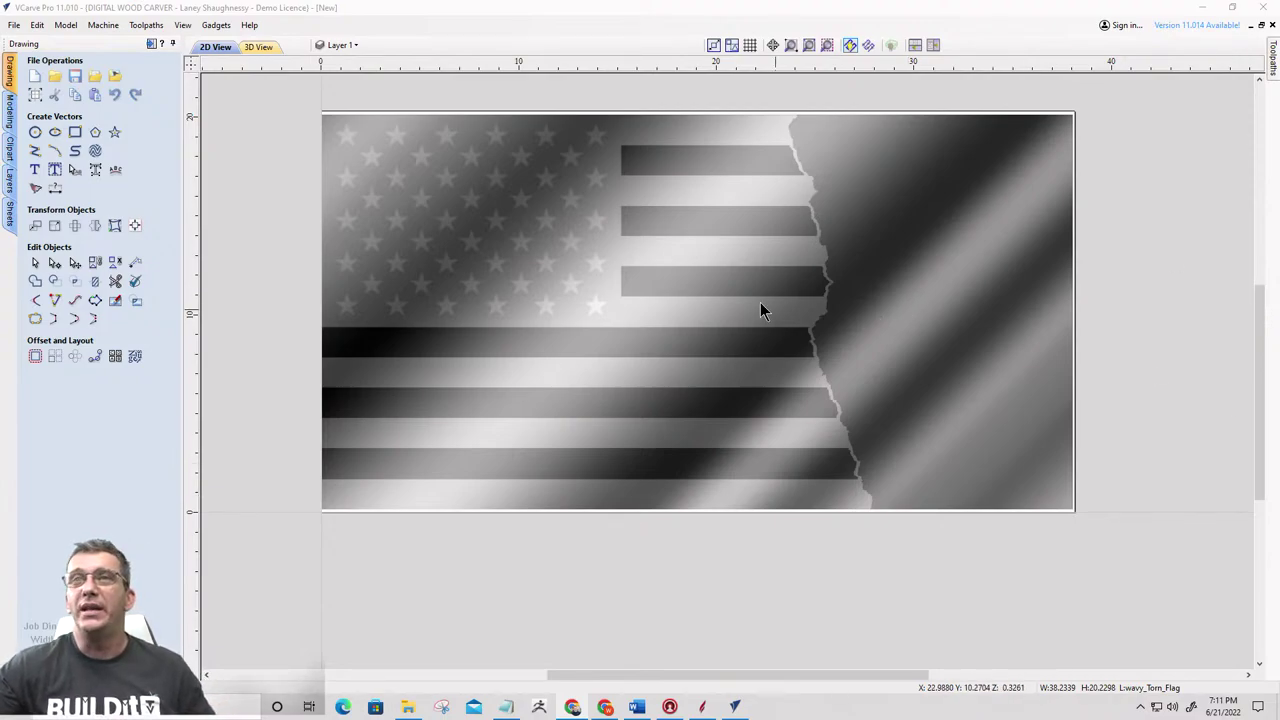
{"action": "scroll", "coordinate": [746, 262], "scroll_direction": "up", "scroll_amount": 2}
{"action": "scroll", "coordinate": [746, 262], "scroll_direction": "up", "scroll_amount": 1}
{"action": "scroll", "coordinate": [746, 262], "scroll_direction": "down", "scroll_amount": 3}
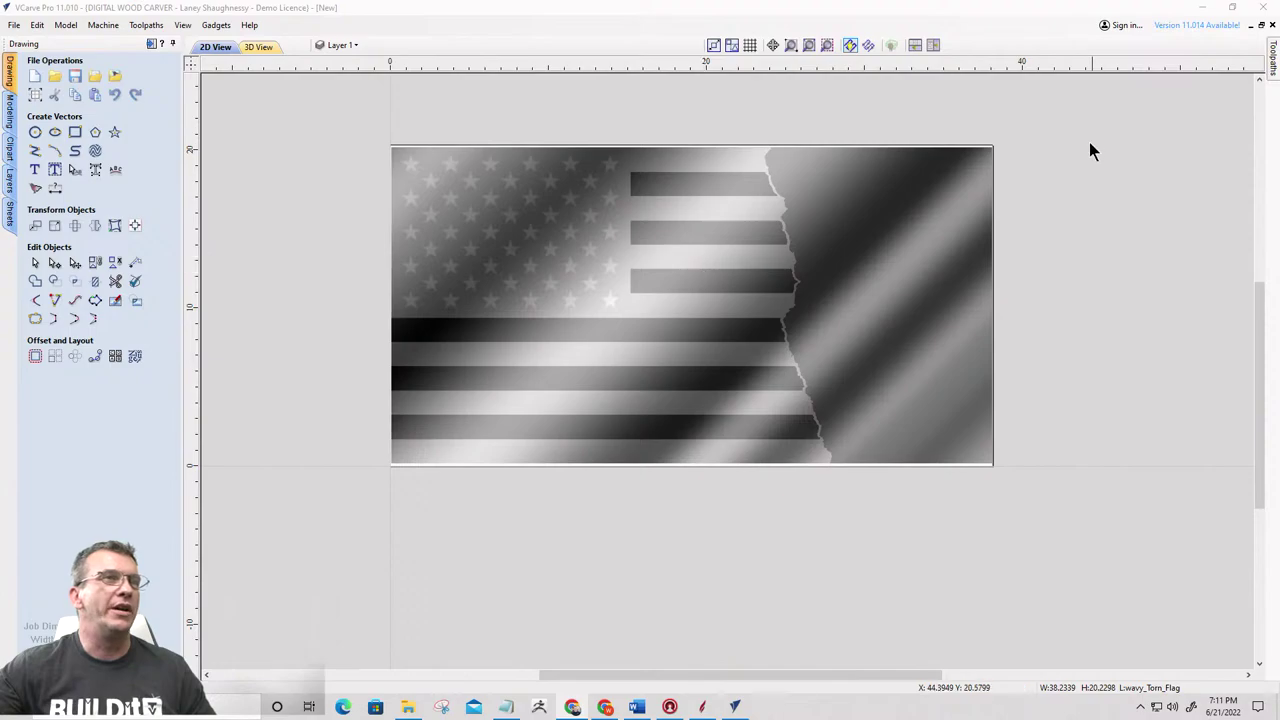
{"action": "scroll", "coordinate": [1085, 147], "scroll_direction": "up", "scroll_amount": 1}
{"action": "scroll", "coordinate": [1080, 160], "scroll_direction": "down", "scroll_amount": 1}
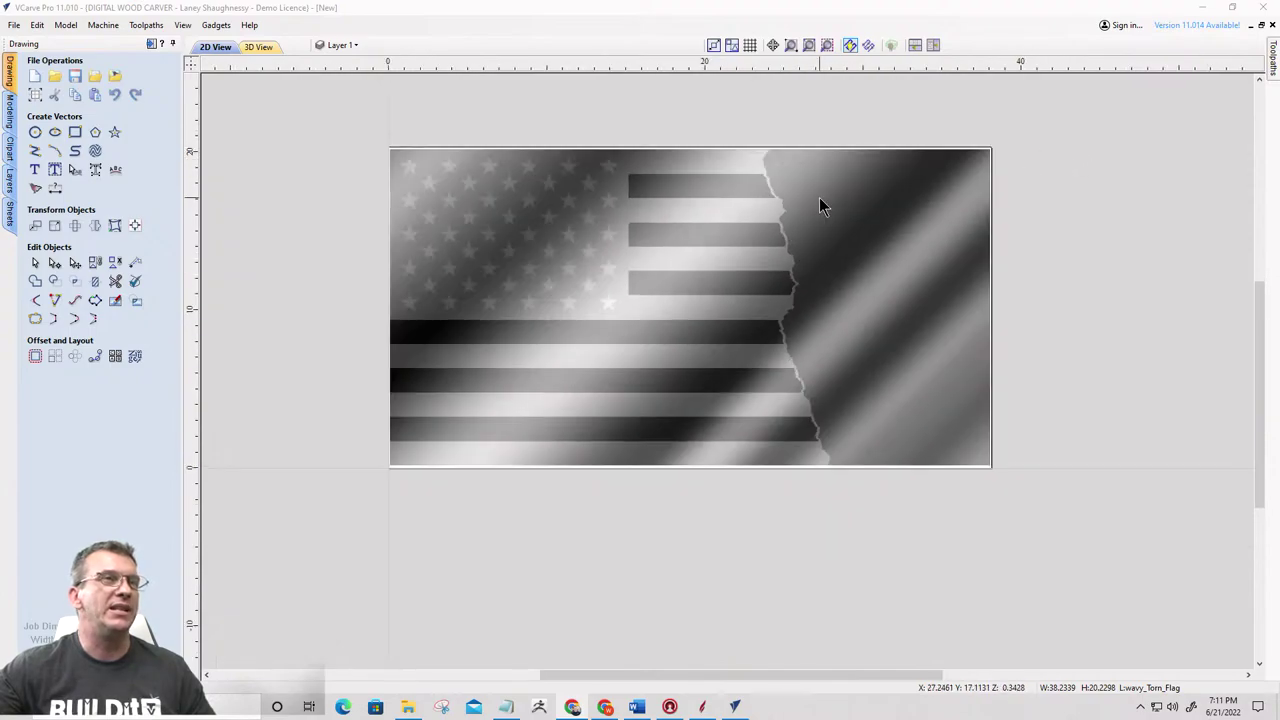
{"action": "scroll", "coordinate": [819, 197], "scroll_direction": "up", "scroll_amount": 1}
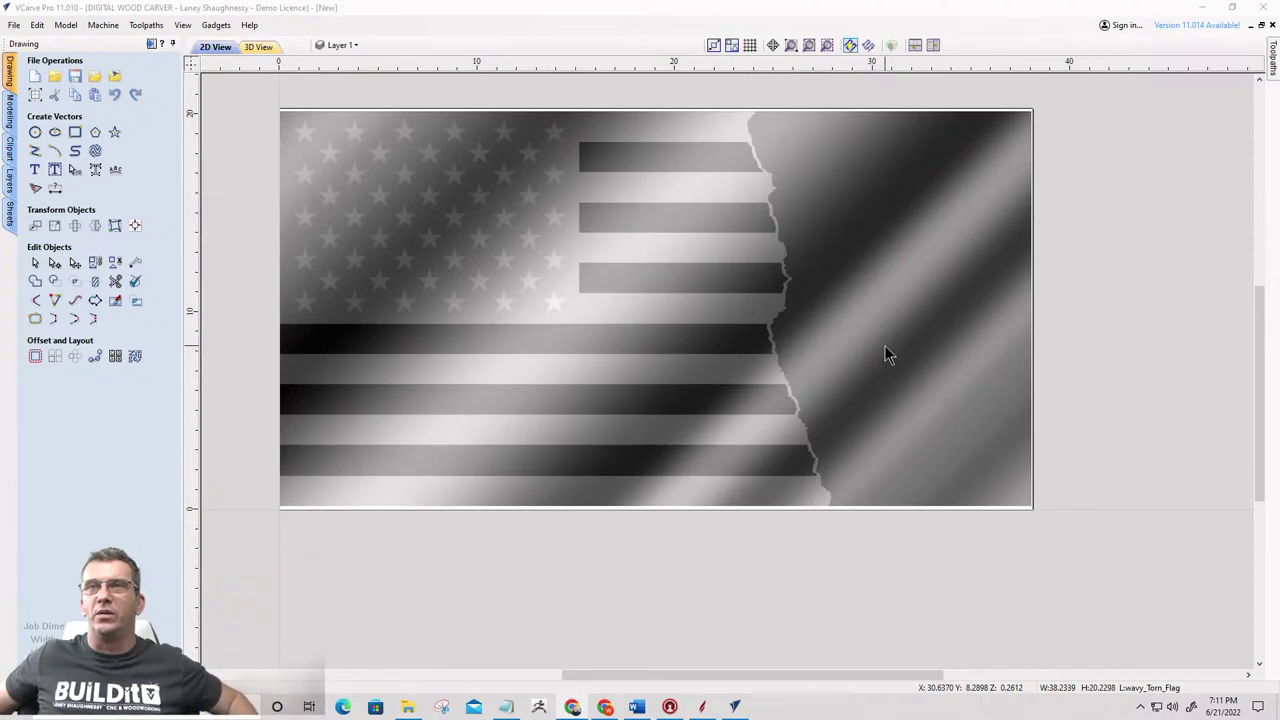
Examine the torn wavy flag's stars, stripes and torn edge in 3D from several angles and distances
{"action": "left_click", "coordinate": [258, 47]}
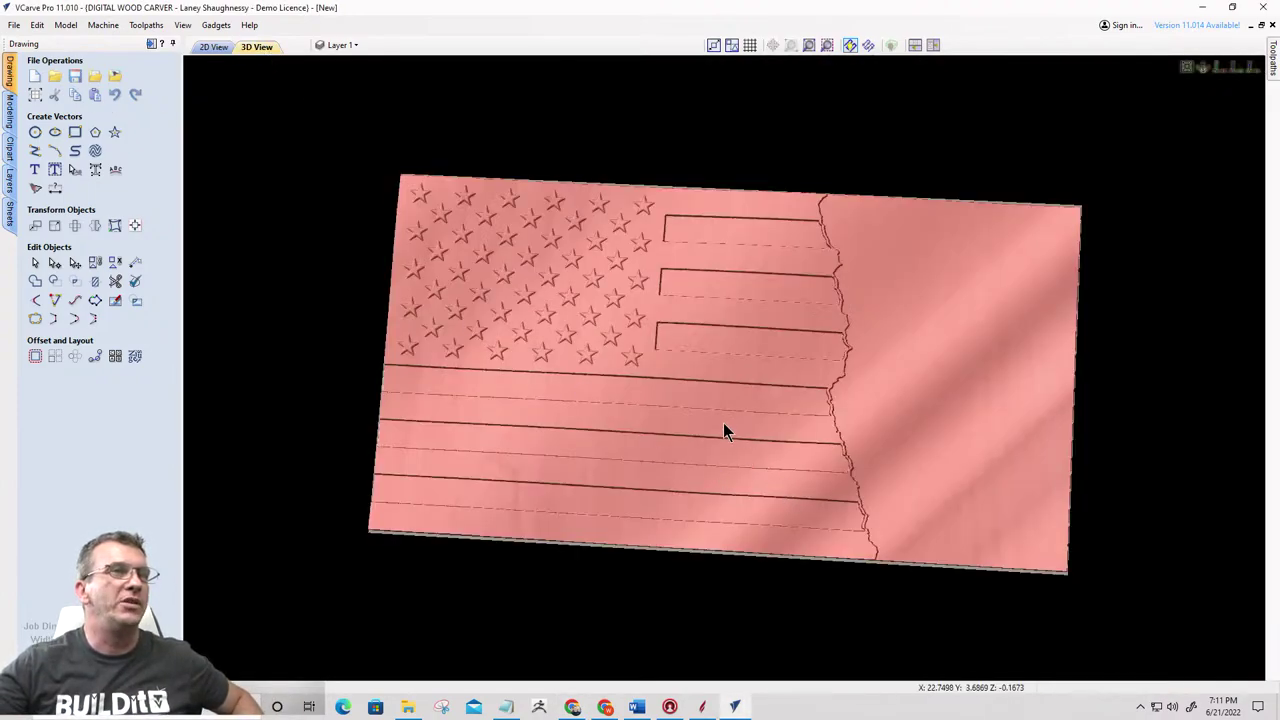
{"action": "left_click_drag", "start_coordinate": [725, 430], "coordinate": [488, 406]}
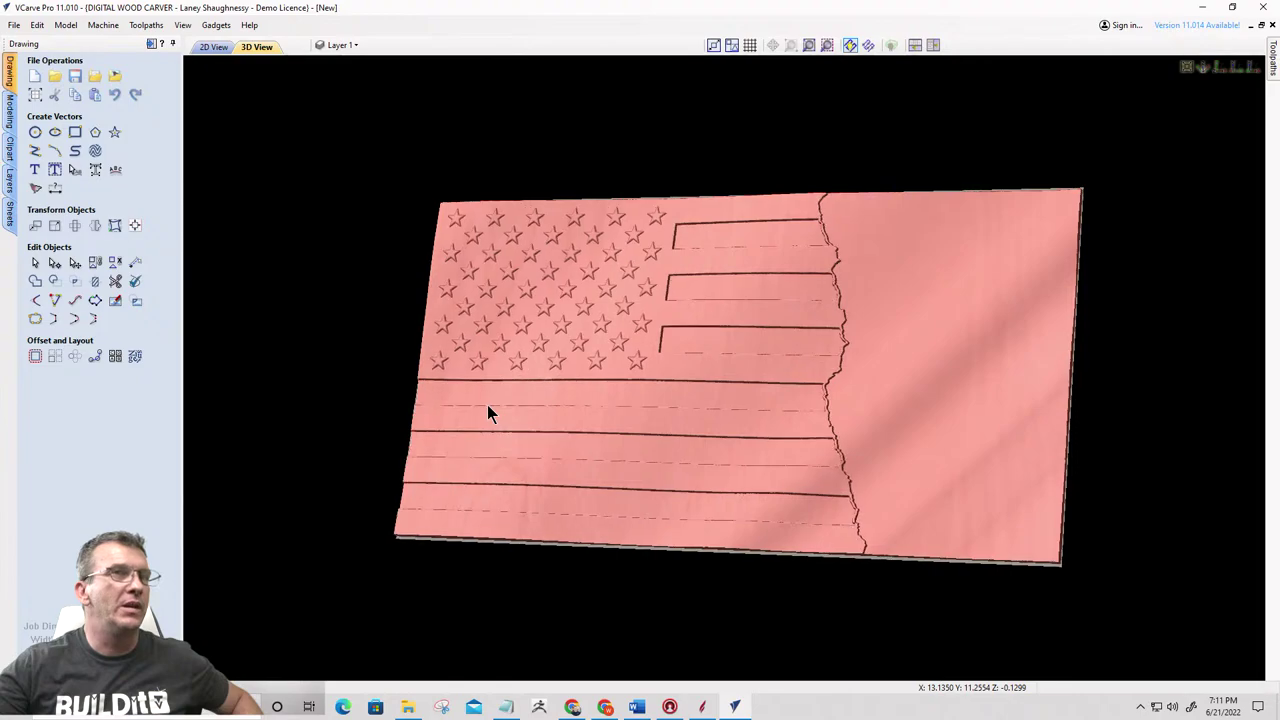
{"action": "scroll", "coordinate": [756, 408], "scroll_direction": "up", "scroll_amount": 3}
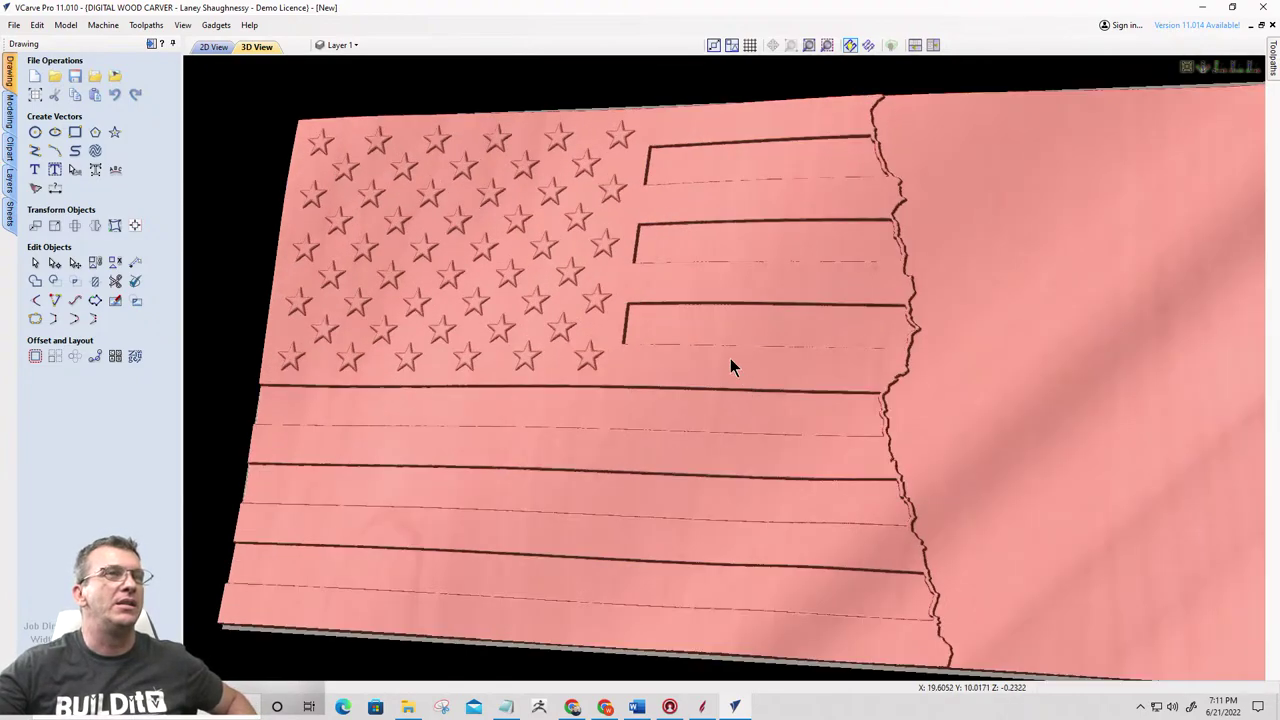
{"action": "scroll", "coordinate": [730, 366], "scroll_direction": "down", "scroll_amount": 3}
{"action": "left_click_drag", "start_coordinate": [529, 206], "coordinate": [777, 386]}
{"action": "scroll", "coordinate": [857, 414], "scroll_direction": "up", "scroll_amount": 2}
{"action": "left_click_drag", "start_coordinate": [823, 446], "coordinate": [852, 337]}
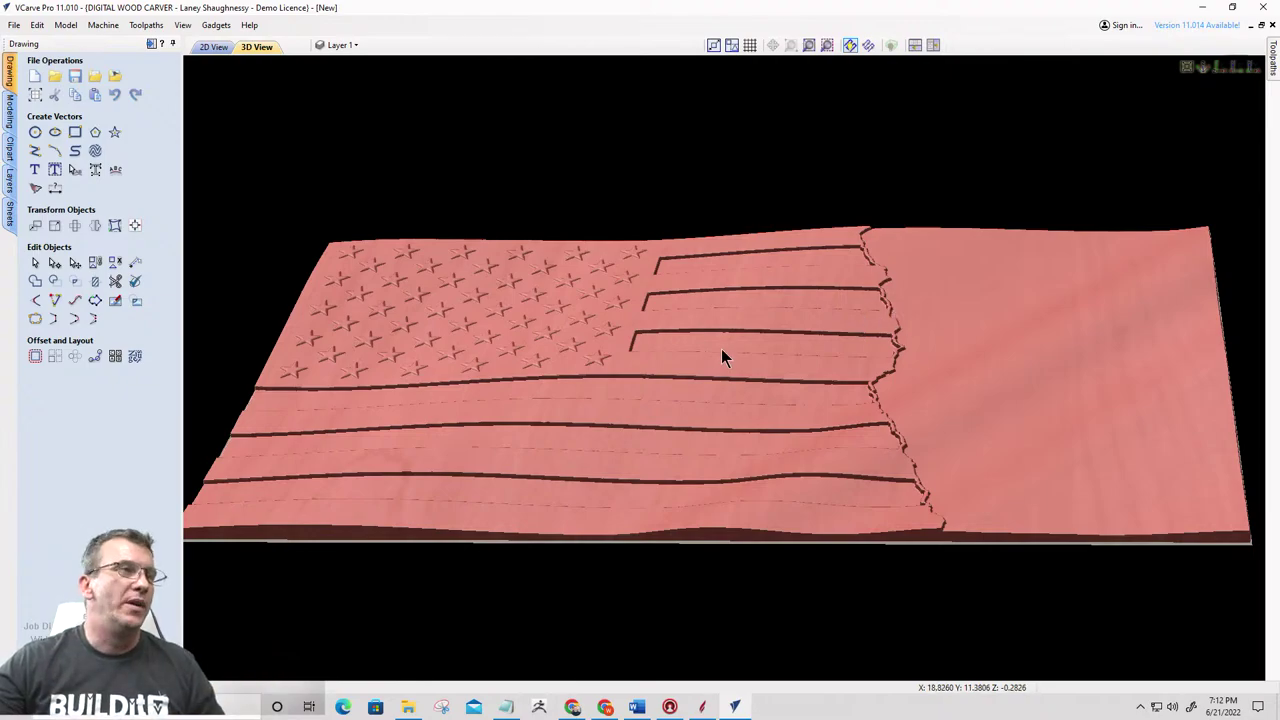
{"action": "left_click_drag", "start_coordinate": [721, 348], "coordinate": [1186, 337]}
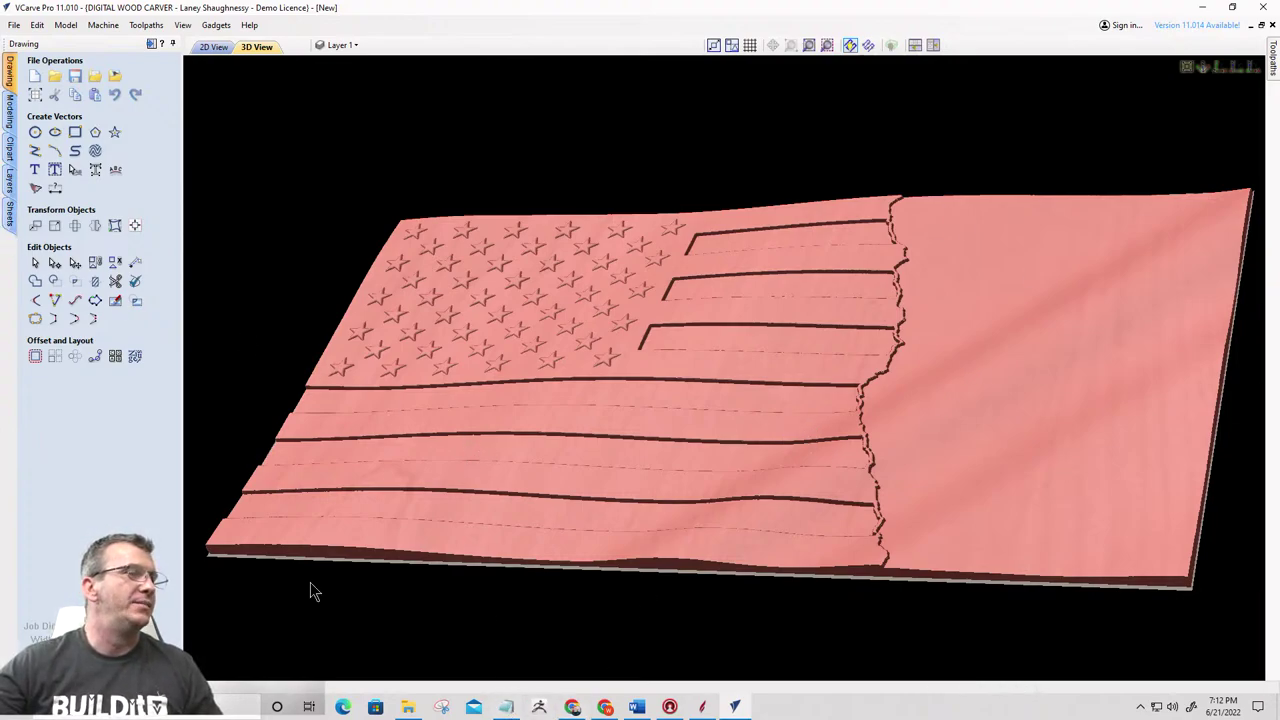
{"action": "left_click", "coordinate": [506, 706]}
{"action": "left_click_drag", "start_coordinate": [914, 77], "coordinate": [1279, 90]}
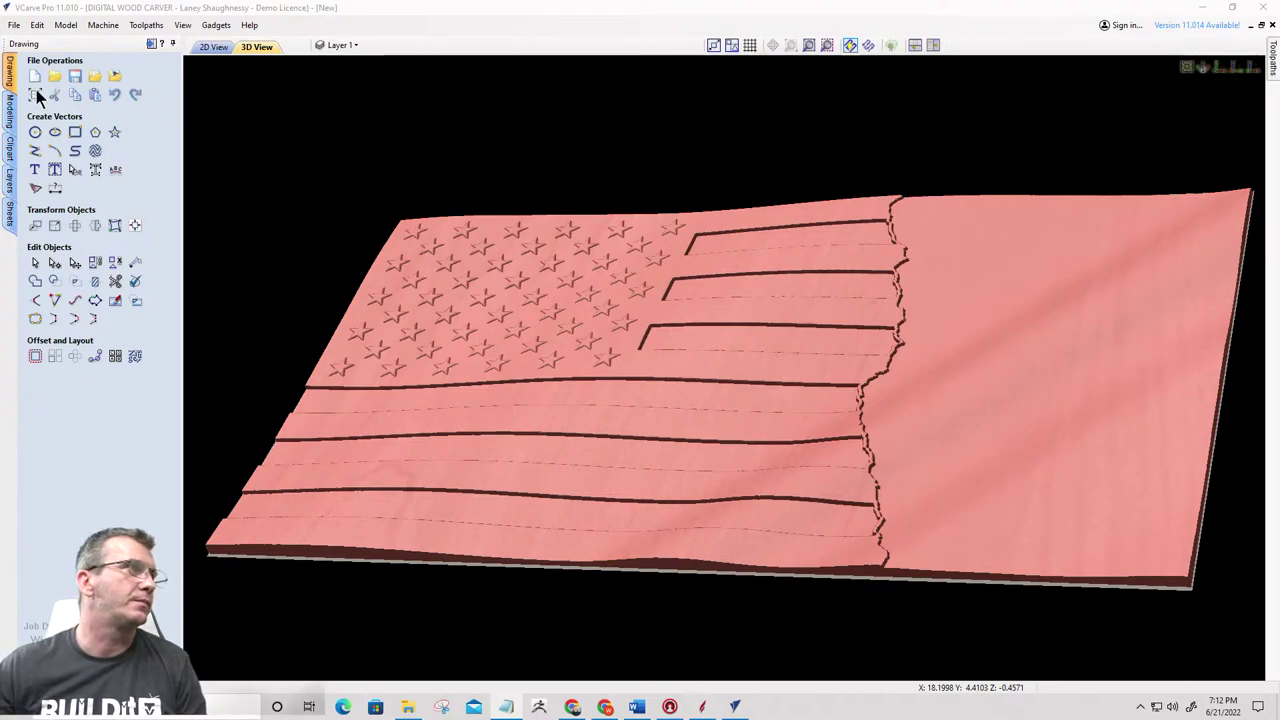
Show the model's component list and inspect the flag's relief waves and torn edge from low and high angles in 3D
{"action": "left_click", "coordinate": [8, 115]}
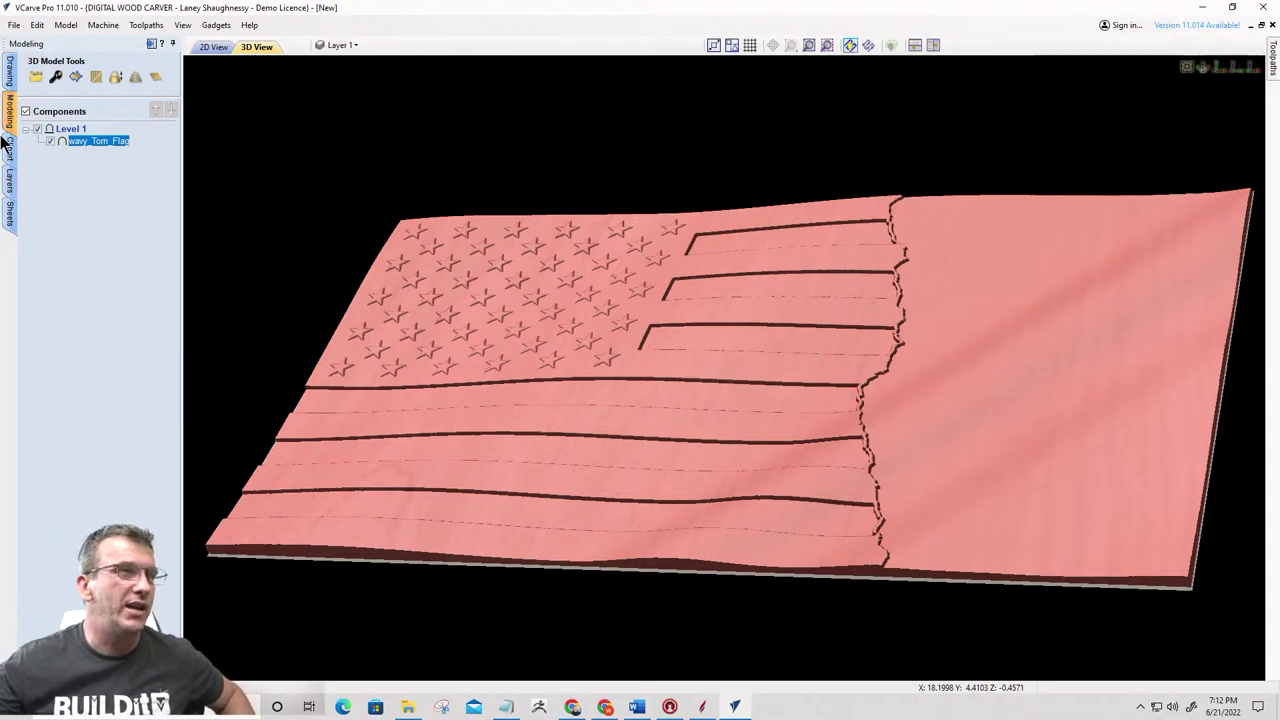
{"action": "left_click_drag", "start_coordinate": [784, 406], "coordinate": [891, 365]}
{"action": "left_click_drag", "start_coordinate": [786, 361], "coordinate": [762, 363]}
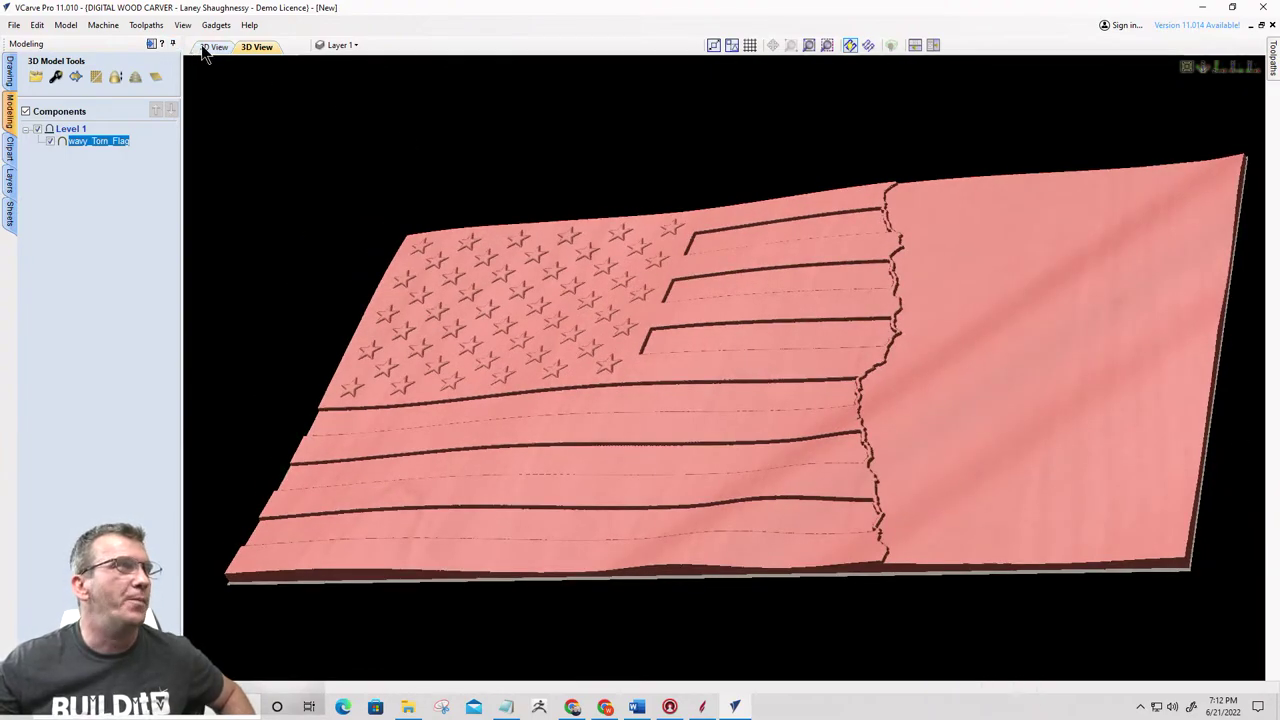
{"action": "left_click_drag", "start_coordinate": [794, 357], "coordinate": [826, 362]}
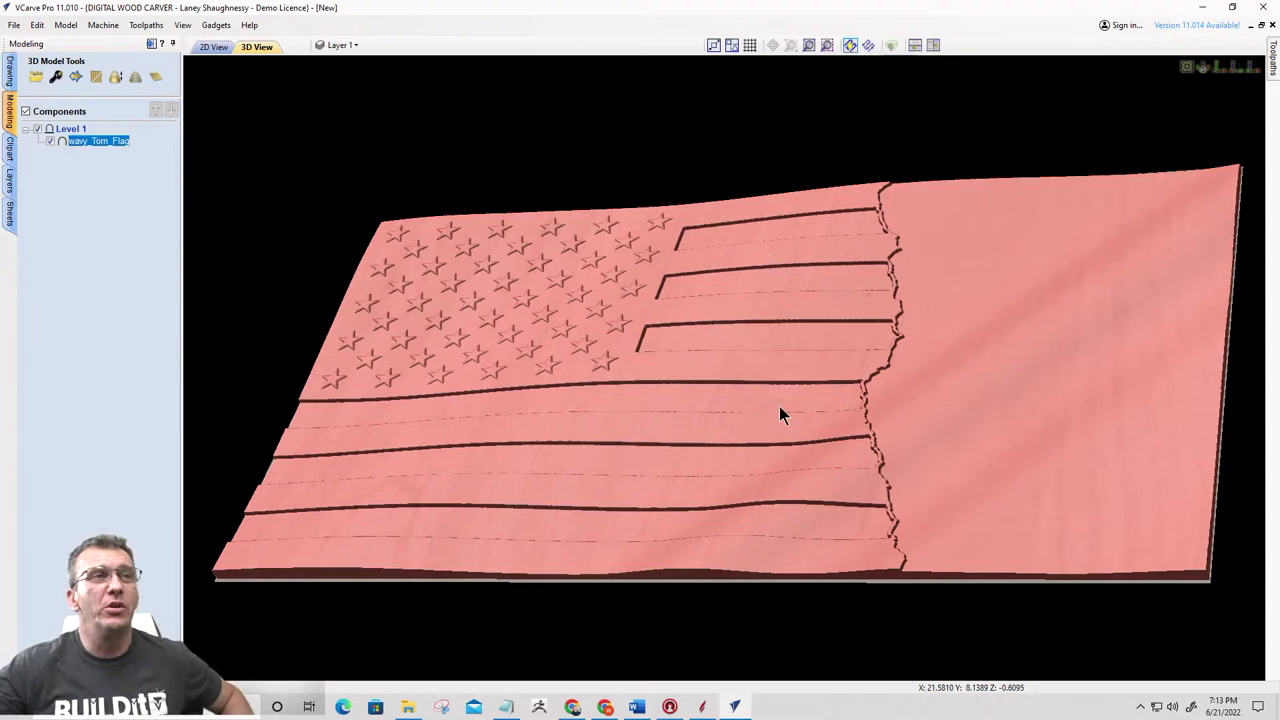
{"action": "left_click_drag", "start_coordinate": [940, 456], "coordinate": [995, 428]}
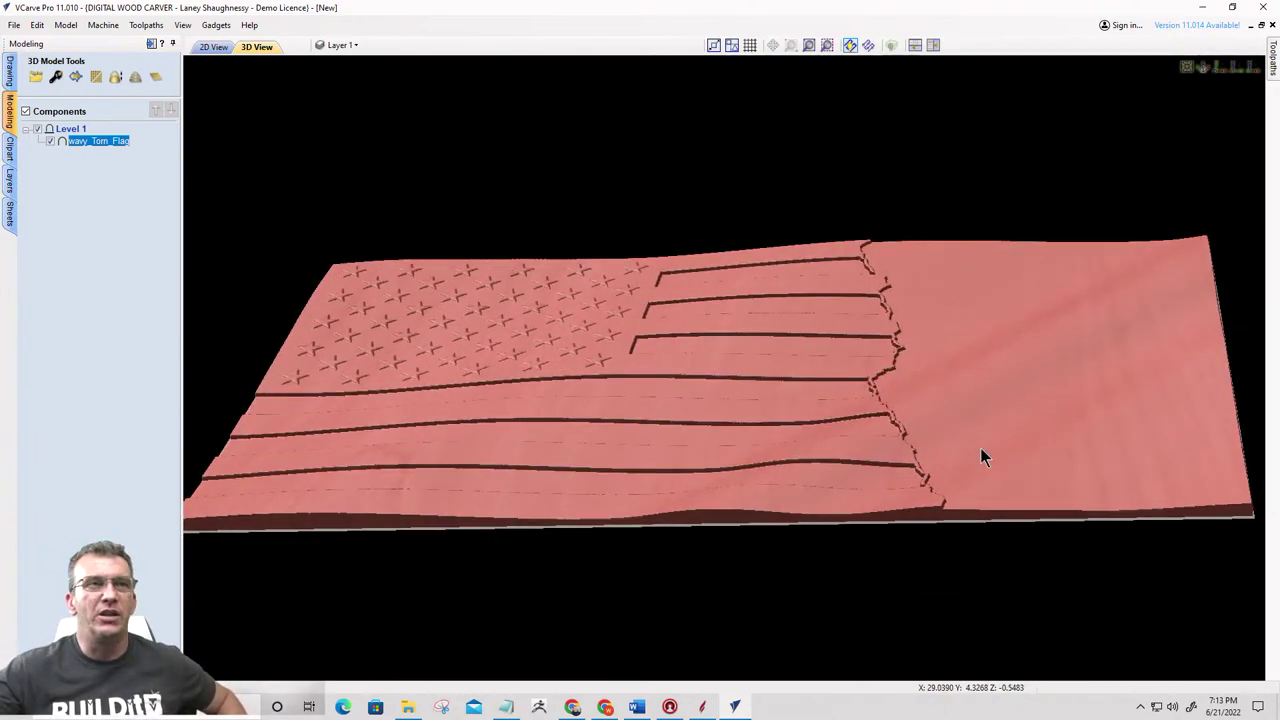
{"action": "left_click_drag", "start_coordinate": [980, 447], "coordinate": [771, 300]}
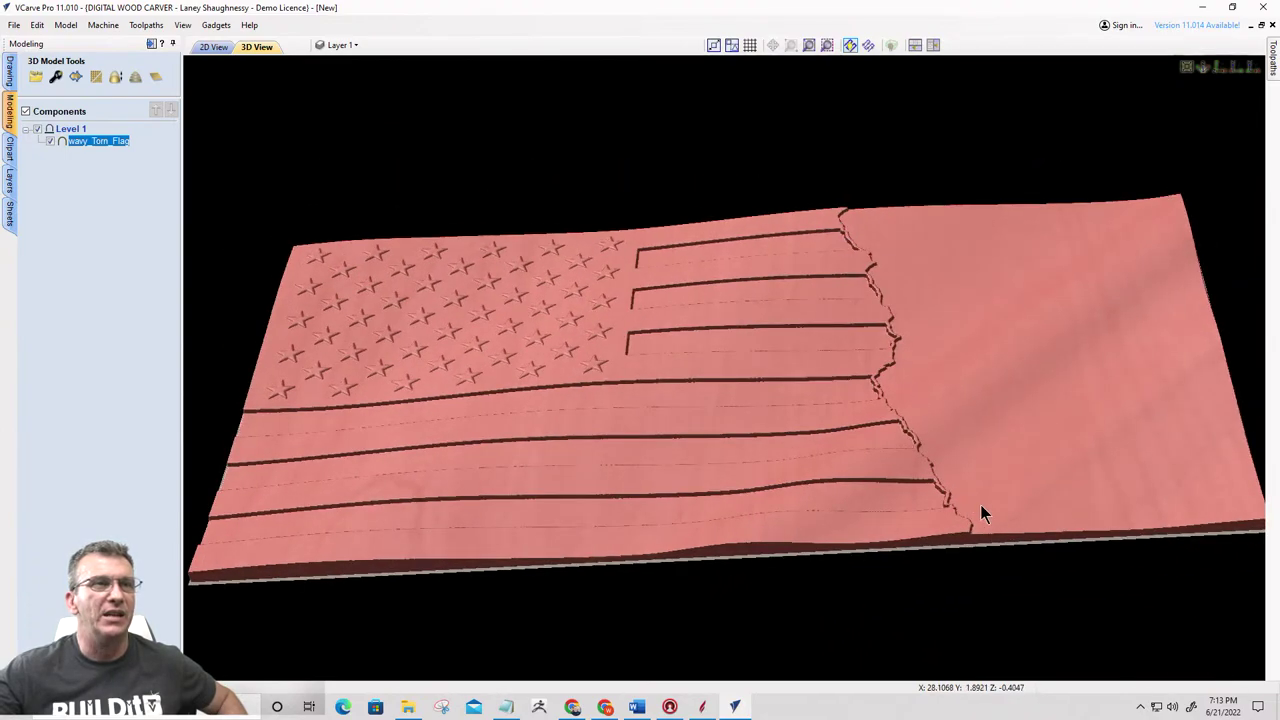
{"action": "left_click_drag", "start_coordinate": [933, 398], "coordinate": [953, 436]}
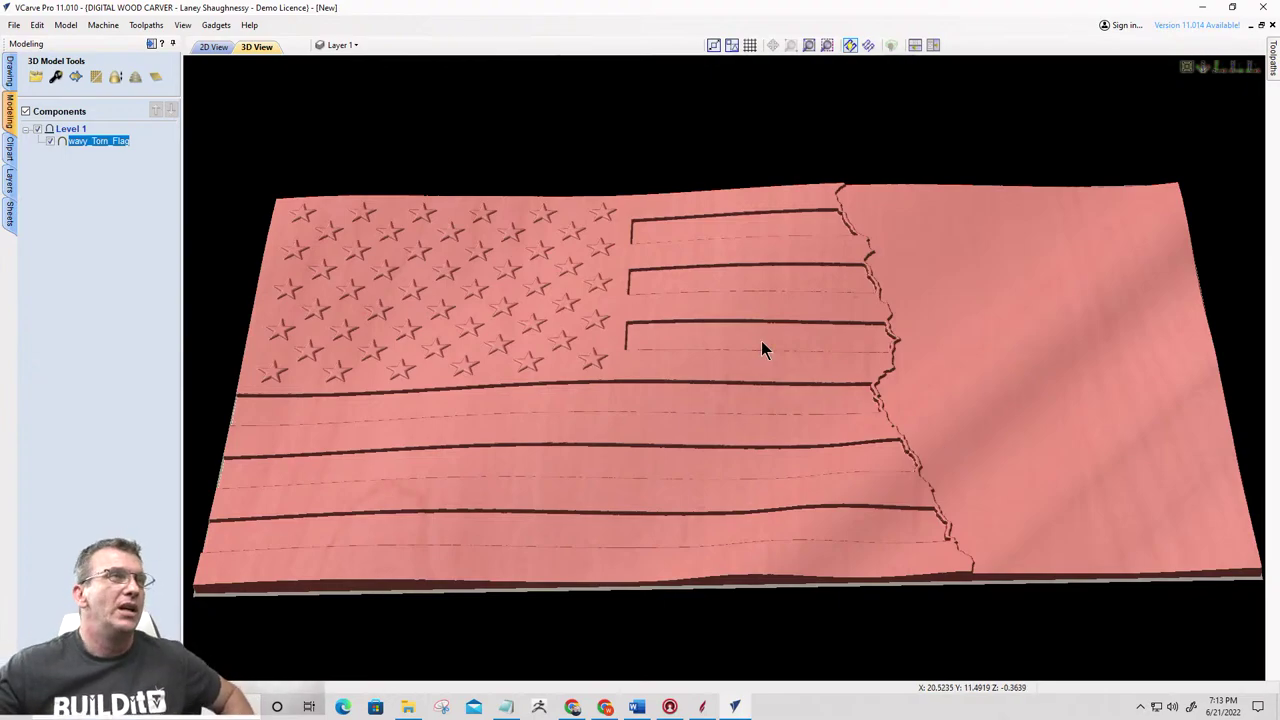
{"action": "scroll", "coordinate": [539, 310], "scroll_direction": "down", "scroll_amount": 3}
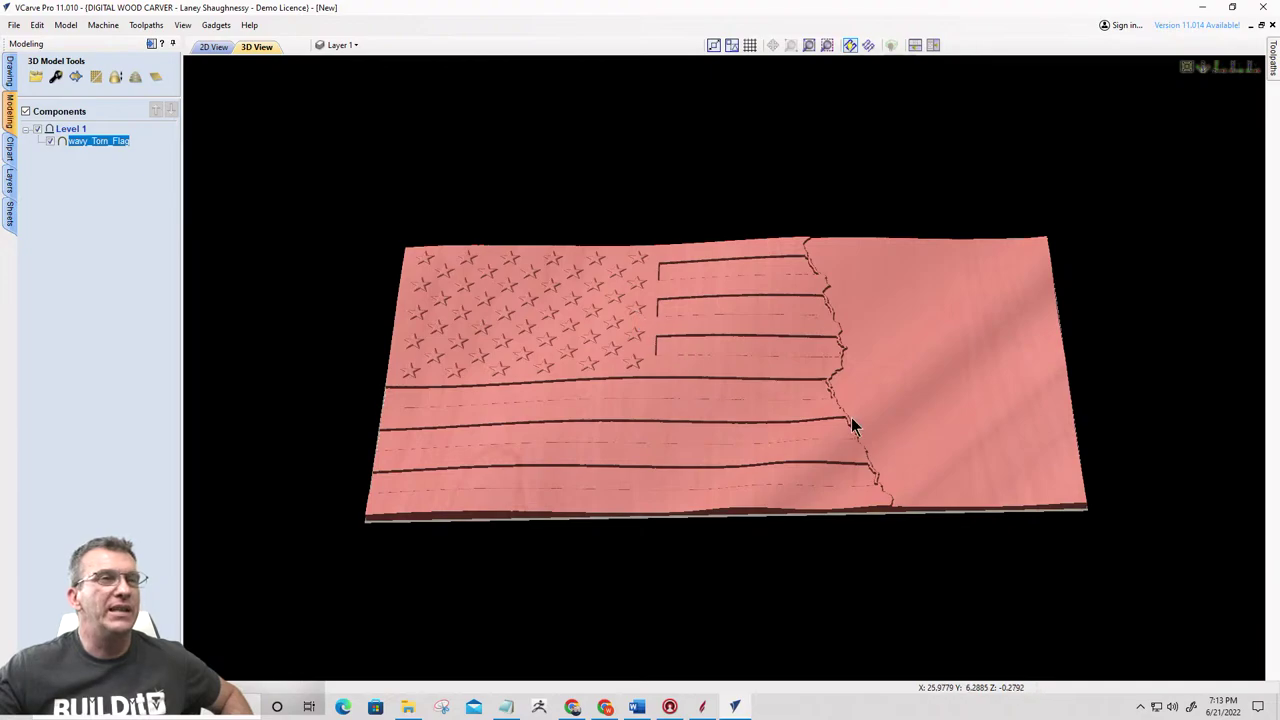
{"action": "scroll", "coordinate": [851, 423], "scroll_direction": "up", "scroll_amount": 3}
{"action": "left_click", "coordinate": [215, 48]}
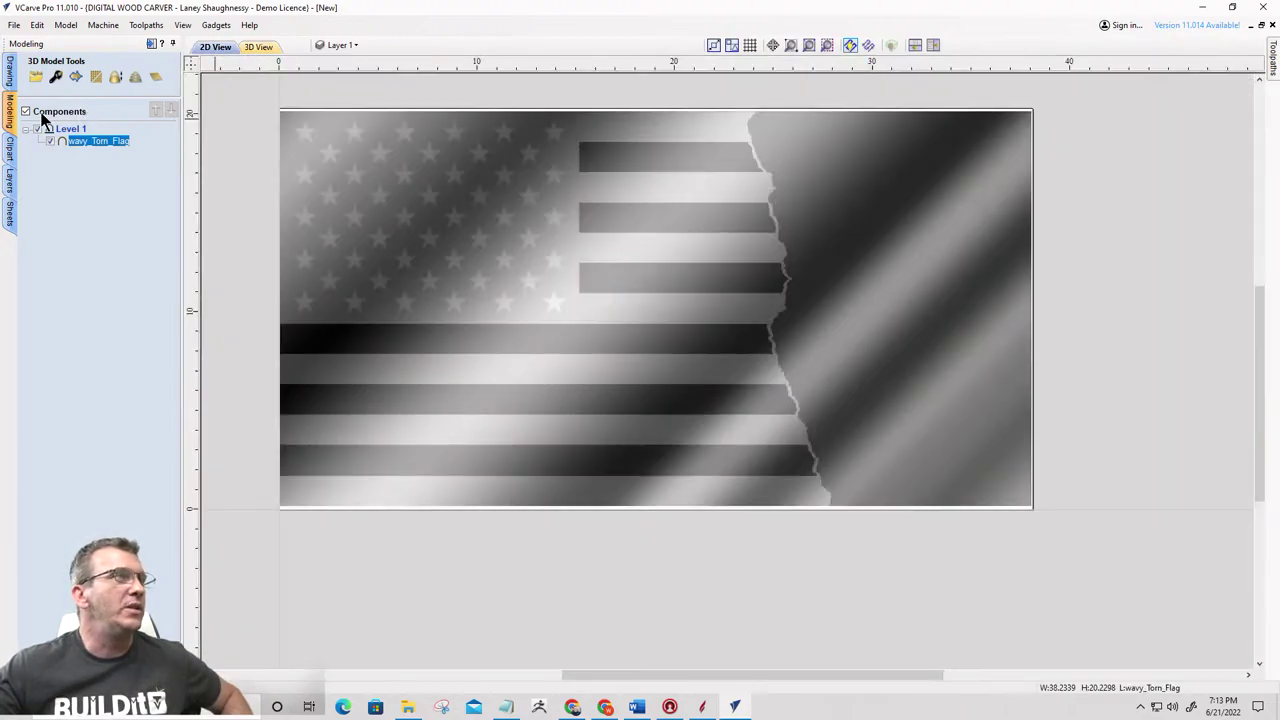
{"action": "left_click", "coordinate": [12, 80]}
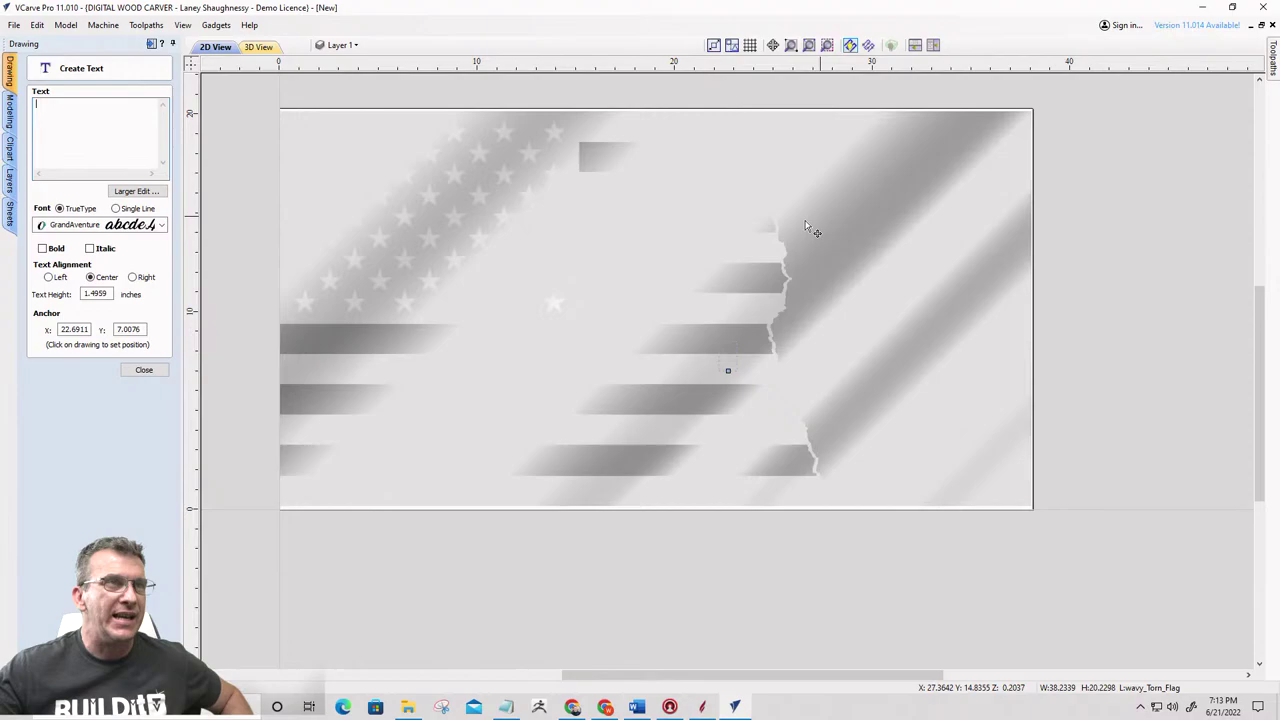
{"action": "left_click", "coordinate": [870, 249]}
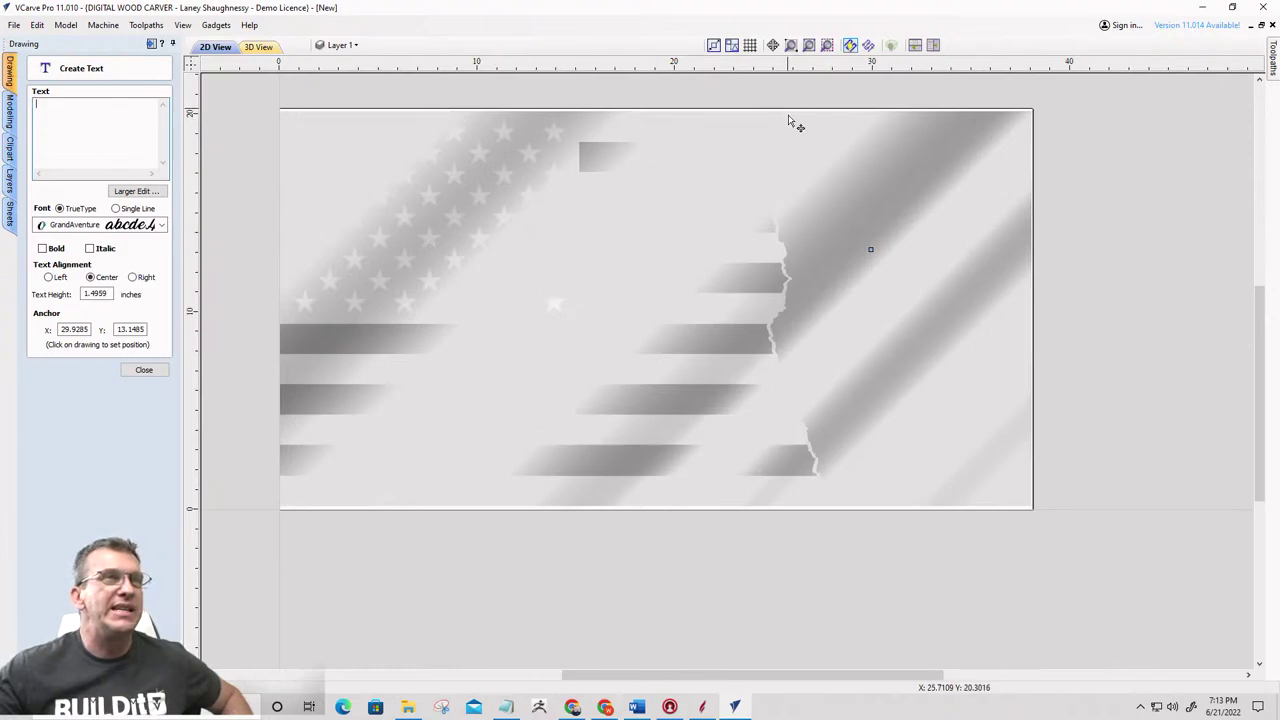
{"action": "right_click", "coordinate": [533, 245]}
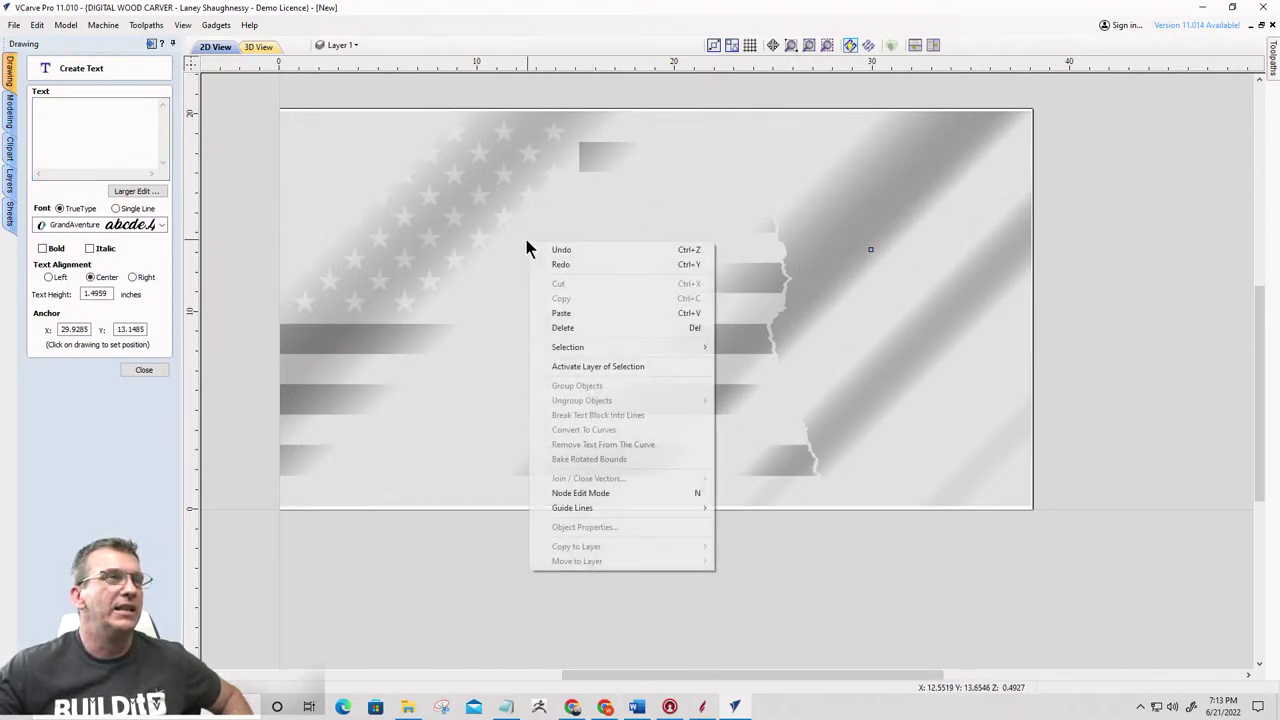
{"action": "right_click", "coordinate": [476, 199]}
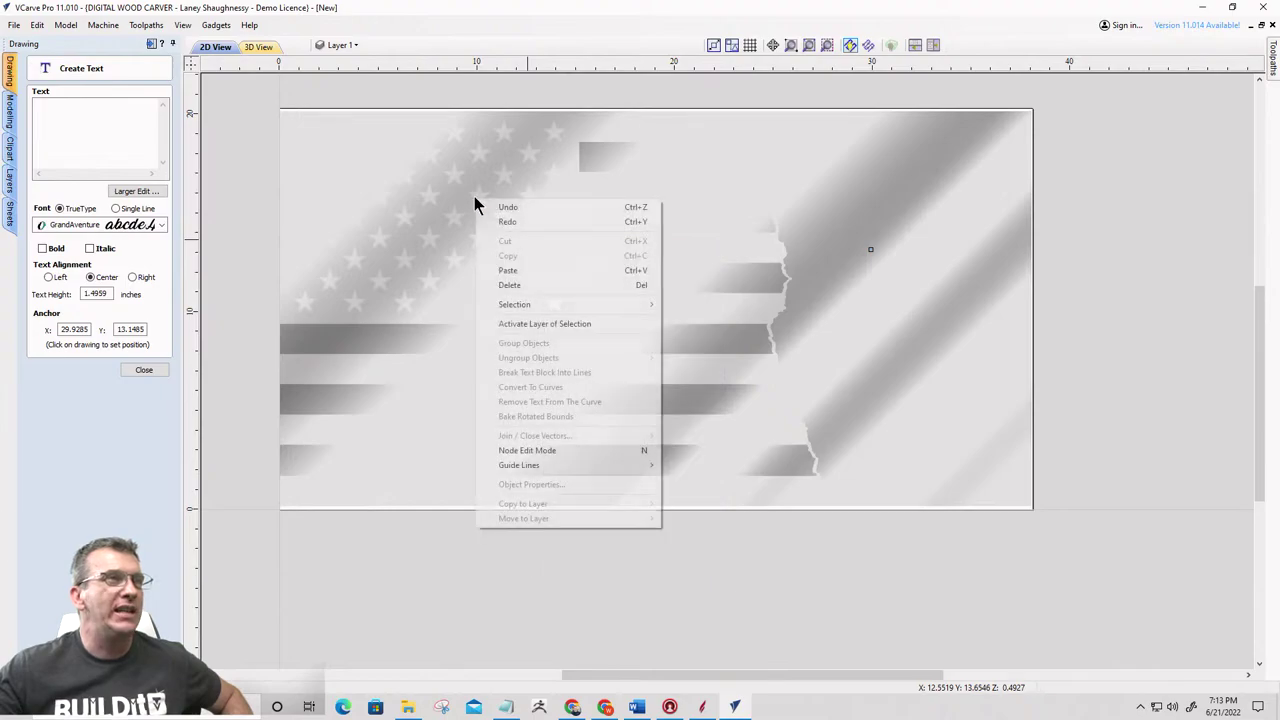
{"action": "left_click", "coordinate": [432, 421]}
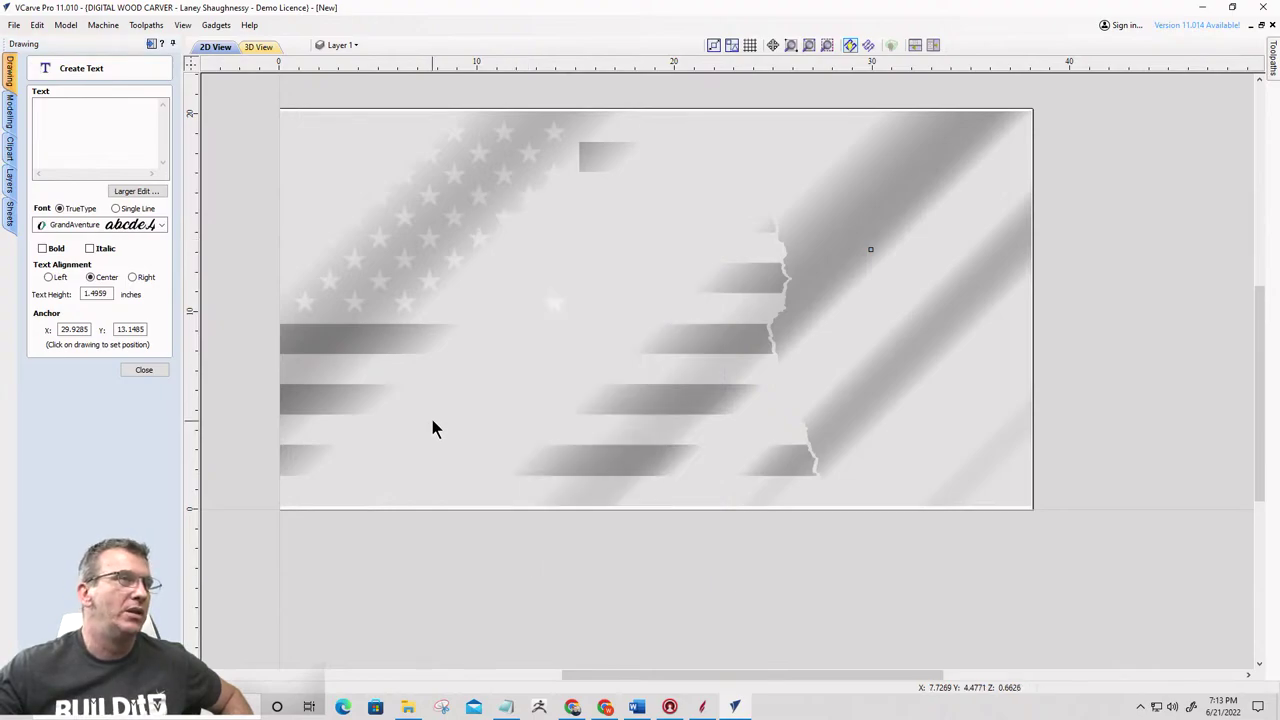
{"action": "left_click", "coordinate": [145, 371]}
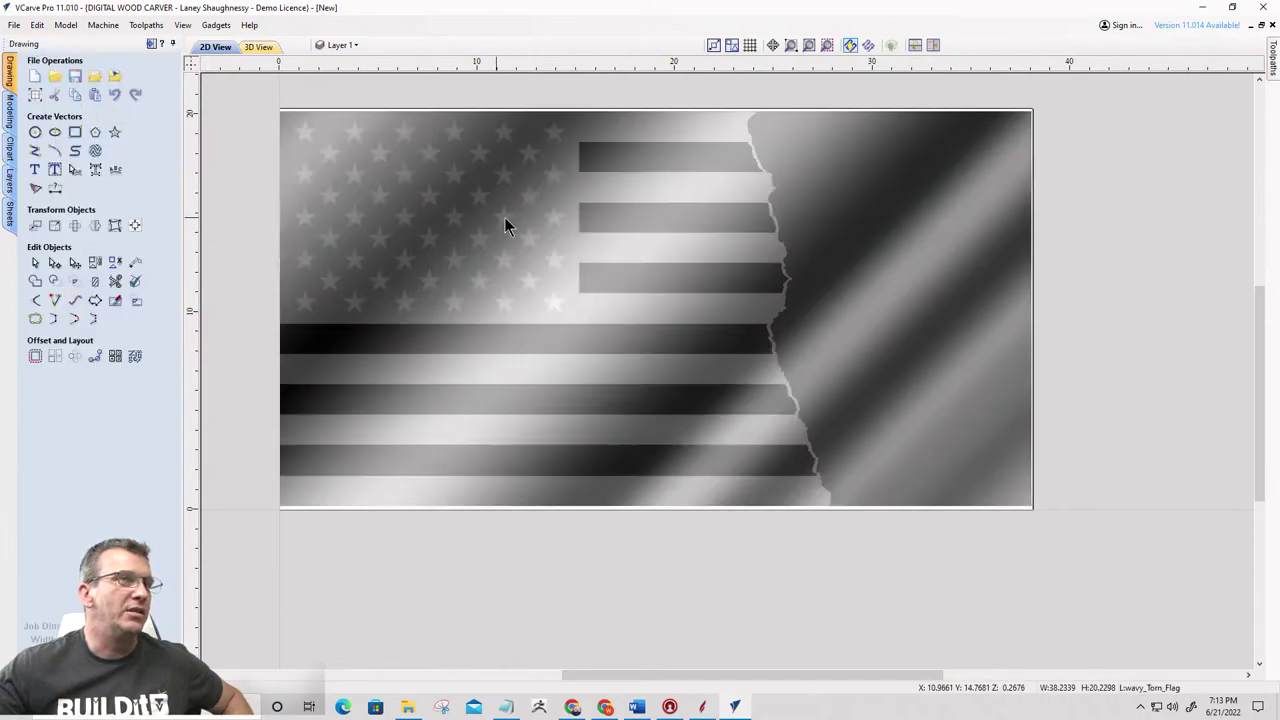
Set the flag component's fading of non-selected bitmap to 0% in its object properties
{"action": "right_click", "coordinate": [656, 258]}
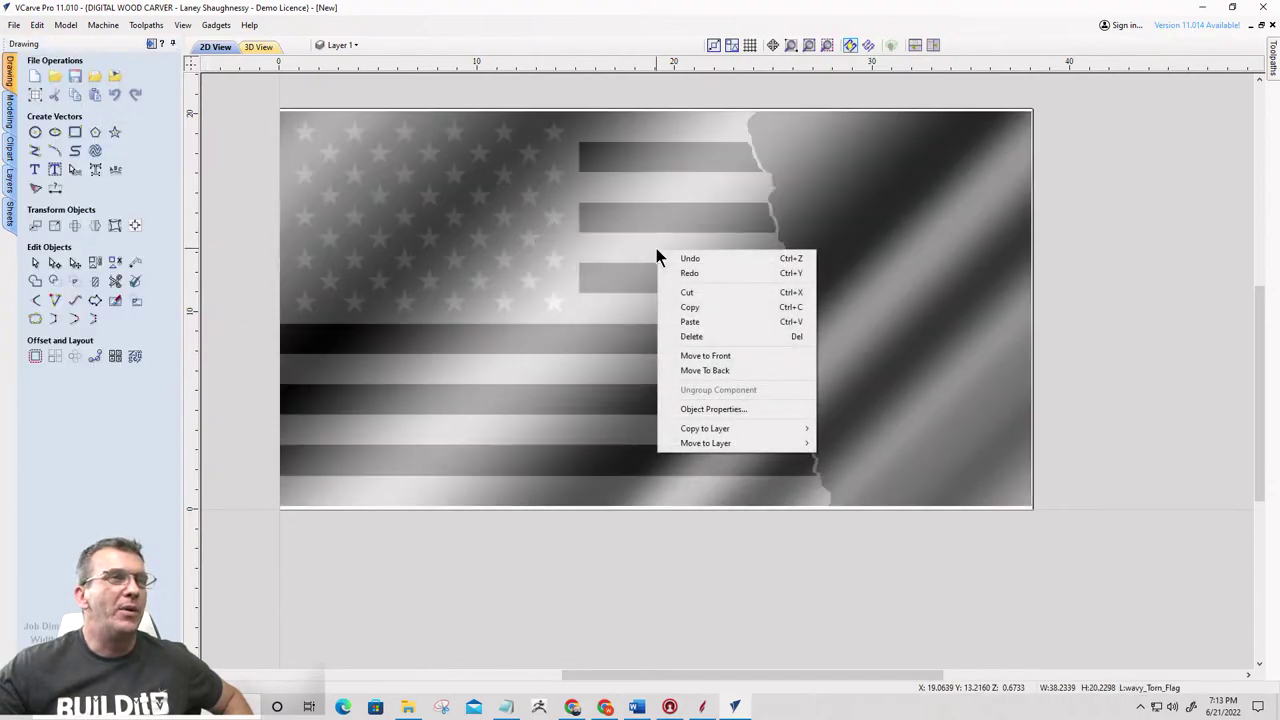
{"action": "left_click", "coordinate": [719, 408]}
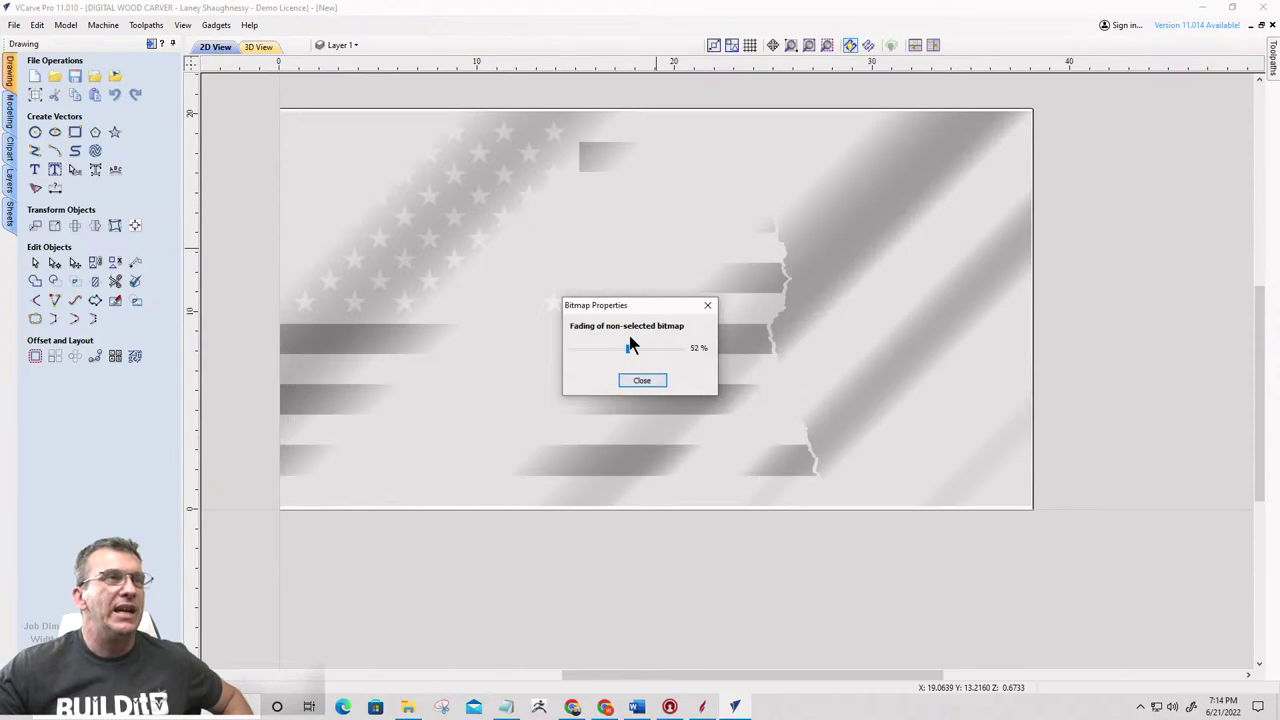
{"action": "left_click_drag", "start_coordinate": [627, 350], "coordinate": [537, 343]}
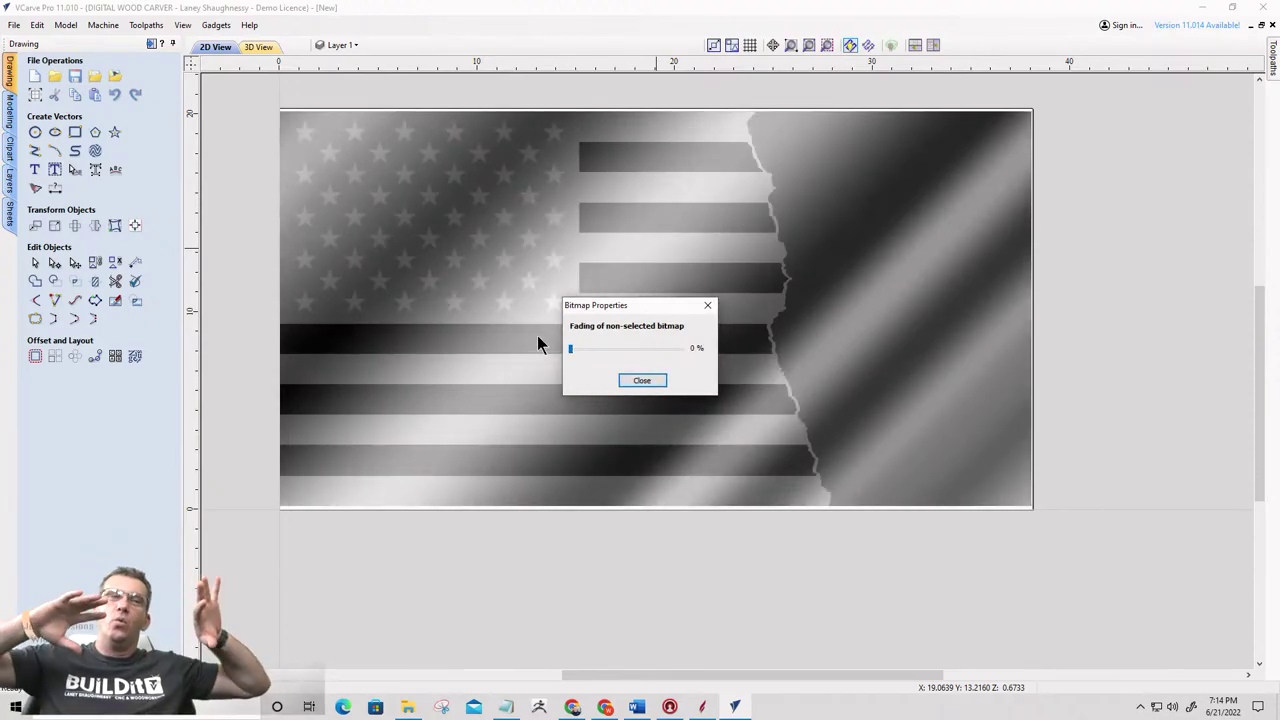
{"action": "left_click", "coordinate": [648, 382]}
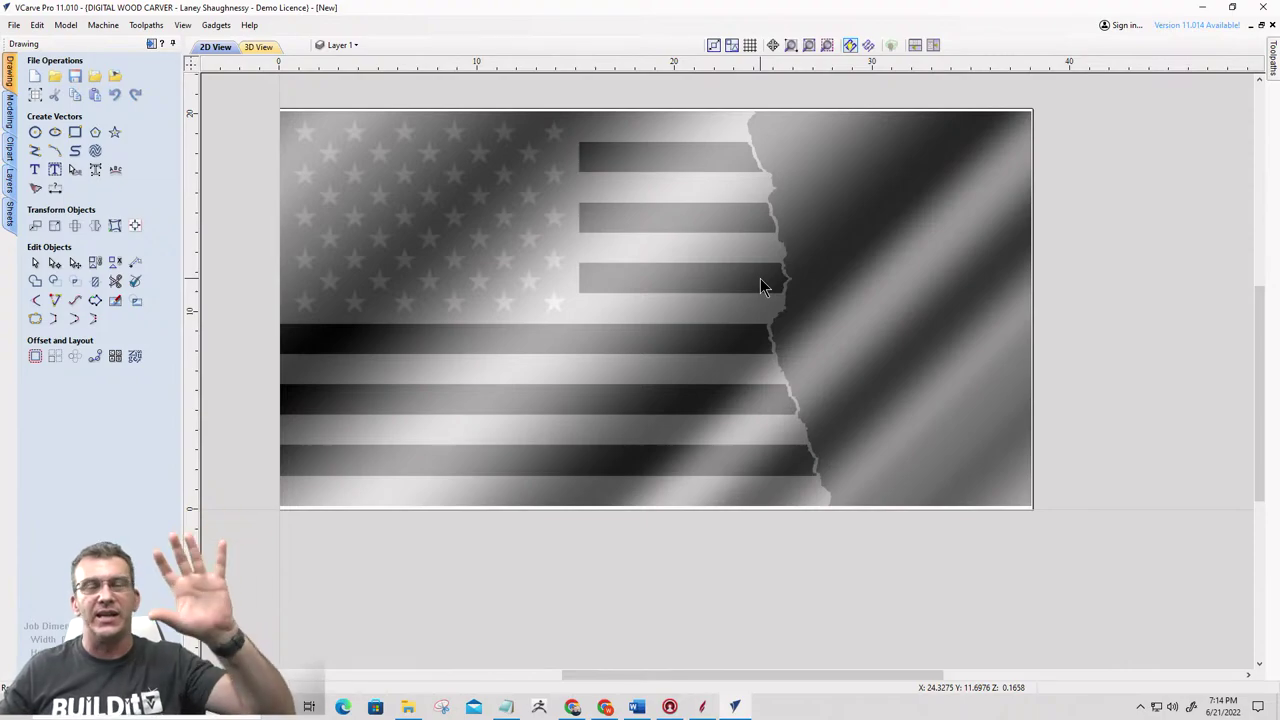
Set the flag component's fading of non-selected bitmap to 57% and deselect it to check its faded look
{"action": "left_click", "coordinate": [646, 358]}
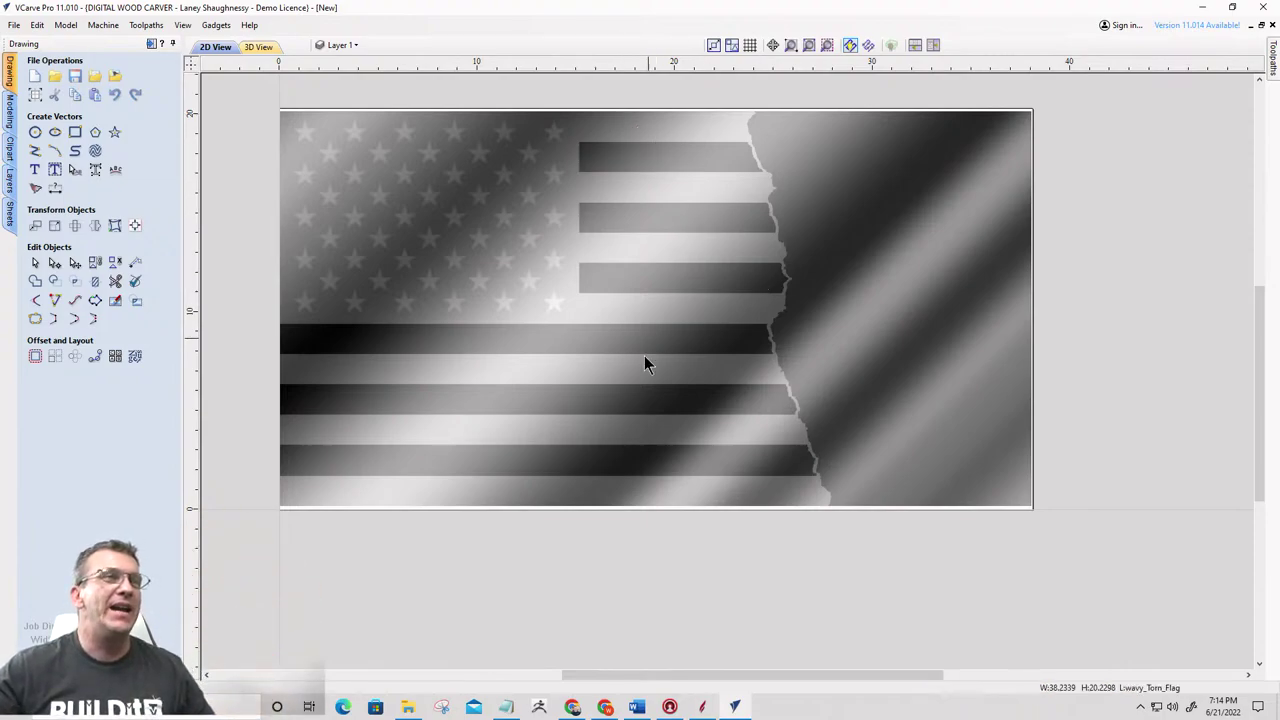
{"action": "right_click", "coordinate": [645, 372]}
{"action": "left_click", "coordinate": [689, 535]}
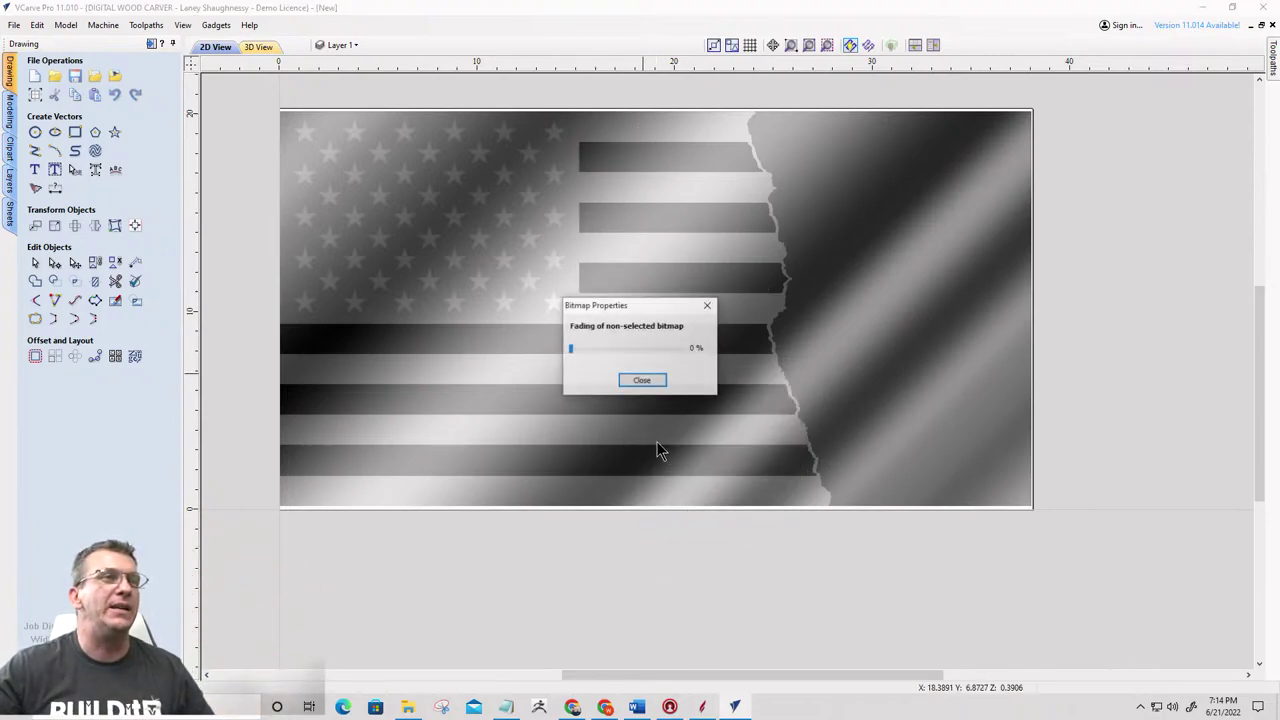
{"action": "left_click_drag", "start_coordinate": [568, 349], "coordinate": [634, 348]}
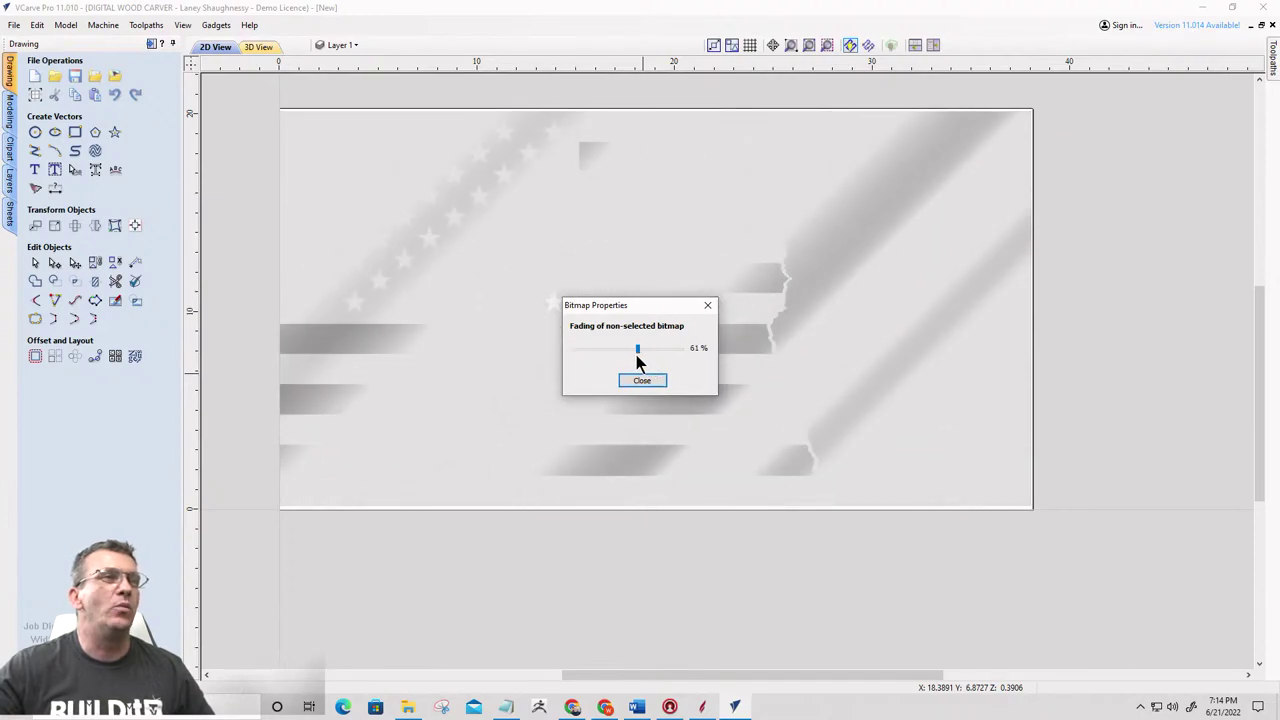
{"action": "left_click", "coordinate": [641, 381]}
{"action": "left_click", "coordinate": [674, 350]}
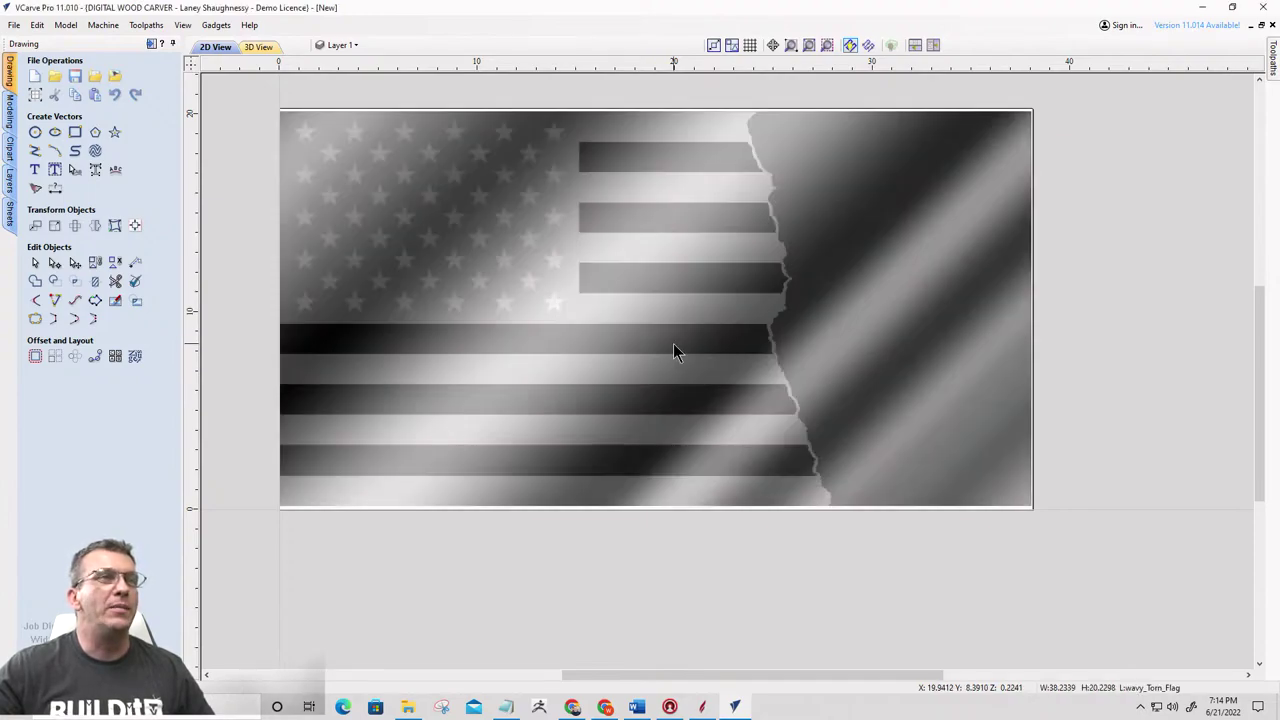
{"action": "left_click", "coordinate": [721, 568]}
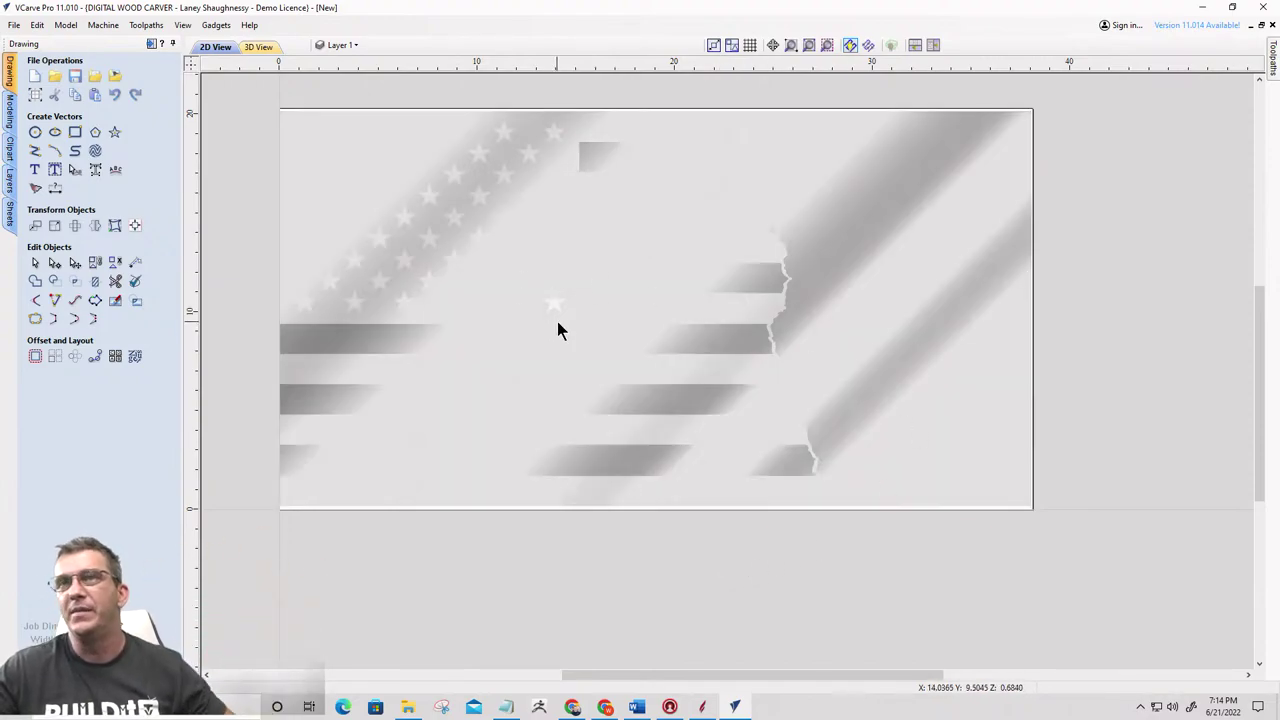
Set the flag component's fading of non-selected bitmap to 0% in its object properties
{"action": "right_click", "coordinate": [587, 270]}
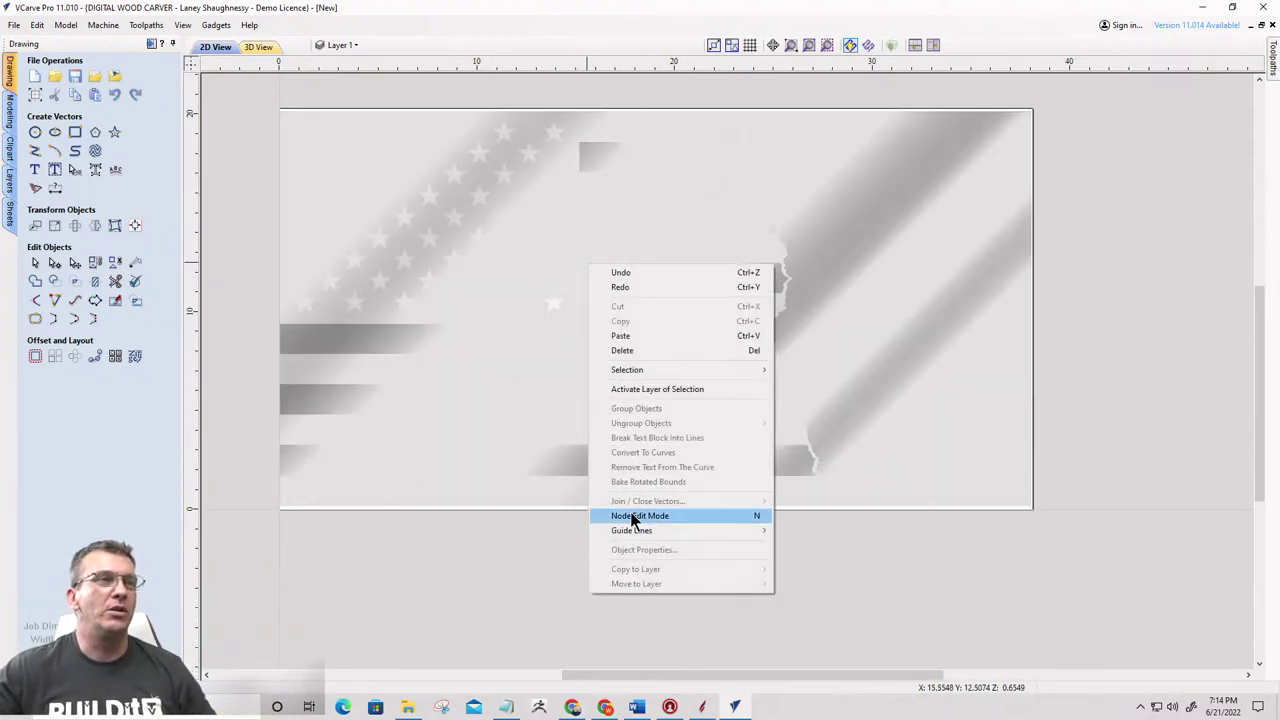
{"action": "left_click", "coordinate": [547, 379]}
{"action": "left_click", "coordinate": [547, 373]}
{"action": "right_click", "coordinate": [553, 371]}
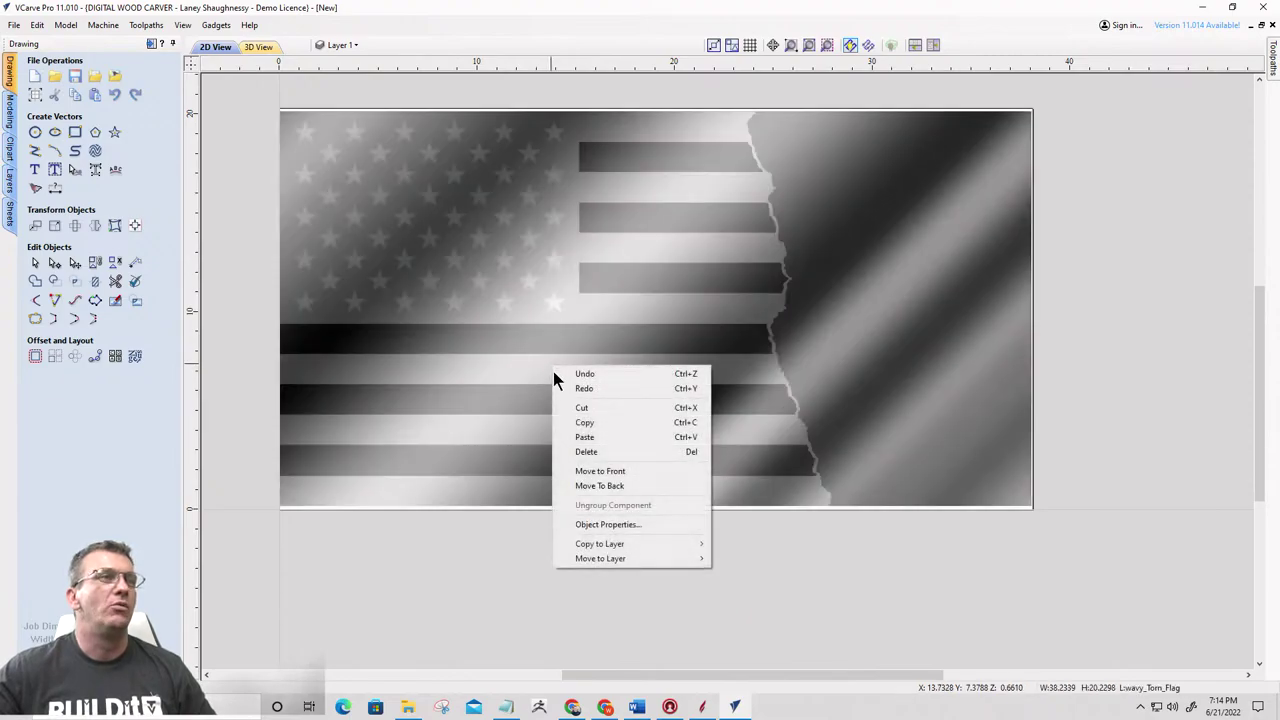
{"action": "left_click", "coordinate": [584, 524]}
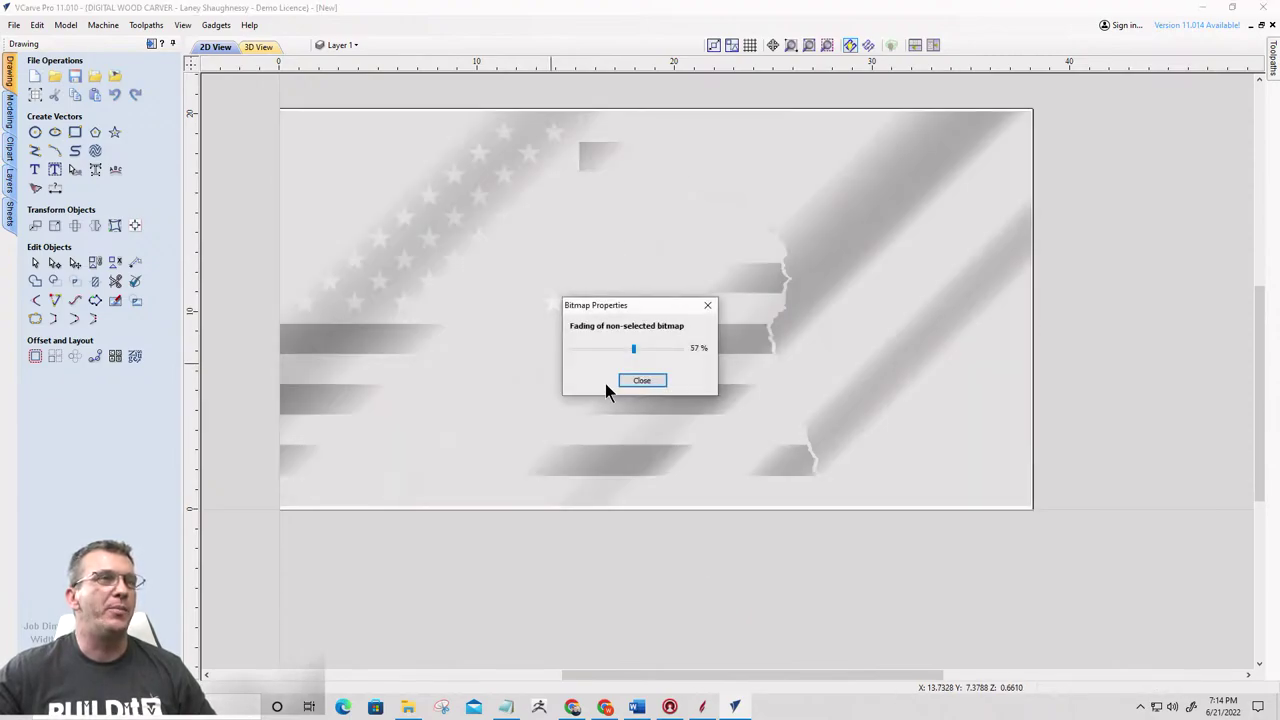
{"action": "left_click_drag", "start_coordinate": [631, 349], "coordinate": [536, 345]}
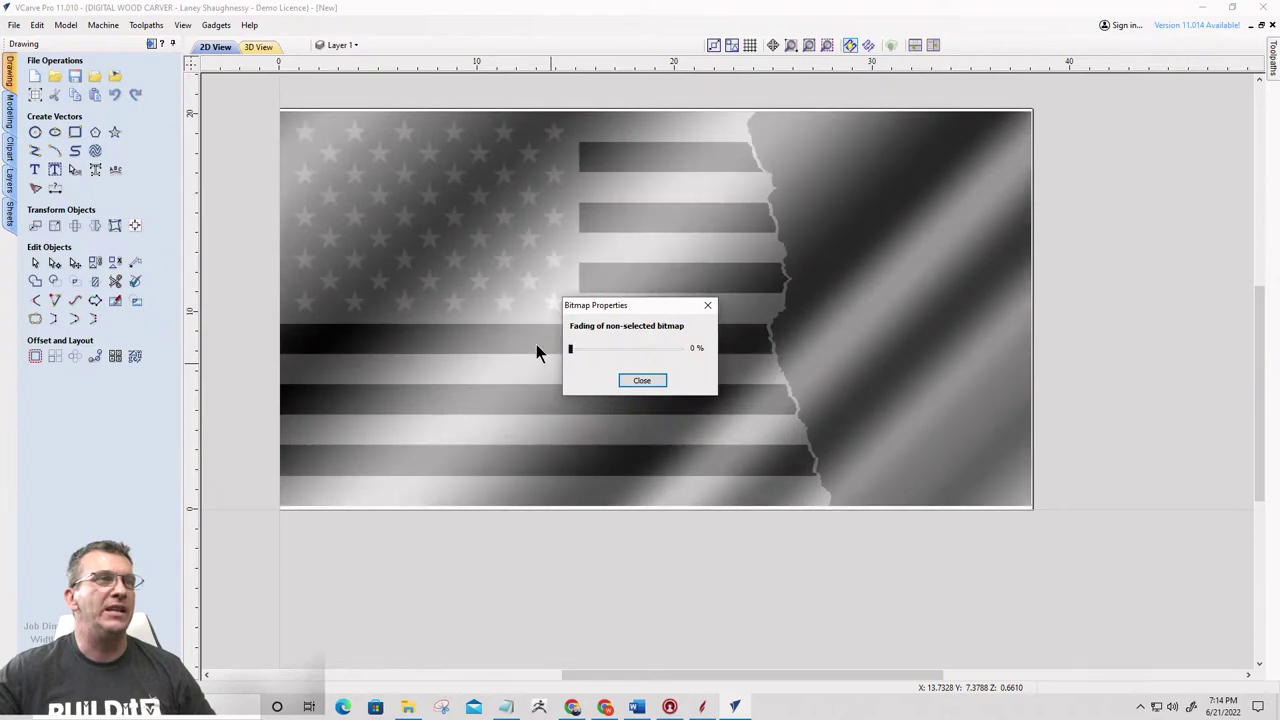
{"action": "left_click", "coordinate": [658, 380]}
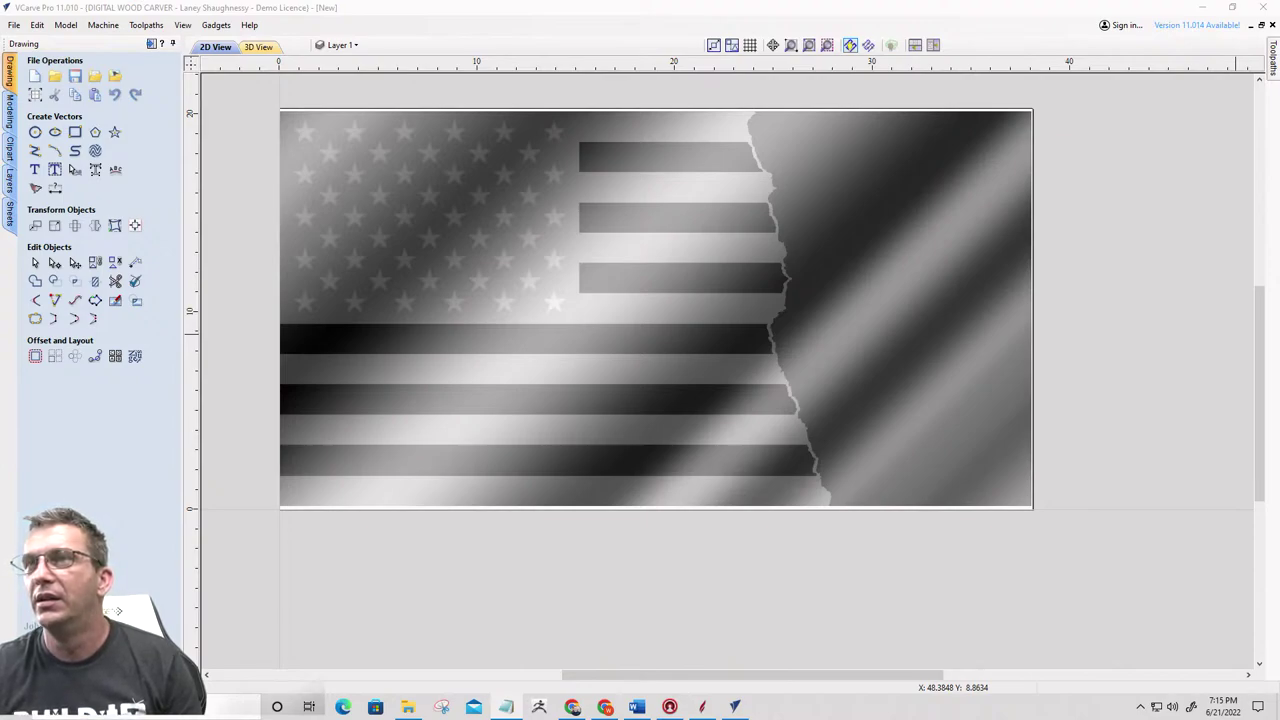
Create a text object and paste in the copied four-line lyrics beginning "And I'm proud to be an American"
{"action": "left_click", "coordinate": [862, 164]}
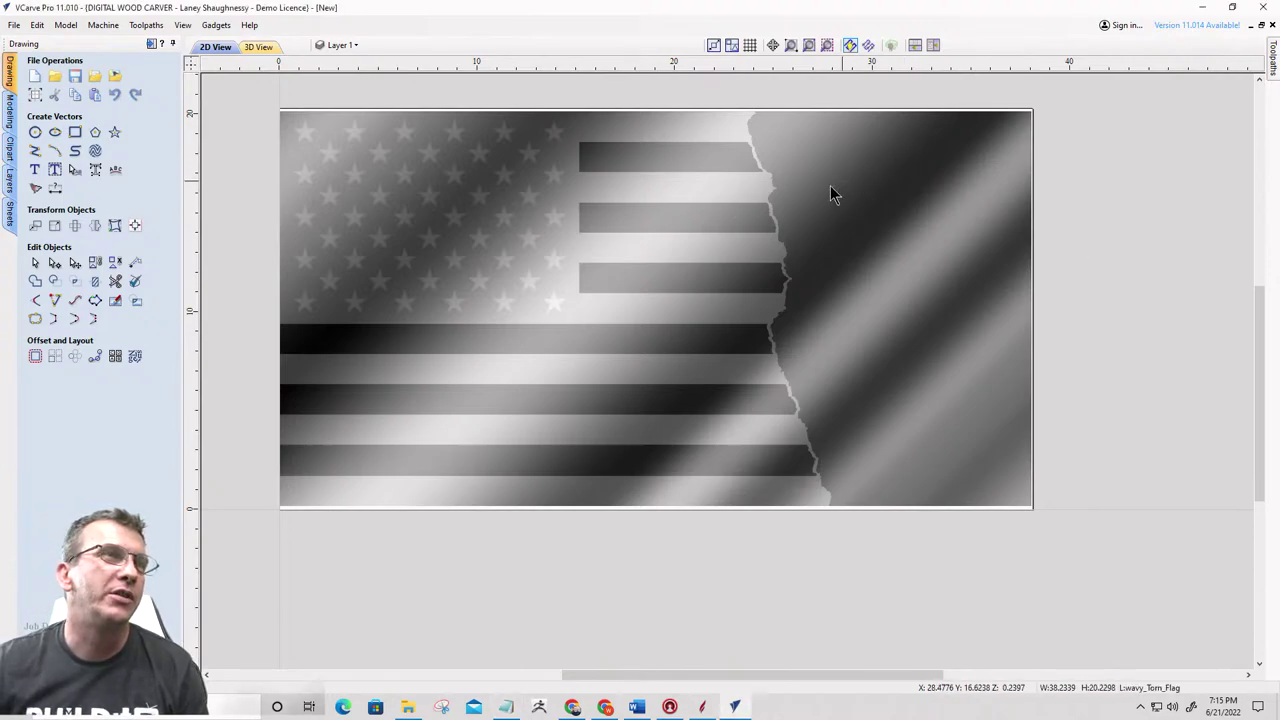
{"action": "left_click", "coordinate": [34, 169]}
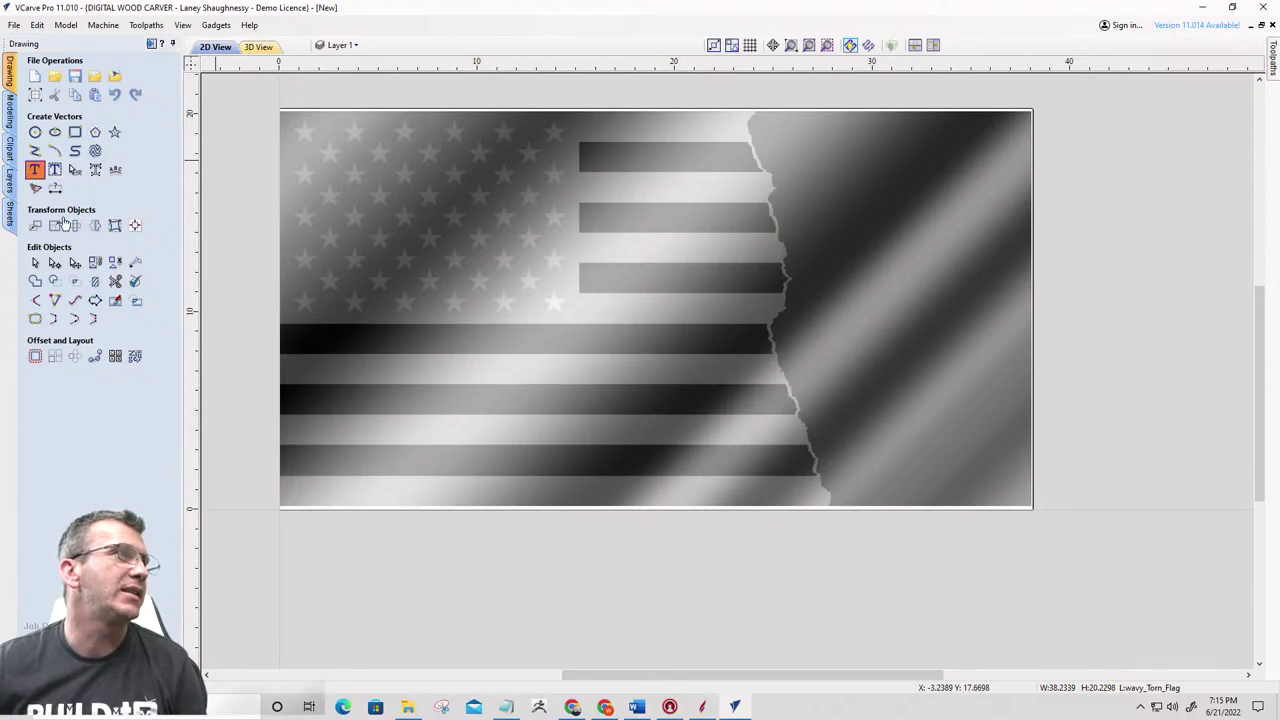
{"action": "right_click", "coordinate": [47, 114]}
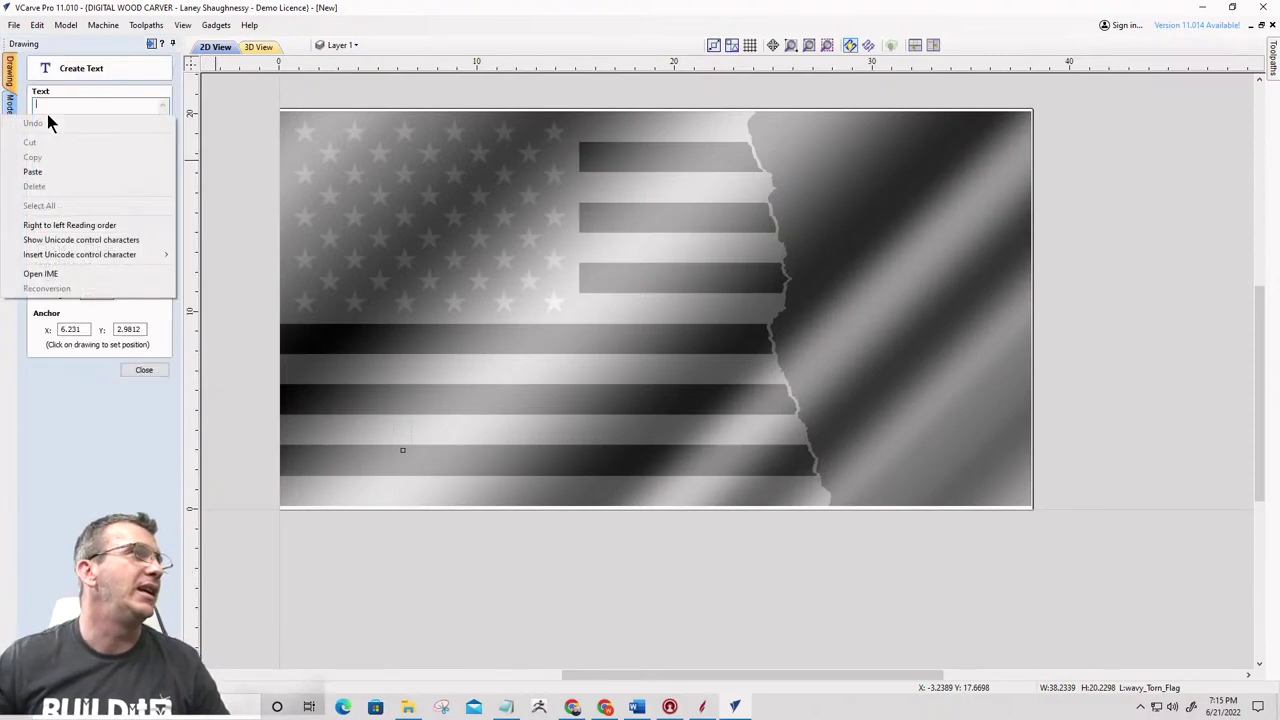
{"action": "left_click", "coordinate": [33, 172]}
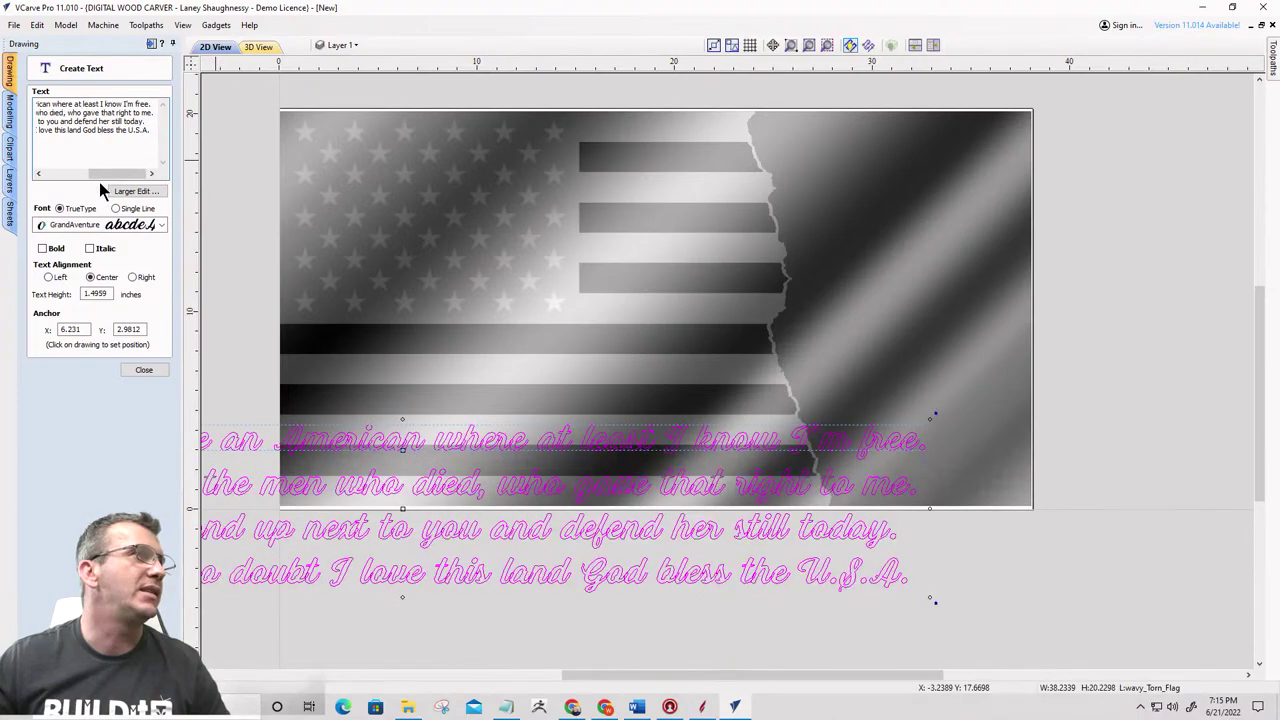
{"action": "left_click", "coordinate": [106, 176]}
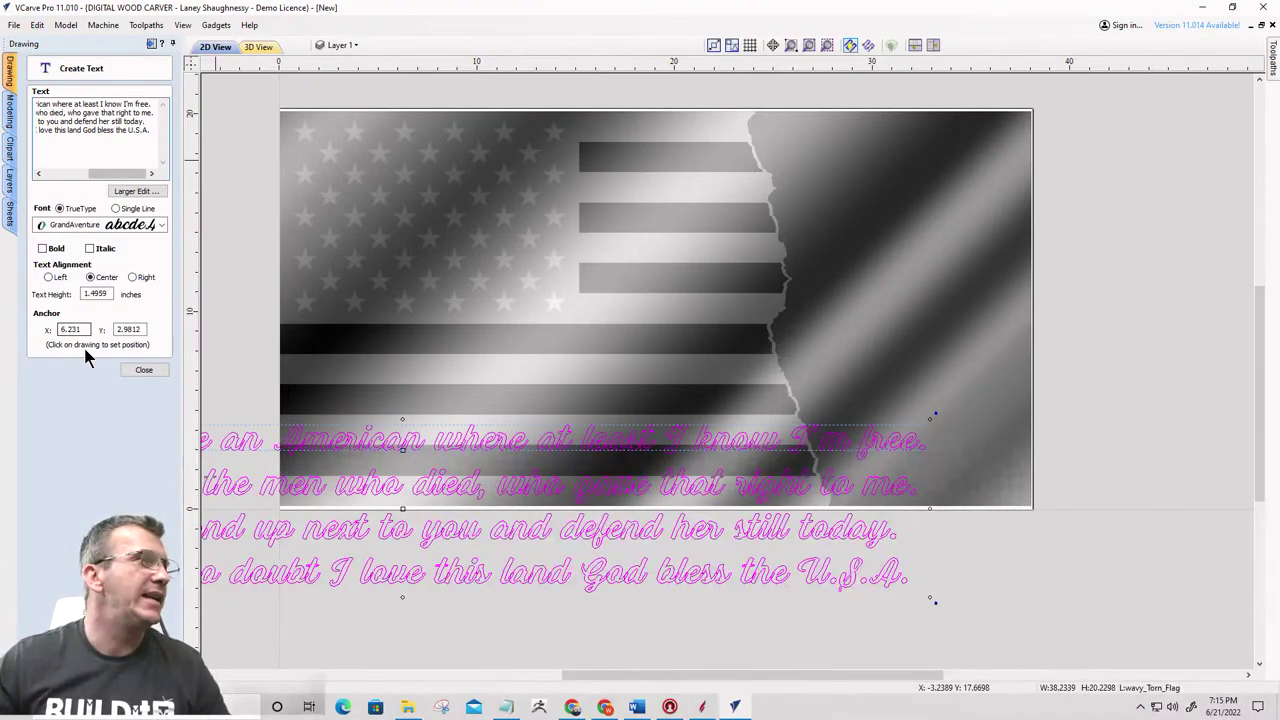
Set the lyrics' text height to 1 inch and anchor them on the area beyond the tear at about X 31.96, Y 13.79
{"action": "left_click_drag", "start_coordinate": [108, 294], "coordinate": [65, 292]}
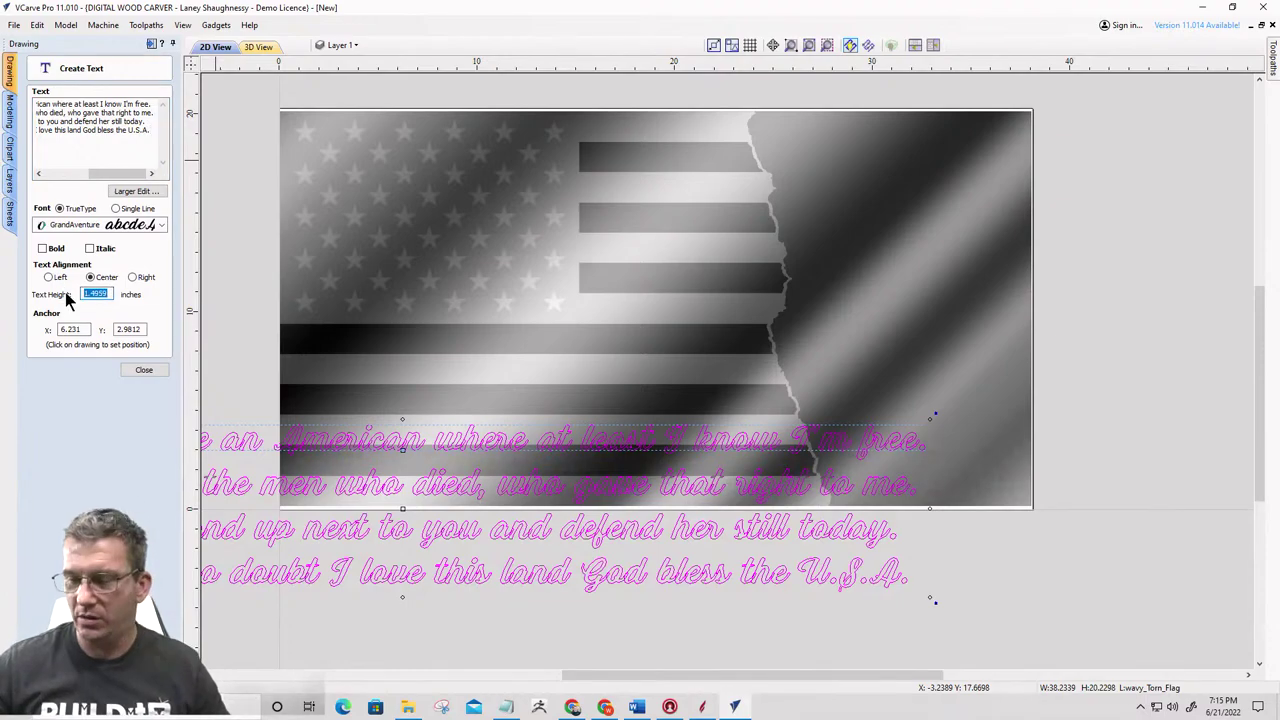
{"action": "type", "text": "1"}
{"action": "key", "text": "Return"}
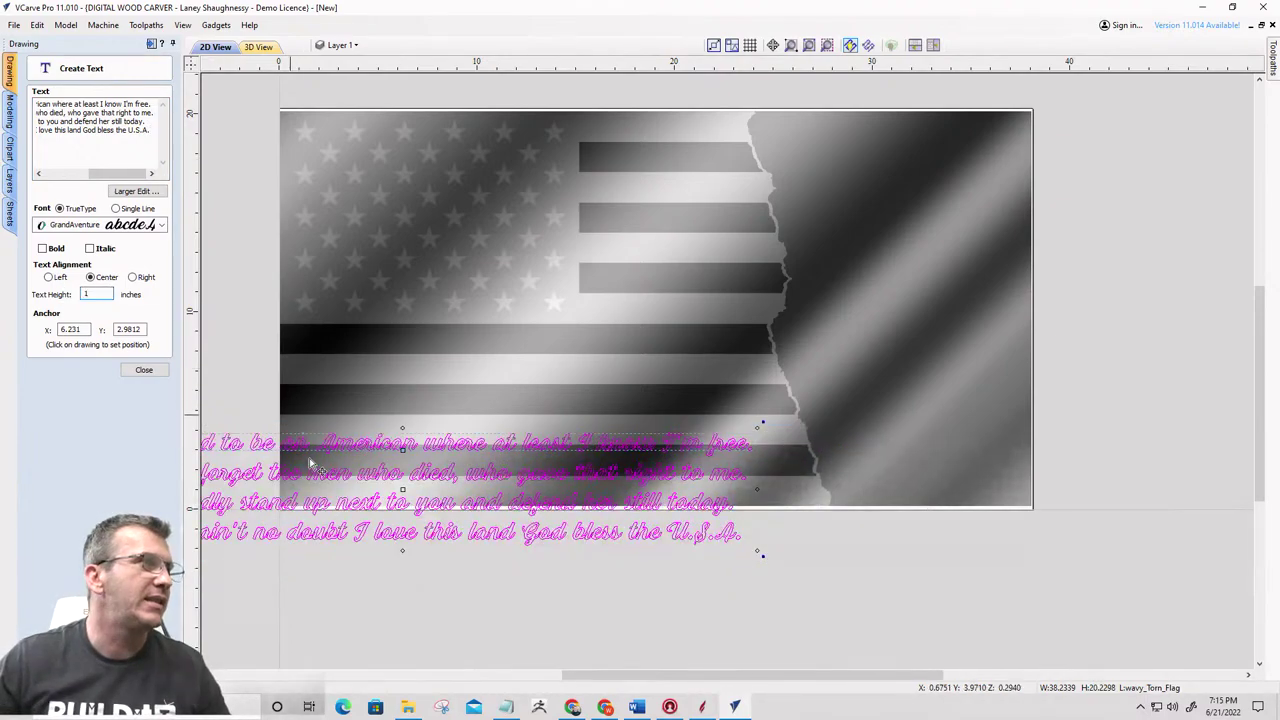
{"action": "left_click", "coordinate": [846, 231]}
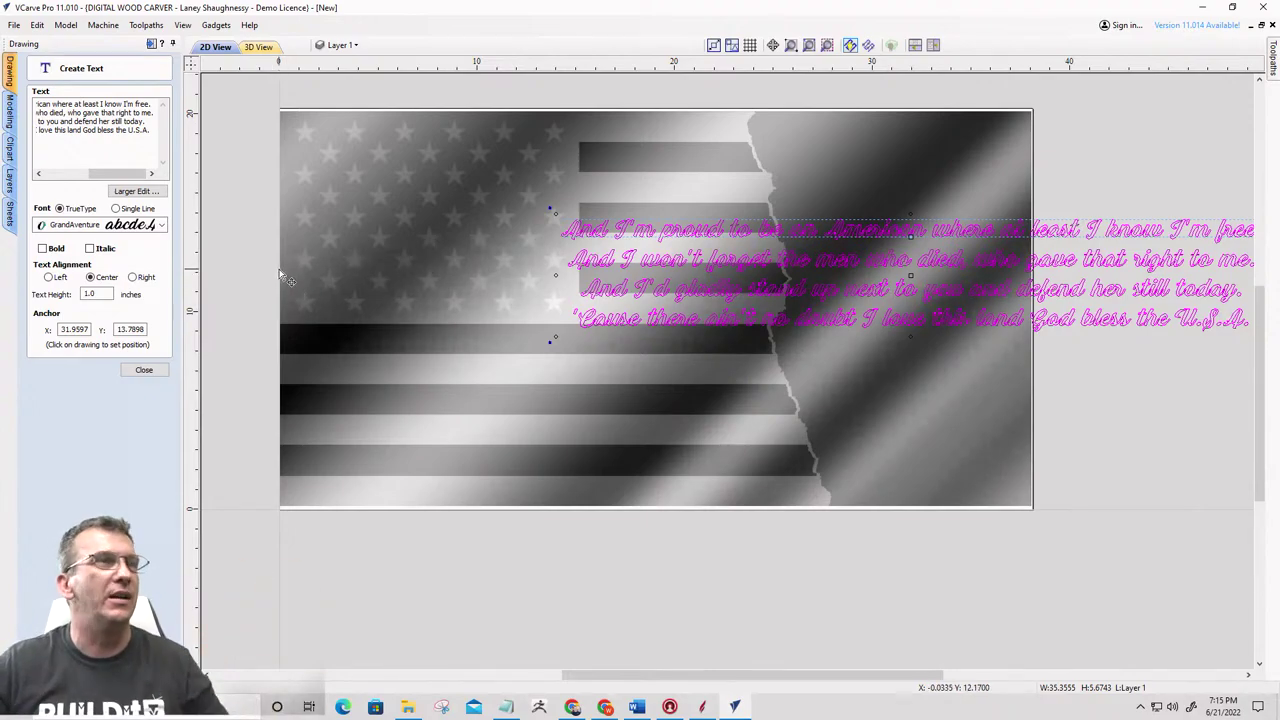
Set the lyrics' text height to 0.75 inches
{"action": "left_click", "coordinate": [92, 294]}
{"action": "double_click", "coordinate": [92, 294]}
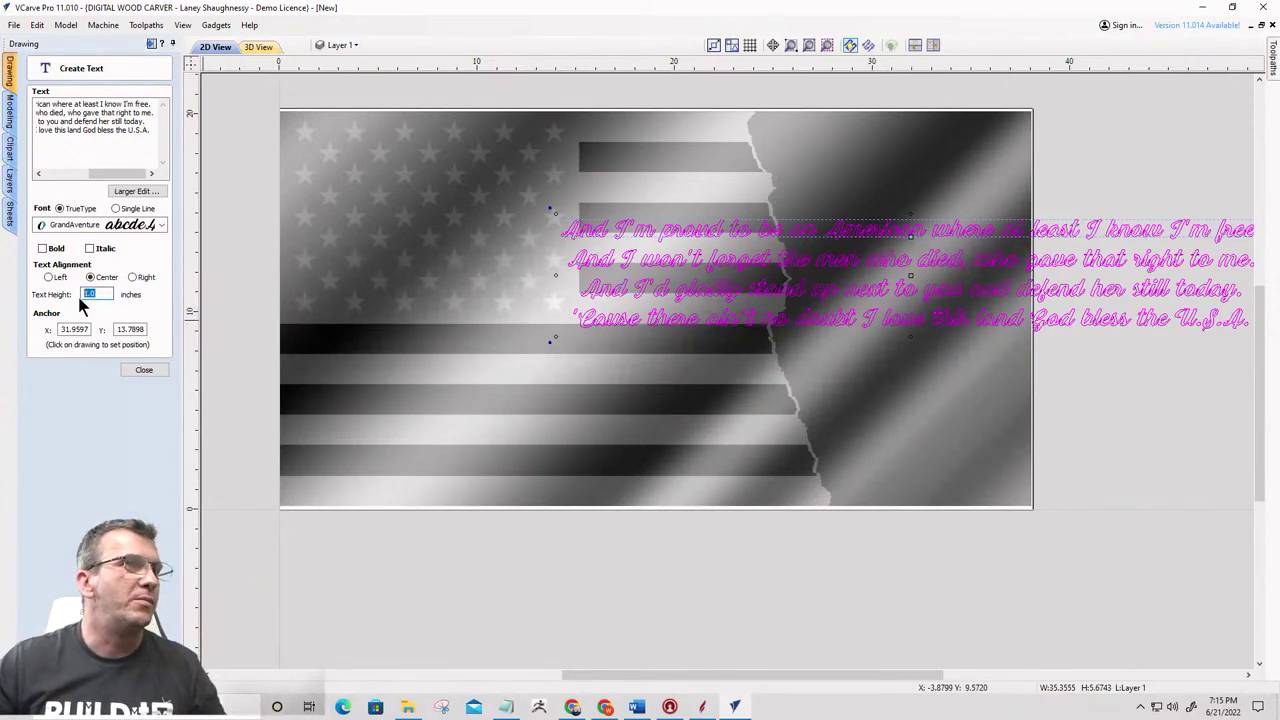
{"action": "type", "text": ".7"}
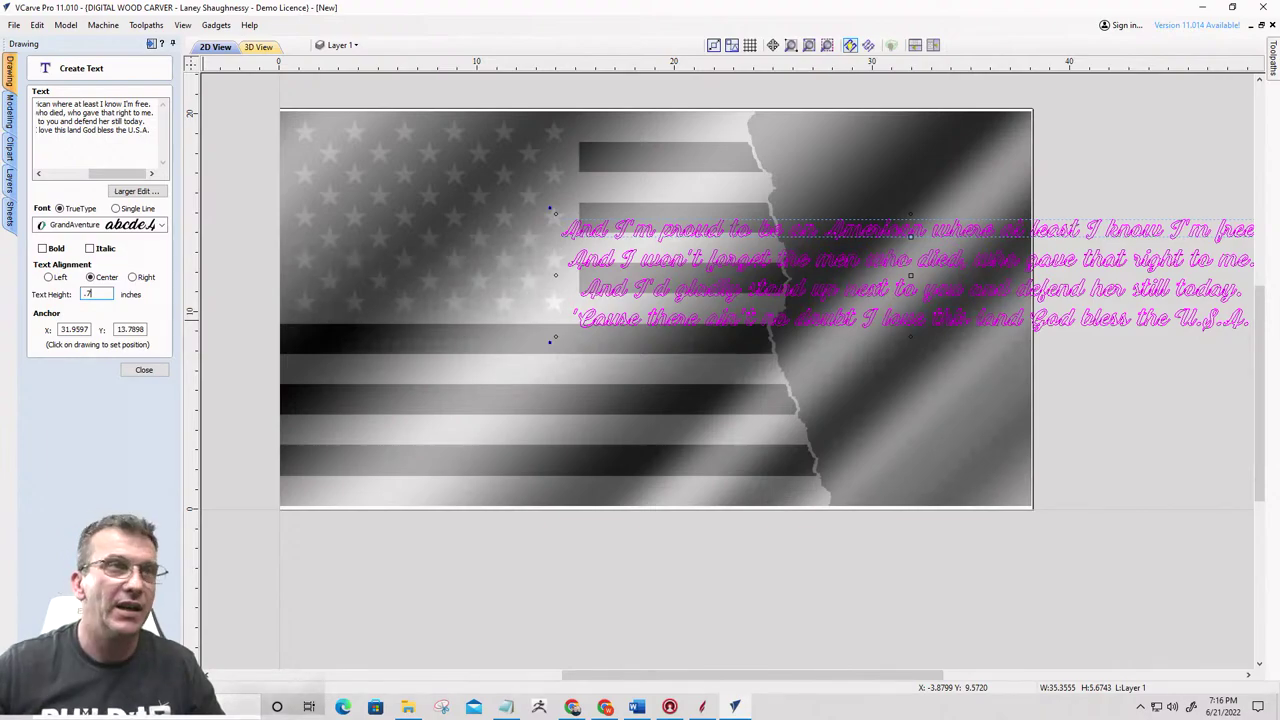
{"action": "type", "text": "5"}
{"action": "key", "text": "Return"}
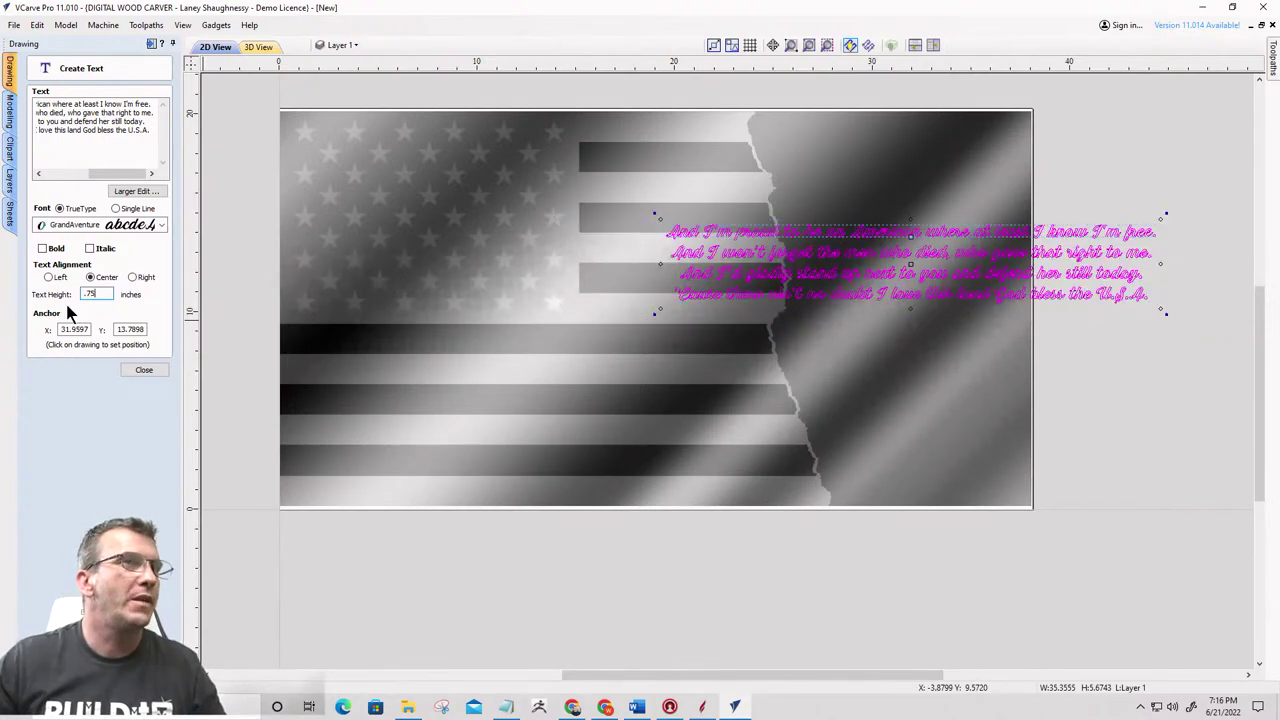
Break the first lyrics line after "American" so that "where at least I know I'm free." sits on its own line
{"action": "left_click", "coordinate": [47, 106]}
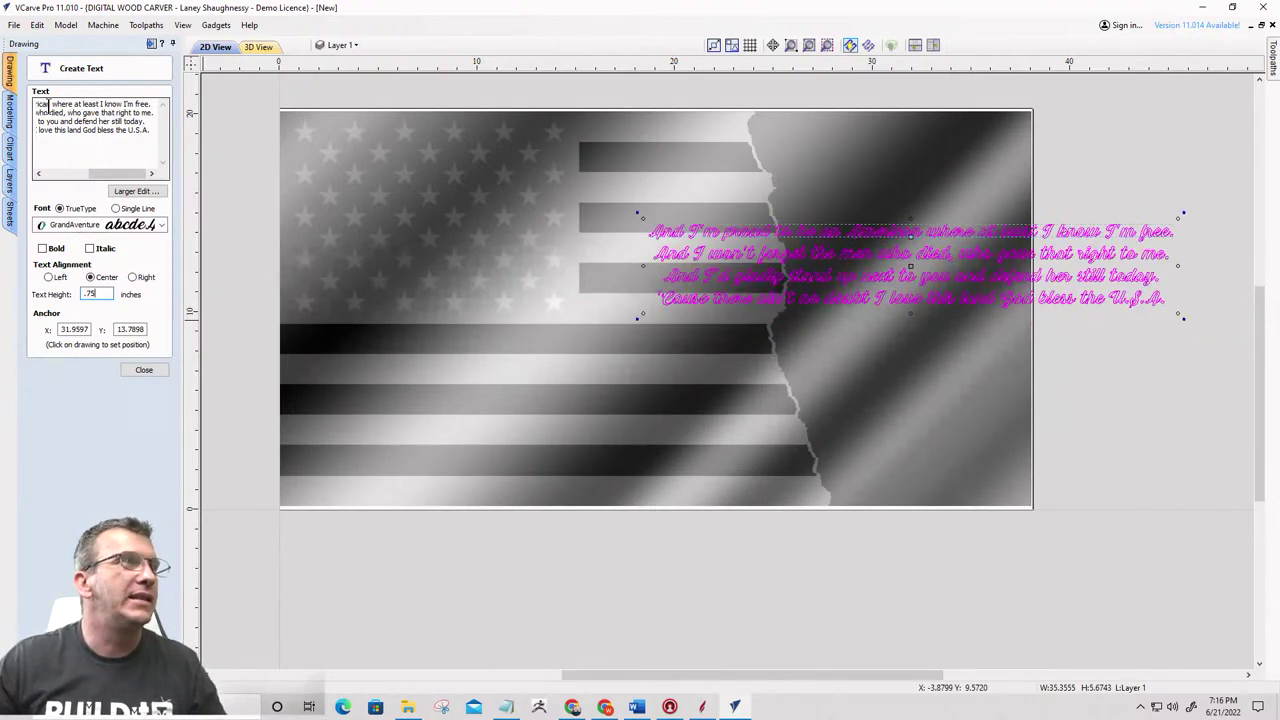
{"action": "key", "text": "Left"}
{"action": "key", "text": "Left"}
{"action": "key", "text": "Left"}
{"action": "key", "text": "Left"}
{"action": "key", "text": "Left"}
{"action": "key", "text": "Left"}
{"action": "key", "text": "Left"}
{"action": "key", "text": "Left"}
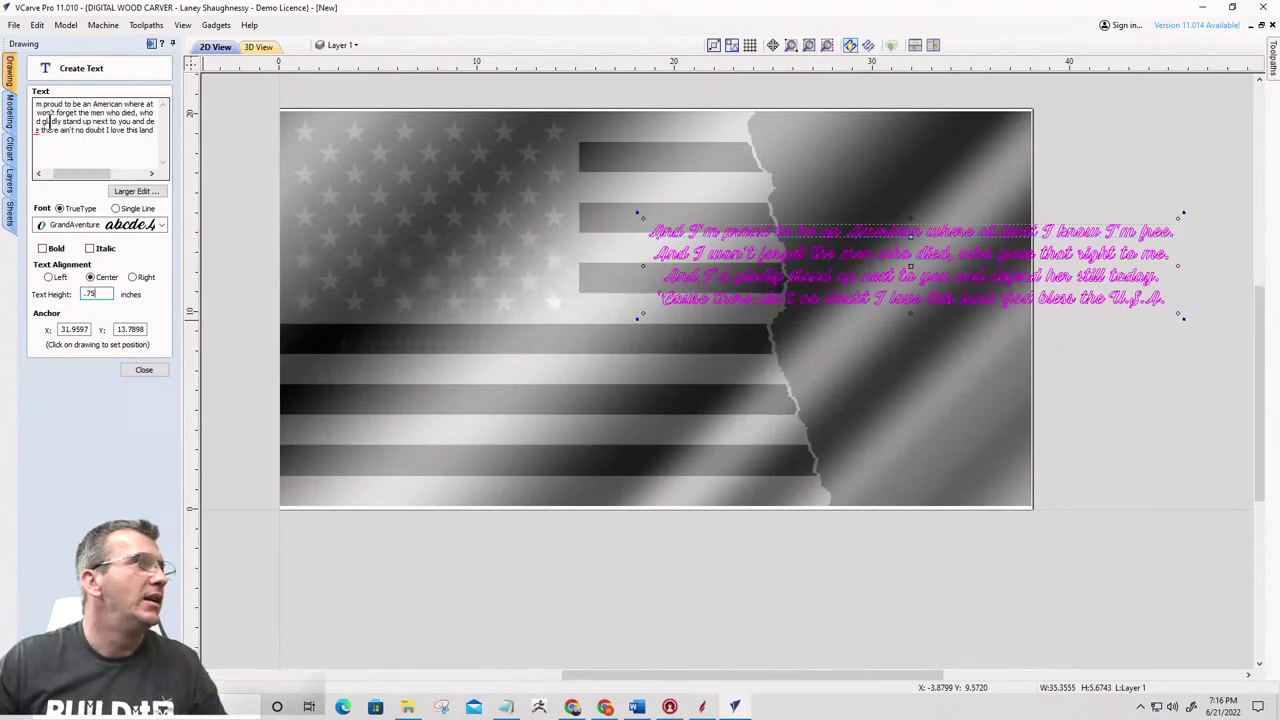
{"action": "key", "text": "Home"}
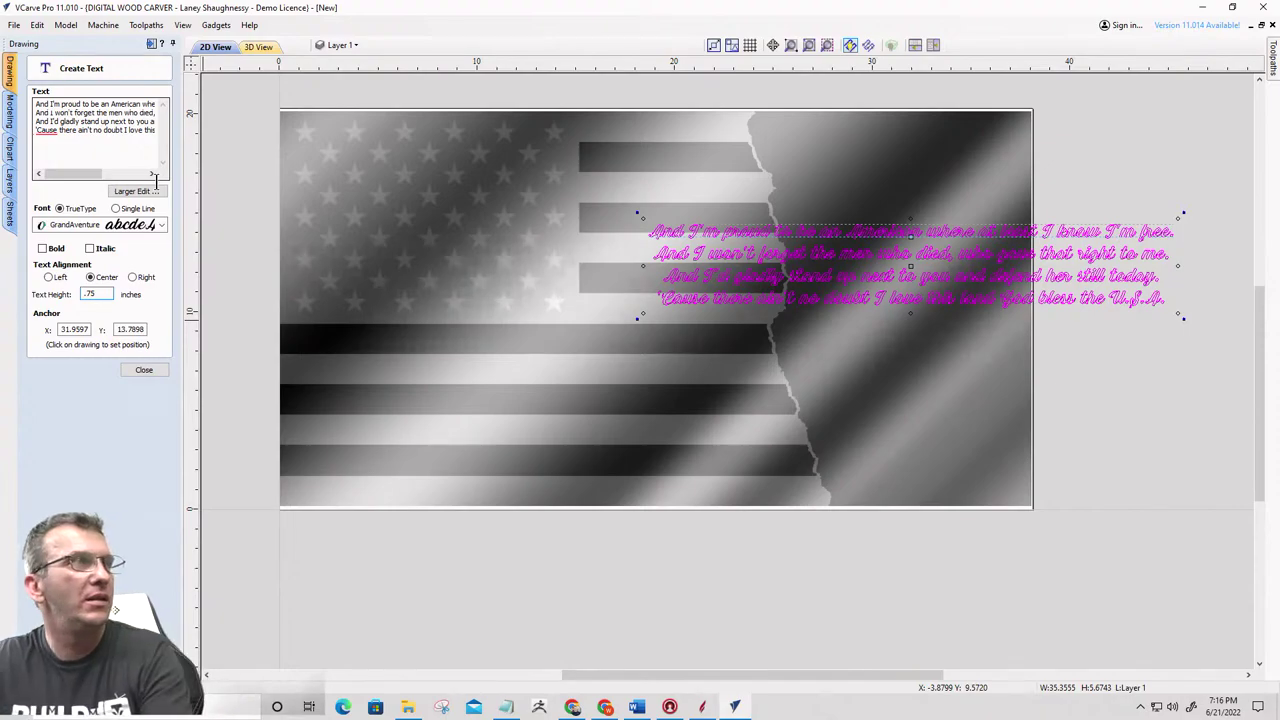
{"action": "key", "text": "Return"}
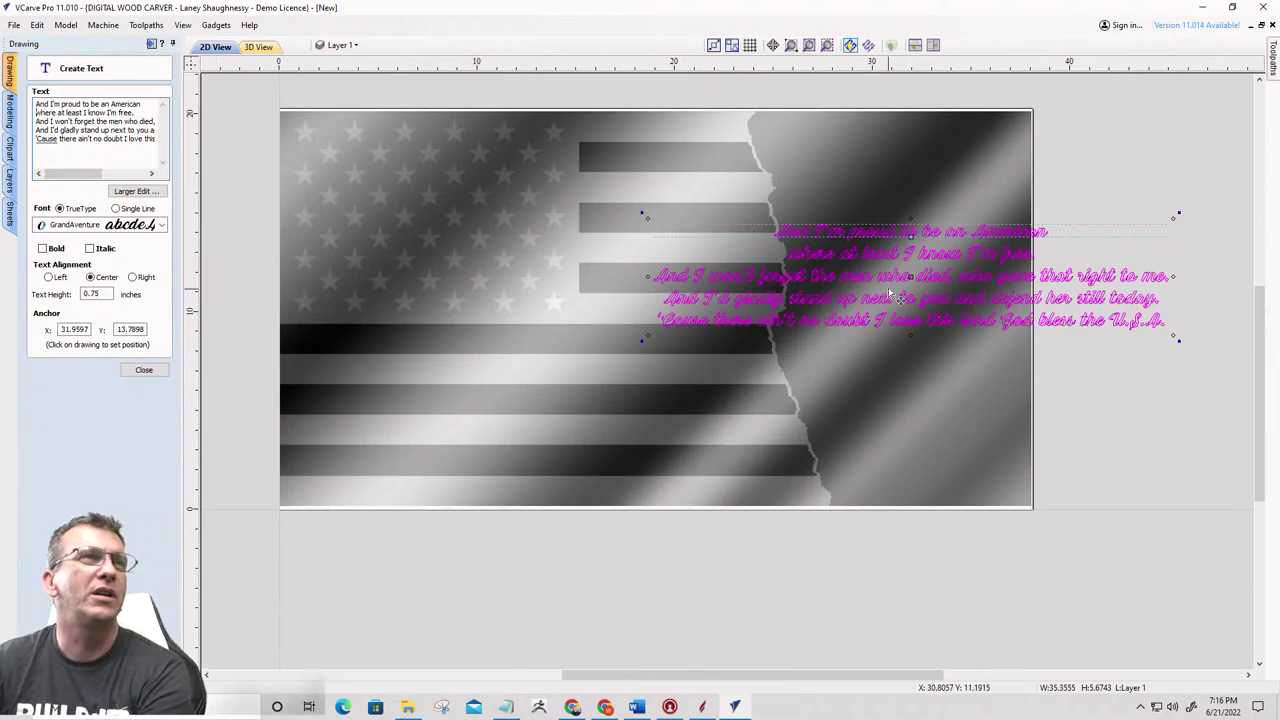
{"action": "scroll", "coordinate": [897, 292], "scroll_direction": "up", "scroll_amount": 3}
{"action": "scroll", "coordinate": [897, 292], "scroll_direction": "down", "scroll_amount": 4}
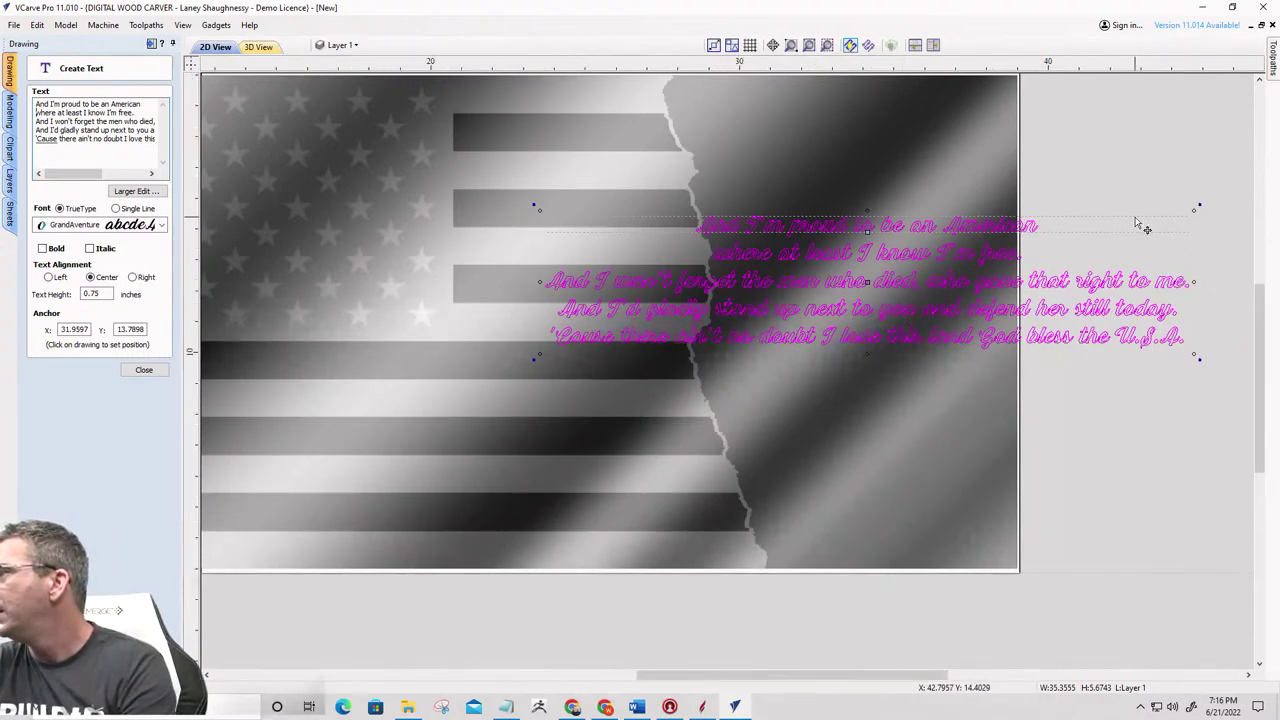
{"action": "scroll", "coordinate": [1120, 236], "scroll_direction": "up", "scroll_amount": 1}
{"action": "scroll", "coordinate": [1120, 236], "scroll_direction": "up", "scroll_amount": 1}
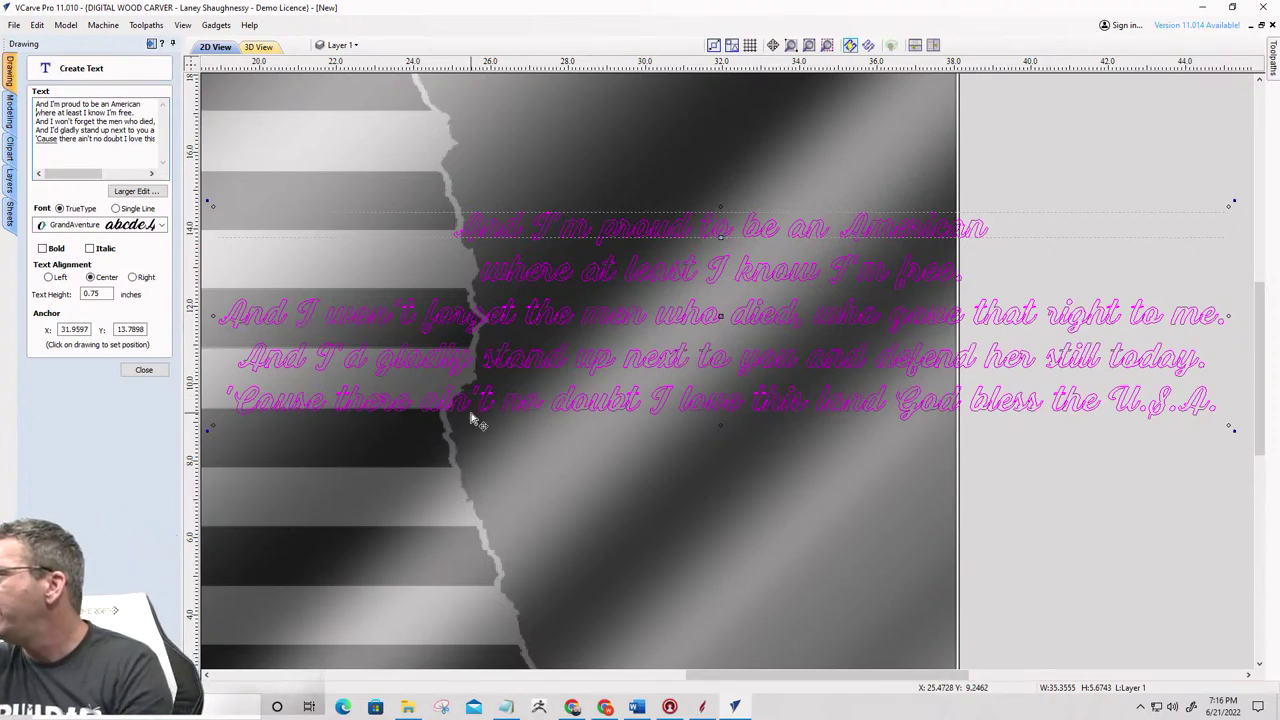
{"action": "left_click", "coordinate": [621, 494]}
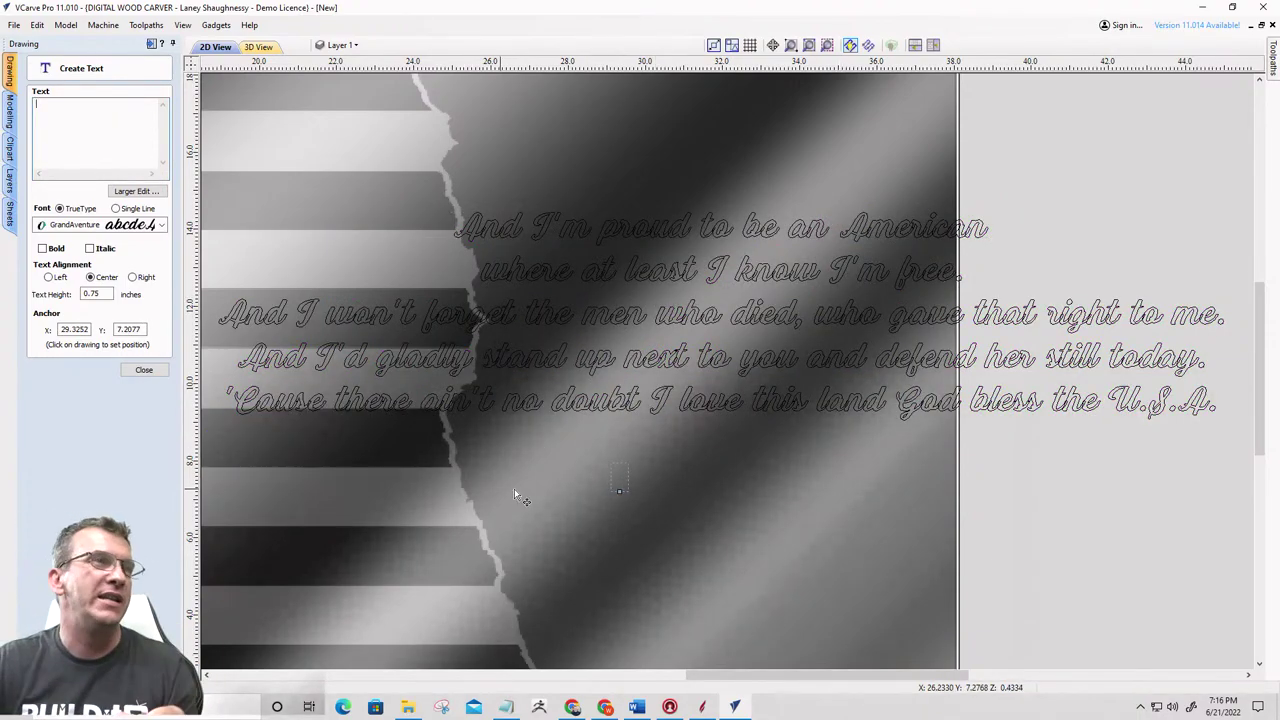
Reselect the lyrics text and break its third line after "died," so that "who gave that right to me." starts a new line
{"action": "left_click", "coordinate": [540, 240]}
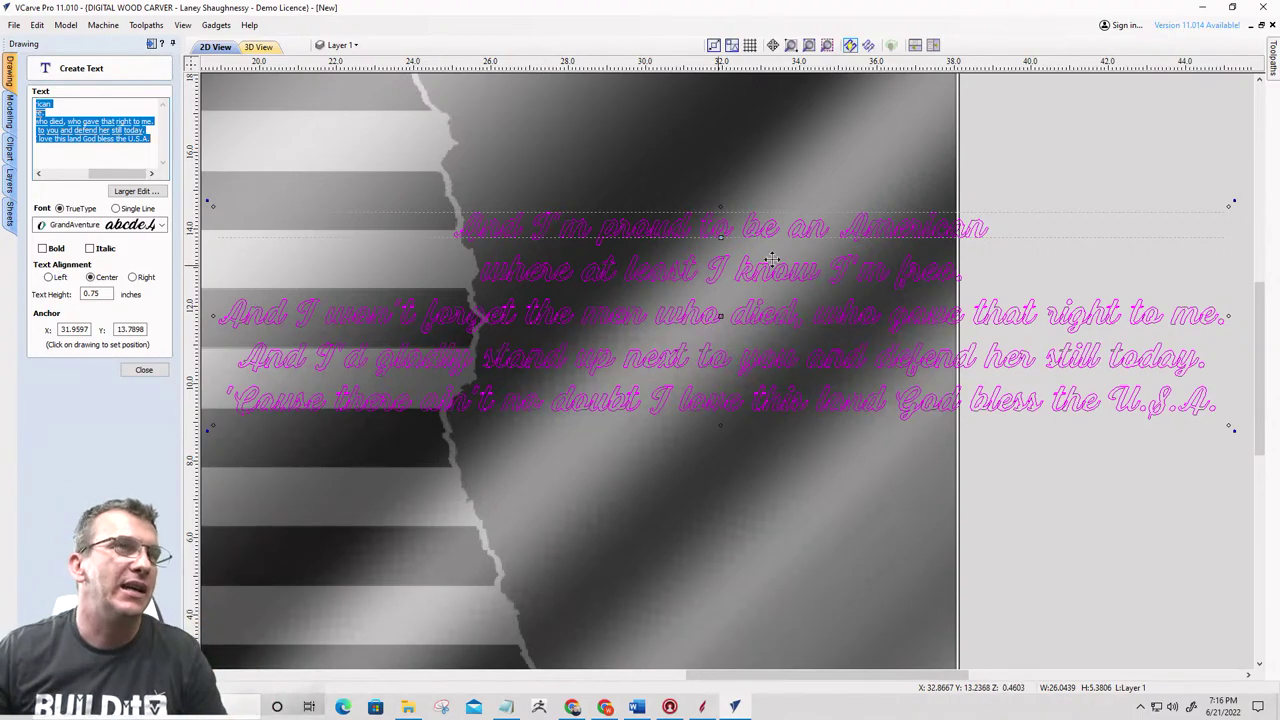
{"action": "scroll", "coordinate": [915, 264], "scroll_direction": "down", "scroll_amount": 2}
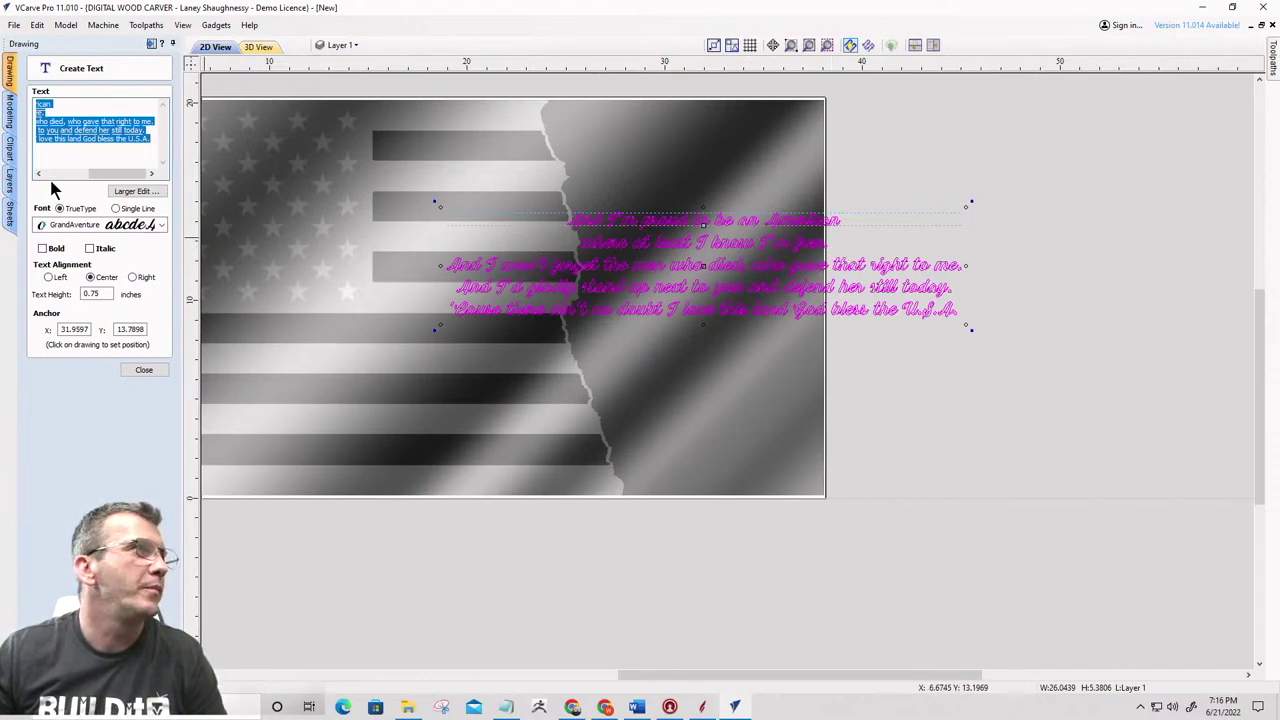
{"action": "left_click", "coordinate": [58, 121]}
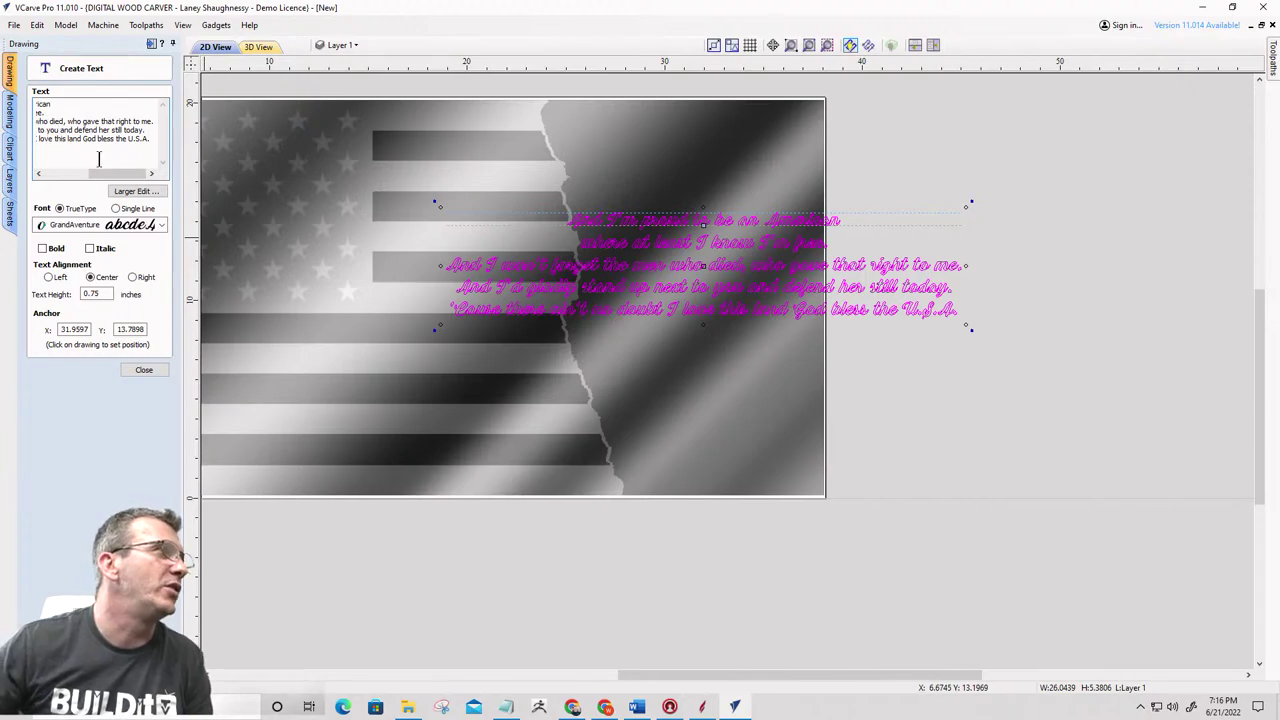
{"action": "left_click_drag", "start_coordinate": [108, 174], "coordinate": [54, 178]}
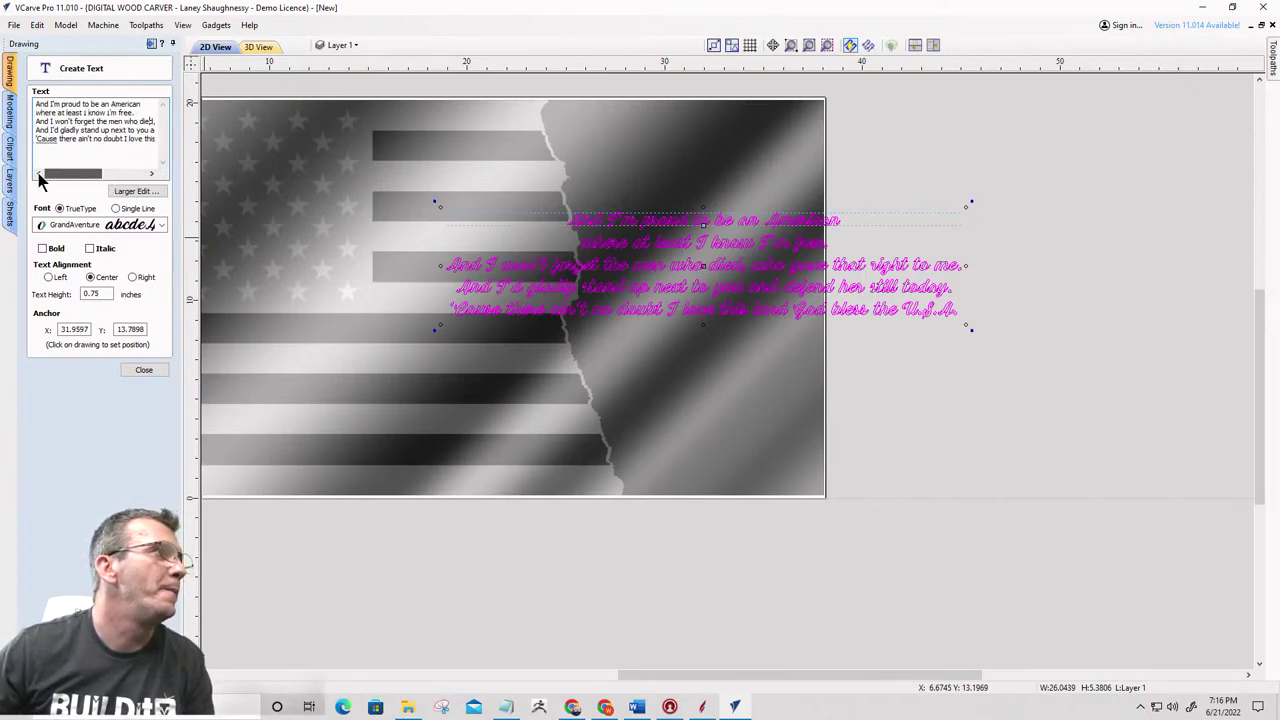
{"action": "left_click", "coordinate": [37, 121]}
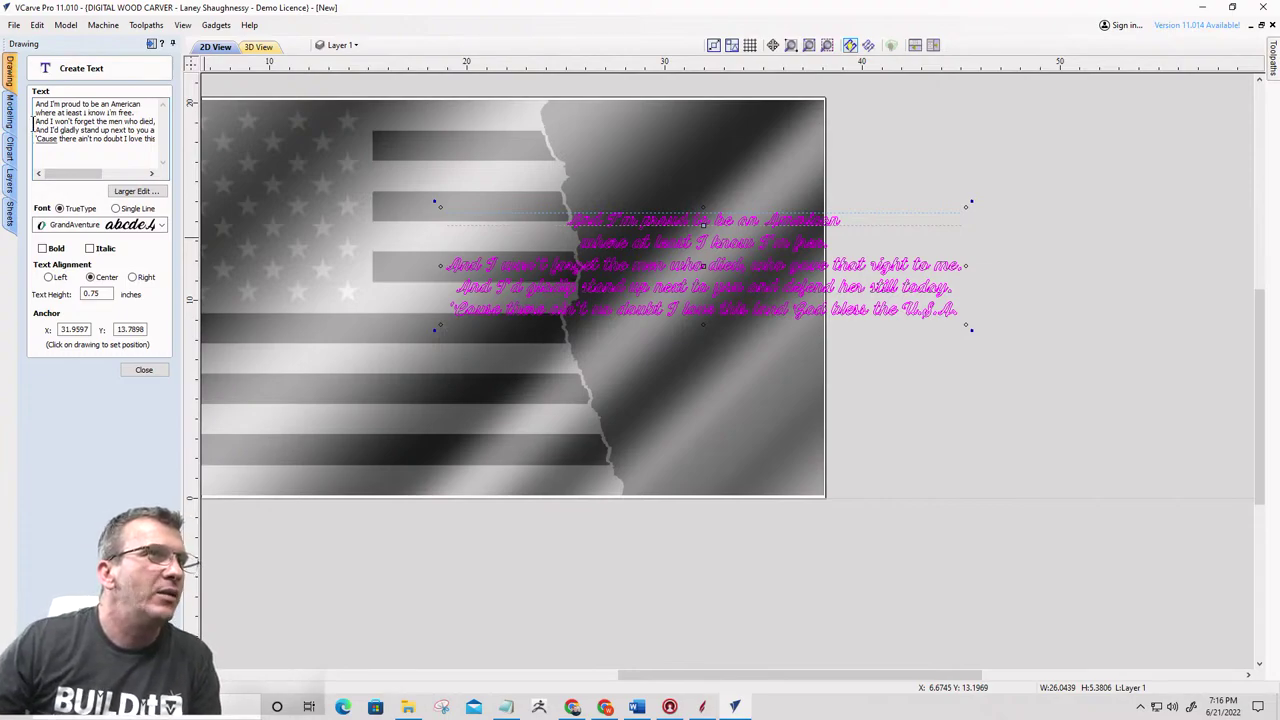
{"action": "left_click", "coordinate": [156, 121]}
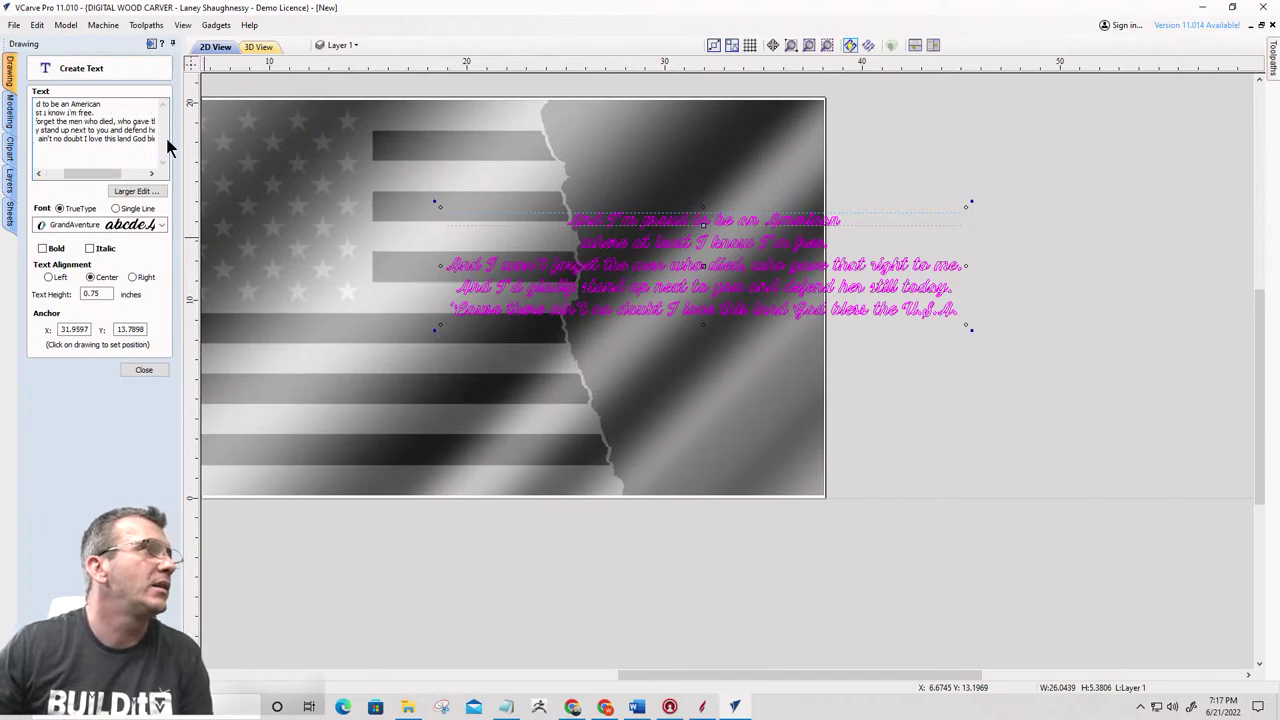
{"action": "key", "text": "Return"}
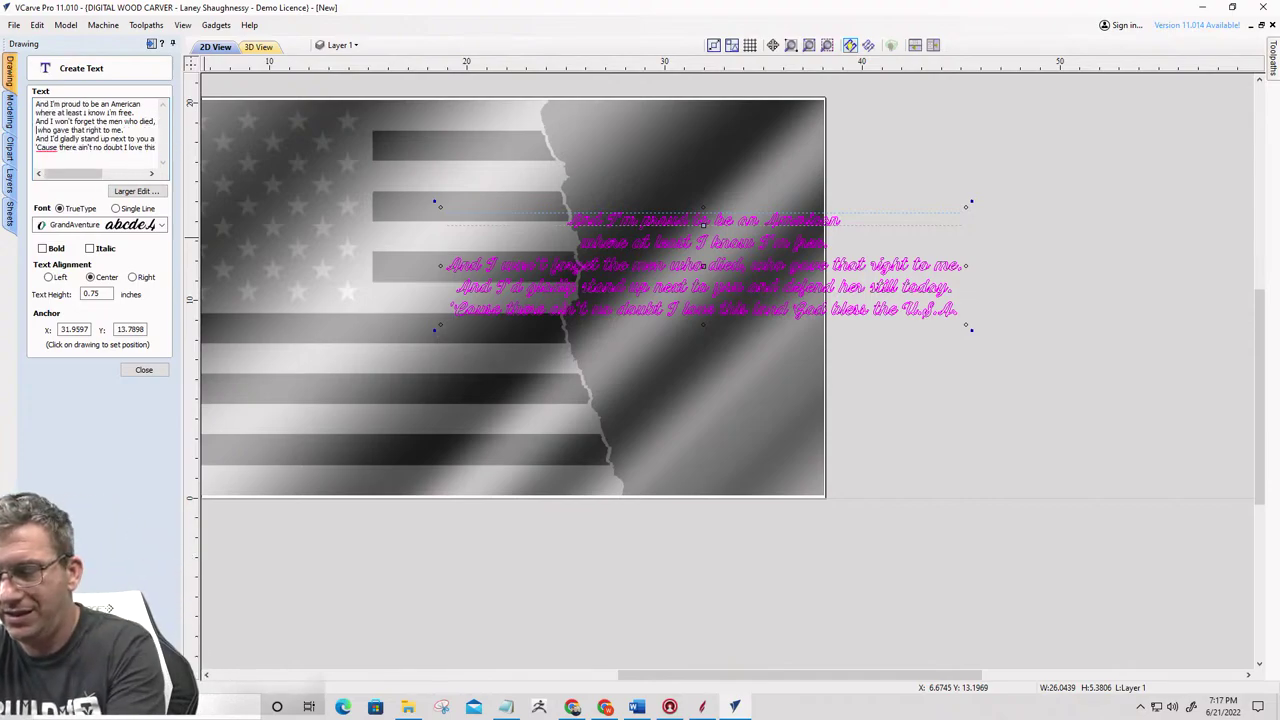
{"action": "key", "text": "Return"}
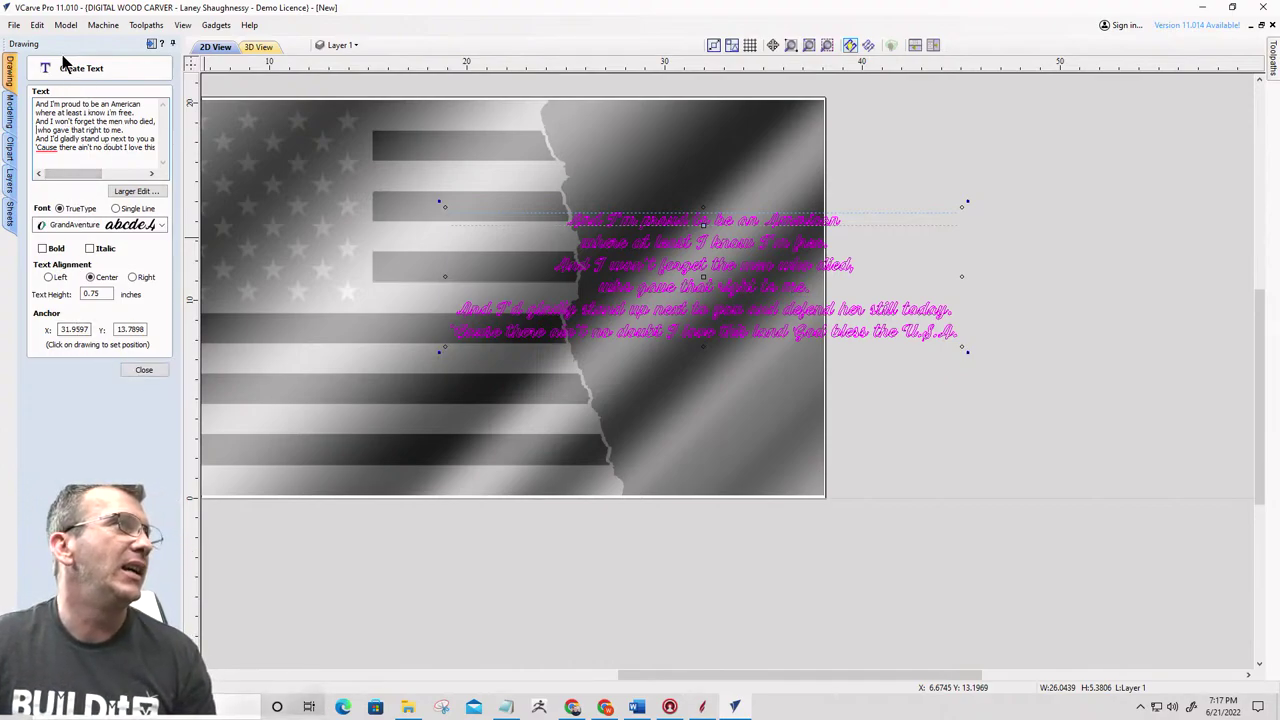
Save the project as "Proud to Be an American" in the 4th of july project files folder
{"action": "left_click", "coordinate": [14, 25]}
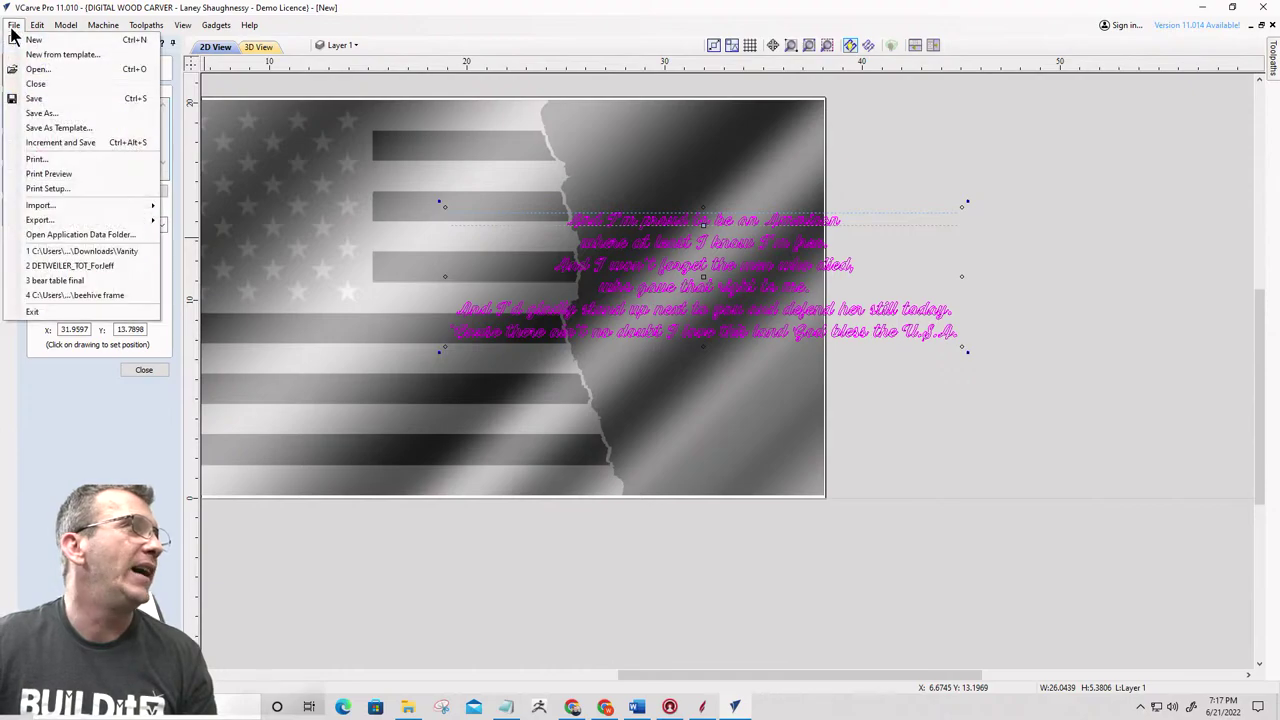
{"action": "left_click", "coordinate": [40, 116]}
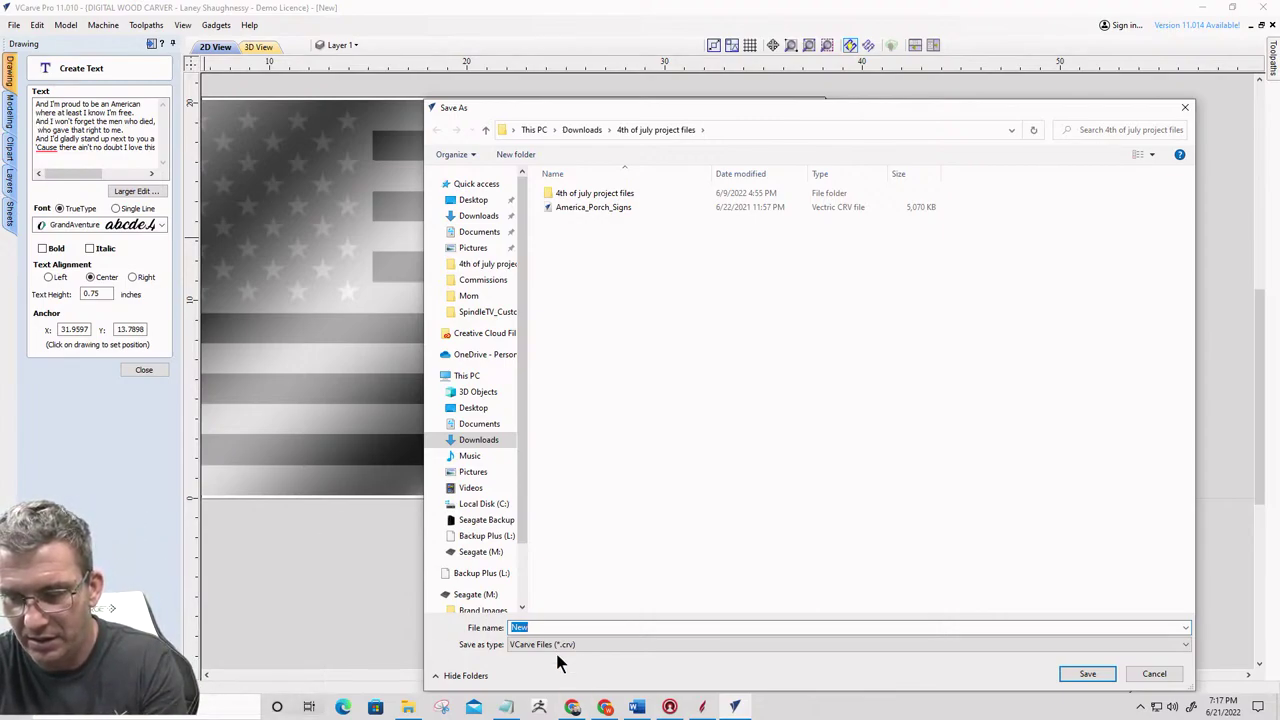
{"action": "type", "text": "Proud to"}
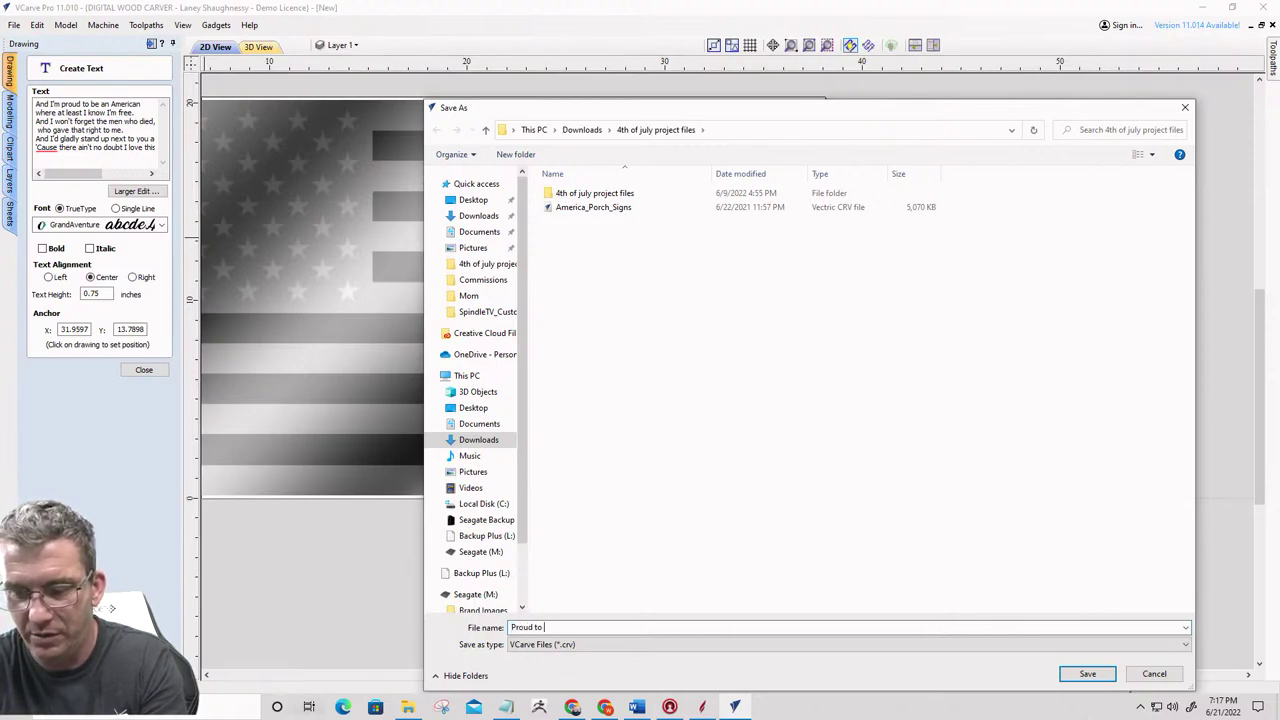
{"action": "type", "text": " Be an Amae"}
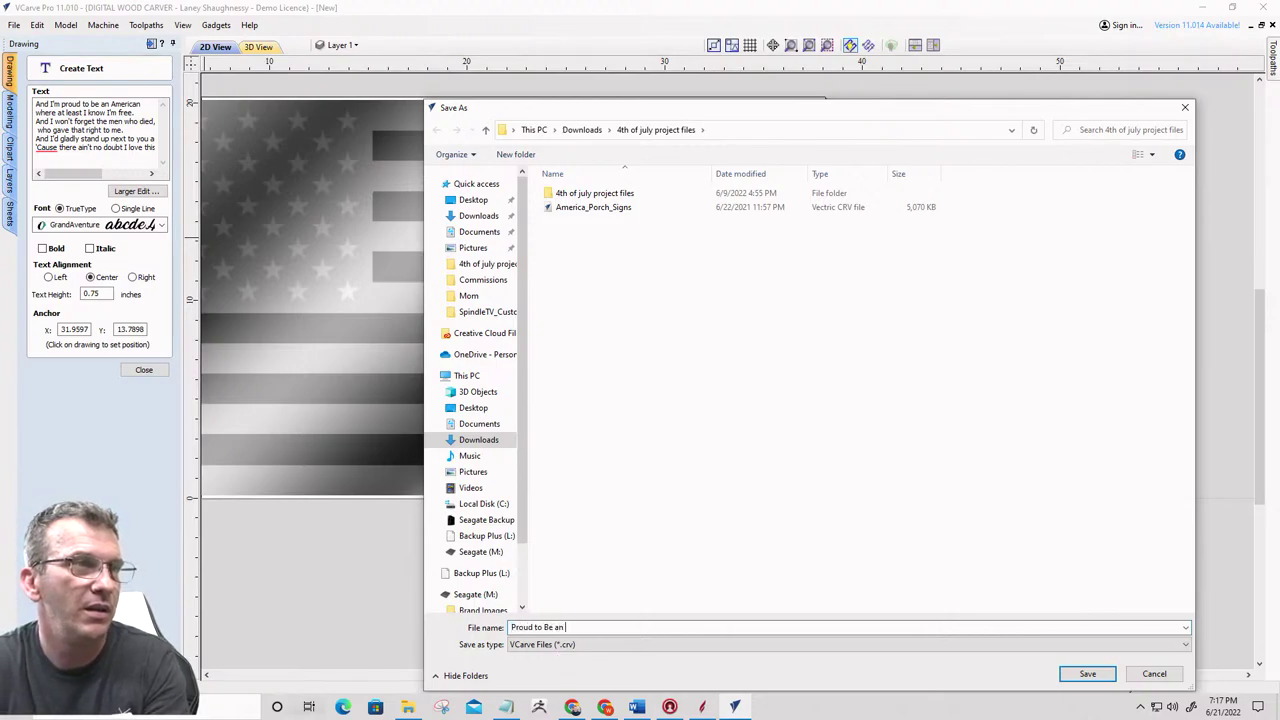
{"action": "type", "text": "erican"}
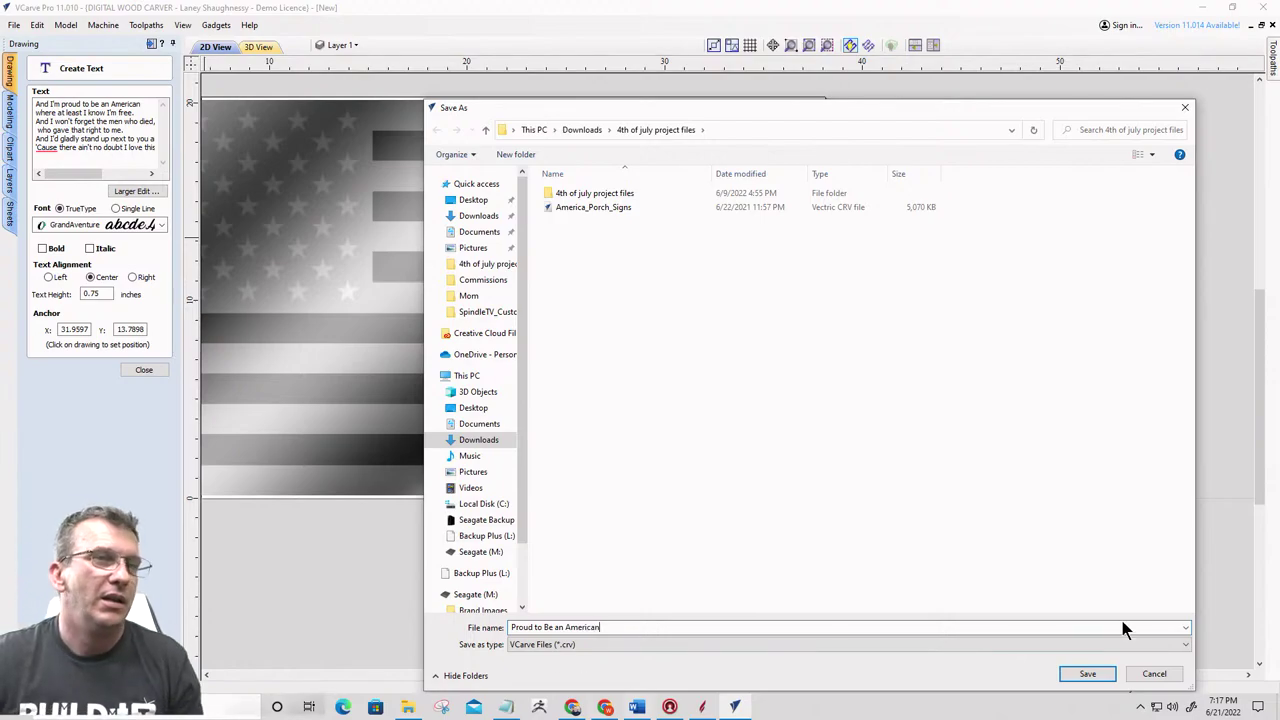
{"action": "left_click", "coordinate": [1086, 674]}
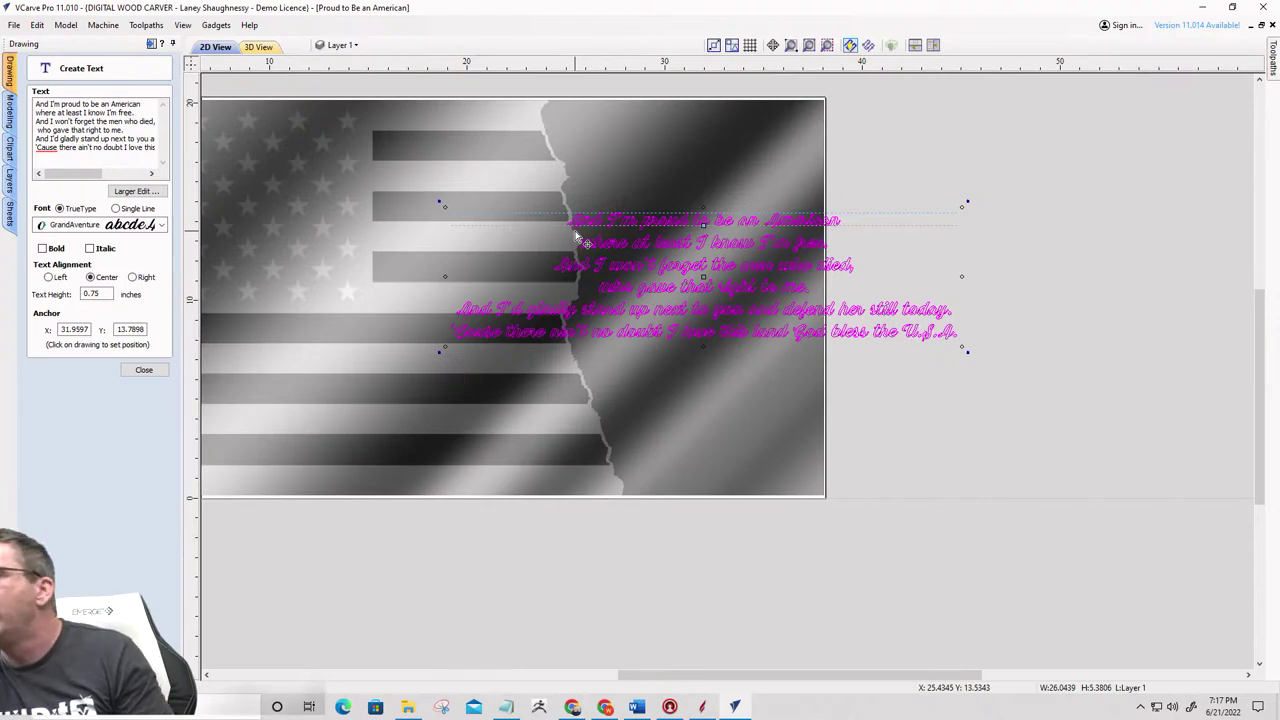
Add a new layer under its default name, hide the wavy_Torn_Flag layer, and finish the lyrics text editing
{"action": "scroll", "coordinate": [483, 298], "scroll_direction": "down", "scroll_amount": 2}
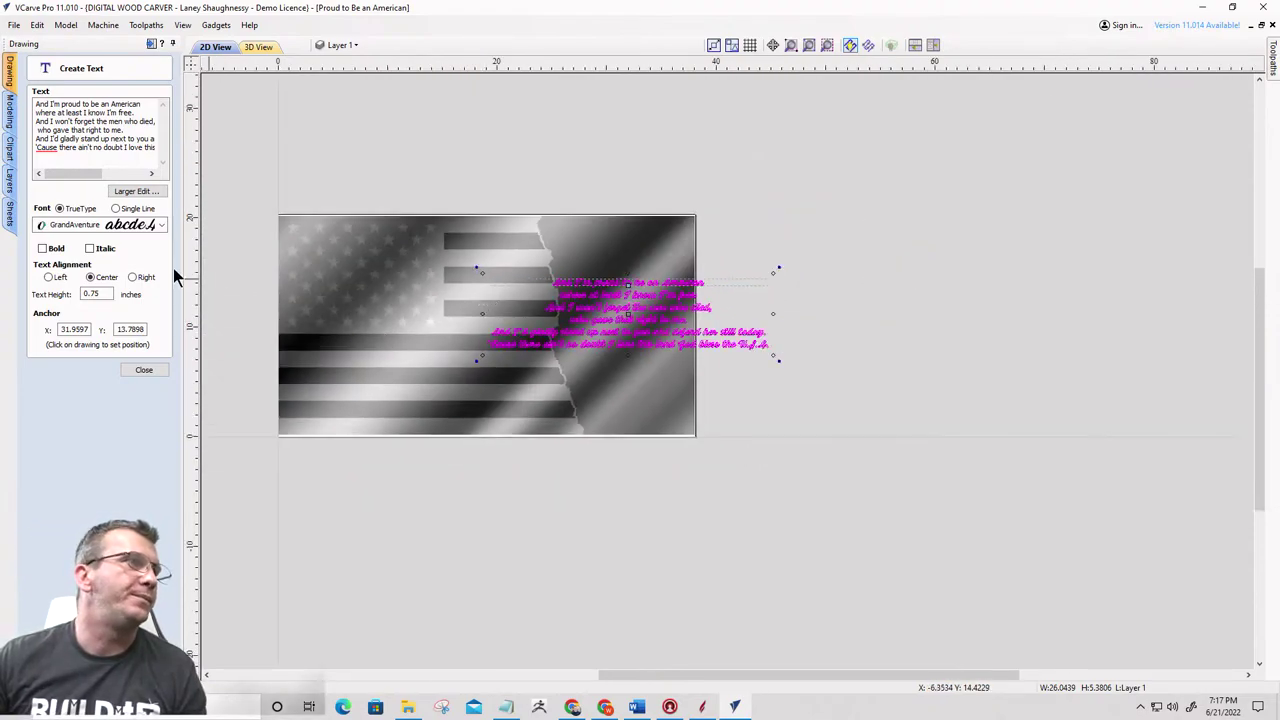
{"action": "left_click", "coordinate": [338, 45]}
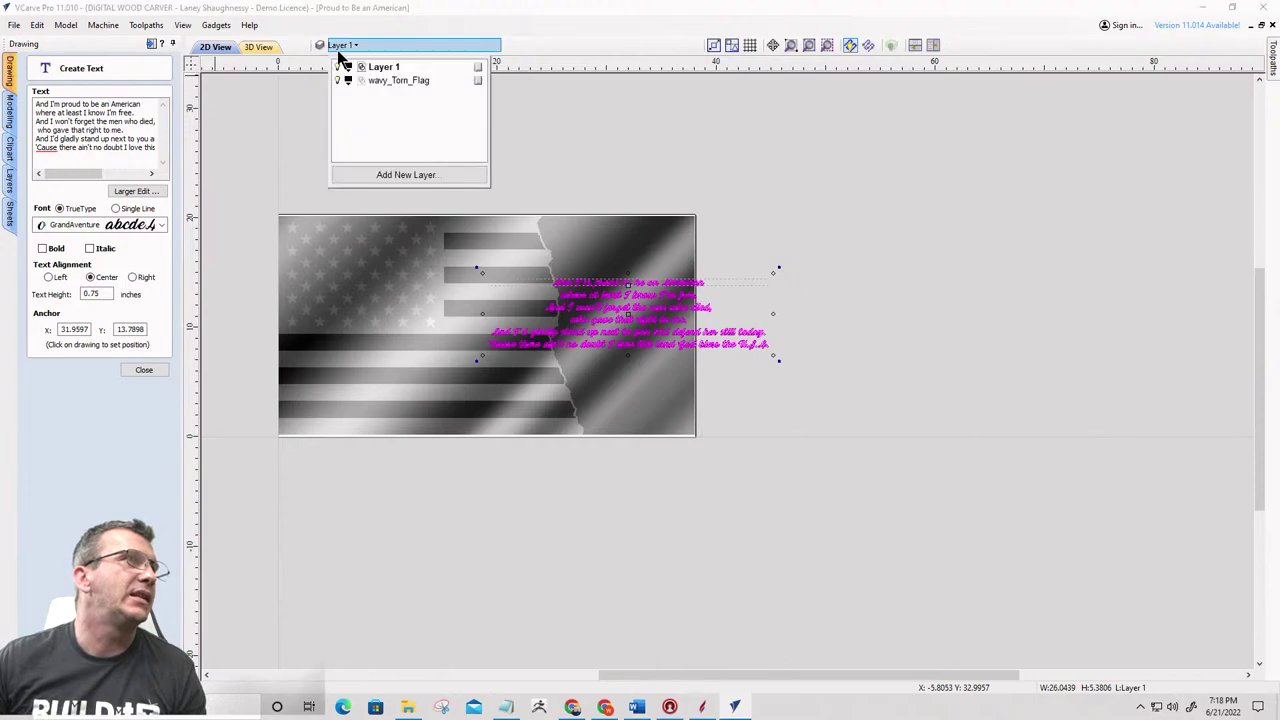
{"action": "left_click", "coordinate": [360, 175]}
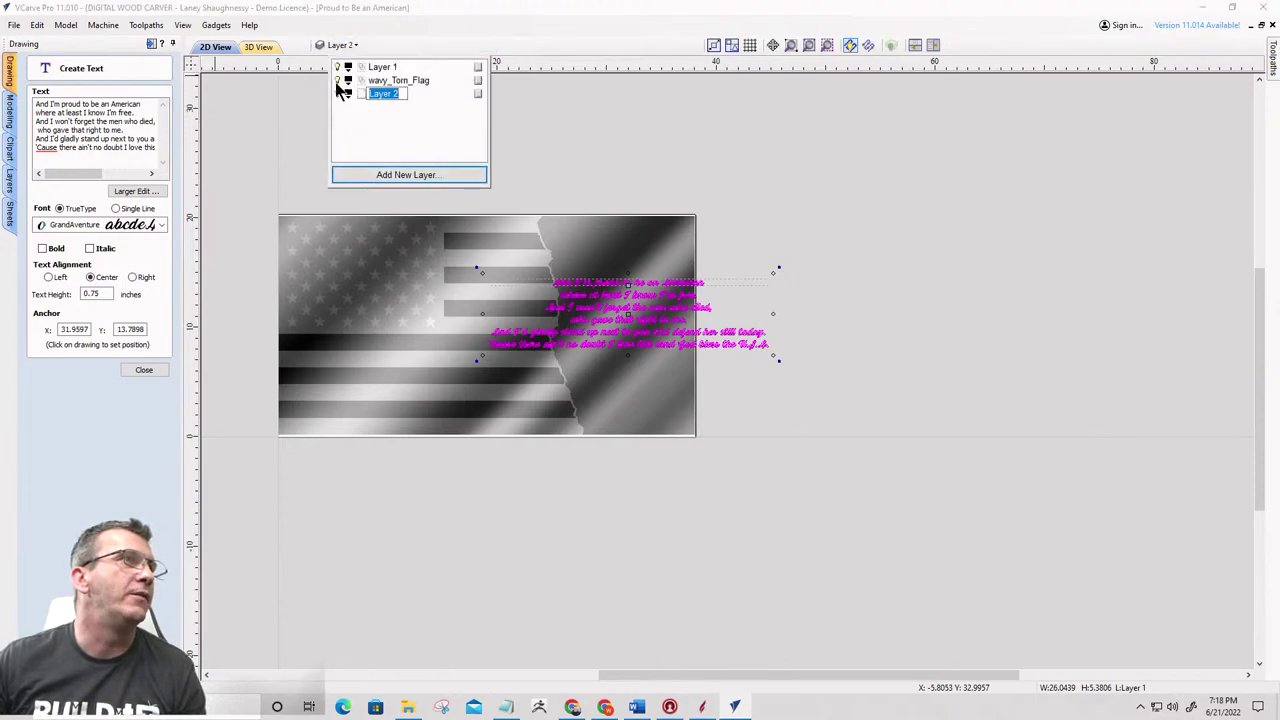
{"action": "key", "text": "Return"}
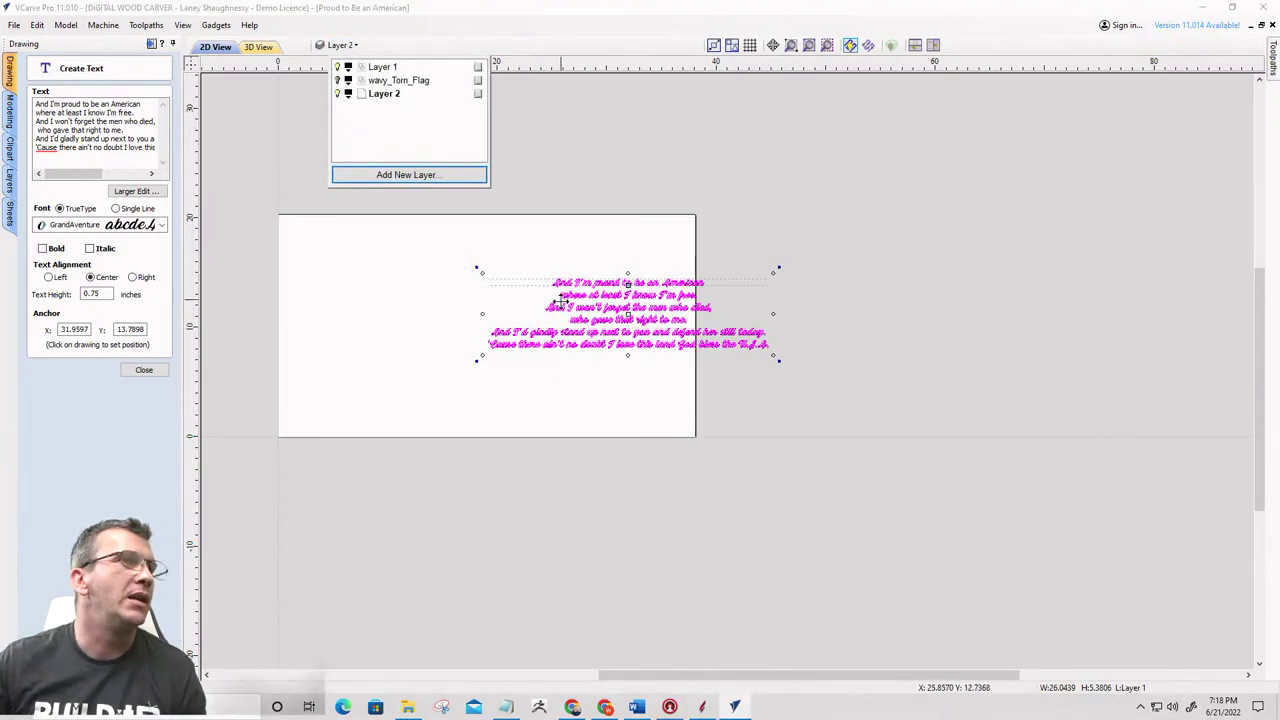
{"action": "left_click", "coordinate": [160, 370]}
{"action": "left_click", "coordinate": [160, 370]}
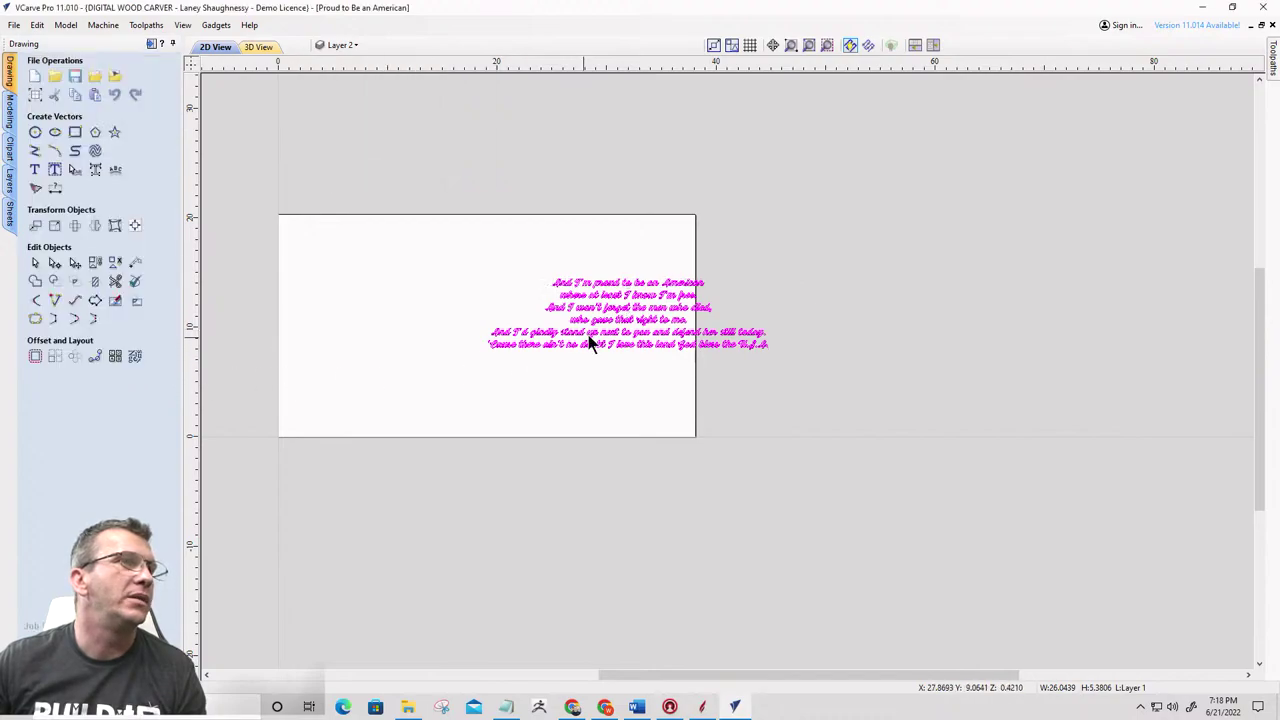
Assign the lyrics text to Layer 1 and hide that layer
{"action": "right_click", "coordinate": [611, 312]}
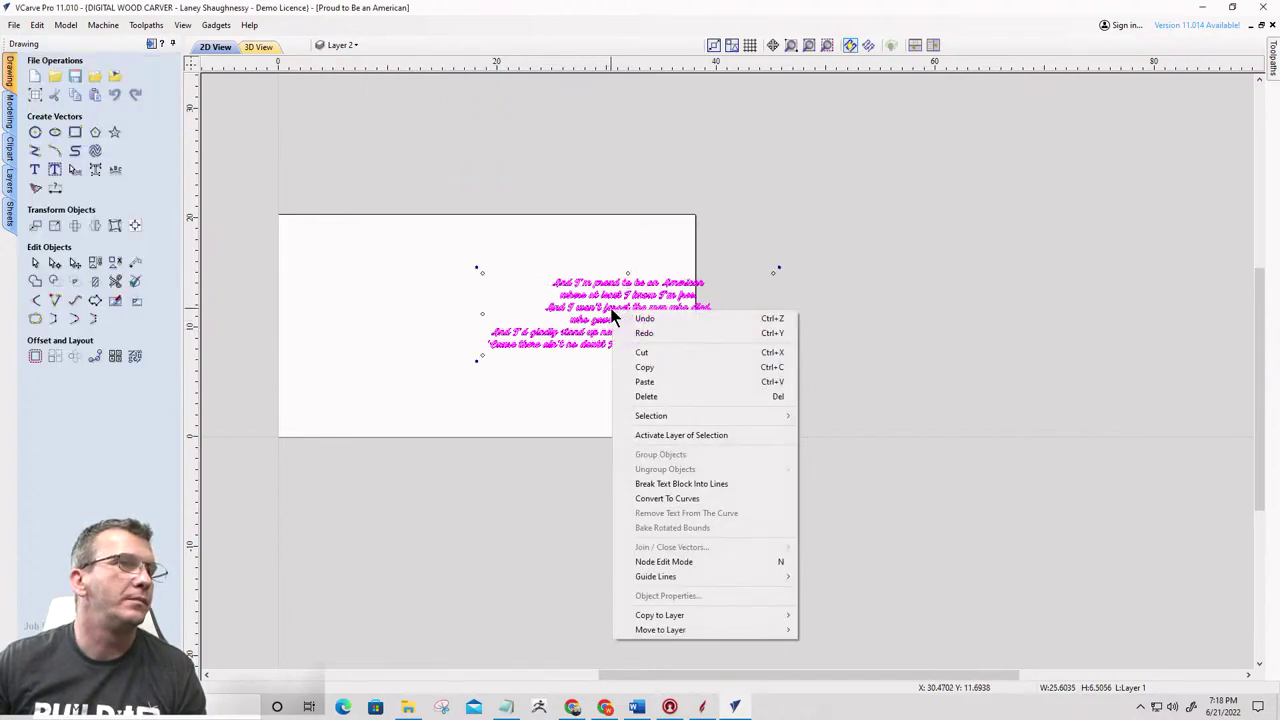
{"action": "mouse_move", "coordinate": [651, 630]}
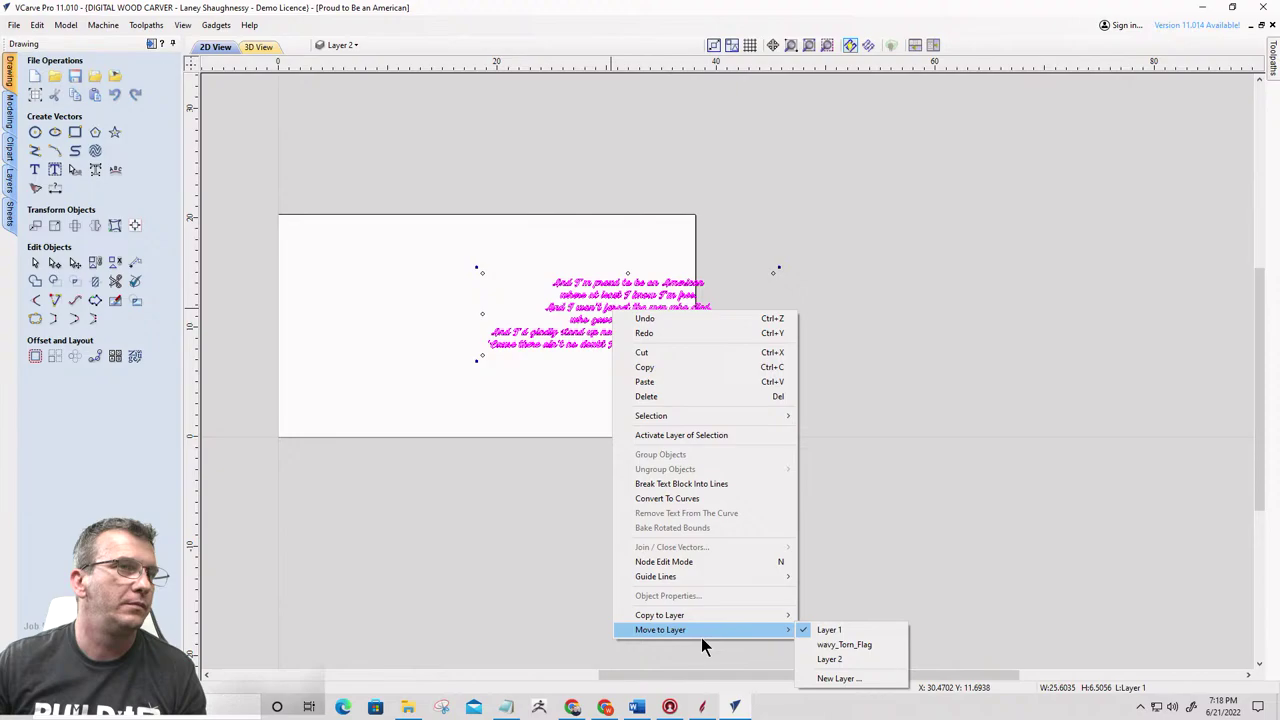
{"action": "left_click", "coordinate": [857, 630]}
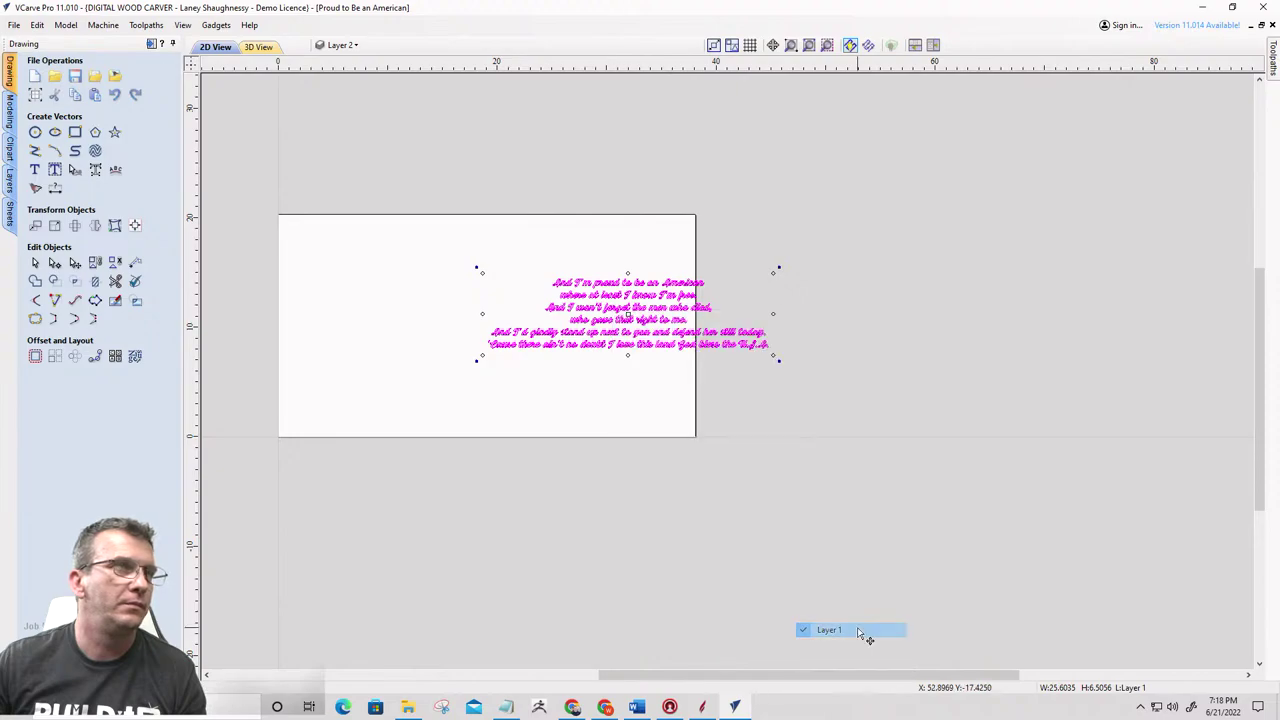
{"action": "left_click", "coordinate": [346, 50]}
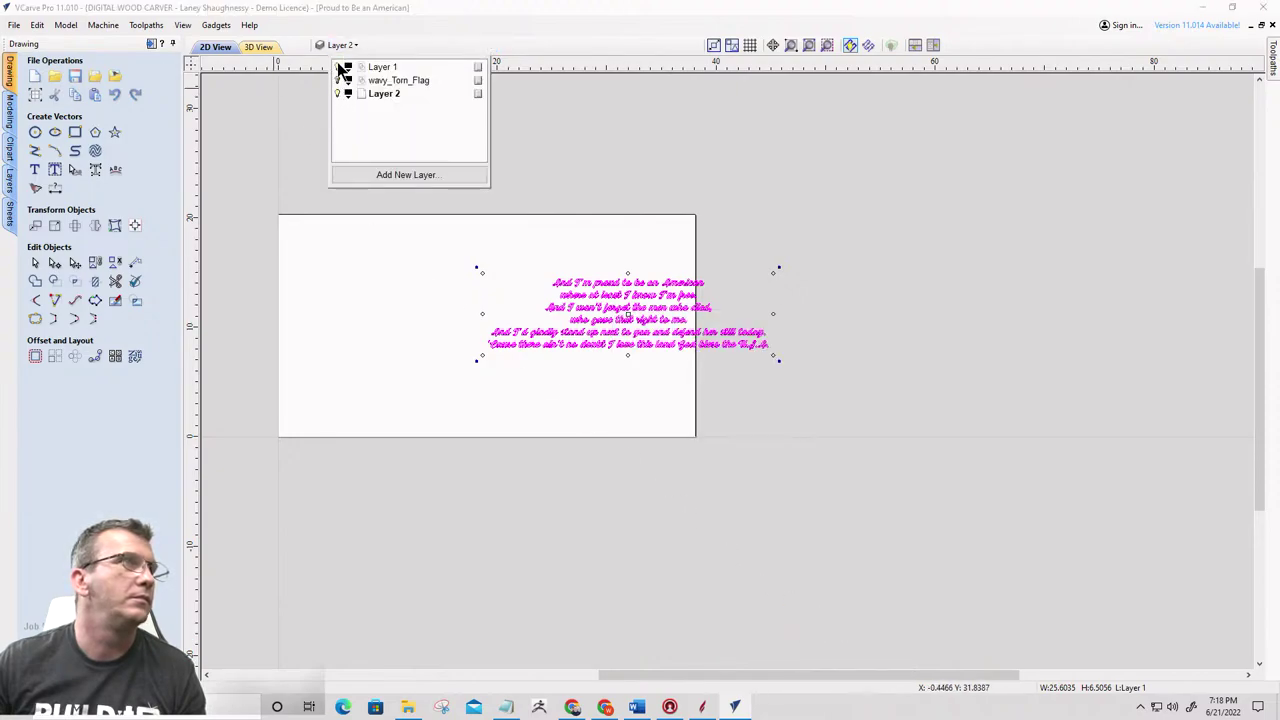
{"action": "left_click", "coordinate": [338, 67]}
{"action": "left_click", "coordinate": [389, 366]}
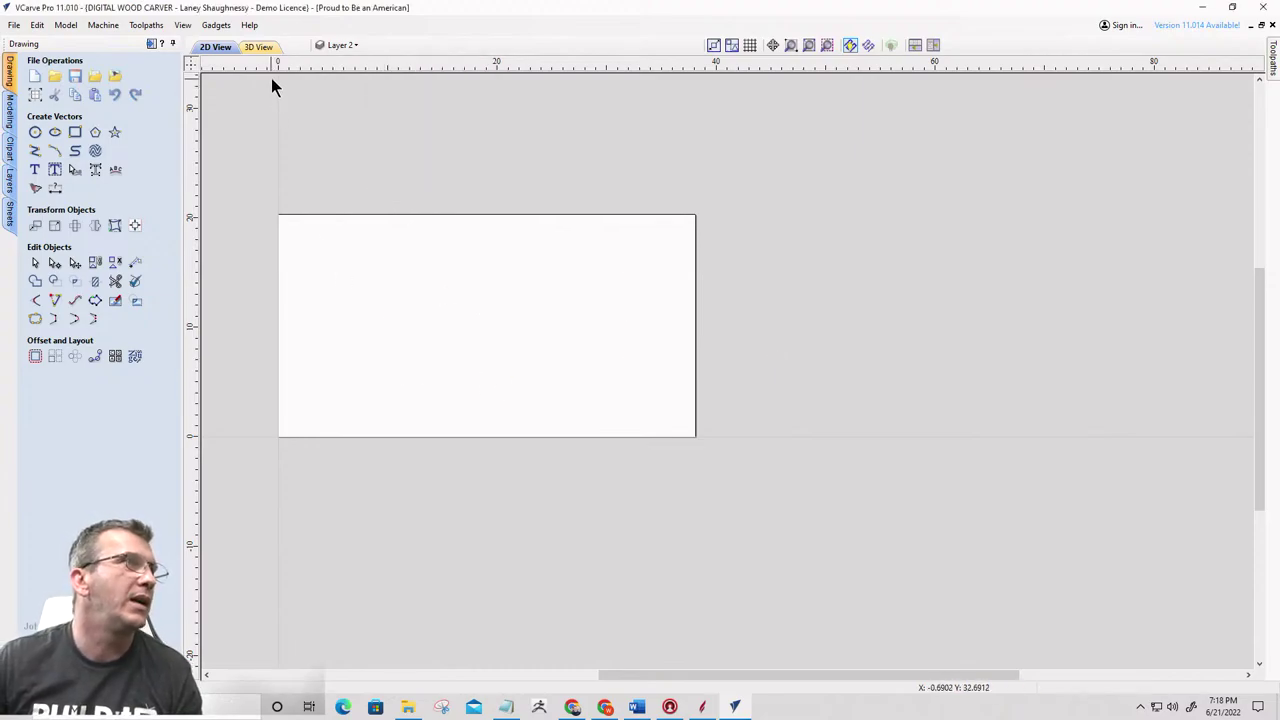
Draw a square-cornered rectangle about 16.75 by 9.5 inches on the blank sheet, centered near X 15.84, Y 8.70
{"action": "left_click", "coordinate": [75, 132]}
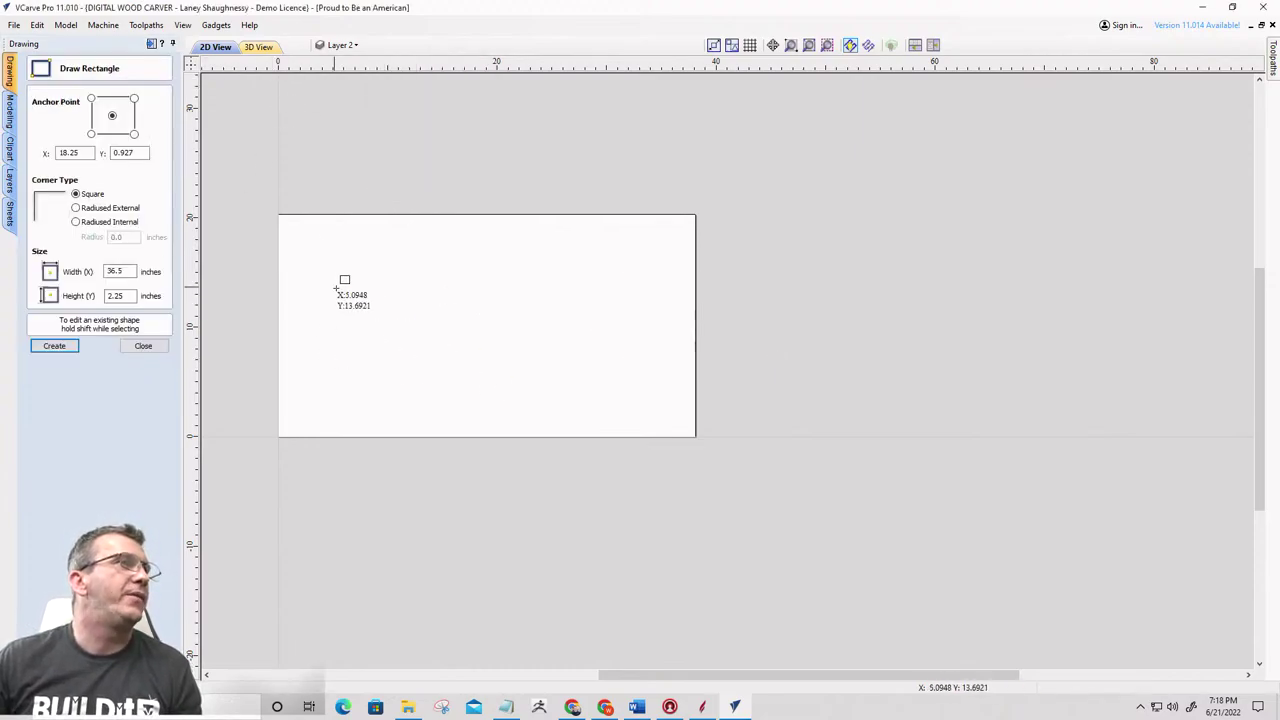
{"action": "left_click_drag", "start_coordinate": [360, 289], "coordinate": [543, 393]}
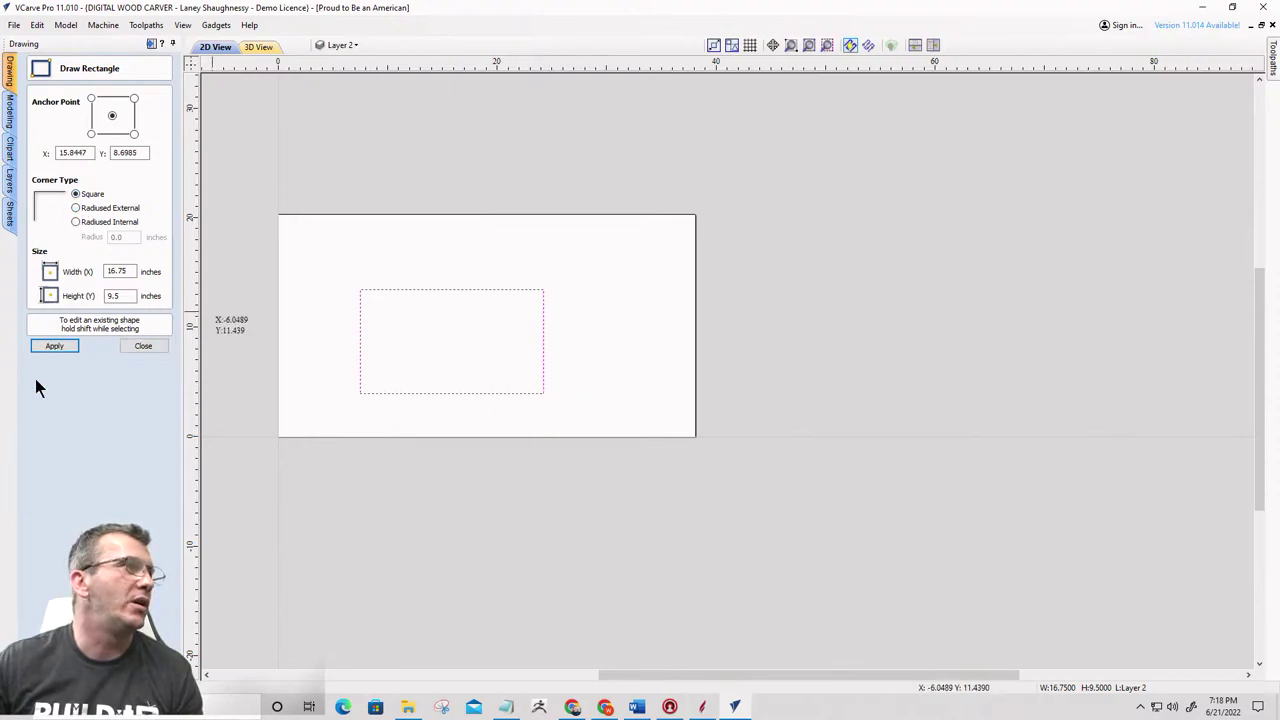
{"action": "left_click", "coordinate": [42, 347]}
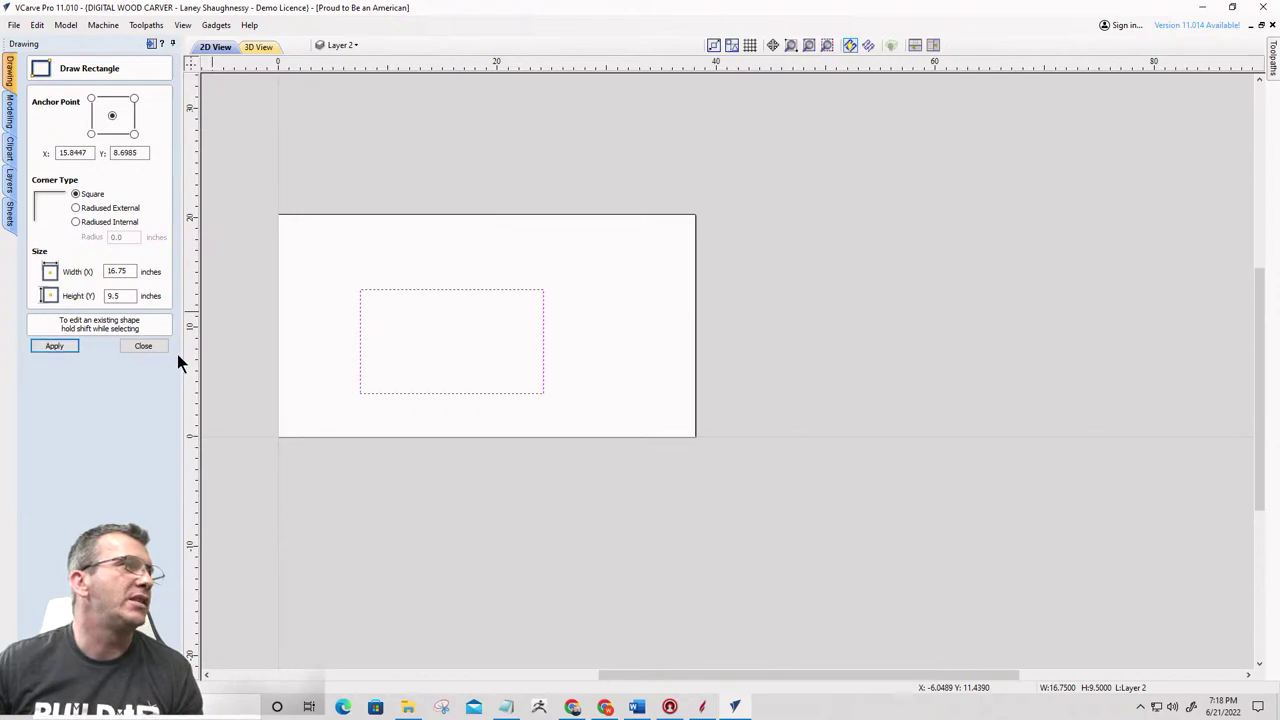
{"action": "left_click", "coordinate": [145, 345]}
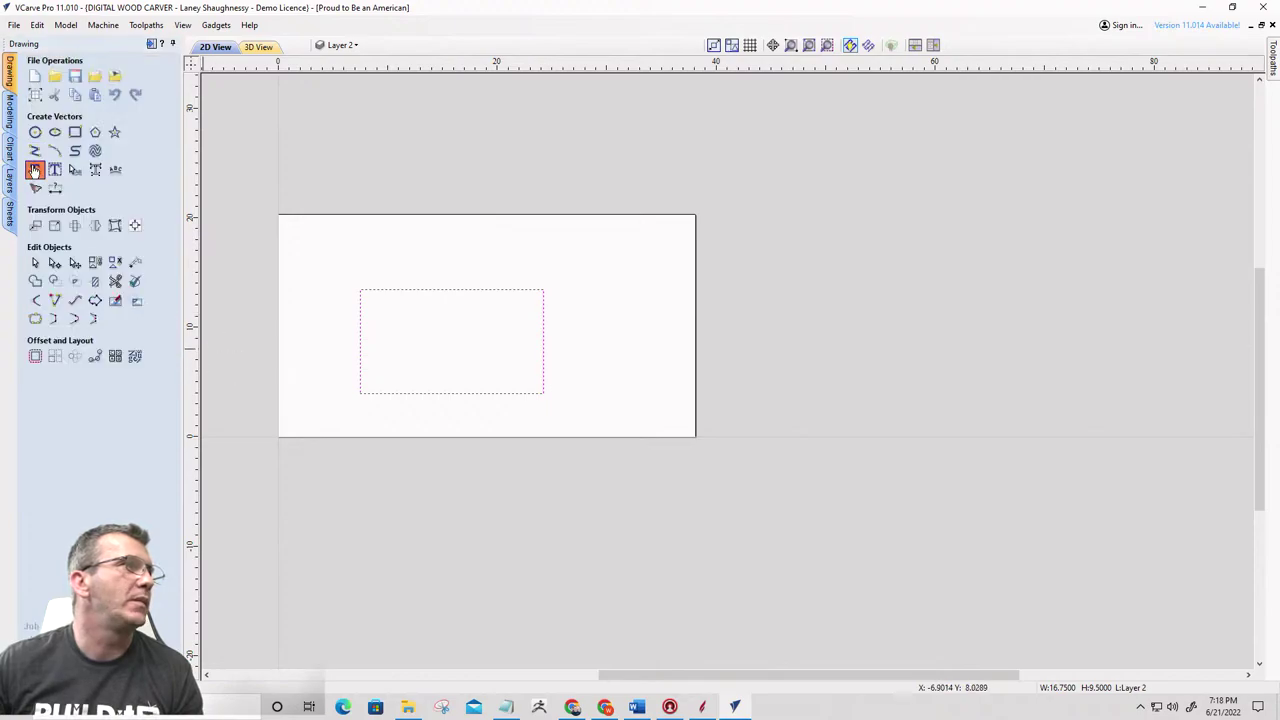
Create the text "Hello WOrld" in Arial with a text height of 2 inches
{"action": "left_click", "coordinate": [34, 170]}
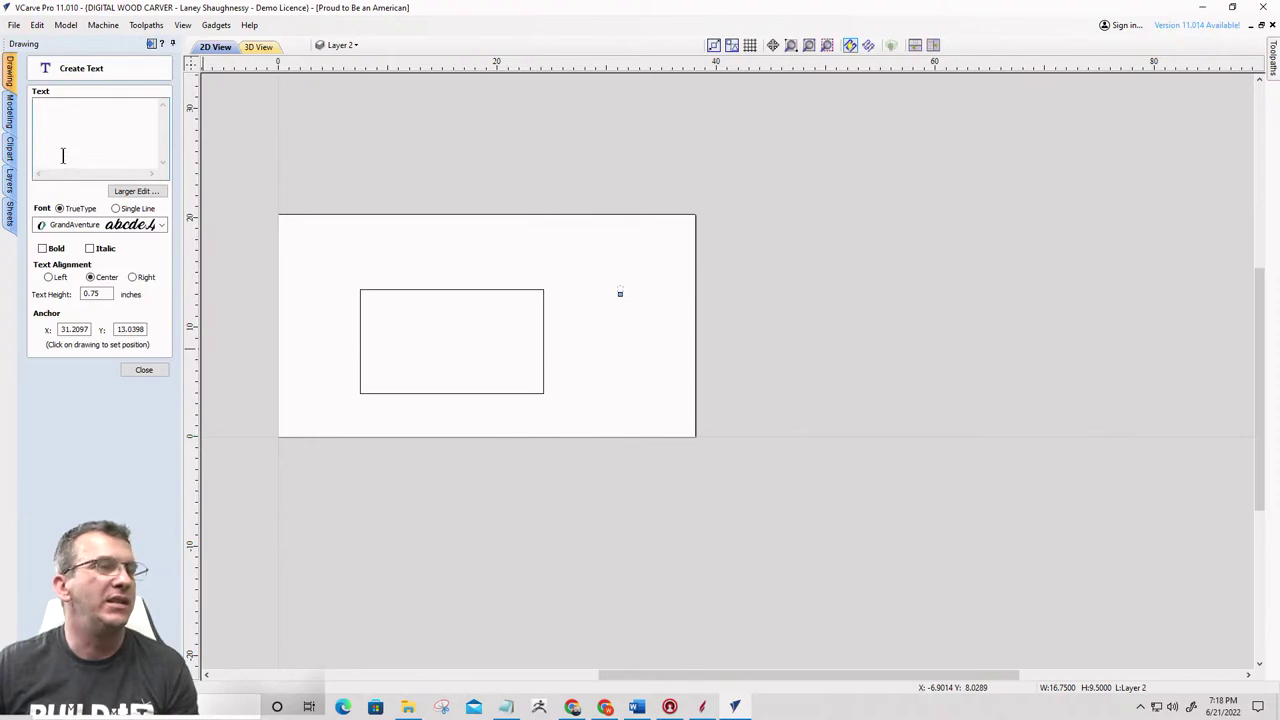
{"action": "type", "text": "Hello WOrld"}
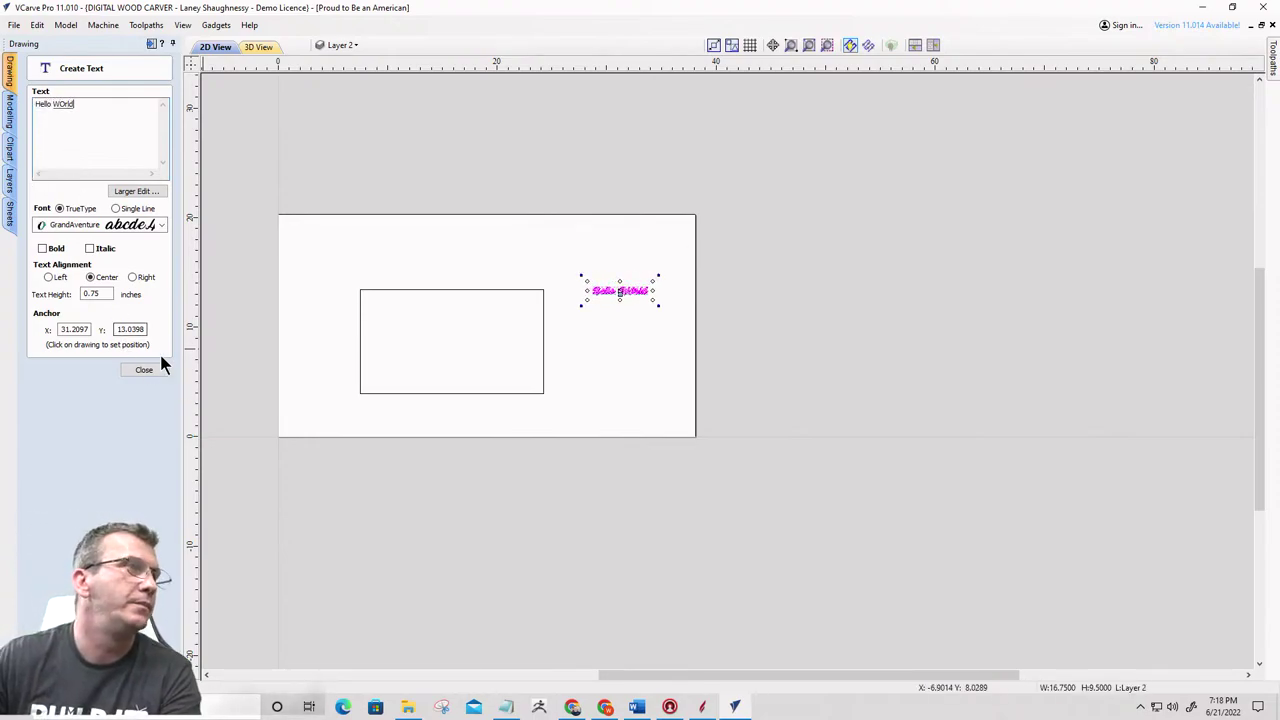
{"action": "left_click", "coordinate": [100, 228]}
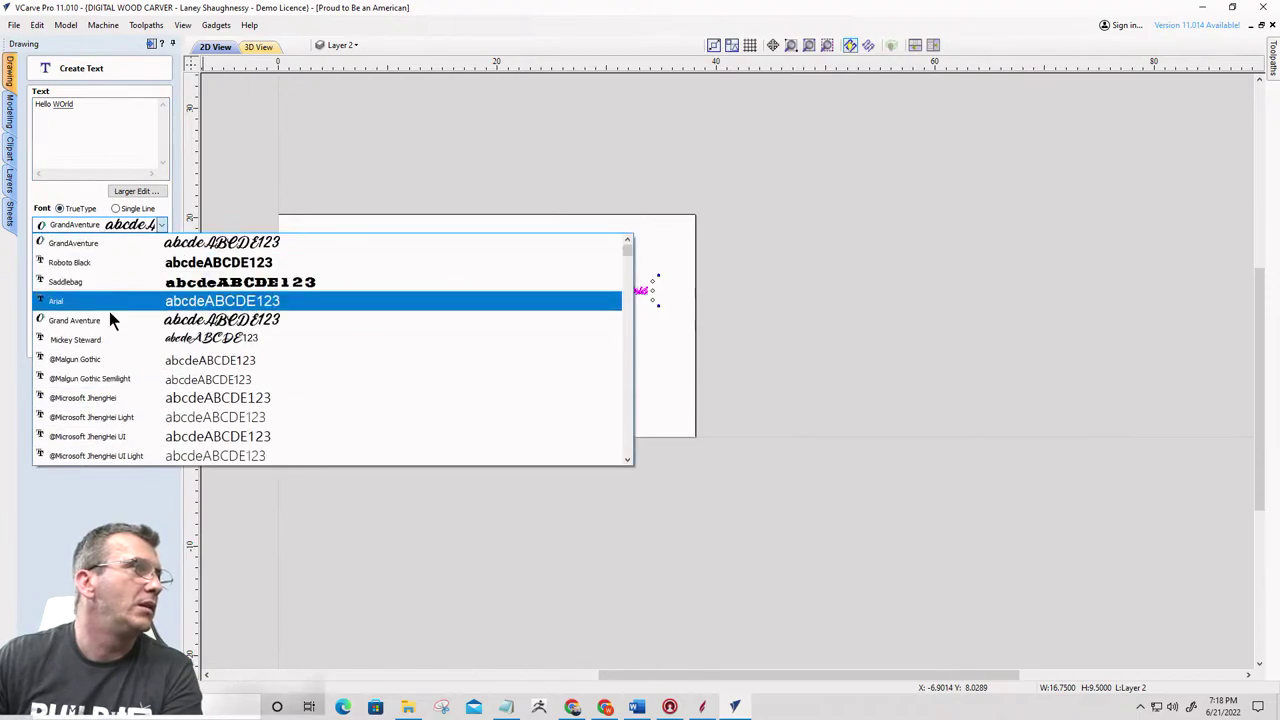
{"action": "left_click", "coordinate": [111, 304]}
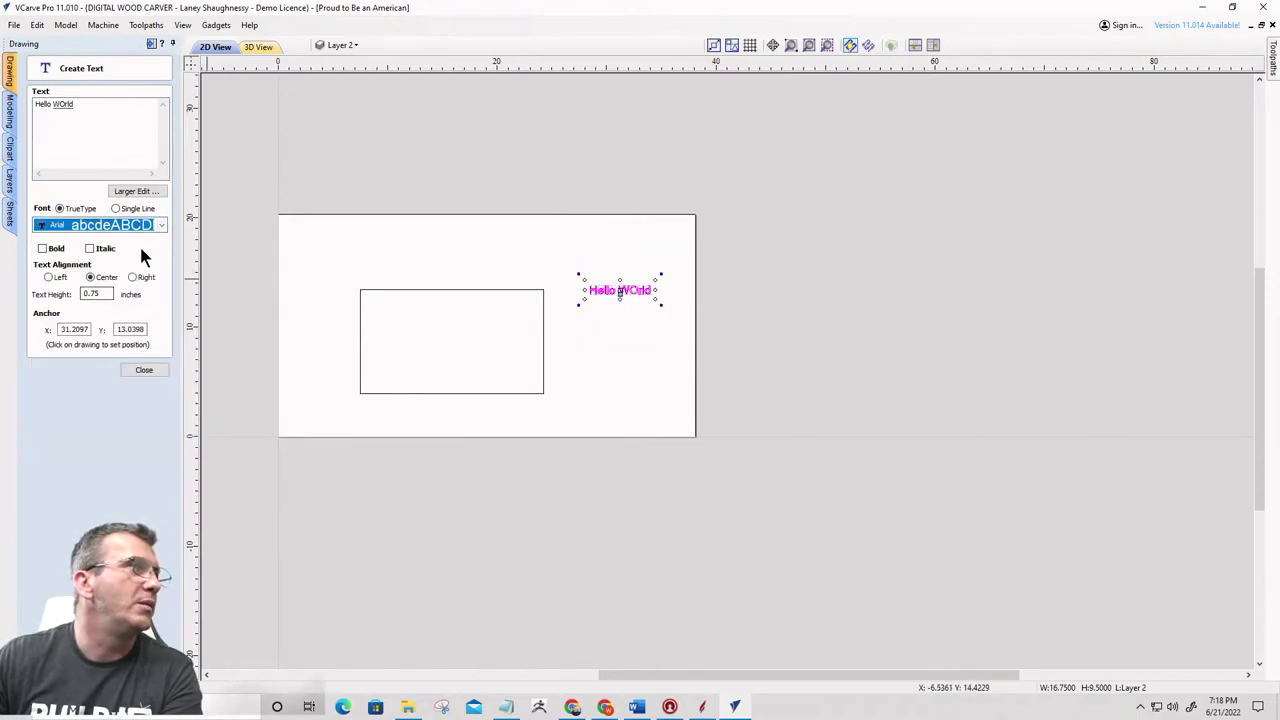
{"action": "left_click_drag", "start_coordinate": [103, 293], "coordinate": [65, 291]}
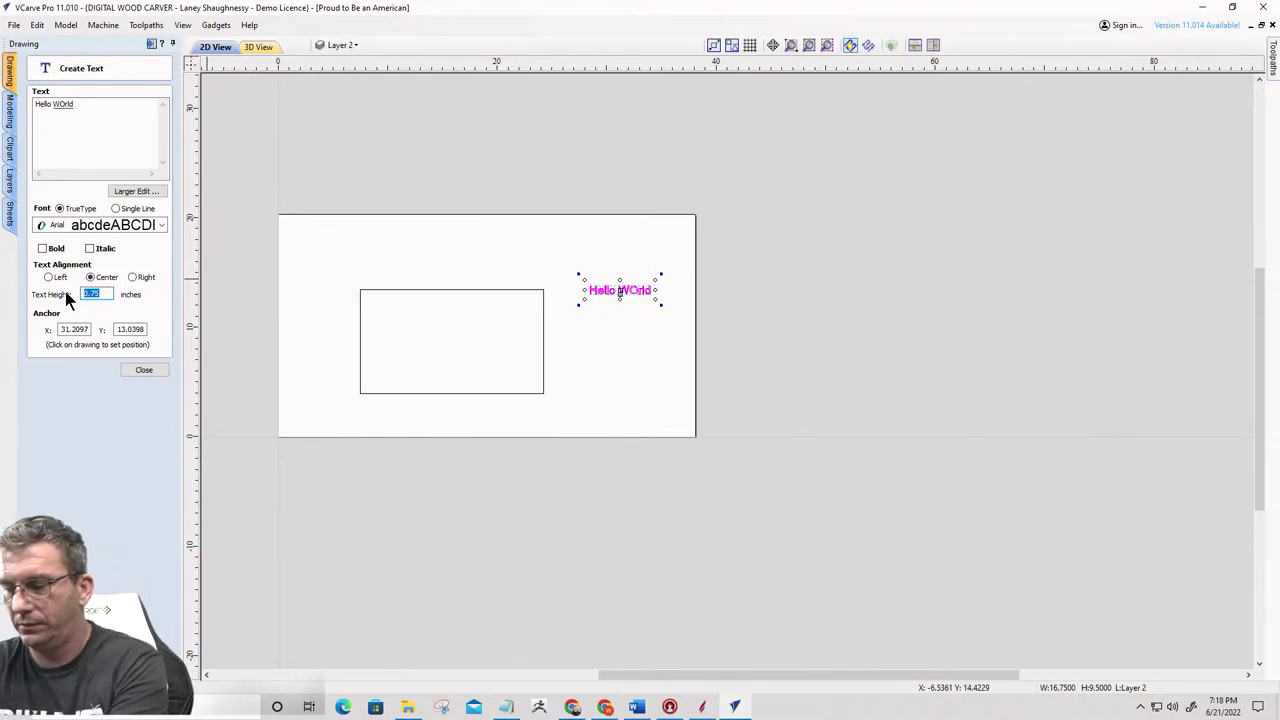
{"action": "type", "text": "1"}
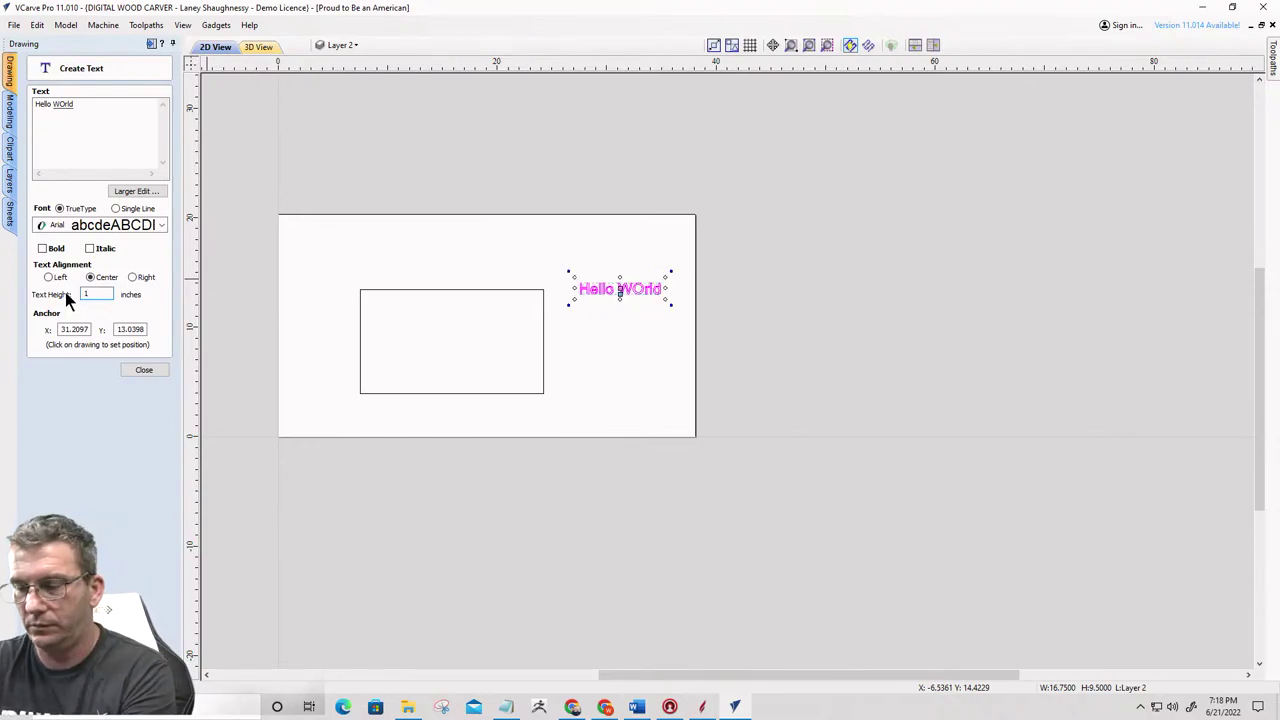
{"action": "type", "text": "2"}
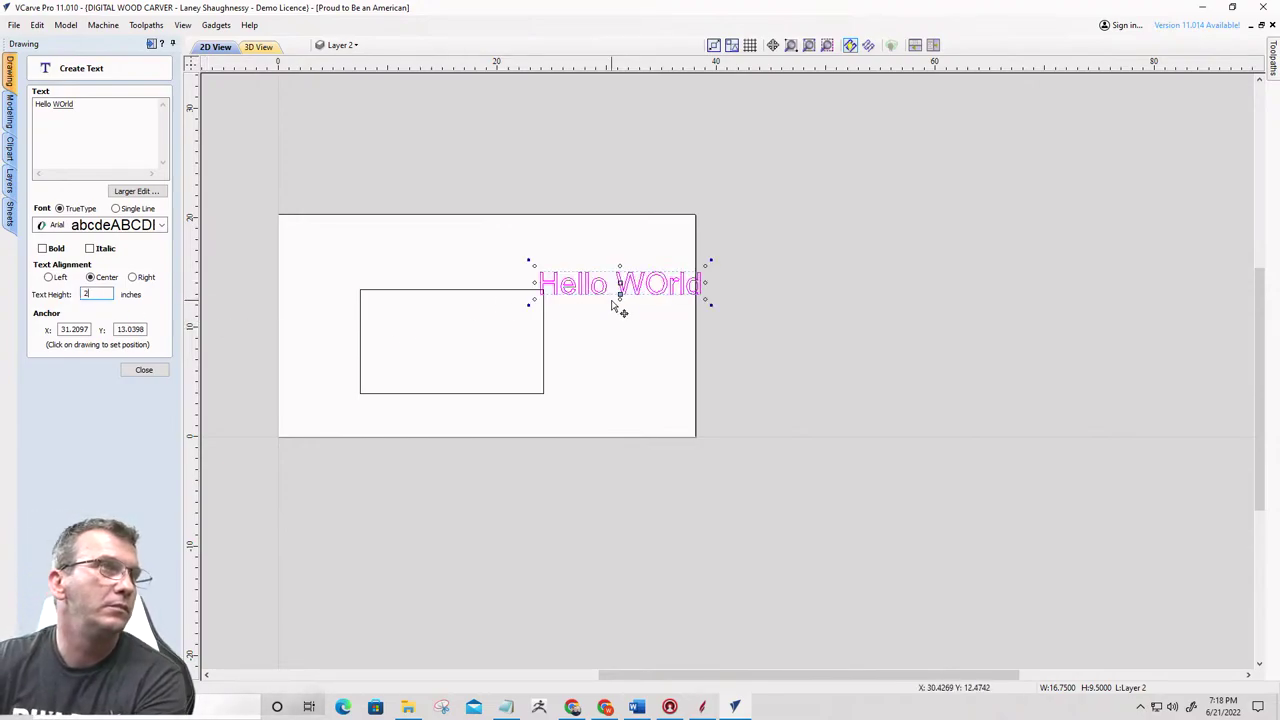
Move the text inside the rectangle to about X 16.12, Y 8.06 and correct its wording to "Hello World"
{"action": "left_click_drag", "start_coordinate": [633, 281], "coordinate": [455, 338]}
{"action": "left_click_drag", "start_coordinate": [57, 104], "coordinate": [64, 104]}
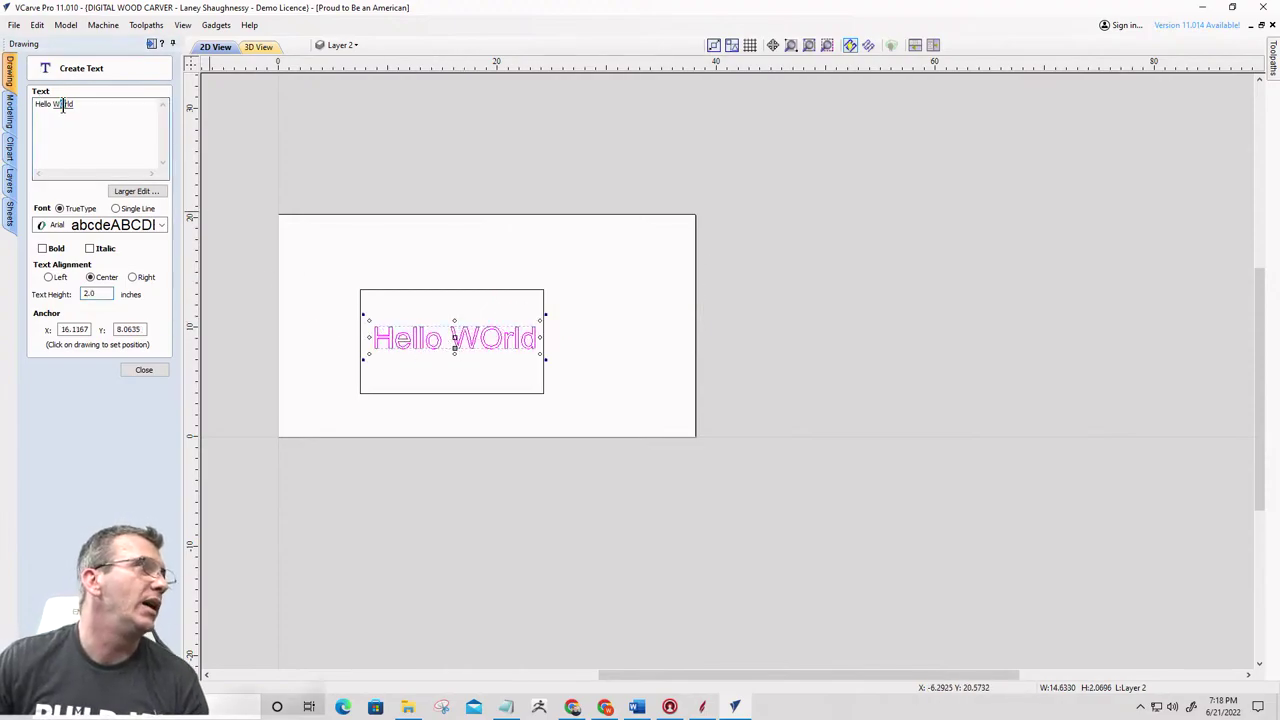
{"action": "type", "text": "o"}
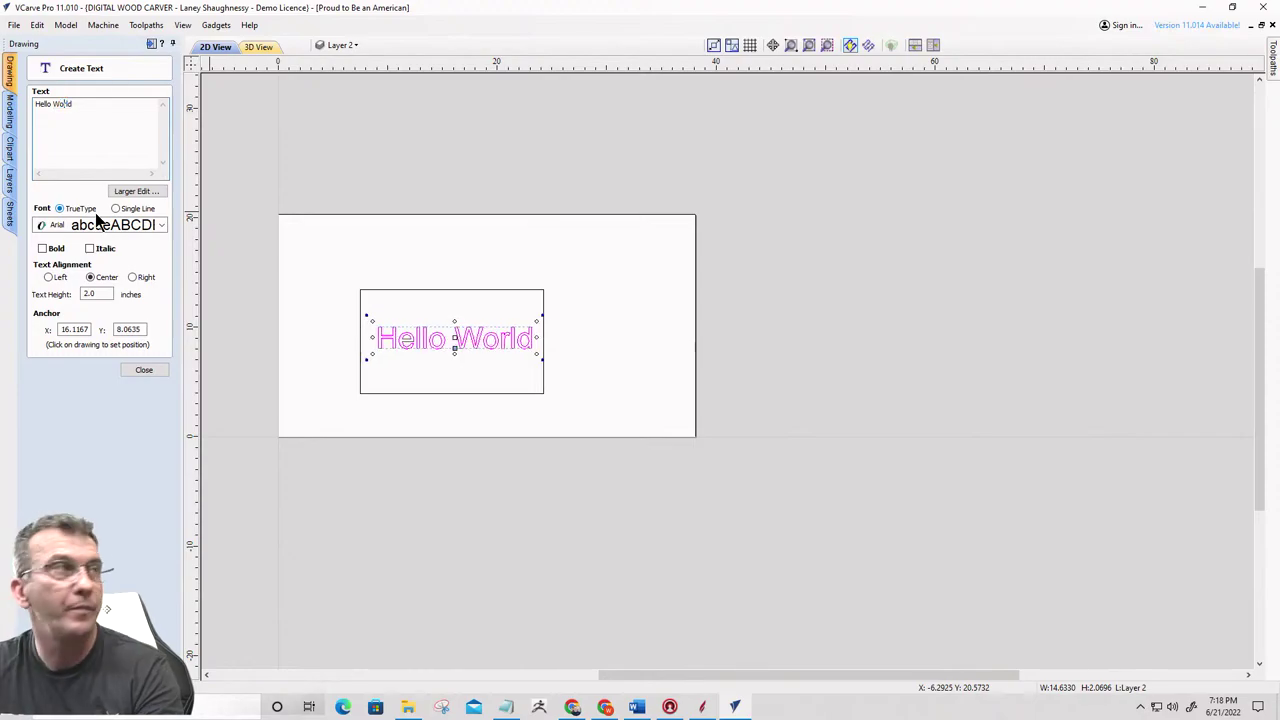
{"action": "left_click", "coordinate": [139, 373]}
Calculate a V-Carve / Engraving toolpath for the rectangle and "Hello World" text with a start depth of 0 inches
{"action": "scroll", "coordinate": [374, 350], "scroll_direction": "up", "scroll_amount": 3}
{"action": "scroll", "coordinate": [850, 410], "scroll_direction": "down", "scroll_amount": 3}
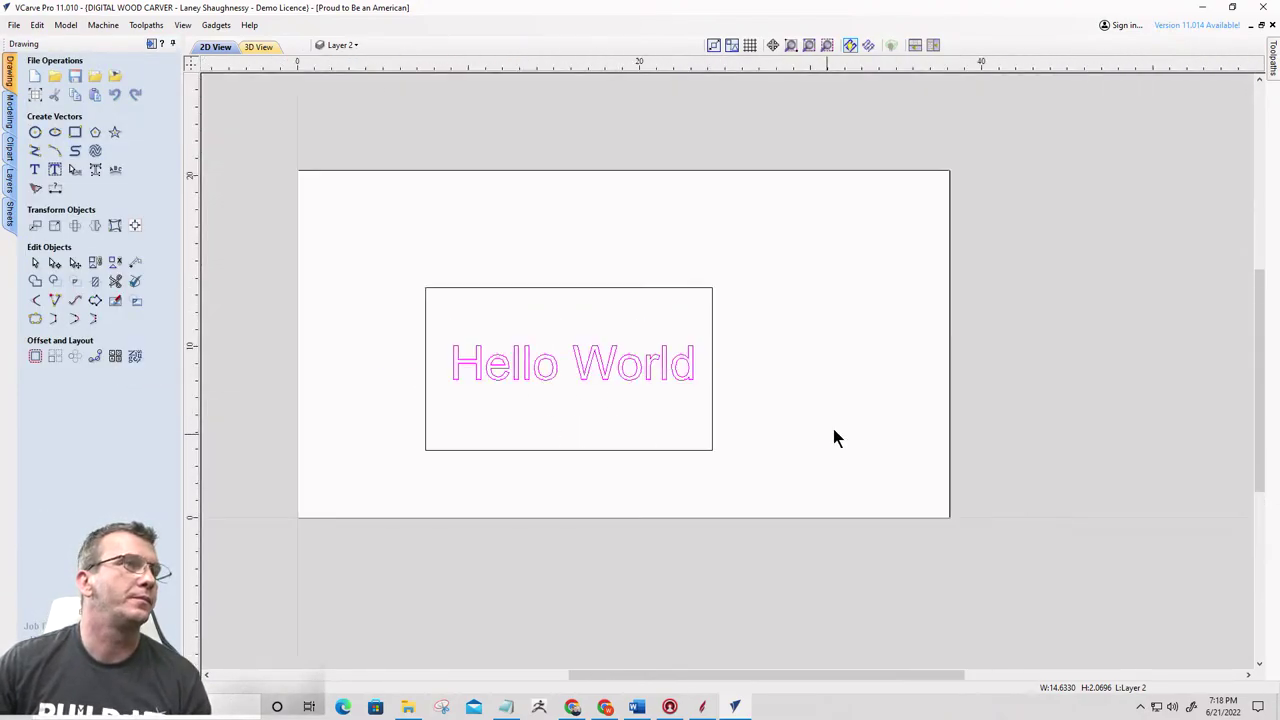
{"action": "scroll", "coordinate": [449, 386], "scroll_direction": "up", "scroll_amount": 2}
{"action": "left_click_drag", "start_coordinate": [324, 150], "coordinate": [881, 528]}
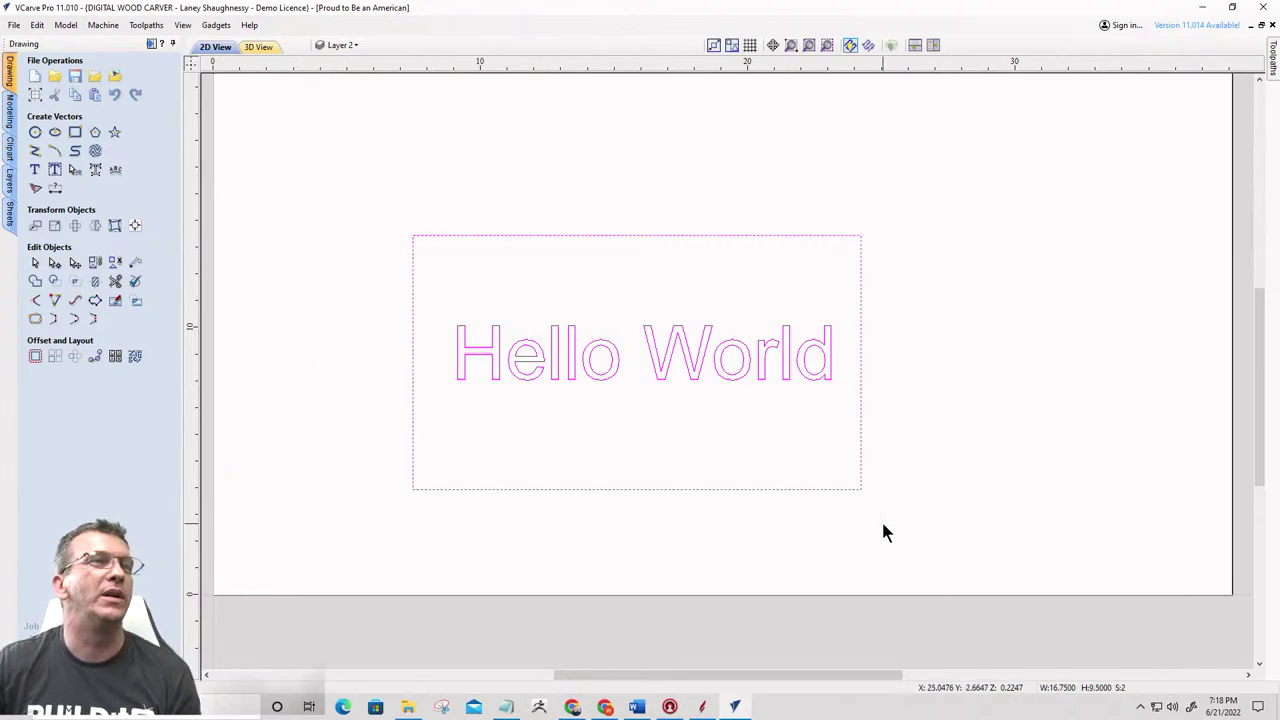
{"action": "left_click", "coordinate": [151, 44]}
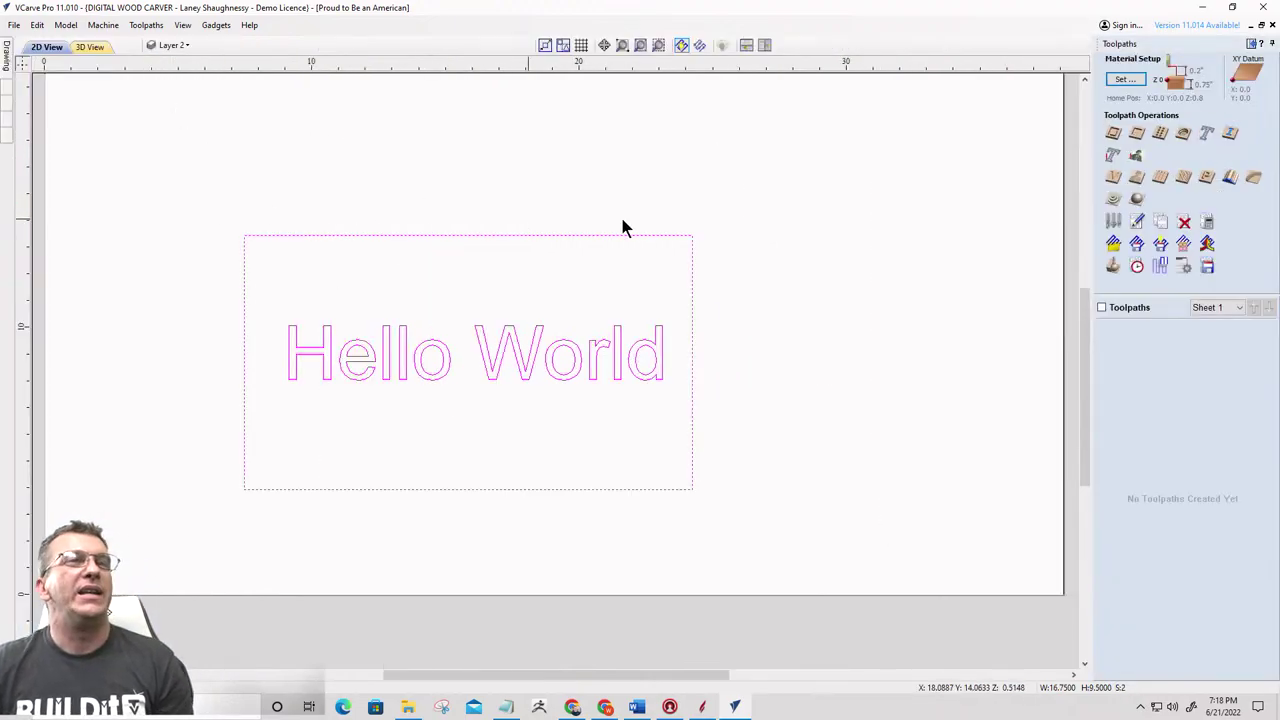
{"action": "left_click", "coordinate": [1113, 178]}
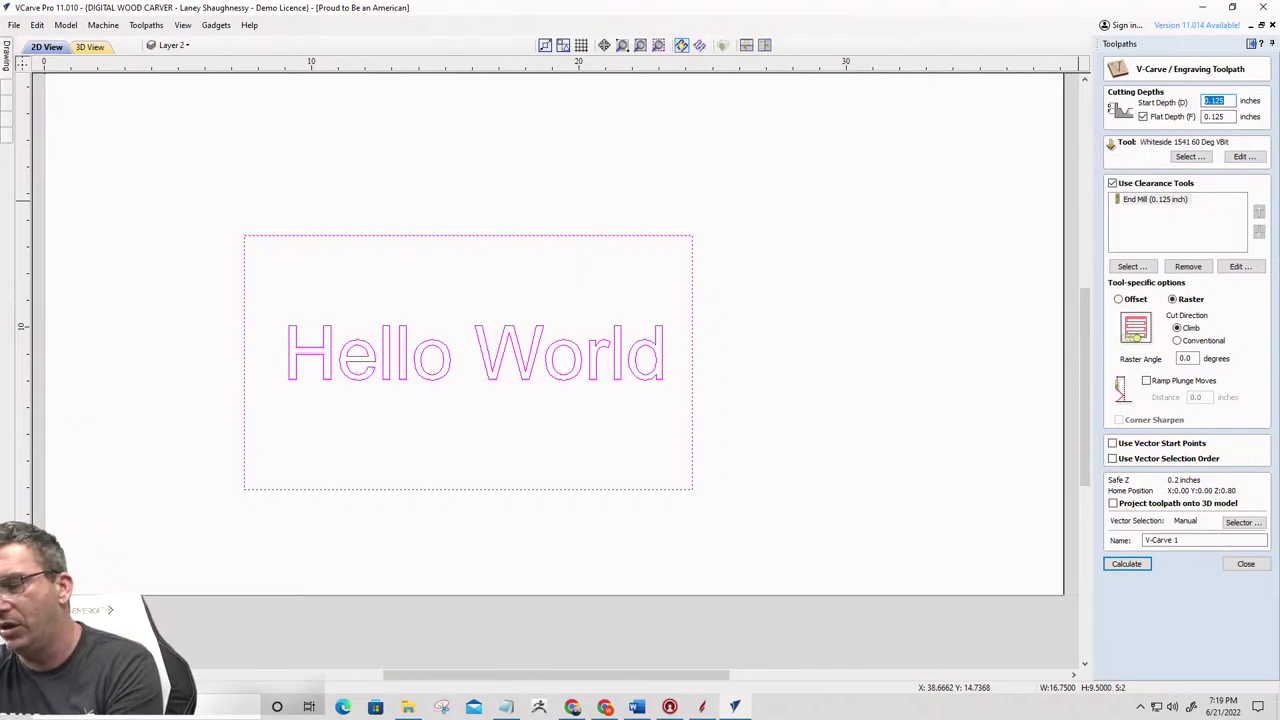
{"action": "type", "text": "0"}
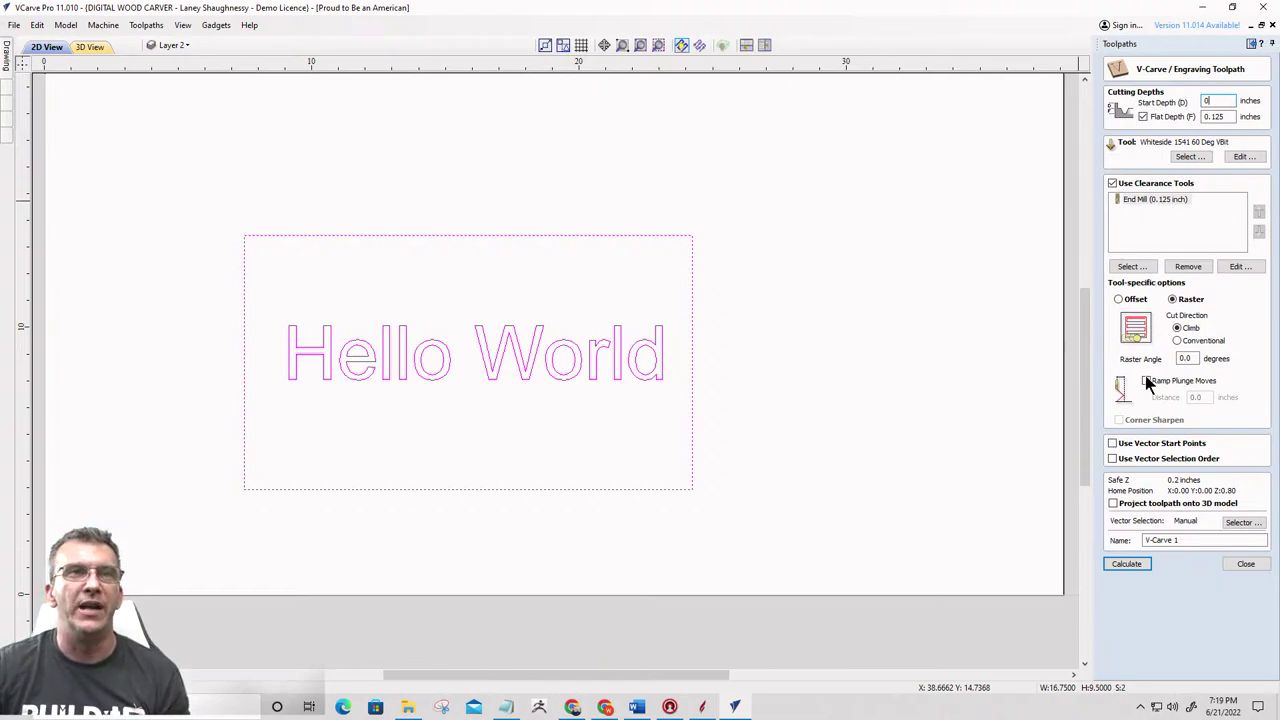
{"action": "left_click", "coordinate": [1129, 566]}
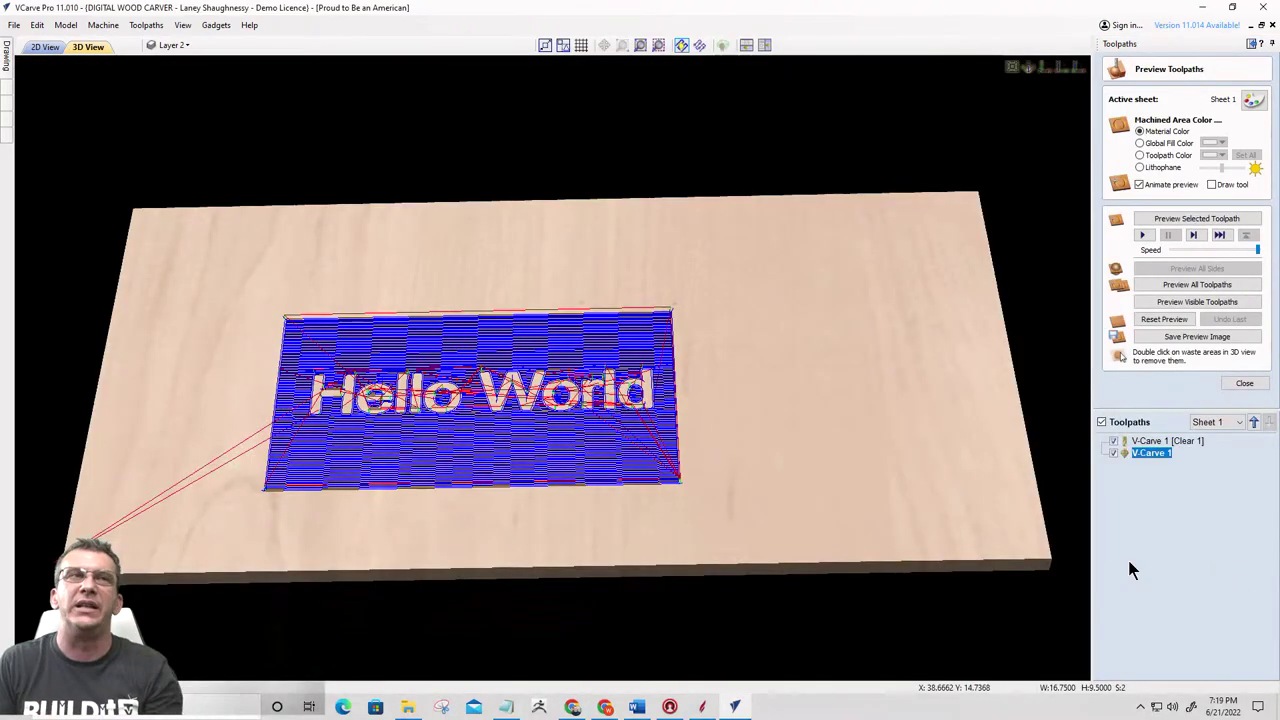
Preview only the V-Carve 1 [Clear 1] toolpath and examine the cleared area around the "Hello World" lettering
{"action": "left_click", "coordinate": [1113, 453]}
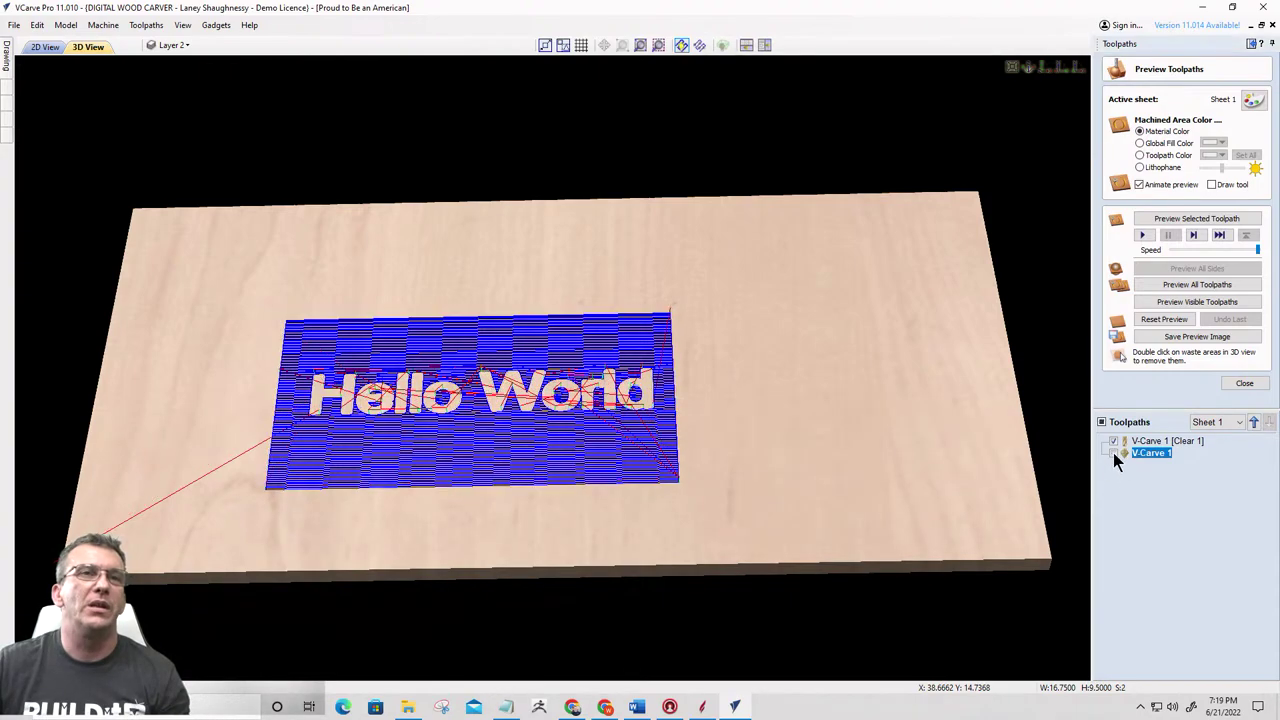
{"action": "left_click", "coordinate": [1185, 300]}
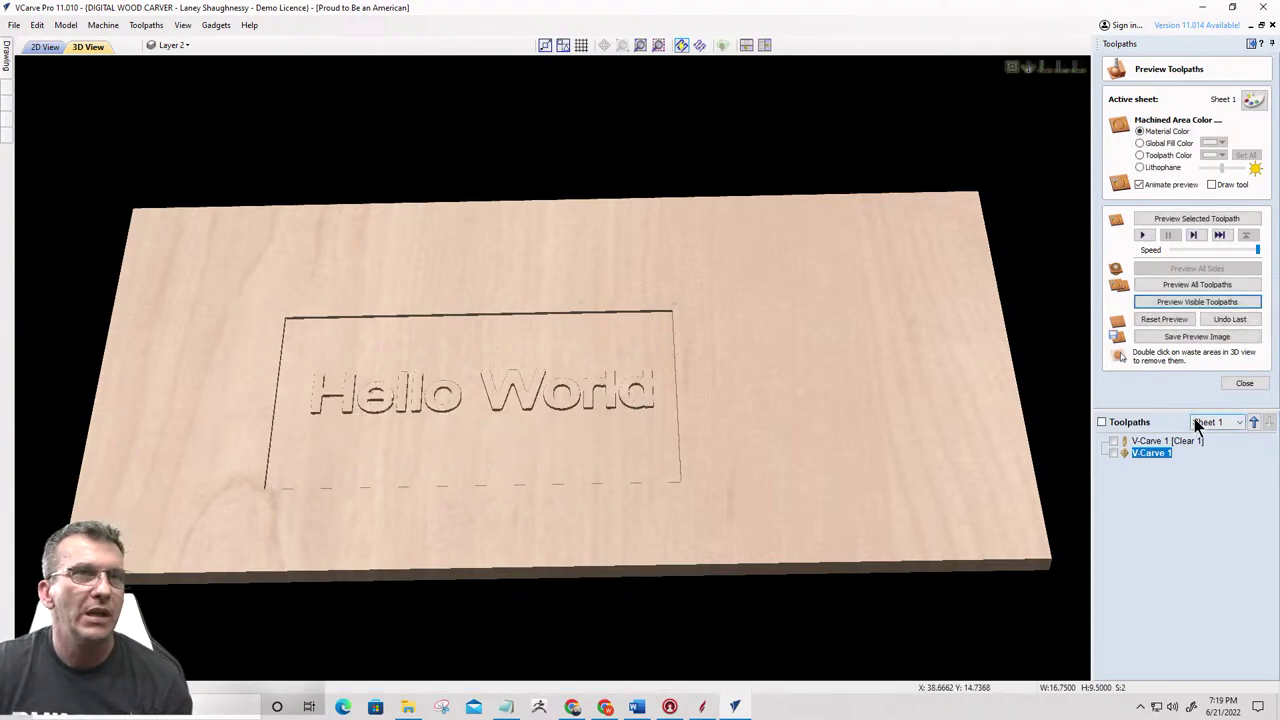
{"action": "scroll", "coordinate": [648, 360], "scroll_direction": "up", "scroll_amount": 3}
{"action": "left_click_drag", "start_coordinate": [648, 360], "coordinate": [378, 288]}
{"action": "scroll", "coordinate": [377, 278], "scroll_direction": "up", "scroll_amount": 4}
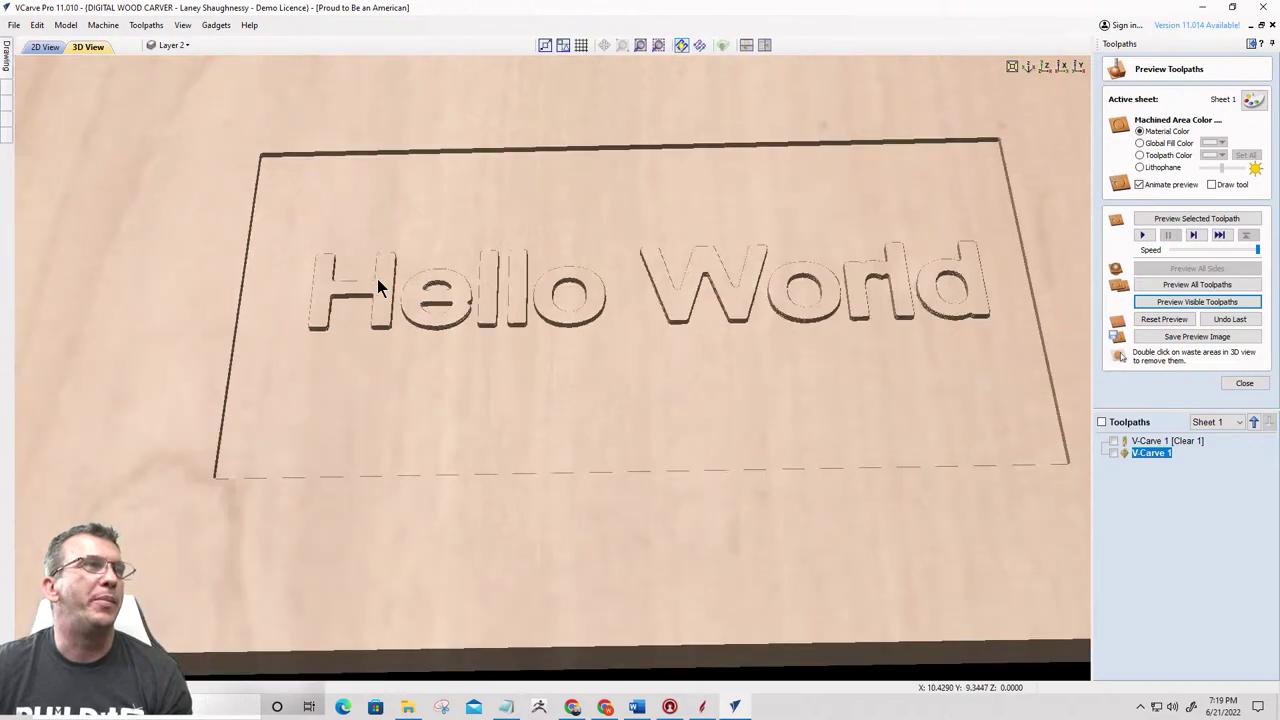
{"action": "scroll", "coordinate": [327, 222], "scroll_direction": "down", "scroll_amount": 4}
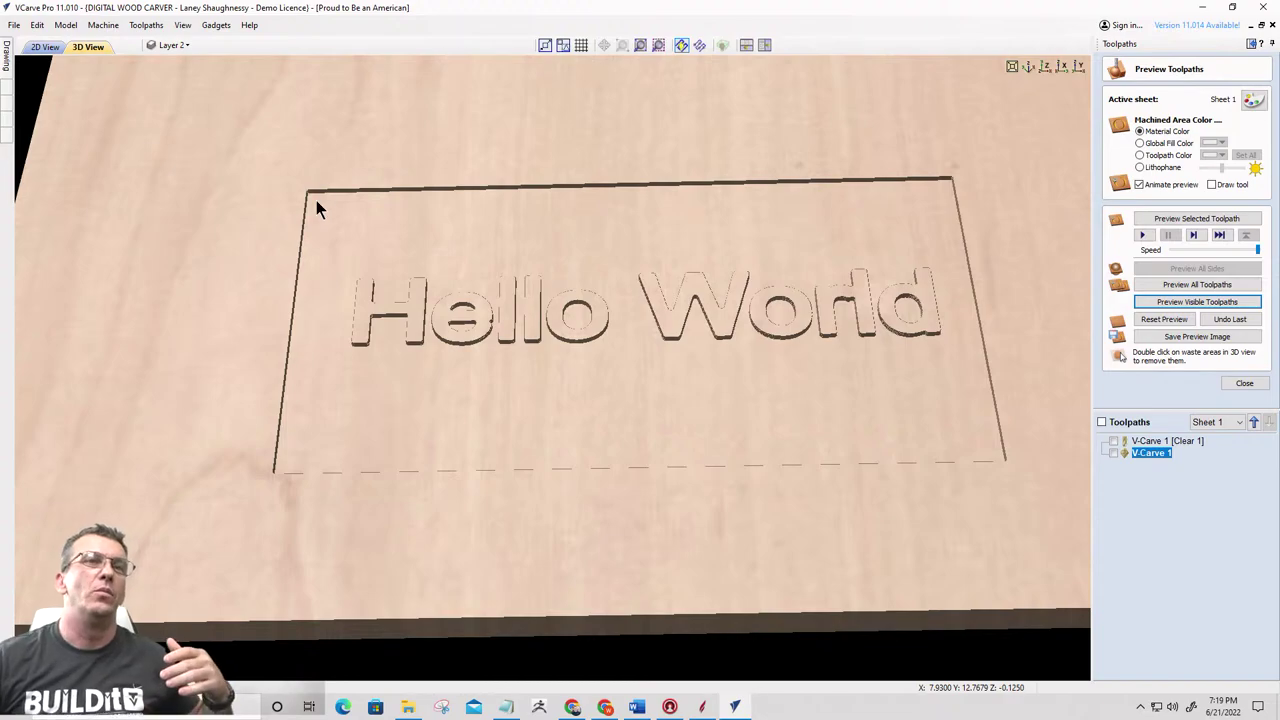
Preview the V-Carve 1 toolpath on its own and examine the carved edge at the rectangle's upper-right corner
{"action": "left_click", "coordinate": [1114, 453]}
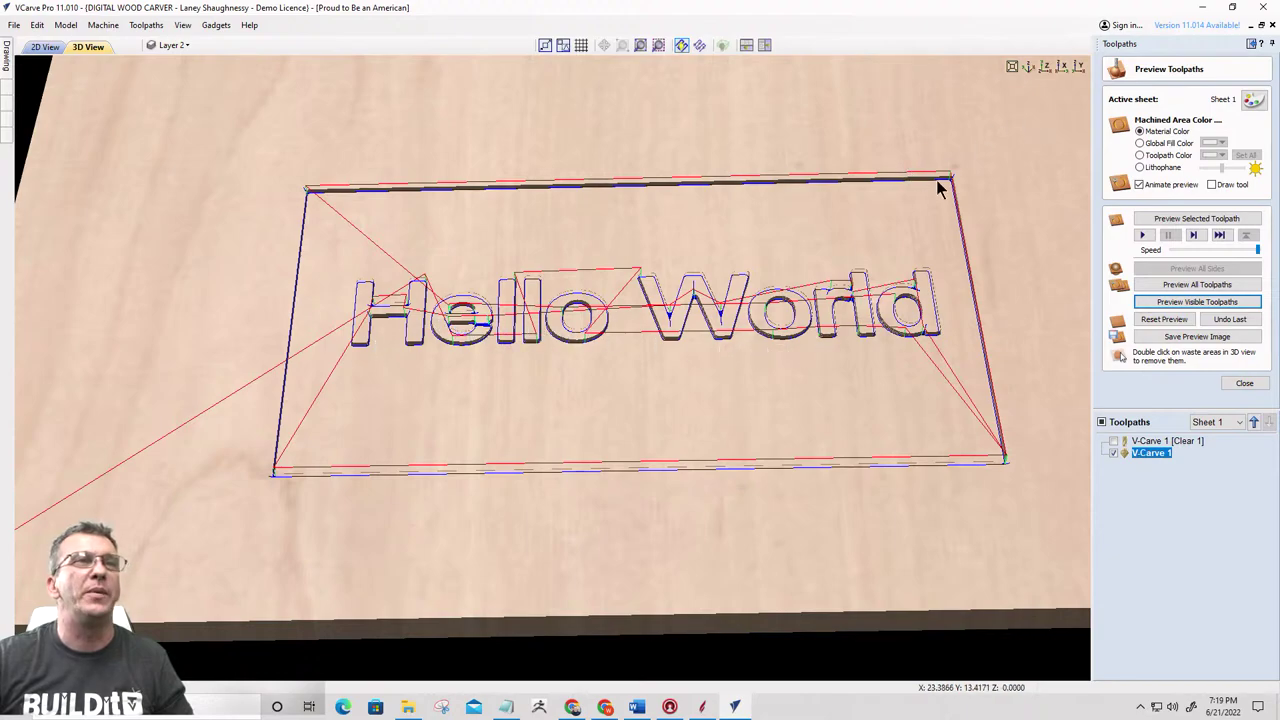
{"action": "left_click", "coordinate": [1186, 303]}
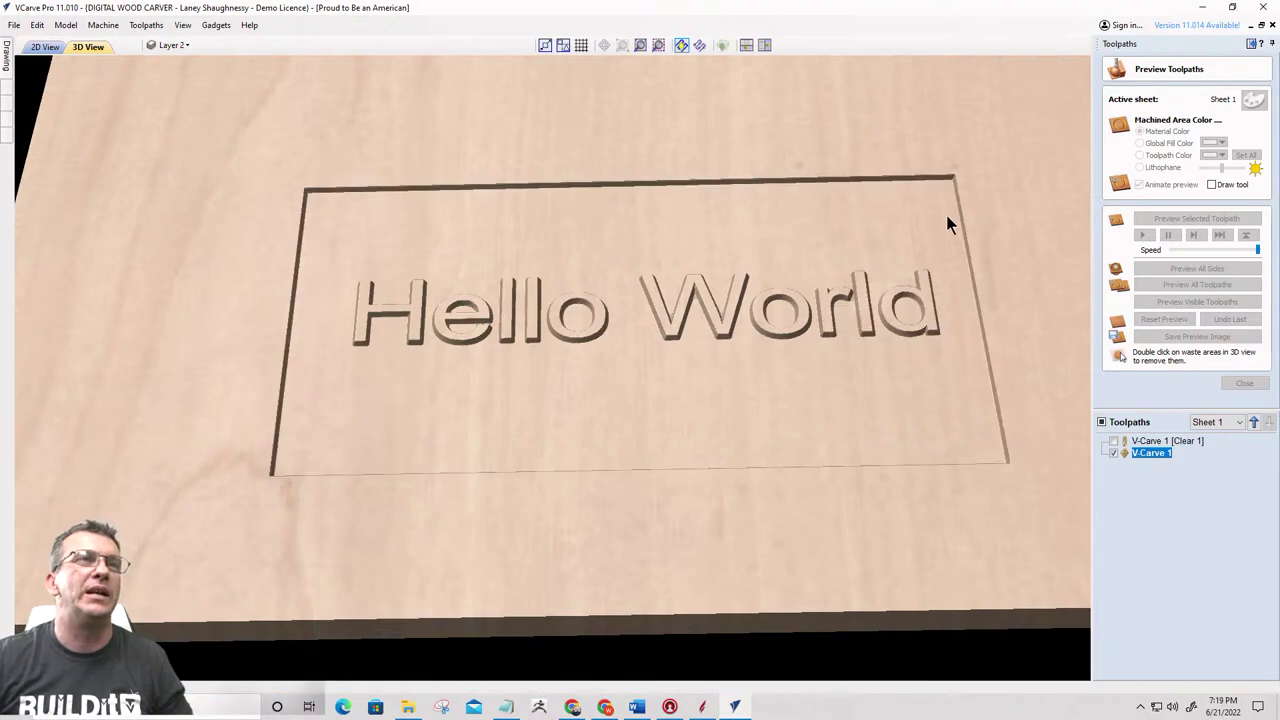
{"action": "scroll", "coordinate": [965, 180], "scroll_direction": "up", "scroll_amount": 5}
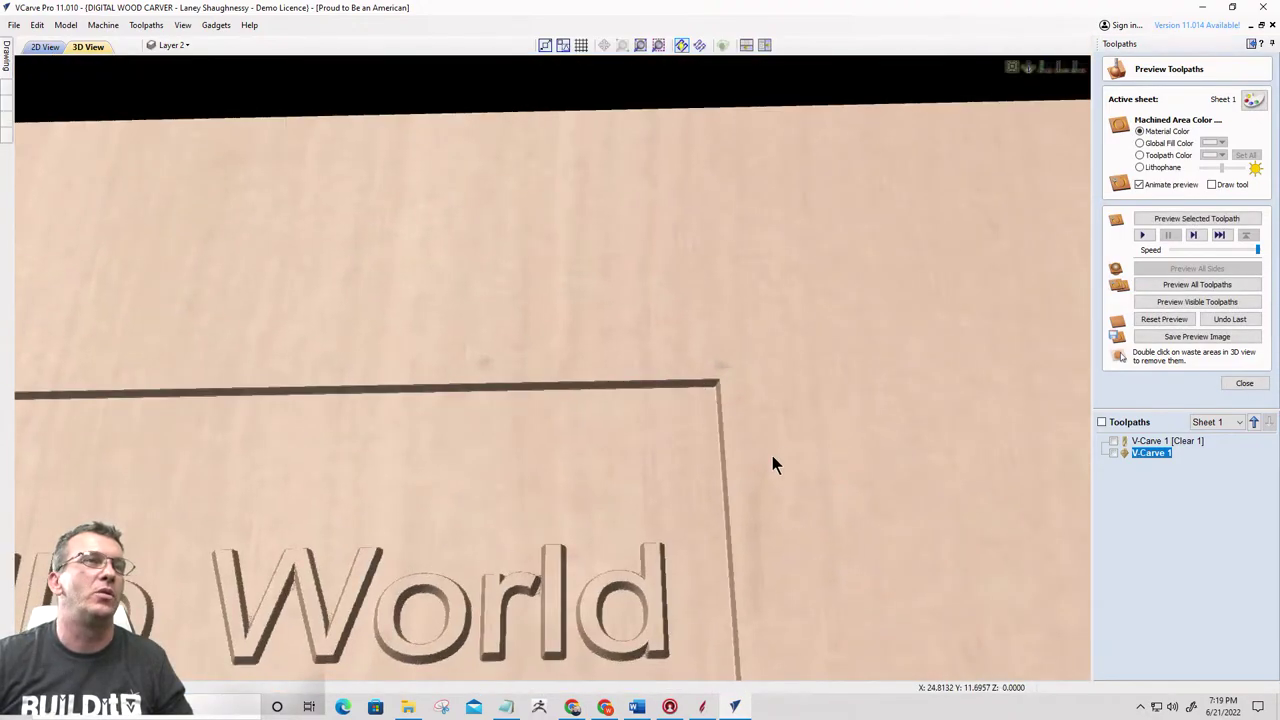
{"action": "scroll", "coordinate": [757, 404], "scroll_direction": "up", "scroll_amount": 3}
{"action": "left_click_drag", "start_coordinate": [610, 314], "coordinate": [560, 290]}
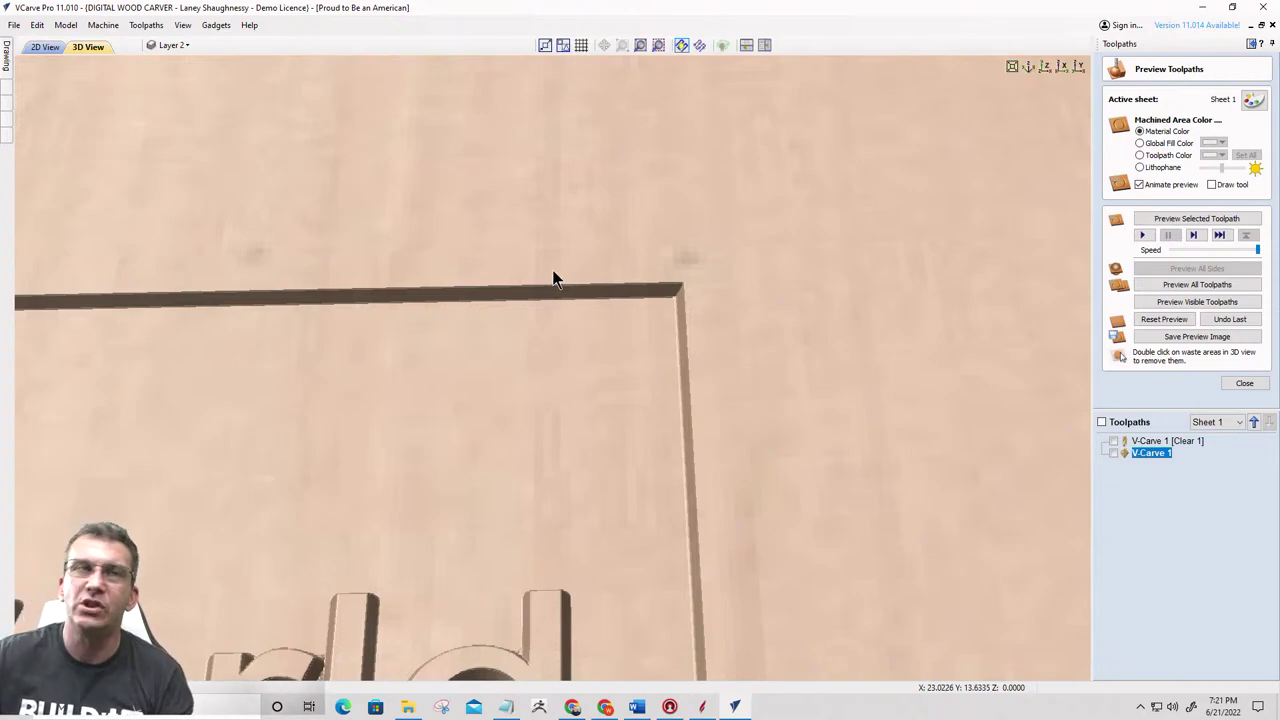
{"action": "left_click_drag", "start_coordinate": [1003, 303], "coordinate": [975, 262]}
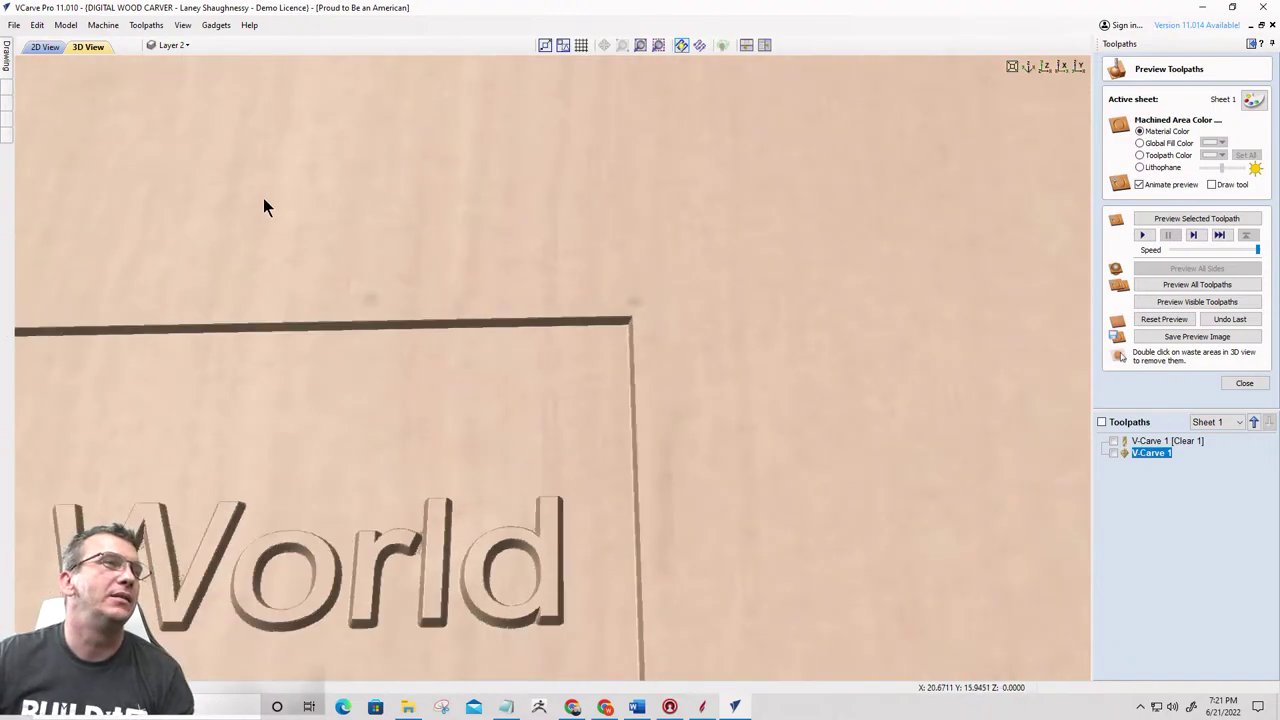
Select only the rectangle in the 2D view and calculate an outside 2D Profile toolpath, 0.75 inches deep with the 1/4" End Mill
{"action": "left_click", "coordinate": [44, 47]}
{"action": "scroll", "coordinate": [533, 290], "scroll_direction": "down", "scroll_amount": 1}
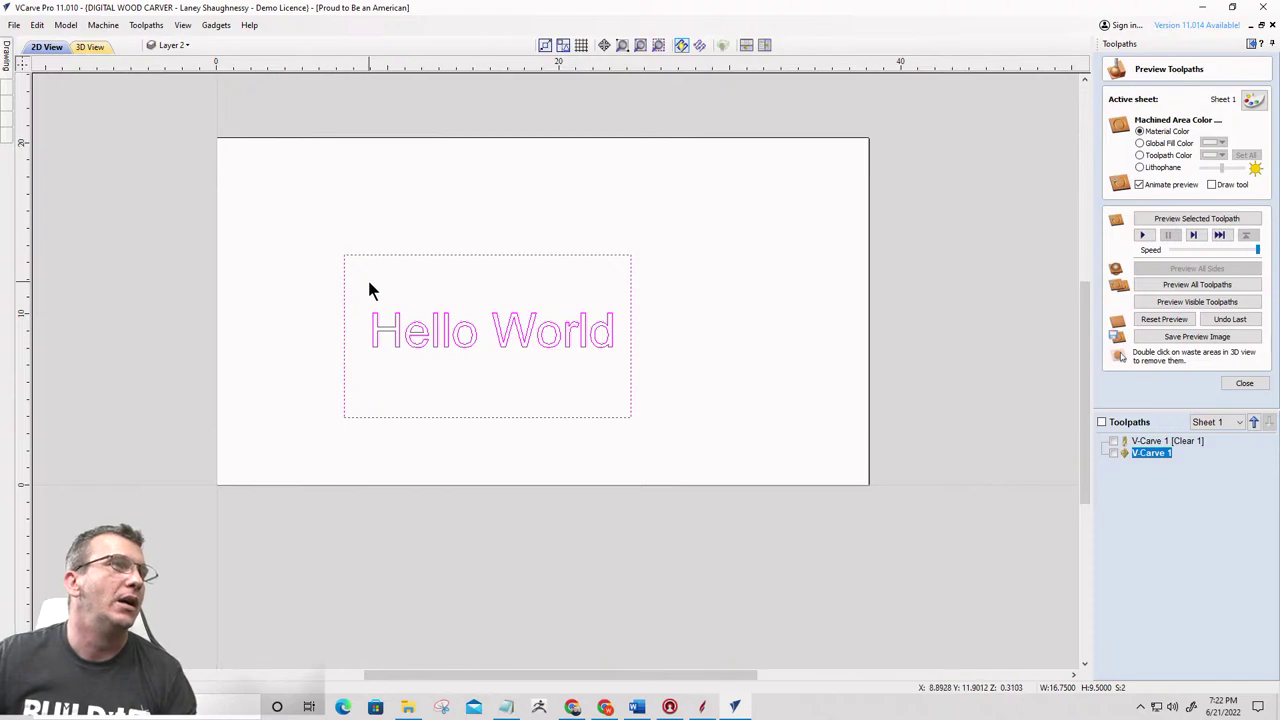
{"action": "left_click", "coordinate": [437, 256]}
{"action": "scroll", "coordinate": [437, 334], "scroll_direction": "up", "scroll_amount": 4}
{"action": "scroll", "coordinate": [437, 334], "scroll_direction": "down", "scroll_amount": 2}
{"action": "left_click", "coordinate": [547, 245]}
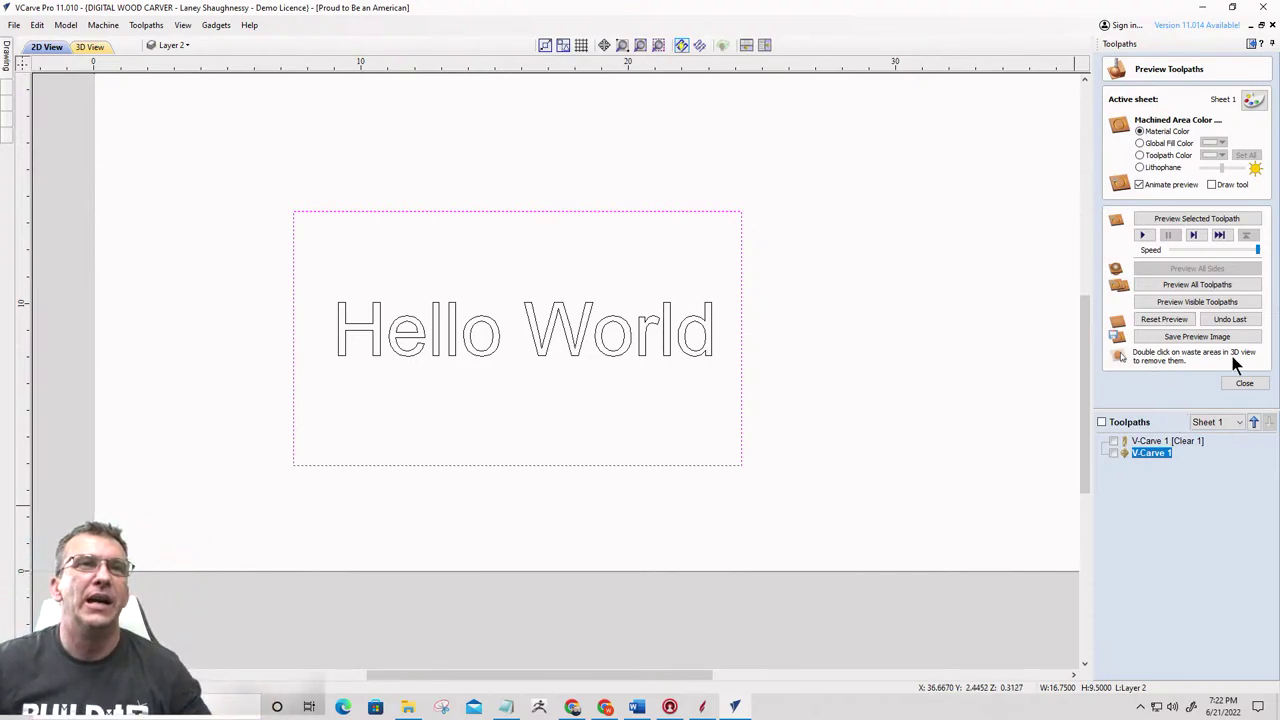
{"action": "left_click", "coordinate": [1244, 383]}
{"action": "left_click", "coordinate": [1114, 134]}
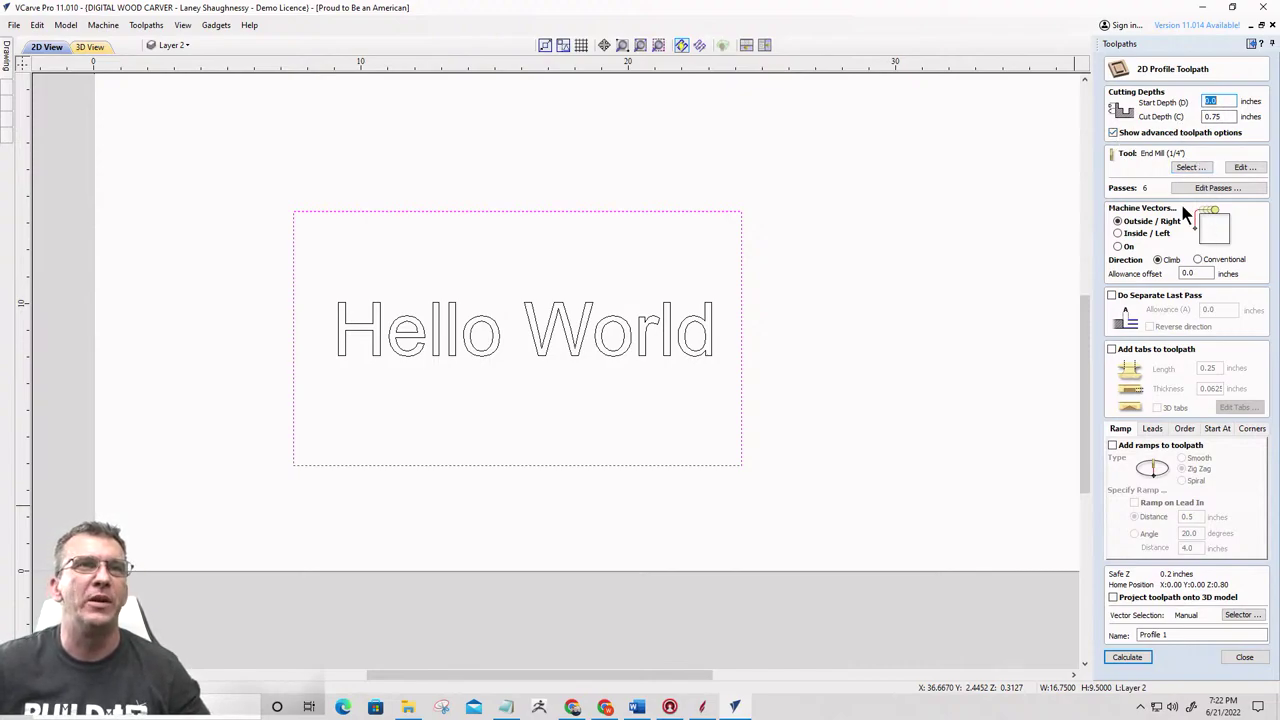
{"action": "left_click", "coordinate": [1128, 658]}
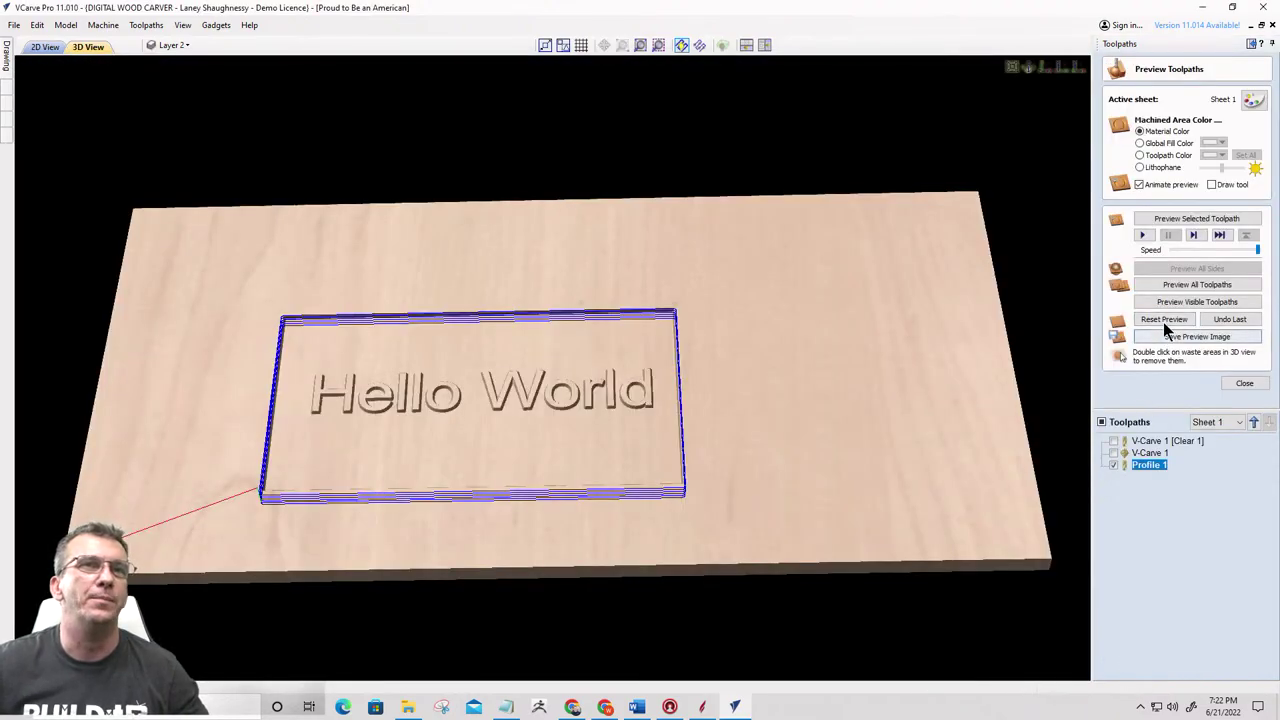
Reset the preview, simulate the Profile 1 cutout and remove the waste material around the rectangular board
{"action": "left_click", "coordinate": [1164, 320]}
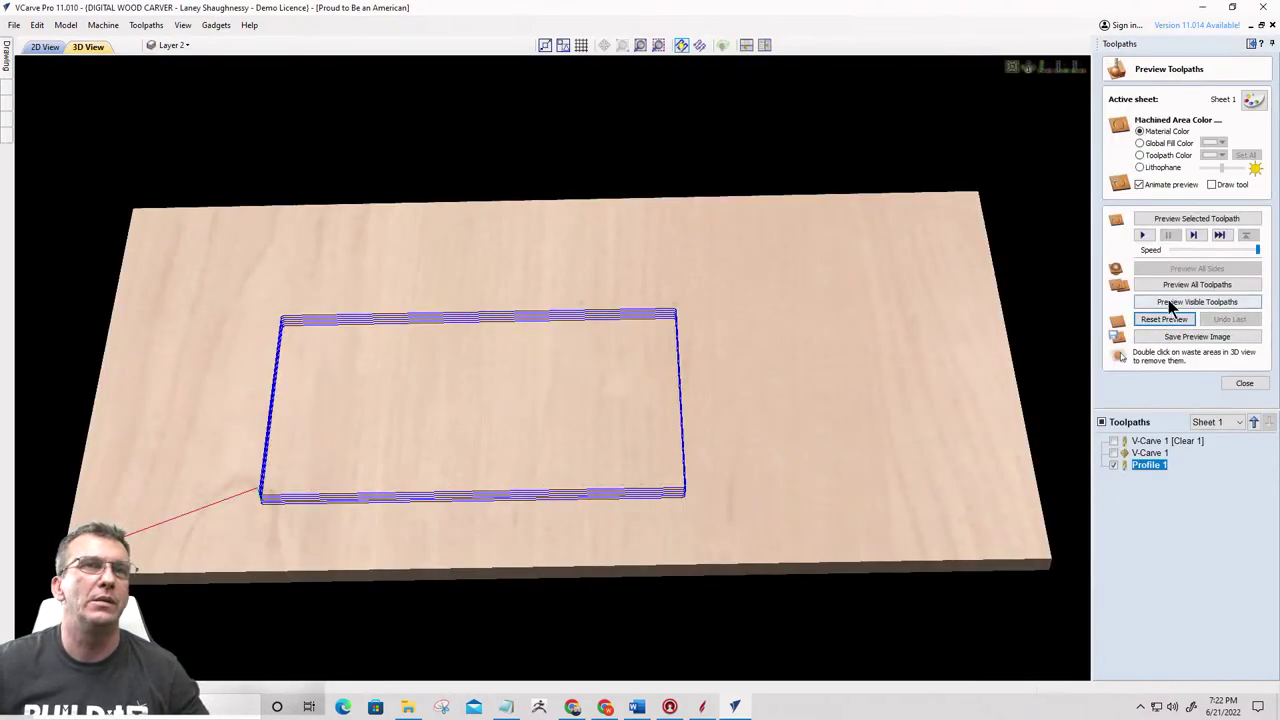
{"action": "left_click", "coordinate": [1169, 303]}
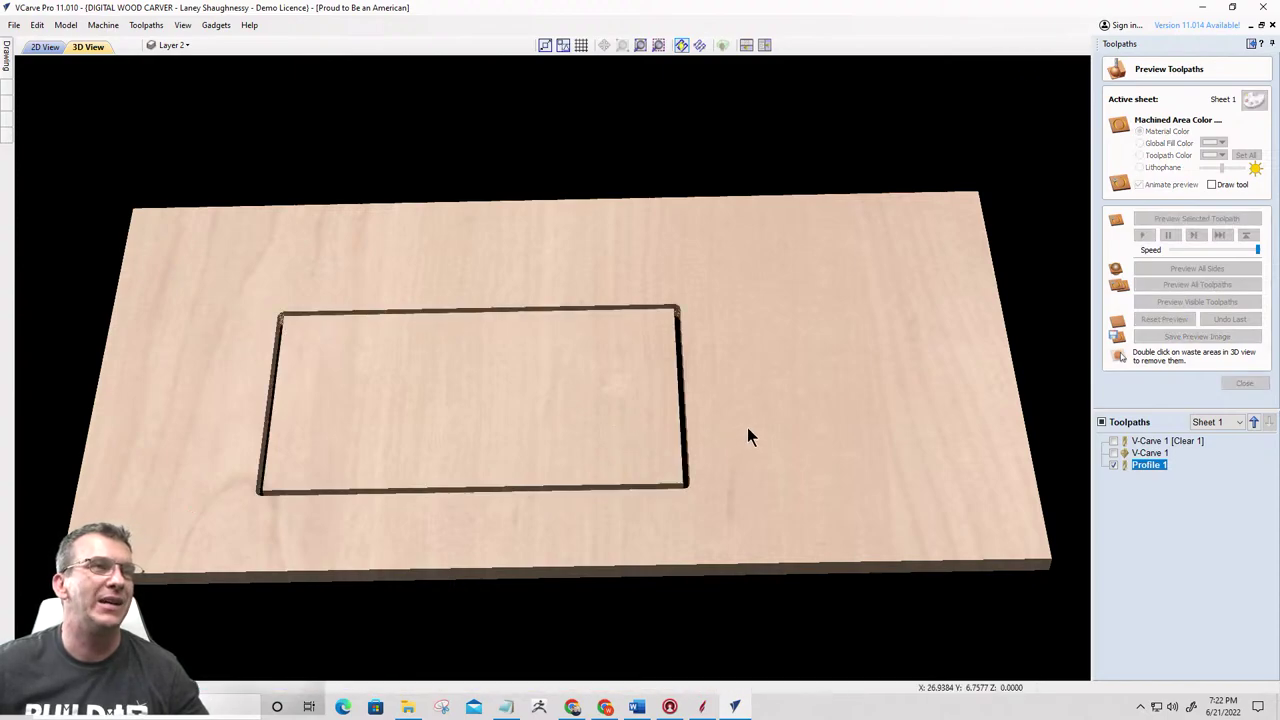
{"action": "double_click", "coordinate": [574, 510]}
{"action": "scroll", "coordinate": [559, 474], "scroll_direction": "up", "scroll_amount": 2}
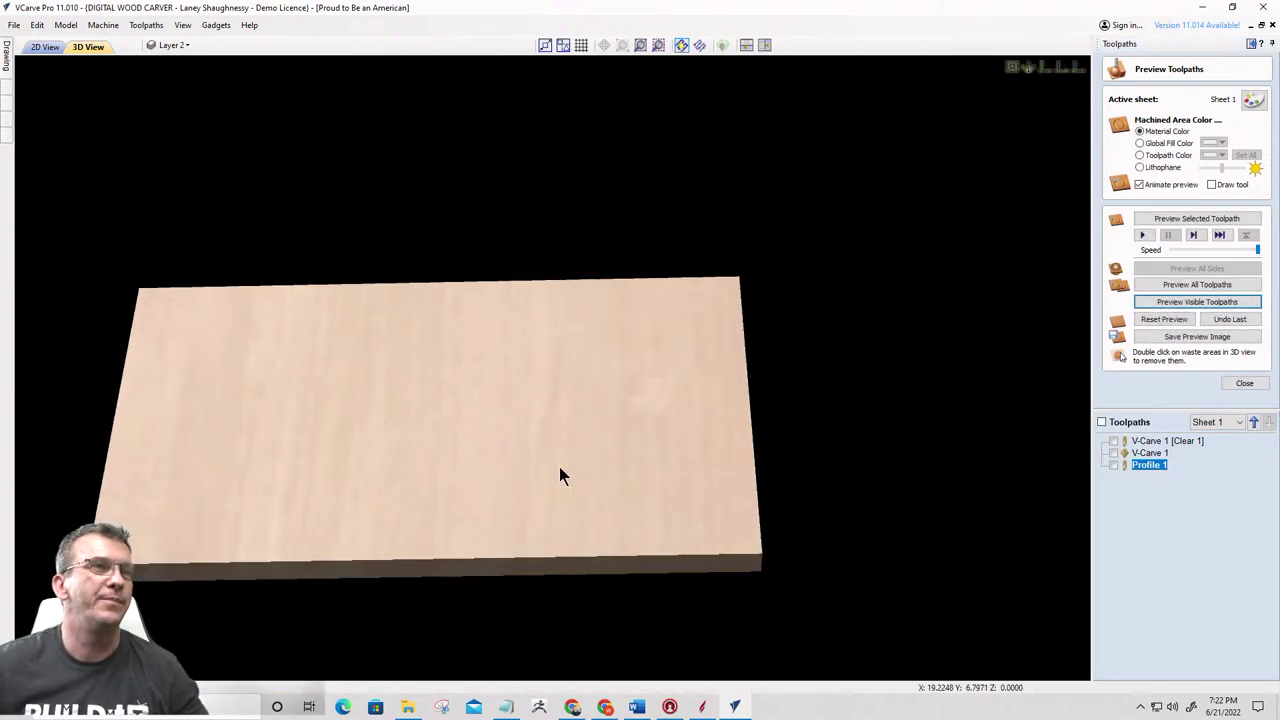
{"action": "middle_click_drag", "start_coordinate": [564, 479], "coordinate": [675, 381]}
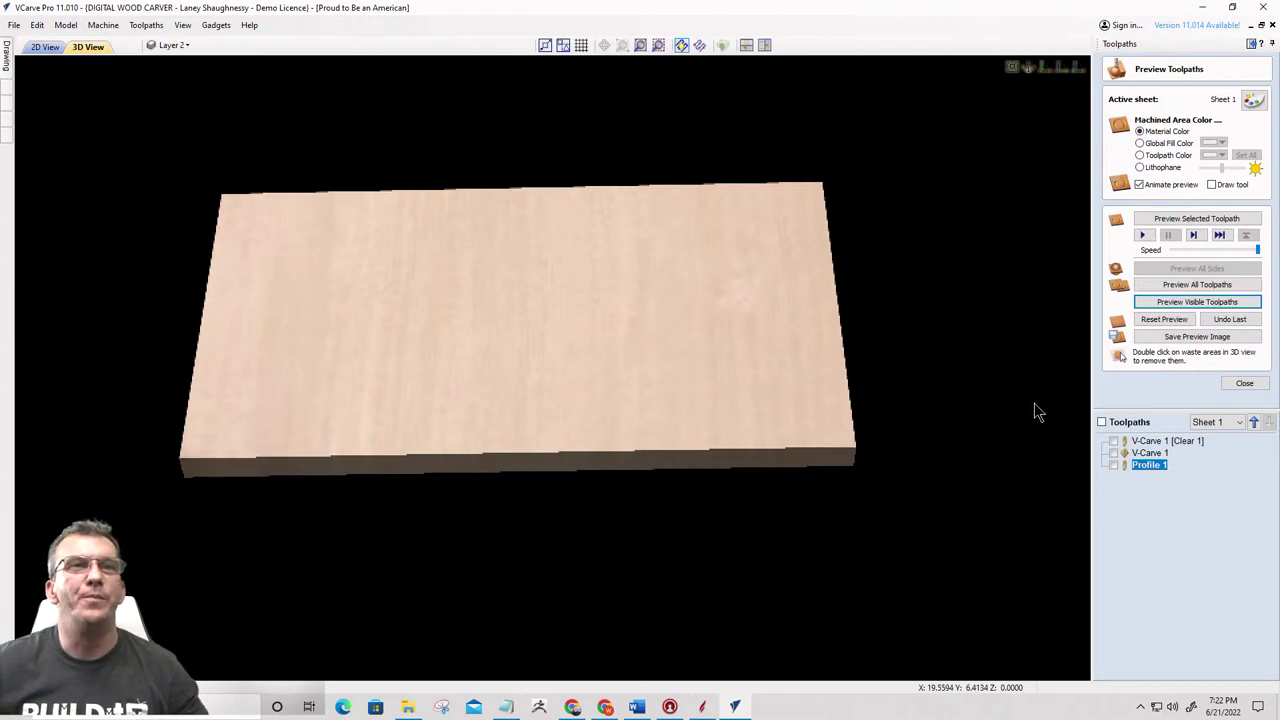
Return to the 2D view and open a new 2D Profile toolpath setup for the rectangle
{"action": "left_click", "coordinate": [44, 47]}
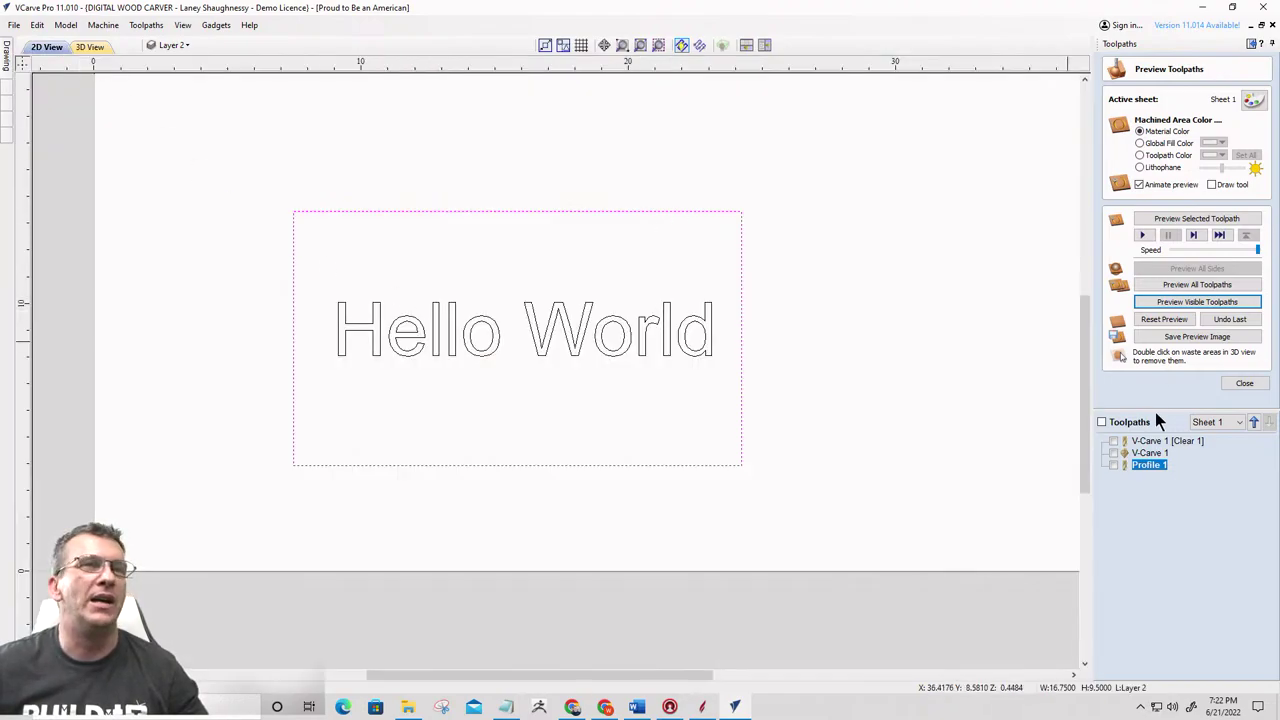
{"action": "left_click", "coordinate": [1241, 385]}
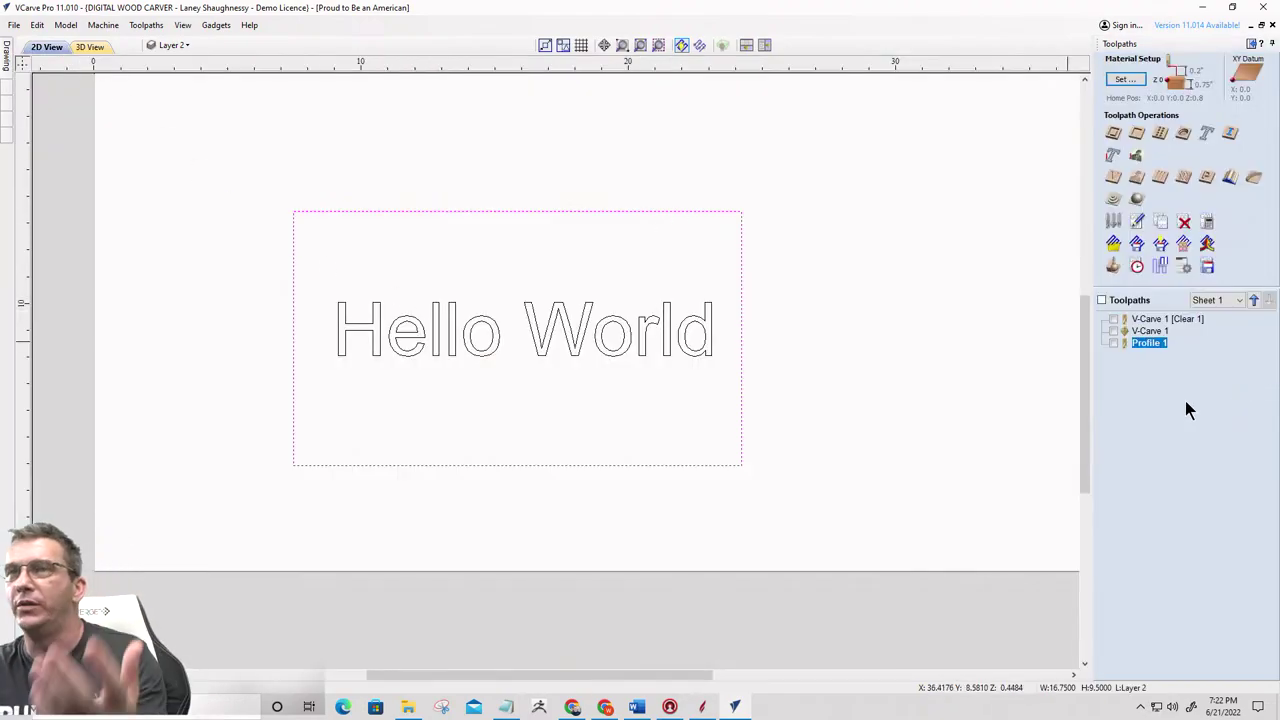
{"action": "left_click", "coordinate": [1114, 134]}
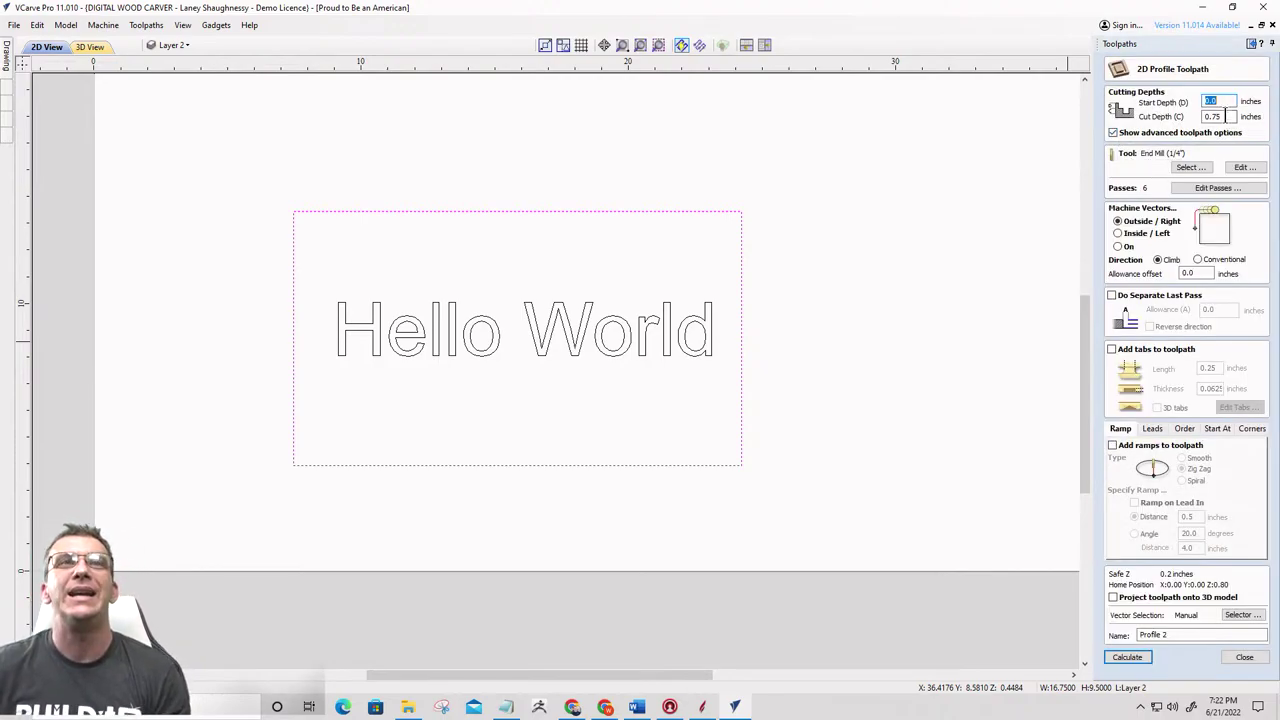
{"action": "key", "text": "Tab"}
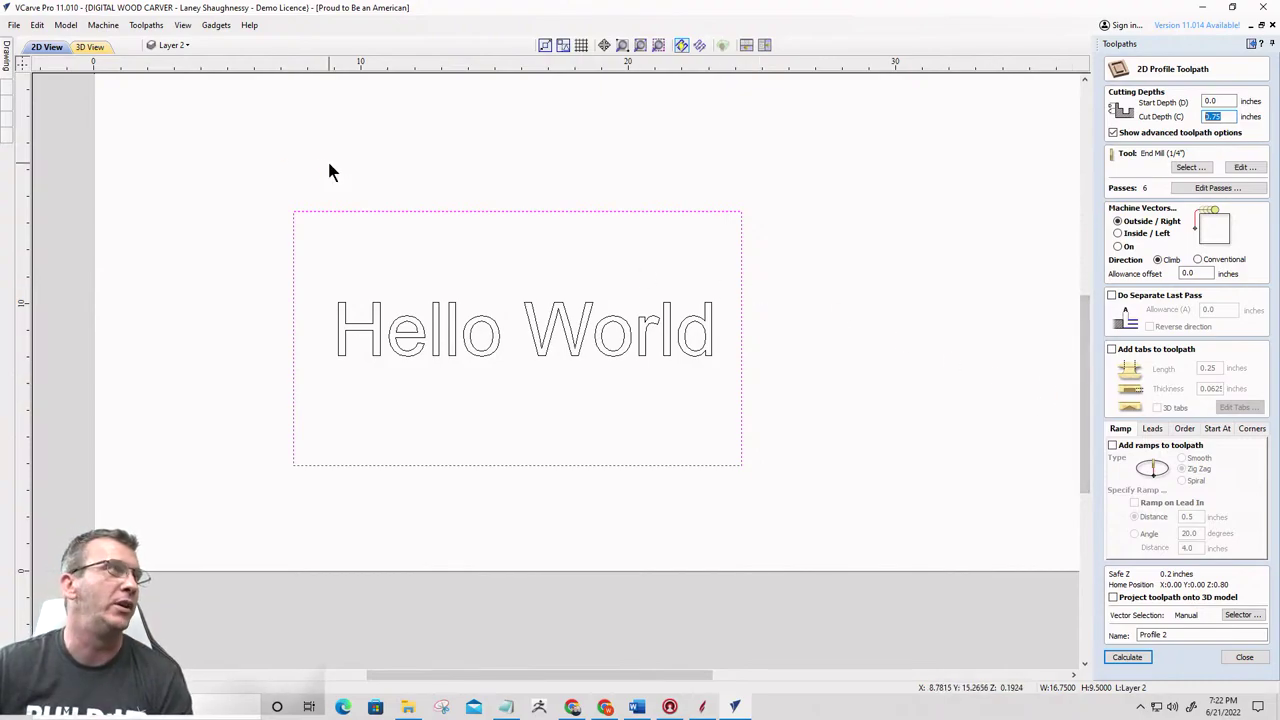
Draw a small square-cornered rectangle about 1.3 by 1.2 inches, right of the large rectangle, near X 28.64, Y 11.71
{"action": "left_click", "coordinate": [8, 62]}
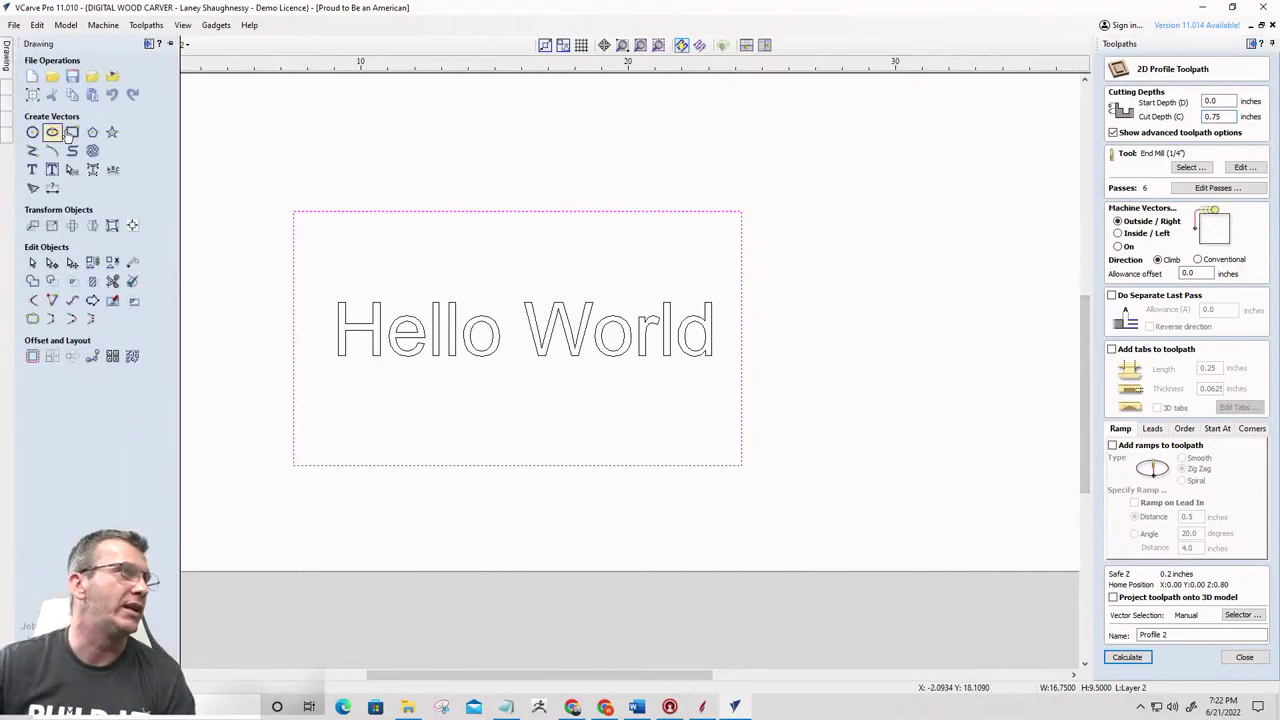
{"action": "left_click", "coordinate": [74, 134]}
{"action": "scroll", "coordinate": [940, 300], "scroll_direction": "down", "scroll_amount": 3}
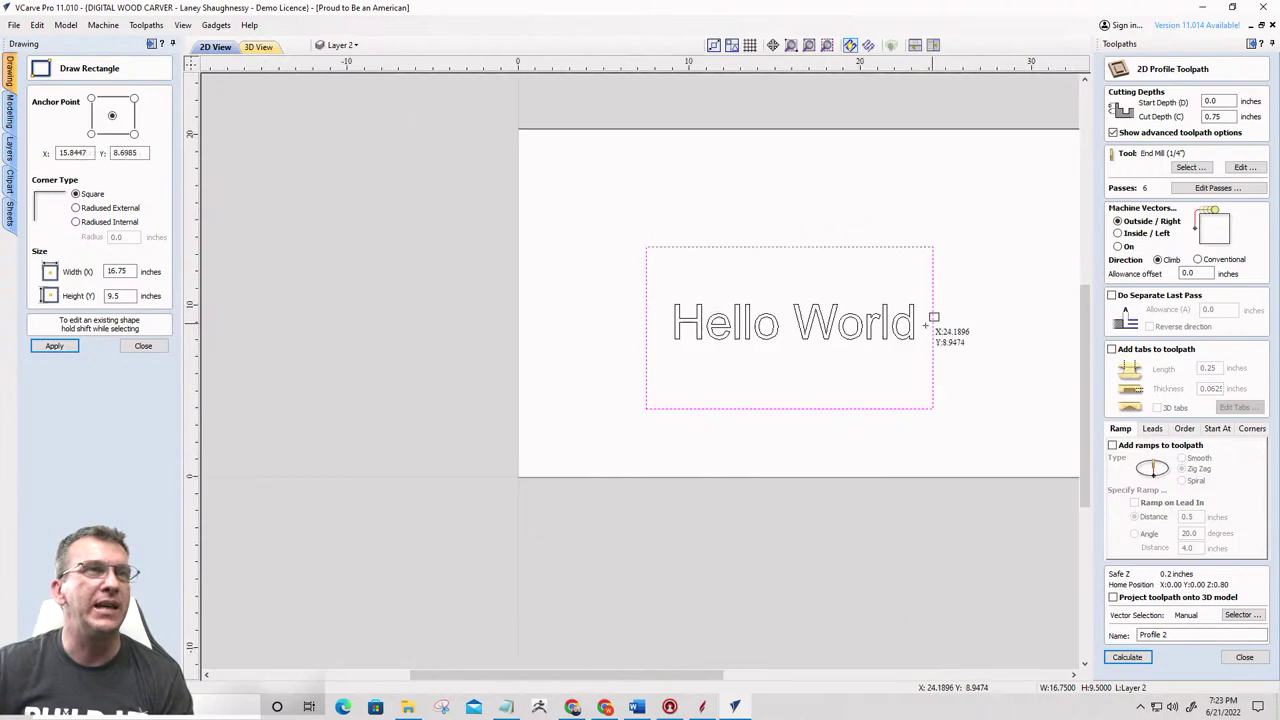
{"action": "scroll", "coordinate": [983, 329], "scroll_direction": "up", "scroll_amount": 3}
{"action": "scroll", "coordinate": [846, 237], "scroll_direction": "down", "scroll_amount": 1}
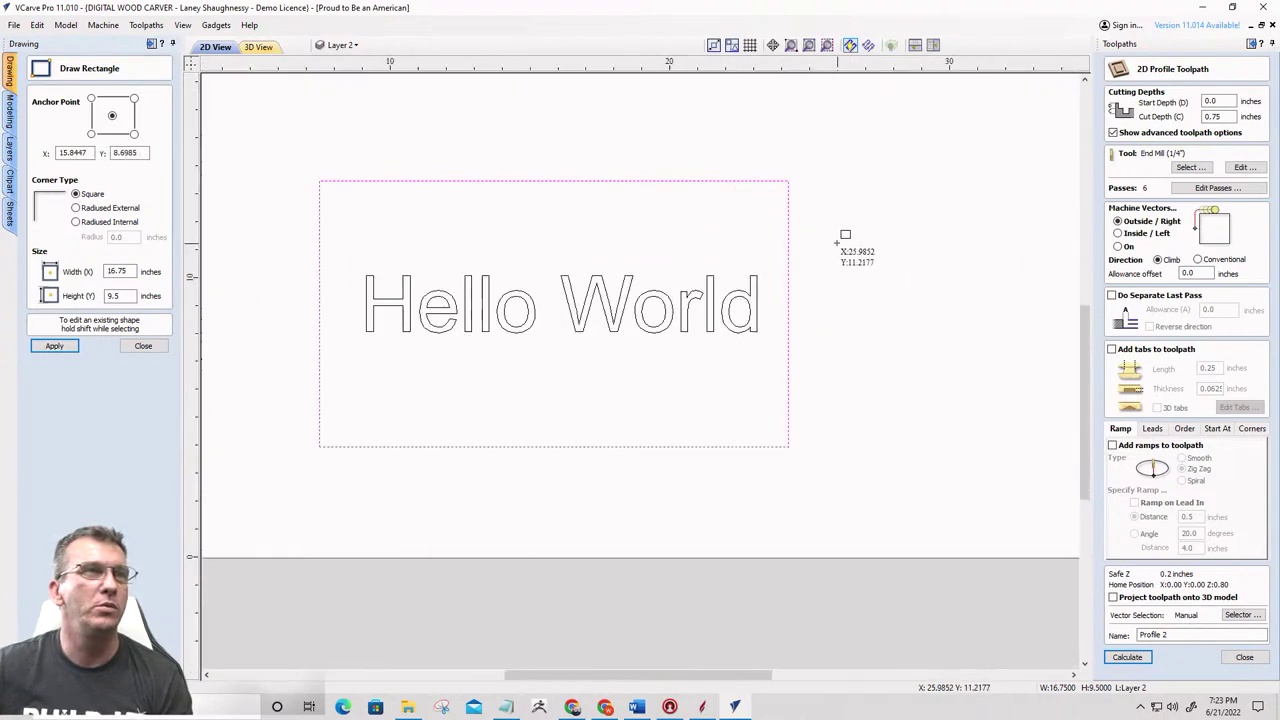
{"action": "left_click_drag", "start_coordinate": [893, 213], "coordinate": [930, 247]}
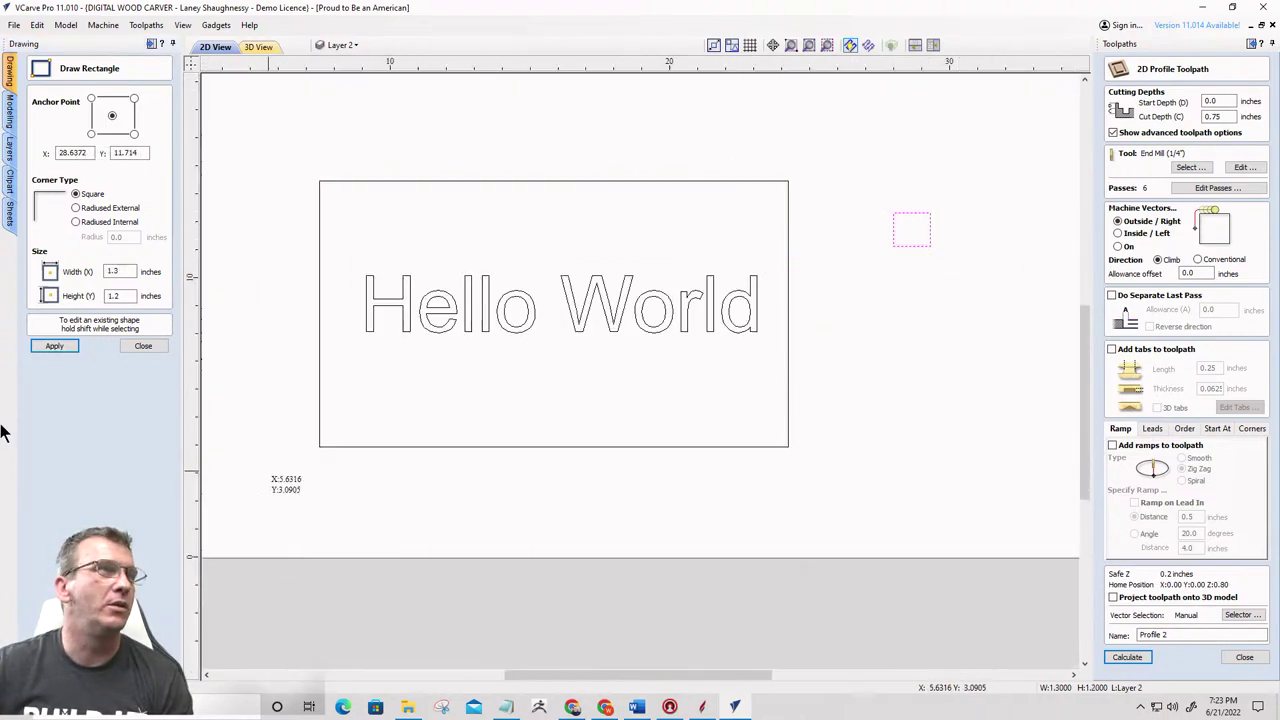
Set the small rectangle's width to 0.375 inches and its height to 0.5 inches
{"action": "double_click", "coordinate": [108, 271]}
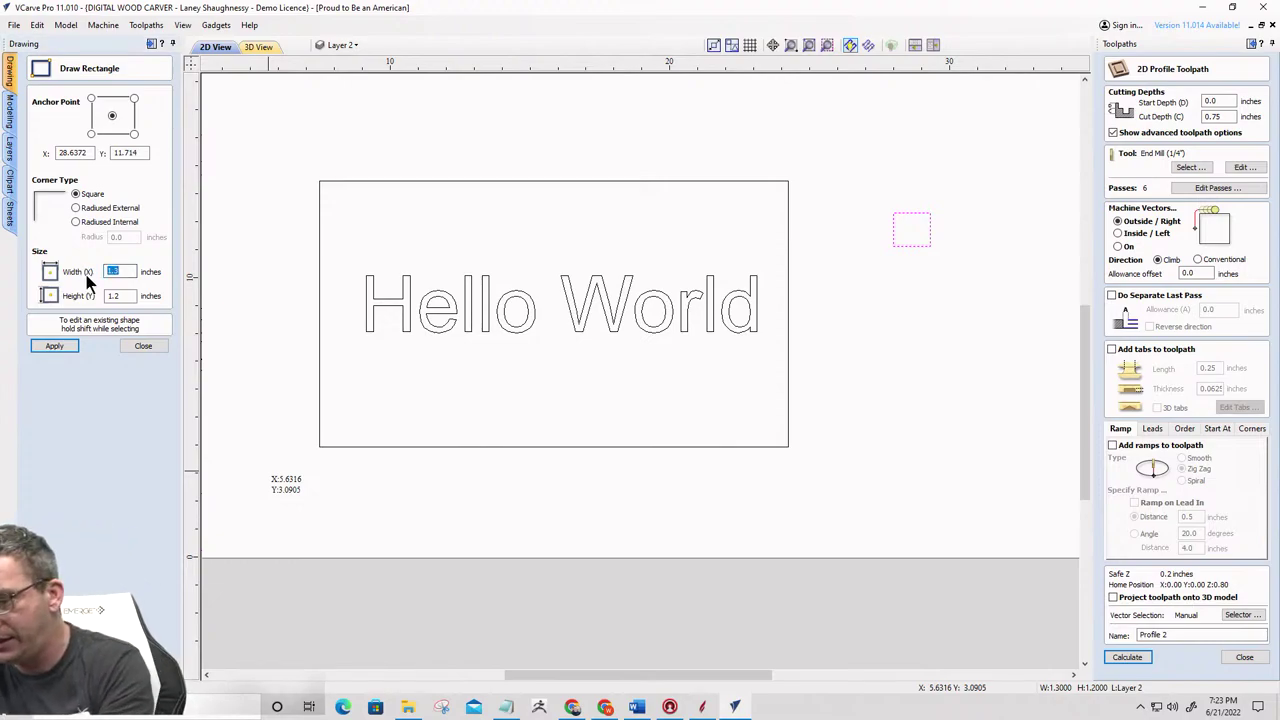
{"action": "type", "text": ".375"}
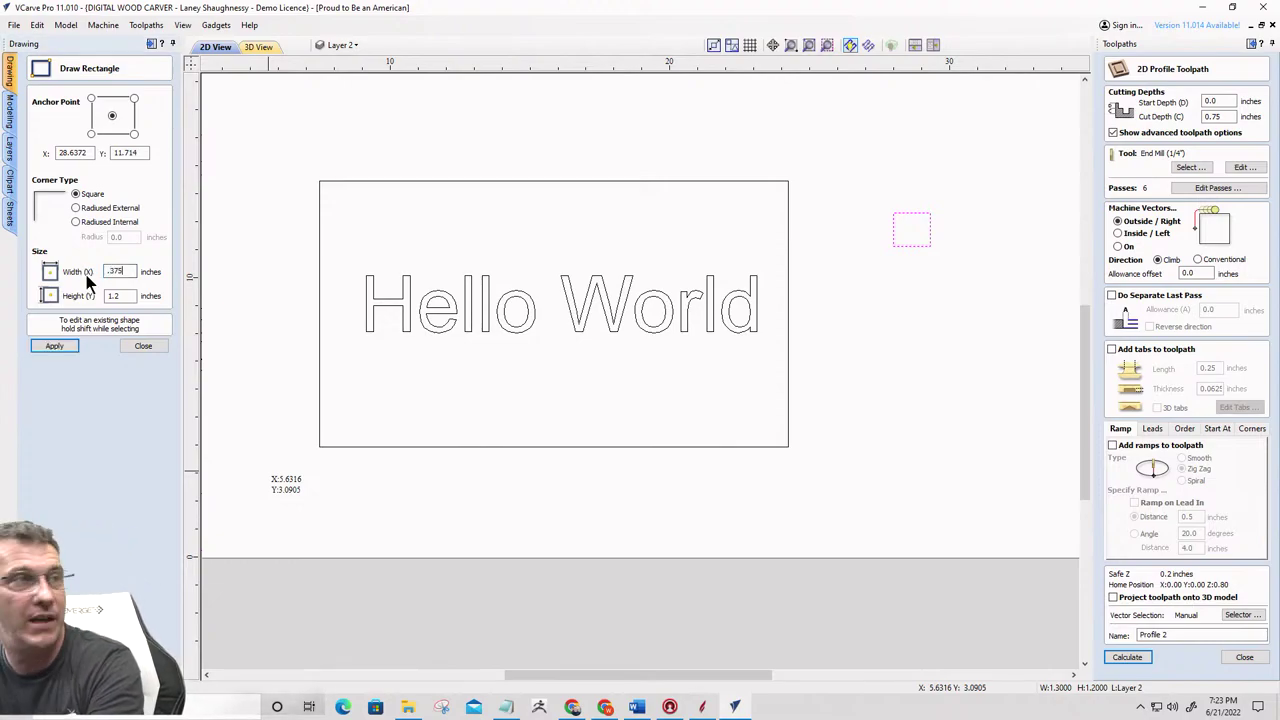
{"action": "double_click", "coordinate": [116, 295]}
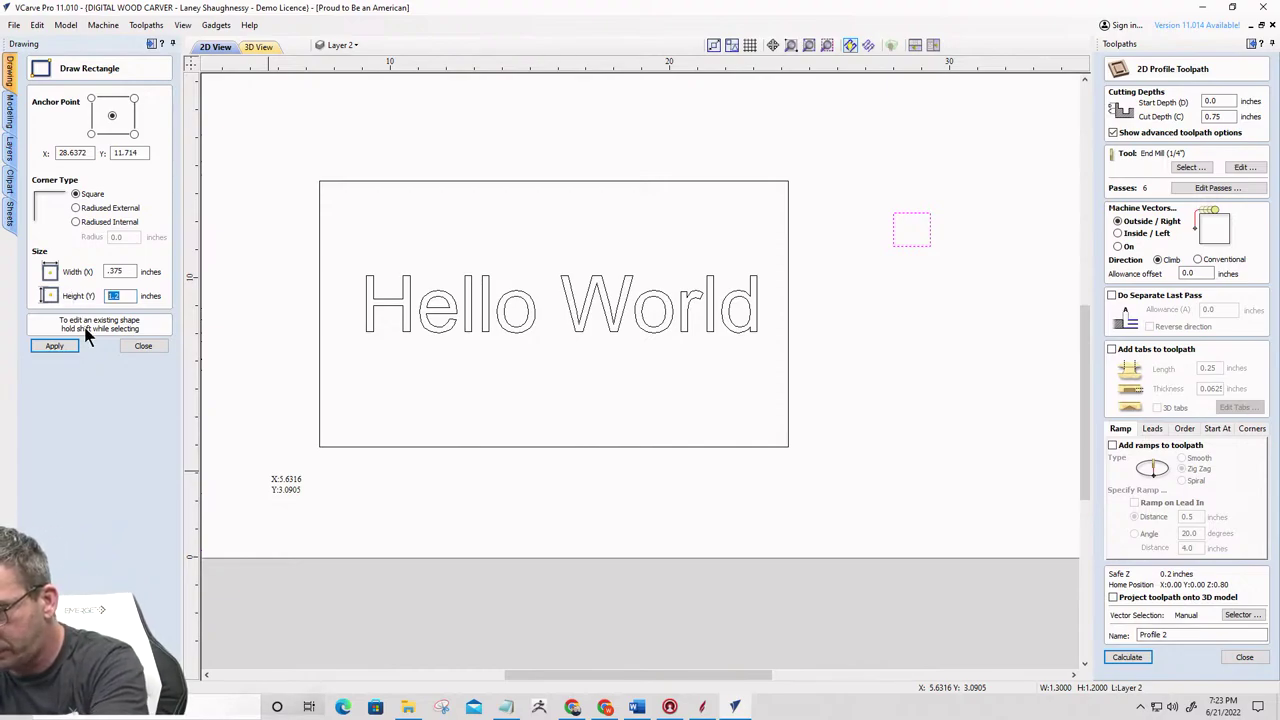
{"action": "type", "text": "0."}
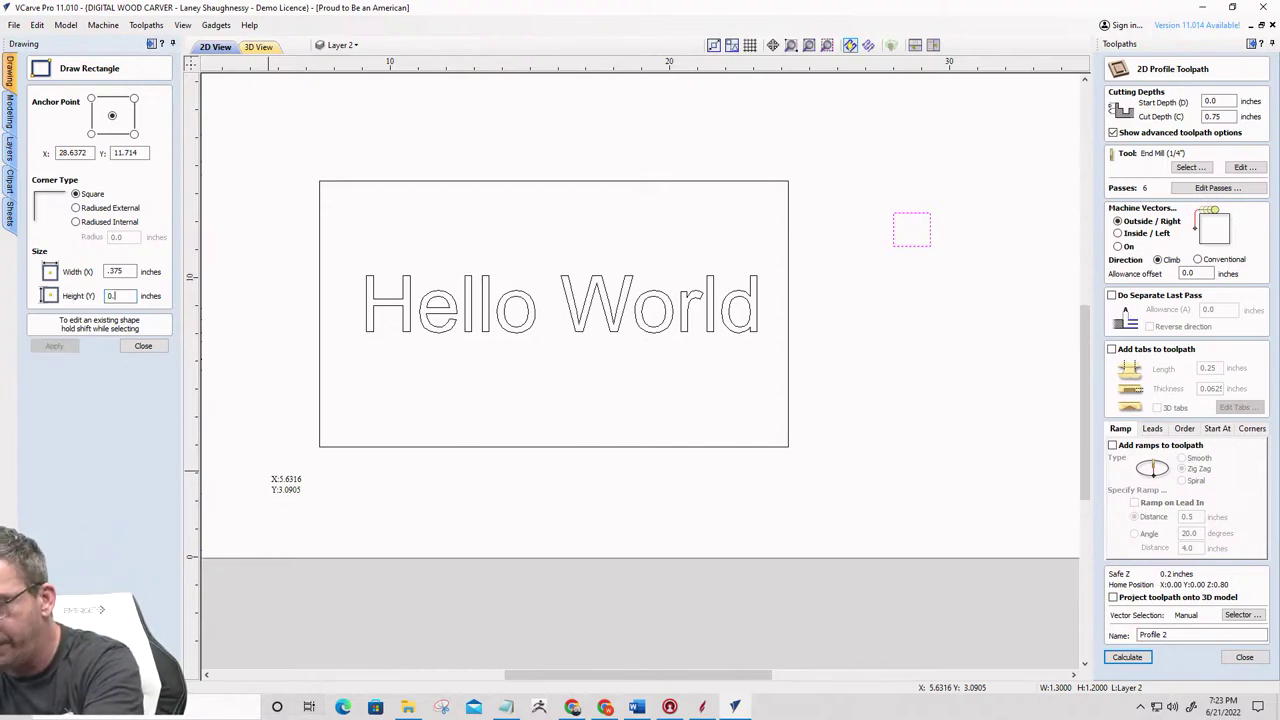
{"action": "type", "text": "5"}
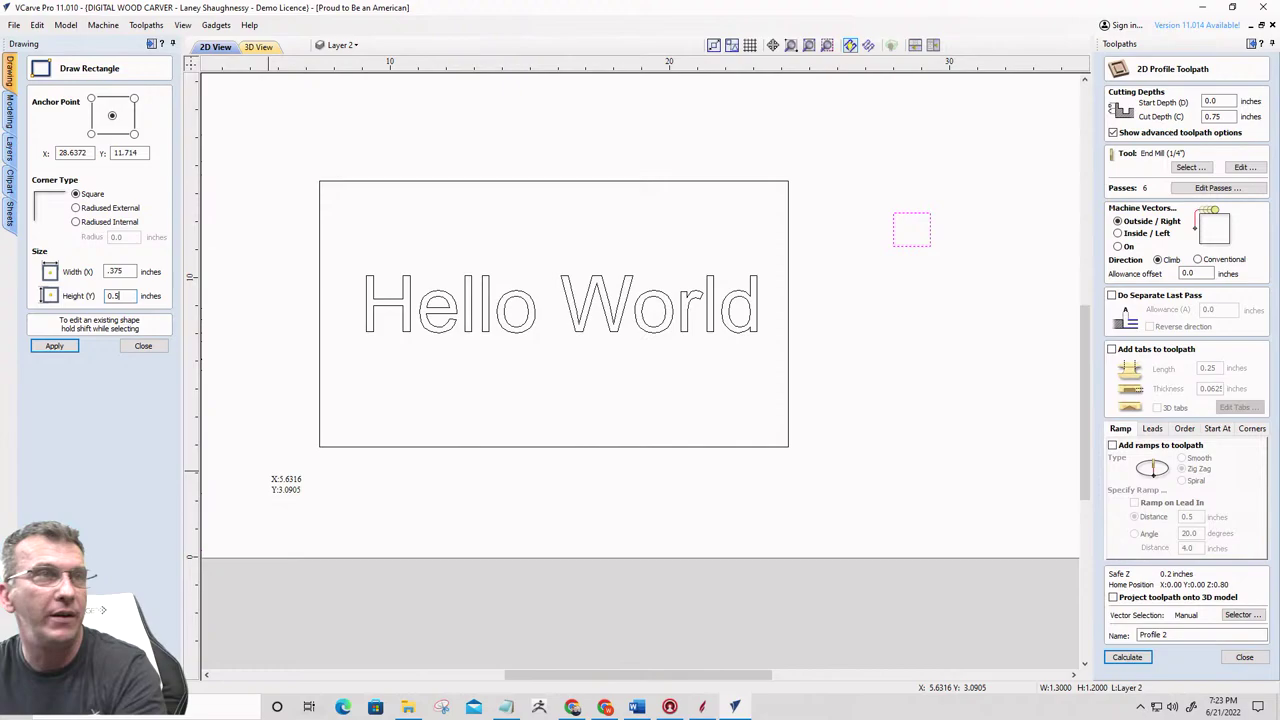
Give the small rectangle internally radiused corners with a 0.125-inch radius and apply the changes
{"action": "left_click", "coordinate": [76, 222]}
{"action": "left_click_drag", "start_coordinate": [125, 237], "coordinate": [98, 236]}
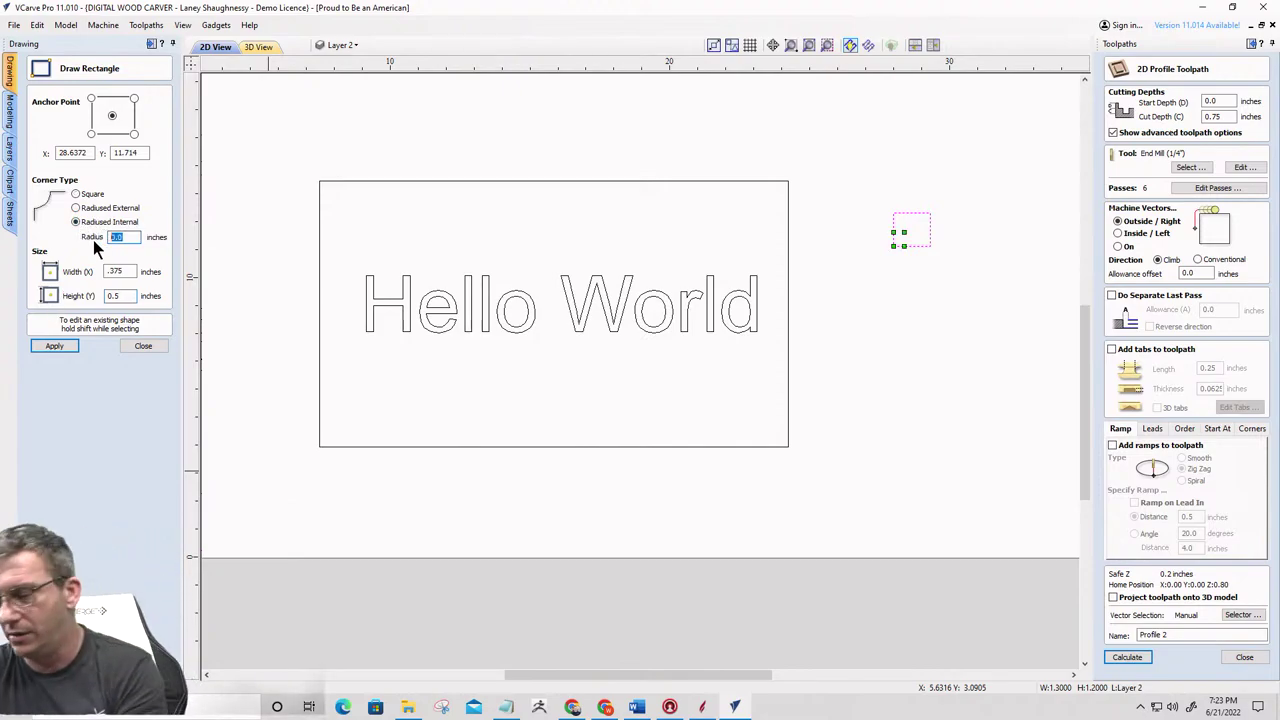
{"action": "type", "text": ".125"}
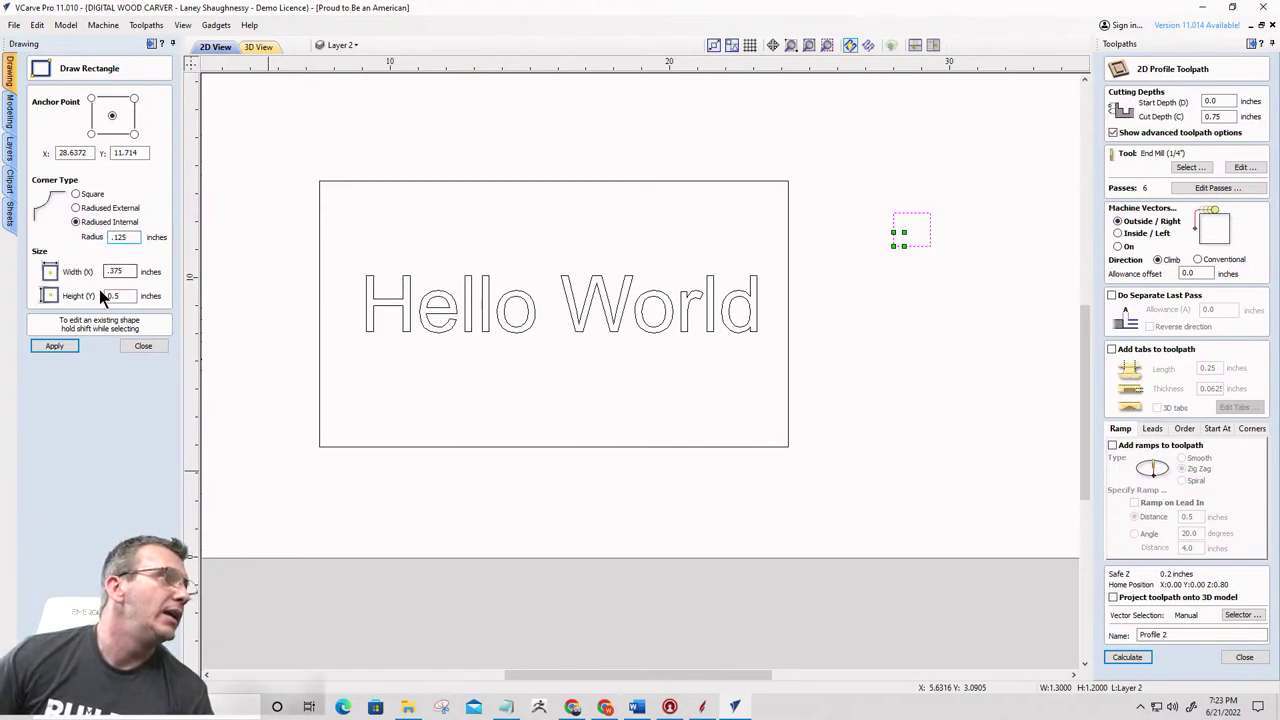
{"action": "left_click", "coordinate": [41, 344]}
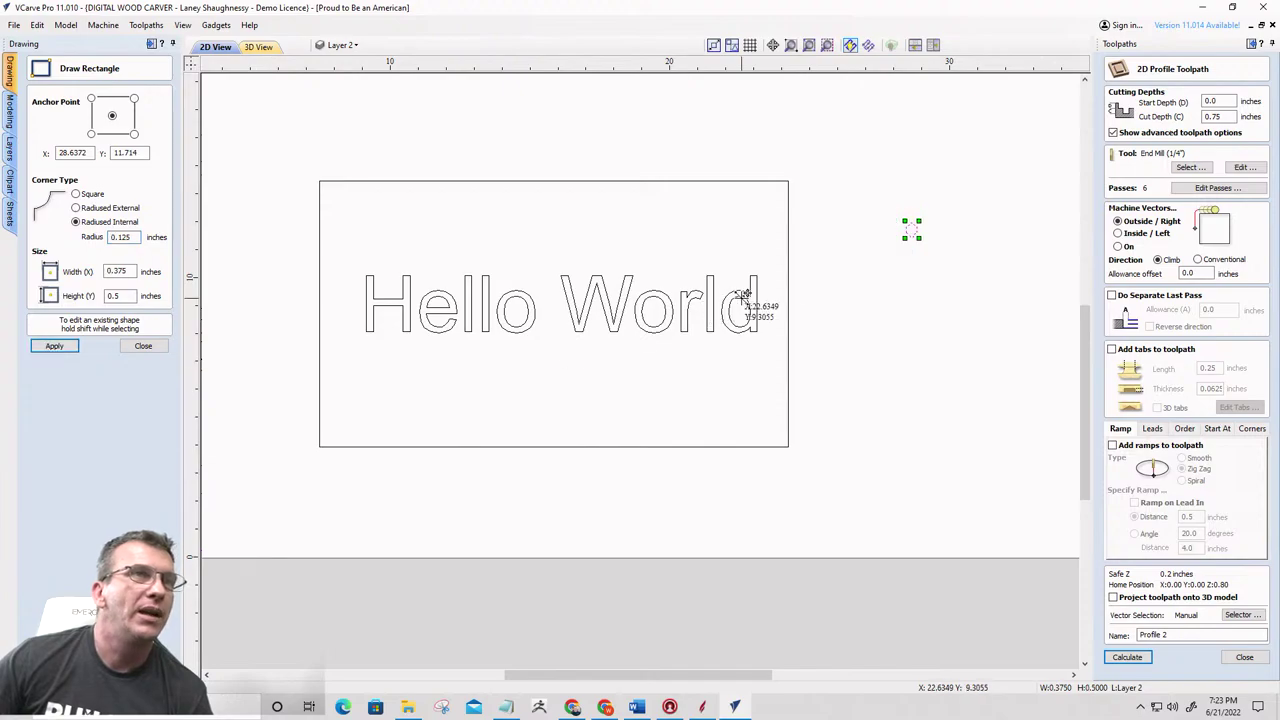
{"action": "scroll", "coordinate": [911, 229], "scroll_direction": "up", "scroll_amount": 6}
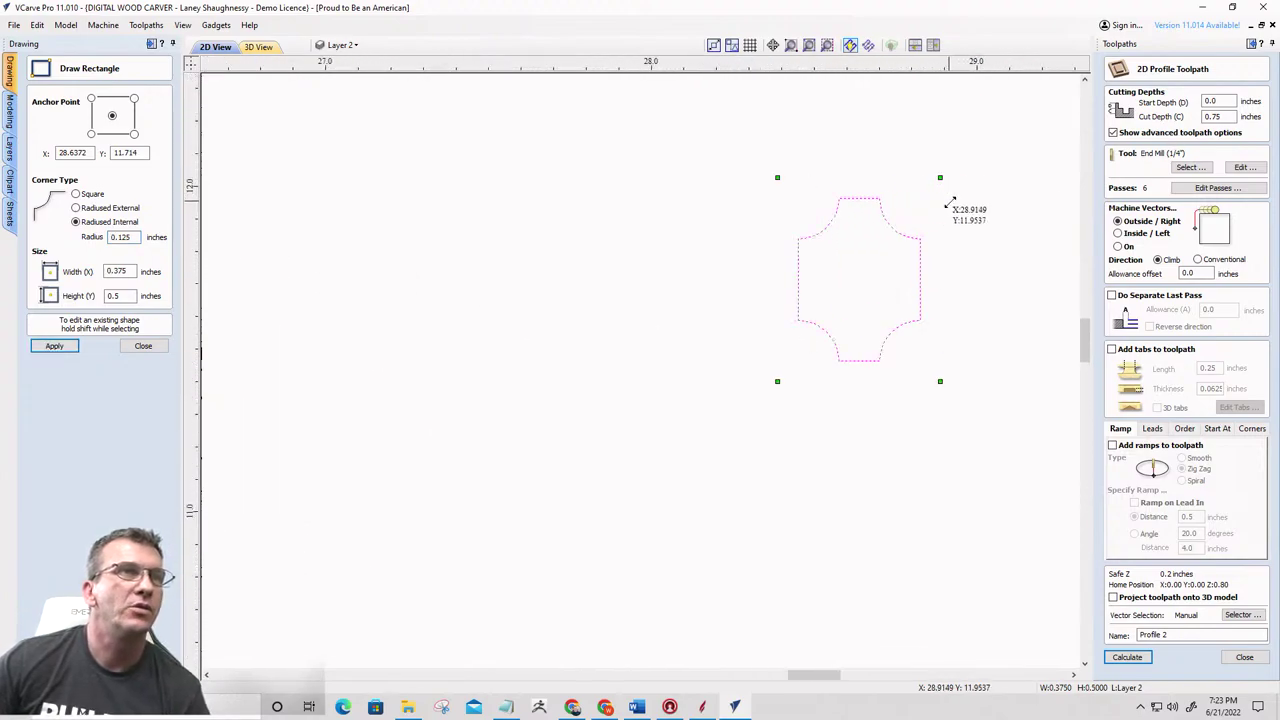
{"action": "scroll", "coordinate": [943, 286], "scroll_direction": "up", "scroll_amount": 6}
{"action": "scroll", "coordinate": [908, 366], "scroll_direction": "down", "scroll_amount": 4}
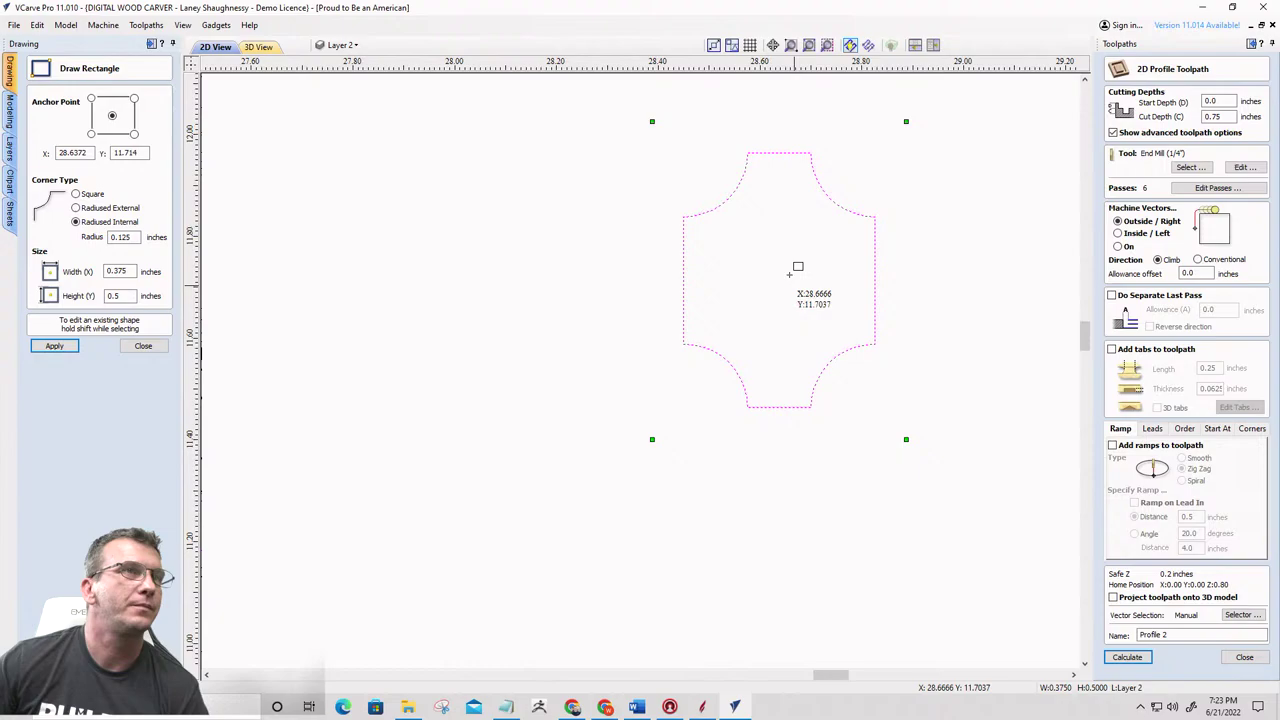
Edit the nodes of the small radiused shape, cutting its outline at the upper-right arc's outer end and at the bottom edge's midpoint
{"action": "left_click", "coordinate": [143, 345]}
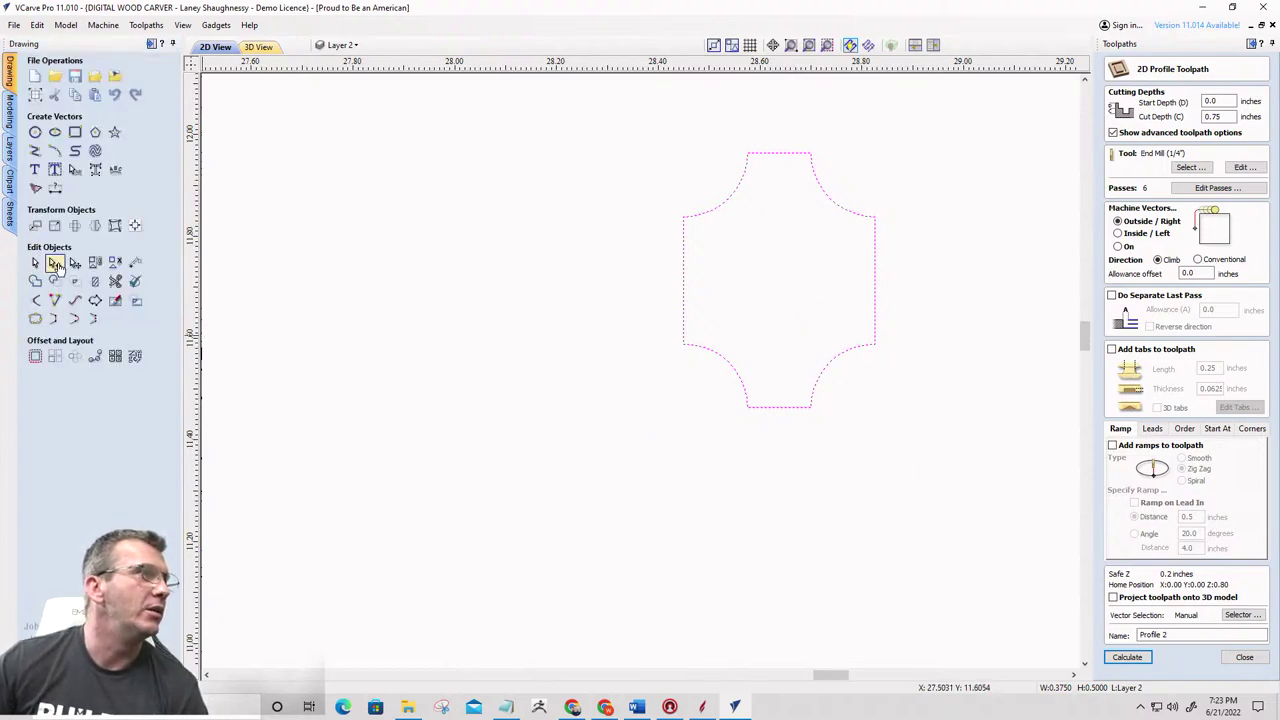
{"action": "left_click", "coordinate": [56, 264]}
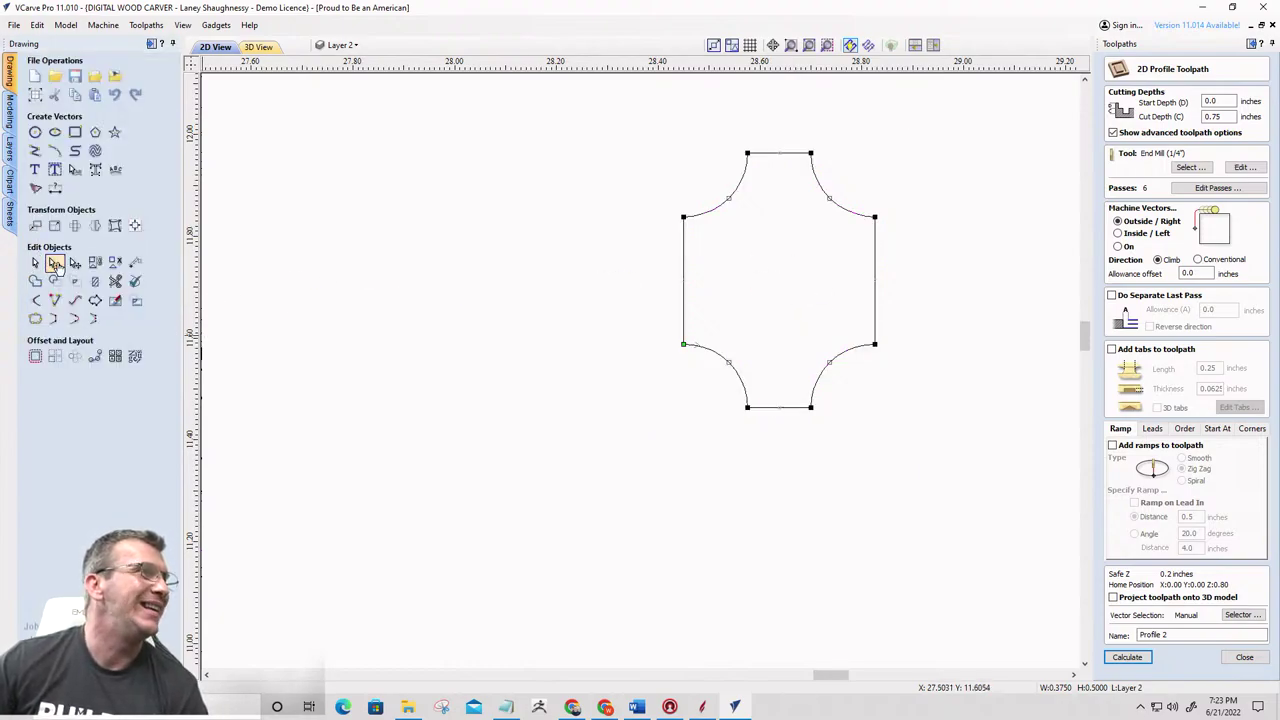
{"action": "left_click", "coordinate": [878, 218]}
{"action": "left_click", "coordinate": [876, 220]}
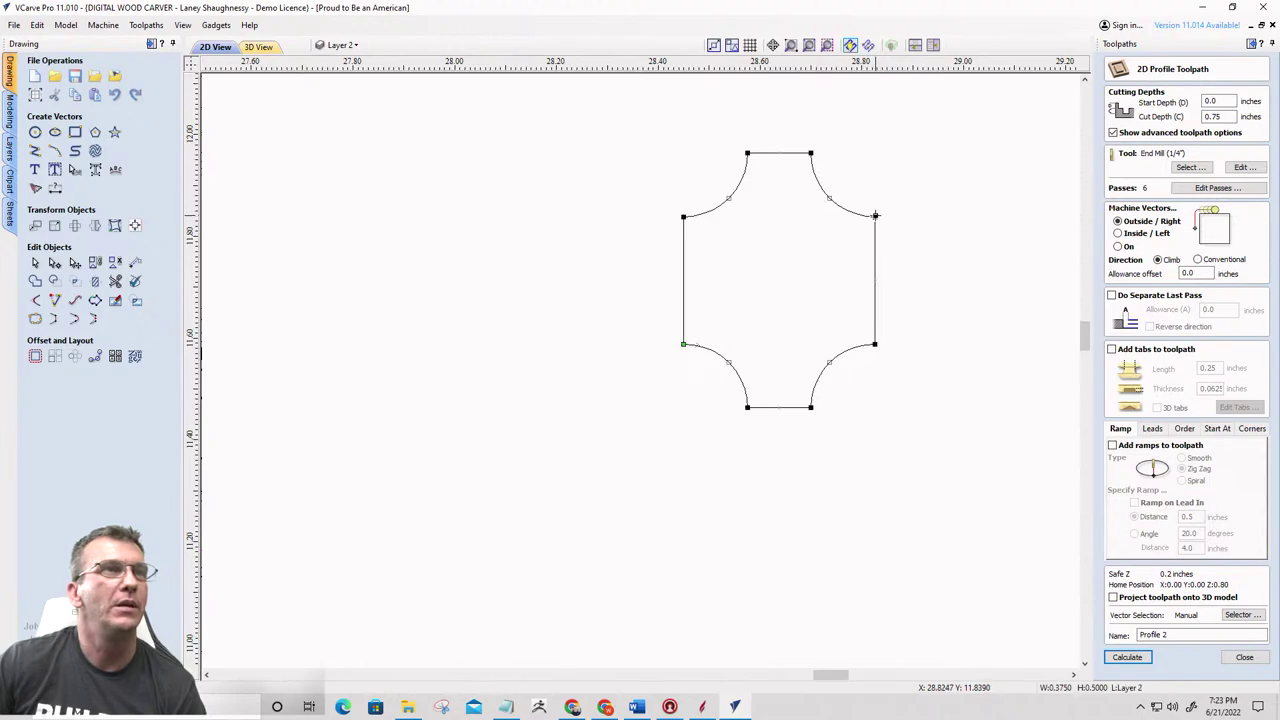
{"action": "right_click", "coordinate": [876, 215]}
{"action": "left_click", "coordinate": [900, 268]}
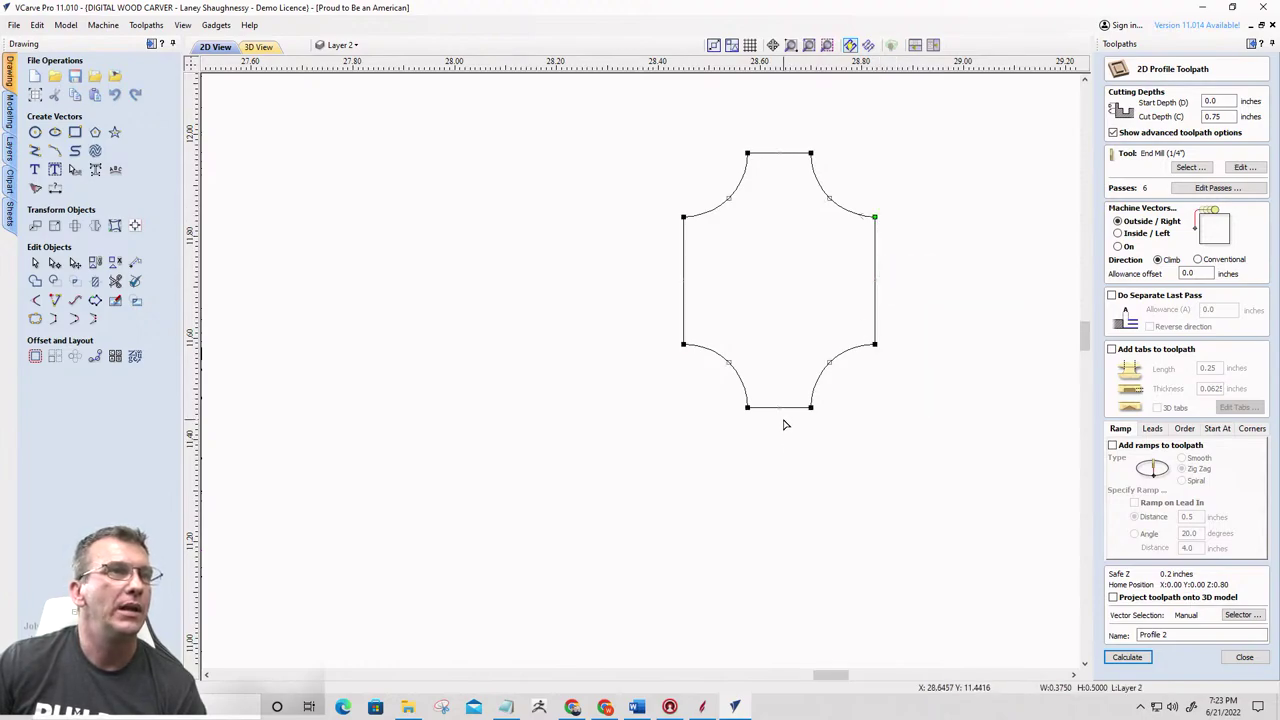
{"action": "right_click", "coordinate": [779, 407]}
{"action": "left_click", "coordinate": [806, 459]}
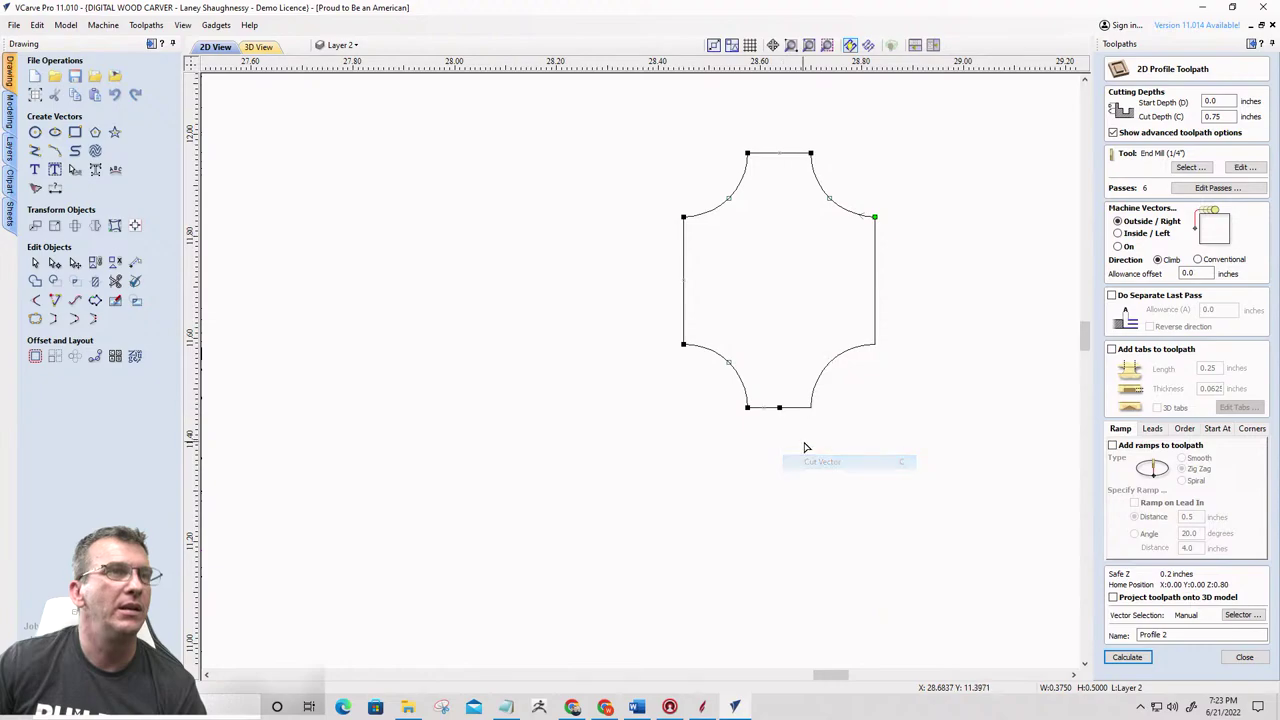
Cut the remaining outline at the bottom edge's right corner and delete the unwanted upper and left portion of the shape
{"action": "left_click", "coordinate": [810, 408]}
{"action": "right_click", "coordinate": [811, 408]}
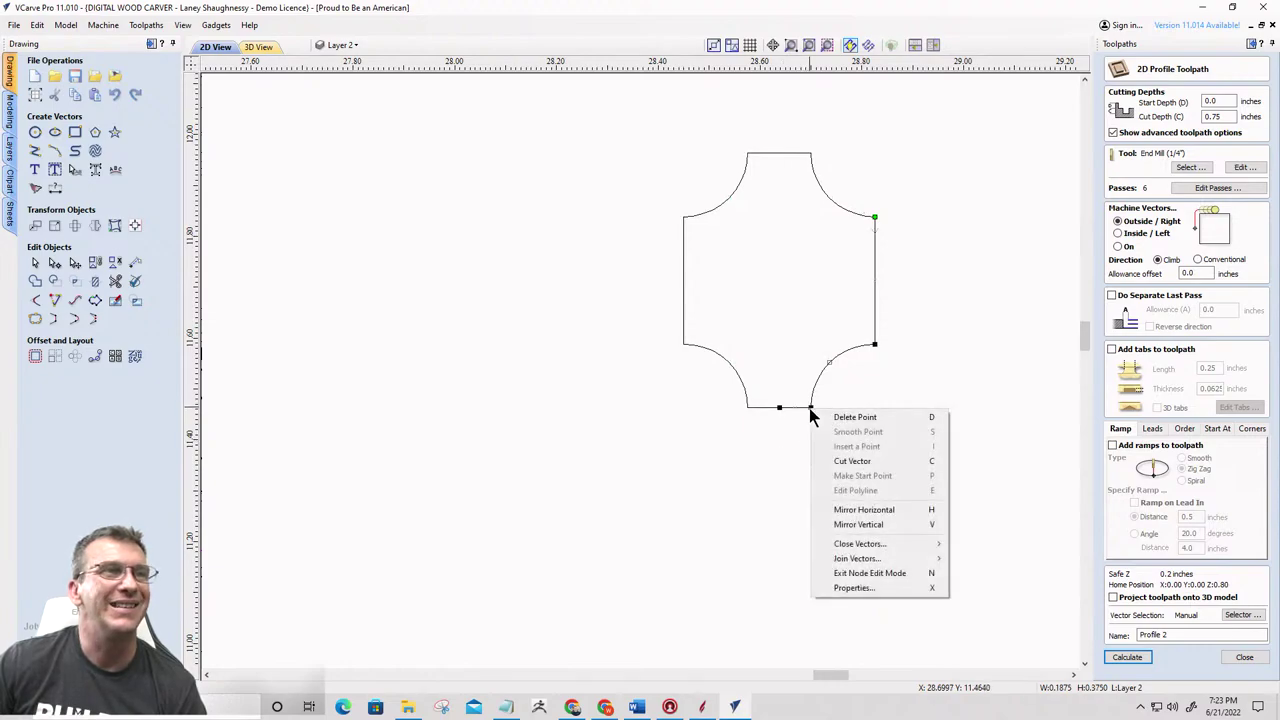
{"action": "left_click", "coordinate": [845, 461]}
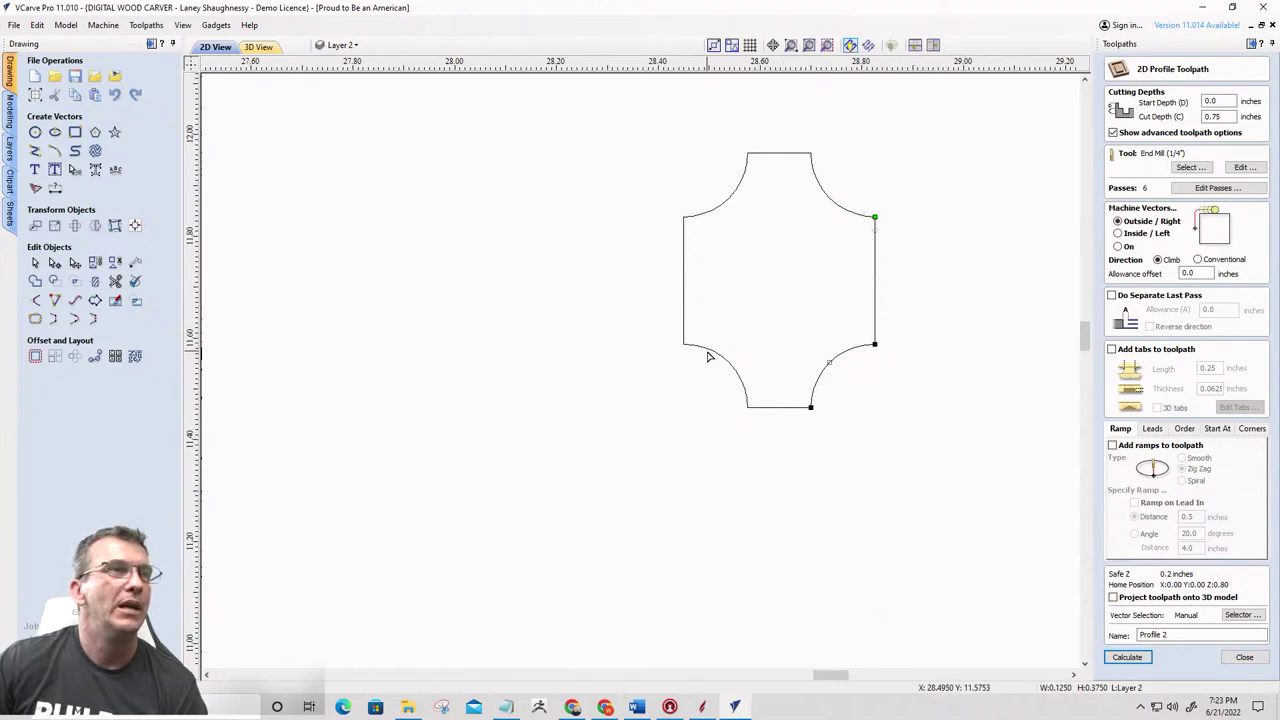
{"action": "left_click", "coordinate": [707, 356]}
{"action": "key", "text": "Delete"}
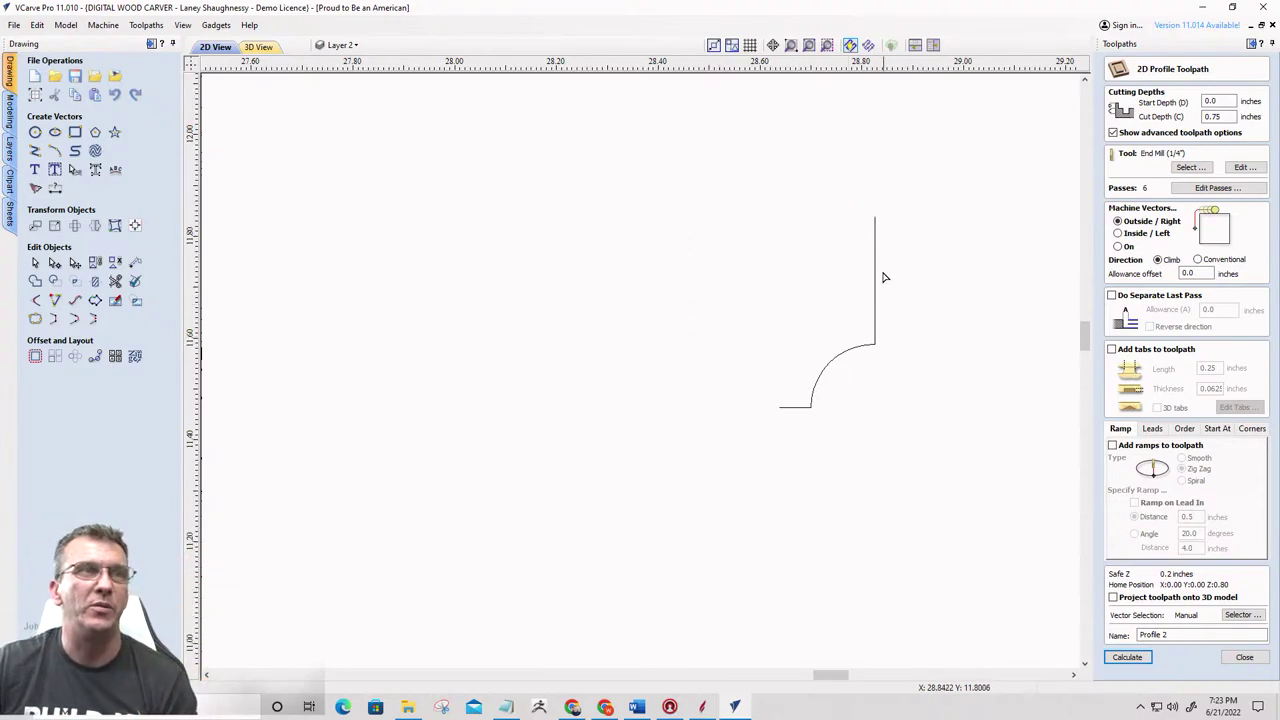
Move the short bottom segment down with a relative move of -0.125 inches in Y
{"action": "left_click", "coordinate": [787, 407]}
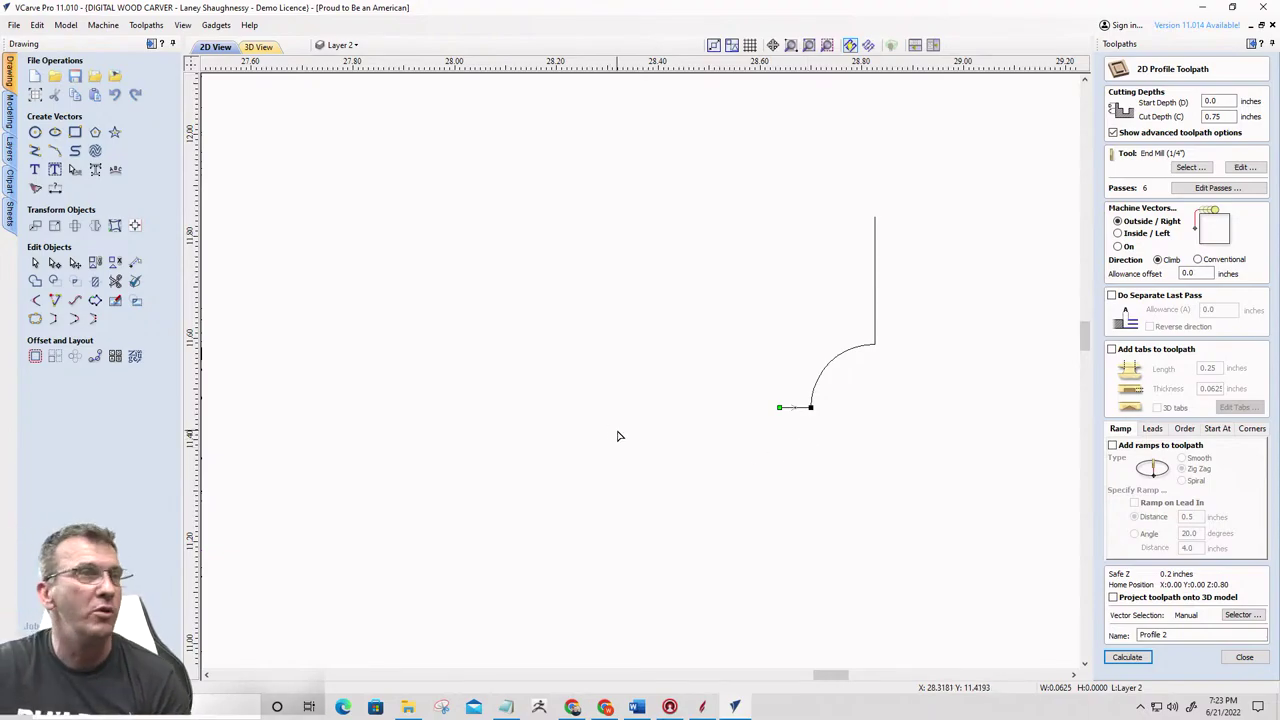
{"action": "left_click", "coordinate": [35, 225]}
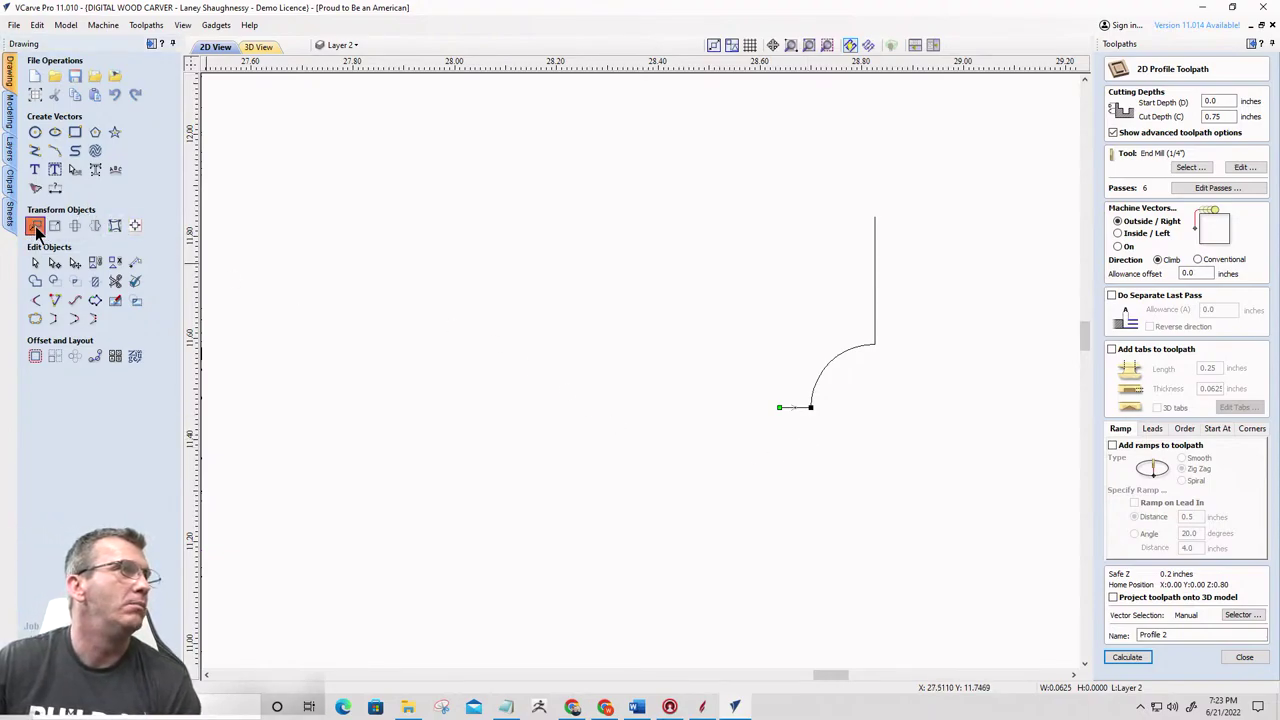
{"action": "left_click", "coordinate": [48, 168]}
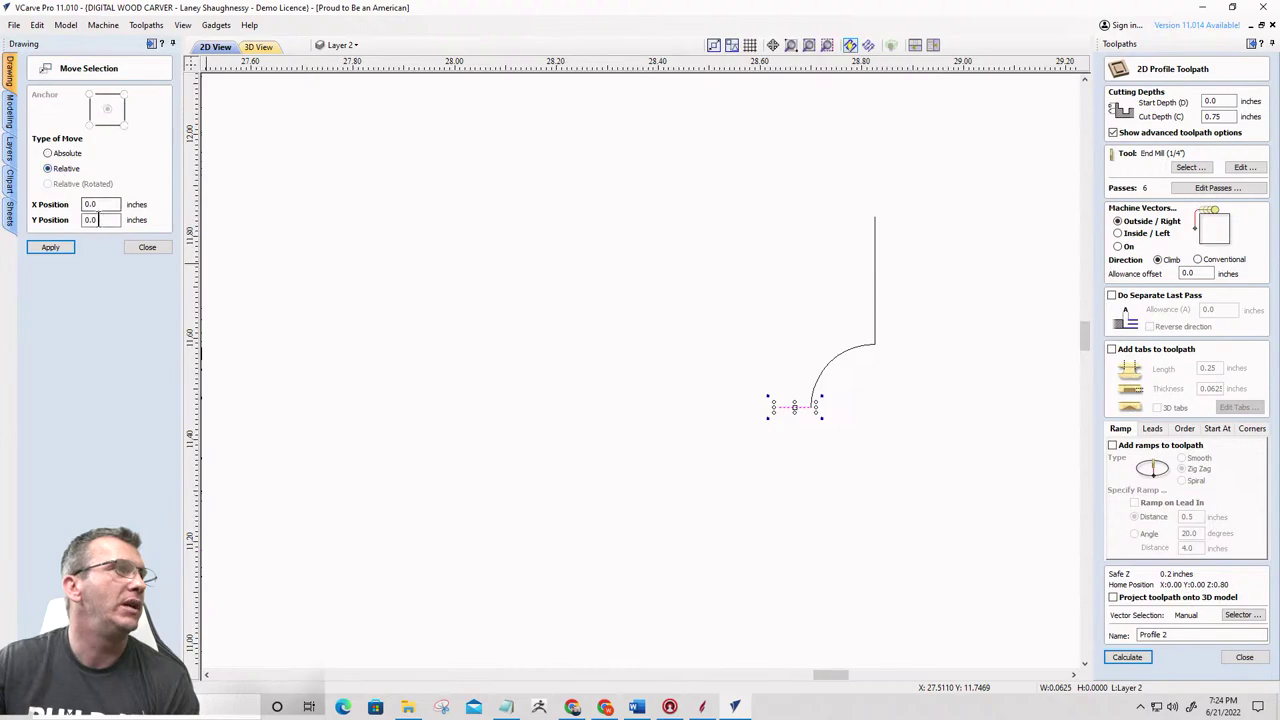
{"action": "double_click", "coordinate": [92, 220]}
{"action": "type", "text": "-."}
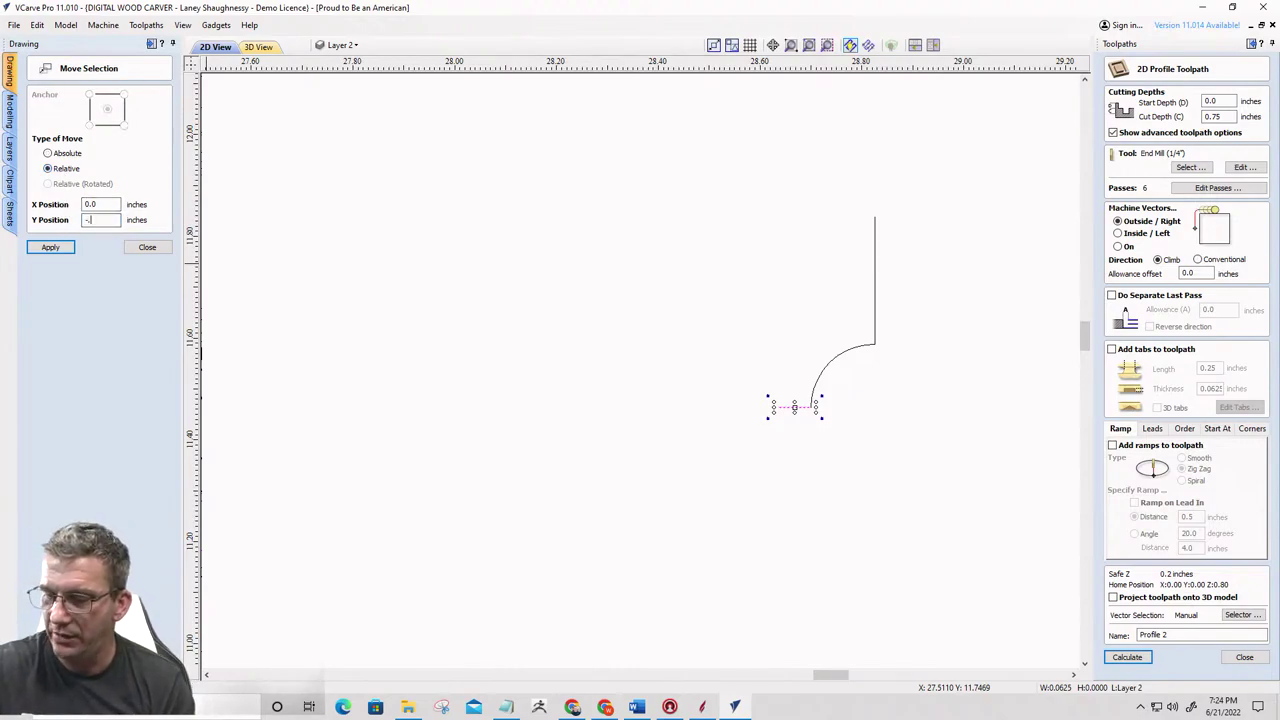
{"action": "type", "text": "125"}
{"action": "left_click", "coordinate": [47, 248]}
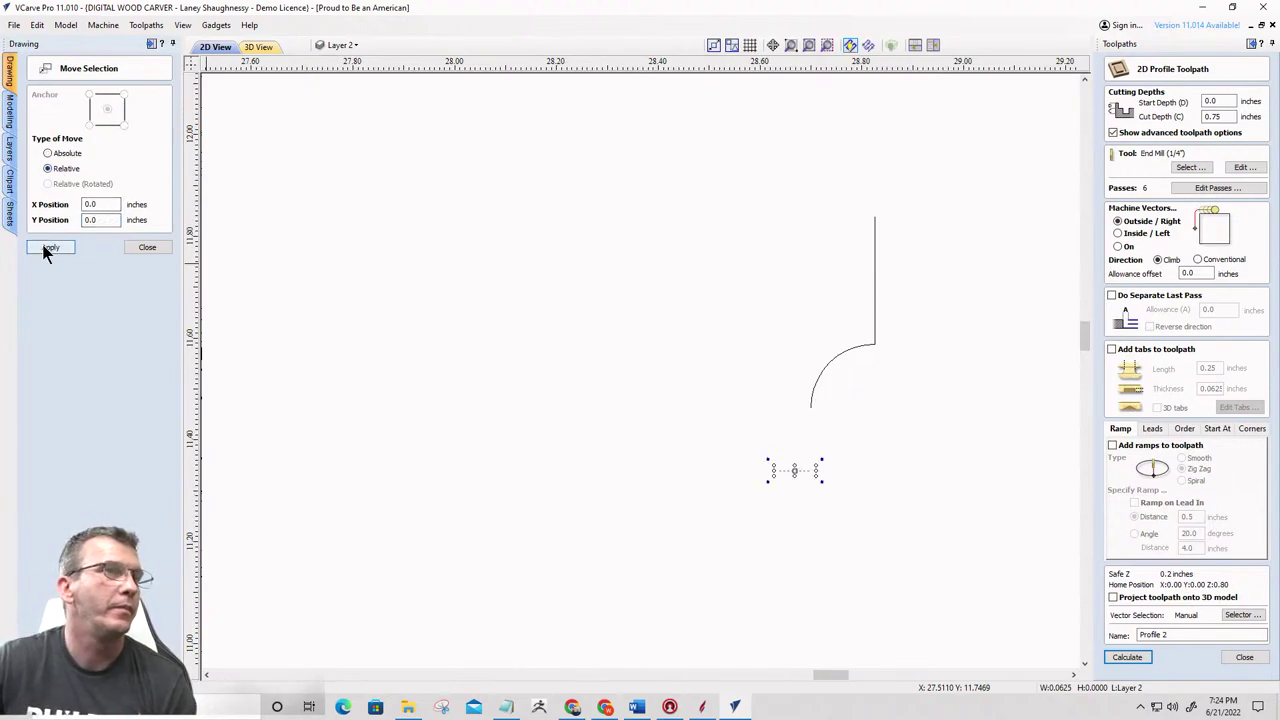
{"action": "left_click", "coordinate": [135, 247]}
Join the lowered bottom segment to the arc's lower end with a straight line
{"action": "mouse_move", "coordinate": [843, 520]}
{"action": "left_mouse_down"}
{"action": "mouse_move", "coordinate": [789, 429]}
{"action": "mouse_move", "coordinate": [790, 230]}
{"action": "mouse_move", "coordinate": [759, 186]}
{"action": "mouse_move", "coordinate": [745, 200]}
{"action": "left_mouse_up"}
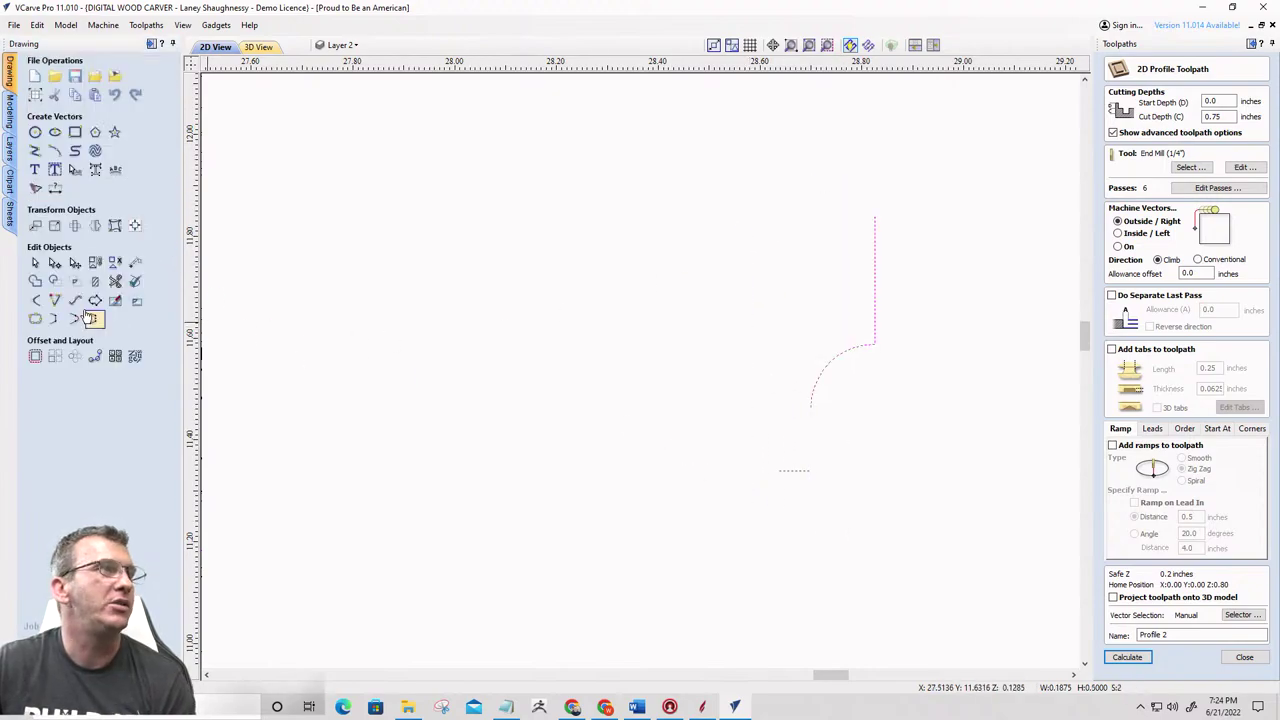
{"action": "left_click", "coordinate": [53, 320]}
{"action": "left_click", "coordinate": [700, 430]}
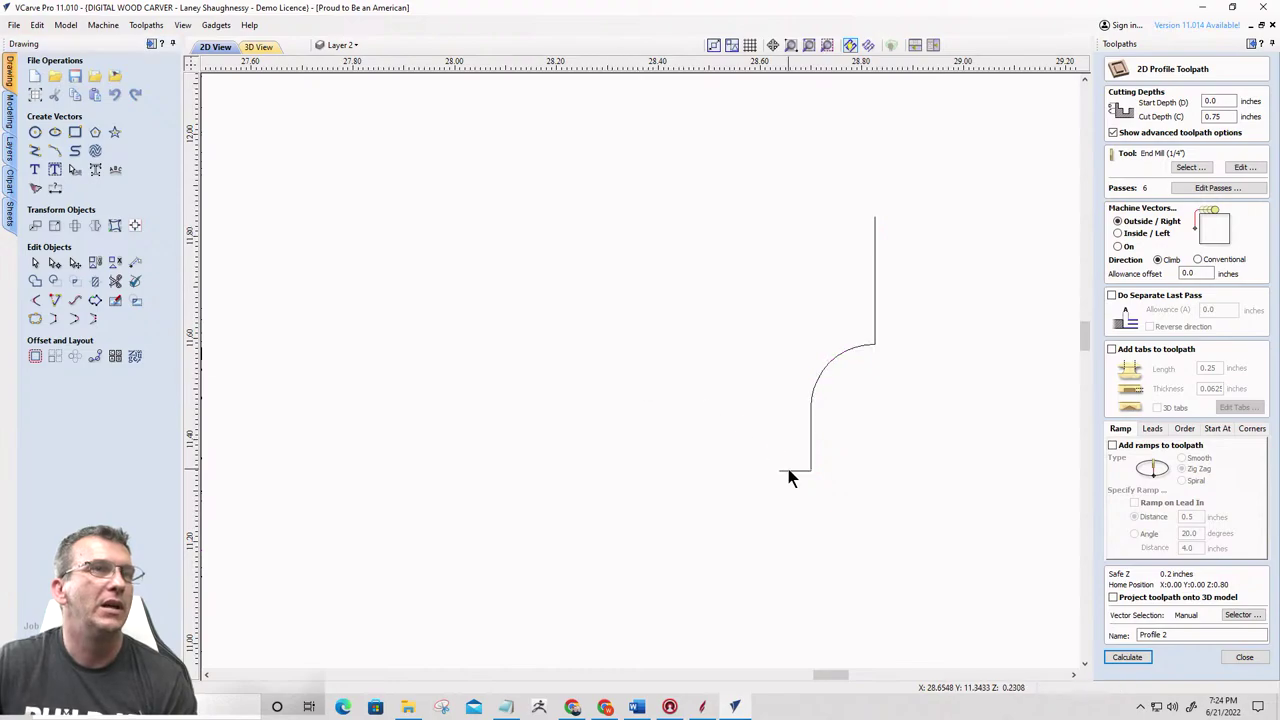
{"action": "scroll", "coordinate": [790, 470], "scroll_direction": "up", "scroll_amount": 4}
{"action": "scroll", "coordinate": [940, 380], "scroll_direction": "down", "scroll_amount": 3}
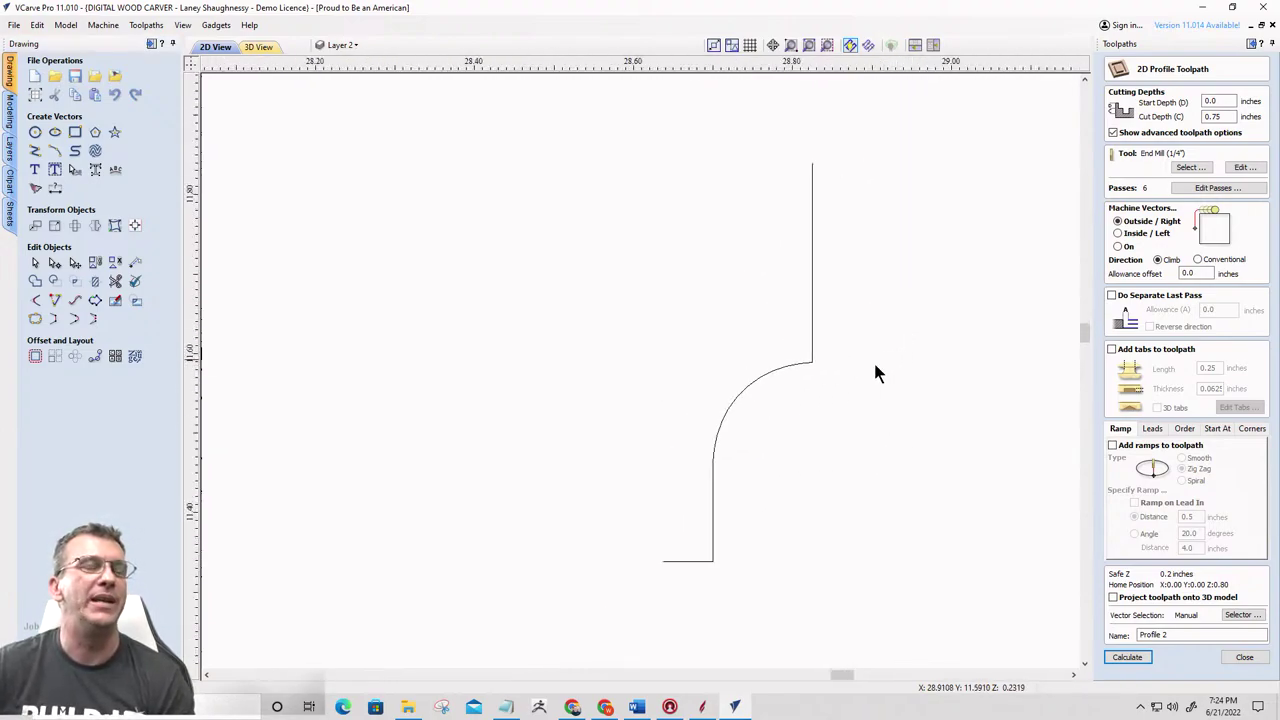
Create a mirrored copy of the half profile on its left side, with flipping about the job center turned off
{"action": "scroll", "coordinate": [880, 380], "scroll_direction": "down", "scroll_amount": 2}
{"action": "left_click", "coordinate": [784, 456]}
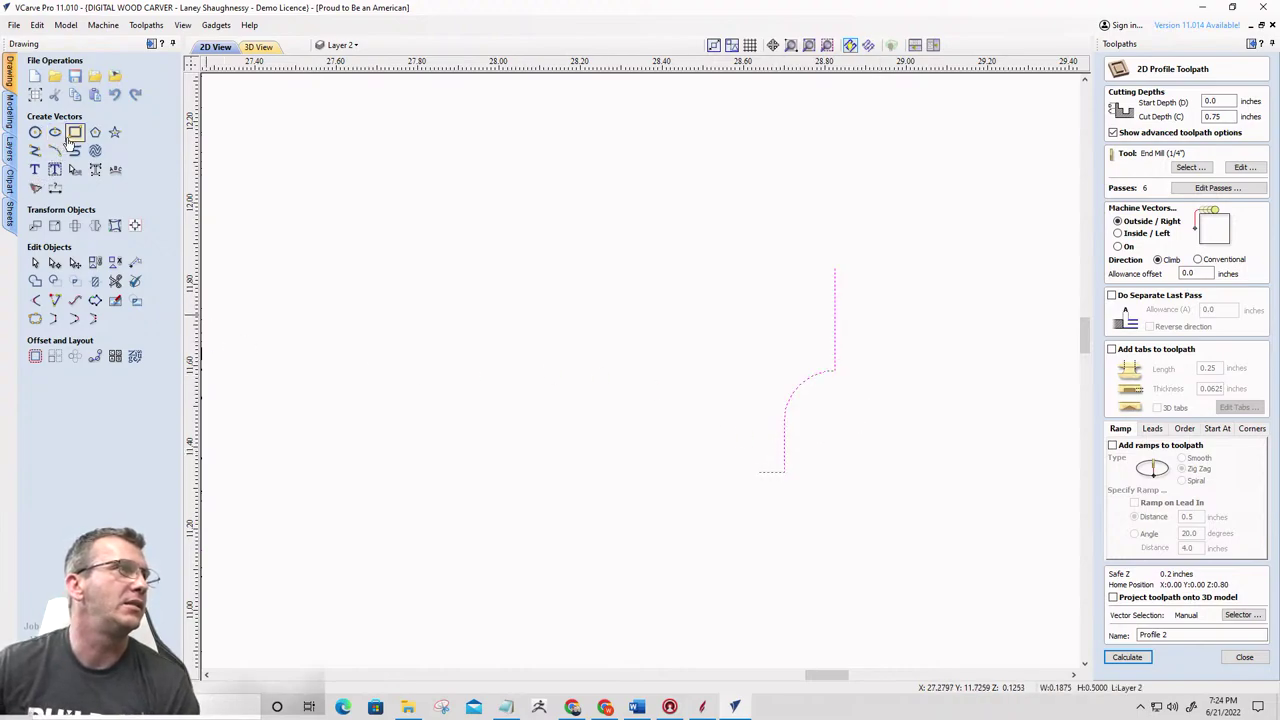
{"action": "left_click", "coordinate": [93, 226]}
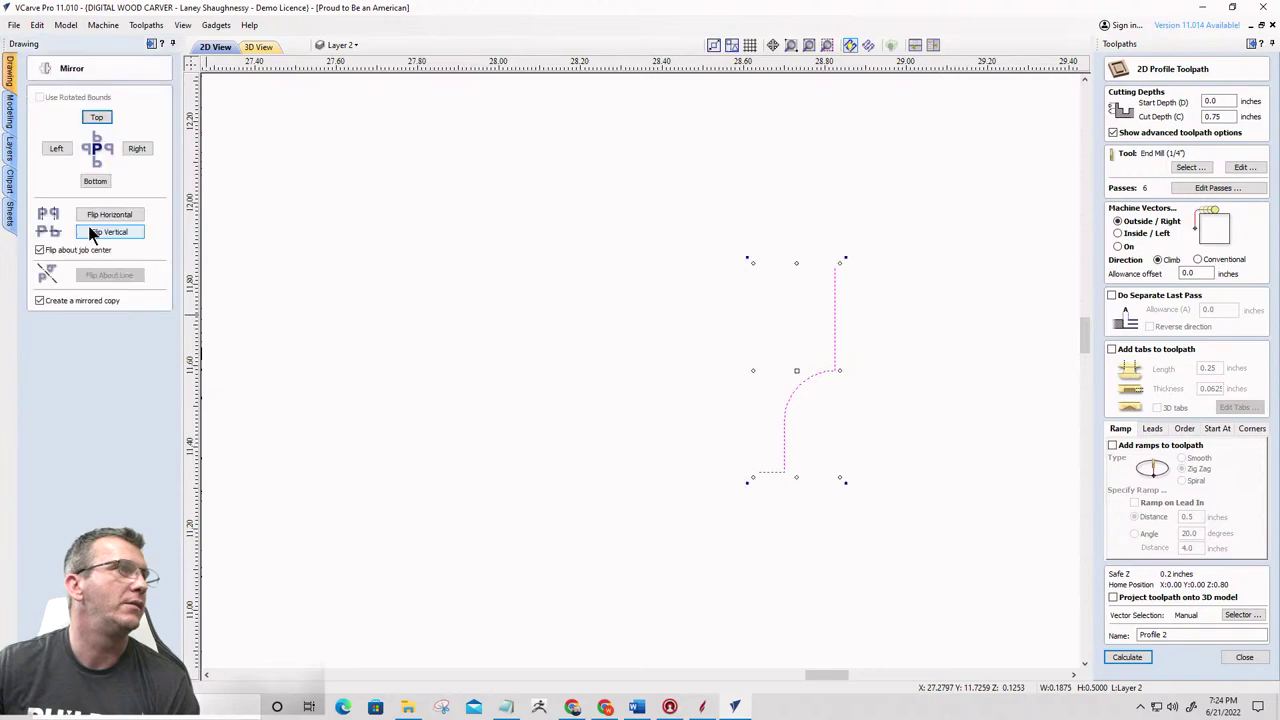
{"action": "left_click", "coordinate": [40, 250]}
{"action": "left_click", "coordinate": [54, 149]}
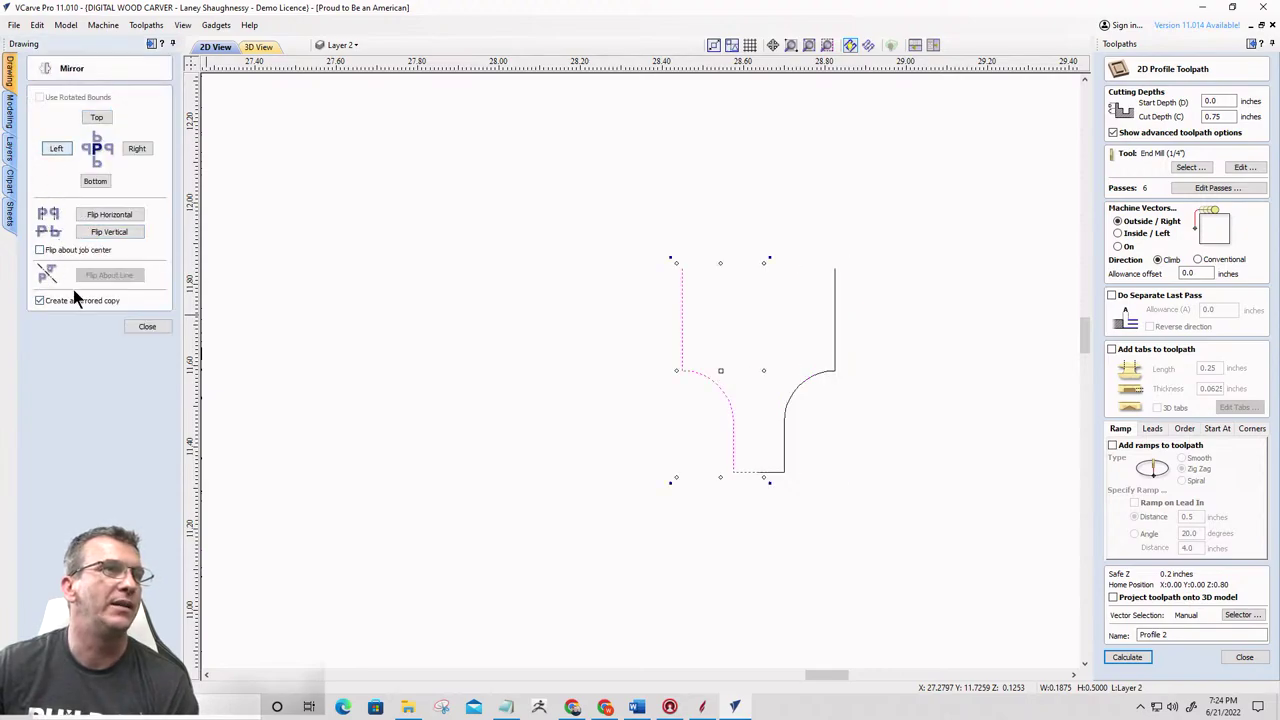
{"action": "left_click", "coordinate": [147, 326]}
{"action": "scroll", "coordinate": [640, 470], "scroll_direction": "up", "scroll_amount": 2}
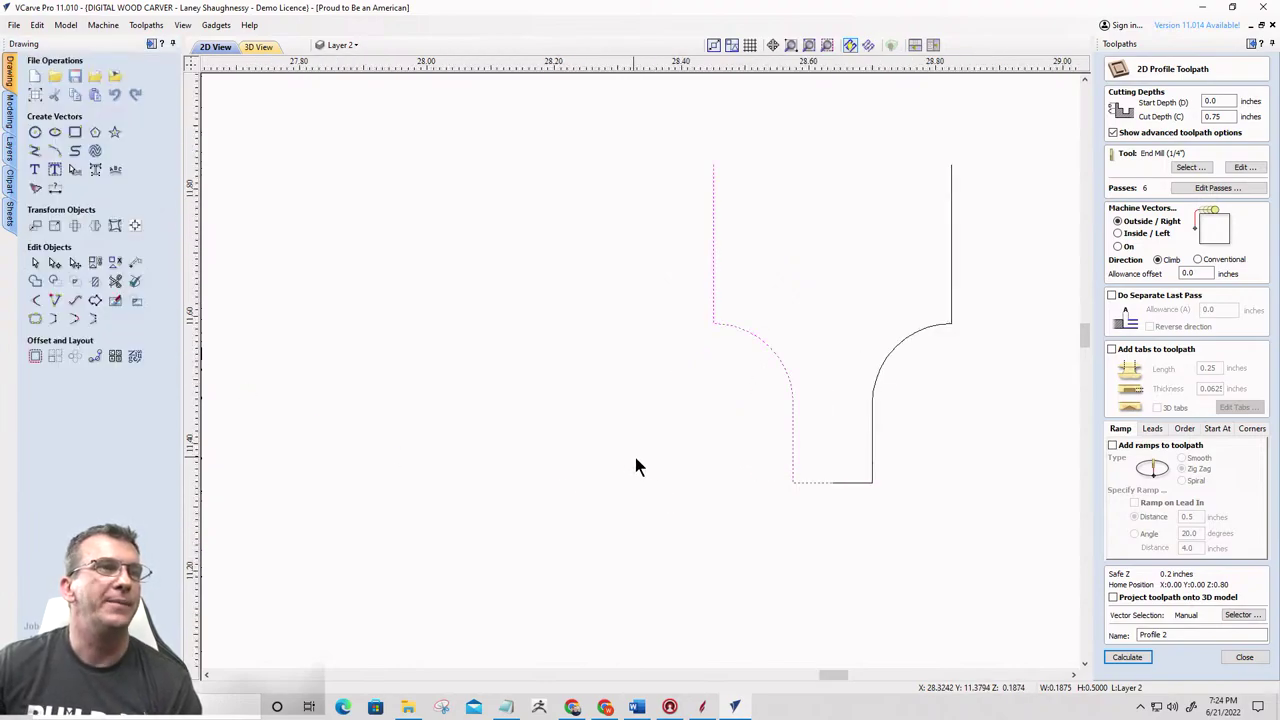
{"action": "left_click", "coordinate": [655, 495]}
Draw a square-cornered rectangle about 0.73 by 0.345 inches overlapping the profile's lower right, centered near X 29.01, Y 11.40
{"action": "scroll", "coordinate": [480, 450], "scroll_direction": "down", "scroll_amount": 2}
{"action": "scroll", "coordinate": [600, 510], "scroll_direction": "up", "scroll_amount": 2}
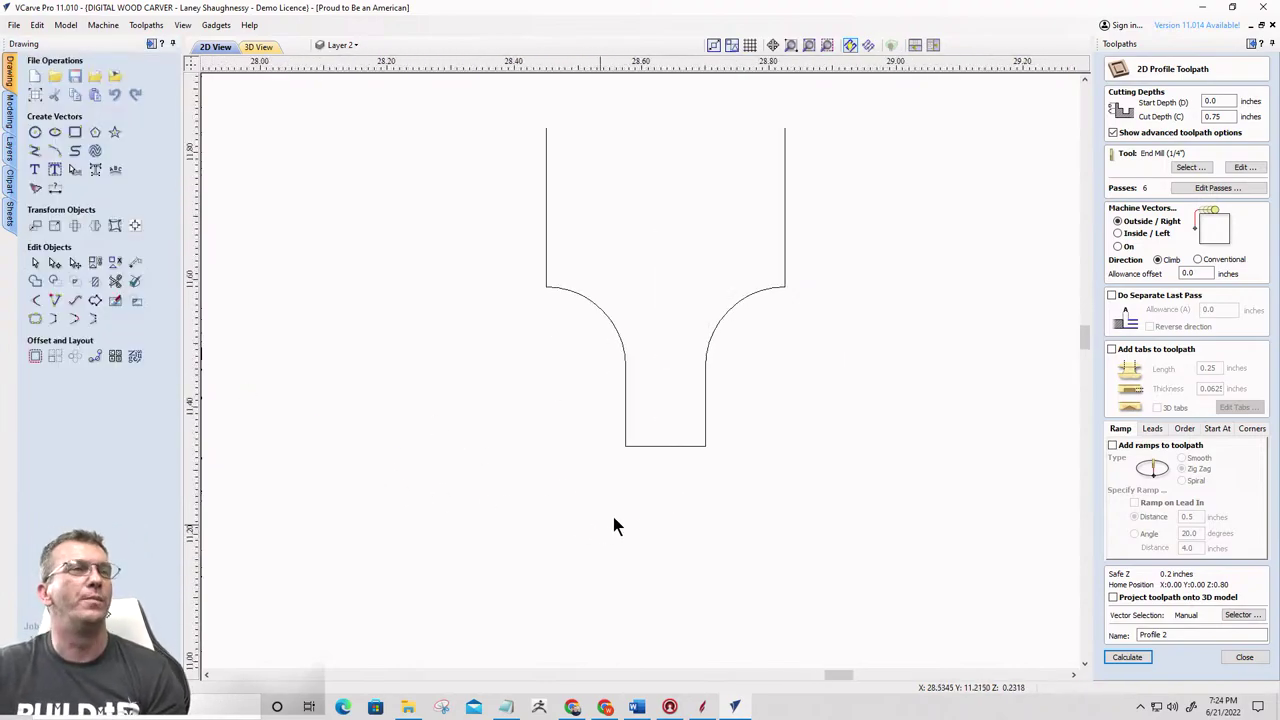
{"action": "left_click", "coordinate": [75, 131]}
{"action": "mouse_move", "coordinate": [674, 297]}
{"action": "left_mouse_down"}
{"action": "mouse_move", "coordinate": [906, 331]}
{"action": "mouse_move", "coordinate": [1010, 445]}
{"action": "mouse_move", "coordinate": [1098, 471]}
{"action": "mouse_move", "coordinate": [1137, 516]}
{"action": "left_mouse_up"}
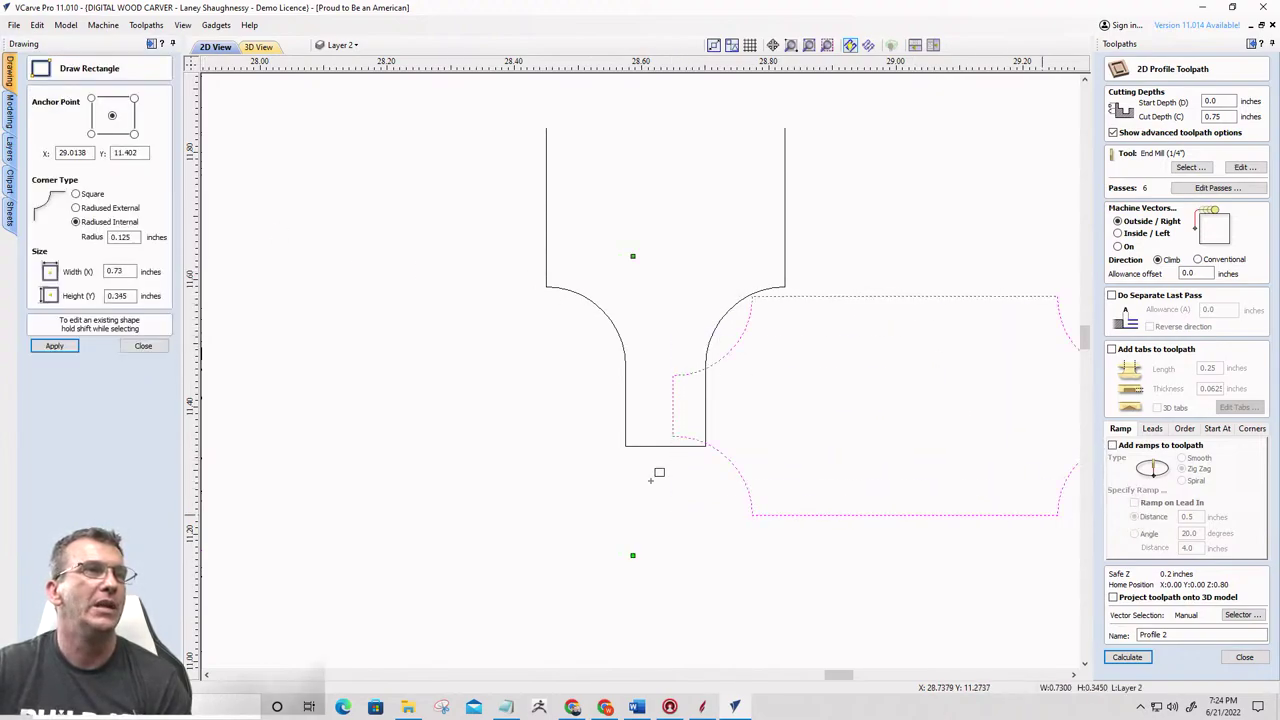
{"action": "left_click", "coordinate": [78, 194]}
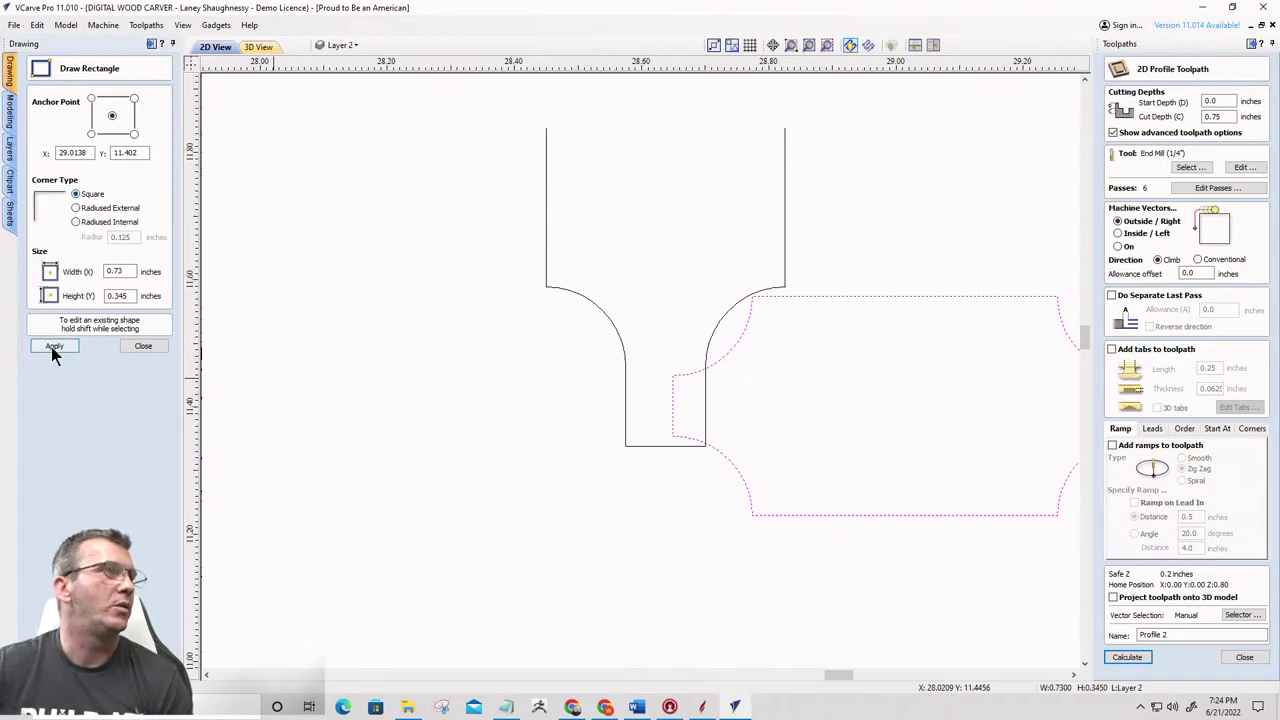
{"action": "left_click", "coordinate": [54, 346]}
{"action": "left_click", "coordinate": [143, 347]}
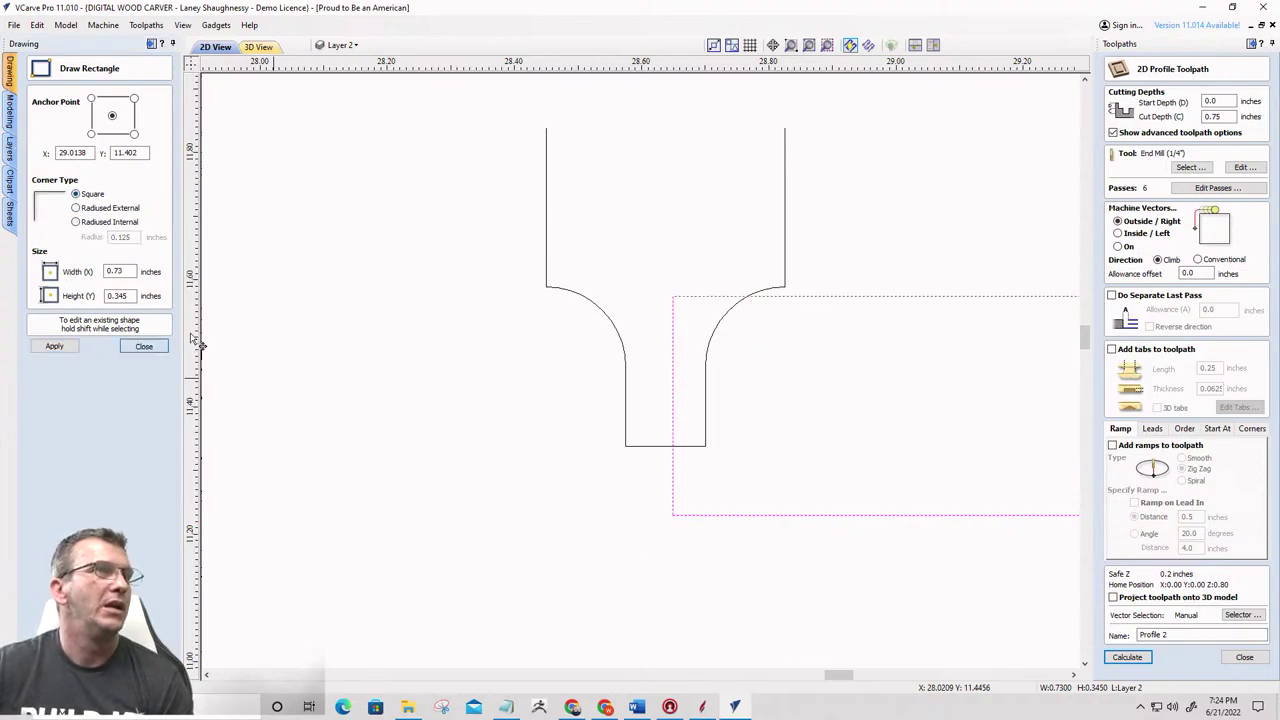
Select both halves of the bit profile and move them together to the right side of the new rectangle
{"action": "left_click", "coordinate": [785, 256]}
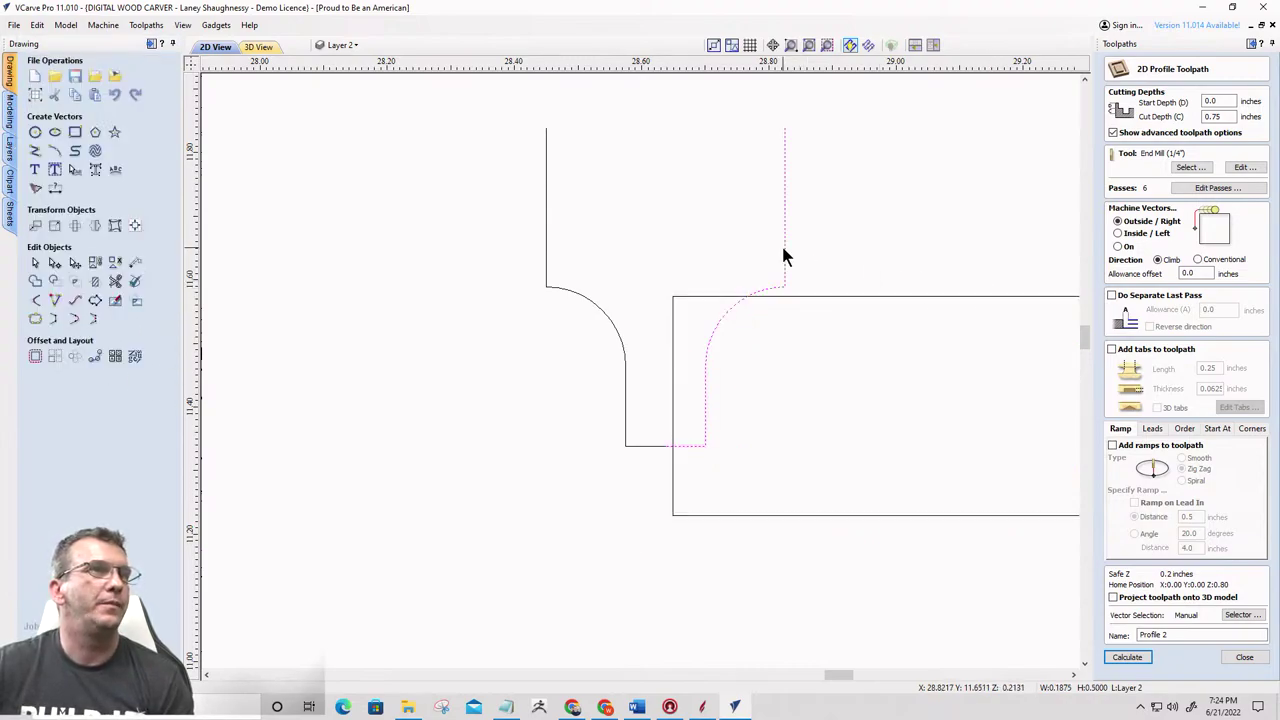
{"action": "left_click", "coordinate": [547, 241], "text": "shift"}
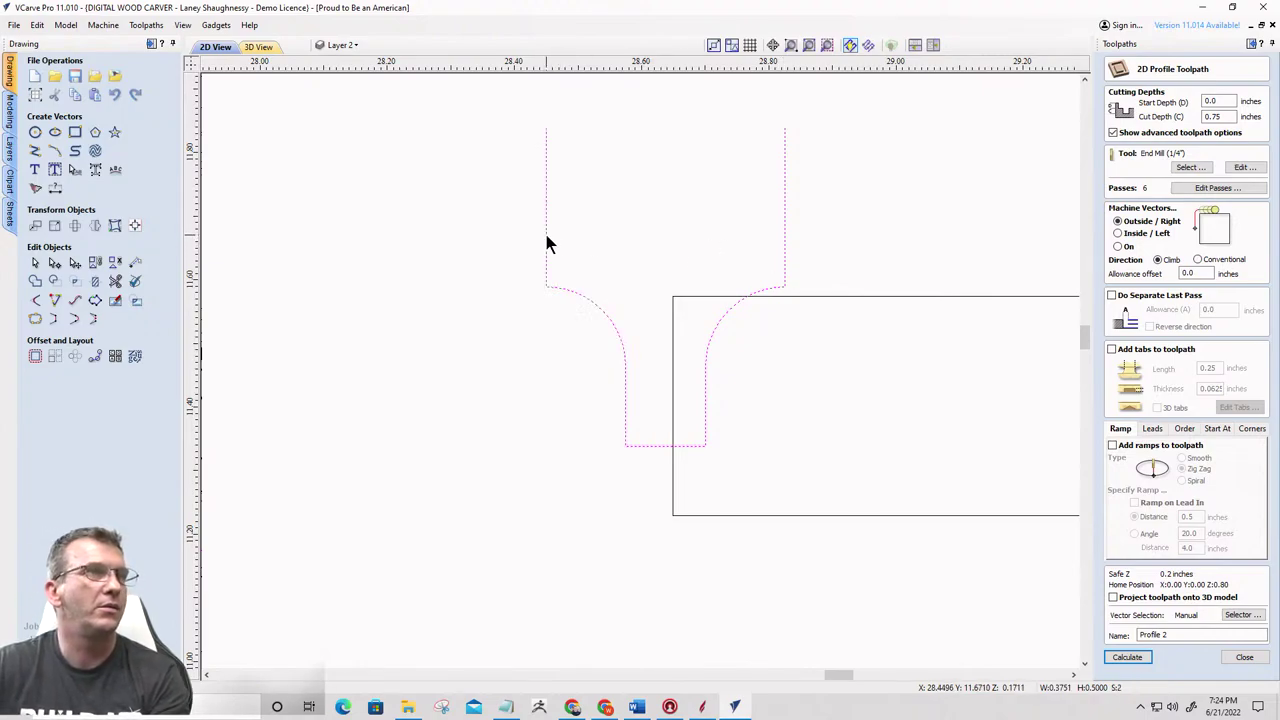
{"action": "scroll", "coordinate": [440, 250], "scroll_direction": "down", "scroll_amount": 3}
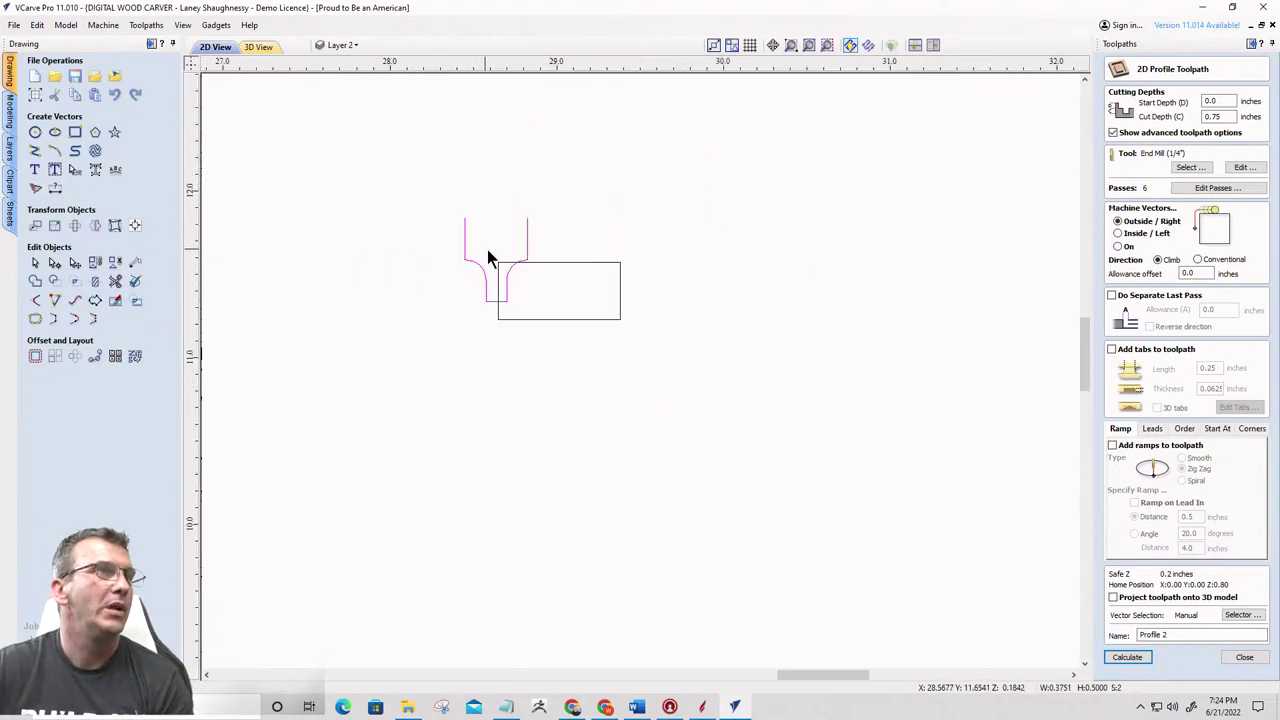
{"action": "scroll", "coordinate": [488, 254], "scroll_direction": "up", "scroll_amount": 3}
{"action": "left_click", "coordinate": [287, 250]}
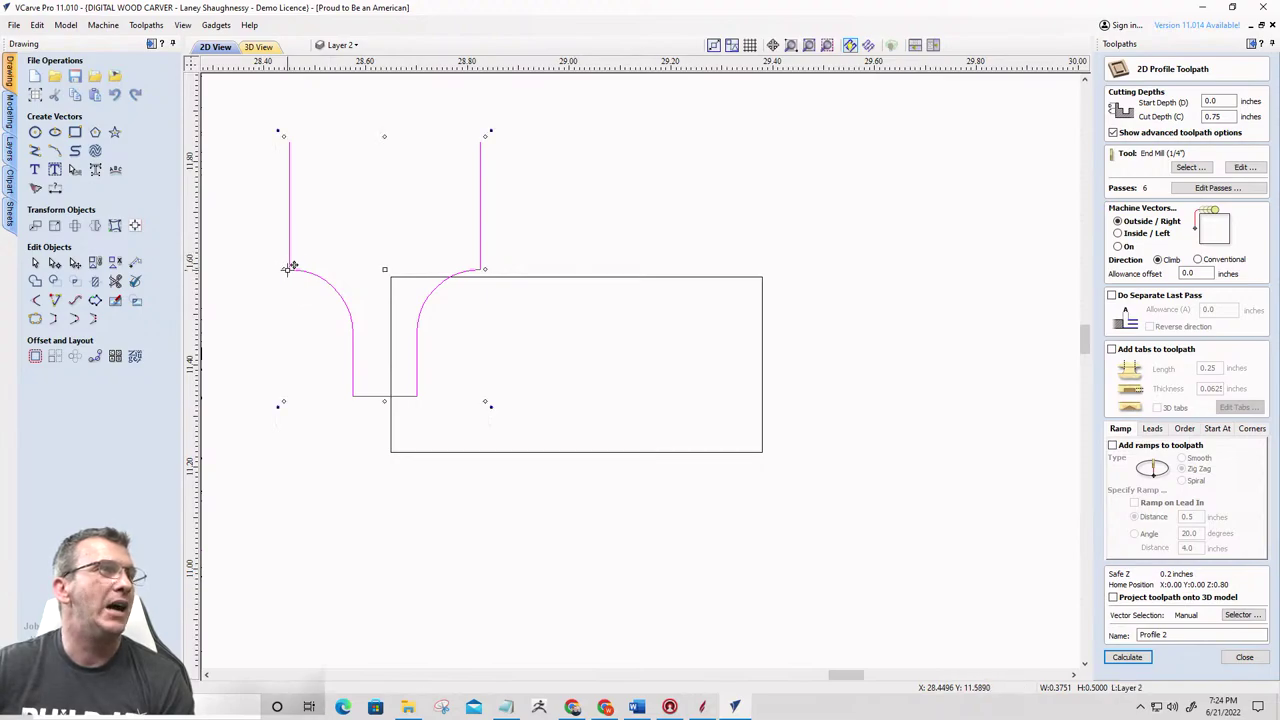
{"action": "left_click_drag", "start_coordinate": [288, 270], "coordinate": [784, 295]}
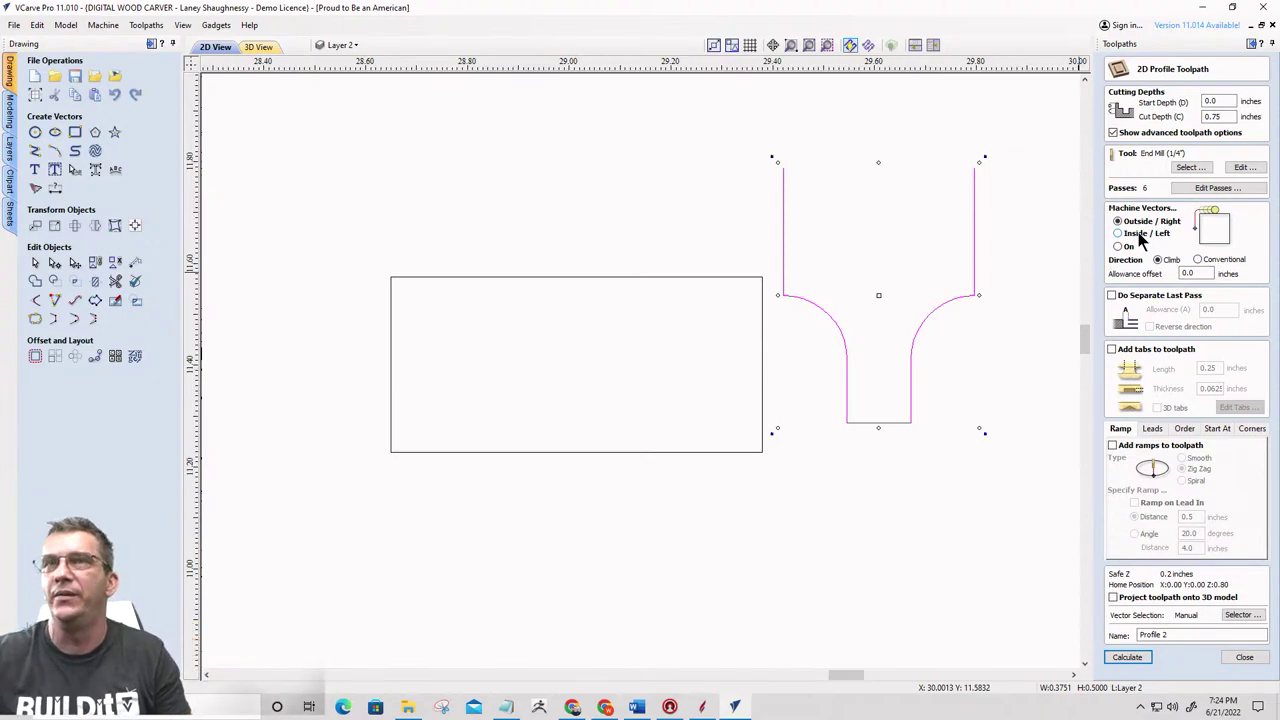
Place the profile's wide section against the rectangle's right edge, and finally reposition it with the narrow section's left side on that edge
{"action": "scroll", "coordinate": [770, 290], "scroll_direction": "up", "scroll_amount": 3}
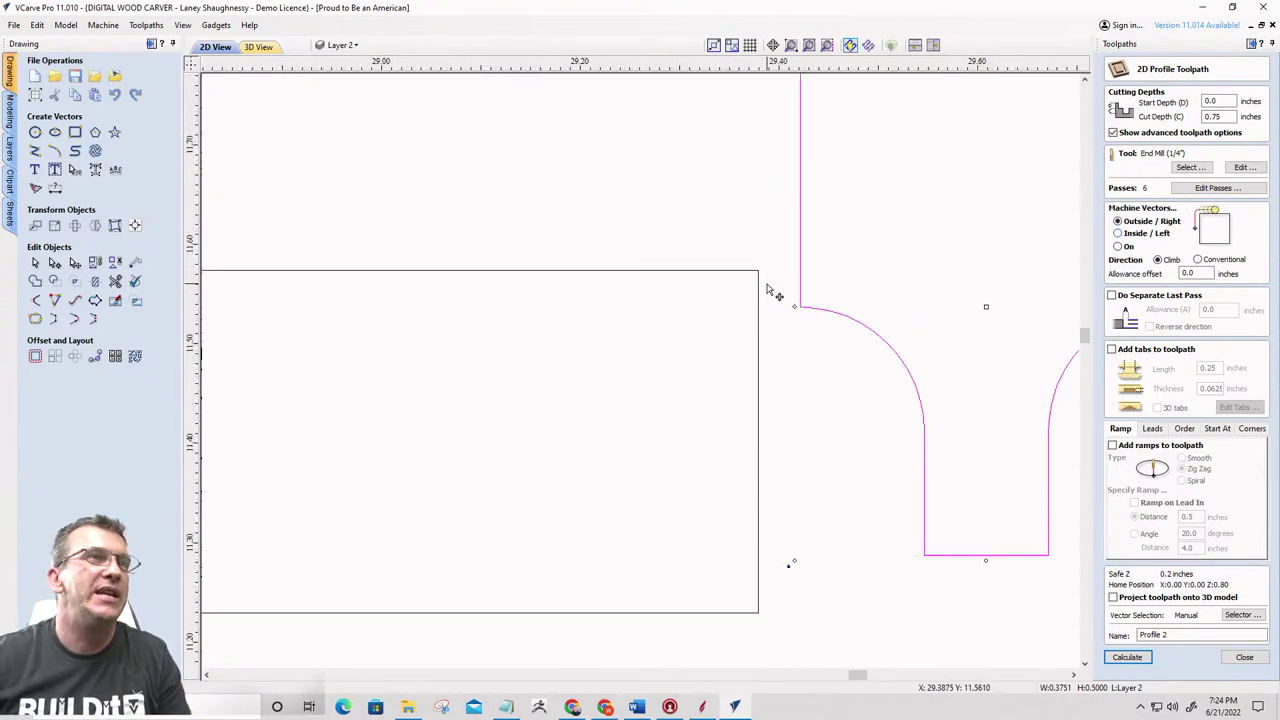
{"action": "left_click_drag", "start_coordinate": [800, 274], "coordinate": [764, 286]}
{"action": "scroll", "coordinate": [752, 448], "scroll_direction": "down", "scroll_amount": 2}
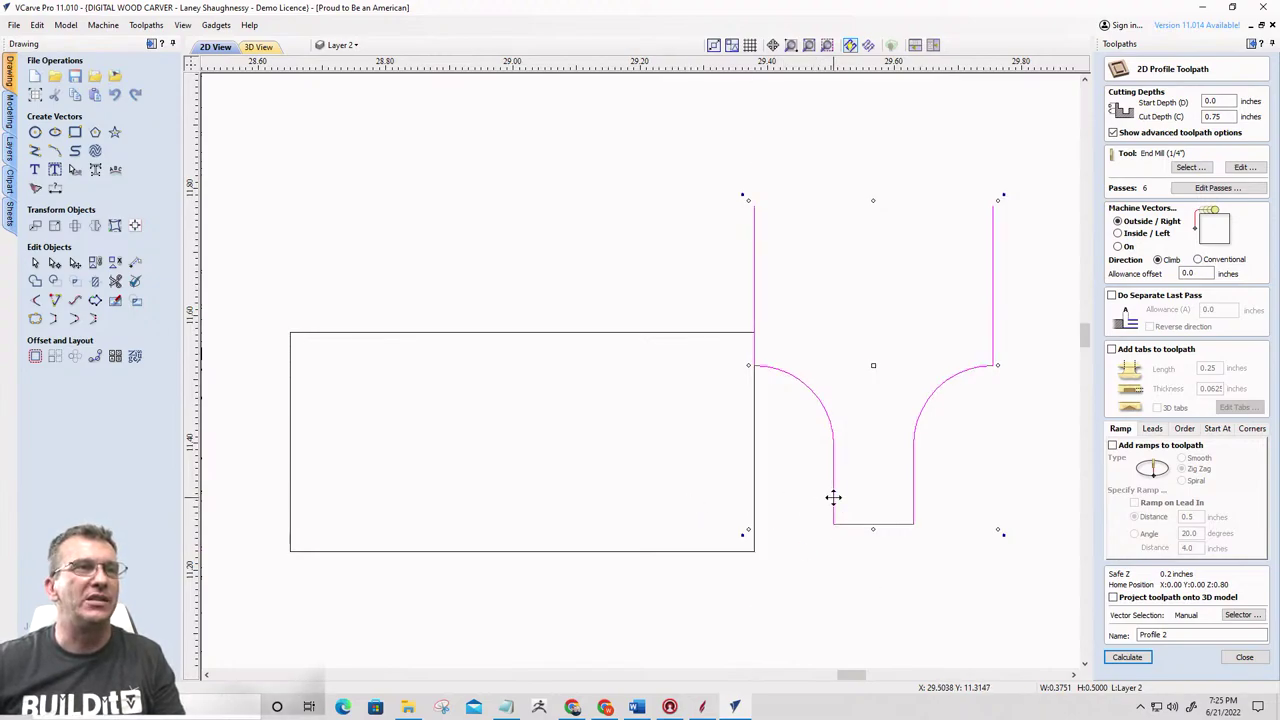
{"action": "left_click_drag", "start_coordinate": [833, 497], "coordinate": [751, 443]}
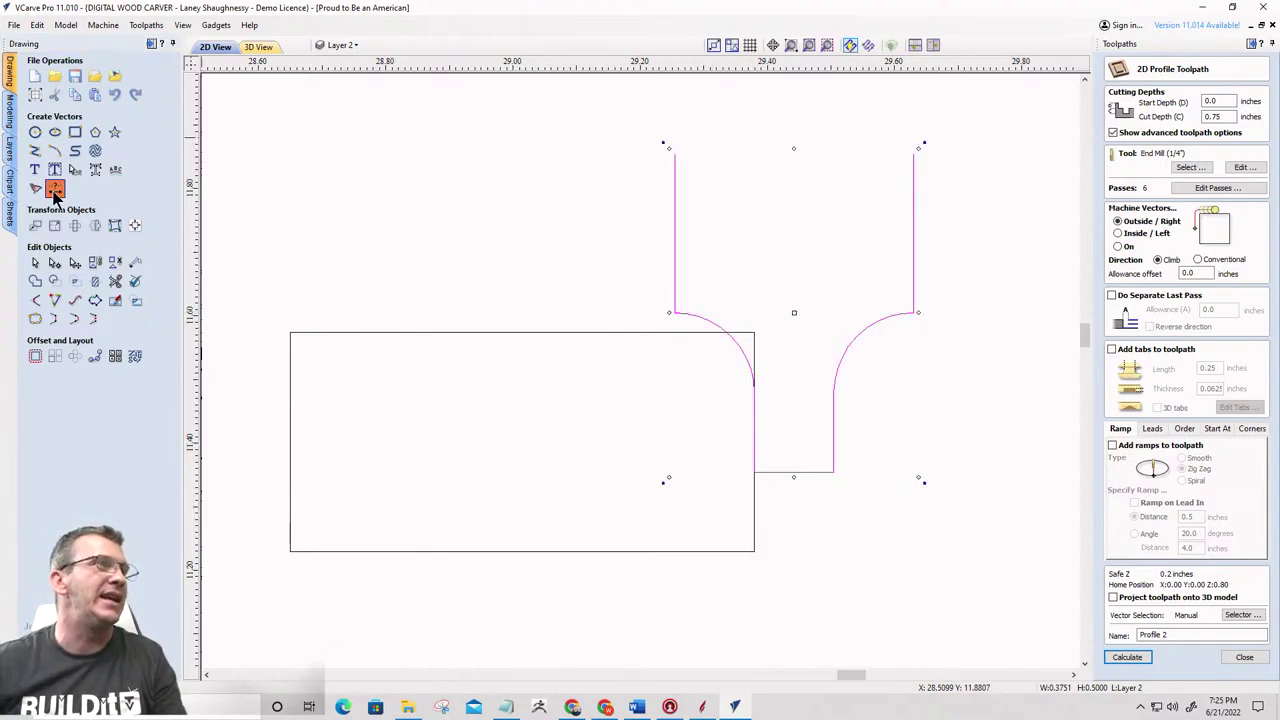
Measure the horizontal distance from the bit profile's shoulder corner to the rectangle's edge with a dimension, and delete that dimension
{"action": "left_click", "coordinate": [55, 192]}
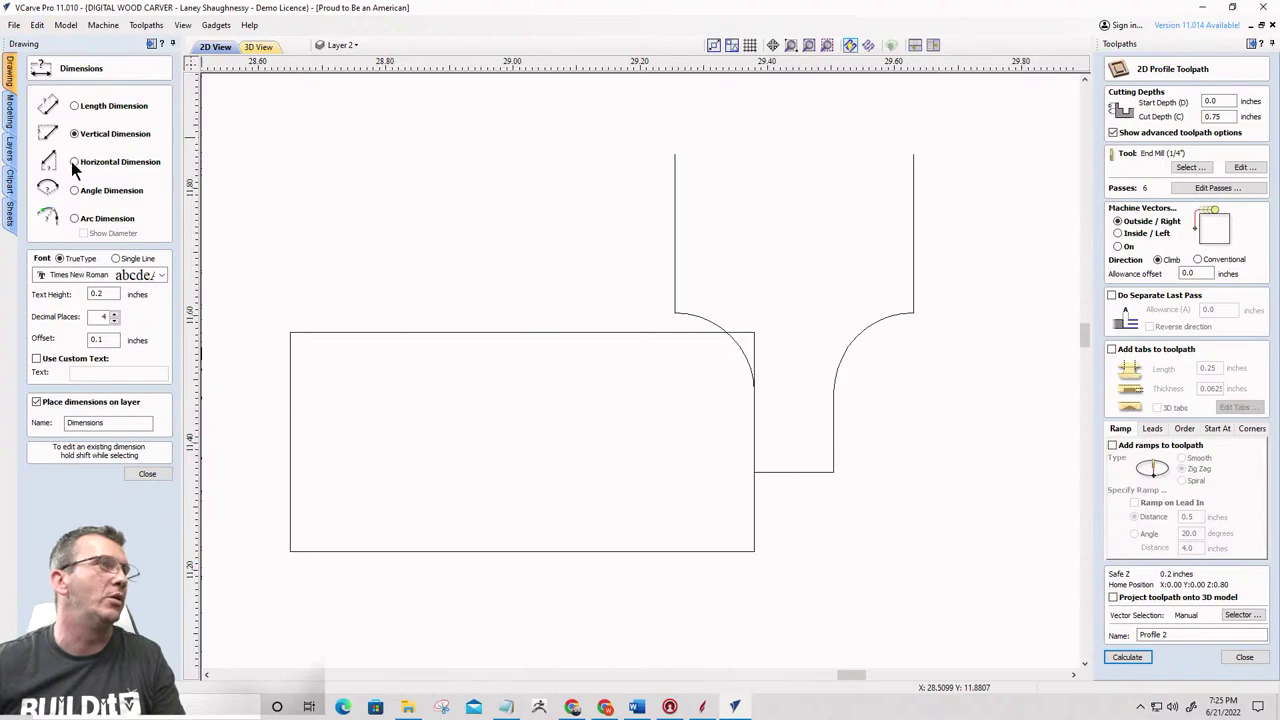
{"action": "left_click", "coordinate": [74, 162]}
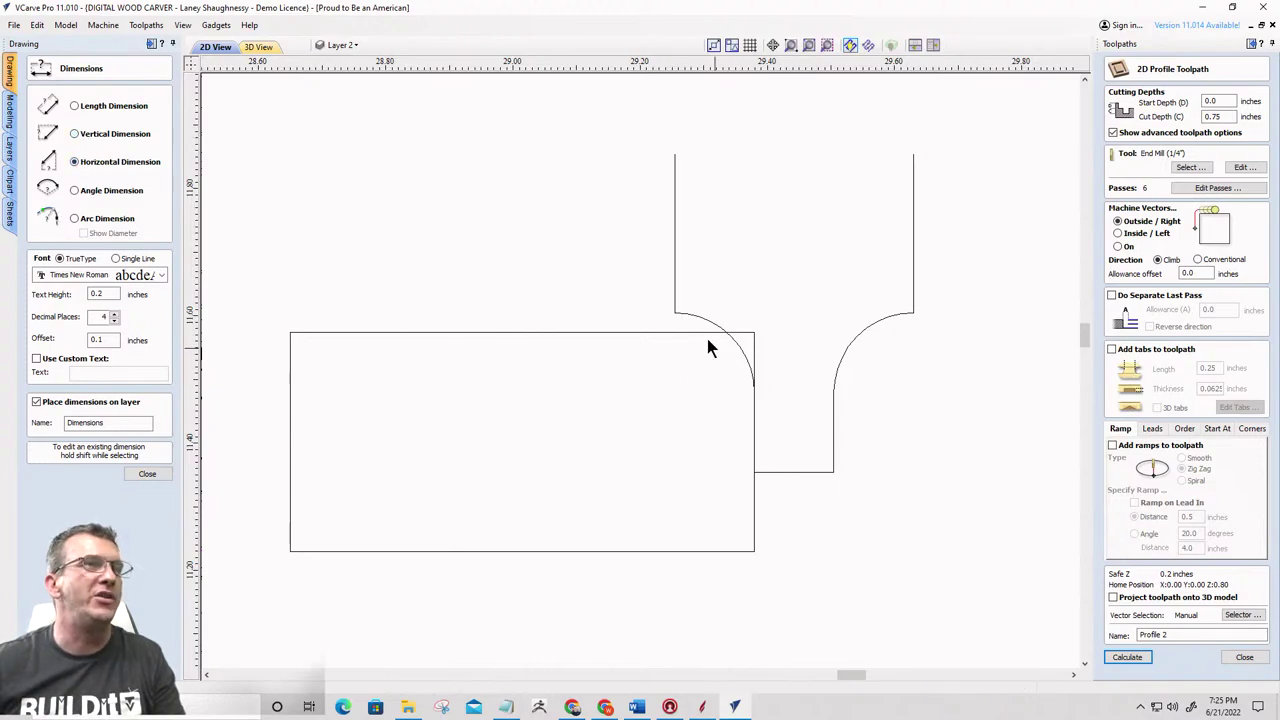
{"action": "left_click", "coordinate": [674, 313]}
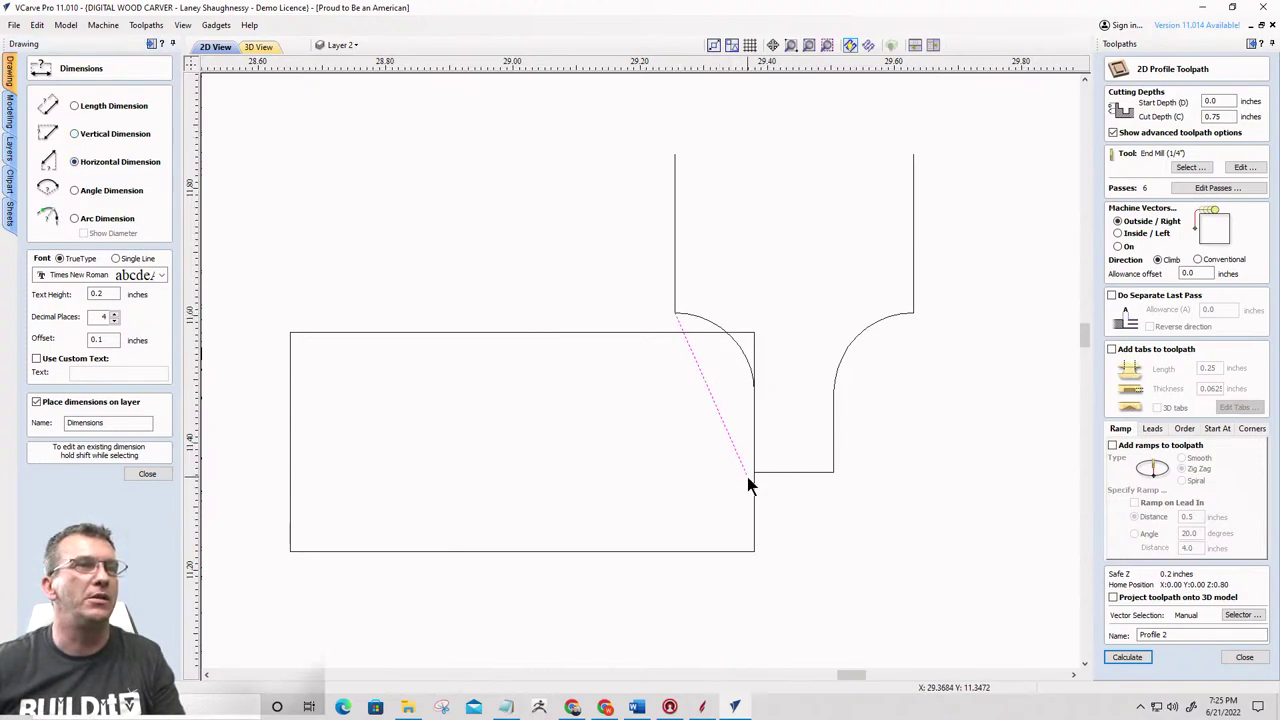
{"action": "key", "text": "Escape"}
{"action": "scroll", "coordinate": [651, 457], "scroll_direction": "down", "scroll_amount": 2}
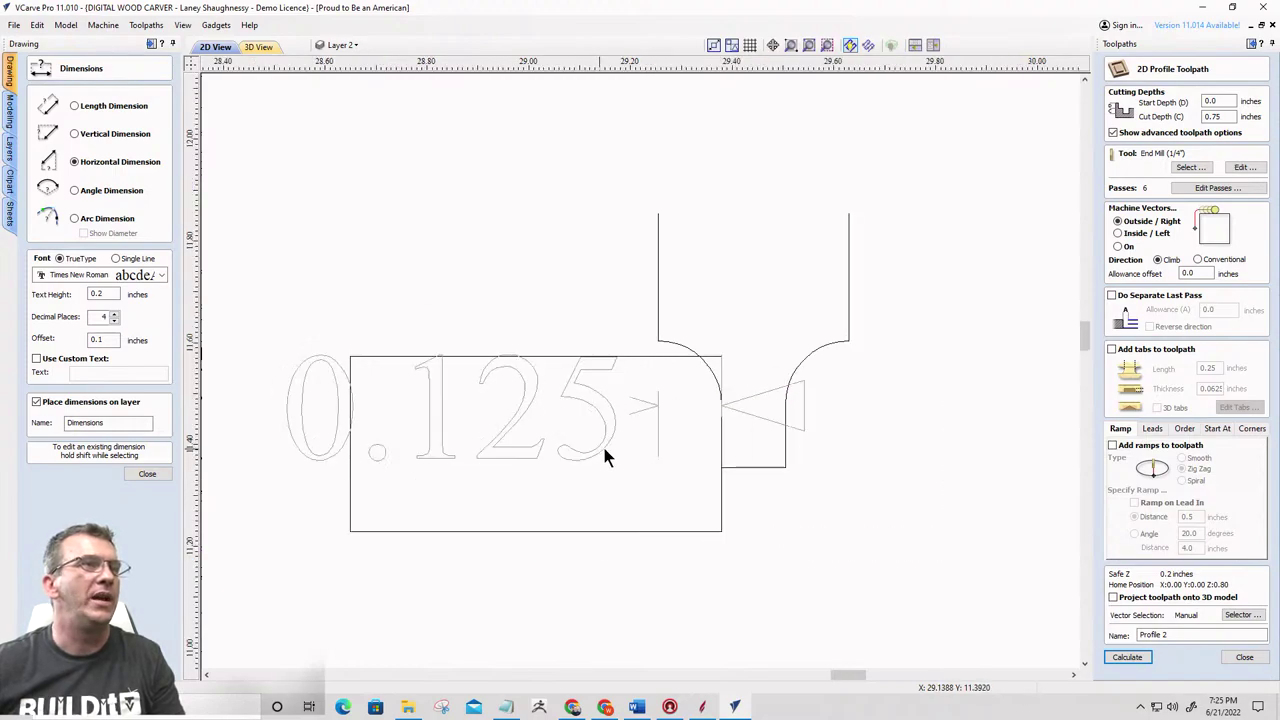
{"action": "scroll", "coordinate": [657, 475], "scroll_direction": "up", "scroll_amount": 1}
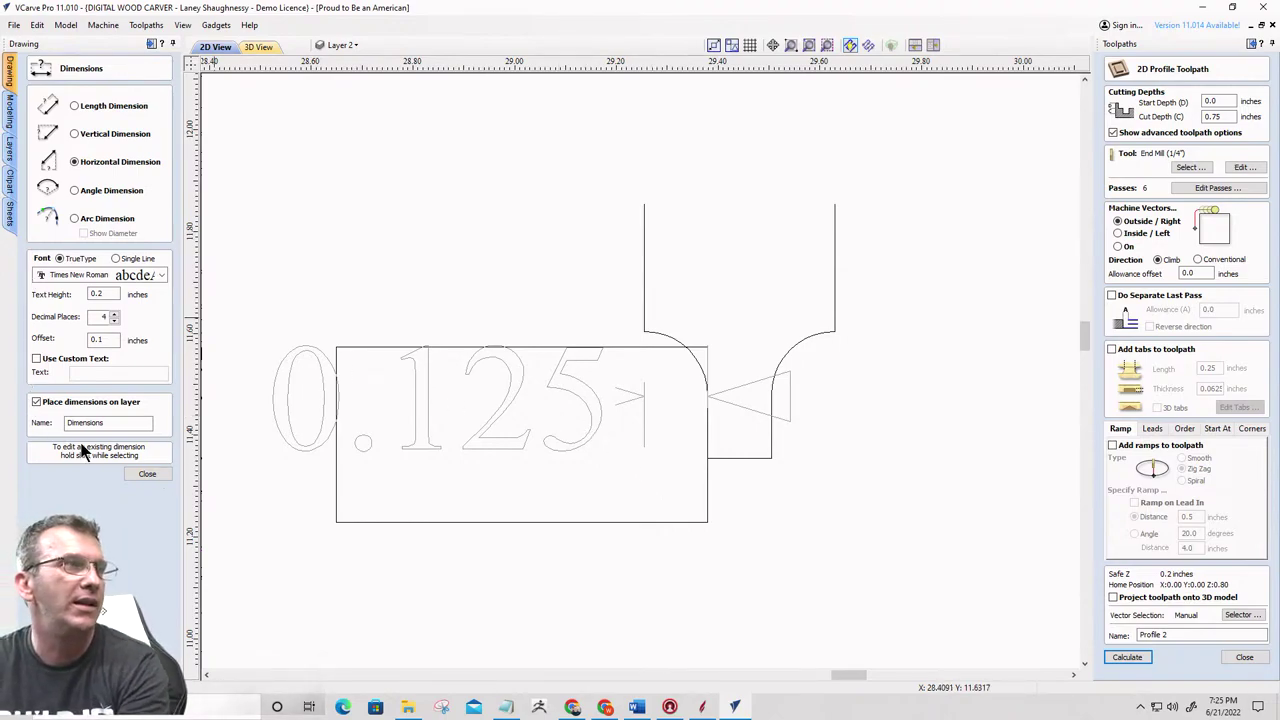
{"action": "left_click", "coordinate": [147, 474]}
{"action": "left_click", "coordinate": [600, 410]}
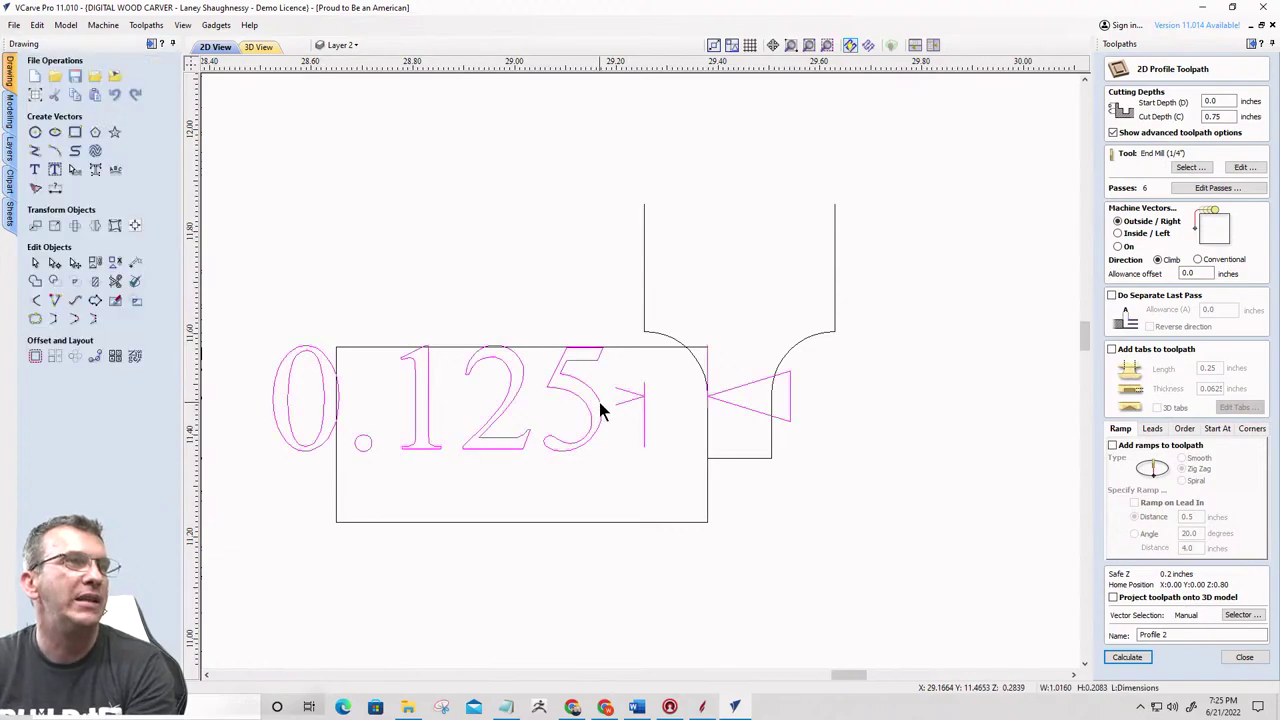
{"action": "key", "text": "Delete"}
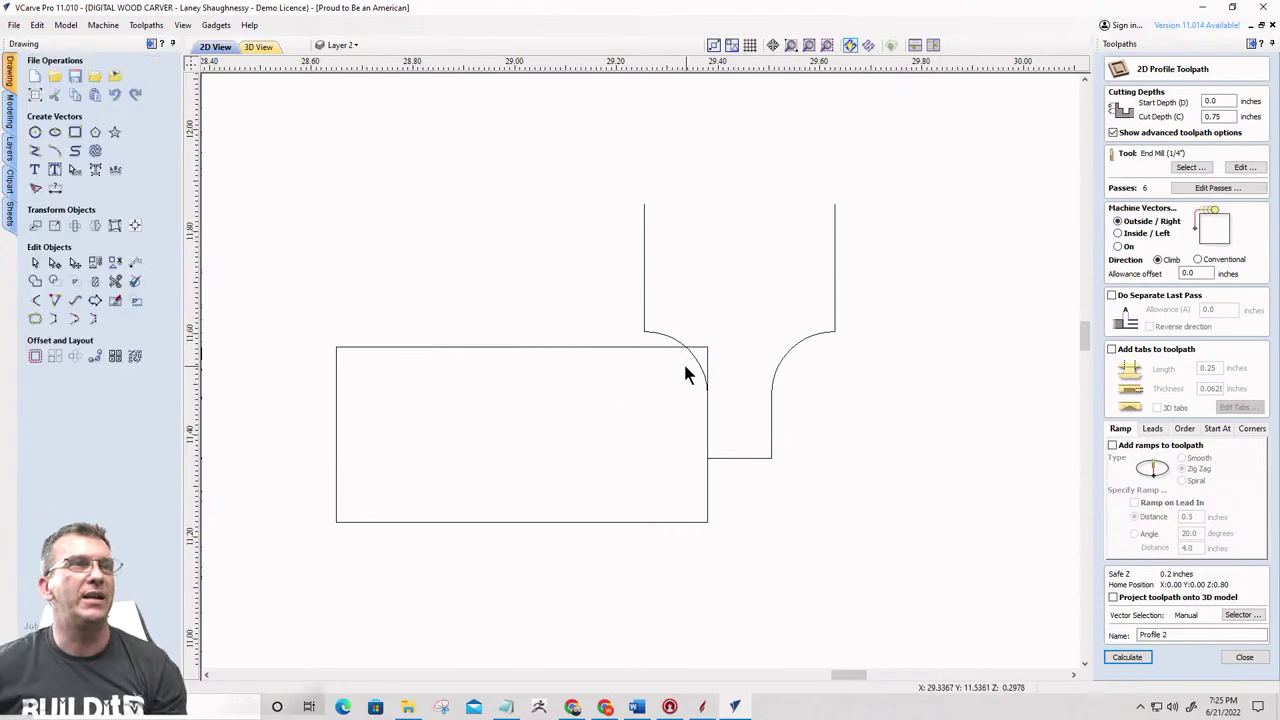
Move the bit profile straight up until its tip sits just above the rectangle's top edge
{"action": "left_click", "coordinate": [723, 457]}
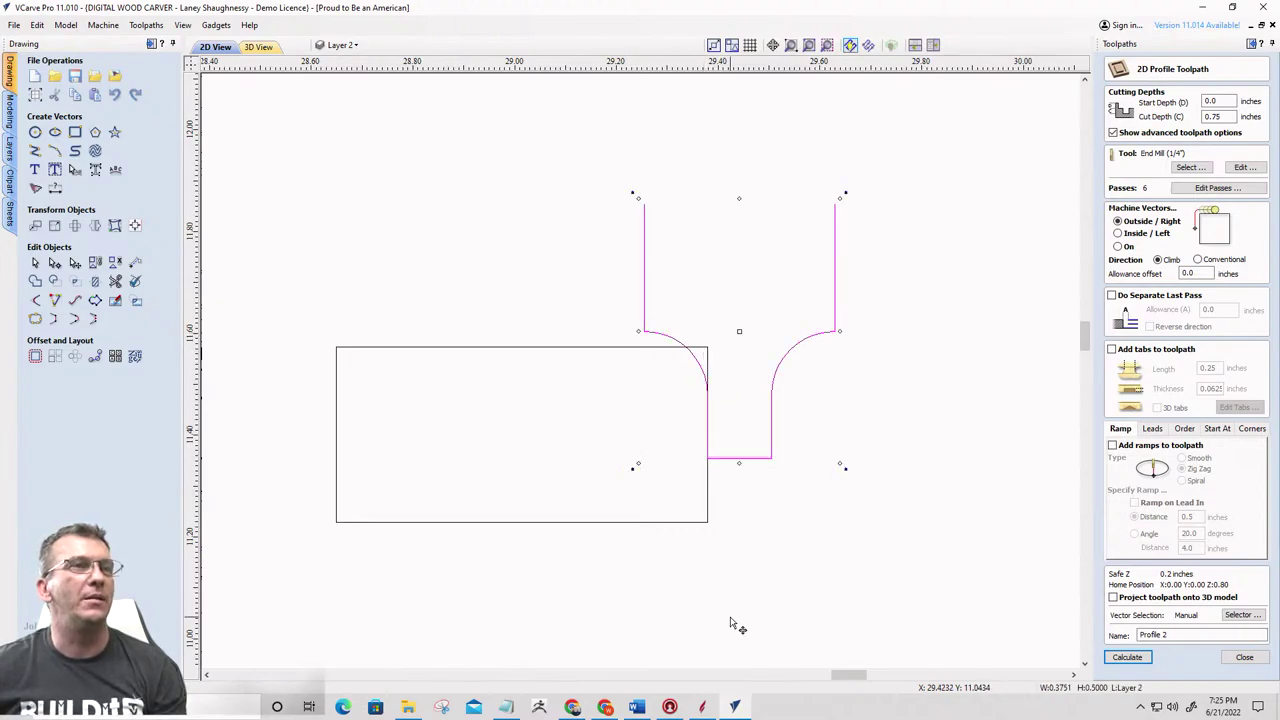
{"action": "left_click", "coordinate": [704, 405]}
{"action": "left_click_drag", "start_coordinate": [704, 405], "coordinate": [704, 290]}
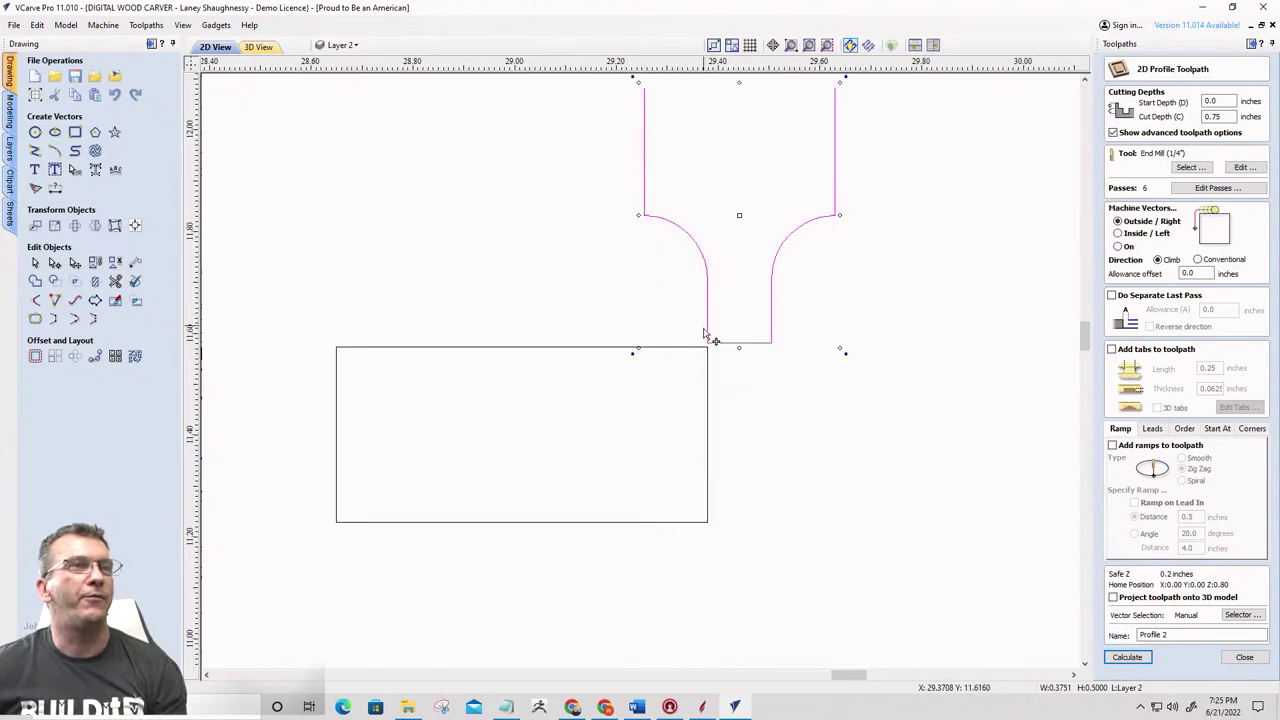
Measure the vertical distance from the bit profile's tip corner to its shoulder without keeping the dimension
{"action": "left_click", "coordinate": [55, 189]}
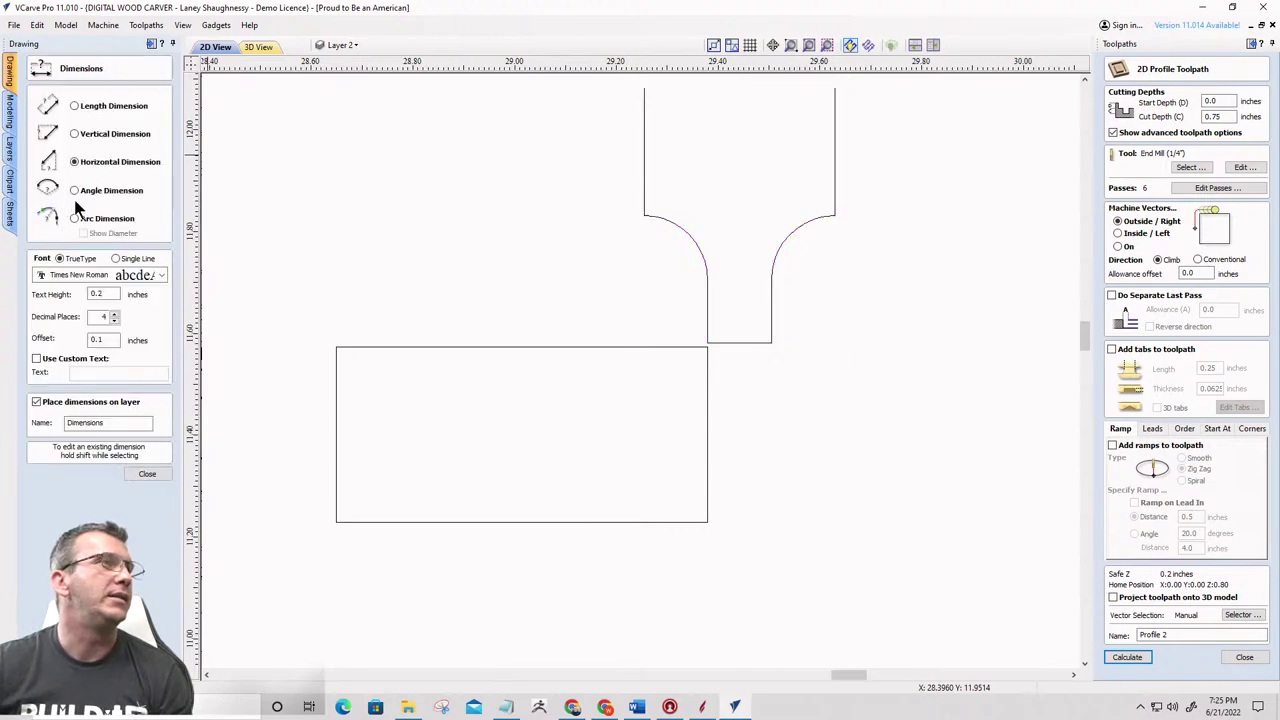
{"action": "left_click", "coordinate": [74, 134]}
{"action": "left_click", "coordinate": [707, 343]}
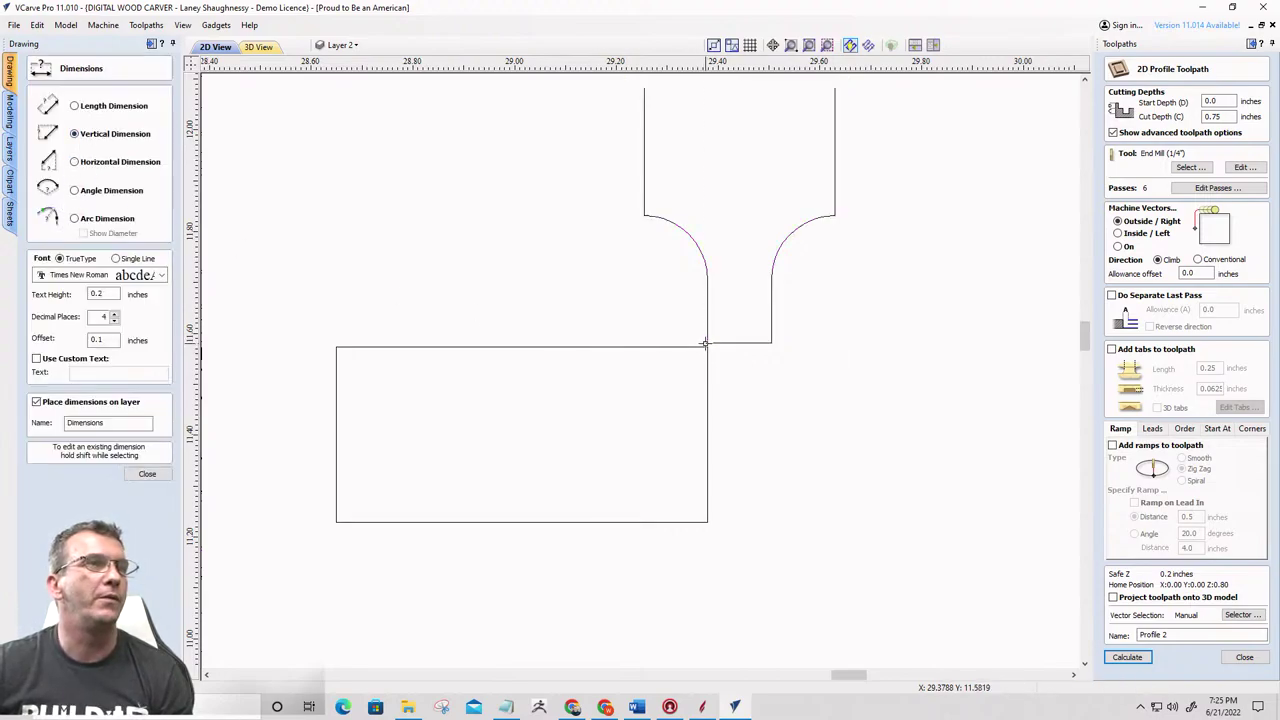
{"action": "left_click", "coordinate": [642, 216]}
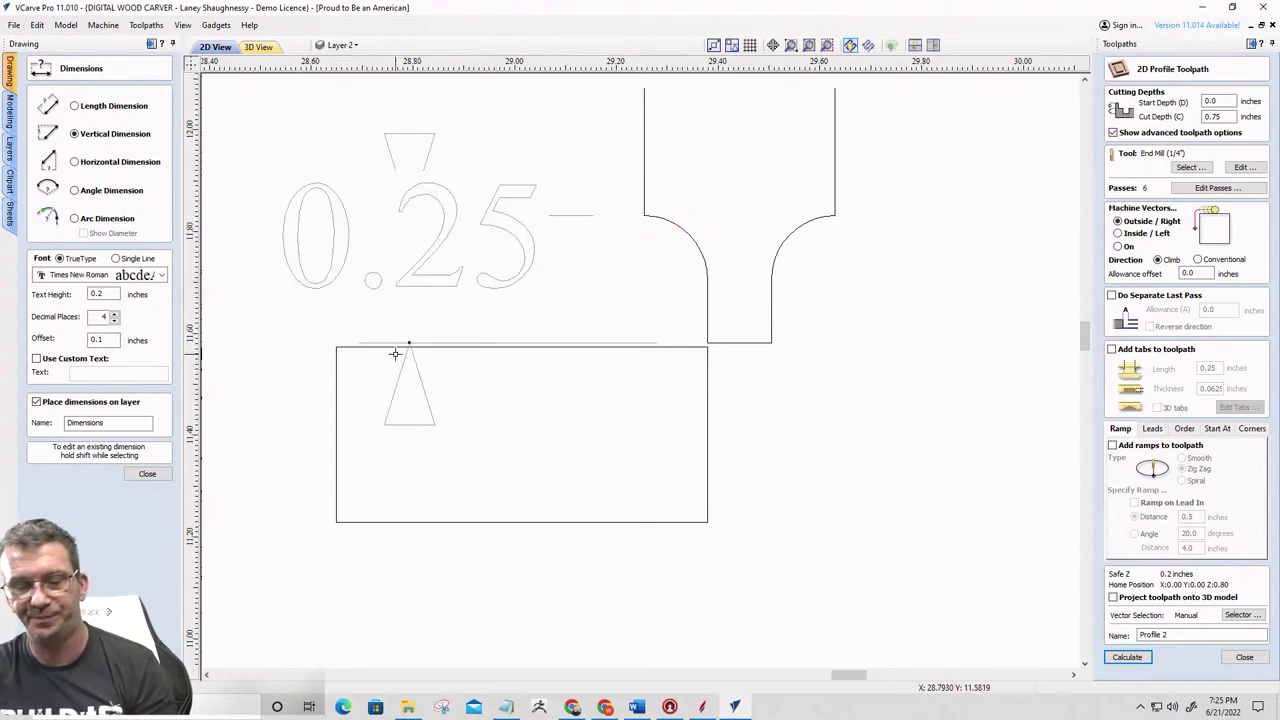
{"action": "key", "text": "Escape"}
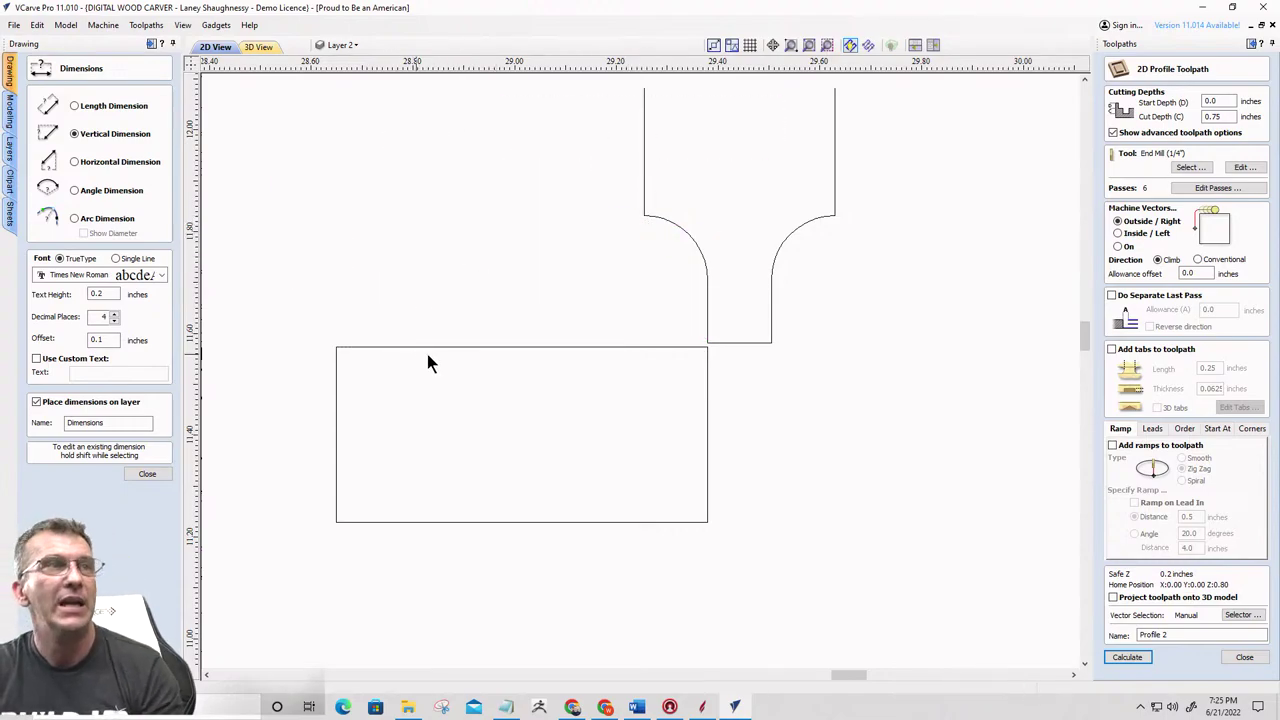
{"action": "left_click", "coordinate": [644, 214]}
{"action": "left_click", "coordinate": [147, 473]}
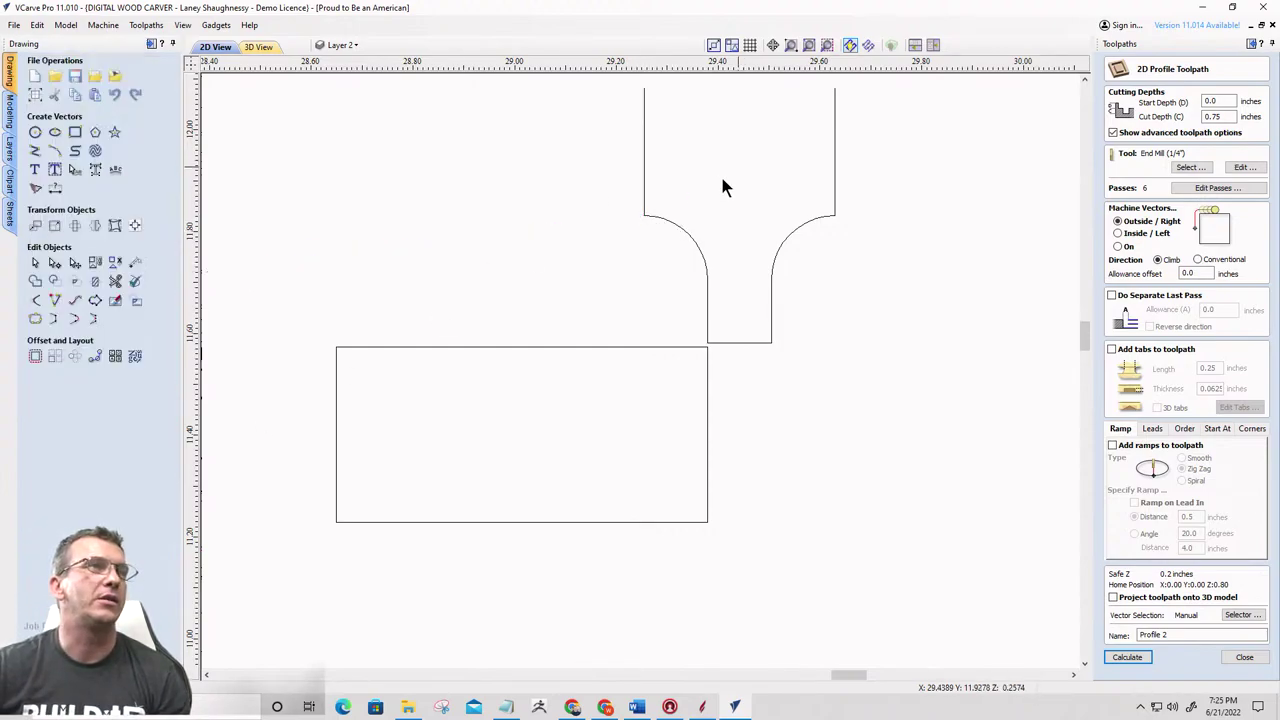
Move the bit profile straight down so its shoulder rests on the rectangle's top edge
{"action": "left_click", "coordinate": [644, 214]}
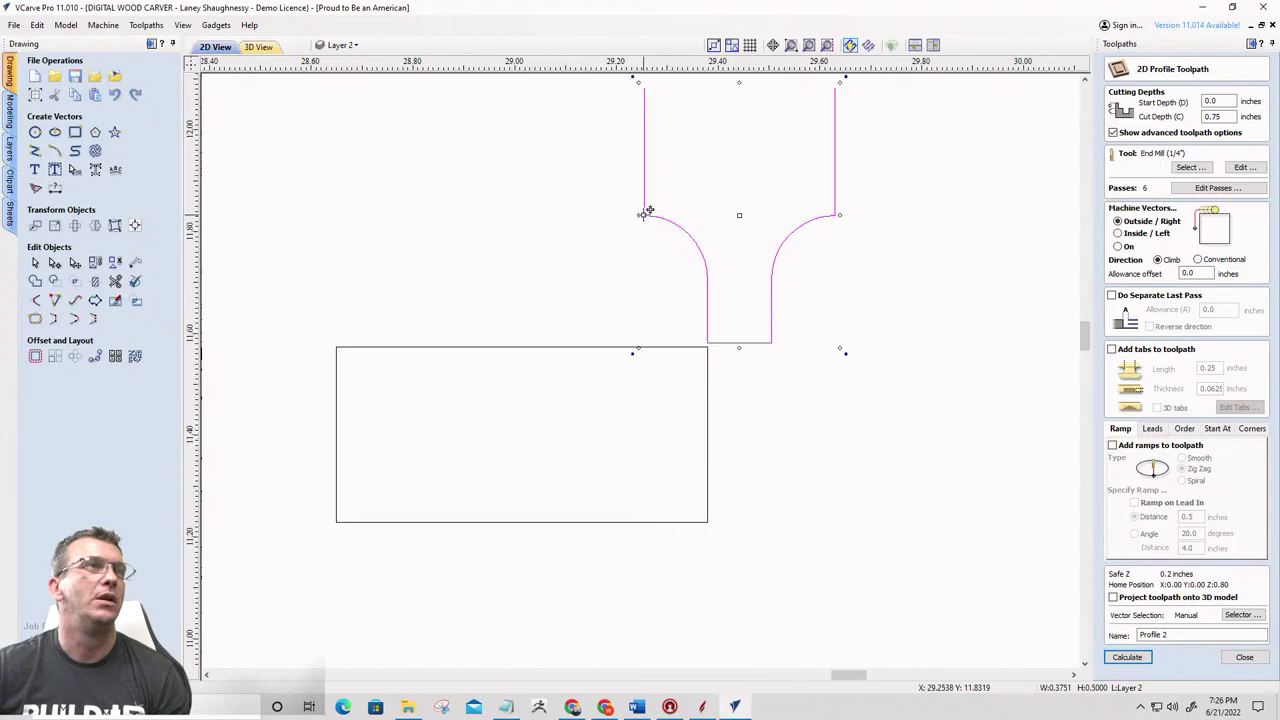
{"action": "left_click_drag", "start_coordinate": [644, 214], "coordinate": [644, 347]}
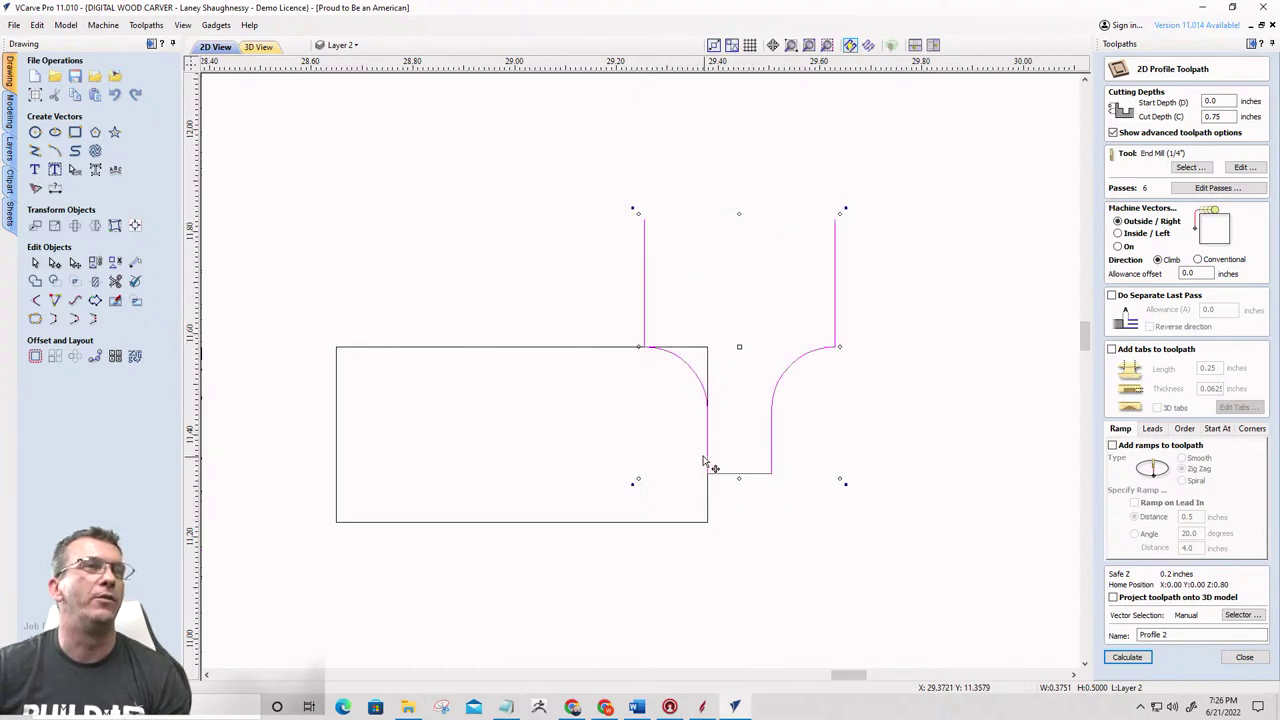
{"action": "scroll", "coordinate": [688, 349], "scroll_direction": "up", "scroll_amount": 5}
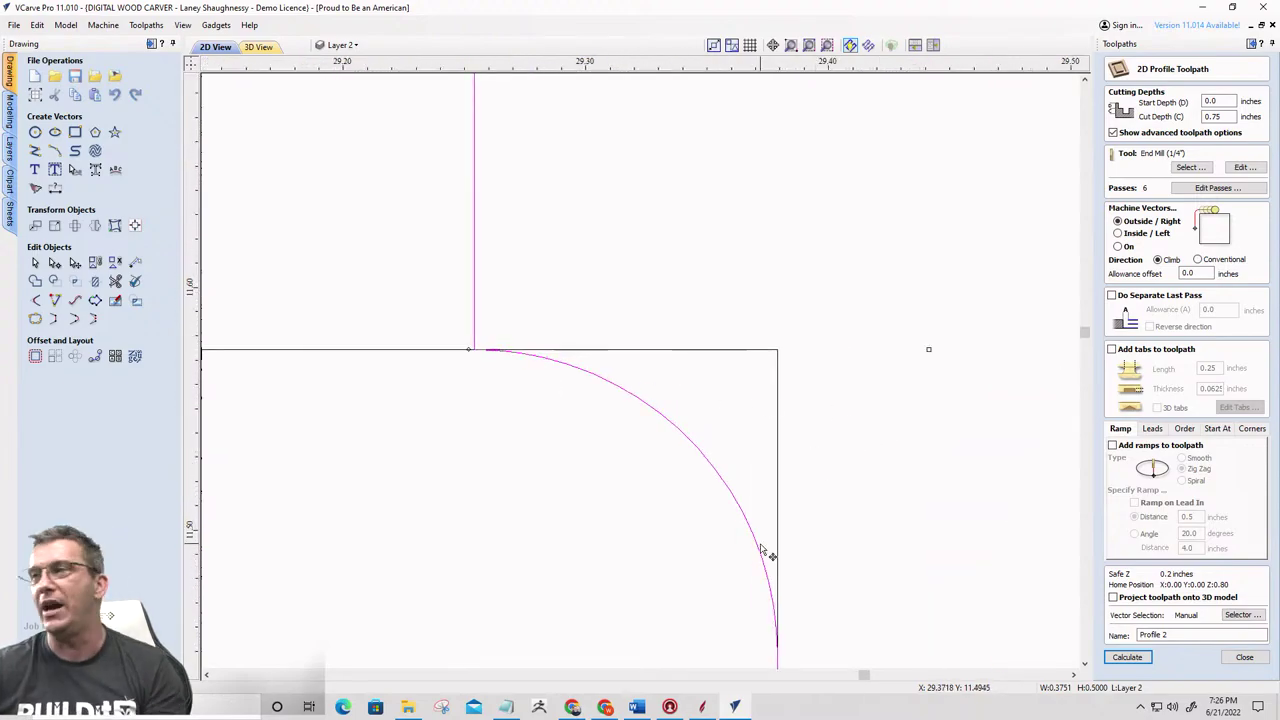
Calculate an outside profile toolpath on the rectangle around Hello World with a 0.25 inch cut depth and a -0.125 inch allowance offset
{"action": "scroll", "coordinate": [868, 385], "scroll_direction": "down", "scroll_amount": 6}
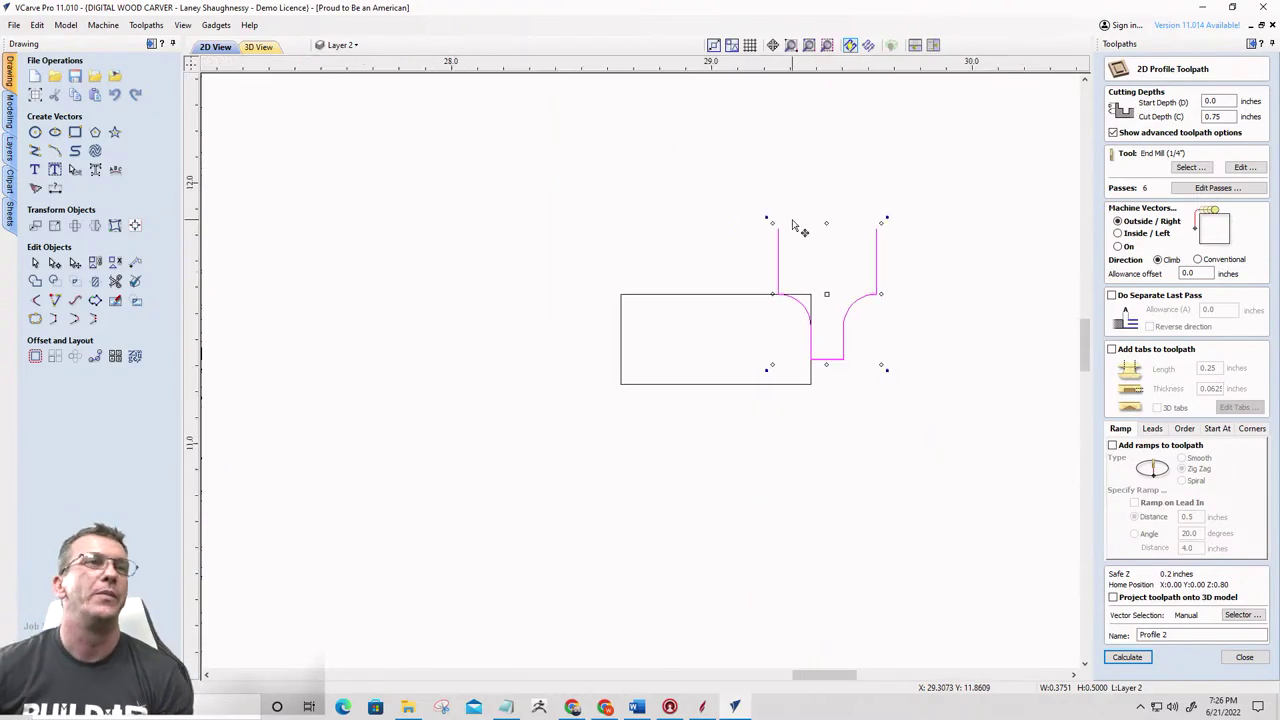
{"action": "scroll", "coordinate": [694, 300], "scroll_direction": "down", "scroll_amount": 10}
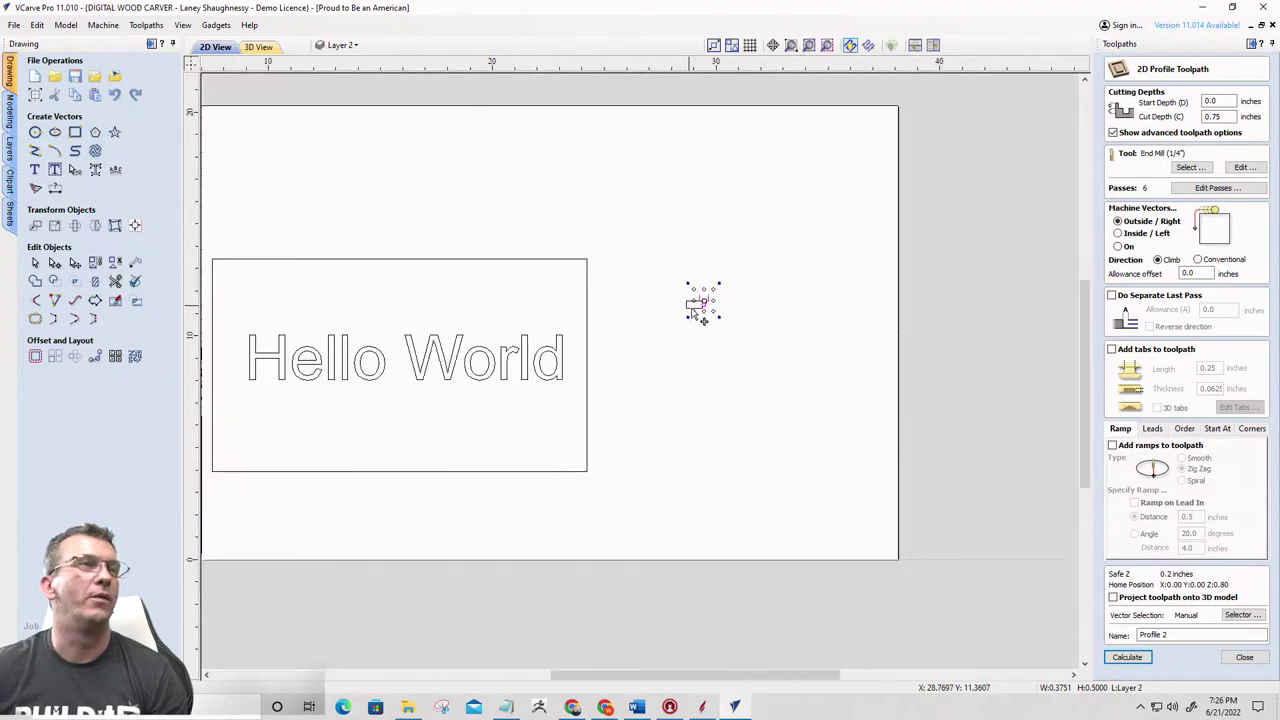
{"action": "scroll", "coordinate": [598, 294], "scroll_direction": "up", "scroll_amount": 4}
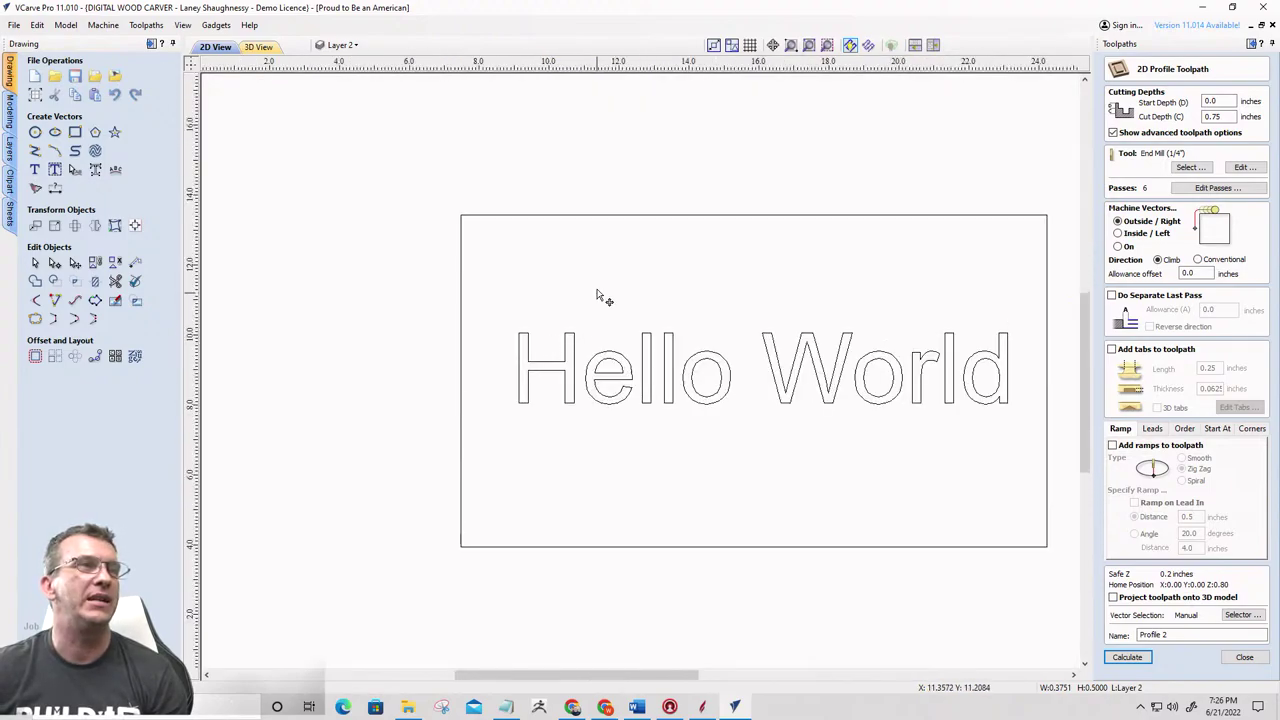
{"action": "left_click", "coordinate": [572, 216]}
{"action": "double_click", "coordinate": [1215, 116]}
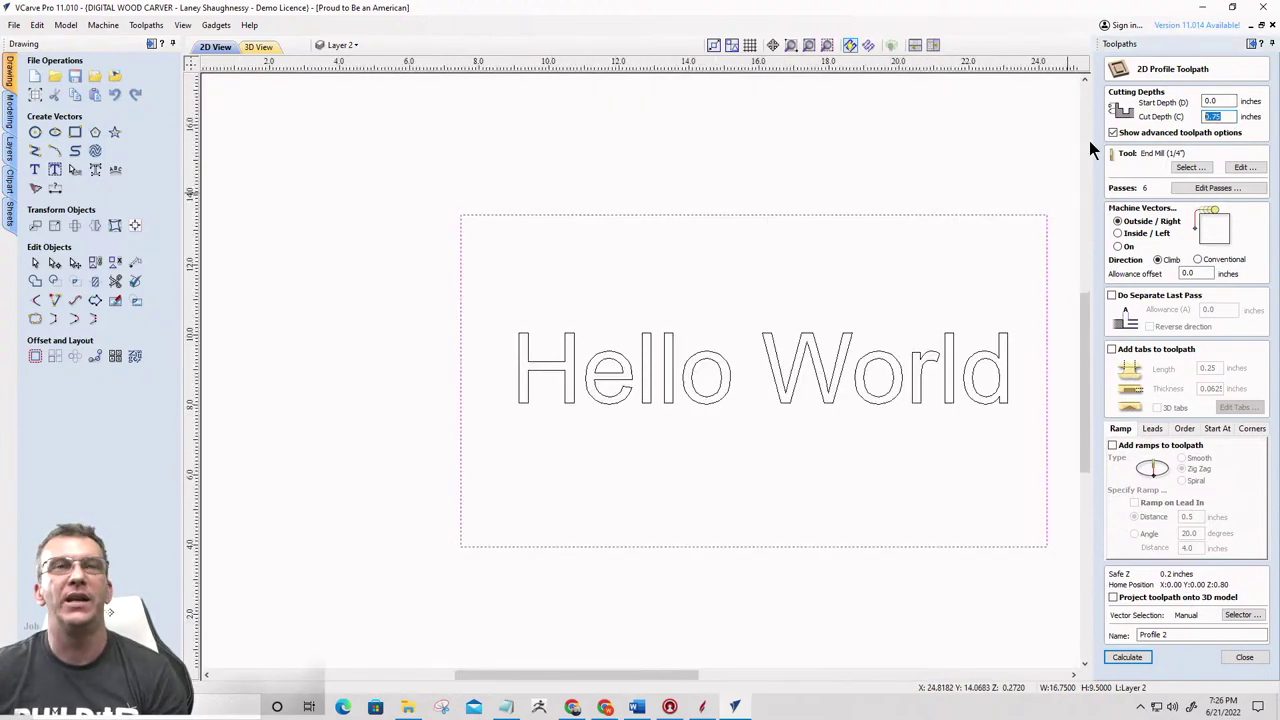
{"action": "type", "text": ".25"}
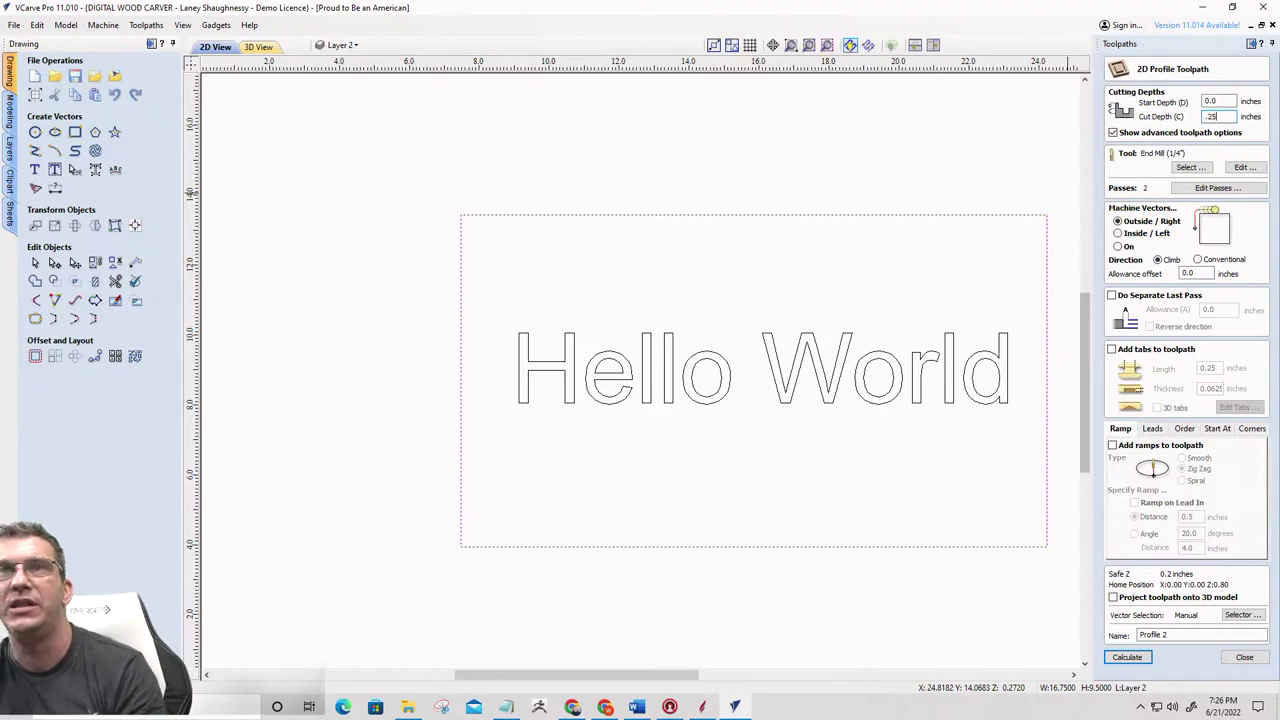
{"action": "double_click", "coordinate": [1200, 273]}
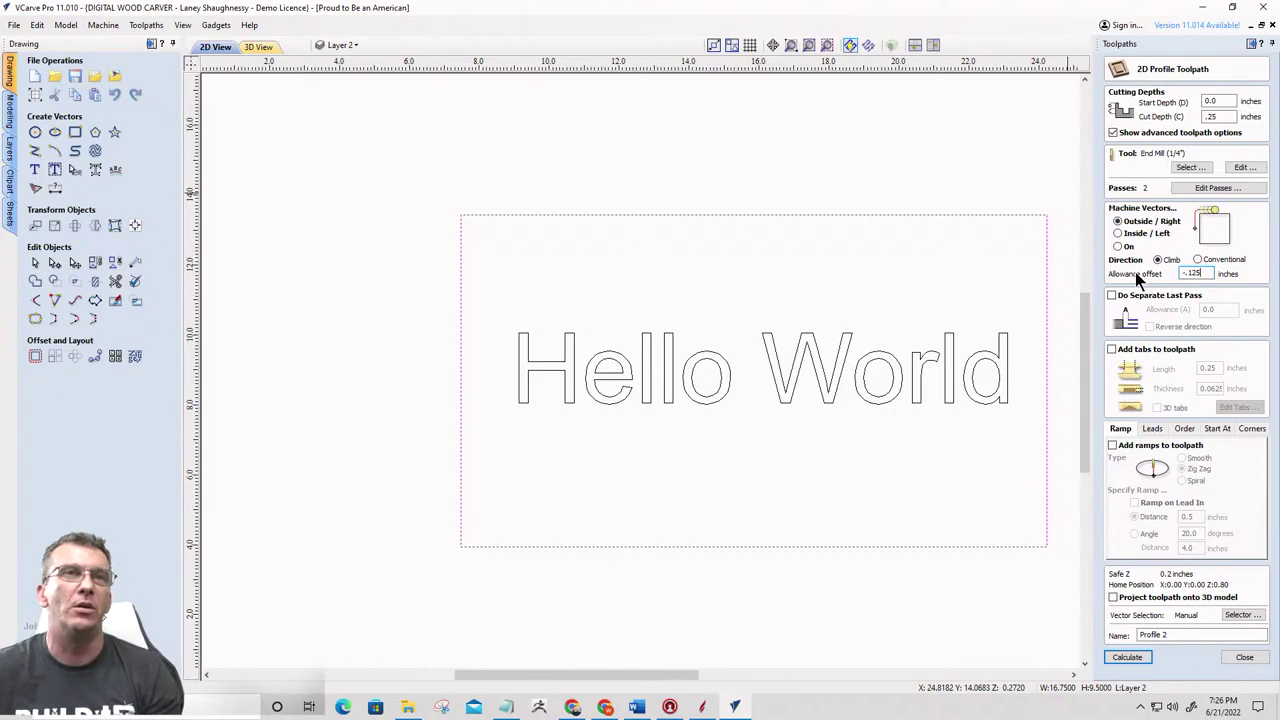
{"action": "left_click", "coordinate": [1129, 657]}
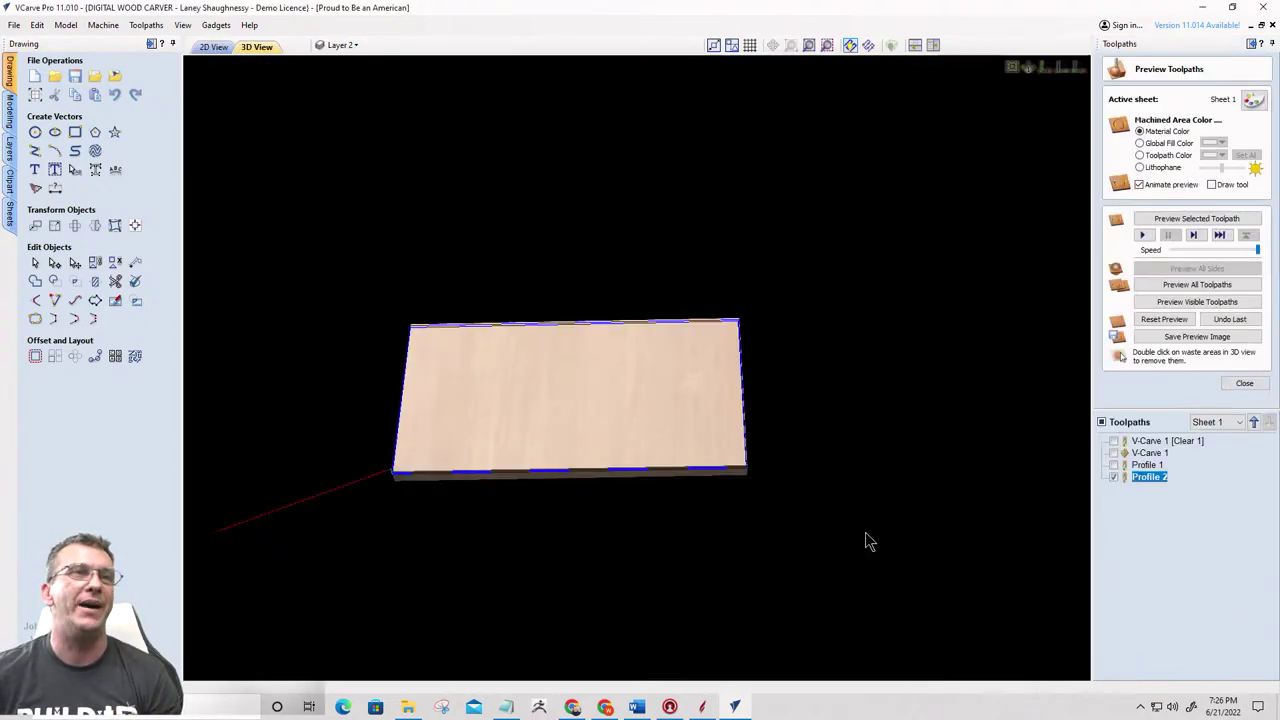
Show the profile toolpath's solid cut width in the 2D view and examine where it runs along the board's right edge
{"action": "scroll", "coordinate": [730, 491], "scroll_direction": "up", "scroll_amount": 4}
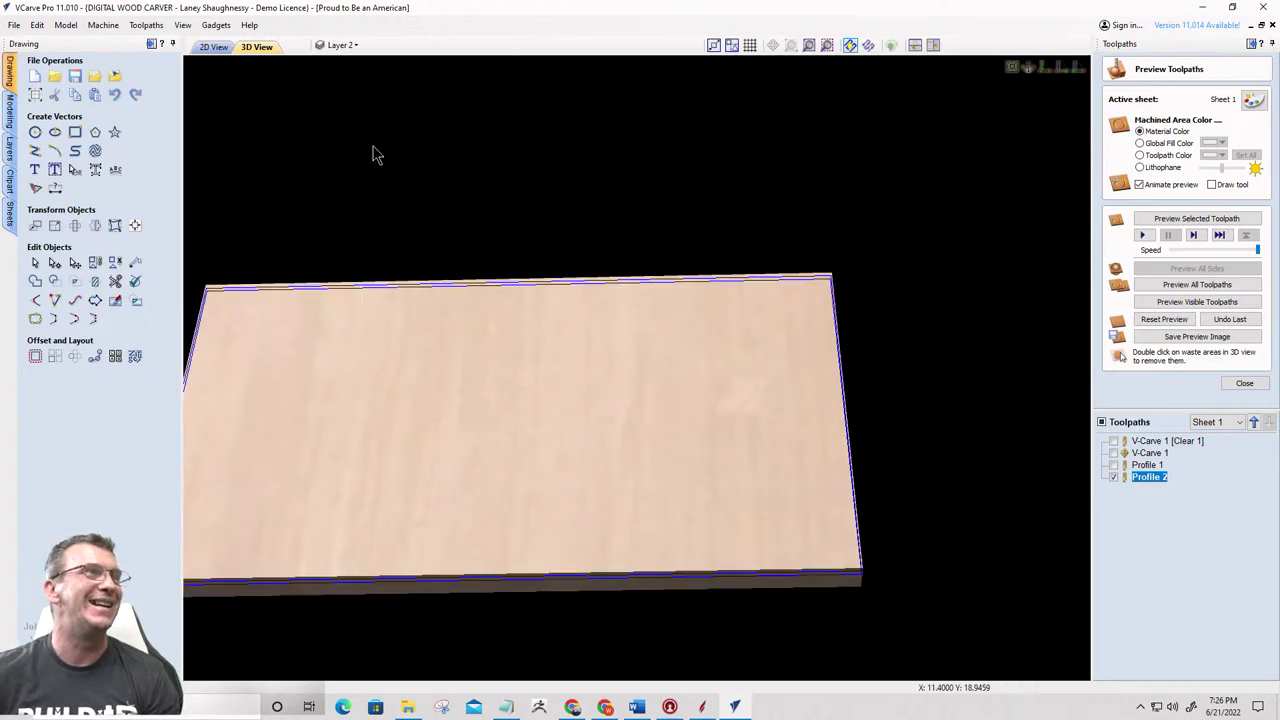
{"action": "left_click", "coordinate": [213, 47]}
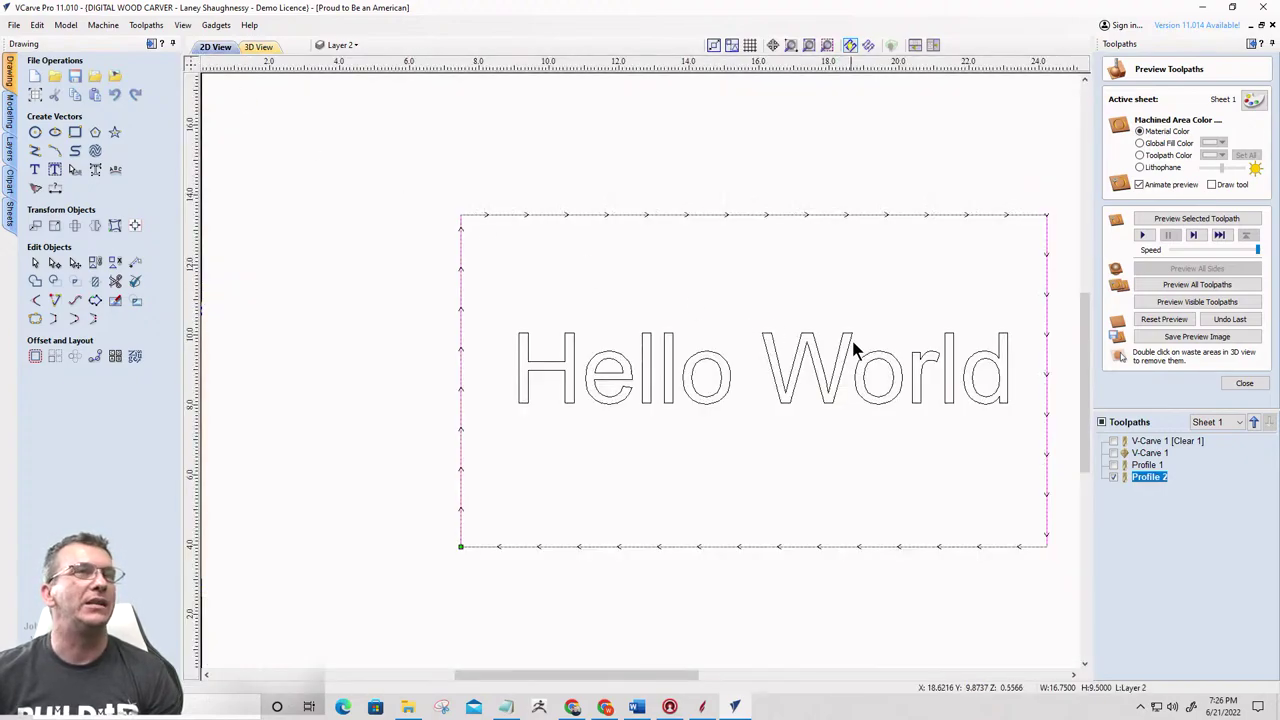
{"action": "scroll", "coordinate": [1049, 317], "scroll_direction": "up", "scroll_amount": 5}
{"action": "scroll", "coordinate": [783, 257], "scroll_direction": "down", "scroll_amount": 4}
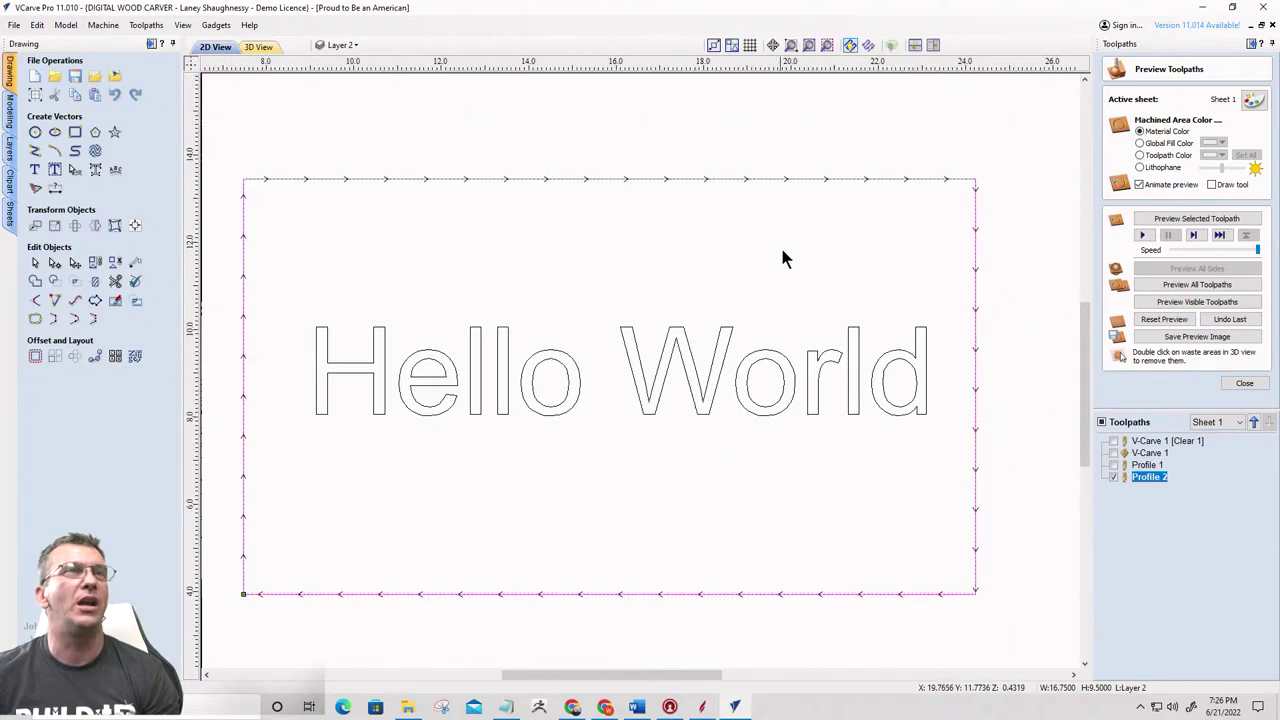
{"action": "left_click", "coordinate": [868, 45]}
{"action": "scroll", "coordinate": [925, 400], "scroll_direction": "up", "scroll_amount": 5}
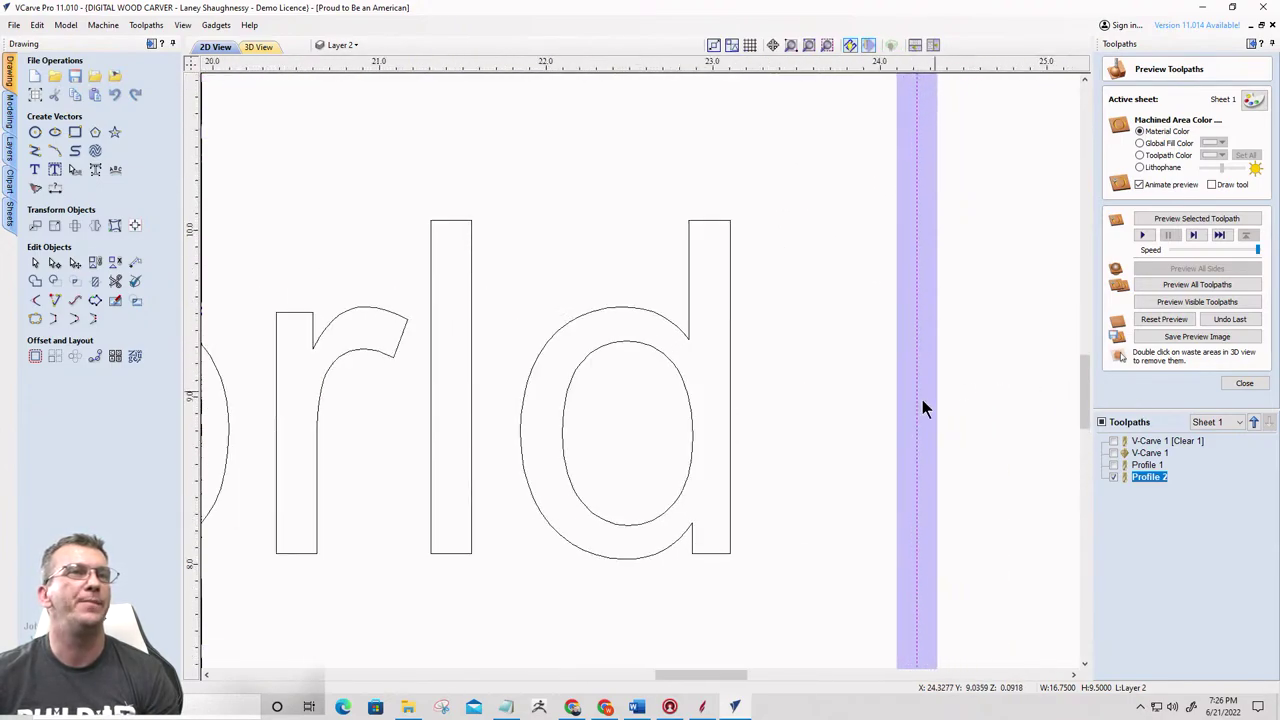
{"action": "left_click", "coordinate": [901, 392]}
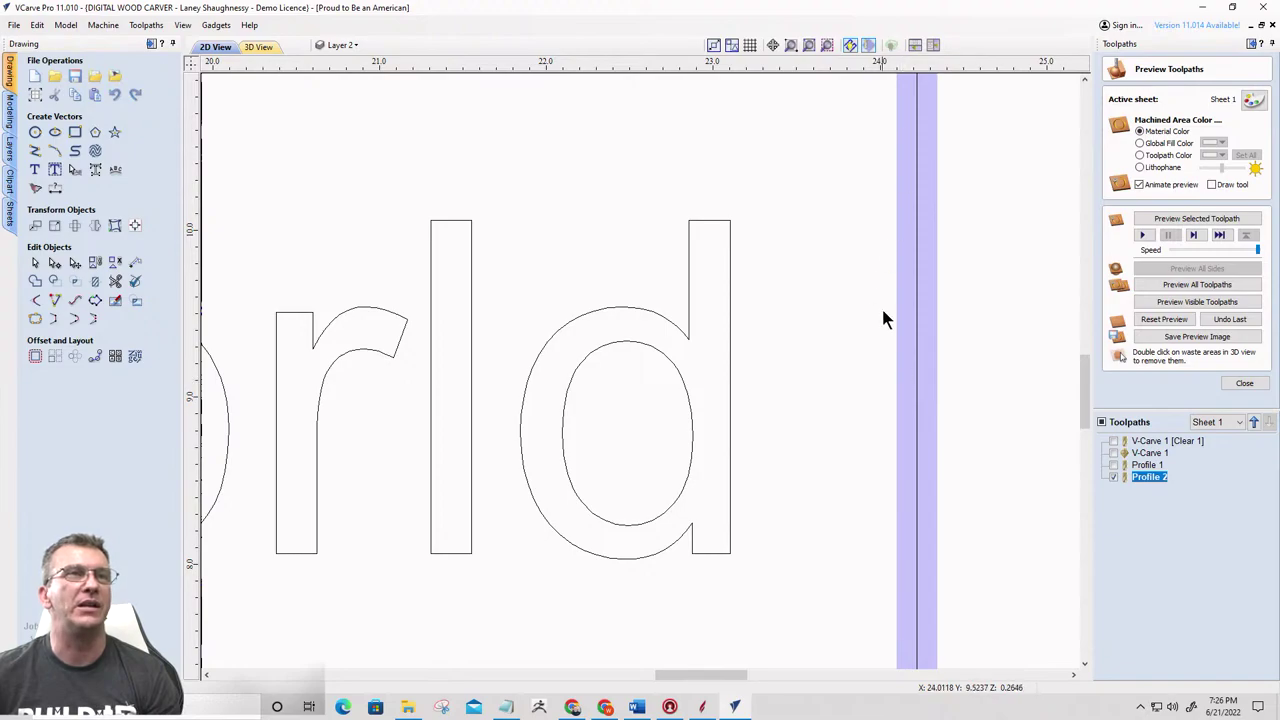
Simulate the visible Profile 2 toolpath in the 3D view, looking at the board's front right corner
{"action": "left_click", "coordinate": [258, 47]}
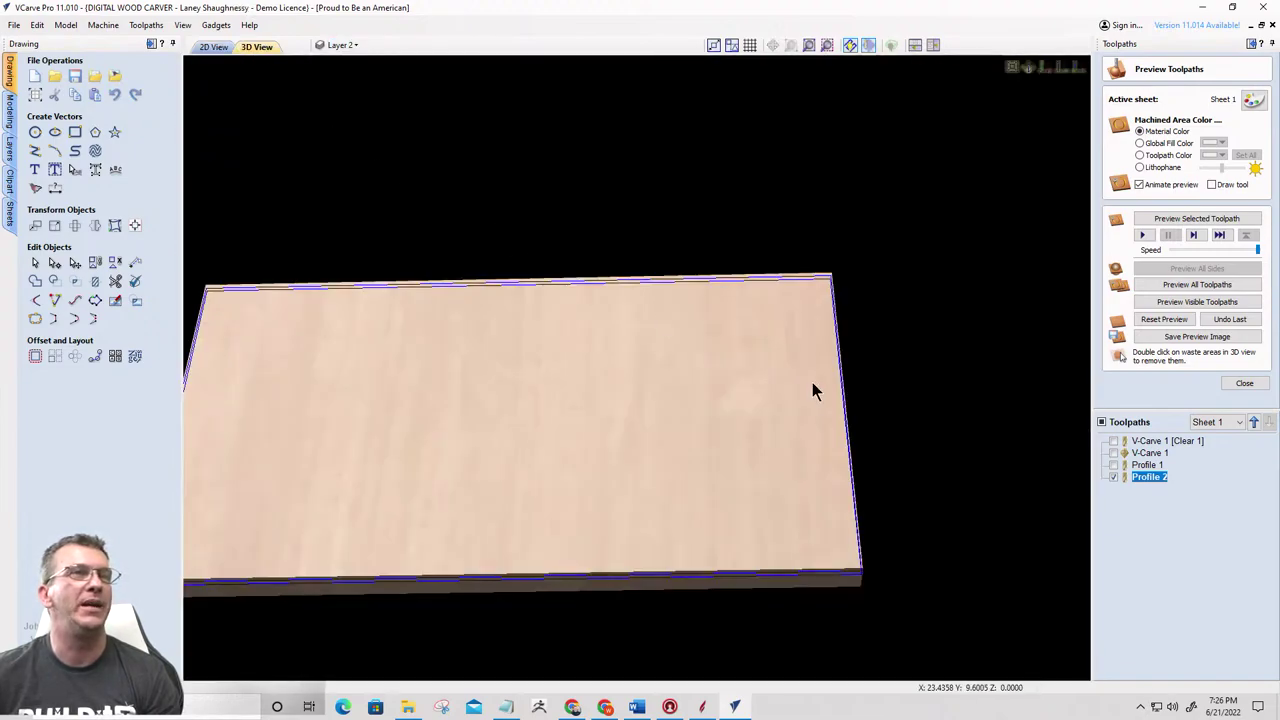
{"action": "scroll", "coordinate": [868, 548], "scroll_direction": "up", "scroll_amount": 5}
{"action": "middle_click_drag", "start_coordinate": [683, 410], "coordinate": [762, 350]}
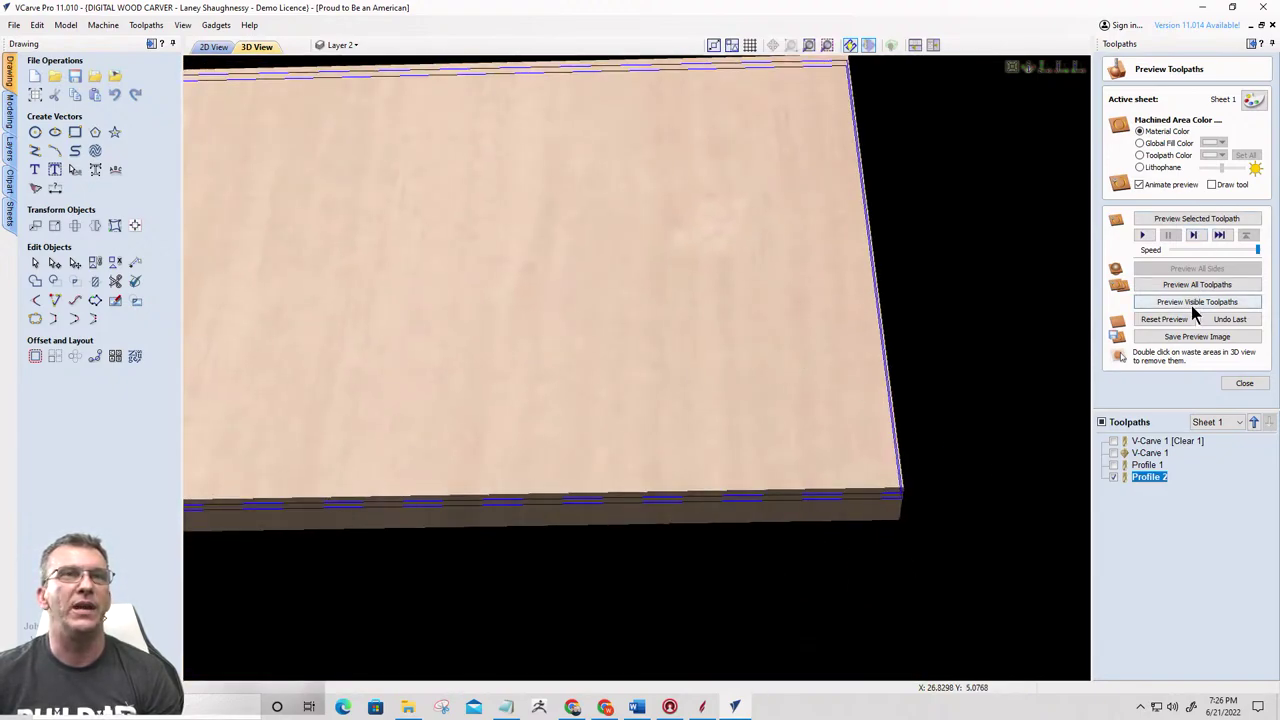
{"action": "left_click", "coordinate": [1194, 302]}
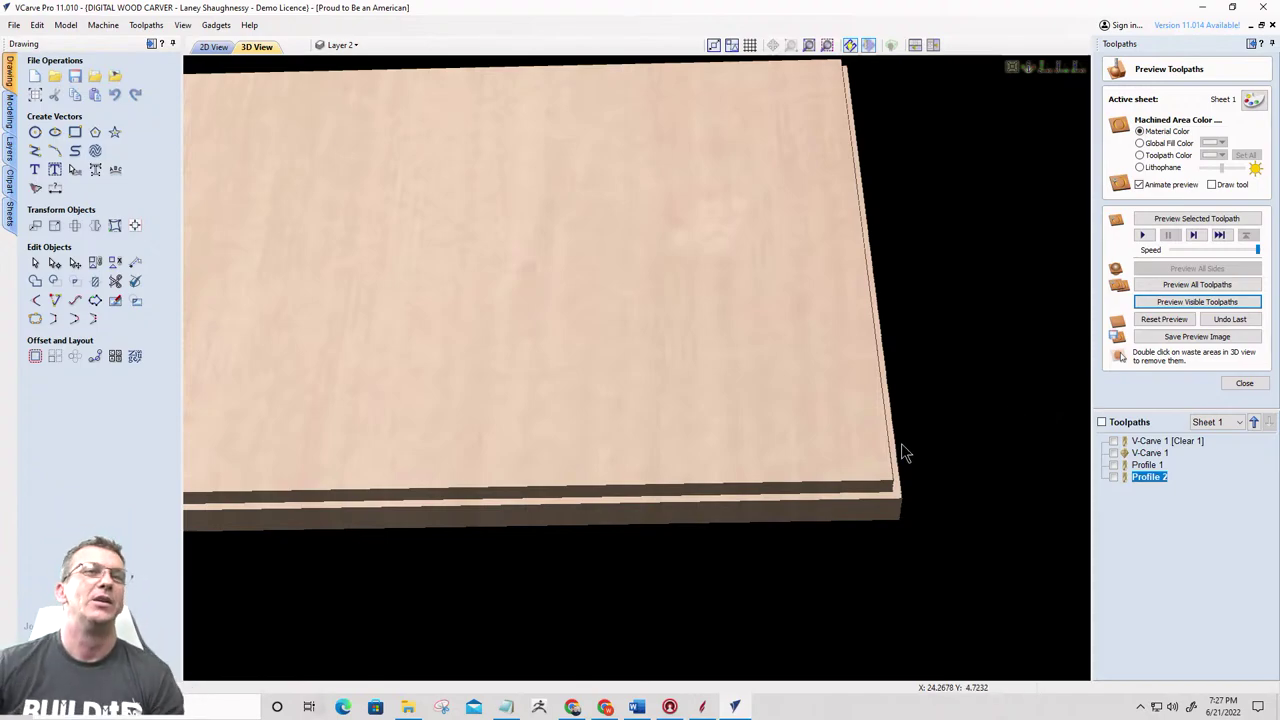
Switch the Profile 2 toolpath's tool to the Whiteside 2050 .125R roundover bit and recalculate it
{"action": "mouse_move", "coordinate": [1139, 482]}
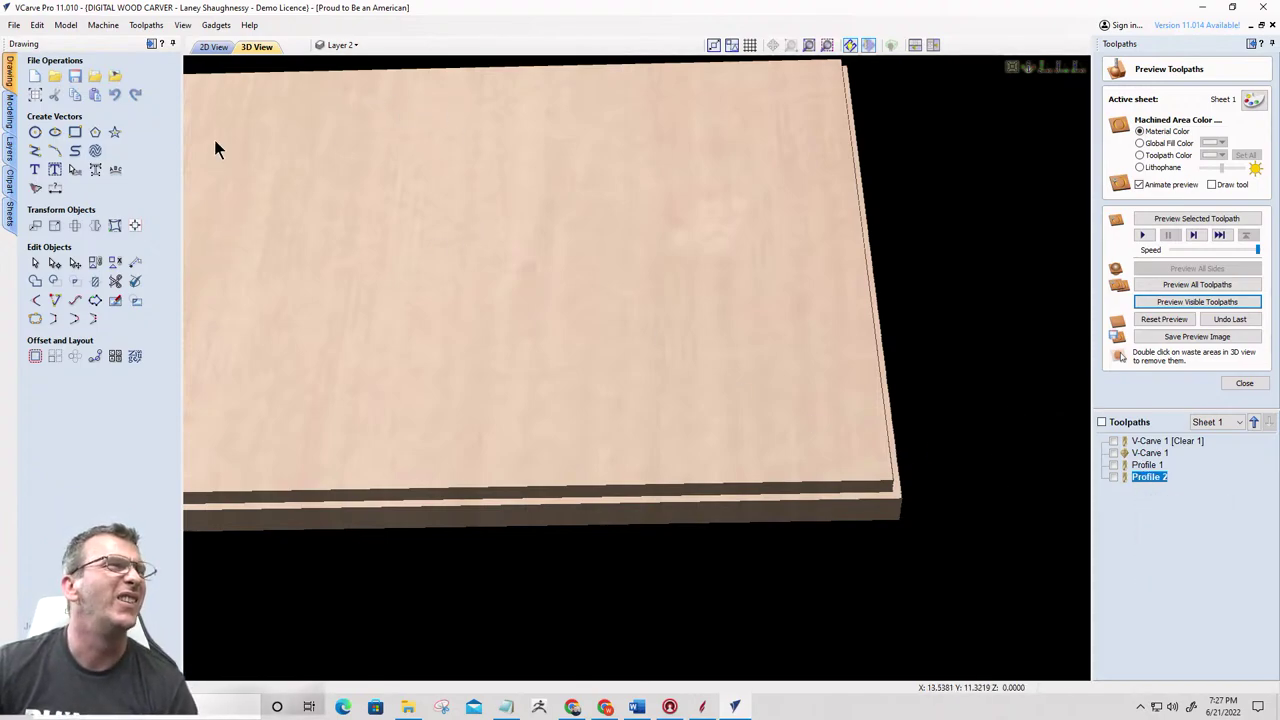
{"action": "left_click", "coordinate": [212, 47]}
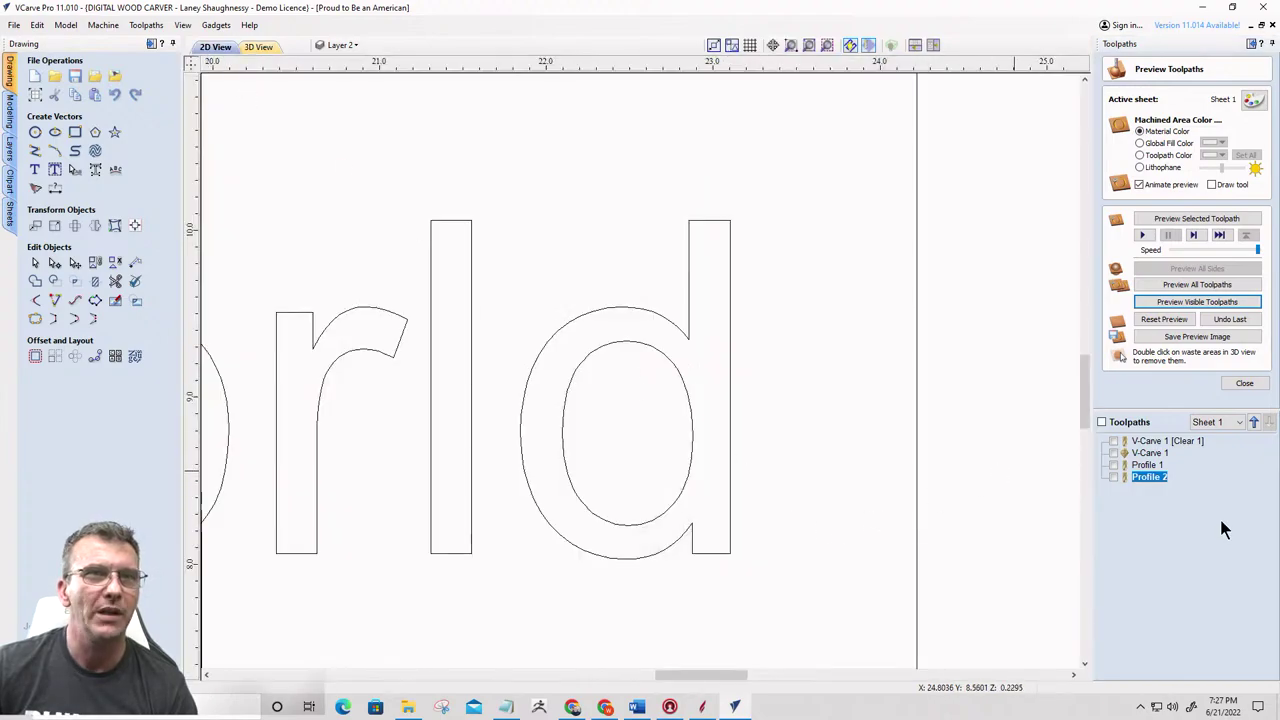
{"action": "double_click", "coordinate": [1138, 480]}
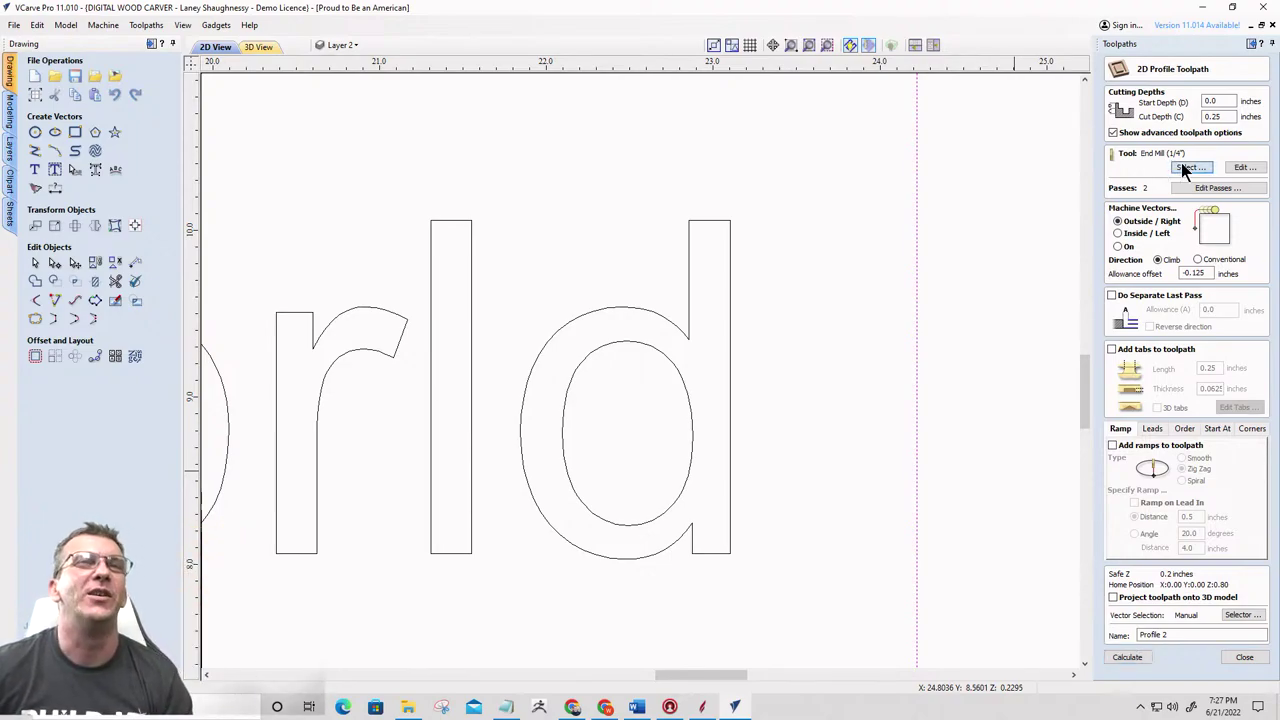
{"action": "left_click", "coordinate": [1190, 168]}
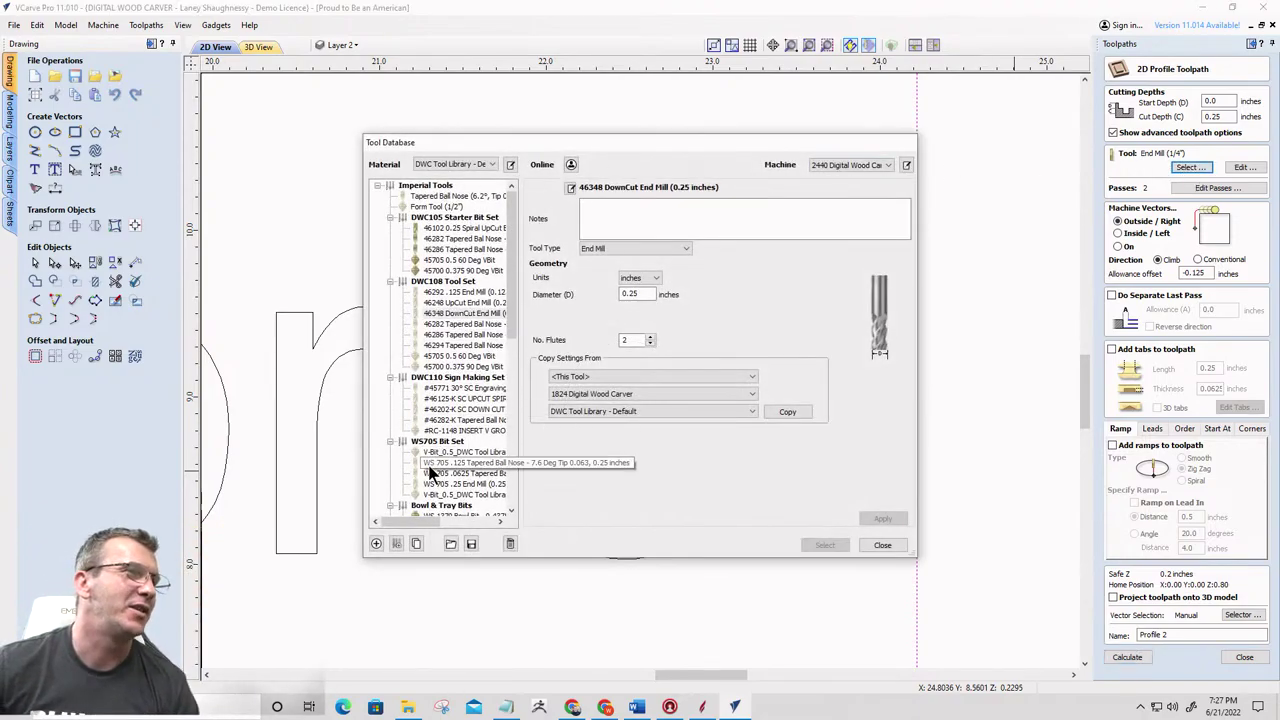
{"action": "scroll", "coordinate": [428, 500], "scroll_direction": "down", "scroll_amount": 2}
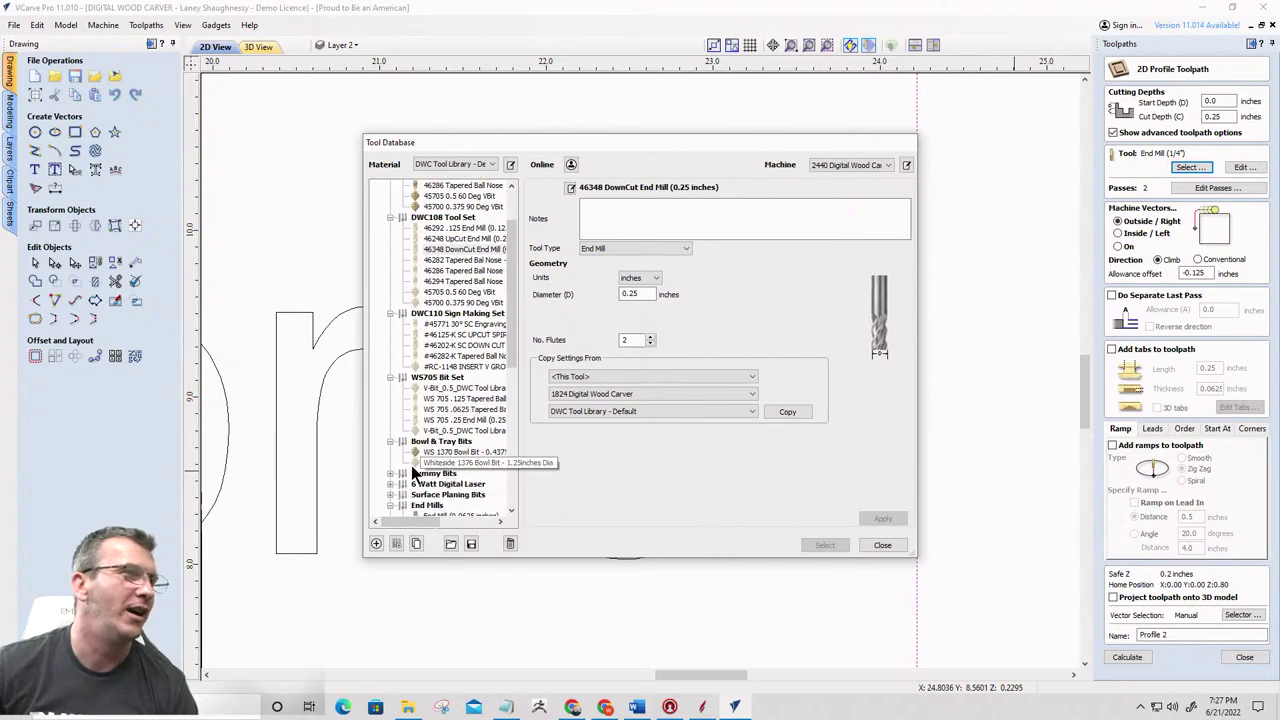
{"action": "scroll", "coordinate": [416, 472], "scroll_direction": "down", "scroll_amount": 3}
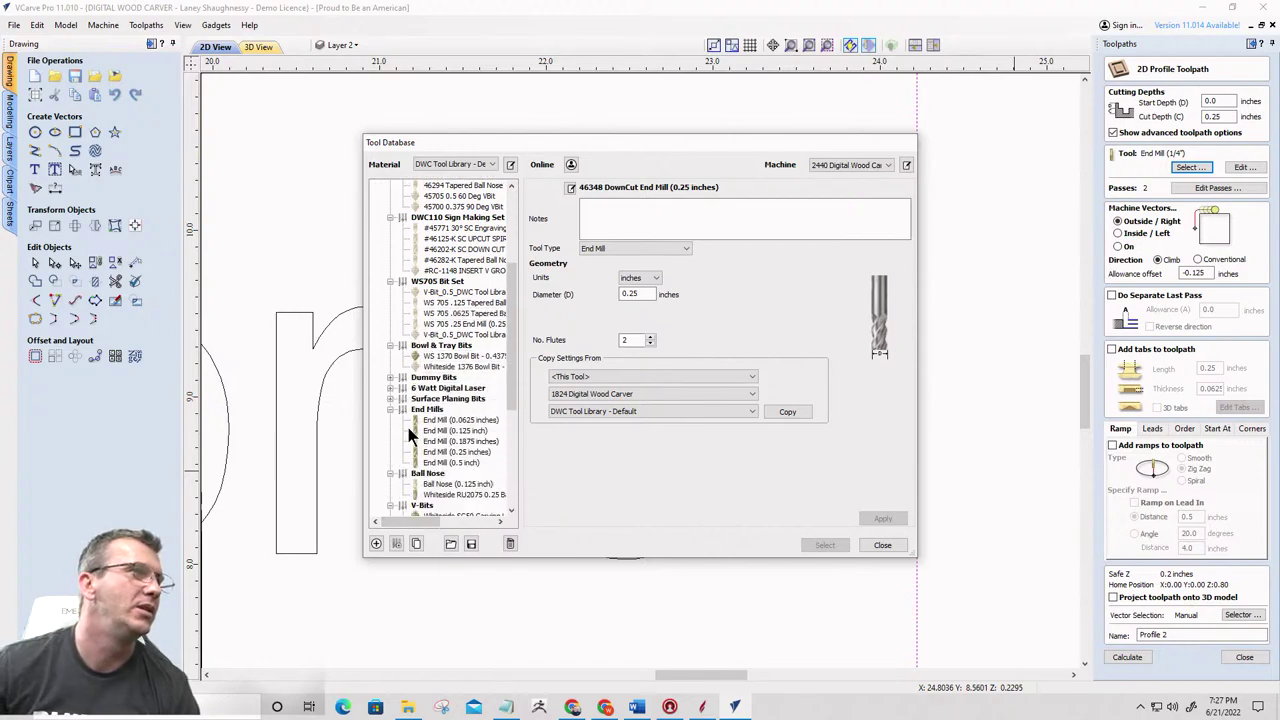
{"action": "scroll", "coordinate": [407, 426], "scroll_direction": "down", "scroll_amount": 7}
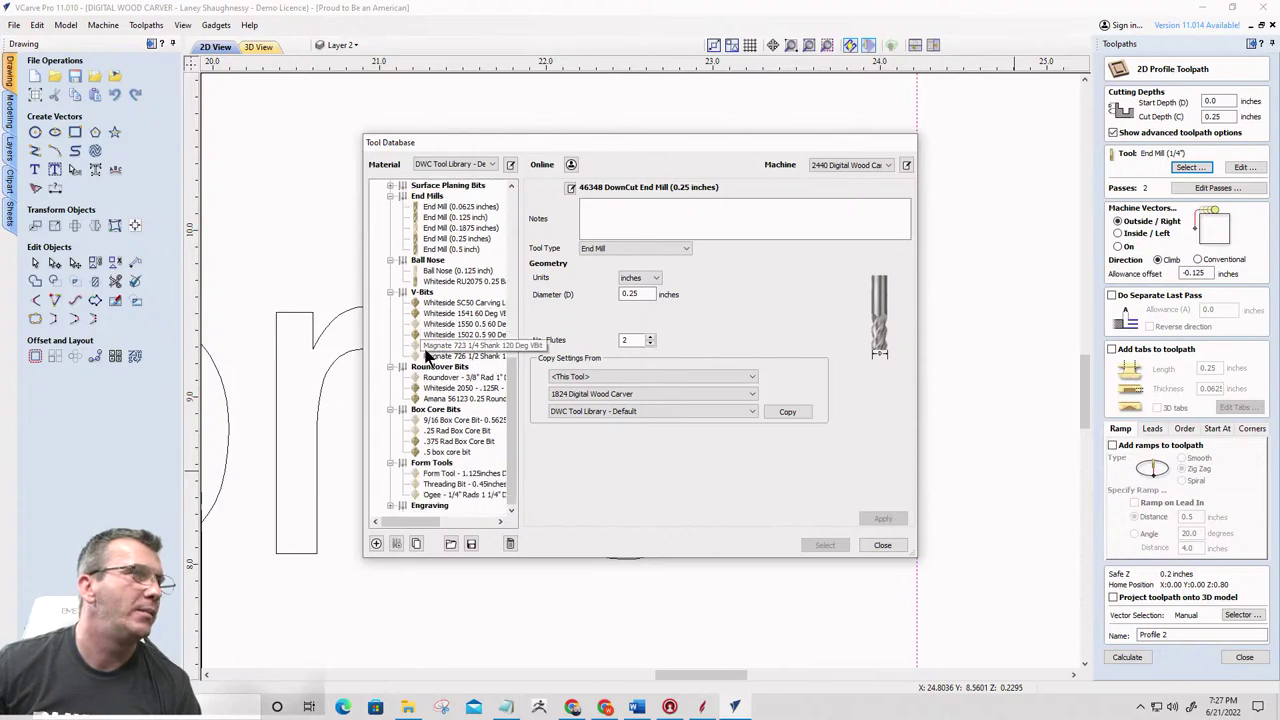
{"action": "left_click", "coordinate": [455, 388]}
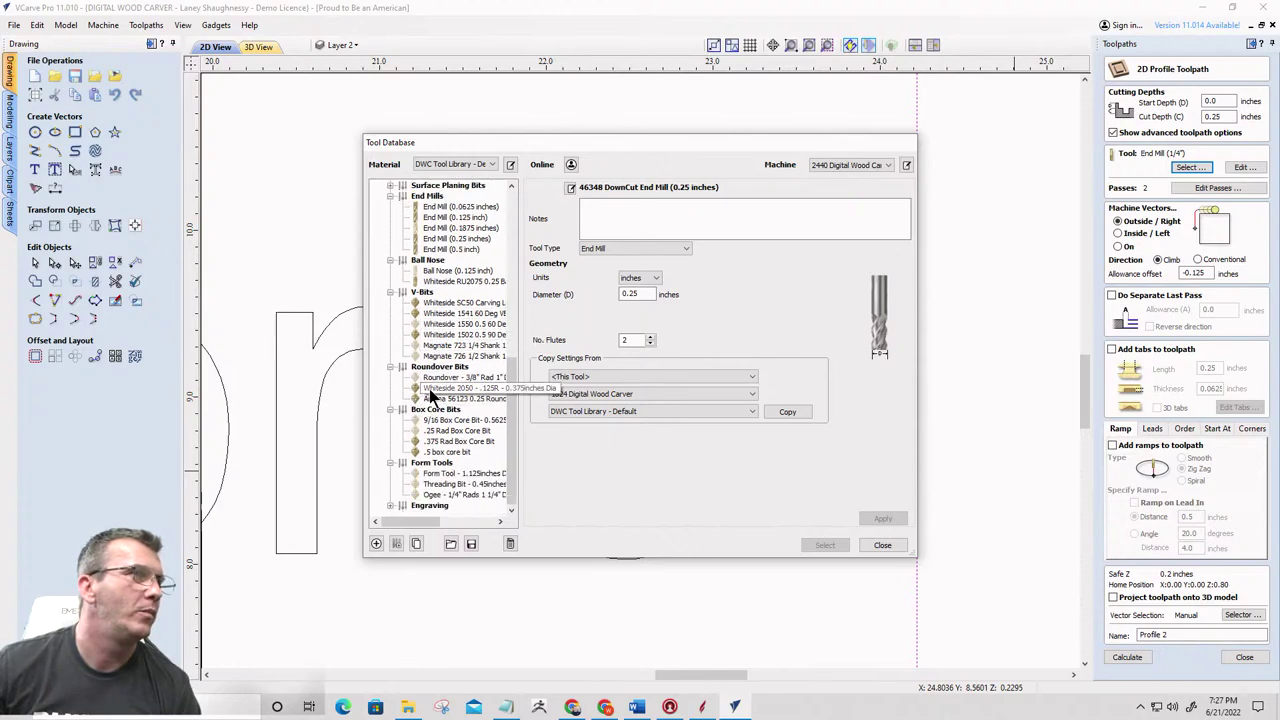
{"action": "left_click", "coordinate": [823, 545]}
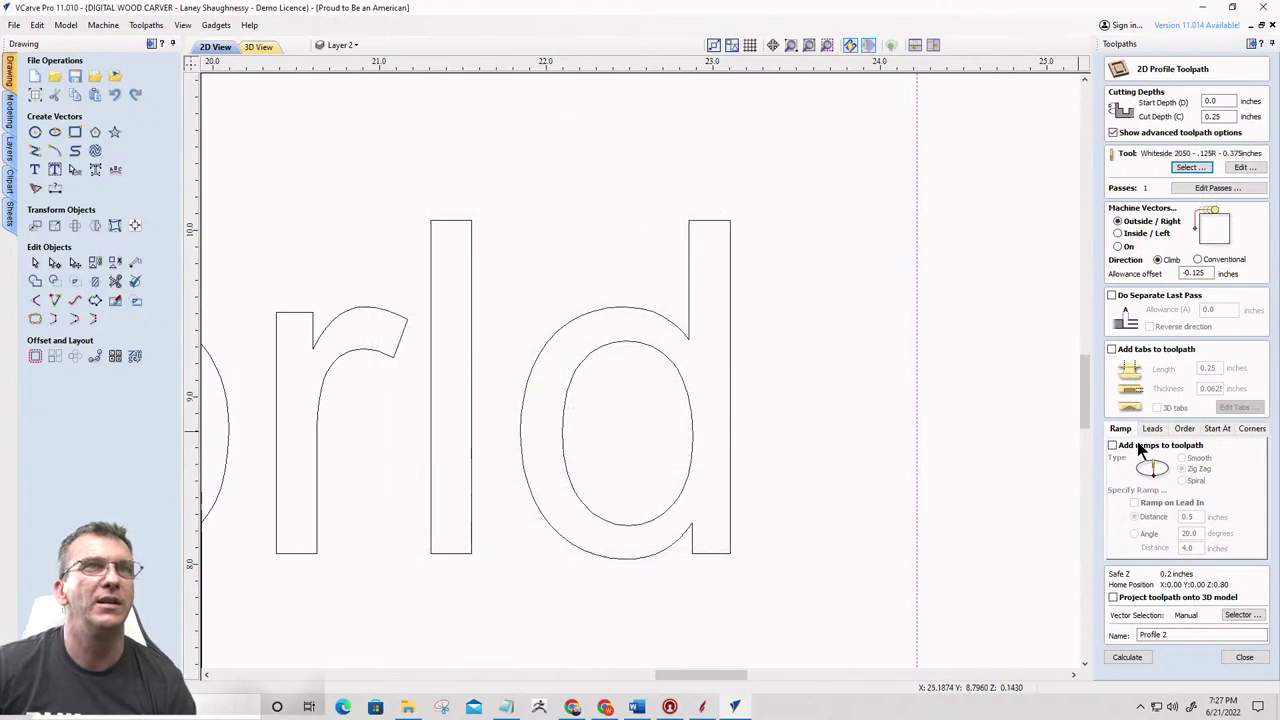
{"action": "left_click", "coordinate": [1130, 652]}
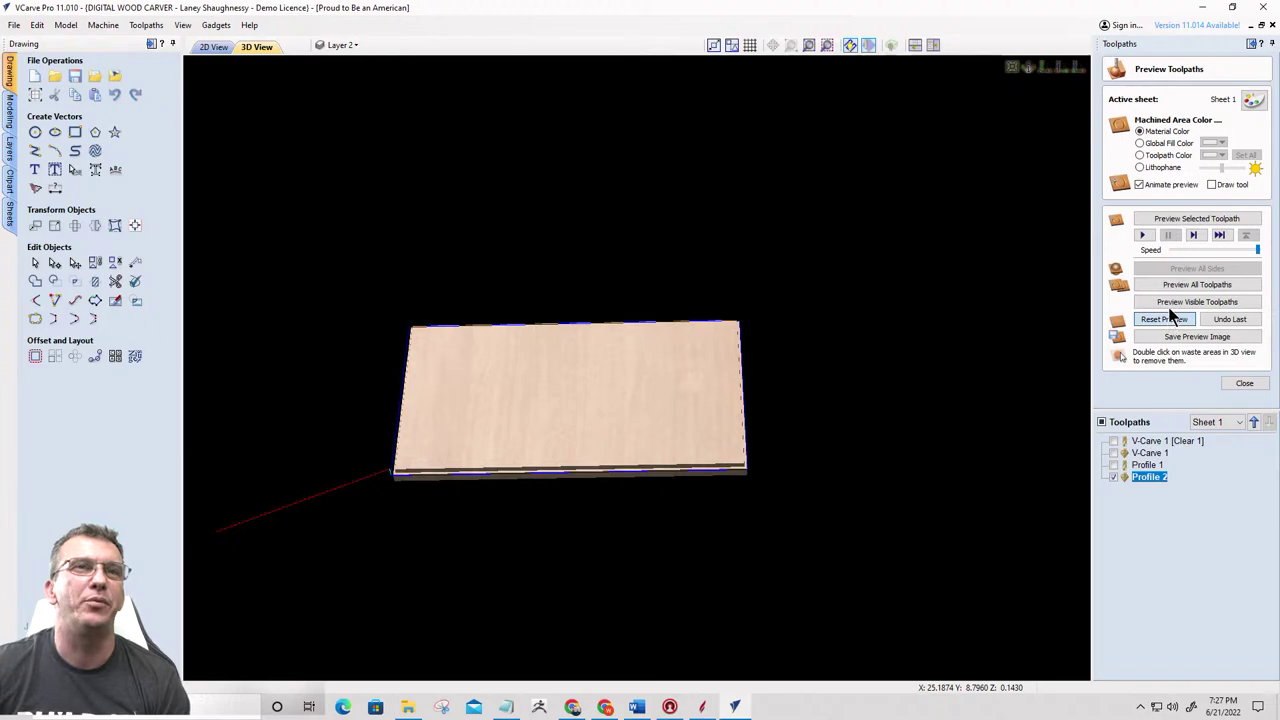
Reset the preview, simulate only the Profile 1 cutout, and remove the waste material around the board
{"action": "left_click", "coordinate": [1170, 320]}
{"action": "left_click", "coordinate": [1114, 477]}
{"action": "left_click", "coordinate": [1114, 465]}
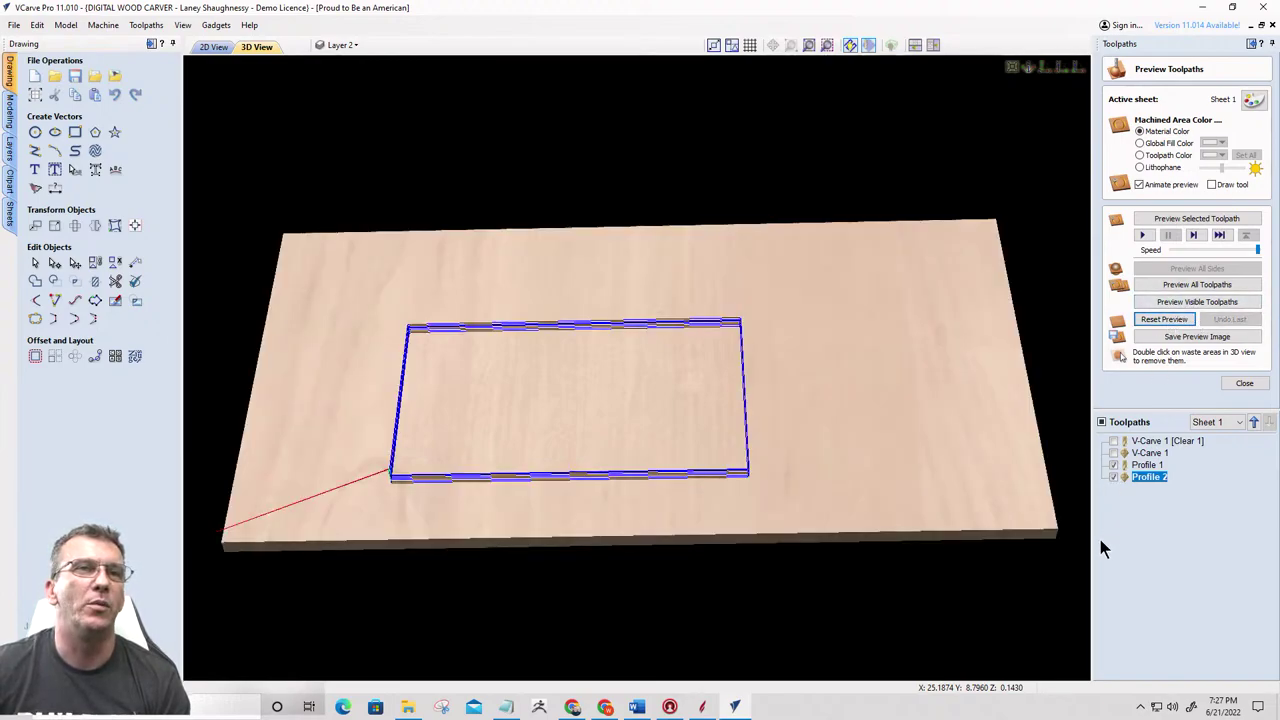
{"action": "left_click", "coordinate": [1168, 320]}
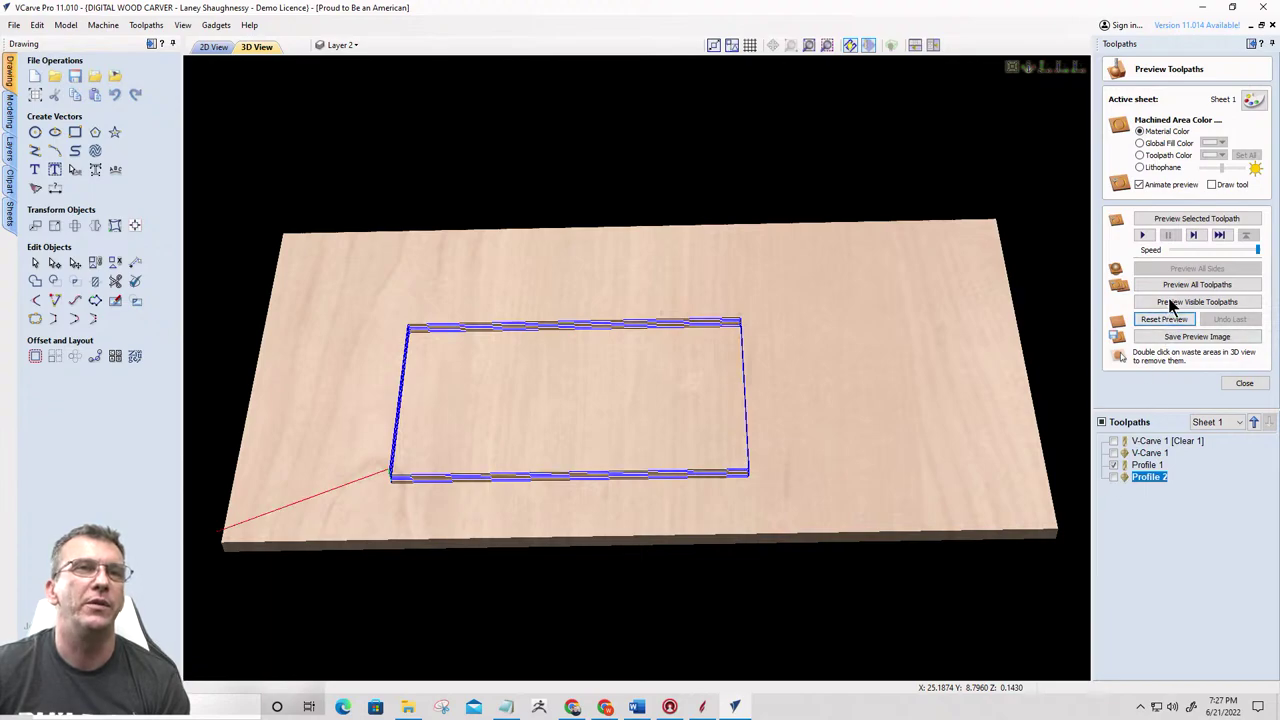
{"action": "left_click", "coordinate": [1175, 301]}
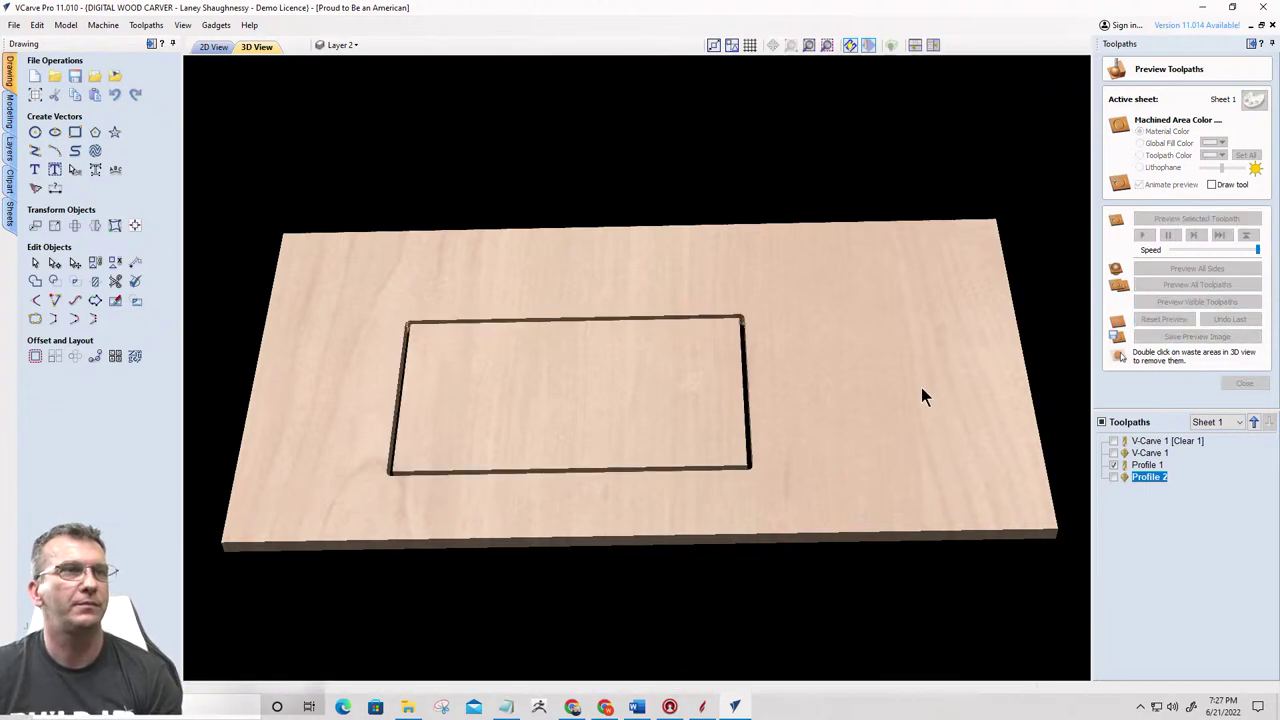
{"action": "double_click", "coordinate": [813, 426]}
{"action": "scroll", "coordinate": [728, 510], "scroll_direction": "up", "scroll_amount": 6}
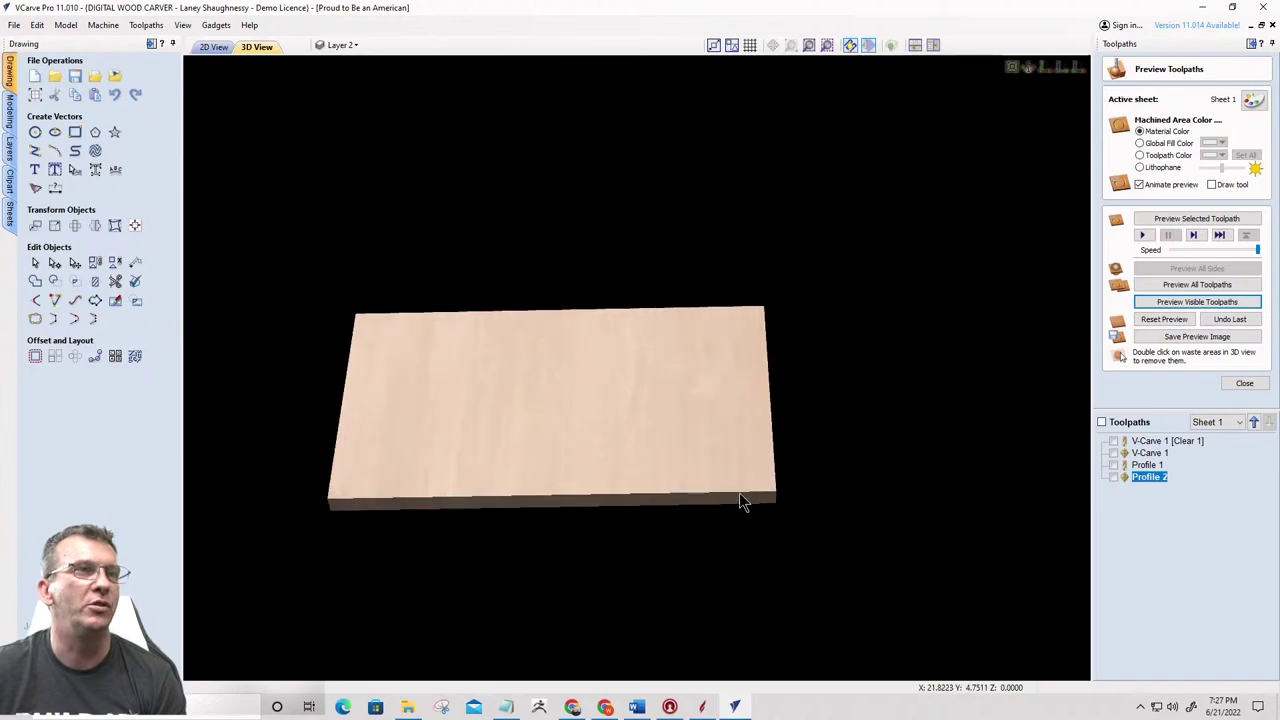
{"action": "scroll", "coordinate": [690, 362], "scroll_direction": "up", "scroll_amount": 2}
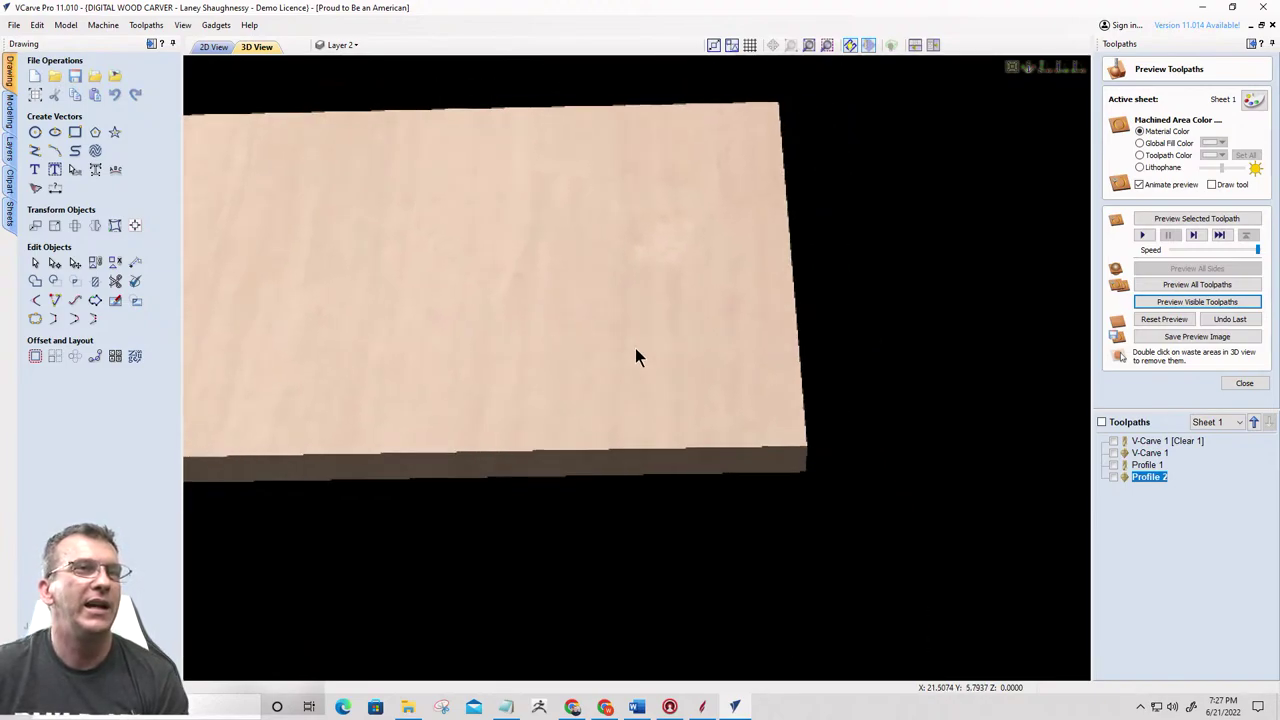
Simulate the visible Profile 2 roundover toolpath and inspect the rounded edge at the board's front right corner
{"action": "left_click", "coordinate": [1113, 477]}
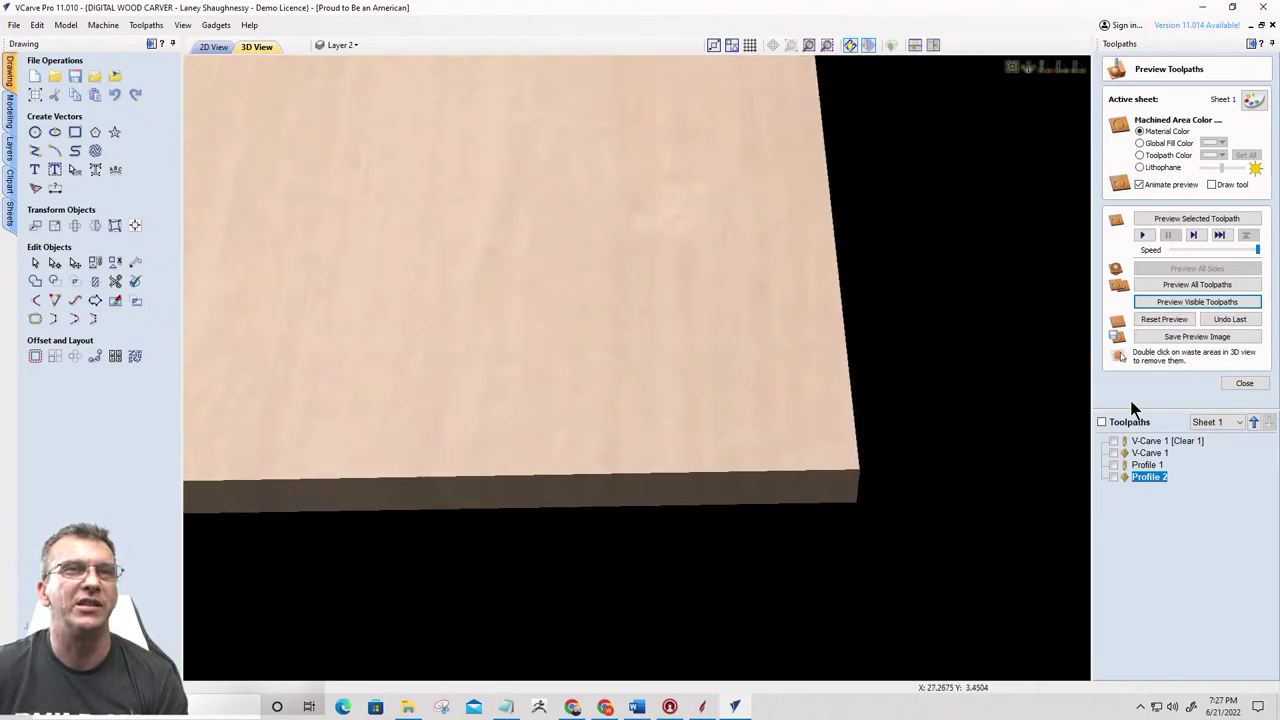
{"action": "left_click", "coordinate": [1190, 302]}
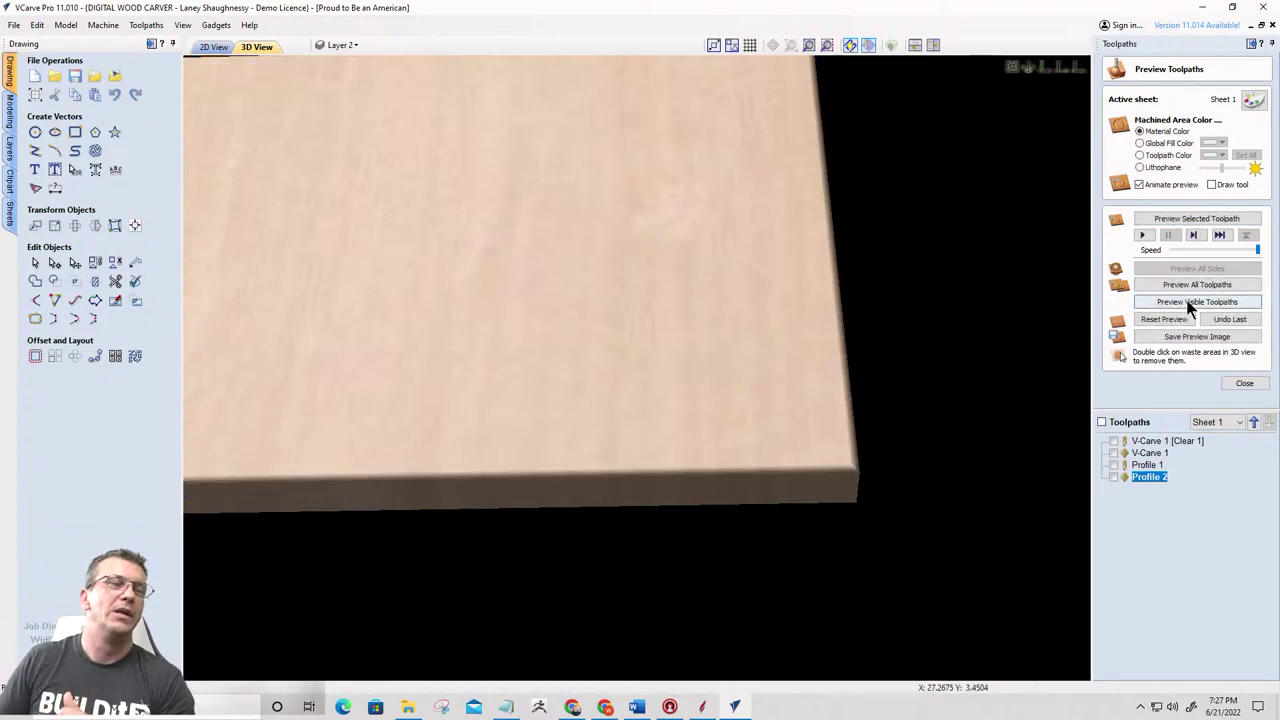
{"action": "scroll", "coordinate": [841, 491], "scroll_direction": "up", "scroll_amount": 3}
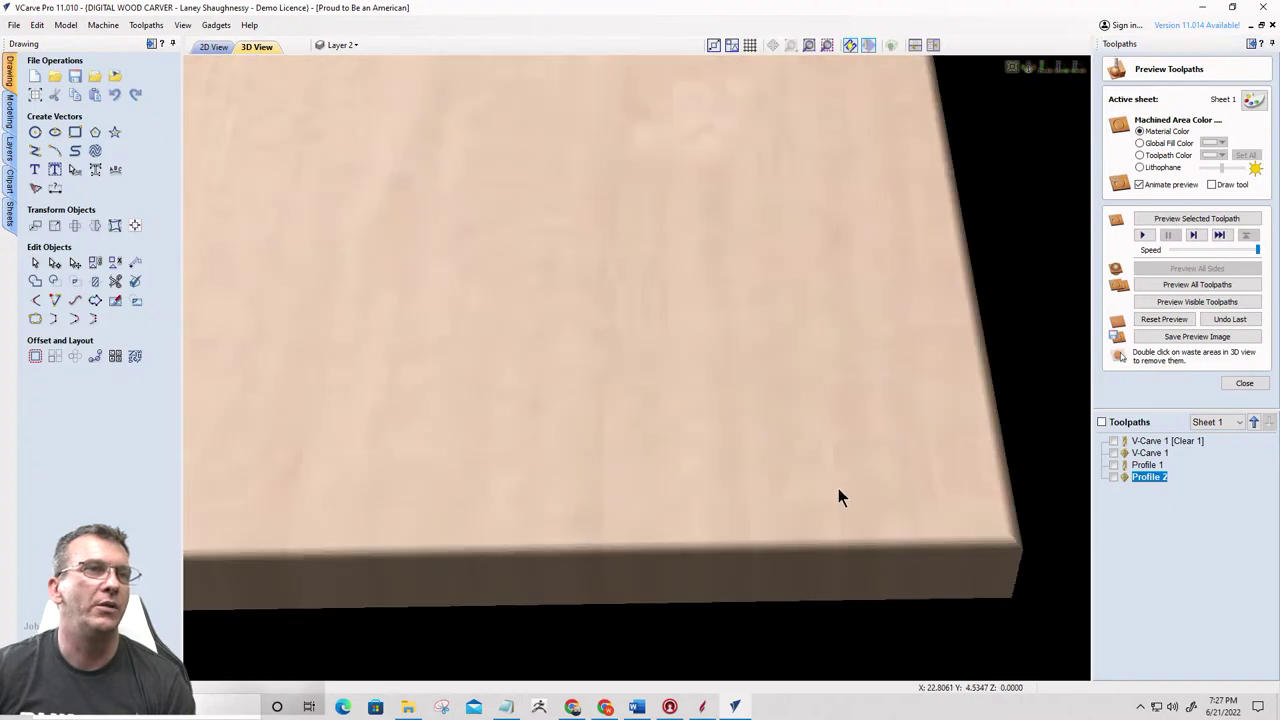
{"action": "scroll", "coordinate": [697, 380], "scroll_direction": "down", "scroll_amount": 3}
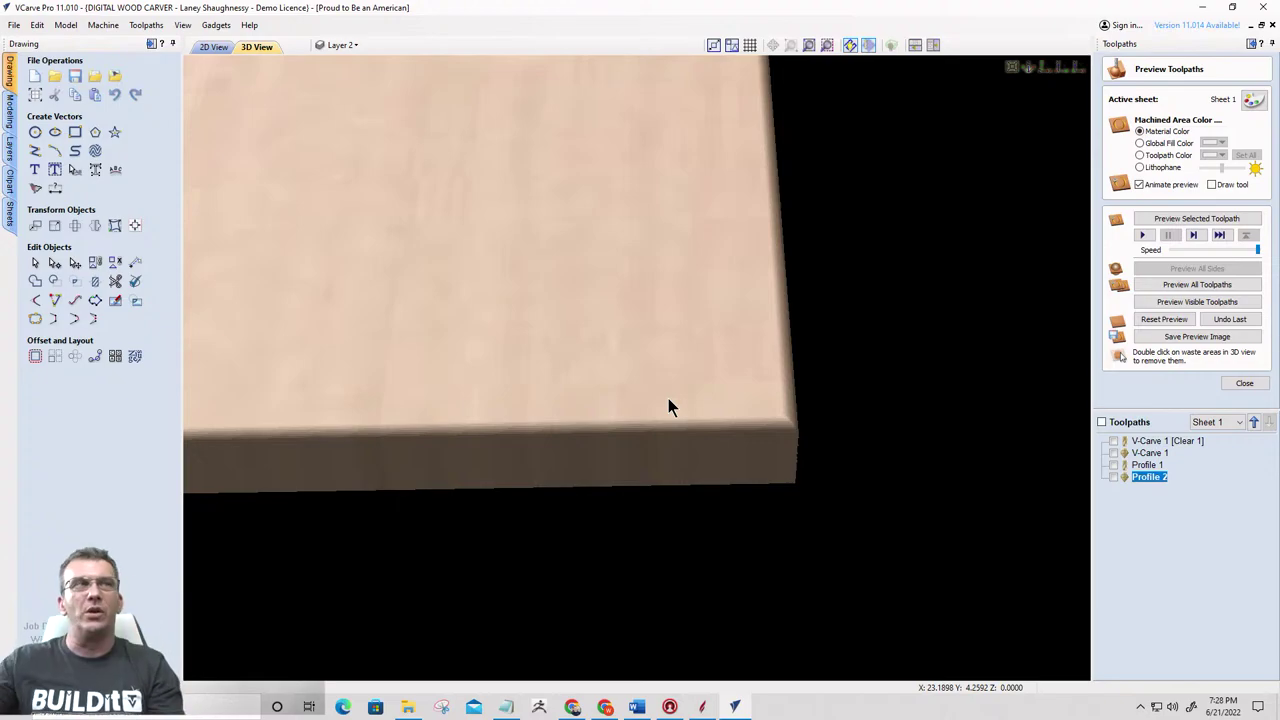
Examine in the 2D view how the bit profile meets the small rectangle's upper right corner
{"action": "left_click", "coordinate": [218, 47]}
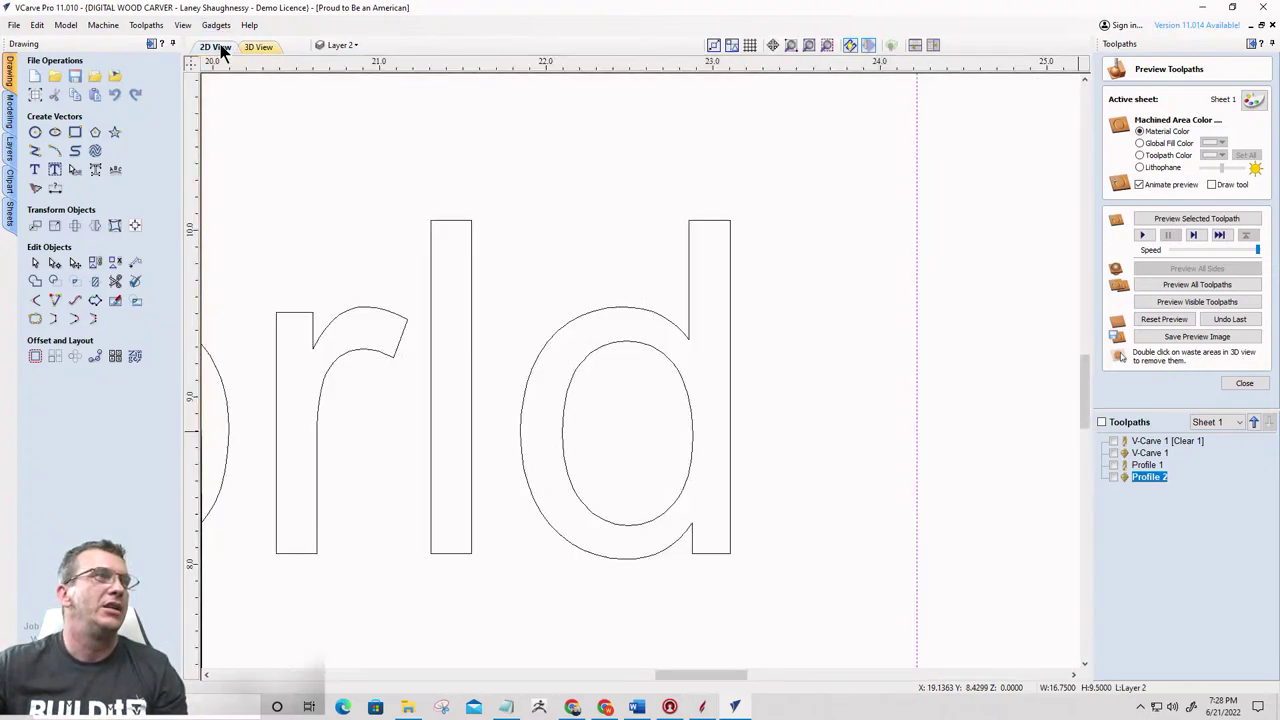
{"action": "scroll", "coordinate": [644, 438], "scroll_direction": "down", "scroll_amount": 6}
{"action": "scroll", "coordinate": [876, 440], "scroll_direction": "up", "scroll_amount": 3}
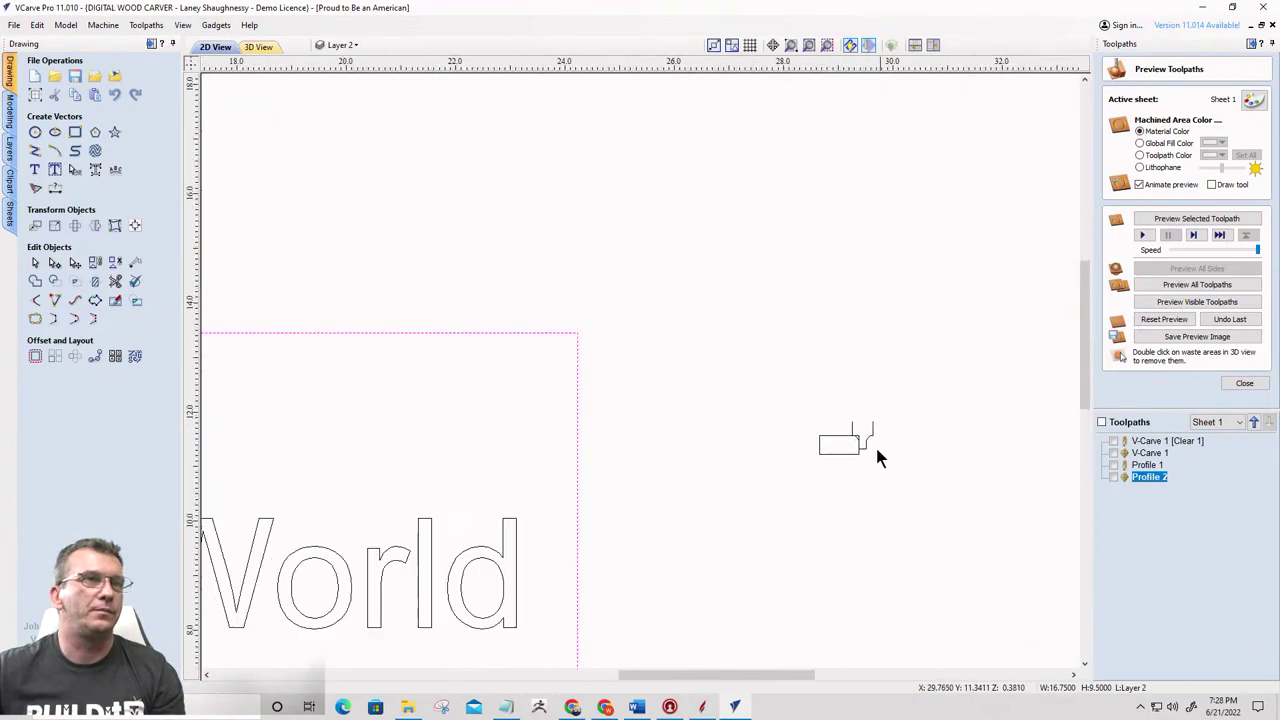
{"action": "scroll", "coordinate": [876, 448], "scroll_direction": "up", "scroll_amount": 5}
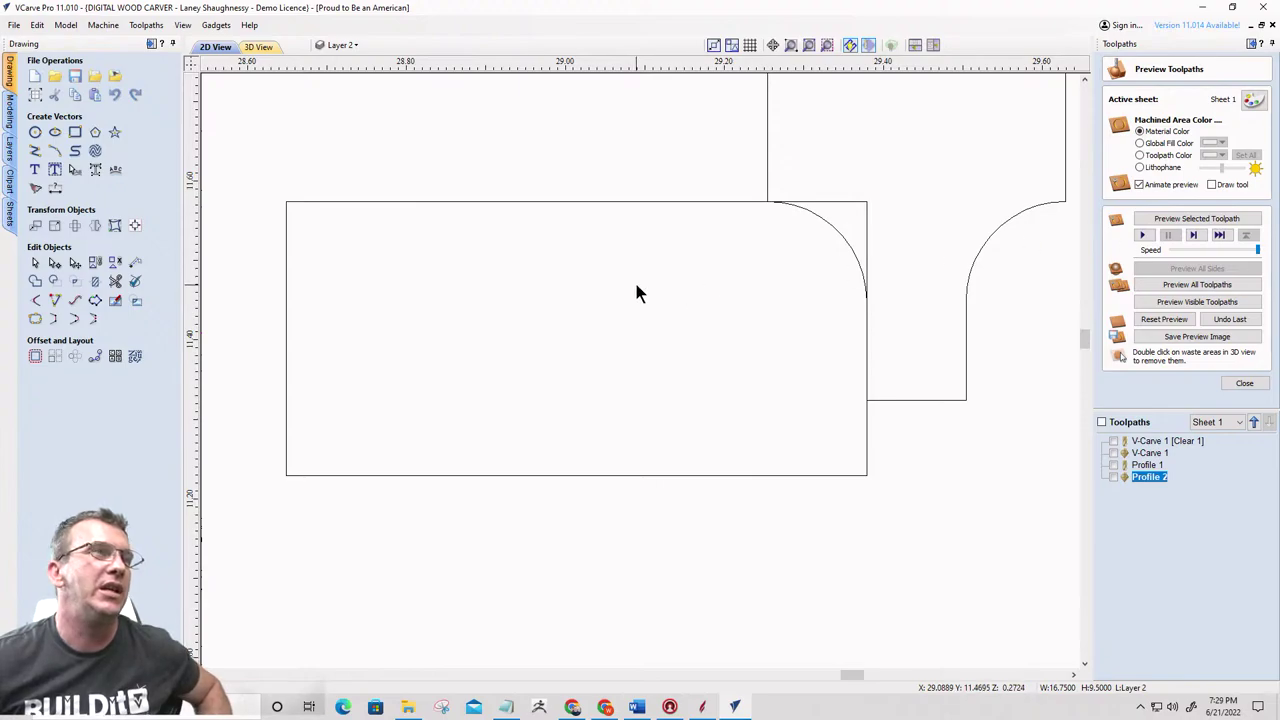
{"action": "scroll", "coordinate": [638, 292], "scroll_direction": "down", "scroll_amount": 4}
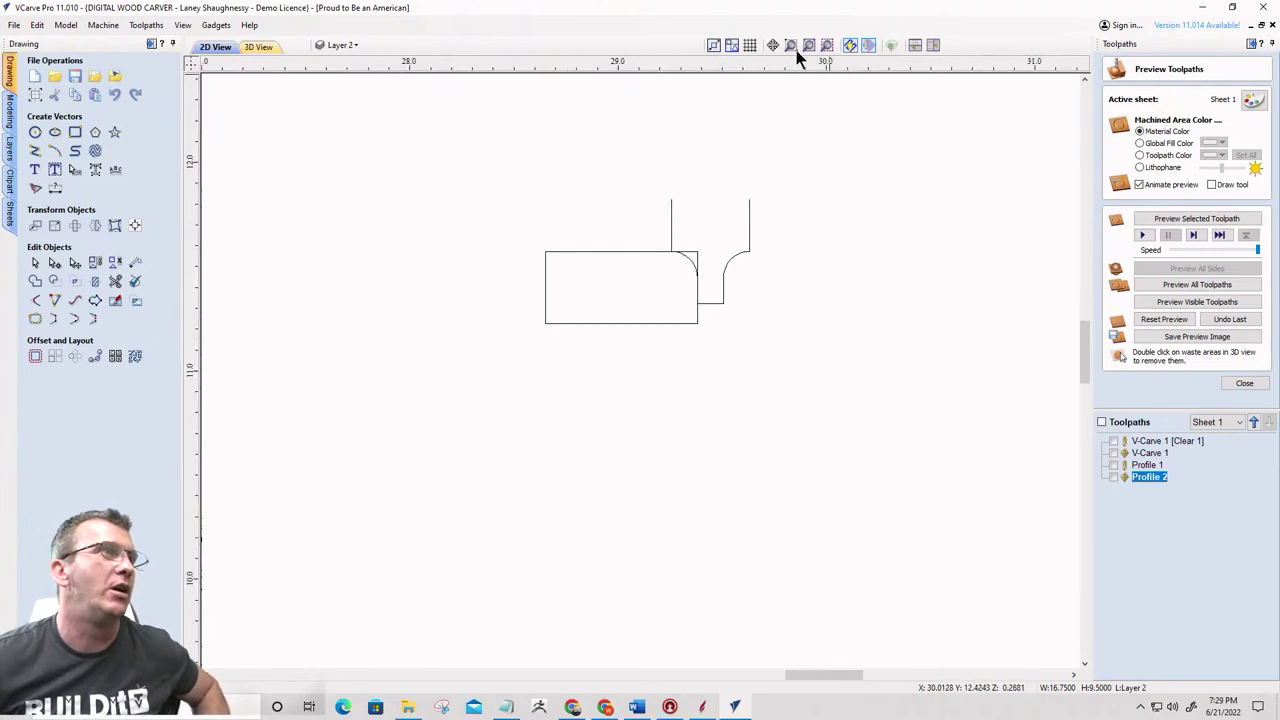
Hide Layer 2 and show Layer 1 and the wavy_Torn_Flag layer across the whole board
{"action": "left_click", "coordinate": [337, 47]}
{"action": "left_click", "coordinate": [338, 93]}
{"action": "left_click", "coordinate": [337, 67]}
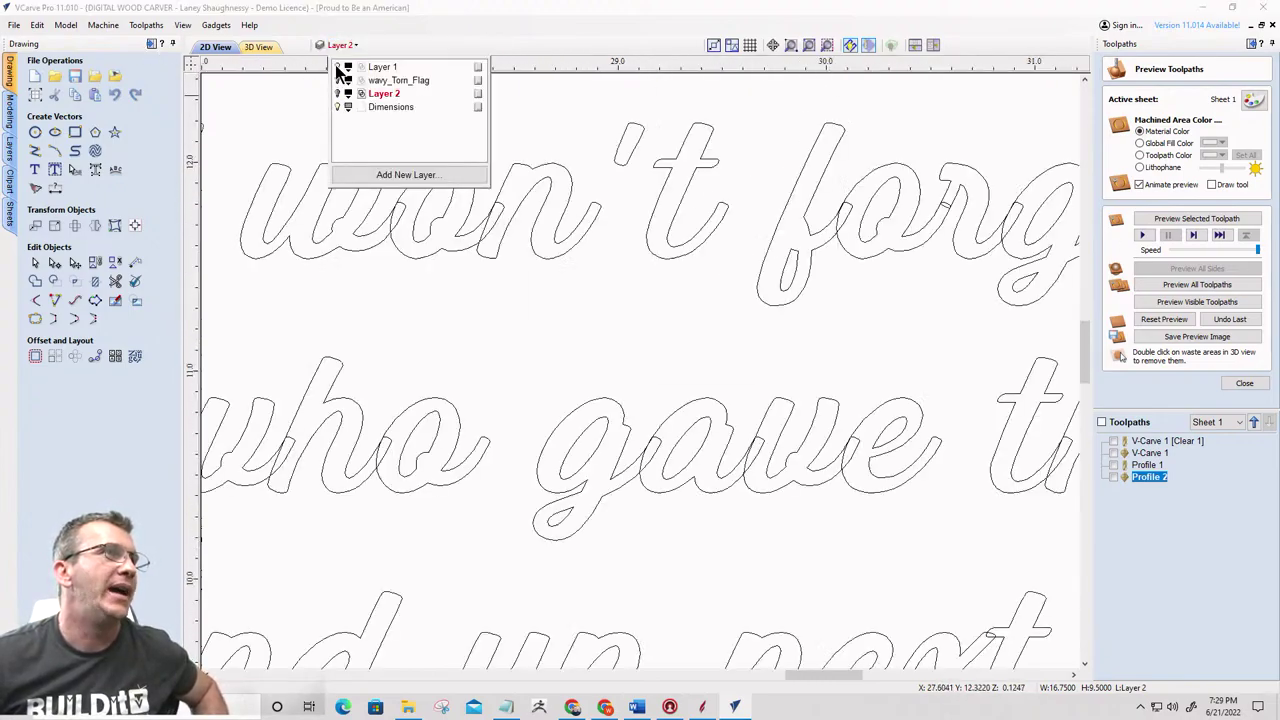
{"action": "left_click", "coordinate": [337, 80]}
{"action": "scroll", "coordinate": [669, 246], "scroll_direction": "down", "scroll_amount": 4}
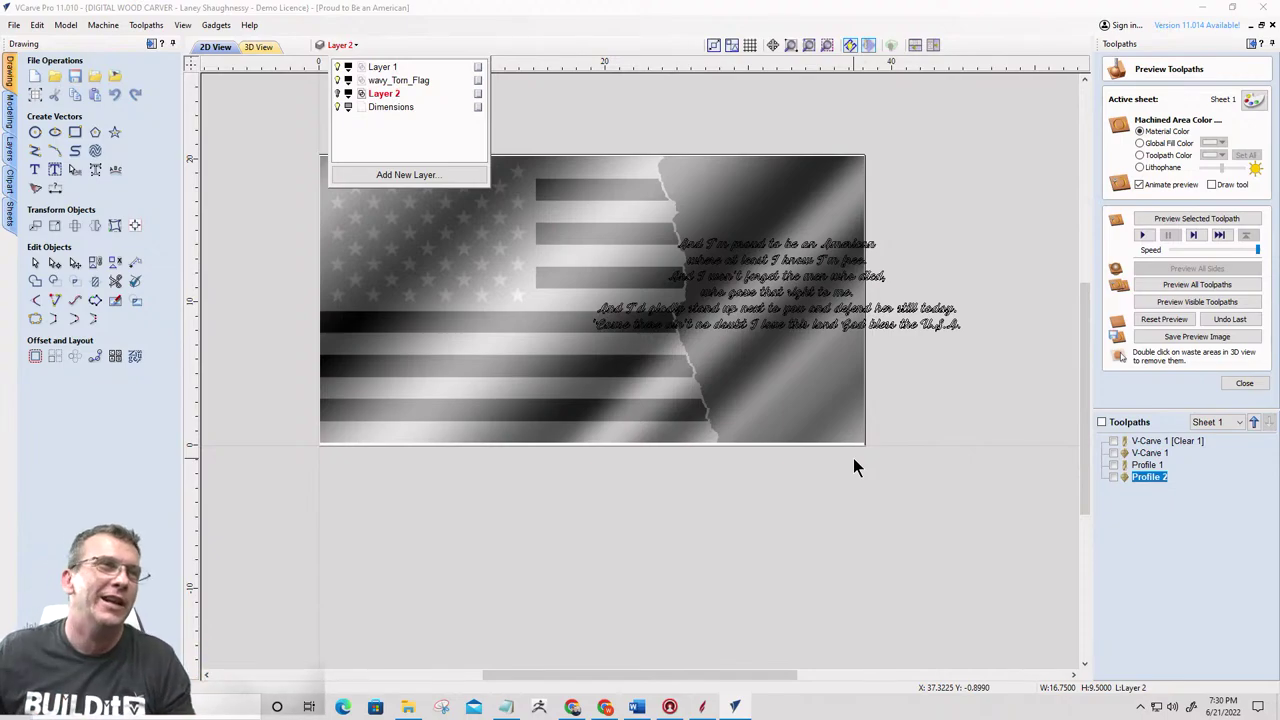
Draw a rectangle about 14.4 by 20.3 inches over the full-height area on the torn side of the flag
{"action": "left_click", "coordinate": [747, 261]}
{"action": "left_click", "coordinate": [747, 256]}
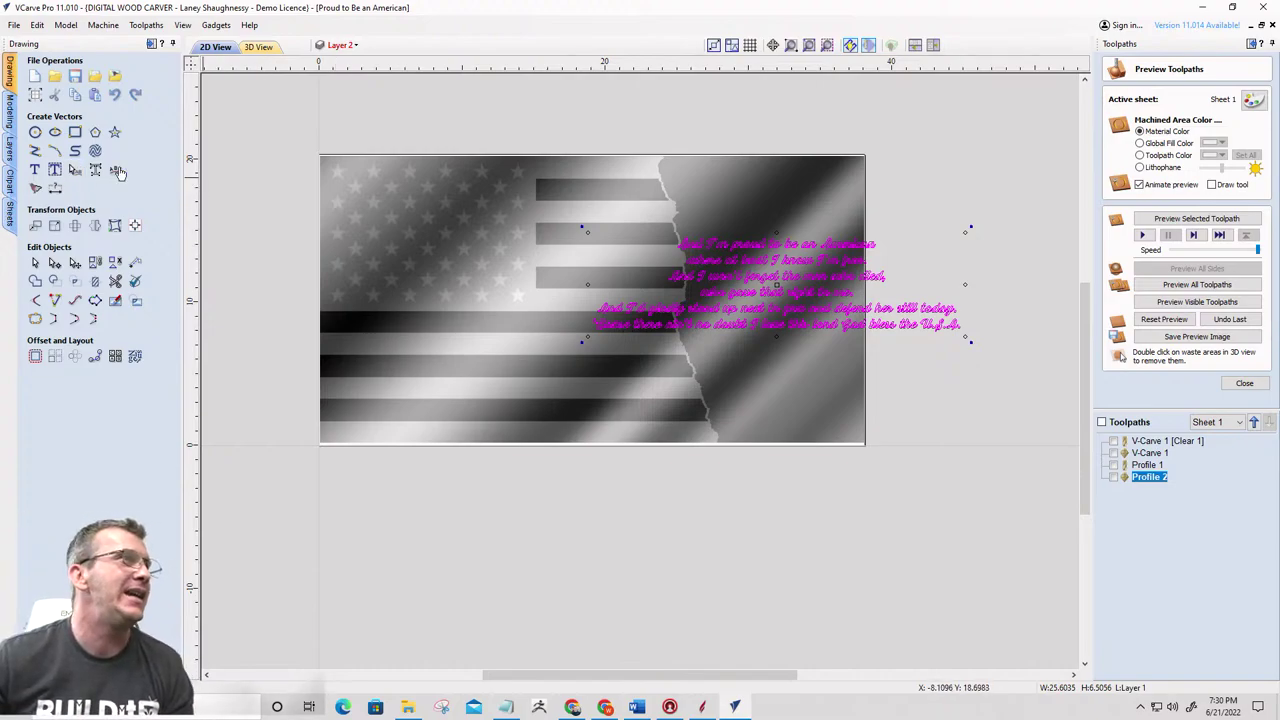
{"action": "left_click", "coordinate": [75, 132]}
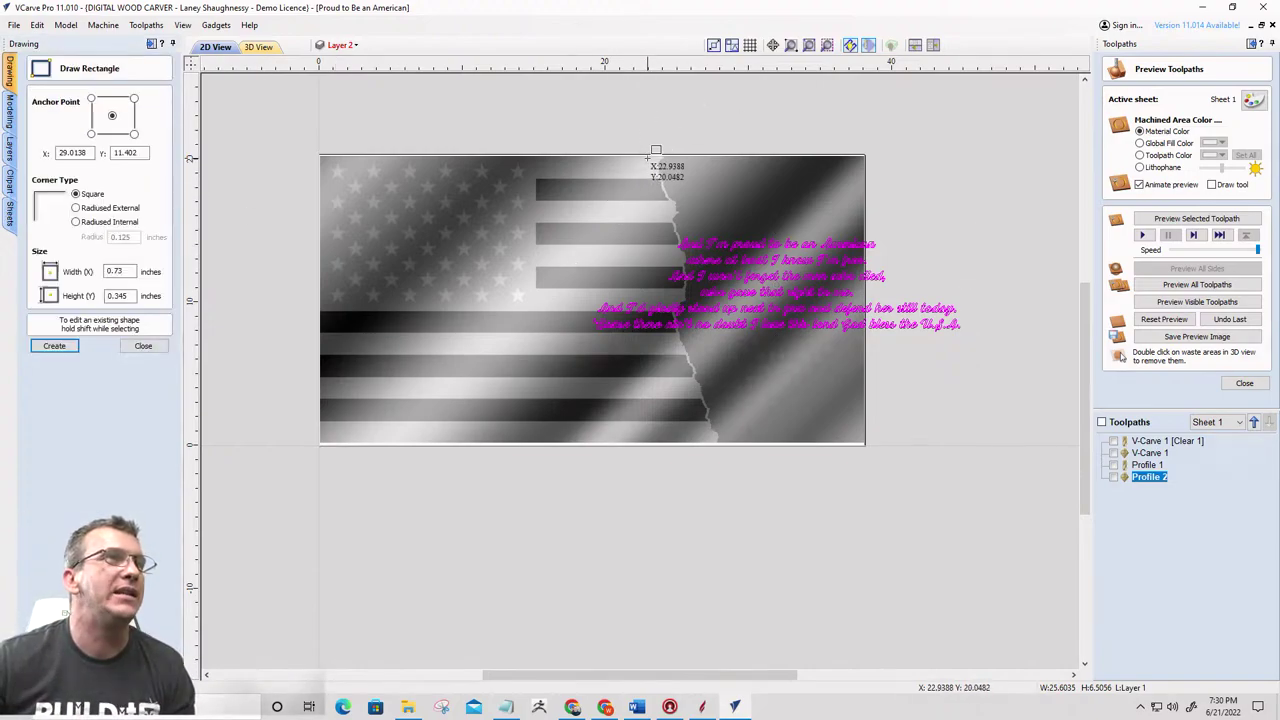
{"action": "mouse_move", "coordinate": [660, 156]}
{"action": "left_mouse_down"}
{"action": "mouse_move", "coordinate": [784, 180]}
{"action": "mouse_move", "coordinate": [864, 447]}
{"action": "left_mouse_up"}
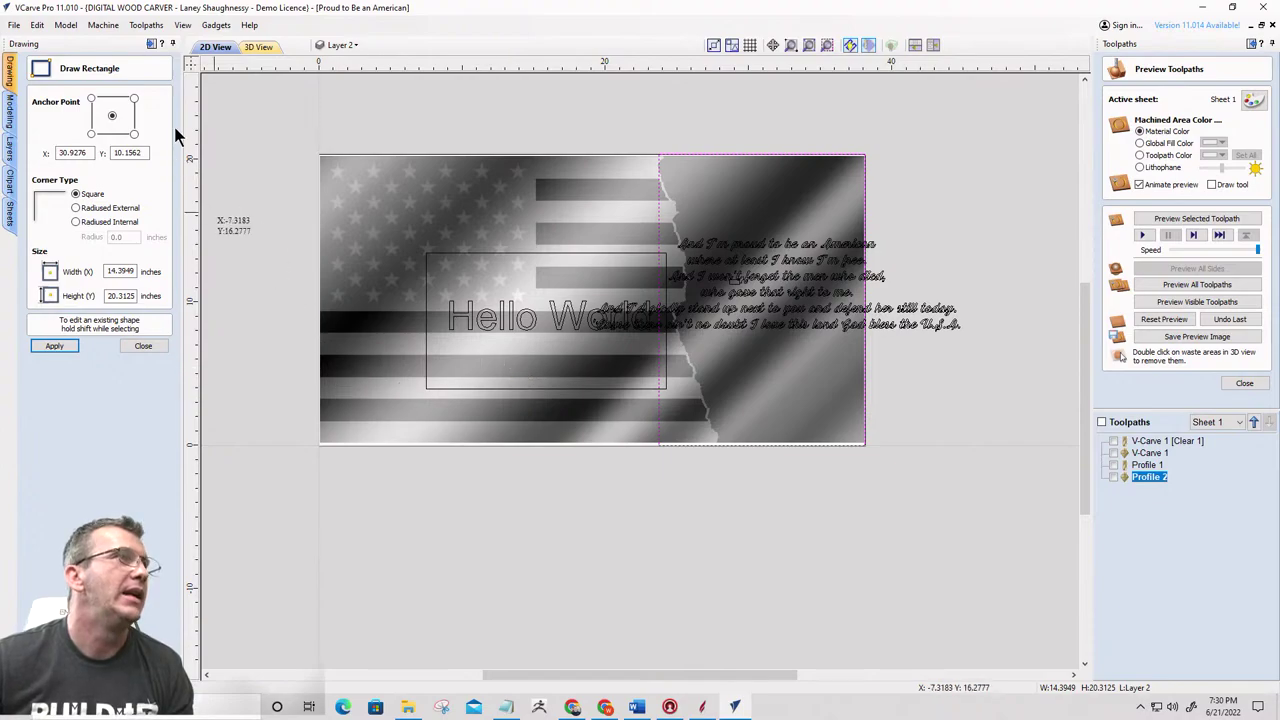
{"action": "left_click", "coordinate": [142, 346]}
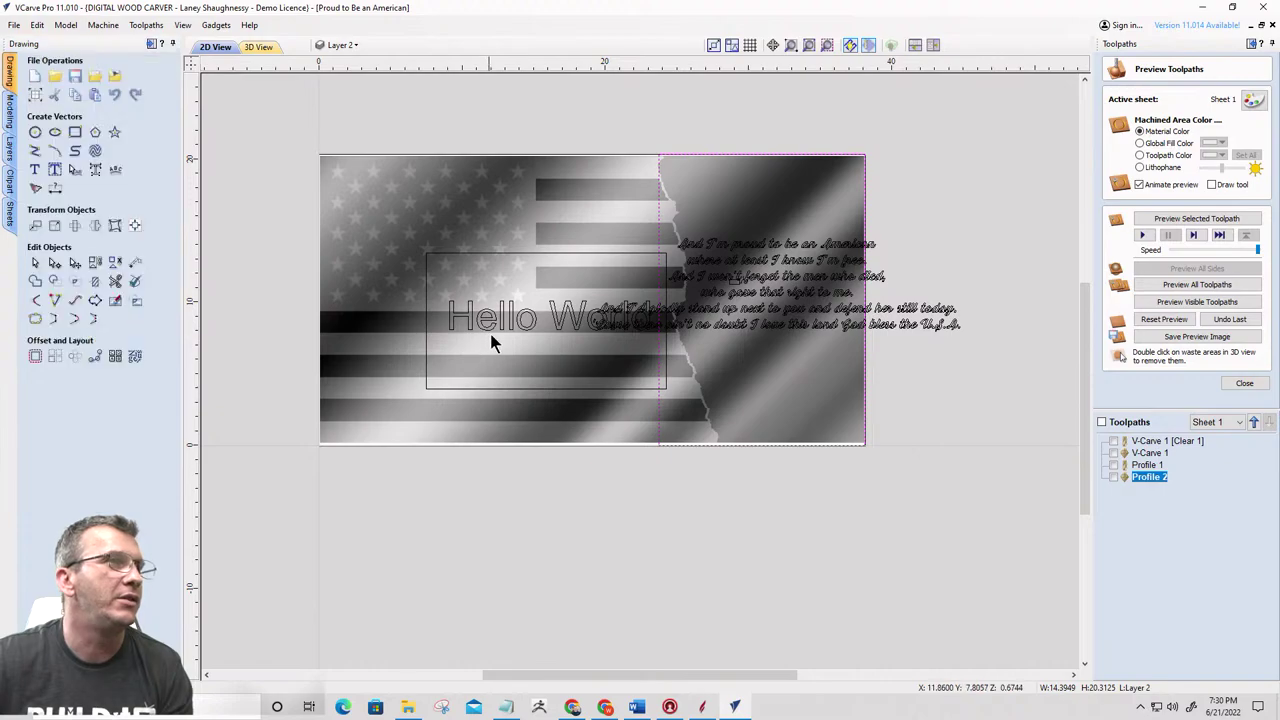
Delete the Hello World text with its surrounding rectangle, and the bit profile drawing with its small rectangle
{"action": "left_click", "coordinate": [416, 254]}
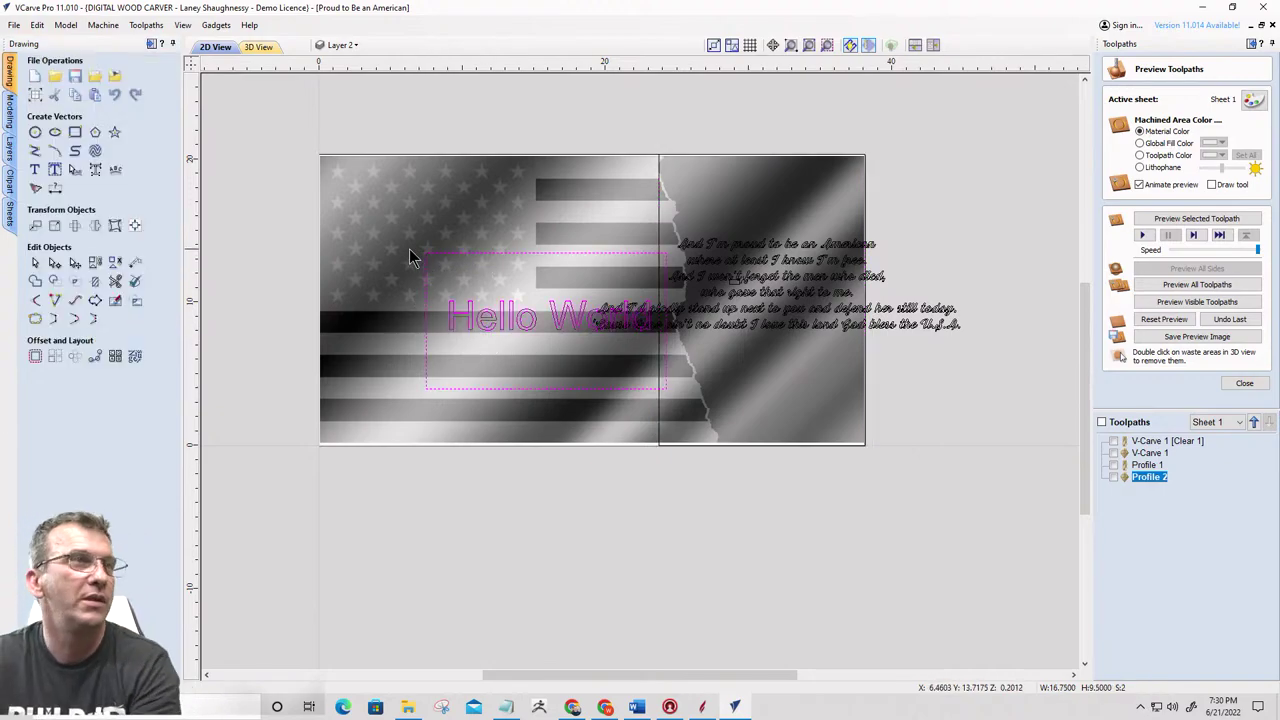
{"action": "key", "text": "Delete"}
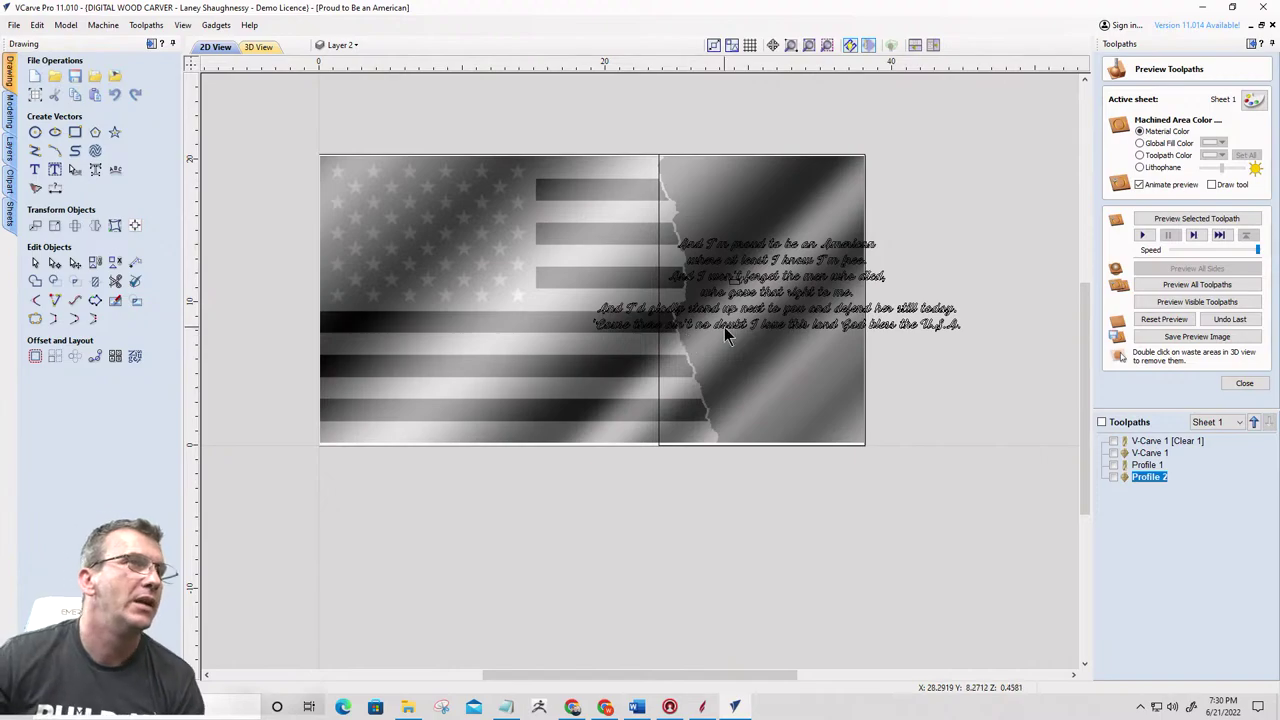
{"action": "scroll", "coordinate": [729, 330], "scroll_direction": "up", "scroll_amount": 5}
{"action": "scroll", "coordinate": [785, 140], "scroll_direction": "up", "scroll_amount": 4}
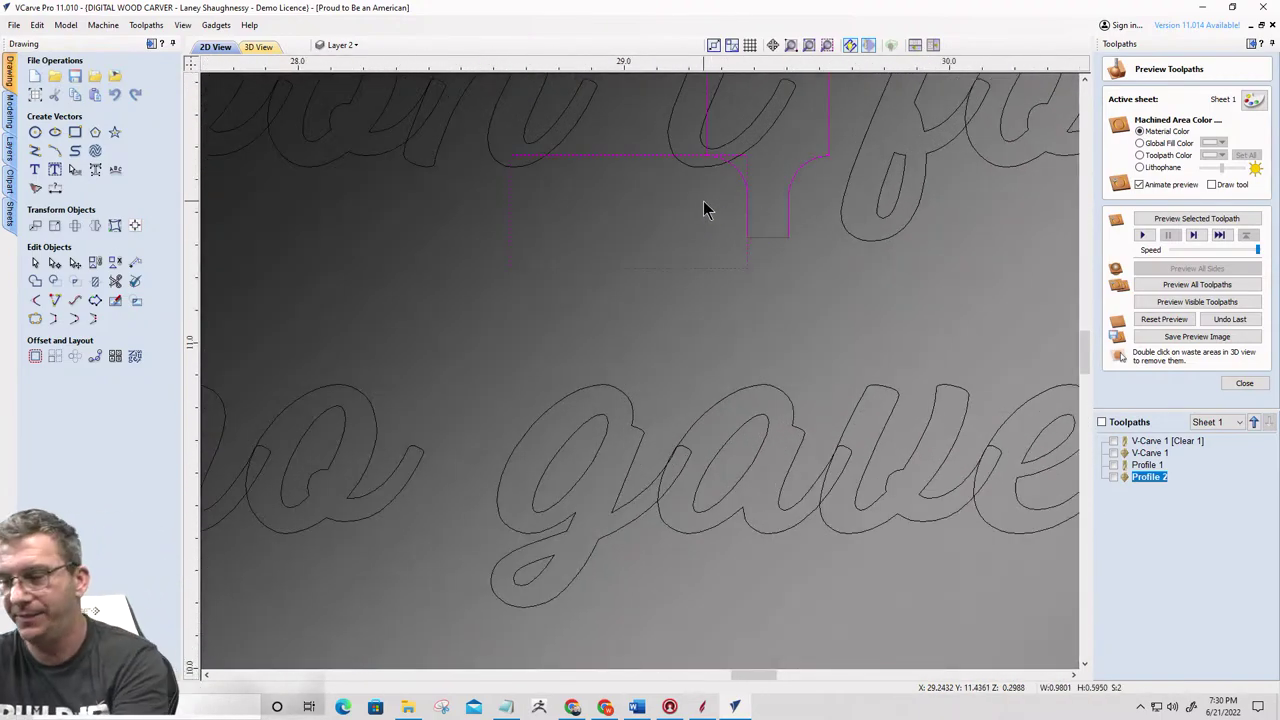
{"action": "scroll", "coordinate": [752, 235], "scroll_direction": "down", "scroll_amount": 9}
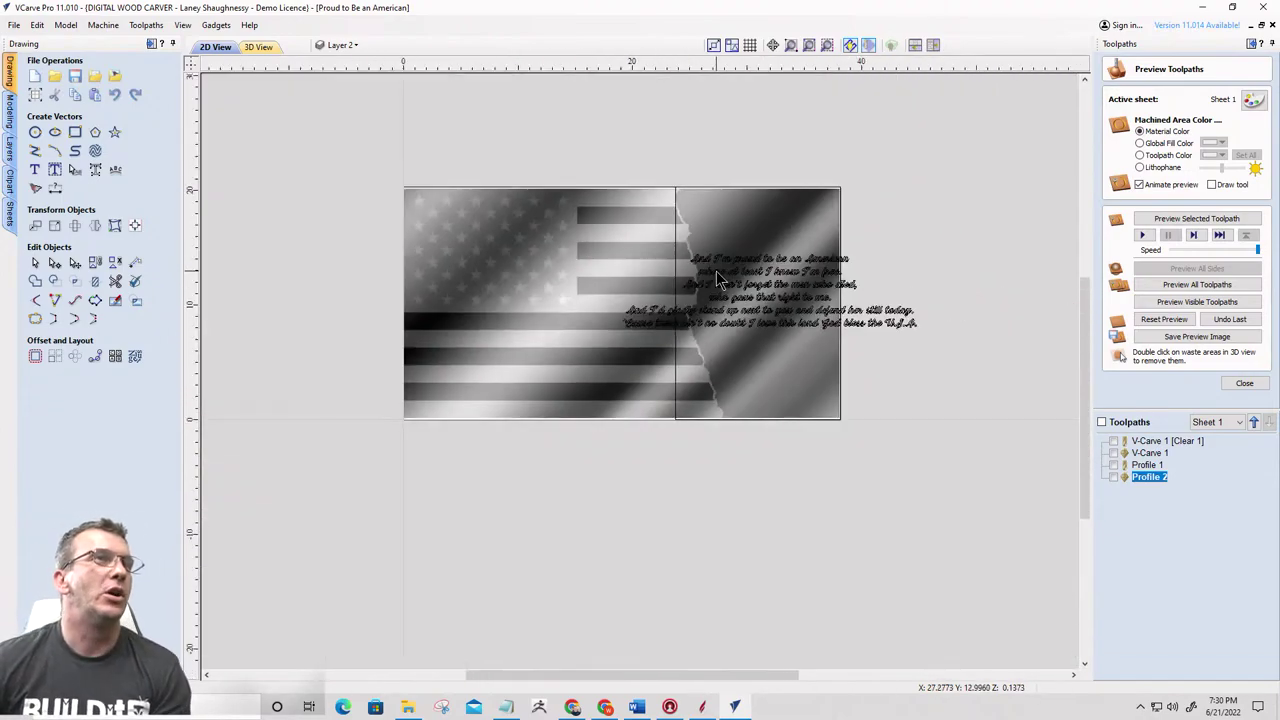
Move the original script lyrics off the flag to the empty area below and right of the board
{"action": "left_click", "coordinate": [676, 250]}
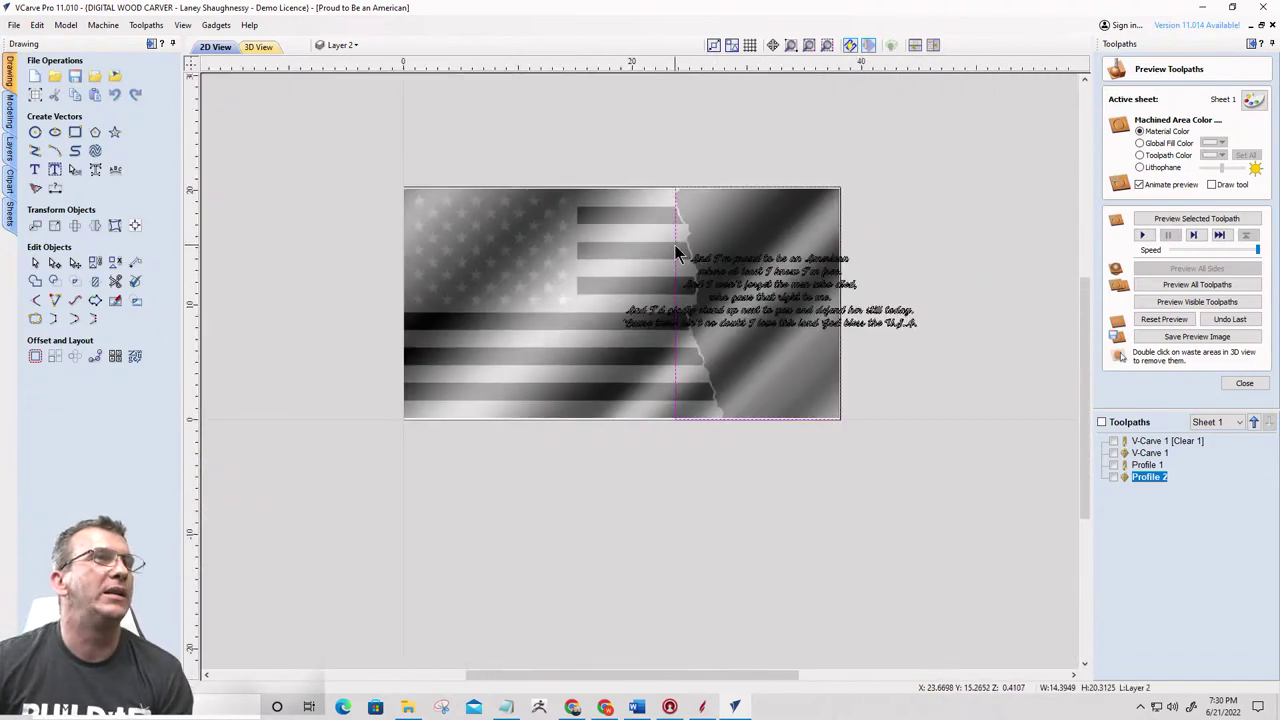
{"action": "left_click", "coordinate": [726, 272]}
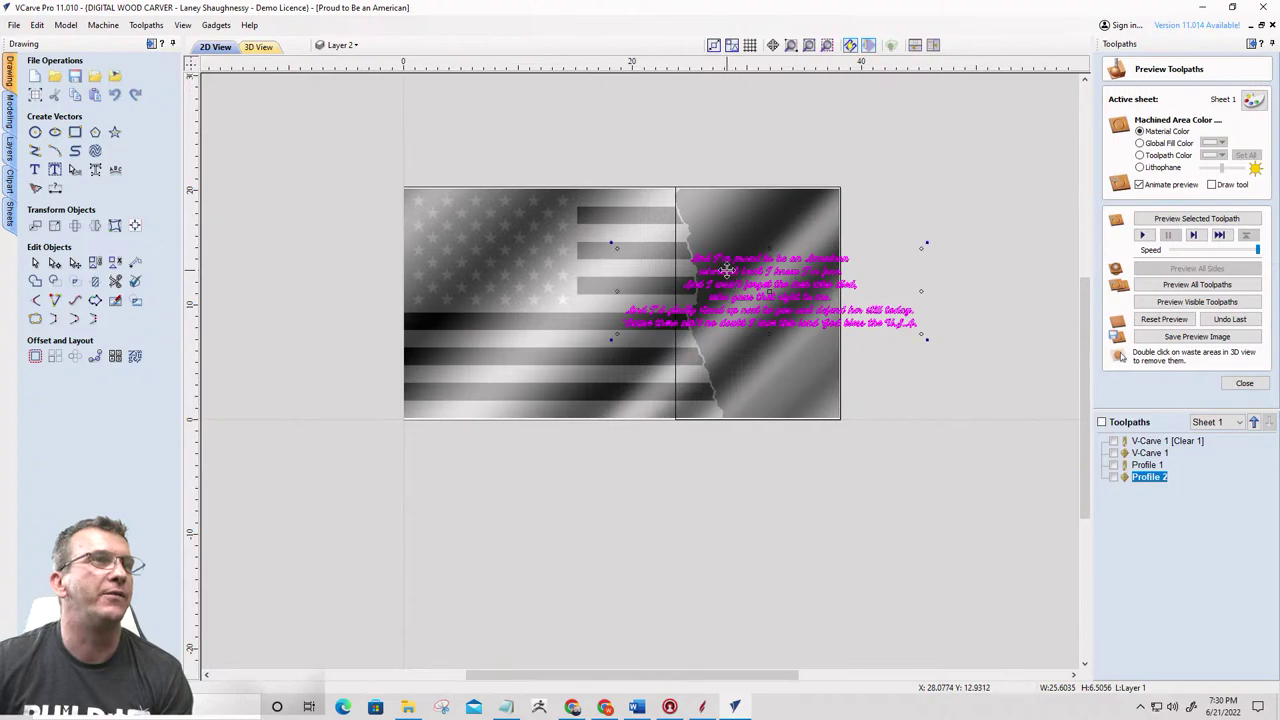
{"action": "left_click_drag", "start_coordinate": [726, 272], "coordinate": [896, 542]}
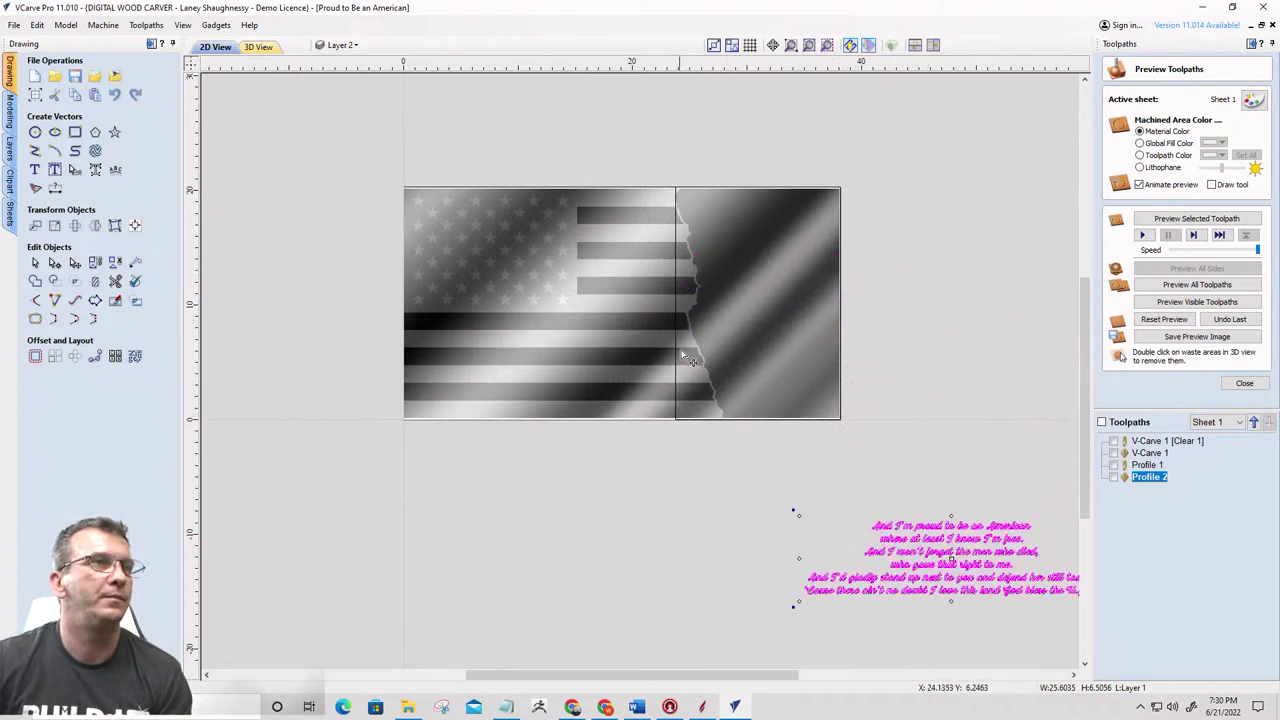
Create auto layout text inside the tall rectangle on the torn side, pasting the copied song lyrics as its content
{"action": "left_click", "coordinate": [679, 362]}
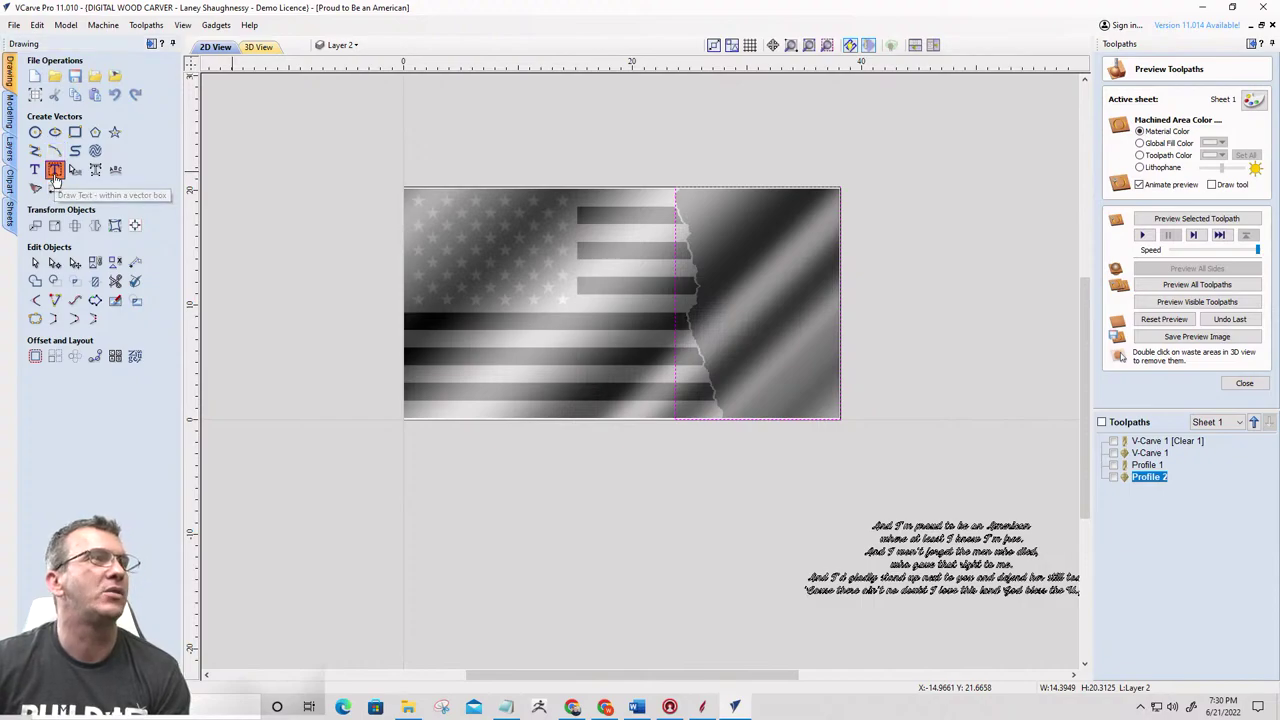
{"action": "left_click", "coordinate": [55, 171]}
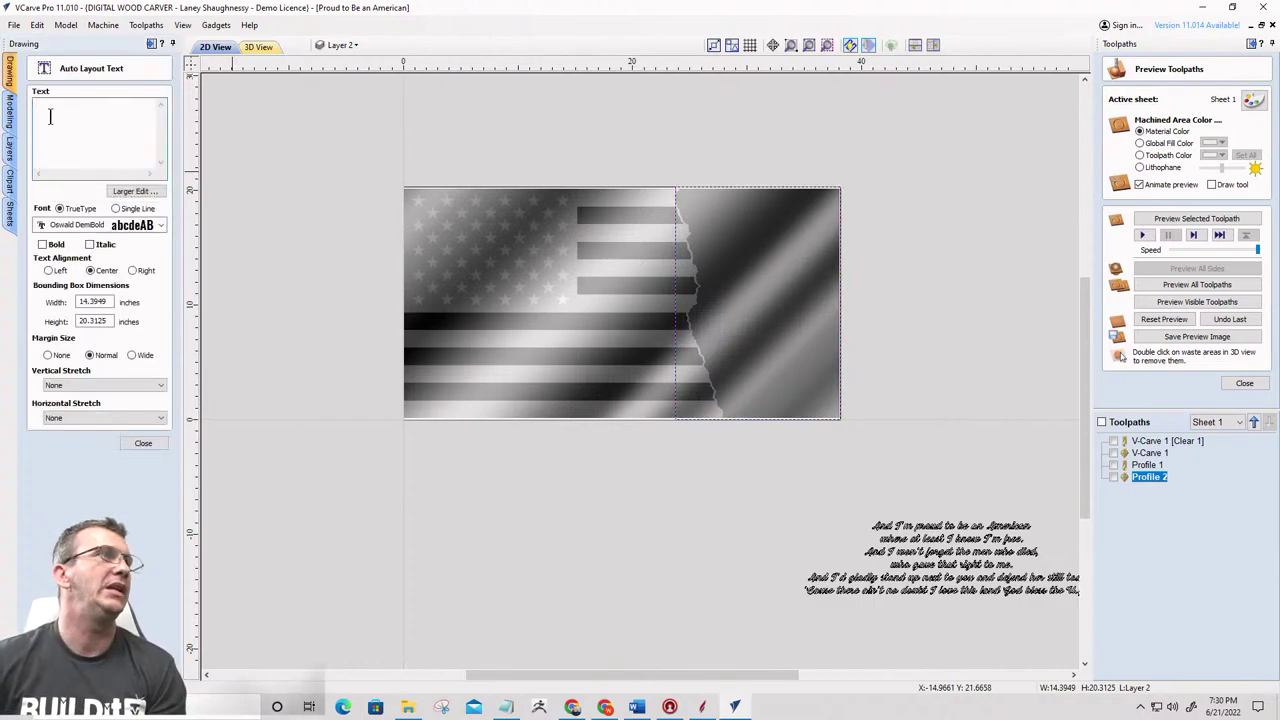
{"action": "right_click", "coordinate": [50, 112]}
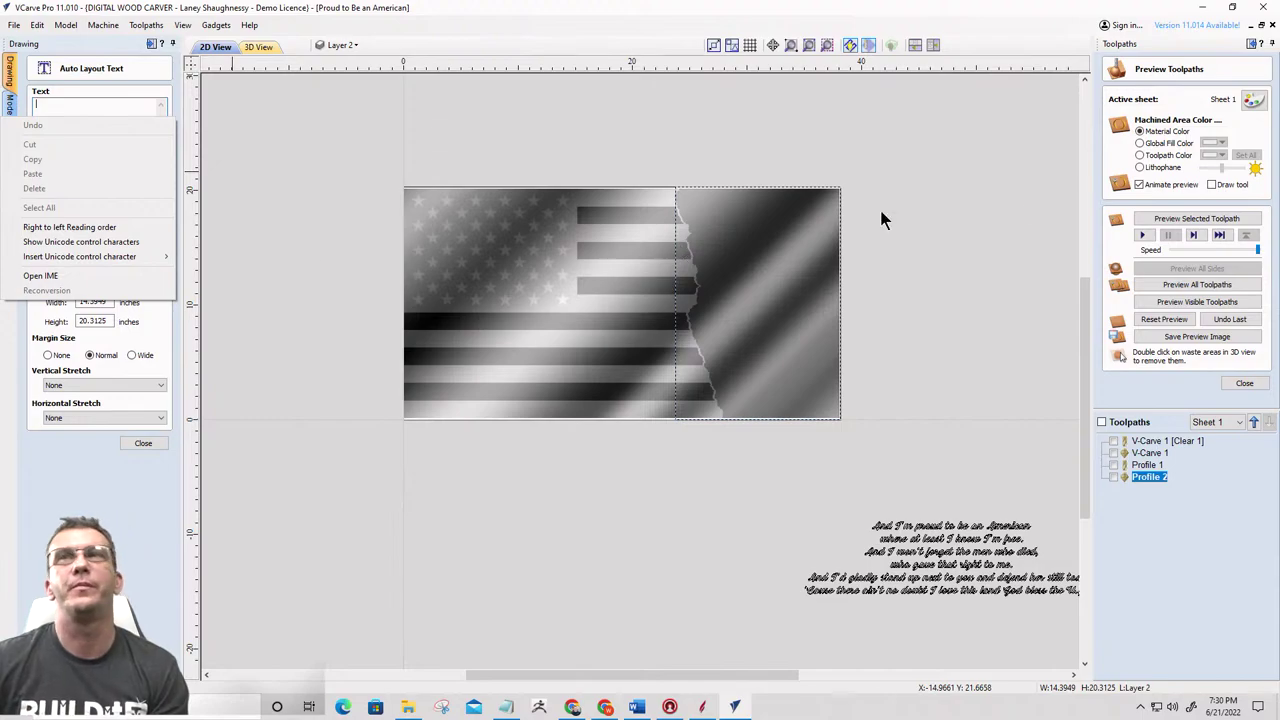
{"action": "key", "text": "Escape"}
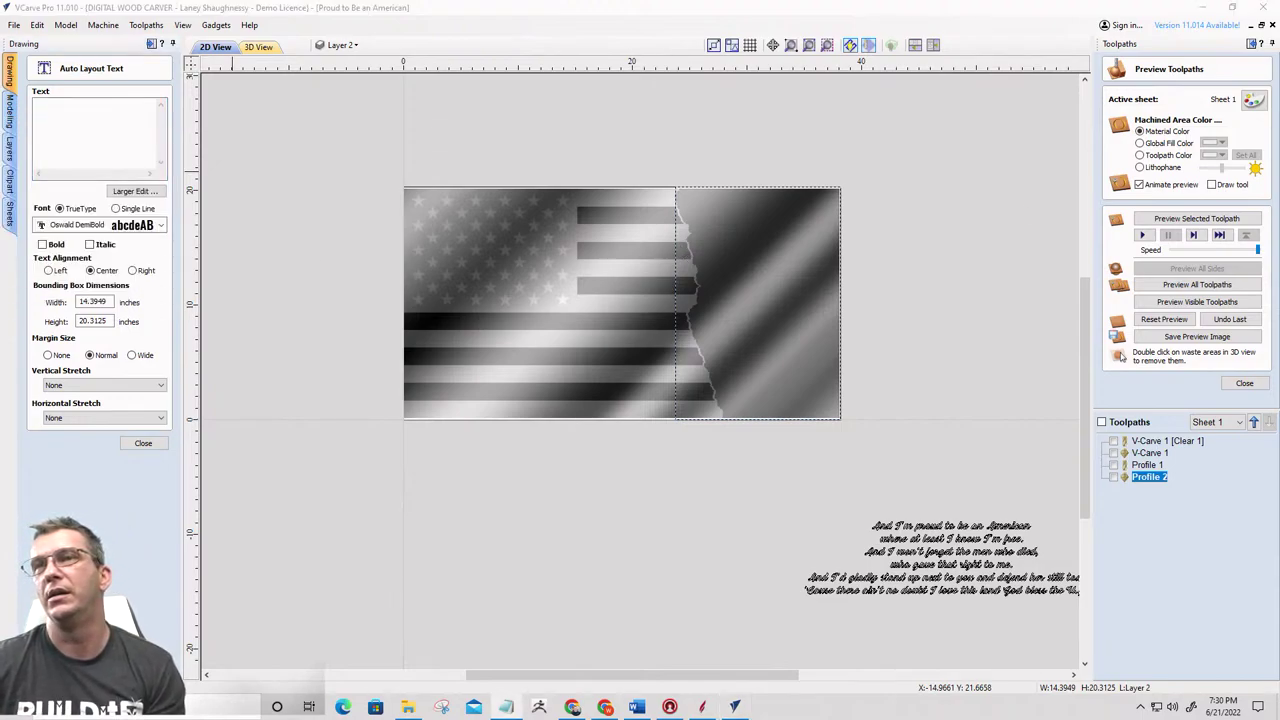
{"action": "left_click", "coordinate": [74, 118]}
{"action": "right_click", "coordinate": [74, 125]}
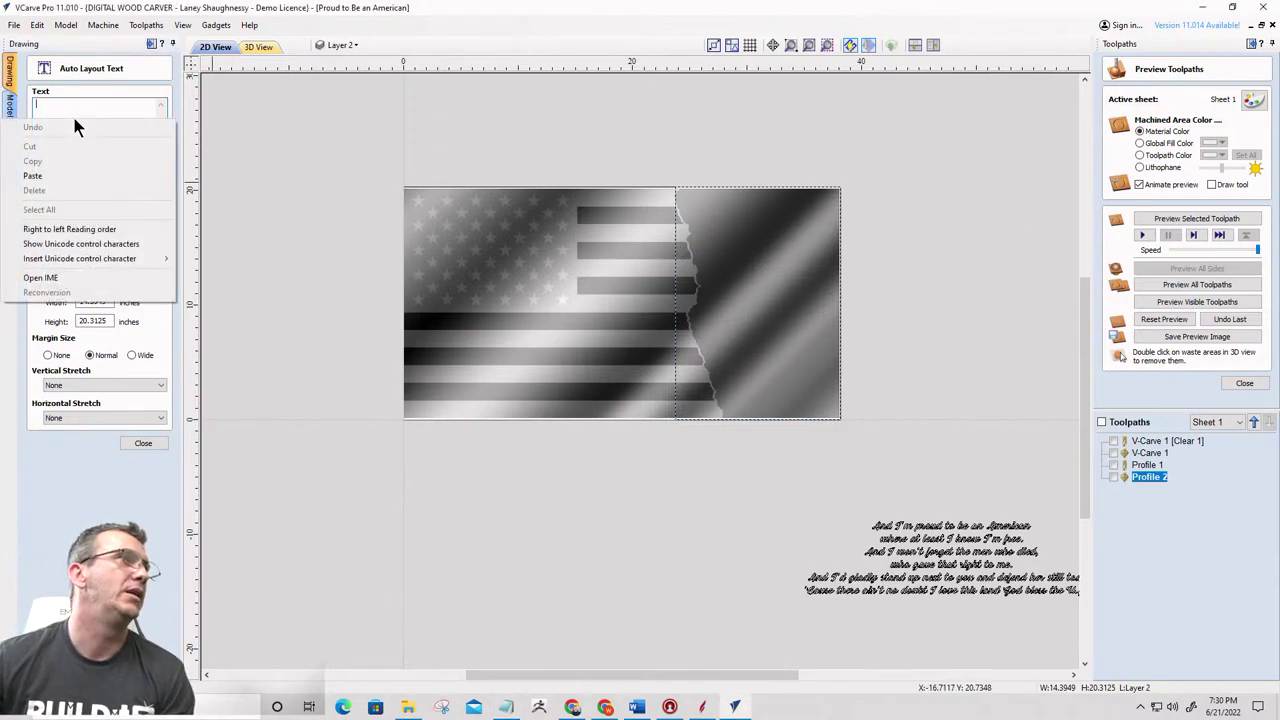
{"action": "left_click", "coordinate": [44, 176]}
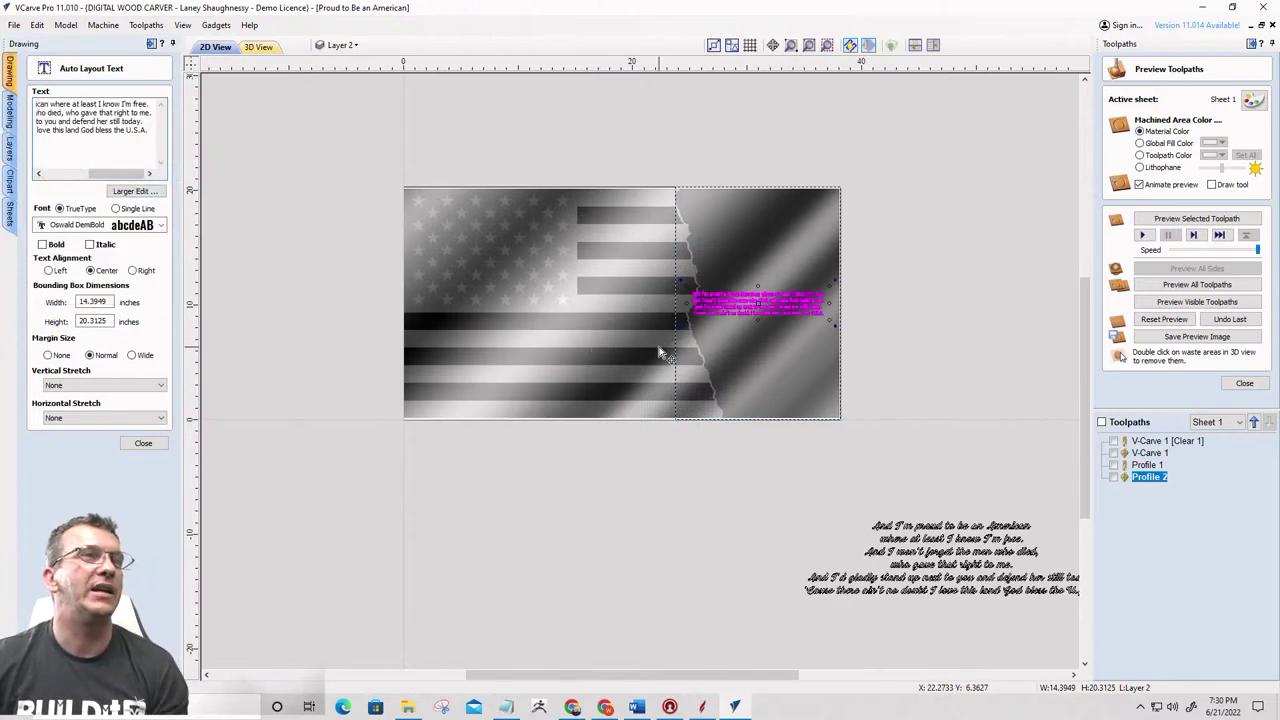
{"action": "scroll", "coordinate": [67, 128], "scroll_direction": "left", "scroll_amount": 5}
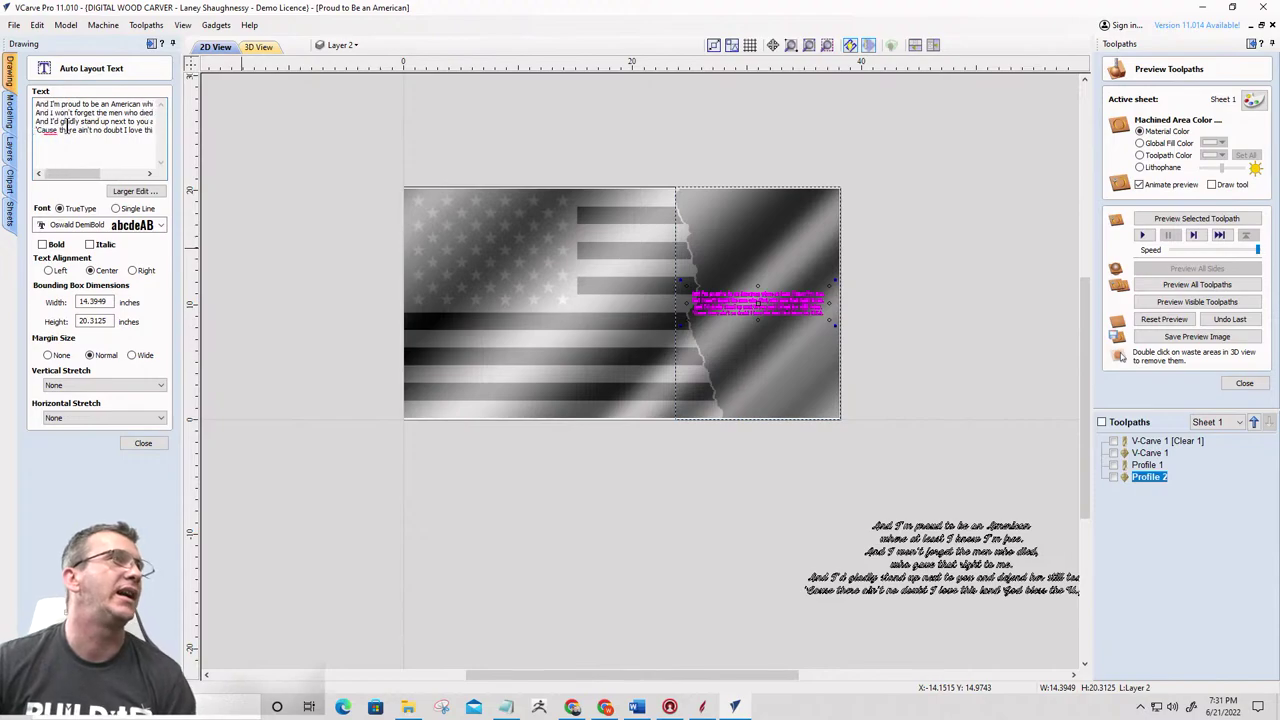
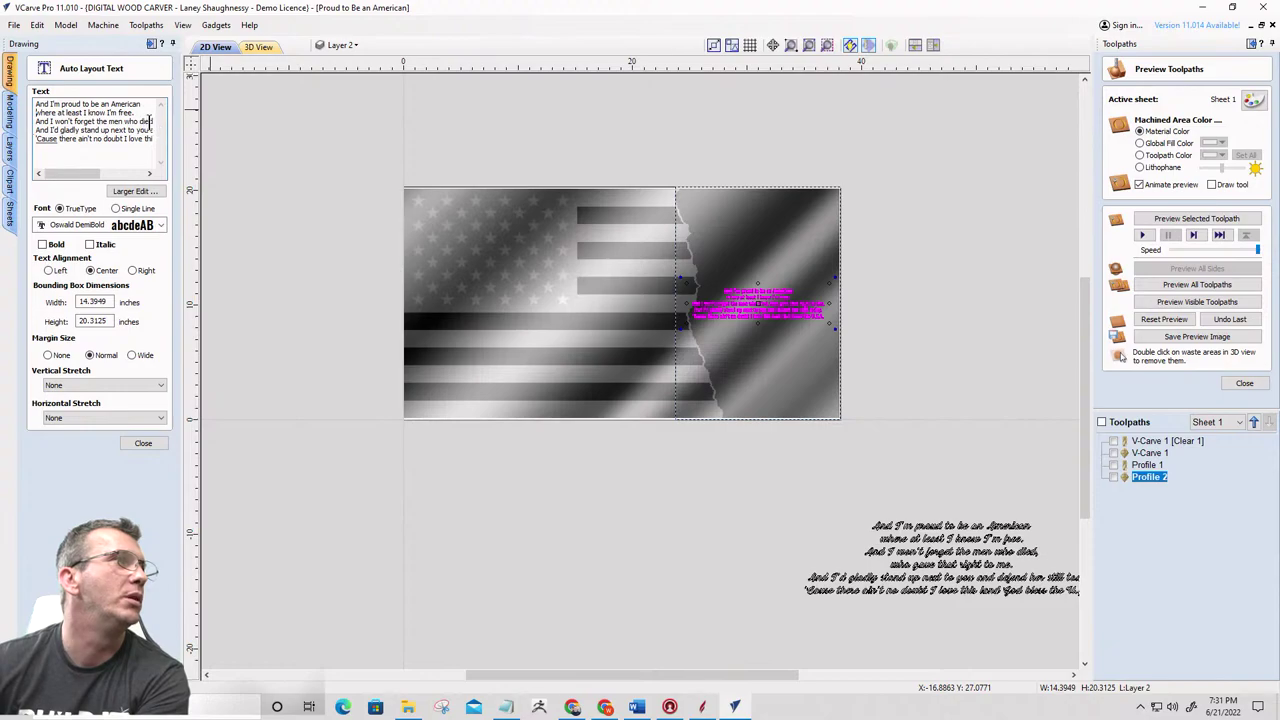
Split the pasted lyrics into nine lines, adding breaks before "where", "who gave", "next to you", "I love this land" and "God bless"
{"action": "left_click", "coordinate": [155, 121]}
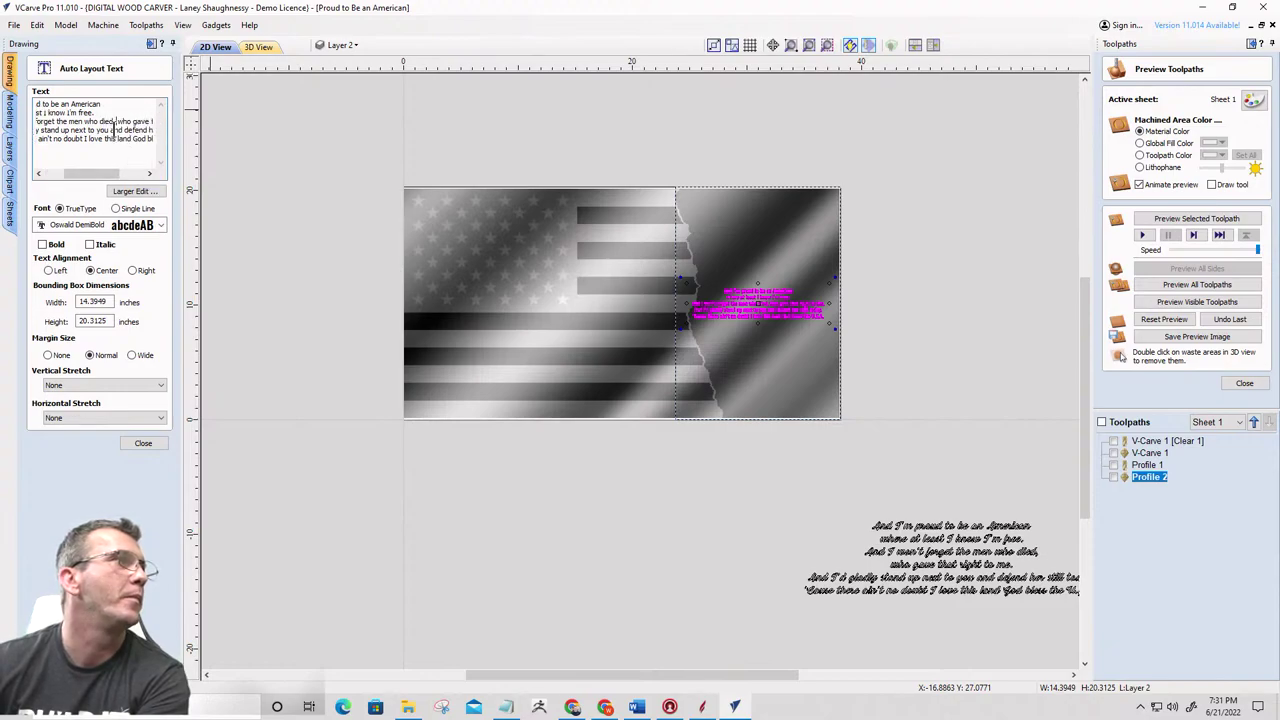
{"action": "key", "text": "Return"}
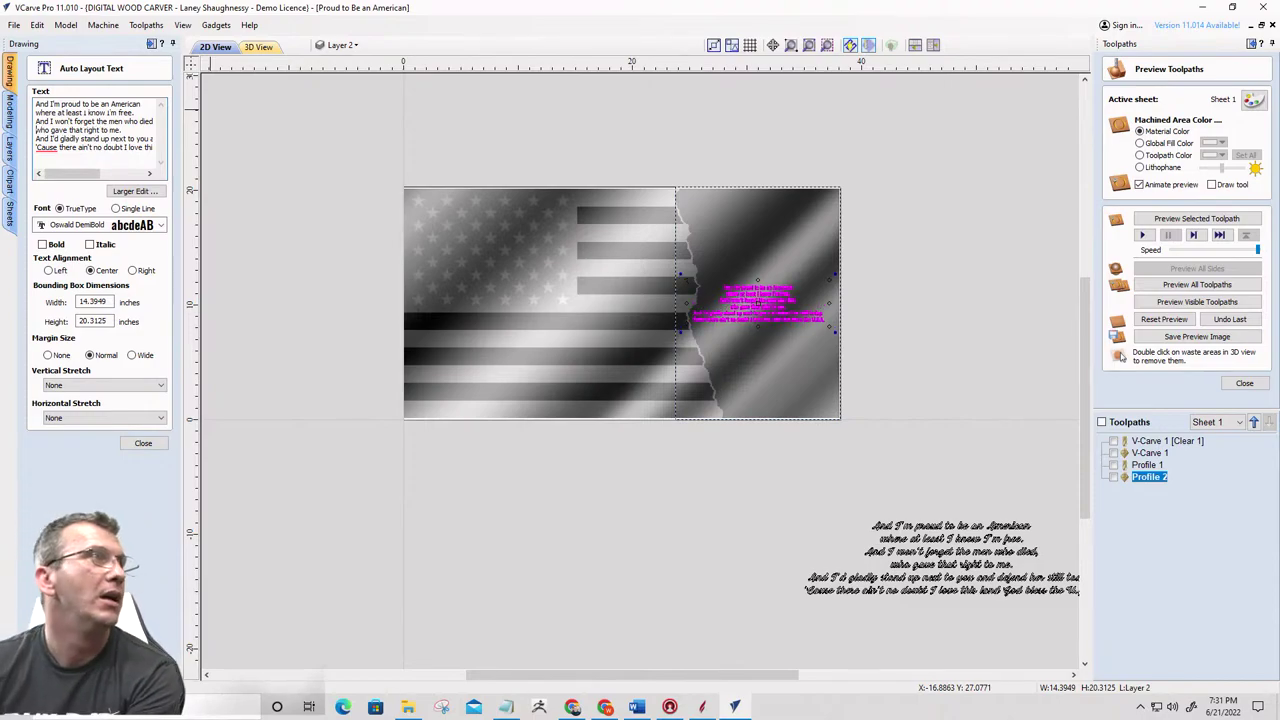
{"action": "left_click", "coordinate": [111, 138]}
{"action": "key", "text": "Return"}
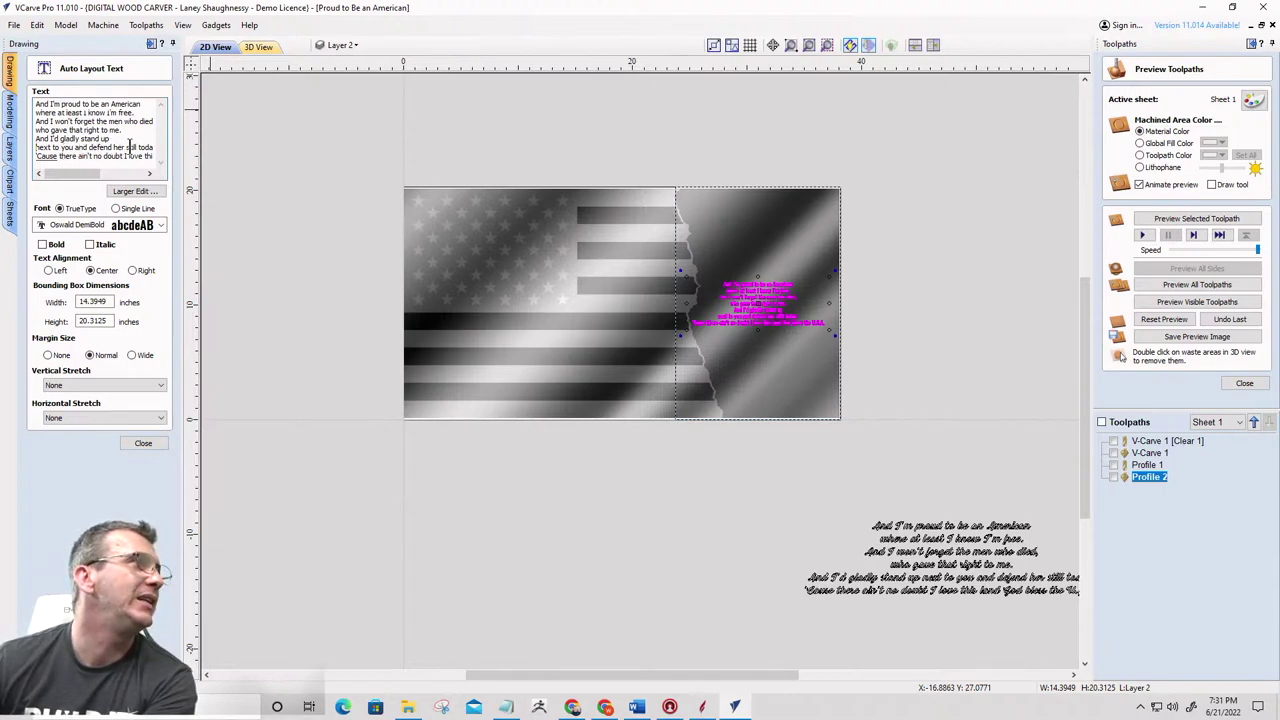
{"action": "left_click", "coordinate": [138, 147]}
{"action": "key", "text": "Home"}
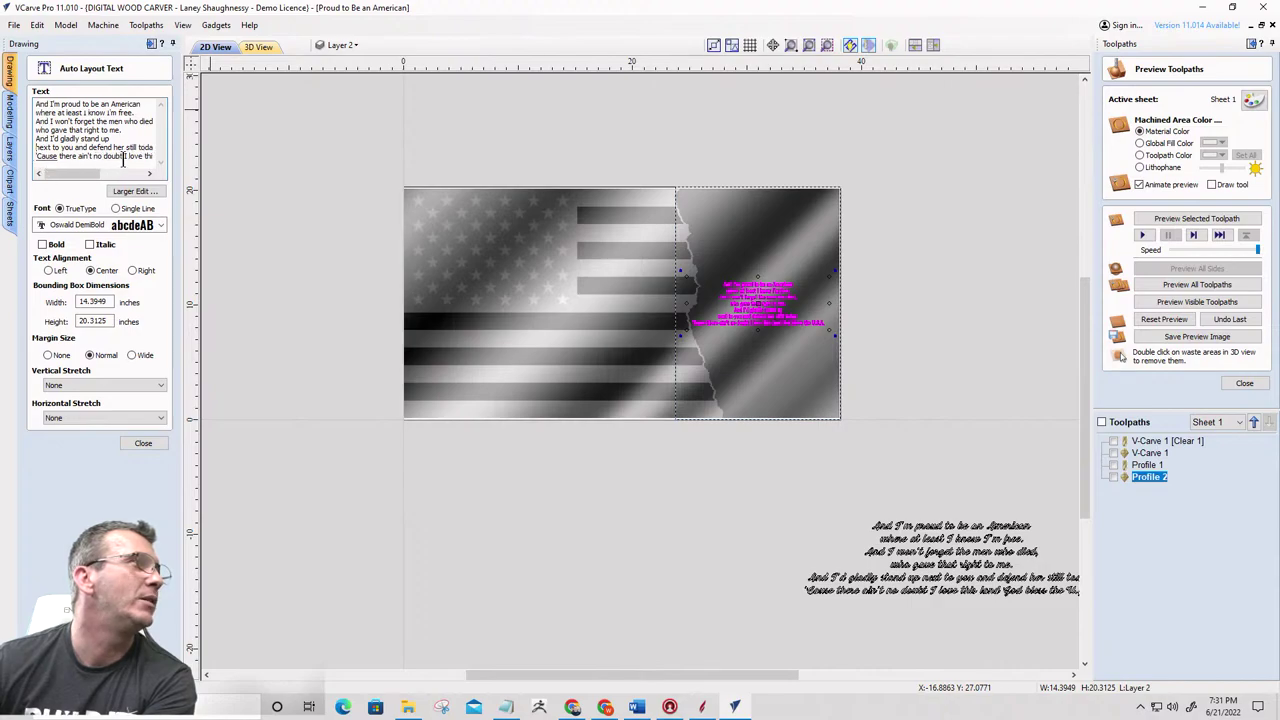
{"action": "left_click", "coordinate": [123, 157]}
{"action": "key", "text": "Return"}
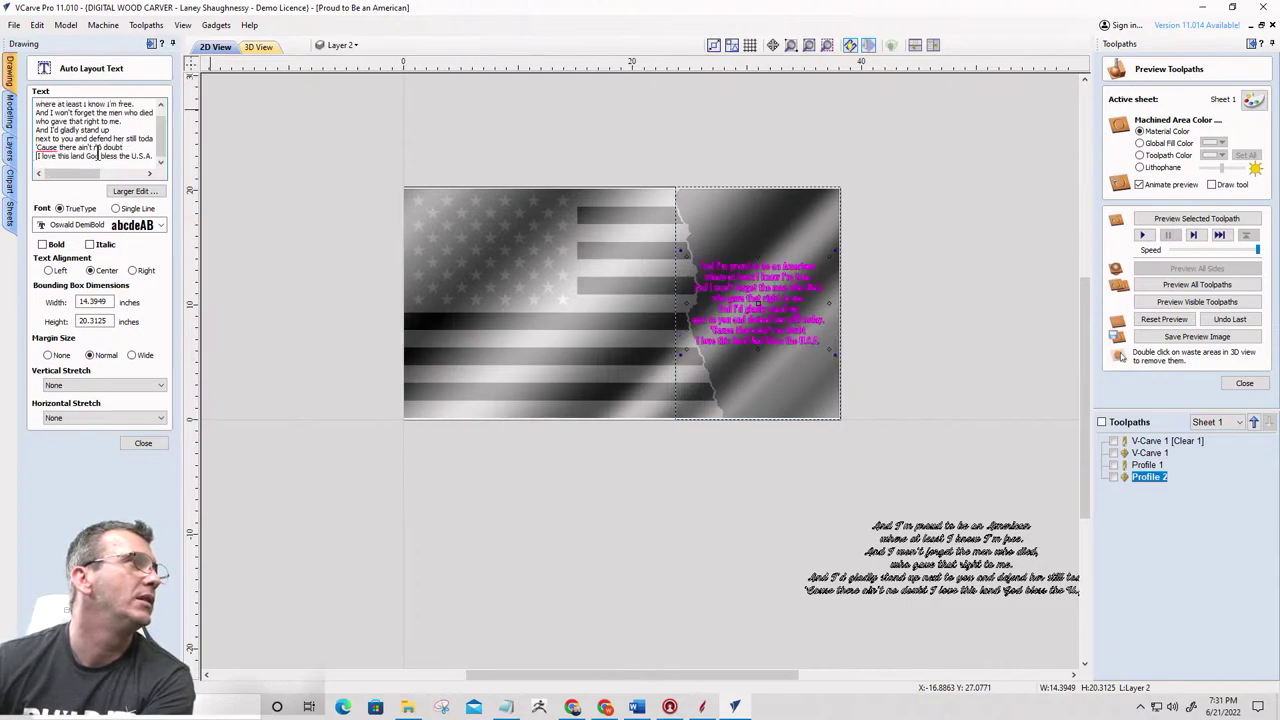
{"action": "left_click", "coordinate": [87, 157]}
{"action": "key", "text": "Return"}
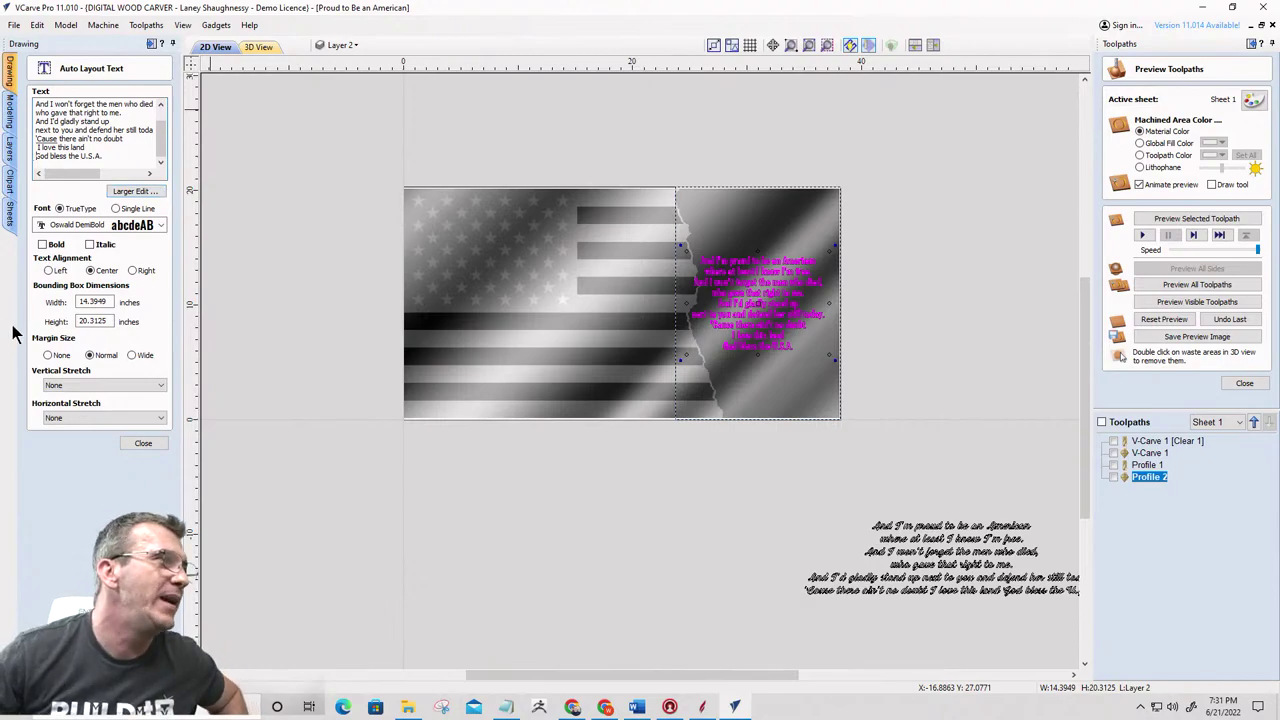
Set the lyrics' margin size to None, keep the vertical stretch at None, and finish the text layout
{"action": "left_click", "coordinate": [90, 385]}
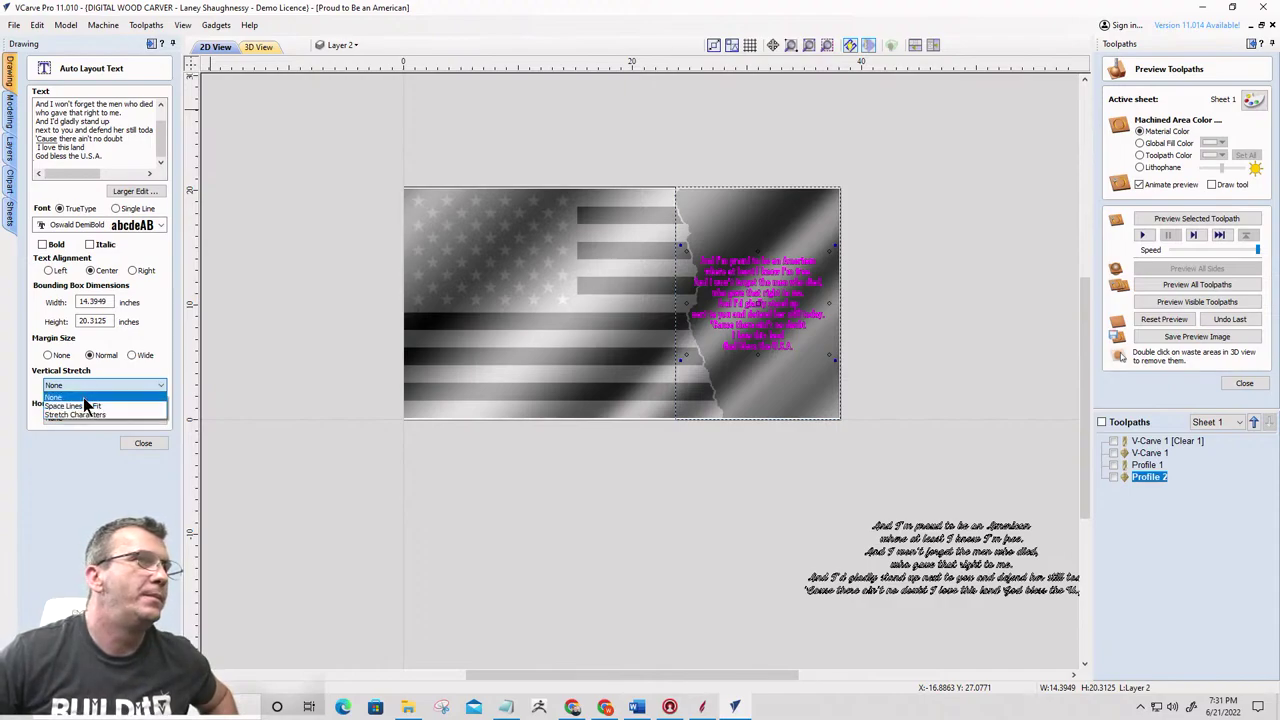
{"action": "left_click", "coordinate": [55, 366]}
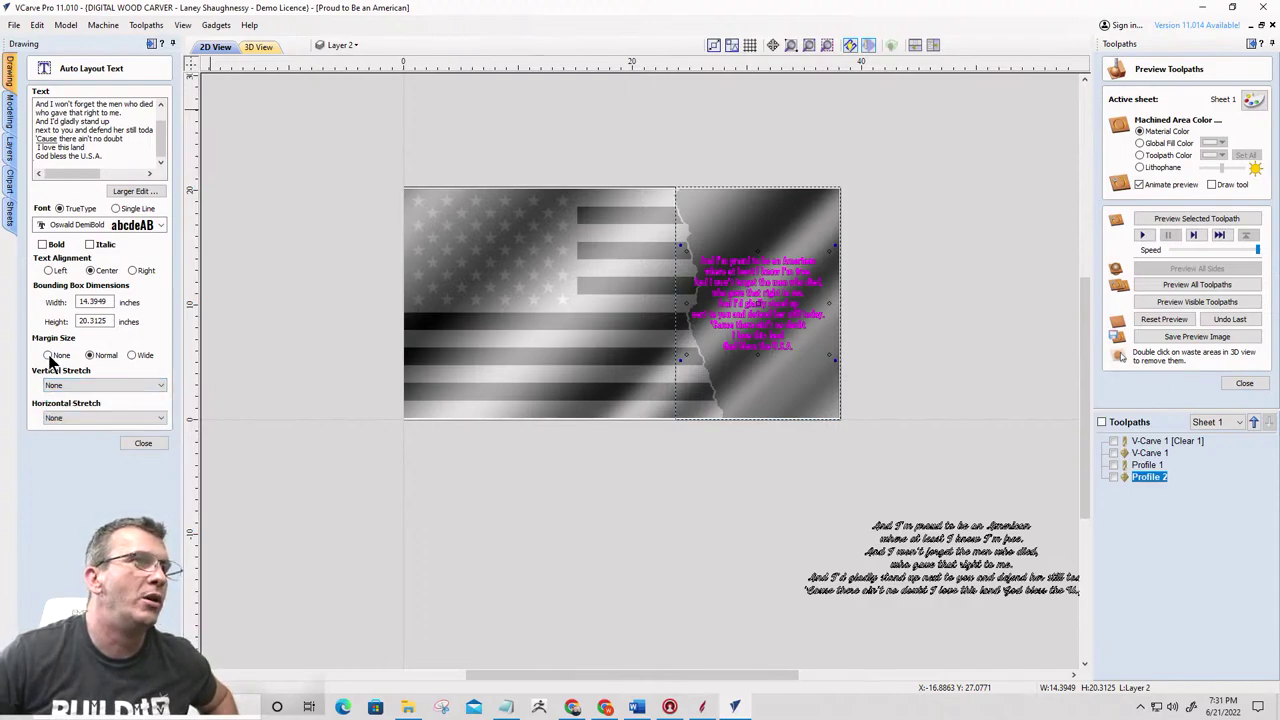
{"action": "left_click", "coordinate": [48, 356]}
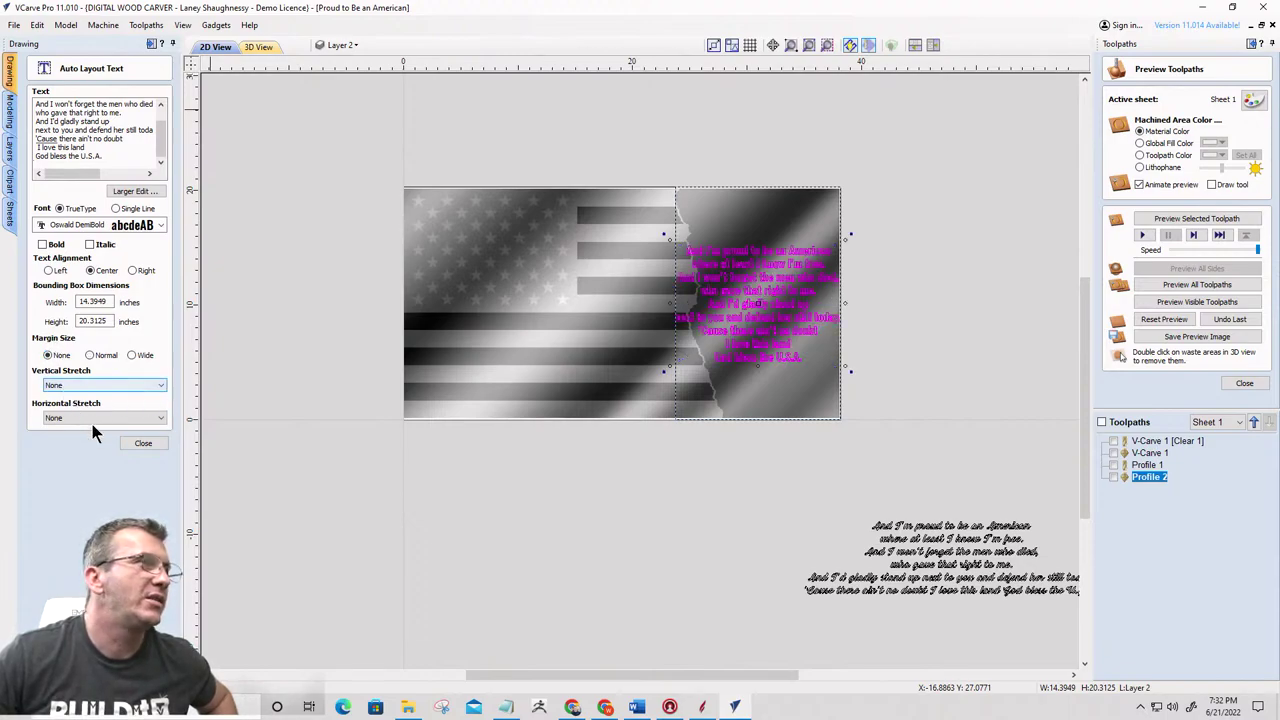
{"action": "left_click", "coordinate": [143, 443]}
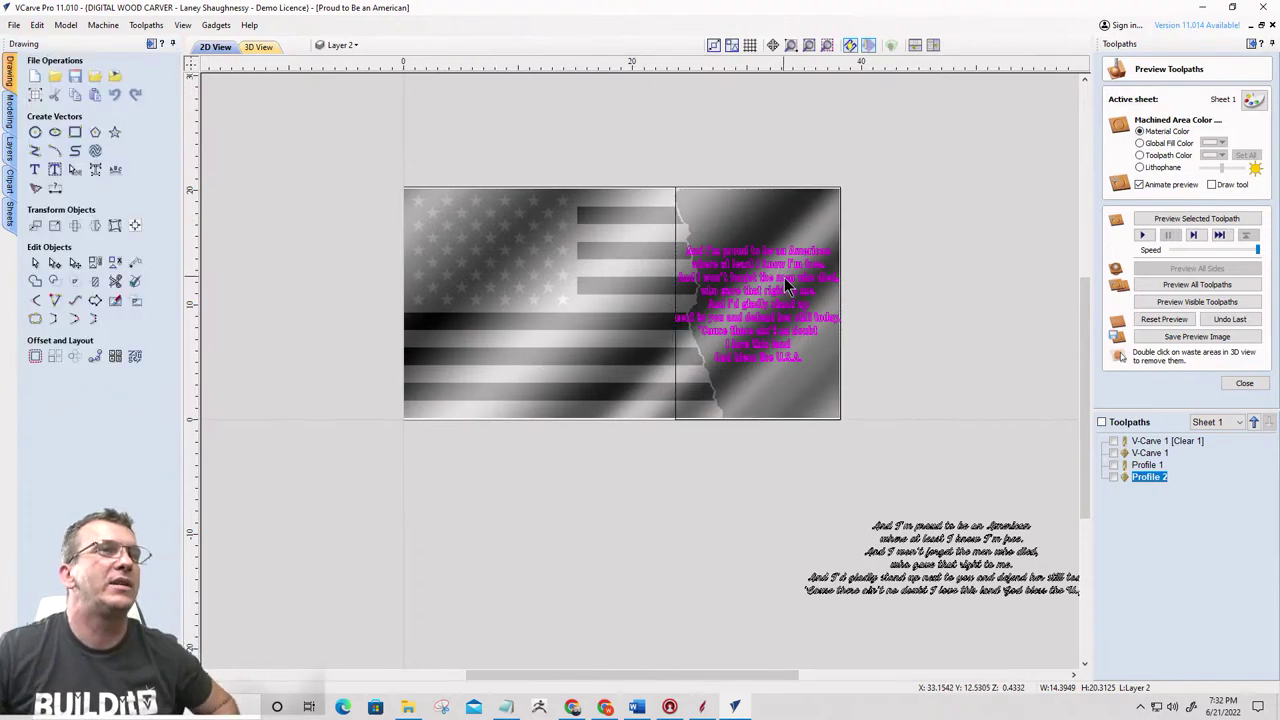
Stretch the new lyrics block upward and downward to about 17.3 inches tall within the board
{"action": "scroll", "coordinate": [787, 287], "scroll_direction": "up", "scroll_amount": 3}
{"action": "scroll", "coordinate": [700, 258], "scroll_direction": "down", "scroll_amount": 2}
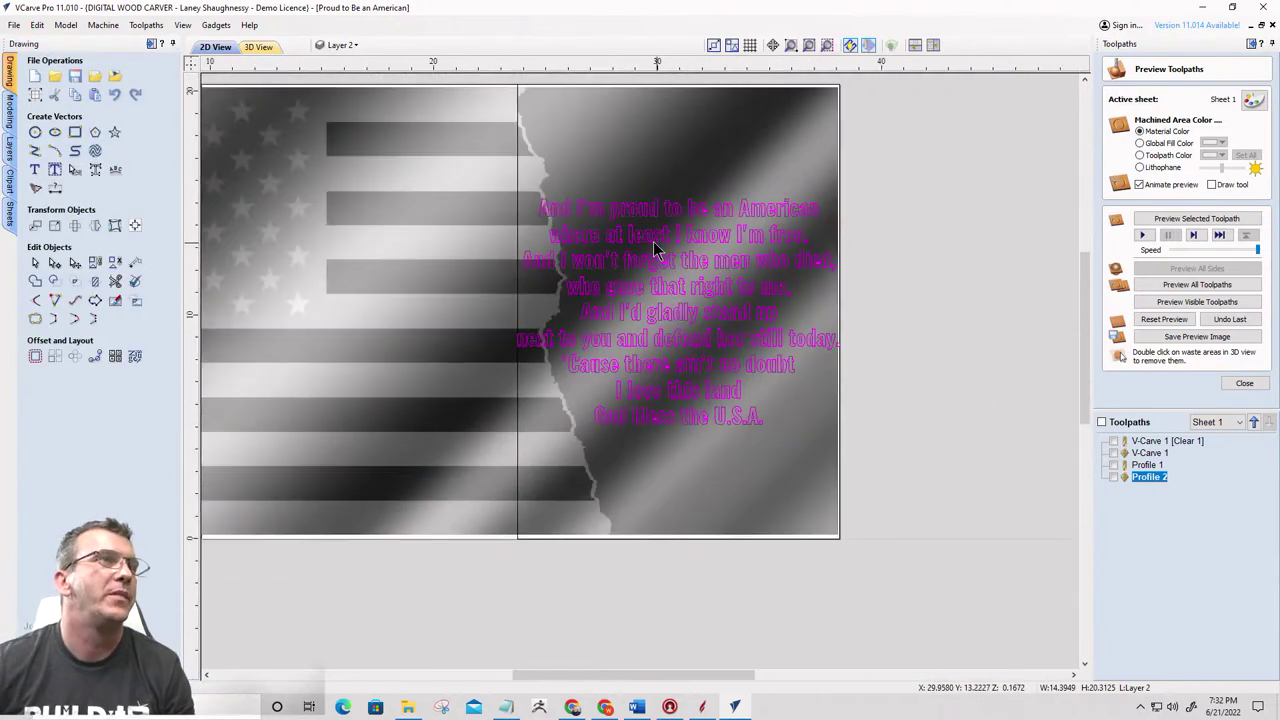
{"action": "left_click", "coordinate": [651, 208]}
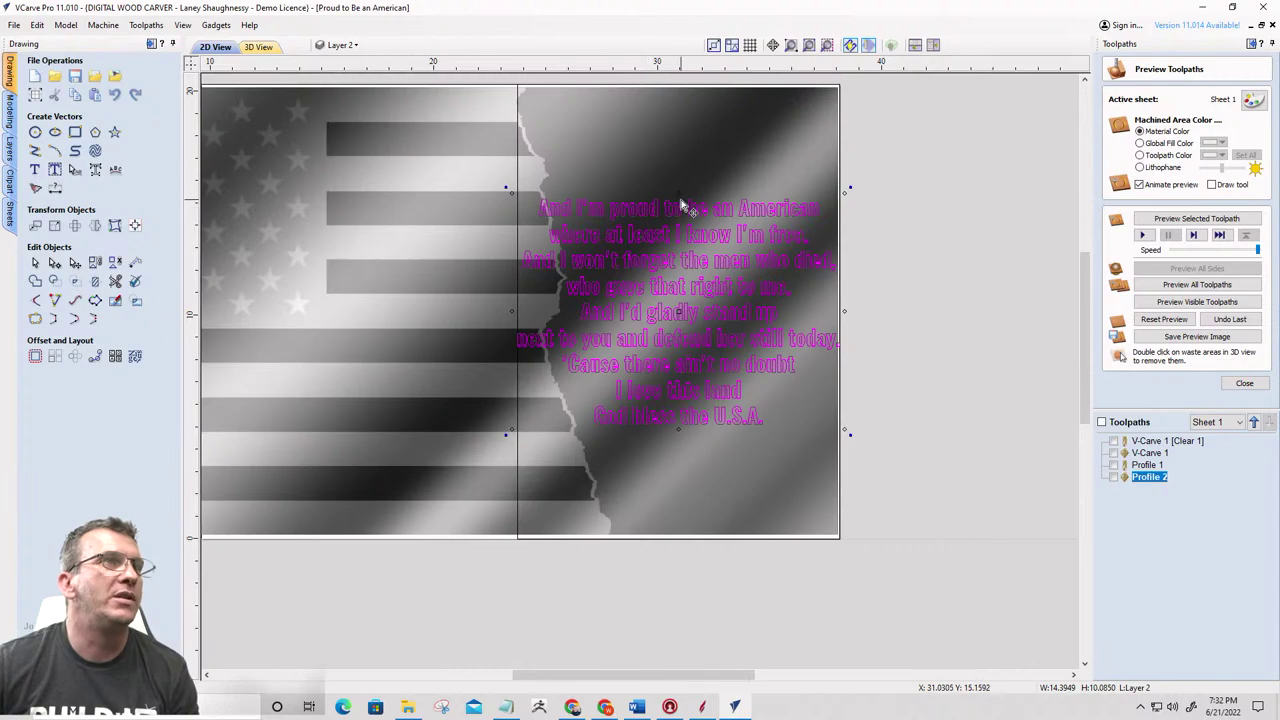
{"action": "left_click_drag", "start_coordinate": [683, 205], "coordinate": [664, 107]}
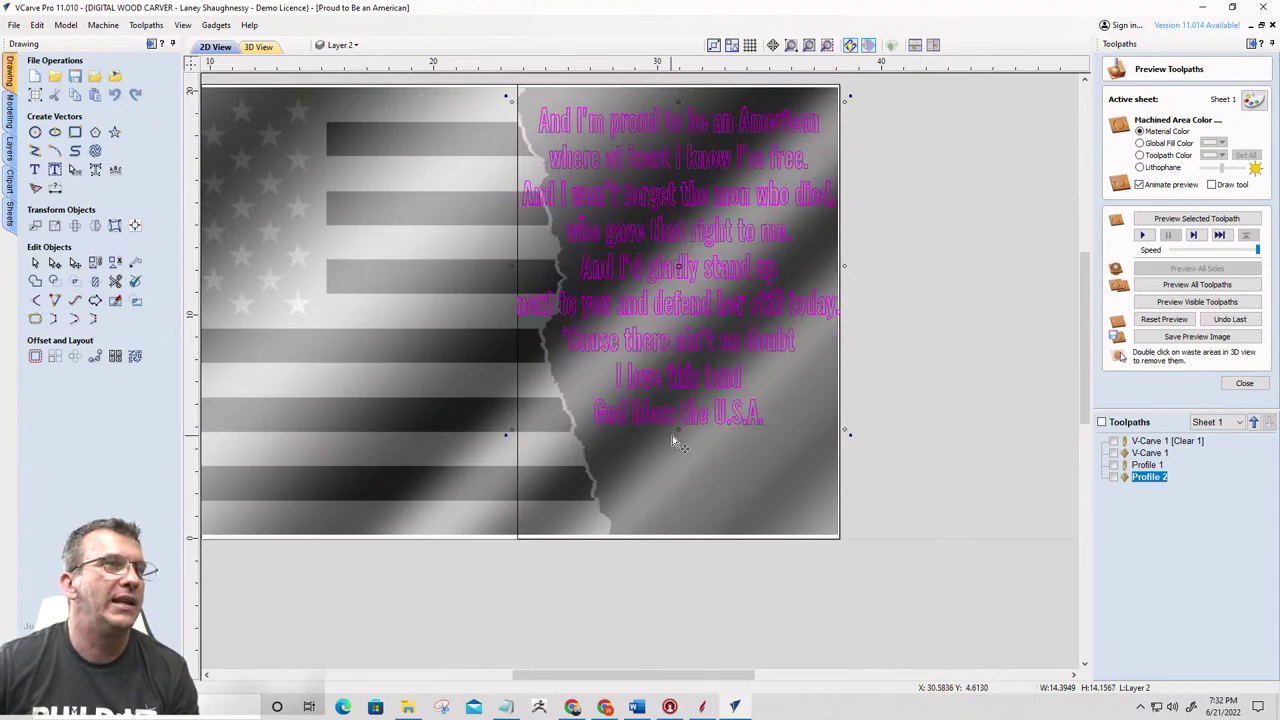
{"action": "left_click_drag", "start_coordinate": [672, 436], "coordinate": [684, 493]}
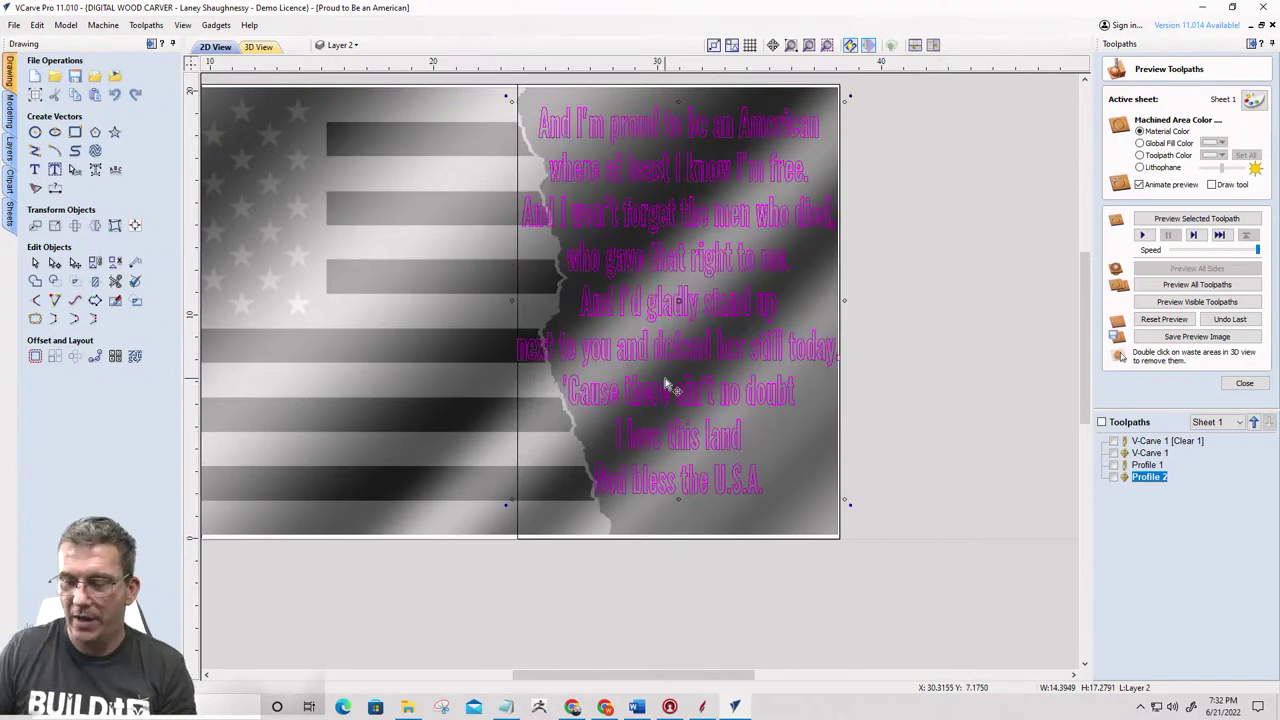
Nudge the lyrics block slightly left to leave a gap at the board's right edge
{"action": "key", "text": "Left"}
{"action": "key", "text": "Left"}
{"action": "key", "text": "Left"}
{"action": "key", "text": "Left"}
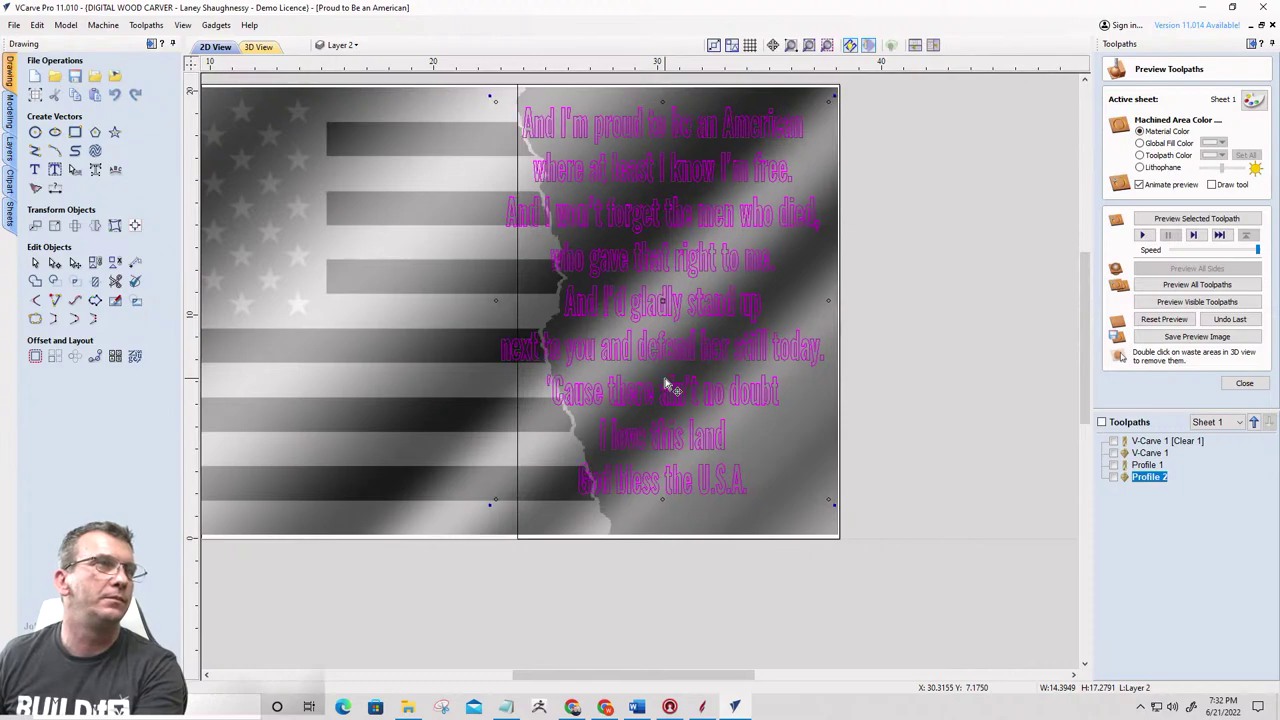
{"action": "key", "text": "Left"}
{"action": "key", "text": "Left"}
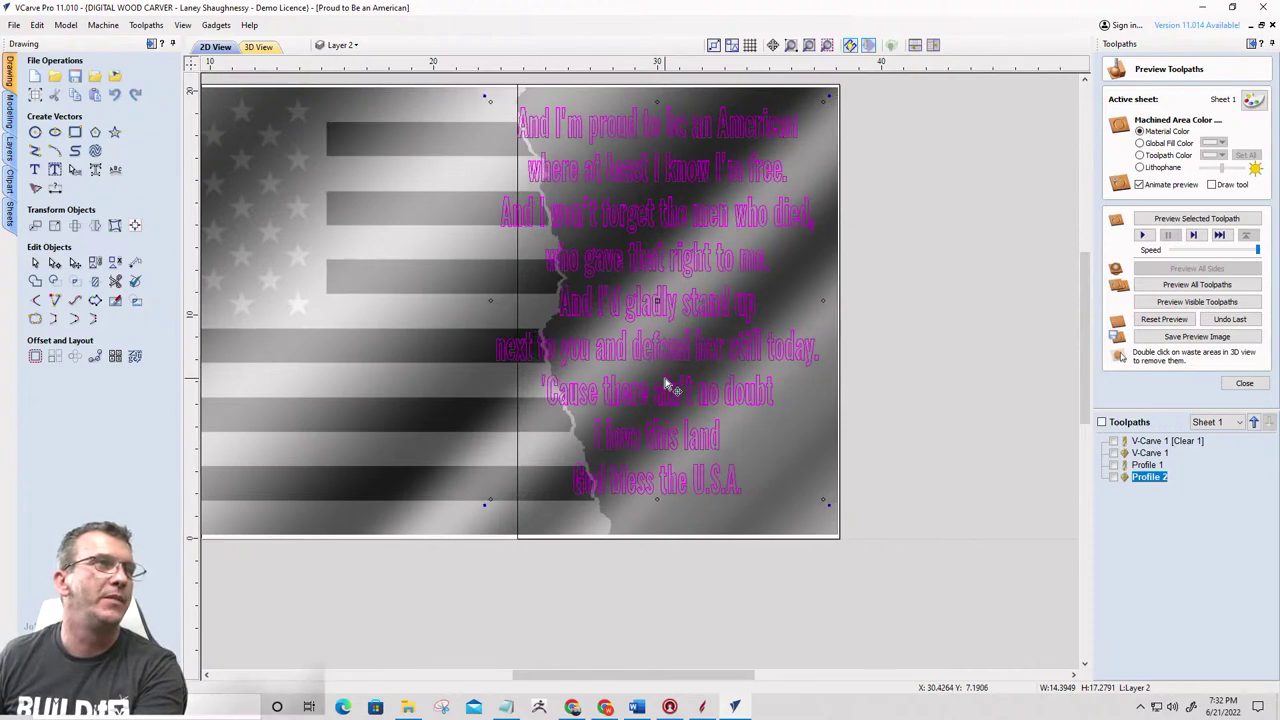
{"action": "key", "text": "Right"}
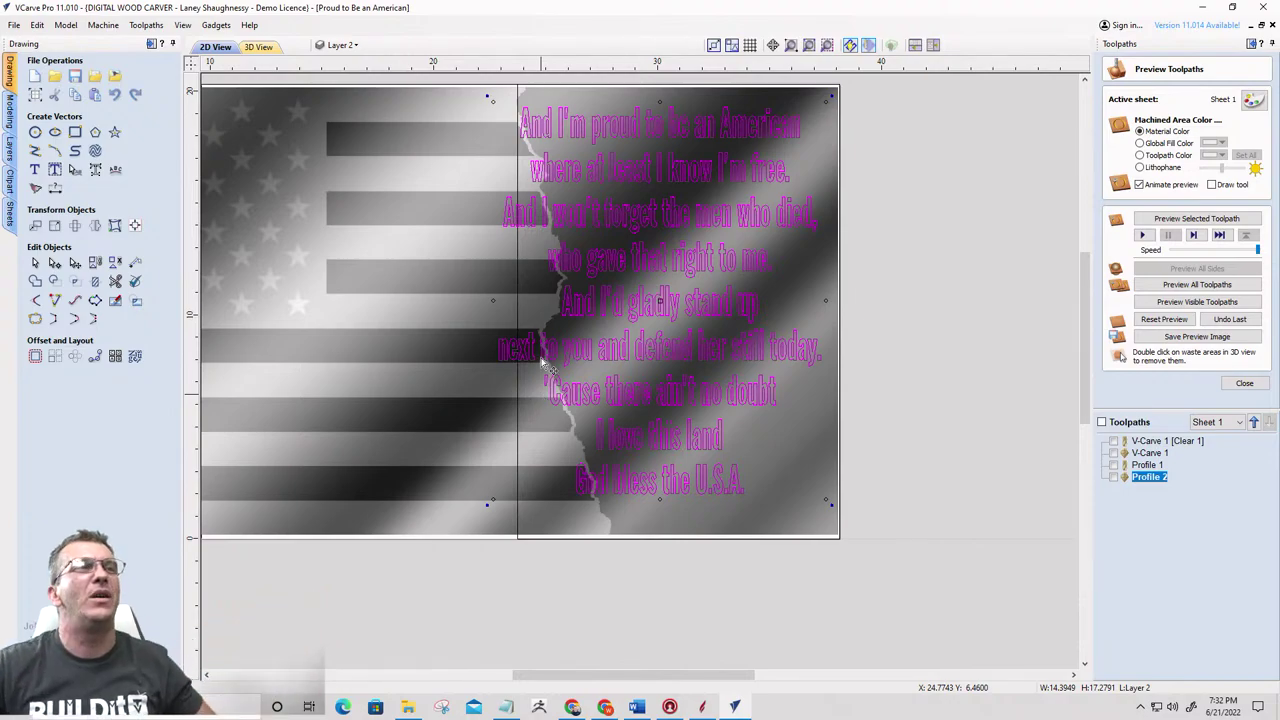
Delete the tall layout rectangle on the torn side and break the lyrics text block into separate lines
{"action": "left_click", "coordinate": [515, 440]}
{"action": "key", "text": "Escape"}
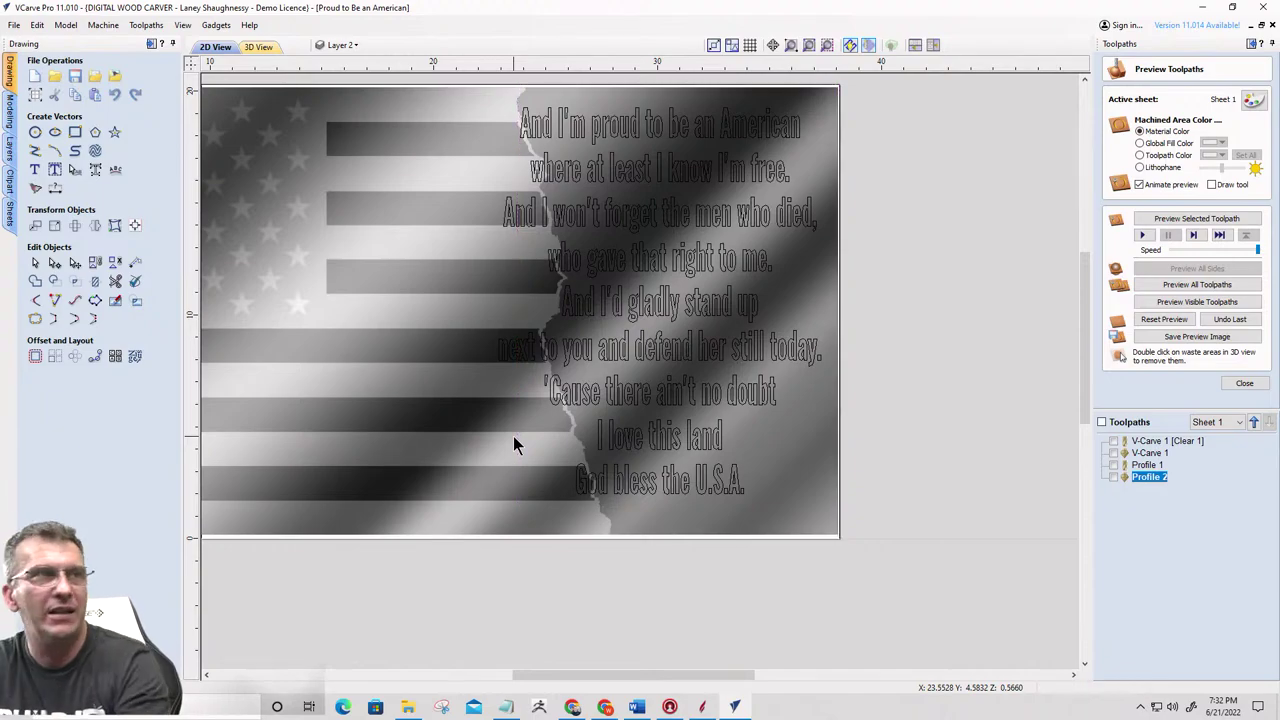
{"action": "left_click", "coordinate": [650, 148]}
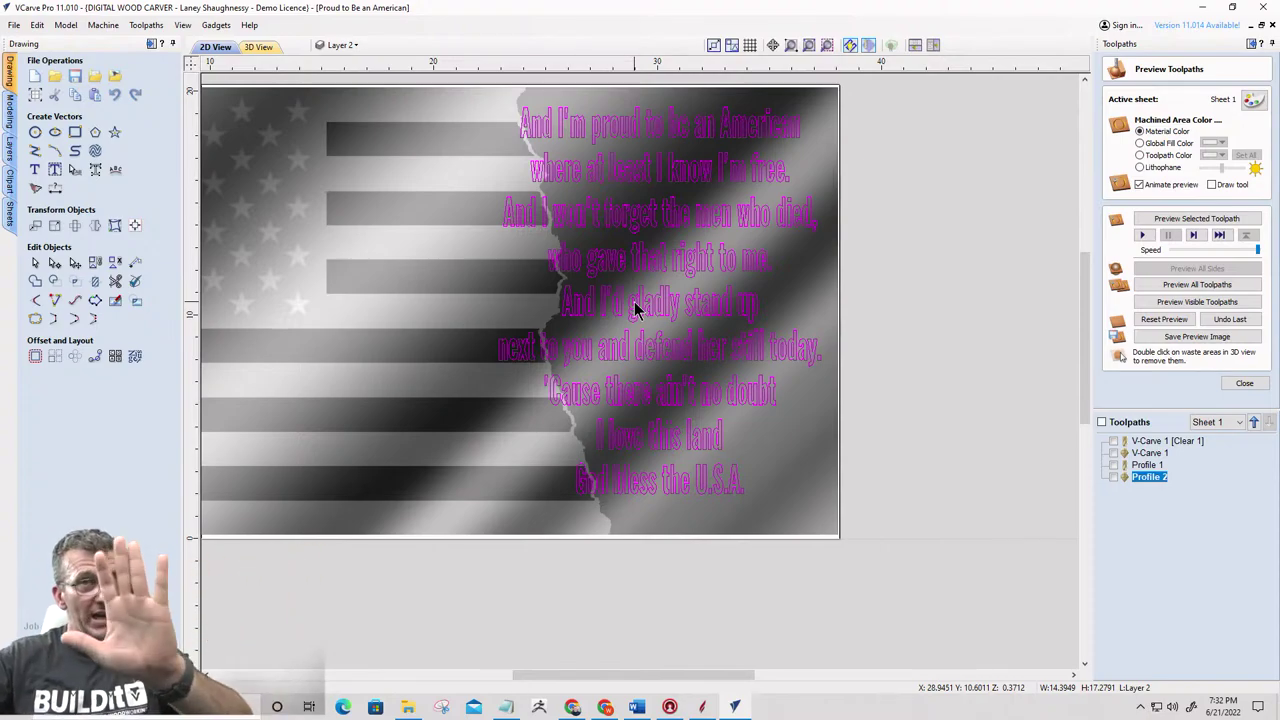
{"action": "right_click", "coordinate": [661, 129]}
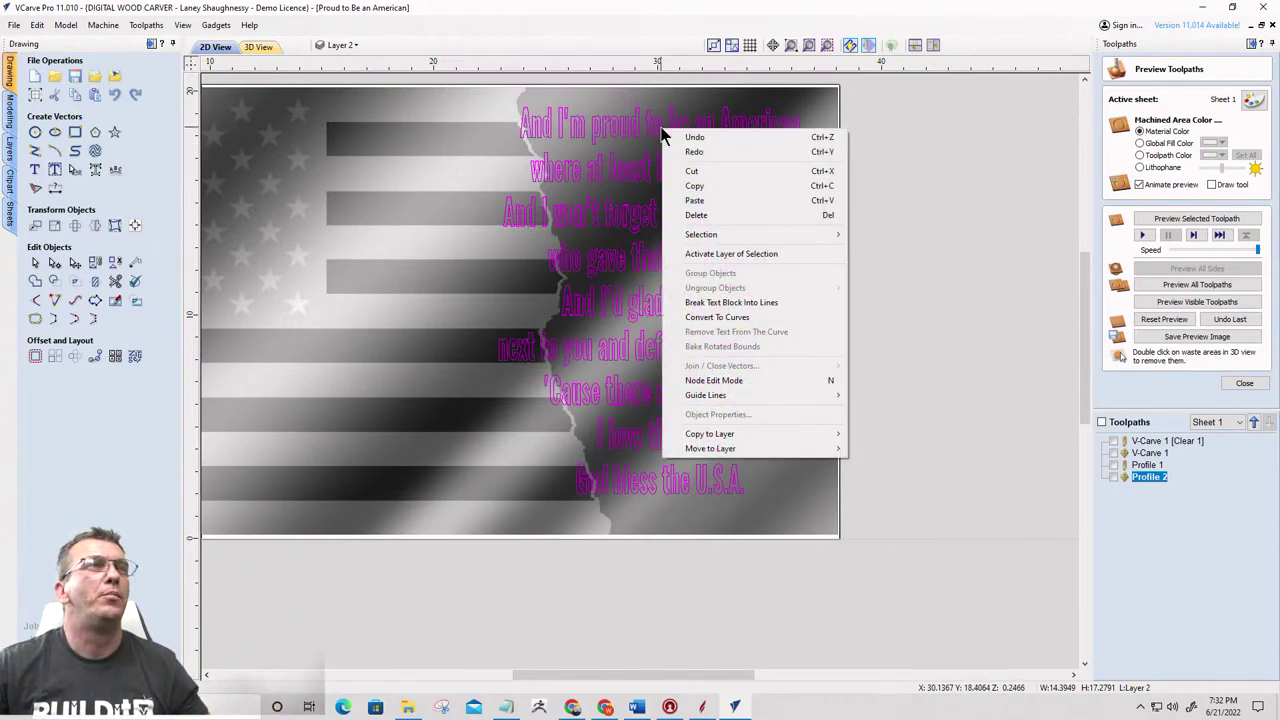
{"action": "left_click", "coordinate": [686, 302]}
Shift the first two lyric lines rightward, away from the flag's torn edge
{"action": "left_click", "coordinate": [573, 138]}
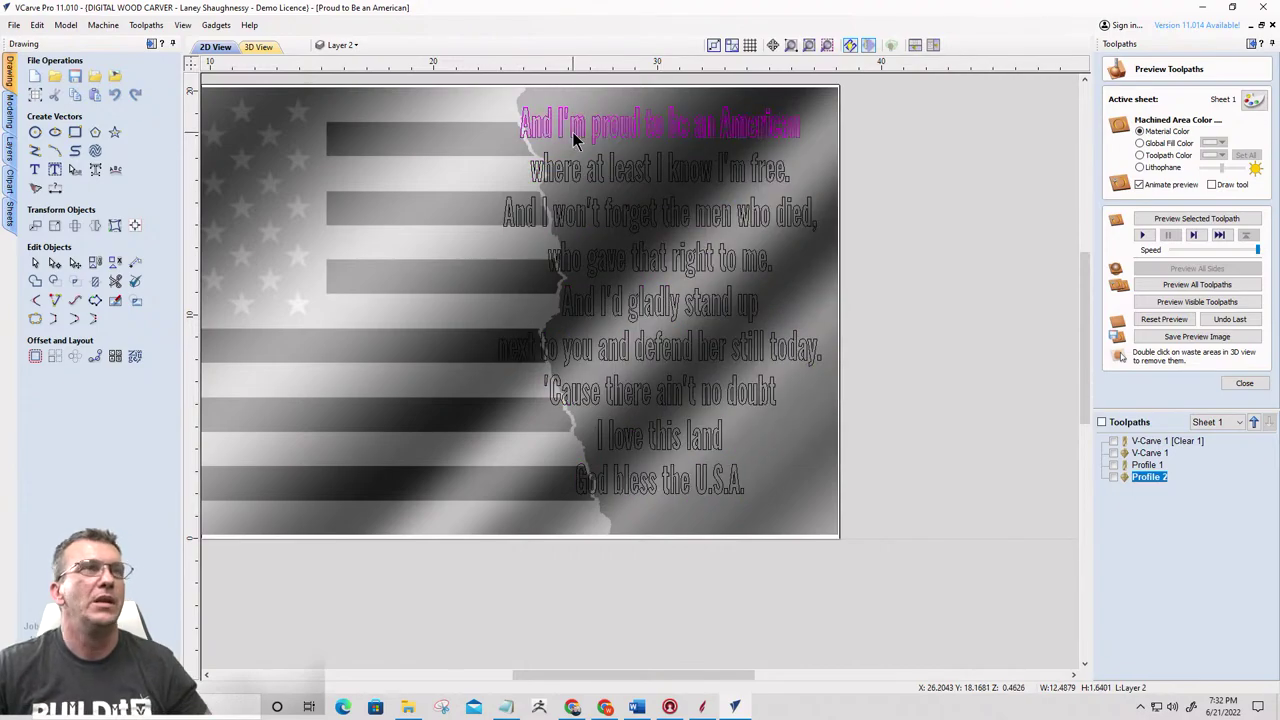
{"action": "left_click_drag", "start_coordinate": [573, 138], "coordinate": [591, 138]}
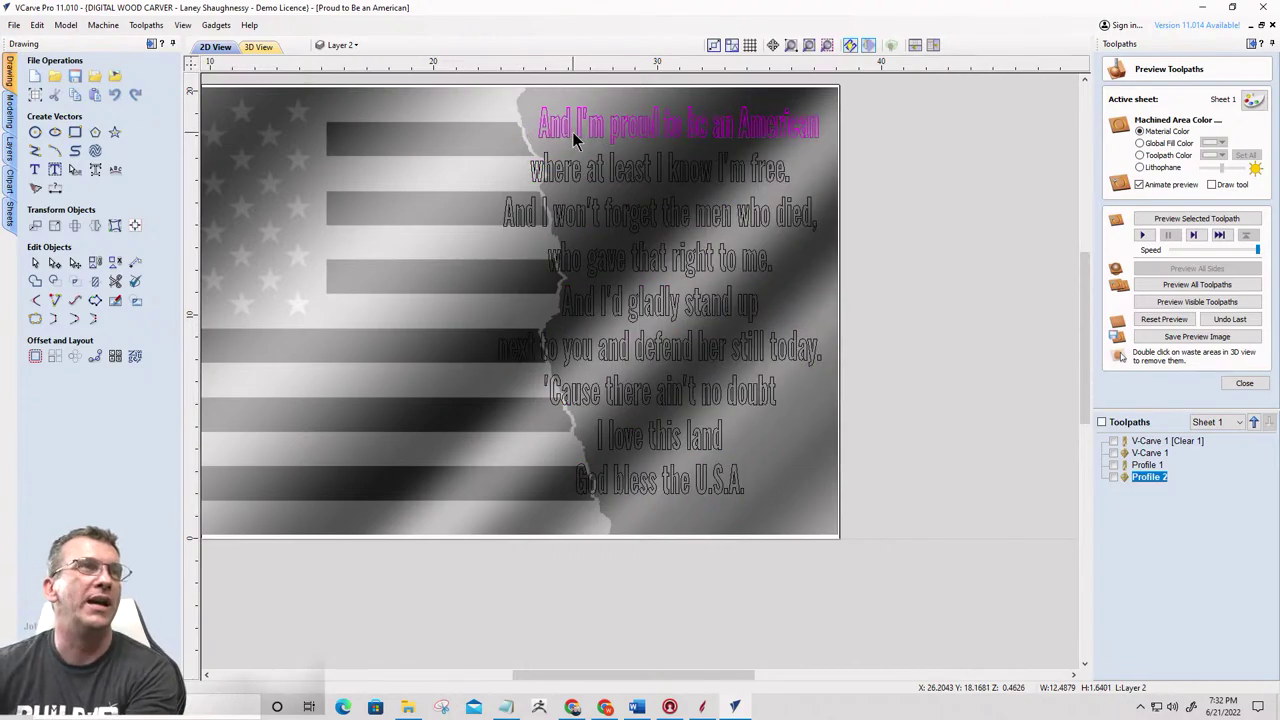
{"action": "left_click", "coordinate": [580, 178]}
{"action": "key", "text": "Right"}
{"action": "key", "text": "Right"}
{"action": "key", "text": "Right"}
{"action": "key", "text": "Right"}
{"action": "key", "text": "Right"}
{"action": "key", "text": "Right"}
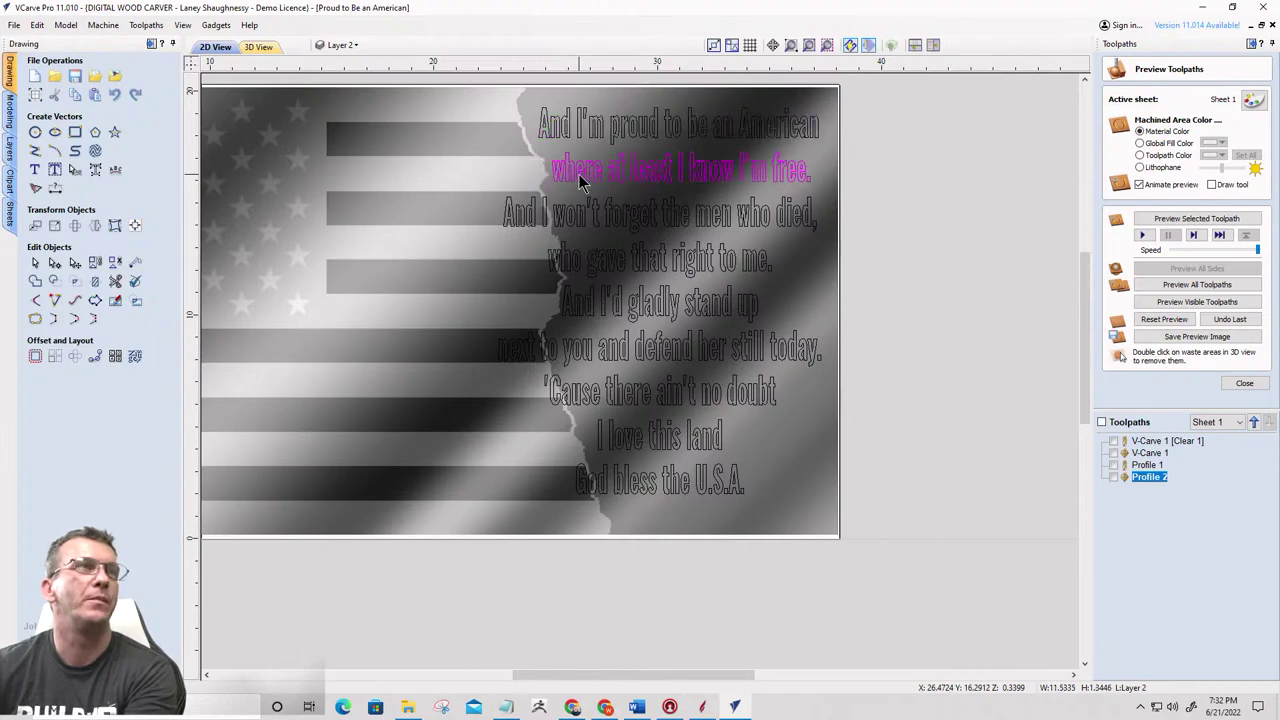
Shift the third lyric line rightward and shrink it to about 10.8 inches wide so it clears the torn edge
{"action": "left_click", "coordinate": [686, 225]}
{"action": "key", "text": "Right"}
{"action": "key", "text": "Right"}
{"action": "key", "text": "Right"}
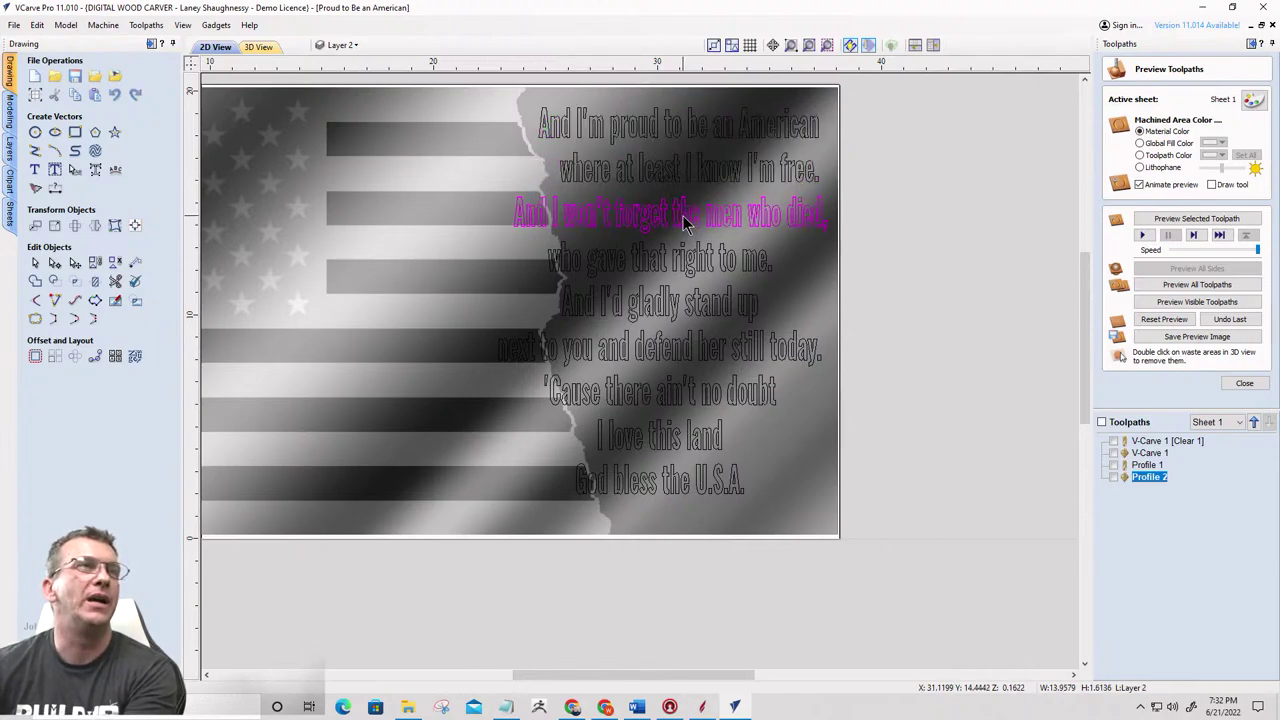
{"action": "left_click", "coordinate": [562, 219]}
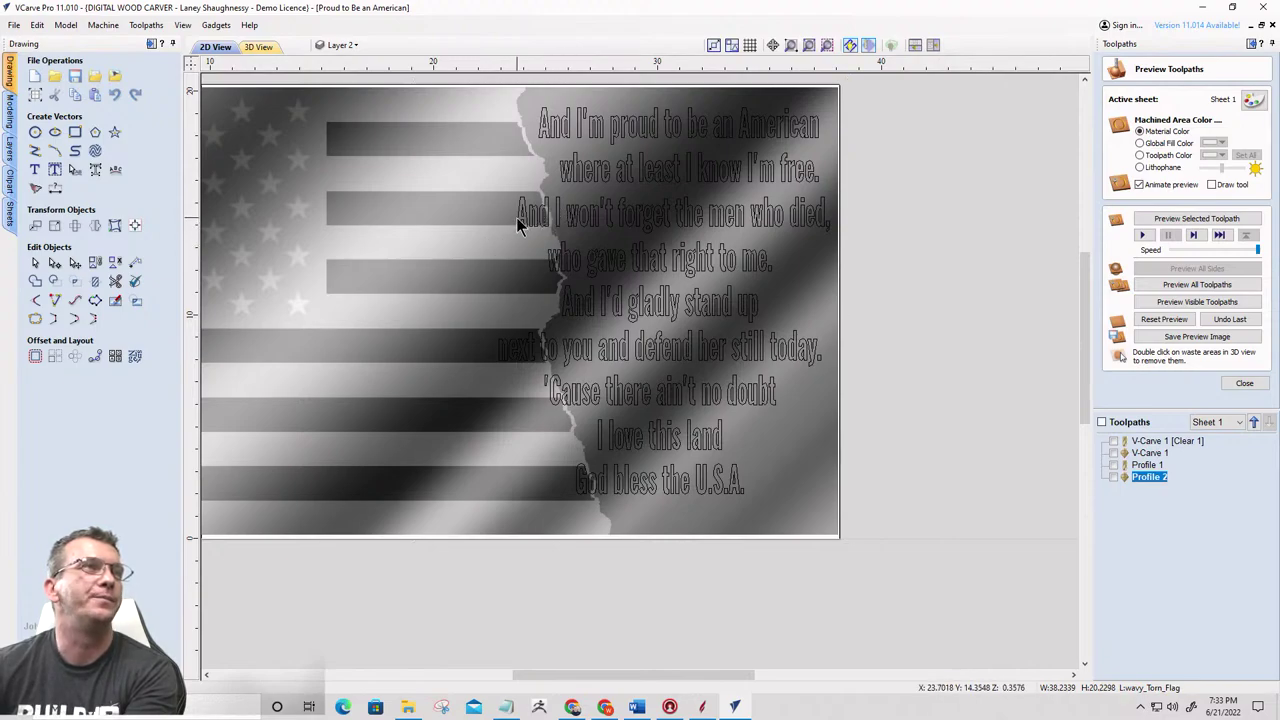
{"action": "left_click", "coordinate": [520, 225]}
{"action": "left_click_drag", "start_coordinate": [507, 188], "coordinate": [541, 214]}
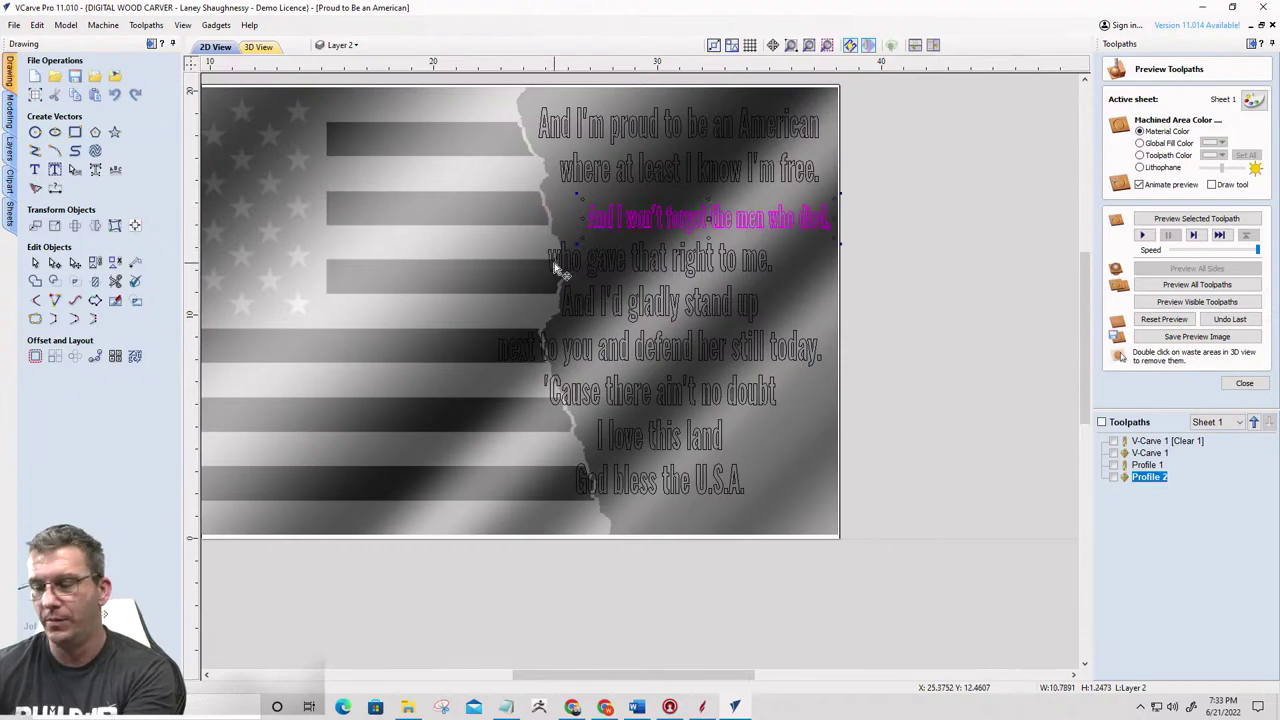
{"action": "key", "text": "Left"}
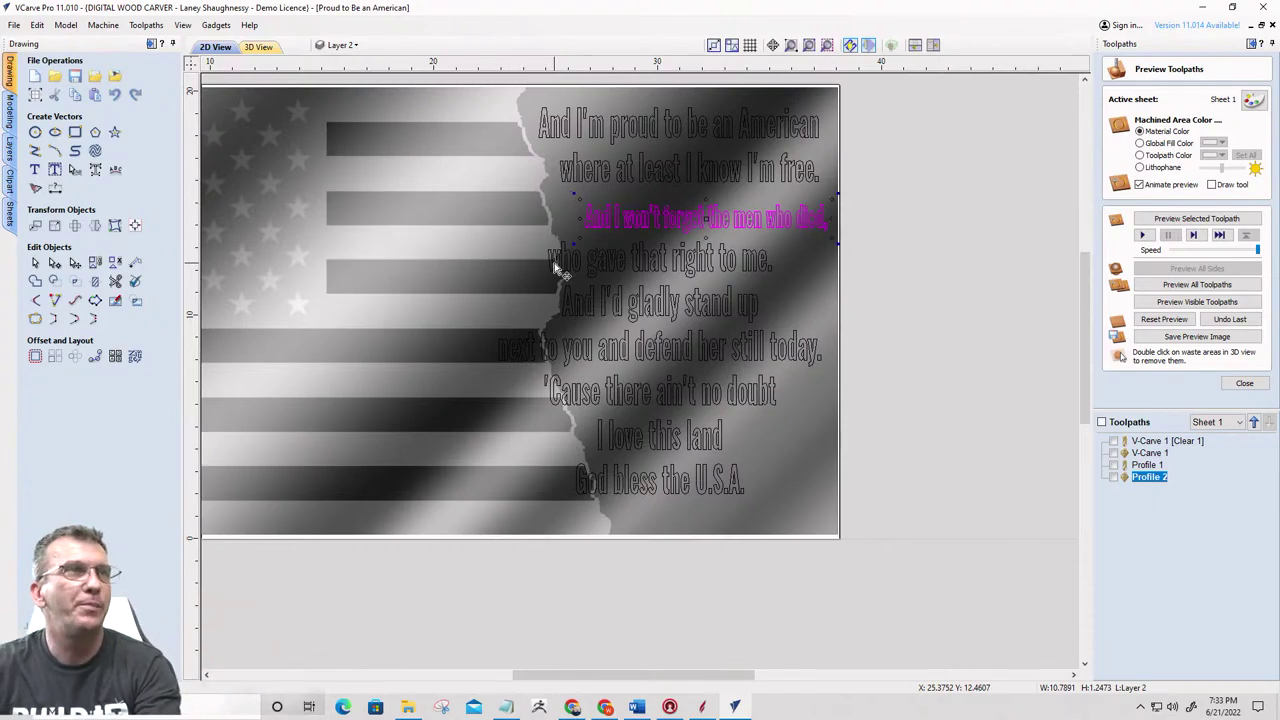
Undo the line moves, the resizing and the splitting of the lyrics text block
{"action": "key", "text": "Left"}
{"action": "key", "text": "Left"}
{"action": "key", "text": "Left"}
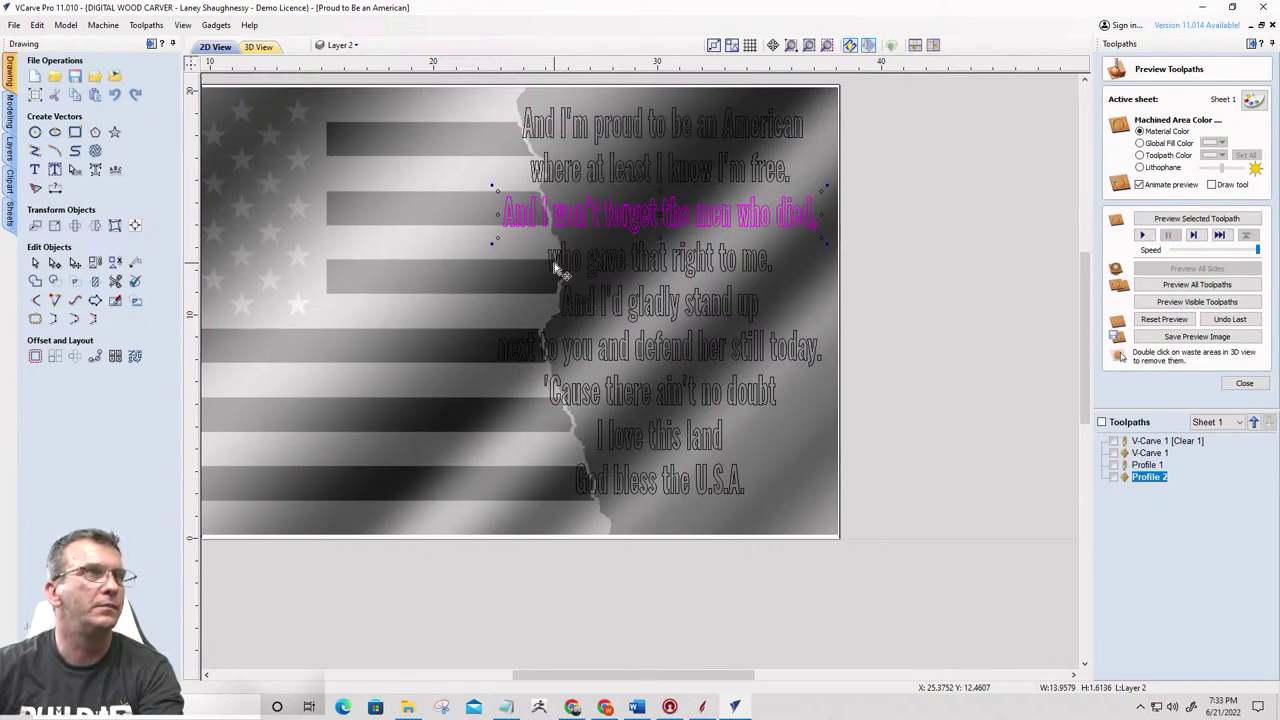
{"action": "key", "text": "Escape"}
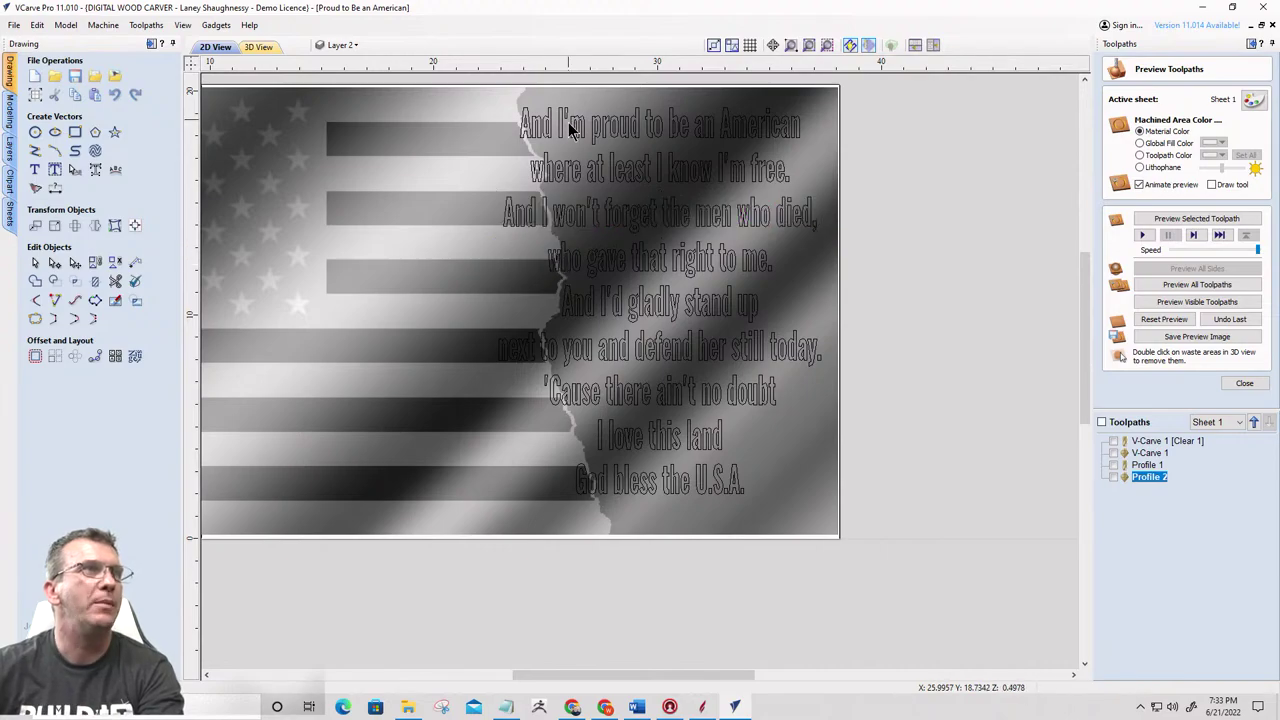
Select the whole lyrics block and examine the envelope options of the Distort Object tool
{"action": "key", "text": "ctrl+a"}
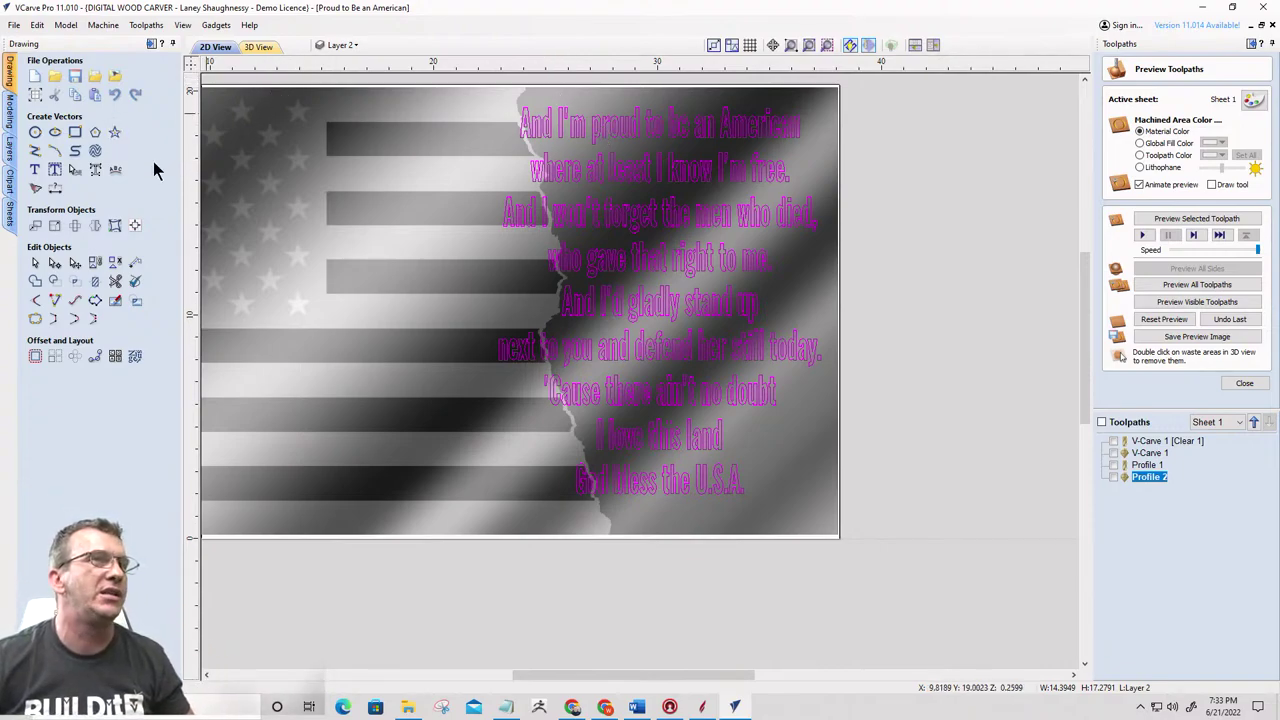
{"action": "left_click", "coordinate": [116, 227]}
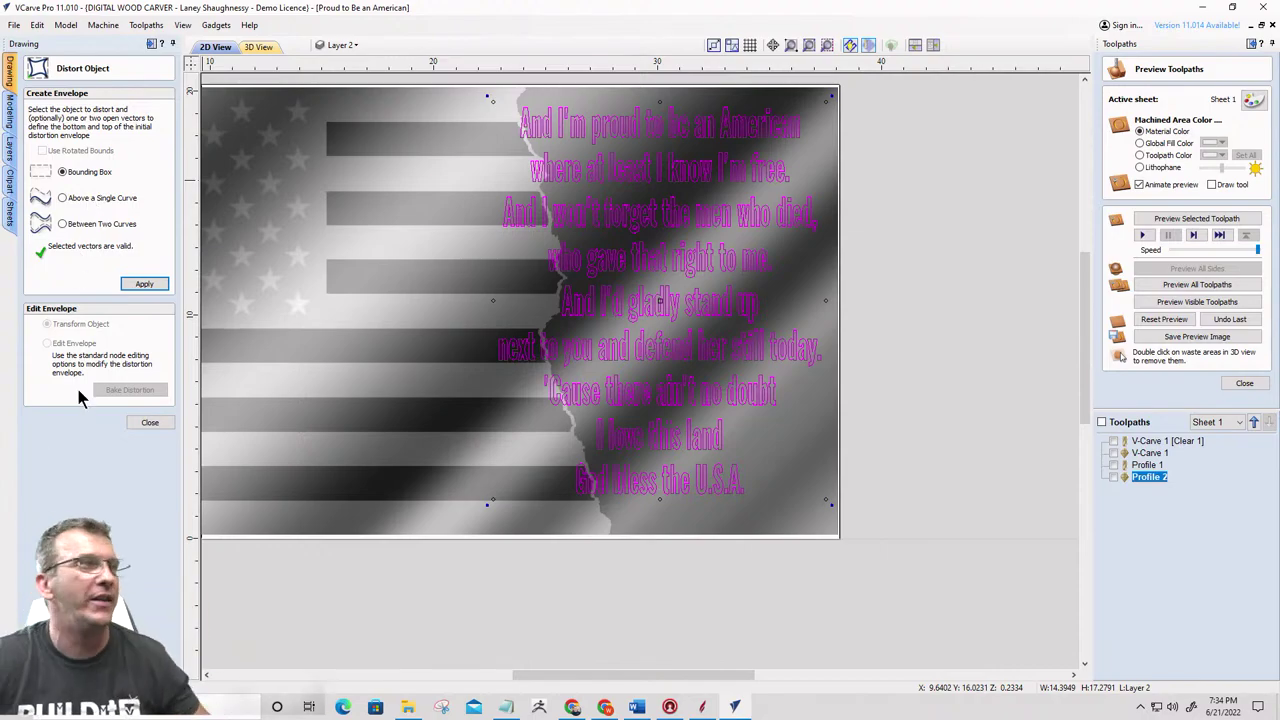
{"action": "left_click", "coordinate": [155, 422]}
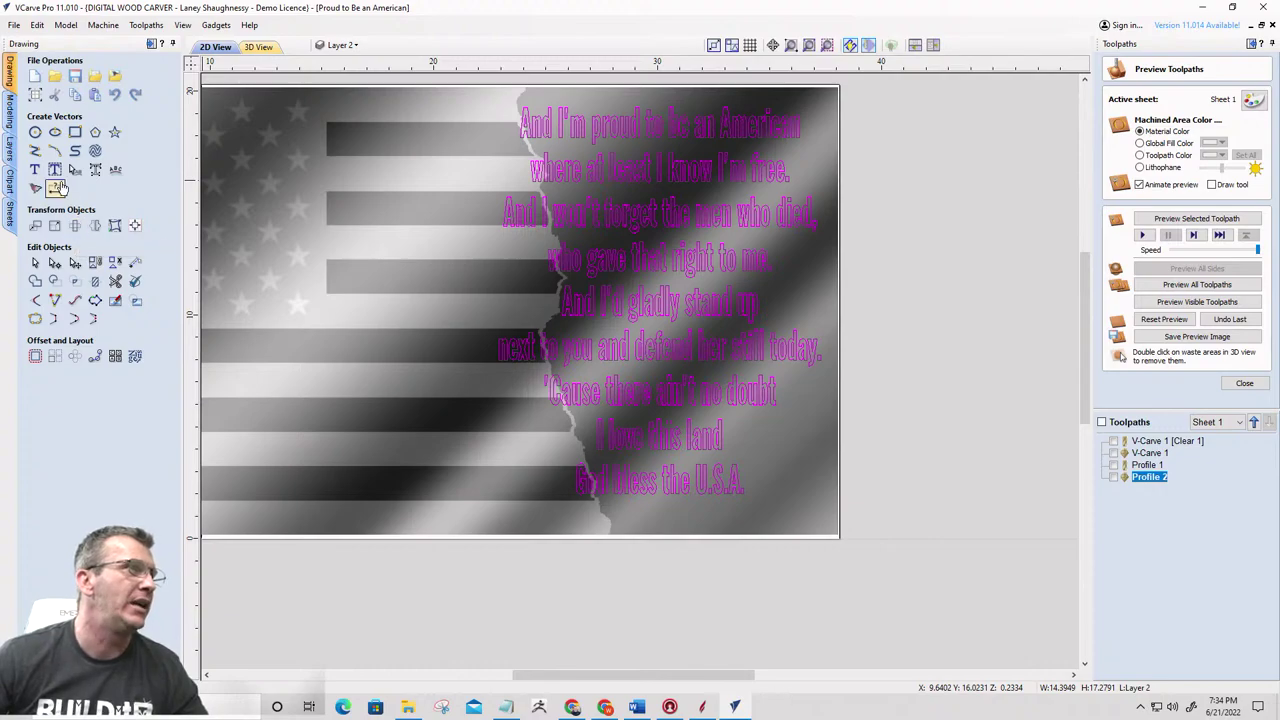
Change the lyrics text font to Grand Aventure and finish the text edit
{"action": "double_click", "coordinate": [615, 137]}
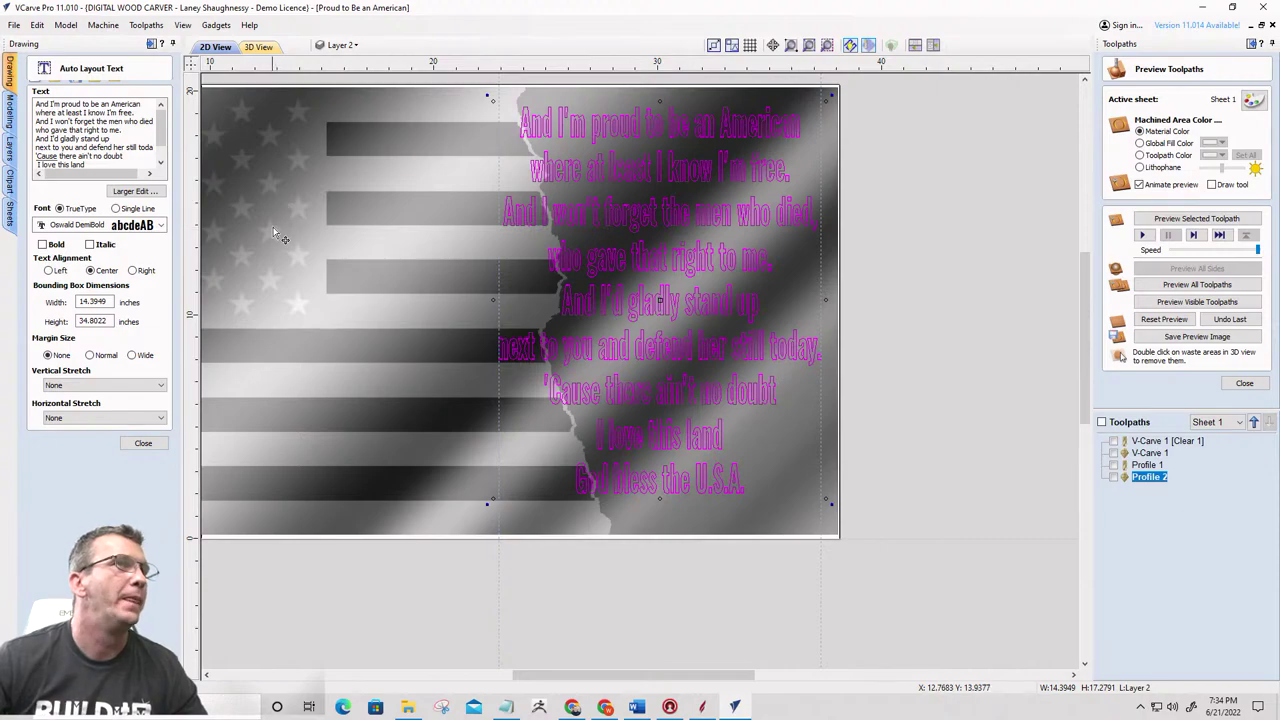
{"action": "left_click", "coordinate": [160, 226]}
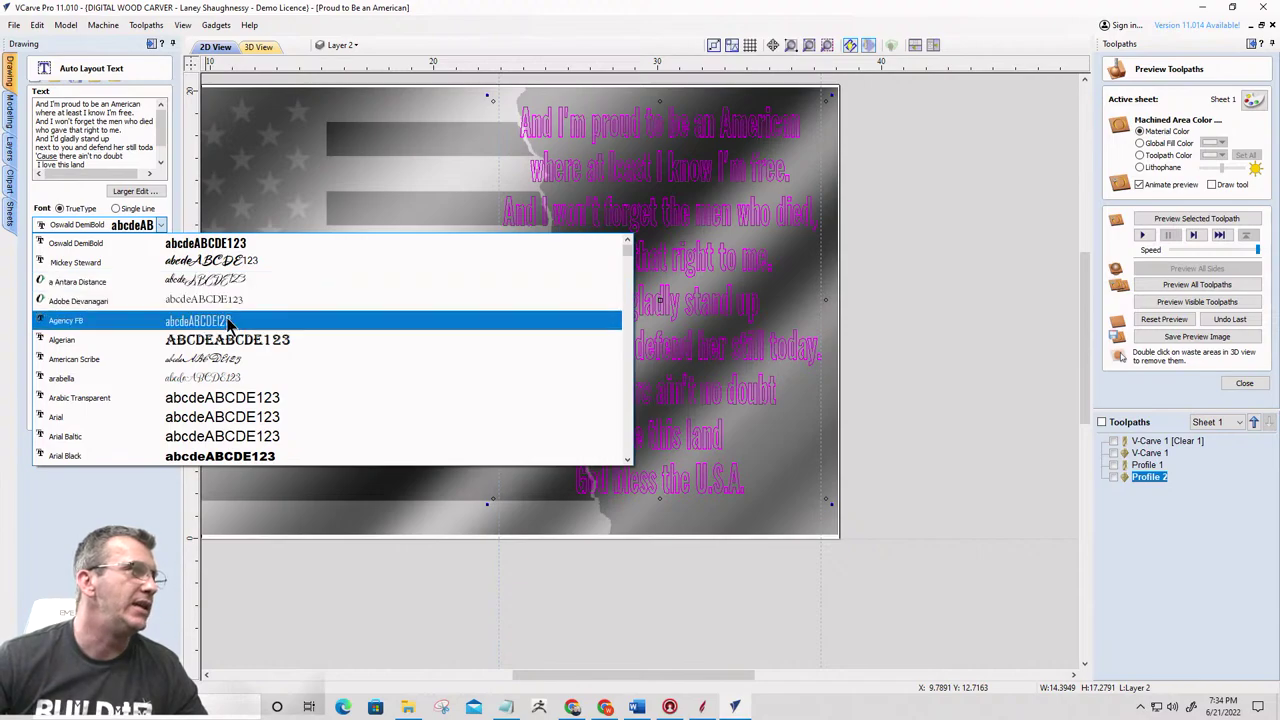
{"action": "scroll", "coordinate": [233, 325], "scroll_direction": "down", "scroll_amount": 10}
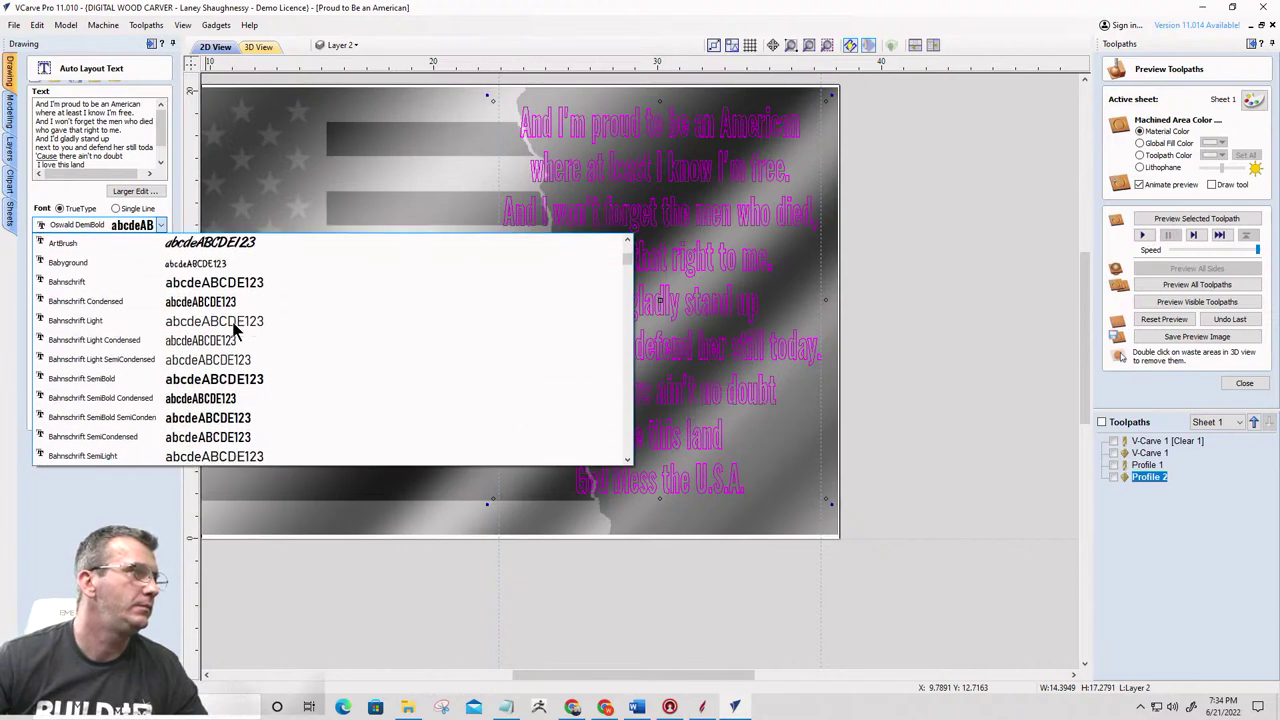
{"action": "scroll", "coordinate": [165, 383], "scroll_direction": "down", "scroll_amount": 5}
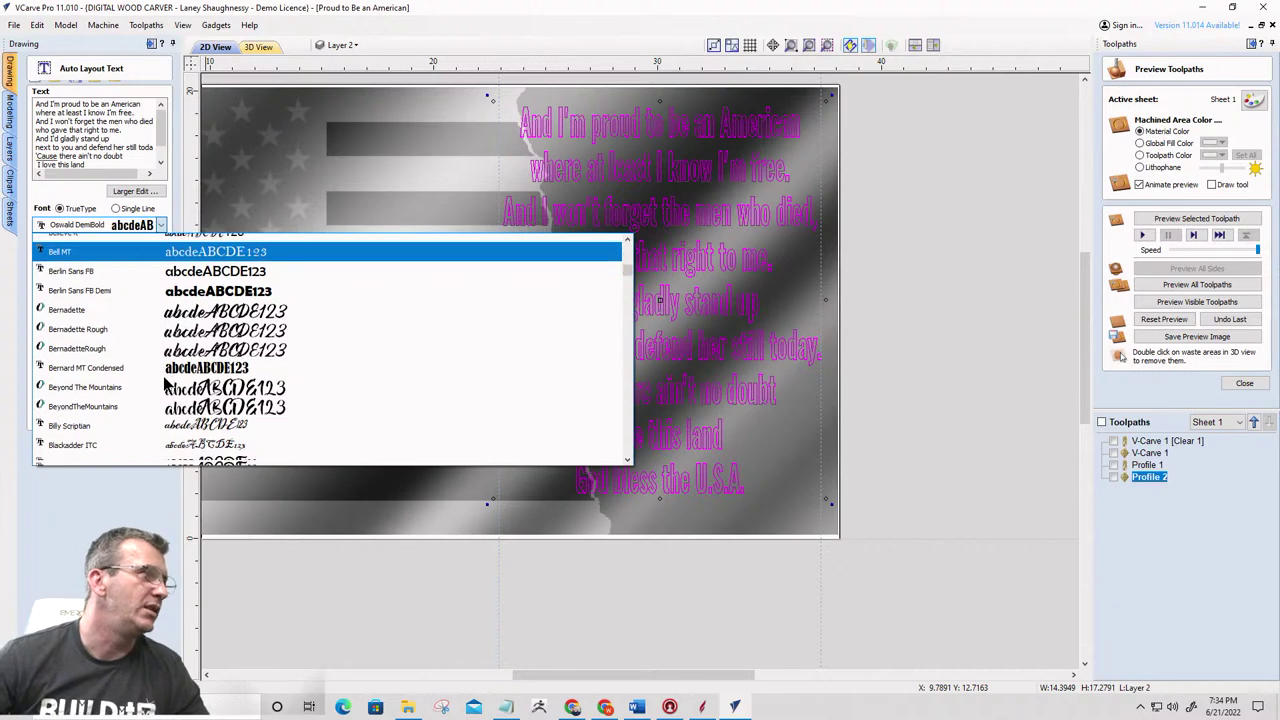
{"action": "scroll", "coordinate": [165, 383], "scroll_direction": "down", "scroll_amount": 10}
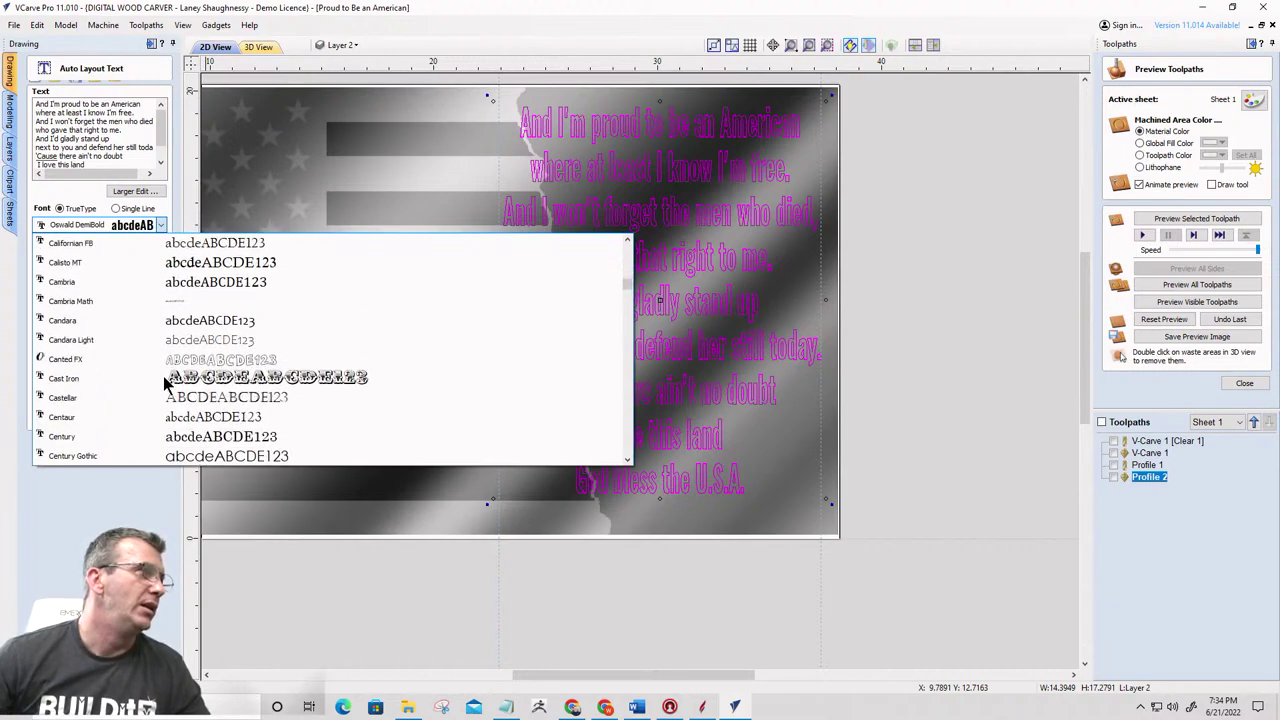
{"action": "scroll", "coordinate": [163, 376], "scroll_direction": "down", "scroll_amount": 10}
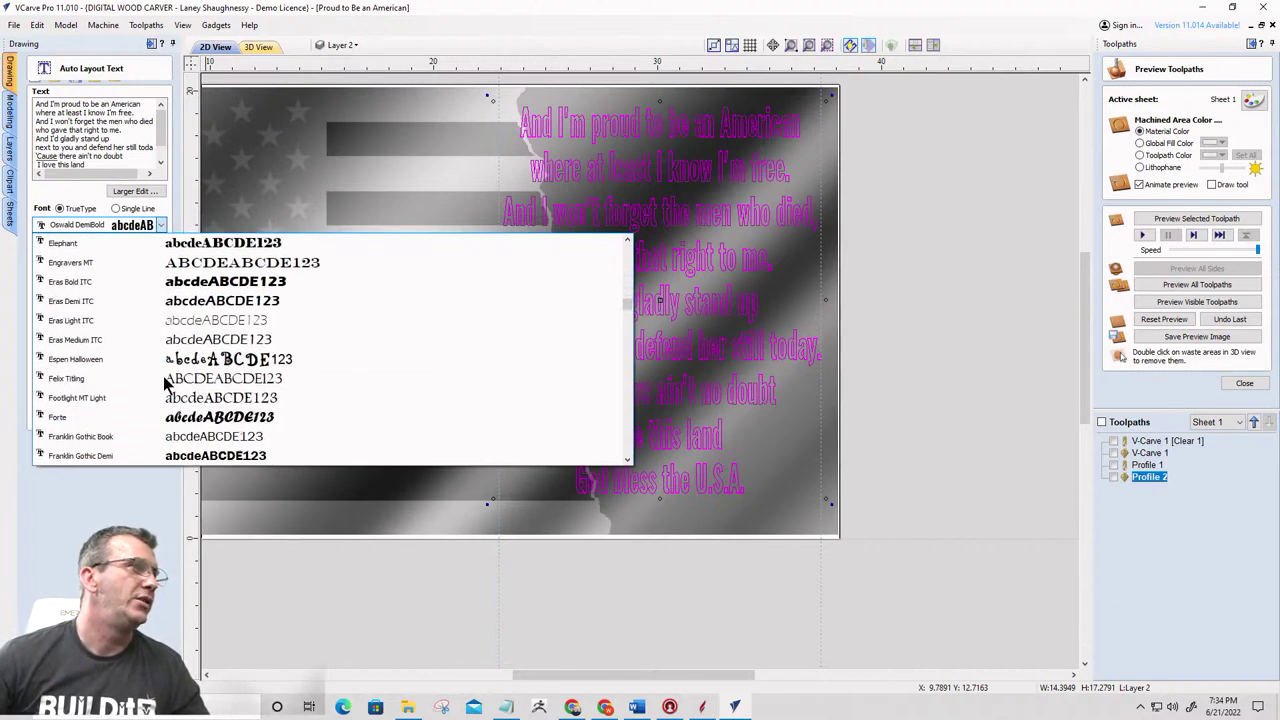
{"action": "scroll", "coordinate": [165, 383], "scroll_direction": "down", "scroll_amount": 5}
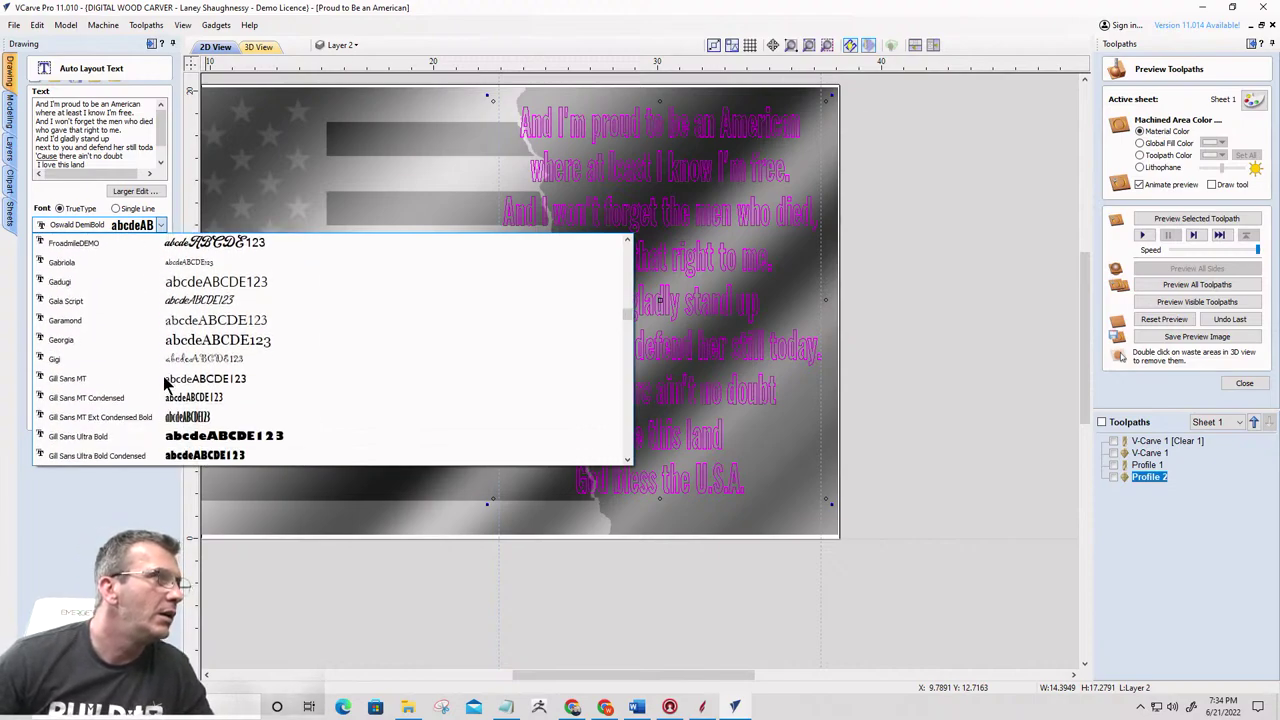
{"action": "scroll", "coordinate": [165, 383], "scroll_direction": "down", "scroll_amount": 2}
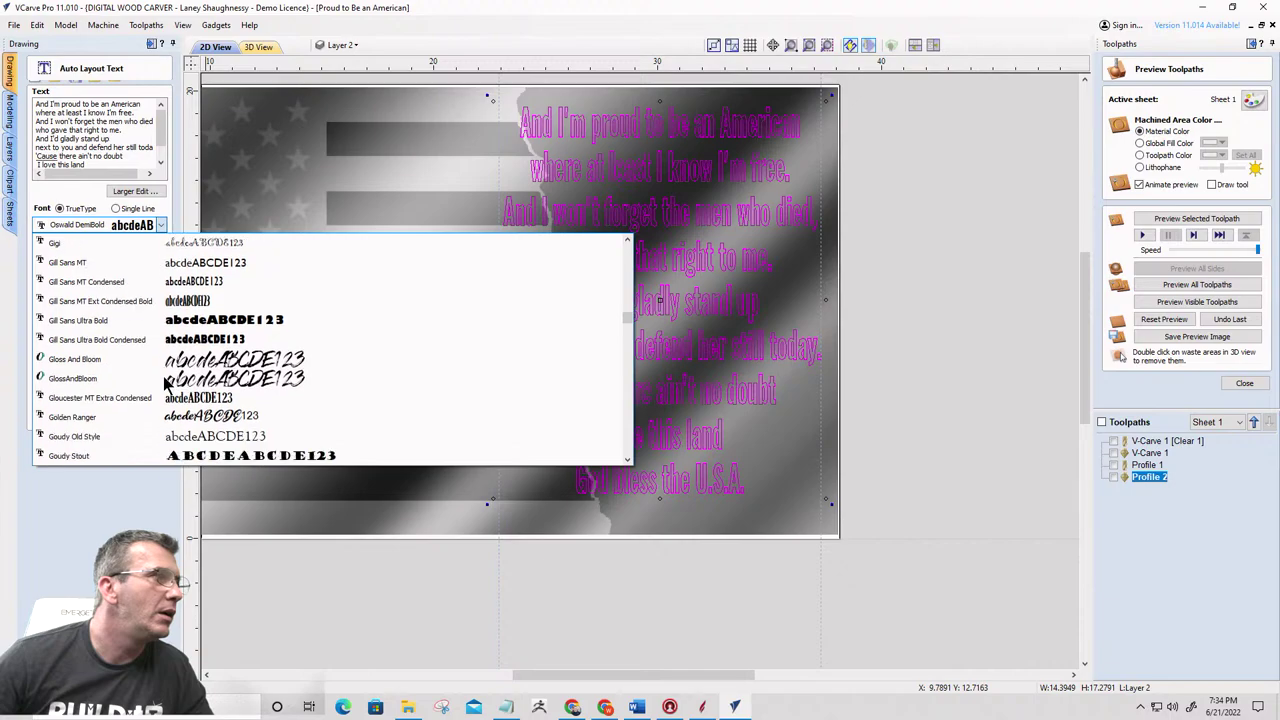
{"action": "scroll", "coordinate": [165, 383], "scroll_direction": "down", "scroll_amount": 3}
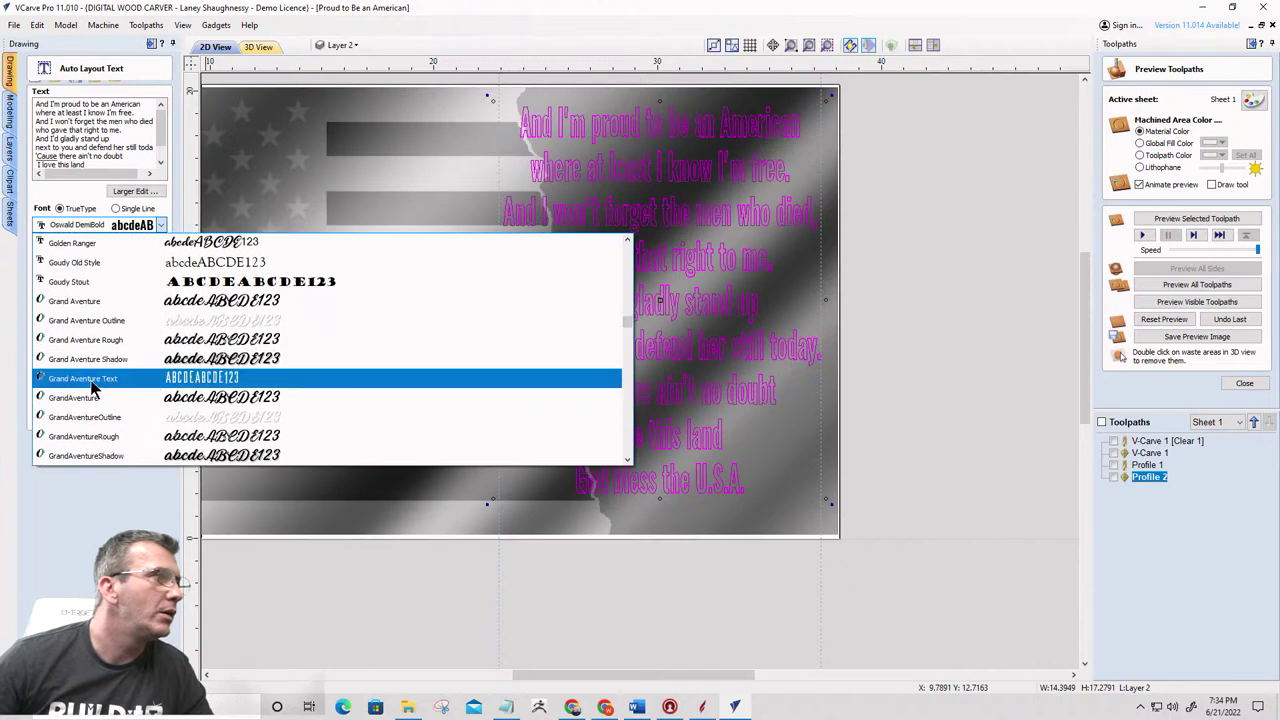
{"action": "left_click", "coordinate": [78, 301]}
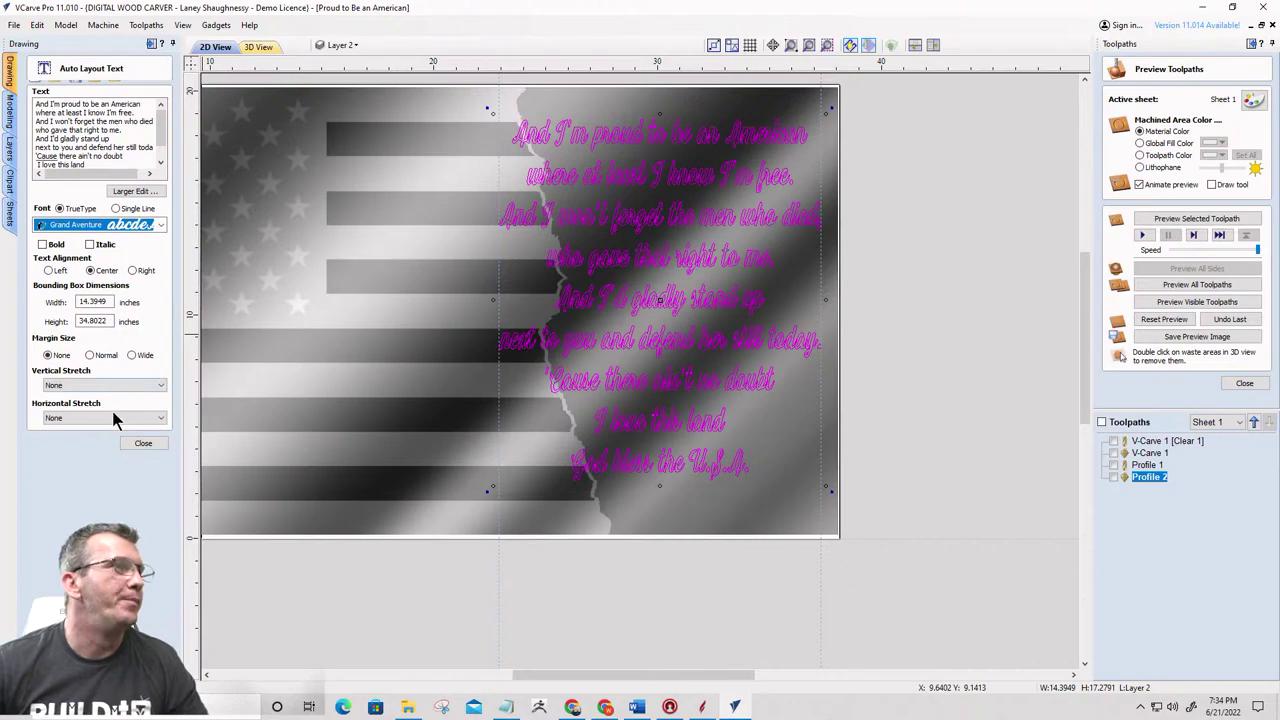
{"action": "left_click", "coordinate": [142, 445]}
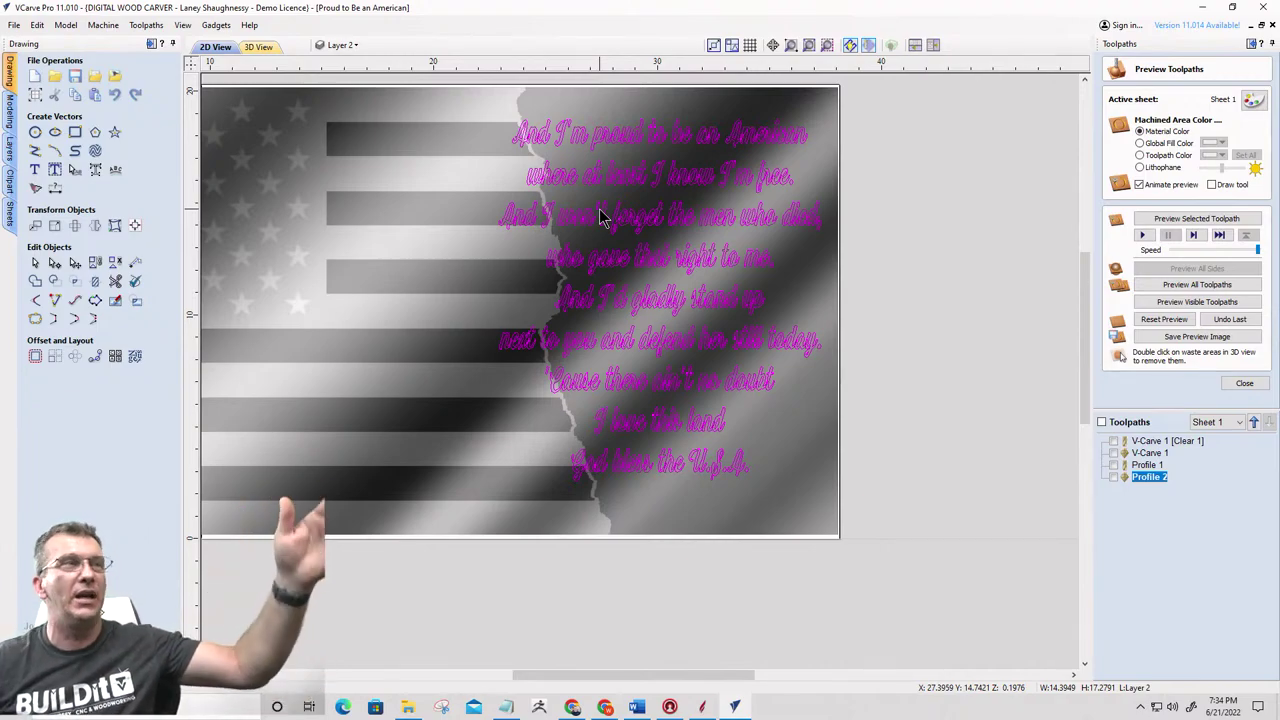
Reopen the lyrics text for editing and remove the apostrophe before "Cause"
{"action": "left_click", "coordinate": [55, 171]}
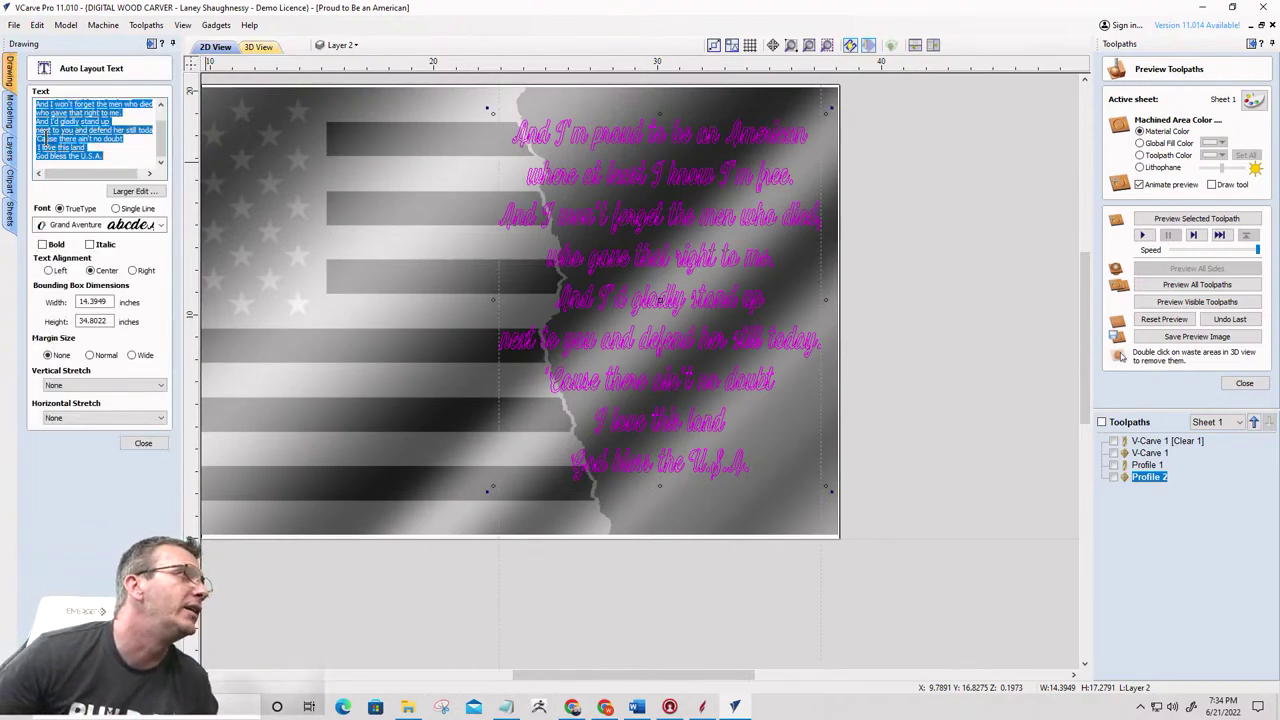
{"action": "right_click", "coordinate": [43, 141]}
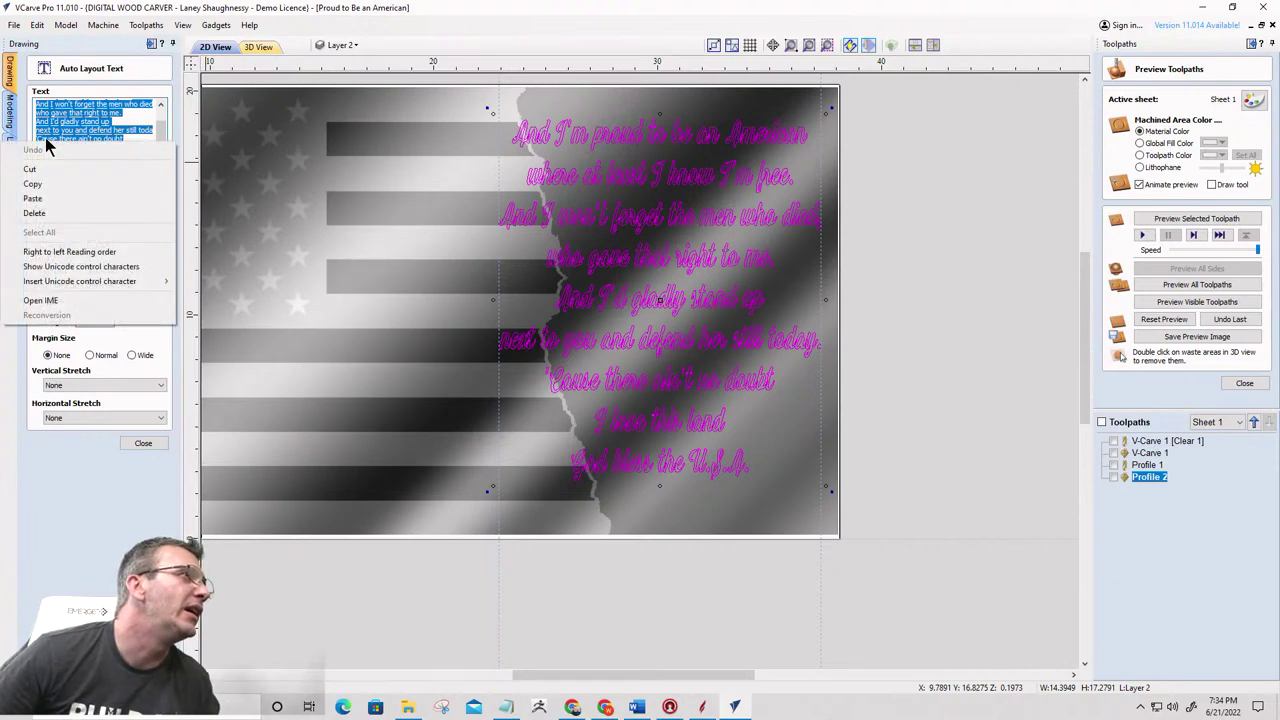
{"action": "left_click", "coordinate": [43, 140]}
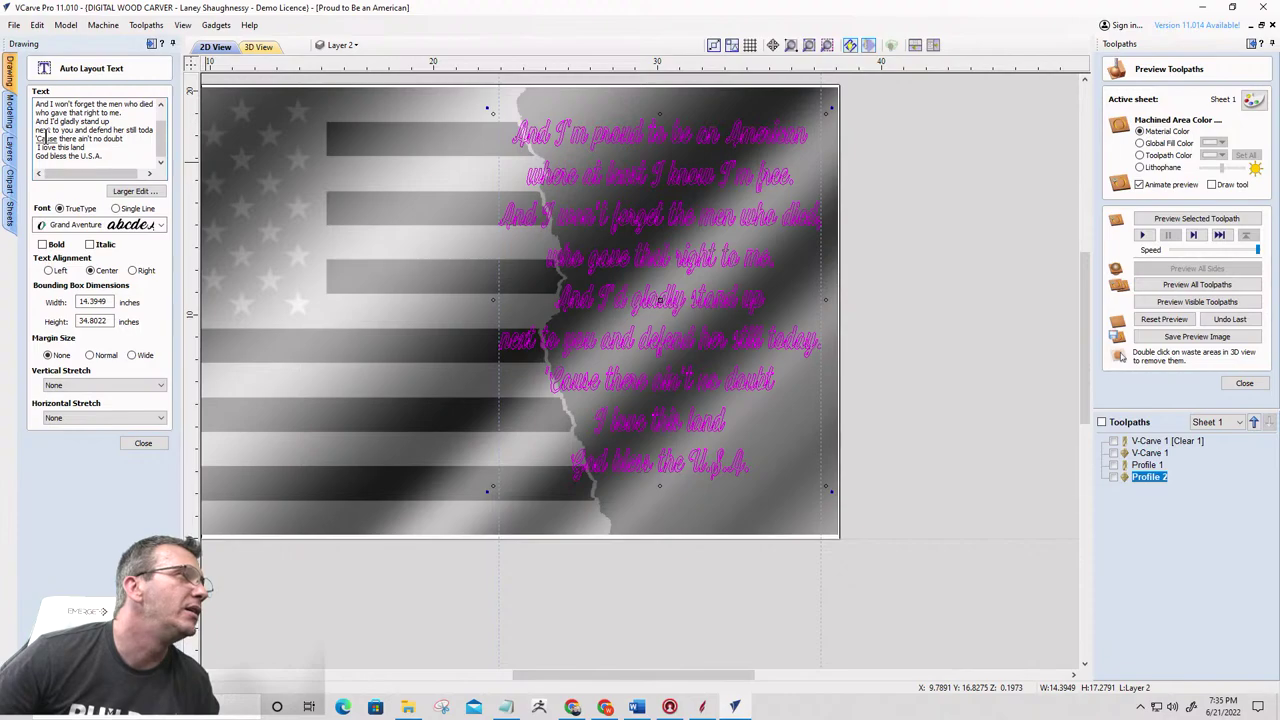
{"action": "double_click", "coordinate": [45, 139]}
{"action": "right_click", "coordinate": [45, 139]}
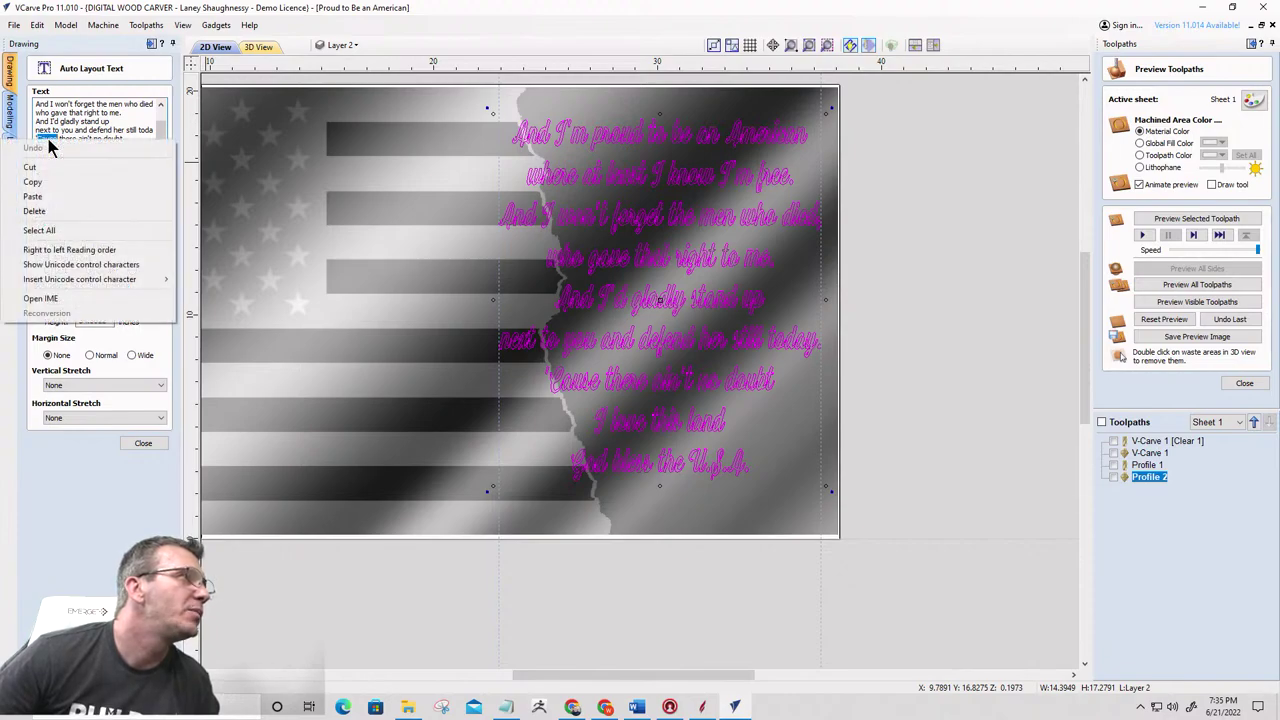
{"action": "left_click", "coordinate": [49, 130]}
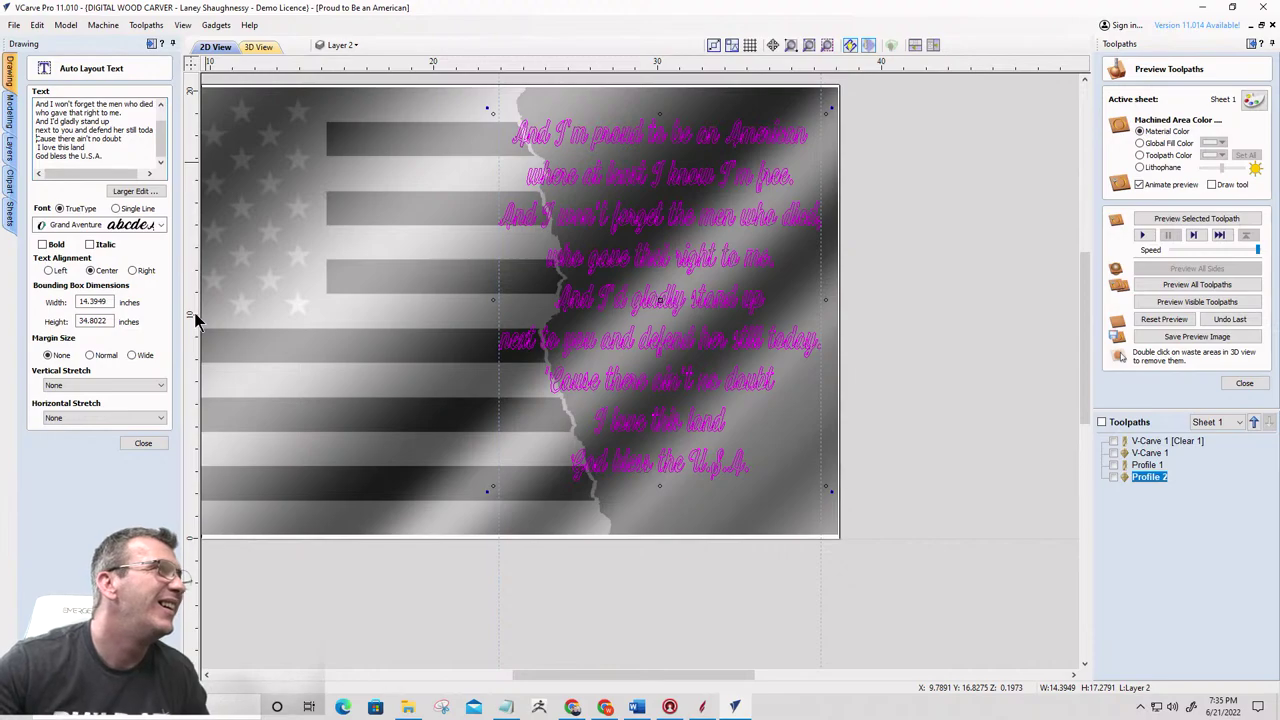
Join "I love this land" onto the end of the "Cause there ain't no doubt" line and finish the text edit
{"action": "left_click_drag", "start_coordinate": [87, 174], "coordinate": [62, 182]}
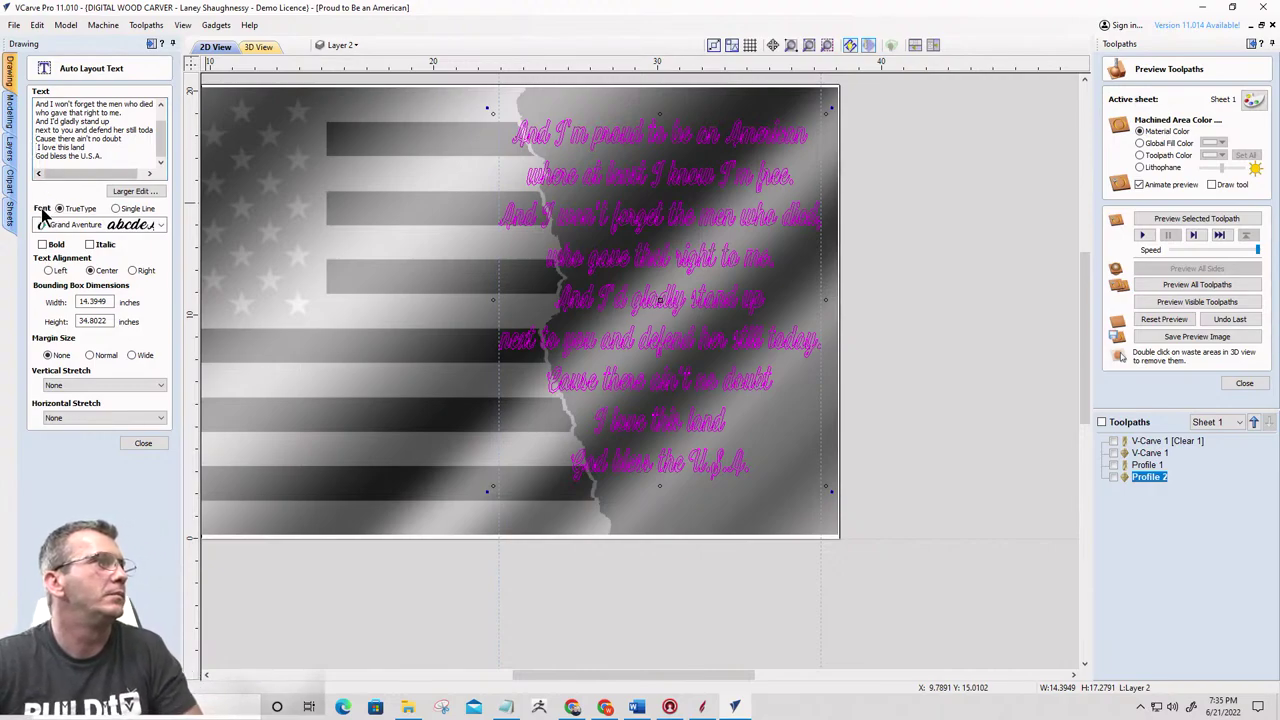
{"action": "key", "text": "Delete"}
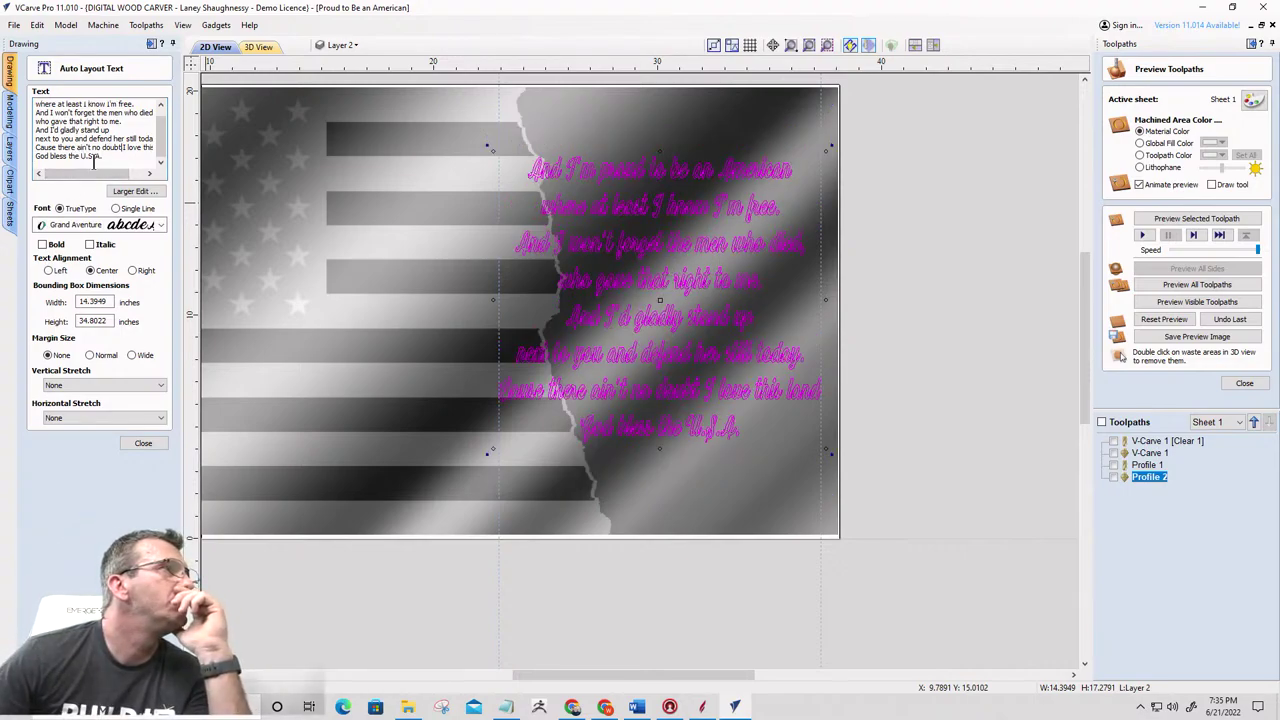
{"action": "scroll", "coordinate": [127, 150], "scroll_direction": "up", "scroll_amount": 1}
{"action": "scroll", "coordinate": [130, 147], "scroll_direction": "down", "scroll_amount": 1}
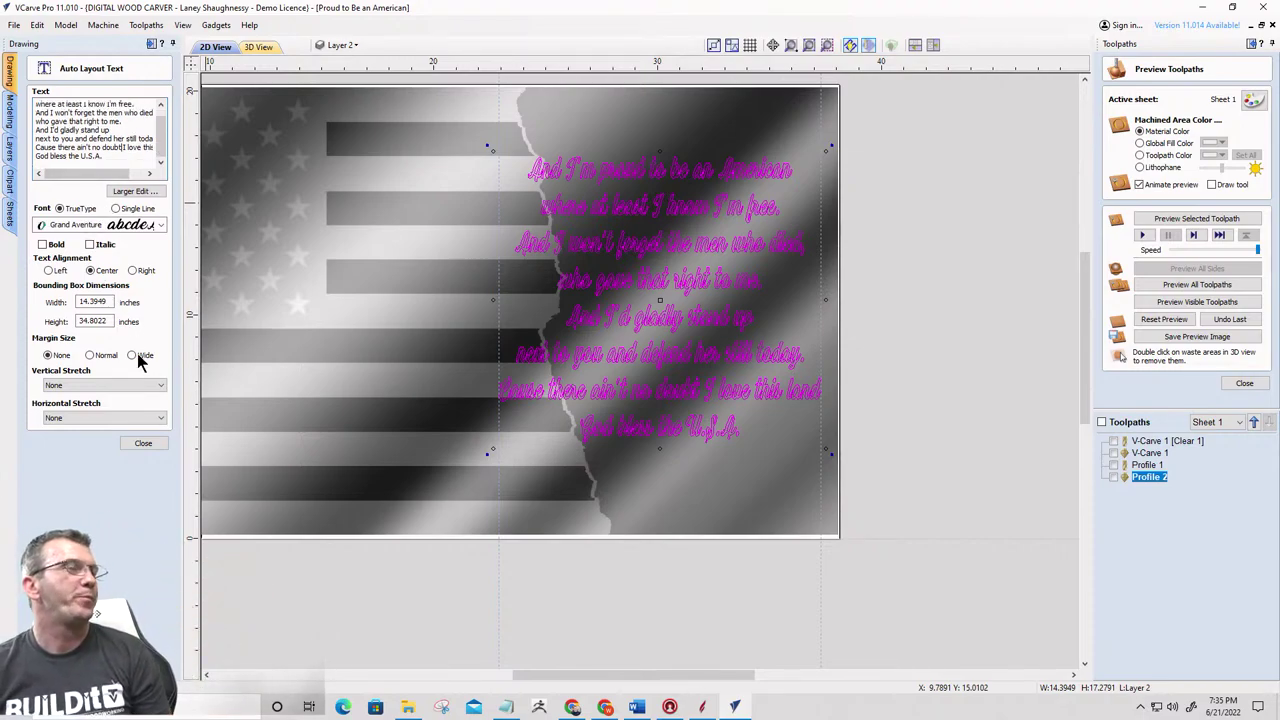
{"action": "left_click", "coordinate": [145, 443]}
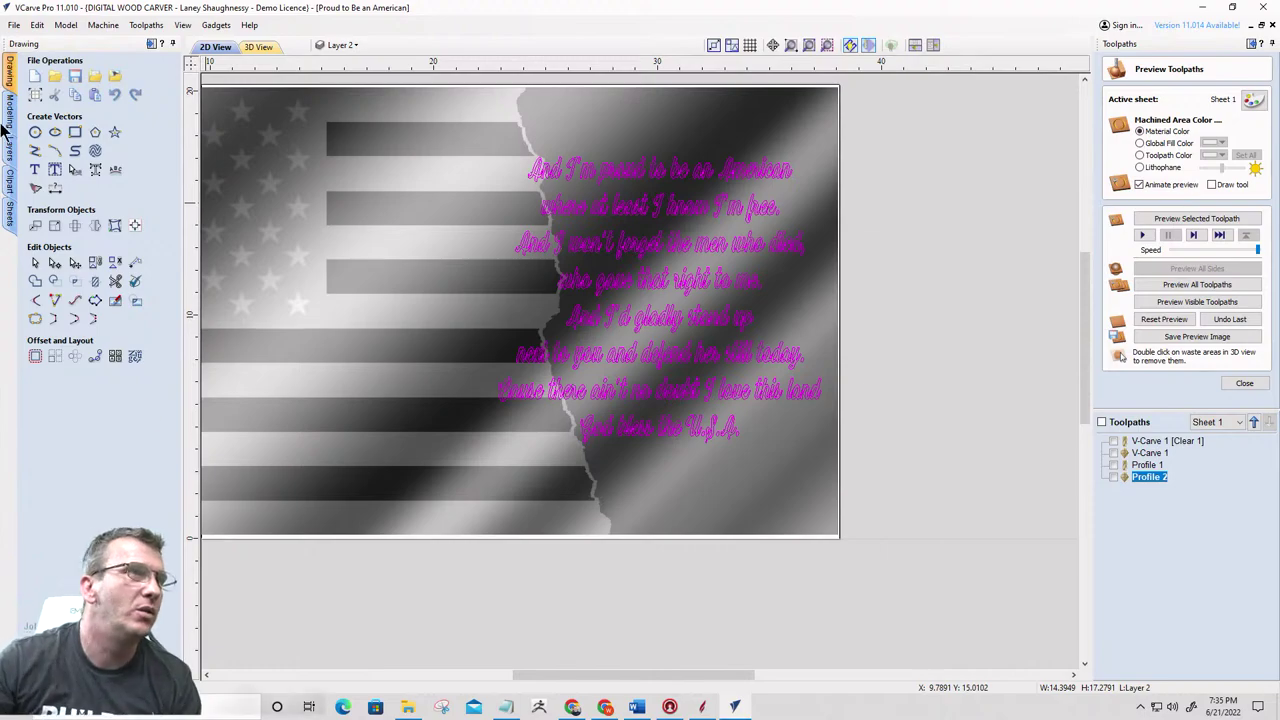
Weld the overlapping script letters of the lyrics into joined outlines, replacing the original text
{"action": "scroll", "coordinate": [648, 245], "scroll_direction": "up", "scroll_amount": 5}
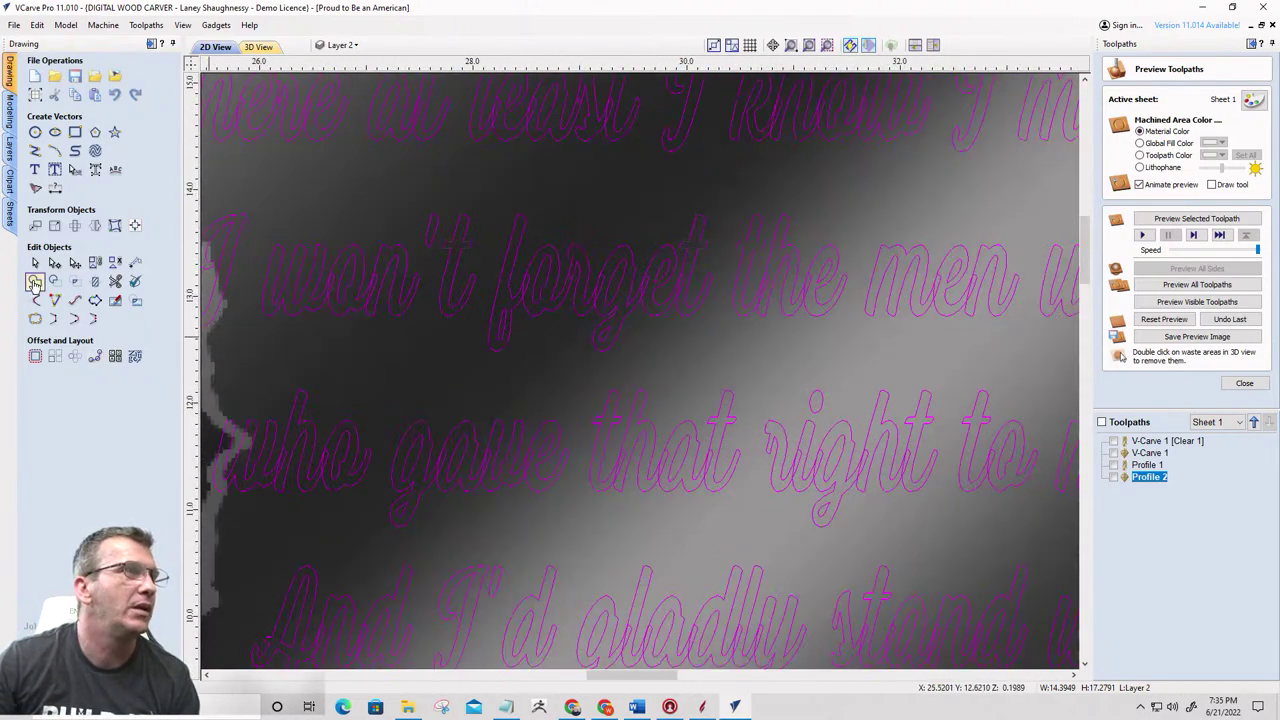
{"action": "left_click", "coordinate": [35, 283]}
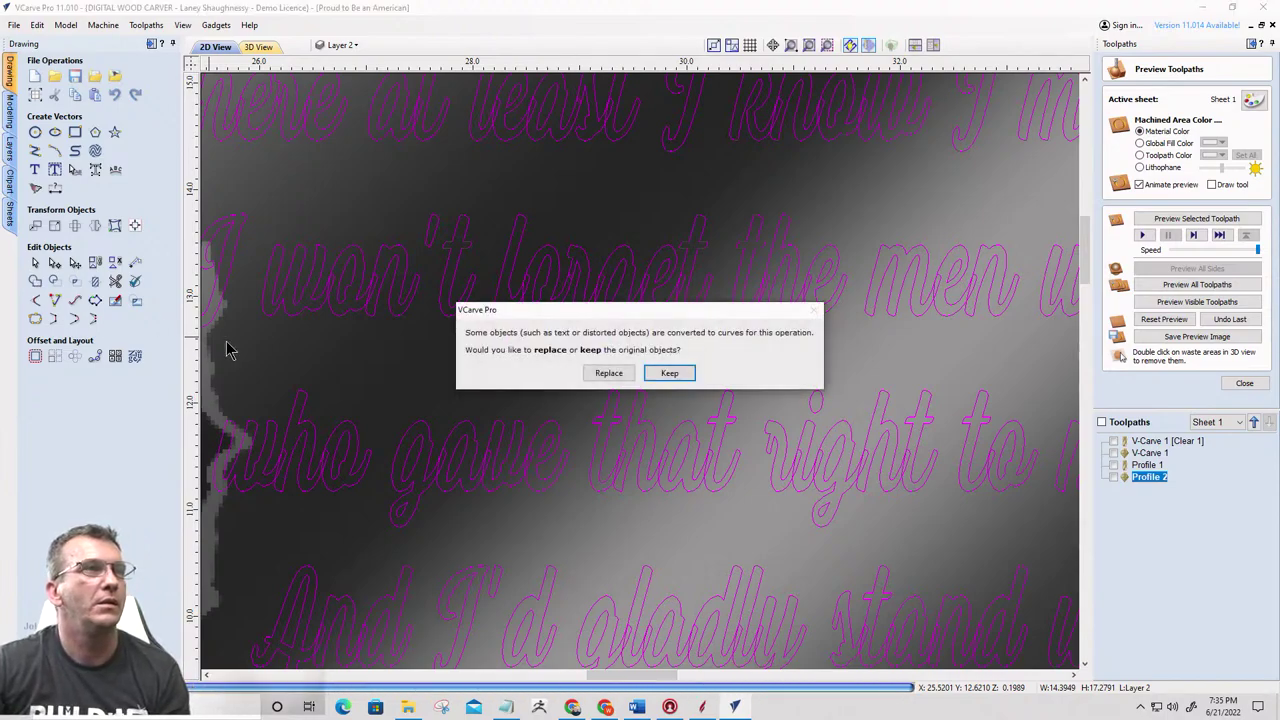
{"action": "left_click", "coordinate": [603, 371]}
{"action": "scroll", "coordinate": [752, 372], "scroll_direction": "down", "scroll_amount": 4}
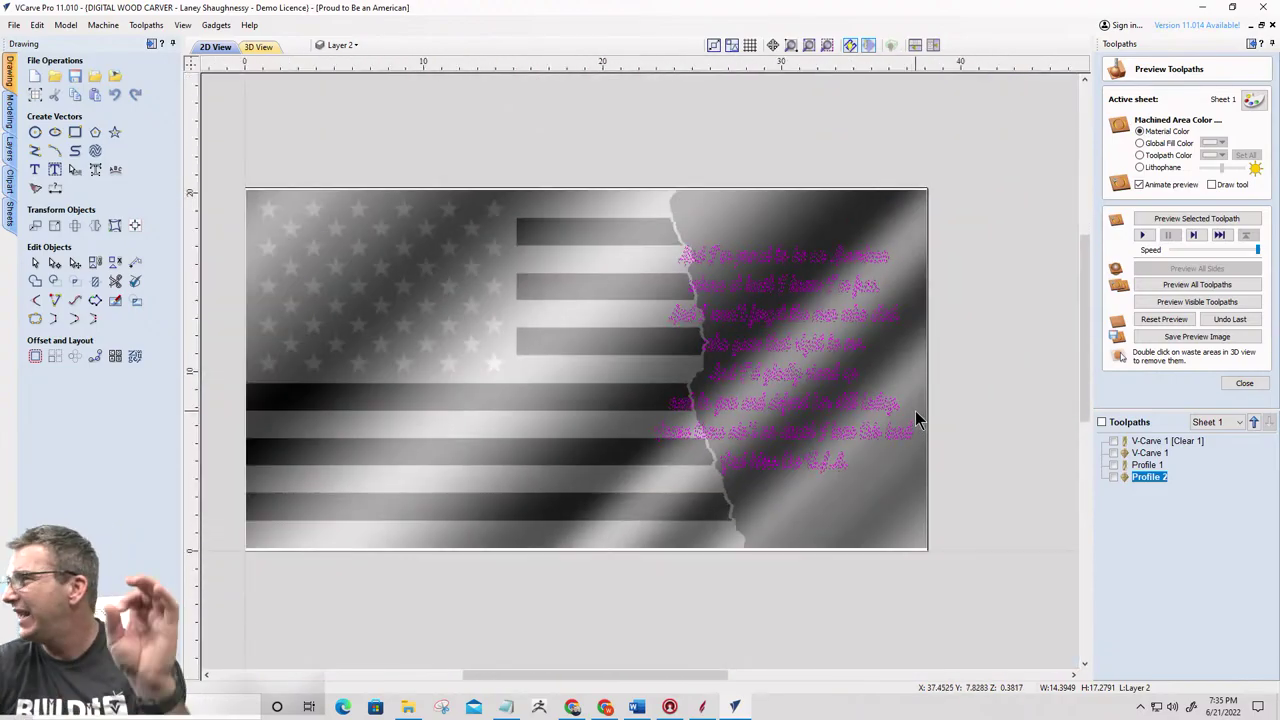
Set the fading of the torn flag bitmap to 39% when it is not selected
{"action": "scroll", "coordinate": [917, 420], "scroll_direction": "up", "scroll_amount": 3}
{"action": "scroll", "coordinate": [229, 357], "scroll_direction": "down", "scroll_amount": 4}
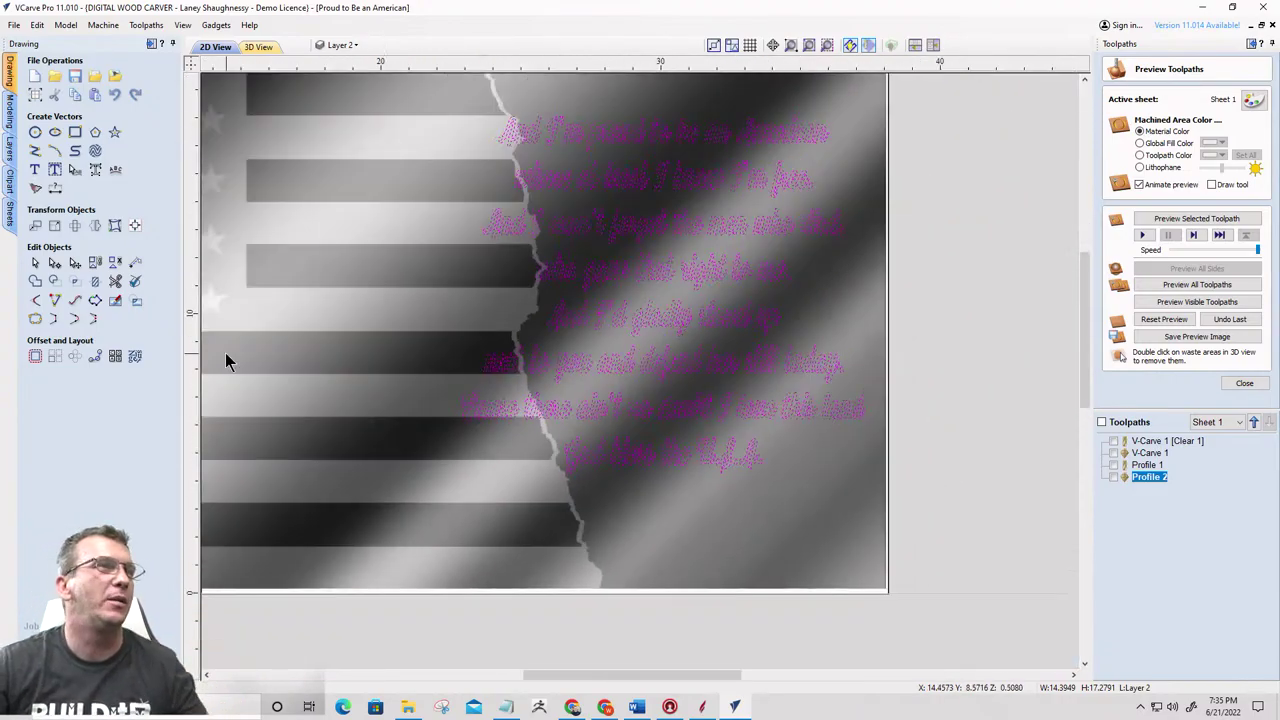
{"action": "right_click", "coordinate": [371, 330]}
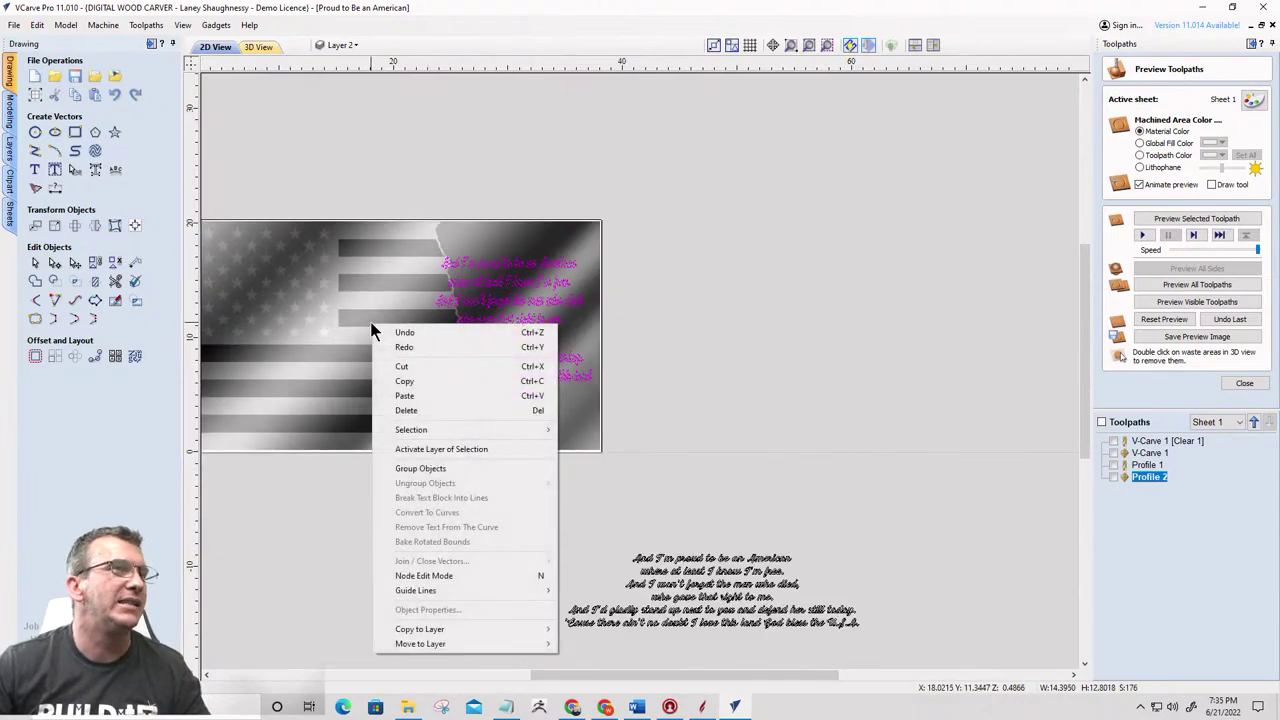
{"action": "key", "text": "Escape"}
{"action": "key", "text": "Escape"}
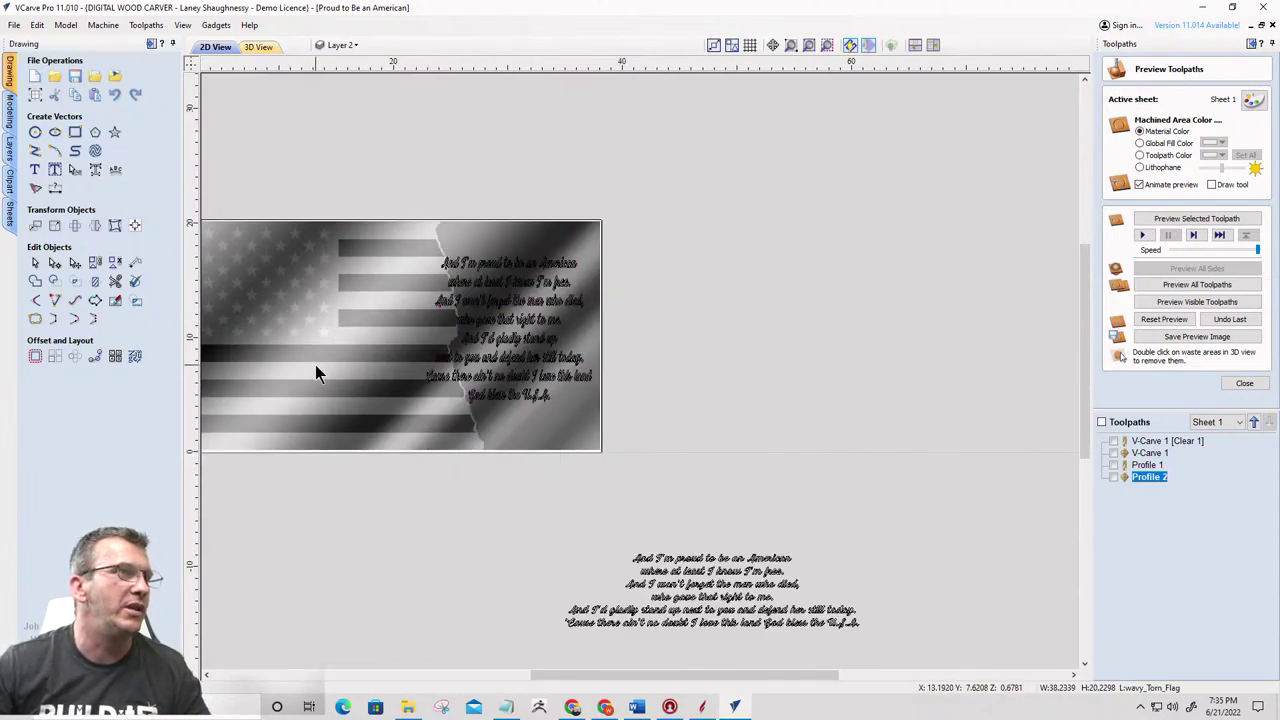
{"action": "right_click", "coordinate": [316, 369]}
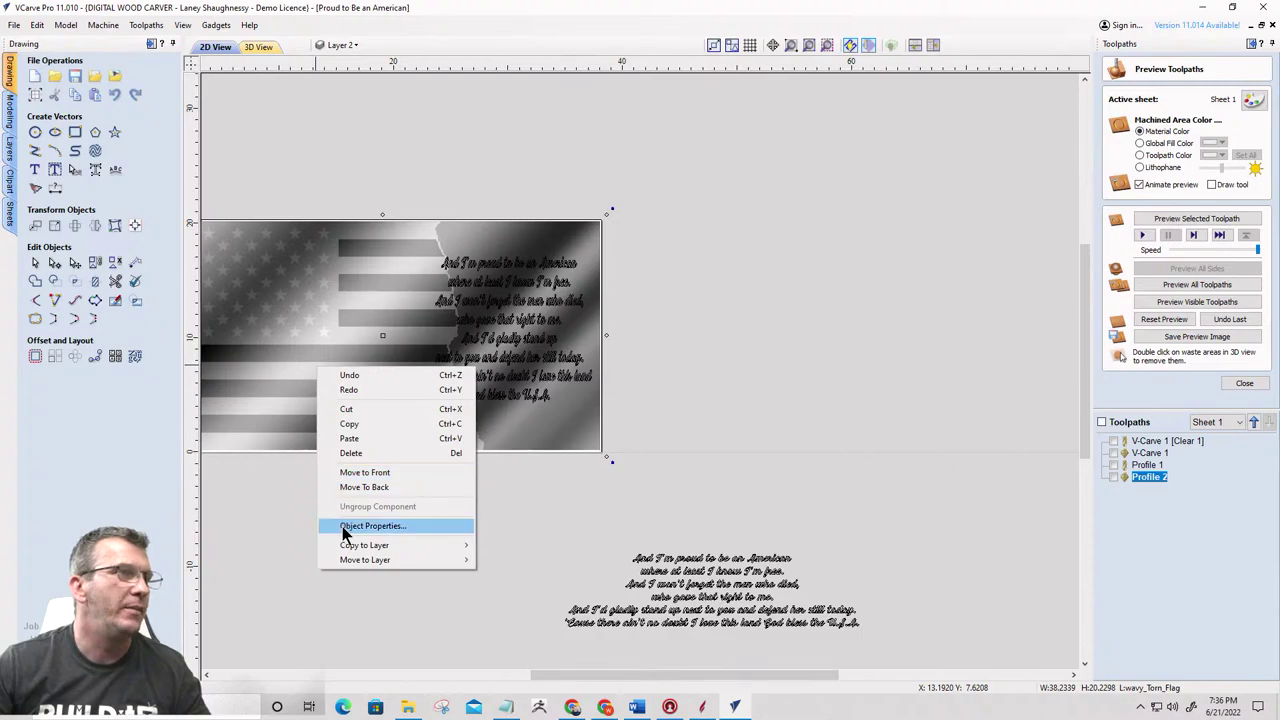
{"action": "left_click", "coordinate": [372, 526]}
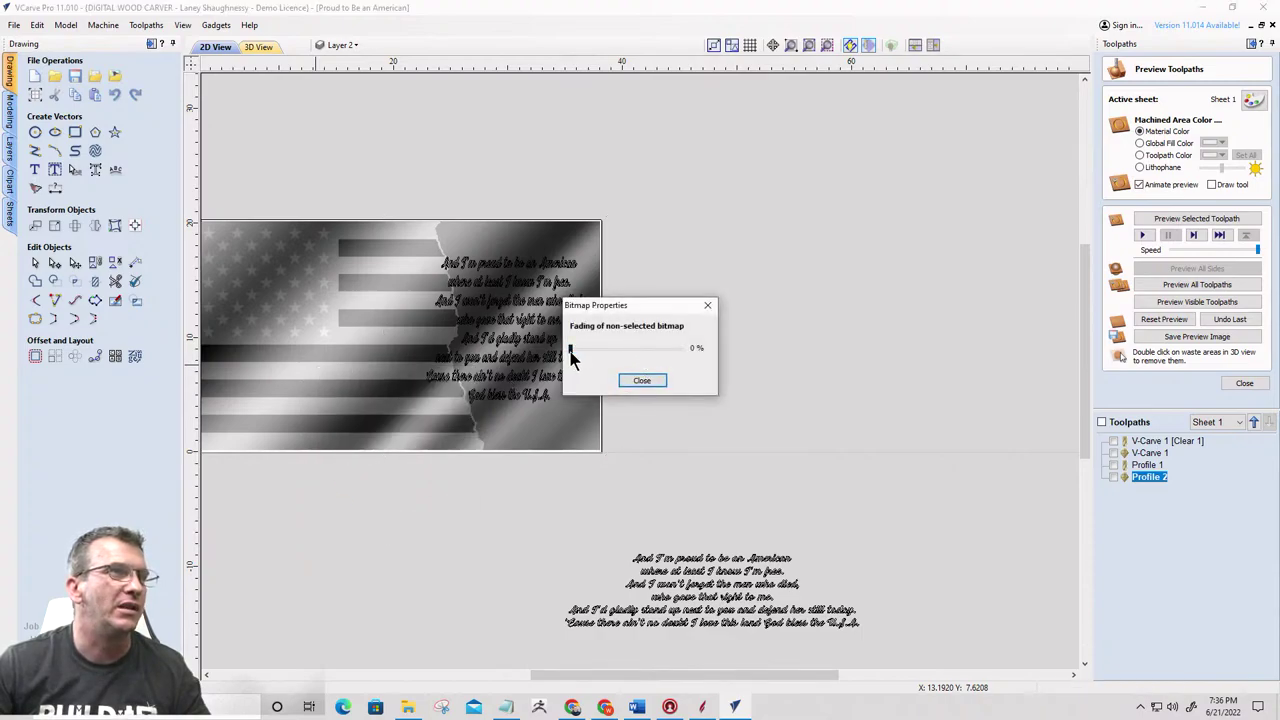
{"action": "left_click_drag", "start_coordinate": [571, 353], "coordinate": [617, 366]}
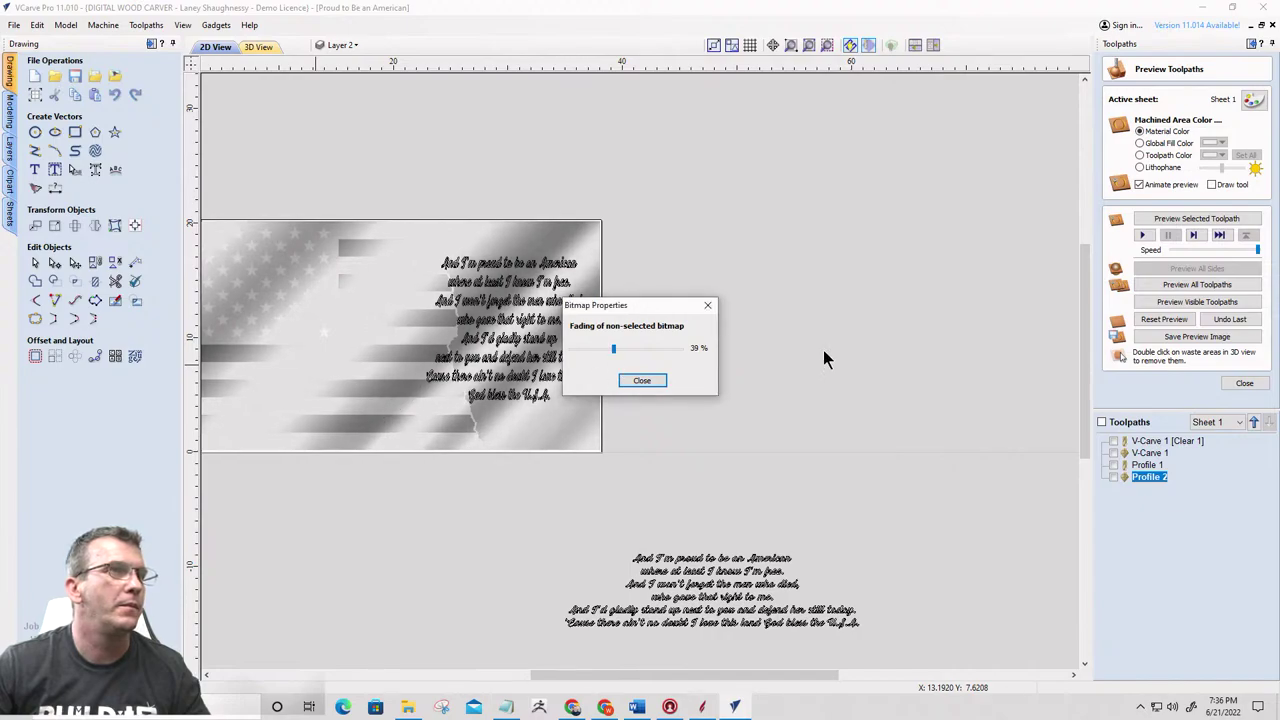
{"action": "left_click", "coordinate": [642, 380]}
Select all the welded lyric outlines over the torn flag and group them into one object
{"action": "scroll", "coordinate": [509, 366], "scroll_direction": "up", "scroll_amount": 5}
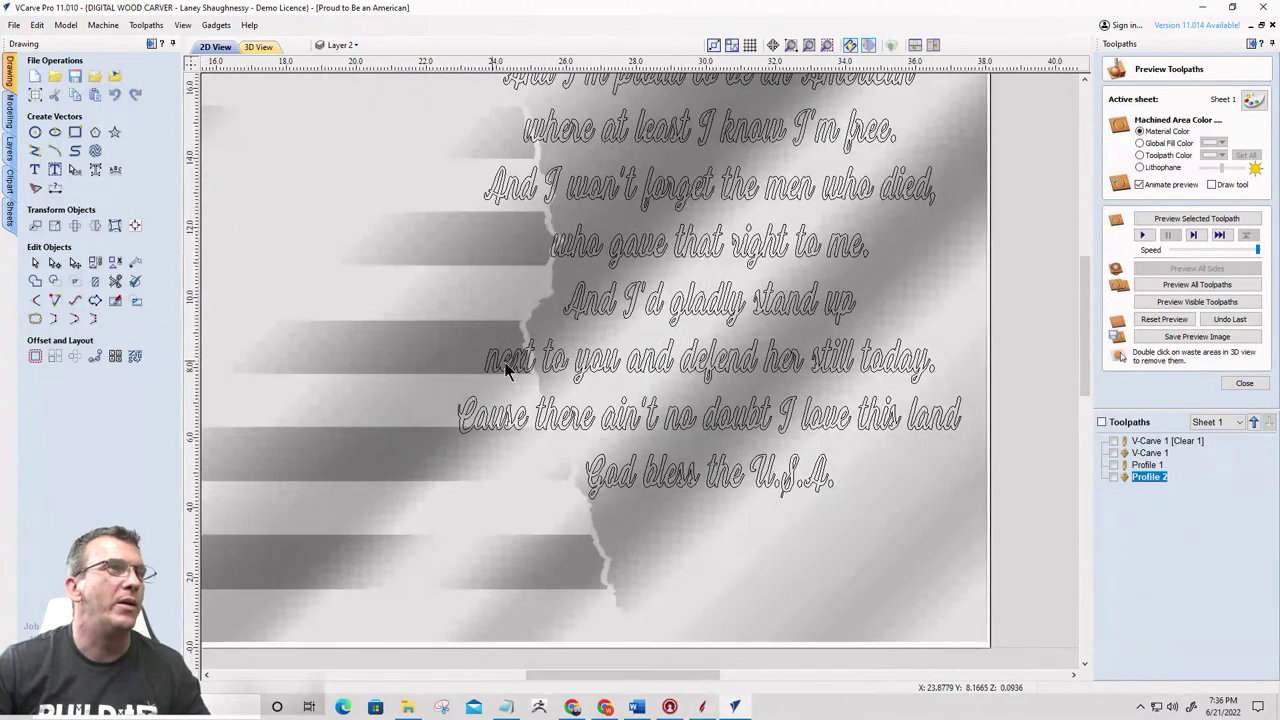
{"action": "scroll", "coordinate": [682, 363], "scroll_direction": "down", "scroll_amount": 2}
{"action": "scroll", "coordinate": [772, 69], "scroll_direction": "up", "scroll_amount": 2}
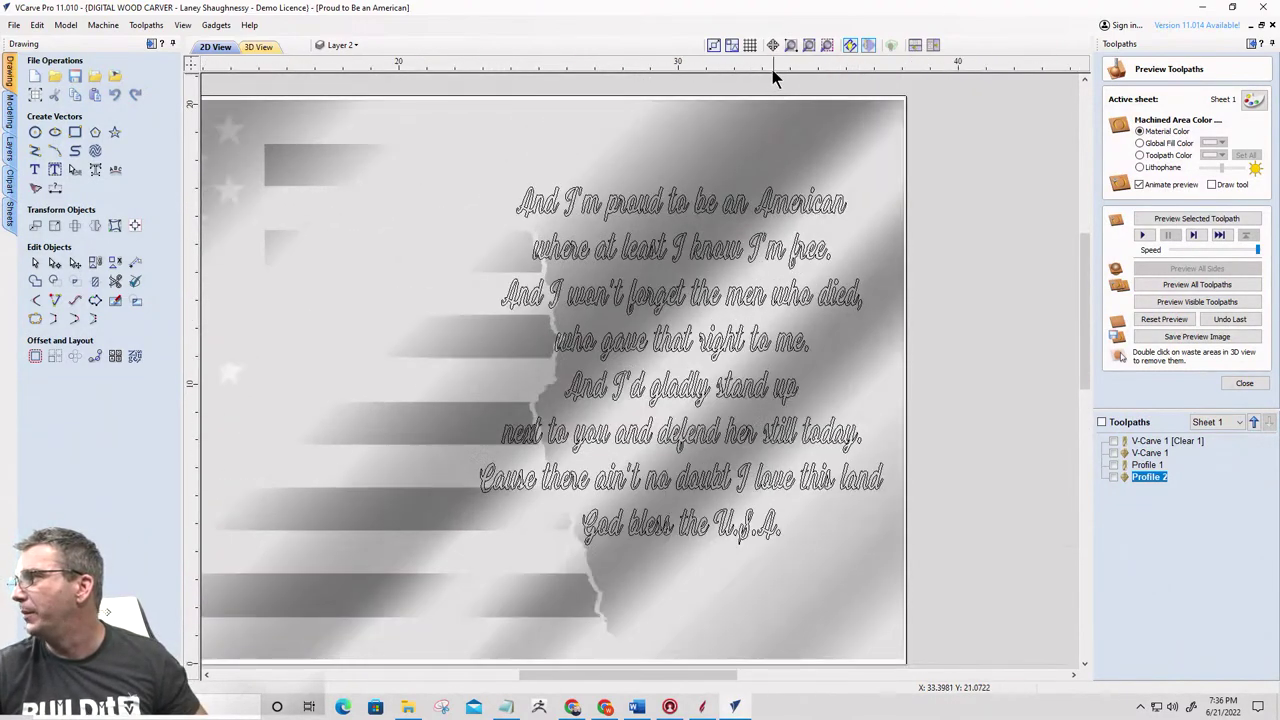
{"action": "scroll", "coordinate": [762, 75], "scroll_direction": "down", "scroll_amount": 2}
{"action": "scroll", "coordinate": [757, 75], "scroll_direction": "up", "scroll_amount": 1}
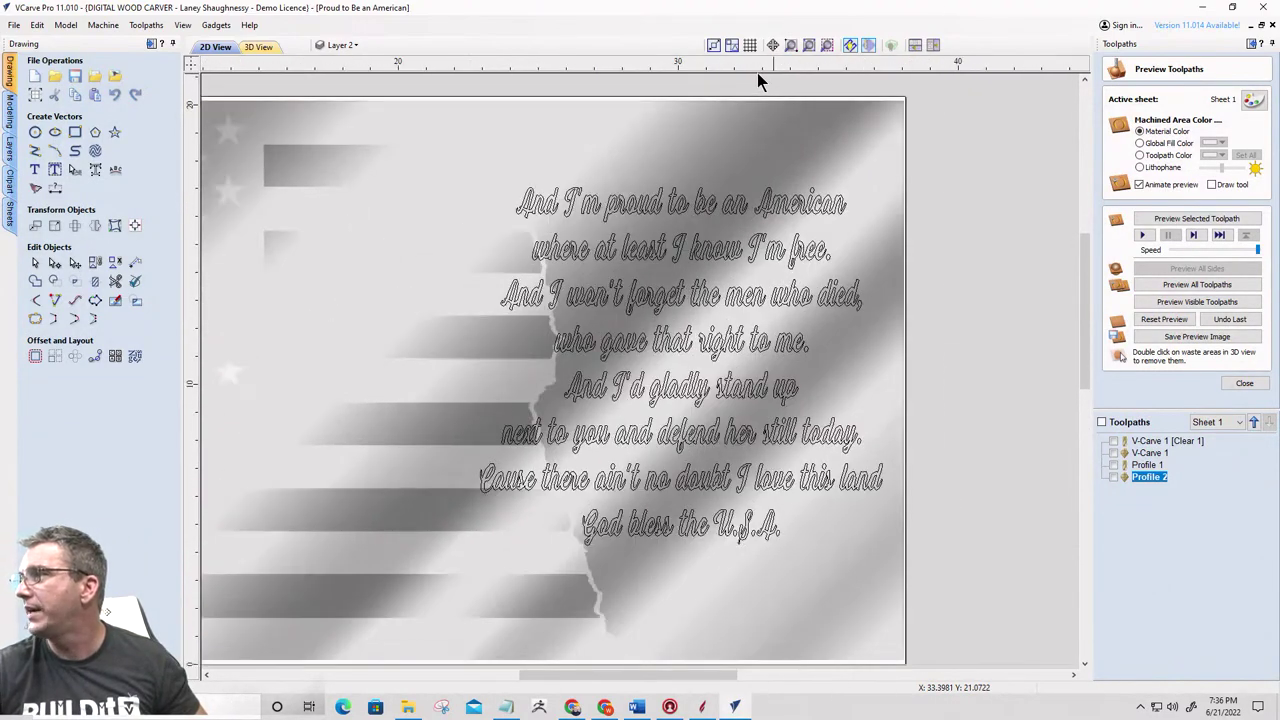
{"action": "left_click", "coordinate": [610, 210]}
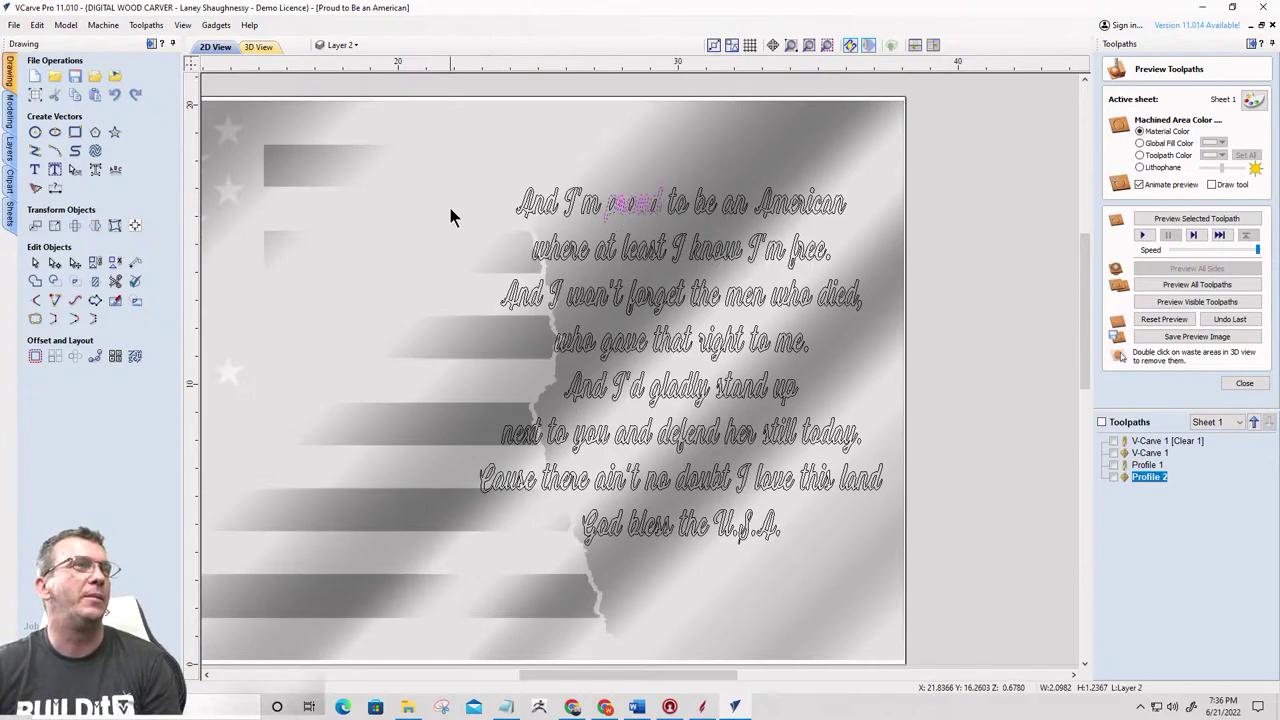
{"action": "key", "text": "ctrl+a"}
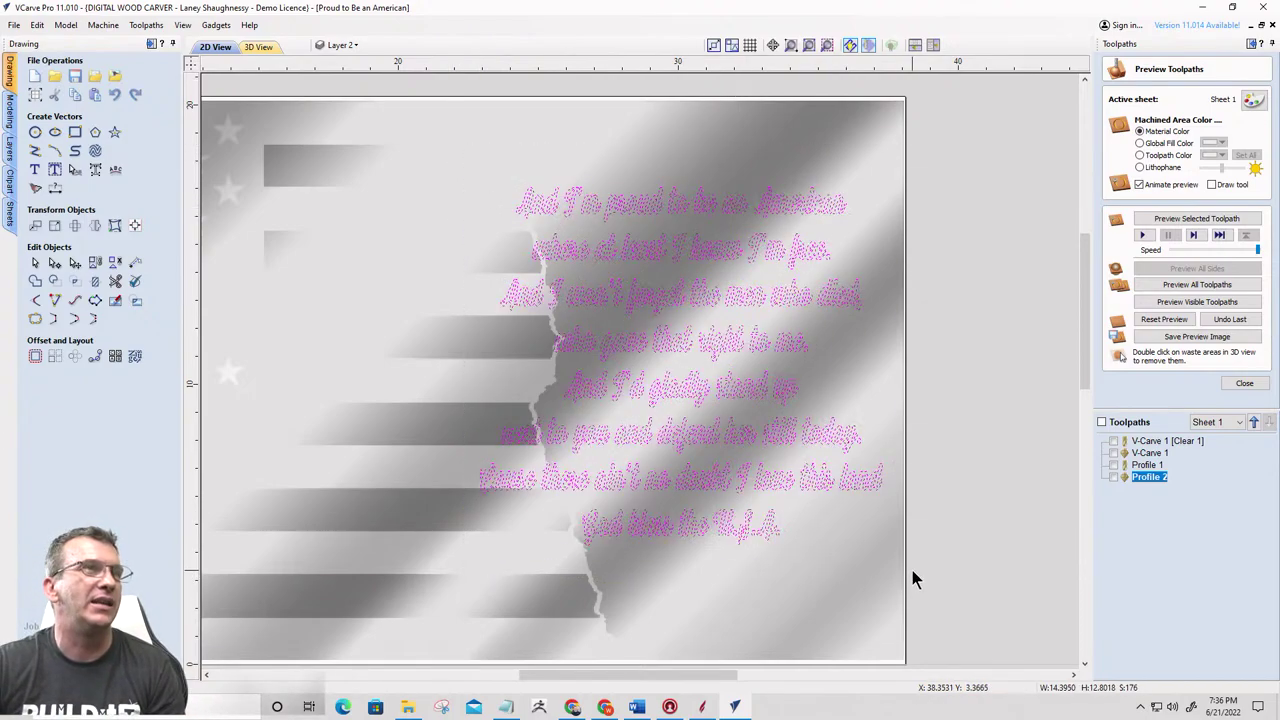
{"action": "left_click", "coordinate": [95, 263]}
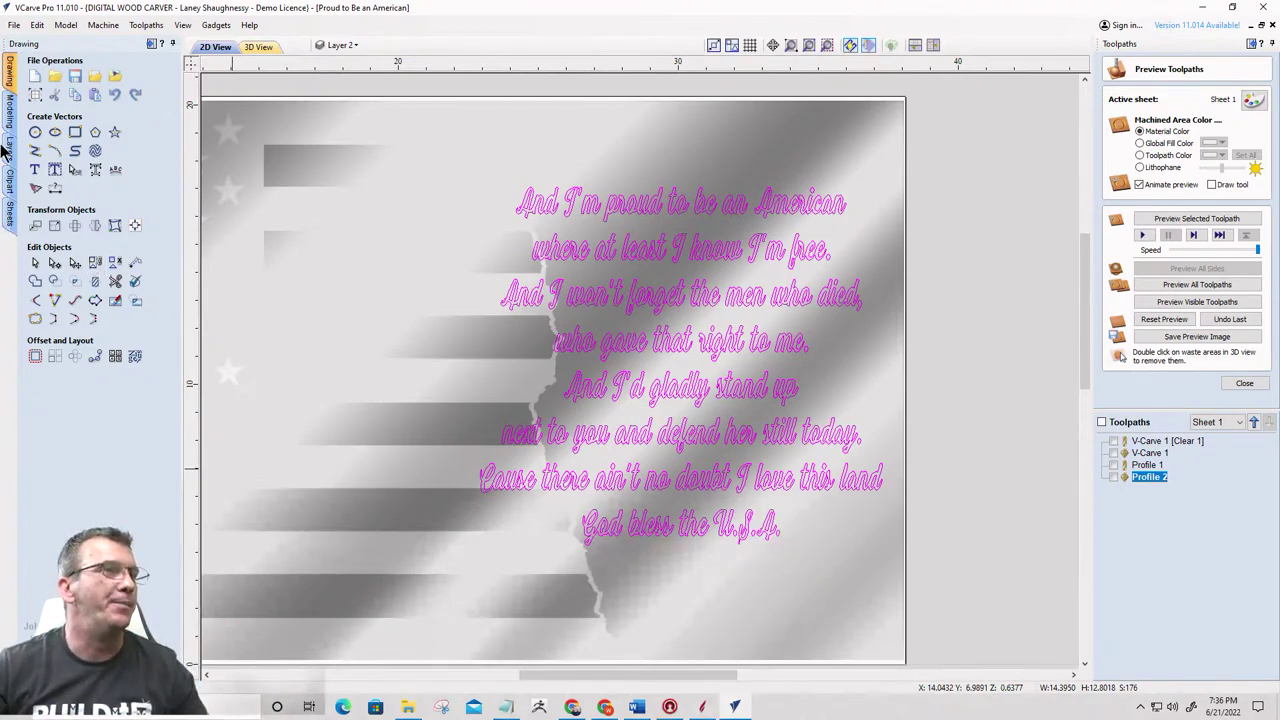
Create a bounding-box distortion envelope around the lyrics group and raise its upper edge close to the board's top
{"action": "left_click", "coordinate": [115, 226]}
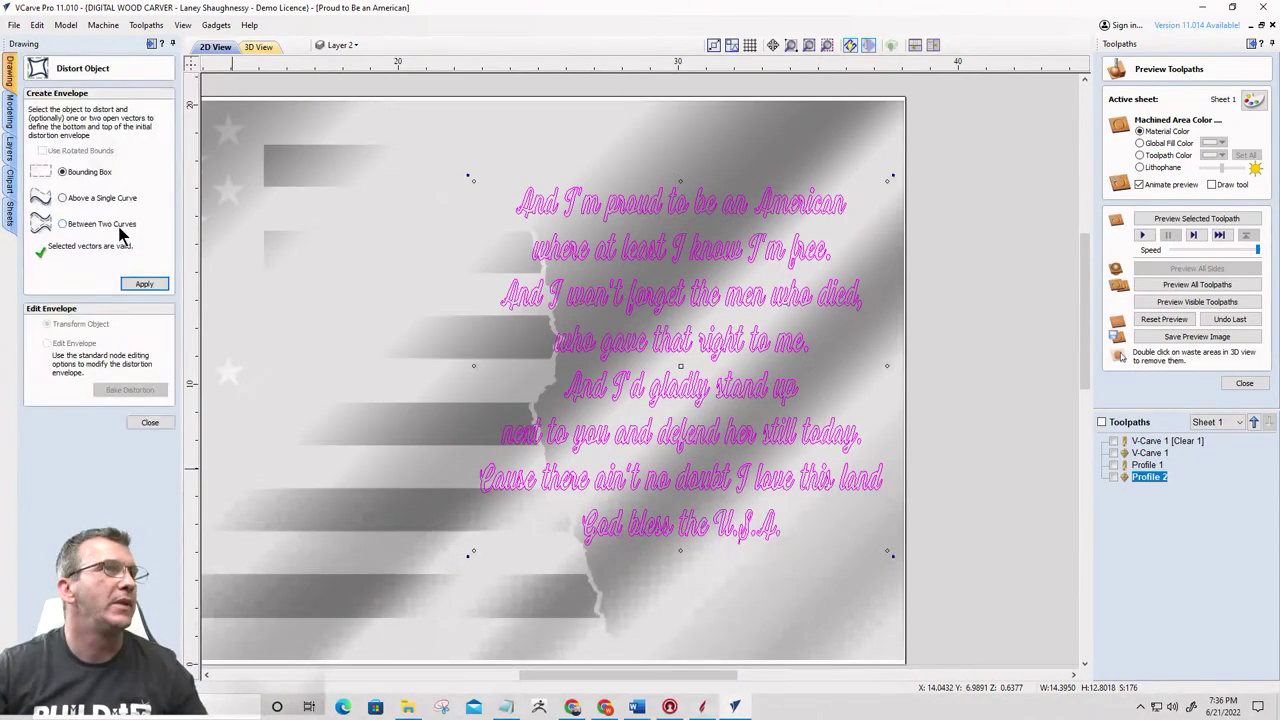
{"action": "left_click", "coordinate": [145, 285]}
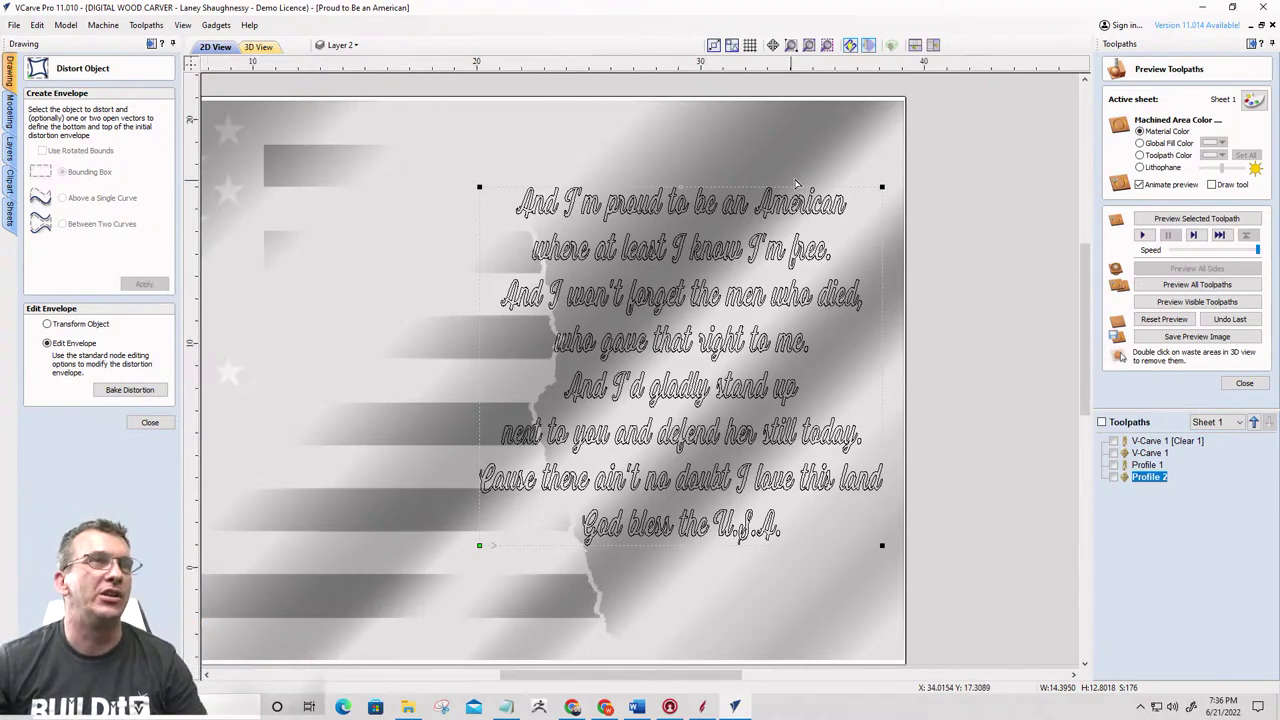
{"action": "scroll", "coordinate": [757, 238], "scroll_direction": "down", "scroll_amount": 2}
{"action": "scroll", "coordinate": [756, 239], "scroll_direction": "down", "scroll_amount": 1}
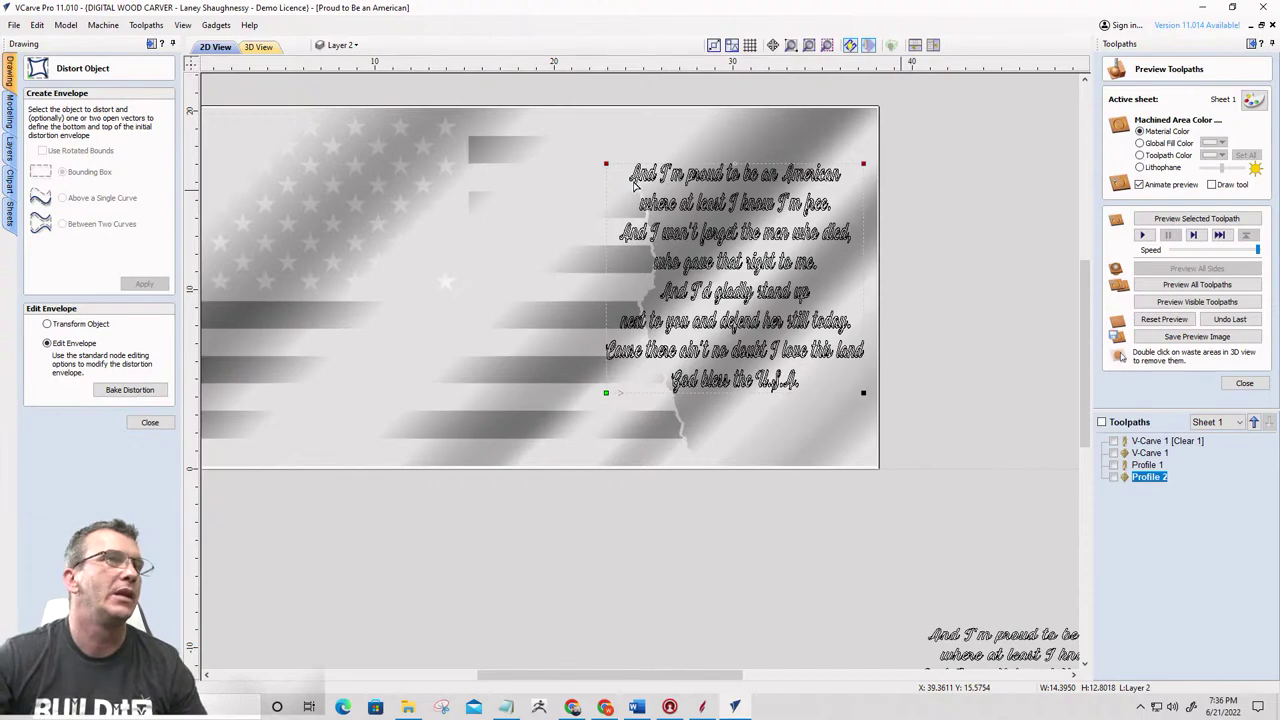
{"action": "left_click_drag", "start_coordinate": [633, 185], "coordinate": [611, 171]}
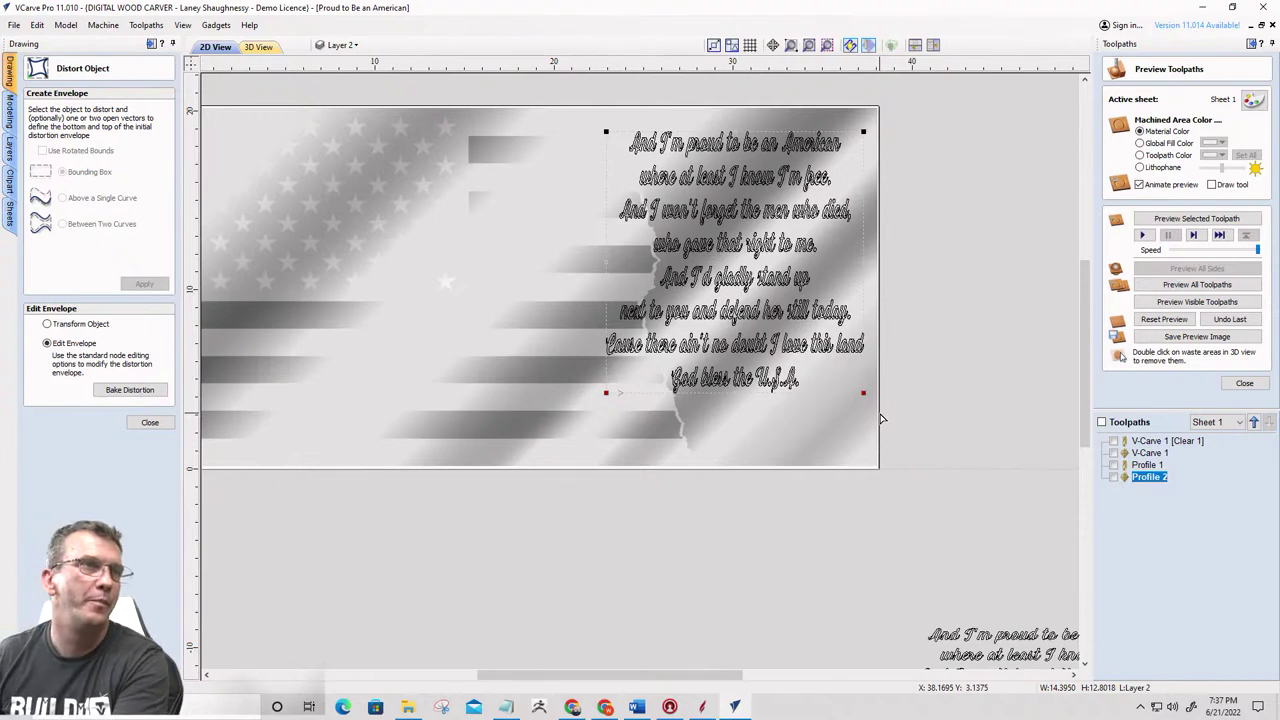
Lower both bottom nodes of the lyrics' distortion envelope near the board's bottom edge, making it about 17.7 high, and reselect the envelope
{"action": "key", "text": "Down"}
{"action": "key", "text": "Down"}
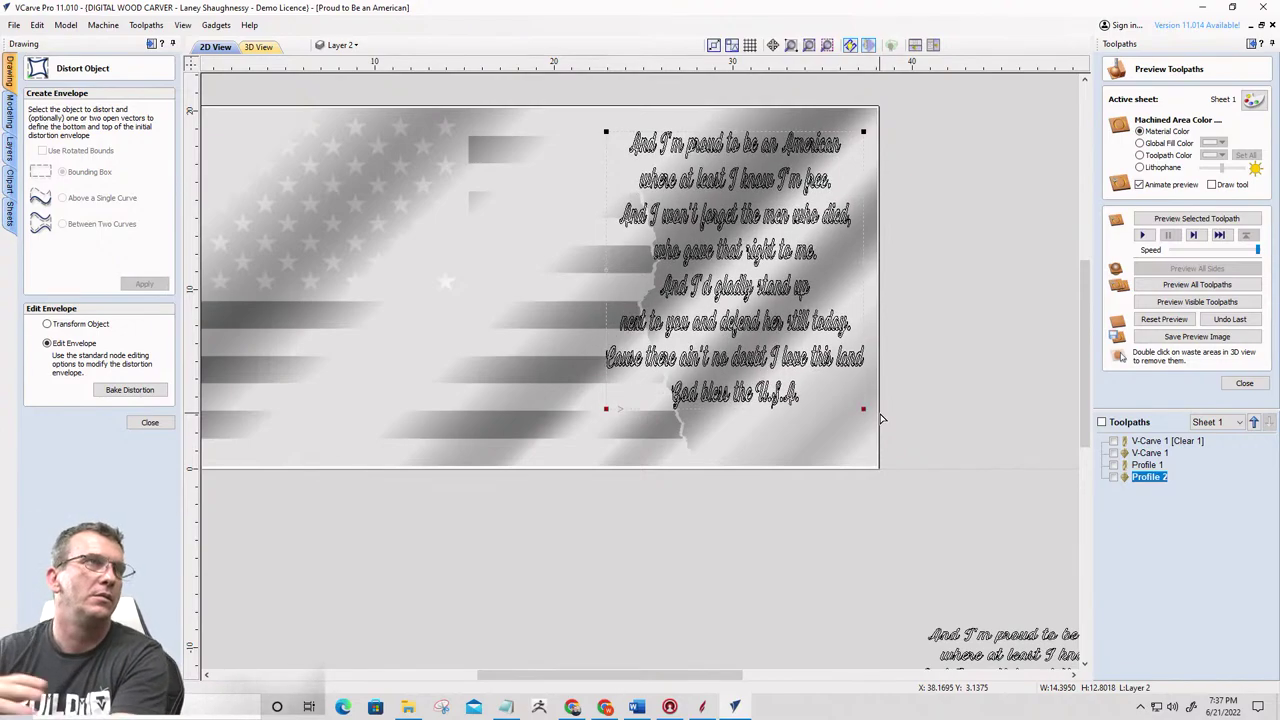
{"action": "key", "text": "Down"}
{"action": "key", "text": "Down"}
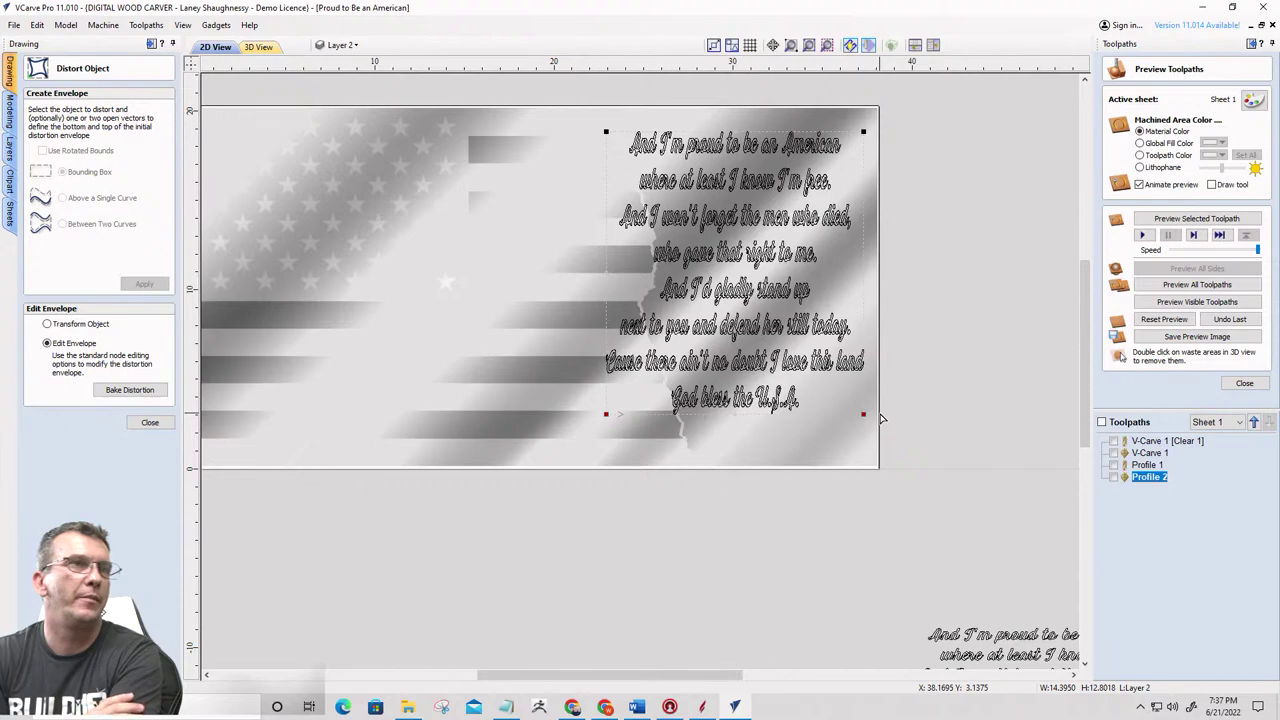
{"action": "key", "text": "Down"}
{"action": "key", "text": "Down"}
{"action": "key", "text": "Down"}
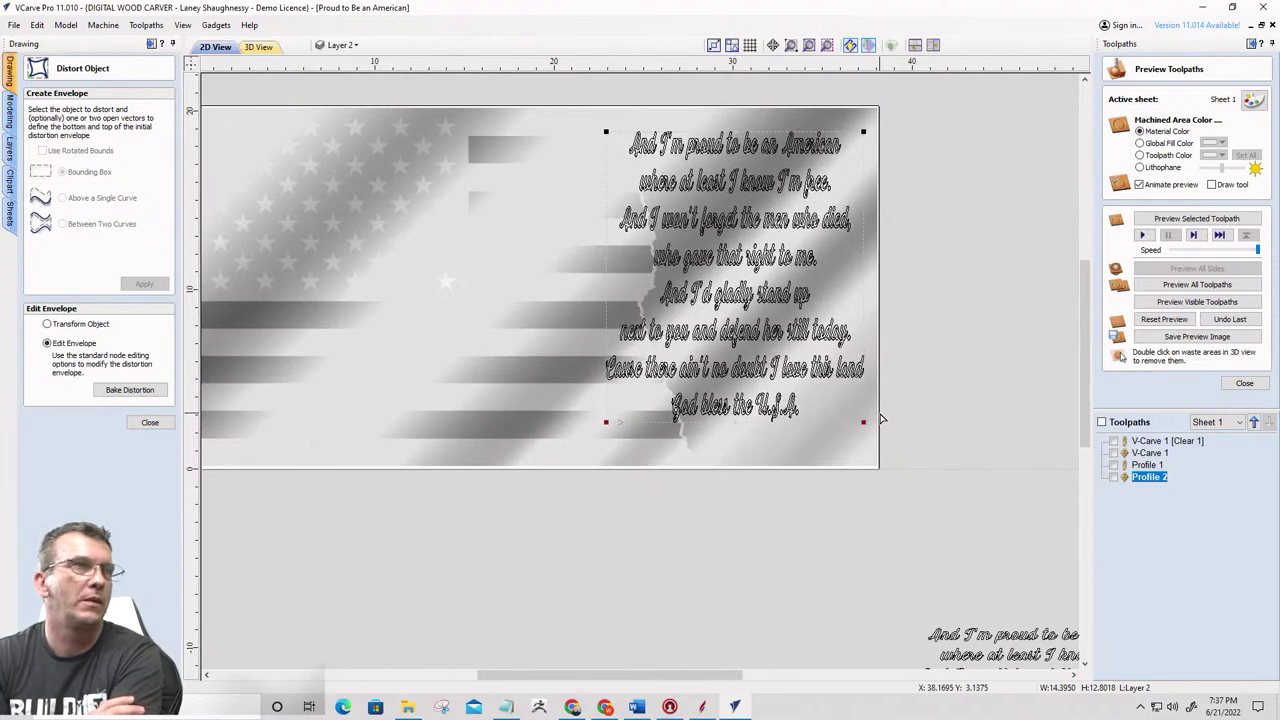
{"action": "key", "text": "Down"}
{"action": "key", "text": "Down"}
{"action": "key", "text": "Down"}
{"action": "key", "text": "Down"}
{"action": "key", "text": "Down"}
{"action": "key", "text": "Down"}
{"action": "key", "text": "Down"}
{"action": "key", "text": "Down"}
{"action": "key", "text": "Down"}
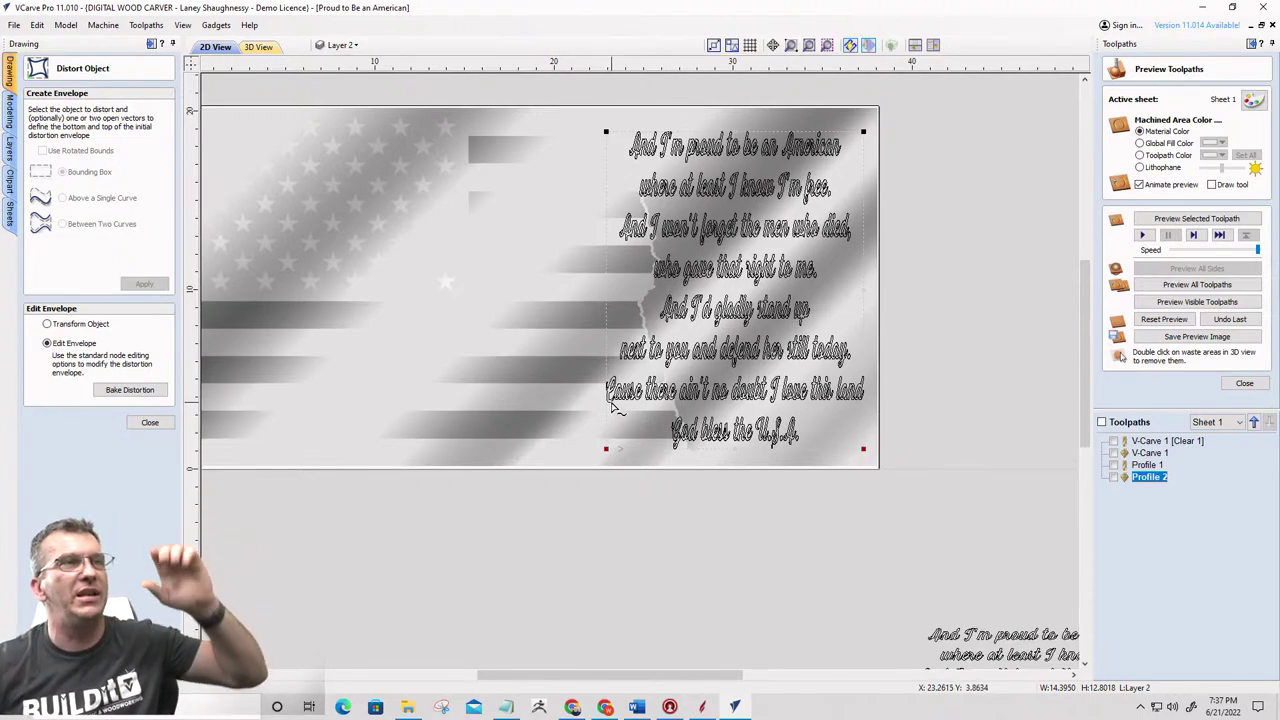
{"action": "left_click", "coordinate": [578, 436]}
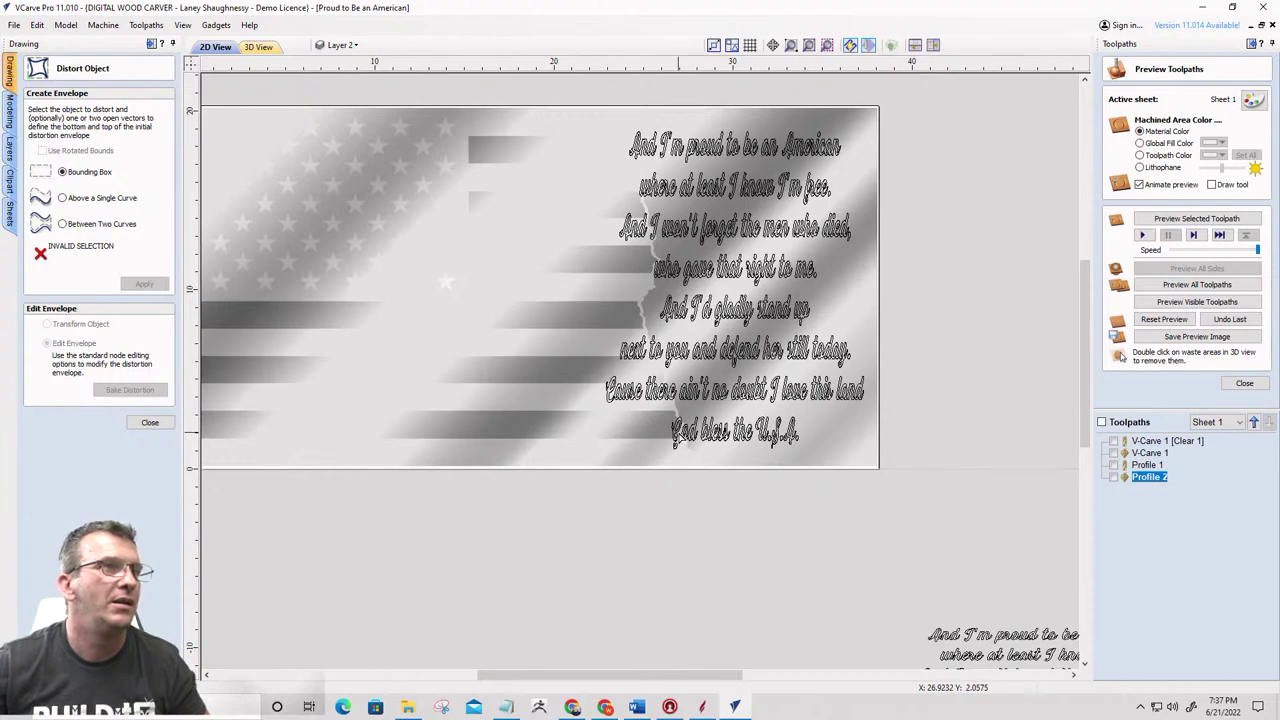
{"action": "left_click", "coordinate": [682, 438]}
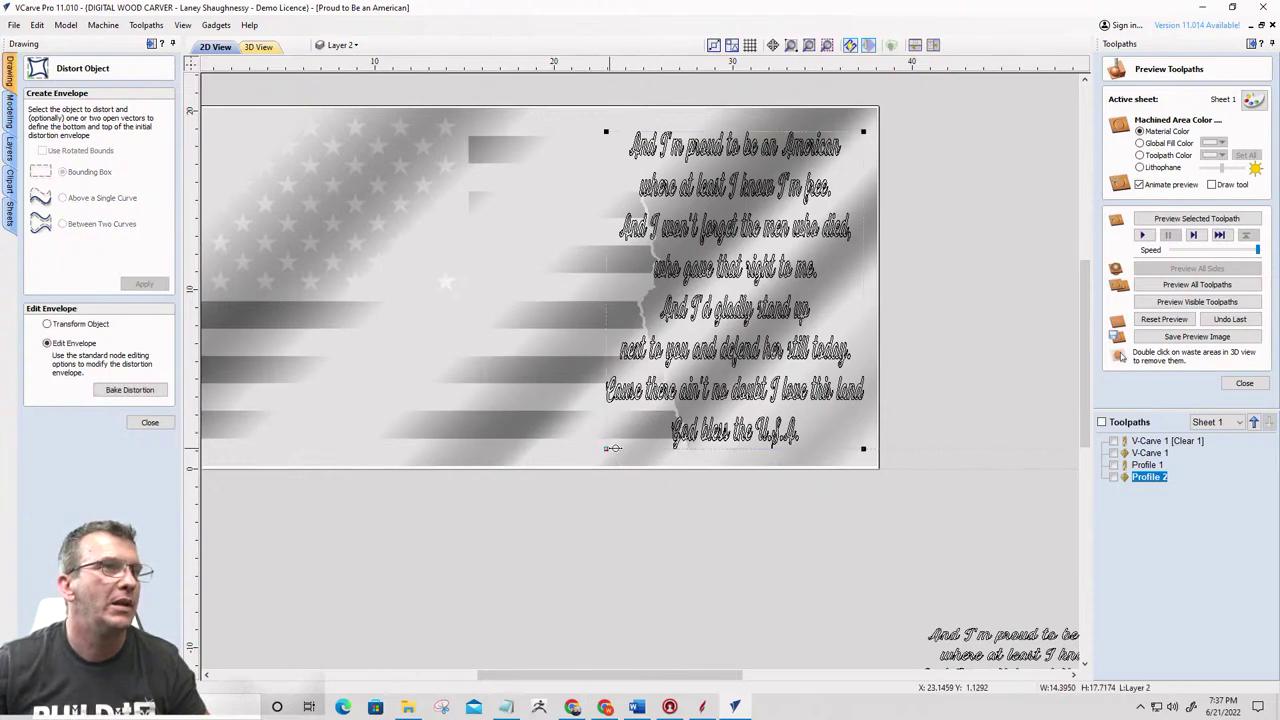
Taper the lyrics' distortion envelope along the flag's tear by moving its lower-left corner 5 inches inward and its upper-left corner to about X 24.5
{"action": "left_click_drag", "start_coordinate": [612, 448], "coordinate": [683, 452]}
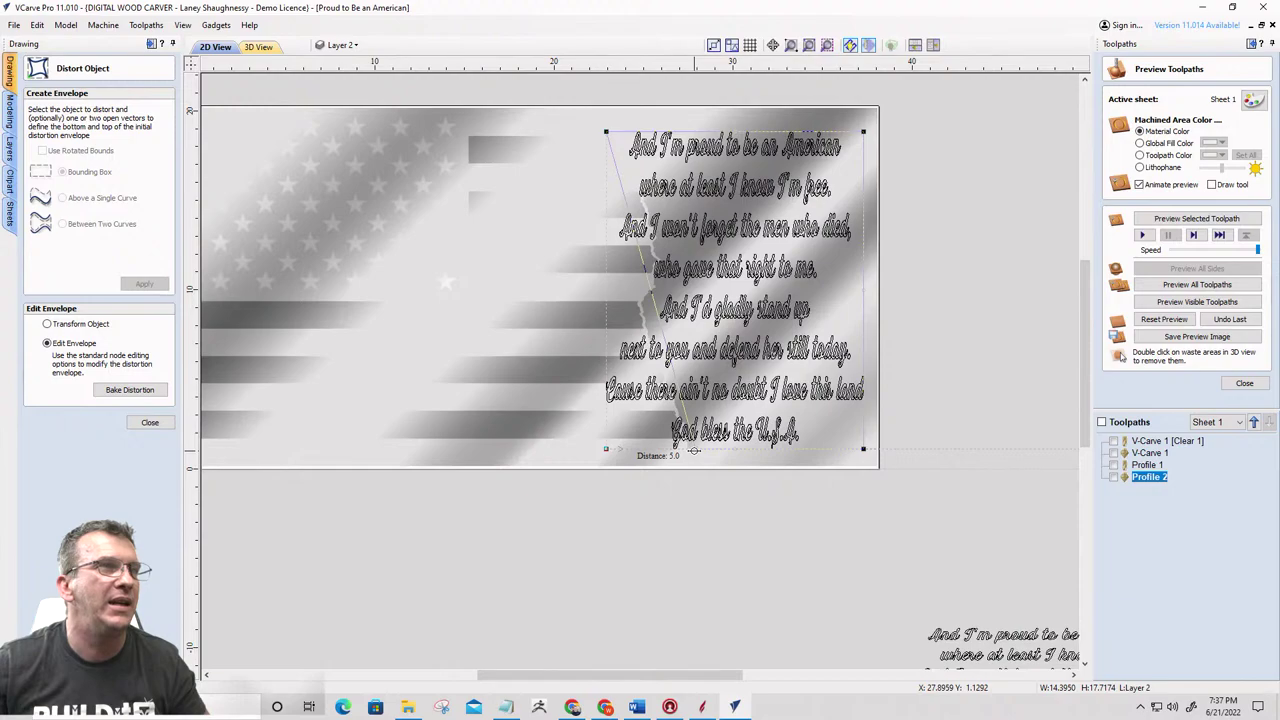
{"action": "left_click_drag", "start_coordinate": [693, 451], "coordinate": [695, 449]}
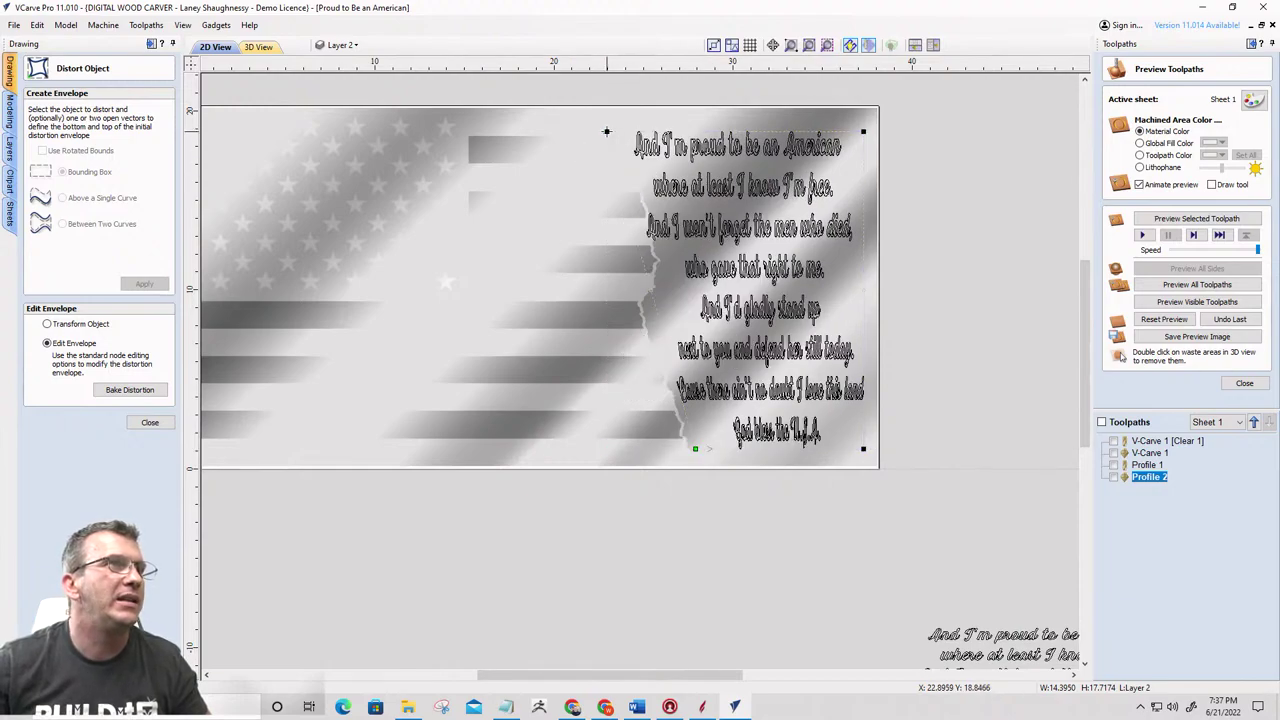
{"action": "left_click_drag", "start_coordinate": [606, 131], "coordinate": [651, 131]}
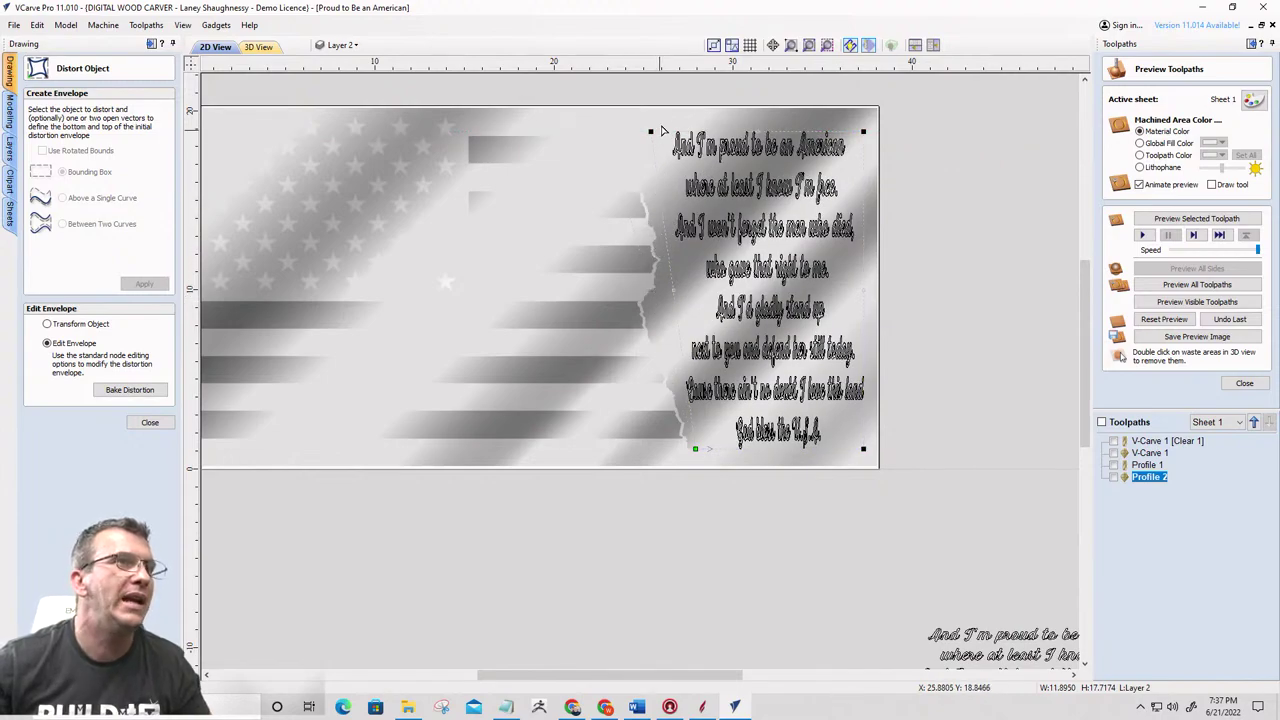
{"action": "scroll", "coordinate": [640, 155], "scroll_direction": "up", "scroll_amount": 2}
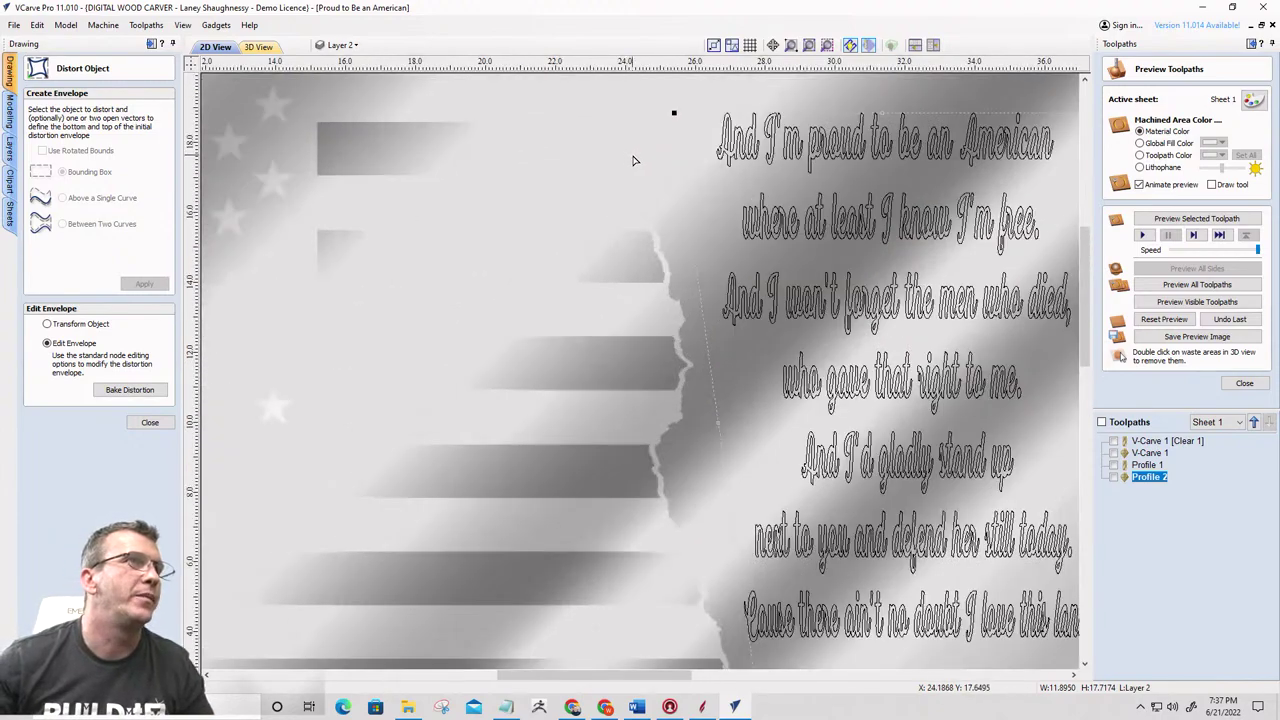
{"action": "left_click_drag", "start_coordinate": [674, 113], "coordinate": [630, 112]}
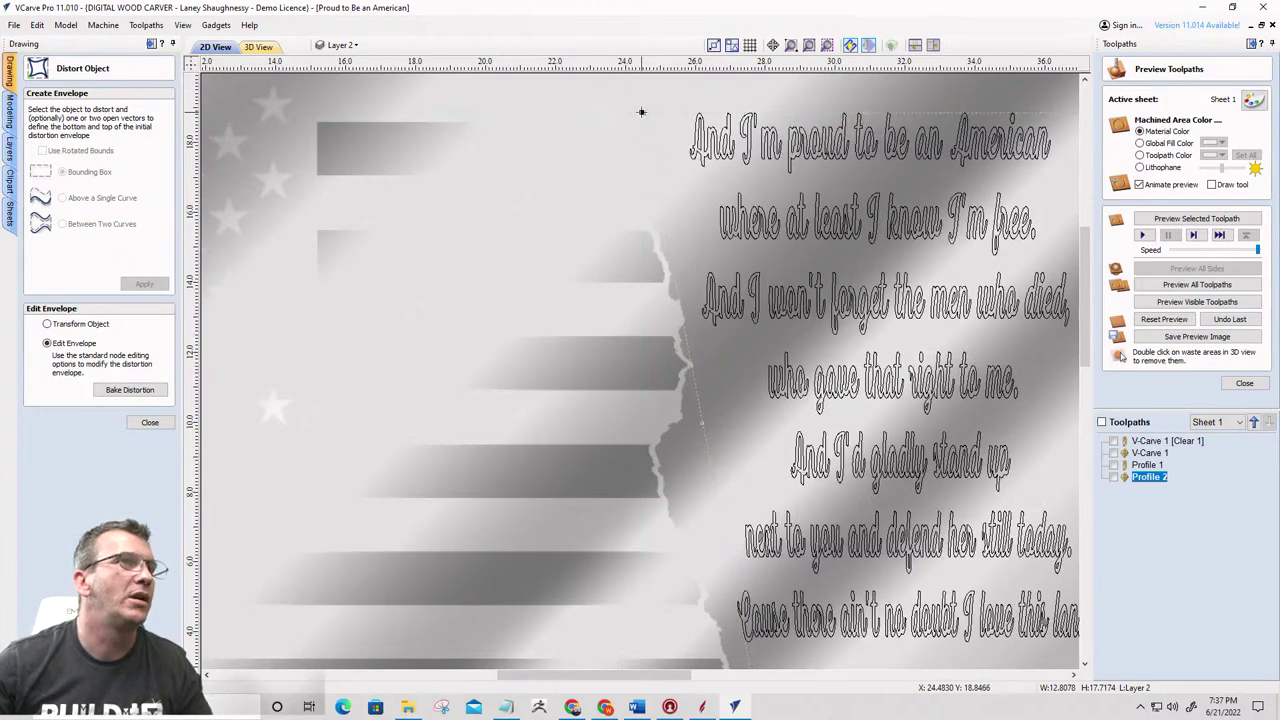
Check the distorted lyrics against the flag's torn edge and exit the Distort Object tool
{"action": "scroll", "coordinate": [641, 112], "scroll_direction": "down", "scroll_amount": 3}
{"action": "scroll", "coordinate": [668, 212], "scroll_direction": "up", "scroll_amount": 1}
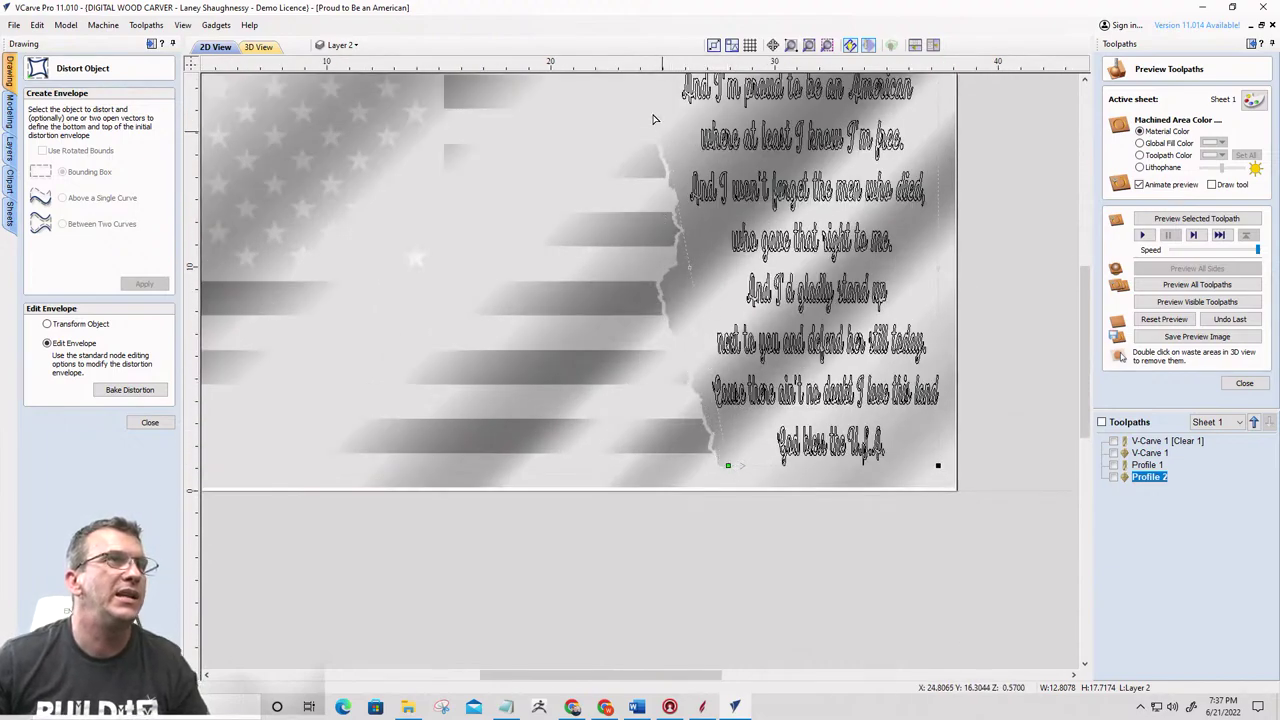
{"action": "scroll", "coordinate": [652, 119], "scroll_direction": "down", "scroll_amount": 3}
{"action": "scroll", "coordinate": [789, 367], "scroll_direction": "up", "scroll_amount": 2}
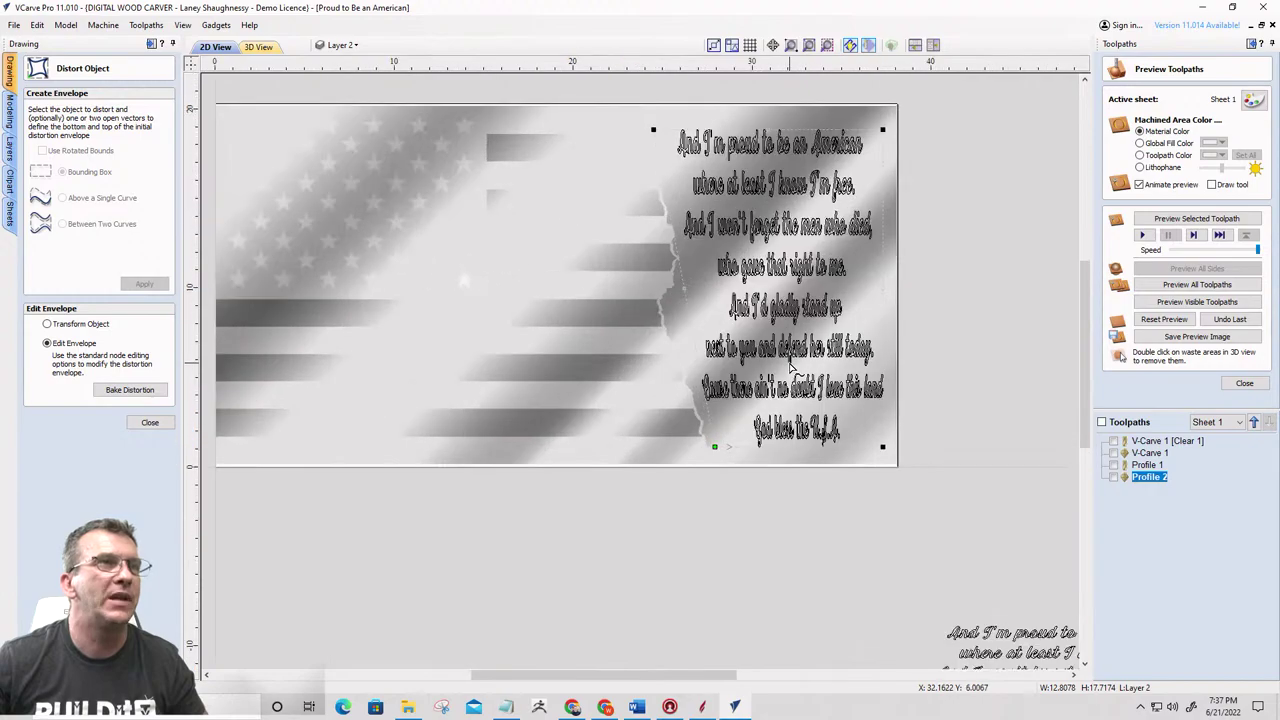
{"action": "scroll", "coordinate": [790, 368], "scroll_direction": "up", "scroll_amount": 1}
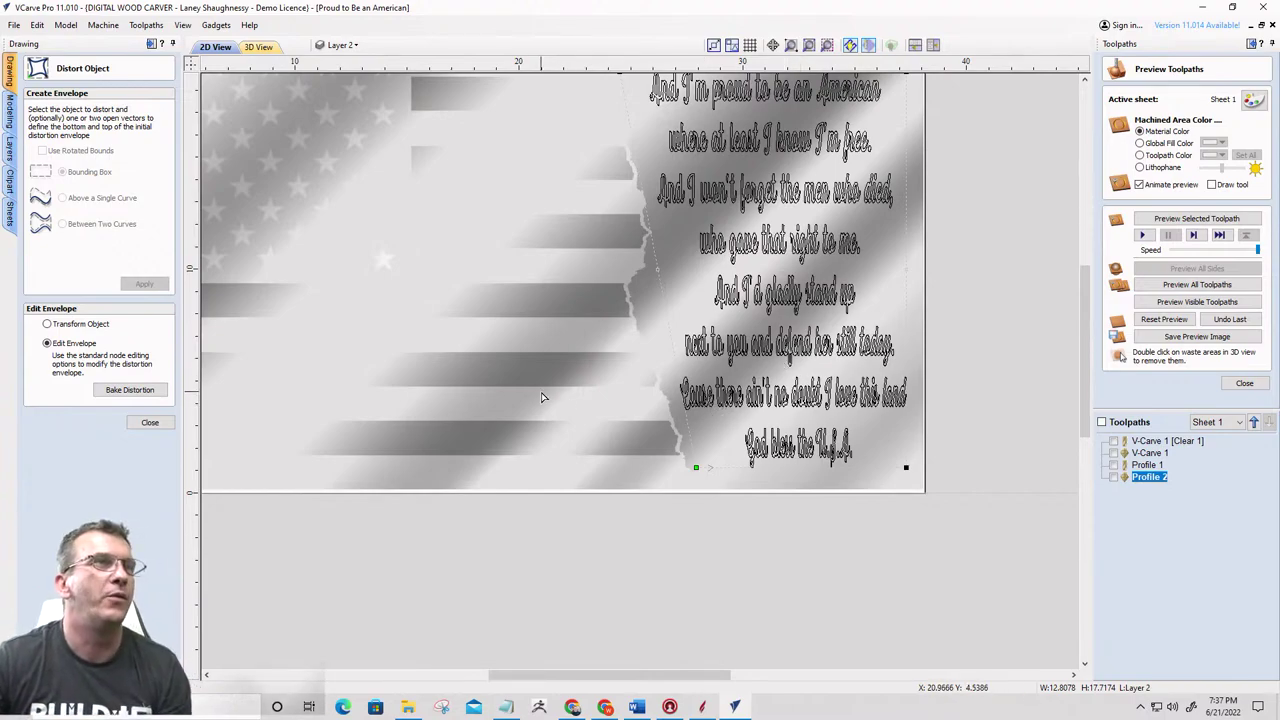
{"action": "key", "text": "Escape"}
{"action": "scroll", "coordinate": [745, 355], "scroll_direction": "down", "scroll_amount": 1}
{"action": "scroll", "coordinate": [745, 355], "scroll_direction": "up", "scroll_amount": 1}
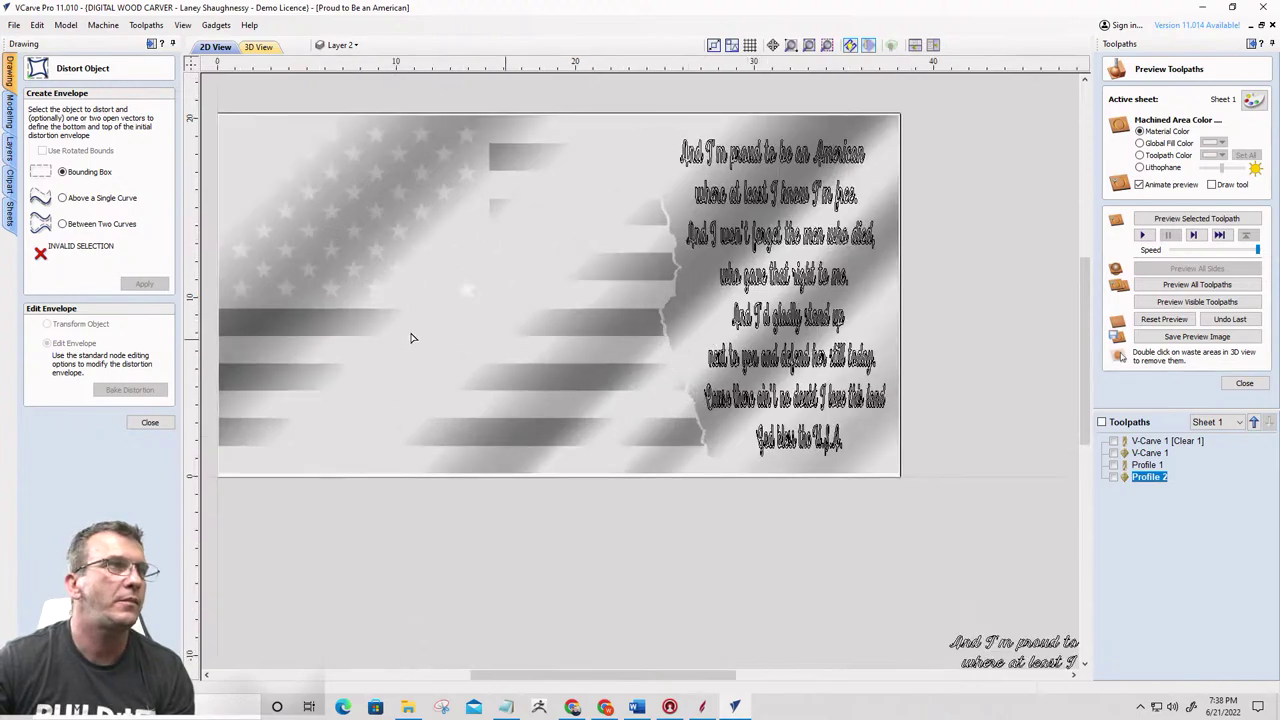
{"action": "key", "text": "Escape"}
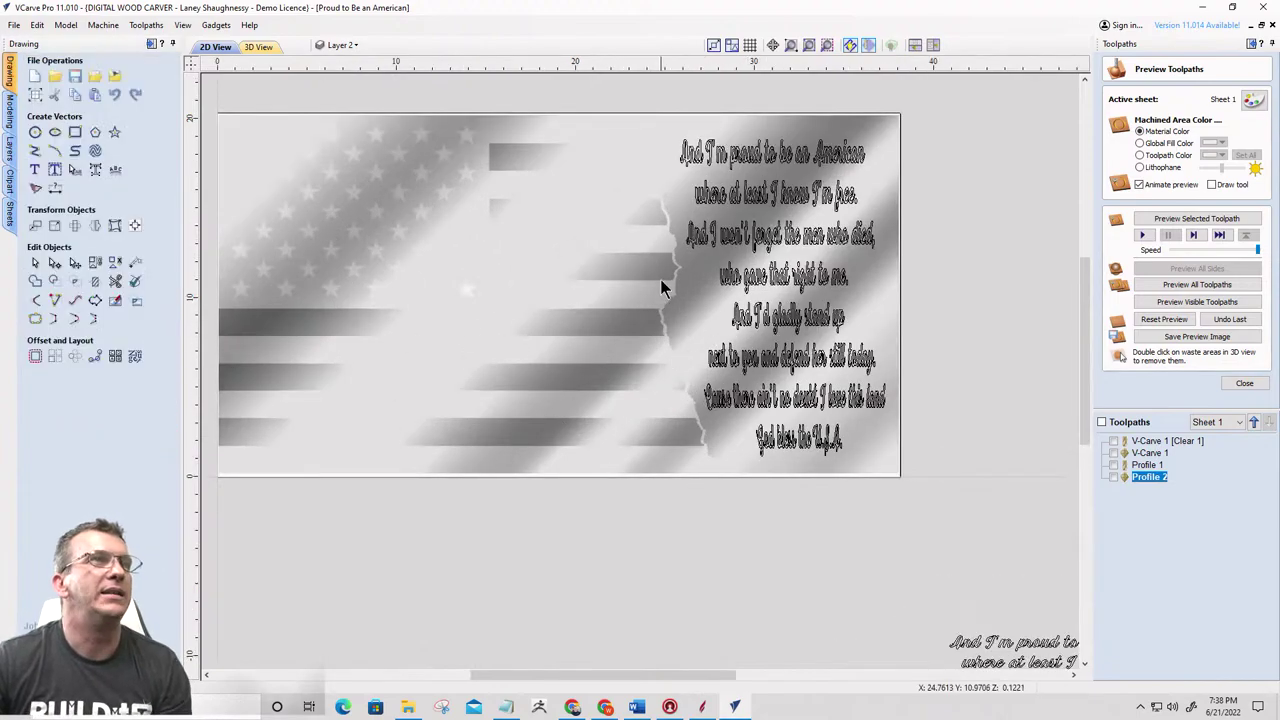
Review the alignment options for the lyrics and flag and close the alignment tools
{"action": "left_click", "coordinate": [750, 238]}
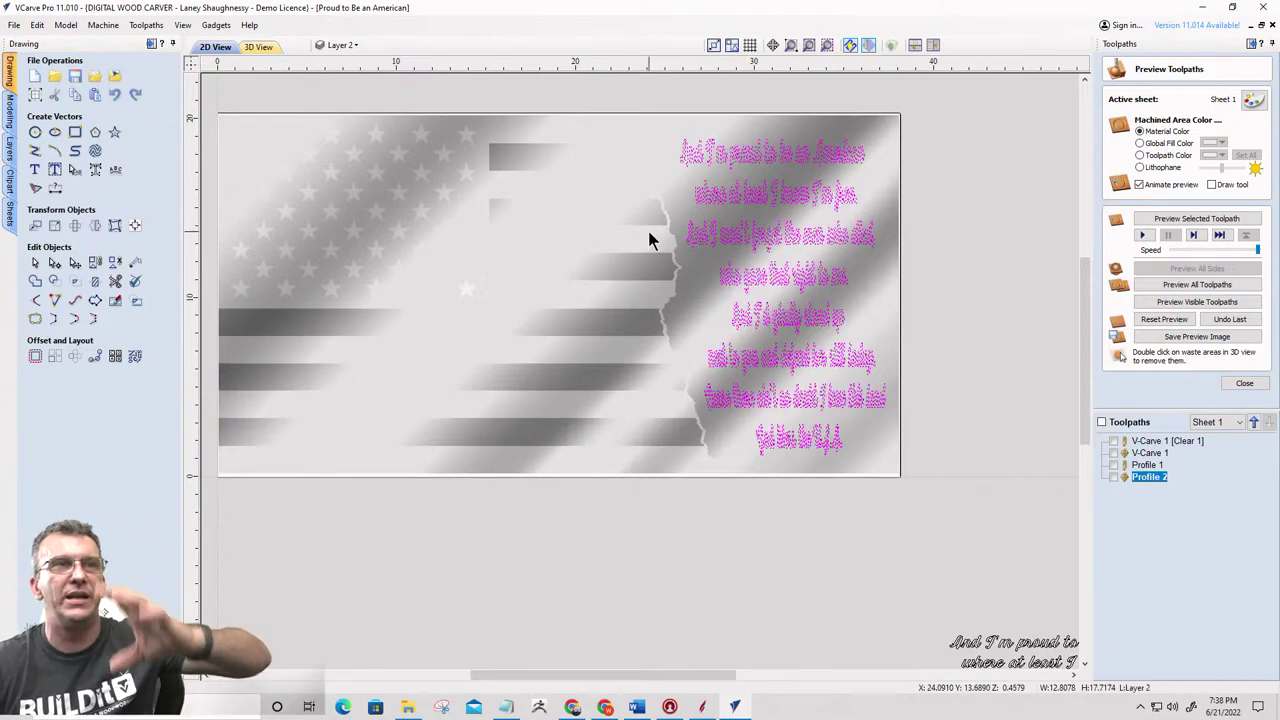
{"action": "left_click", "coordinate": [135, 225]}
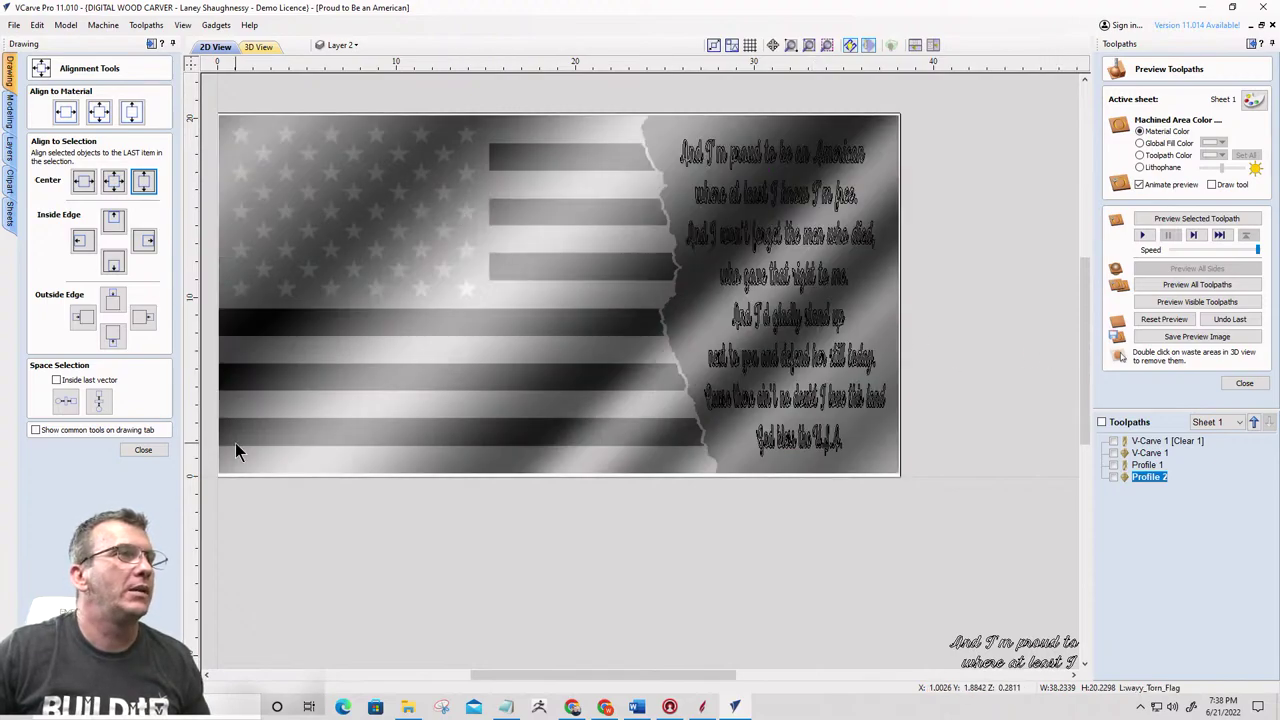
{"action": "left_click", "coordinate": [146, 451]}
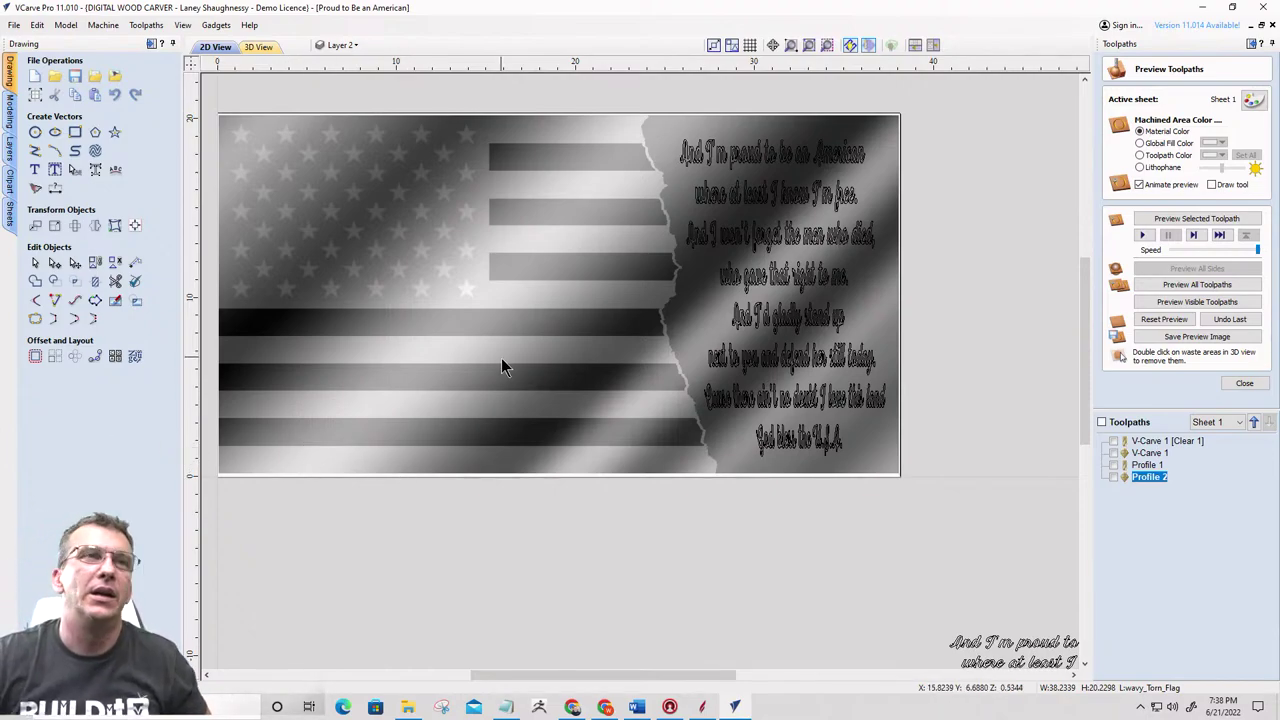
Make all V-Carve and Profile toolpaths visible and delete the Profile 2 toolpath
{"action": "left_click", "coordinate": [1114, 441]}
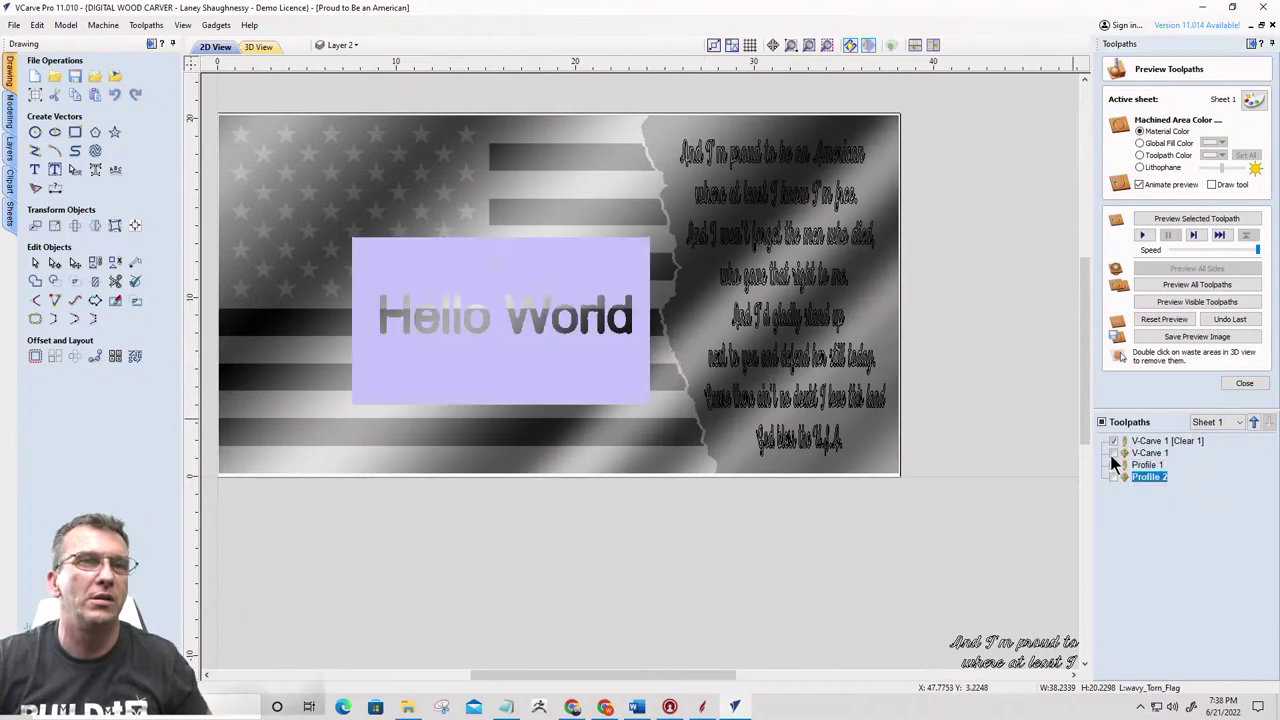
{"action": "left_click", "coordinate": [1114, 453]}
{"action": "left_click", "coordinate": [1114, 465]}
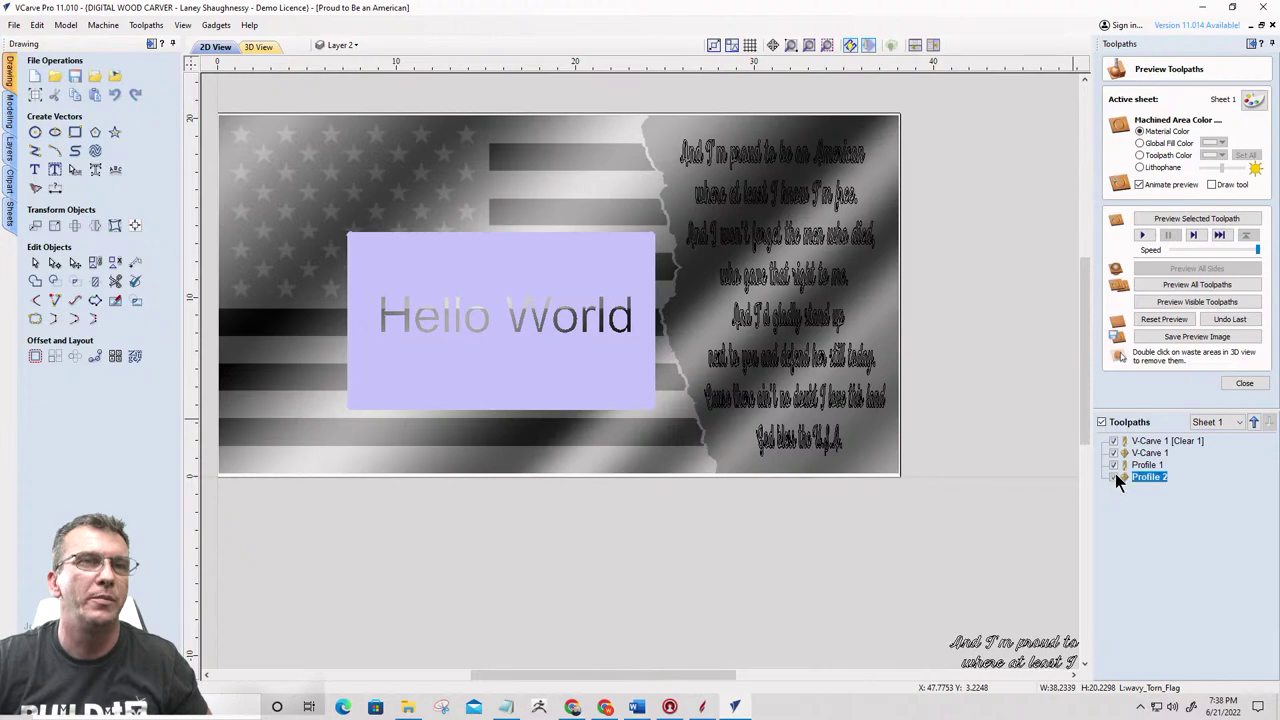
{"action": "left_click", "coordinate": [1114, 477]}
{"action": "right_click", "coordinate": [1148, 477]}
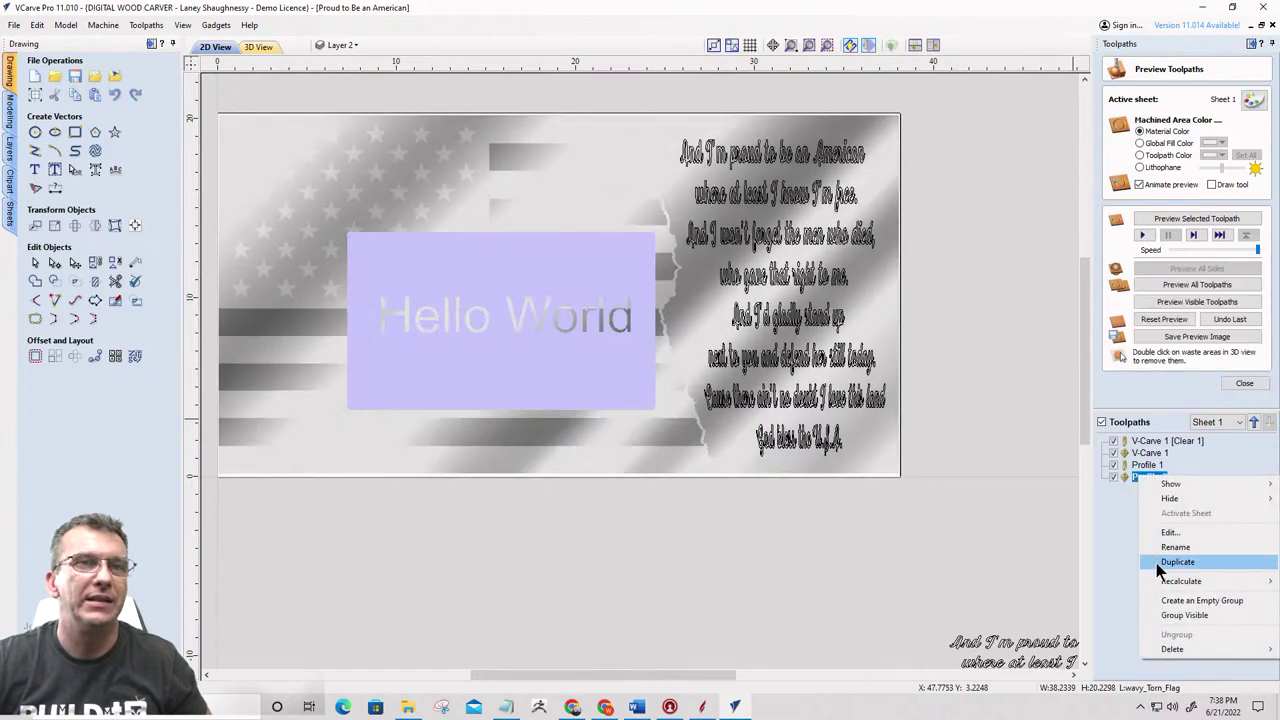
{"action": "mouse_move", "coordinate": [1160, 655]}
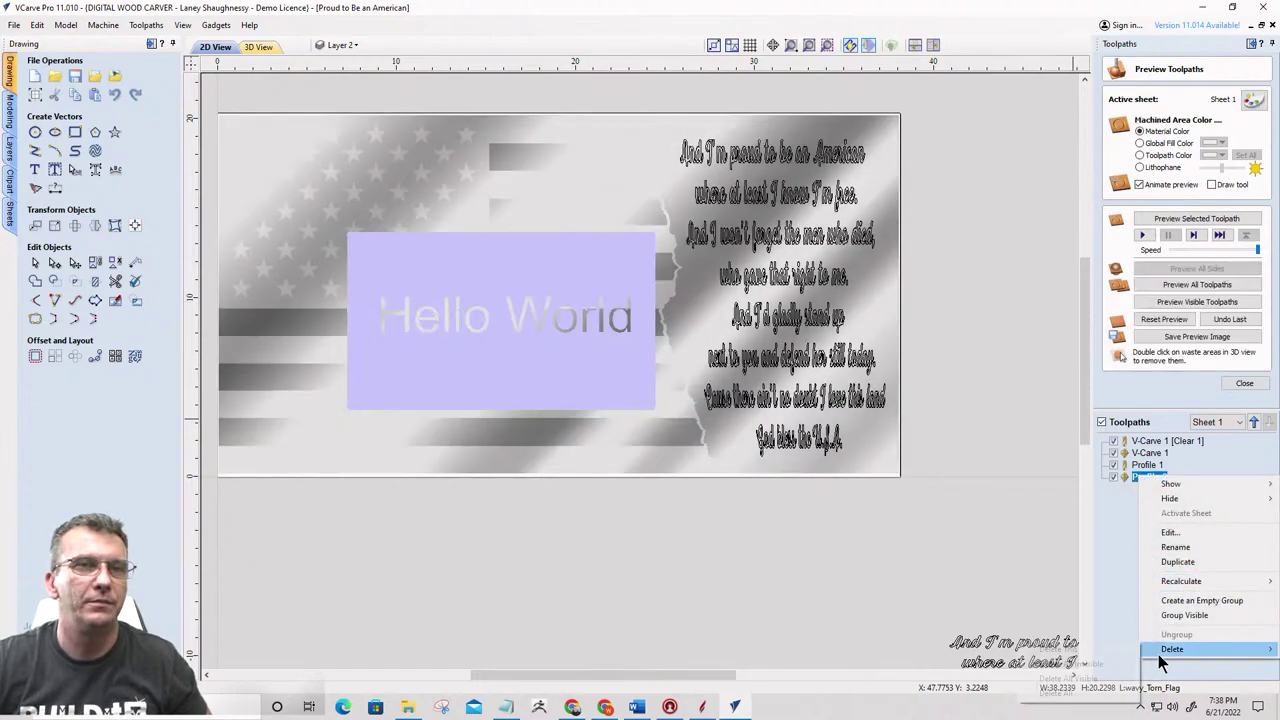
{"action": "left_click", "coordinate": [1095, 650]}
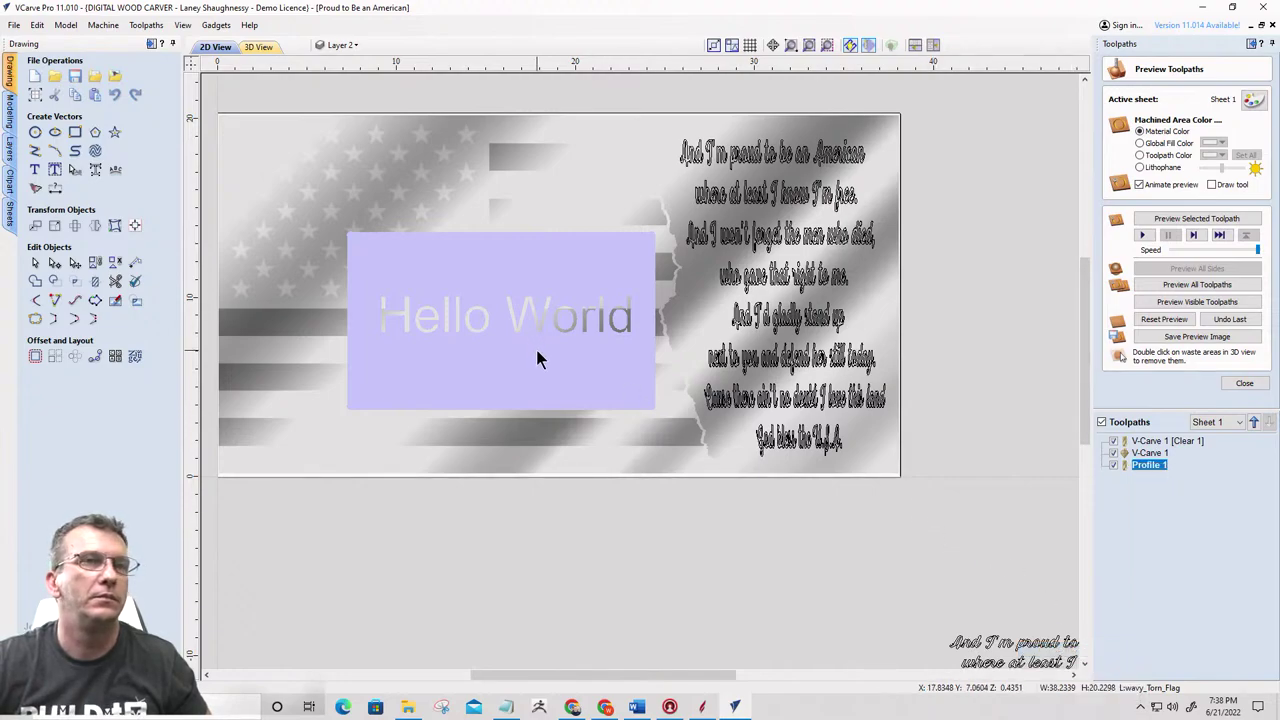
Delete all remaining toolpaths and close the toolpath preview
{"action": "right_click", "coordinate": [1145, 465]}
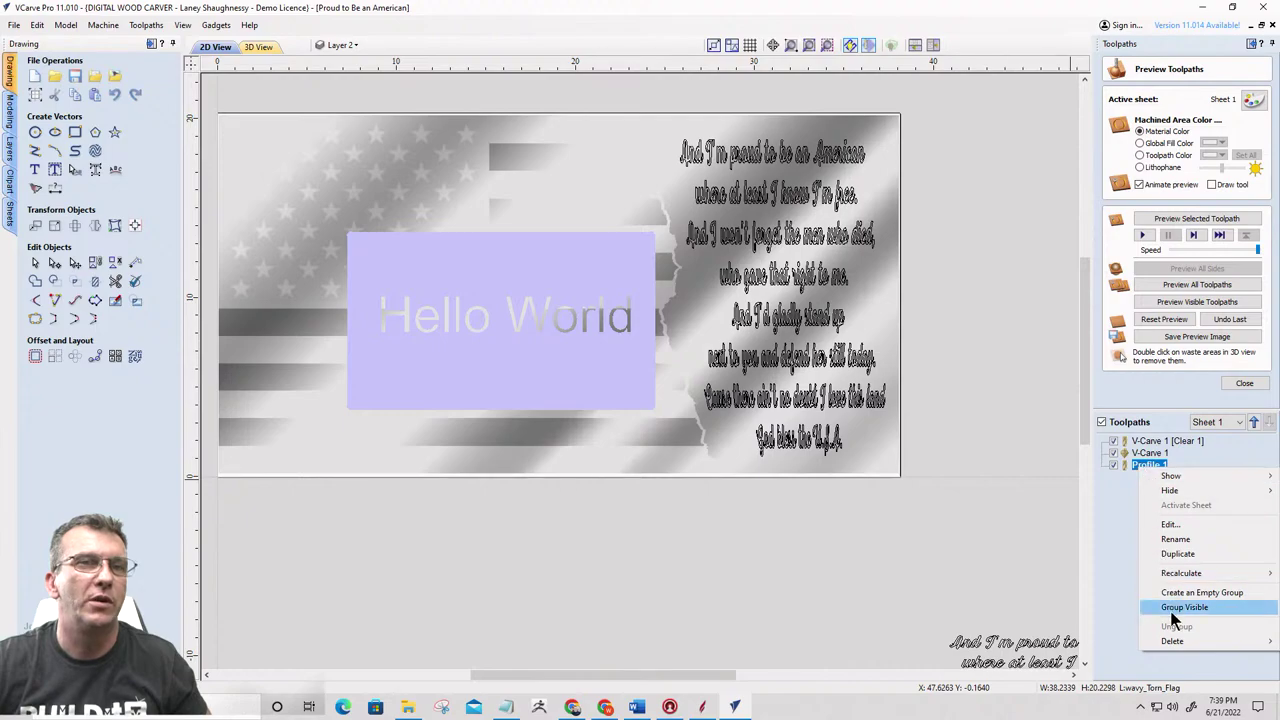
{"action": "mouse_move", "coordinate": [1167, 638]}
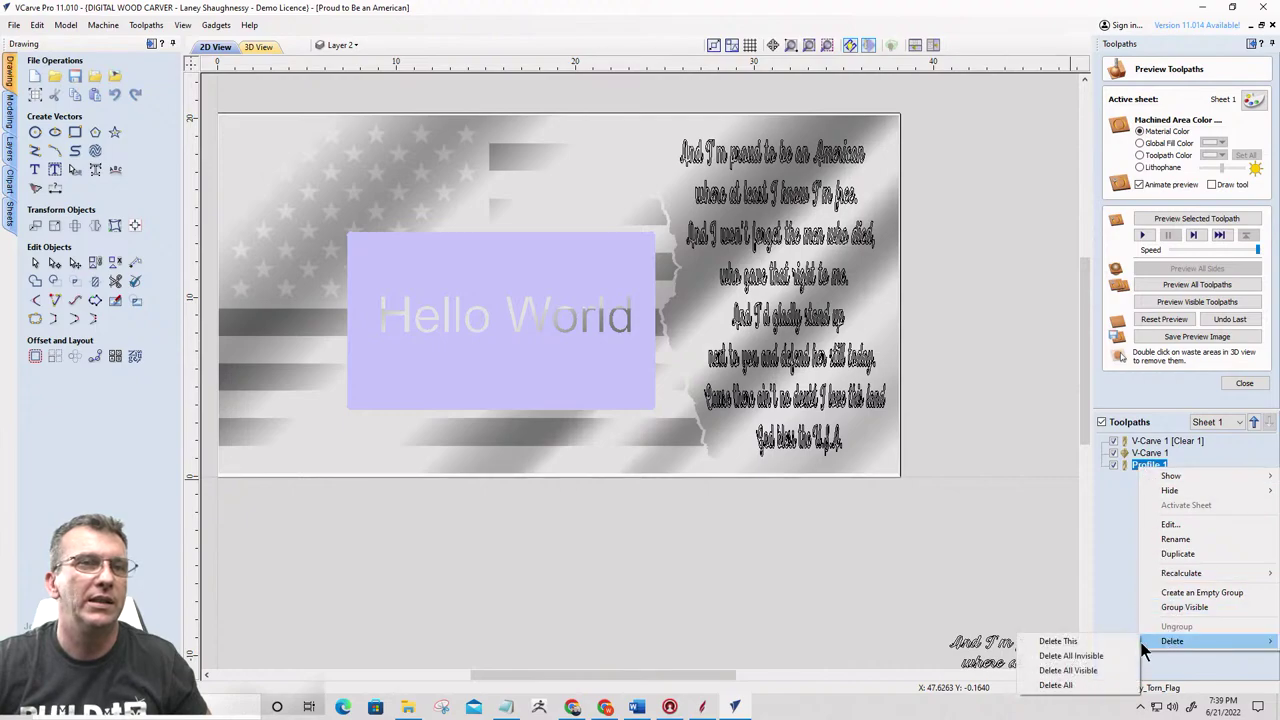
{"action": "left_click", "coordinate": [1058, 685]}
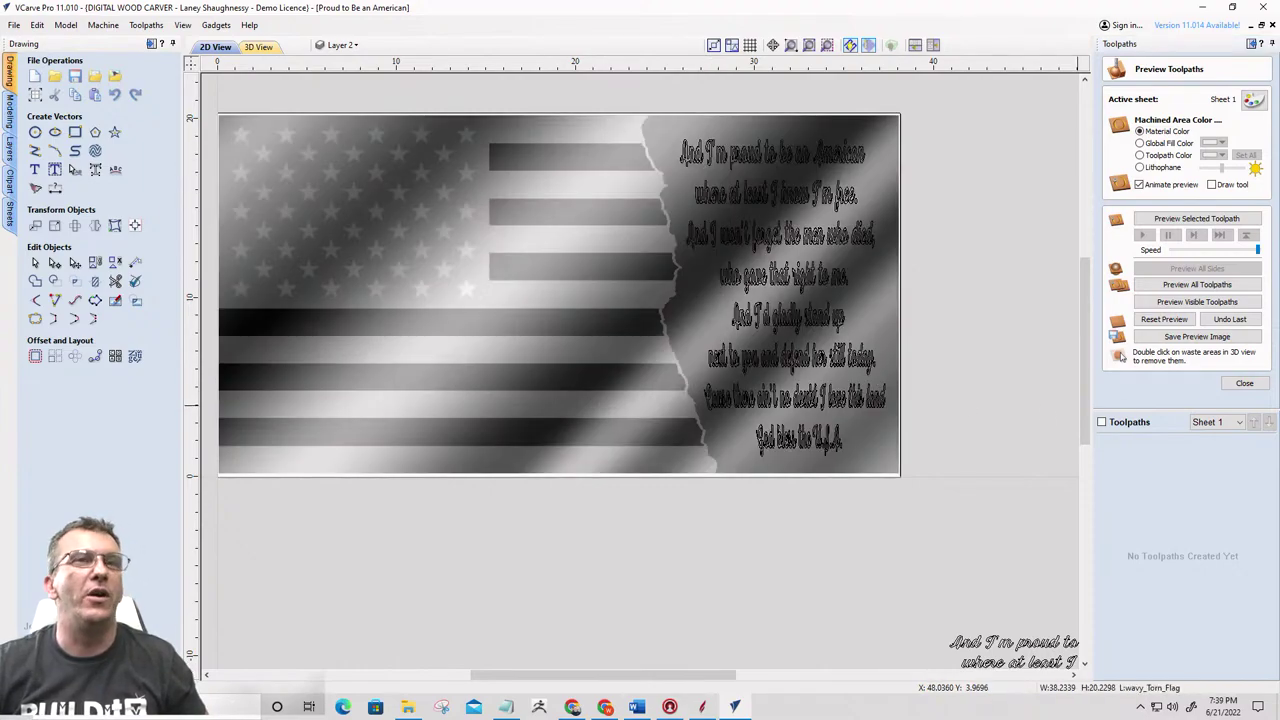
{"action": "left_click", "coordinate": [1244, 383]}
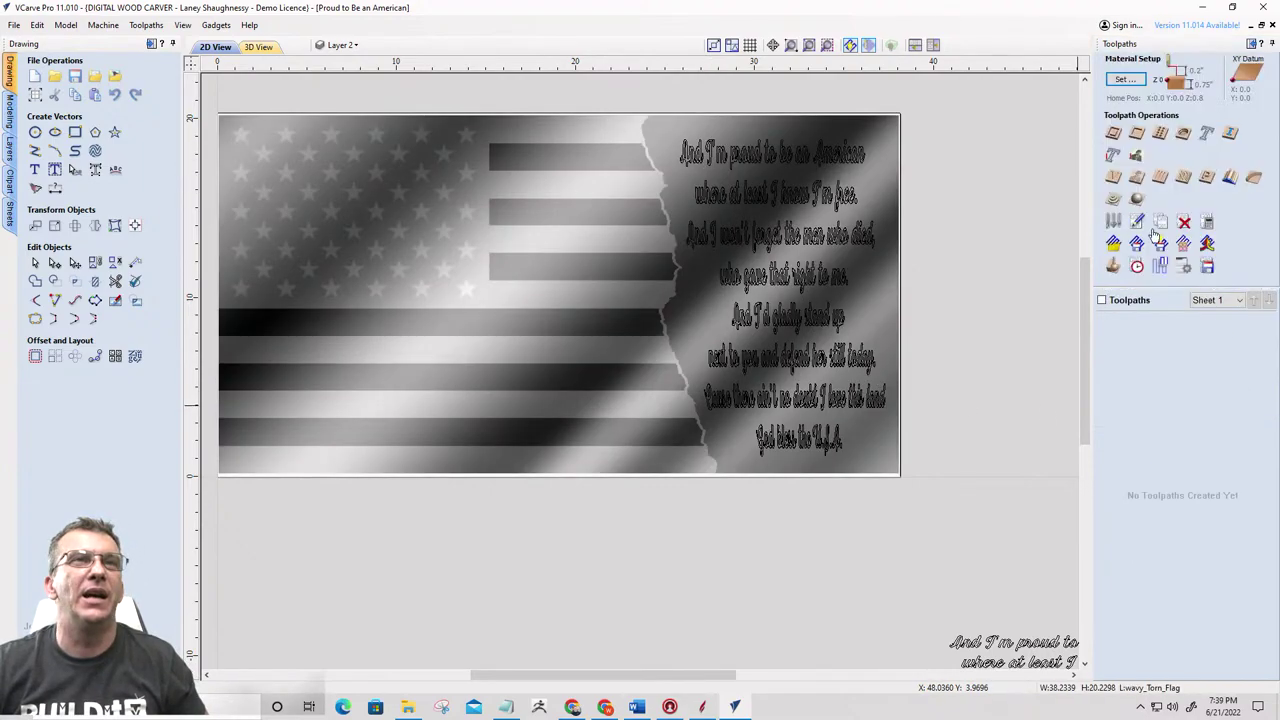
Accept the current material setup and start a 3D rough machining toolpath limited to the material boundary with a boundary offset of 0
{"action": "left_click", "coordinate": [1122, 80]}
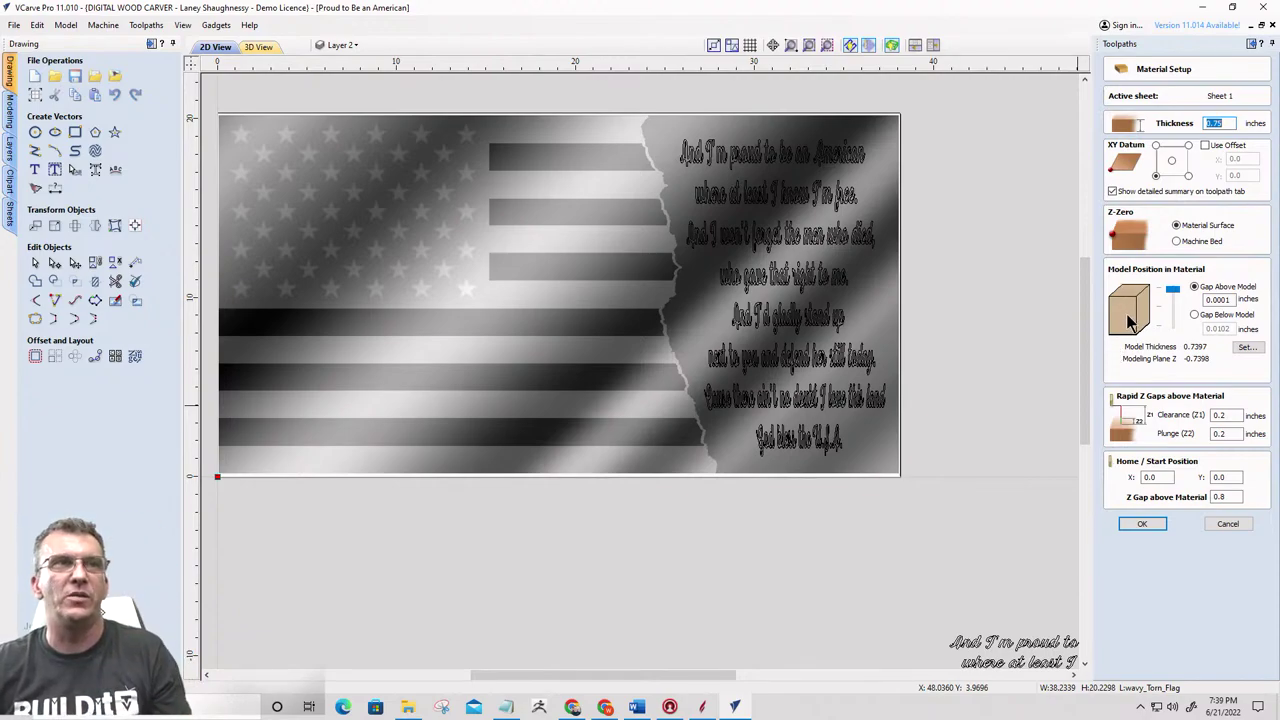
{"action": "left_click", "coordinate": [1146, 526]}
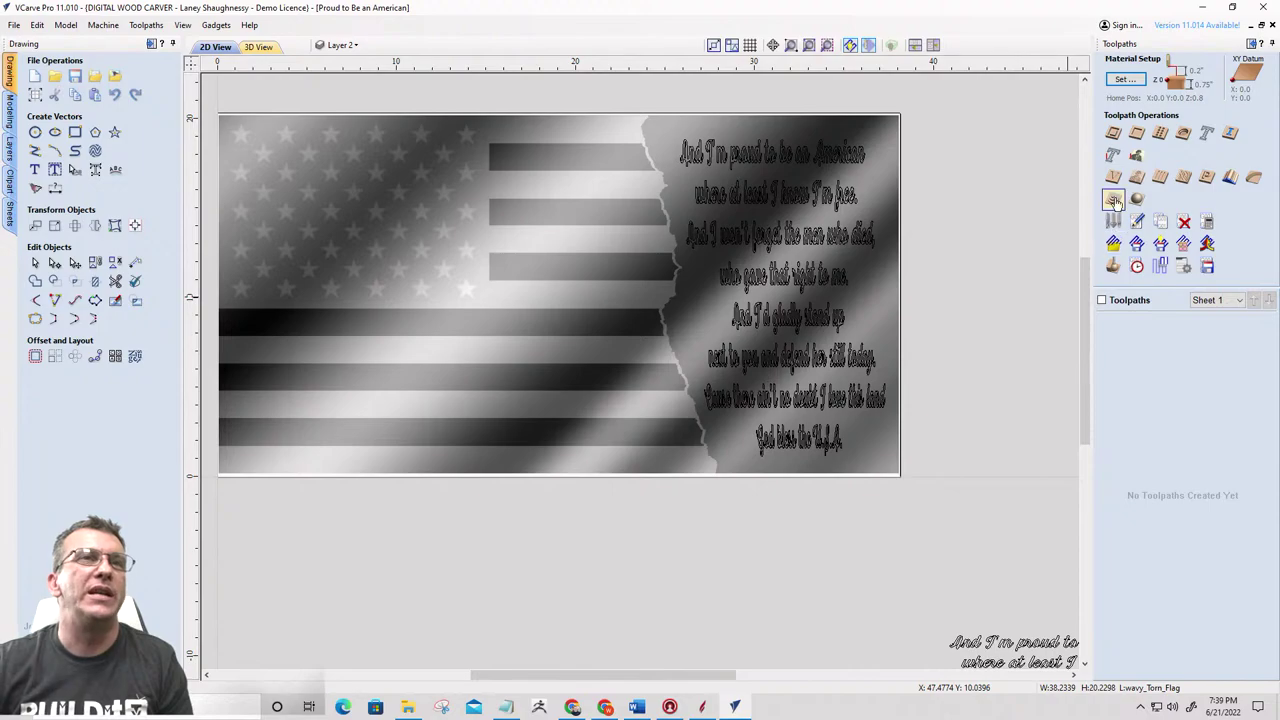
{"action": "left_click", "coordinate": [1114, 200]}
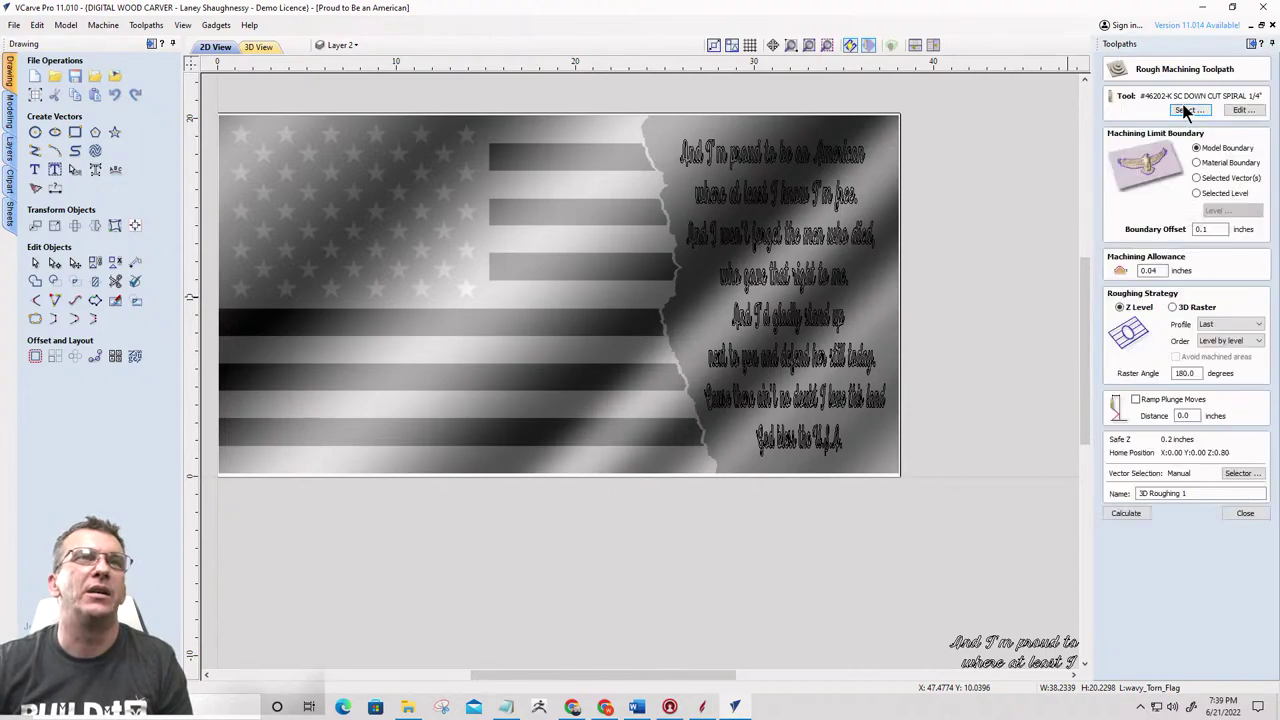
{"action": "left_click", "coordinate": [1197, 163]}
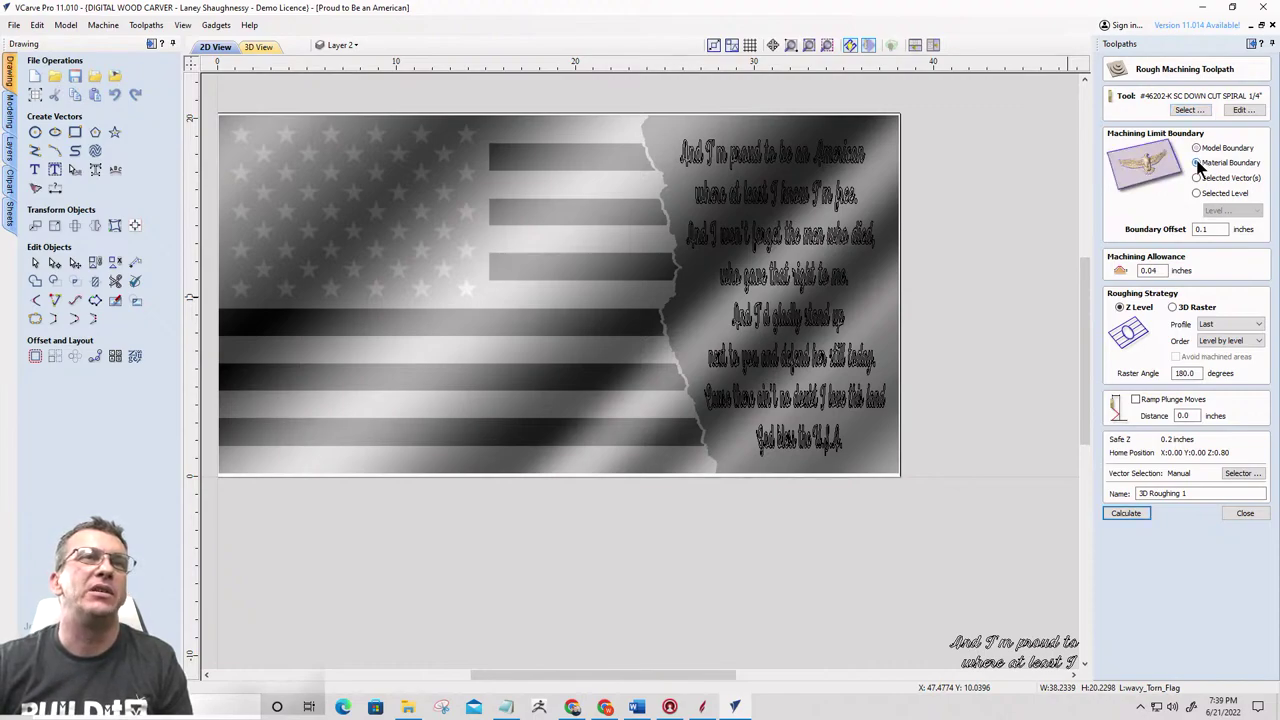
{"action": "double_click", "coordinate": [1219, 229]}
{"action": "type", "text": "0"}
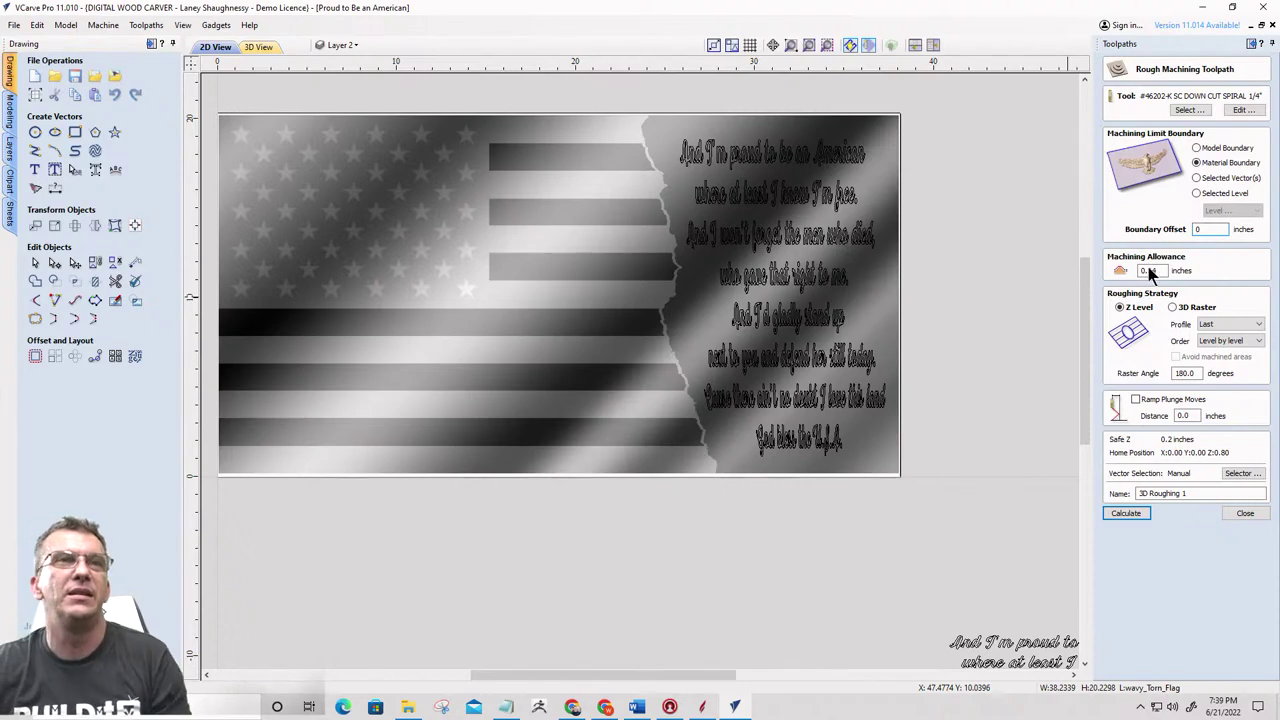
Use a machining allowance of 0.04 inches and a raster angle of 0 degrees, and calculate the roughing toolpath
{"action": "double_click", "coordinate": [1148, 270]}
{"action": "type", "text": "0.04"}
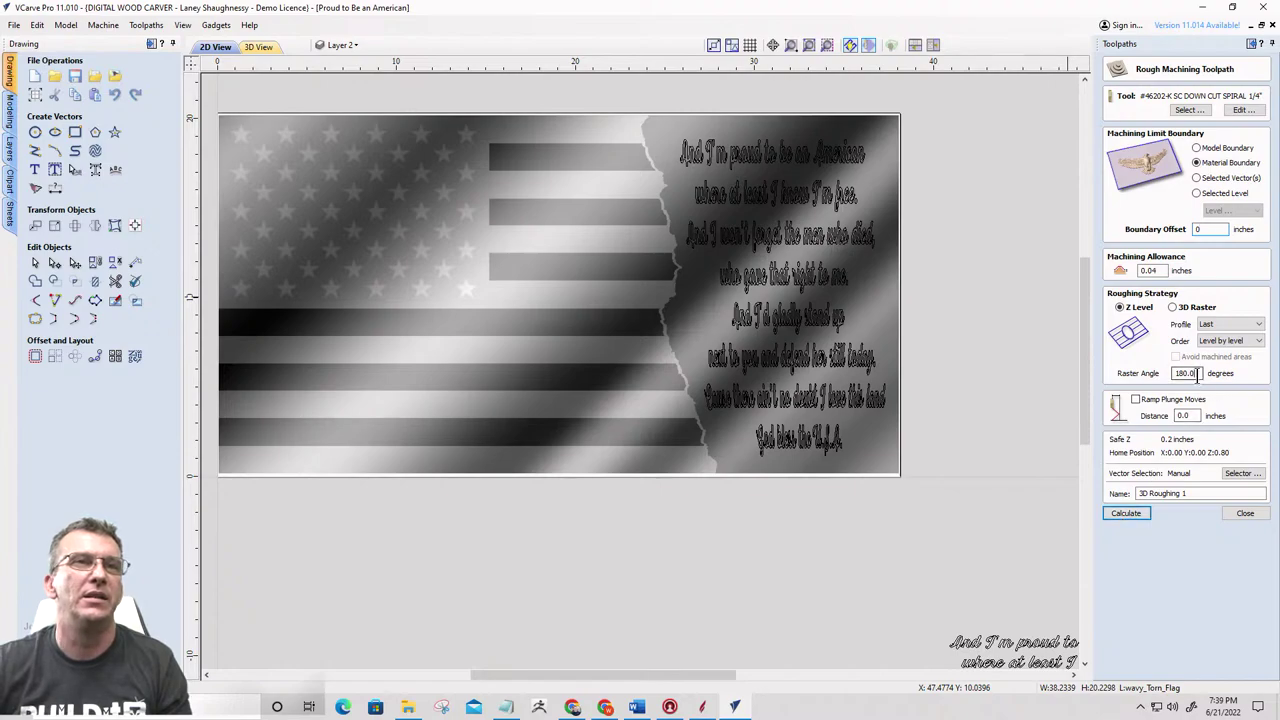
{"action": "left_click_drag", "start_coordinate": [1197, 375], "coordinate": [1131, 380]}
{"action": "type", "text": "0"}
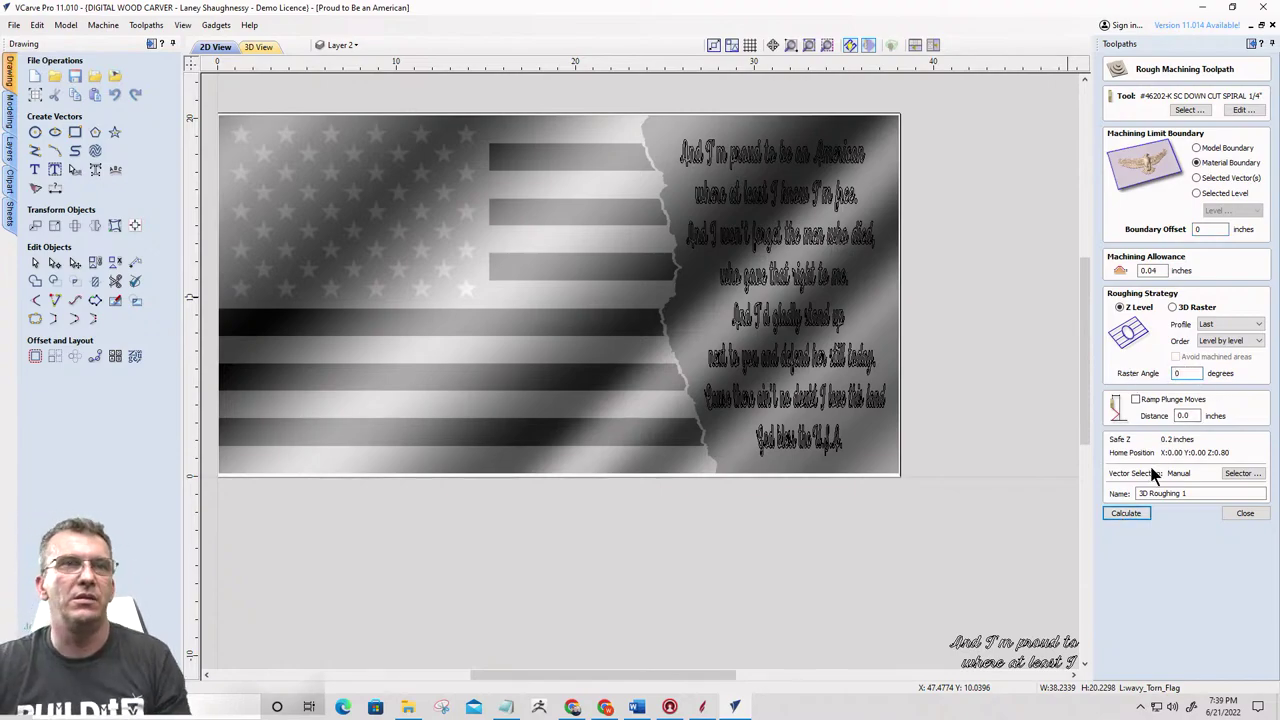
{"action": "left_click", "coordinate": [1126, 513]}
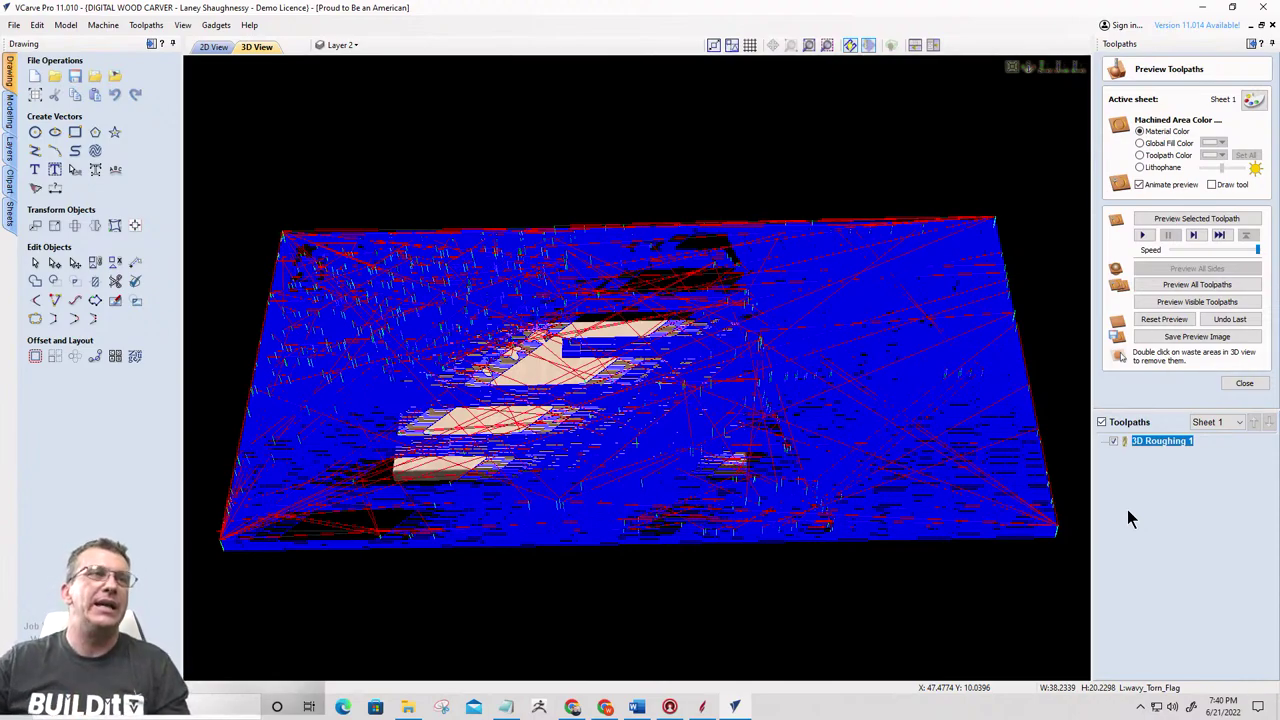
Reset the 3D preview and simulate the visible roughing toolpath
{"action": "left_click", "coordinate": [1160, 319]}
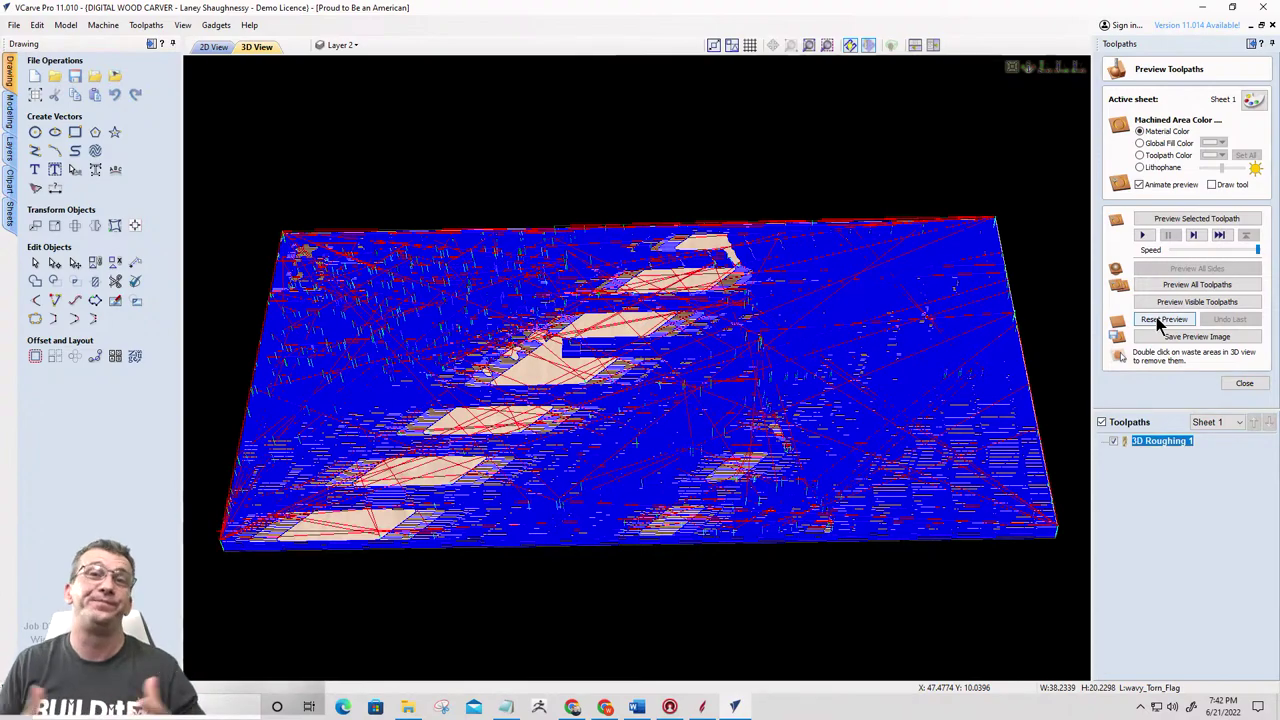
{"action": "left_click", "coordinate": [1160, 320]}
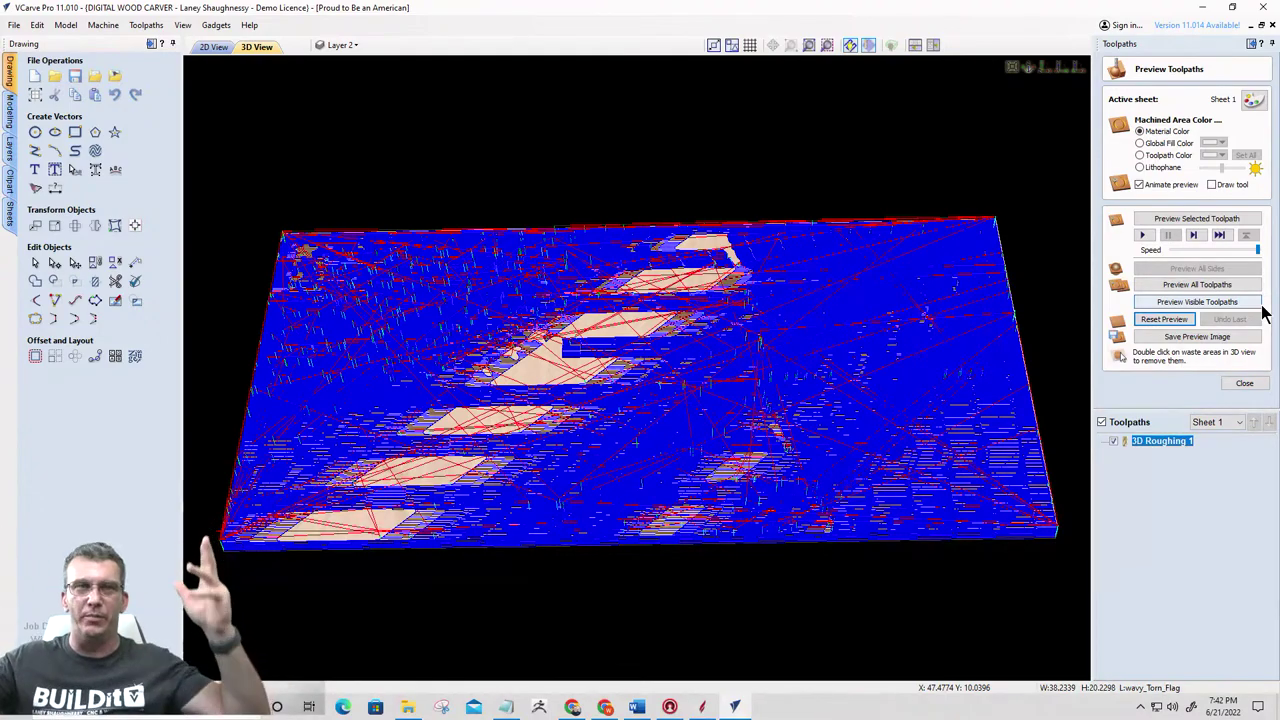
{"action": "left_click", "coordinate": [1157, 305]}
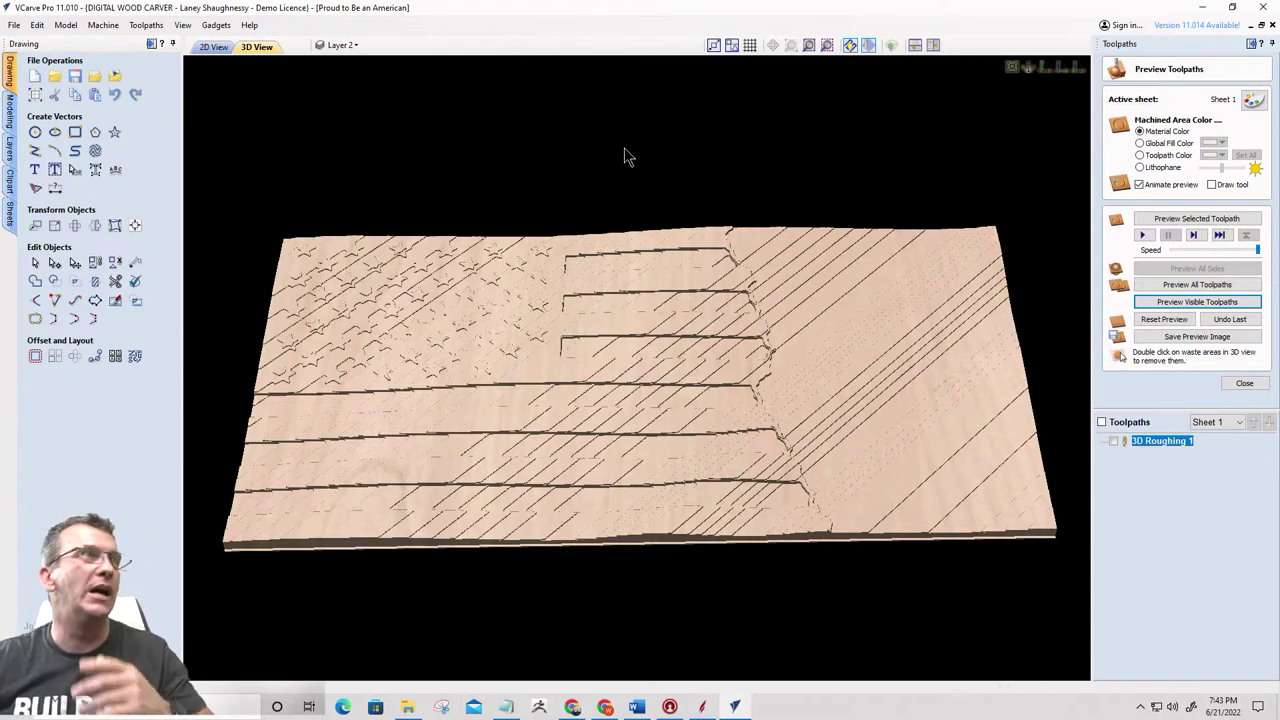
Examine the torn edge of the flag model and the lyrics beside it in the 2D view
{"action": "left_click", "coordinate": [213, 47]}
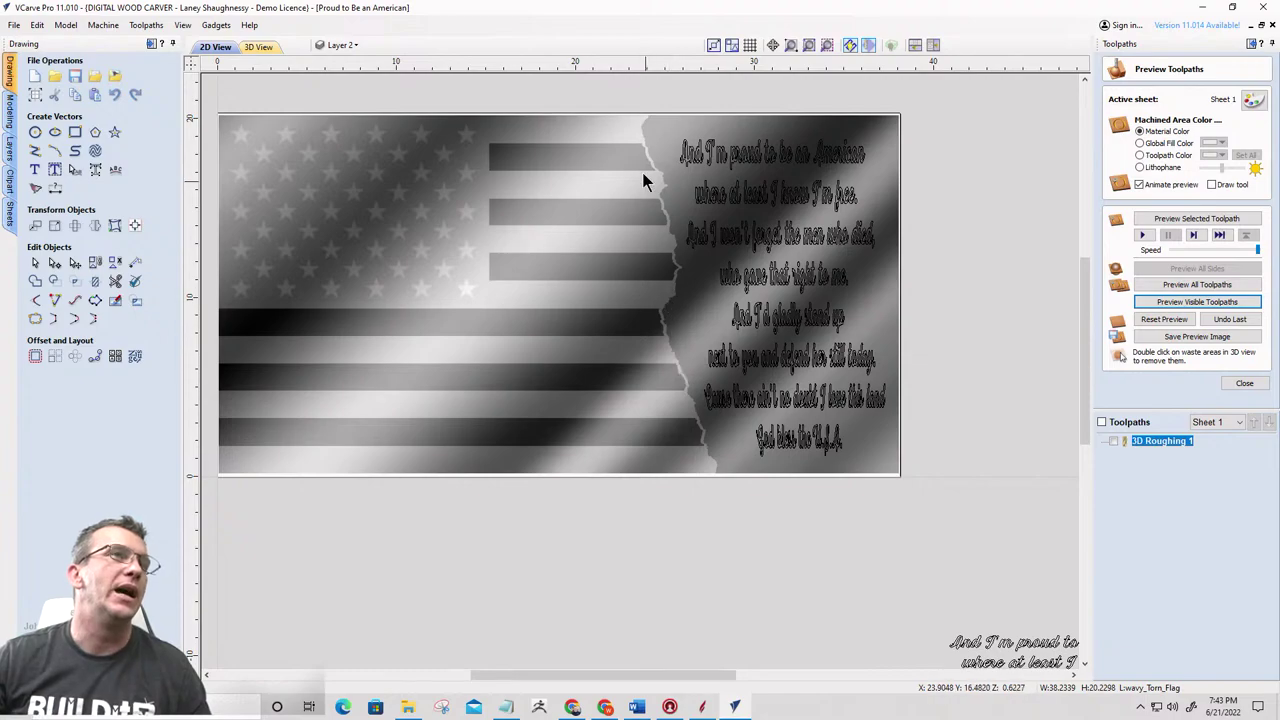
{"action": "scroll", "coordinate": [680, 275], "scroll_direction": "up", "scroll_amount": 4}
{"action": "scroll", "coordinate": [689, 340], "scroll_direction": "up", "scroll_amount": 3}
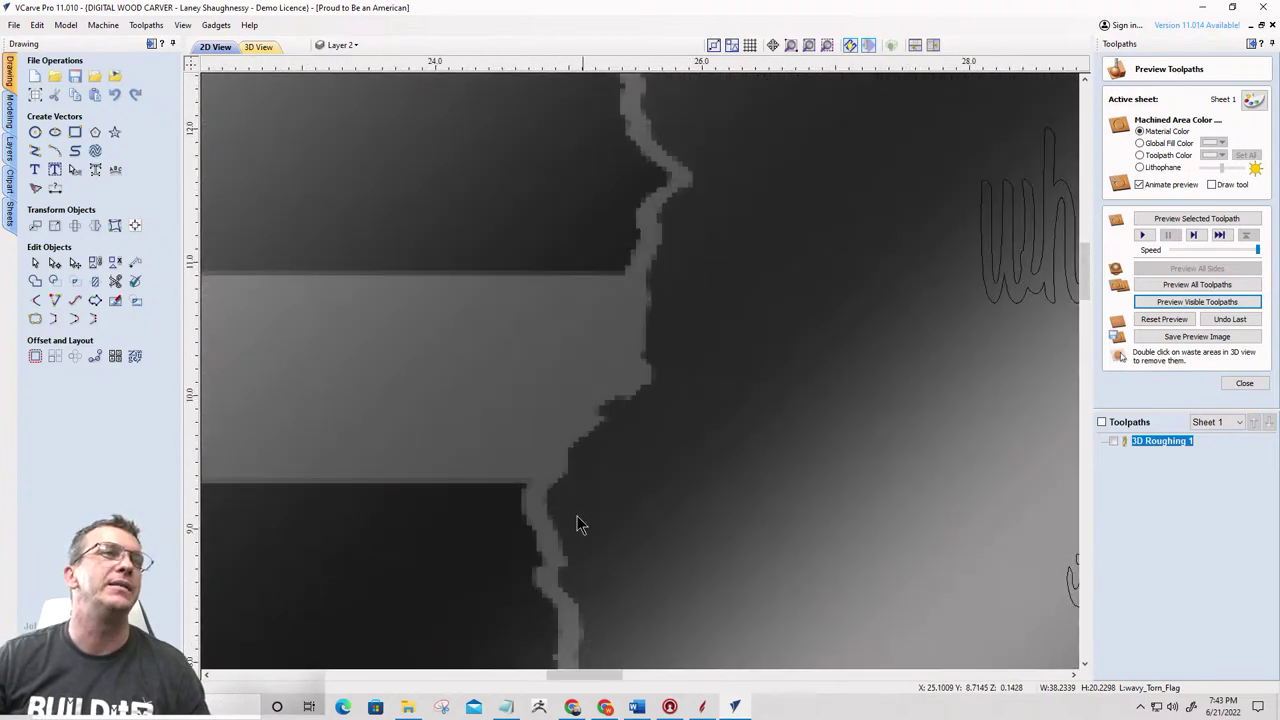
{"action": "scroll", "coordinate": [634, 423], "scroll_direction": "down", "scroll_amount": 6}
{"action": "scroll", "coordinate": [636, 415], "scroll_direction": "down", "scroll_amount": 1}
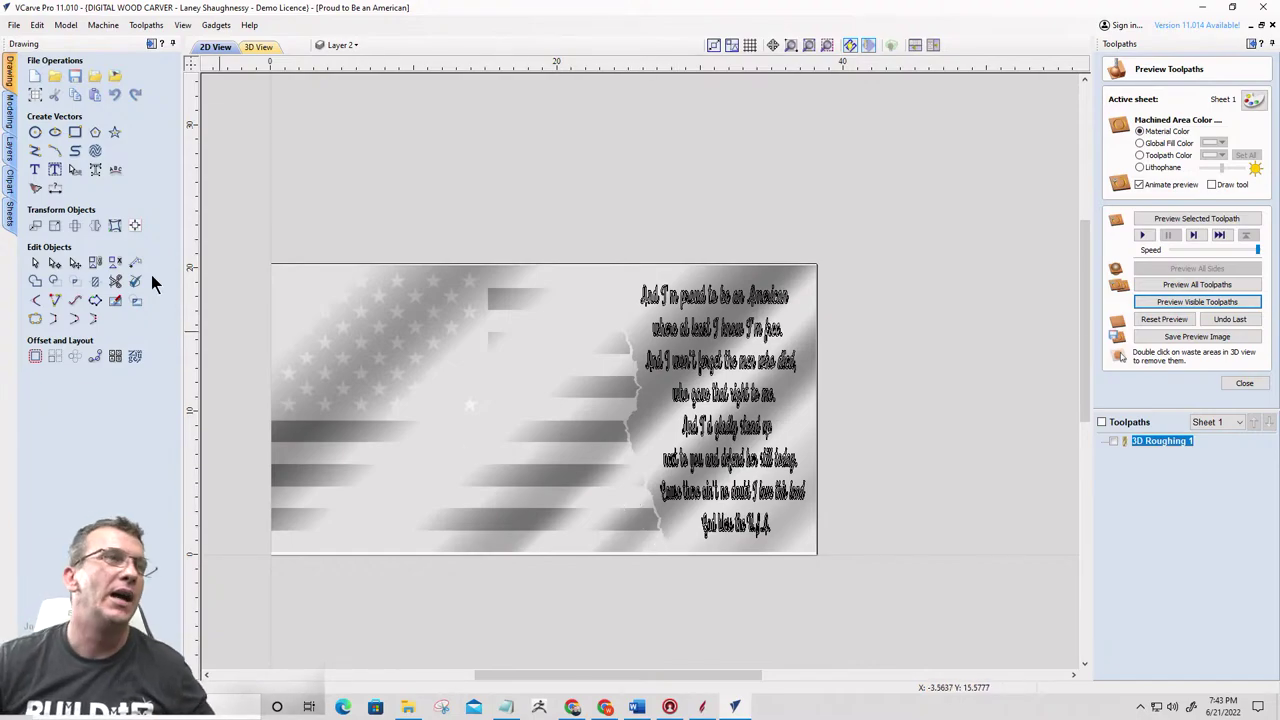
{"action": "scroll", "coordinate": [445, 286], "scroll_direction": "down", "scroll_amount": 3}
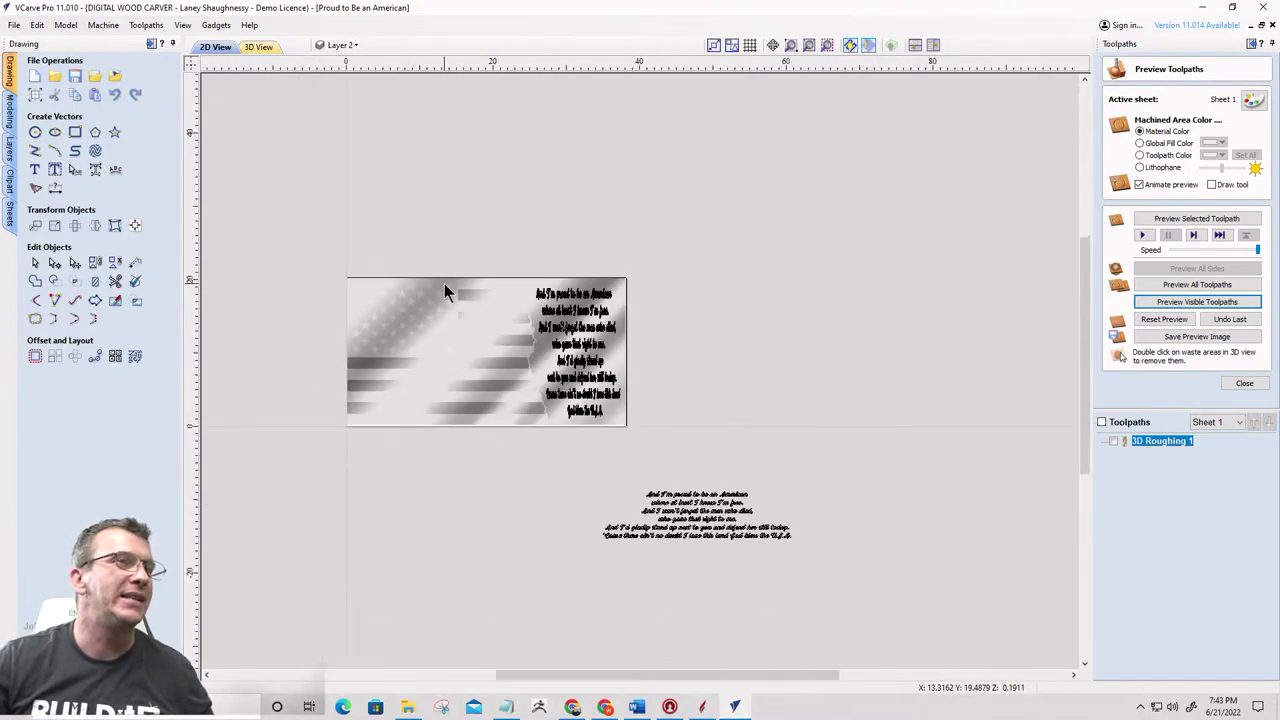
{"action": "scroll", "coordinate": [444, 285], "scroll_direction": "up", "scroll_amount": 3}
{"action": "scroll", "coordinate": [457, 300], "scroll_direction": "down", "scroll_amount": 2}
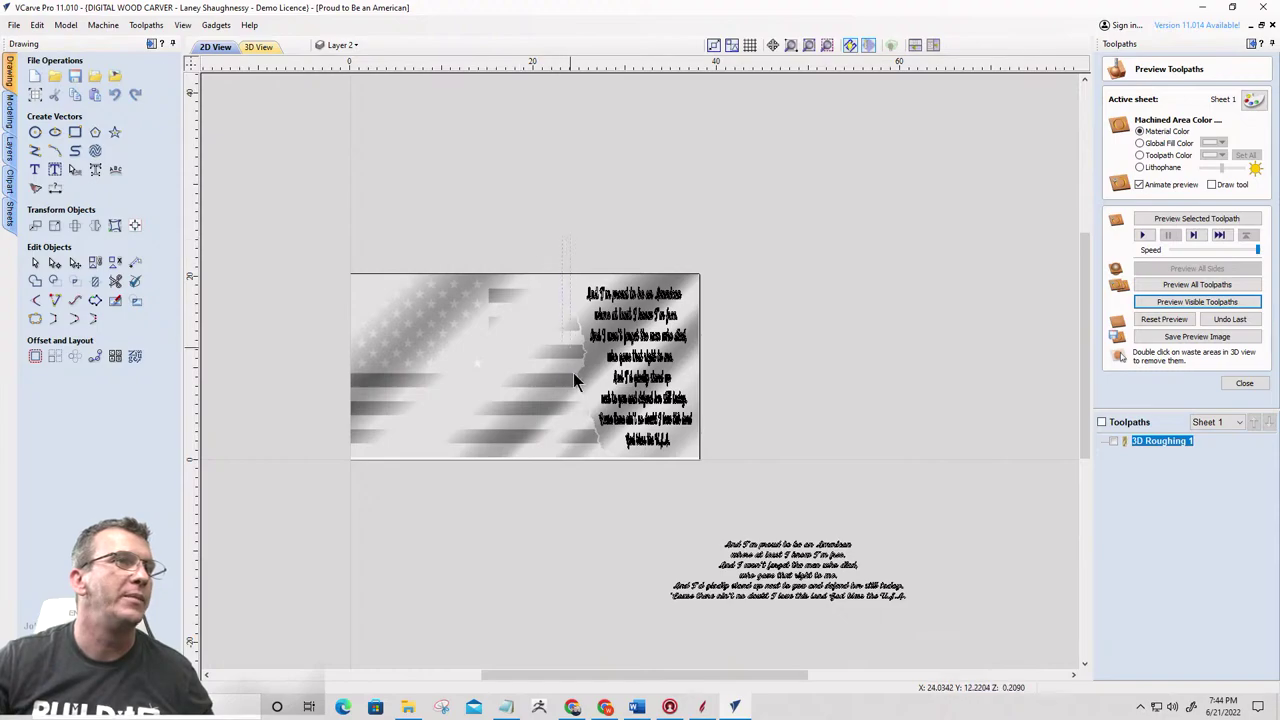
Move the lyrics text block off the flag model into the empty area well to the right of the material
{"action": "left_click", "coordinate": [672, 420]}
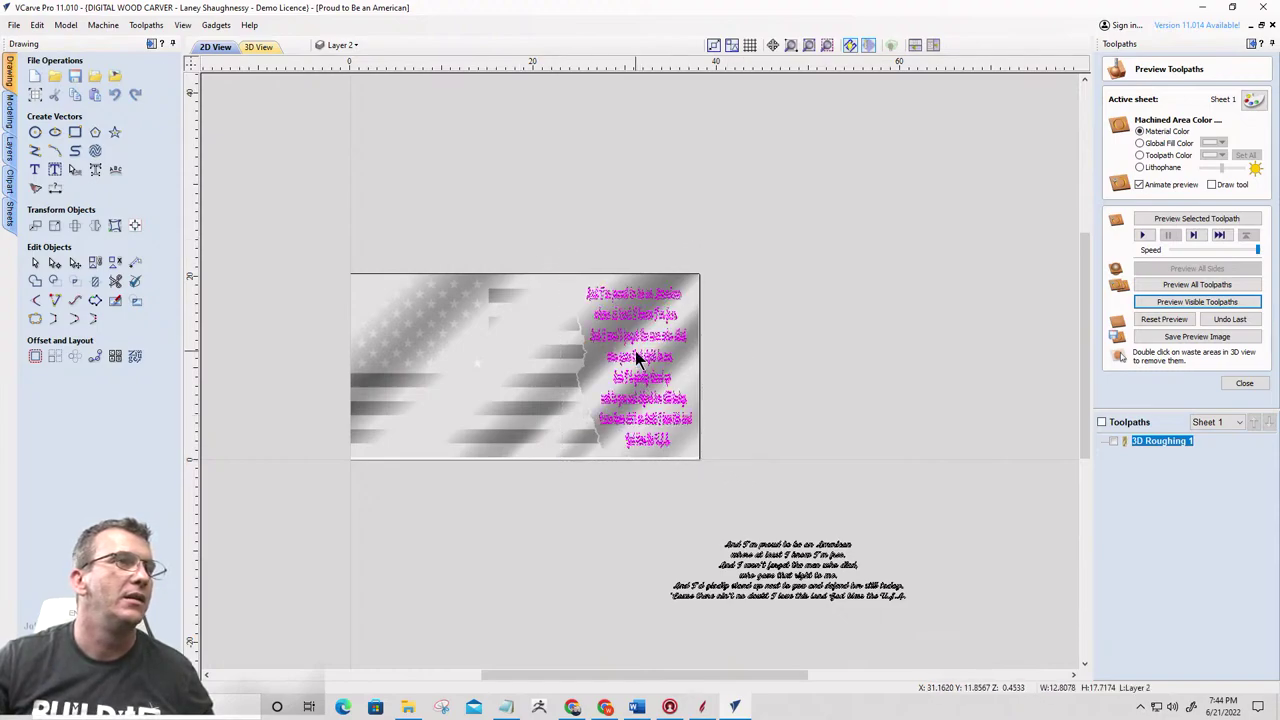
{"action": "left_click", "coordinate": [636, 357]}
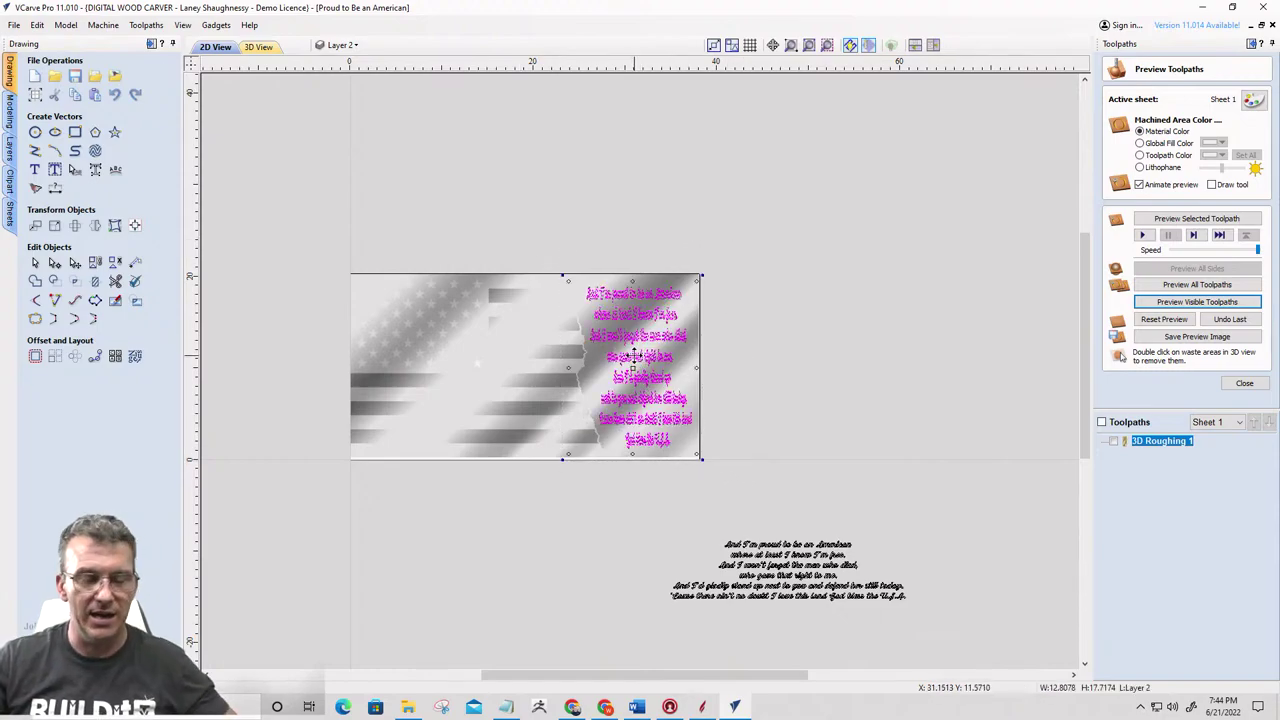
{"action": "left_click_drag", "start_coordinate": [636, 357], "coordinate": [997, 287]}
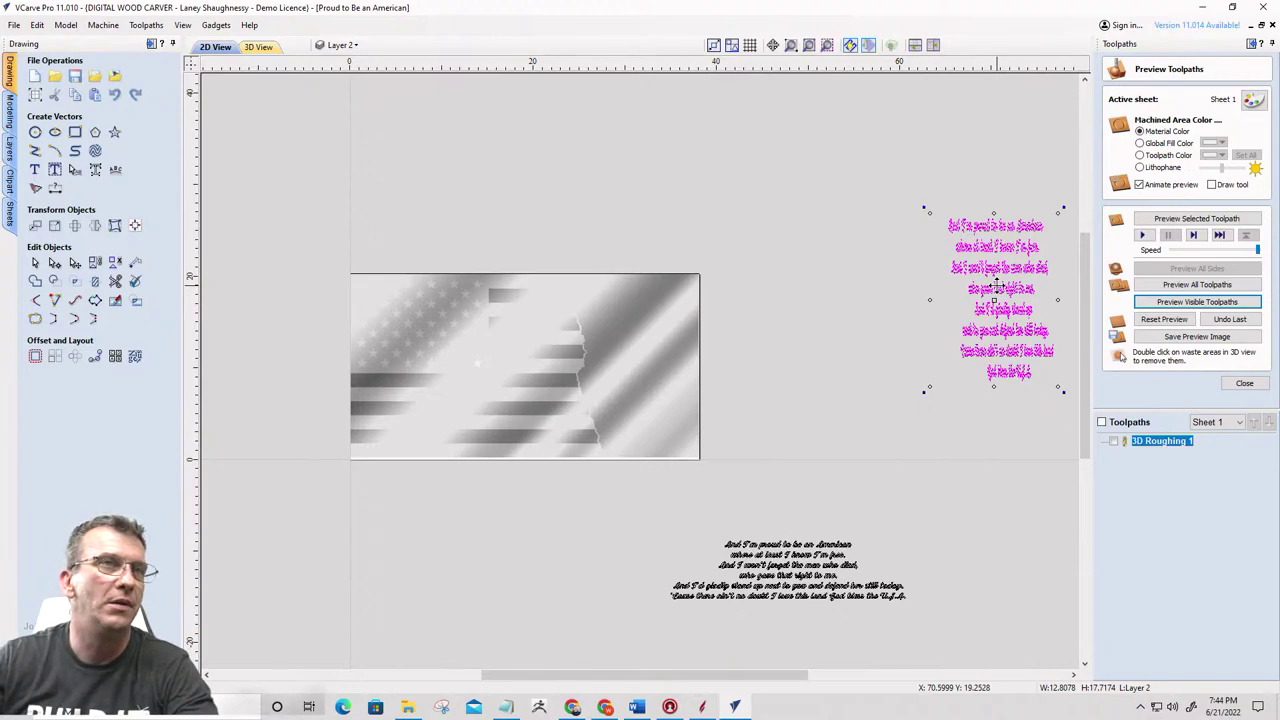
Place a copy of the lyrics between the material and the moved text, and convert the copy to curves
{"action": "left_click_drag", "start_coordinate": [997, 287], "coordinate": [810, 242]}
{"action": "right_click", "coordinate": [806, 242]}
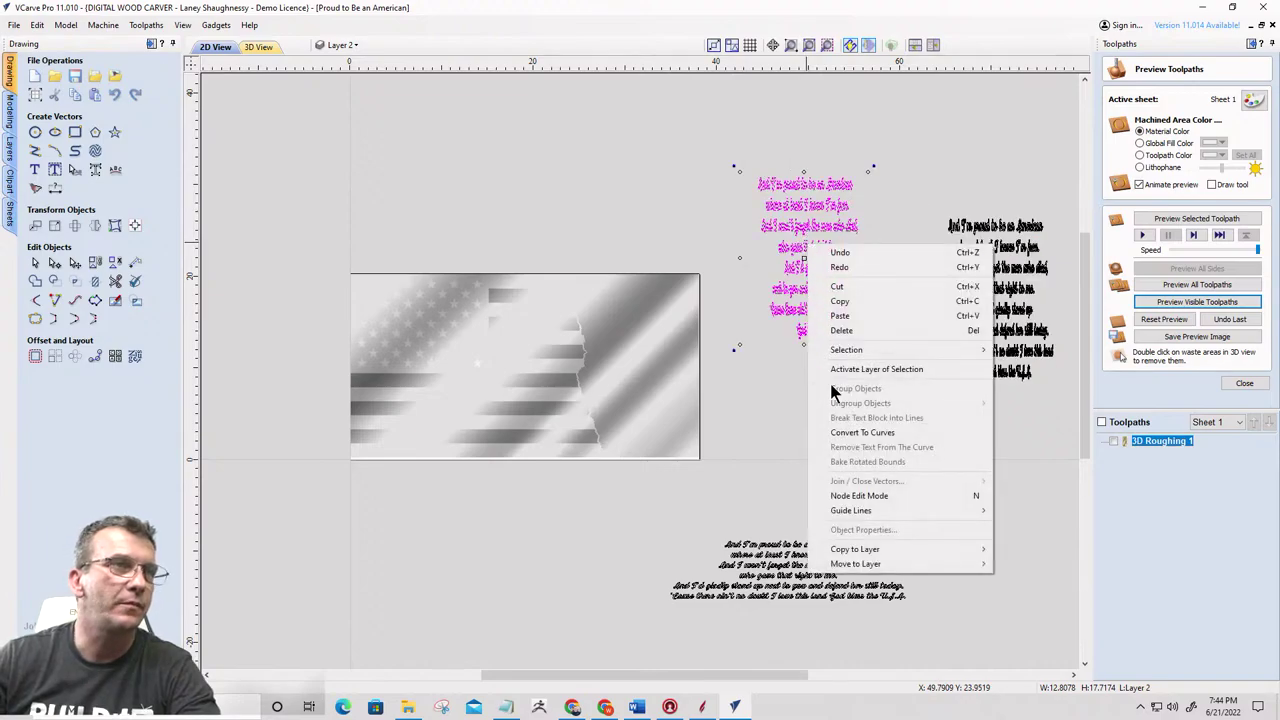
{"action": "left_click", "coordinate": [838, 433]}
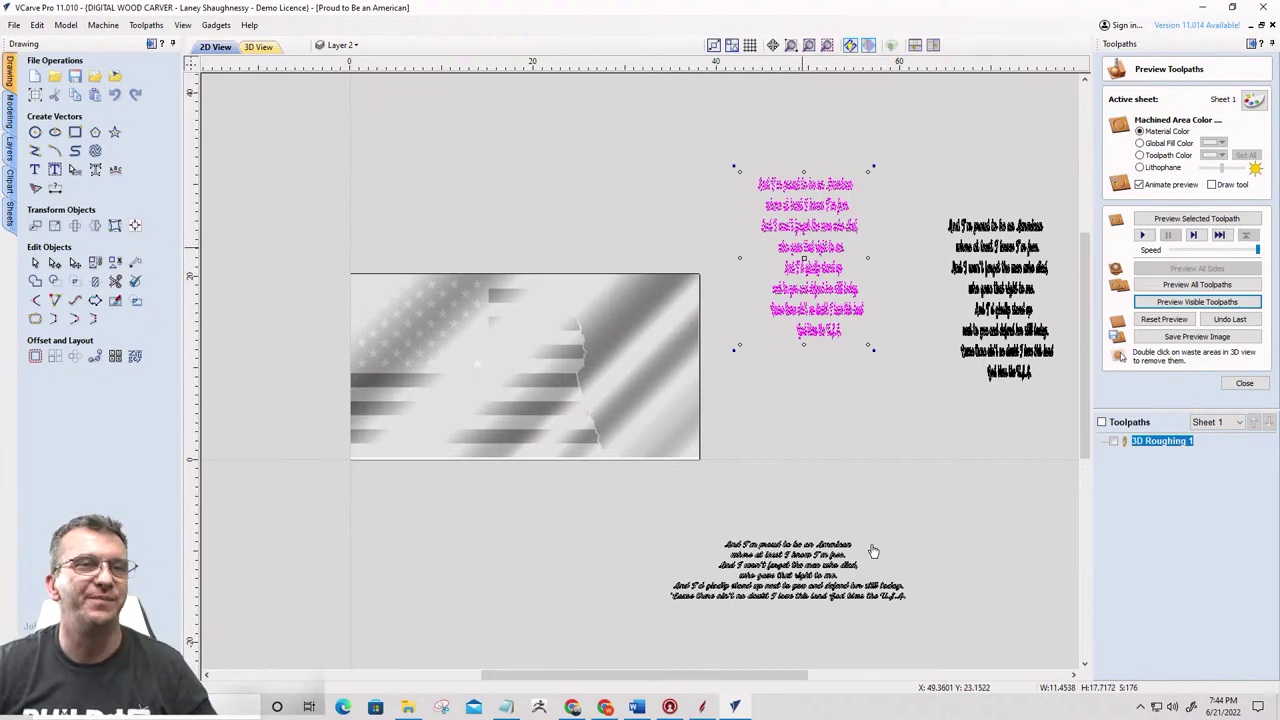
Try to trace the torn flag model in black and white with 0% bitmap fading and a threshold of 0.42
{"action": "scroll", "coordinate": [867, 549], "scroll_direction": "up", "scroll_amount": 1}
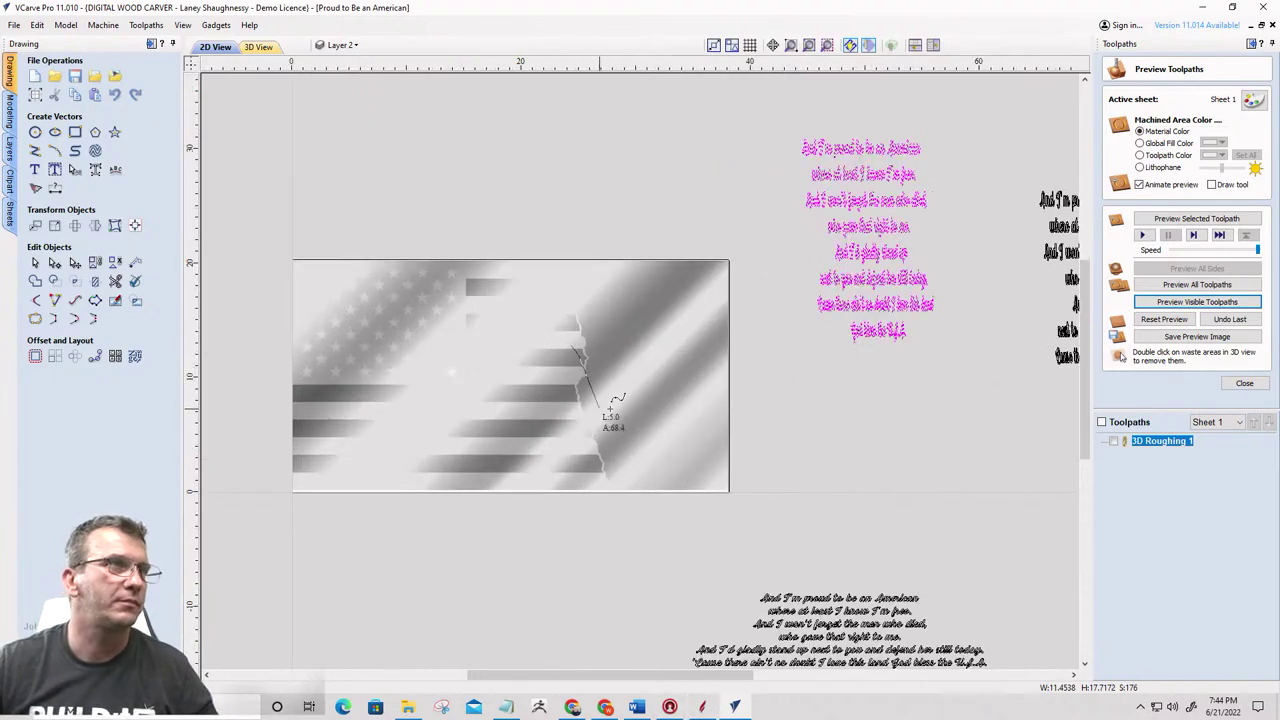
{"action": "key", "text": "Escape"}
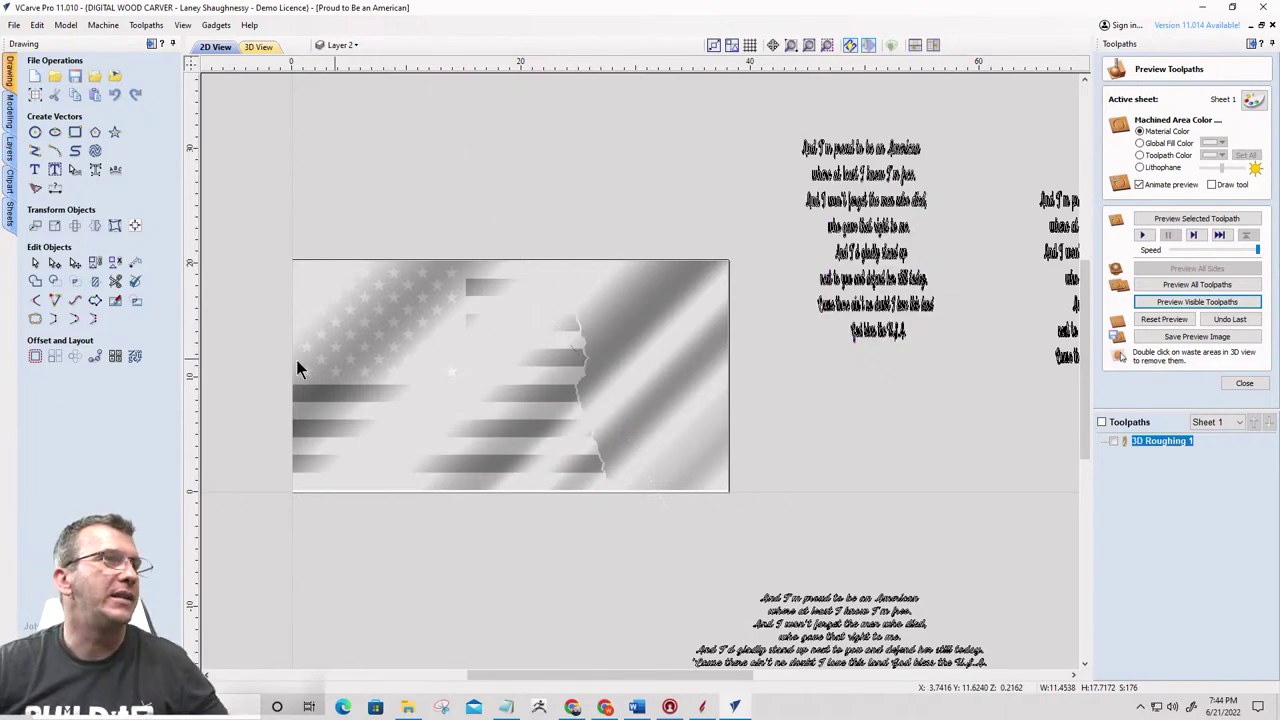
{"action": "scroll", "coordinate": [575, 348], "scroll_direction": "up", "scroll_amount": 5}
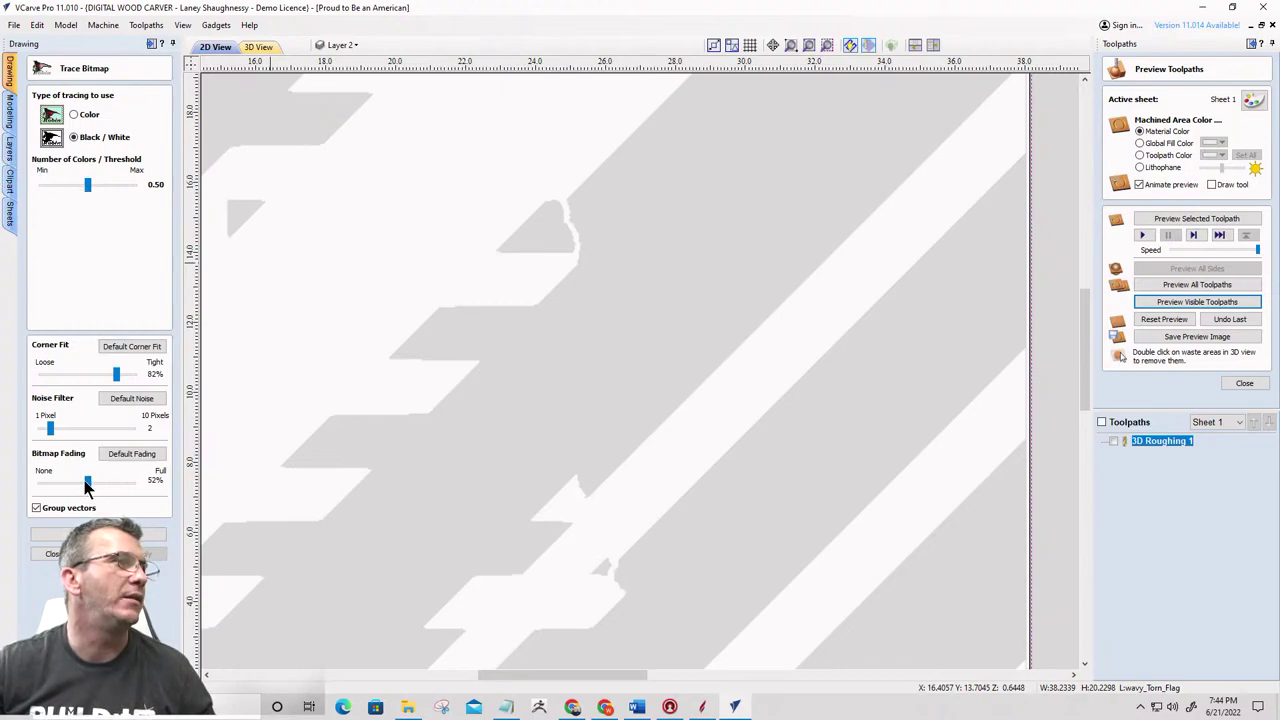
{"action": "left_click_drag", "start_coordinate": [87, 483], "coordinate": [2, 489]}
{"action": "mouse_move", "coordinate": [88, 188]}
{"action": "left_mouse_down"}
{"action": "mouse_move", "coordinate": [120, 190]}
{"action": "mouse_move", "coordinate": [36, 195]}
{"action": "mouse_move", "coordinate": [80, 185]}
{"action": "mouse_move", "coordinate": [57, 190]}
{"action": "left_mouse_up"}
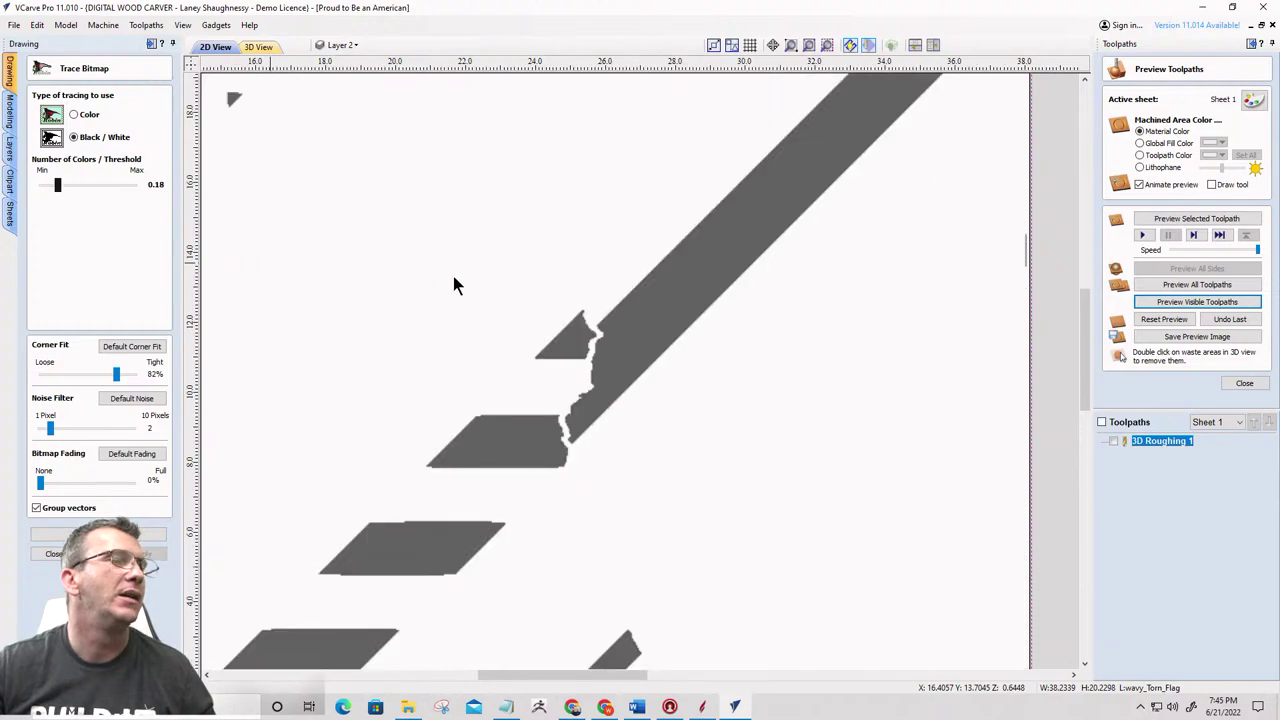
{"action": "scroll", "coordinate": [675, 321], "scroll_direction": "down", "scroll_amount": 3}
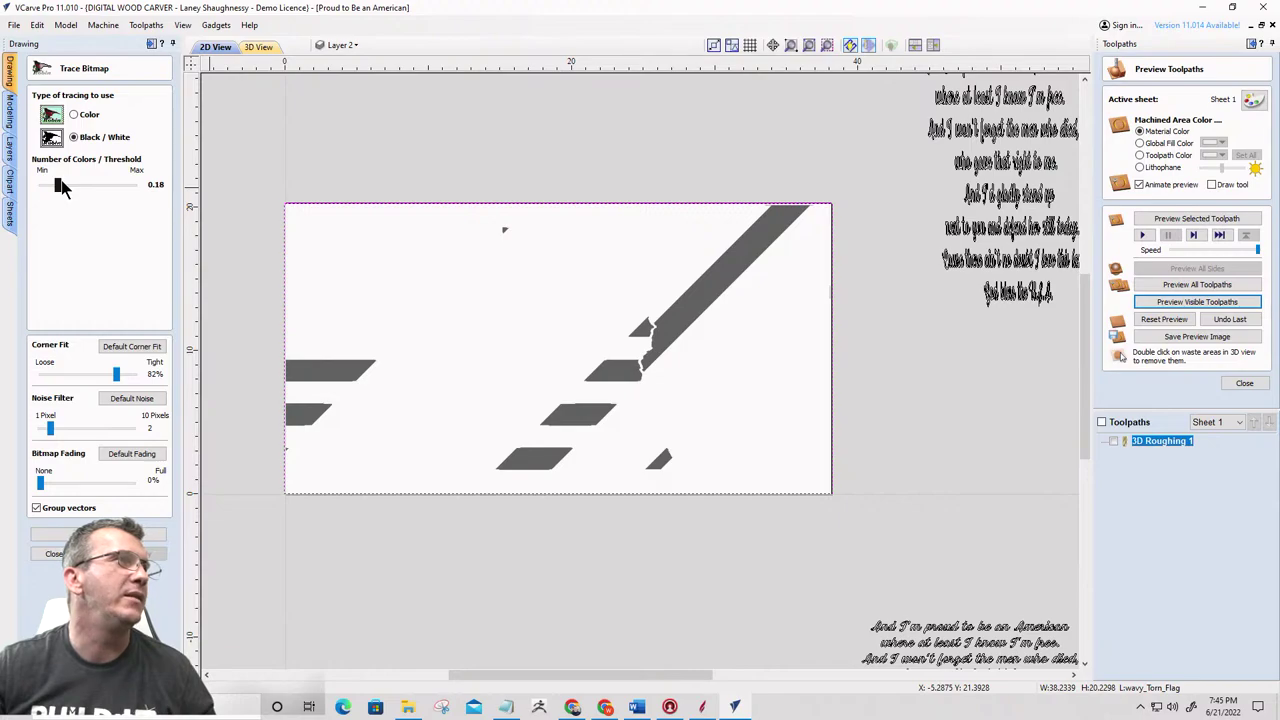
{"action": "mouse_move", "coordinate": [69, 183]}
{"action": "left_mouse_down"}
{"action": "mouse_move", "coordinate": [163, 214]}
{"action": "mouse_move", "coordinate": [74, 182]}
{"action": "mouse_move", "coordinate": [46, 186]}
{"action": "mouse_move", "coordinate": [85, 196]}
{"action": "left_mouse_up"}
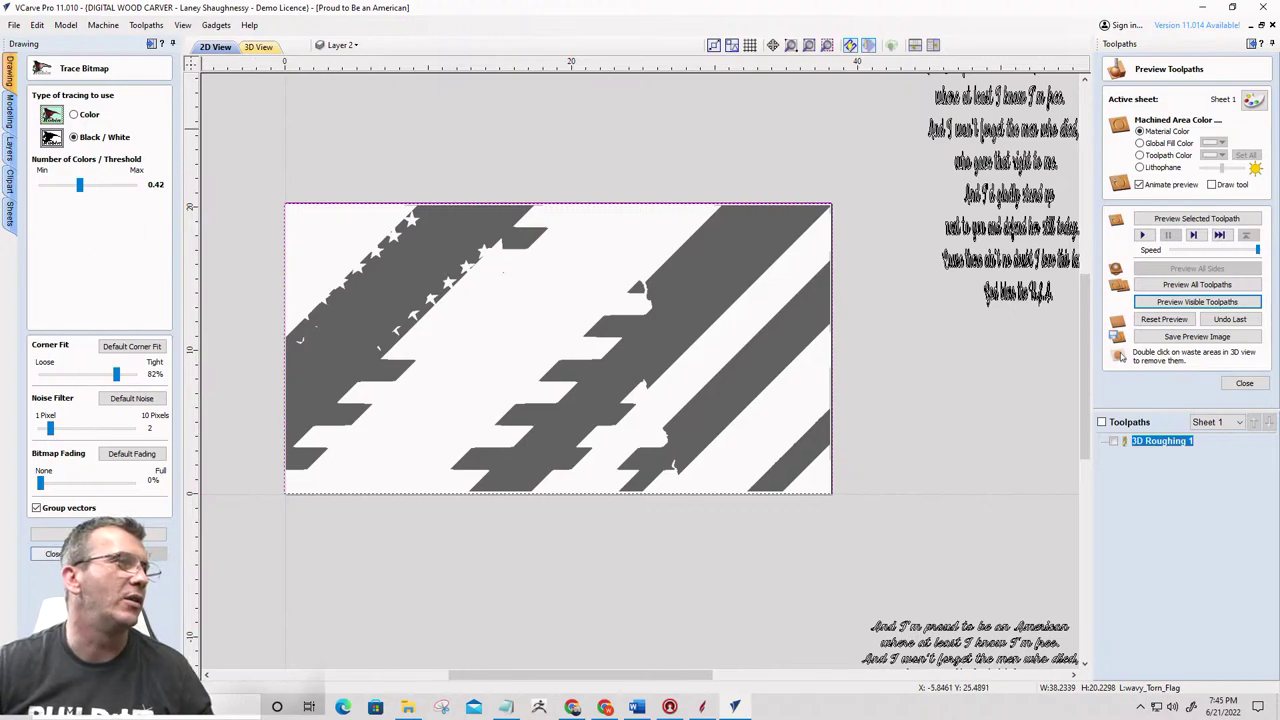
{"action": "left_click", "coordinate": [55, 554]}
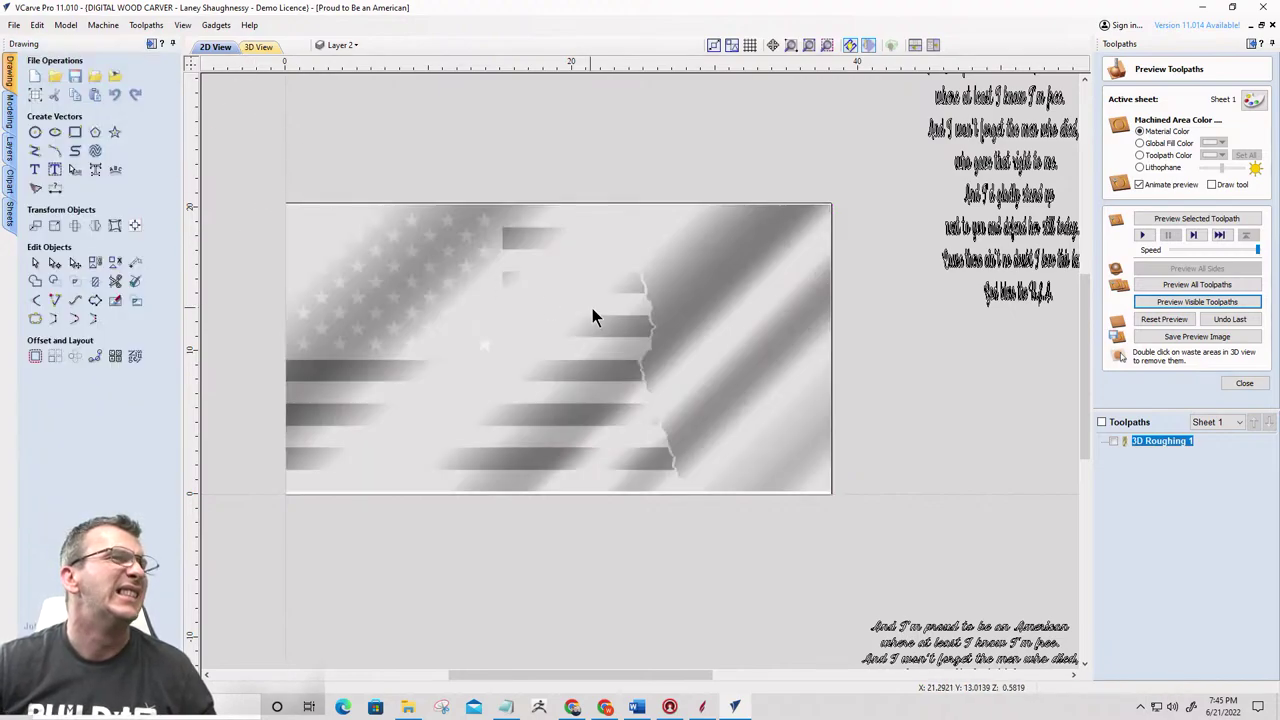
Draw an open smooth curve following the flag's torn edge from the material's top edge down to its bottom edge
{"action": "left_click", "coordinate": [75, 150]}
{"action": "scroll", "coordinate": [645, 205], "scroll_direction": "up", "scroll_amount": 2}
{"action": "left_click", "coordinate": [626, 207]}
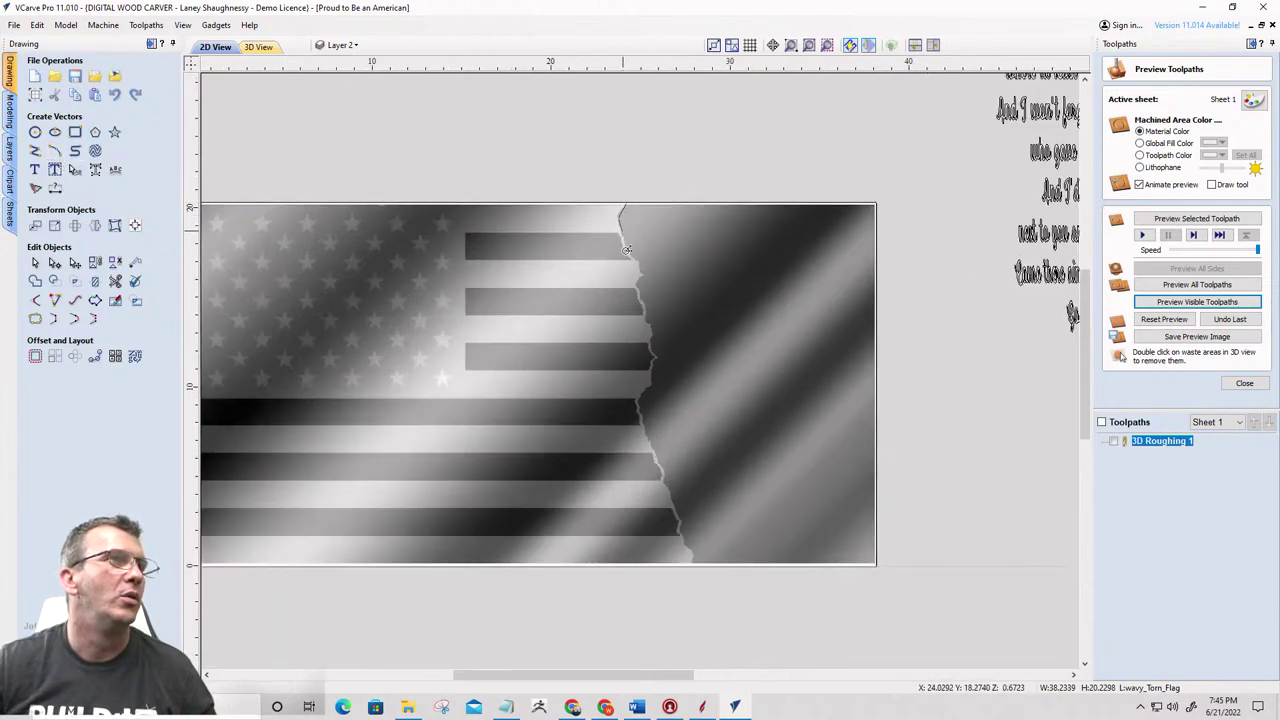
{"action": "left_click", "coordinate": [621, 217]}
{"action": "left_click", "coordinate": [628, 252]}
{"action": "left_click", "coordinate": [638, 287]}
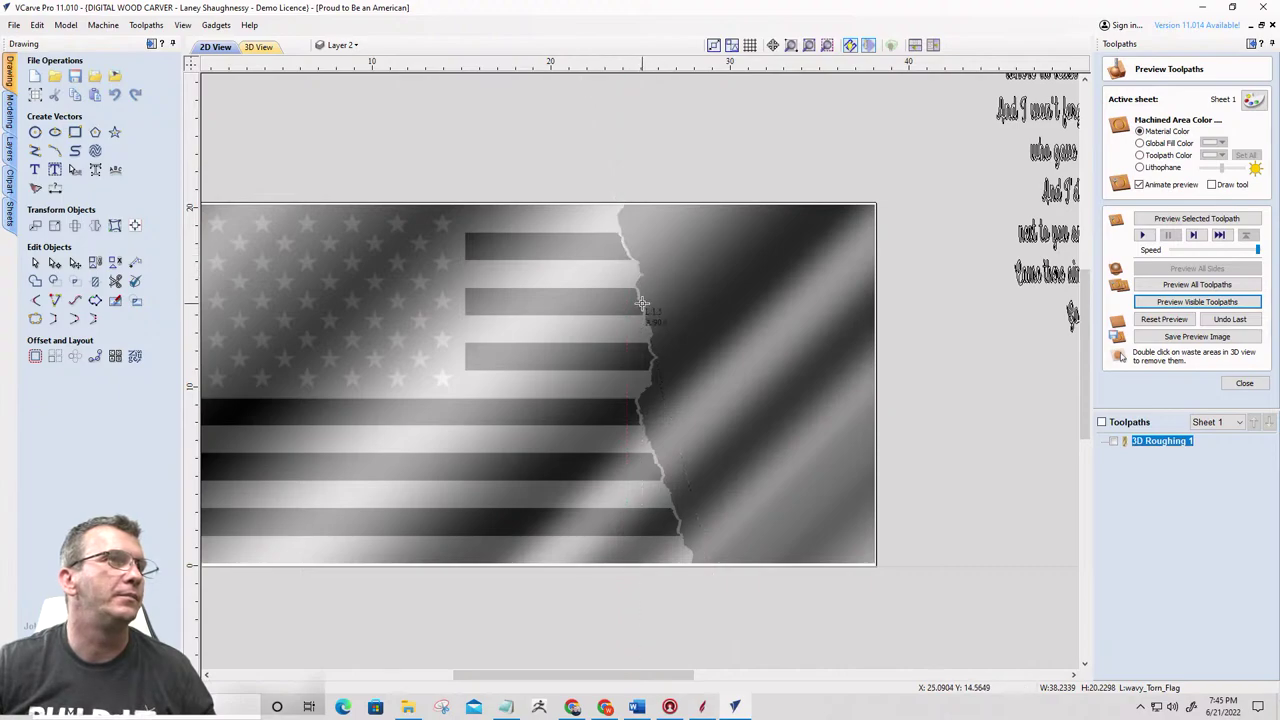
{"action": "left_click", "coordinate": [646, 312]}
{"action": "left_click", "coordinate": [654, 350]}
{"action": "left_click", "coordinate": [648, 385]}
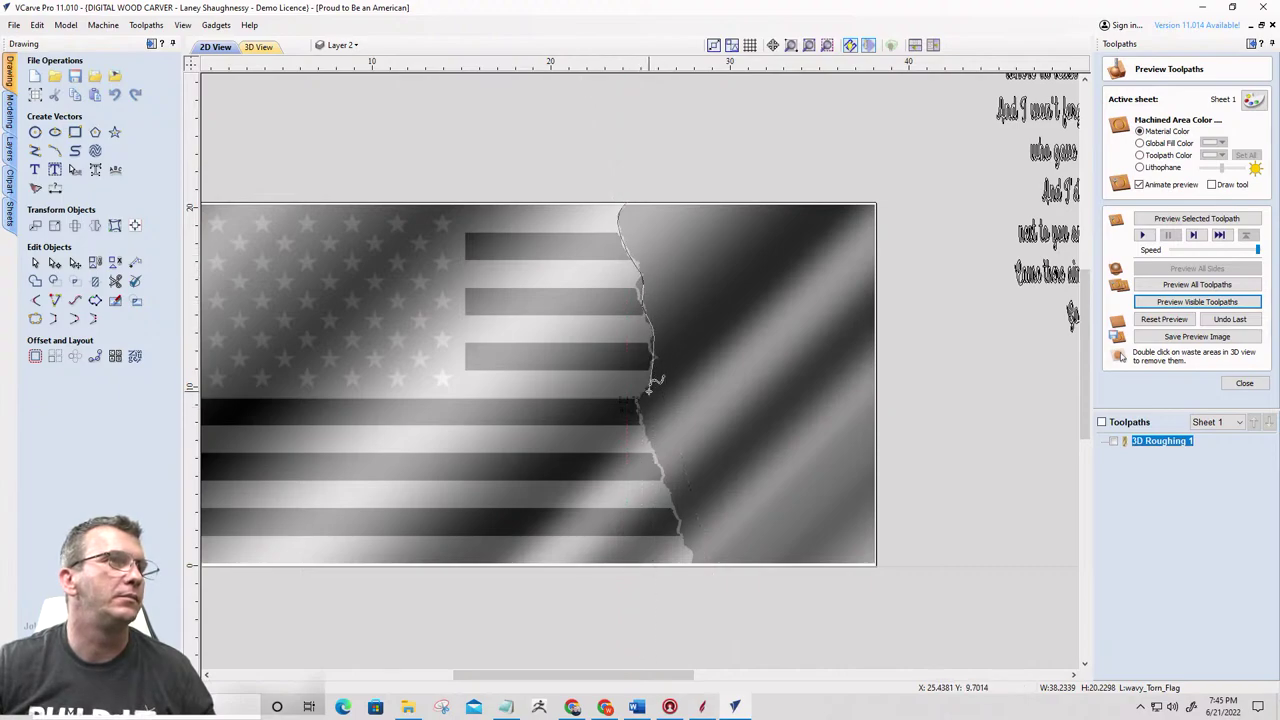
{"action": "left_click", "coordinate": [650, 445]}
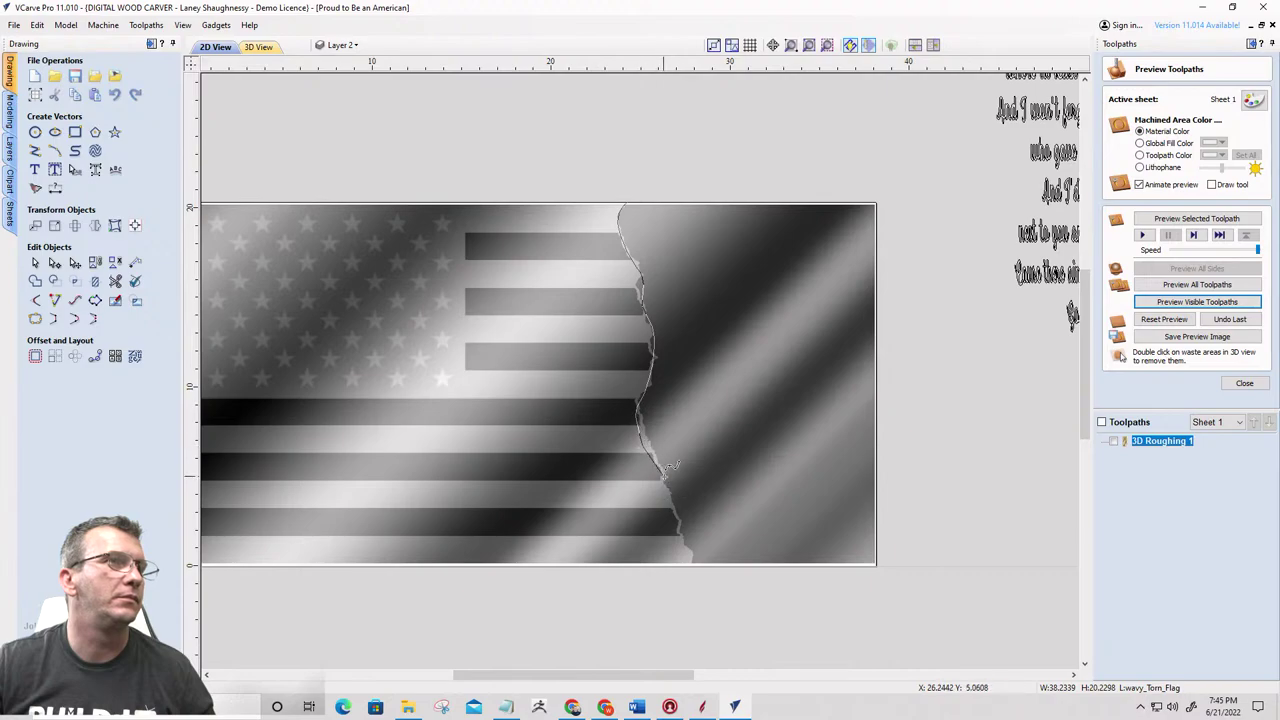
{"action": "left_click", "coordinate": [662, 472]}
{"action": "left_click", "coordinate": [677, 508]}
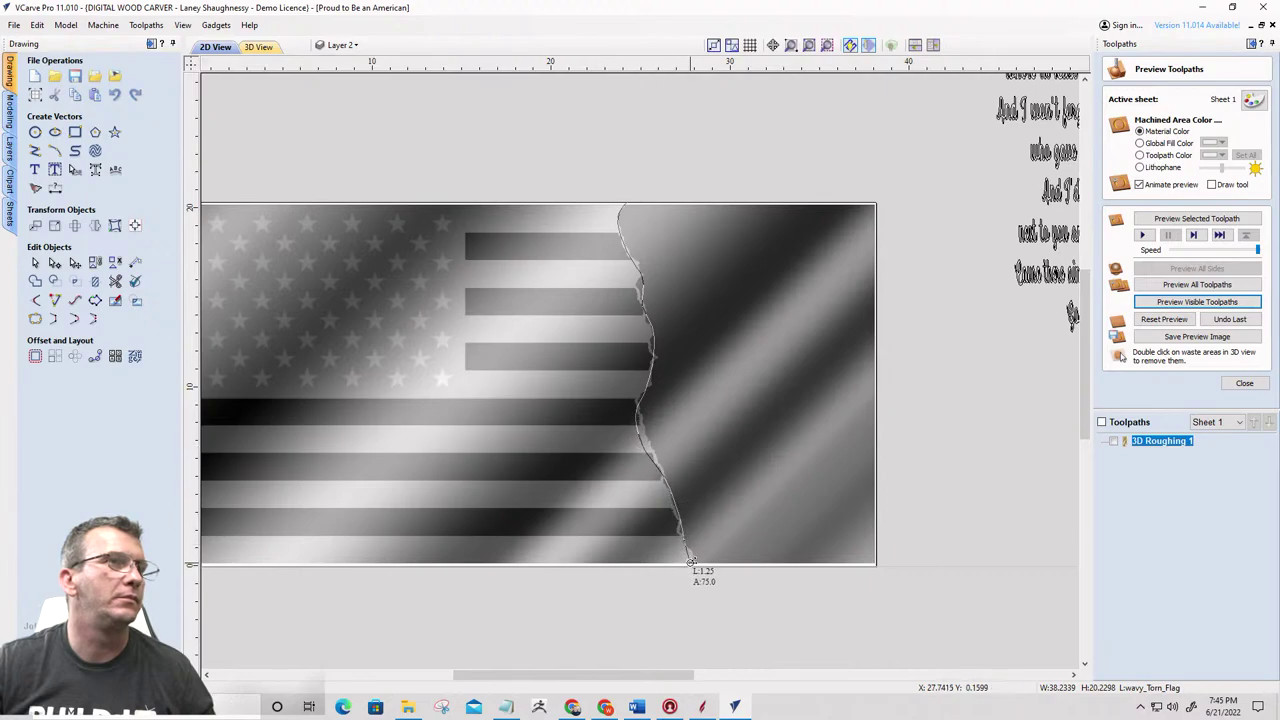
{"action": "left_click", "coordinate": [691, 559]}
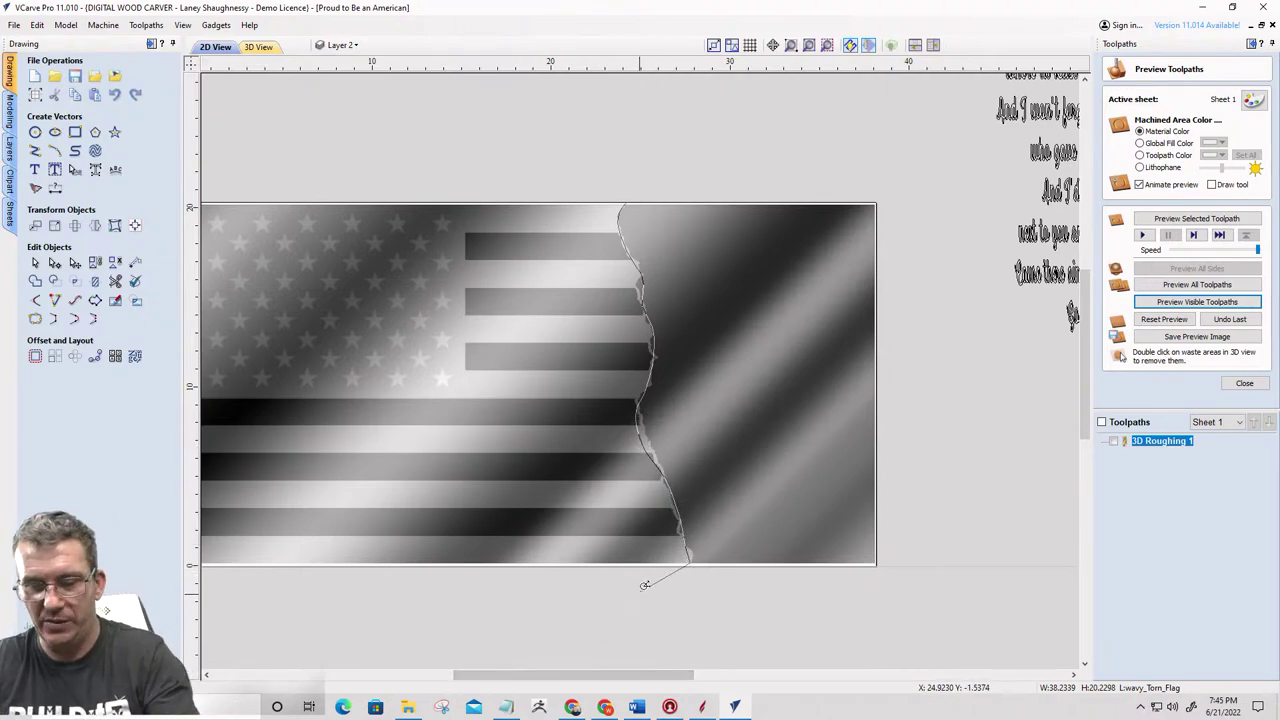
{"action": "key", "text": "Escape"}
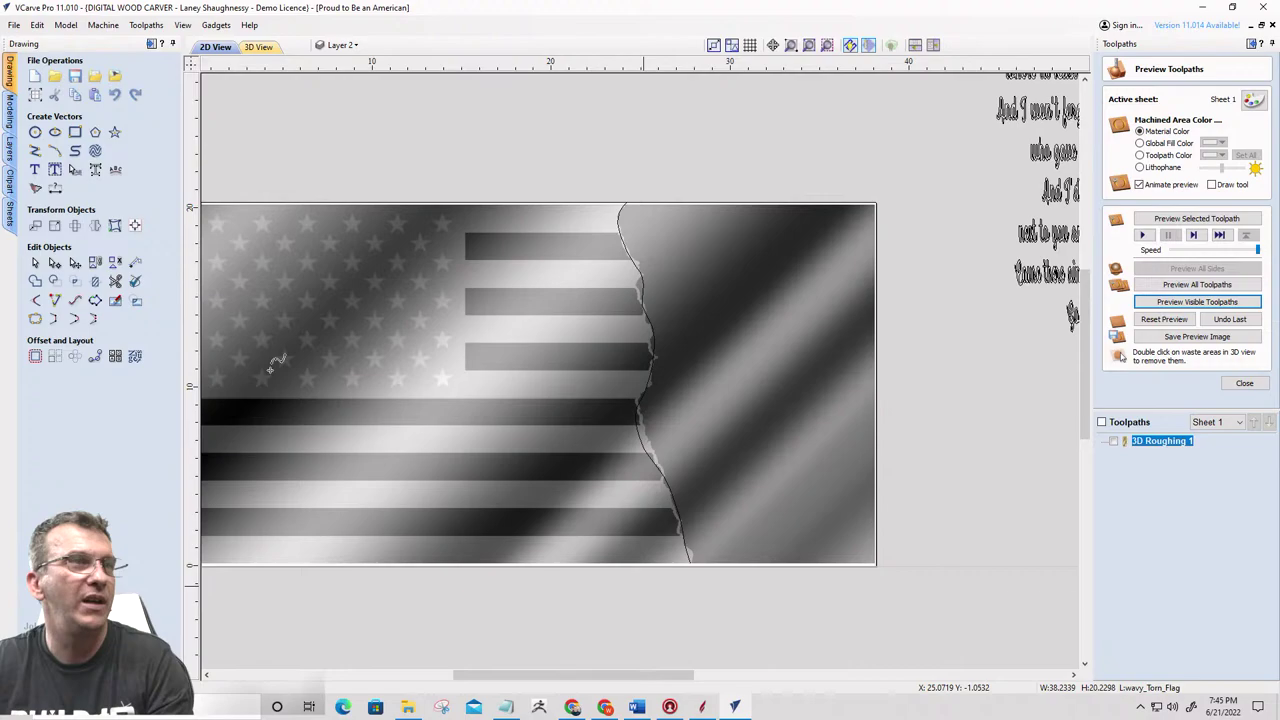
Draw a straight open line along the material's right edge from its upper corner to its lower corner
{"action": "left_click", "coordinate": [35, 150]}
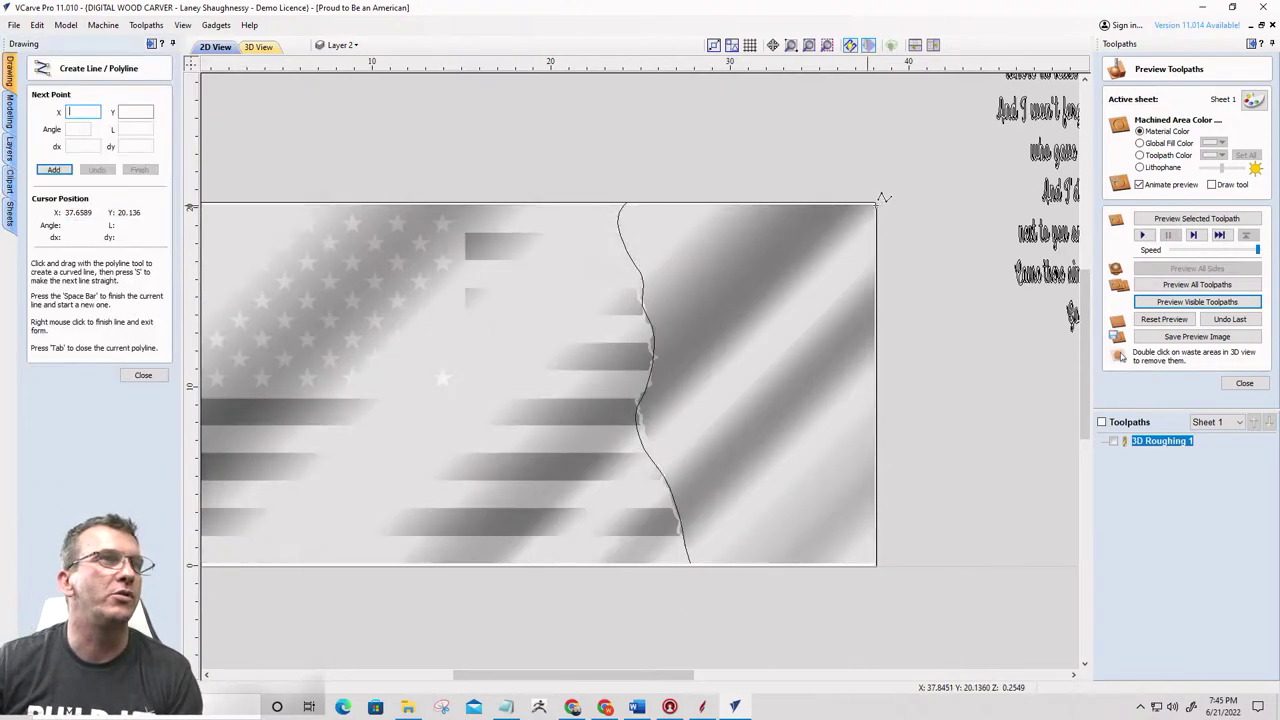
{"action": "left_click", "coordinate": [876, 205]}
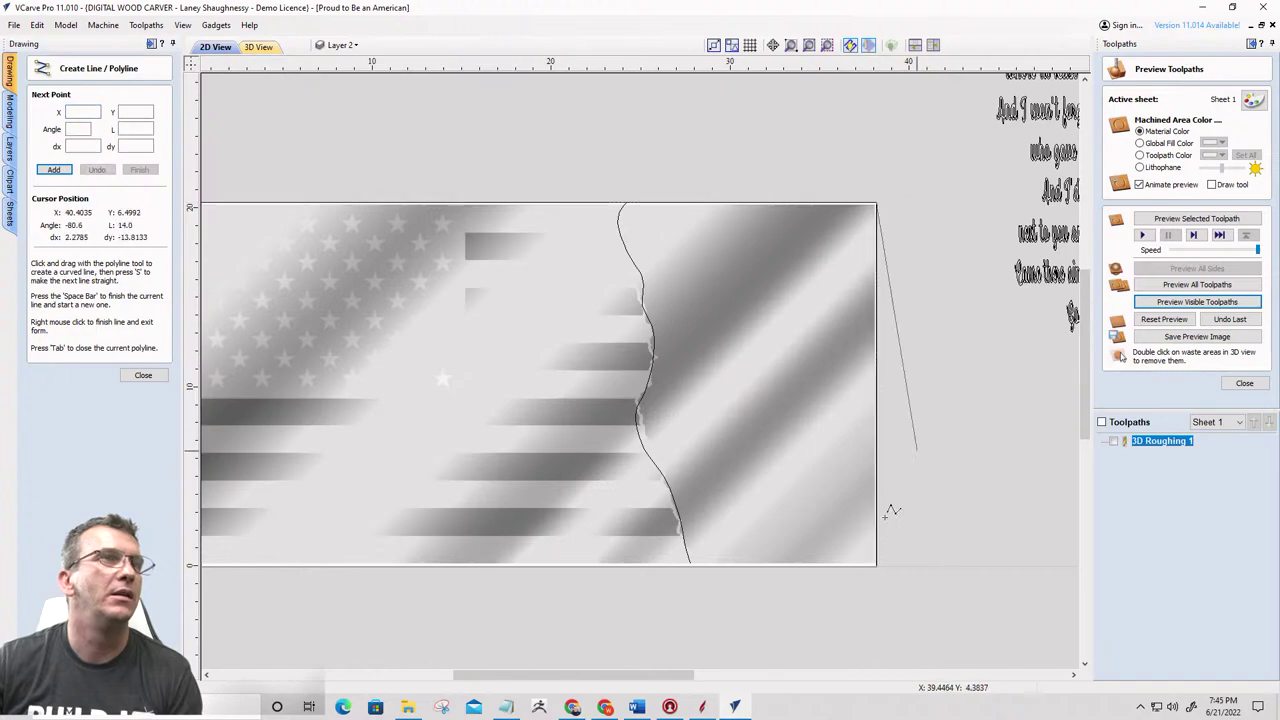
{"action": "left_click", "coordinate": [876, 568]}
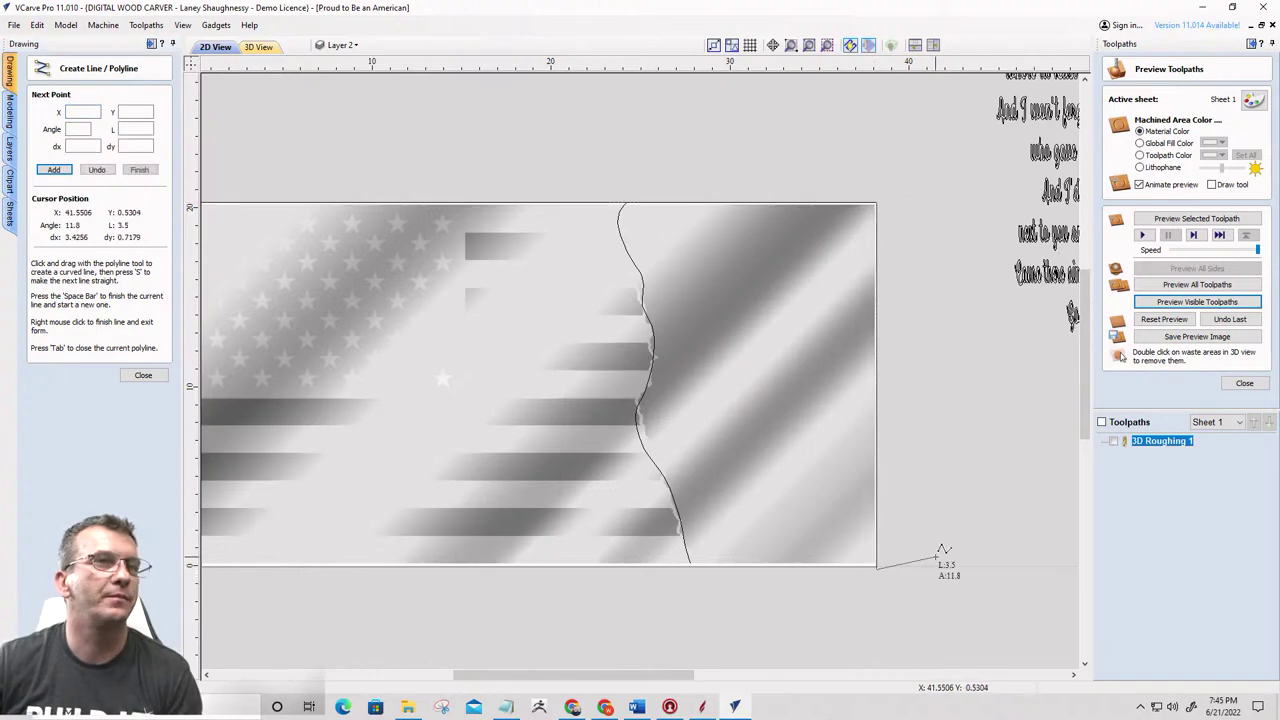
{"action": "key", "text": "space"}
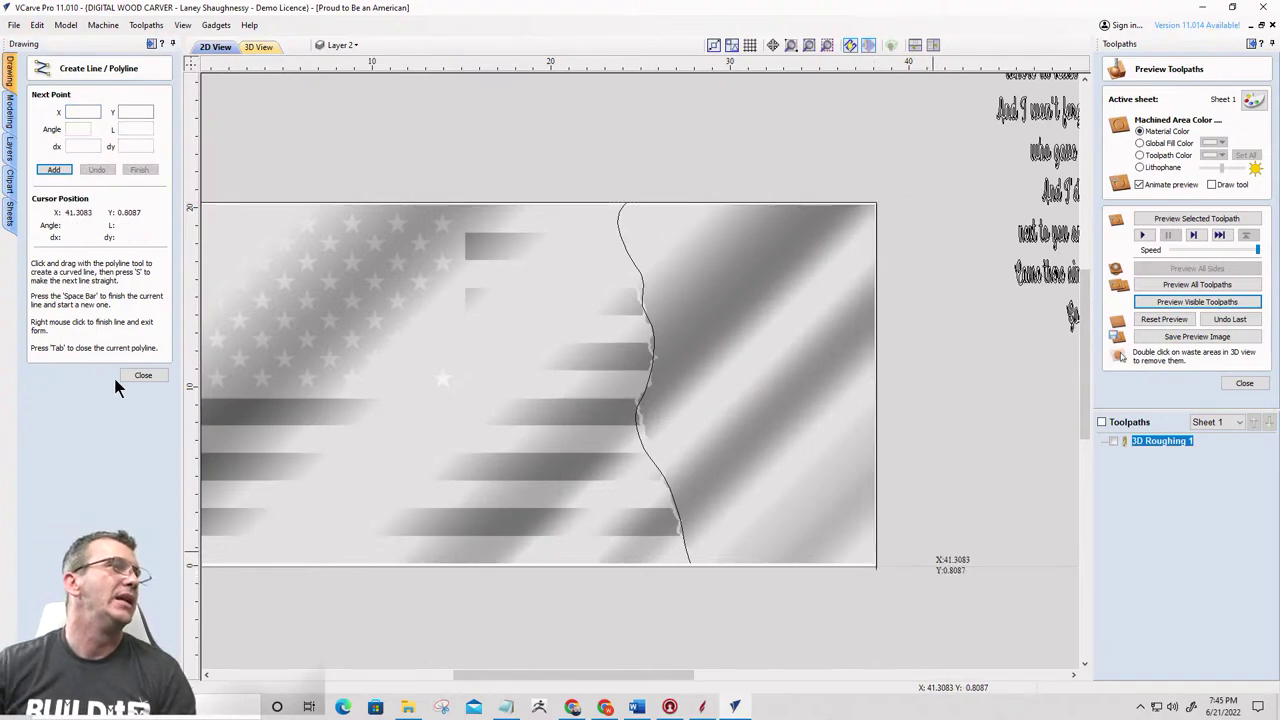
{"action": "key", "text": "Escape"}
Try to distort the lyrics copy beside the material between the torn-edge curve and the right-edge line using the Between Two Curves envelope
{"action": "scroll", "coordinate": [900, 230], "scroll_direction": "down", "scroll_amount": 3}
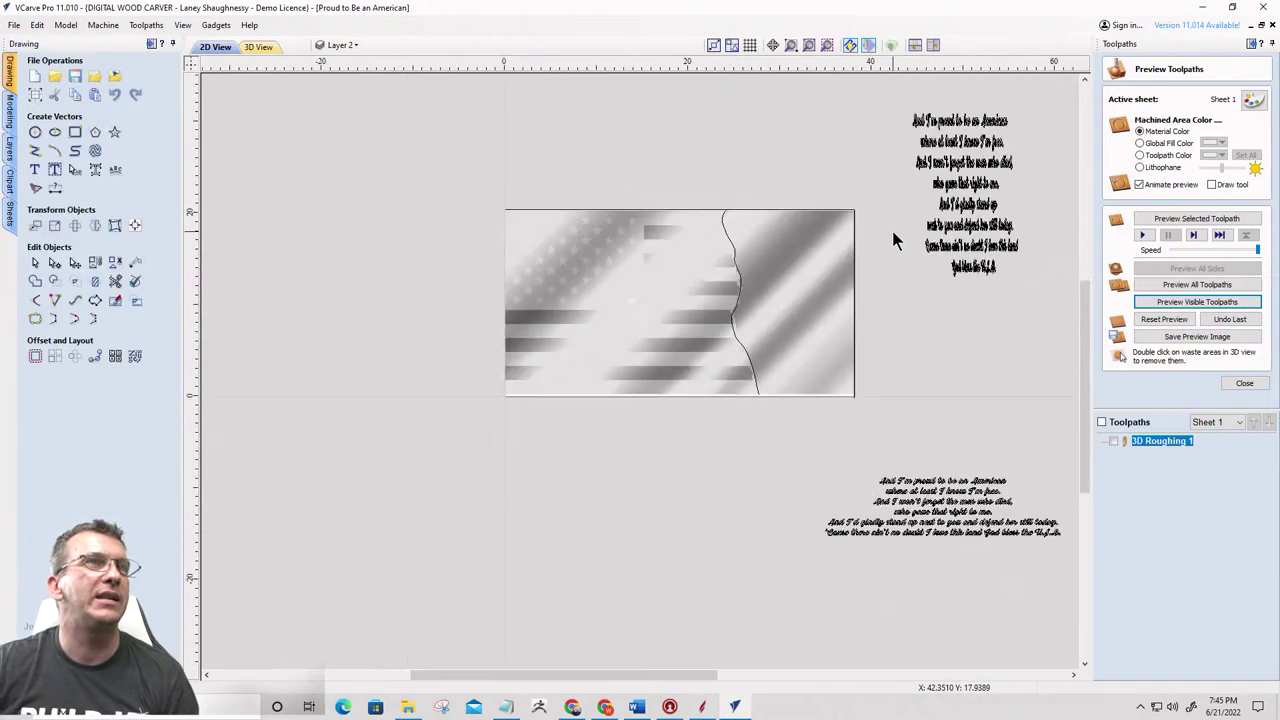
{"action": "left_click", "coordinate": [1030, 292]}
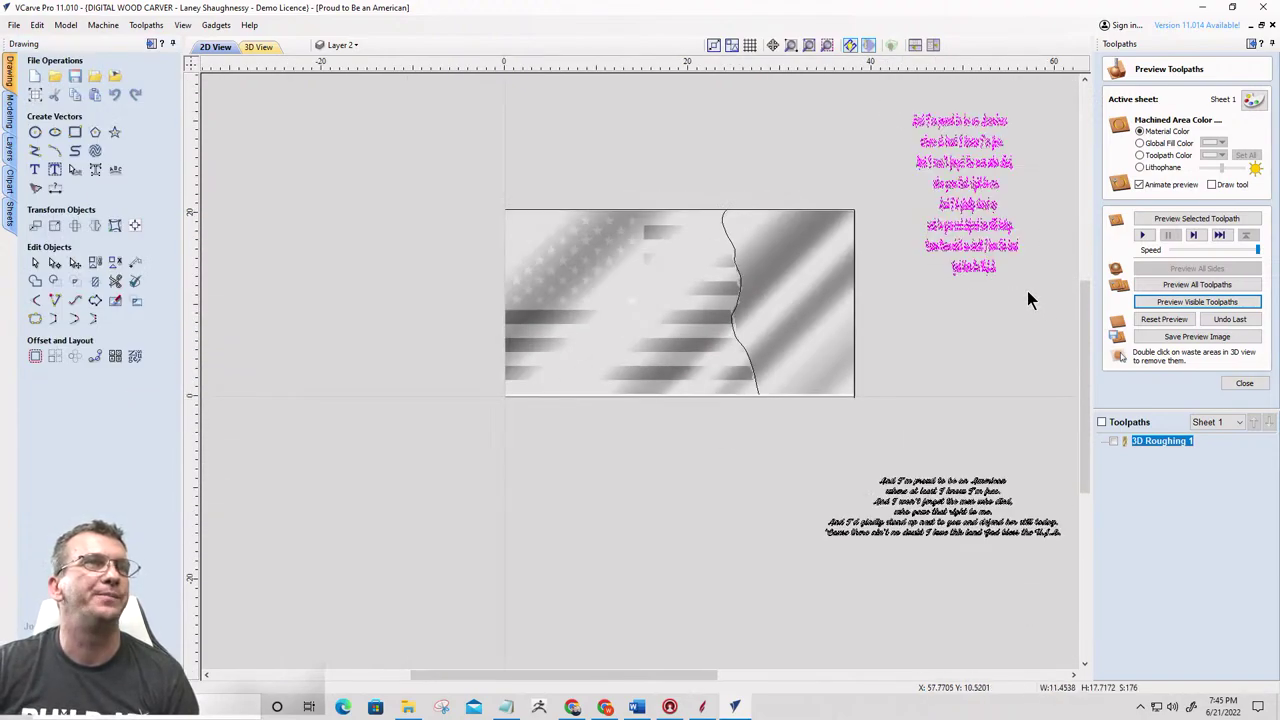
{"action": "left_click", "coordinate": [975, 185]}
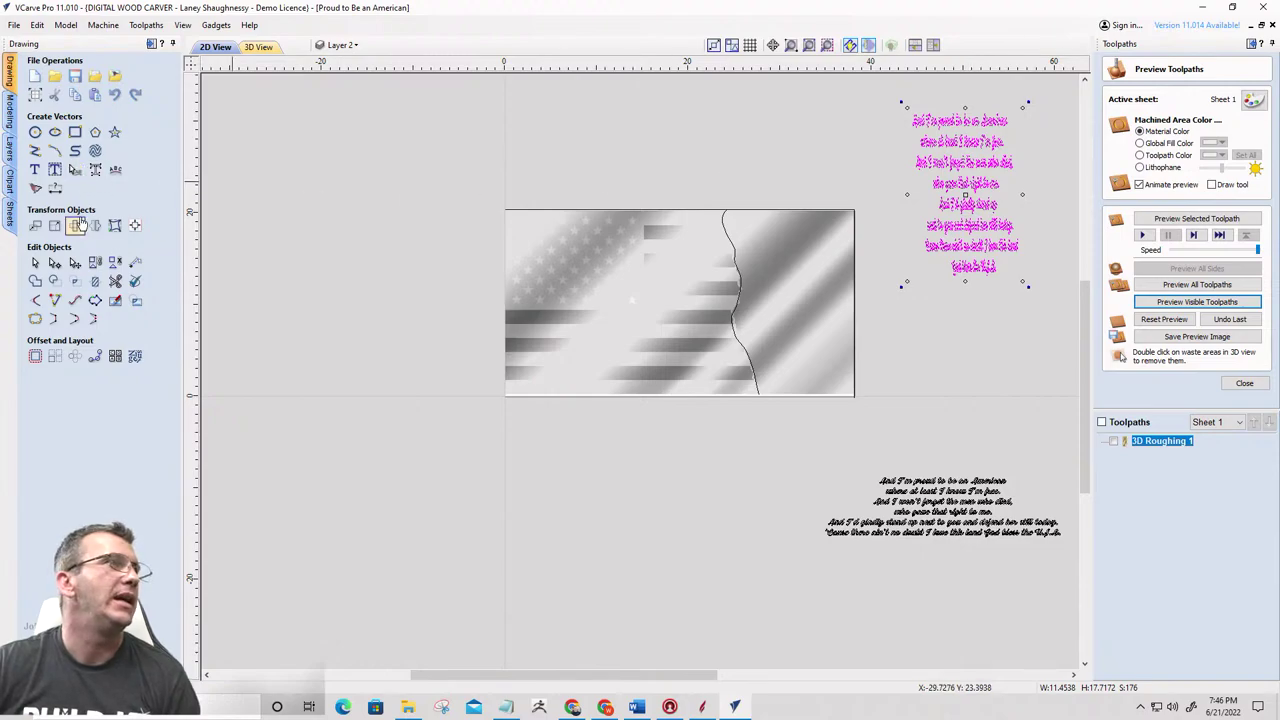
{"action": "left_click", "coordinate": [114, 227]}
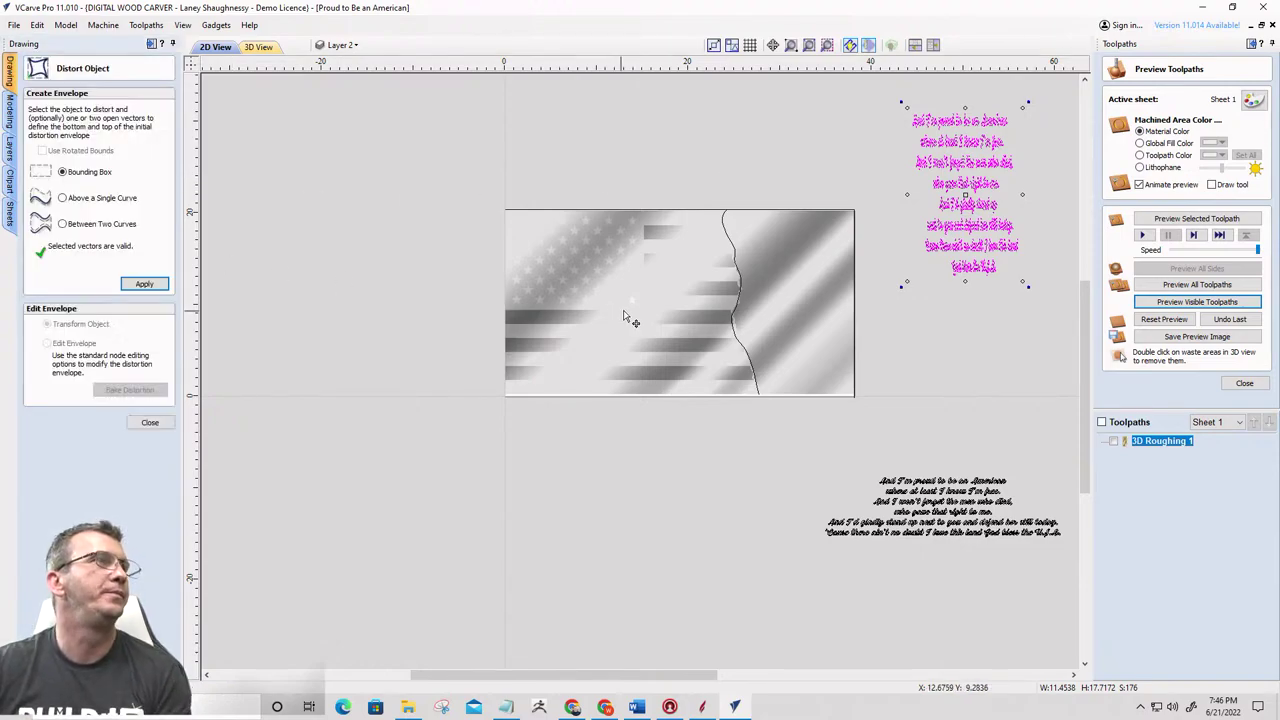
{"action": "left_click", "coordinate": [62, 224]}
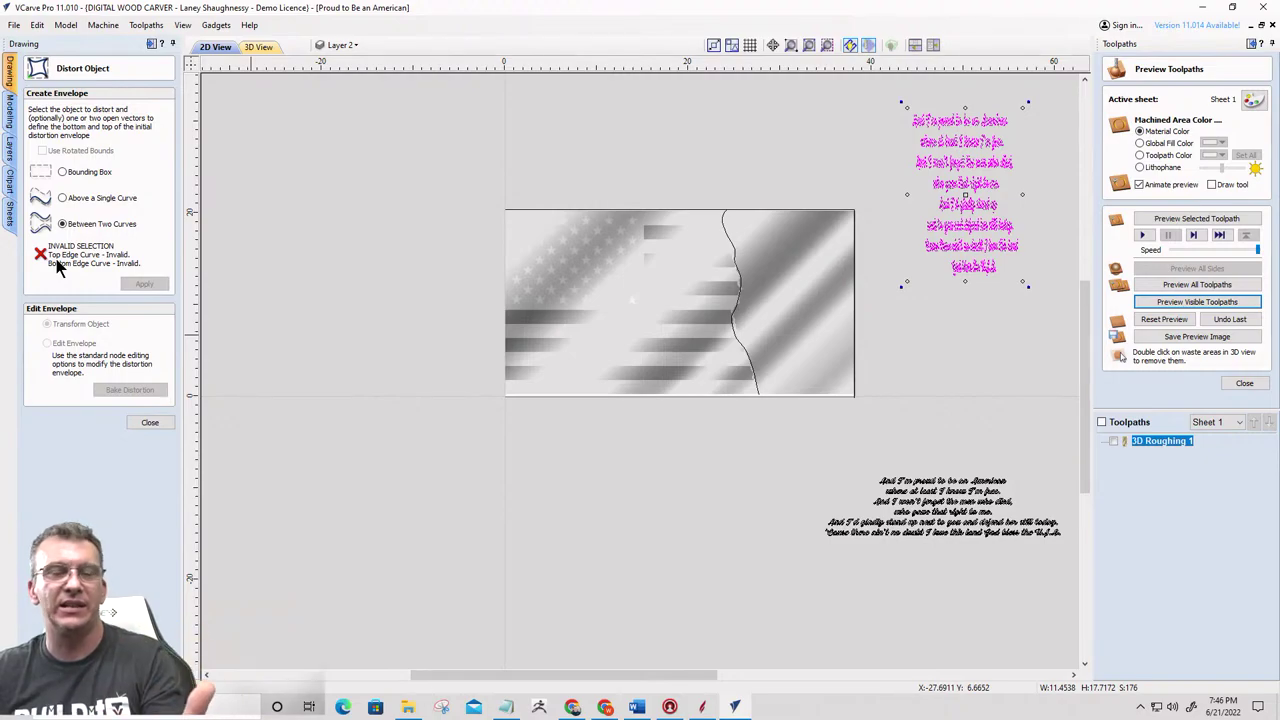
{"action": "left_click", "coordinate": [739, 278], "text": "shift"}
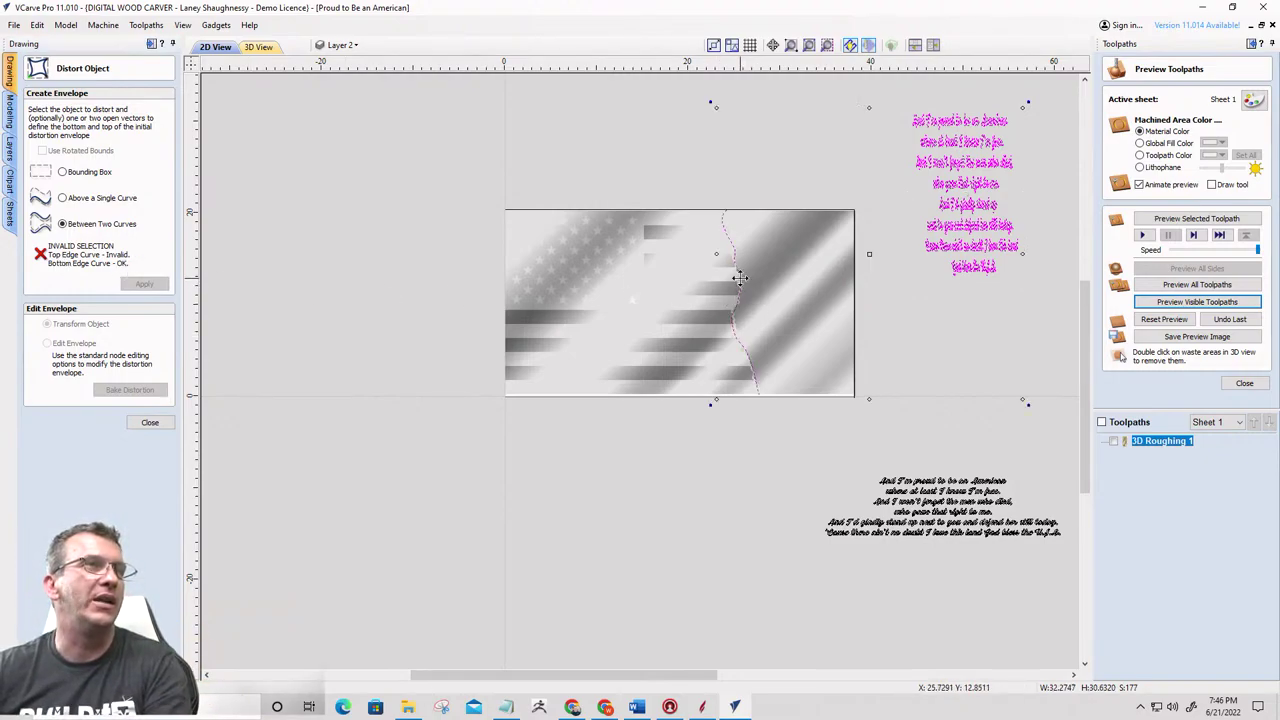
{"action": "left_click", "coordinate": [855, 290], "text": "shift"}
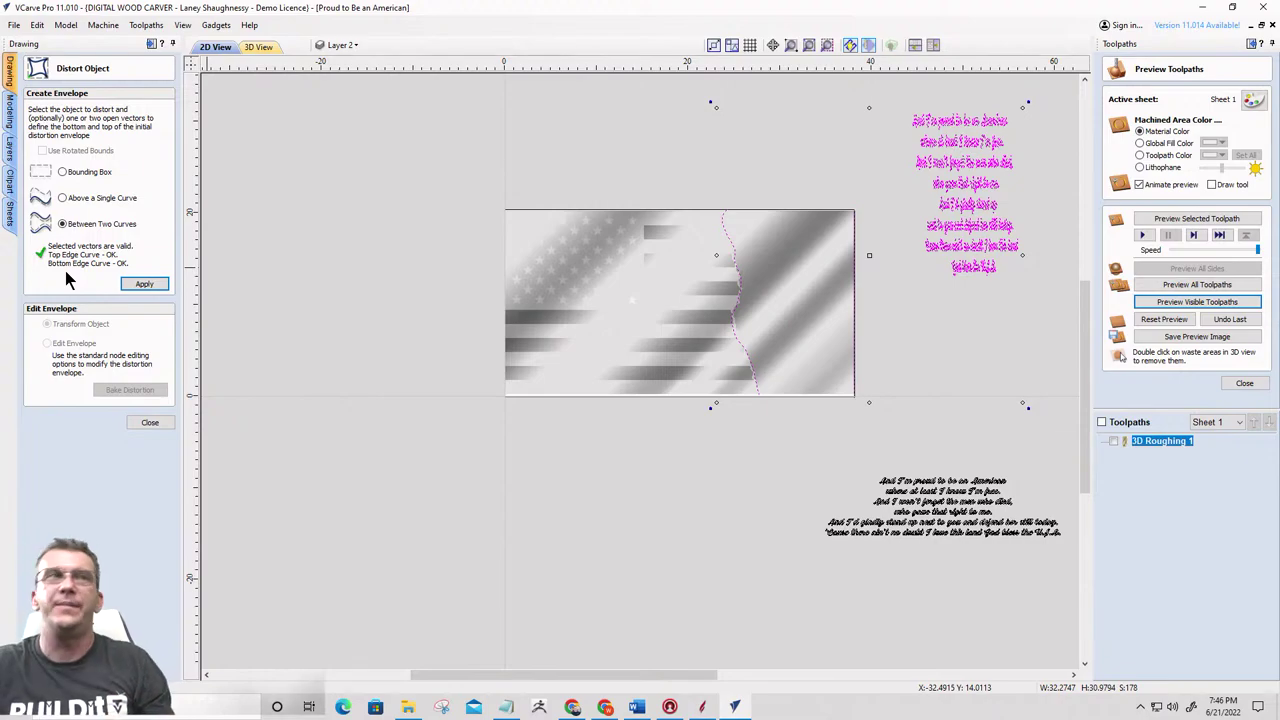
{"action": "left_click", "coordinate": [132, 286]}
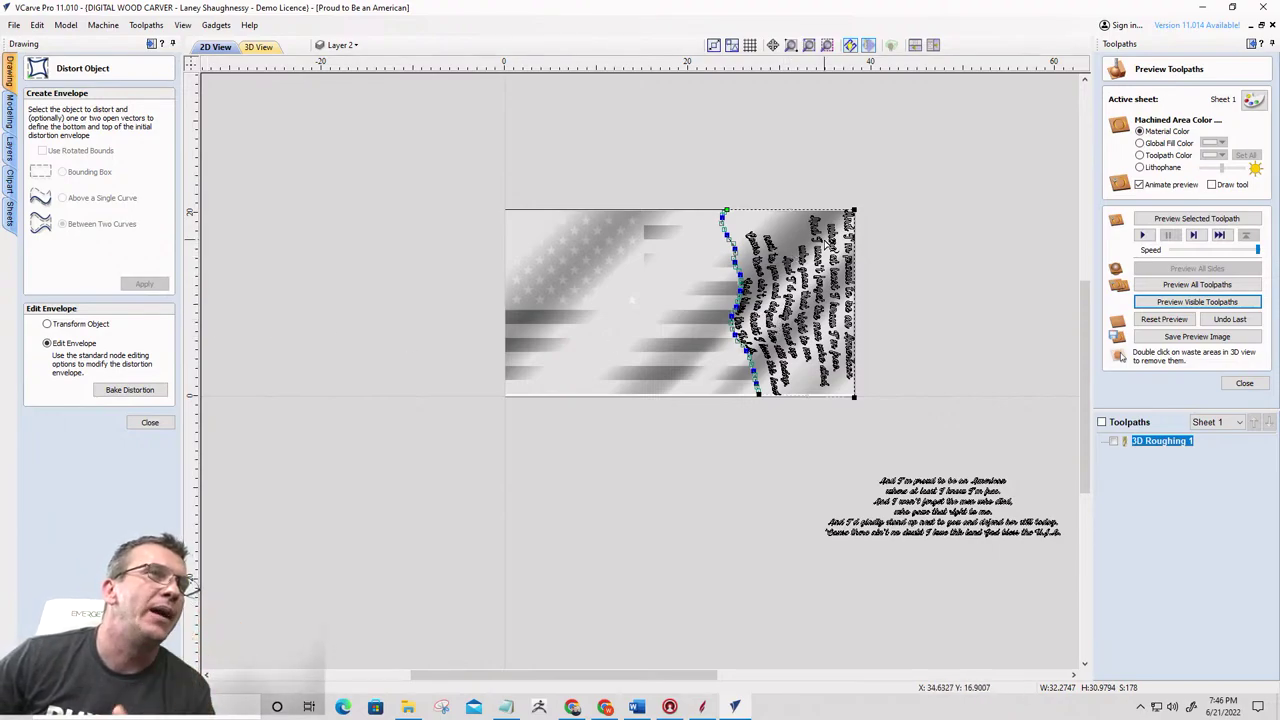
Check how the distorted lyrics follow the torn edge, close the distortion, and undo it
{"action": "scroll", "coordinate": [836, 247], "scroll_direction": "up", "scroll_amount": 4}
{"action": "scroll", "coordinate": [837, 204], "scroll_direction": "down", "scroll_amount": 3}
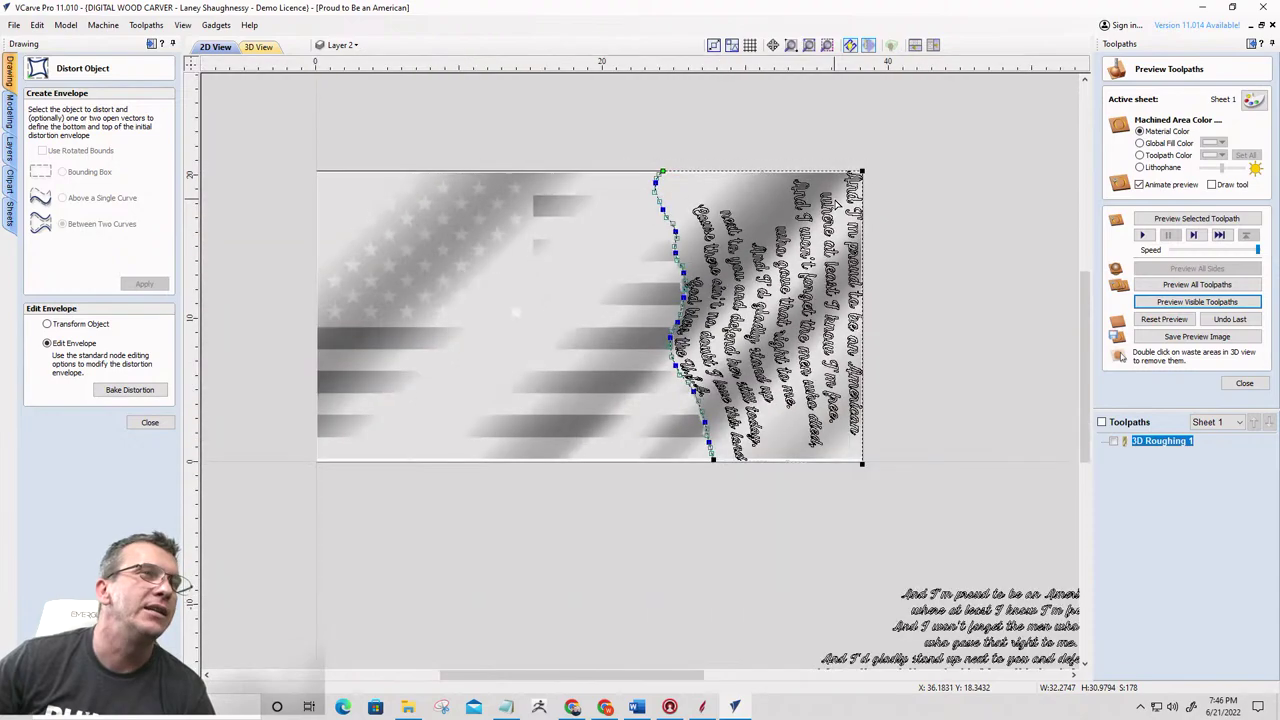
{"action": "scroll", "coordinate": [837, 204], "scroll_direction": "up", "scroll_amount": 5}
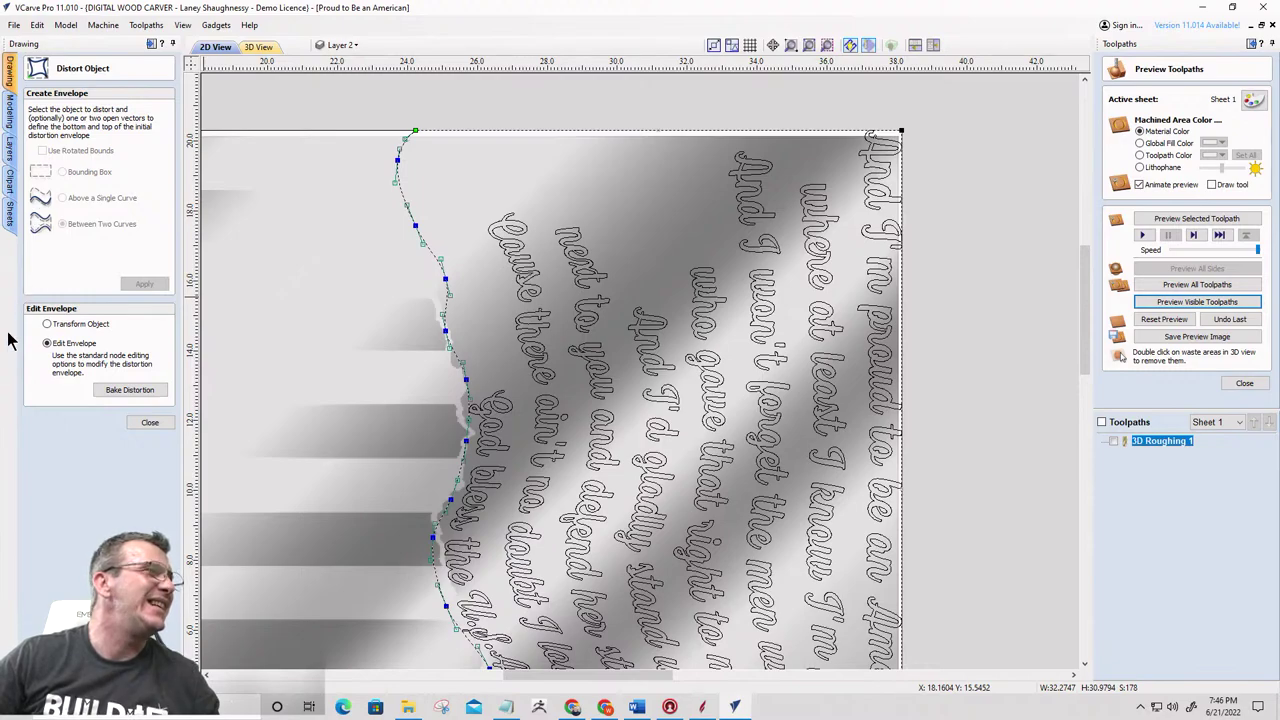
{"action": "scroll", "coordinate": [714, 126], "scroll_direction": "down", "scroll_amount": 3}
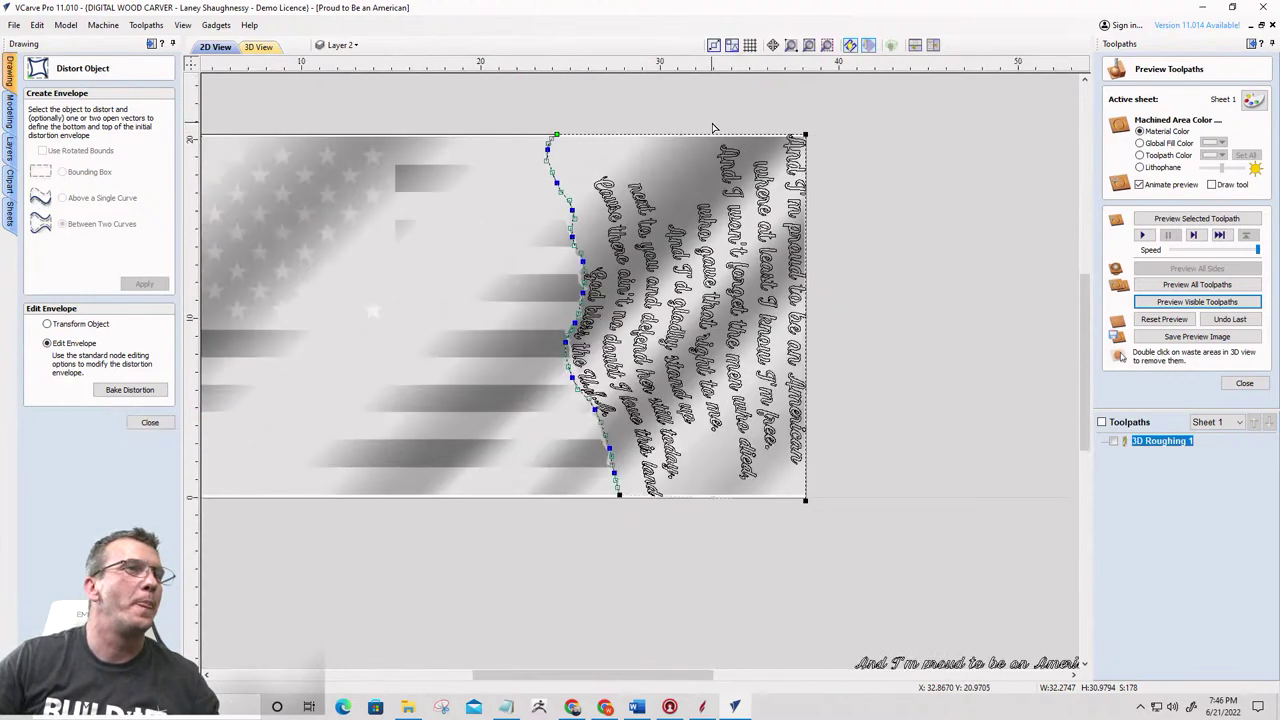
{"action": "scroll", "coordinate": [700, 258], "scroll_direction": "up", "scroll_amount": 1}
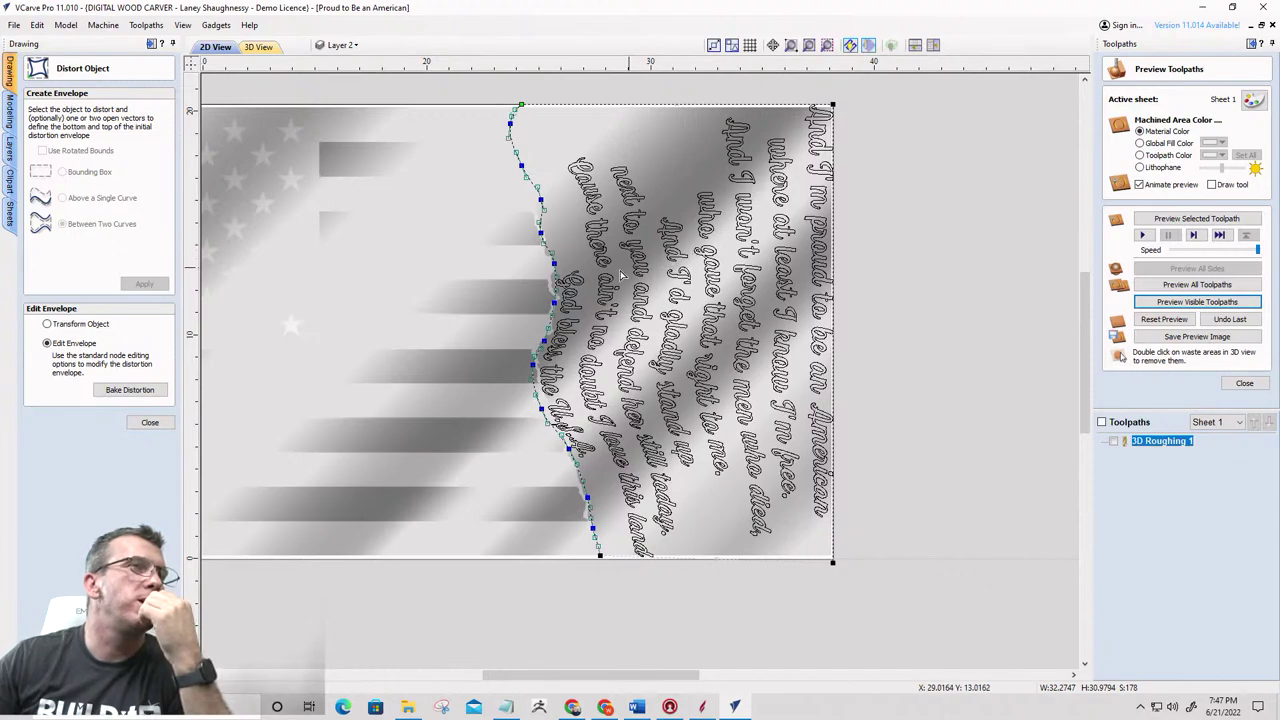
{"action": "left_click", "coordinate": [146, 423]}
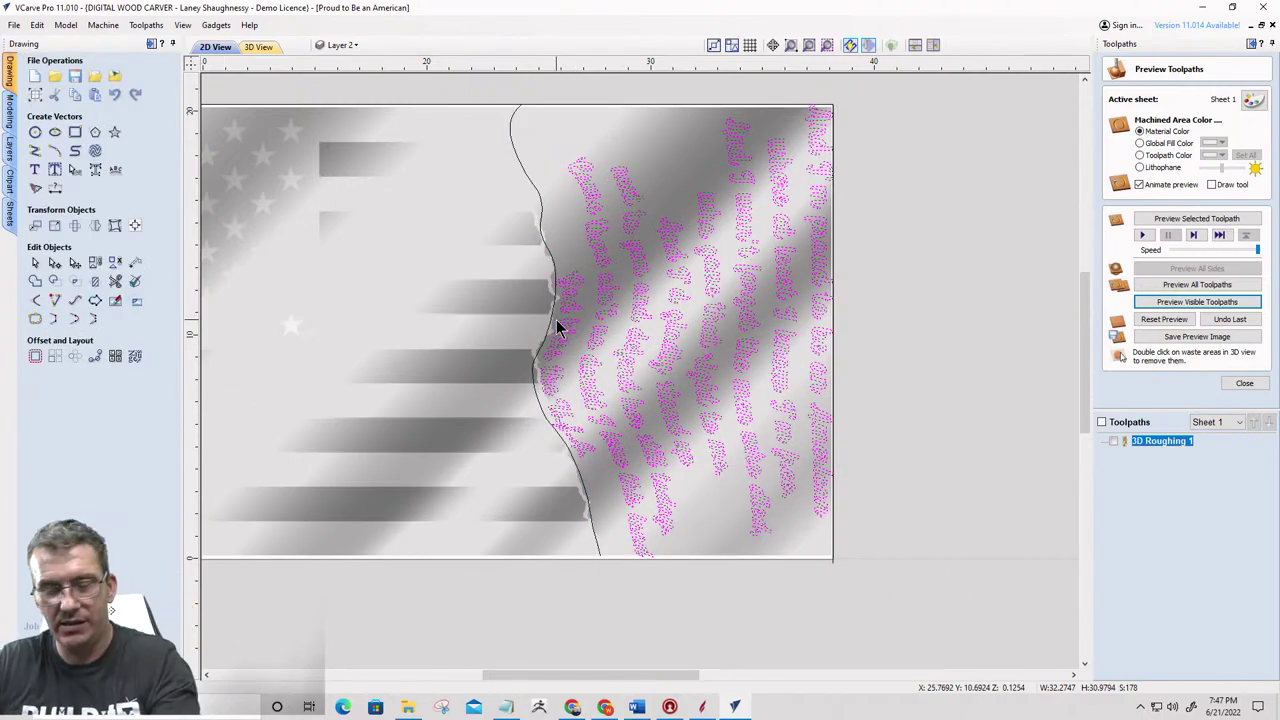
{"action": "key", "text": "ctrl+z"}
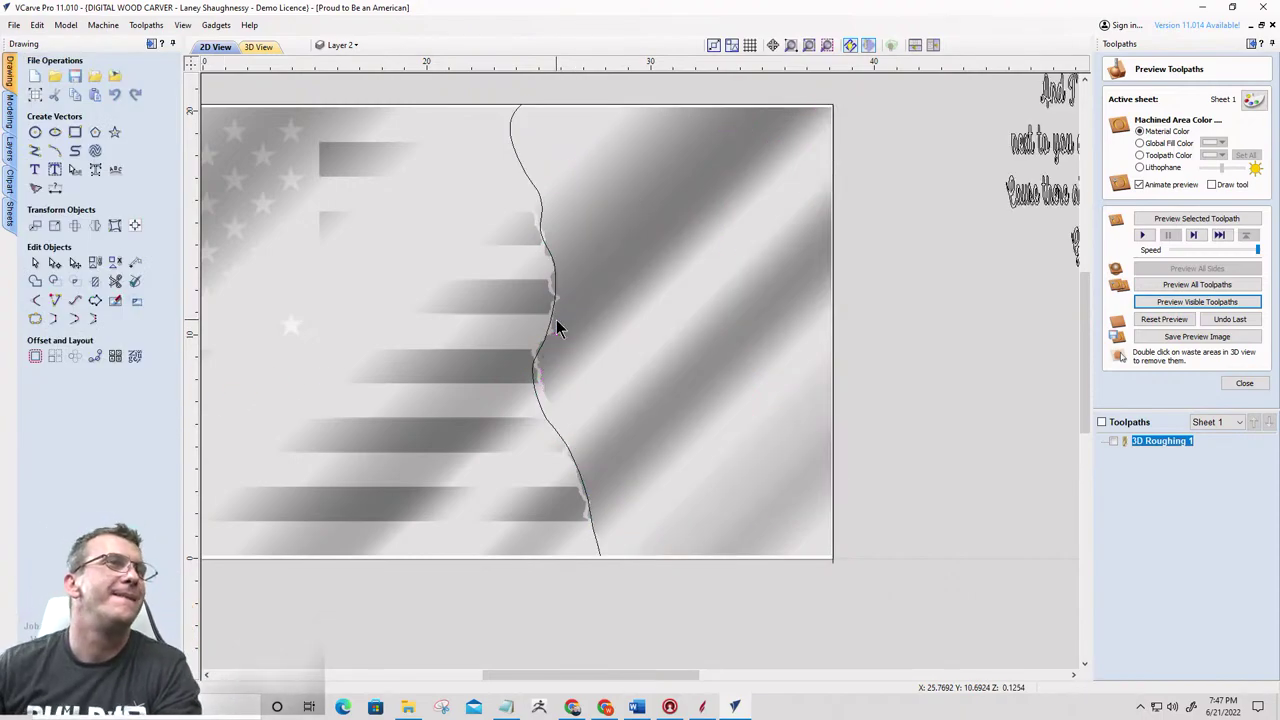
Draw two straight open lines from the torn-edge curve's ends to the material's right corners, the upper one 14.25 long
{"action": "scroll", "coordinate": [557, 328], "scroll_direction": "down", "scroll_amount": 3}
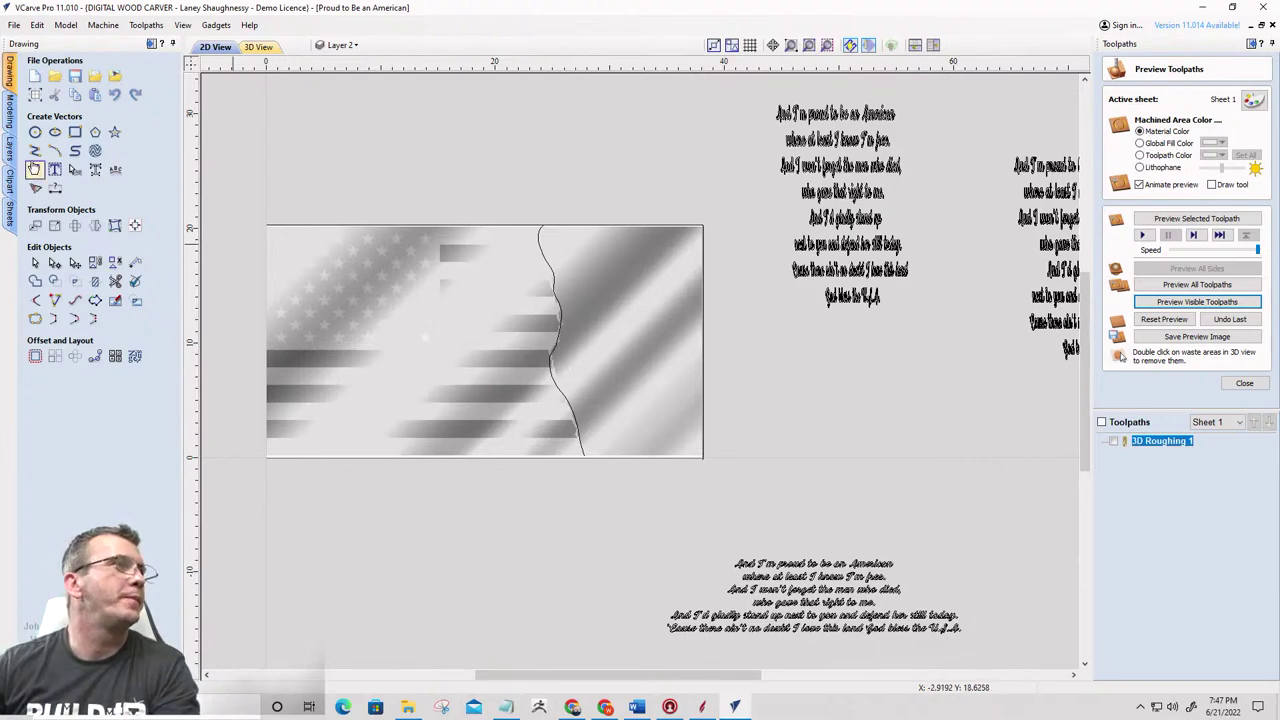
{"action": "left_click", "coordinate": [542, 225]}
{"action": "left_click", "coordinate": [705, 225]}
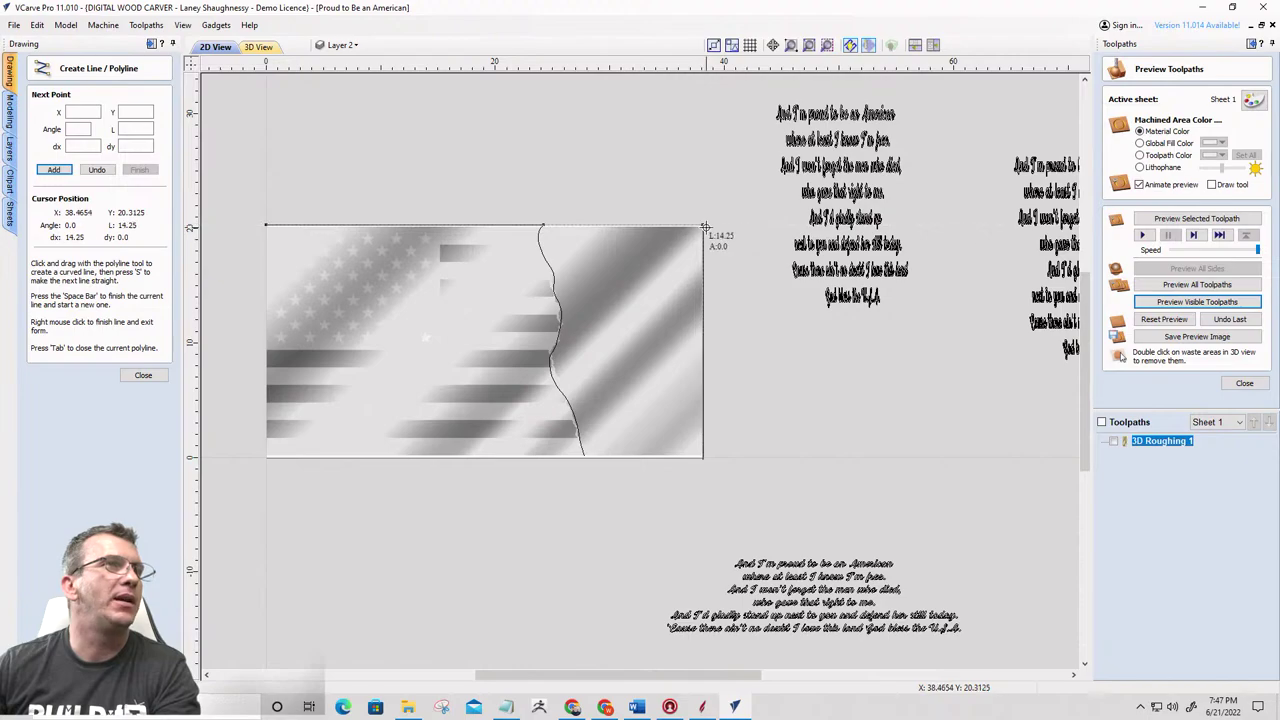
{"action": "left_click", "coordinate": [585, 457]}
{"action": "left_click", "coordinate": [585, 457]}
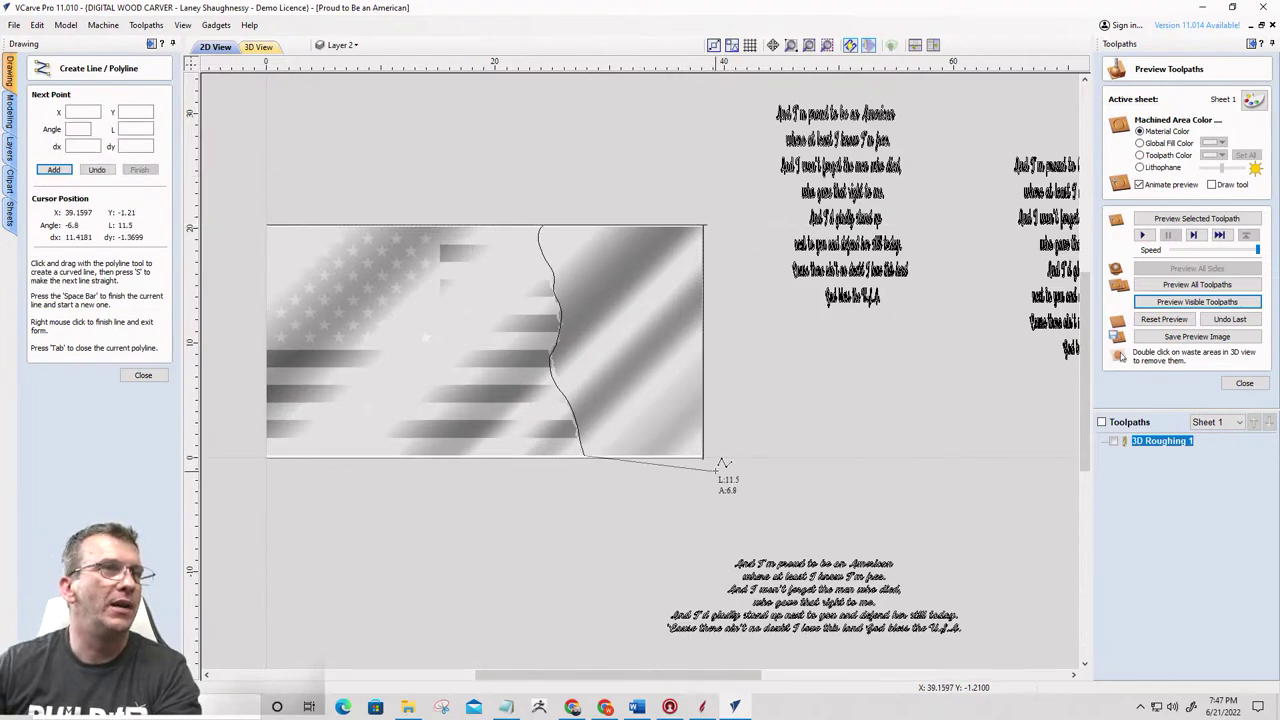
{"action": "left_click", "coordinate": [704, 457]}
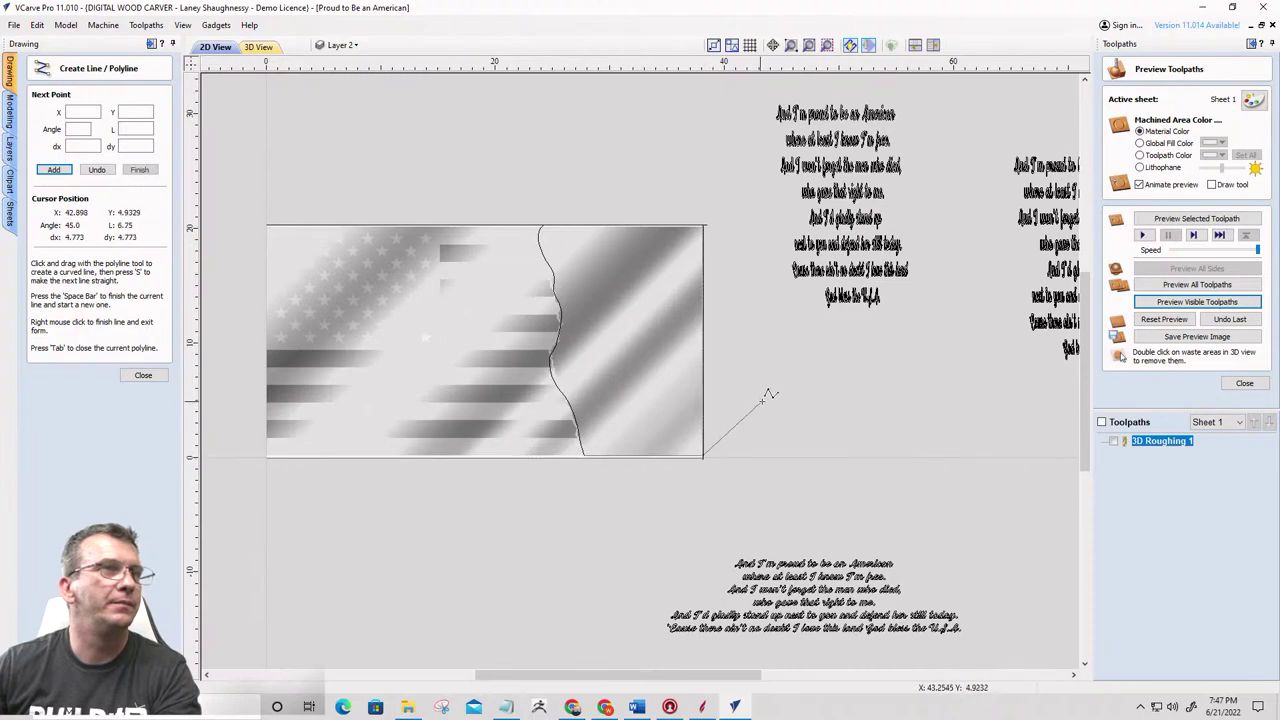
{"action": "left_click", "coordinate": [143, 375]}
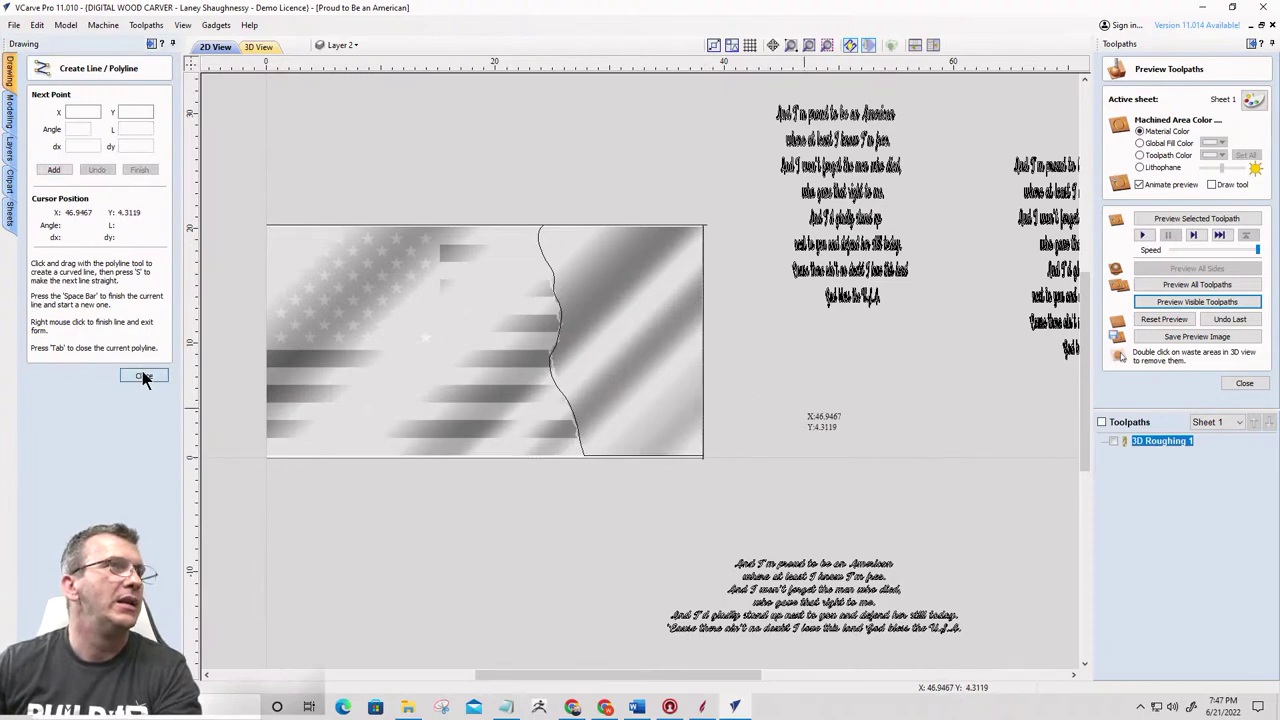
Try to distort the middle lyrics copy together with the new upper and lower lines using a Bounding Box envelope, and revert it
{"action": "left_click_drag", "start_coordinate": [732, 84], "coordinate": [957, 228]}
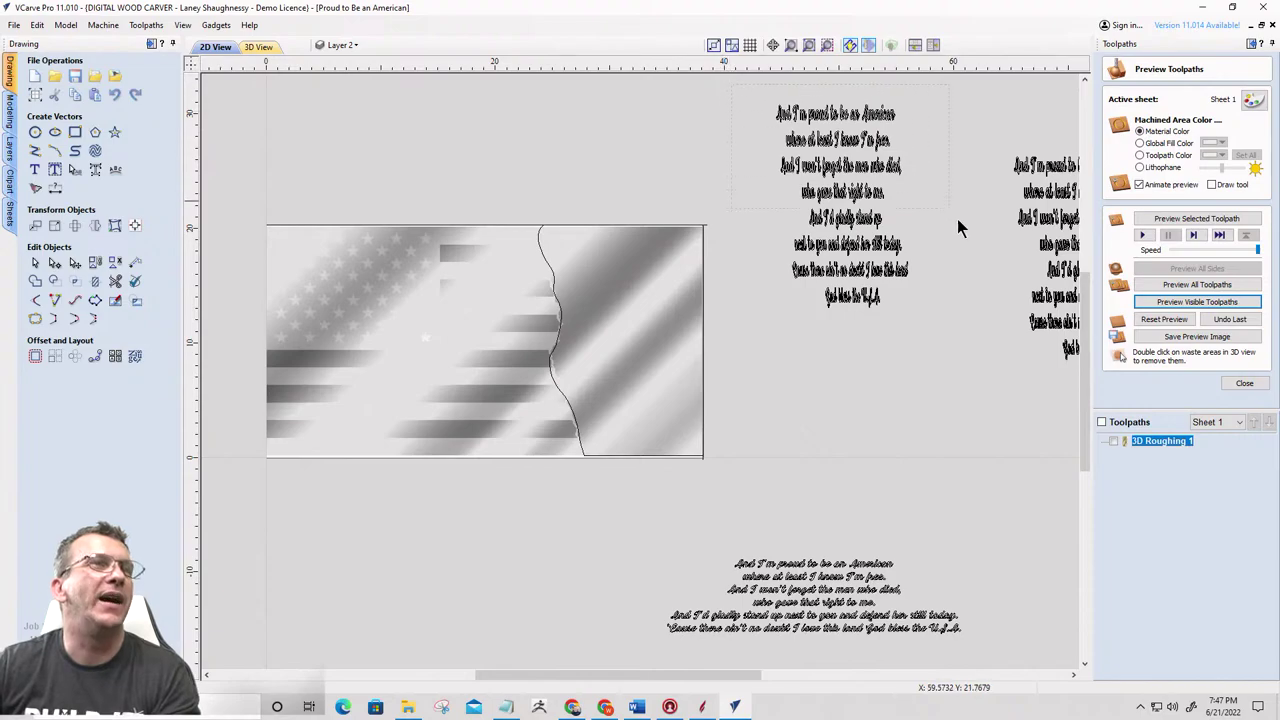
{"action": "left_click_drag", "start_coordinate": [975, 327], "coordinate": [975, 327]}
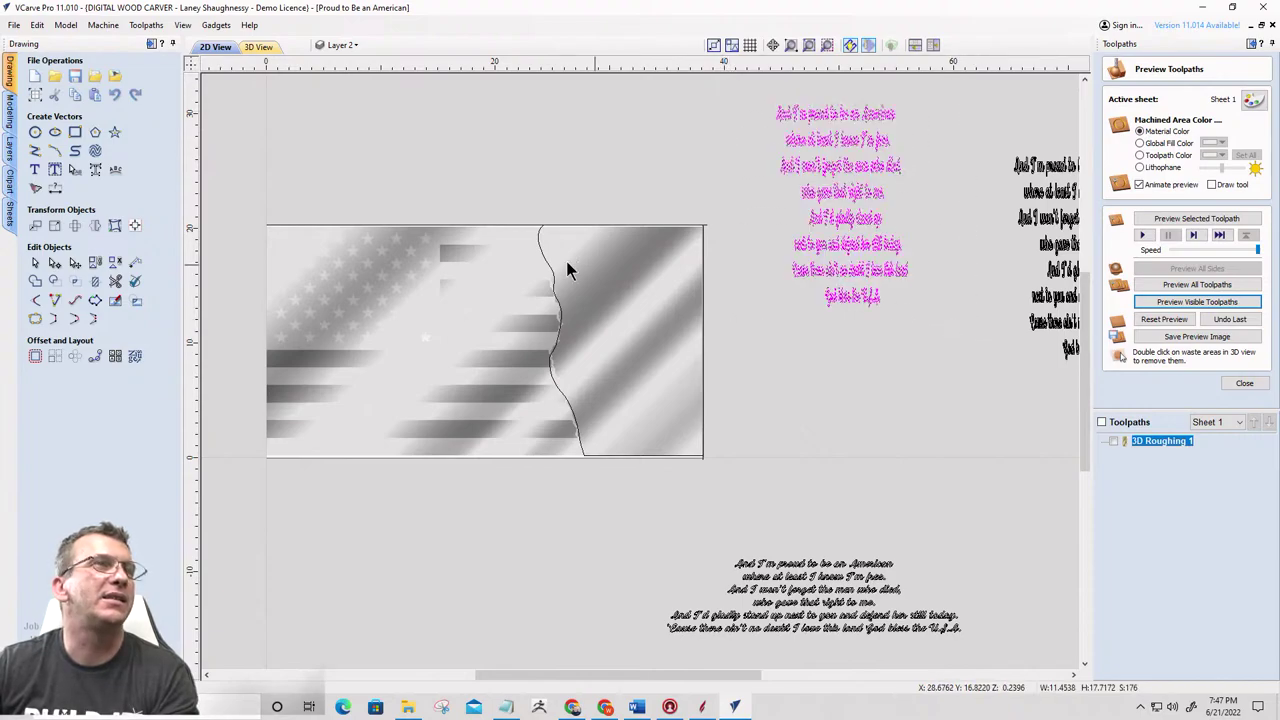
{"action": "left_click", "coordinate": [115, 225]}
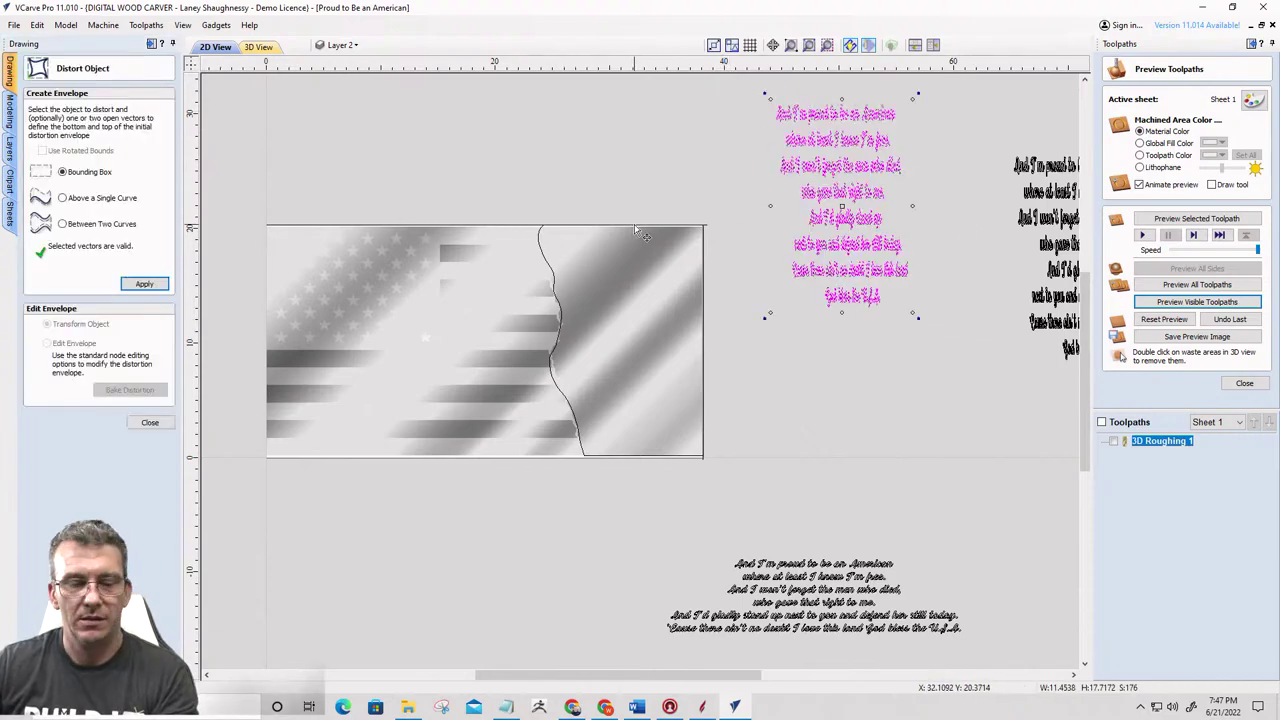
{"action": "left_click", "coordinate": [635, 227]}
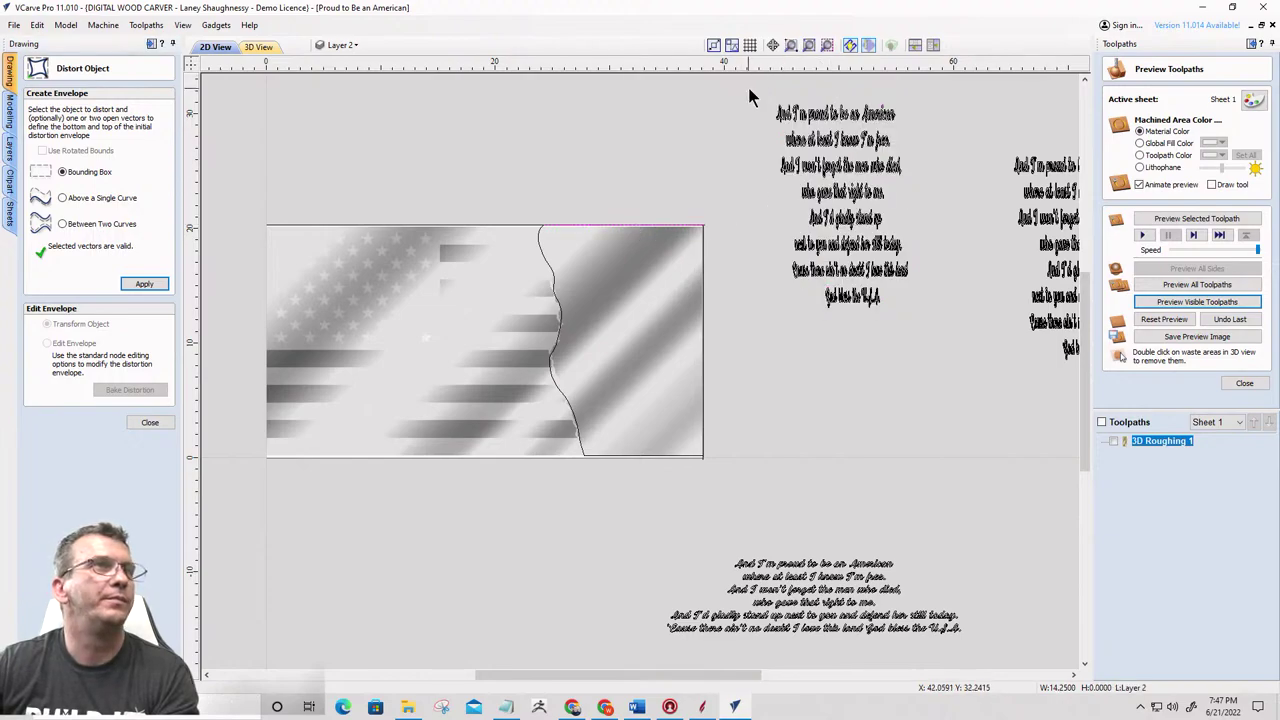
{"action": "left_click", "coordinate": [850, 297], "text": "shift"}
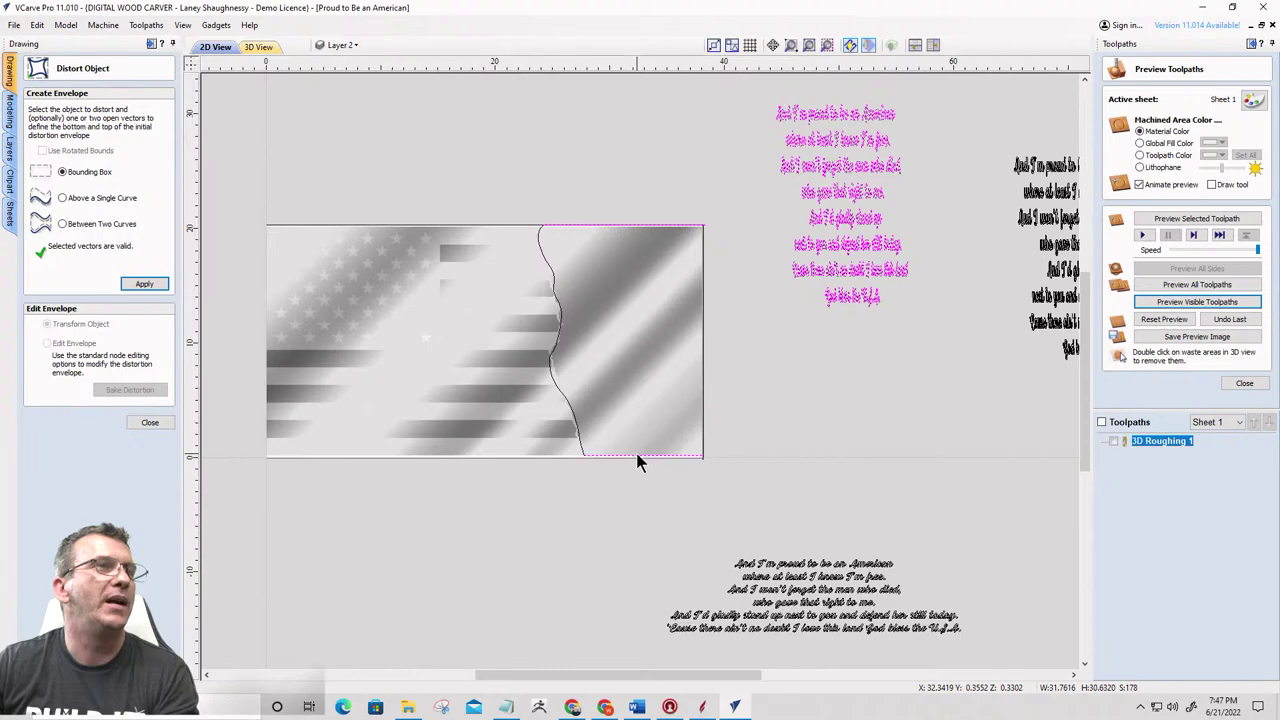
{"action": "left_click", "coordinate": [144, 286]}
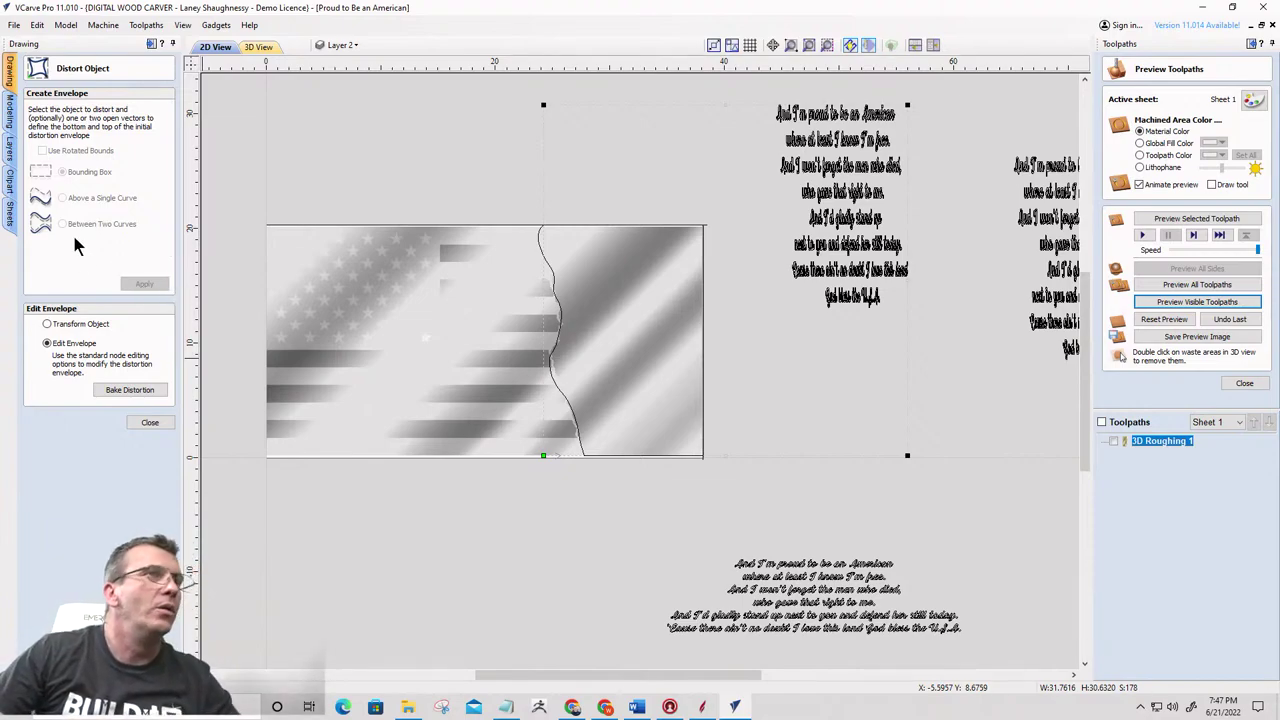
{"action": "key", "text": "Escape"}
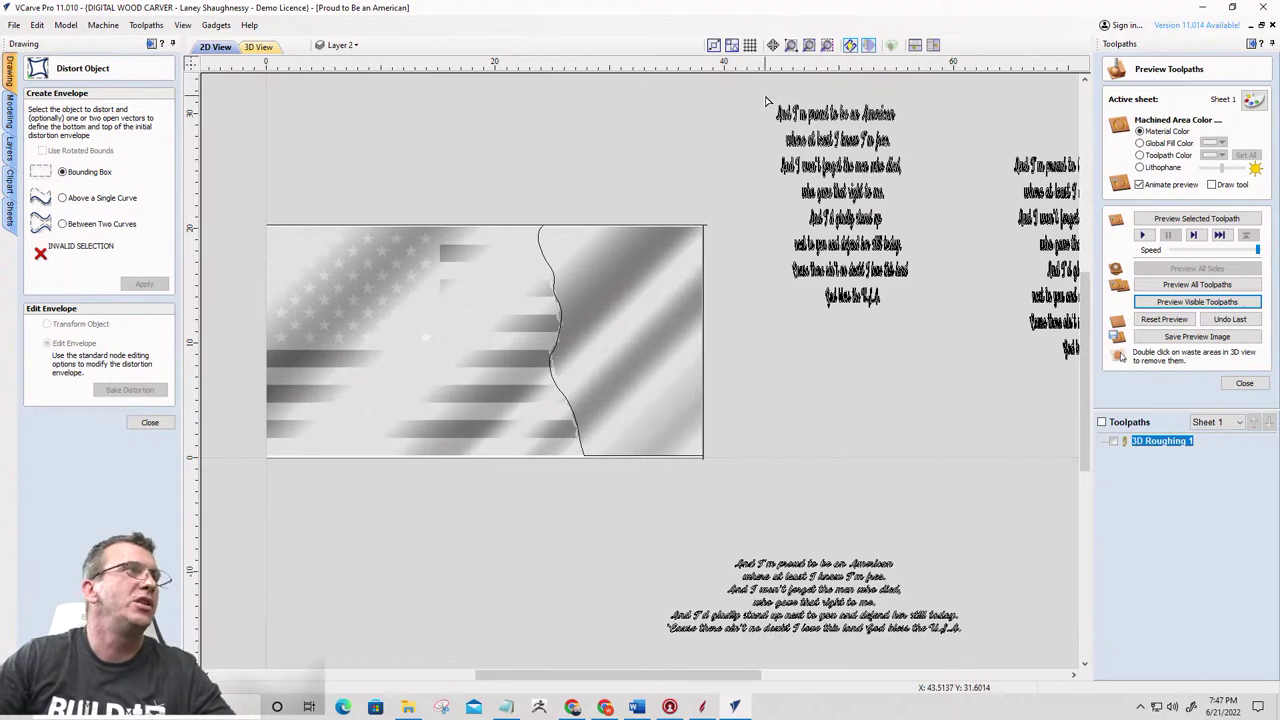
Try to distort the middle lyrics copy between the new upper and lower lines with the Between Two Curves envelope, and undo it
{"action": "left_click_drag", "start_coordinate": [768, 100], "coordinate": [940, 310]}
{"action": "left_click", "coordinate": [62, 225]}
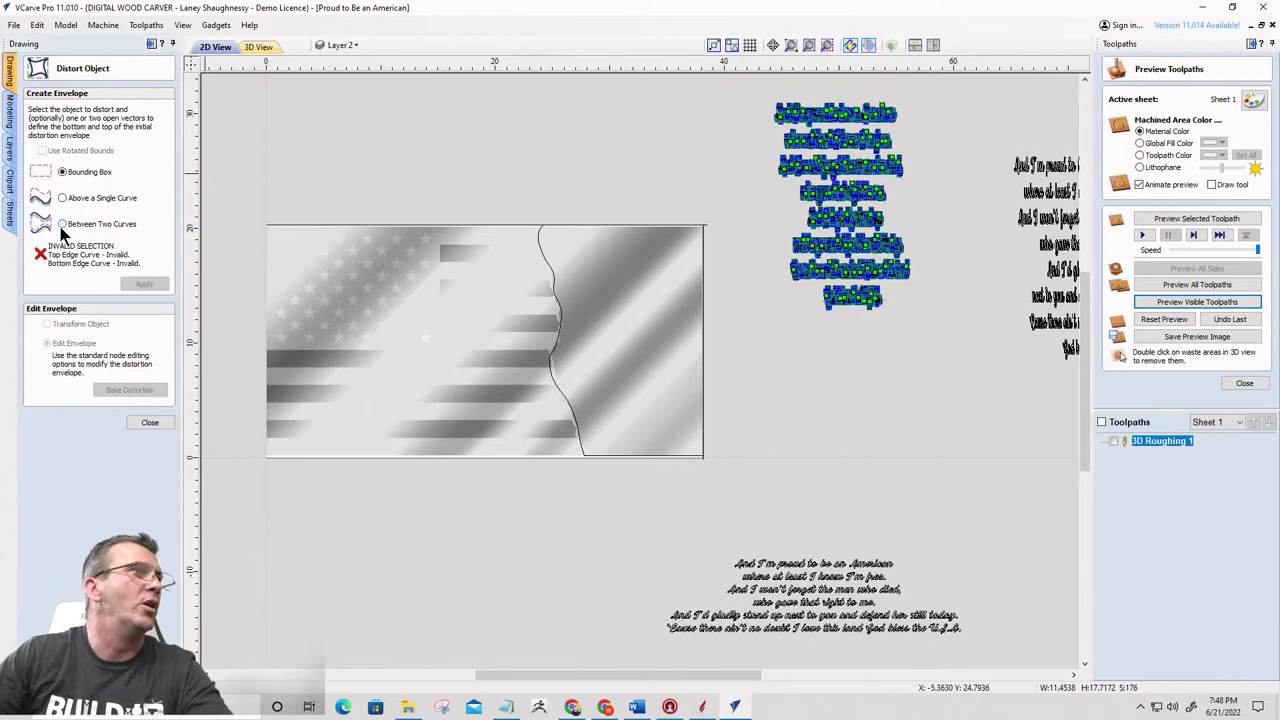
{"action": "left_click", "coordinate": [626, 225]}
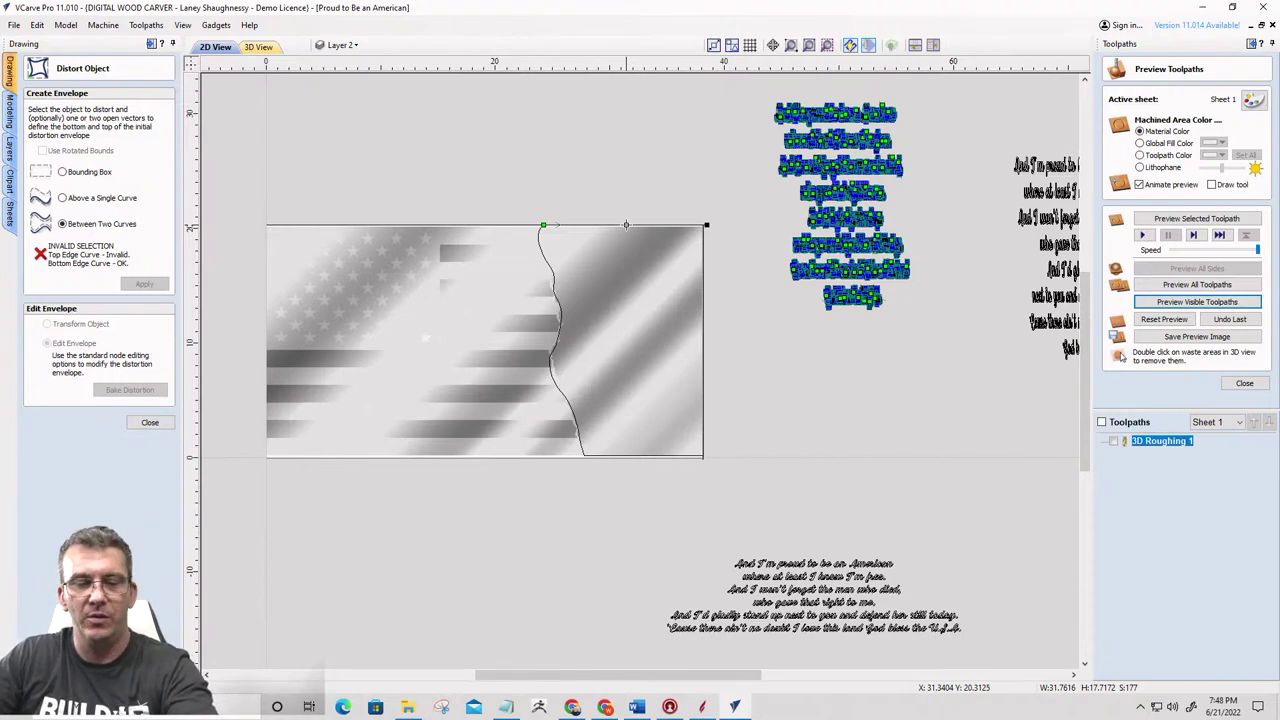
{"action": "left_click", "coordinate": [673, 185]}
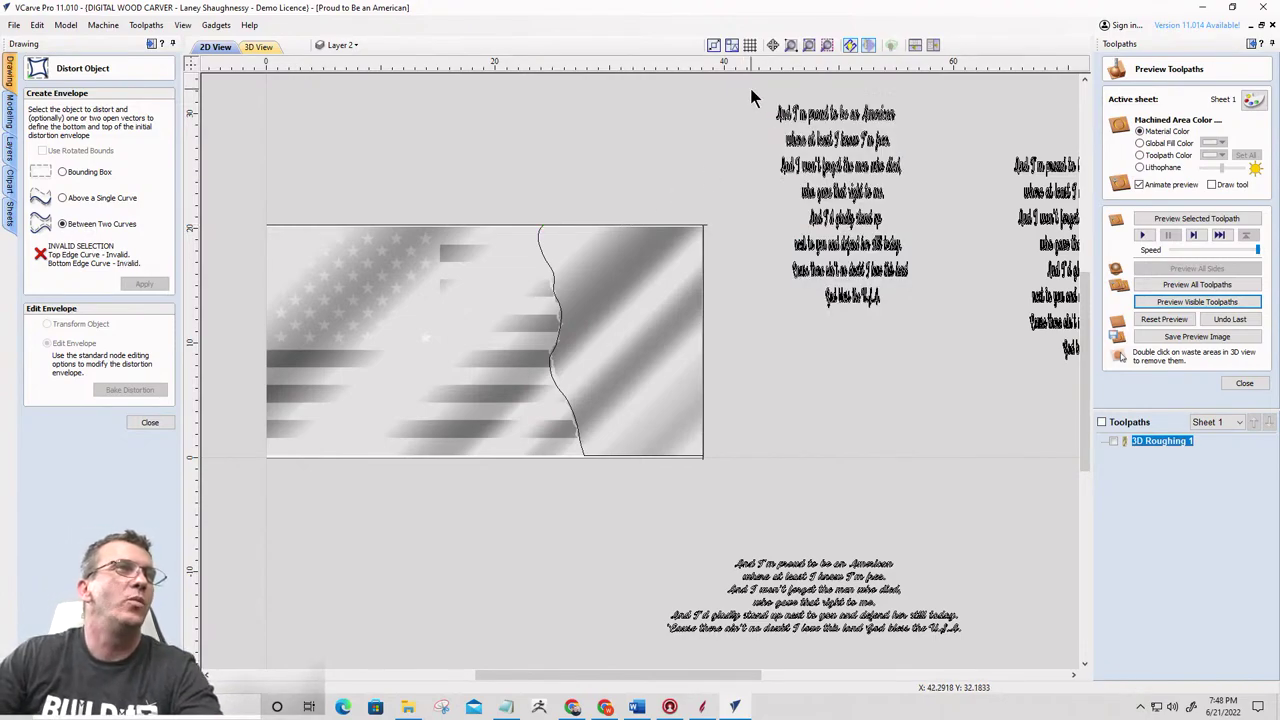
{"action": "left_click_drag", "start_coordinate": [750, 88], "coordinate": [984, 276]}
{"action": "left_click_drag", "start_coordinate": [977, 337], "coordinate": [976, 336]}
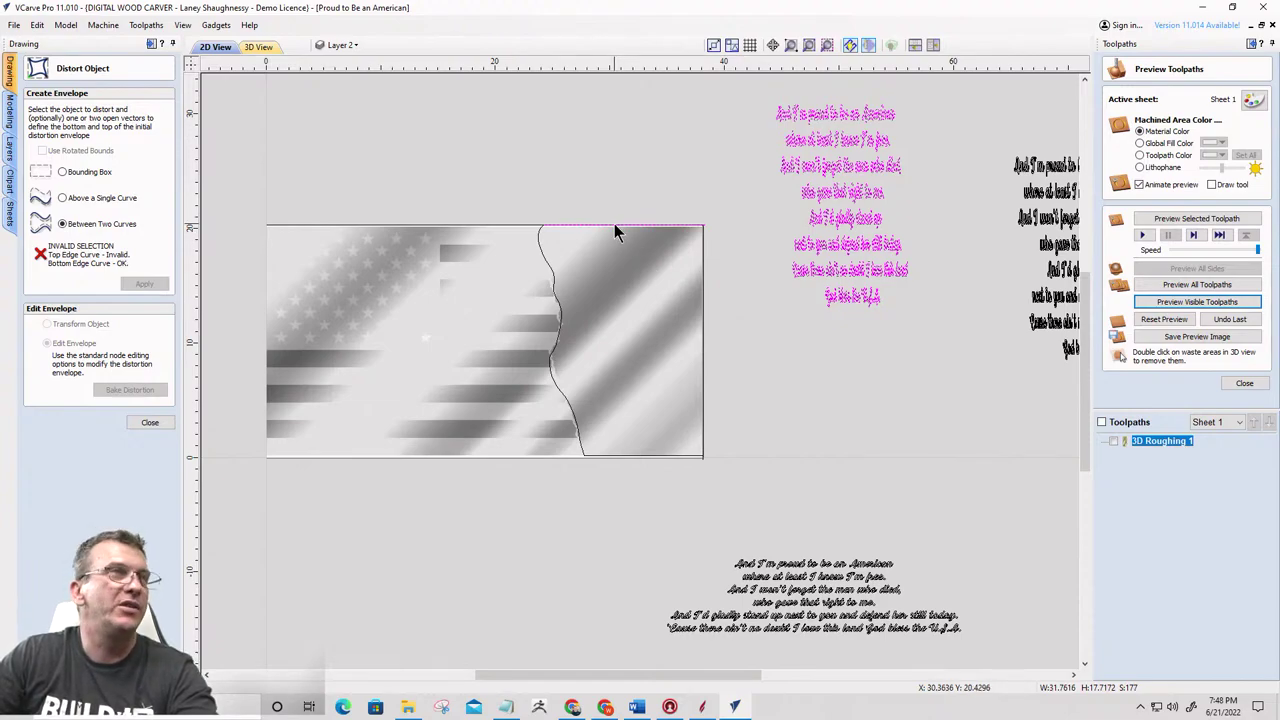
{"action": "left_click", "coordinate": [643, 460], "text": "shift"}
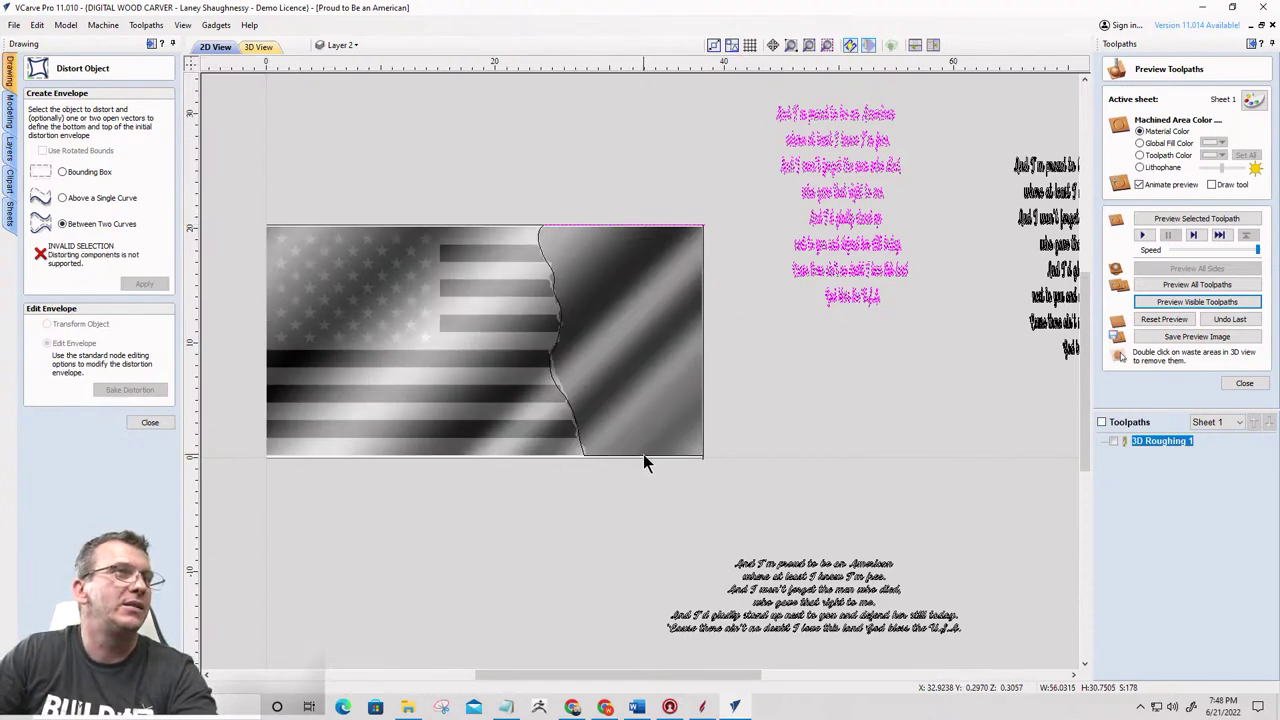
{"action": "left_click", "coordinate": [645, 418], "text": "shift"}
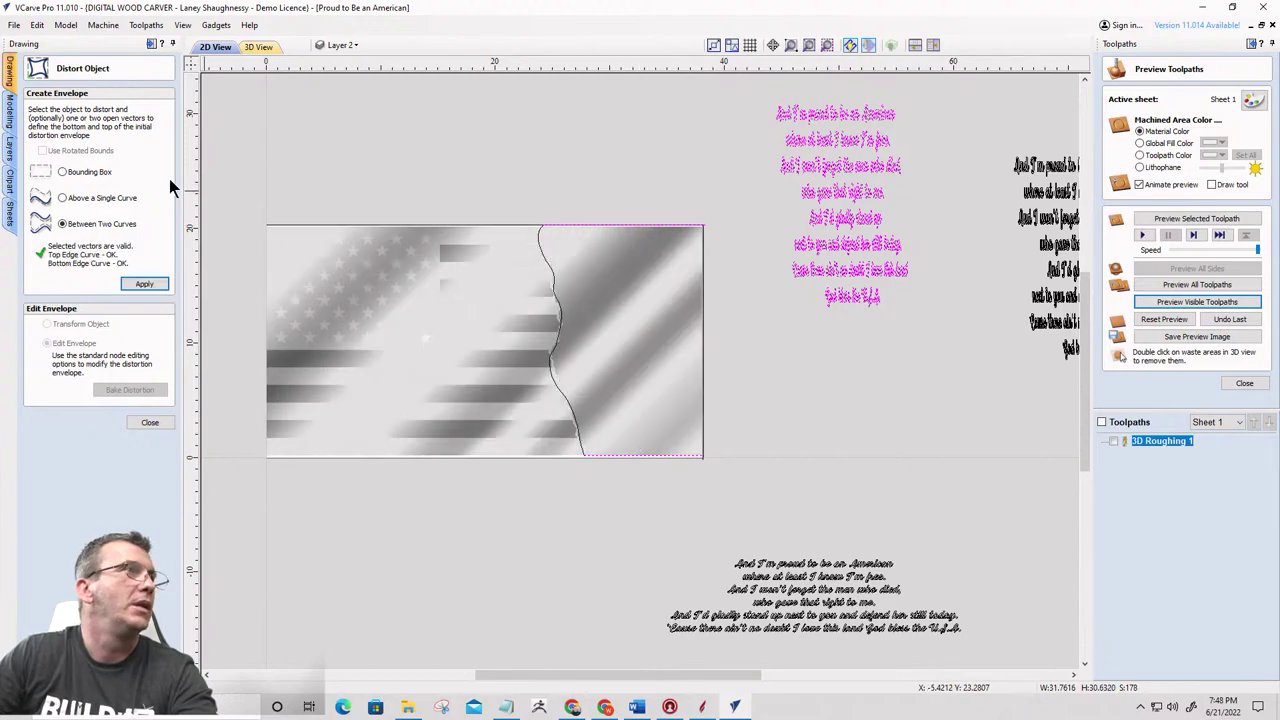
{"action": "left_click", "coordinate": [145, 286]}
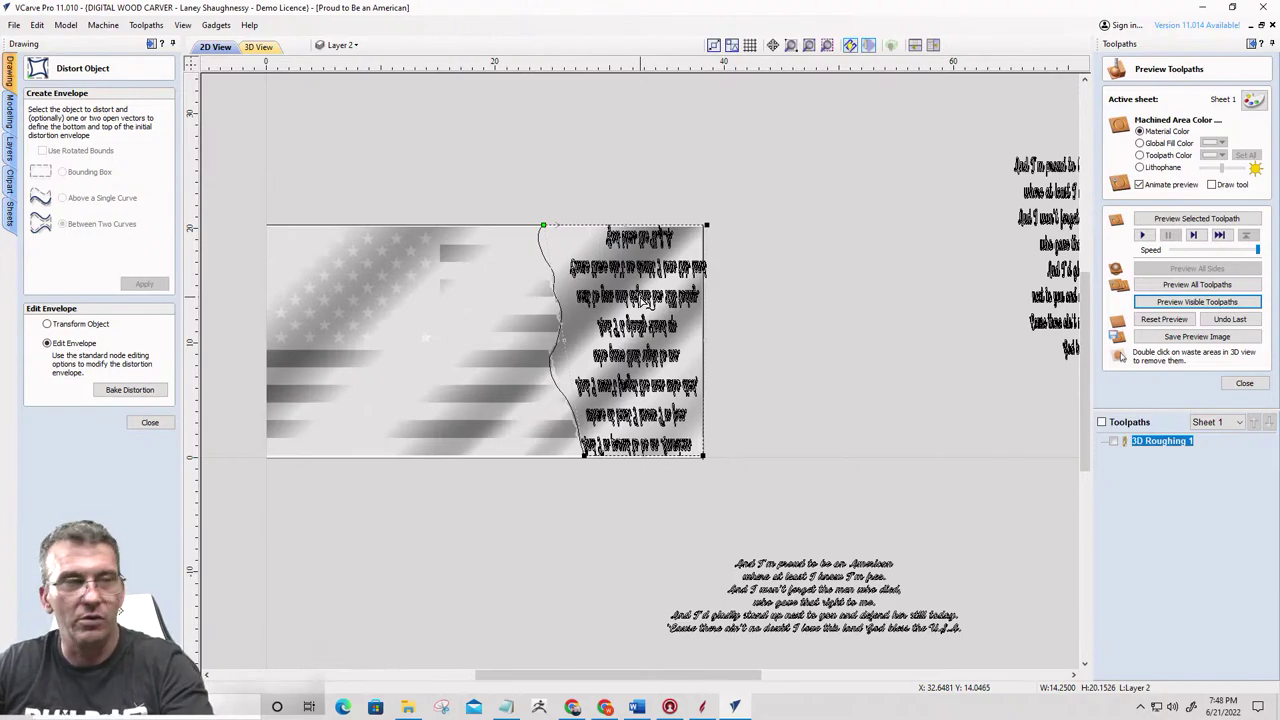
{"action": "key", "text": "ctrl+z"}
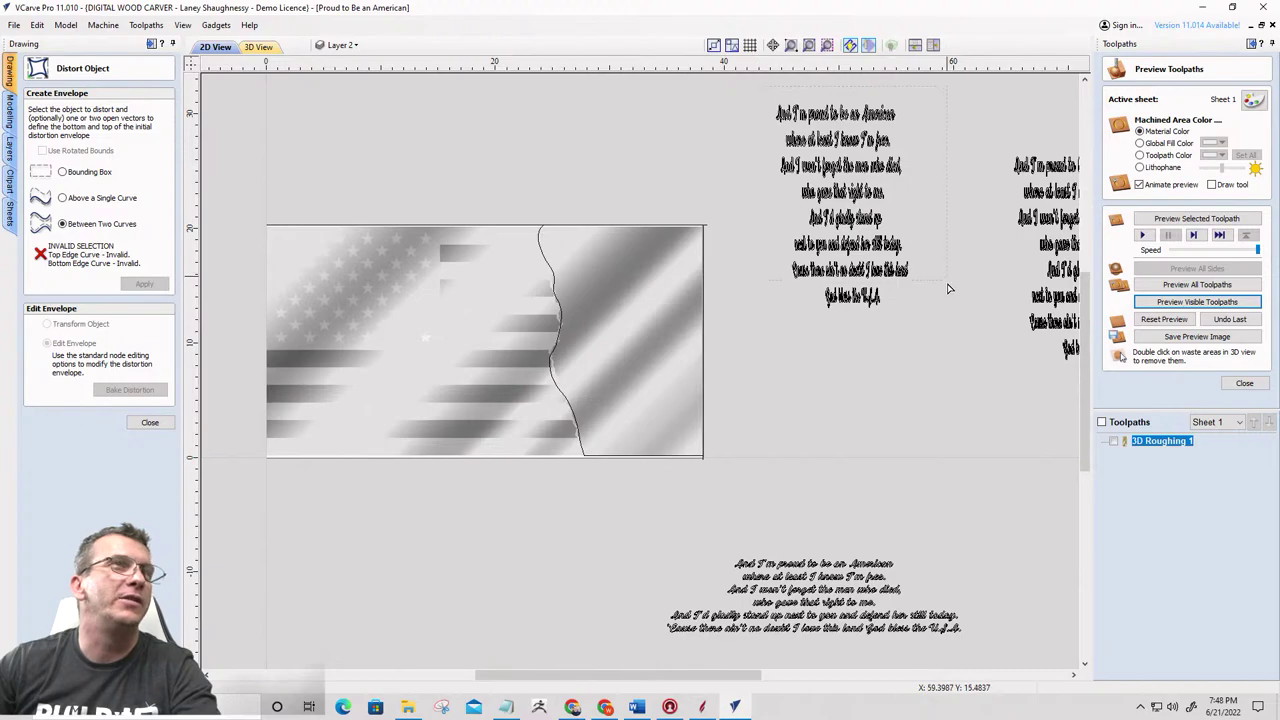
Try a Between Two Curves distortion on all eight lines of the middle lyrics copy, using the straight lower and upper lines
{"action": "left_click", "coordinate": [850, 297]}
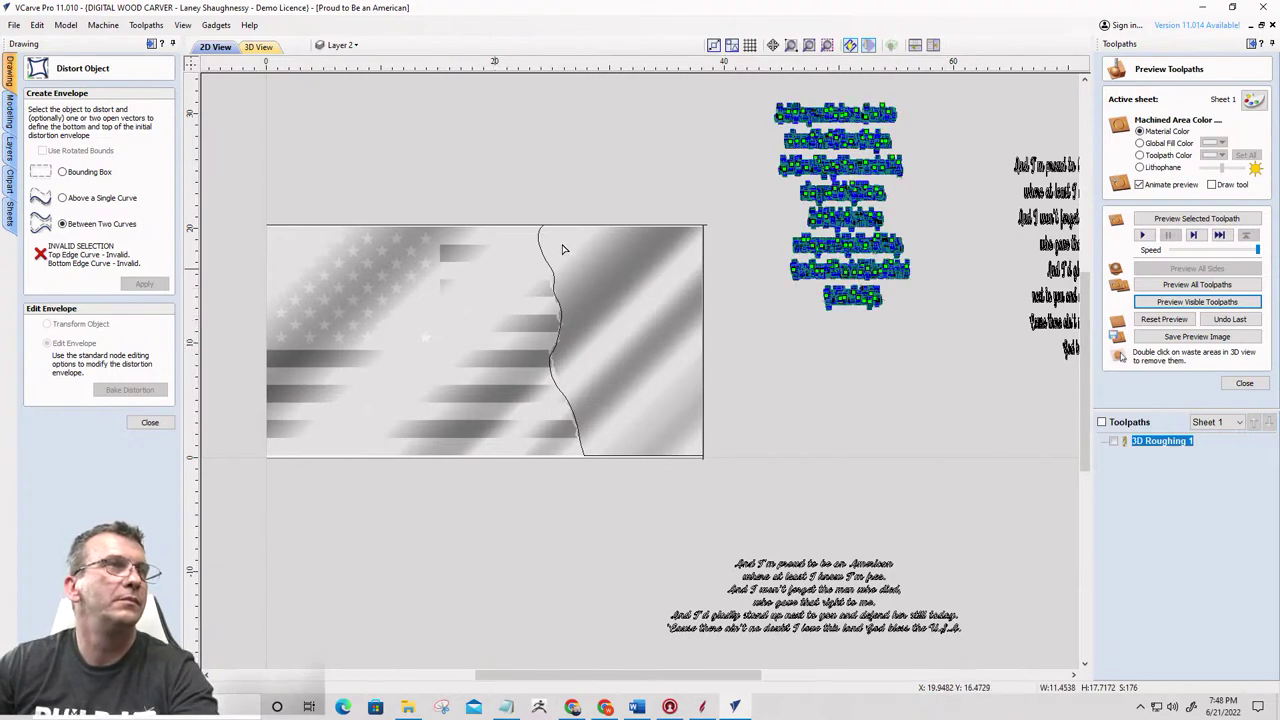
{"action": "left_click", "coordinate": [746, 187]}
{"action": "left_click_drag", "start_coordinate": [766, 96], "coordinate": [953, 350]}
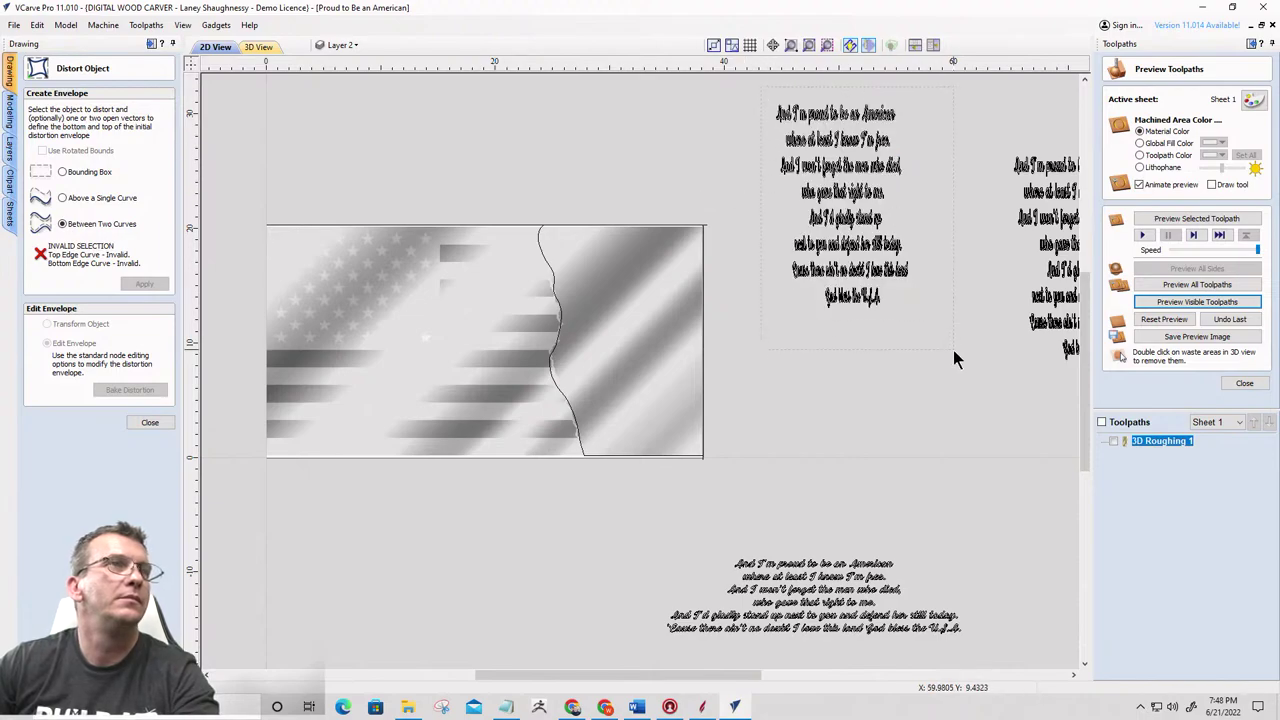
{"action": "left_click", "coordinate": [689, 457], "text": "shift"}
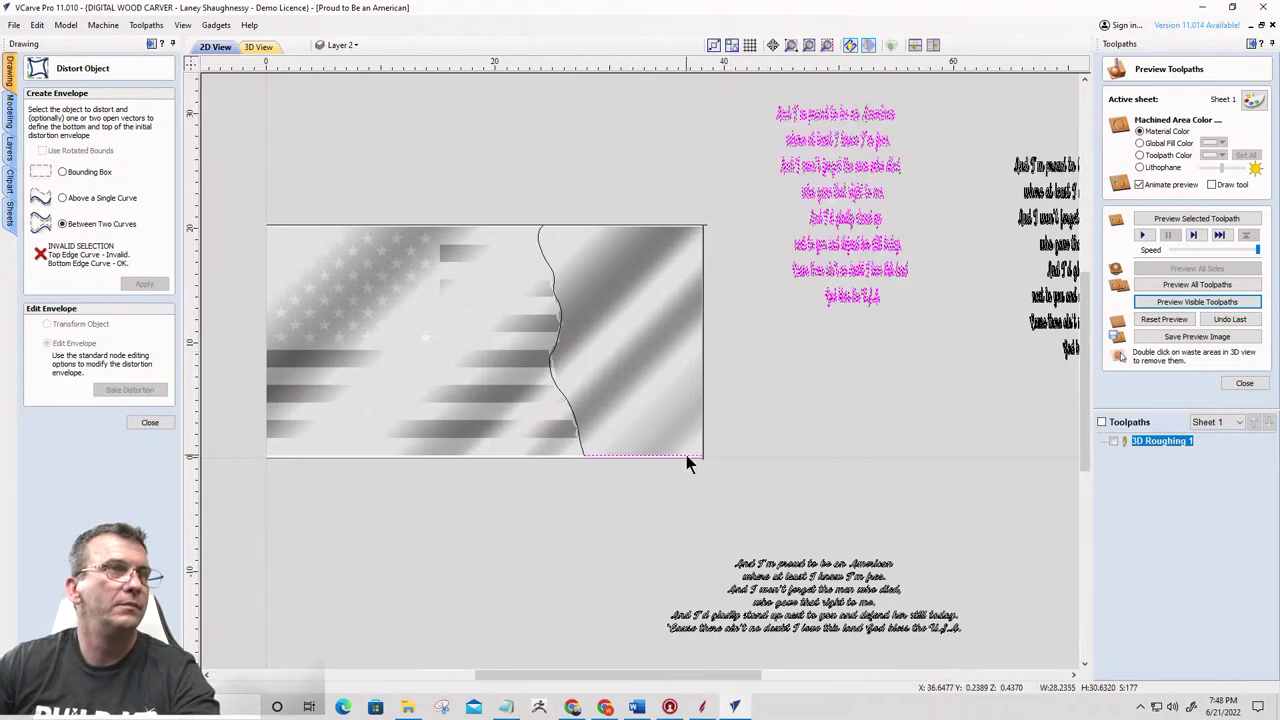
{"action": "left_click", "coordinate": [591, 227], "text": "shift"}
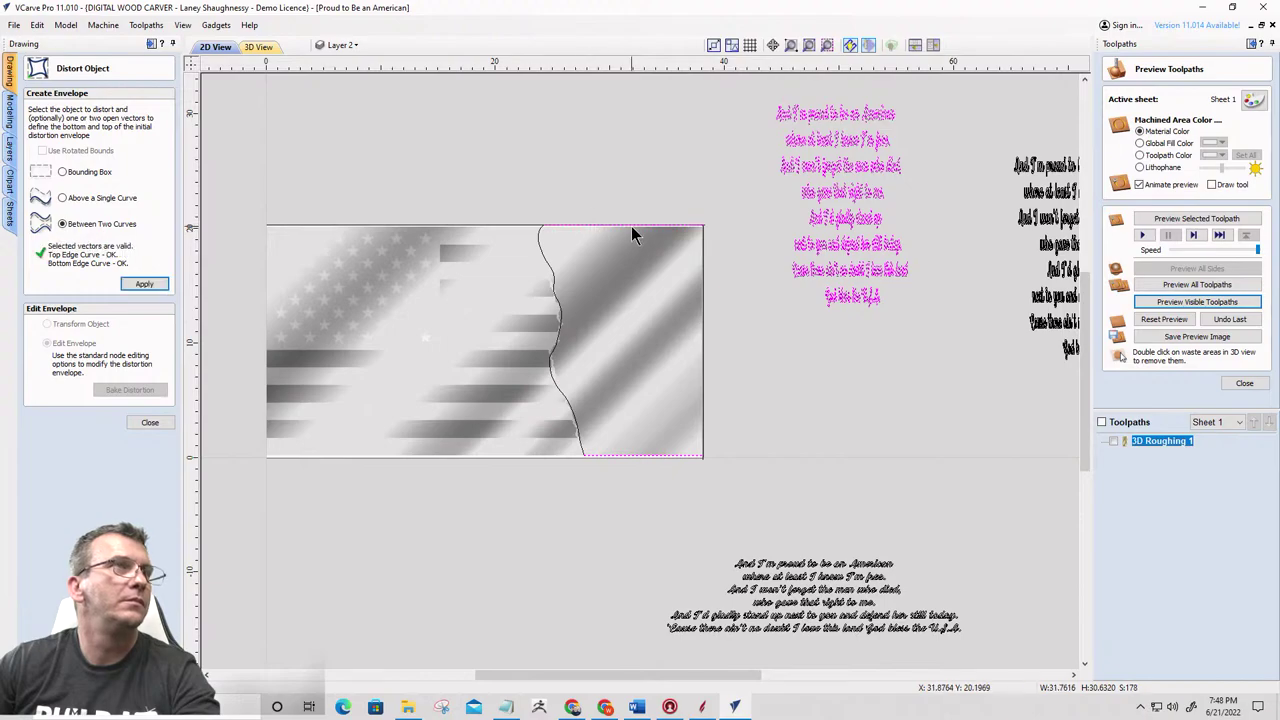
{"action": "left_click", "coordinate": [146, 285]}
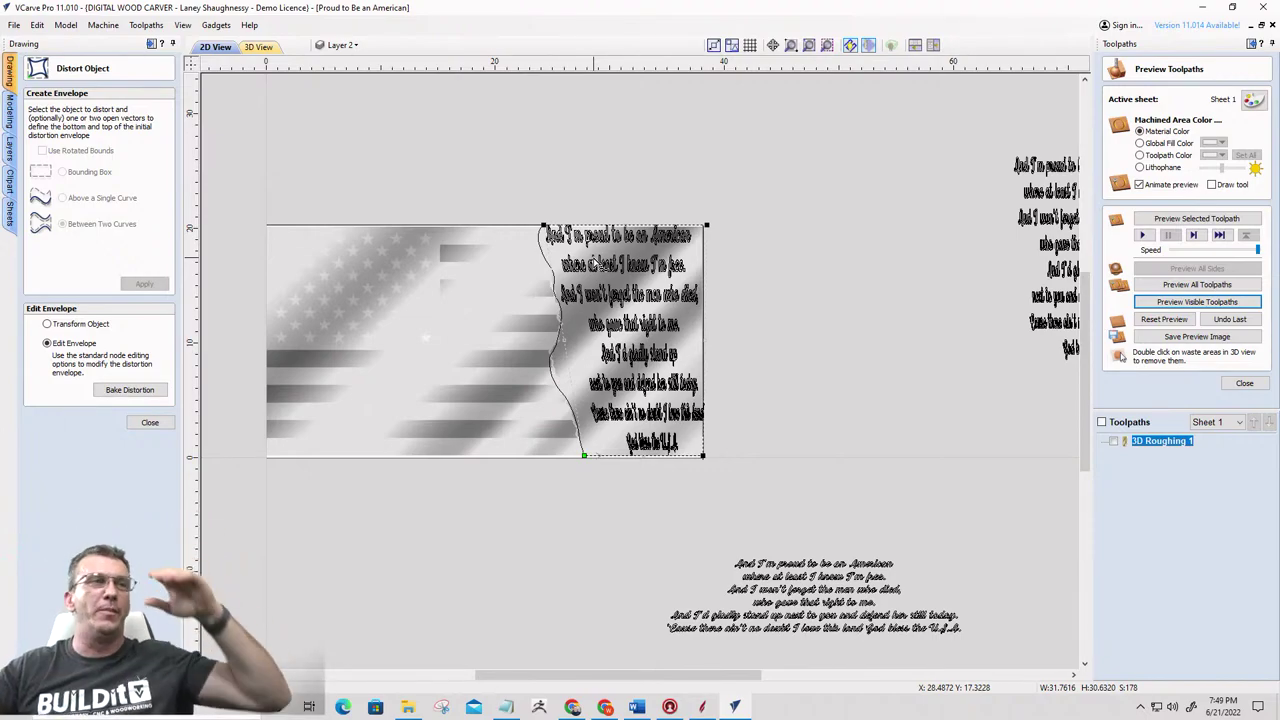
Check how the stretched lyrics sit between the straight lines beside the torn edge, and undo the distortion
{"action": "scroll", "coordinate": [615, 435], "scroll_direction": "up", "scroll_amount": 4}
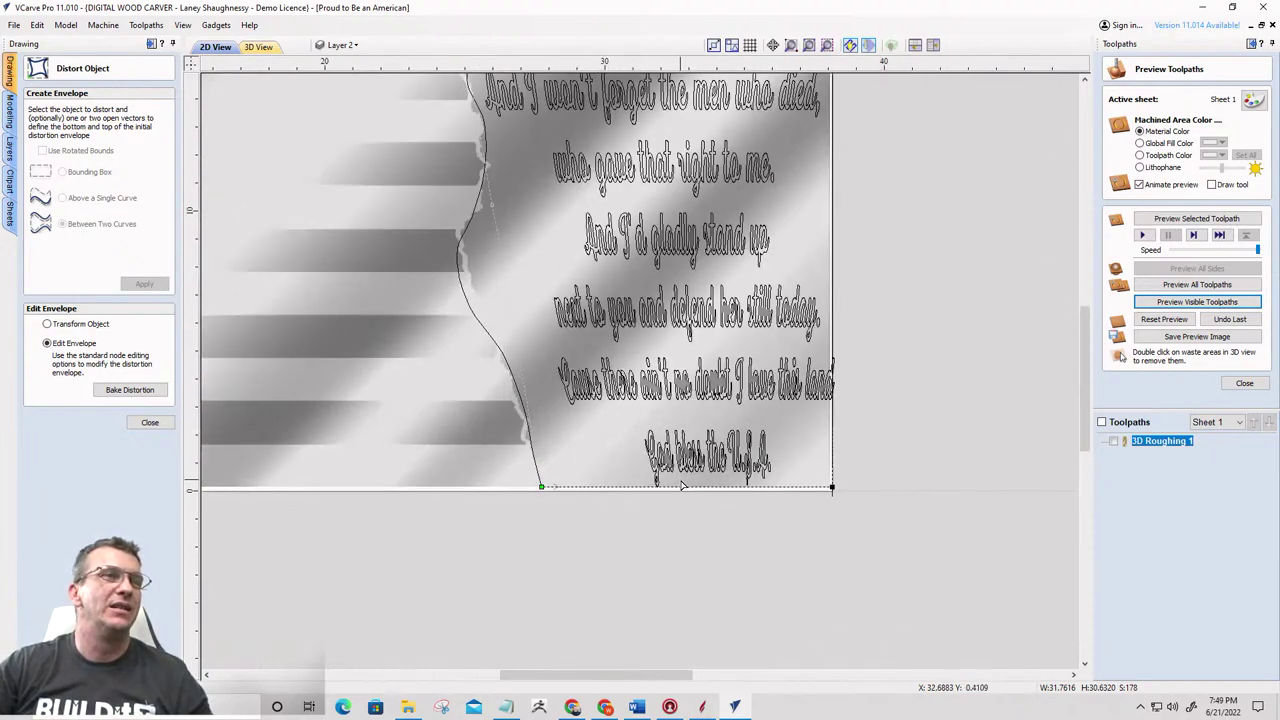
{"action": "scroll", "coordinate": [682, 507], "scroll_direction": "down", "scroll_amount": 3}
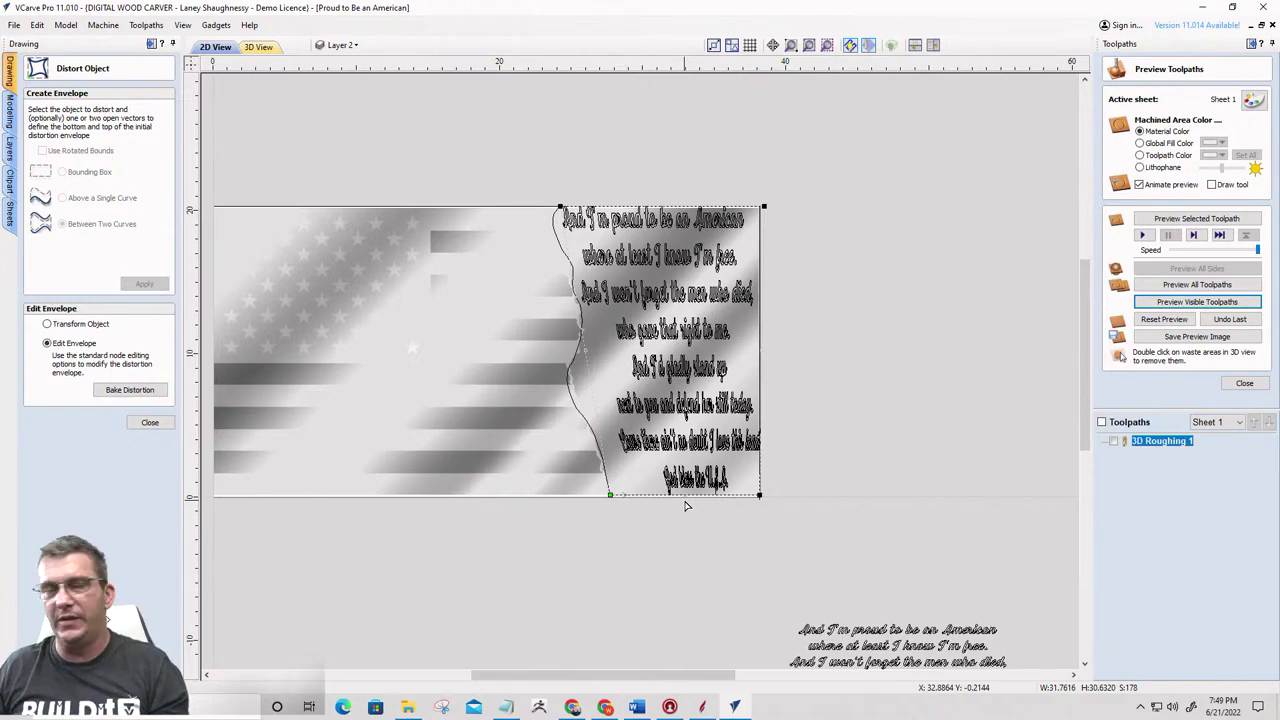
{"action": "left_click", "coordinate": [694, 480]}
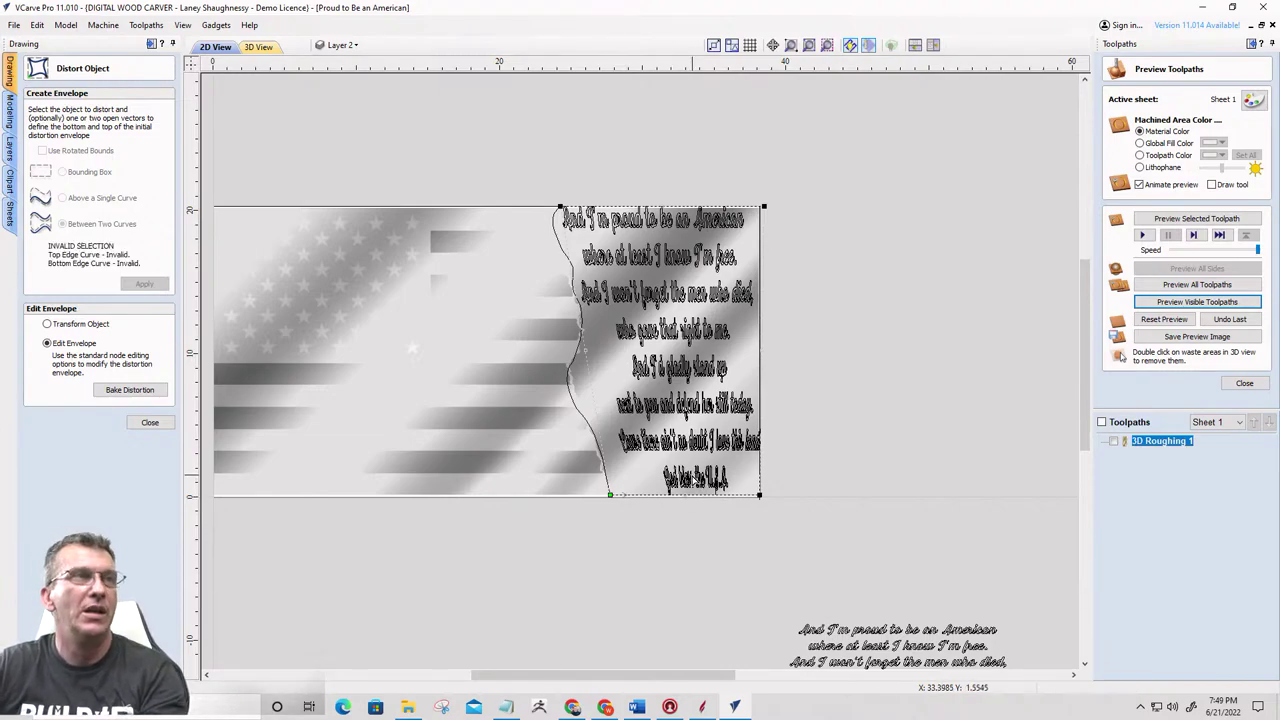
{"action": "left_click", "coordinate": [537, 479]}
{"action": "scroll", "coordinate": [873, 530], "scroll_direction": "down", "scroll_amount": 3}
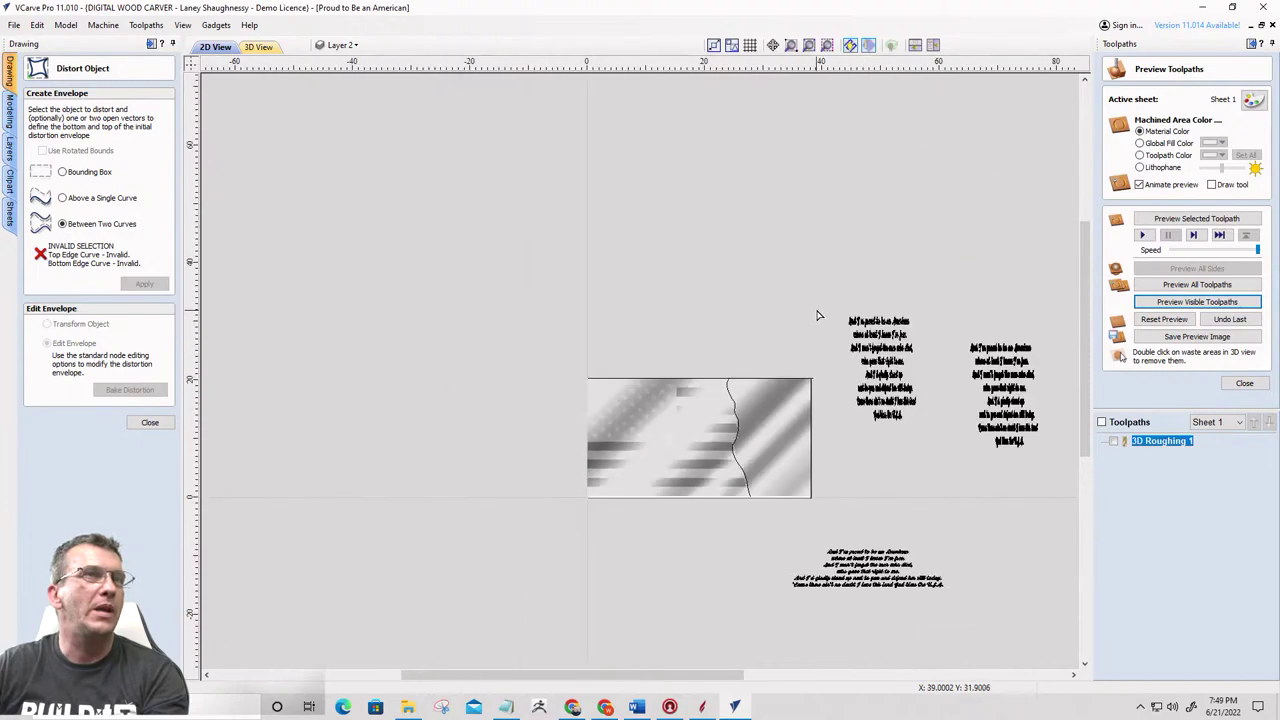
Give the outermost lyrics copy a distortion envelope and move it into the material area beside the torn-edge curve
{"action": "left_click", "coordinate": [1015, 407]}
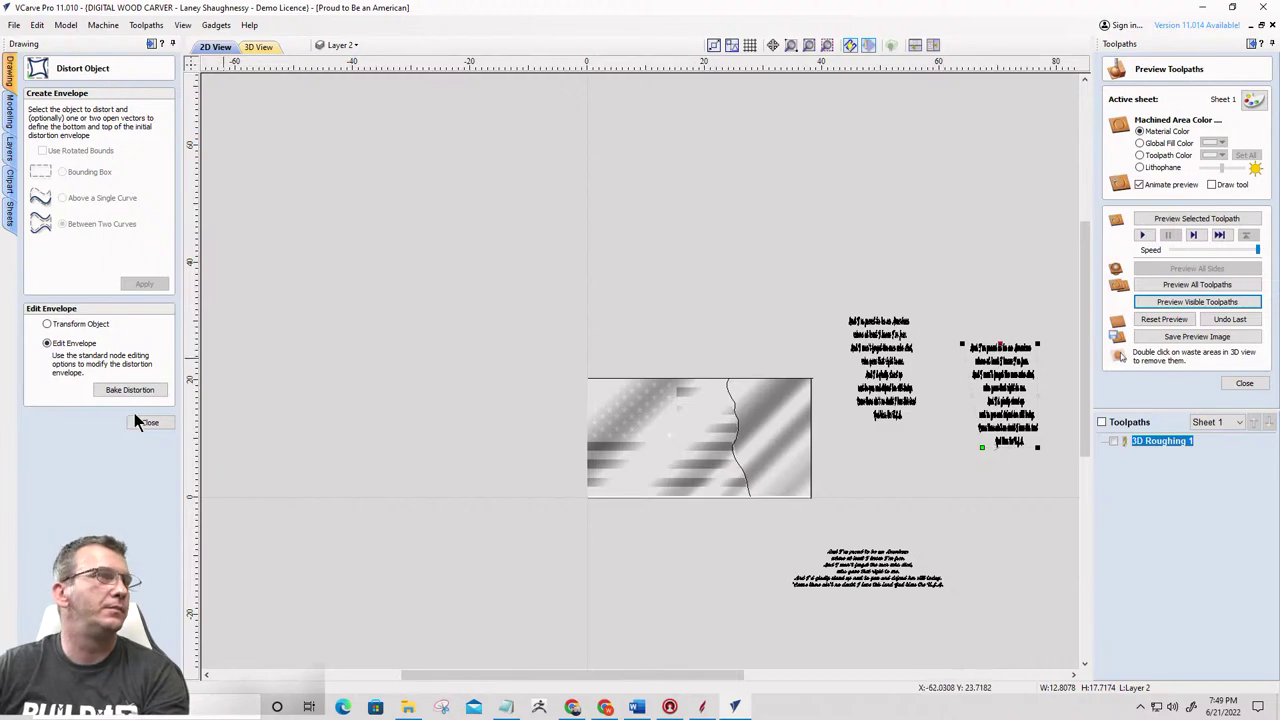
{"action": "key", "text": "Escape"}
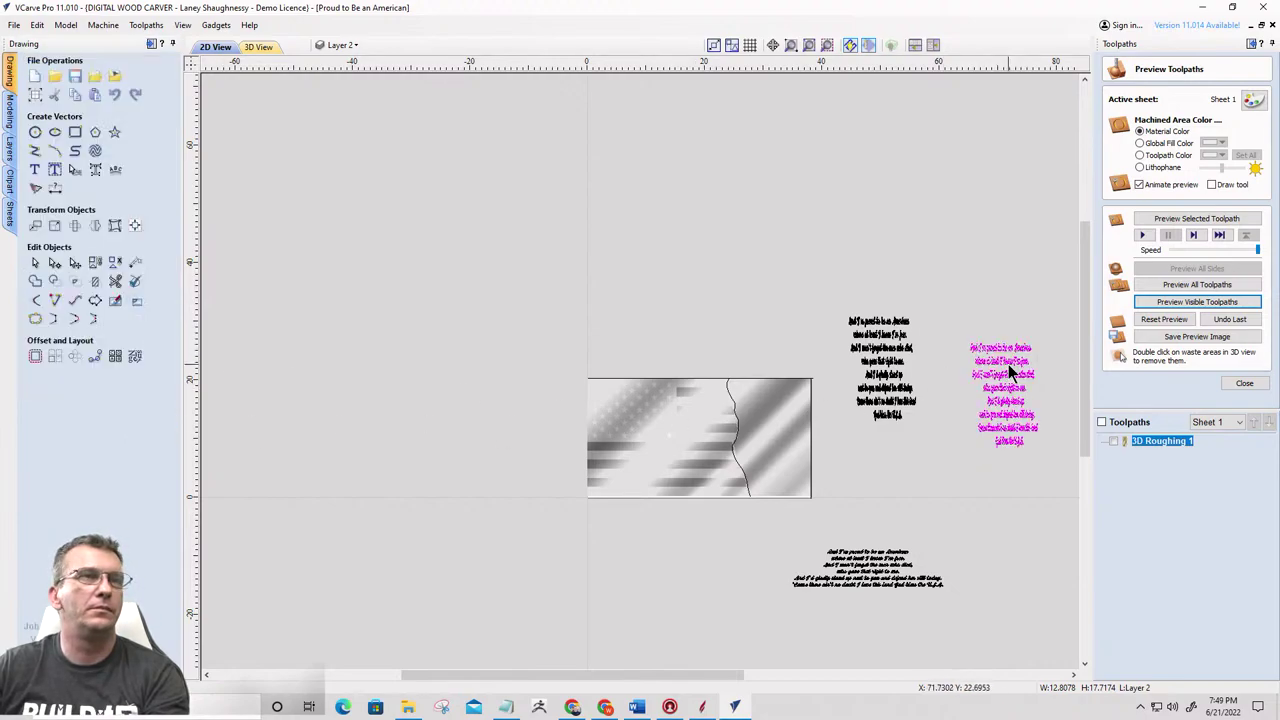
{"action": "left_click", "coordinate": [1010, 371]}
{"action": "left_click_drag", "start_coordinate": [997, 345], "coordinate": [773, 386]}
{"action": "scroll", "coordinate": [760, 410], "scroll_direction": "up", "scroll_amount": 5}
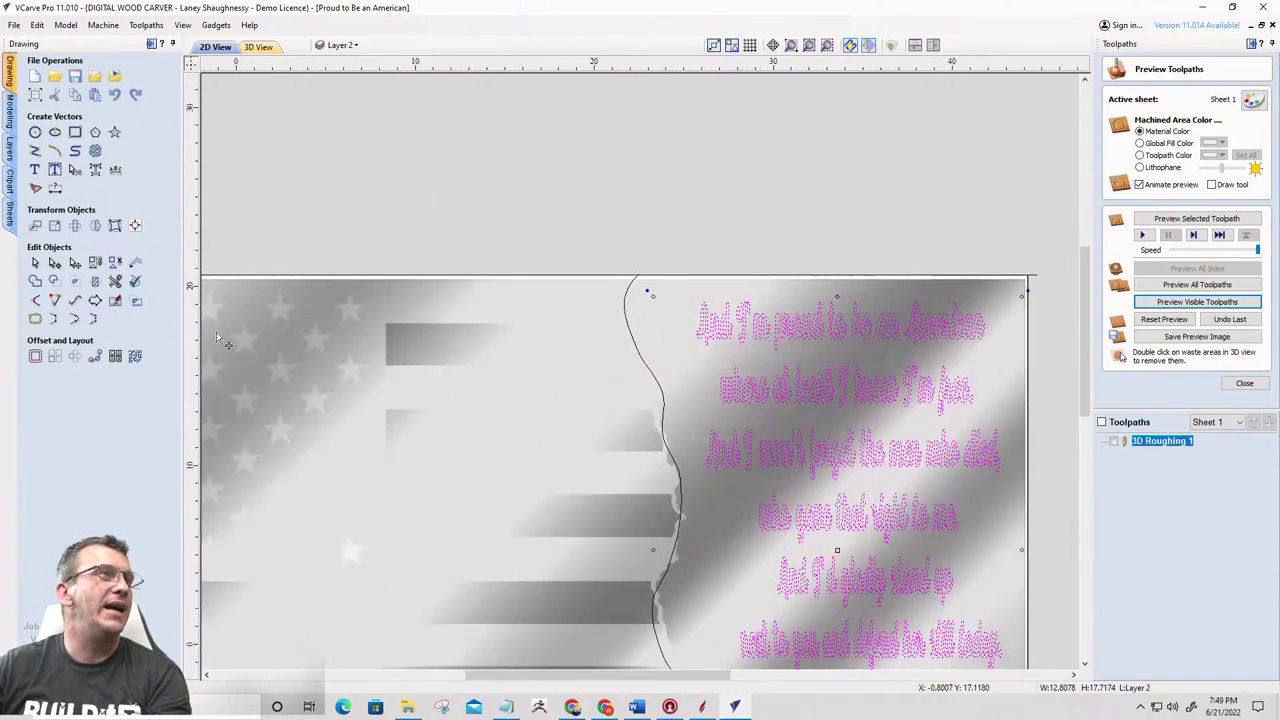
Reopen the moved lyrics' envelope, insert a point midway on its torn-edge side, and move it onto the torn-edge curve
{"action": "left_click", "coordinate": [115, 264]}
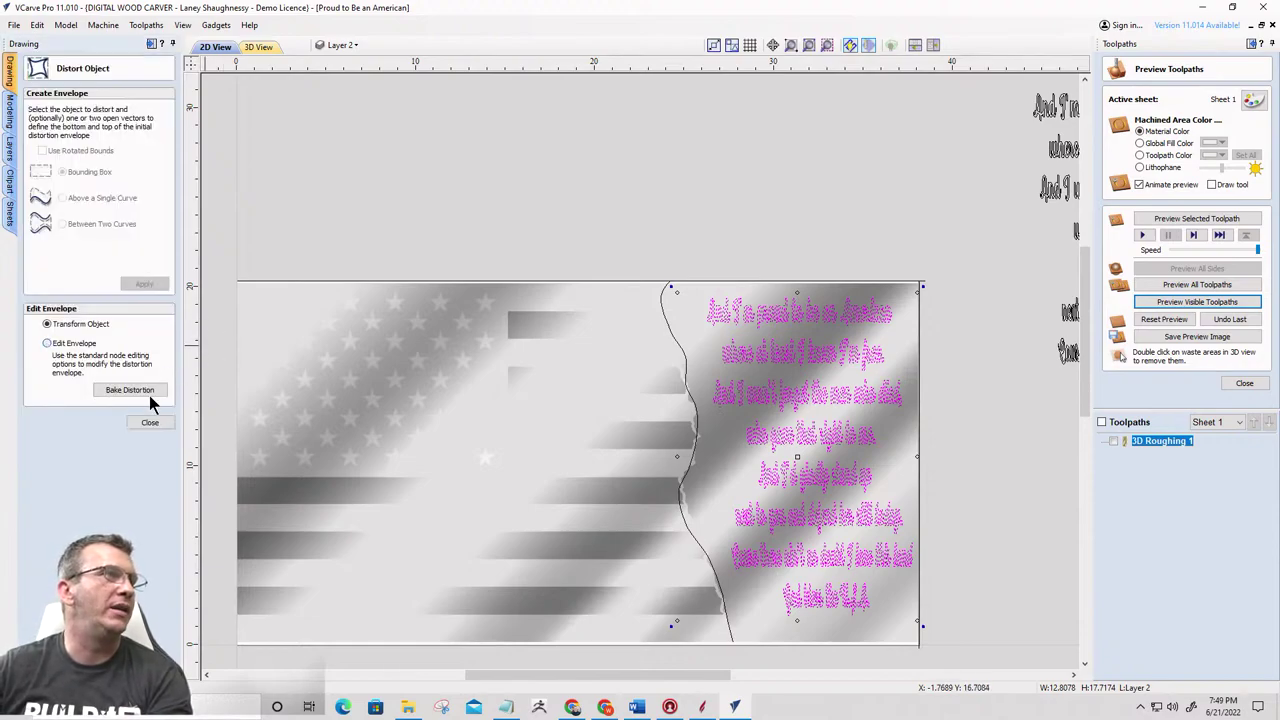
{"action": "left_click", "coordinate": [130, 390]}
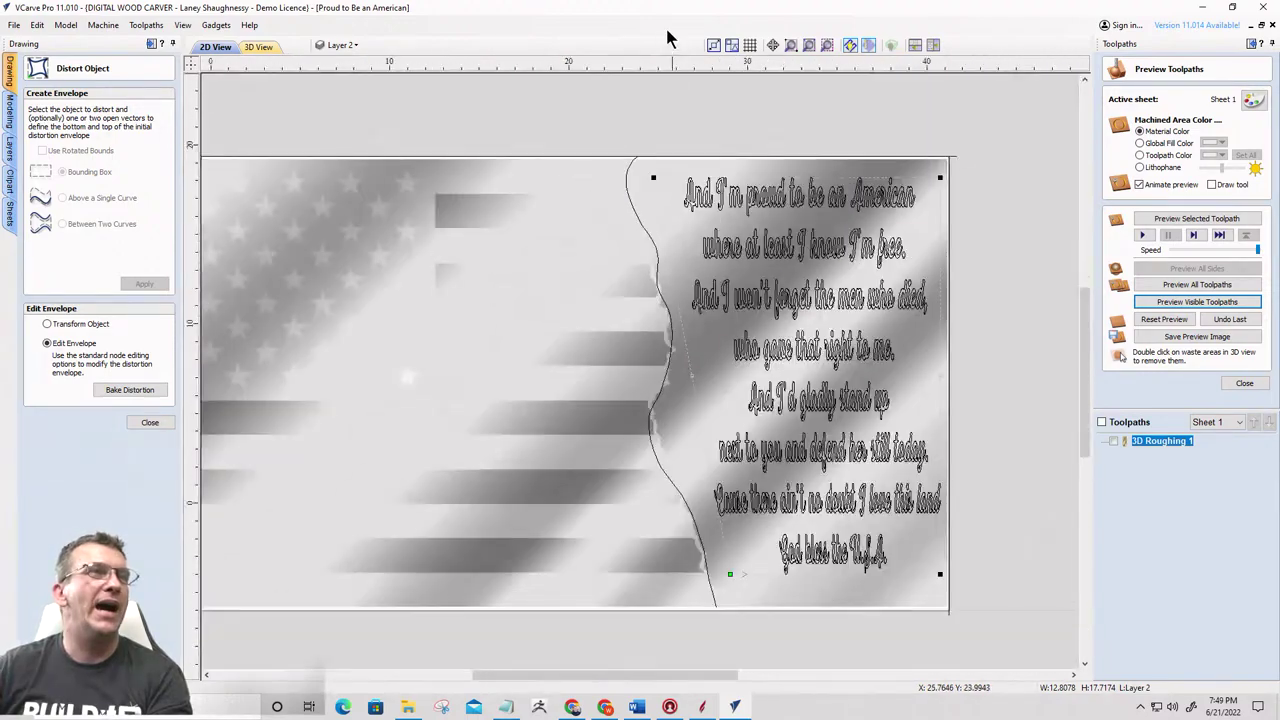
{"action": "scroll", "coordinate": [697, 389], "scroll_direction": "up", "scroll_amount": 3}
{"action": "right_click", "coordinate": [673, 203]}
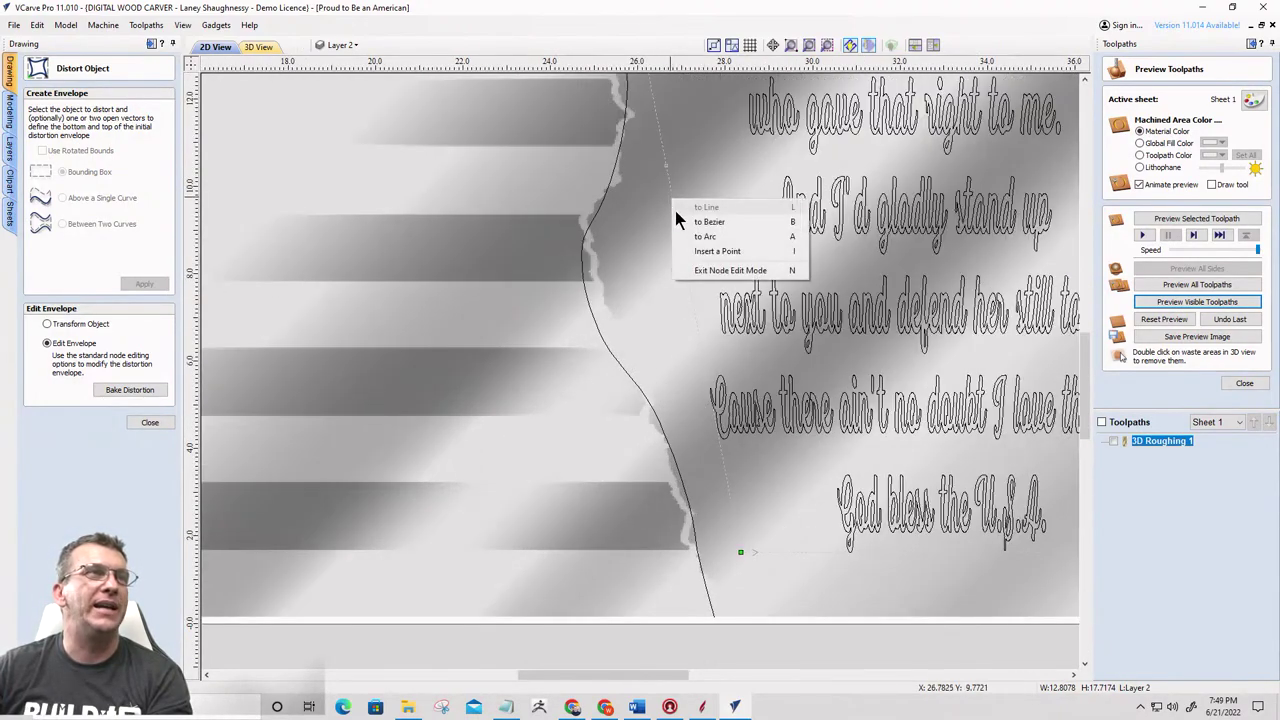
{"action": "left_click", "coordinate": [714, 251]}
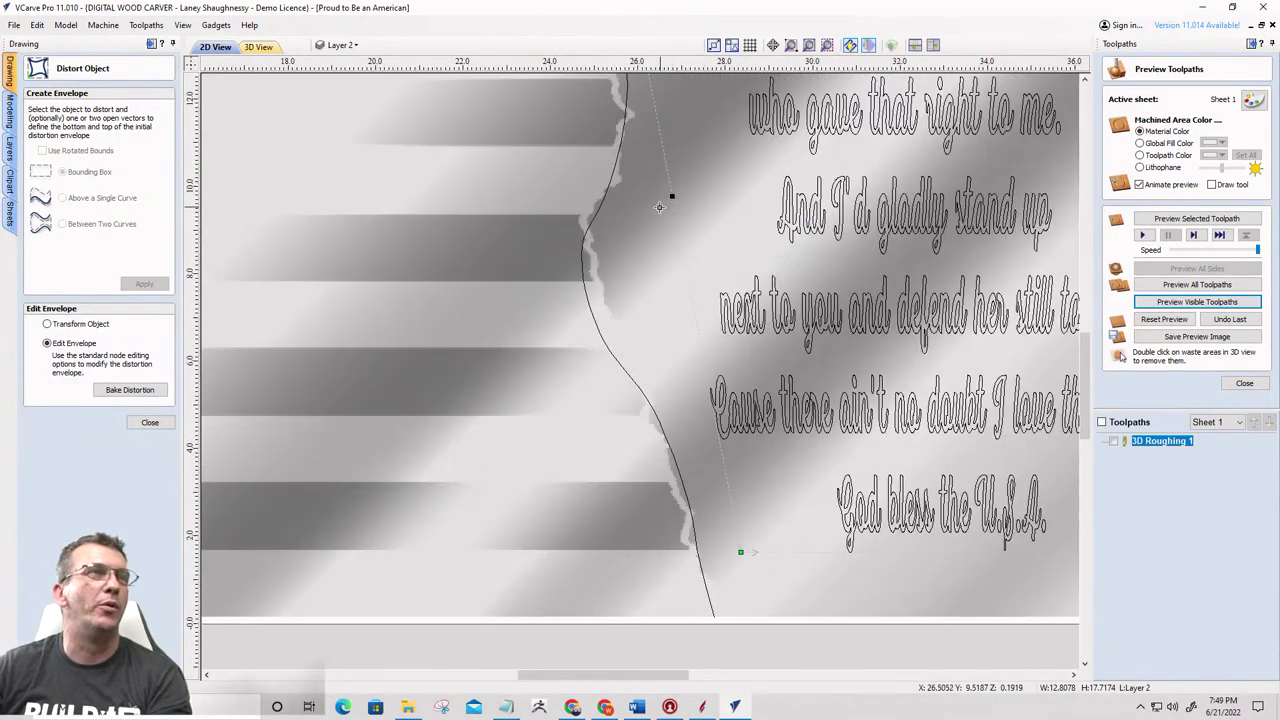
{"action": "left_click_drag", "start_coordinate": [673, 201], "coordinate": [620, 234]}
{"action": "scroll", "coordinate": [689, 325], "scroll_direction": "down", "scroll_amount": 6}
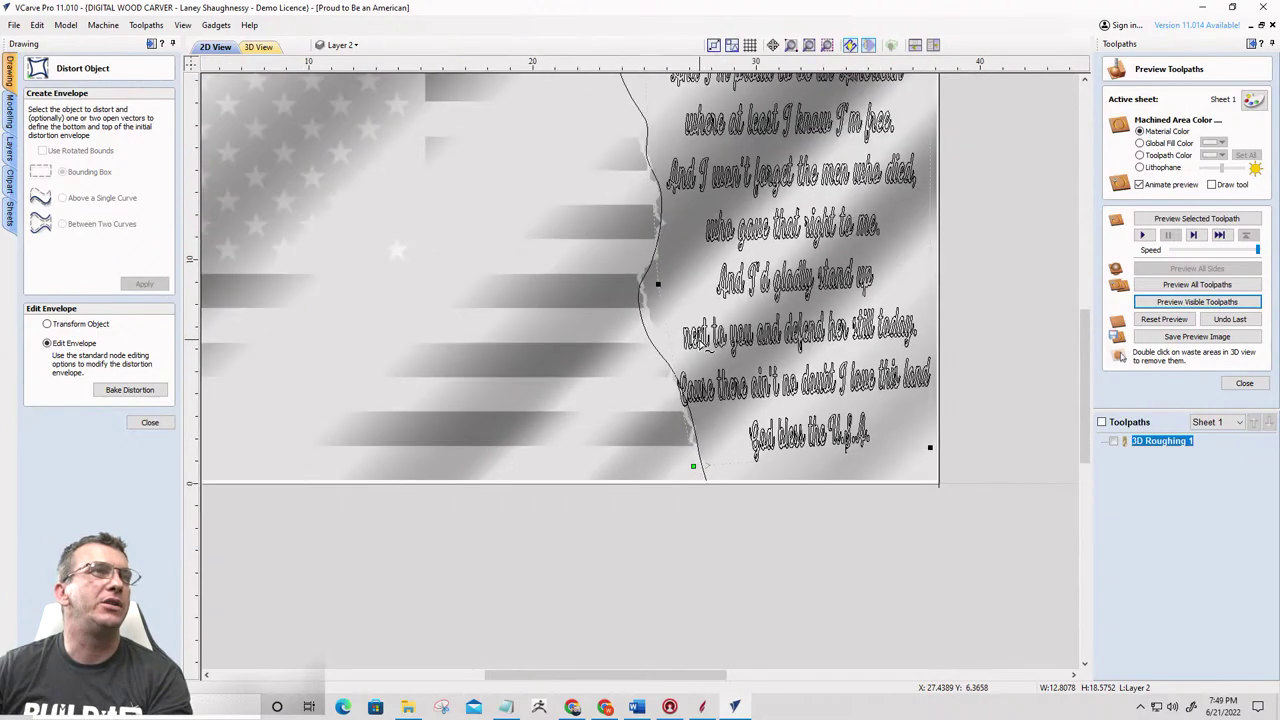
Insert a second point higher on the envelope's torn-edge side, move it inward from the curve, and level the bottom edge
{"action": "scroll", "coordinate": [662, 212], "scroll_direction": "up", "scroll_amount": 2}
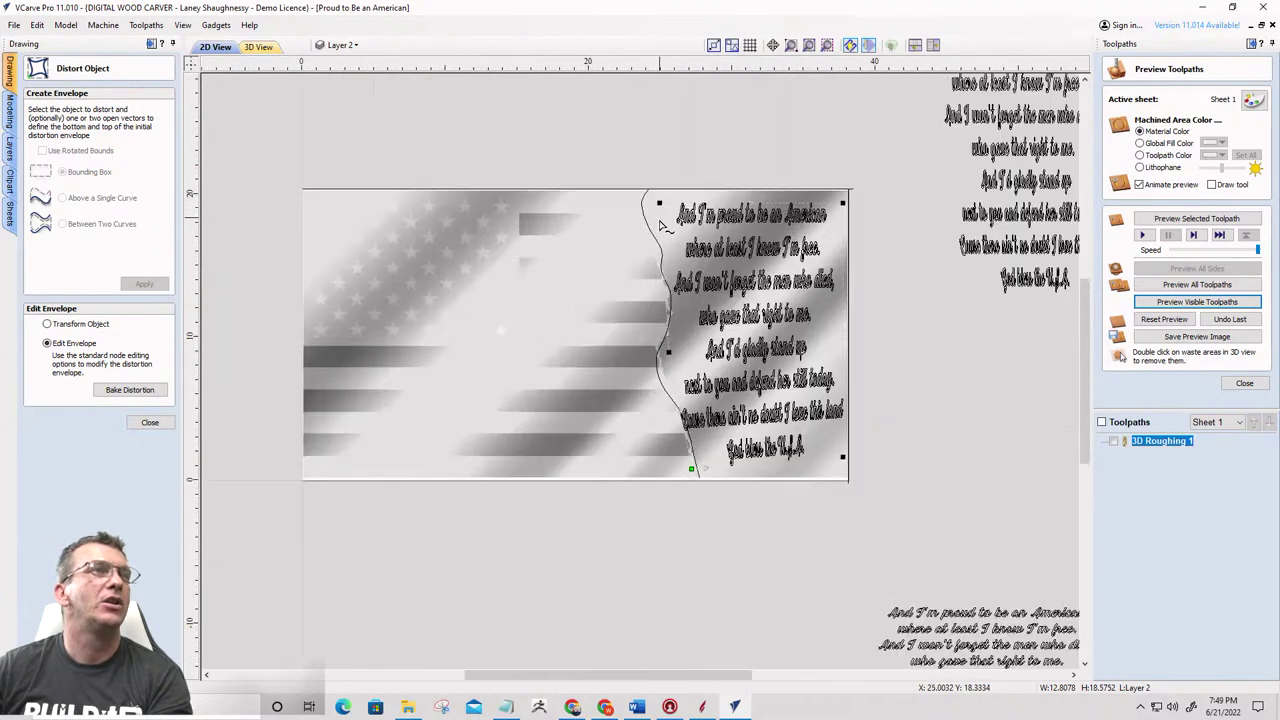
{"action": "right_click", "coordinate": [669, 289]}
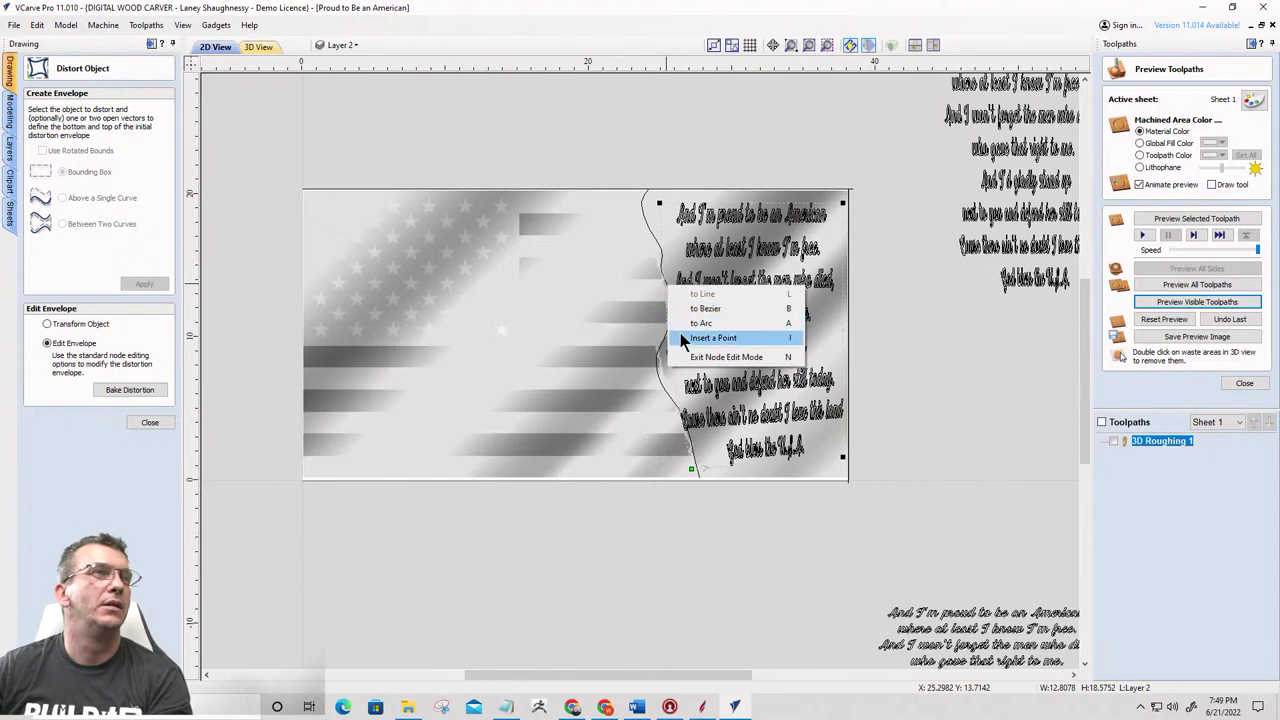
{"action": "left_click", "coordinate": [680, 337]}
{"action": "left_click_drag", "start_coordinate": [663, 285], "coordinate": [681, 278]}
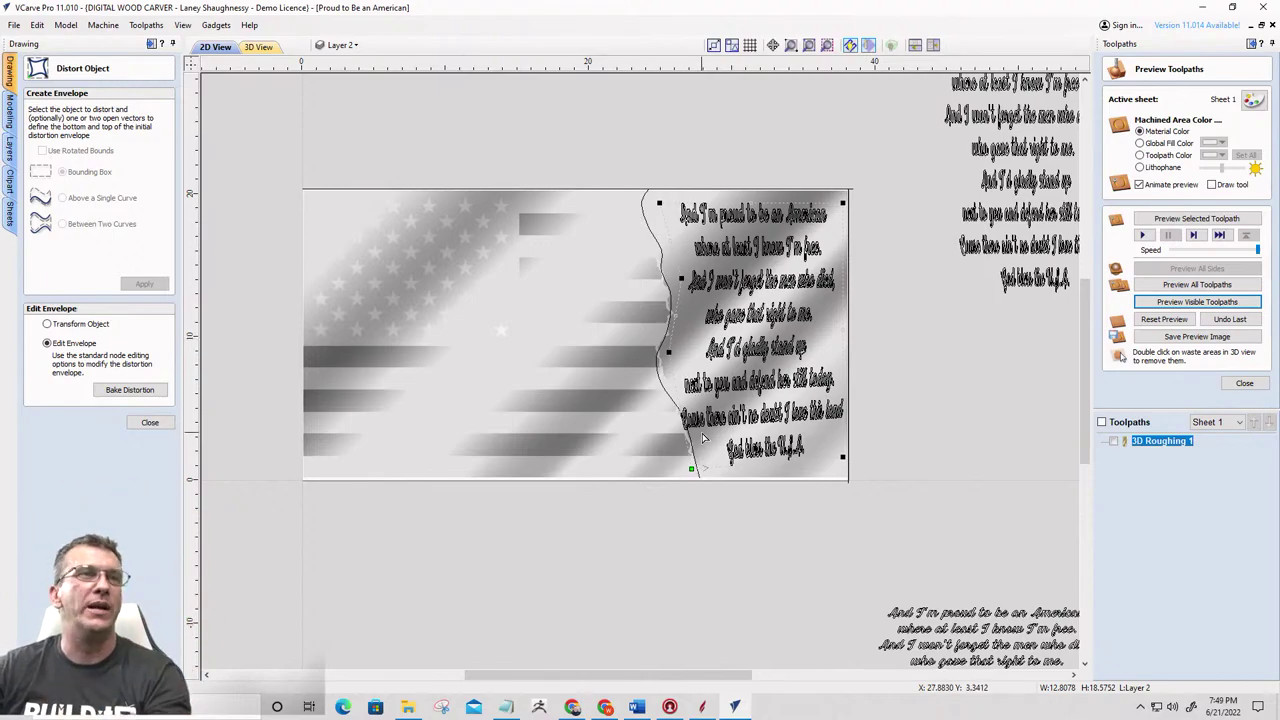
{"action": "left_click_drag", "start_coordinate": [842, 458], "coordinate": [843, 466]}
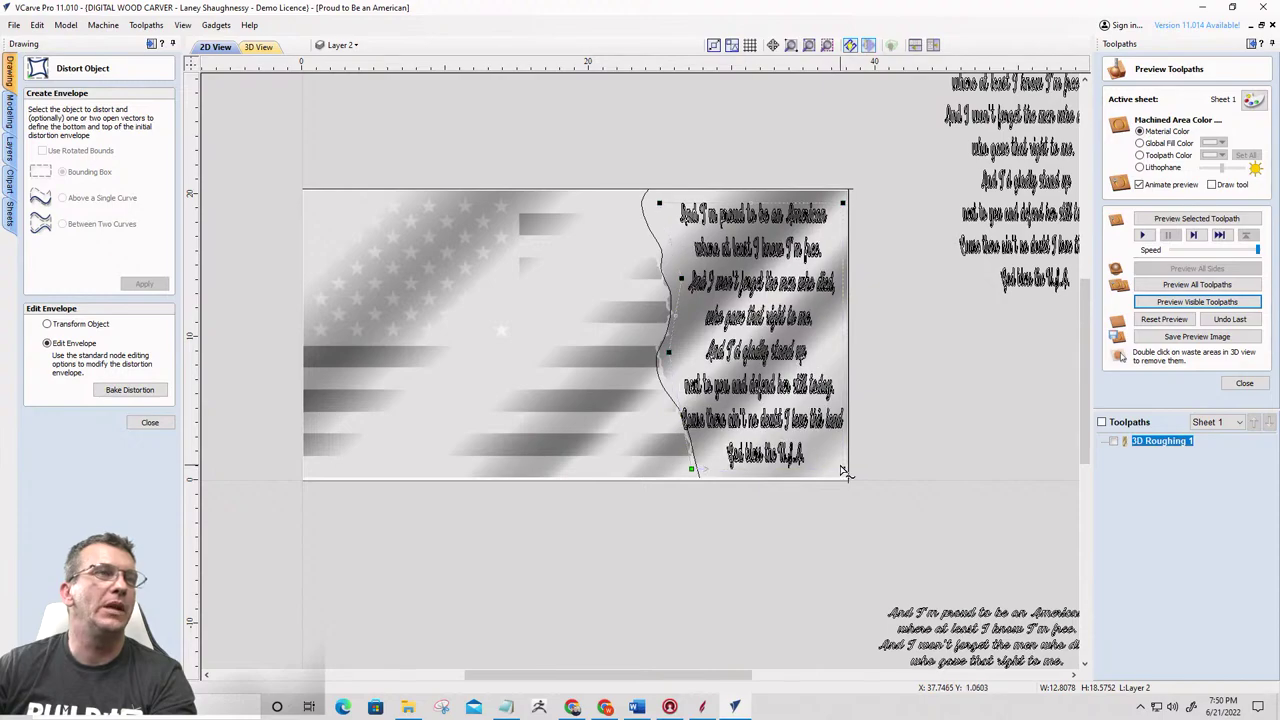
Try shifting the envelope's lower torn-side corner inward and its middle point onto the torn-edge curve, and discard the envelope edits
{"action": "right_click", "coordinate": [686, 425]}
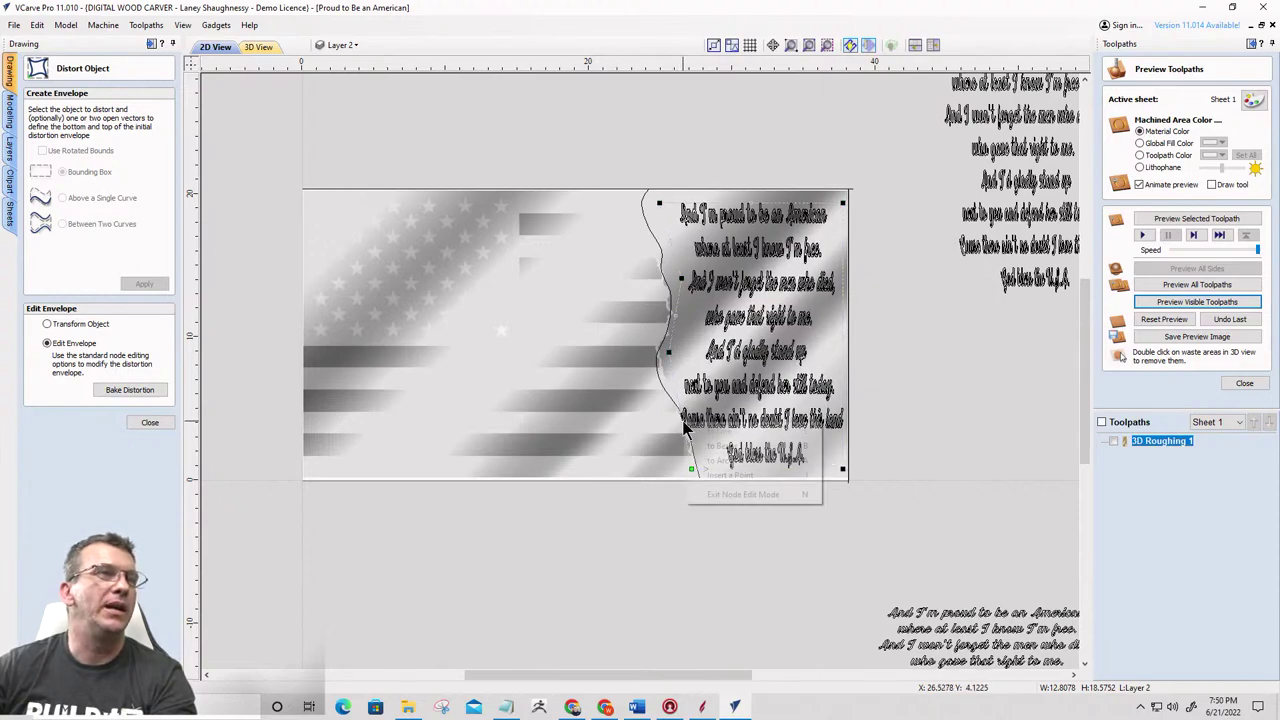
{"action": "left_click", "coordinate": [700, 476]}
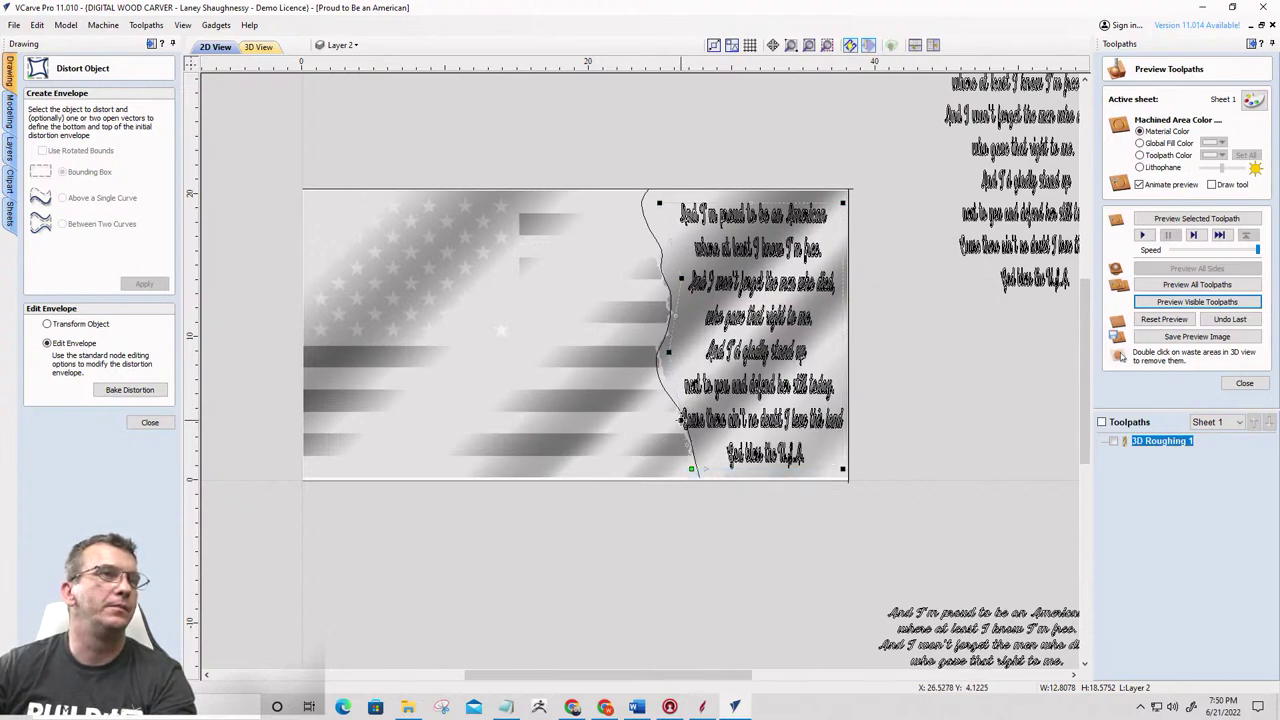
{"action": "left_click_drag", "start_coordinate": [686, 421], "coordinate": [702, 468]}
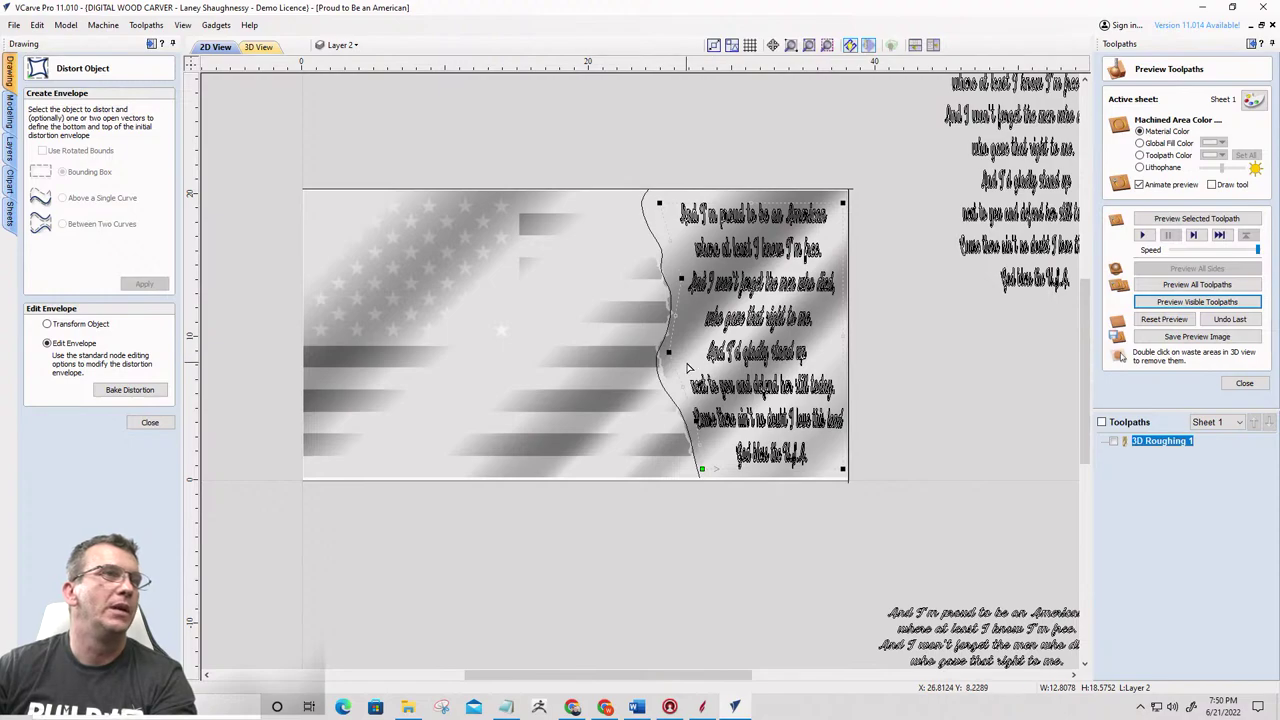
{"action": "left_click_drag", "start_coordinate": [668, 352], "coordinate": [655, 356]}
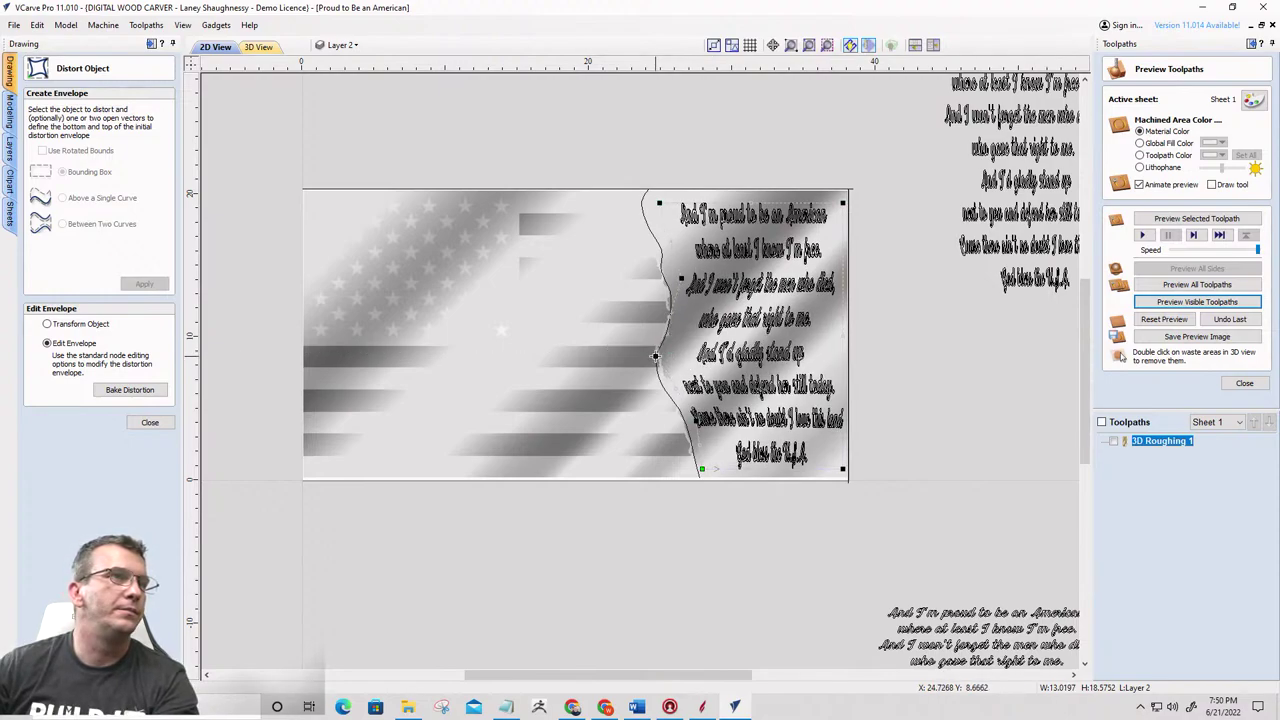
{"action": "key", "text": "Escape"}
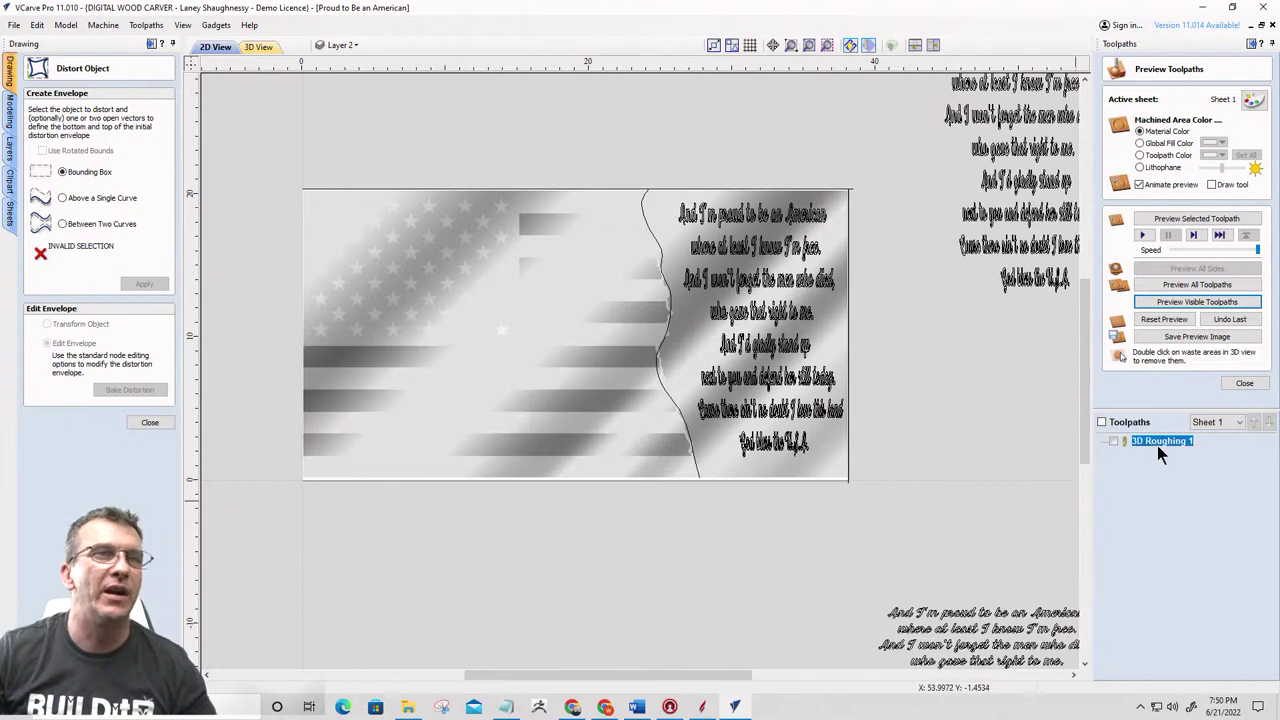
Start a finish machining toolpath and remove the 6.2° Tapered Ball Nose from its tool list
{"action": "left_click", "coordinate": [1244, 383]}
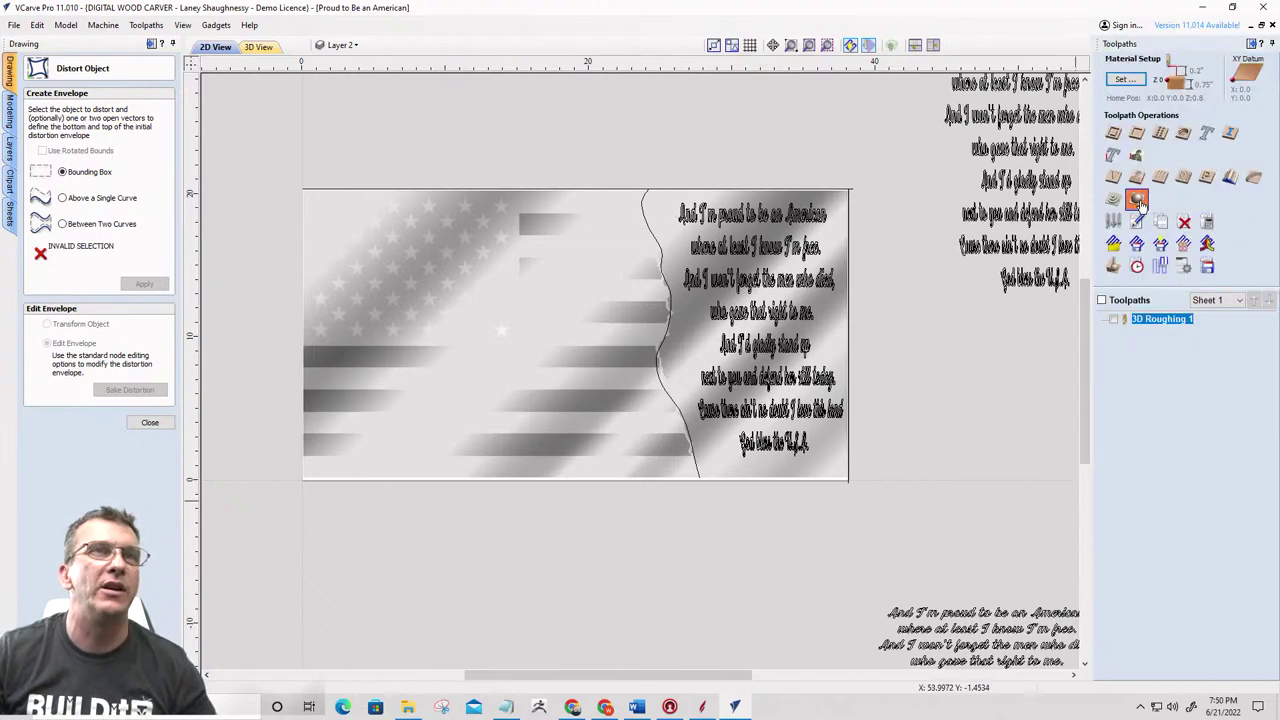
{"action": "left_click", "coordinate": [1139, 201]}
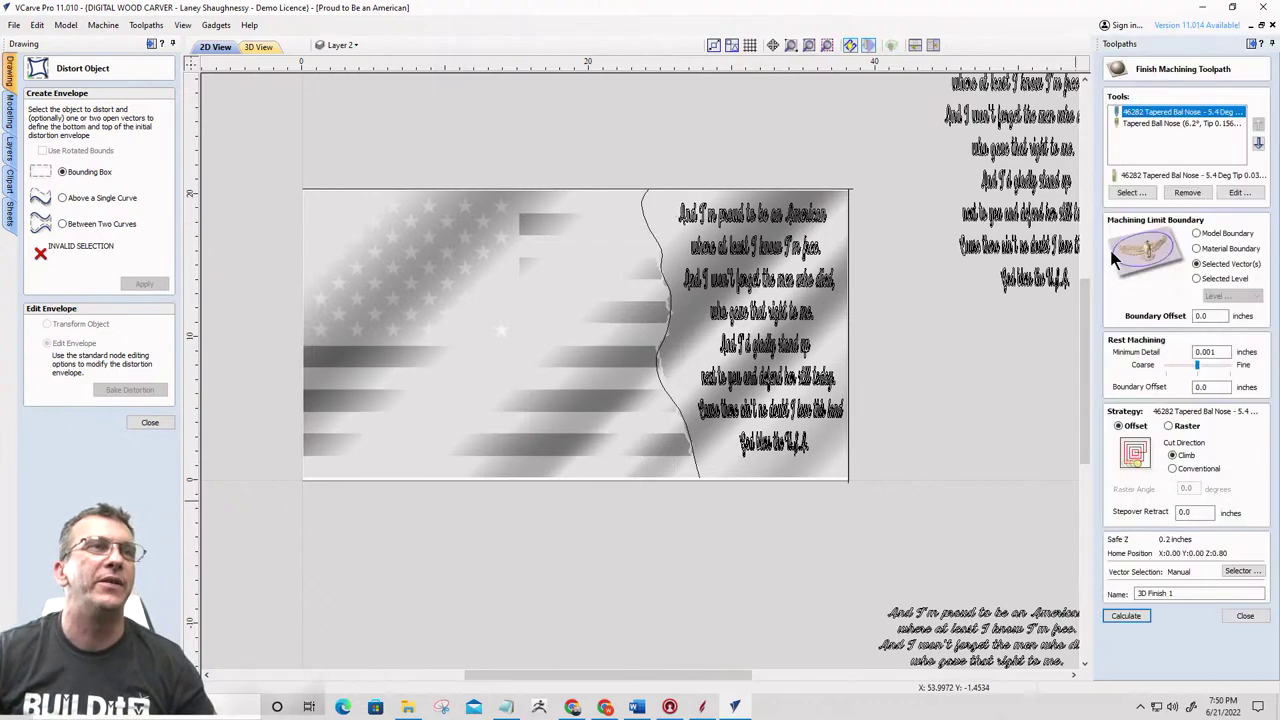
{"action": "left_click", "coordinate": [1170, 124]}
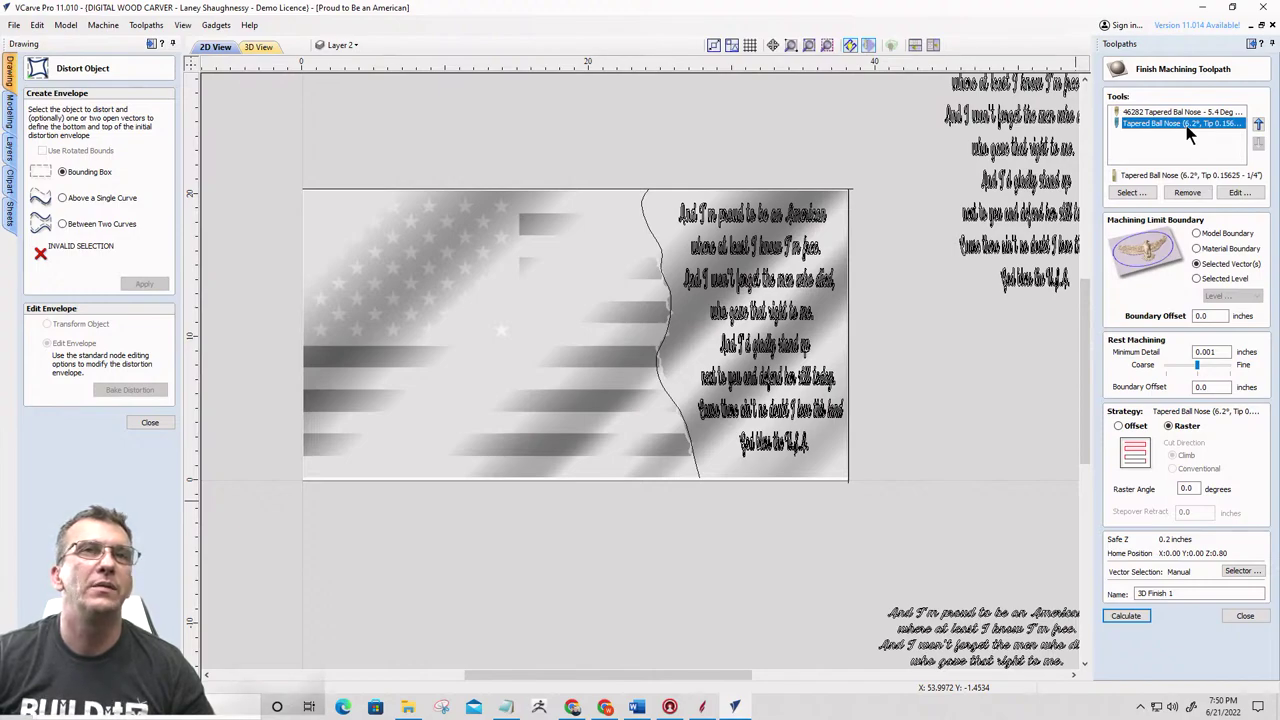
{"action": "left_click", "coordinate": [1188, 112]}
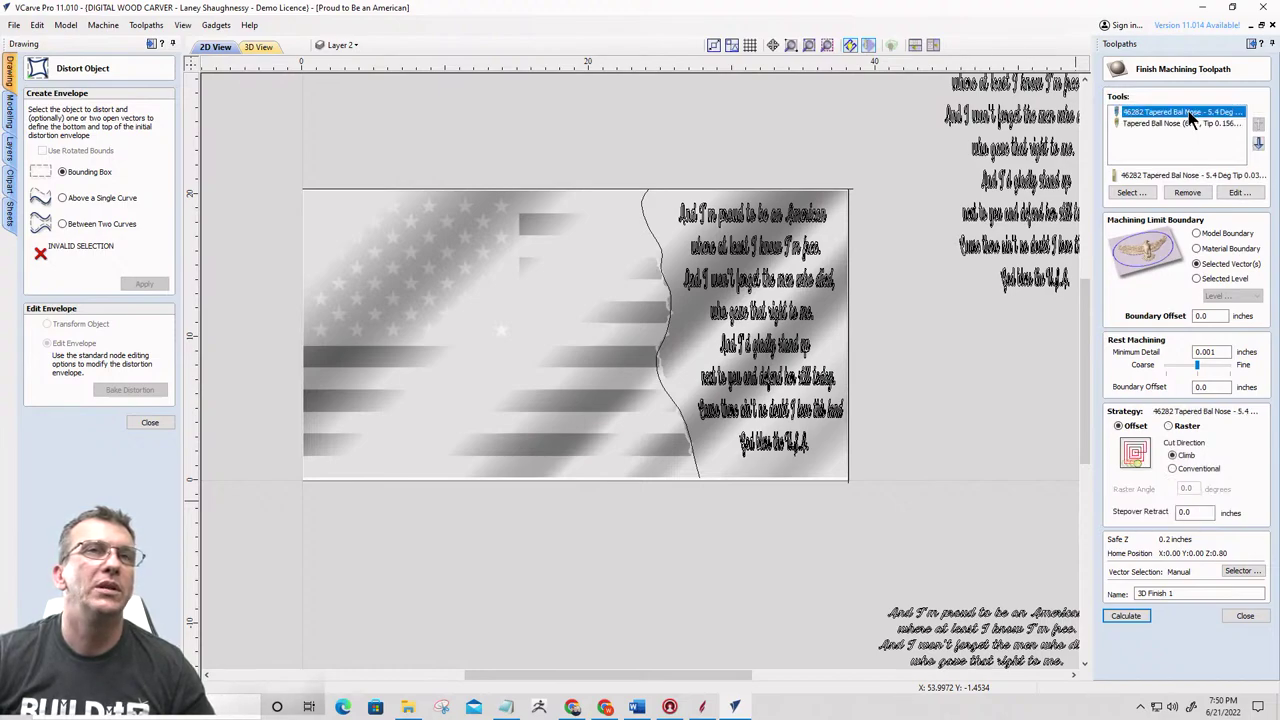
{"action": "left_click", "coordinate": [1170, 124]}
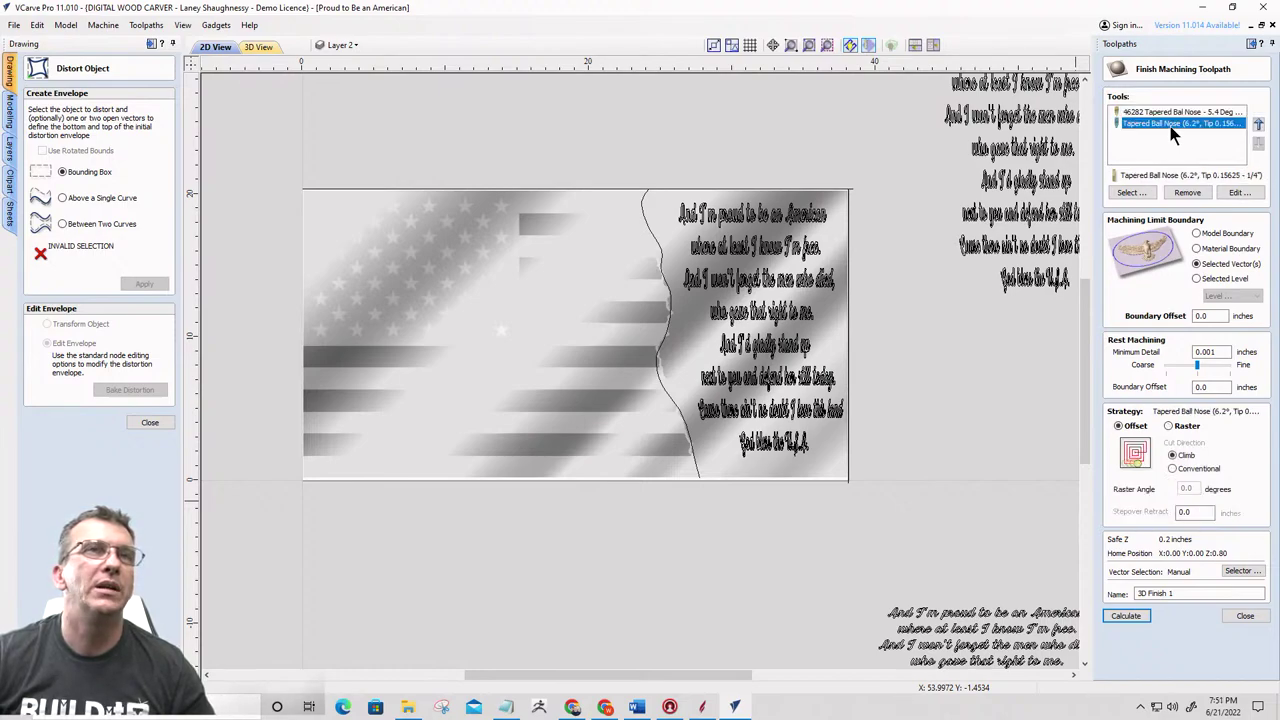
{"action": "left_click", "coordinate": [1180, 194]}
Add the 46286 Tapered Ball Nose, 3.6 Deg .0625, 0.25 inches, to the finish toolpath's tools from the tool database
{"action": "left_click", "coordinate": [1130, 193]}
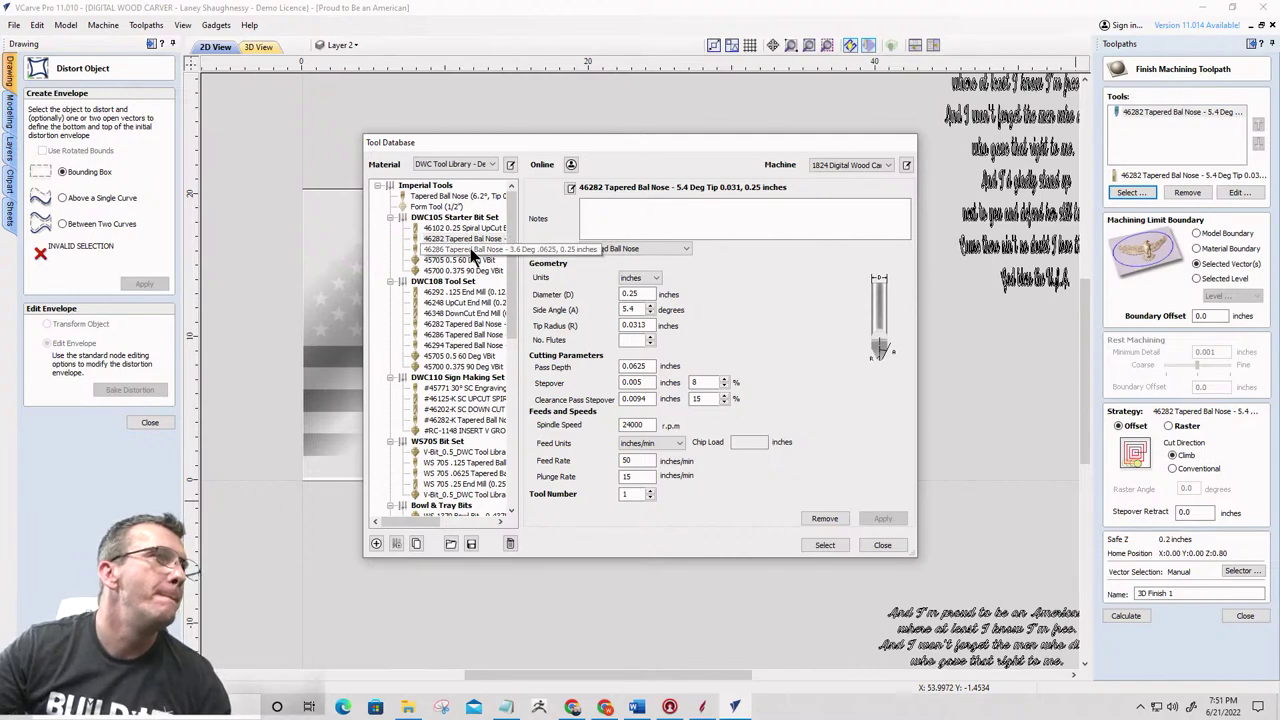
{"action": "left_click", "coordinate": [470, 248]}
{"action": "left_click", "coordinate": [823, 545]}
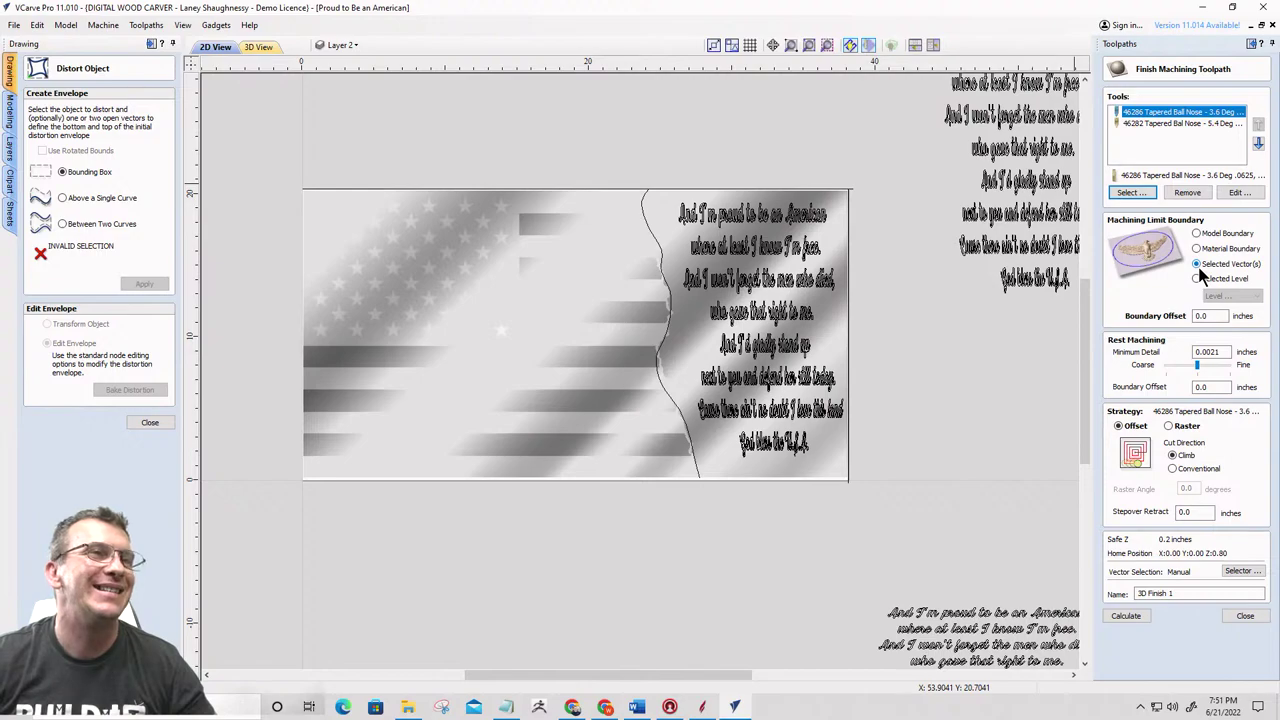
Set the finish toolpath to a raster strategy within the material boundary and calculate it
{"action": "left_click", "coordinate": [1168, 426]}
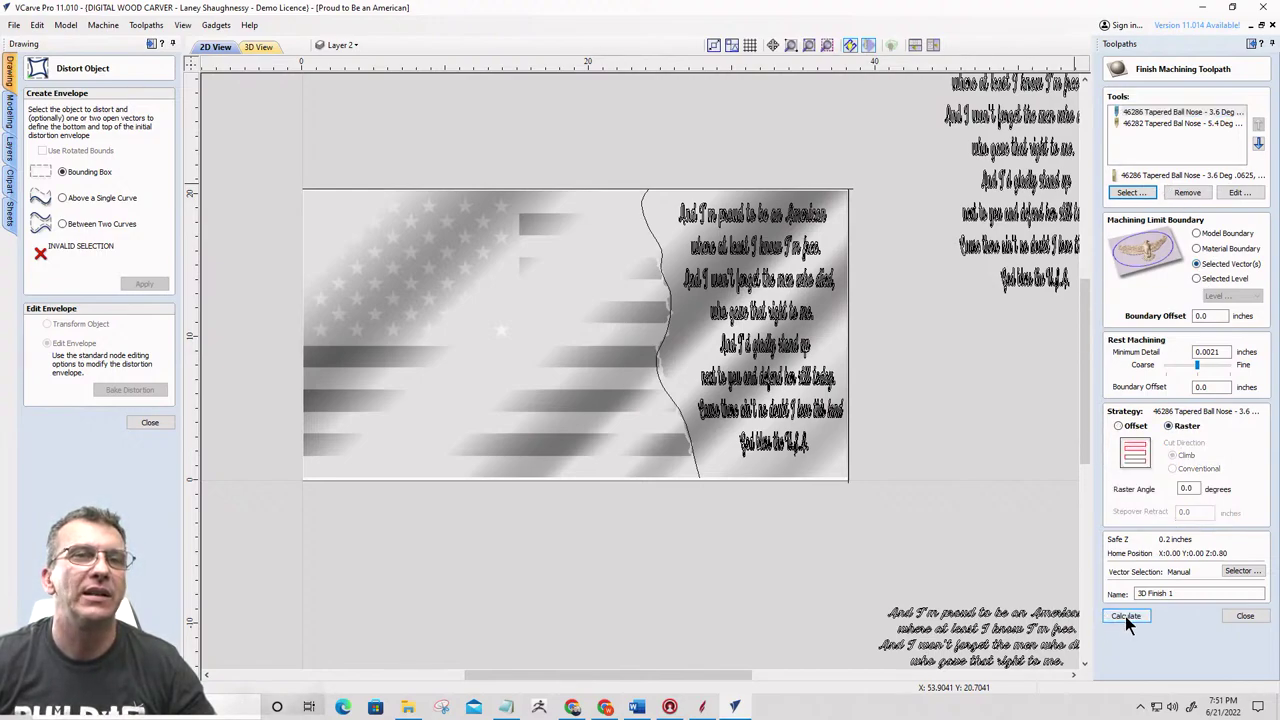
{"action": "left_click", "coordinate": [1198, 248]}
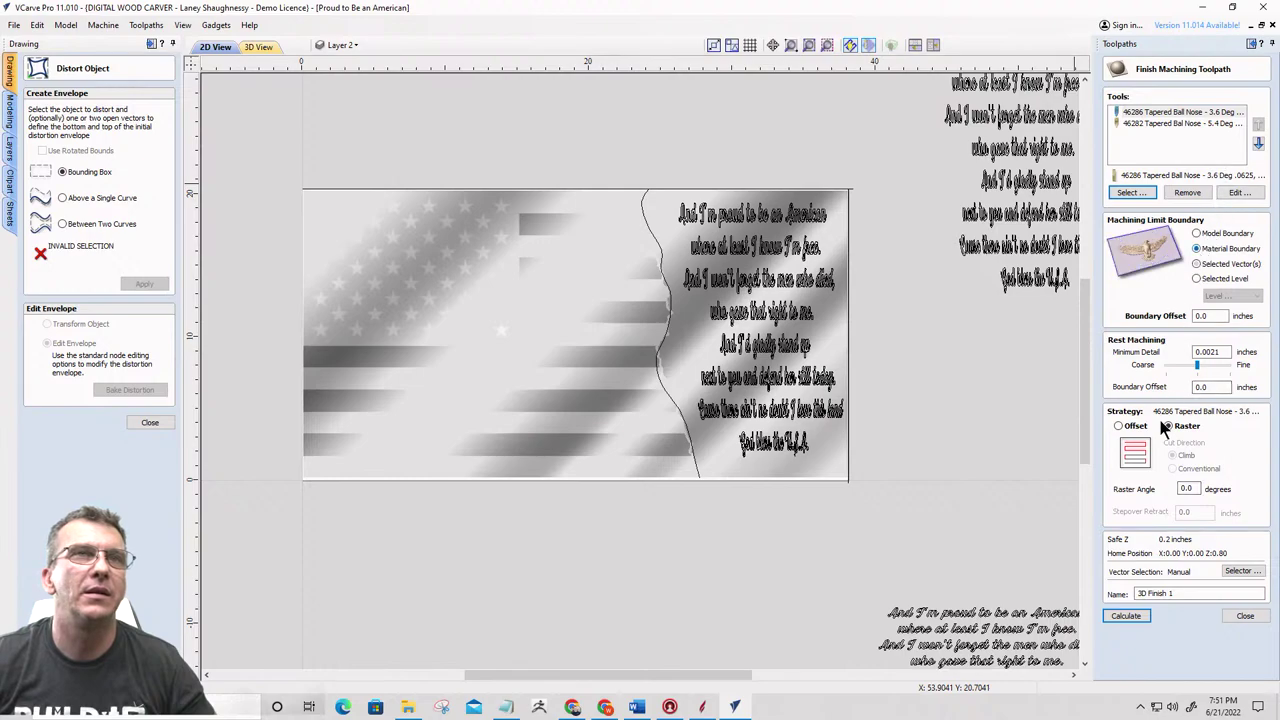
{"action": "left_click", "coordinate": [1127, 616]}
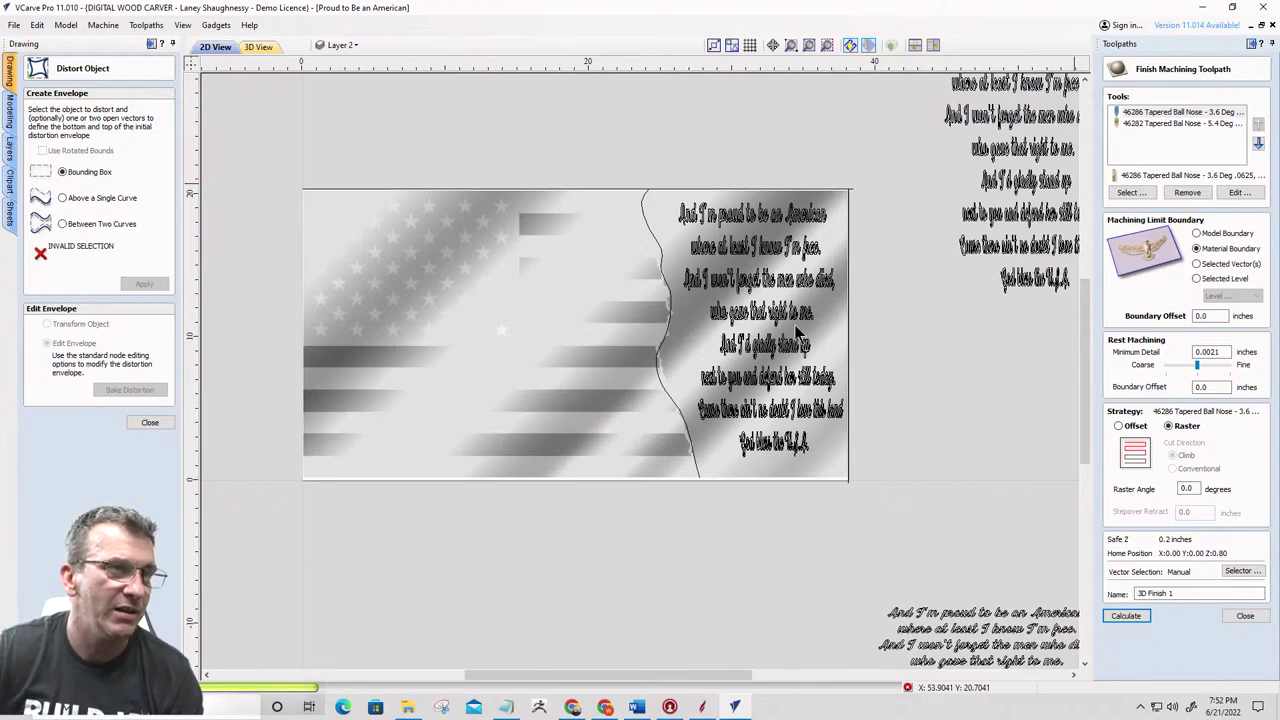
Switch to Aspire and open the America_Porch_Signs CRV3D file from the 4th of july project files folder in Downloads
{"action": "left_click", "coordinate": [701, 708]}
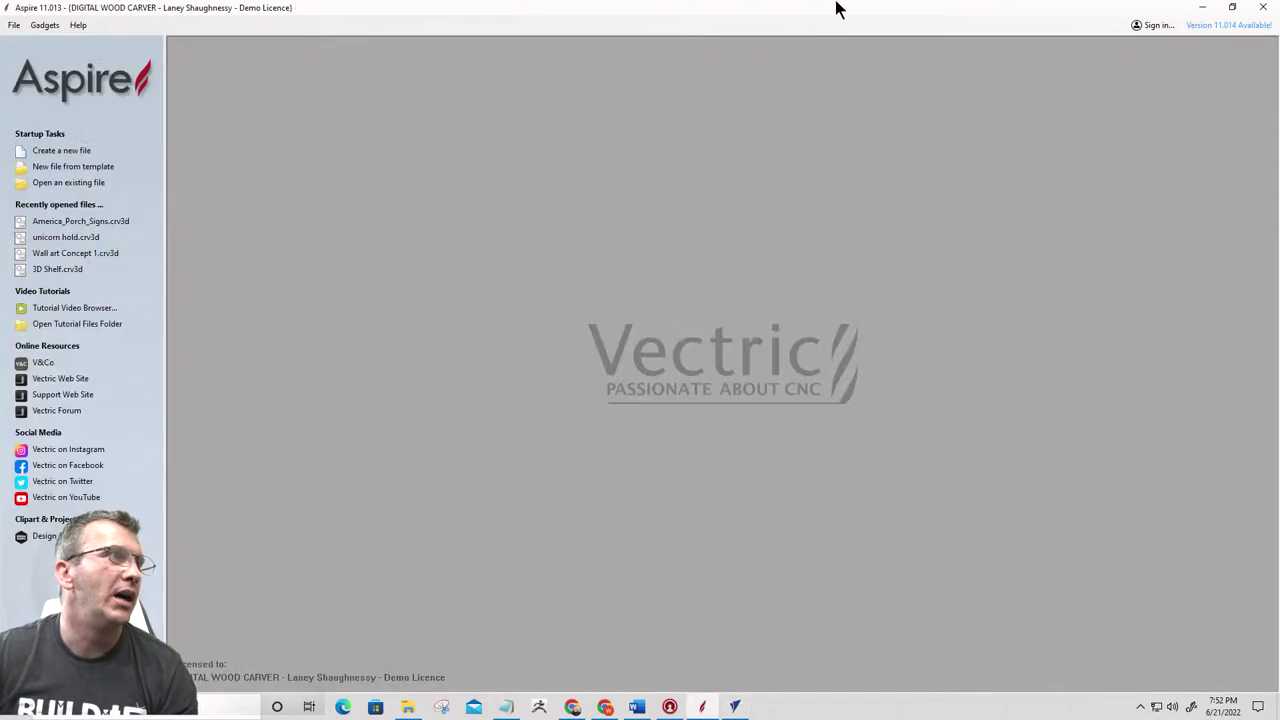
{"action": "left_click", "coordinate": [72, 186]}
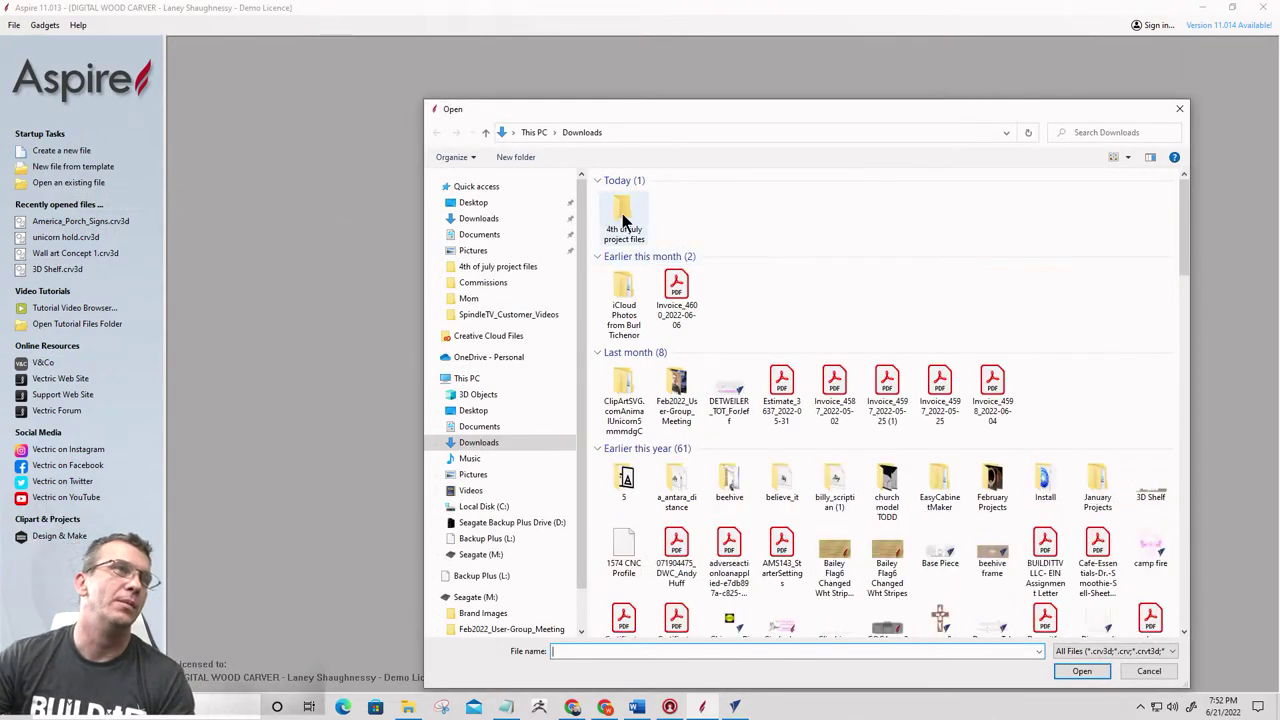
{"action": "double_click", "coordinate": [620, 216]}
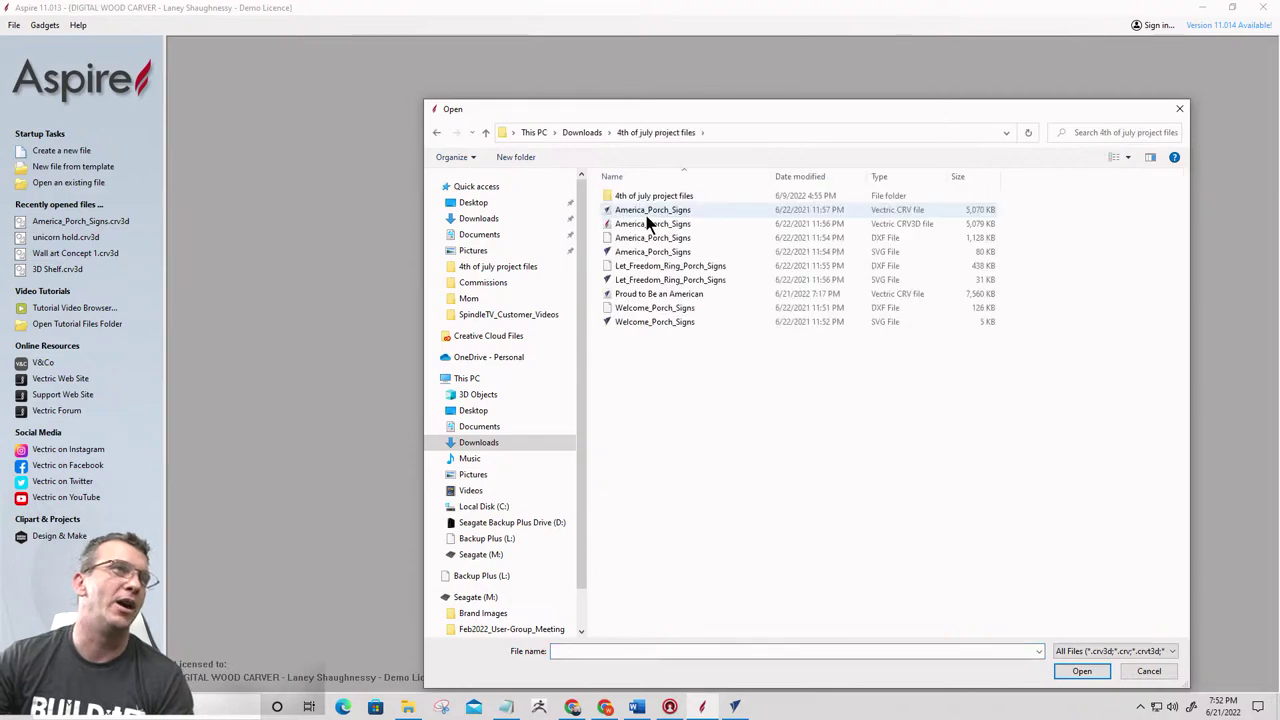
{"action": "double_click", "coordinate": [647, 226]}
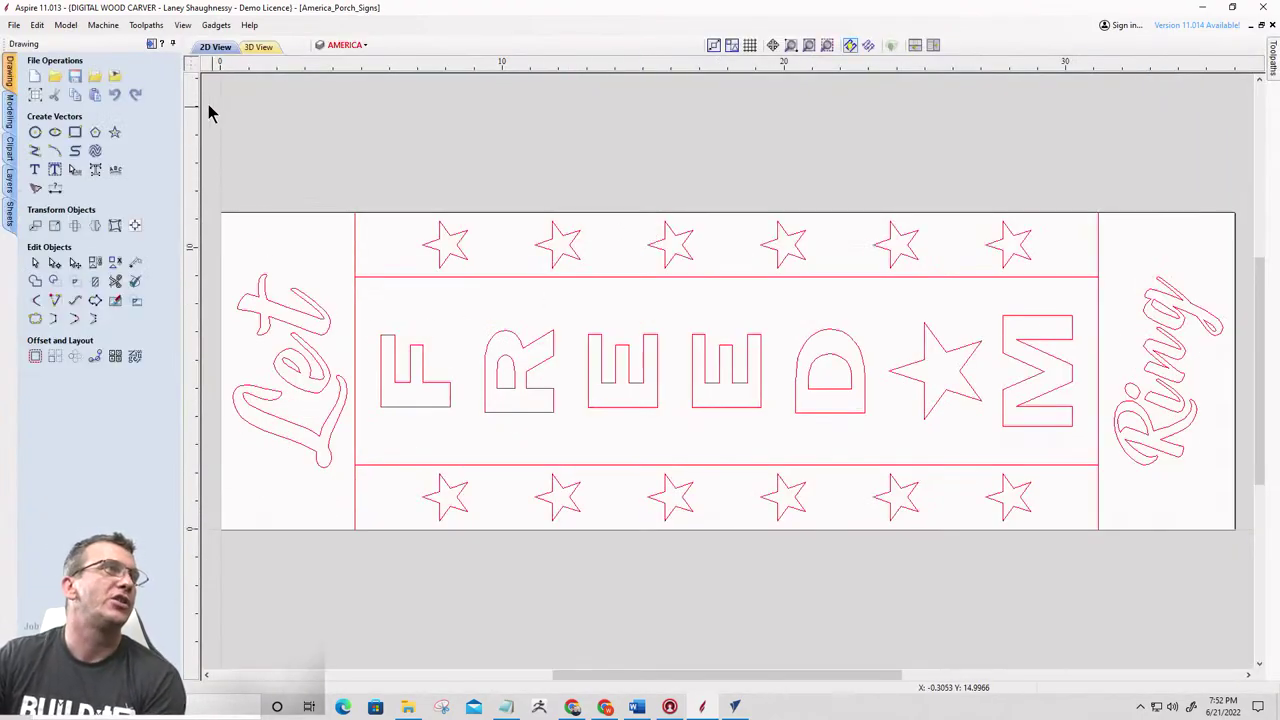
Show the AMERICA, WELCOME and Let Freedon Ring layers one at a time to review each porch sign design
{"action": "left_click", "coordinate": [375, 47]}
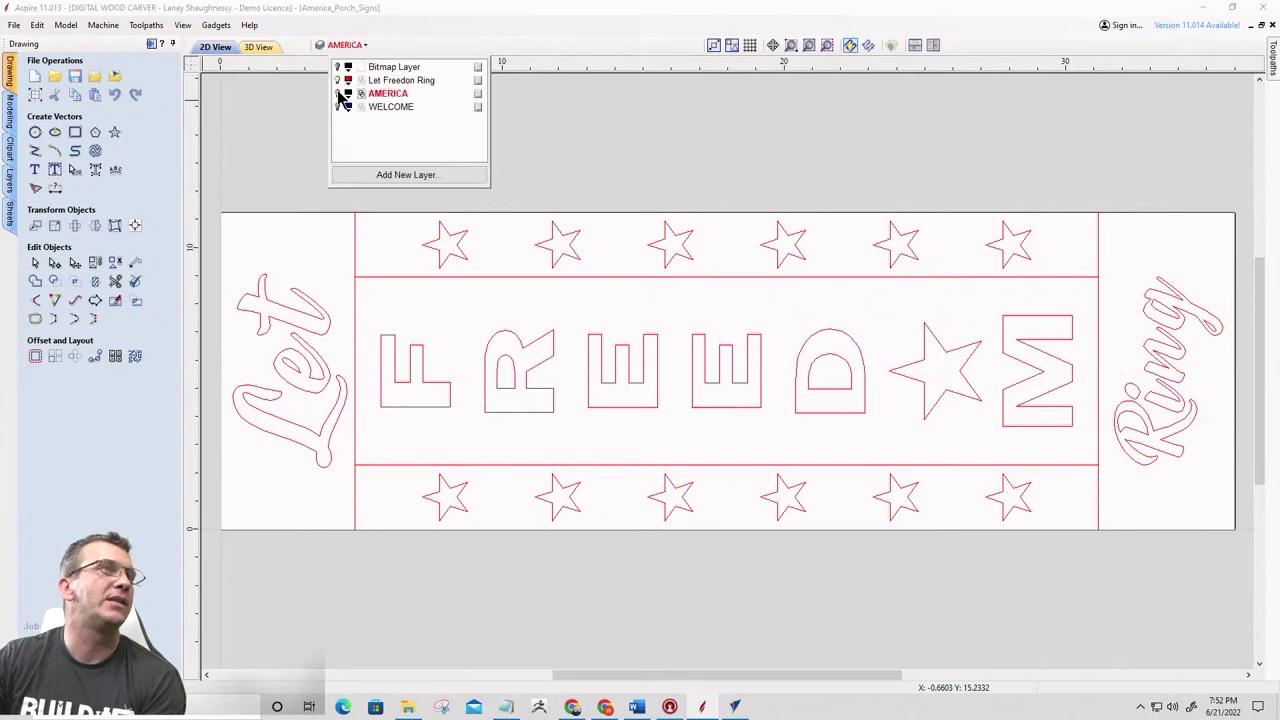
{"action": "left_click", "coordinate": [337, 93]}
{"action": "left_click", "coordinate": [338, 84]}
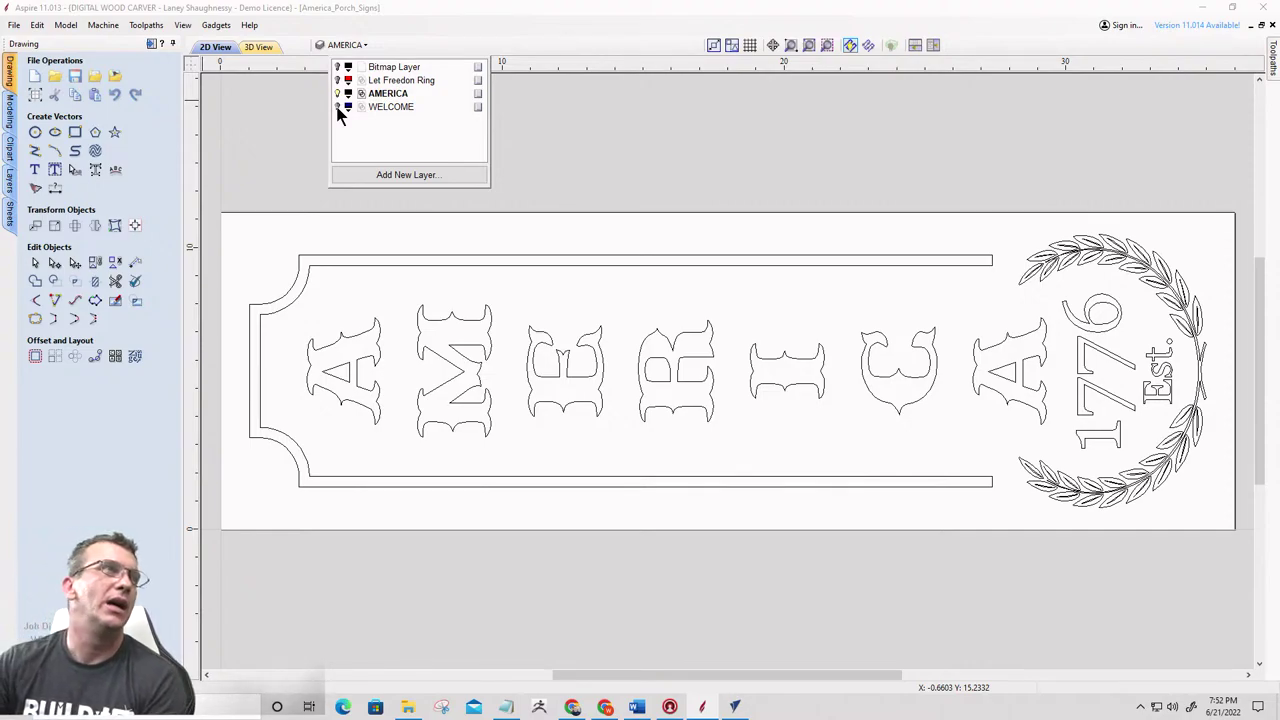
{"action": "left_click", "coordinate": [337, 93]}
{"action": "left_click", "coordinate": [337, 105]}
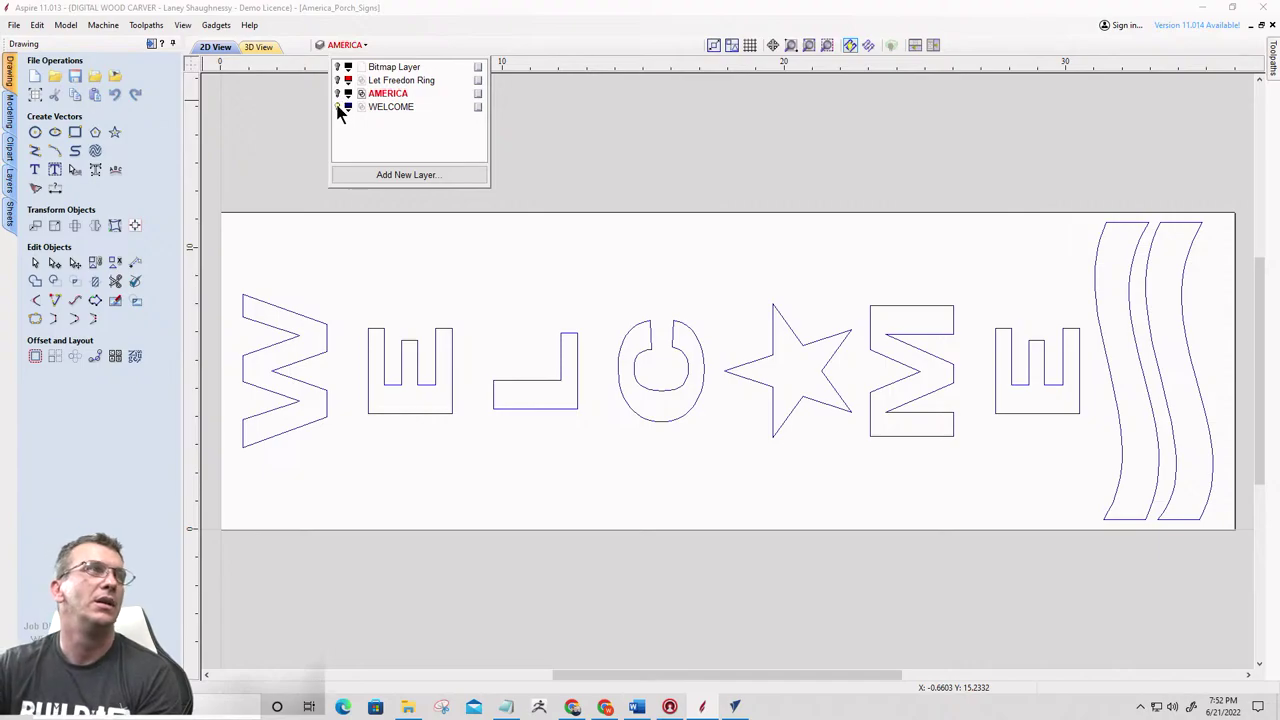
{"action": "left_click", "coordinate": [337, 107]}
{"action": "left_click", "coordinate": [339, 81]}
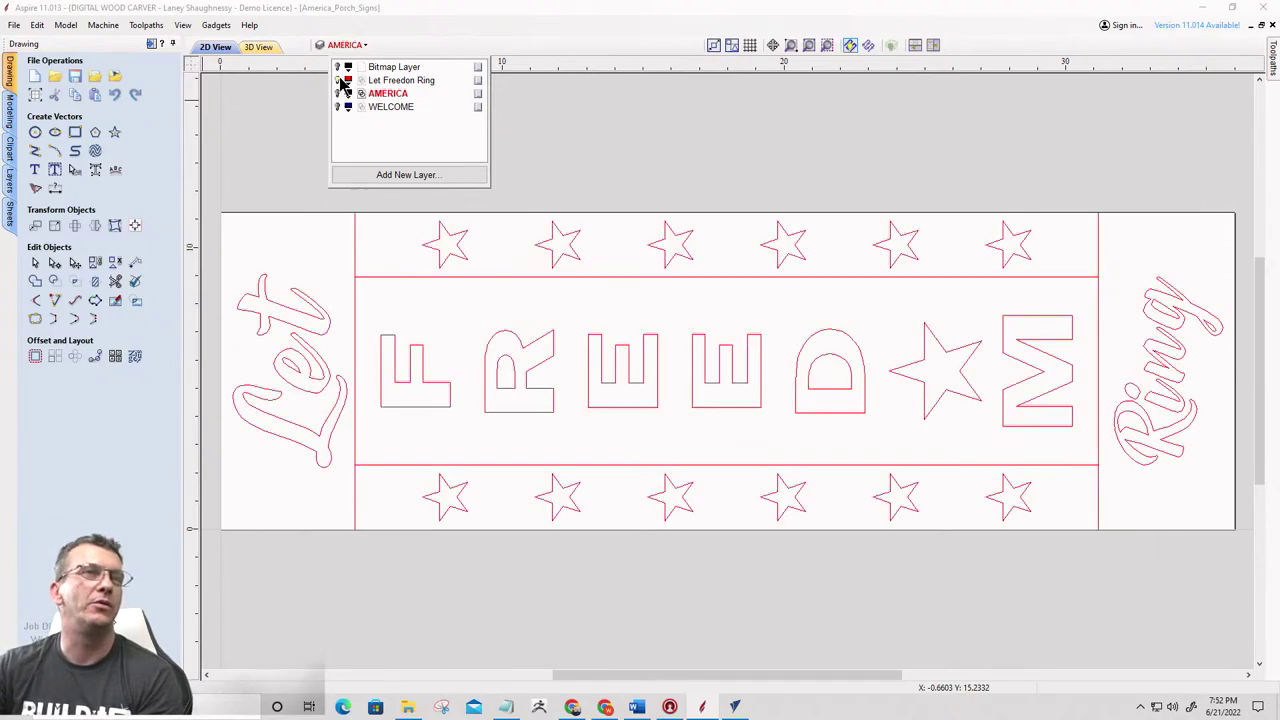
Preview the STIPES, V-Carve 1 [Clear 1] and V-Carve 1 toolpaths of the freedom sign in 3D
{"action": "left_click", "coordinate": [152, 45]}
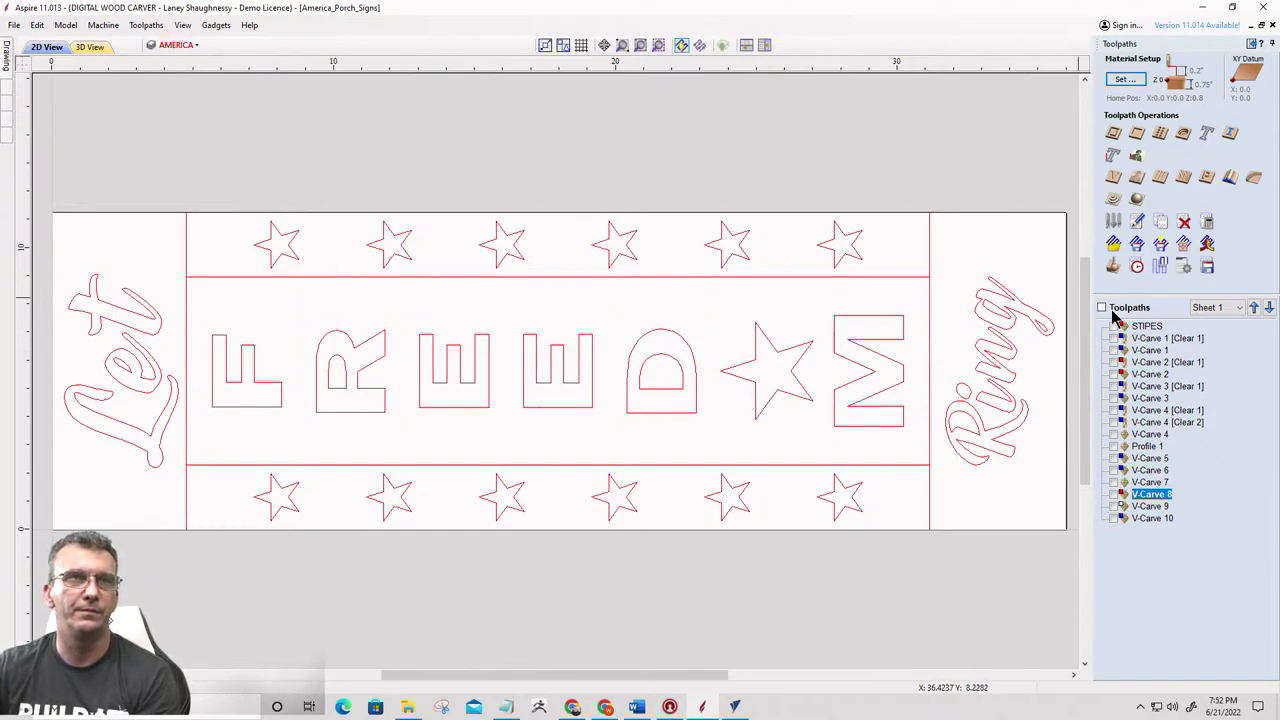
{"action": "mouse_move", "coordinate": [1125, 436]}
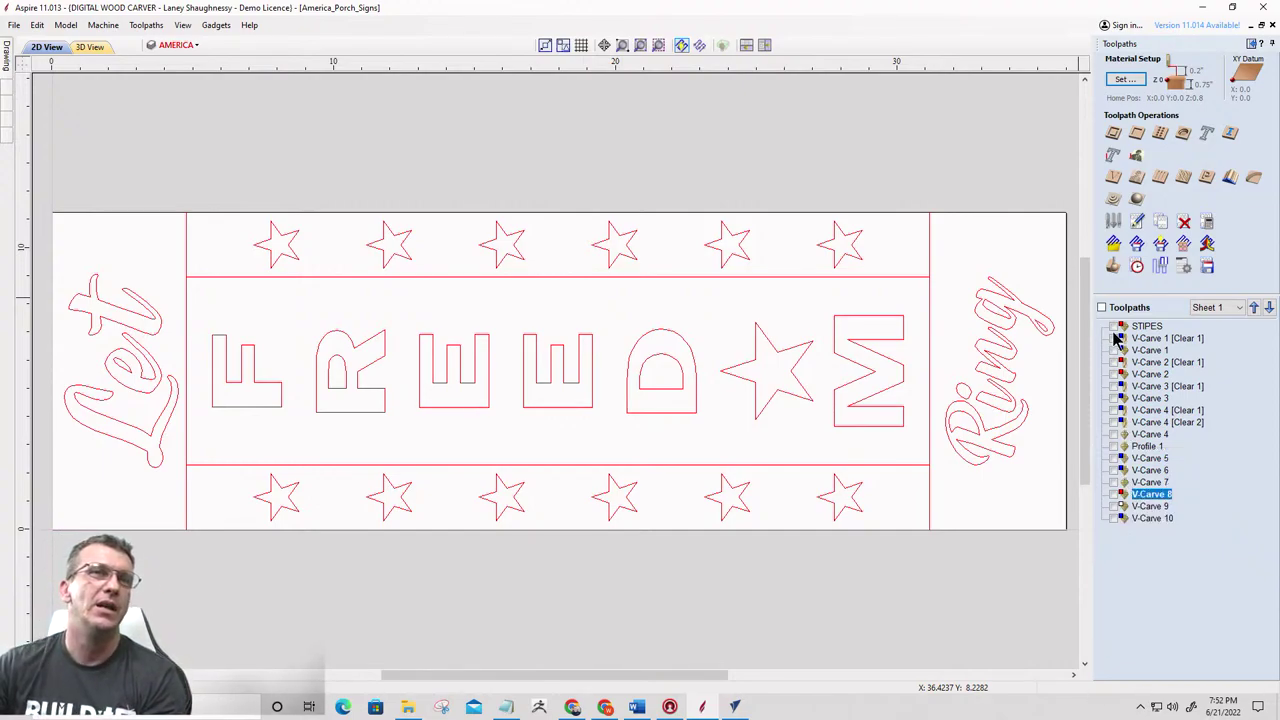
{"action": "left_click", "coordinate": [88, 48]}
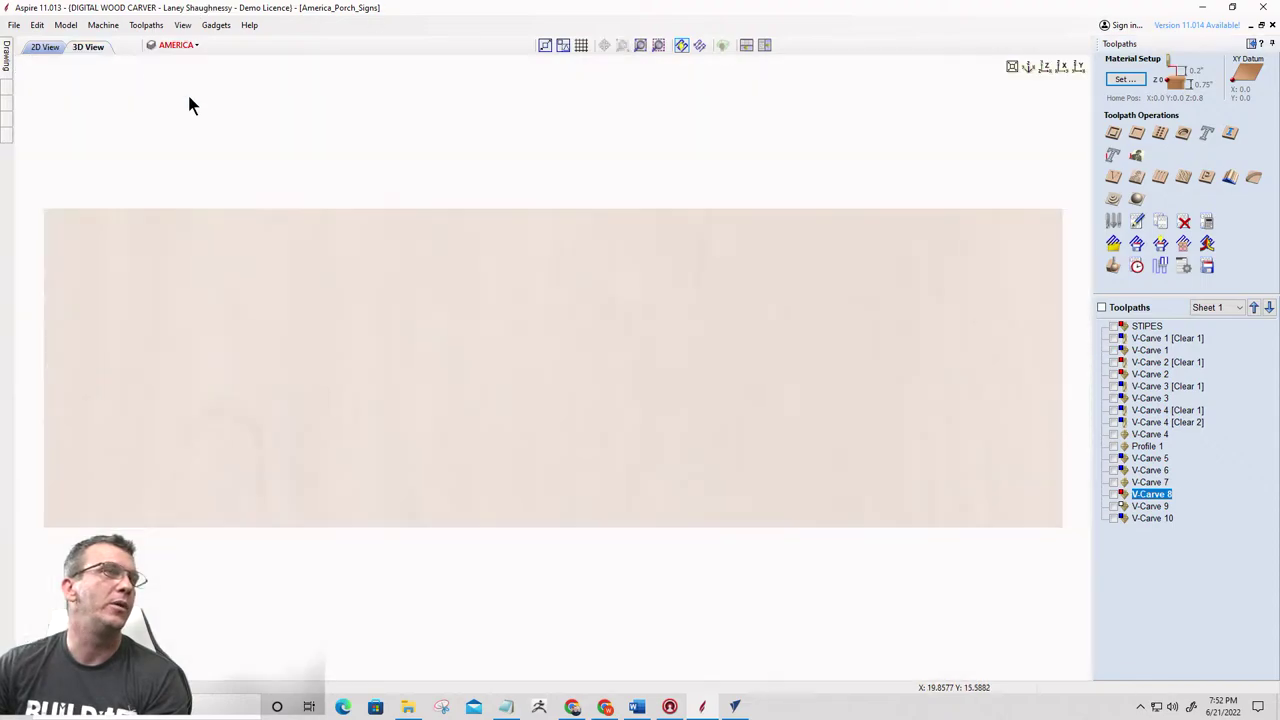
{"action": "left_click", "coordinate": [1114, 327]}
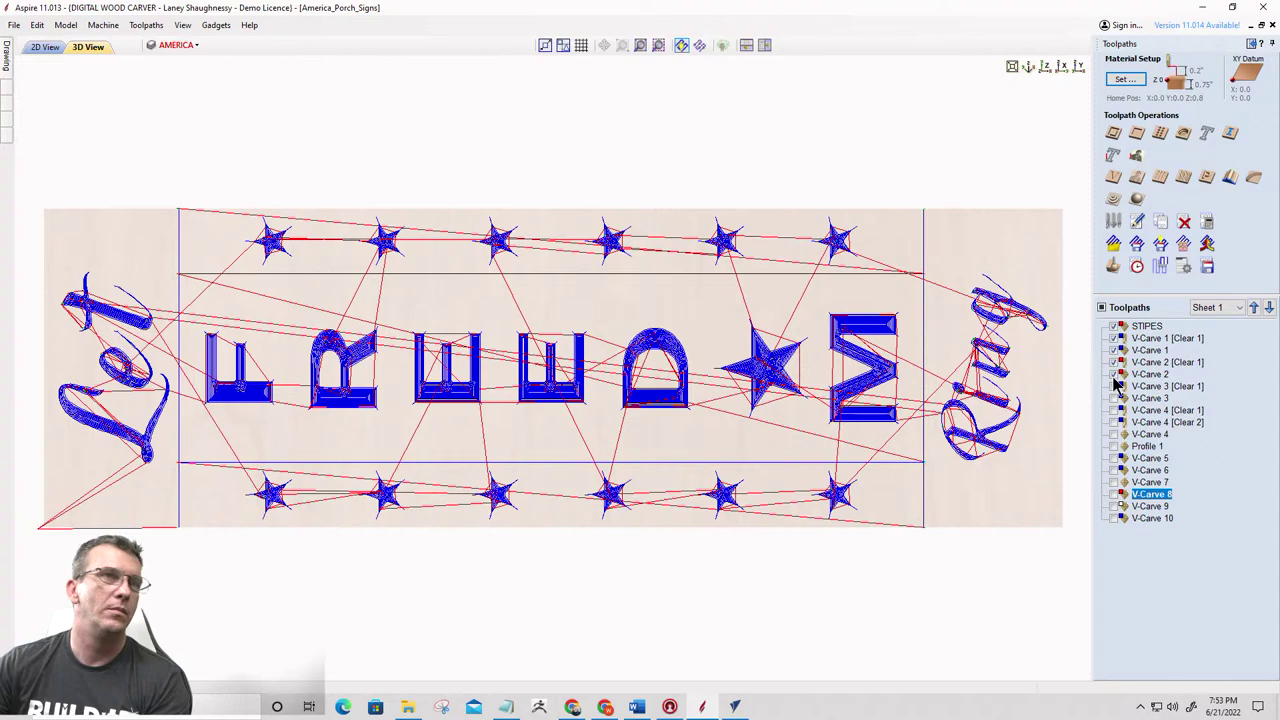
{"action": "left_click", "coordinate": [1114, 386]}
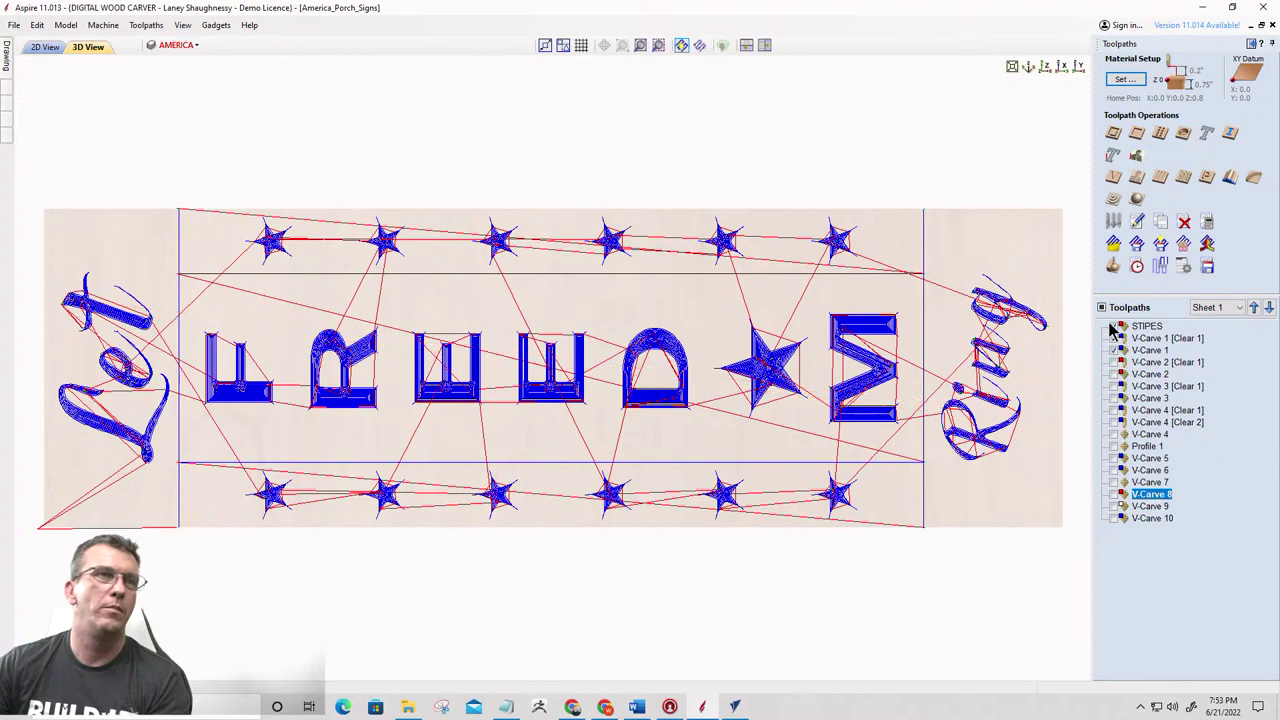
{"action": "left_click", "coordinate": [1113, 266]}
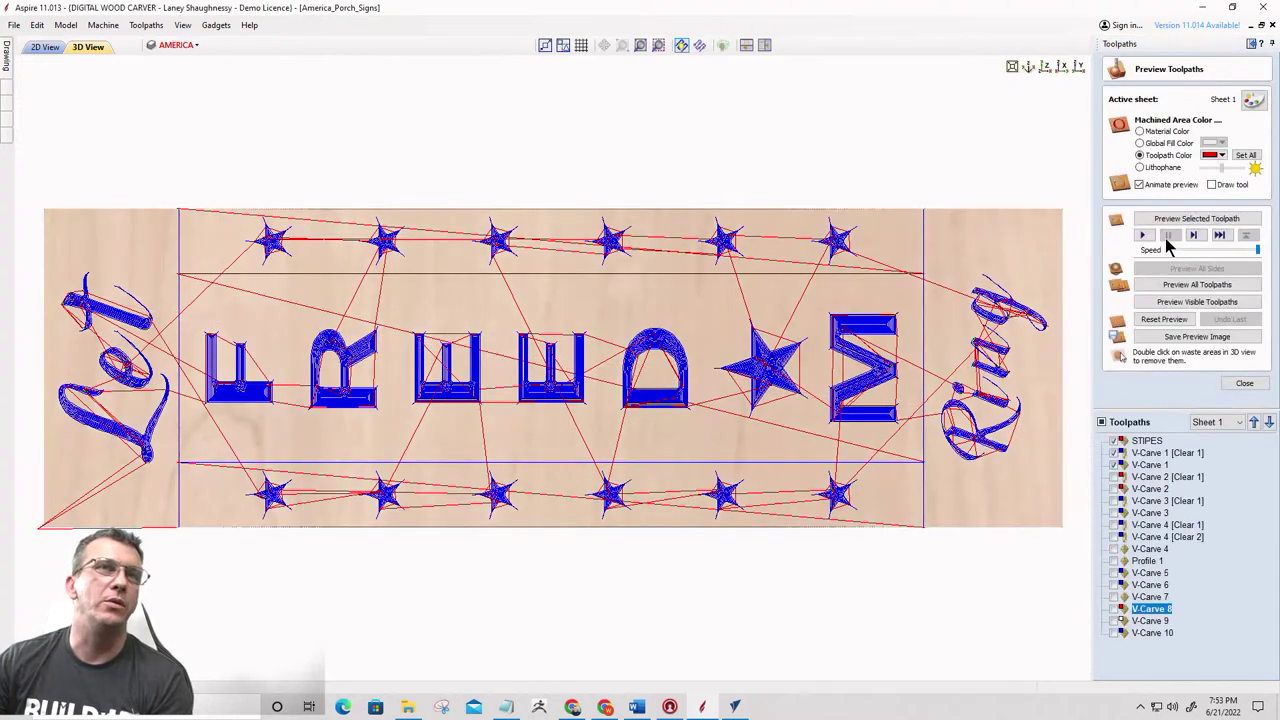
{"action": "left_click", "coordinate": [1179, 302]}
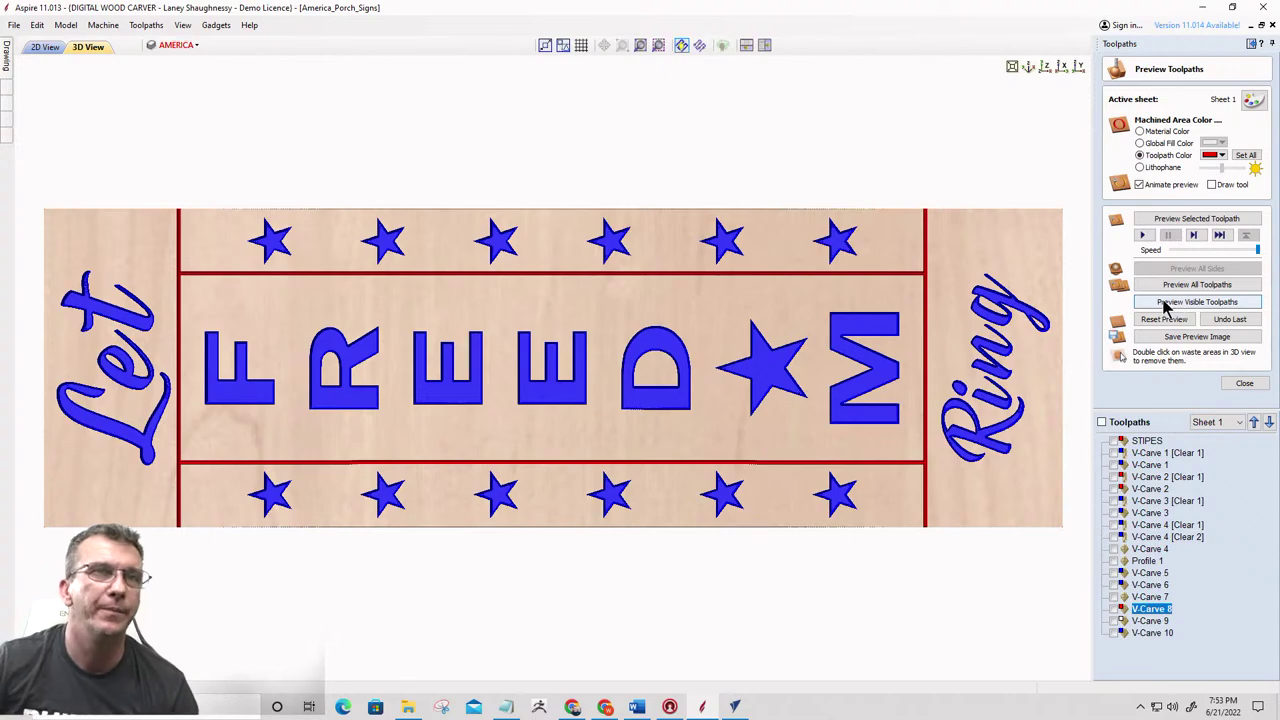
Preview the V-Carve 2, 3 and 4 toolpaths with their clearance passes on a blank board
{"action": "left_click", "coordinate": [1114, 477]}
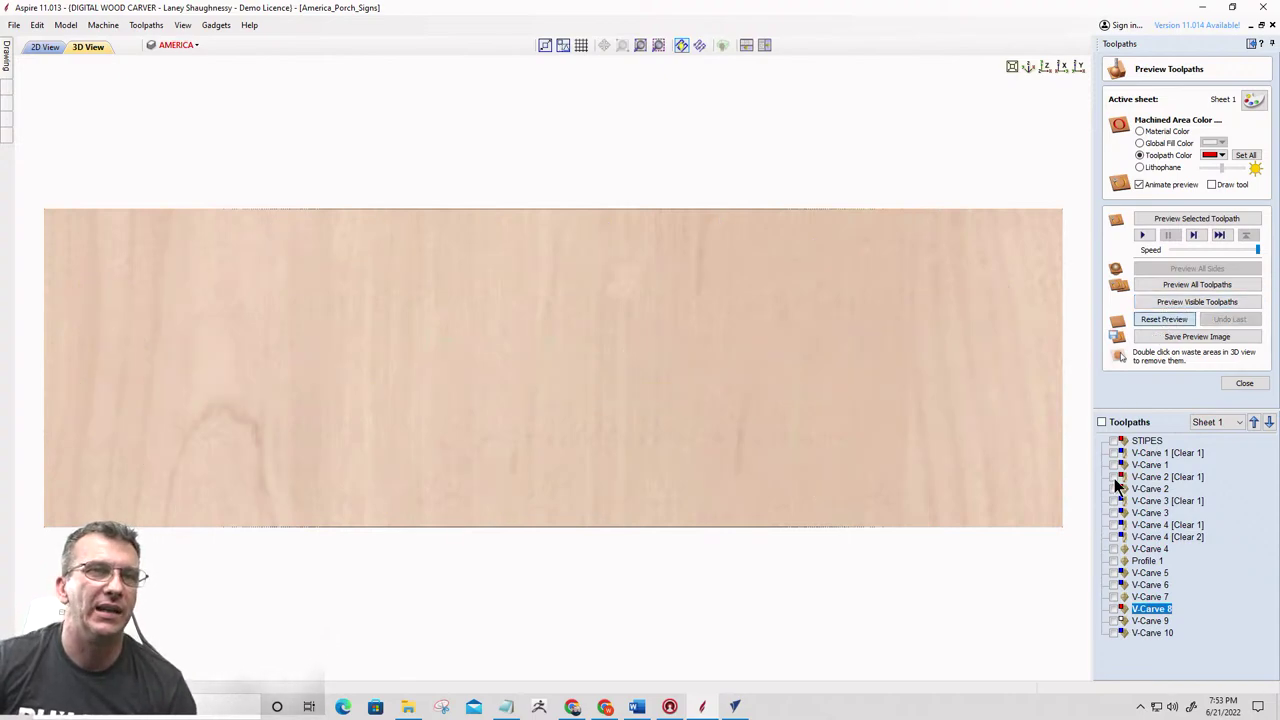
{"action": "left_click", "coordinate": [1114, 489]}
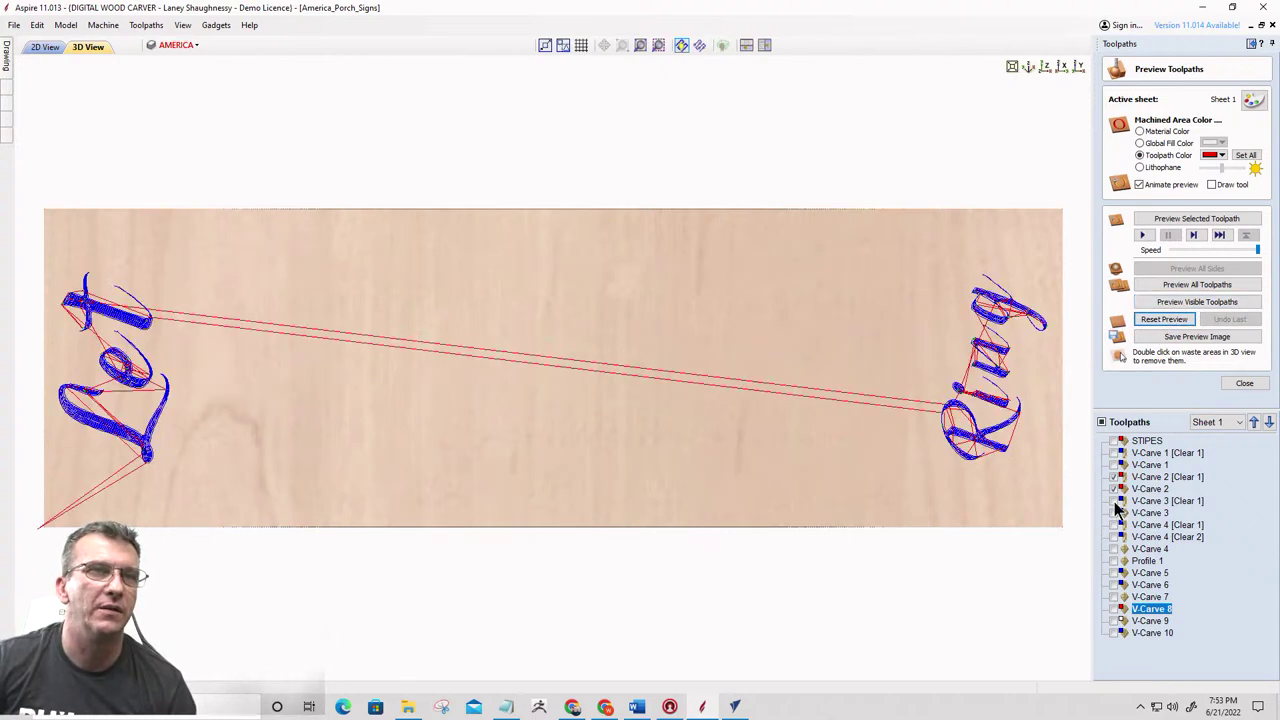
{"action": "left_click", "coordinate": [1114, 513]}
{"action": "left_click", "coordinate": [1114, 525]}
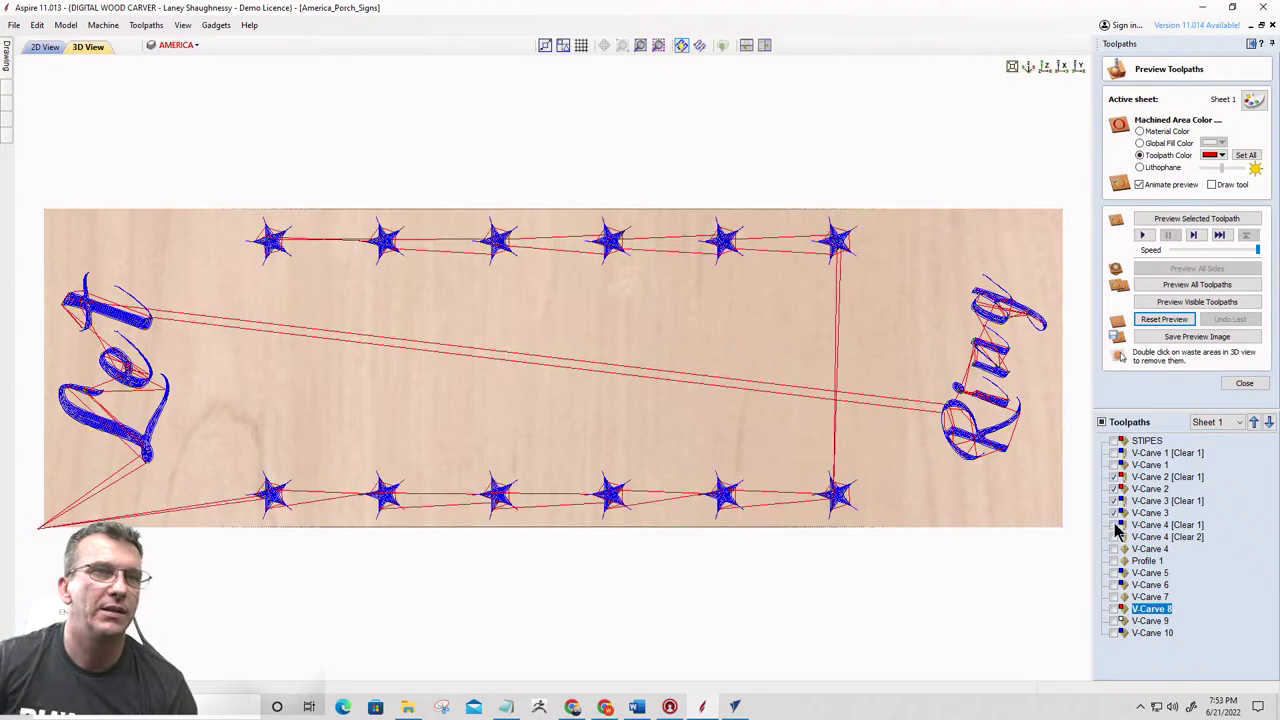
{"action": "left_click", "coordinate": [1115, 530]}
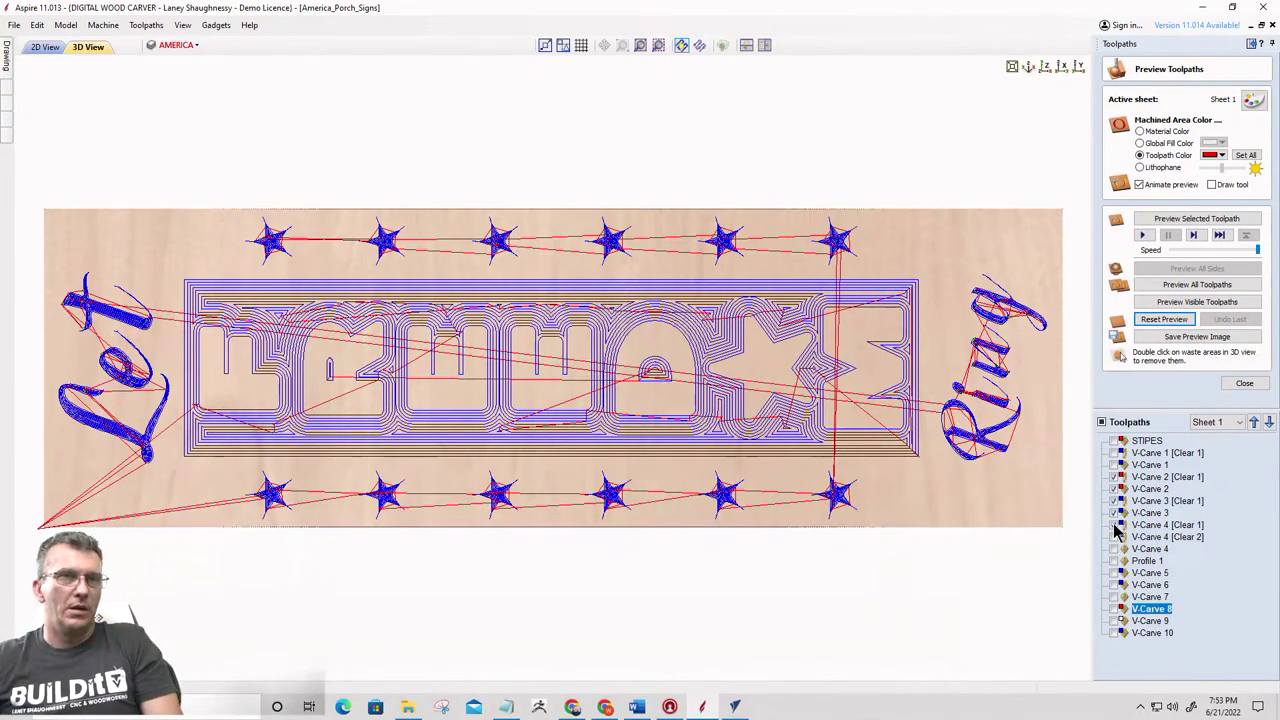
{"action": "left_click", "coordinate": [1114, 537]}
{"action": "left_click", "coordinate": [1114, 549]}
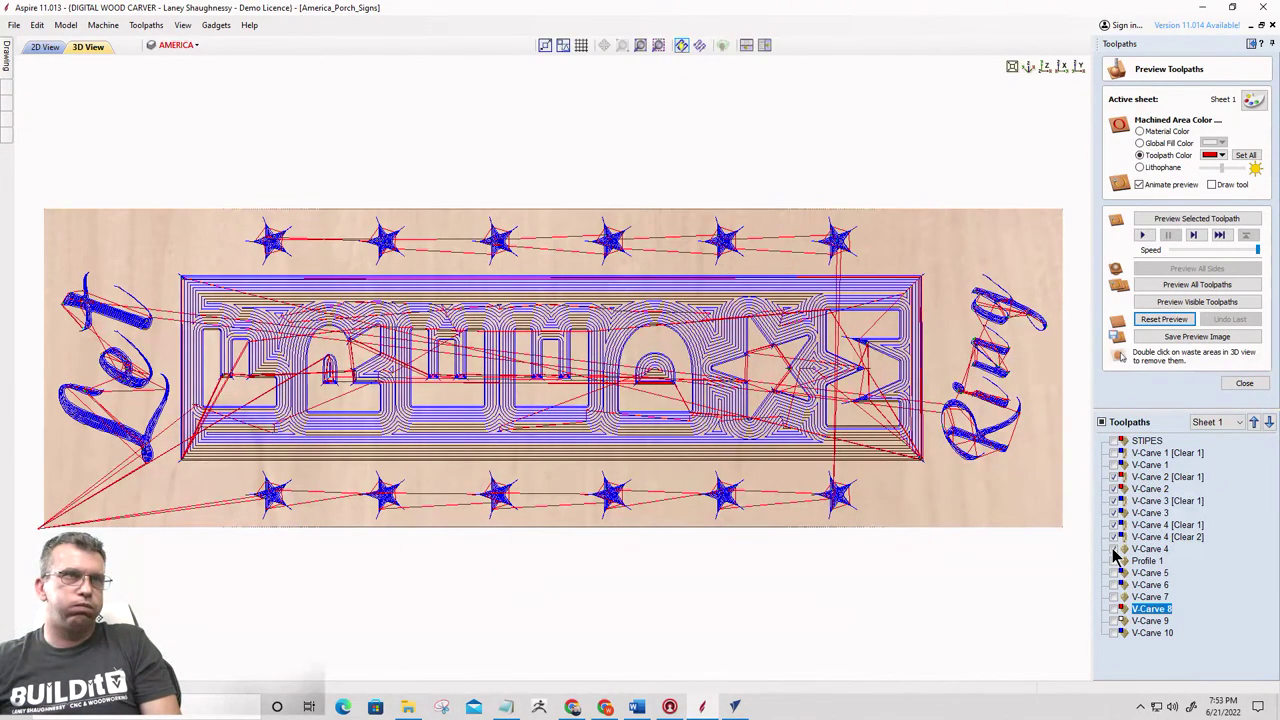
{"action": "left_click", "coordinate": [1186, 304]}
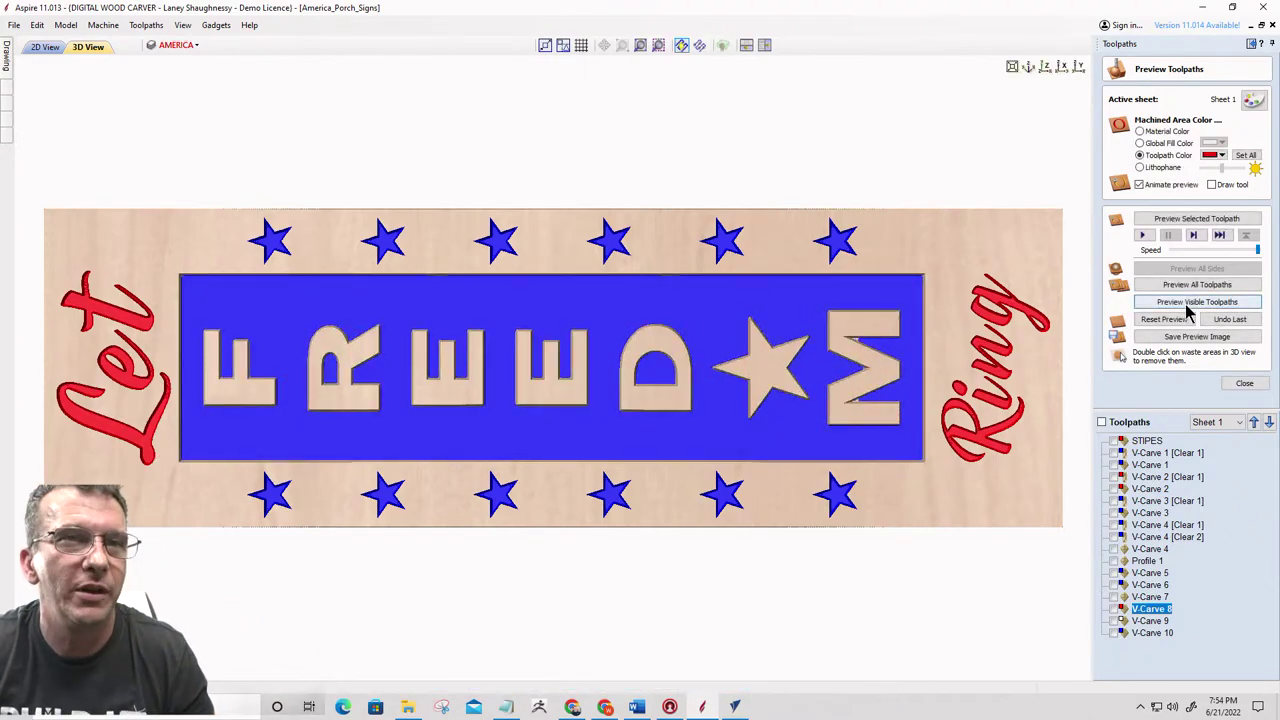
Reset the preview and simulate V-Carve 5, V-Carve 6 and V-Carve 7 for the America sign, leaving out Profile 1
{"action": "left_click", "coordinate": [1147, 321]}
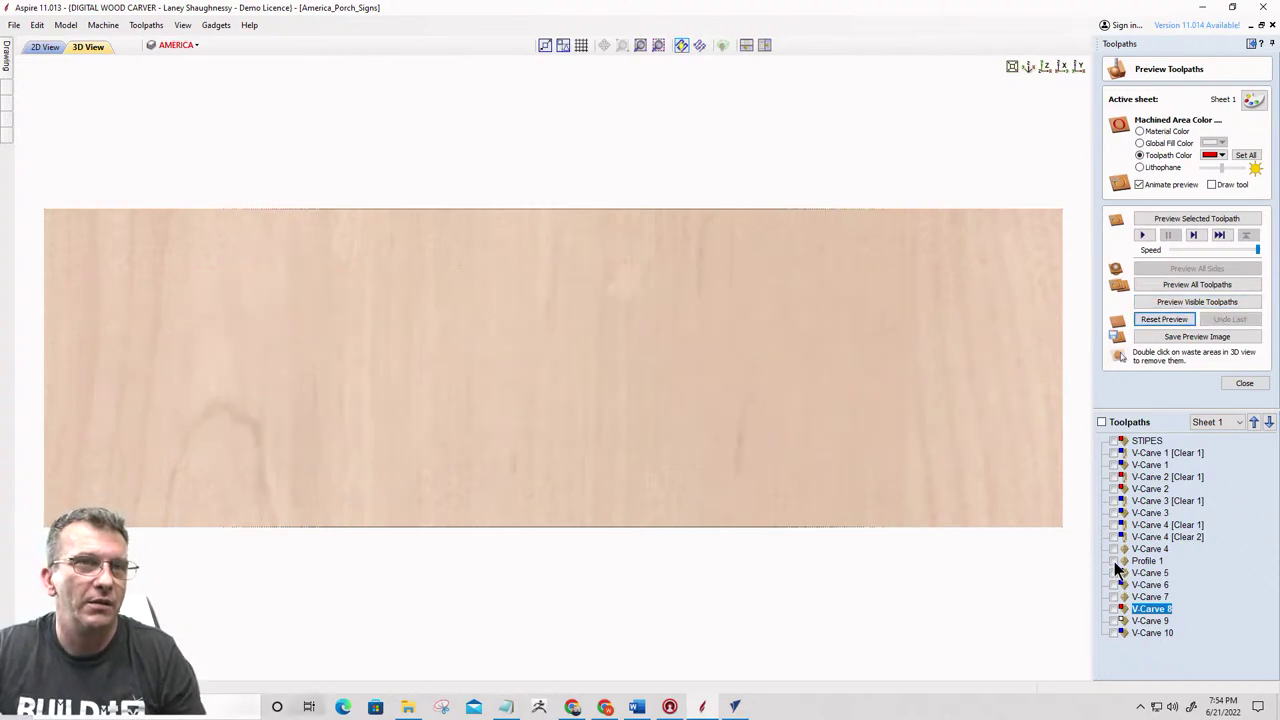
{"action": "left_click", "coordinate": [1113, 561]}
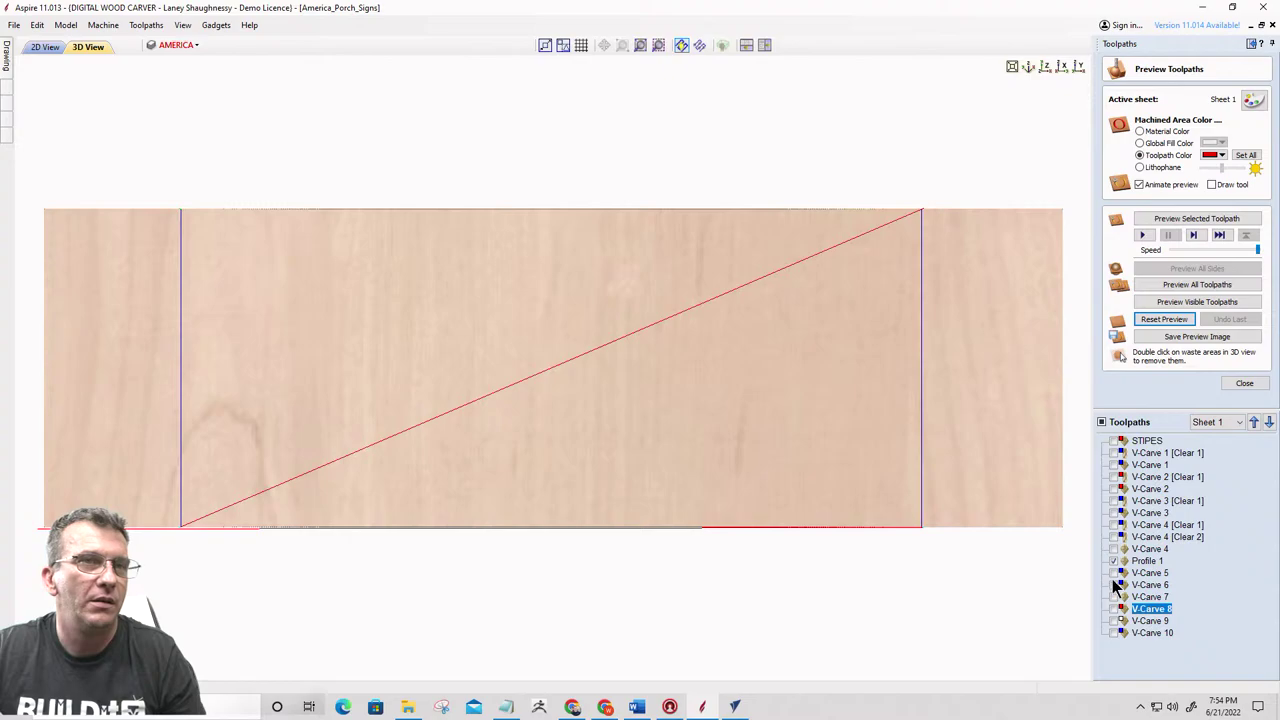
{"action": "left_click", "coordinate": [1113, 574]}
{"action": "left_click", "coordinate": [1113, 585]}
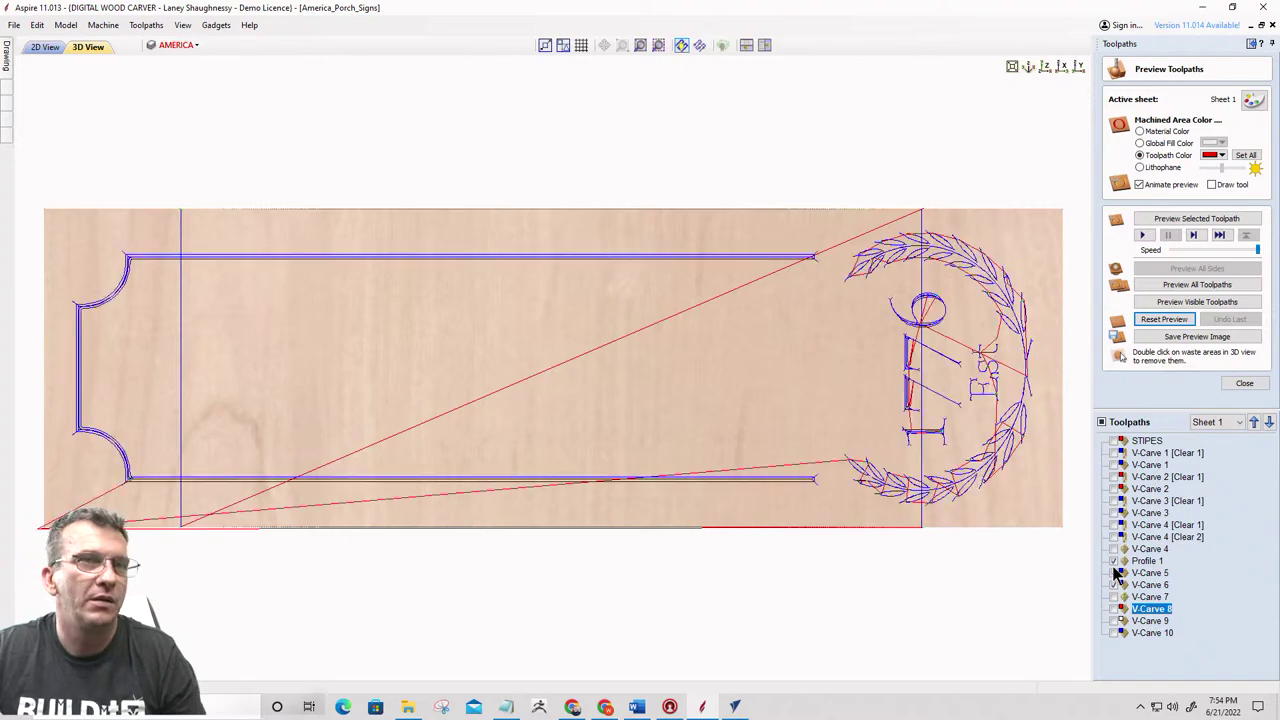
{"action": "left_click", "coordinate": [1114, 562]}
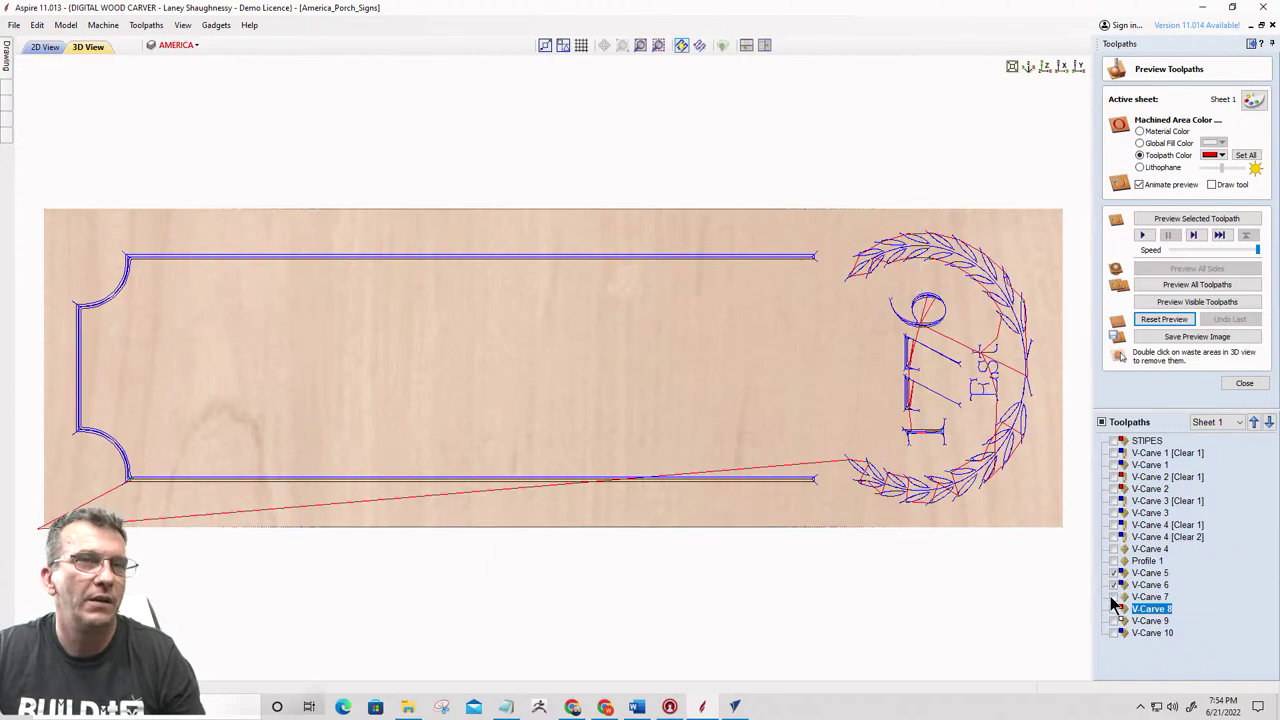
{"action": "left_click", "coordinate": [1113, 598]}
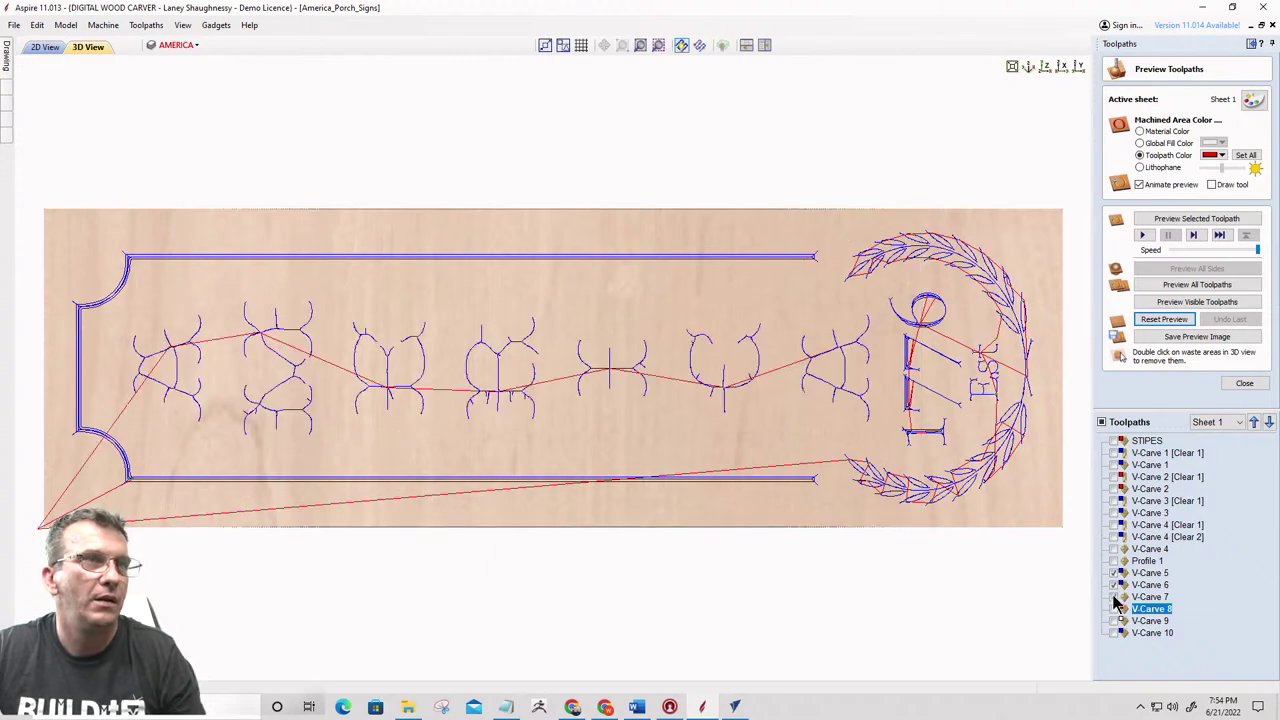
{"action": "left_click", "coordinate": [1159, 301]}
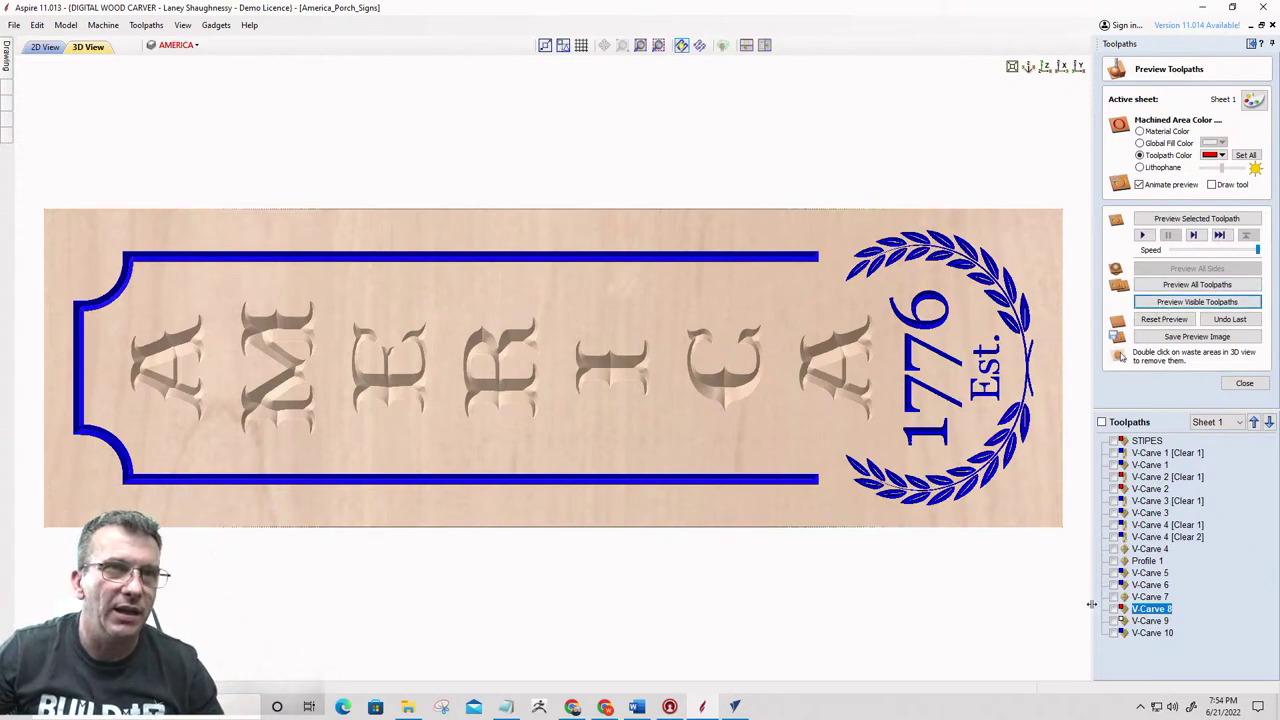
Set the V-Carve 7 toolpath colour to red for the AMERICA letters and leave the preview for the drawing tools
{"action": "left_click", "coordinate": [1133, 598]}
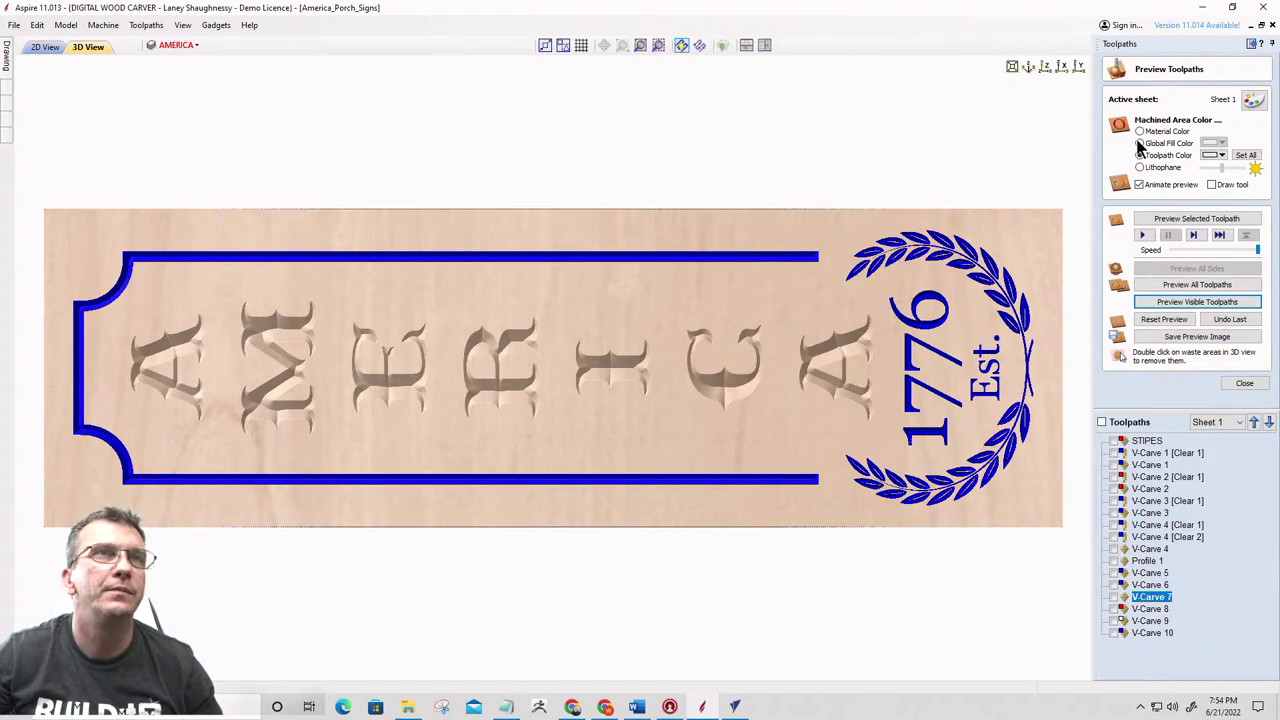
{"action": "left_click", "coordinate": [1215, 155]}
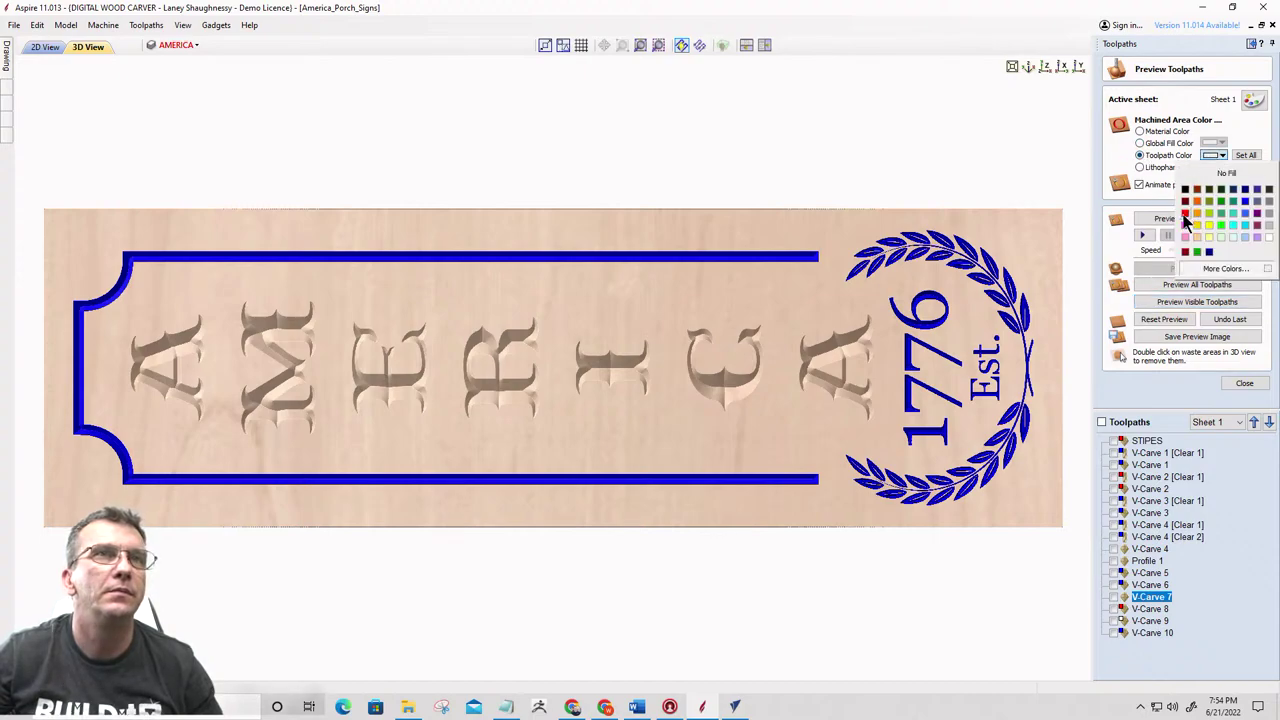
{"action": "left_click", "coordinate": [1185, 213]}
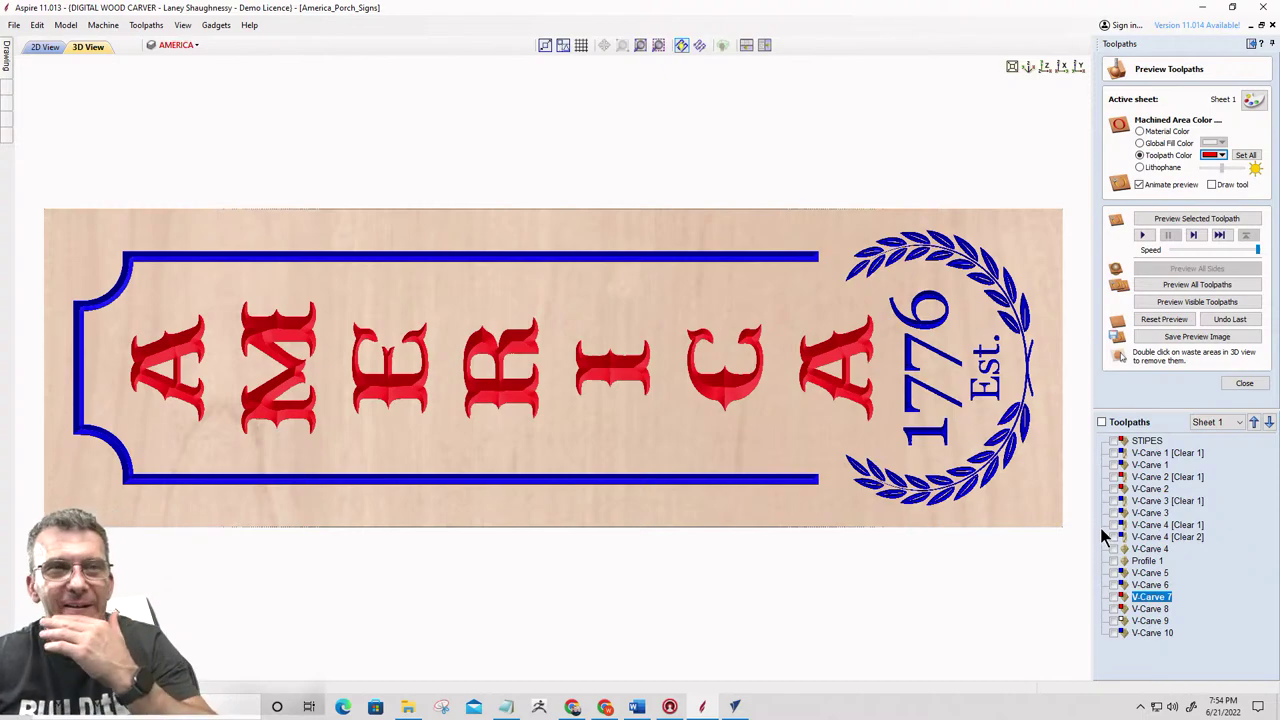
{"action": "left_click", "coordinate": [1243, 384]}
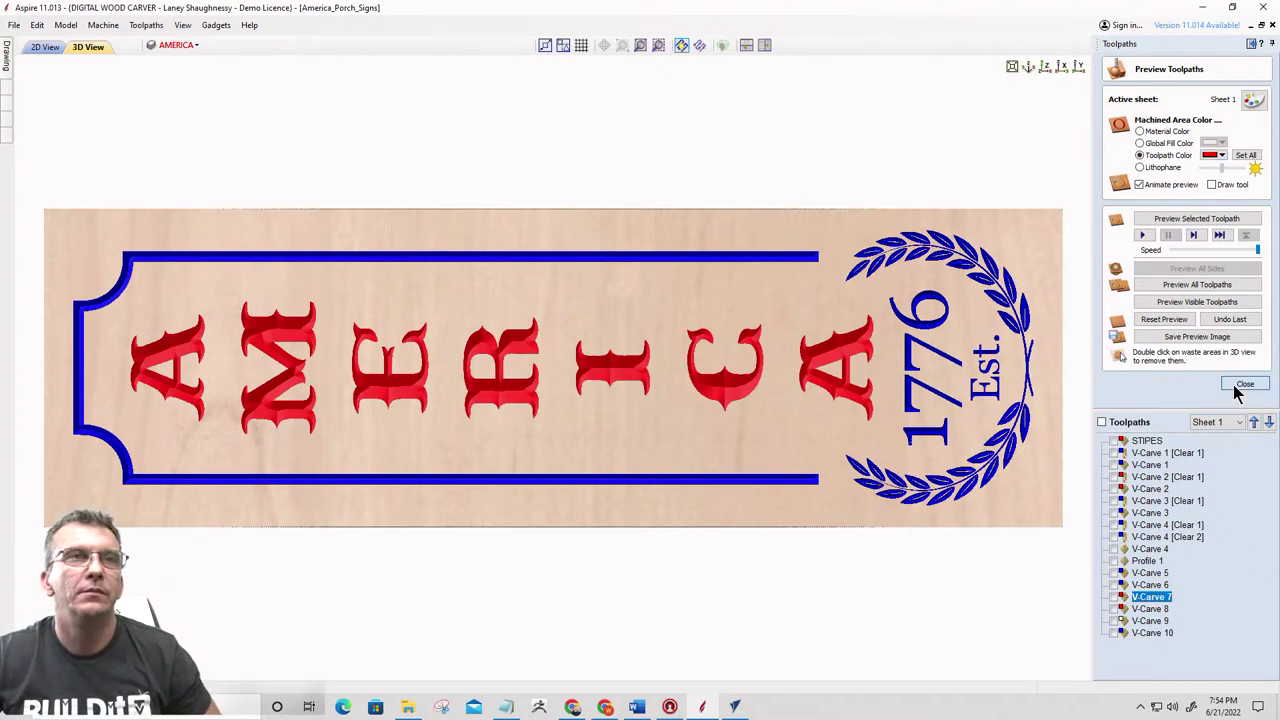
{"action": "left_click", "coordinate": [7, 62]}
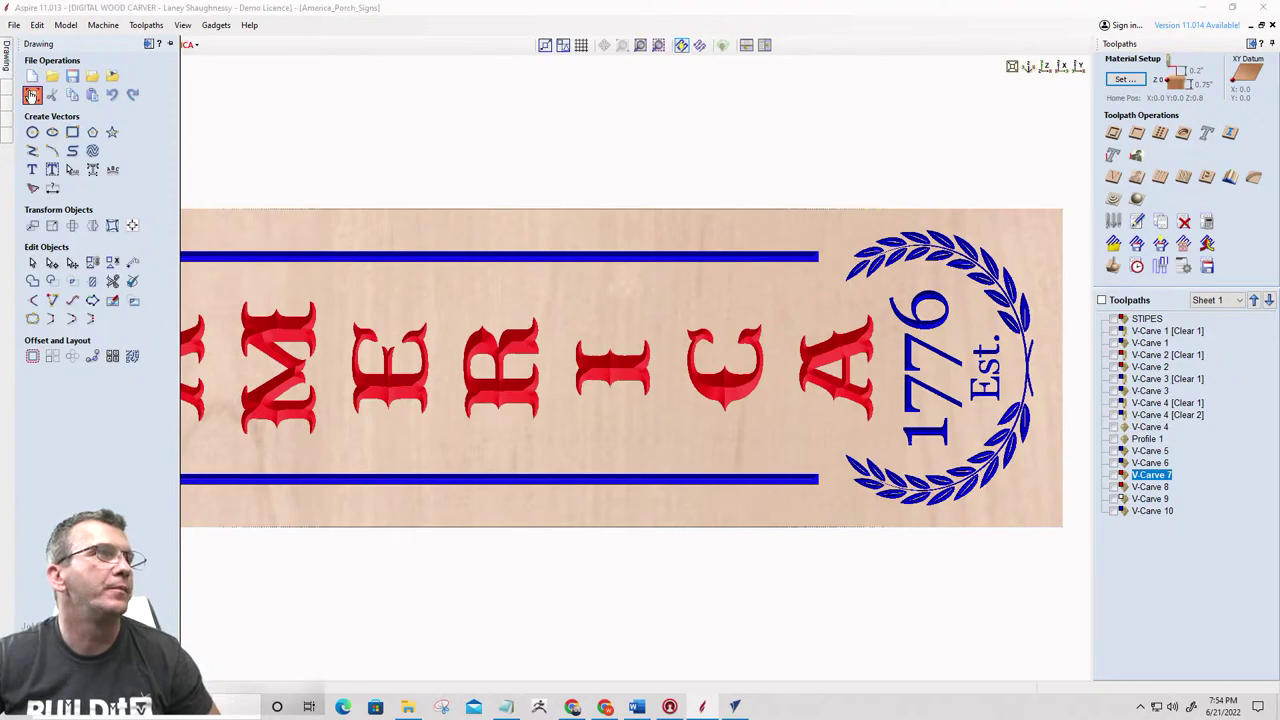
Reset the preview and simulate the V-Carve 8, V-Carve 9 and V-Carve 10 toolpaths of the Welcome sign
{"action": "left_click", "coordinate": [32, 94]}
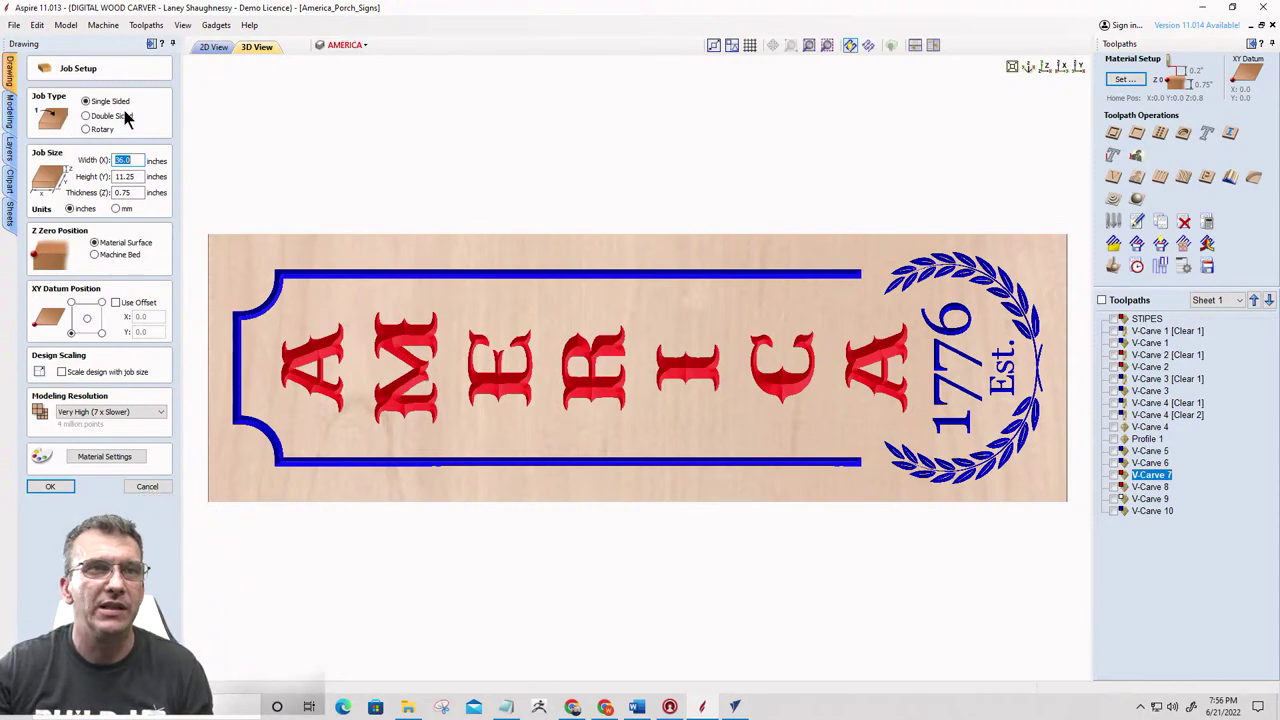
{"action": "left_click", "coordinate": [1113, 266]}
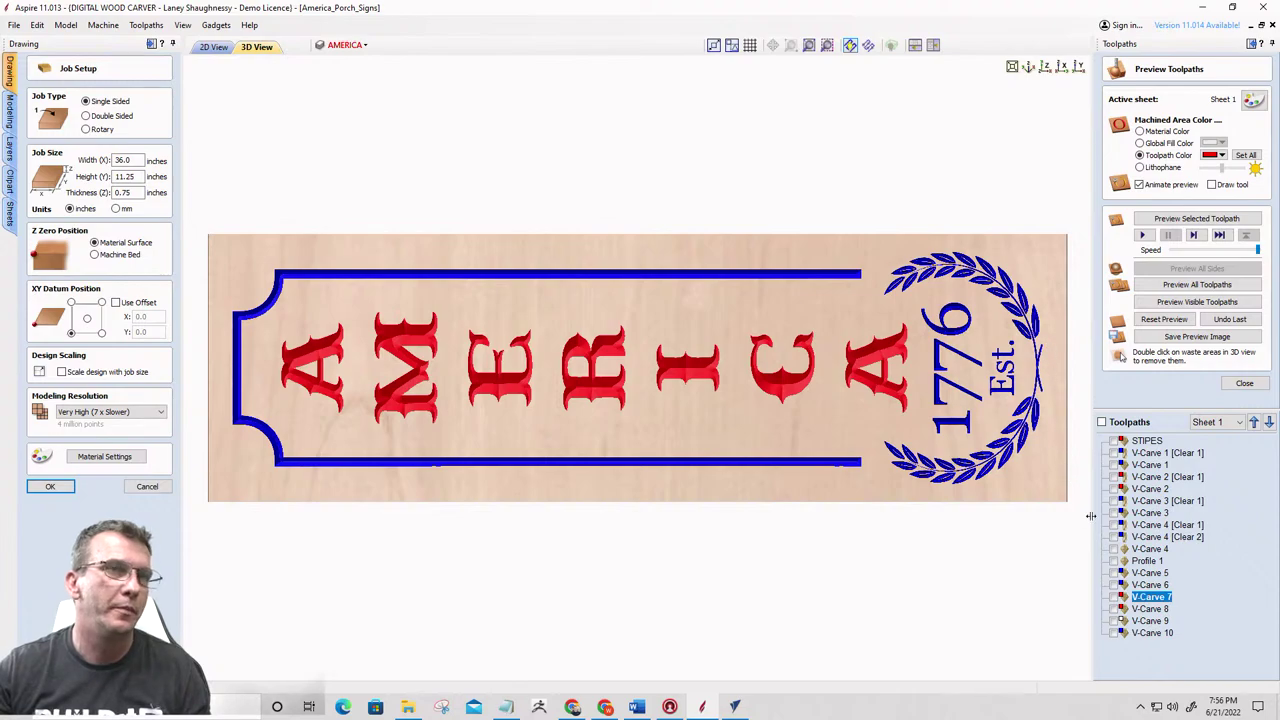
{"action": "left_click", "coordinate": [1115, 631]}
{"action": "left_click", "coordinate": [1115, 620]}
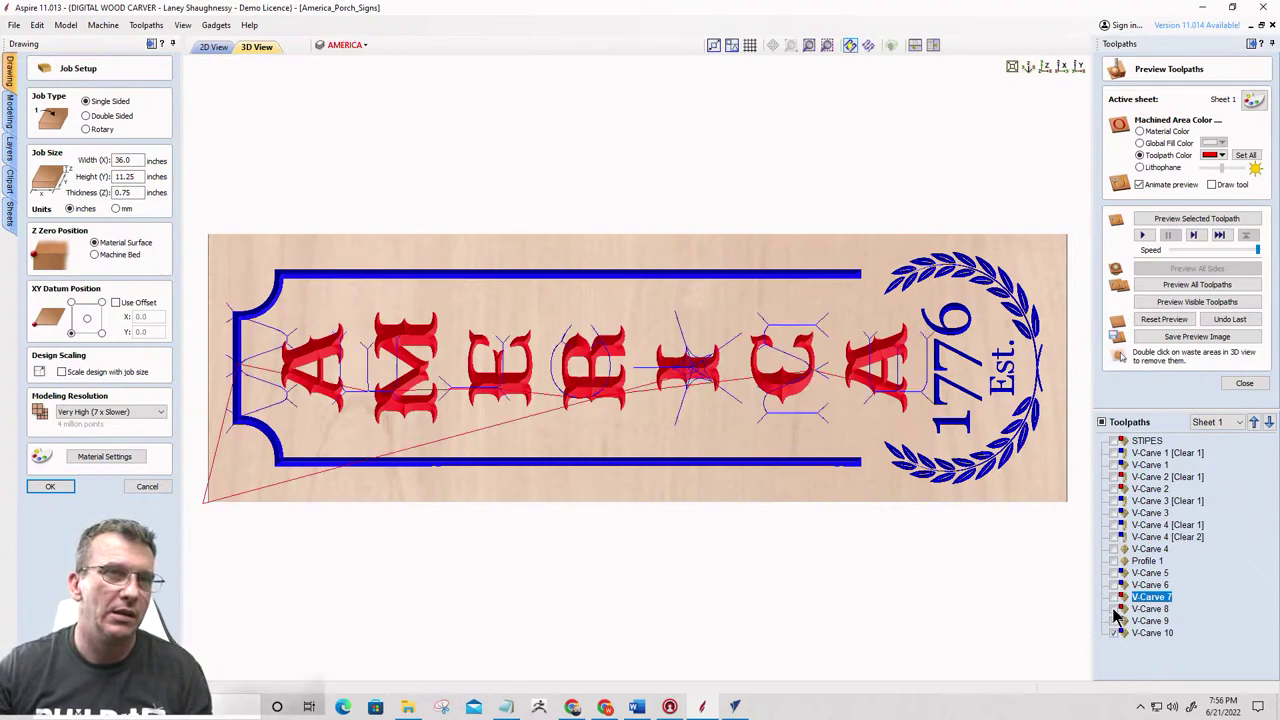
{"action": "left_click", "coordinate": [1115, 610]}
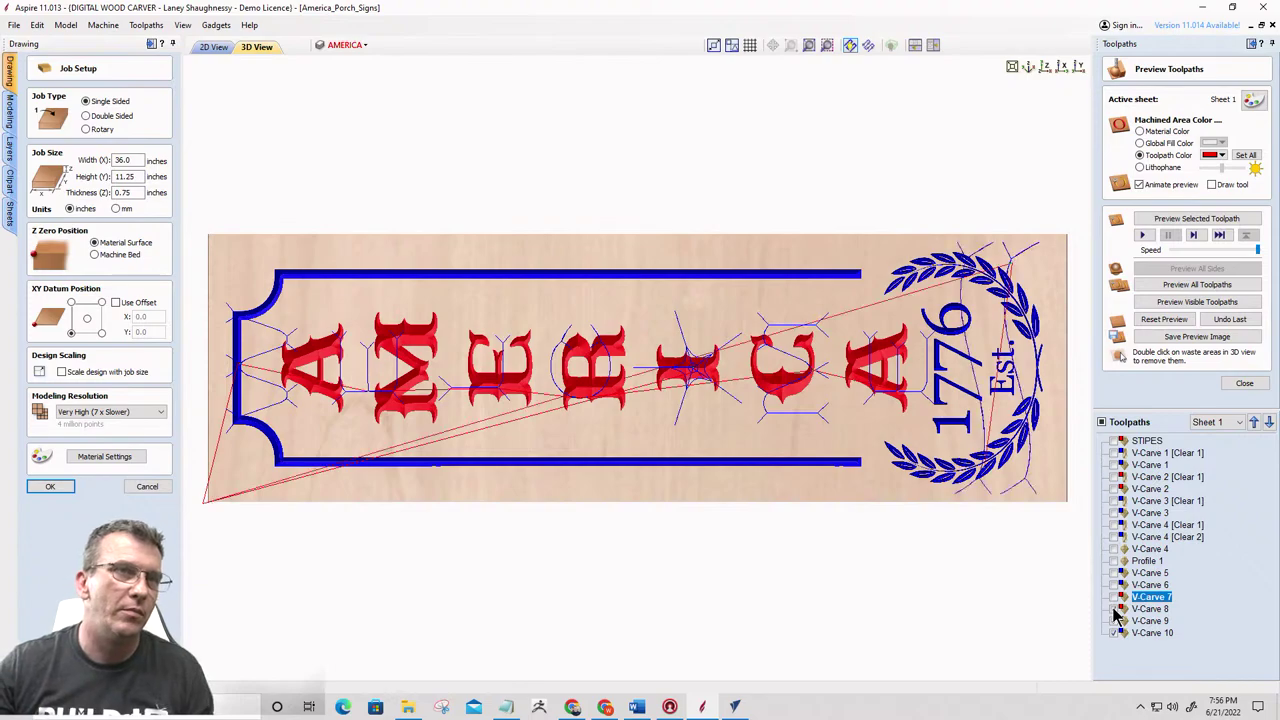
{"action": "left_click", "coordinate": [1164, 319]}
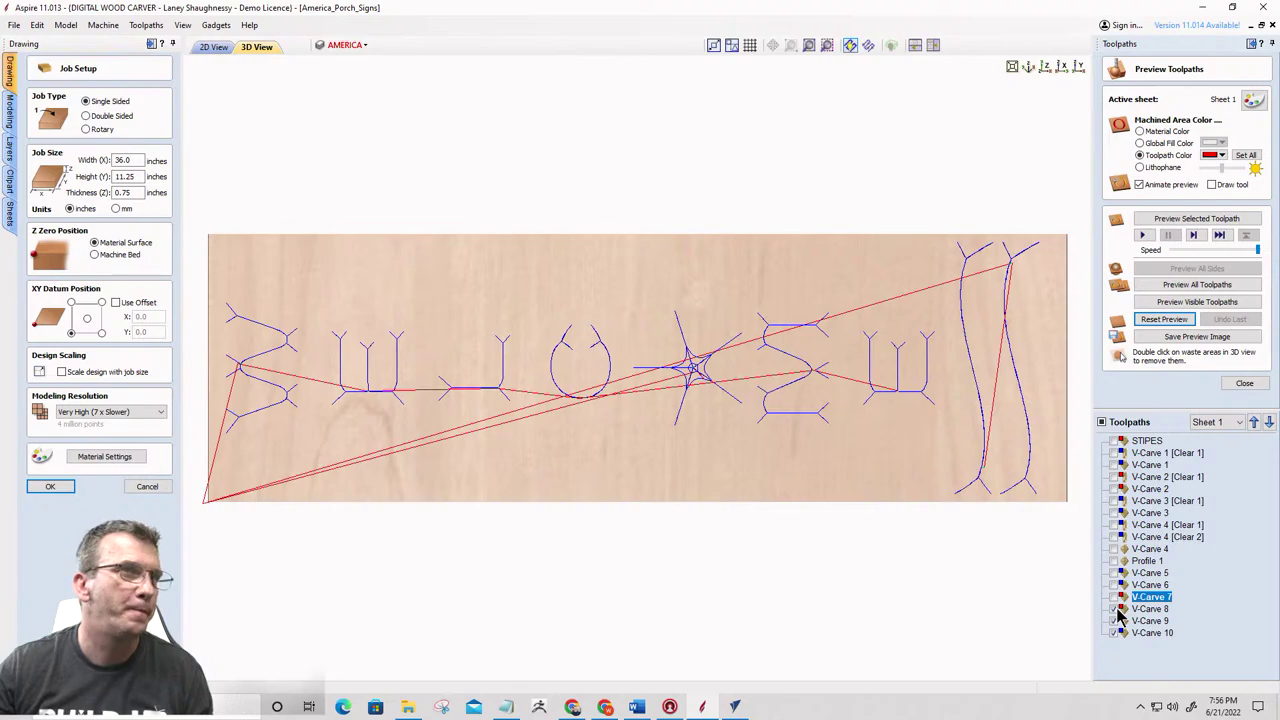
{"action": "left_click", "coordinate": [1190, 302]}
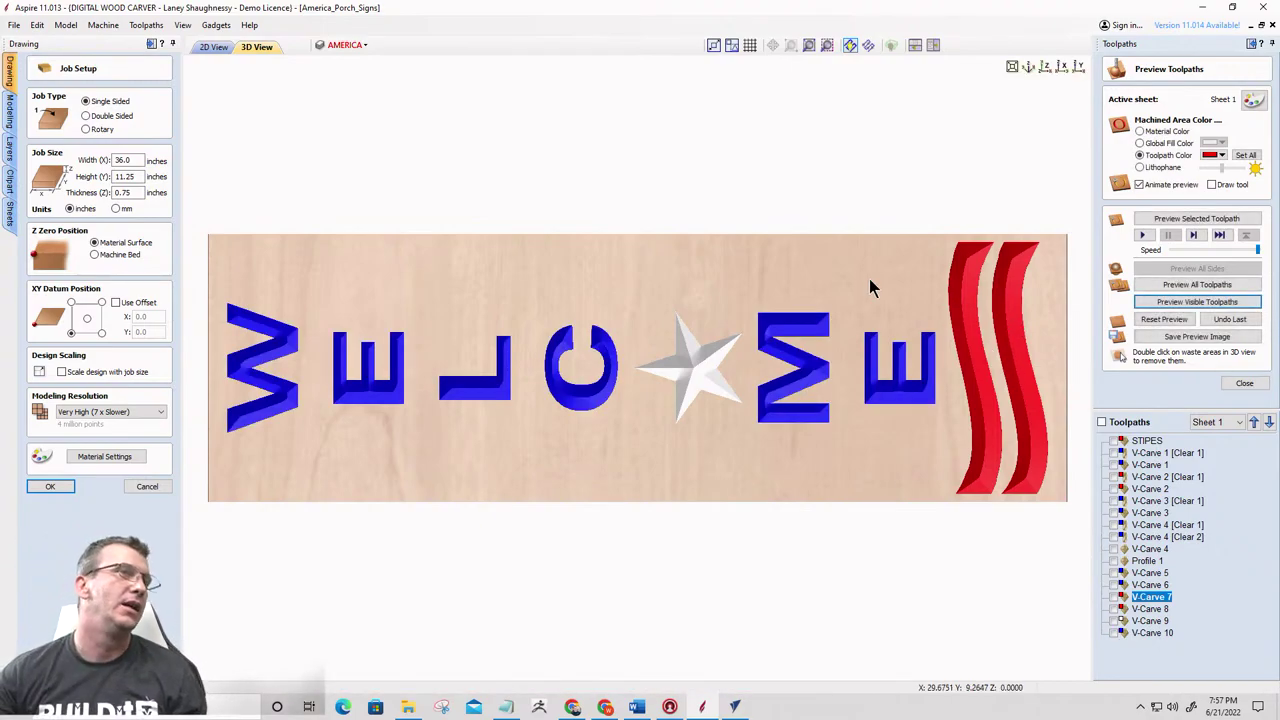
{"action": "left_click", "coordinate": [147, 487]}
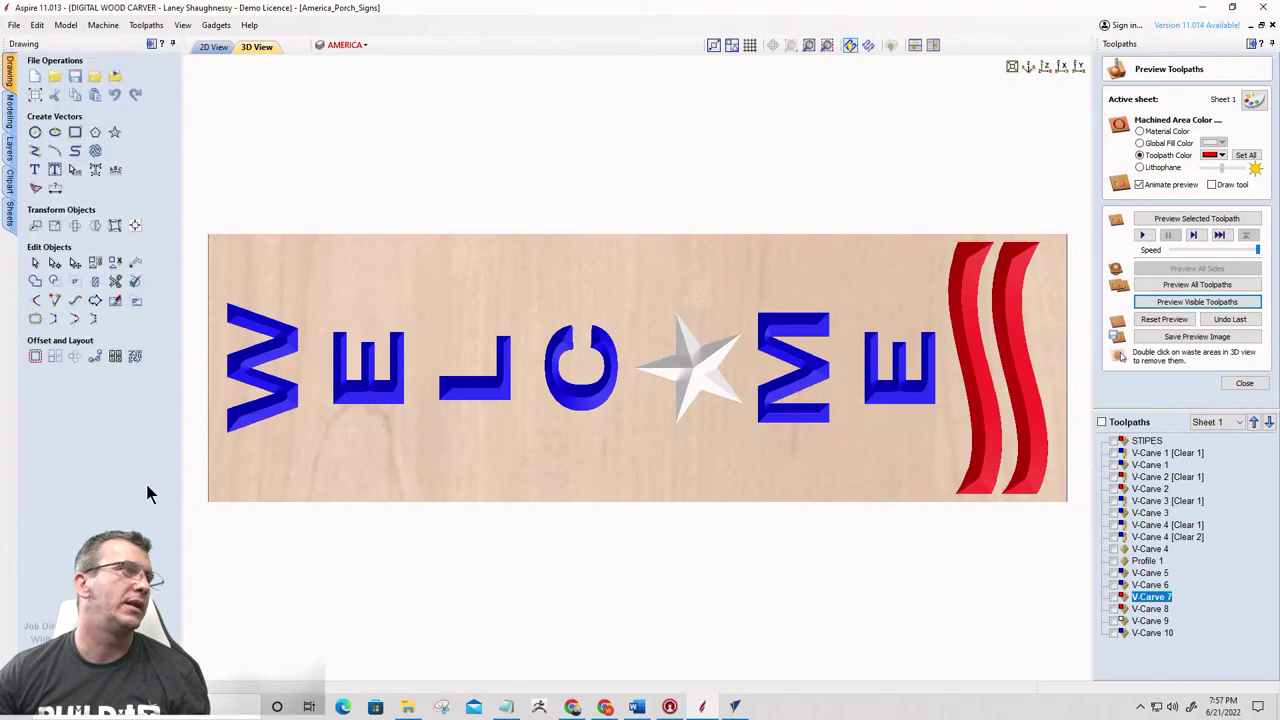
{"action": "left_click", "coordinate": [35, 171]}
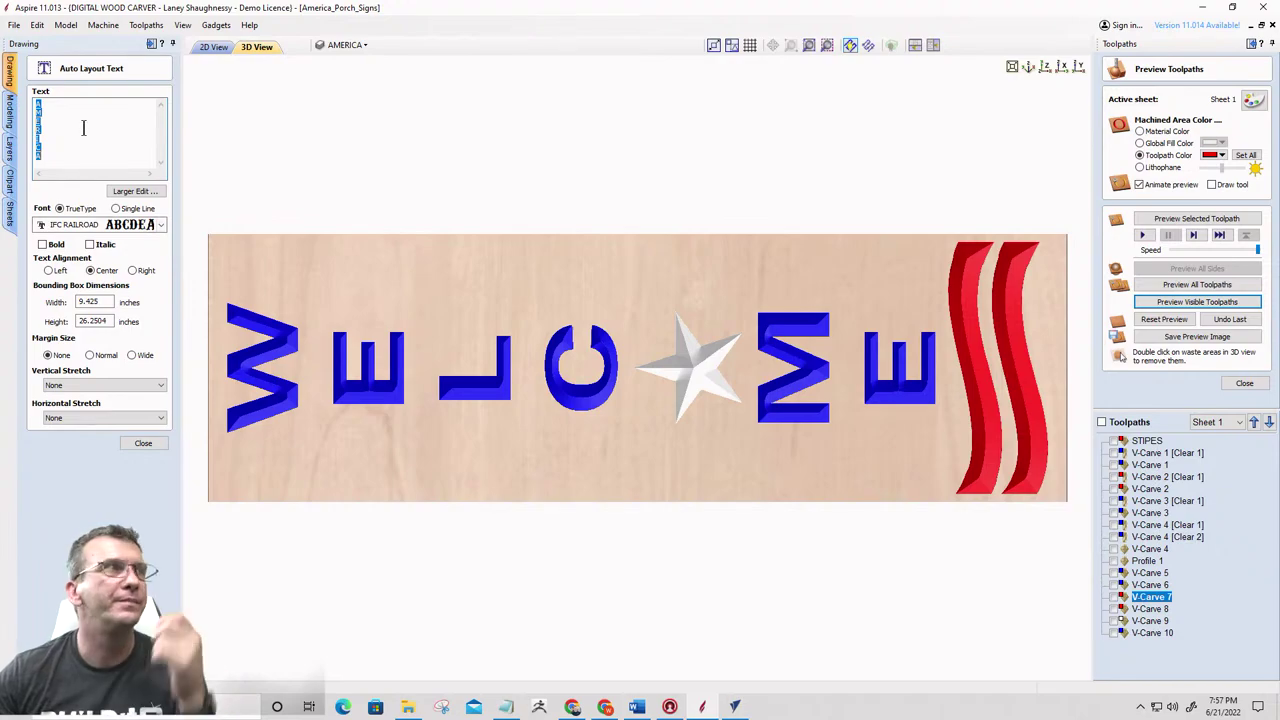
{"action": "left_click", "coordinate": [137, 446]}
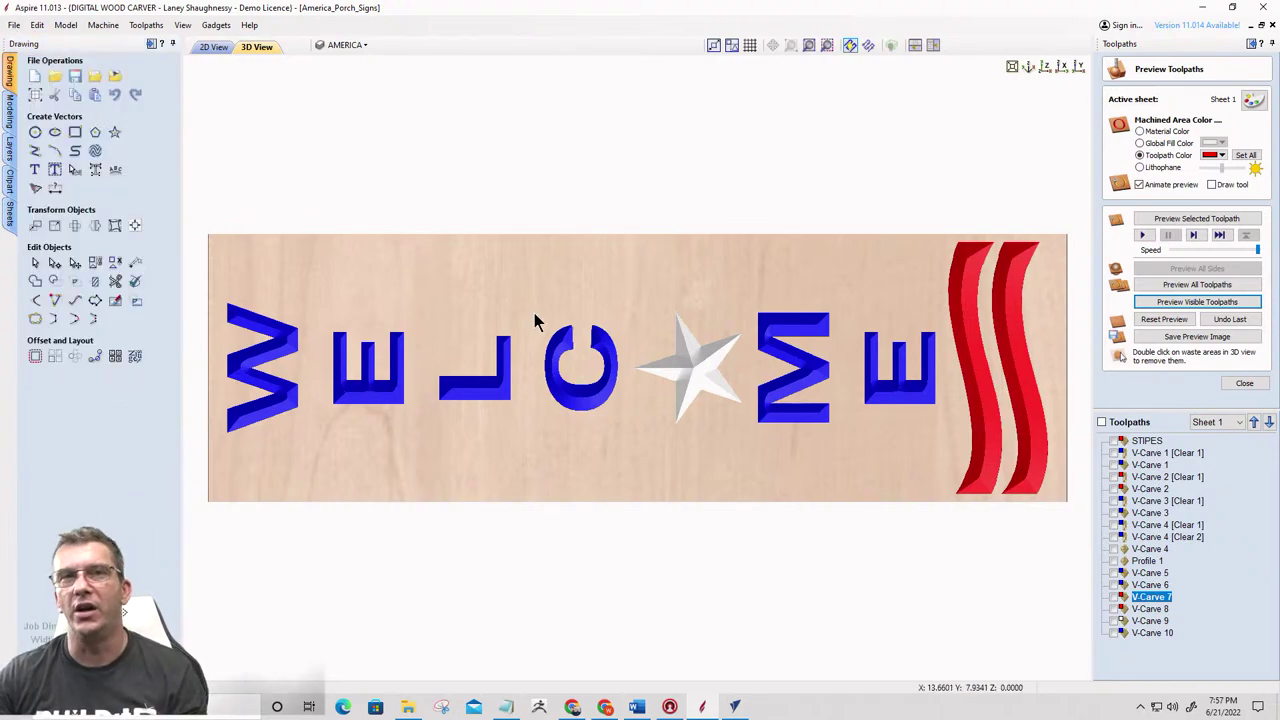
Switch to VCarve Pro and preview the 3D Finish 1 [Clear 1] and 3D Finish 1 toolpaths of the flag carving
{"action": "left_click", "coordinate": [1206, 12]}
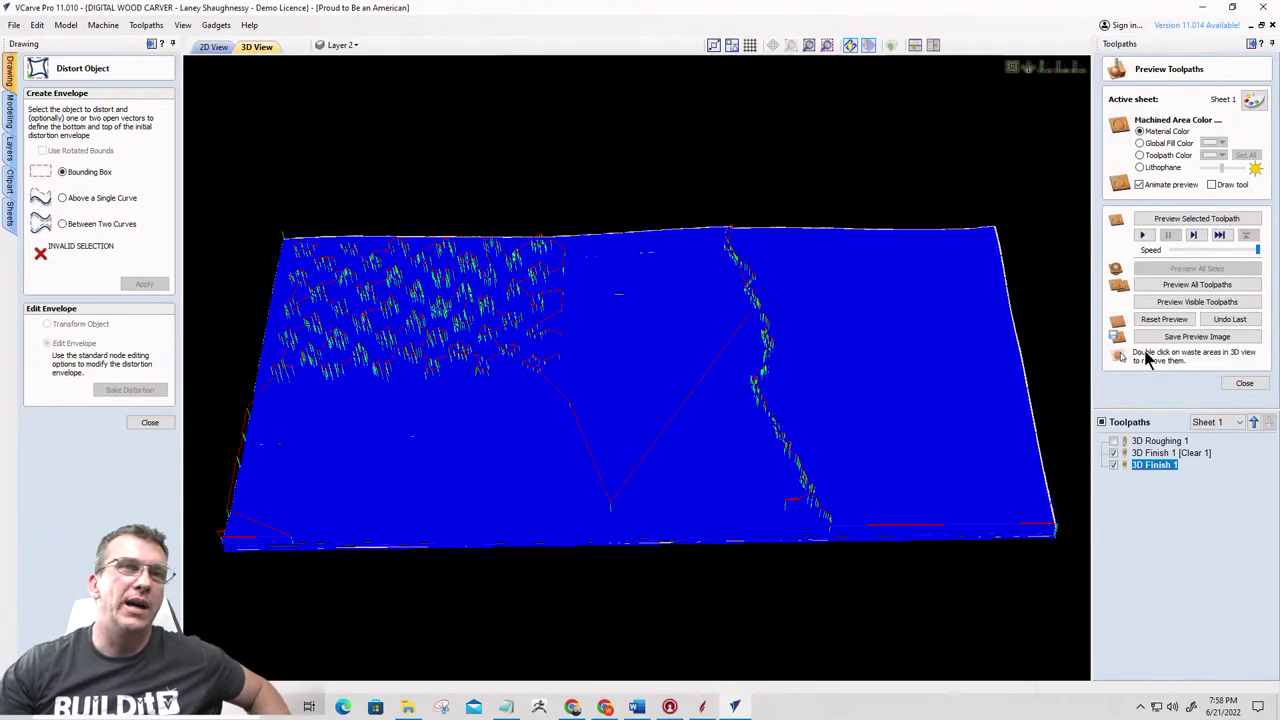
{"action": "left_click", "coordinate": [1192, 302]}
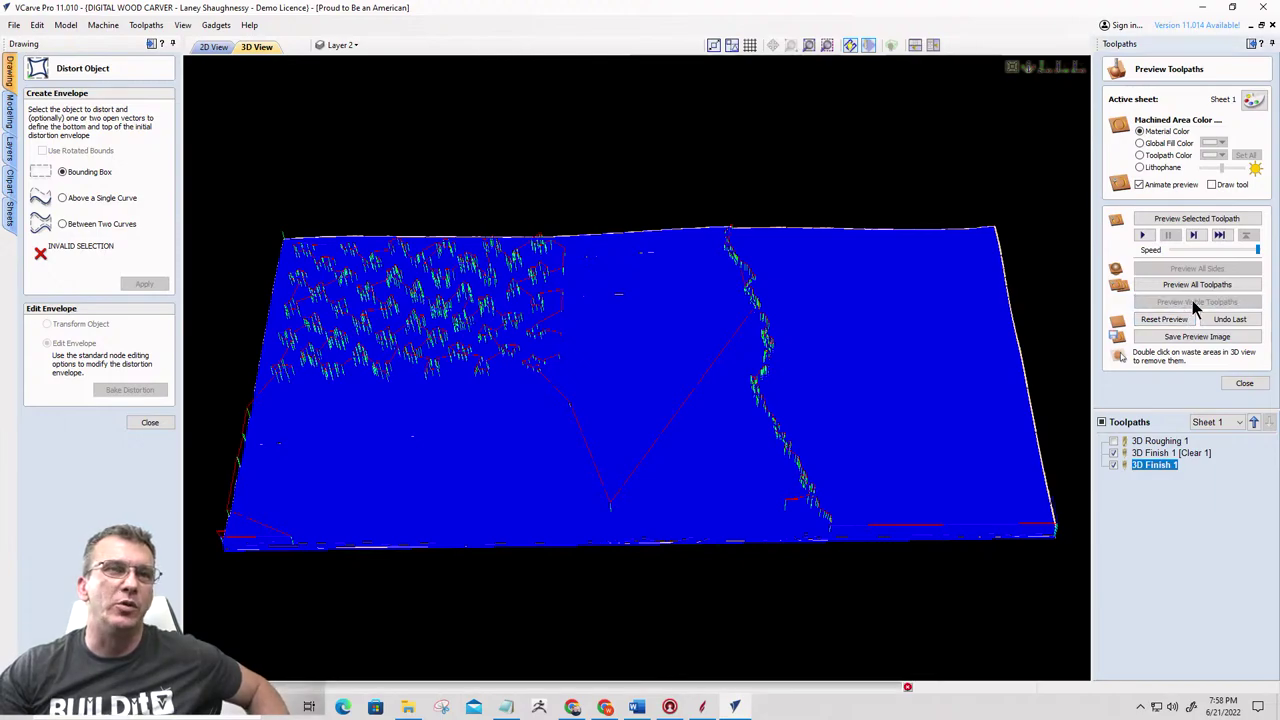
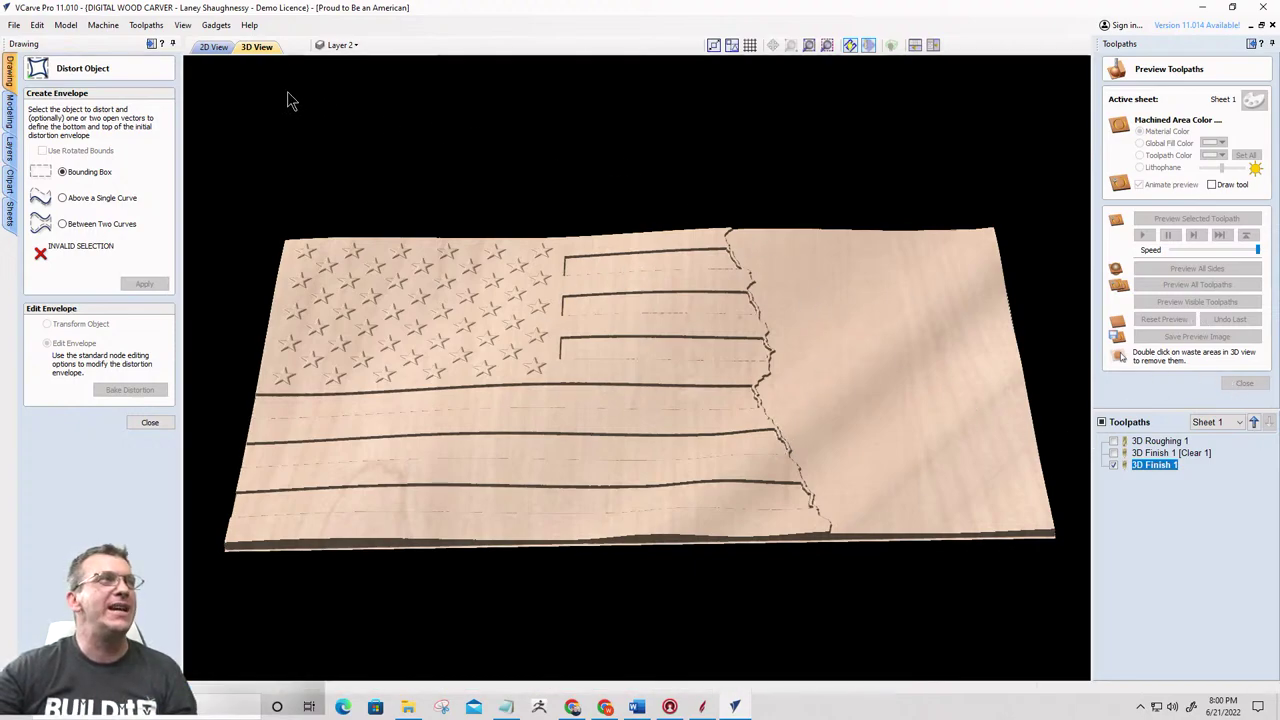
Calculate a V-carve toolpath for the lyrics with the 60-degree V-bit, without flat depth or clearance tools, projected onto the 3D model
{"action": "left_click", "coordinate": [213, 47]}
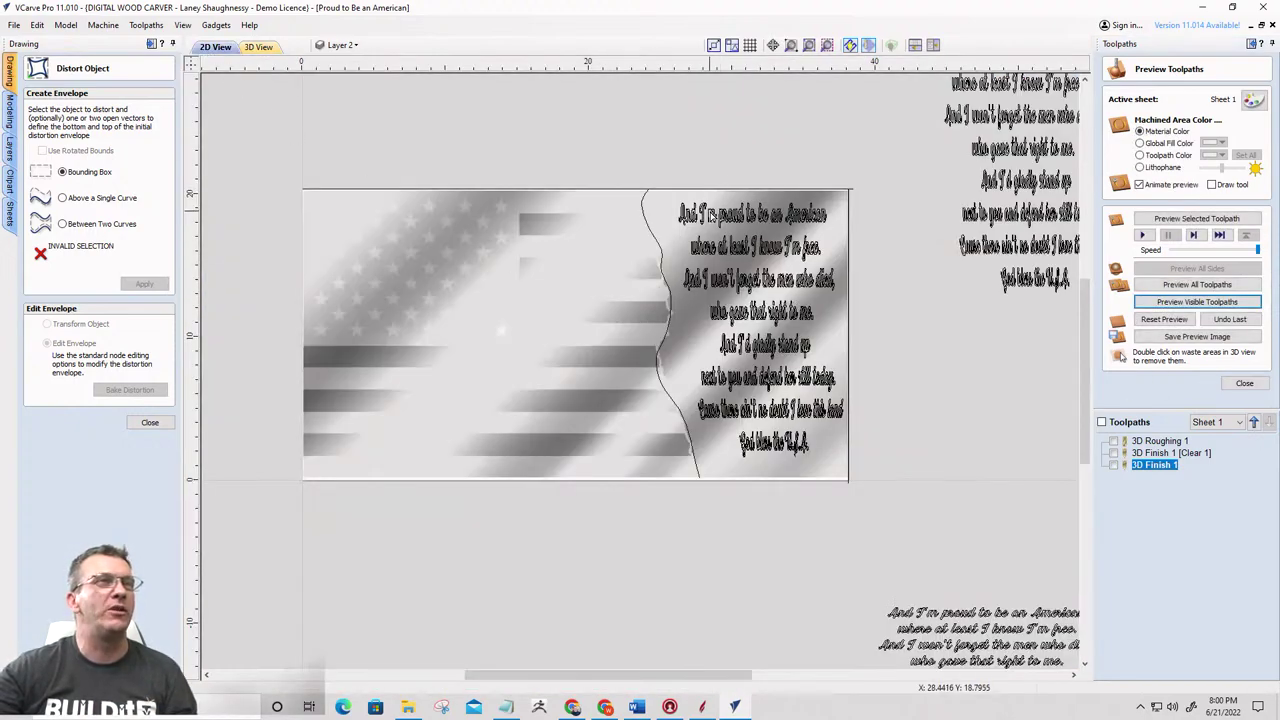
{"action": "left_click", "coordinate": [710, 217]}
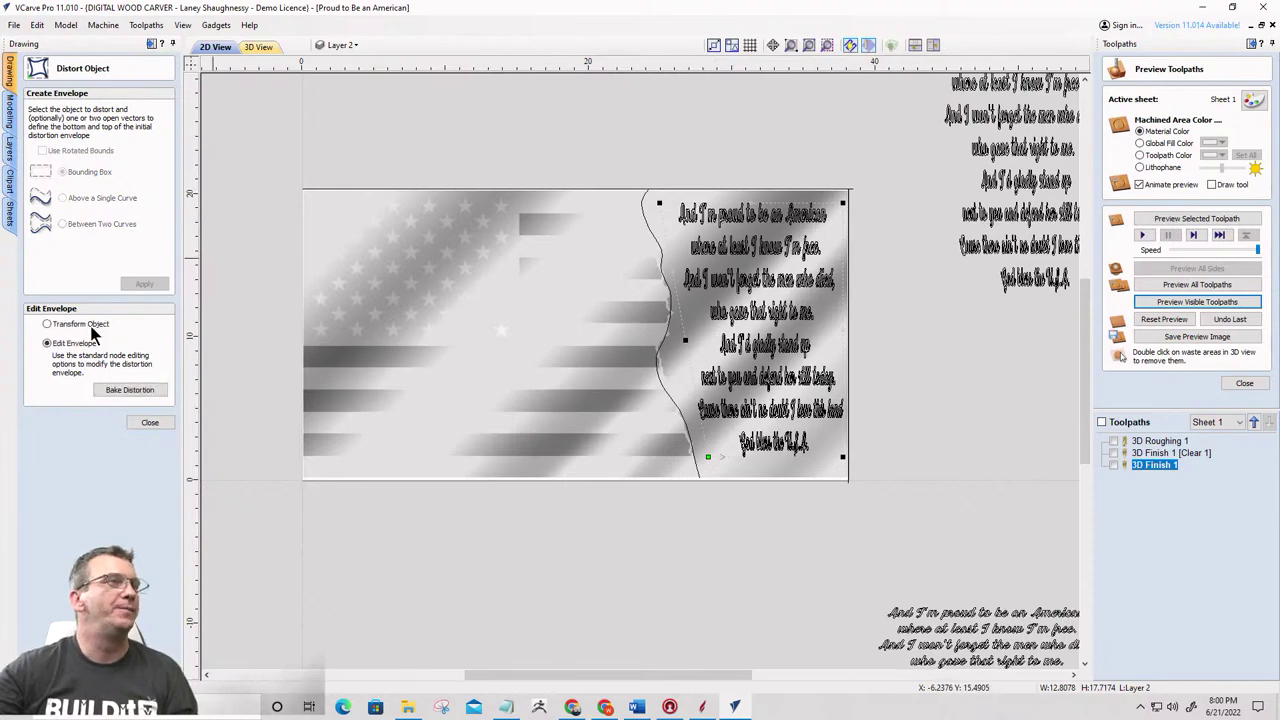
{"action": "left_click_drag", "start_coordinate": [640, 155], "coordinate": [893, 381]}
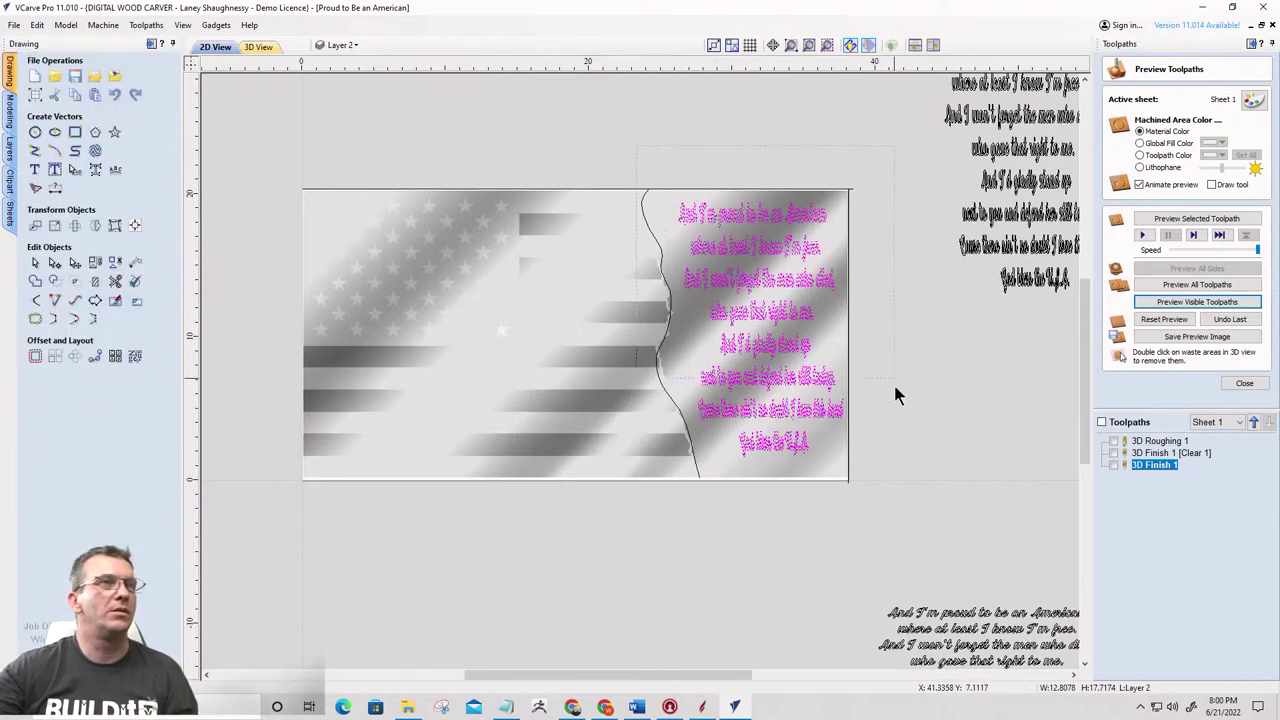
{"action": "left_click_drag", "start_coordinate": [896, 506], "coordinate": [896, 506]}
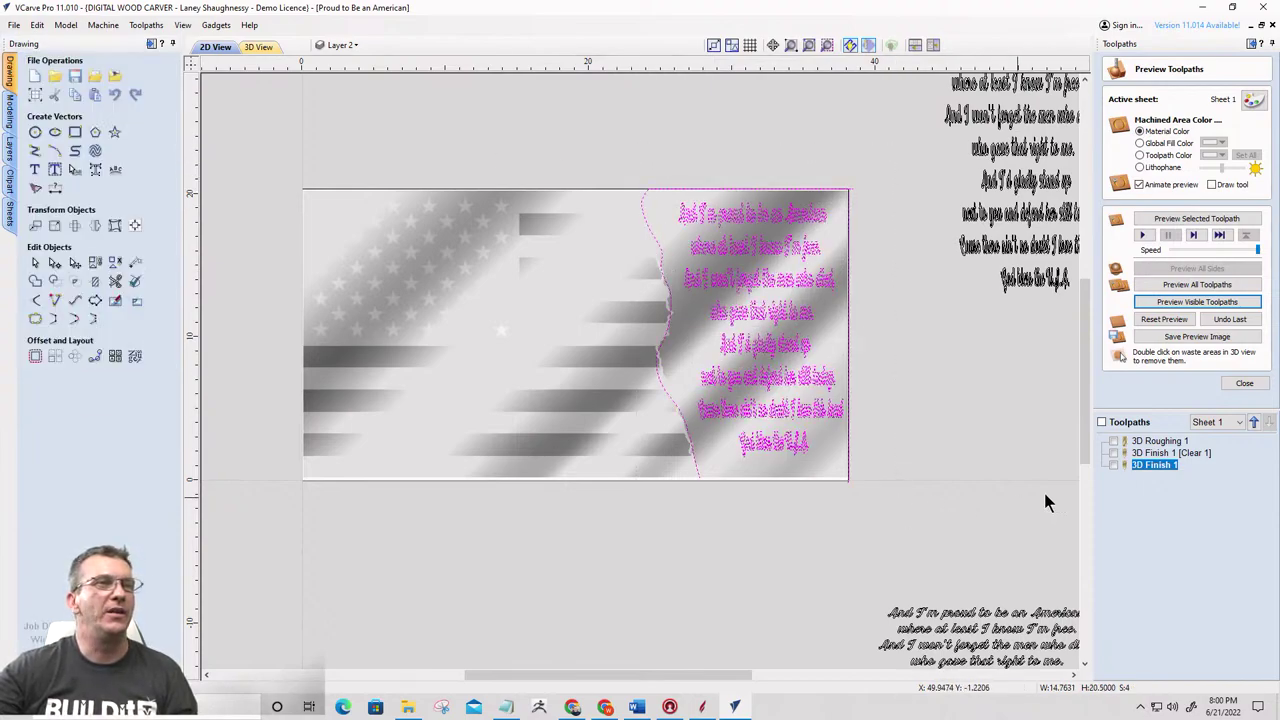
{"action": "left_click", "coordinate": [1245, 385]}
{"action": "left_click", "coordinate": [1135, 198]}
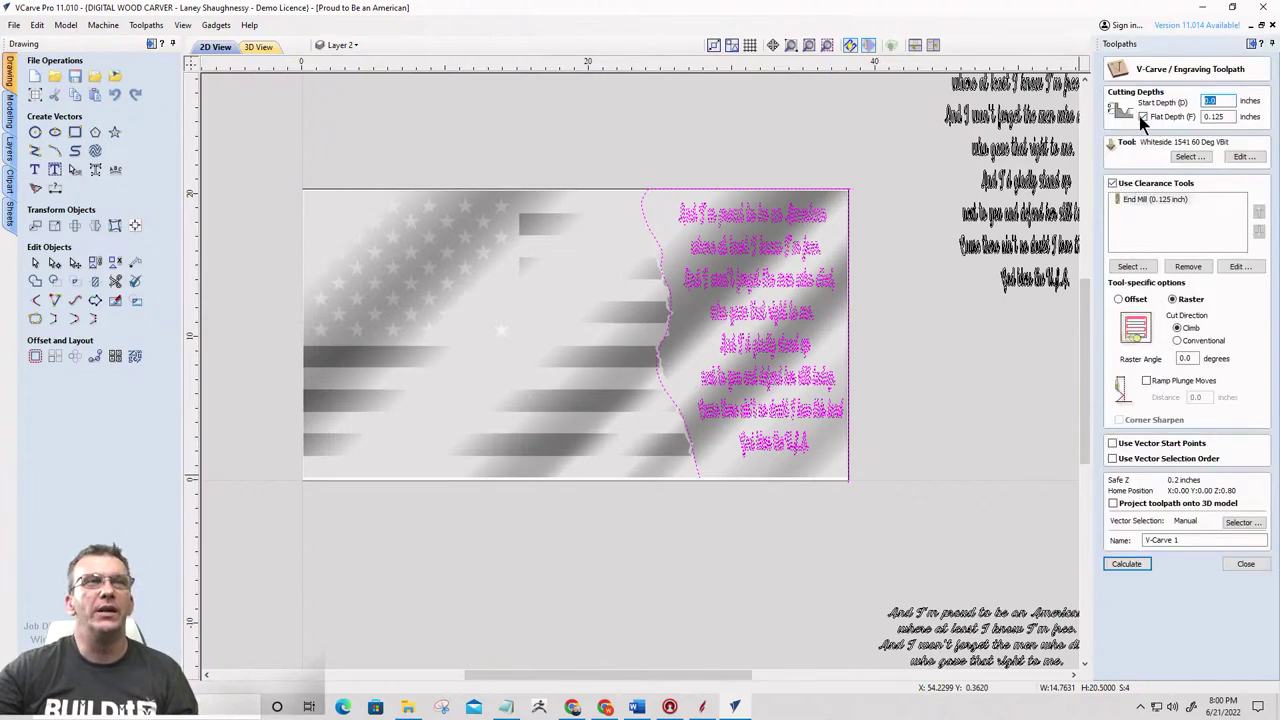
{"action": "left_click", "coordinate": [1113, 184]}
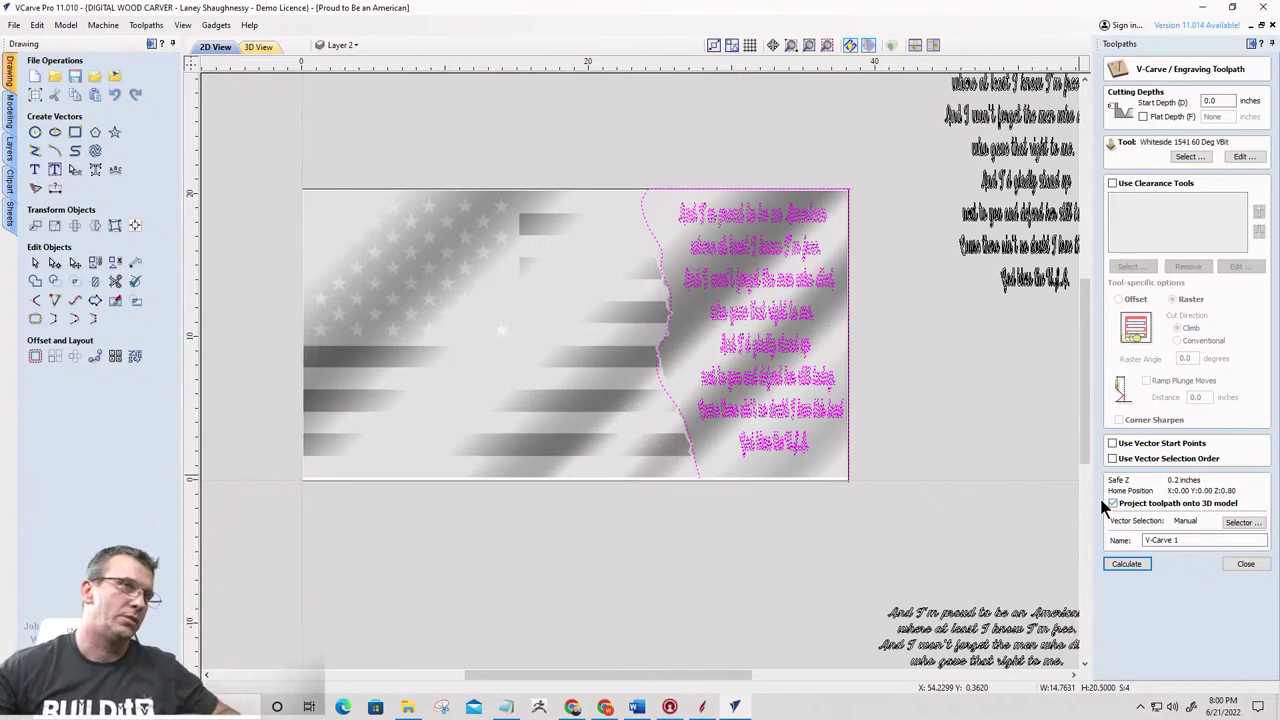
{"action": "left_click", "coordinate": [1113, 503]}
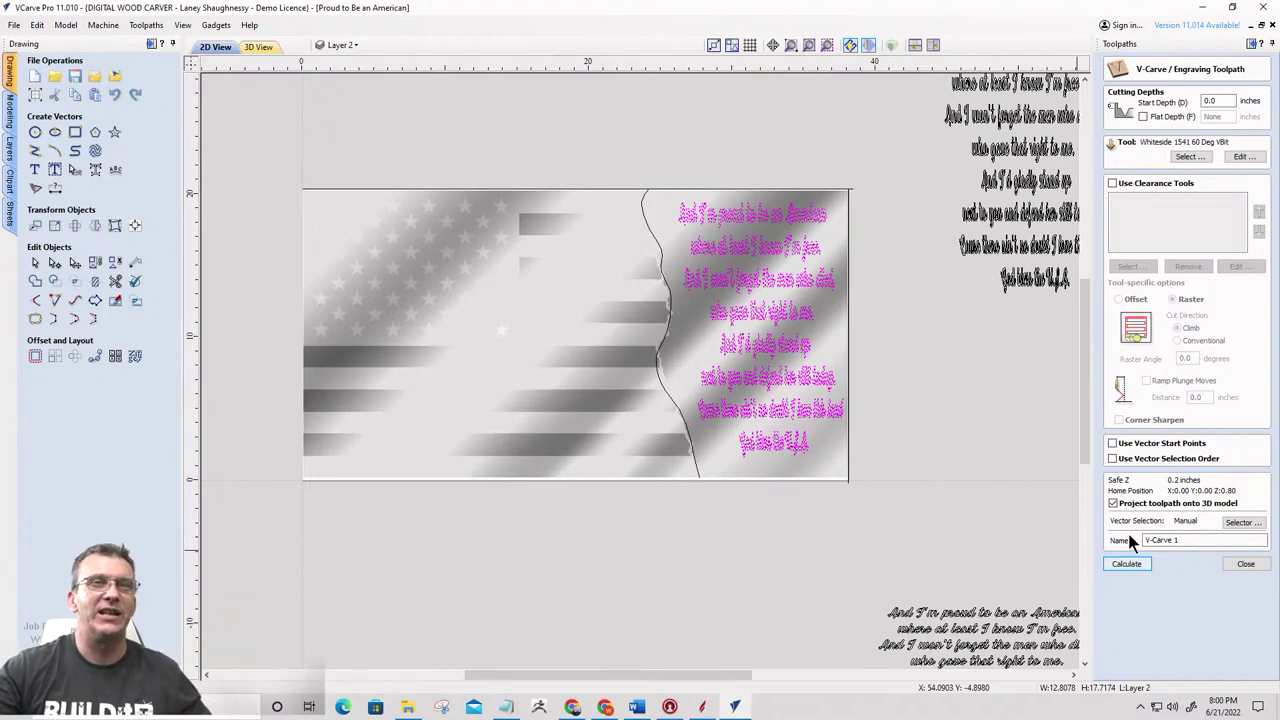
{"action": "left_click", "coordinate": [1122, 566]}
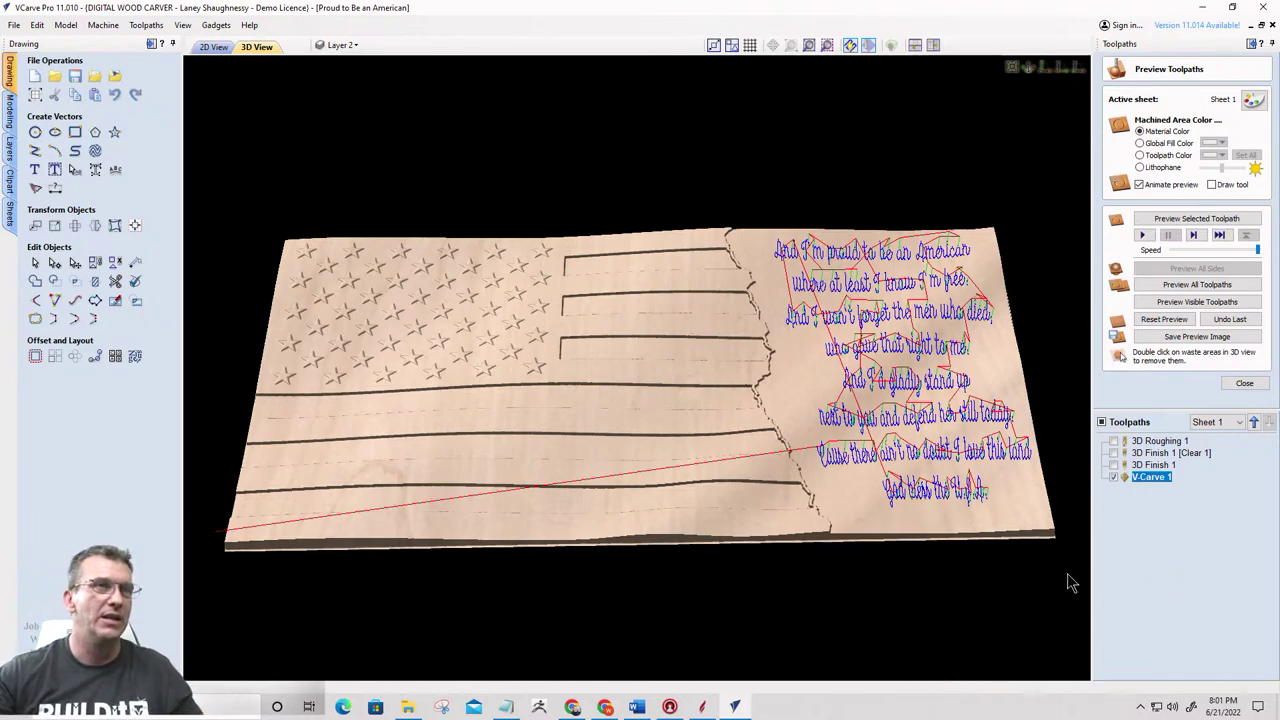
Preview the V-Carve 1 lyrics toolpath on the carved flag in 3D
{"action": "left_click", "coordinate": [1197, 302]}
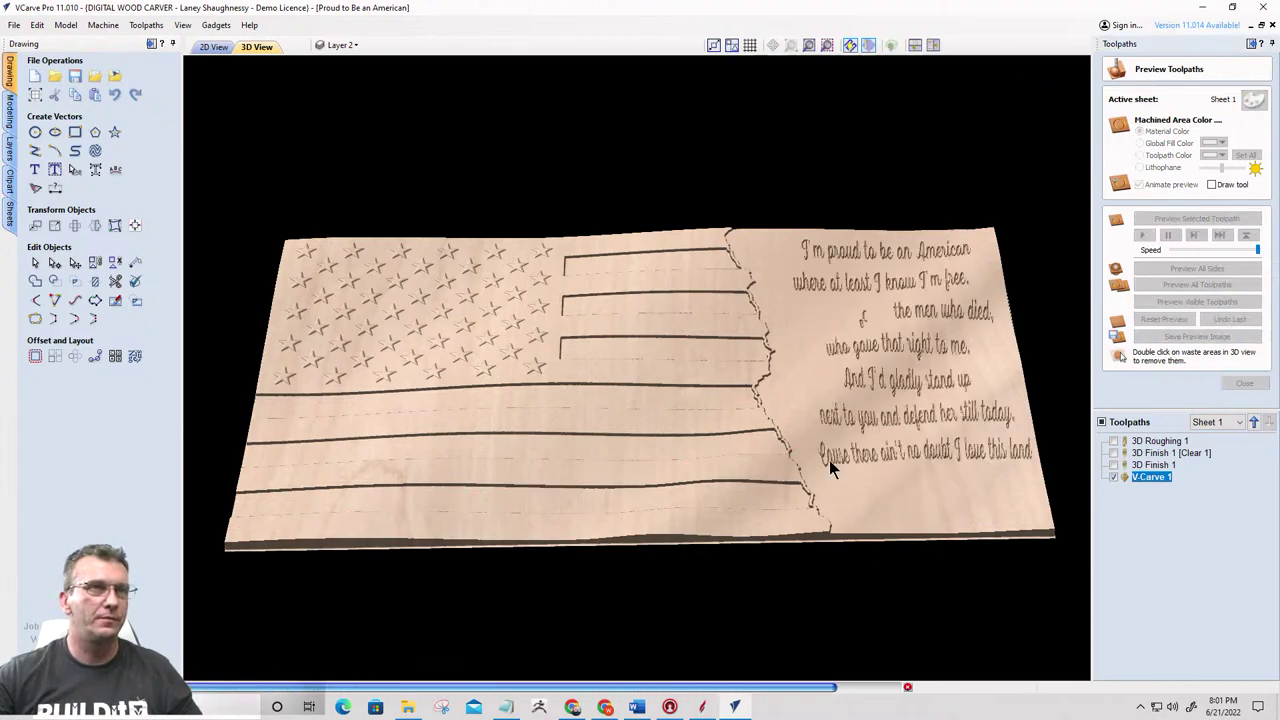
{"action": "left_click_drag", "start_coordinate": [870, 457], "coordinate": [663, 543]}
{"action": "left_click_drag", "start_coordinate": [766, 480], "coordinate": [368, 368]}
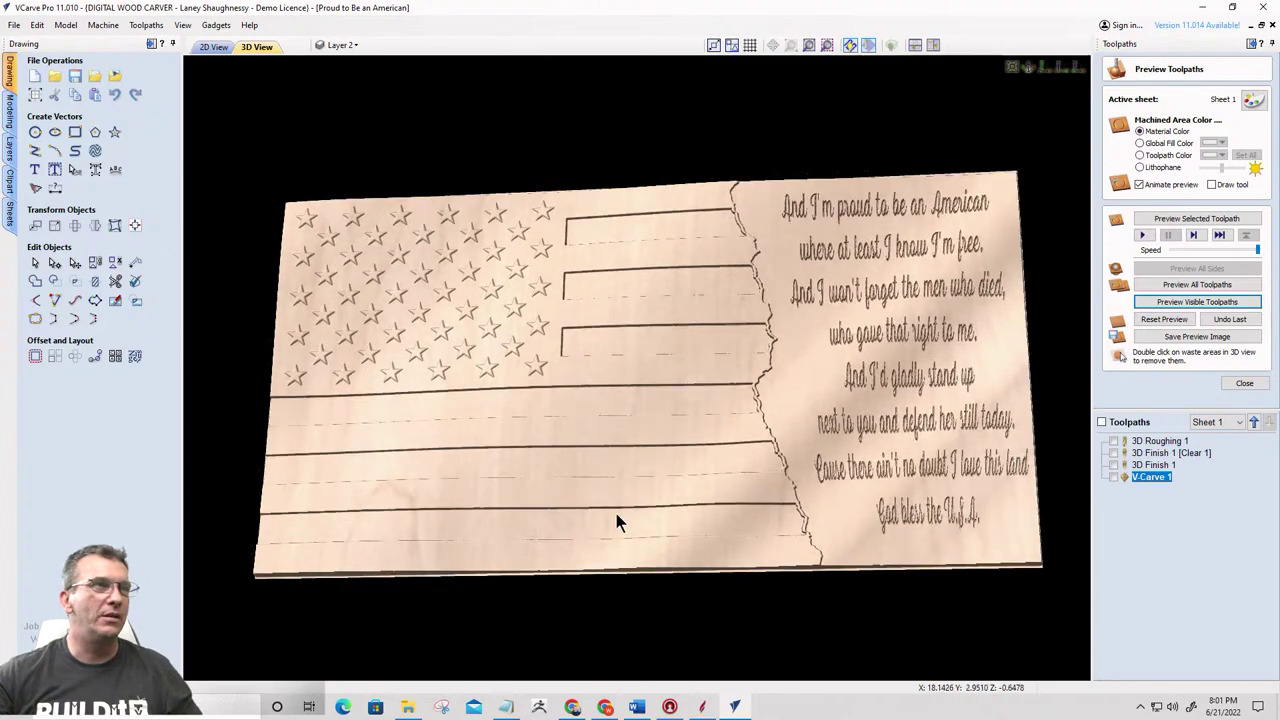
Set the V-Carve 1 toolpath colour to black for the lyrics and inspect the carving from several angles
{"action": "mouse_move", "coordinate": [1160, 446]}
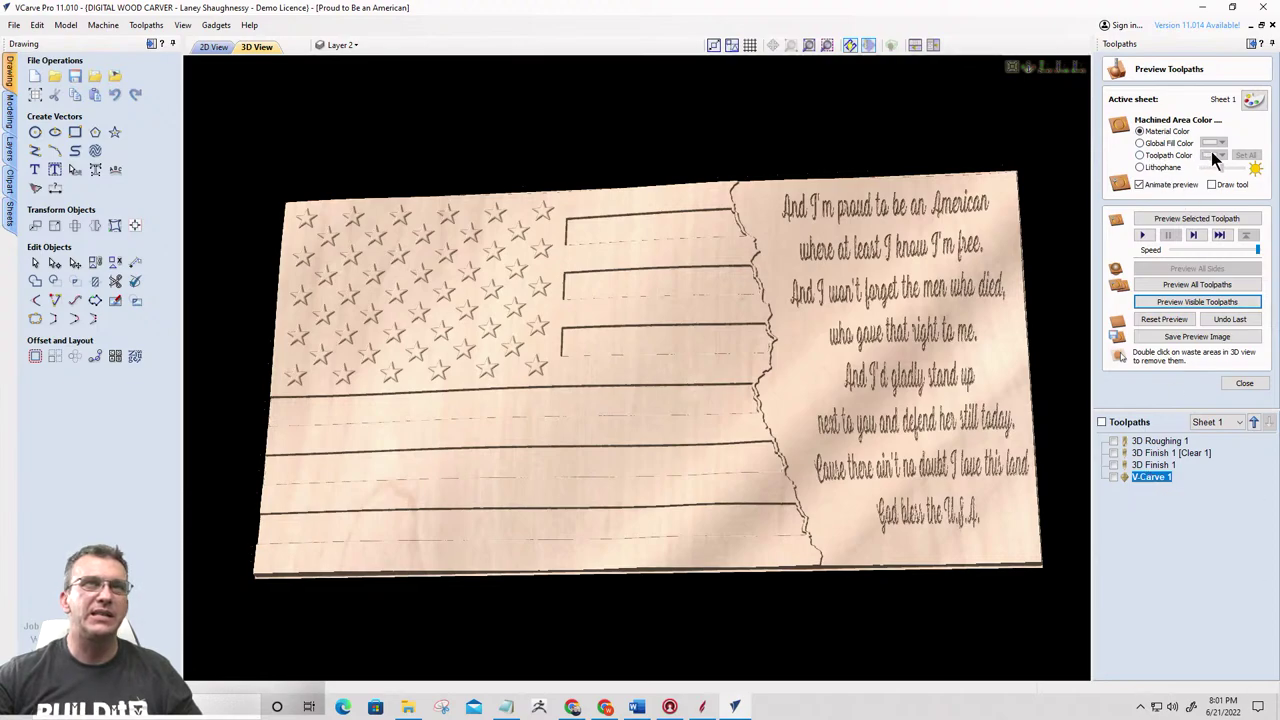
{"action": "left_click", "coordinate": [1140, 155]}
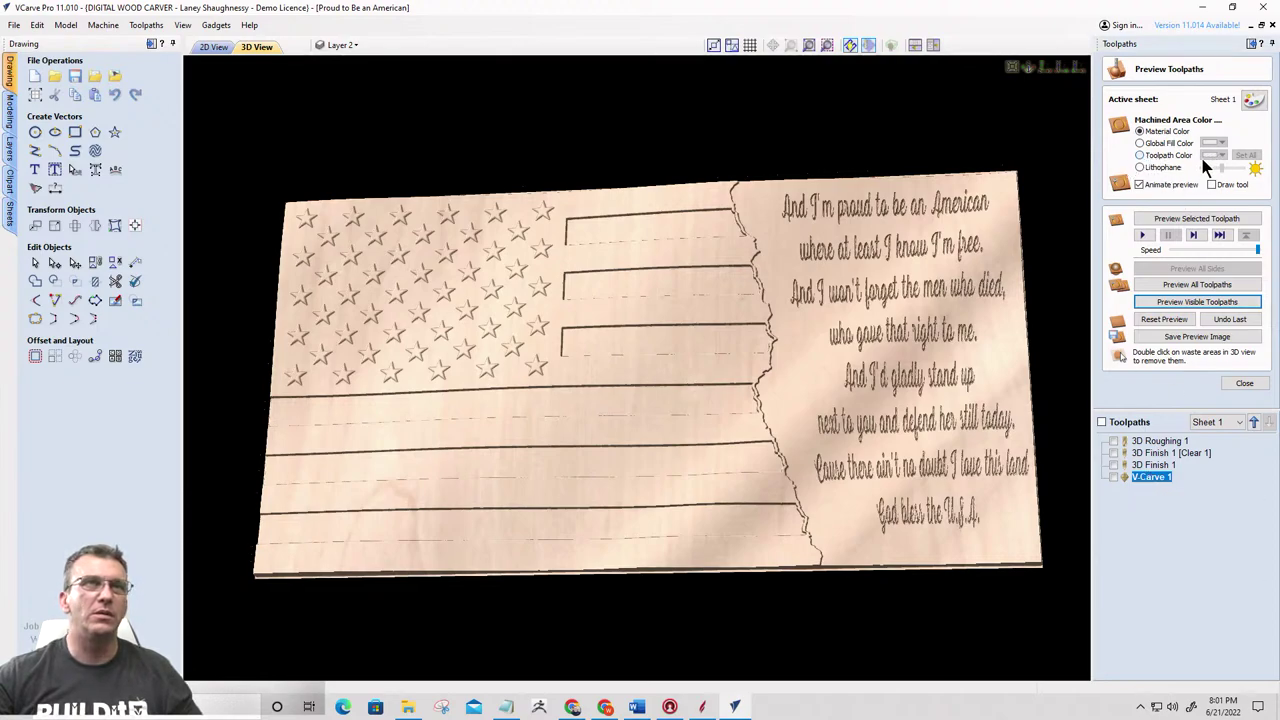
{"action": "left_click", "coordinate": [1214, 155]}
{"action": "left_click", "coordinate": [1185, 189]}
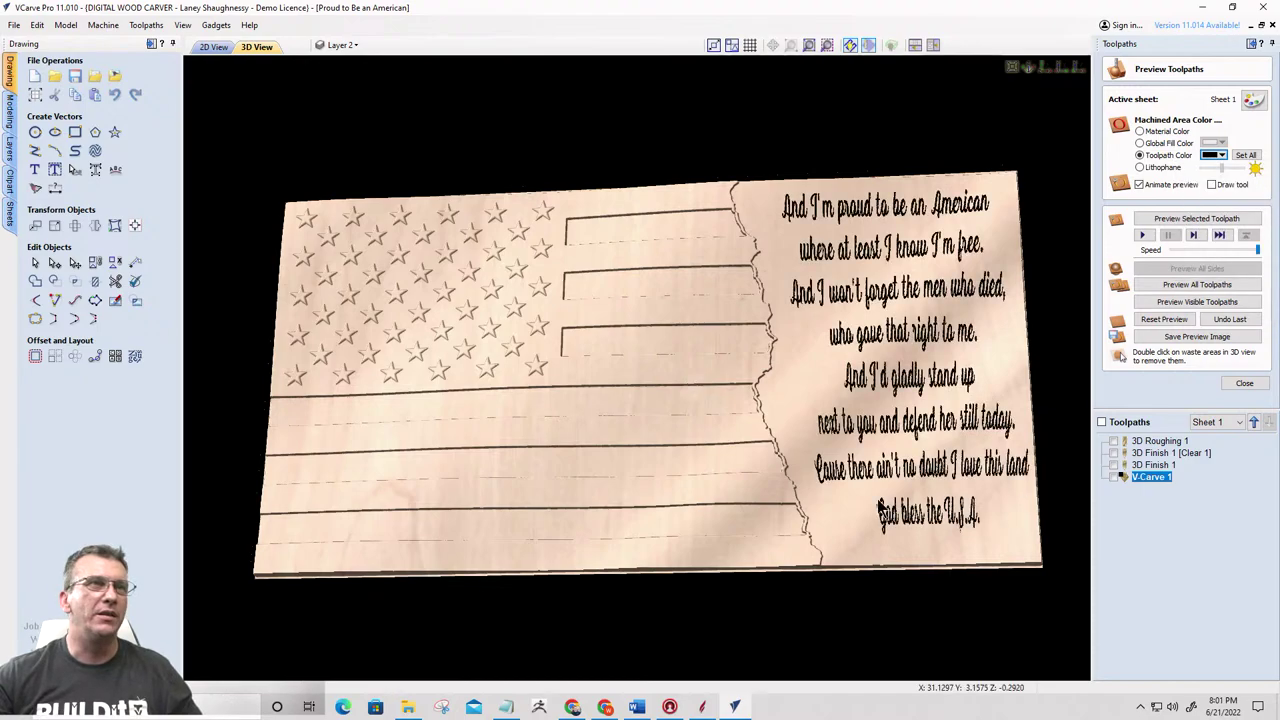
{"action": "left_click_drag", "start_coordinate": [737, 443], "coordinate": [620, 380]}
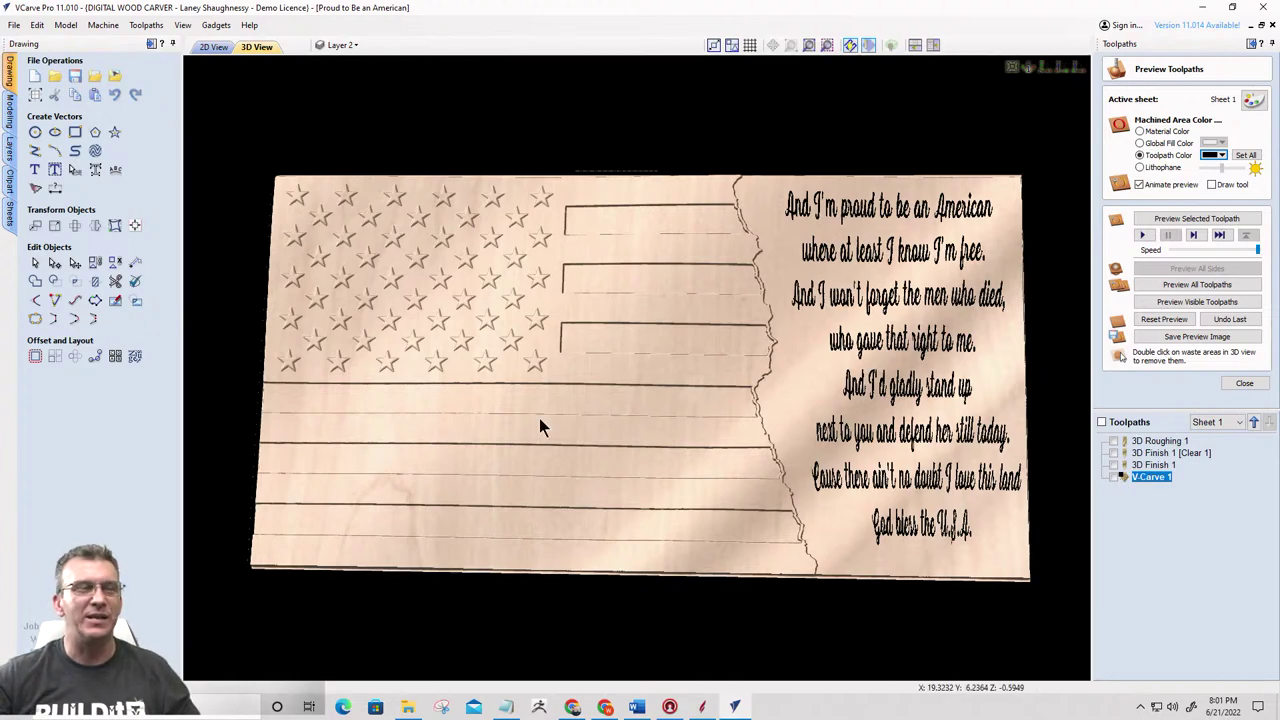
{"action": "left_click_drag", "start_coordinate": [653, 508], "coordinate": [461, 412]}
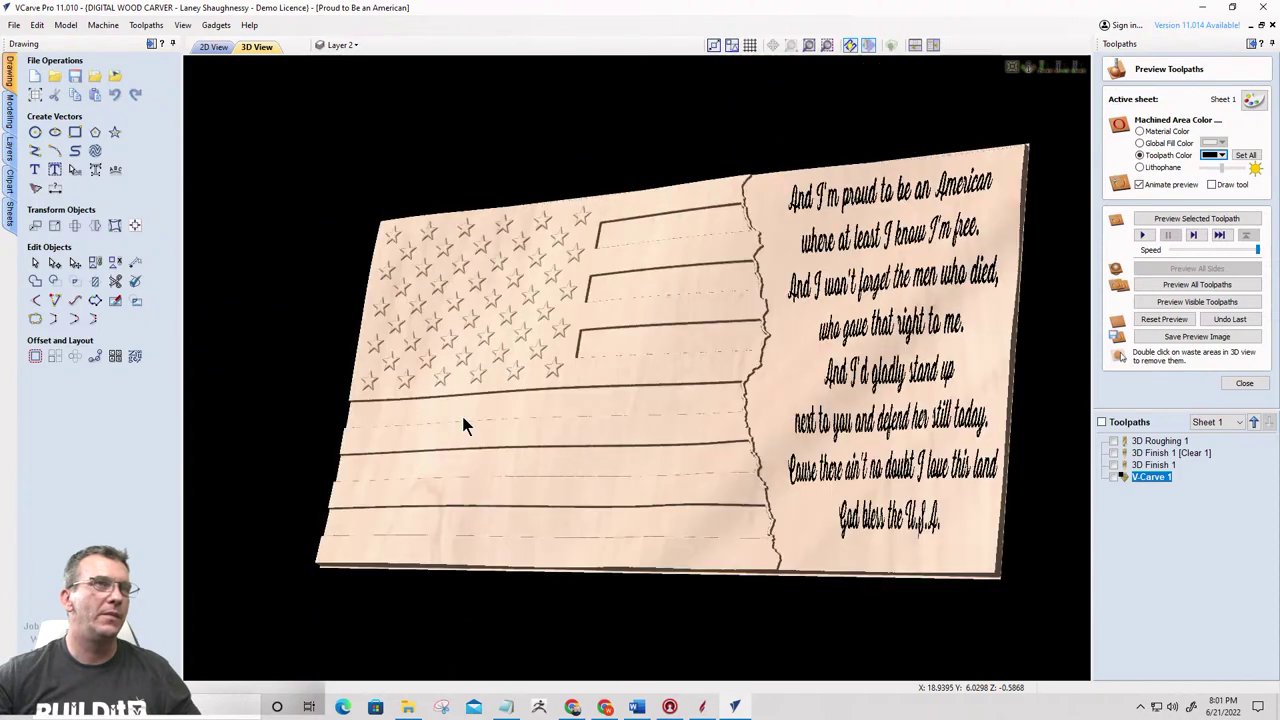
{"action": "left_click_drag", "start_coordinate": [874, 297], "coordinate": [960, 290]}
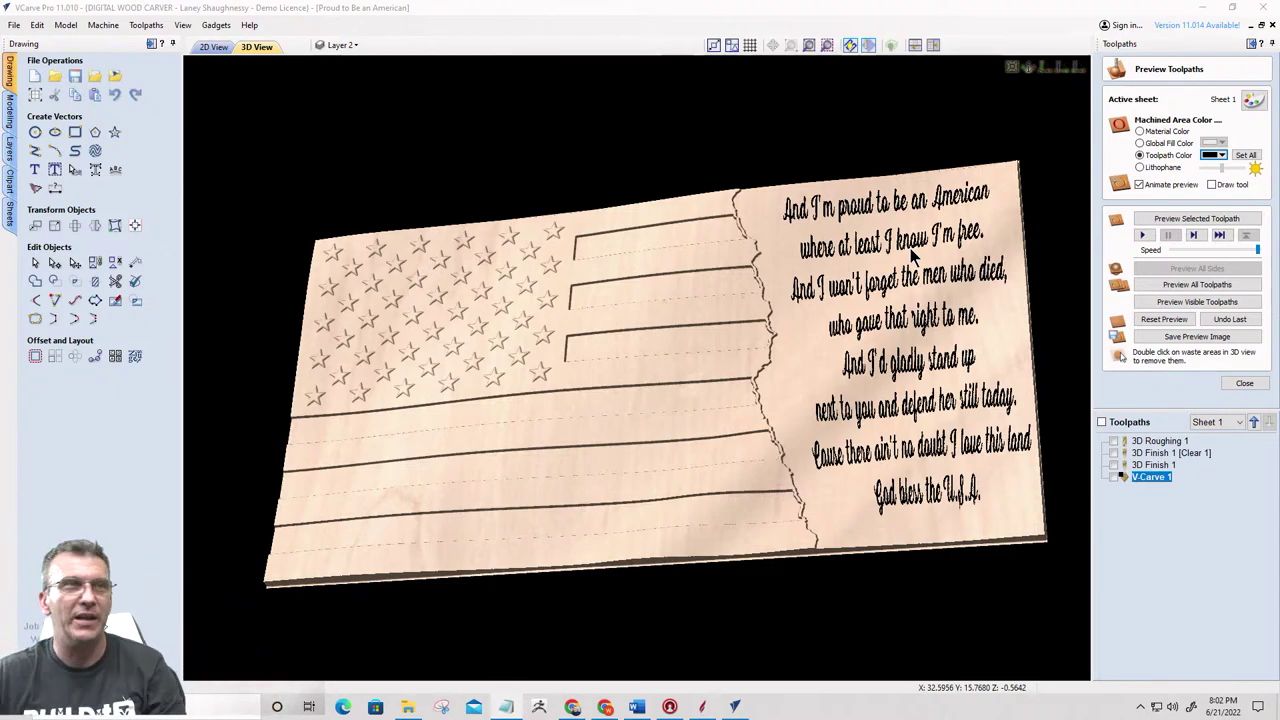
{"action": "left_click_drag", "start_coordinate": [912, 257], "coordinate": [753, 470]}
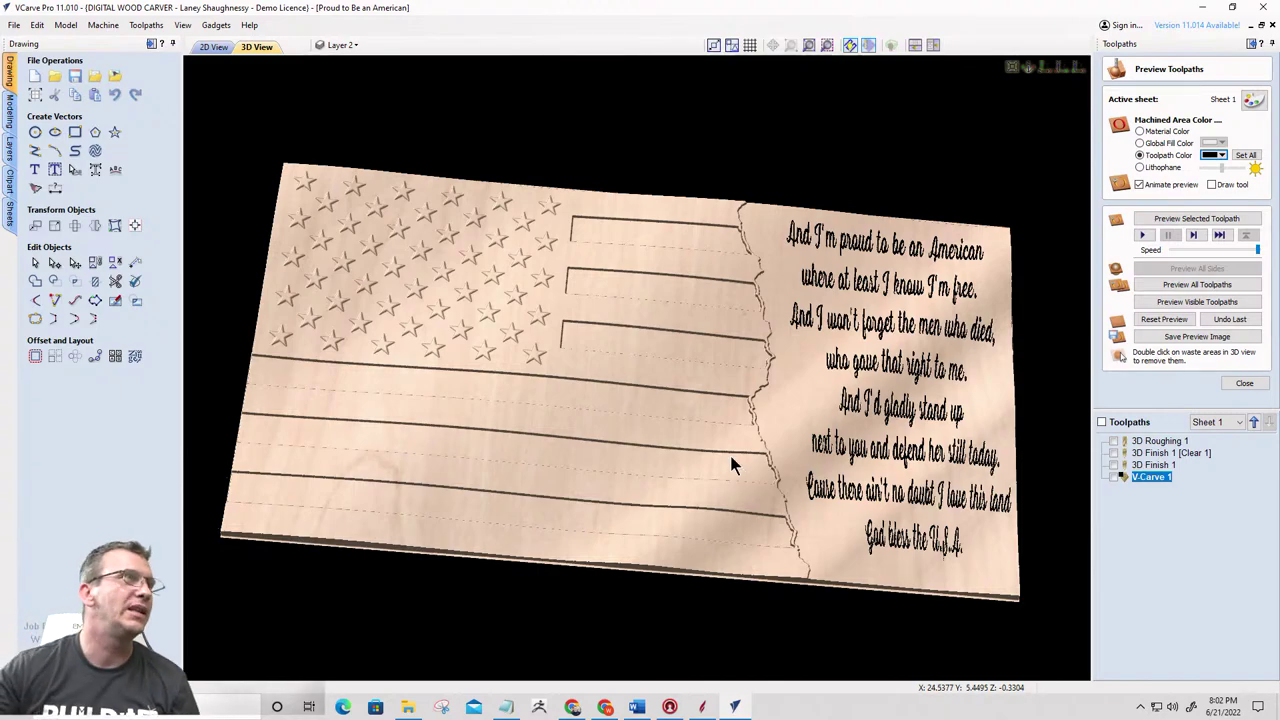
Switch to Aspire and close the America_Porch_Signs file without saving its changes
{"action": "left_click", "coordinate": [1203, 12]}
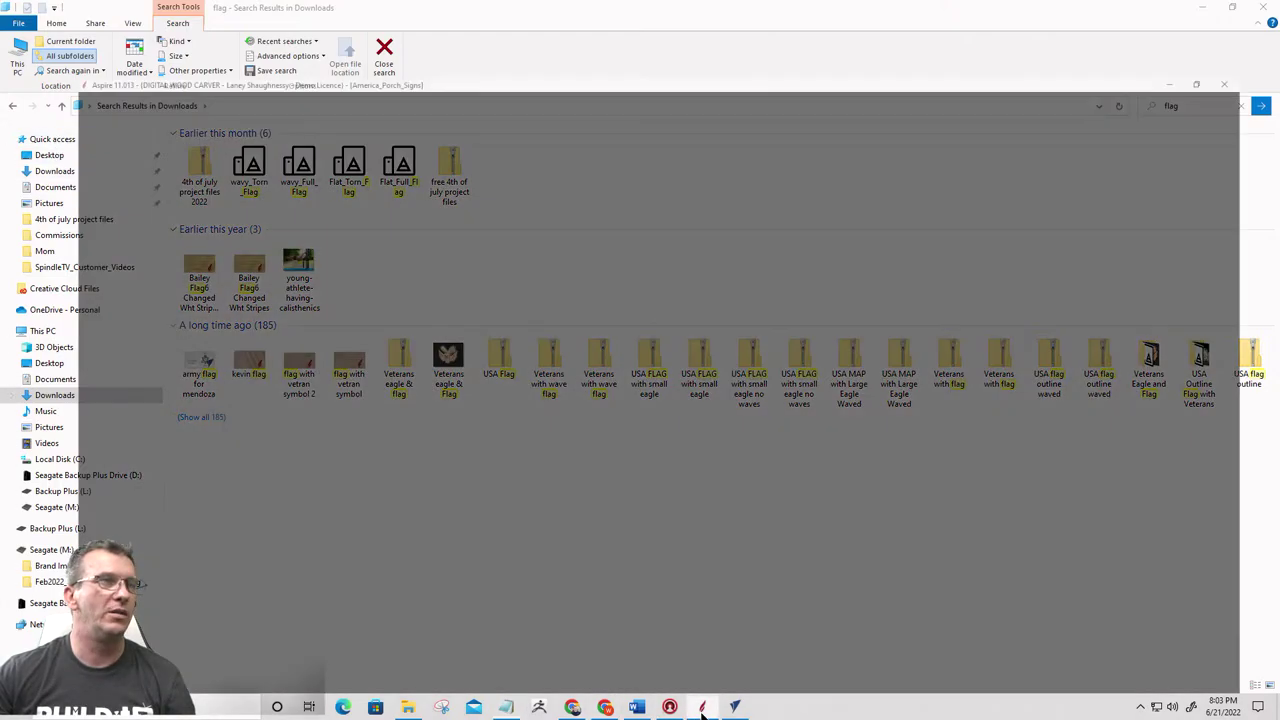
{"action": "left_click", "coordinate": [702, 706]}
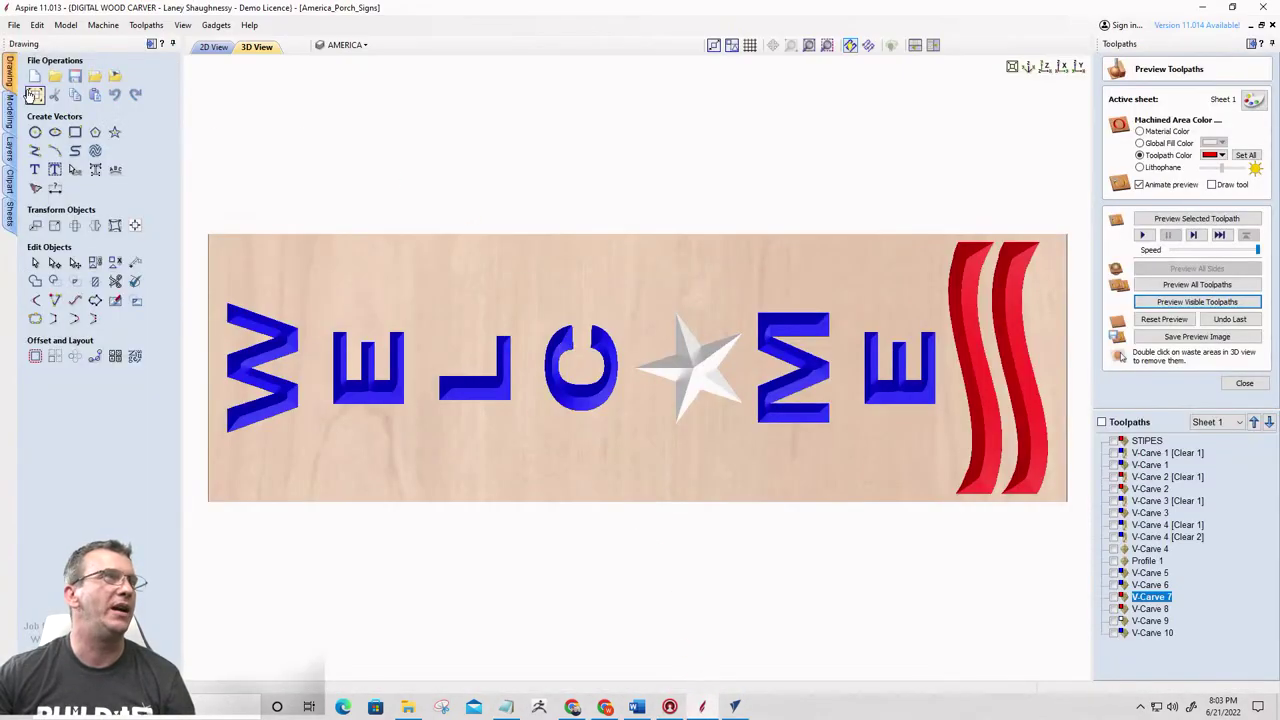
{"action": "left_click", "coordinate": [14, 25]}
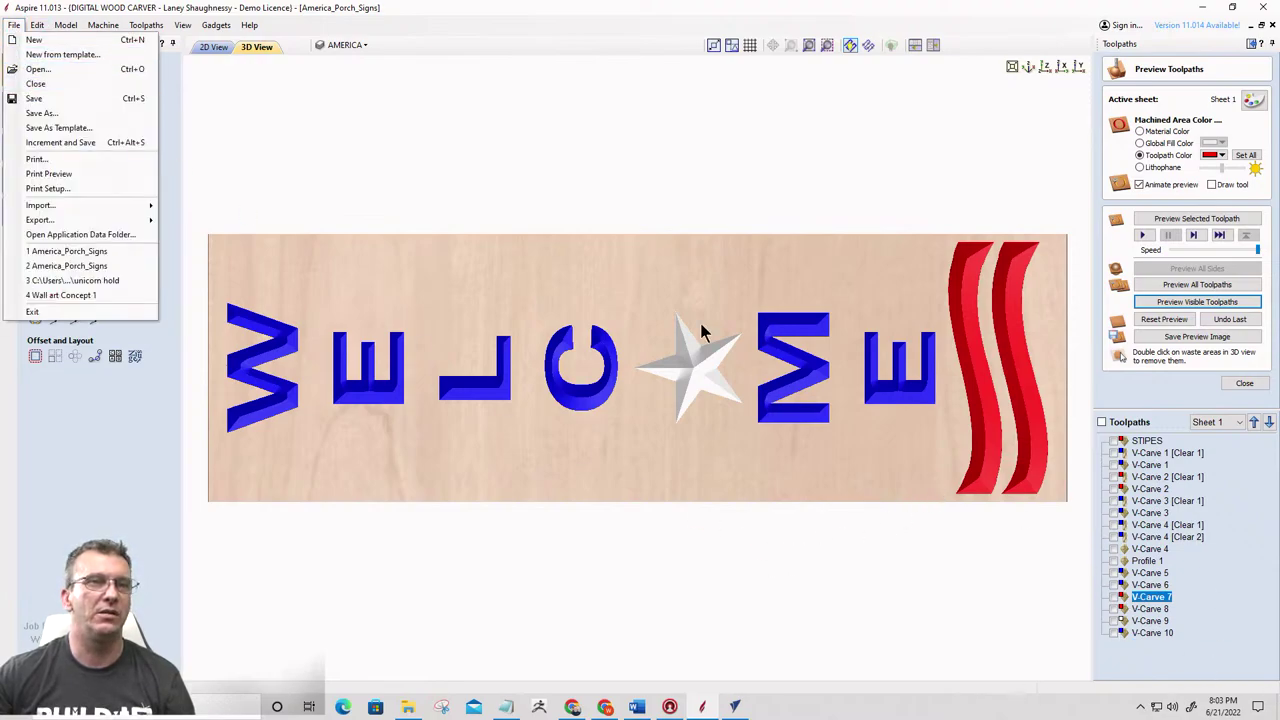
{"action": "left_click", "coordinate": [47, 84]}
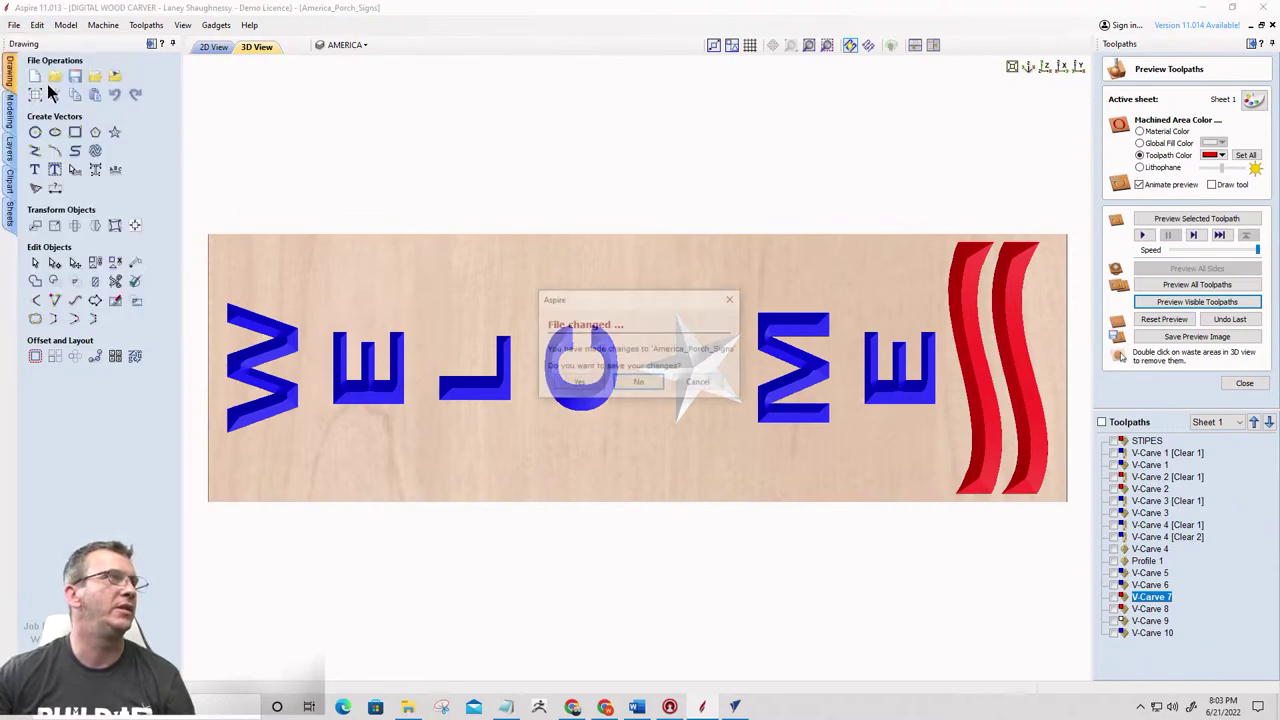
{"action": "left_click", "coordinate": [622, 380]}
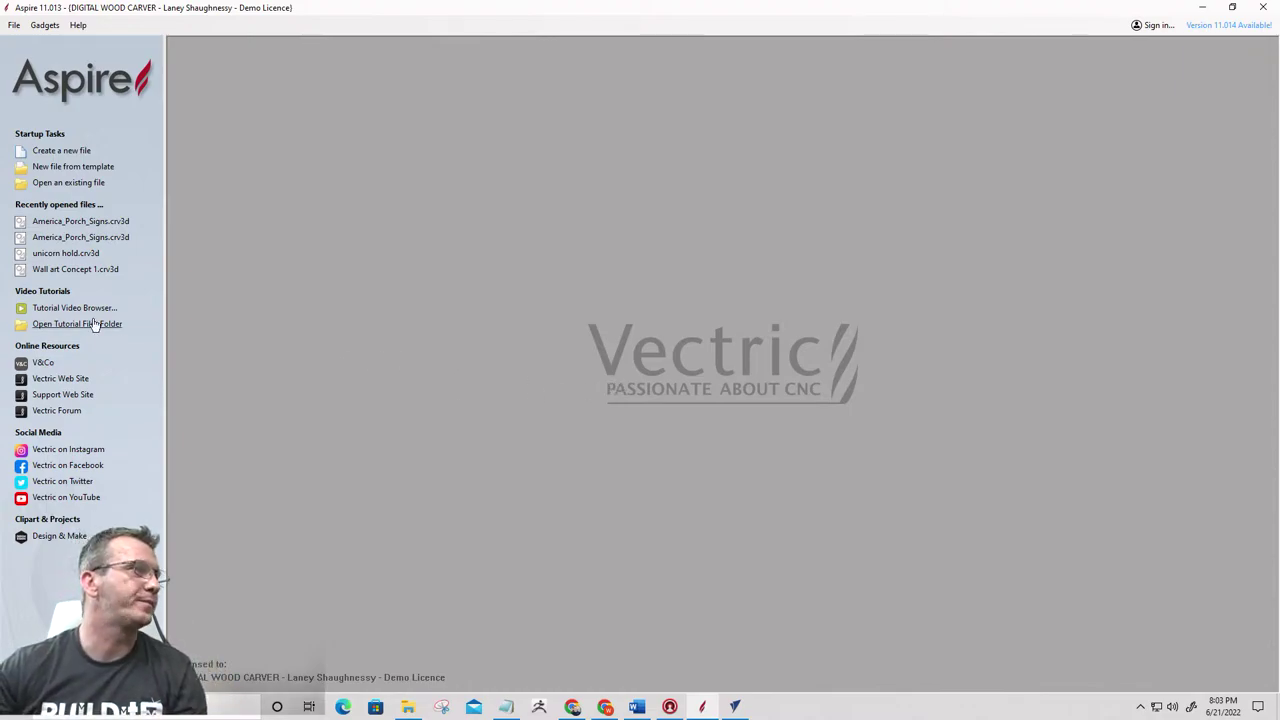
Create a new single-sided job 38 inches wide, 20.03125 inches high and 0.75 inches thick
{"action": "left_click", "coordinate": [65, 155]}
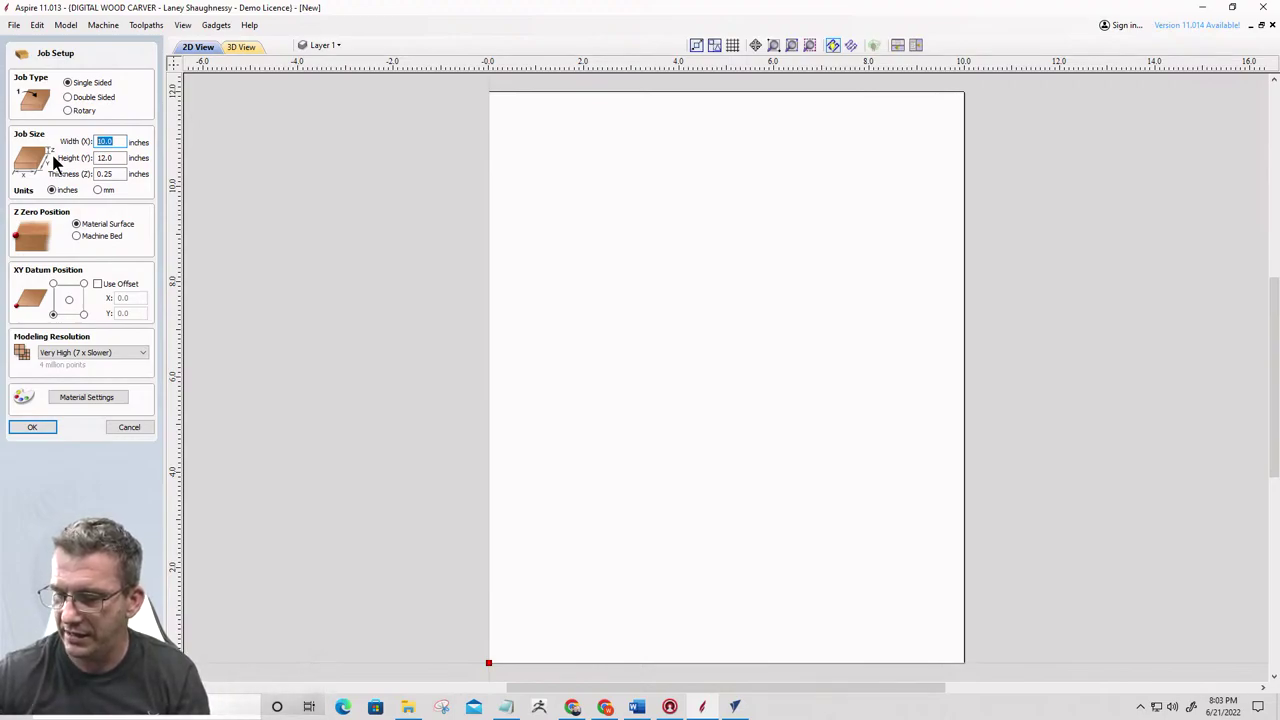
{"action": "type", "text": "36"}
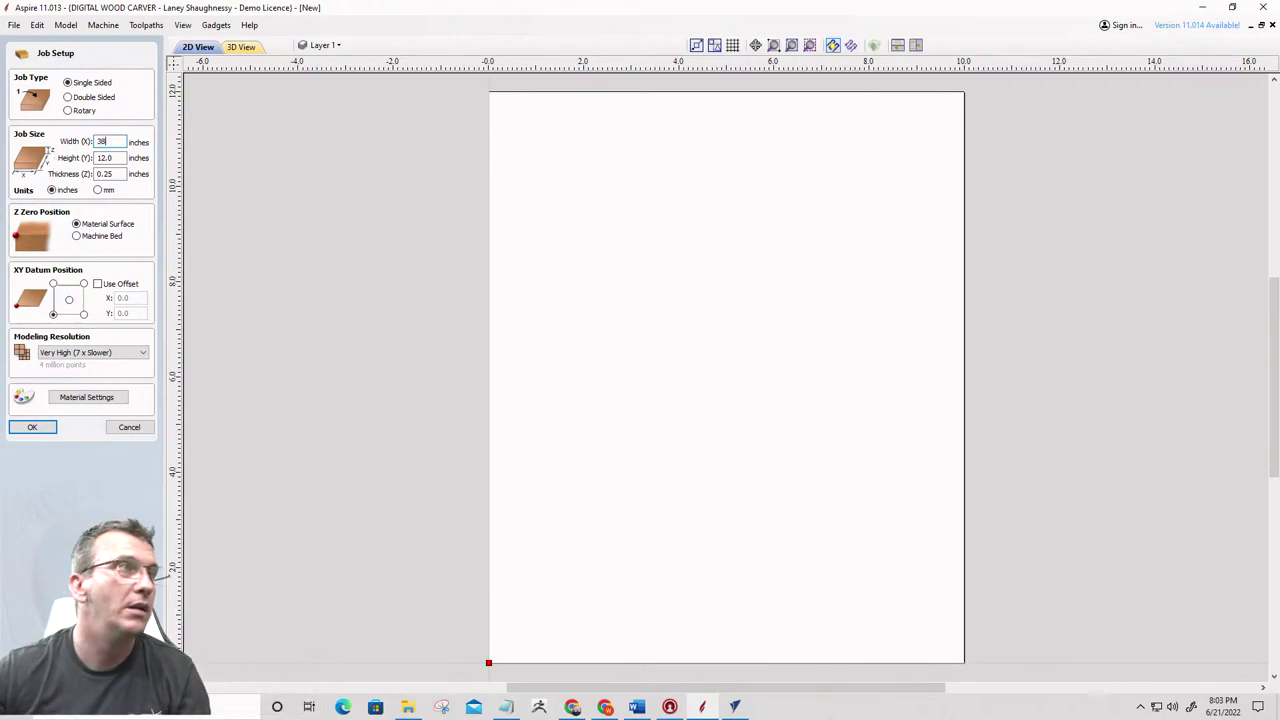
{"action": "key", "text": "Tab"}
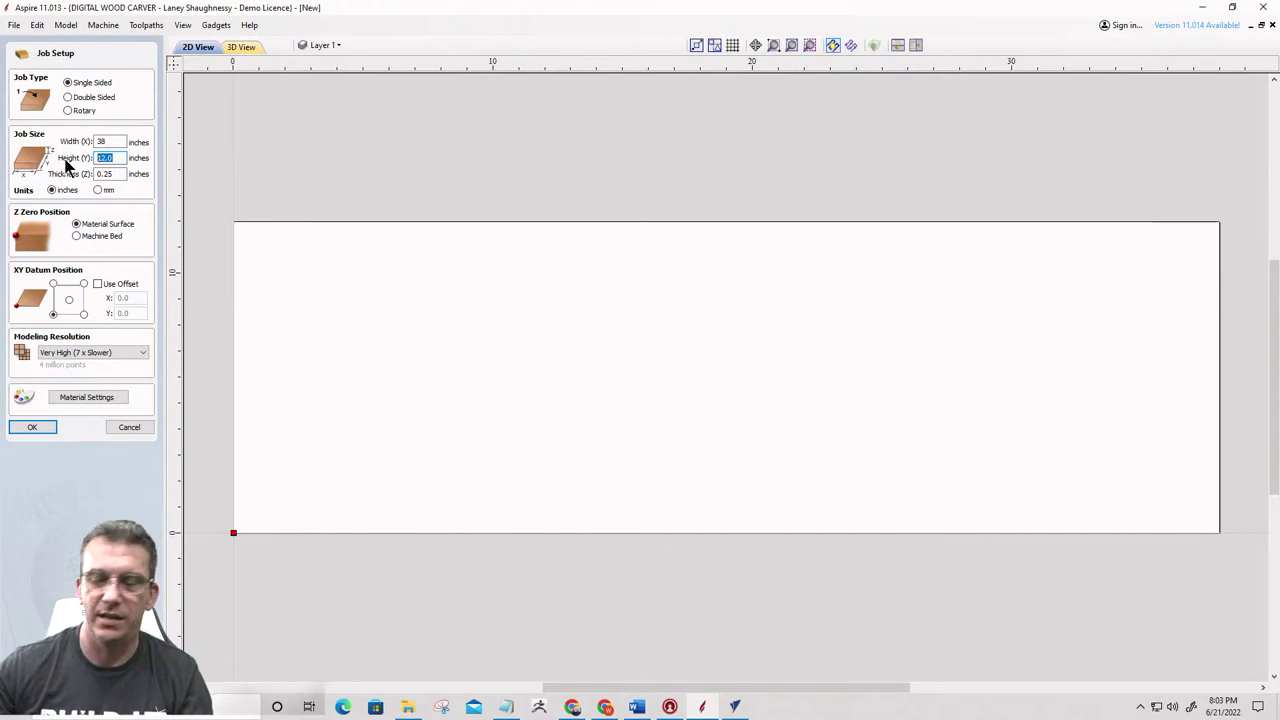
{"action": "type", "text": "20"}
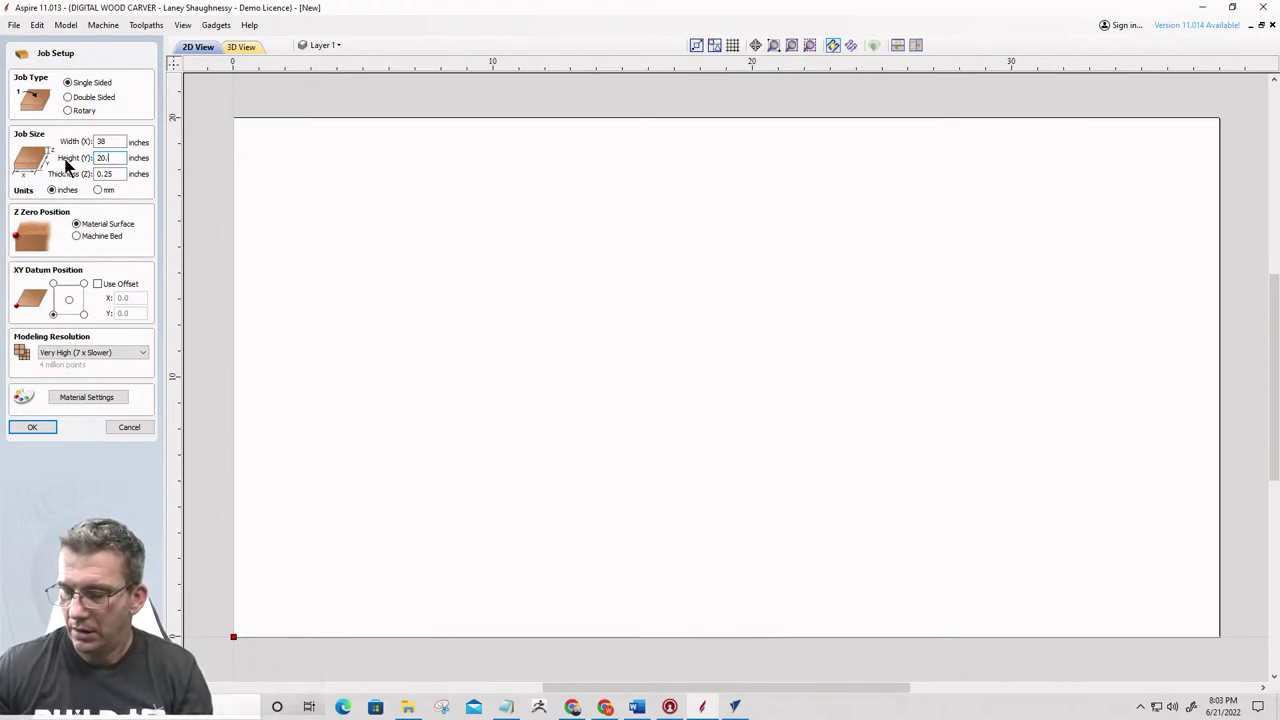
{"action": "type", "text": ".031"}
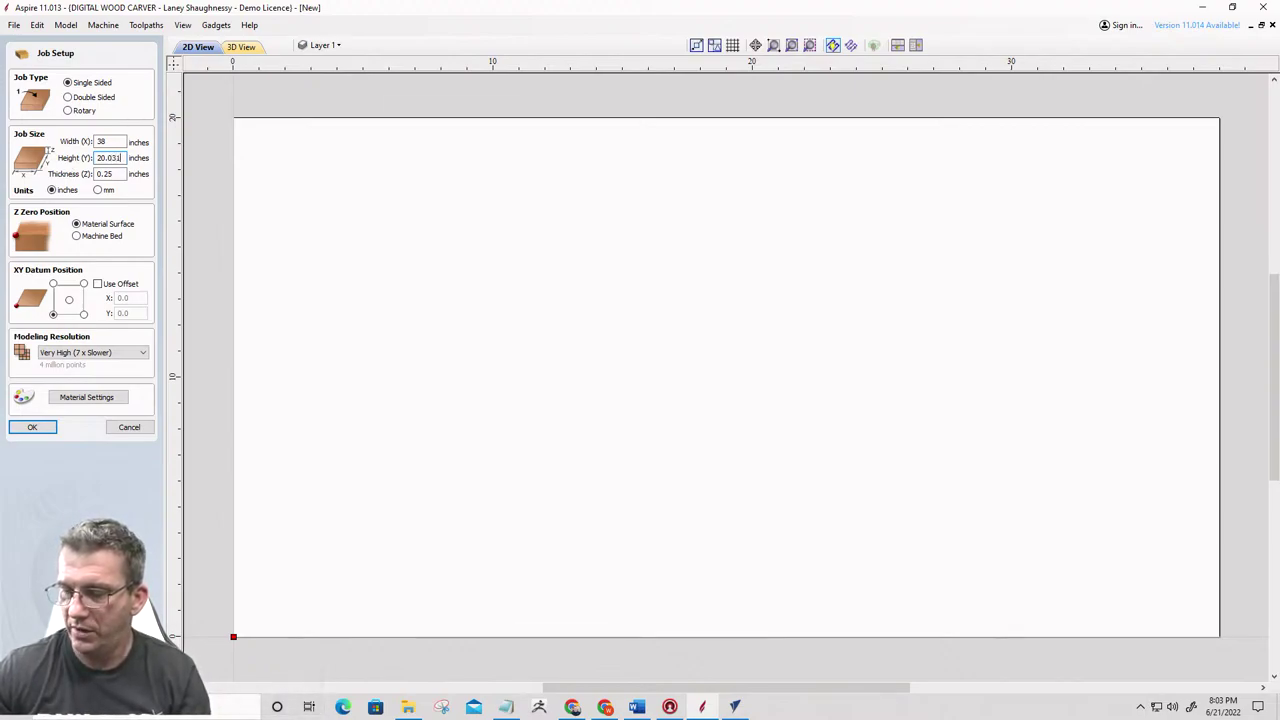
{"action": "type", "text": "25"}
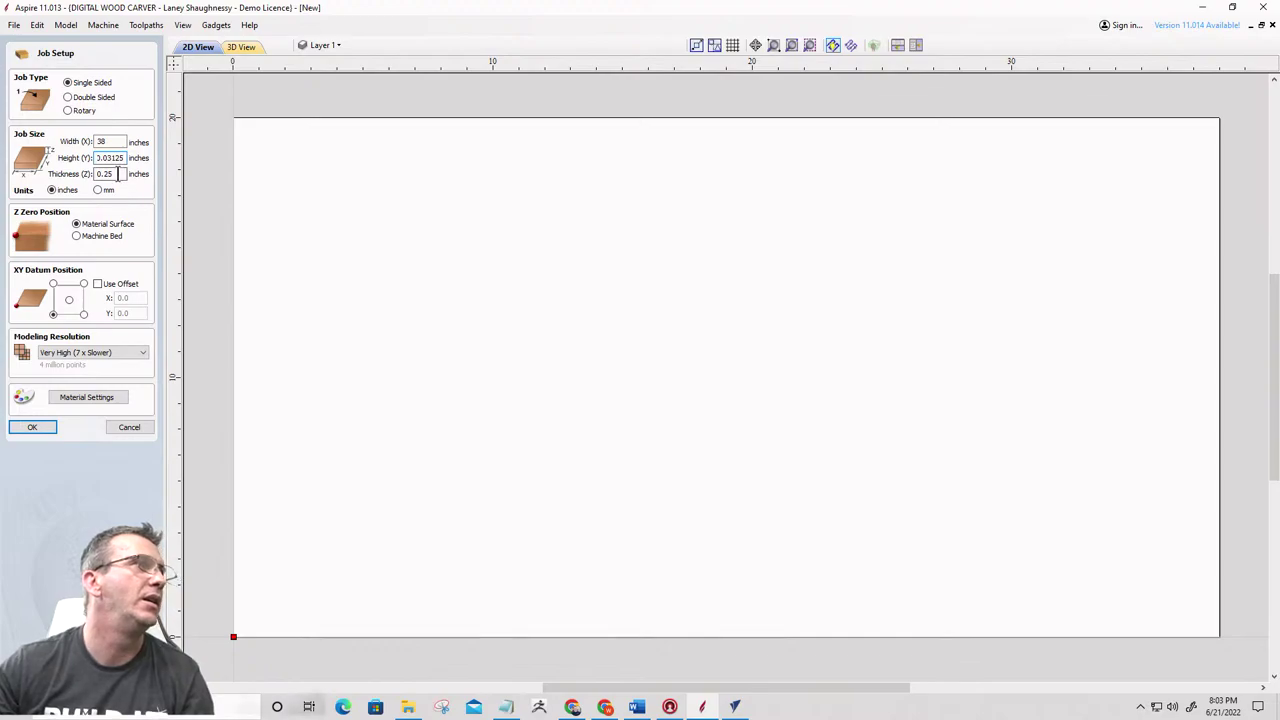
{"action": "key", "text": "Tab"}
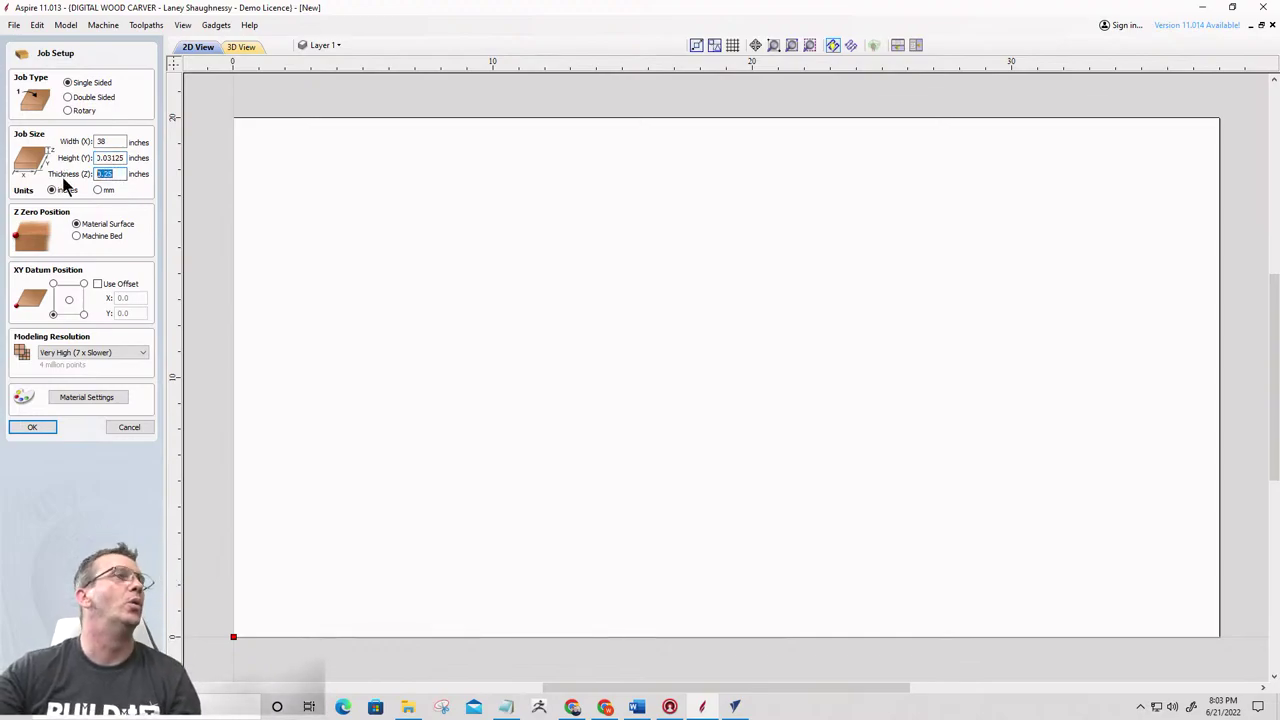
{"action": "type", "text": ".7"}
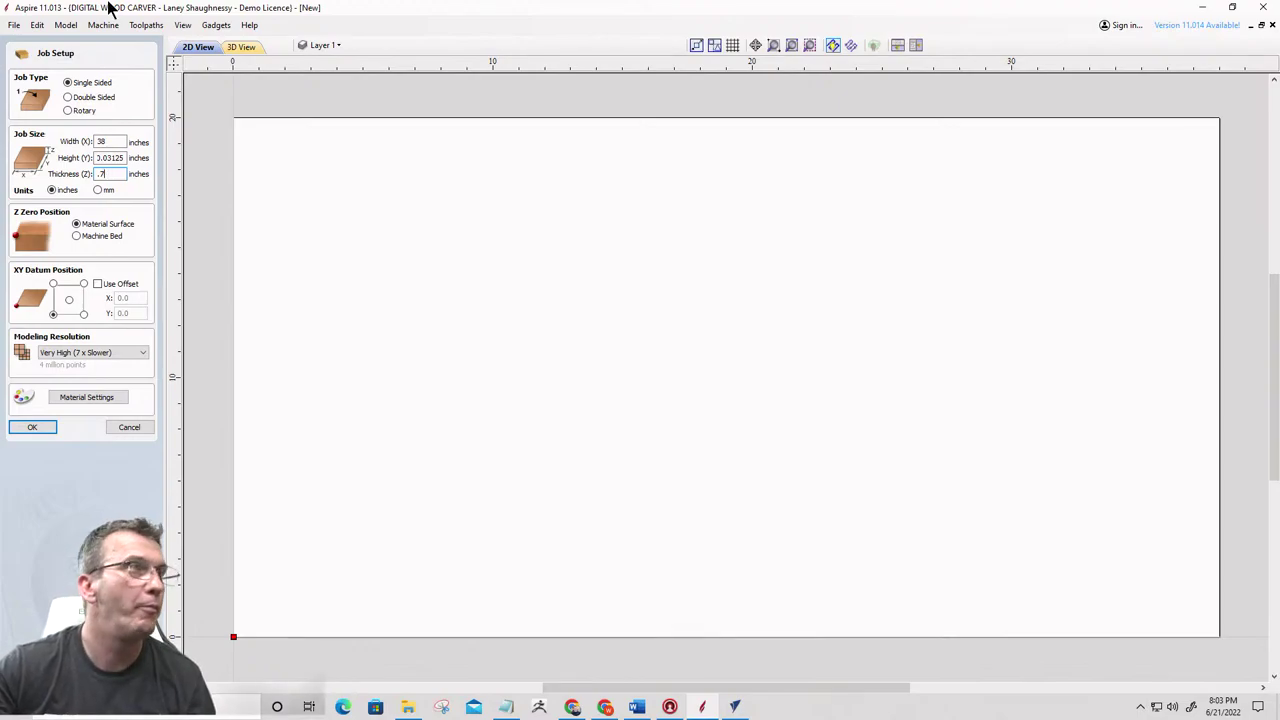
{"action": "type", "text": "455"}
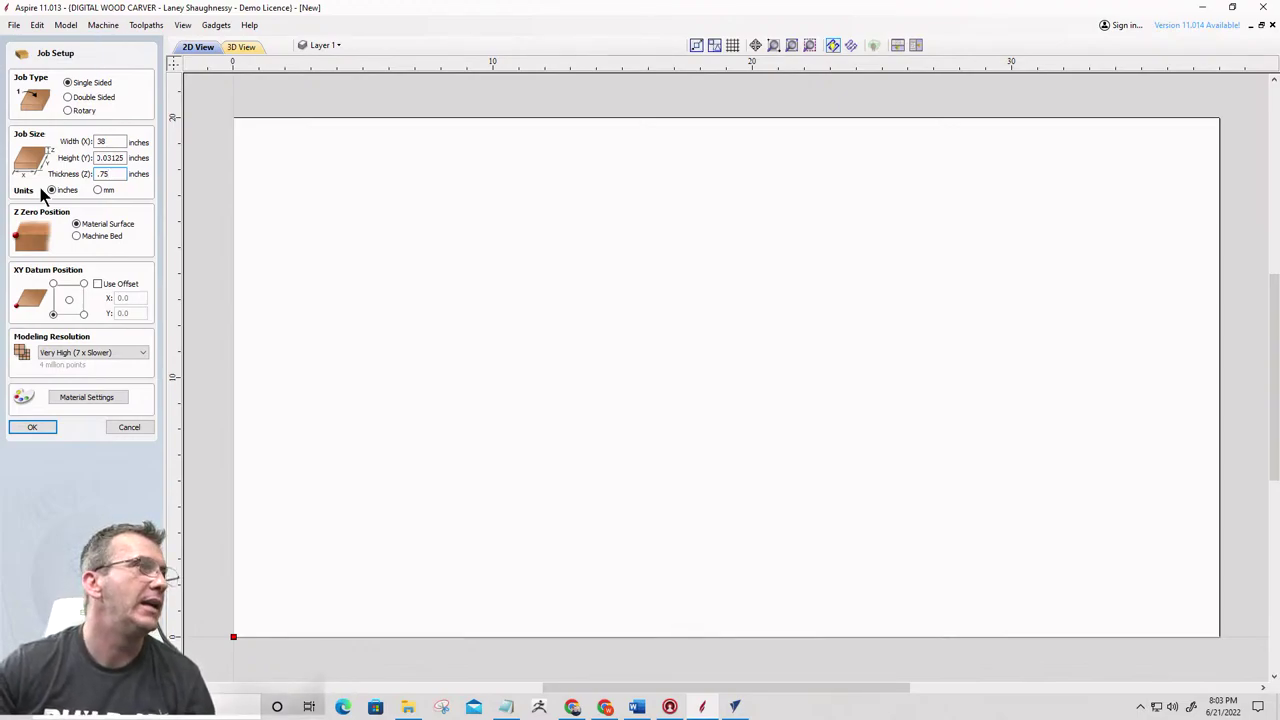
{"action": "left_click", "coordinate": [33, 428]}
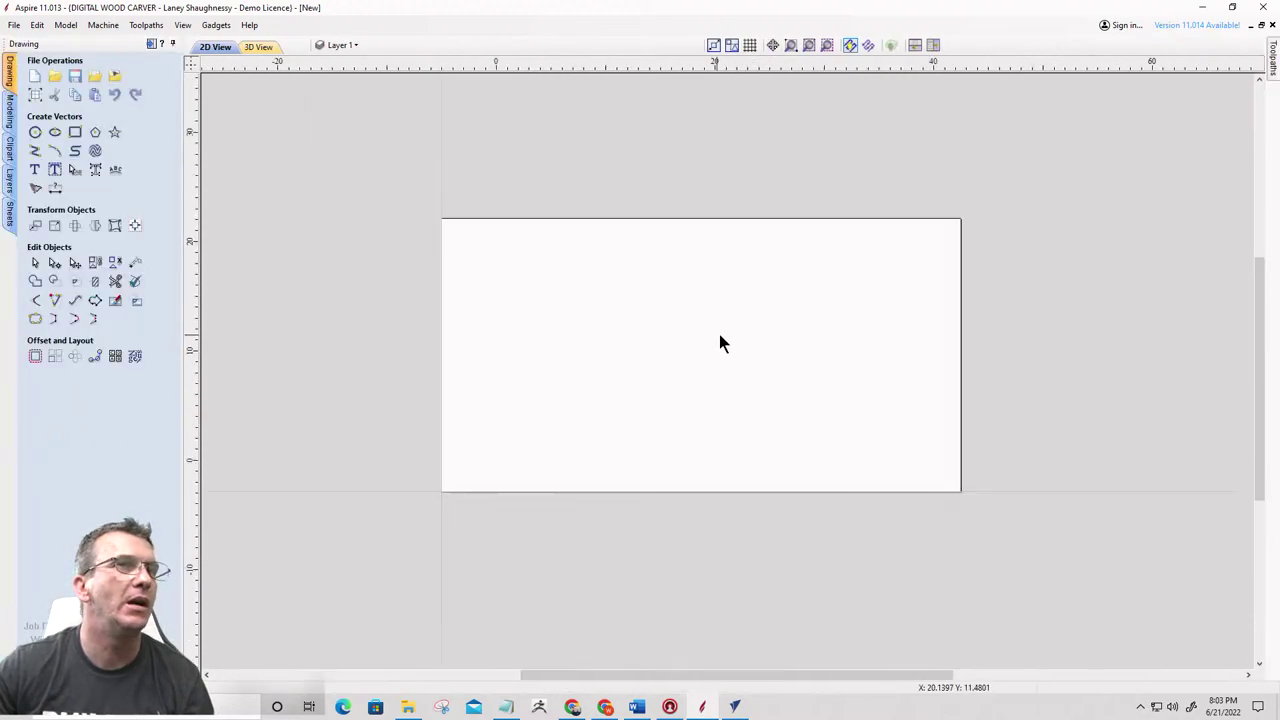
{"action": "scroll", "coordinate": [722, 342], "scroll_direction": "down", "scroll_amount": 1}
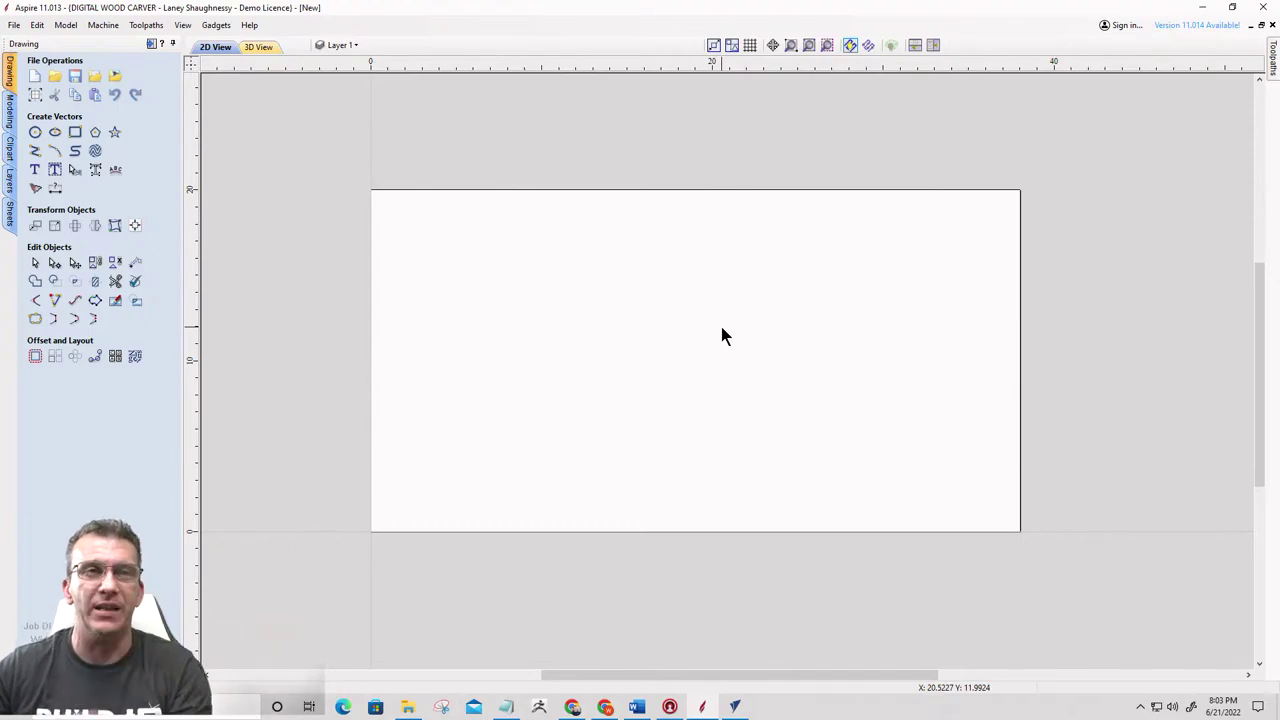
Search the Downloads folder for "flag proportions" and import the US_Flag_Proportions DXF file from the 4th of July folder
{"action": "left_click", "coordinate": [97, 79]}
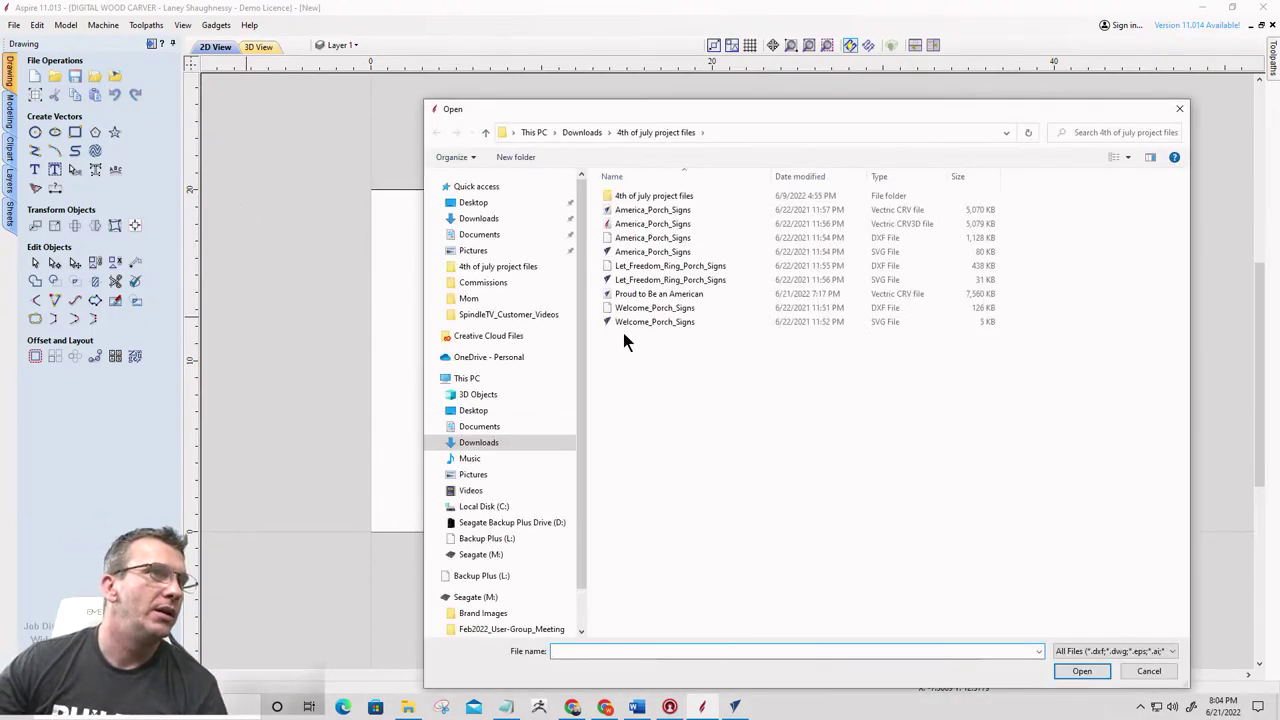
{"action": "double_click", "coordinate": [617, 198]}
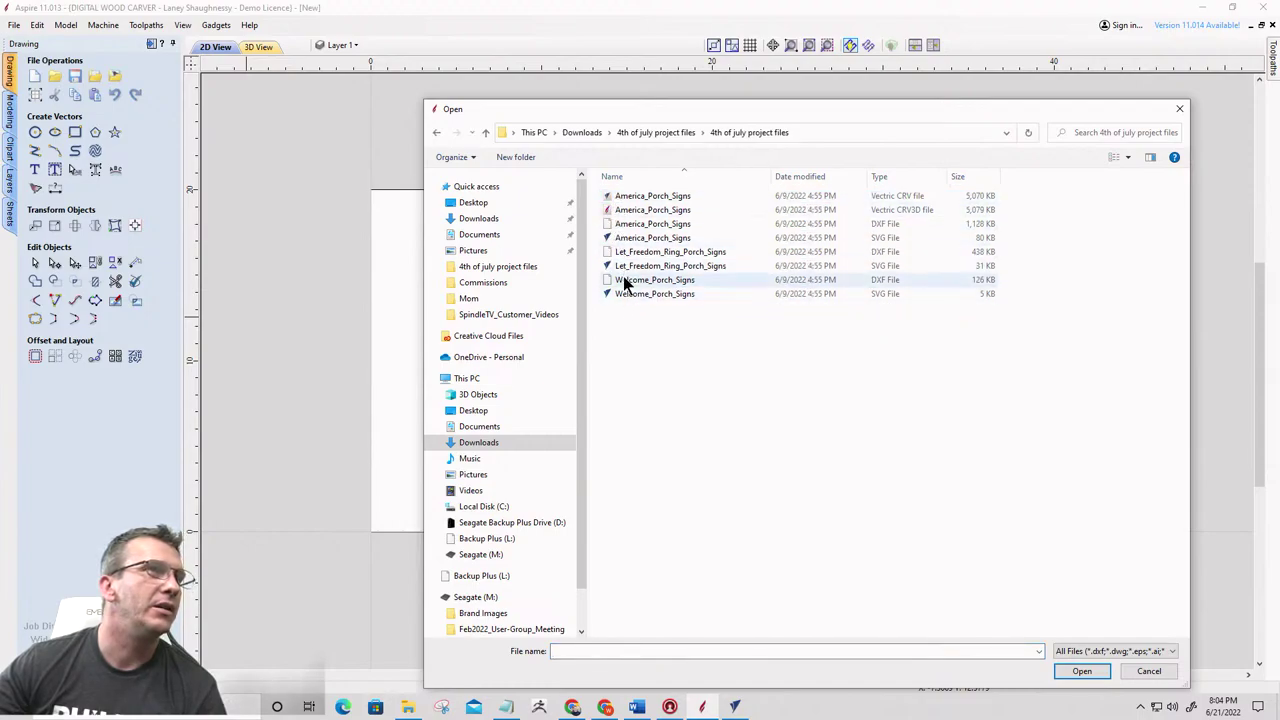
{"action": "left_click", "coordinate": [583, 131]}
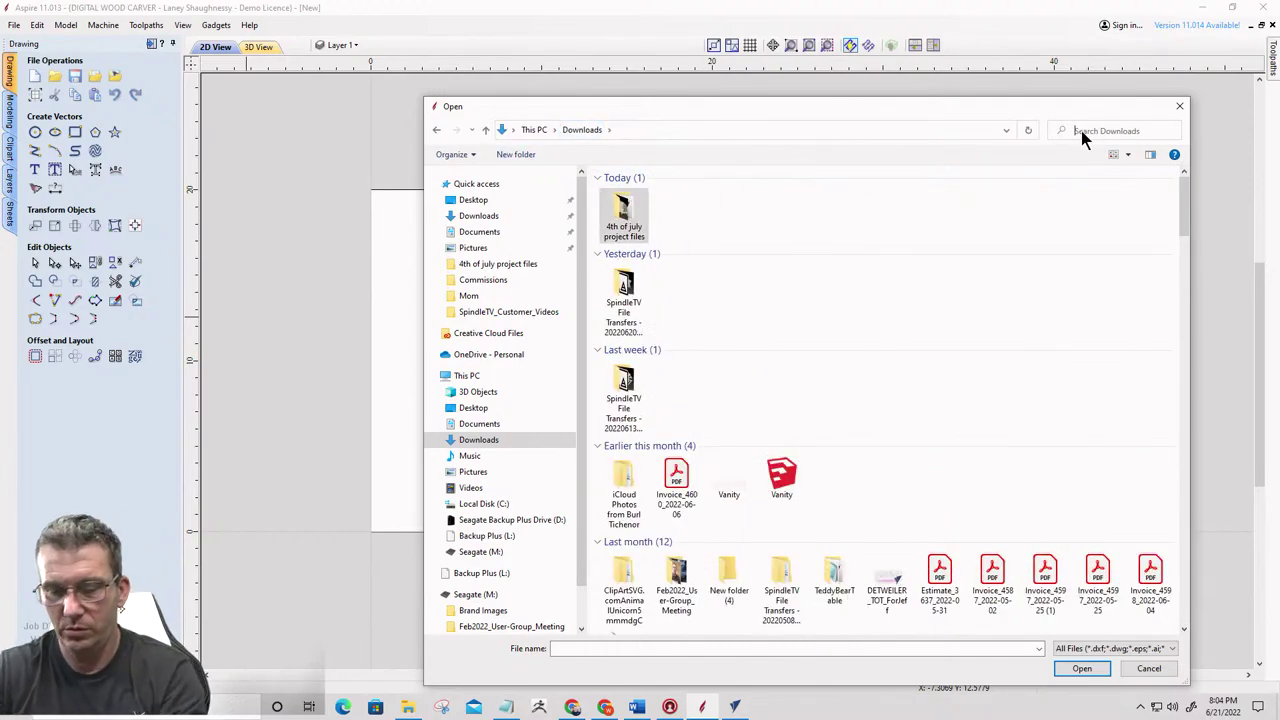
{"action": "type", "text": "flag pro"}
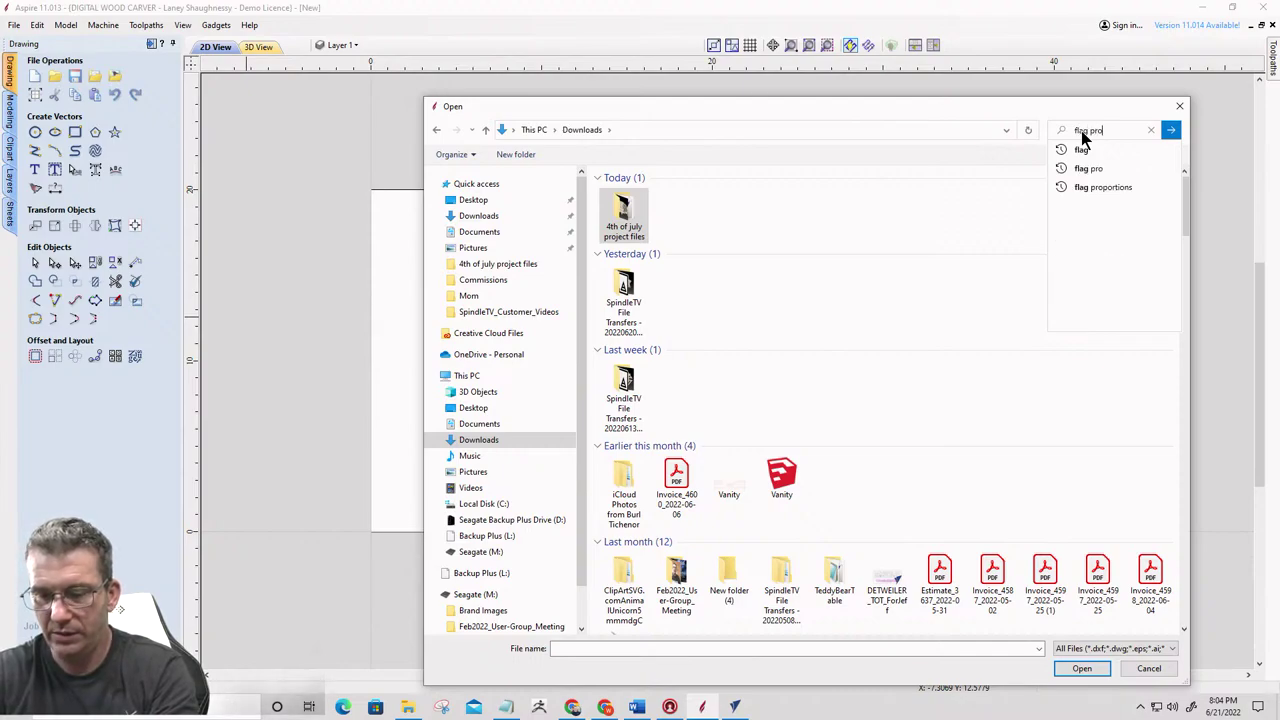
{"action": "type", "text": "portions"}
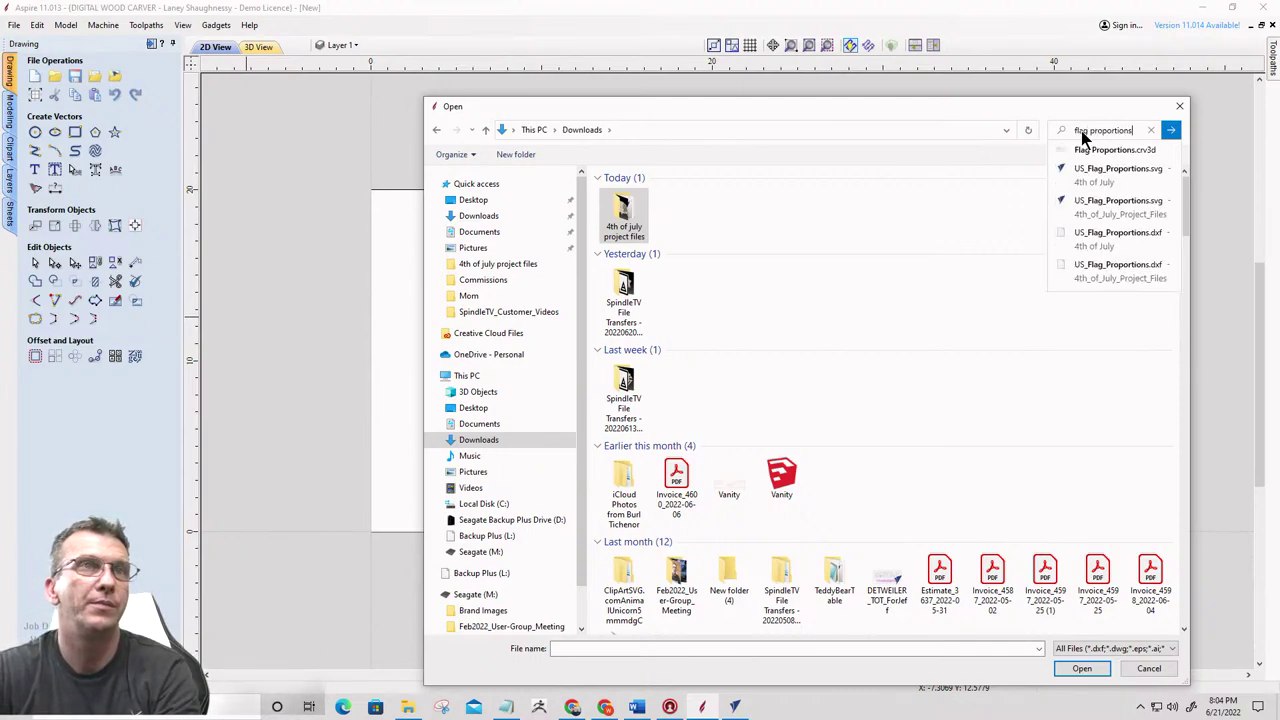
{"action": "key", "text": "Return"}
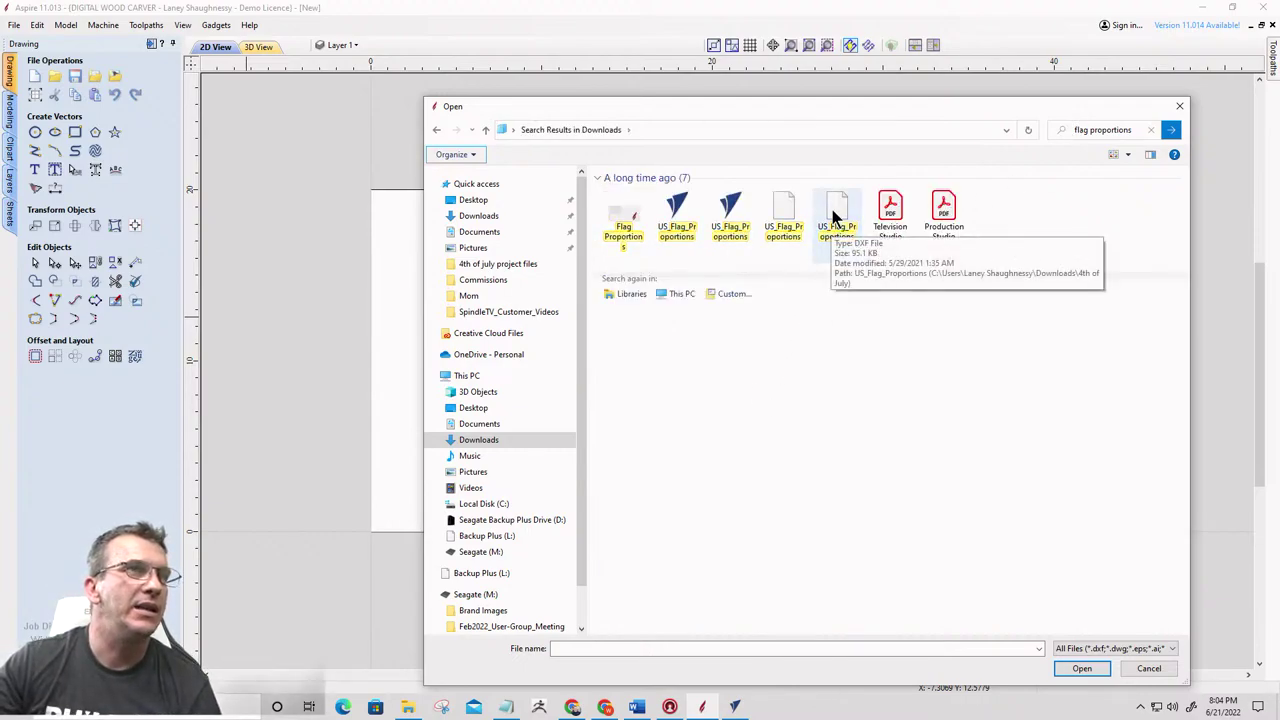
{"action": "left_click", "coordinate": [833, 220]}
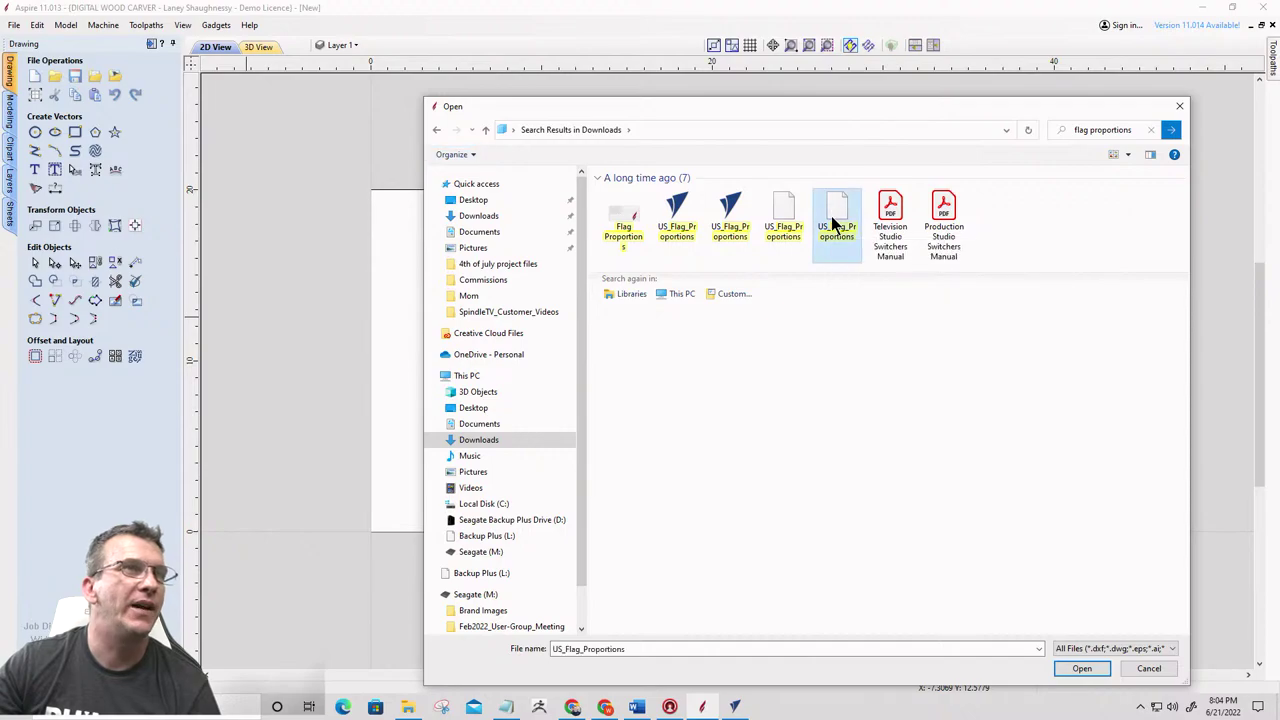
{"action": "left_click", "coordinate": [1083, 669]}
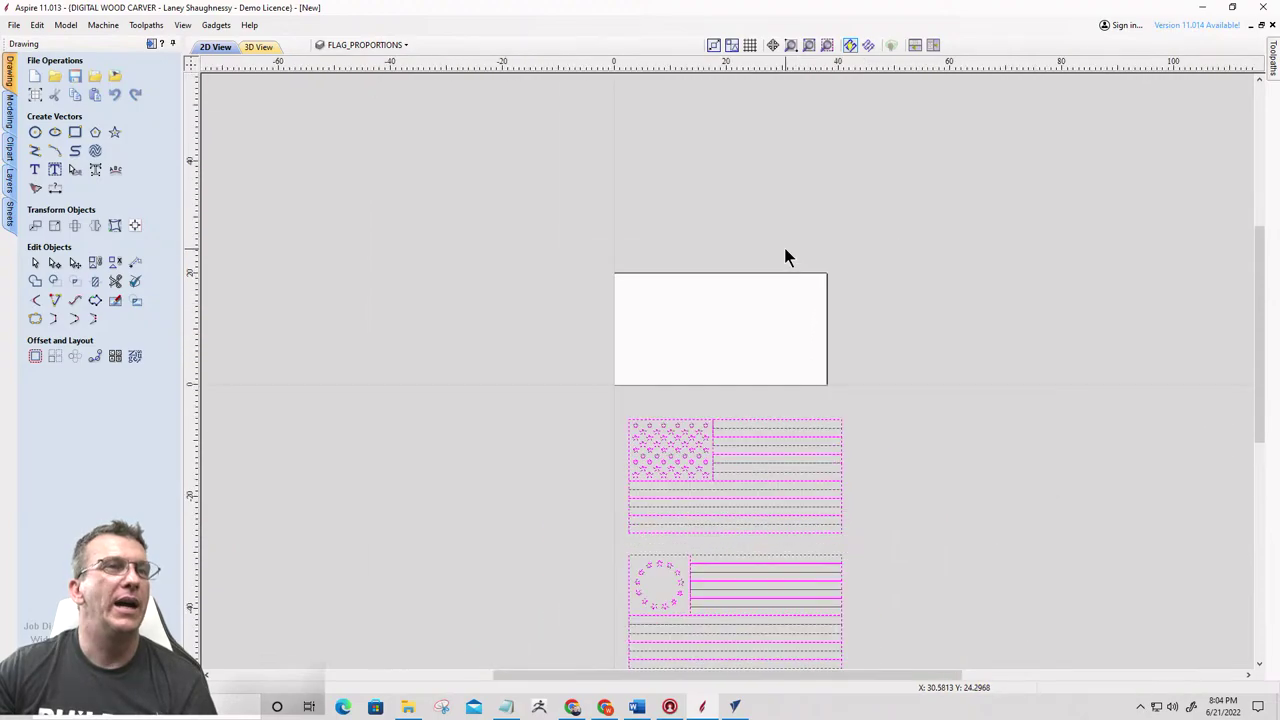
Select the imported 50-star flag and the circle-of-stars flag in turn to check their overall dimensions
{"action": "scroll", "coordinate": [690, 415], "scroll_direction": "up", "scroll_amount": 5}
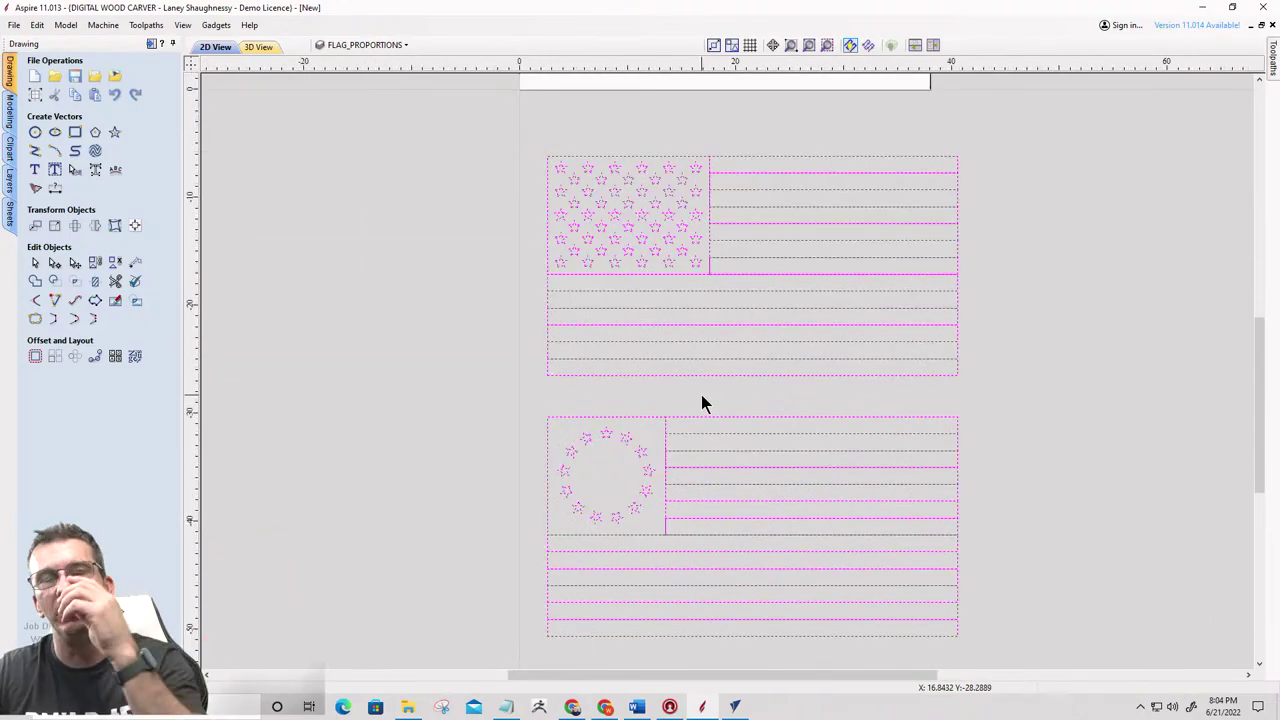
{"action": "left_click", "coordinate": [503, 149]}
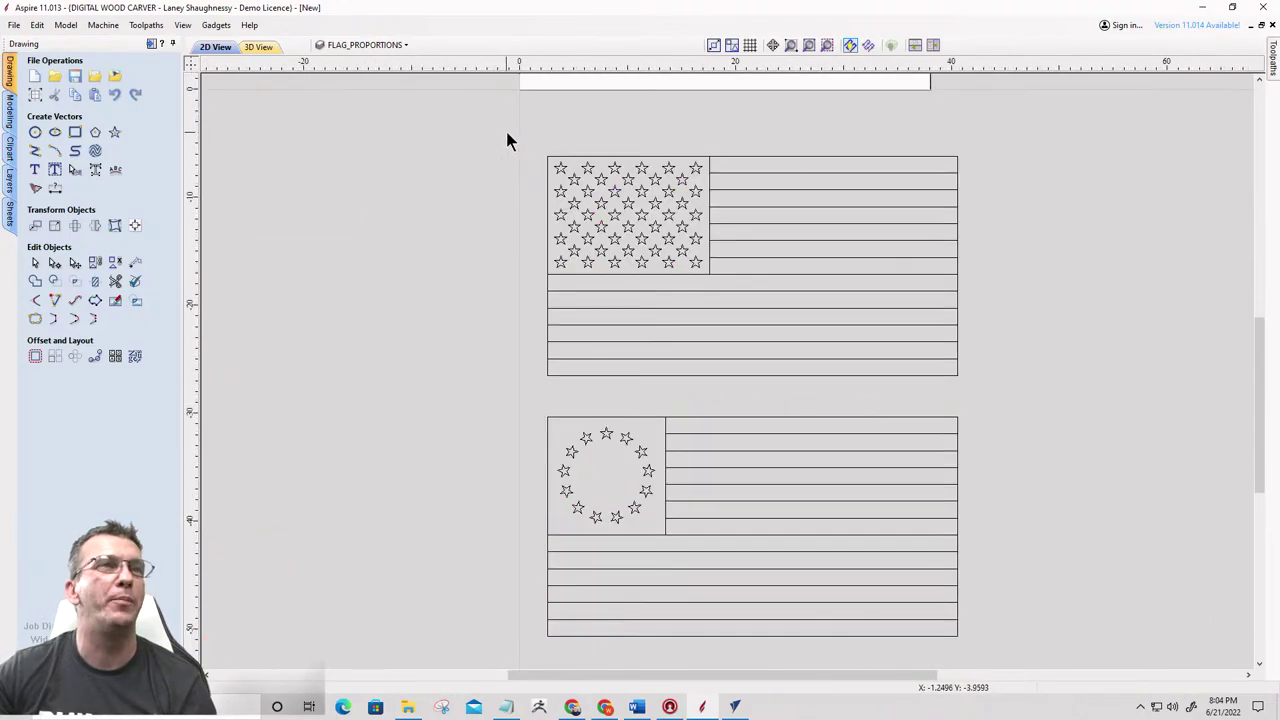
{"action": "left_click_drag", "start_coordinate": [1040, 398], "coordinate": [1040, 398]}
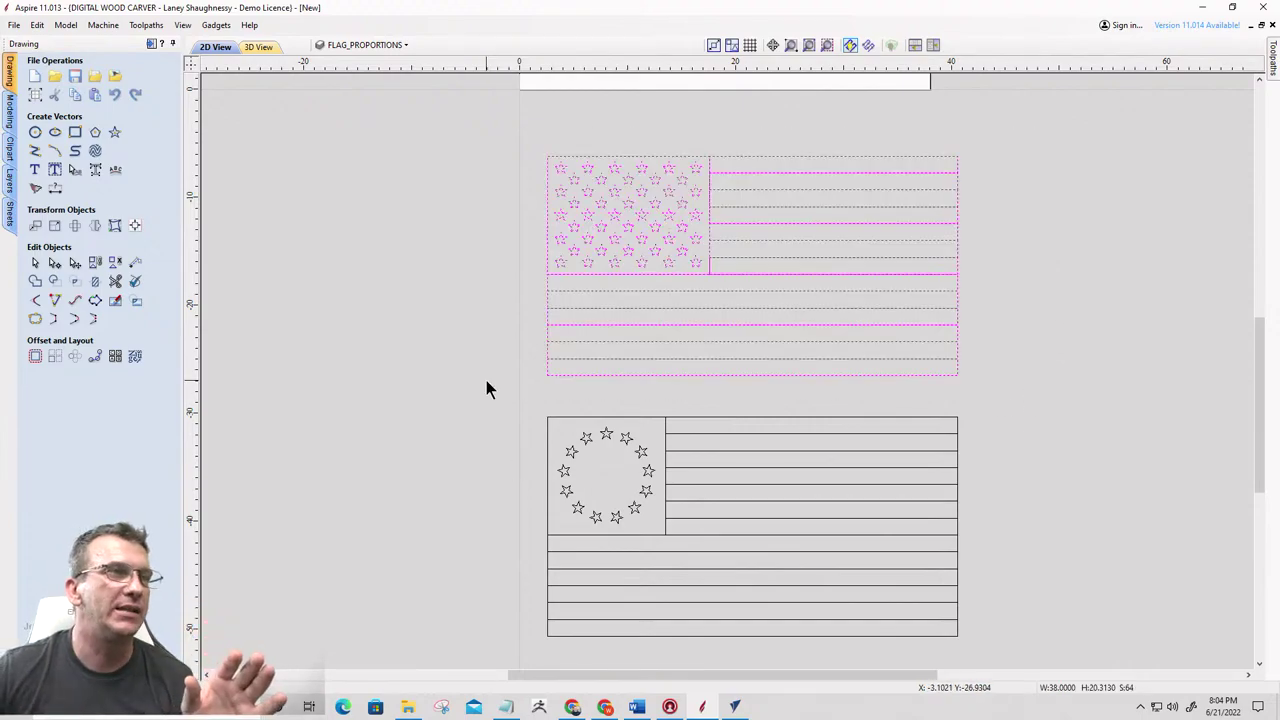
{"action": "left_click_drag", "start_coordinate": [1024, 636], "coordinate": [1026, 647]}
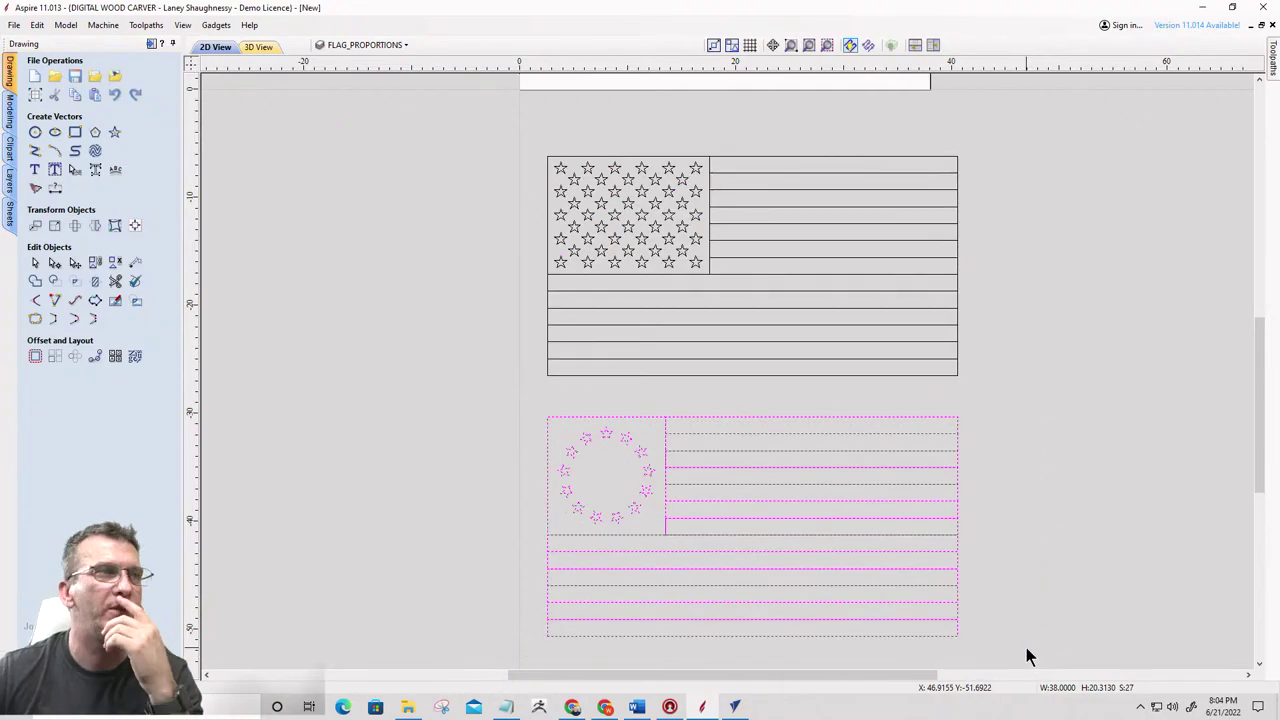
Select the complete 50-star flag and centre it on the material in both directions
{"action": "left_click", "coordinate": [1024, 396]}
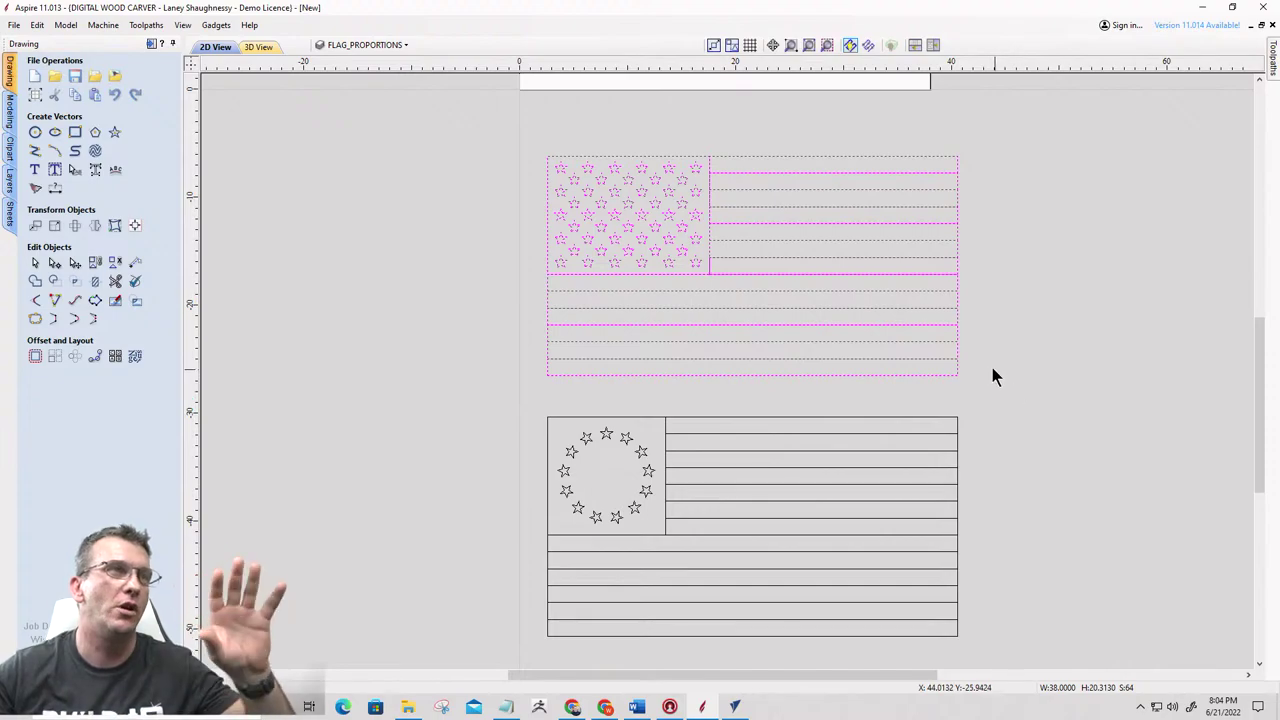
{"action": "scroll", "coordinate": [680, 277], "scroll_direction": "down", "scroll_amount": 4}
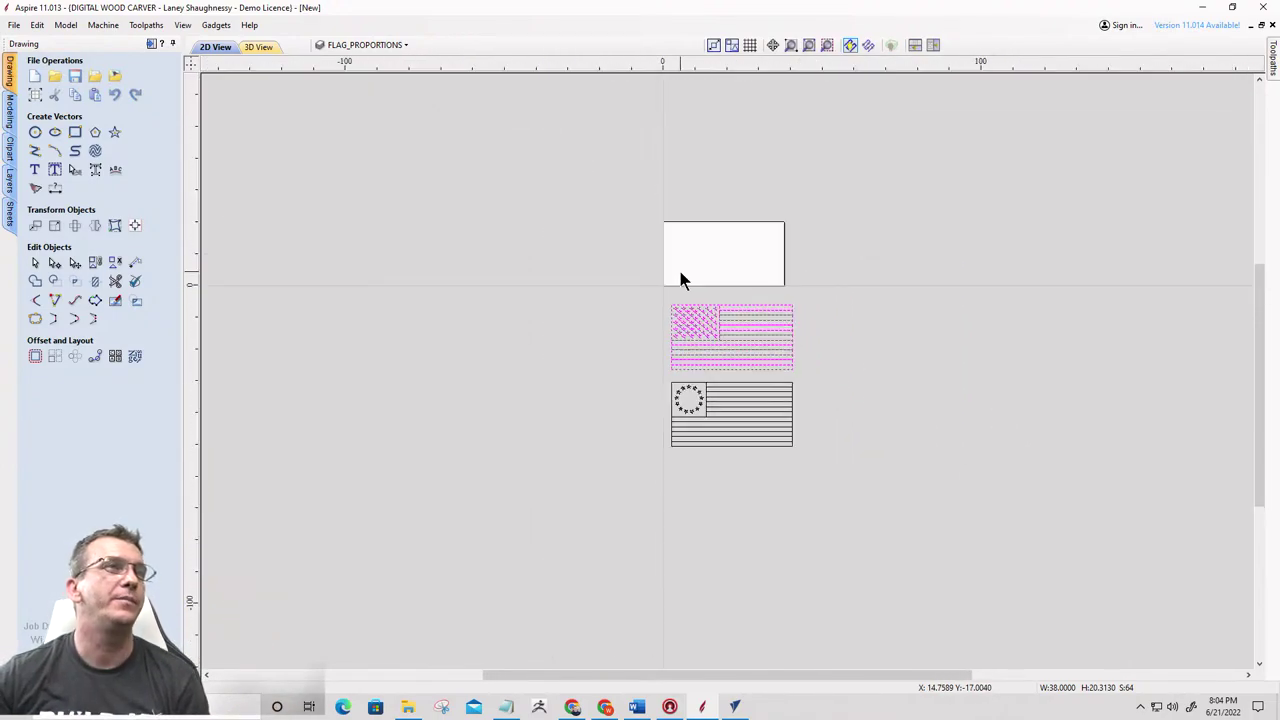
{"action": "scroll", "coordinate": [690, 360], "scroll_direction": "up", "scroll_amount": 3}
{"action": "scroll", "coordinate": [515, 306], "scroll_direction": "down", "scroll_amount": 2}
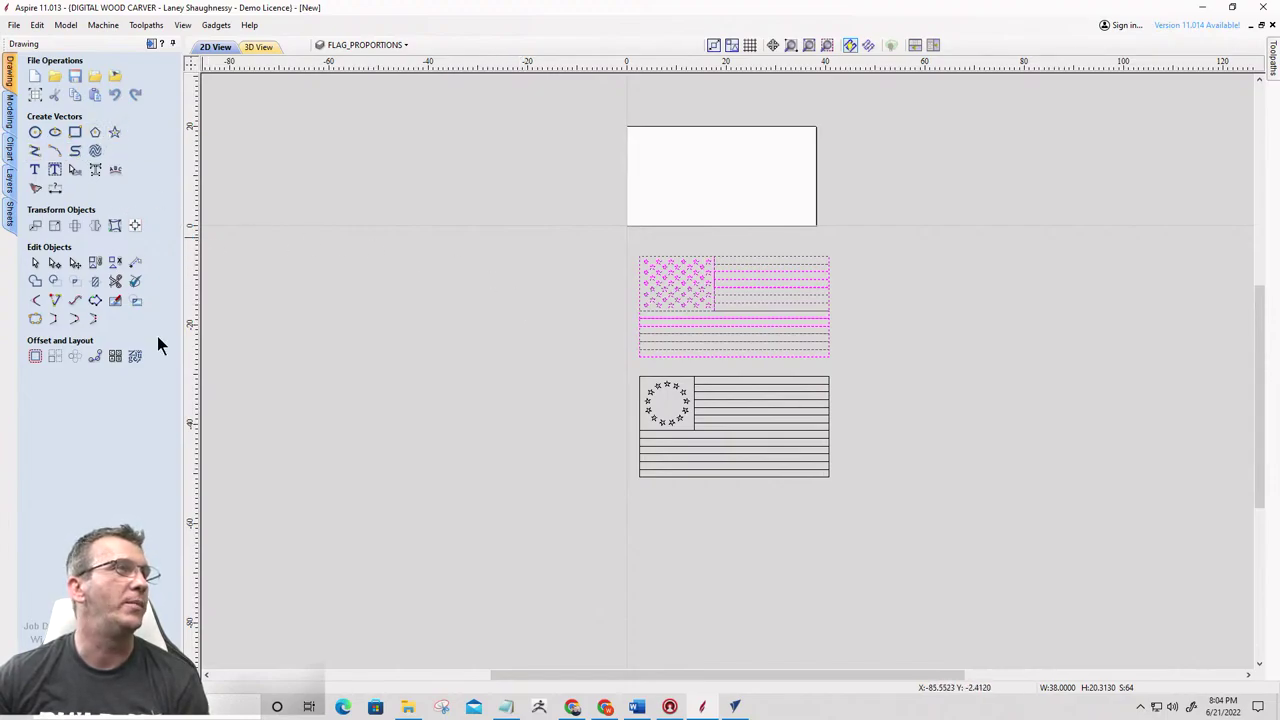
{"action": "left_click", "coordinate": [136, 260]}
{"action": "left_click", "coordinate": [98, 112]}
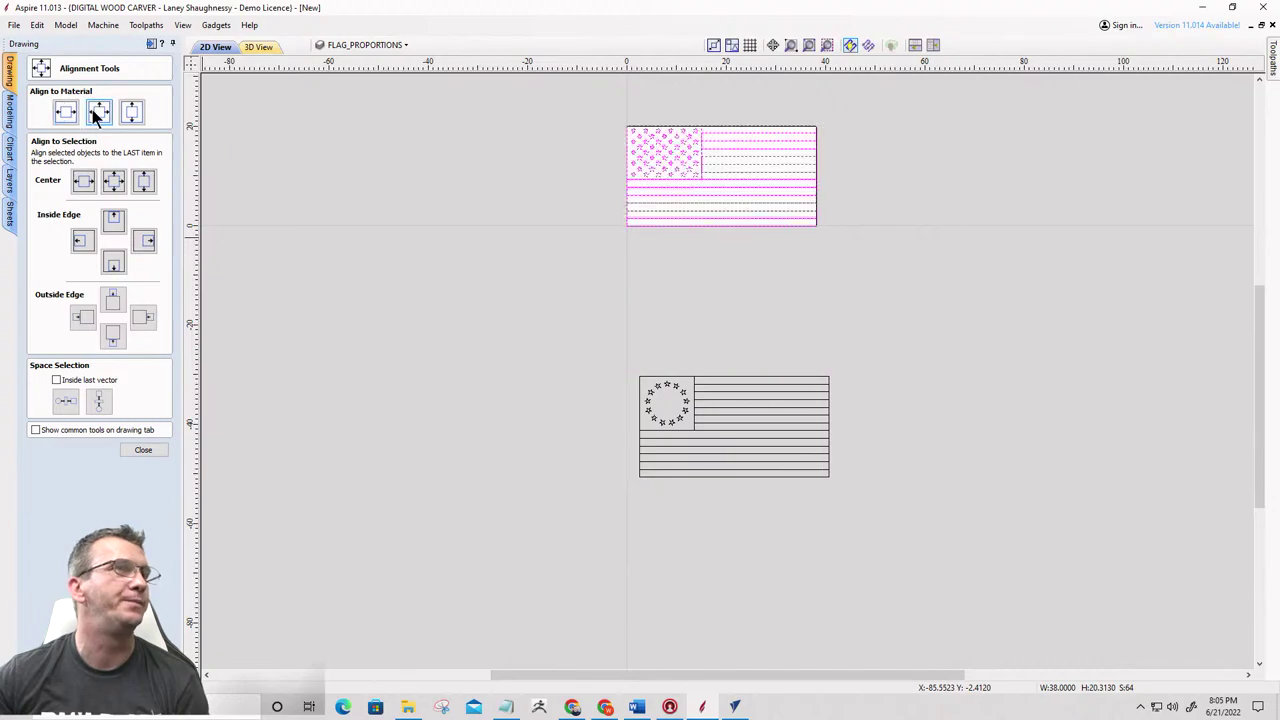
{"action": "scroll", "coordinate": [780, 92], "scroll_direction": "up", "scroll_amount": 2}
{"action": "scroll", "coordinate": [734, 217], "scroll_direction": "up", "scroll_amount": 3}
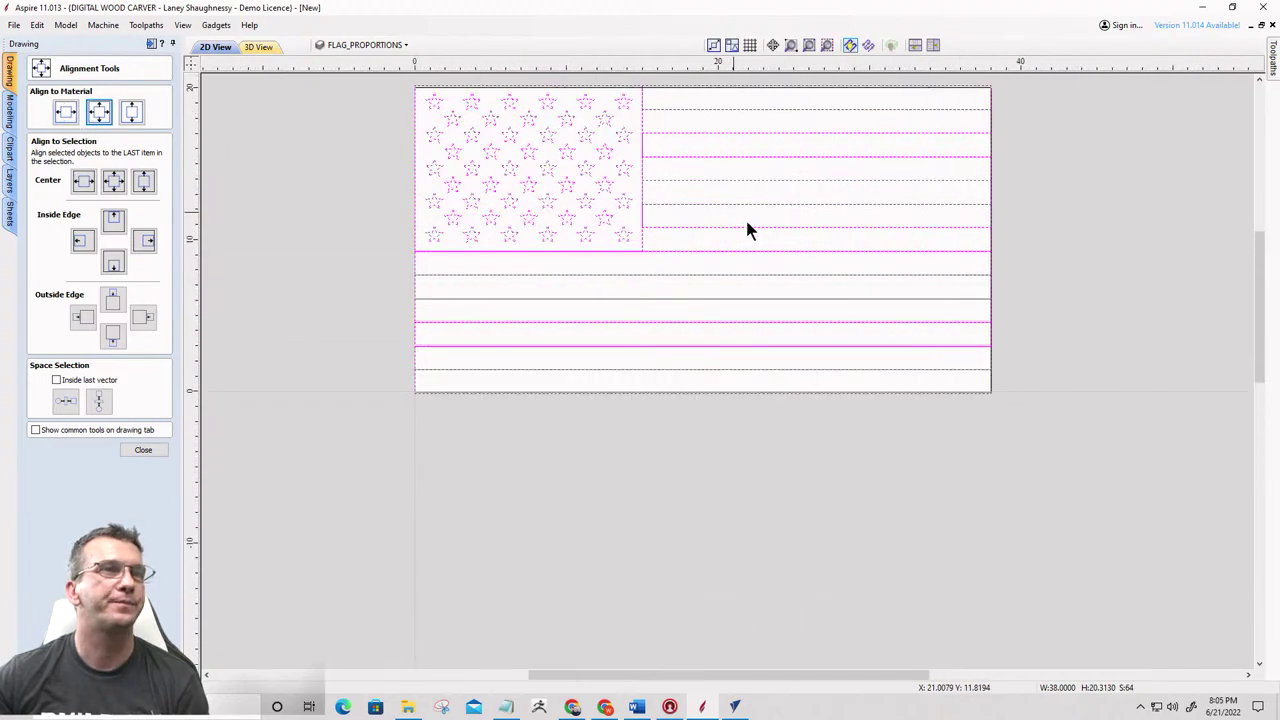
{"action": "scroll", "coordinate": [790, 260], "scroll_direction": "down", "scroll_amount": 3}
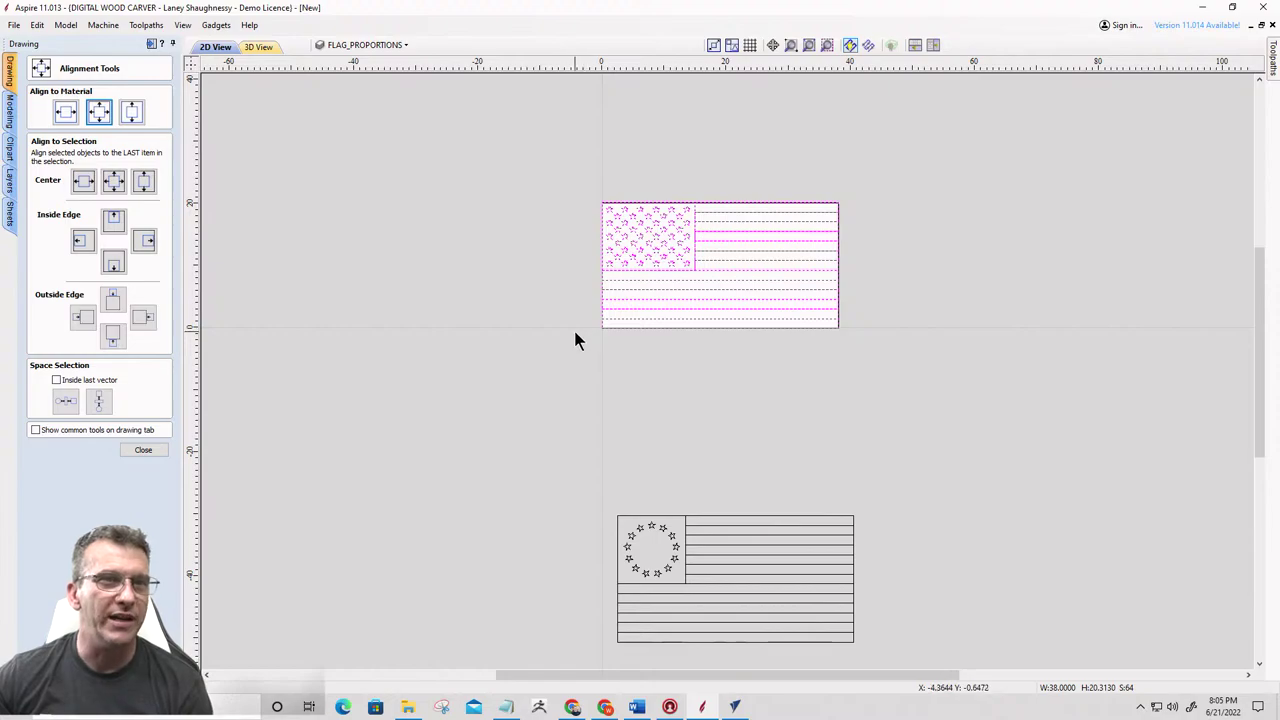
{"action": "left_click", "coordinate": [143, 449]}
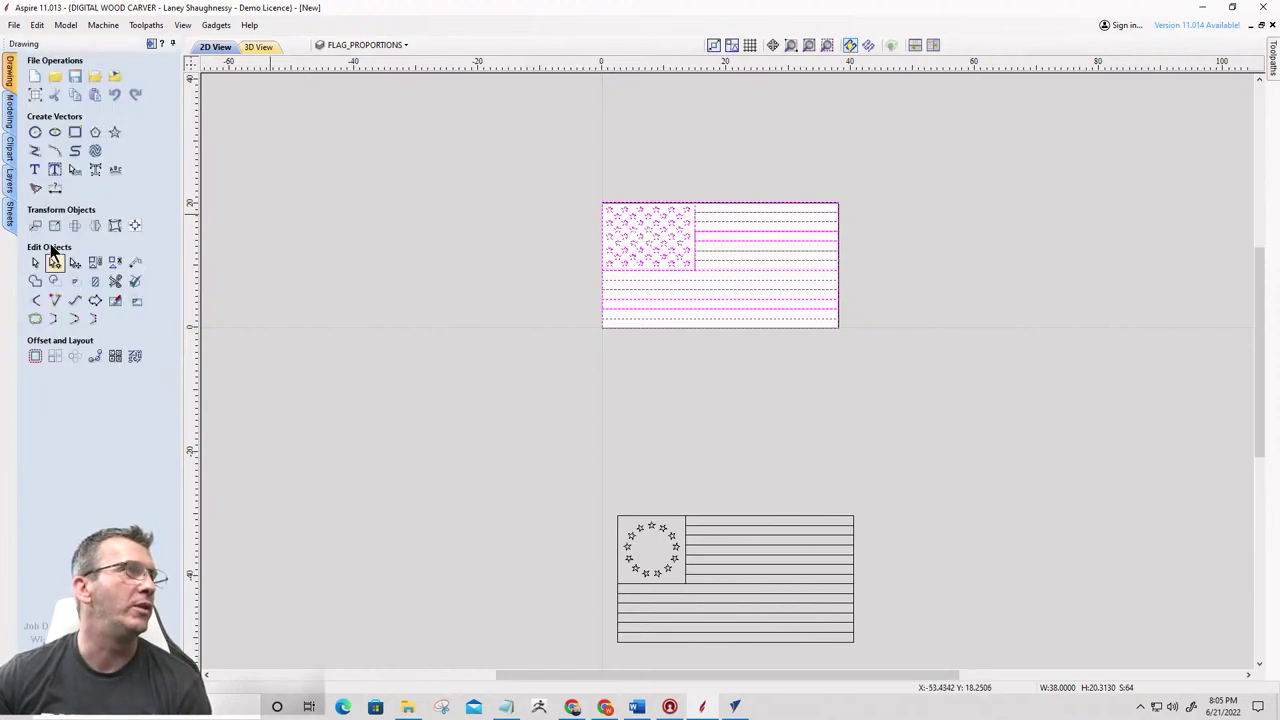
Set the job height to 20.313 inches and centre the 50-star flag on the resized material again
{"action": "left_click", "coordinate": [35, 94]}
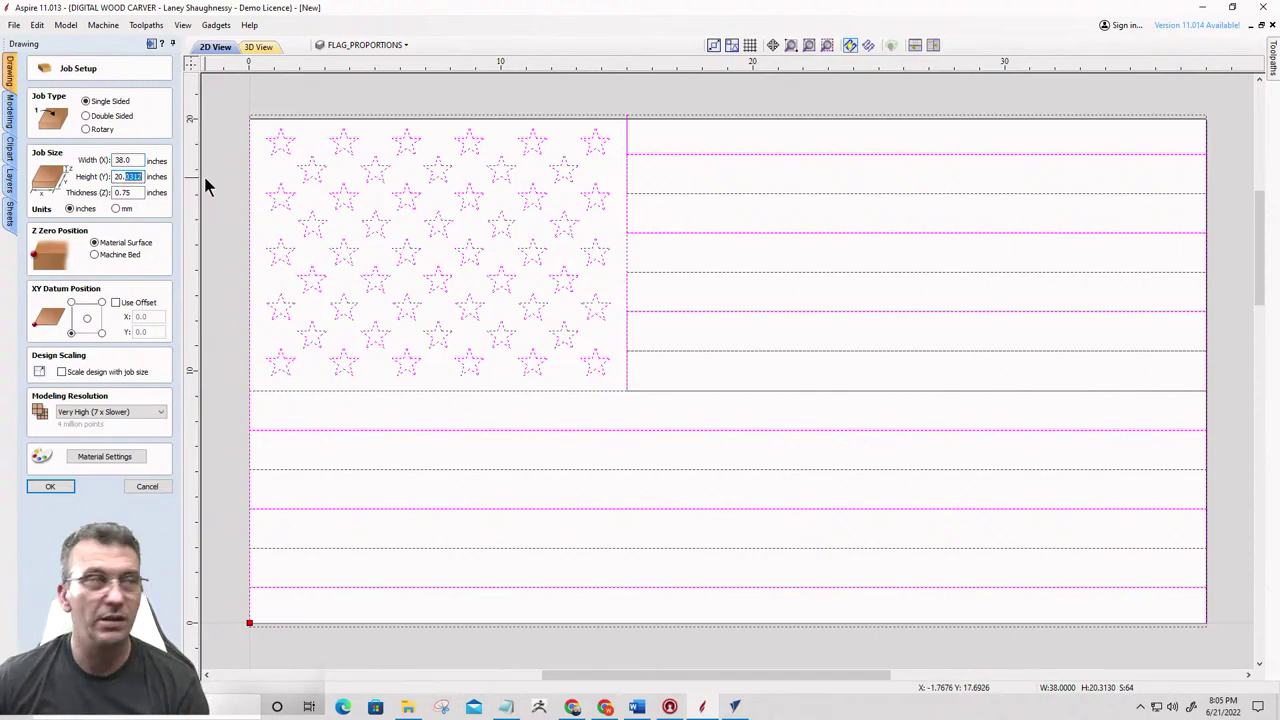
{"action": "type", "text": "313"}
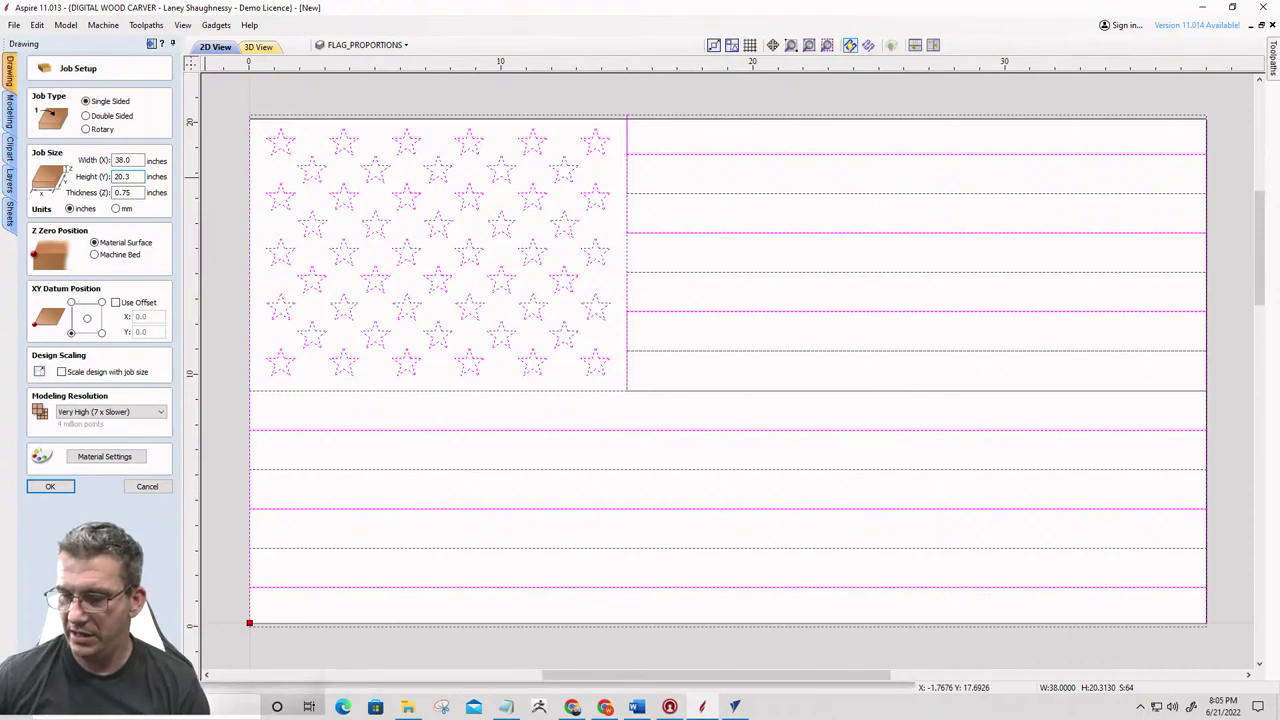
{"action": "left_click", "coordinate": [50, 487]}
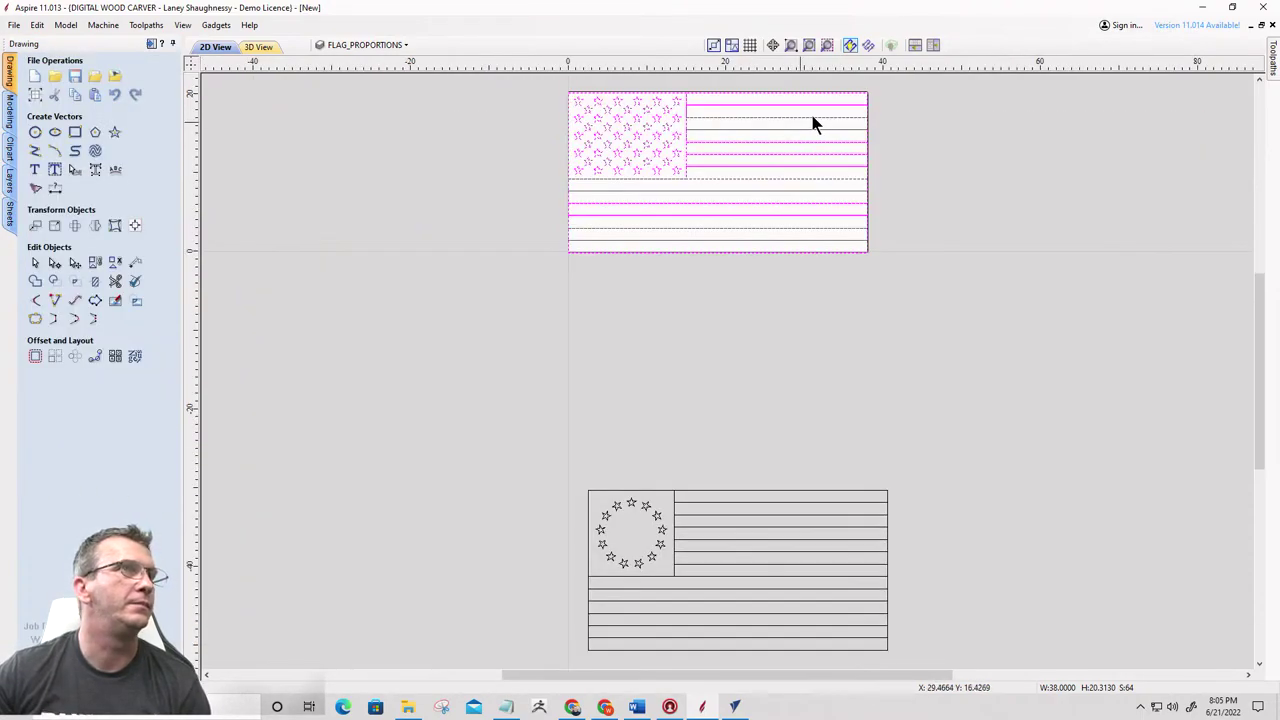
{"action": "left_click", "coordinate": [134, 227]}
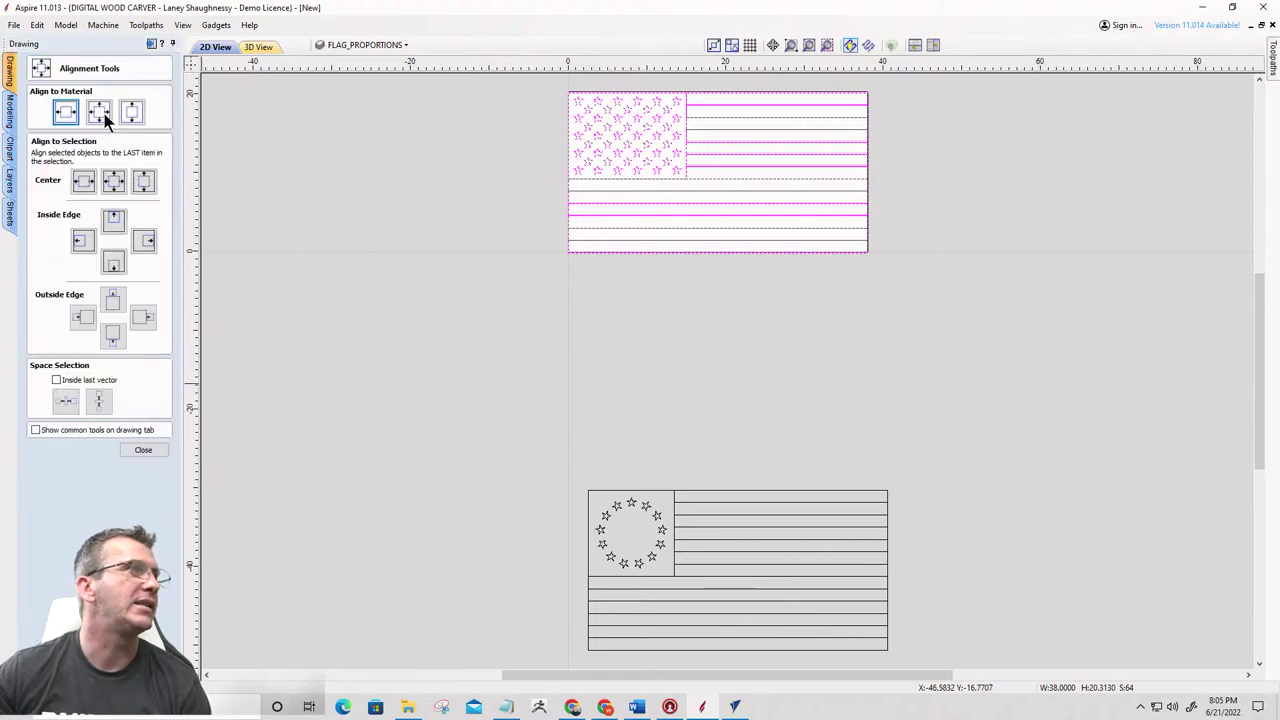
{"action": "left_click", "coordinate": [98, 111]}
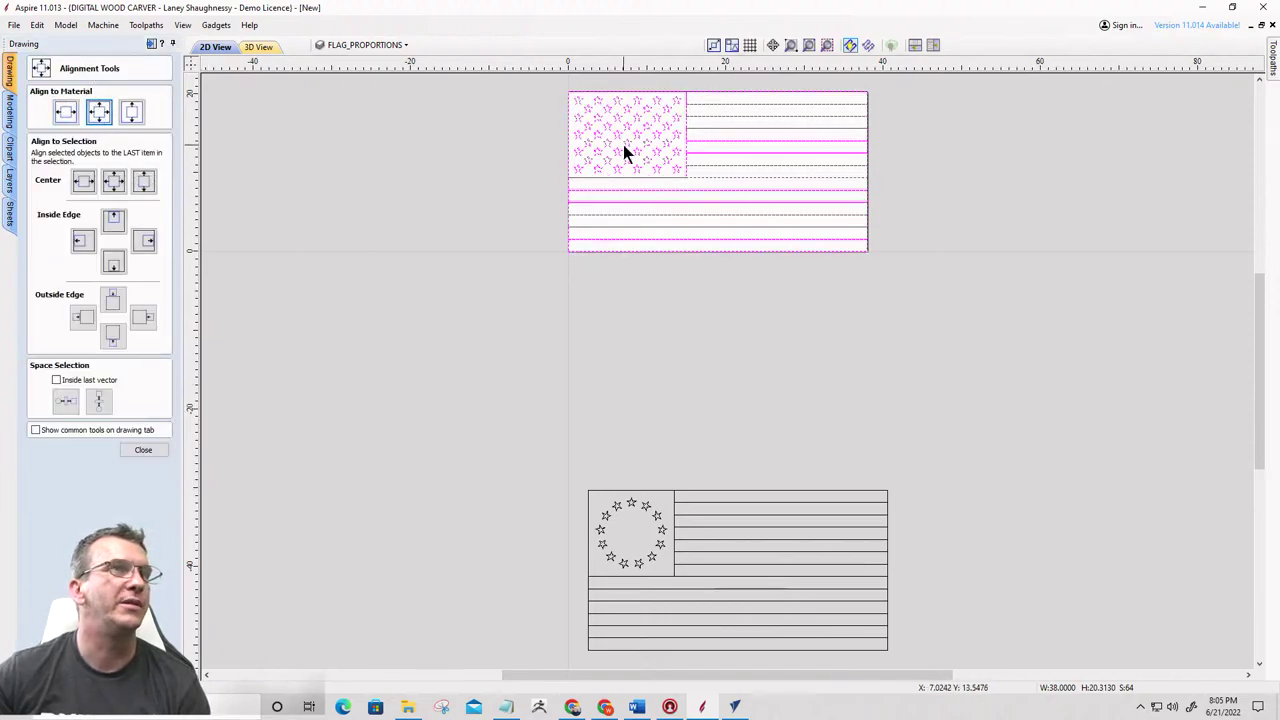
Clear the whole-flag selection and select only the seven red stripes of the 50-star flag
{"action": "scroll", "coordinate": [621, 142], "scroll_direction": "up", "scroll_amount": 2}
{"action": "scroll", "coordinate": [588, 218], "scroll_direction": "down", "scroll_amount": 4}
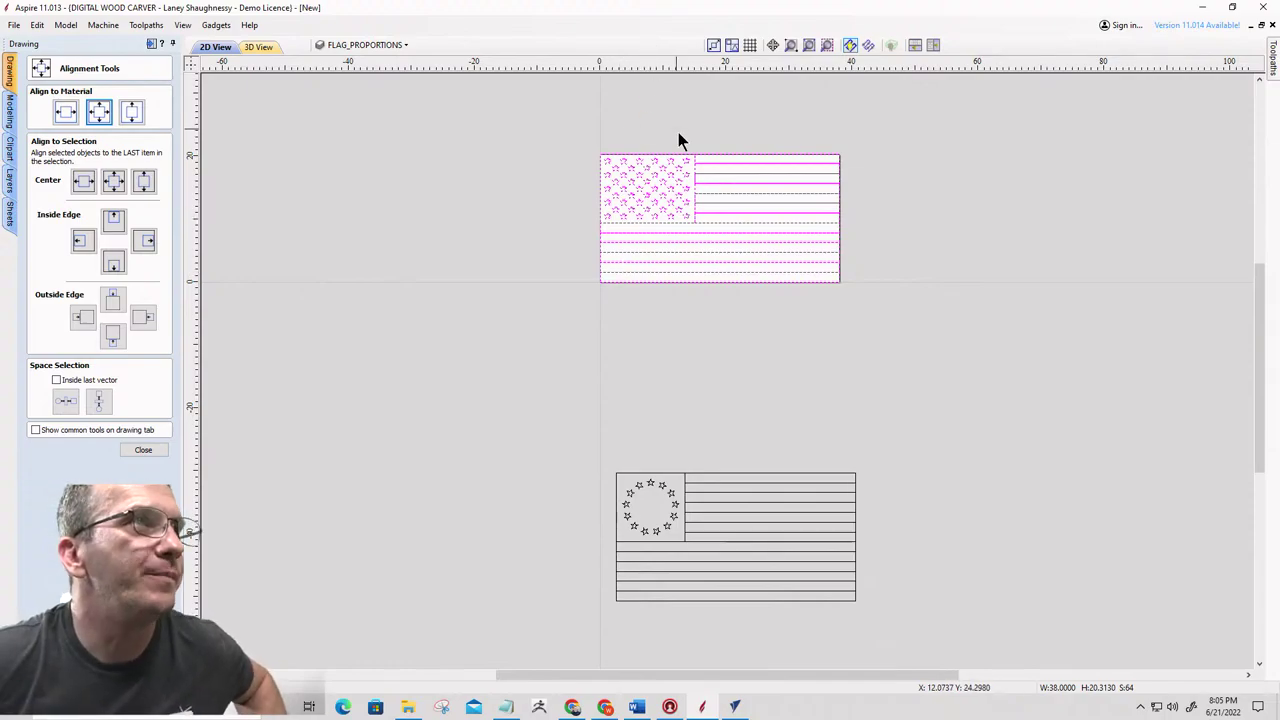
{"action": "scroll", "coordinate": [680, 140], "scroll_direction": "up", "scroll_amount": 5}
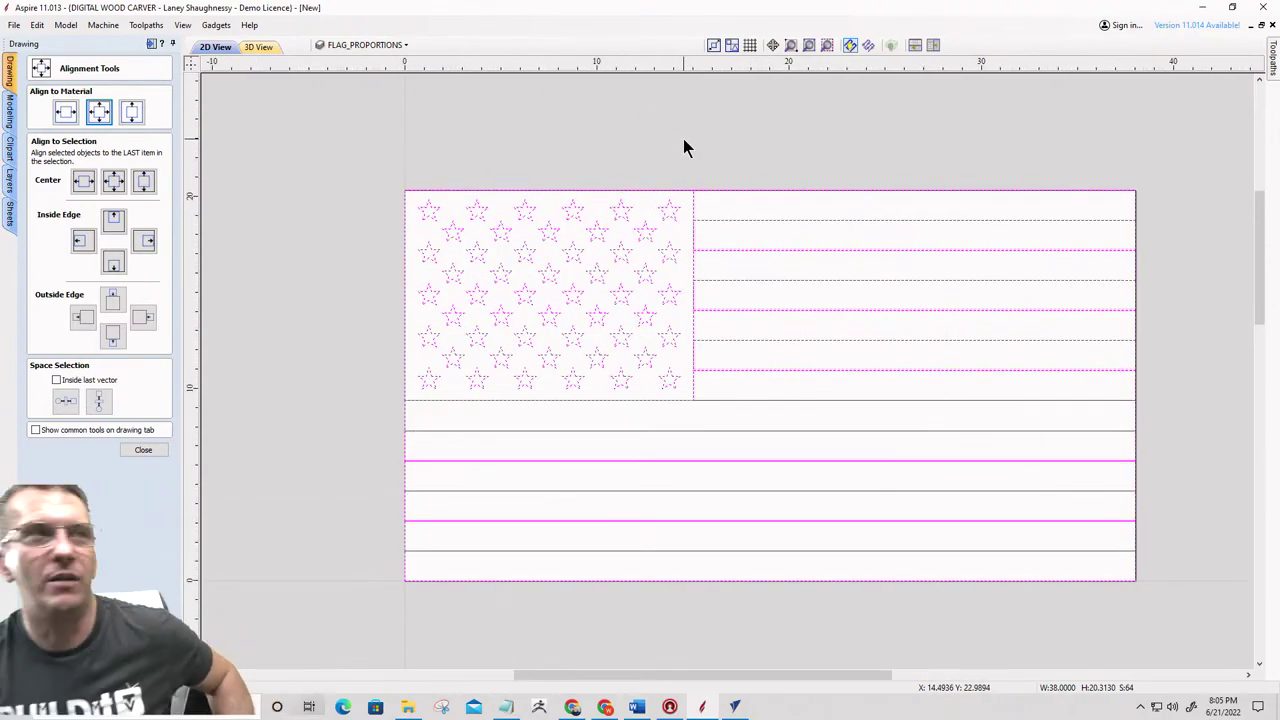
{"action": "scroll", "coordinate": [672, 144], "scroll_direction": "down", "scroll_amount": 1}
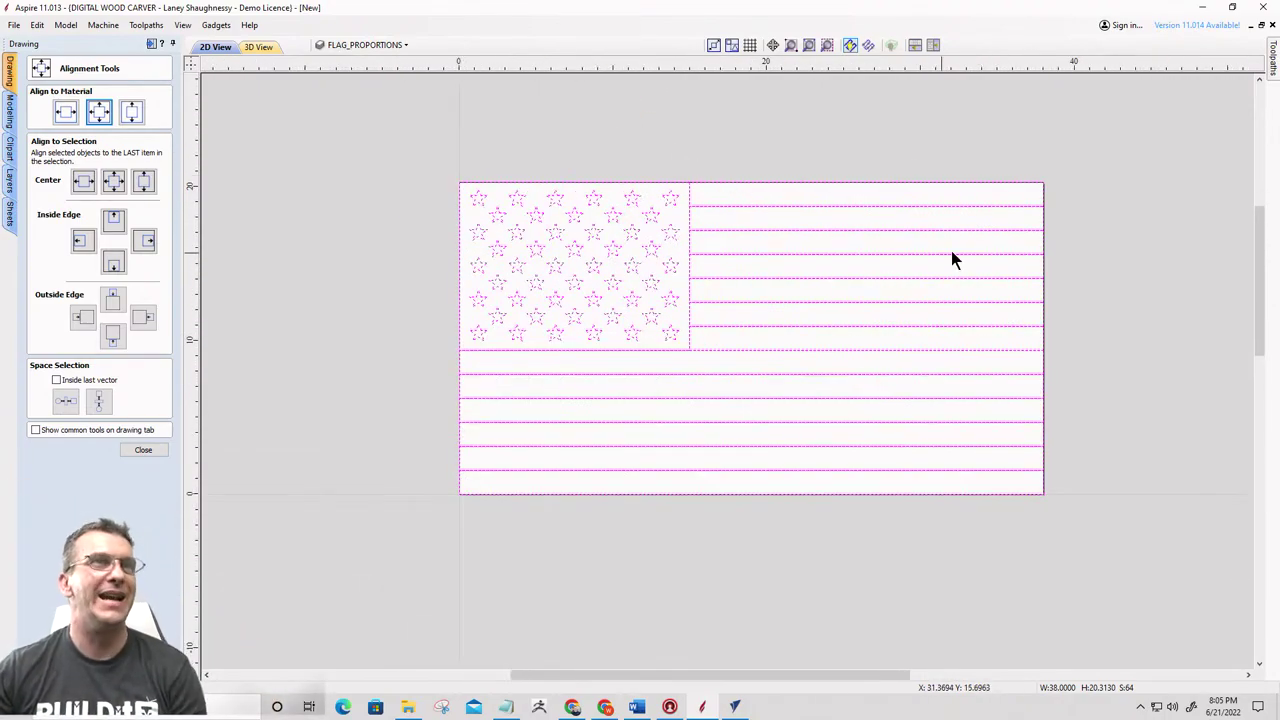
{"action": "left_click", "coordinate": [1051, 196]}
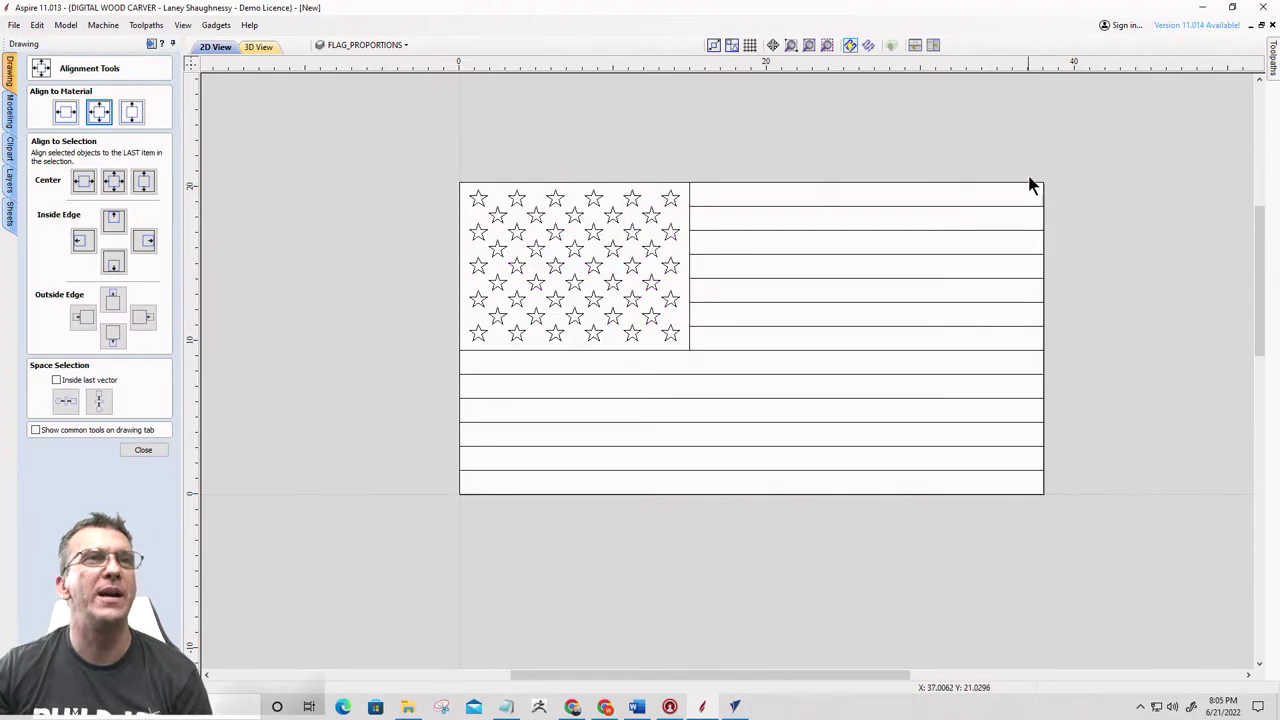
{"action": "left_click", "coordinate": [1036, 188]}
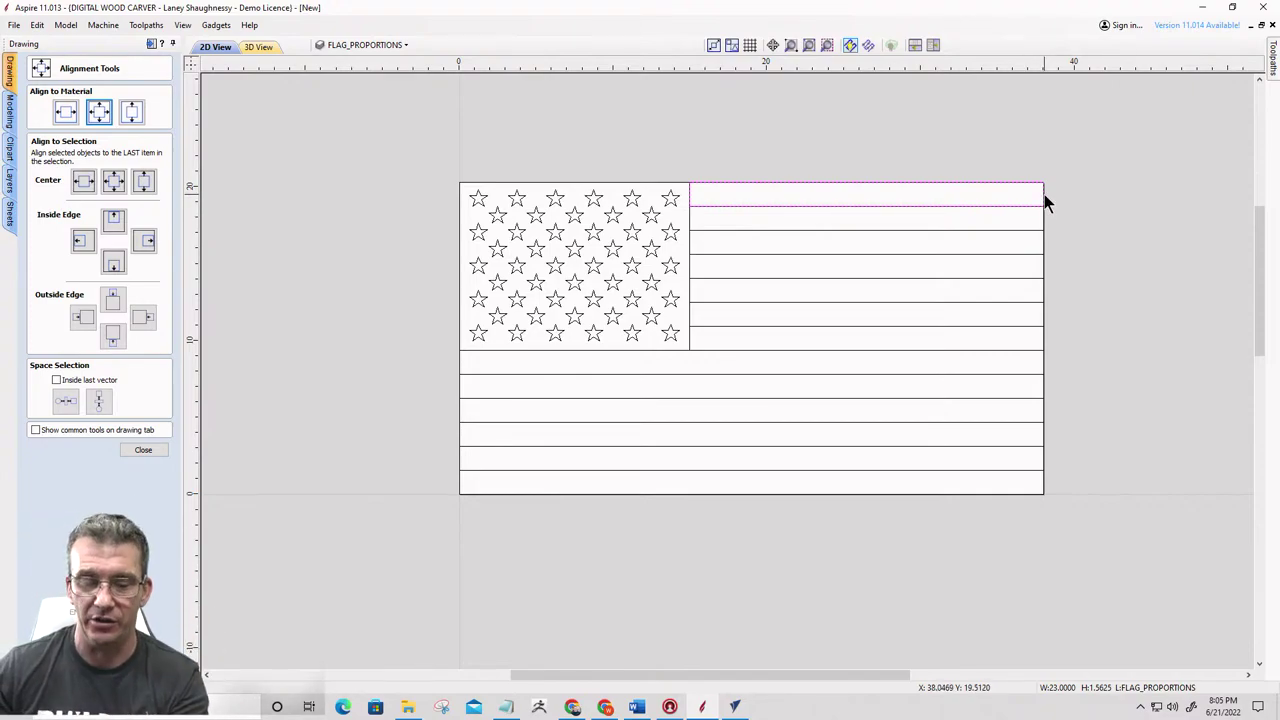
{"action": "left_click", "coordinate": [1044, 247], "text": "shift"}
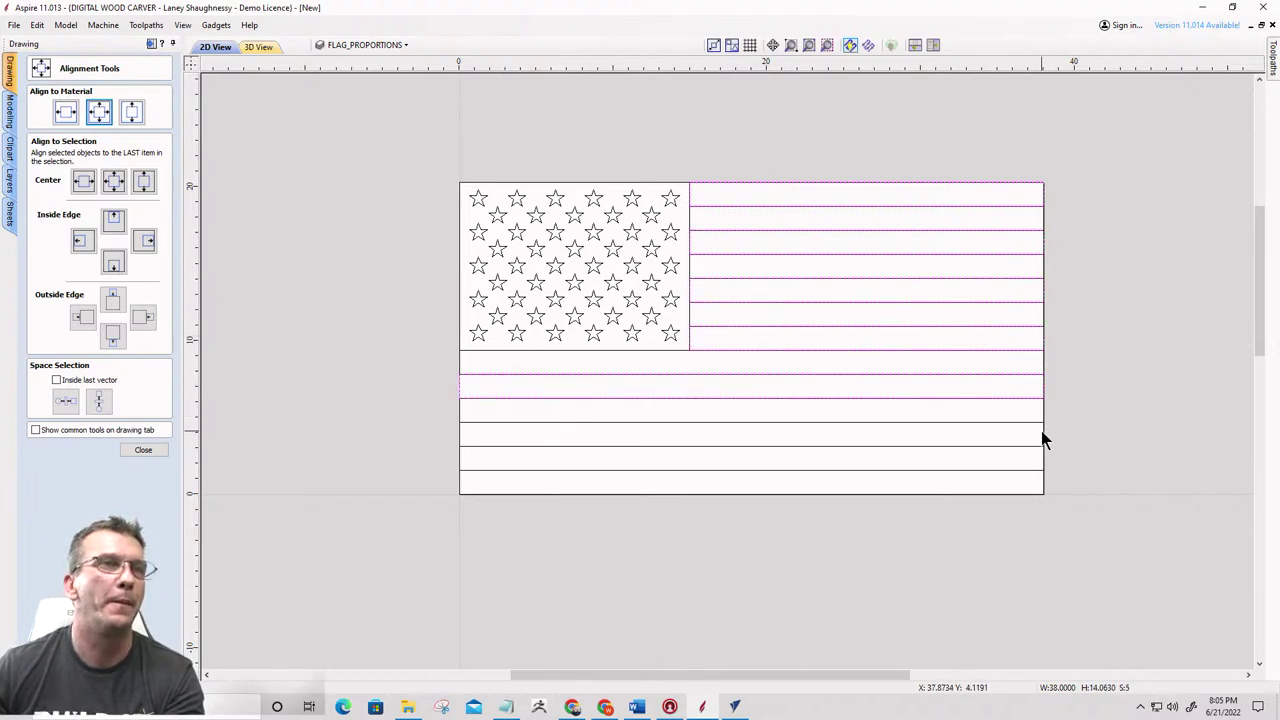
{"action": "left_click", "coordinate": [1044, 480], "text": "shift"}
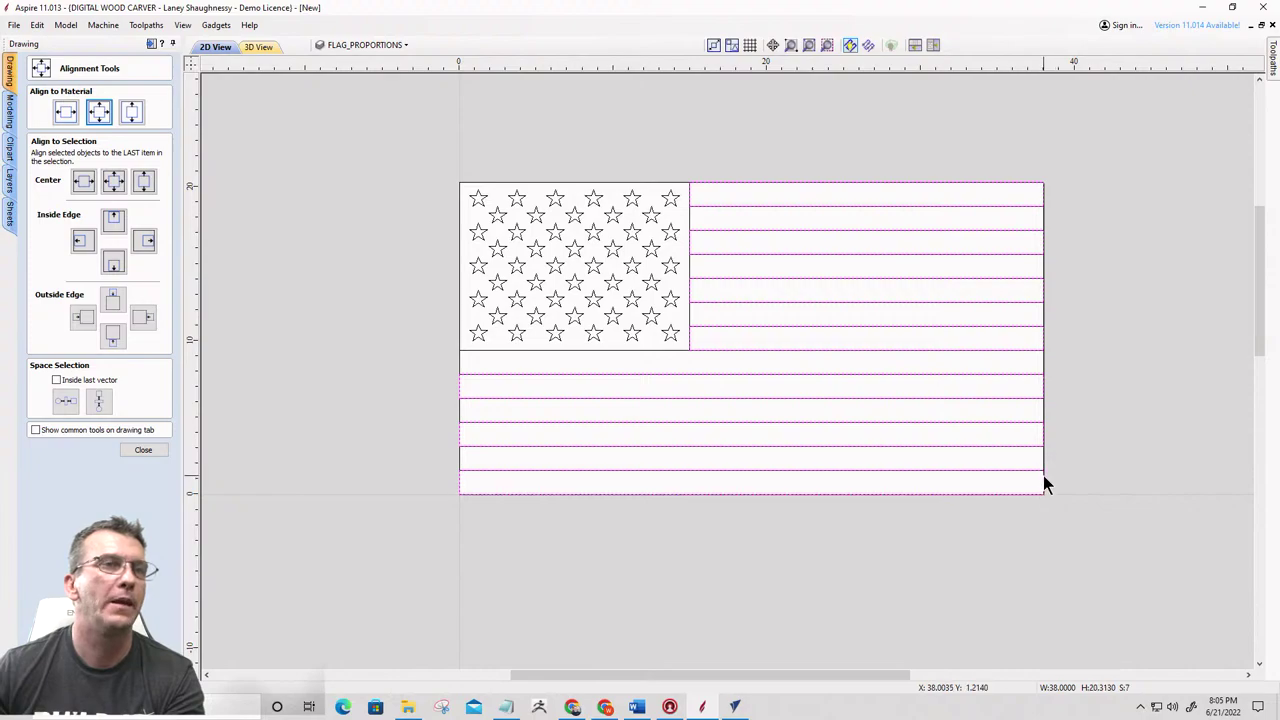
Move the selected stripes to a new hidden layer named "Red Stripes" and finish with the alignment tools
{"action": "right_click", "coordinate": [1045, 481]}
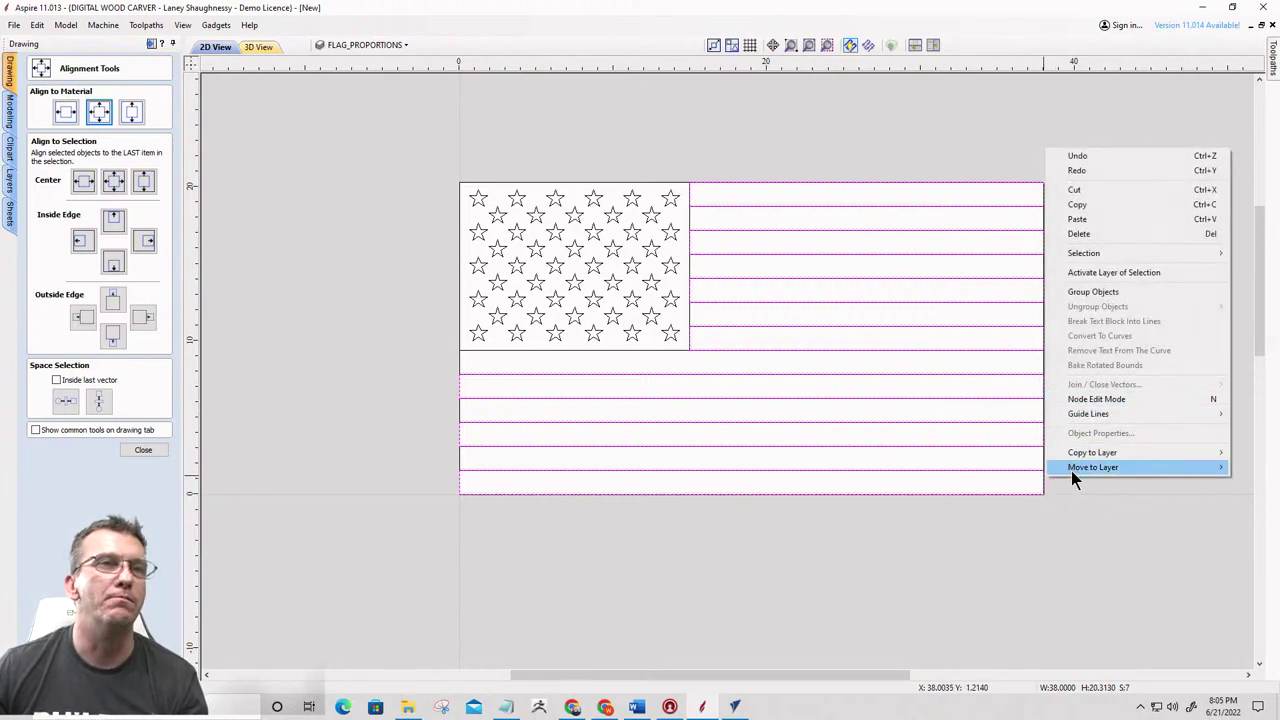
{"action": "mouse_move", "coordinate": [1071, 470]}
{"action": "left_click", "coordinate": [958, 514]}
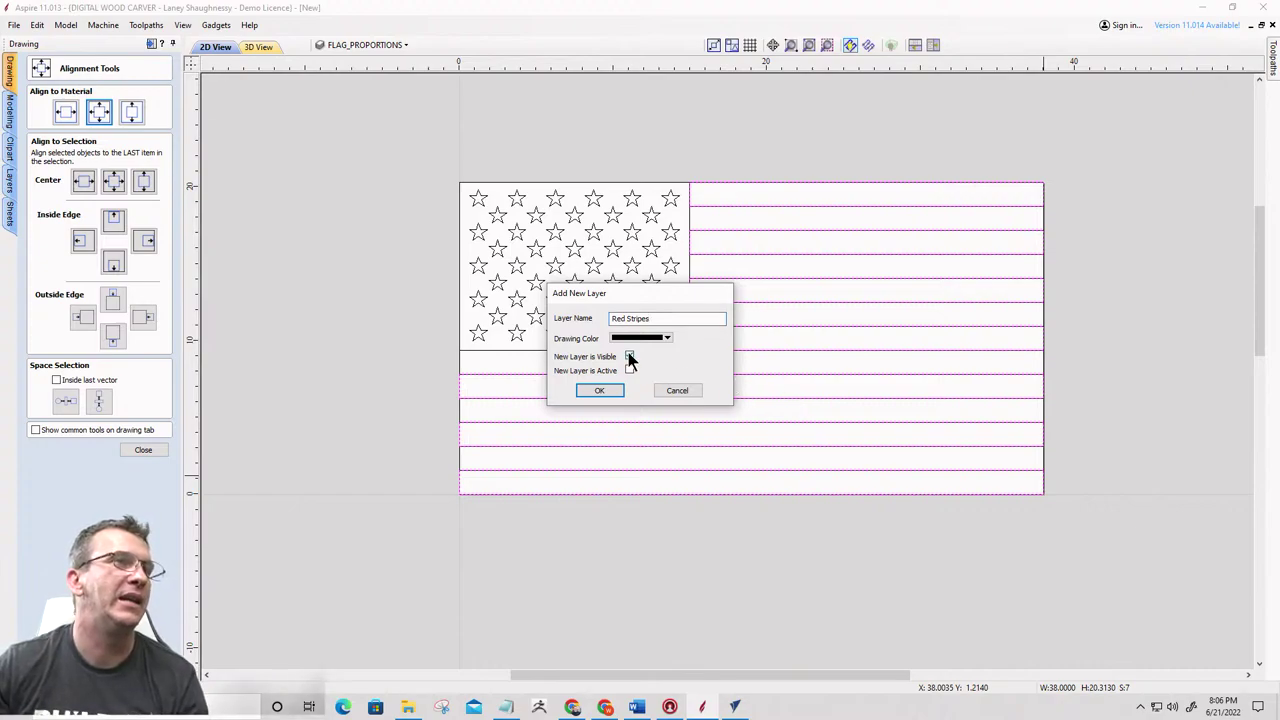
{"action": "left_click", "coordinate": [598, 390]}
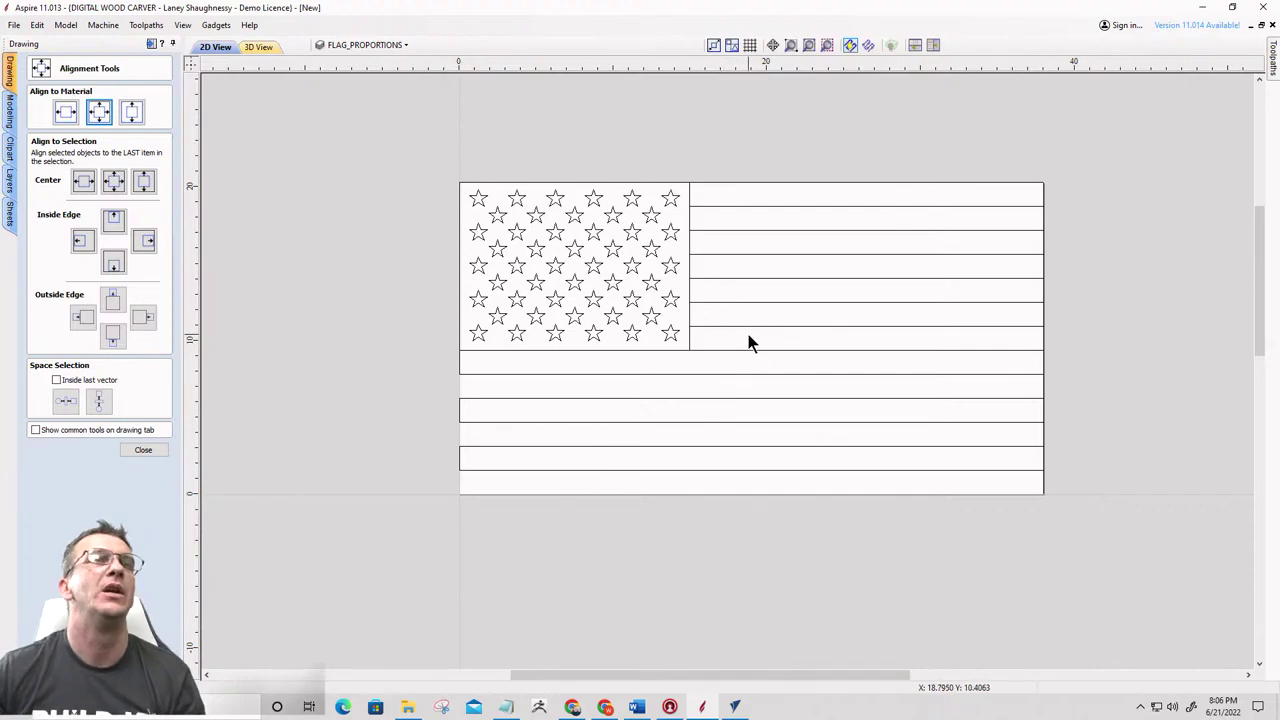
{"action": "left_click", "coordinate": [157, 450]}
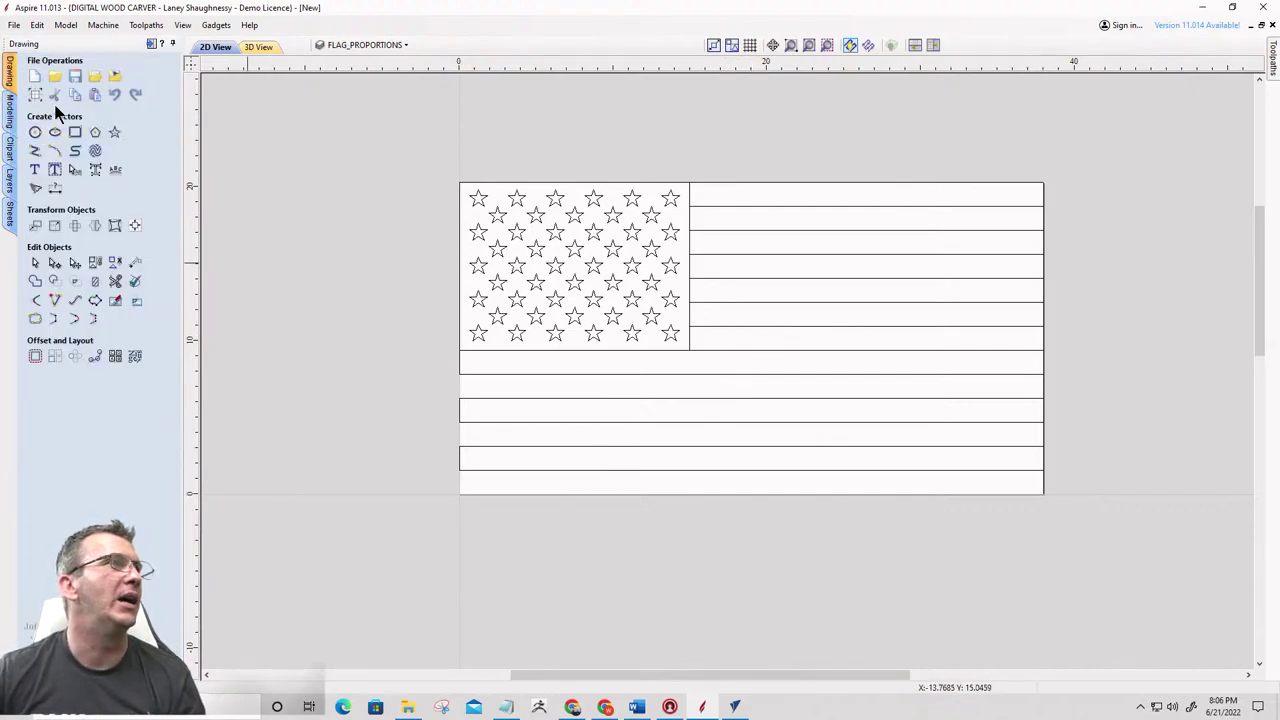
Draw a 38 by 20.3125 inch square-cornered rectangle around the outer edge of the 50-star flag
{"action": "left_click", "coordinate": [11, 112]}
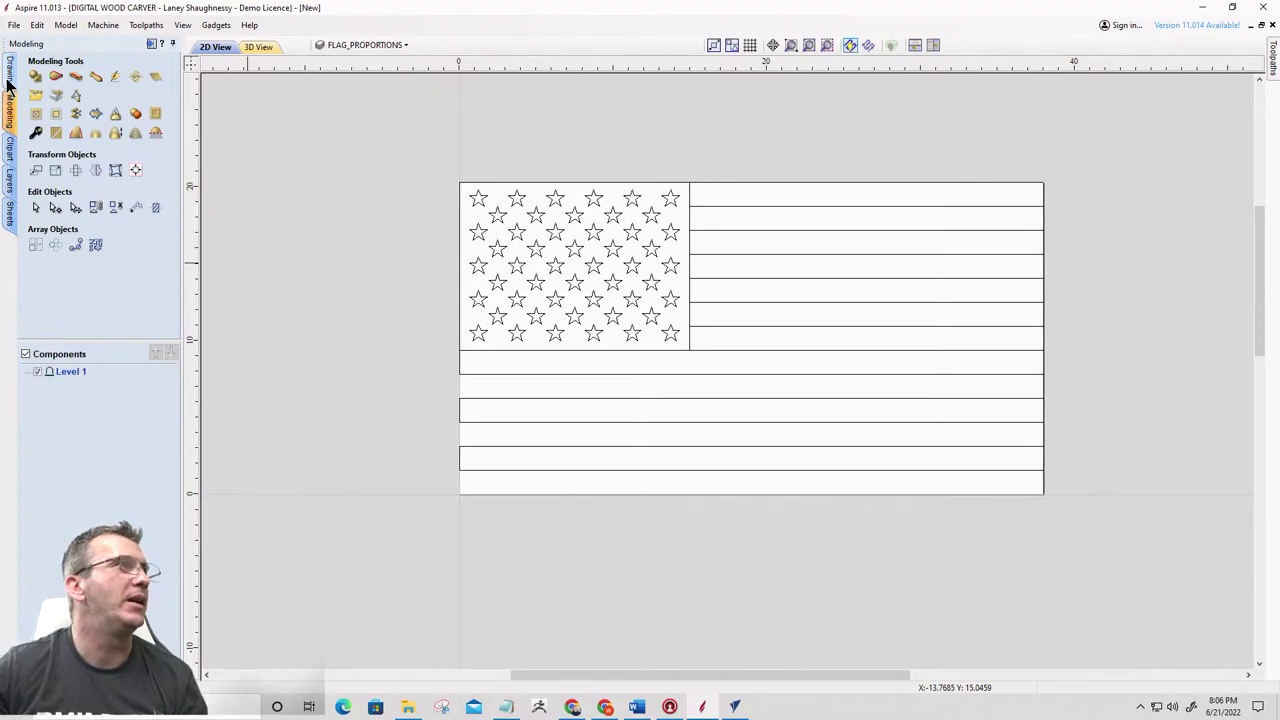
{"action": "left_click", "coordinate": [10, 75]}
{"action": "left_click", "coordinate": [74, 133]}
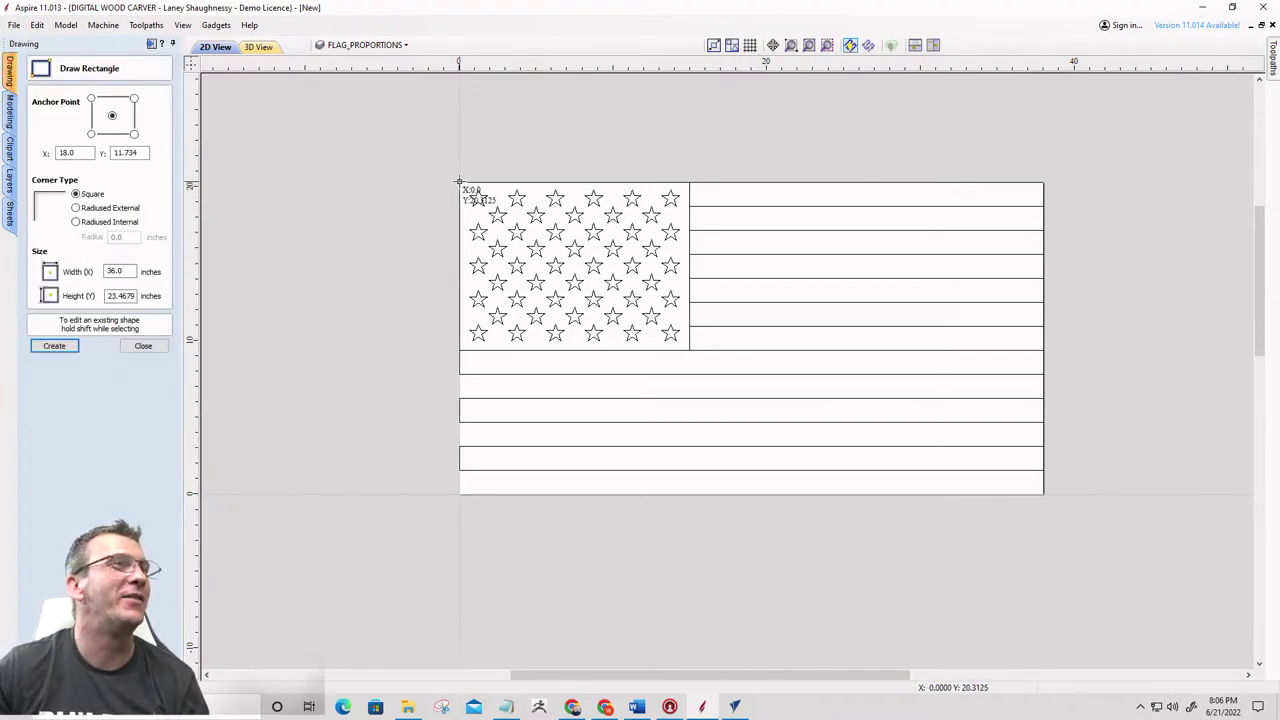
{"action": "left_click_drag", "start_coordinate": [459, 183], "coordinate": [1043, 494]}
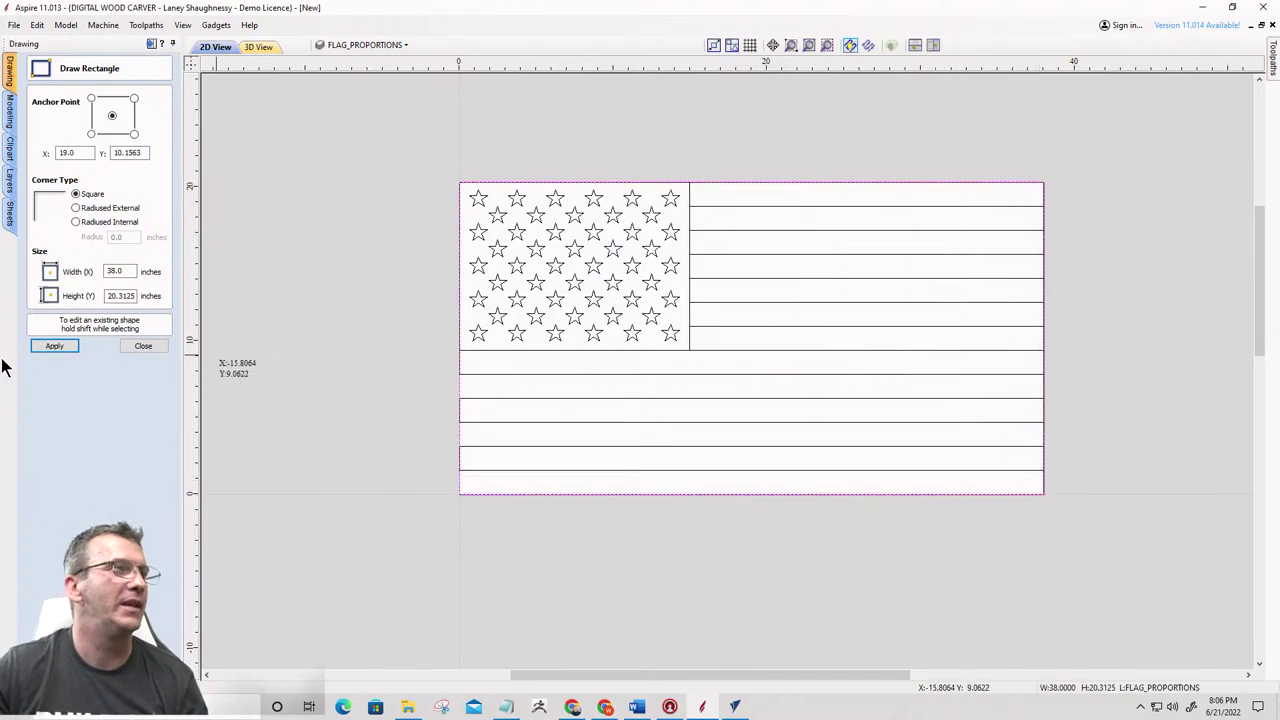
{"action": "left_click", "coordinate": [129, 345]}
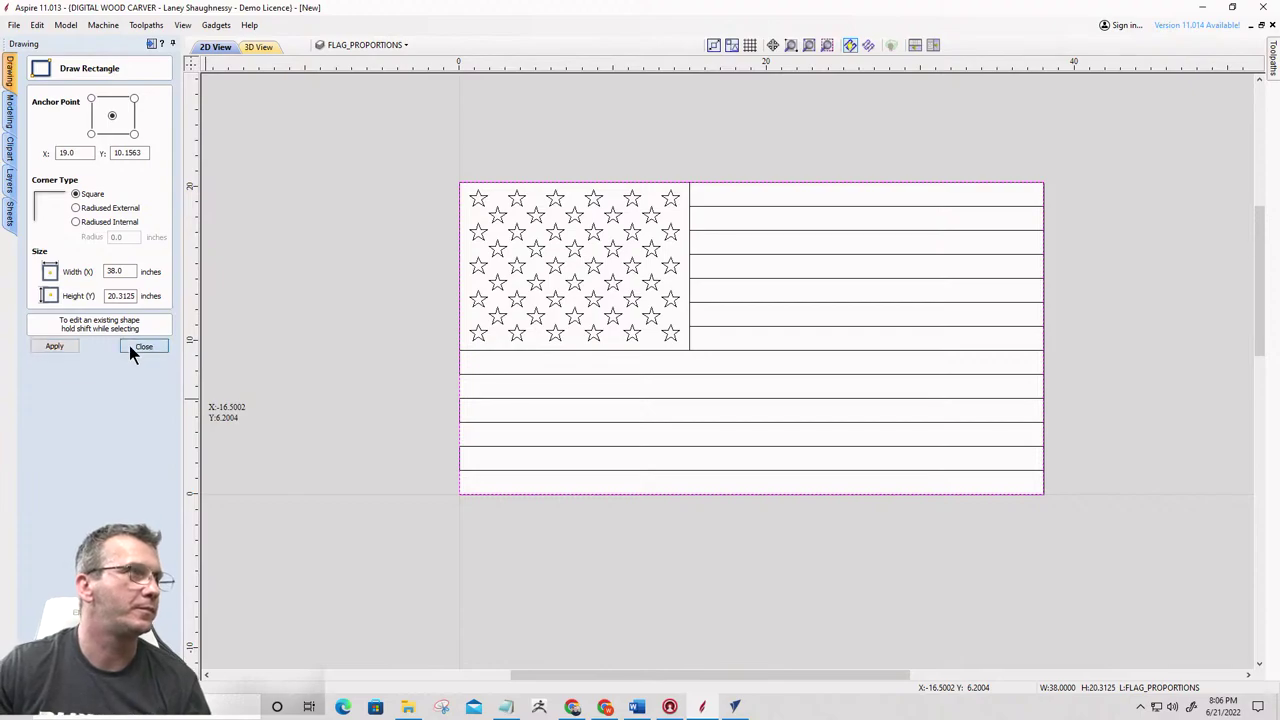
Start the Create Shape tool on the border rectangle and show the 2D and 3D views side by side
{"action": "left_click", "coordinate": [8, 105]}
{"action": "left_click", "coordinate": [36, 77]}
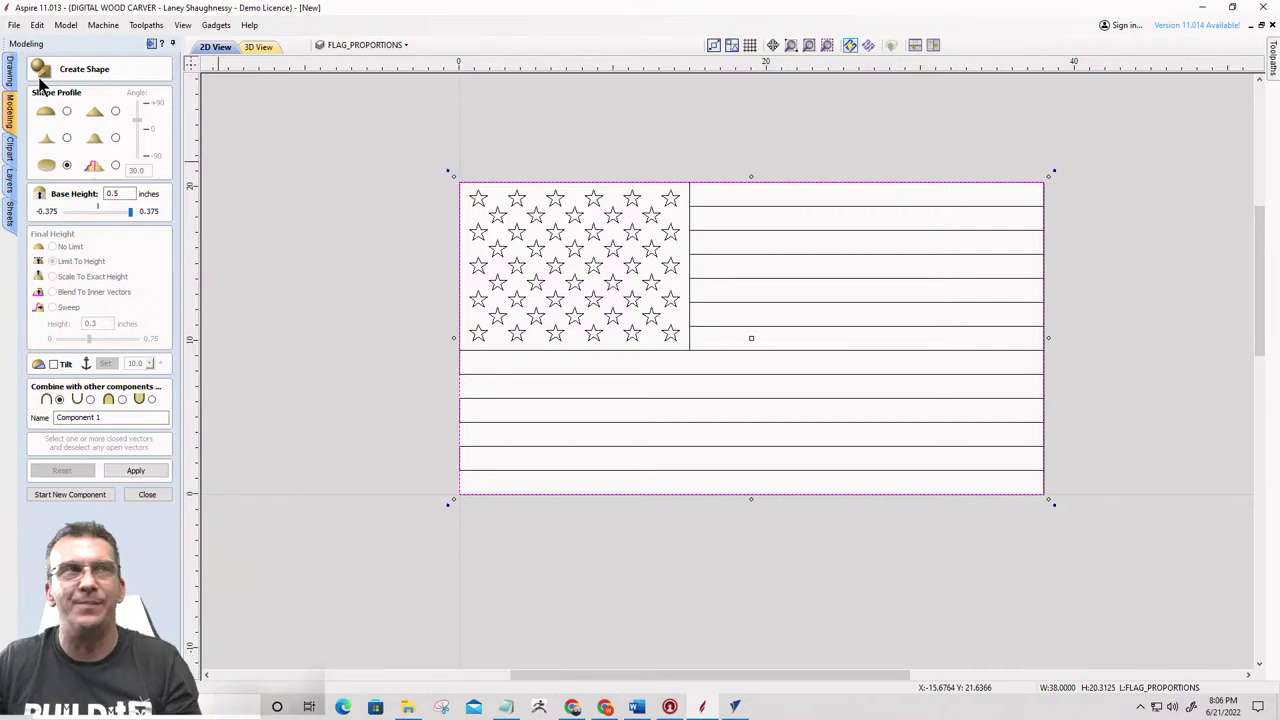
{"action": "left_click", "coordinate": [933, 46]}
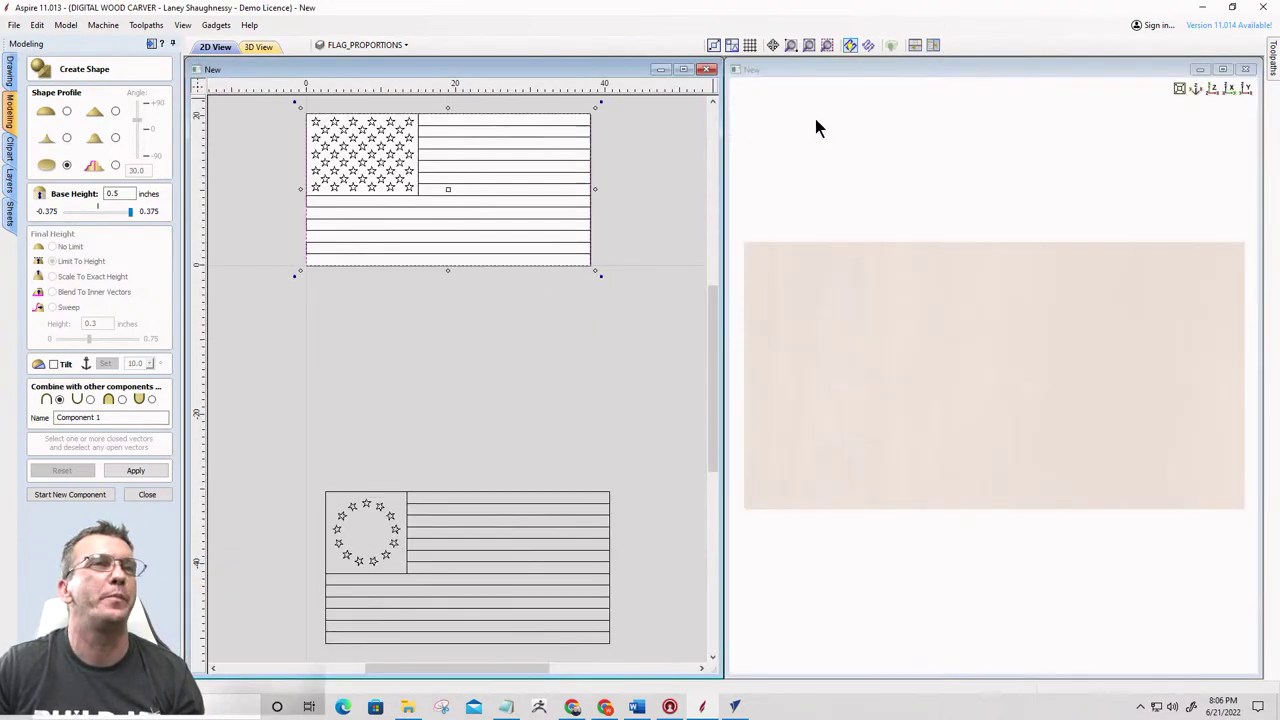
{"action": "left_click_drag", "start_coordinate": [1026, 437], "coordinate": [1015, 410]}
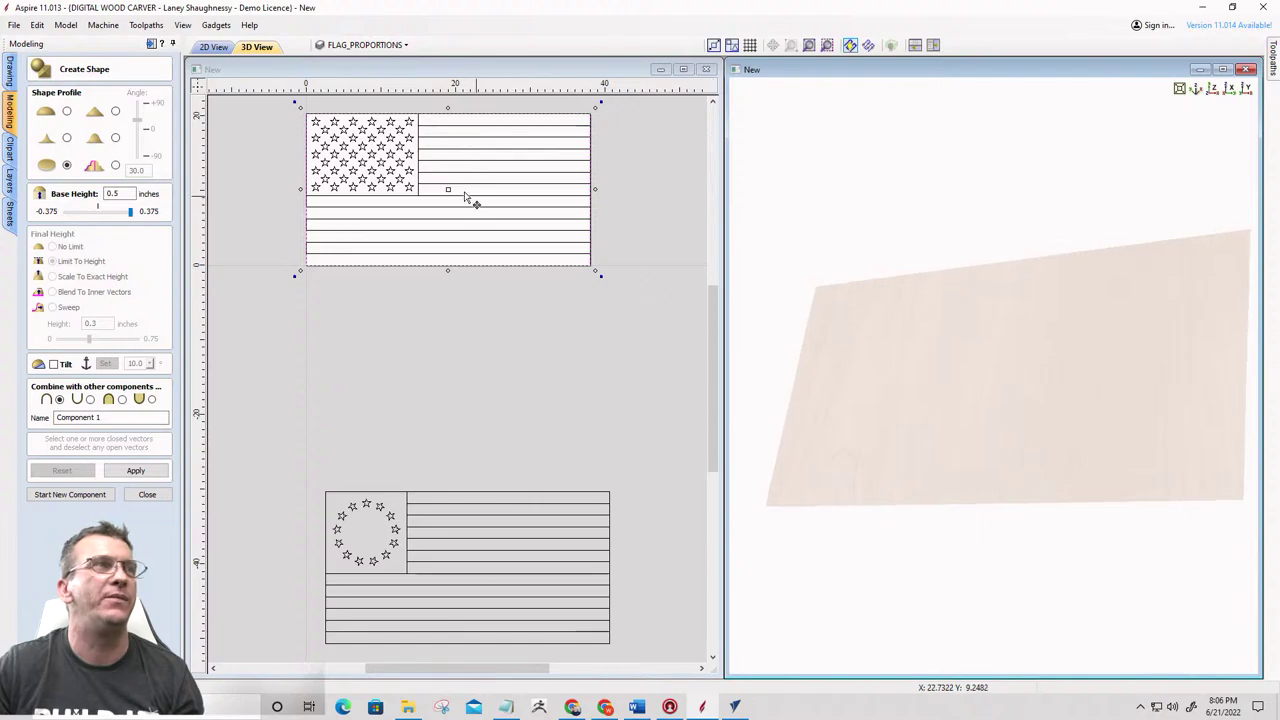
{"action": "scroll", "coordinate": [375, 117], "scroll_direction": "up", "scroll_amount": 3}
{"action": "scroll", "coordinate": [375, 117], "scroll_direction": "down", "scroll_amount": 4}
{"action": "scroll", "coordinate": [552, 117], "scroll_direction": "up", "scroll_amount": 2}
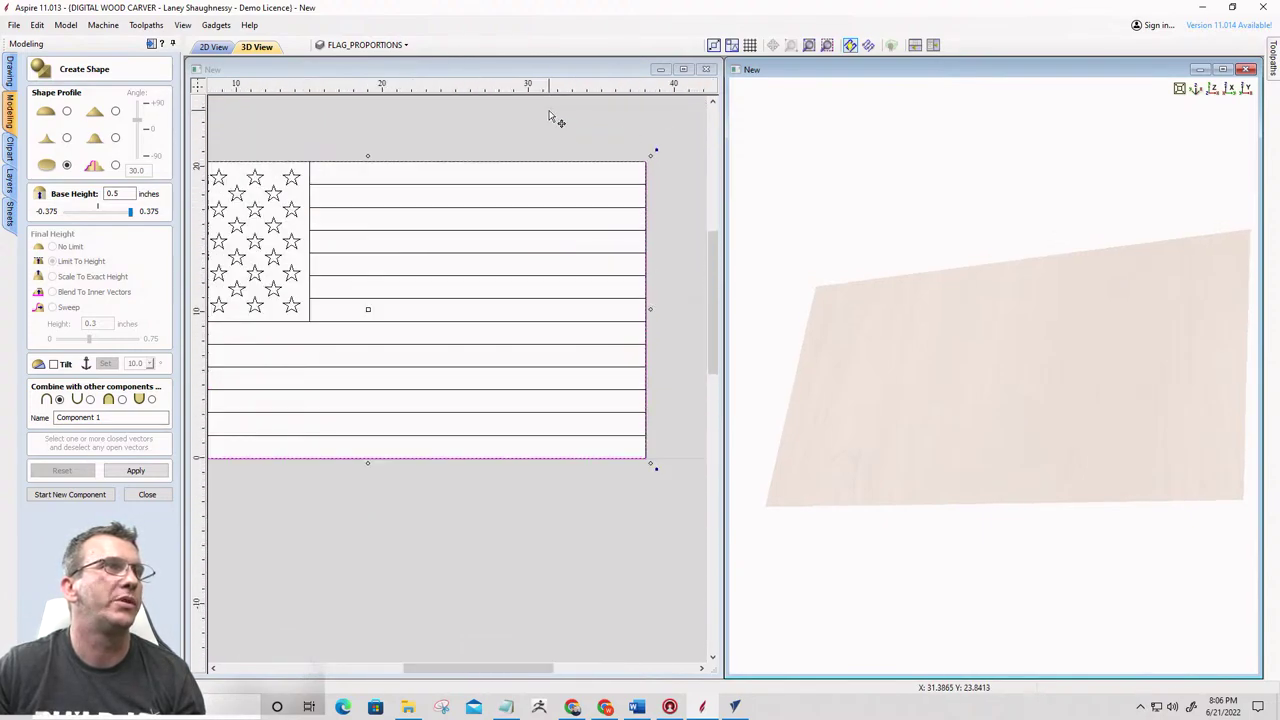
{"action": "scroll", "coordinate": [450, 140], "scroll_direction": "down", "scroll_amount": 1}
{"action": "scroll", "coordinate": [200, 142], "scroll_direction": "up", "scroll_amount": 1}
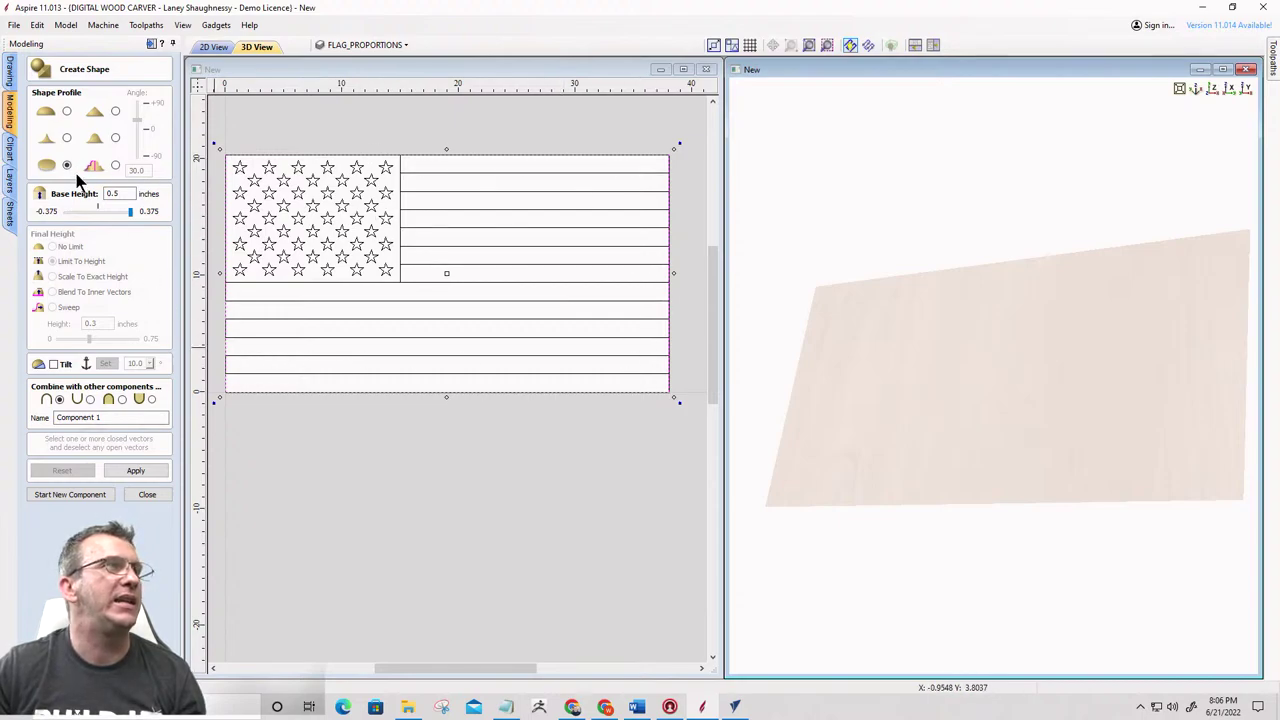
Create a flat component from the border rectangle with a base height of 0.5 inches
{"action": "double_click", "coordinate": [117, 194]}
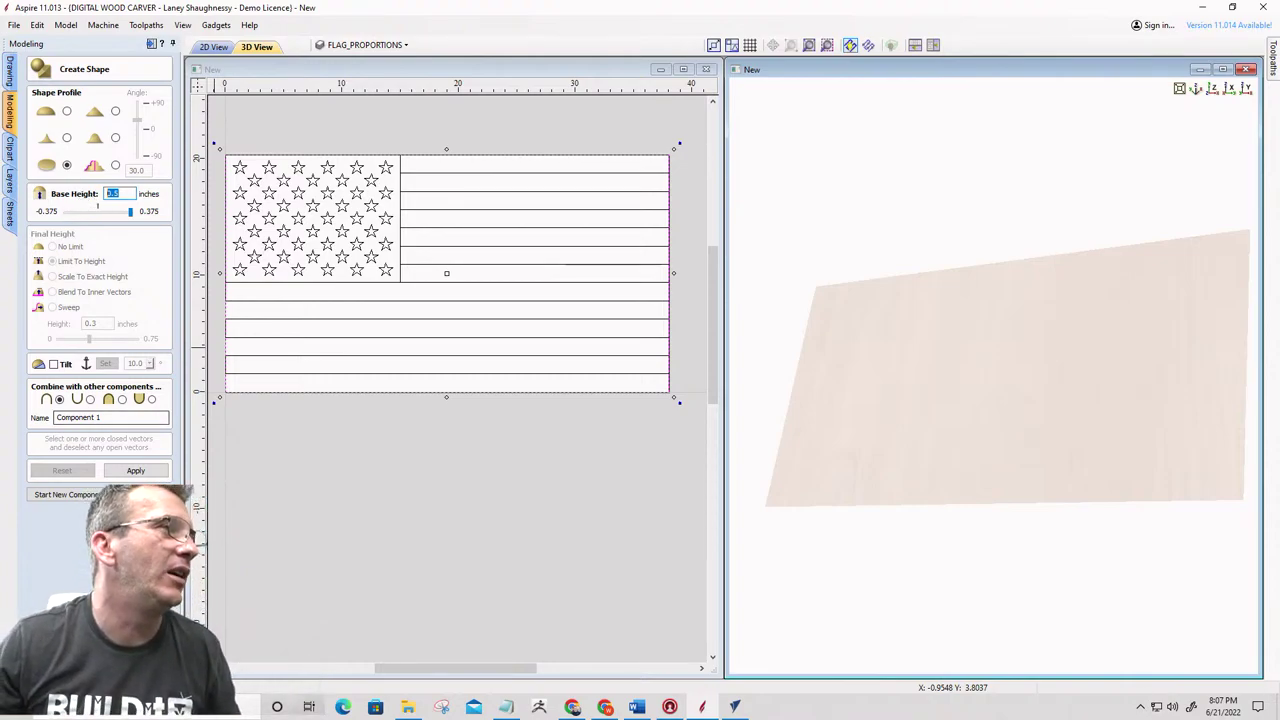
{"action": "left_click", "coordinate": [136, 472]}
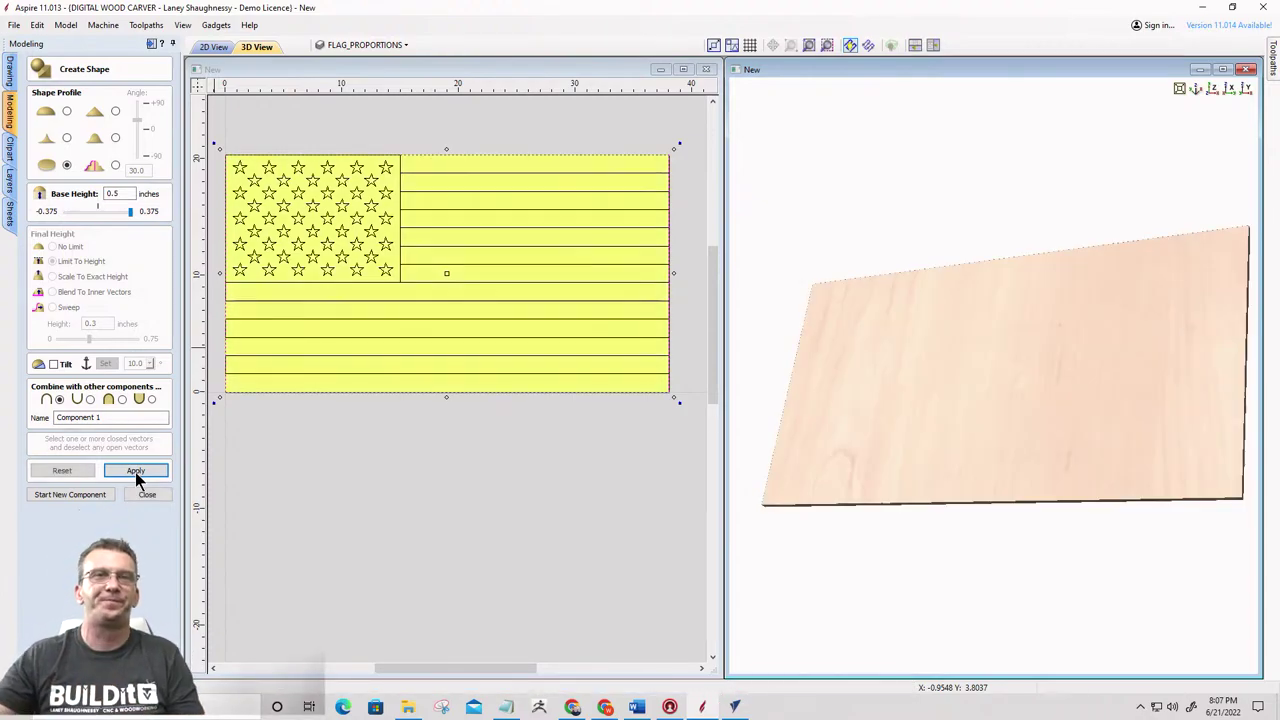
{"action": "left_click_drag", "start_coordinate": [945, 391], "coordinate": [1051, 334]}
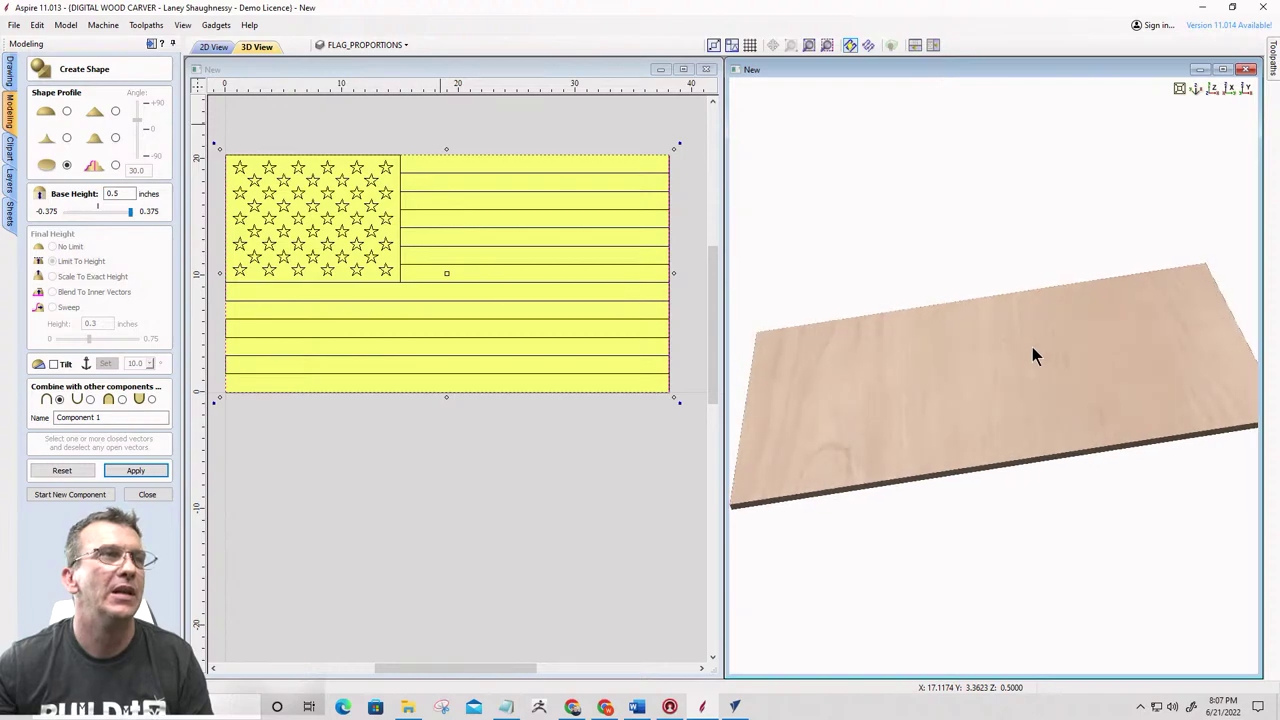
Start a new component from all 50 stars, add it with a 0.25 inch base height, and inspect the raised stars in 3D
{"action": "left_click", "coordinate": [77, 495]}
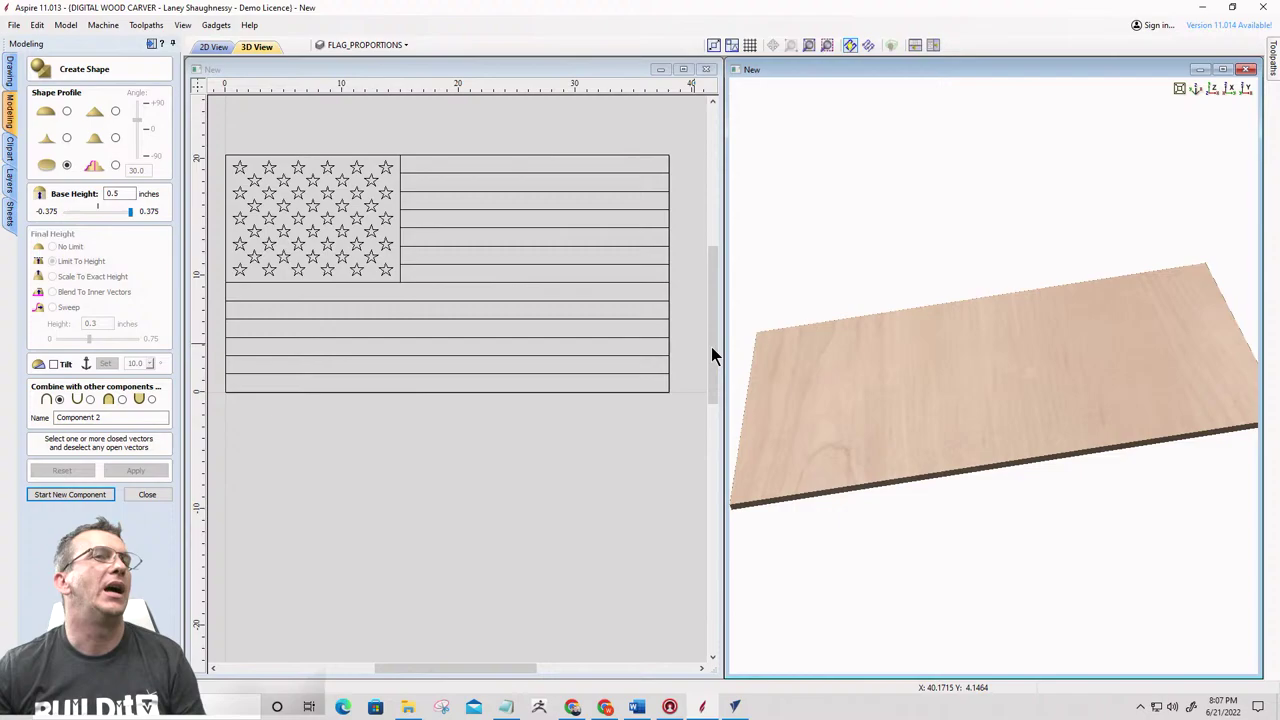
{"action": "left_click", "coordinate": [224, 137]}
{"action": "left_click_drag", "start_coordinate": [397, 282], "coordinate": [397, 282]}
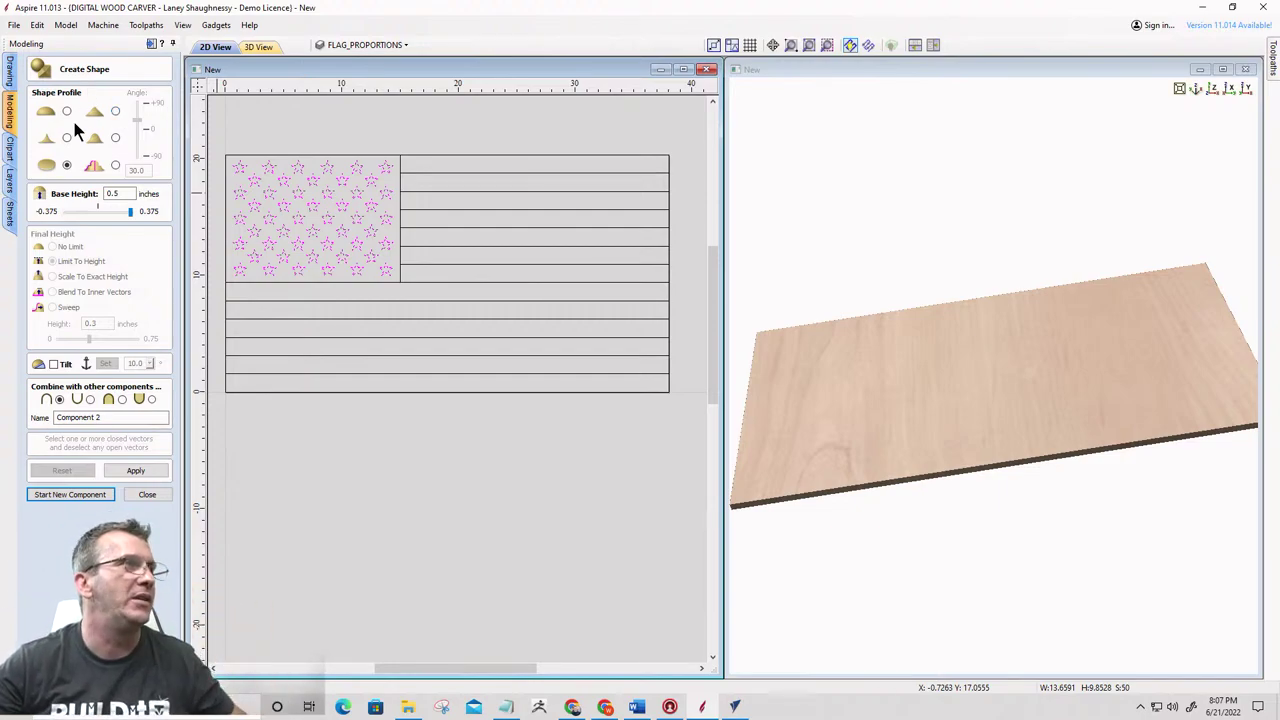
{"action": "left_click", "coordinate": [115, 193]}
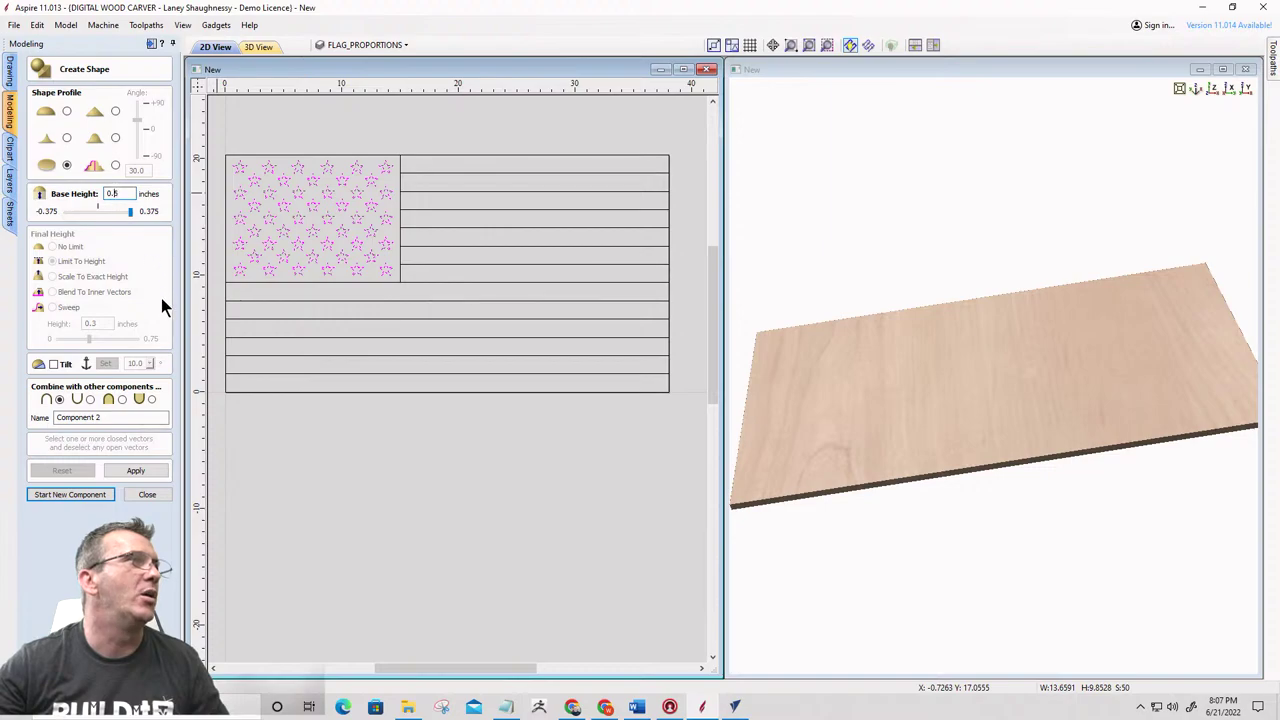
{"action": "type", "text": "2"}
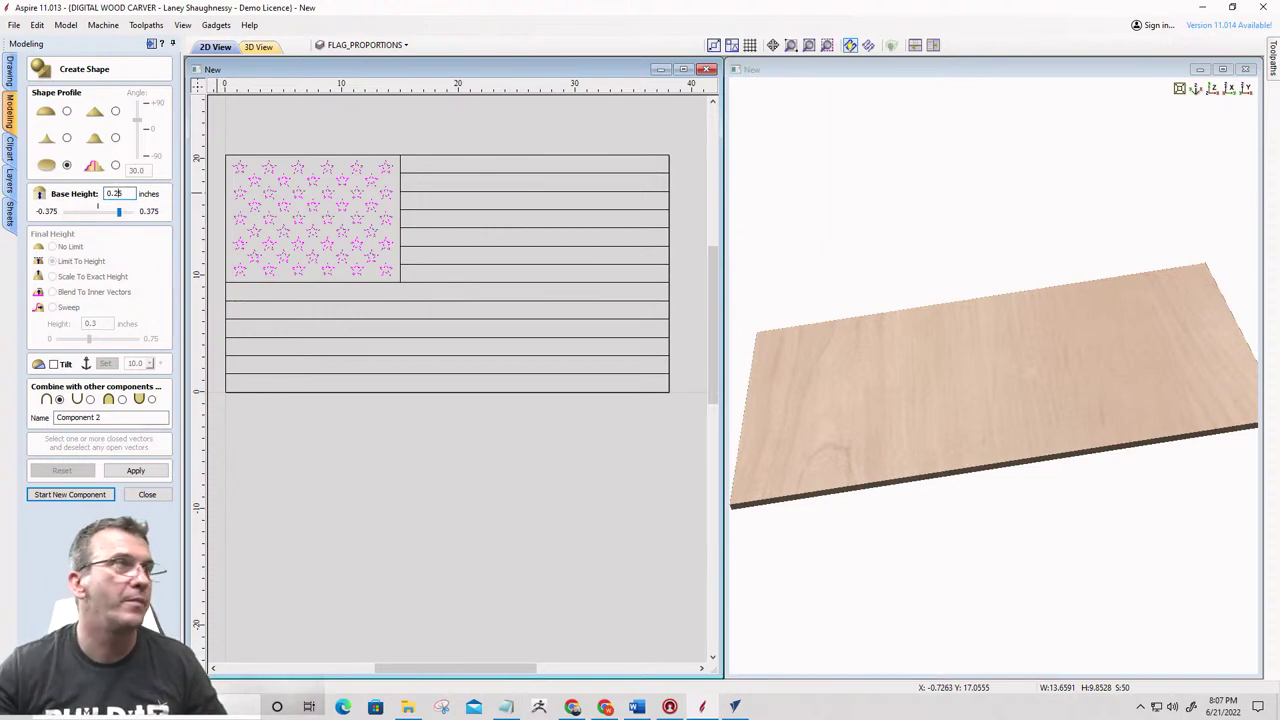
{"action": "left_click", "coordinate": [133, 470]}
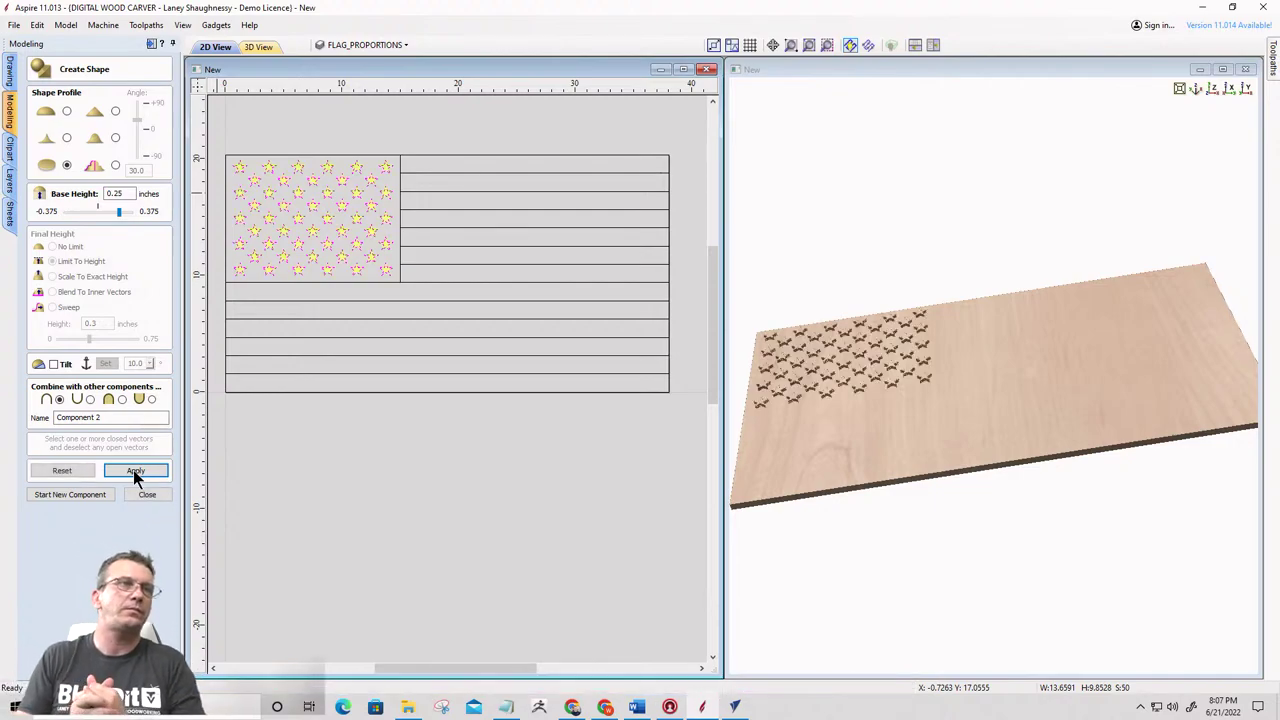
{"action": "left_click", "coordinate": [980, 194]}
{"action": "left_click_drag", "start_coordinate": [966, 429], "coordinate": [881, 442]}
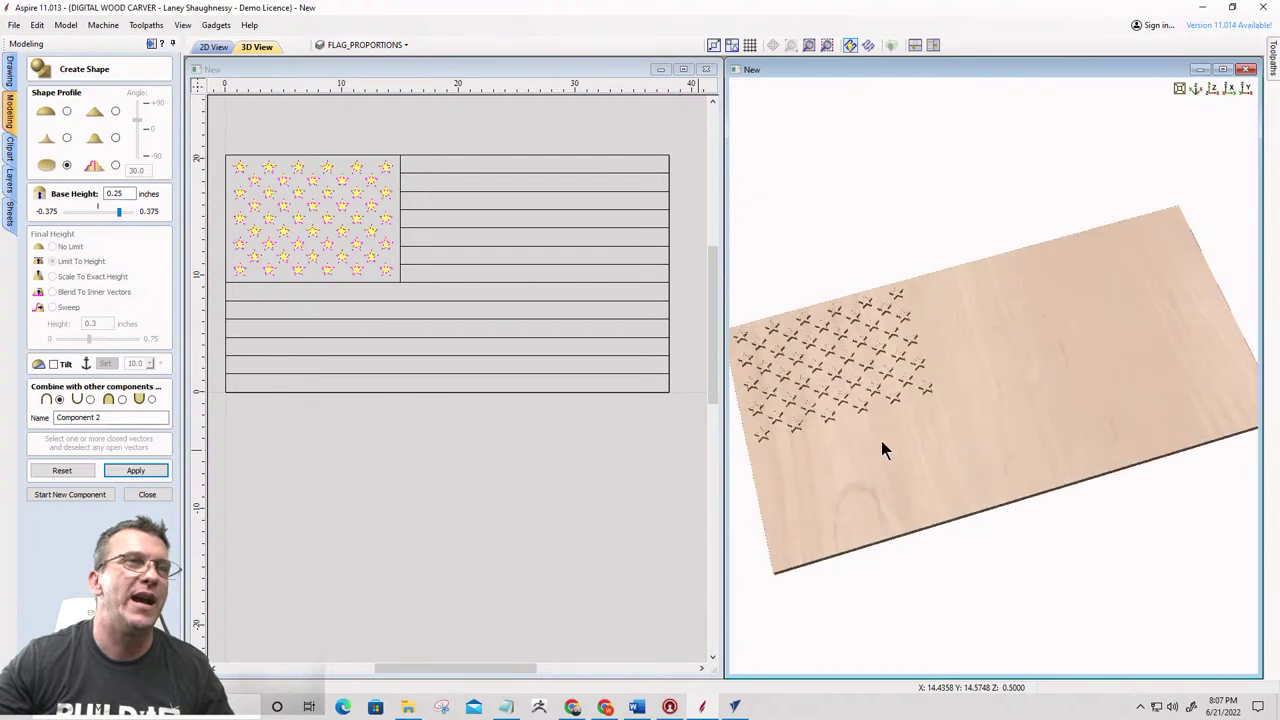
{"action": "scroll", "coordinate": [855, 402], "scroll_direction": "up", "scroll_amount": 5}
{"action": "left_click_drag", "start_coordinate": [872, 391], "coordinate": [1113, 203]}
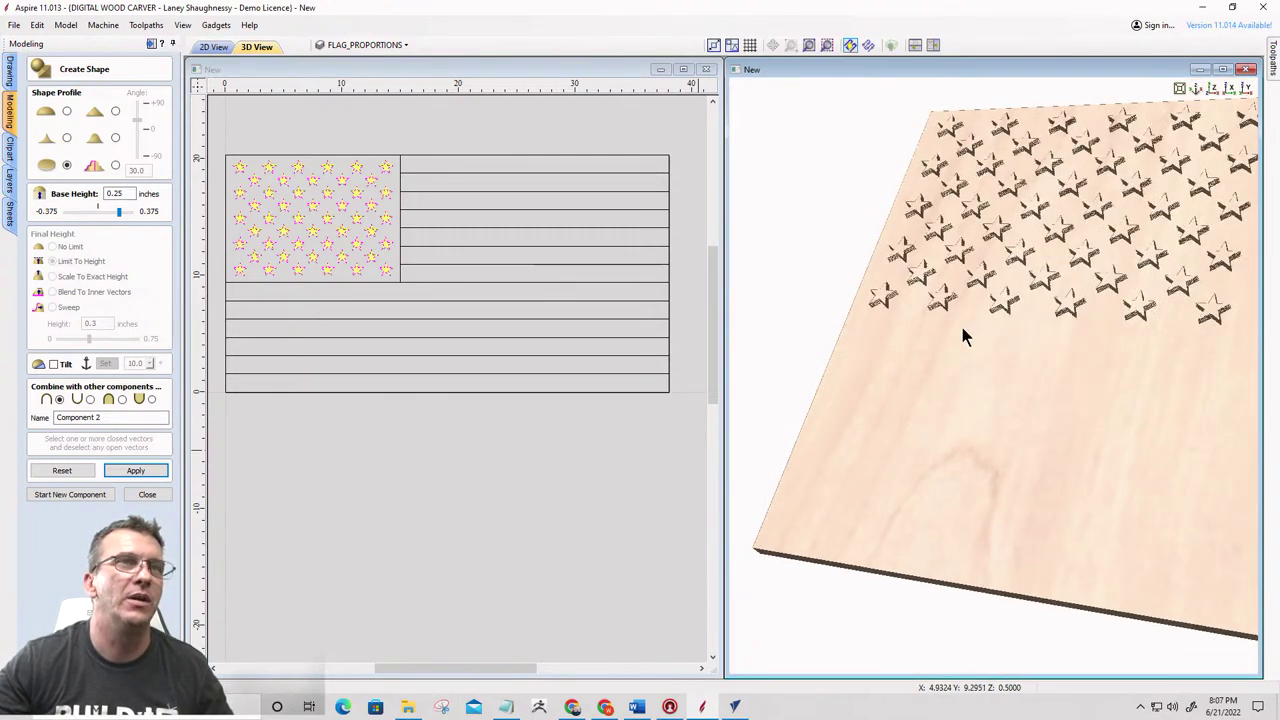
{"action": "scroll", "coordinate": [962, 330], "scroll_direction": "down", "scroll_amount": 2}
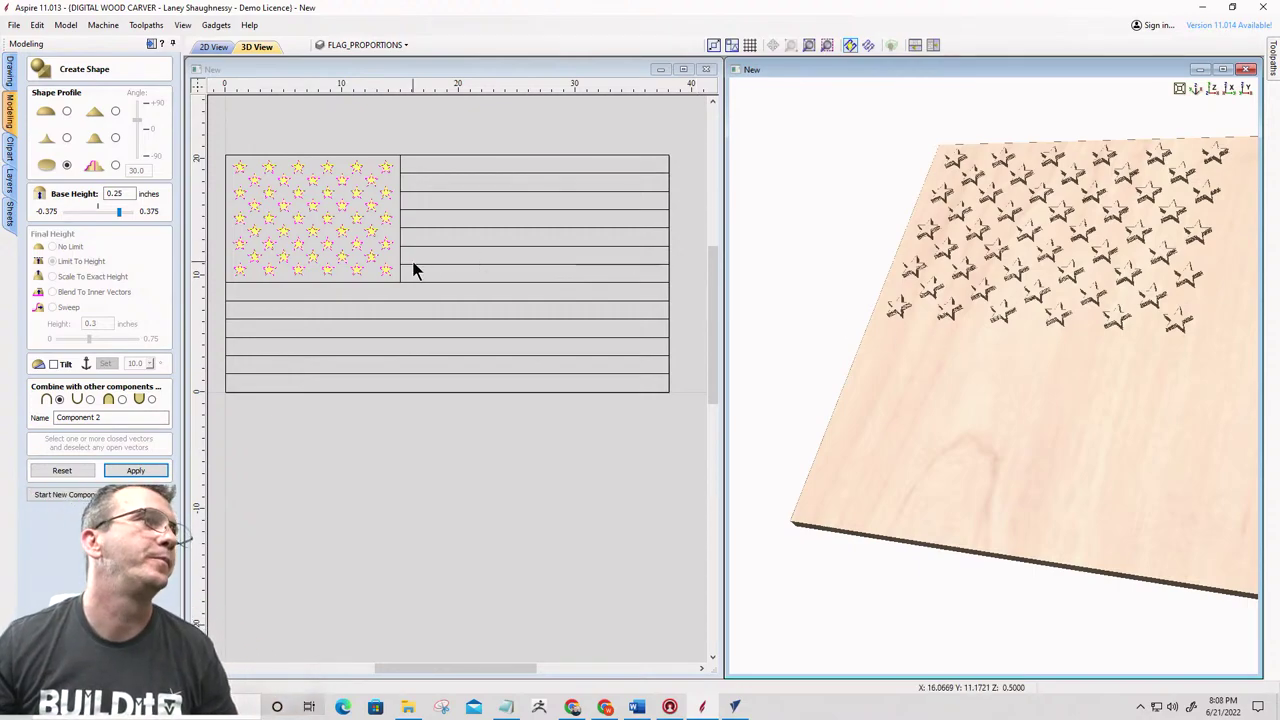
Start a new component from the six alternate stripes with a flat profile and 0.125 inch base height, subtracting it from the model
{"action": "left_click", "coordinate": [64, 496]}
{"action": "left_click", "coordinate": [567, 363]}
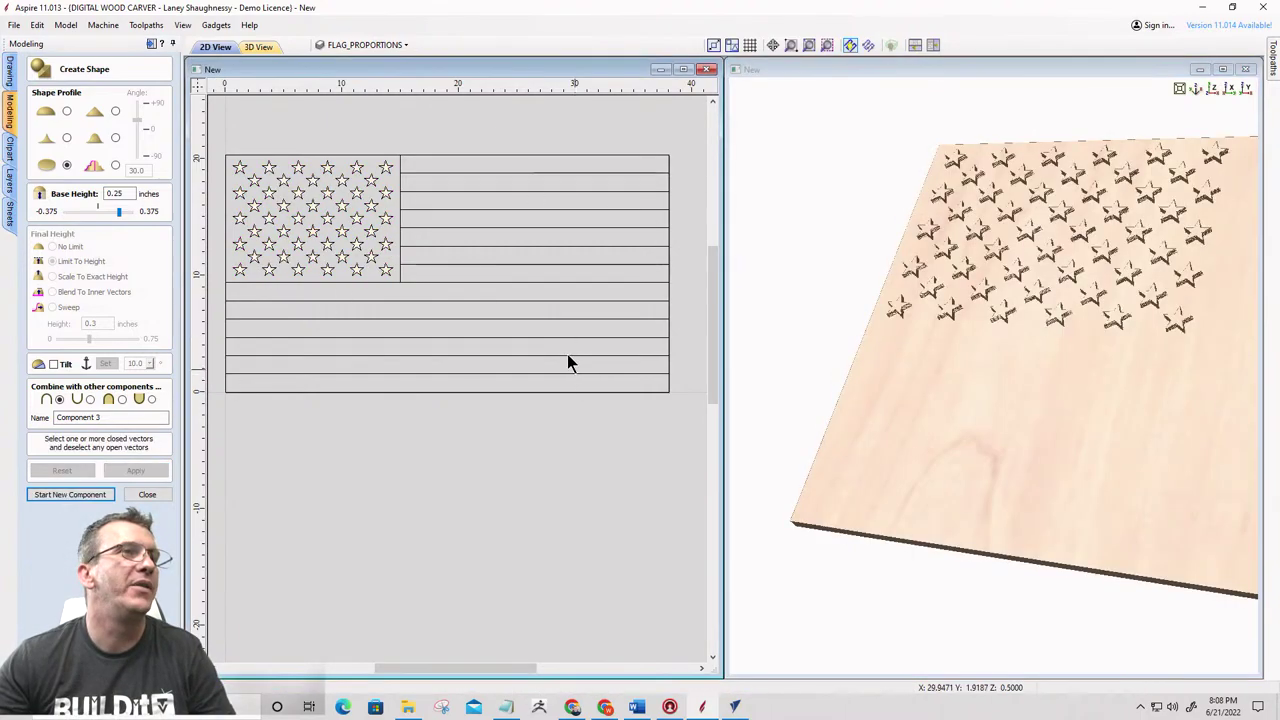
{"action": "left_click_drag", "start_coordinate": [574, 375], "coordinate": [501, 174]}
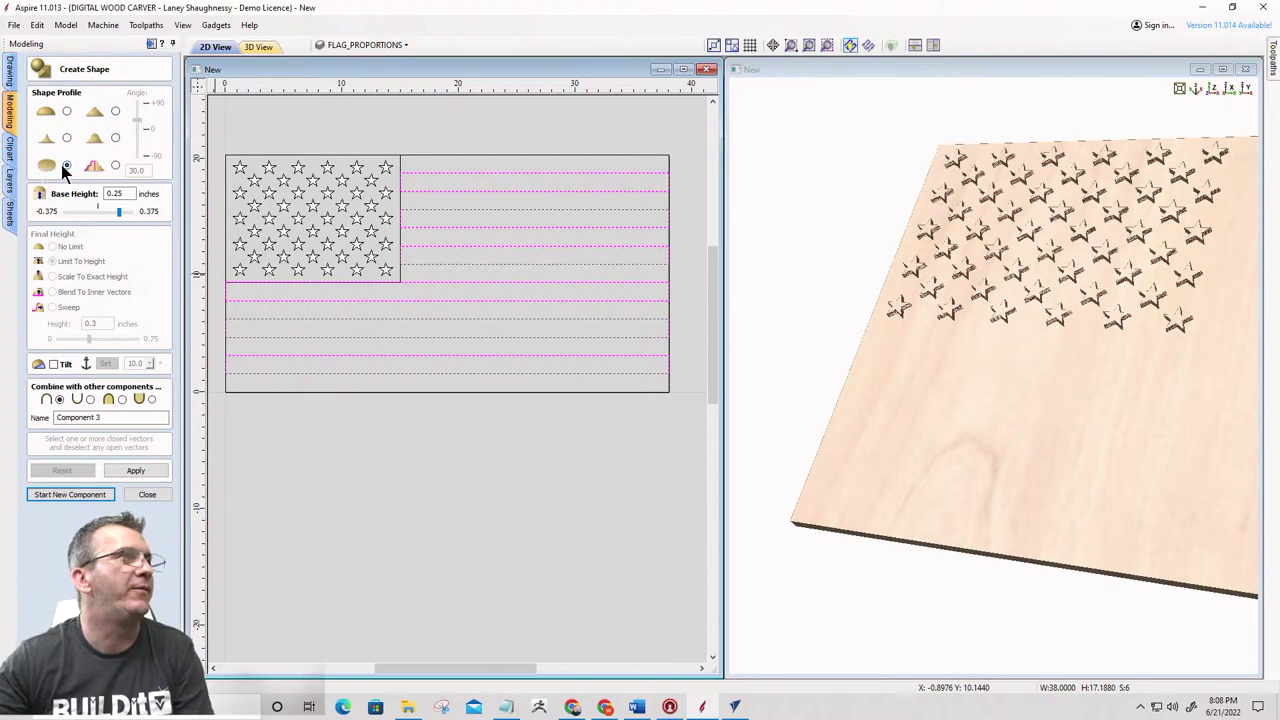
{"action": "double_click", "coordinate": [117, 193]}
{"action": "type", "text": "0.1"}
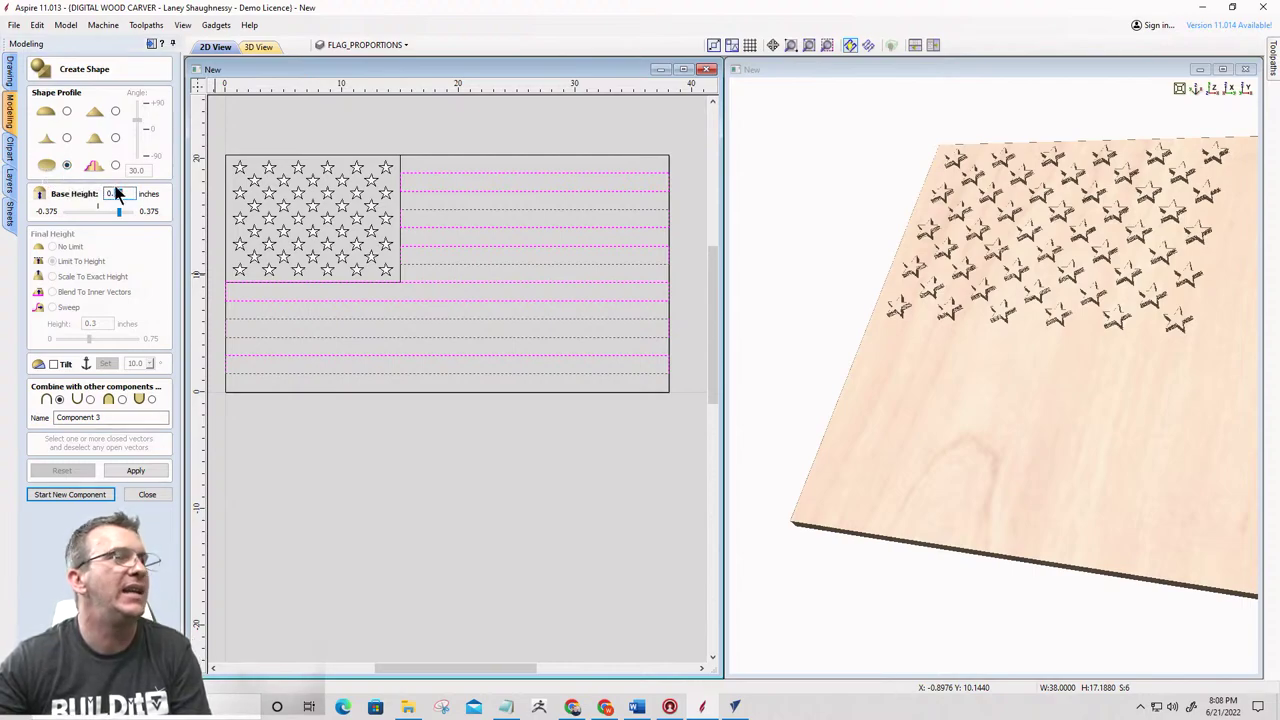
{"action": "type", "text": "25"}
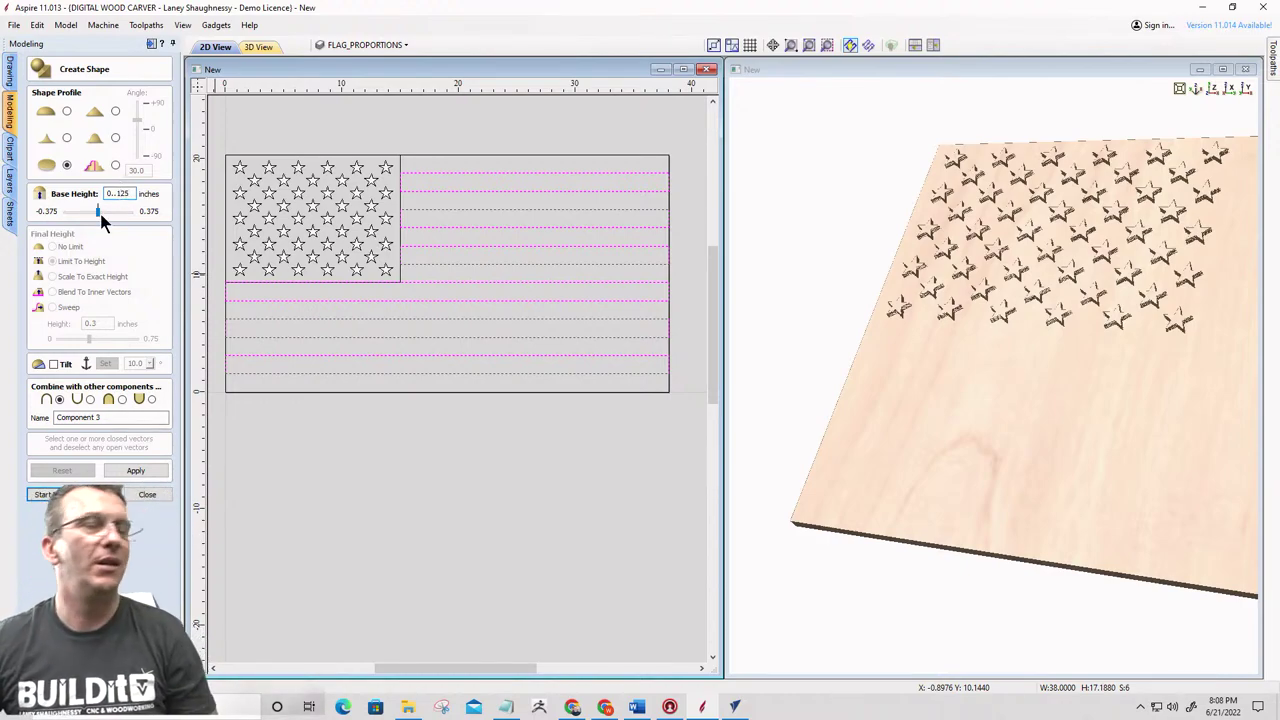
{"action": "key", "text": "Tab"}
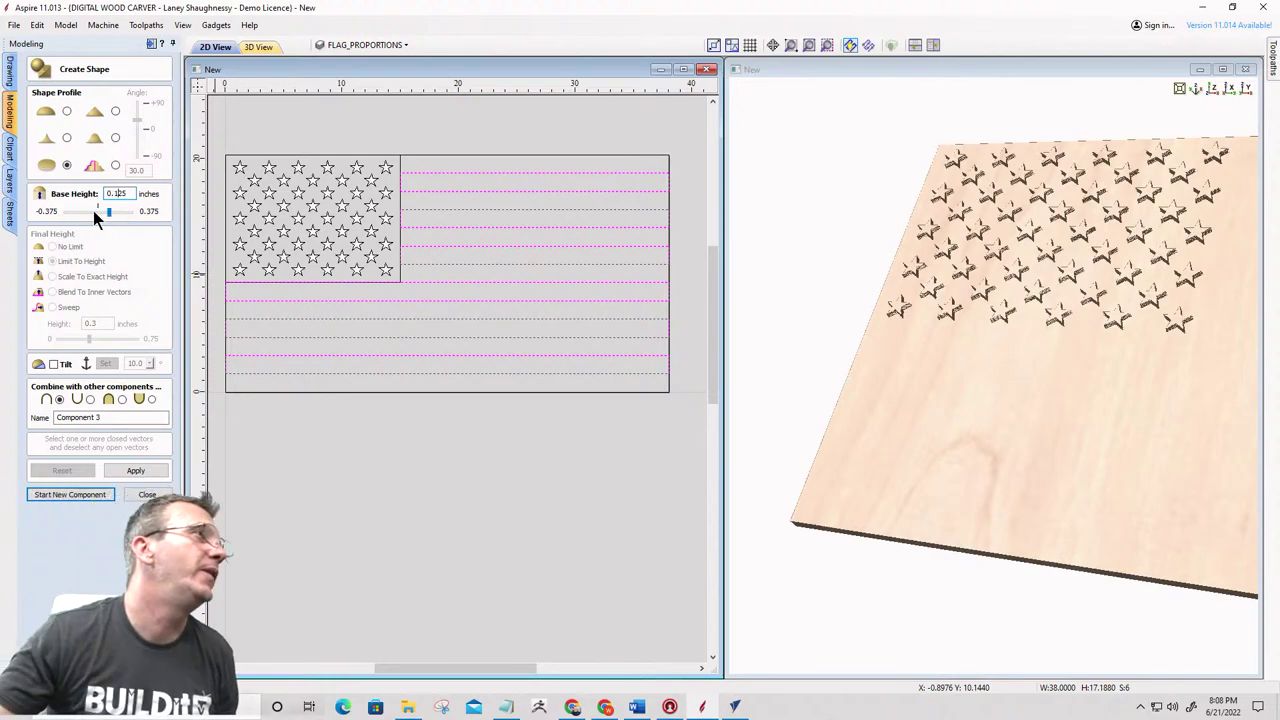
{"action": "left_click", "coordinate": [89, 400]}
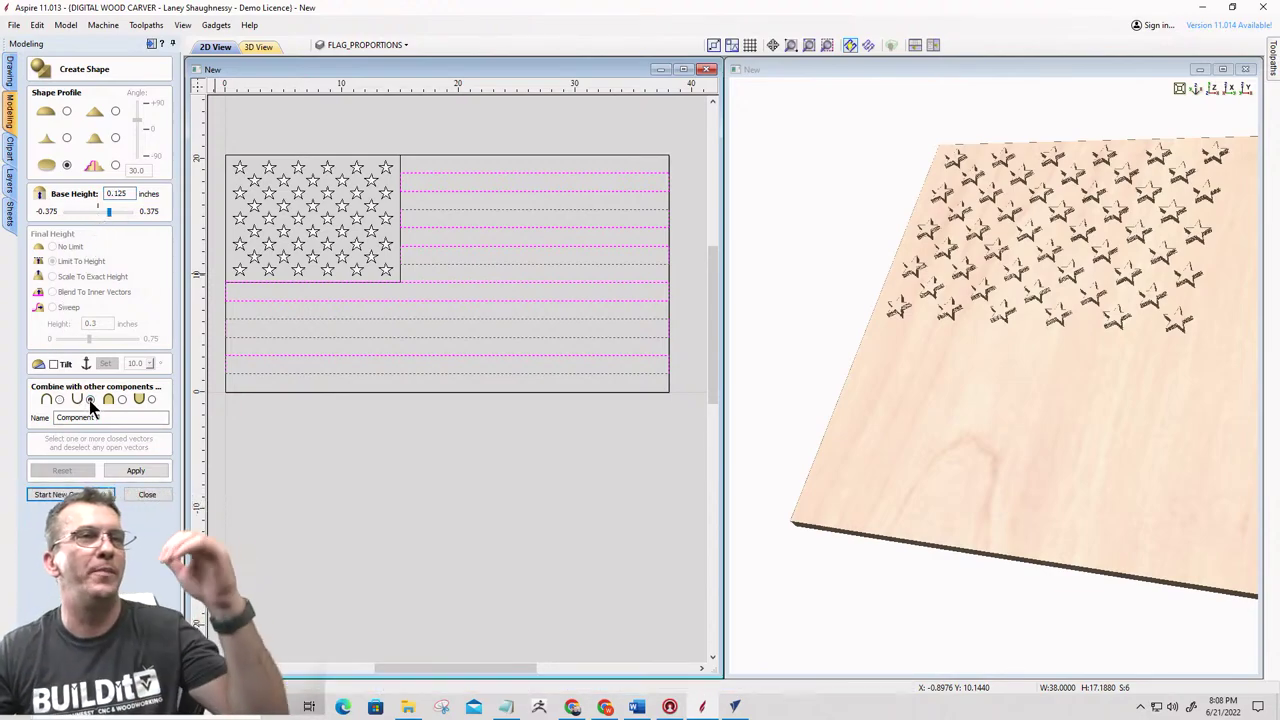
{"action": "left_click", "coordinate": [137, 470]}
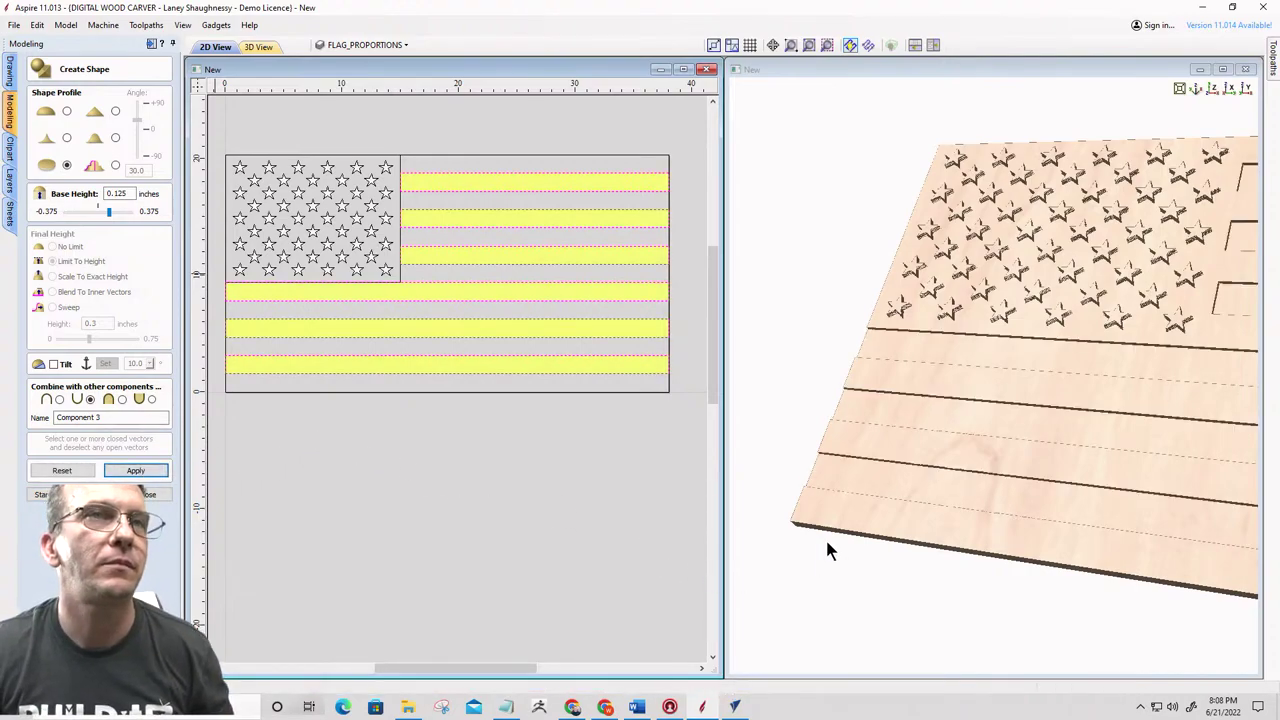
Examine the recessed stripes and raised stars in 3D from several angles and close the Create Shape tool
{"action": "left_click_drag", "start_coordinate": [959, 480], "coordinate": [954, 418]}
{"action": "scroll", "coordinate": [952, 414], "scroll_direction": "down", "scroll_amount": 5}
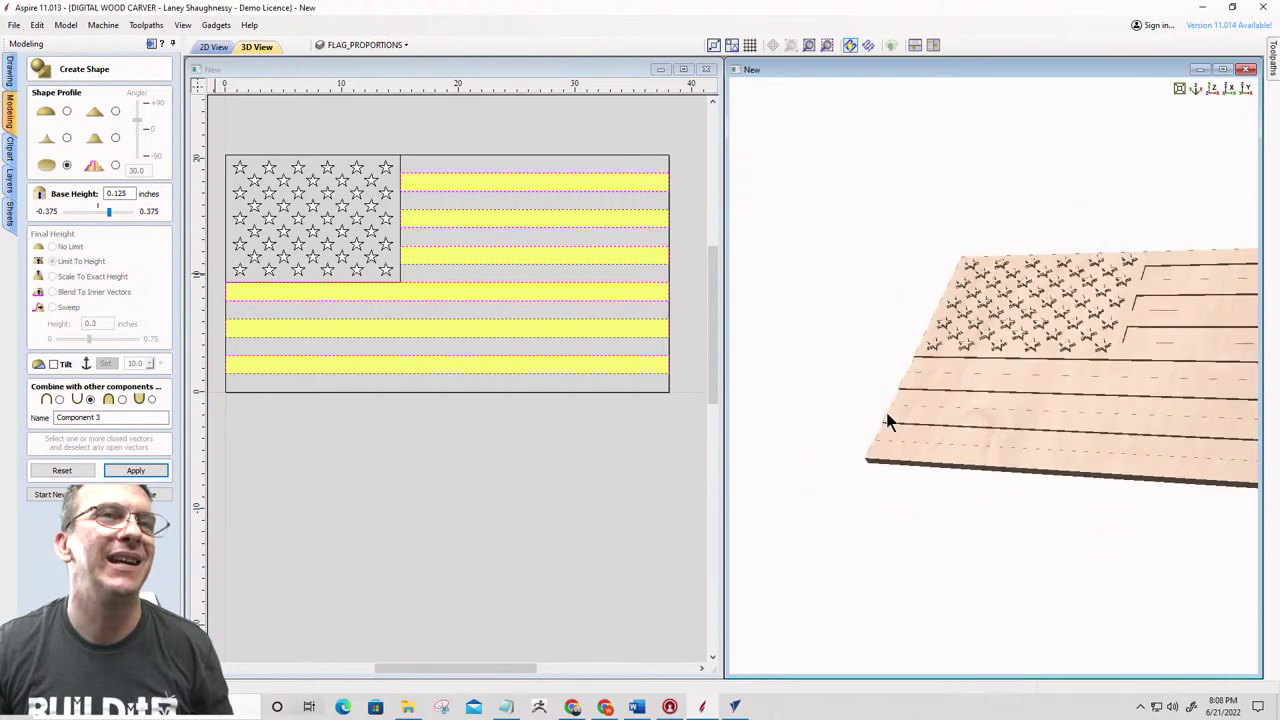
{"action": "scroll", "coordinate": [1138, 390], "scroll_direction": "up", "scroll_amount": 3}
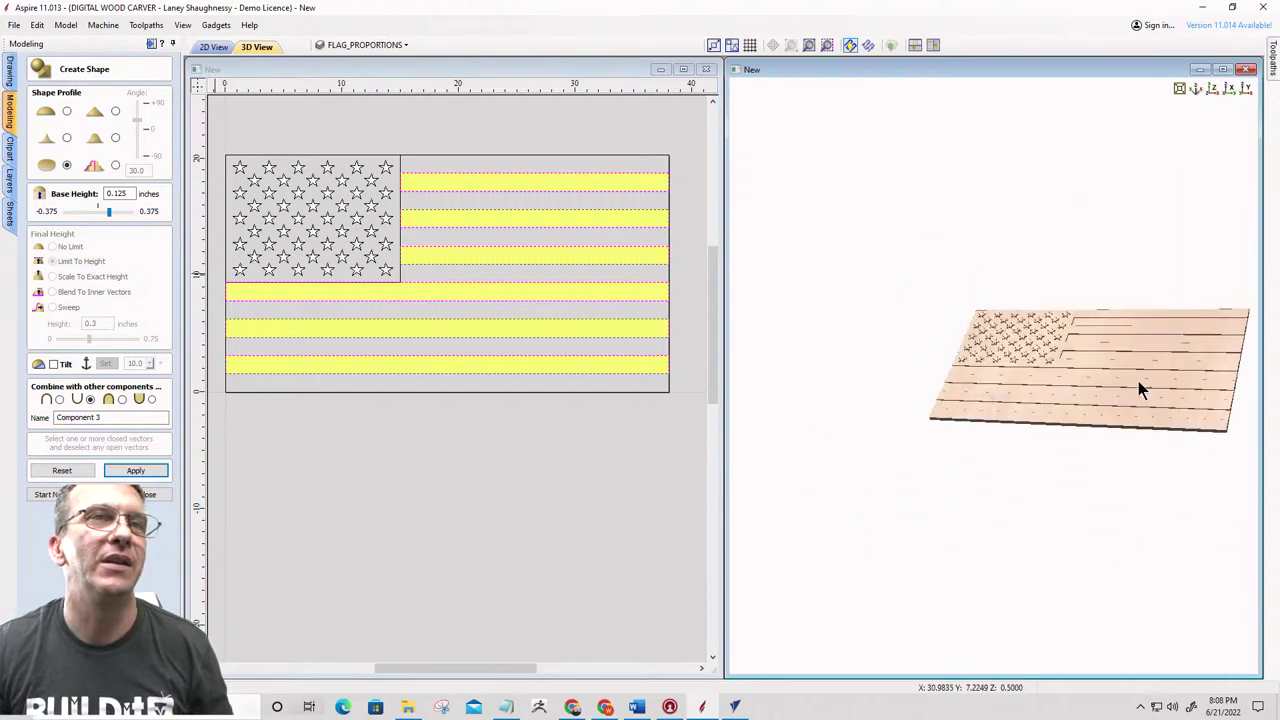
{"action": "scroll", "coordinate": [1135, 393], "scroll_direction": "up", "scroll_amount": 1}
{"action": "scroll", "coordinate": [997, 349], "scroll_direction": "up", "scroll_amount": 1}
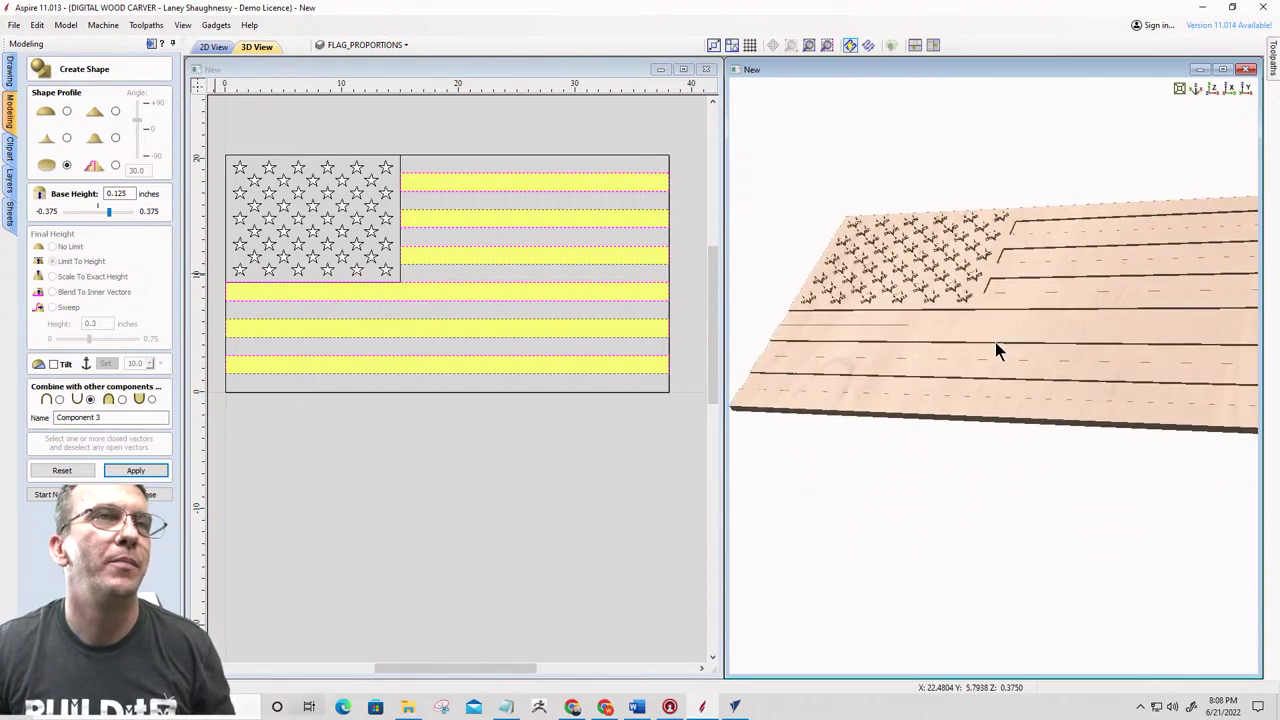
{"action": "scroll", "coordinate": [985, 350], "scroll_direction": "up", "scroll_amount": 1}
{"action": "scroll", "coordinate": [1045, 366], "scroll_direction": "down", "scroll_amount": 5}
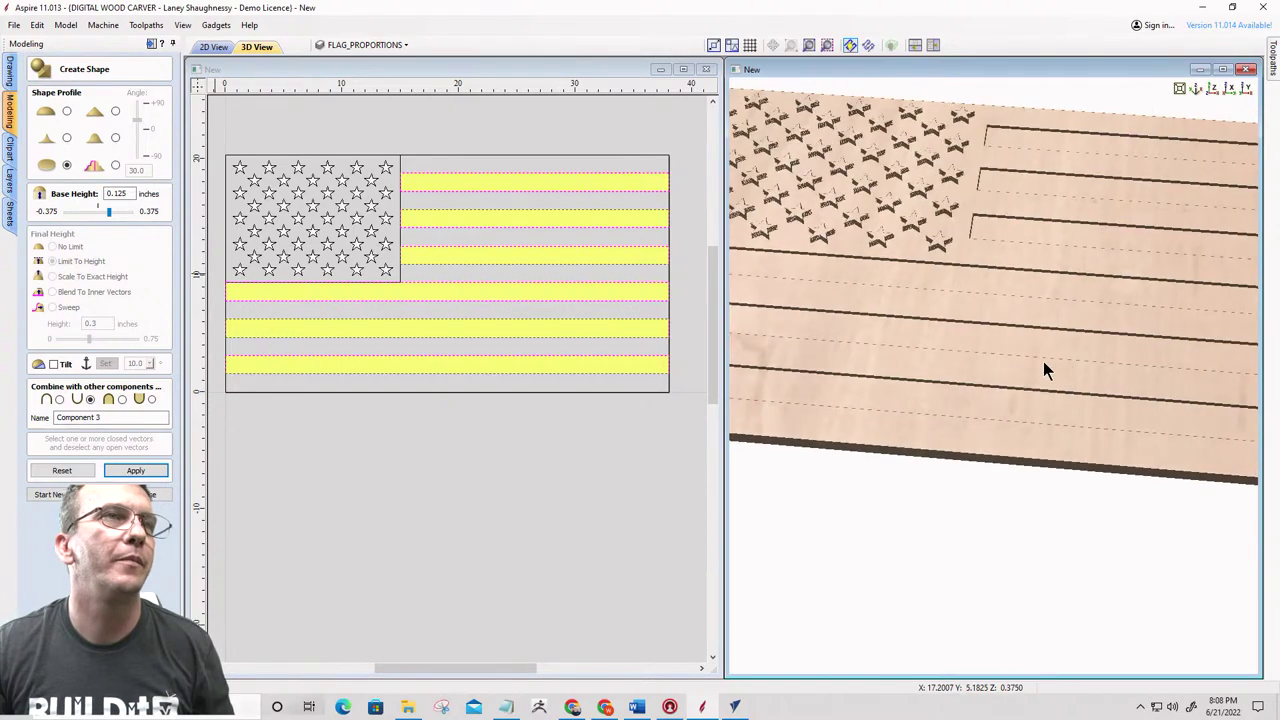
{"action": "scroll", "coordinate": [836, 256], "scroll_direction": "up", "scroll_amount": 5}
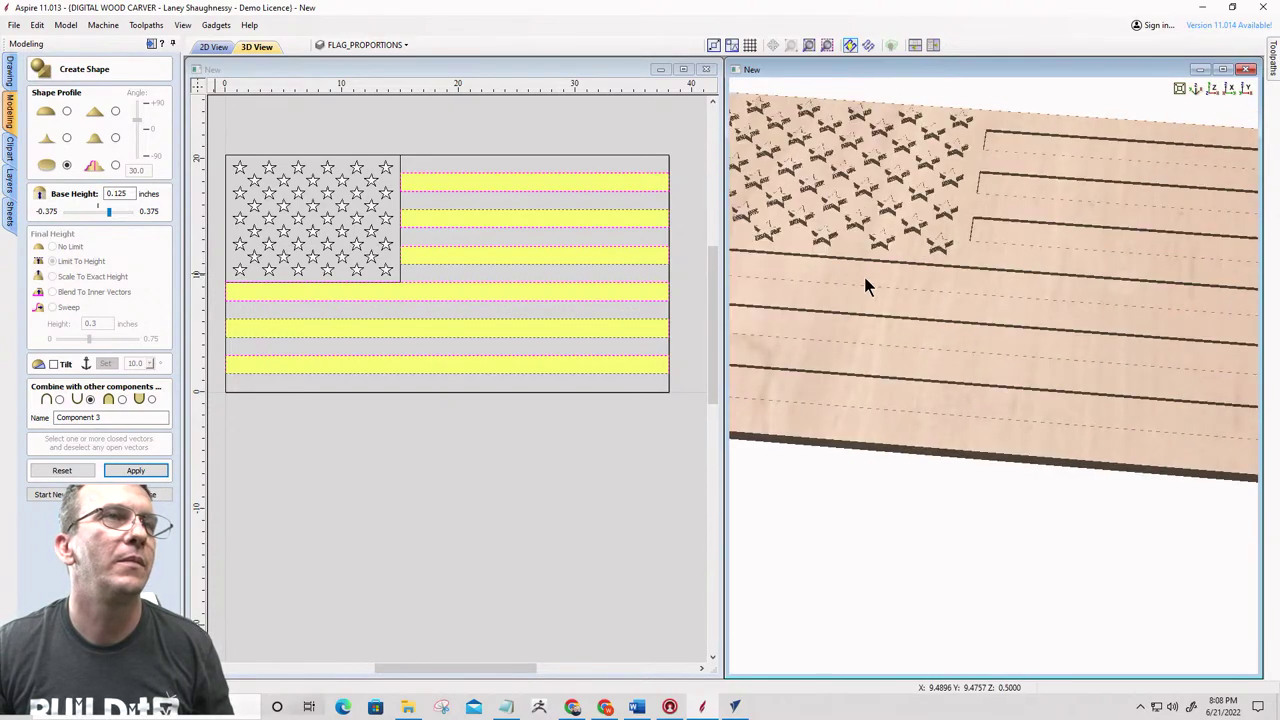
{"action": "scroll", "coordinate": [961, 372], "scroll_direction": "up", "scroll_amount": 1}
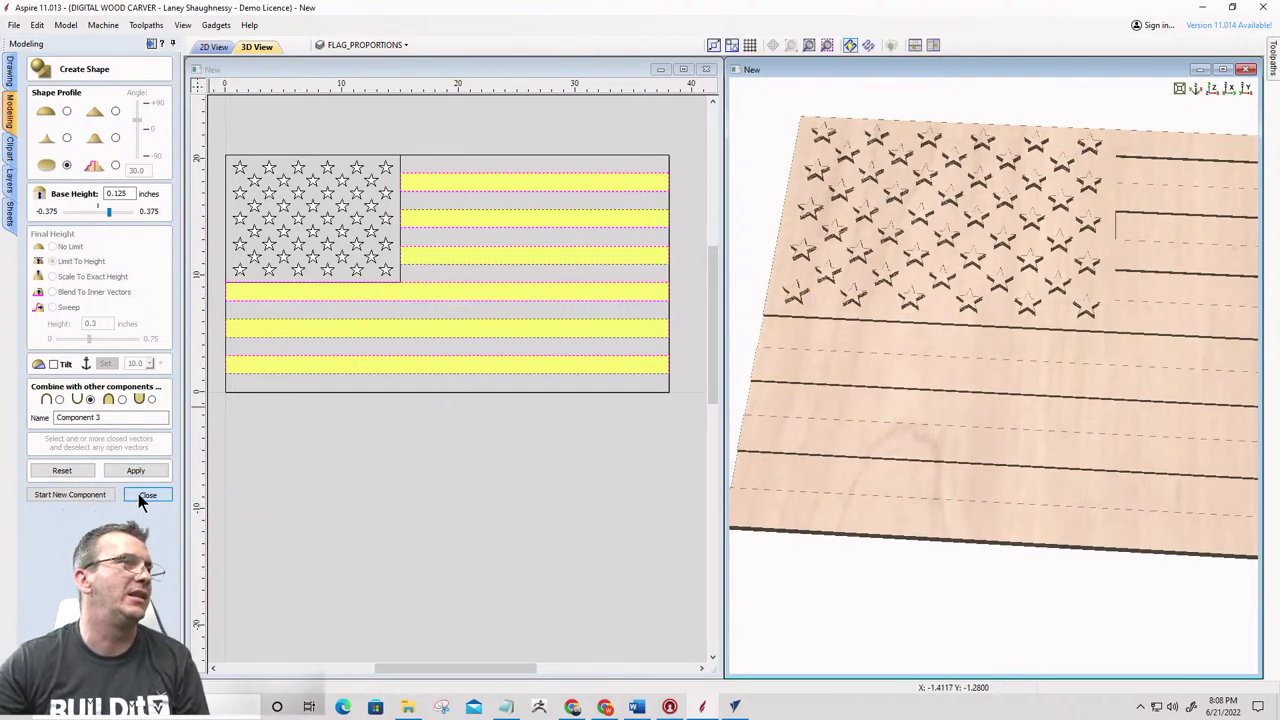
{"action": "left_click", "coordinate": [140, 494]}
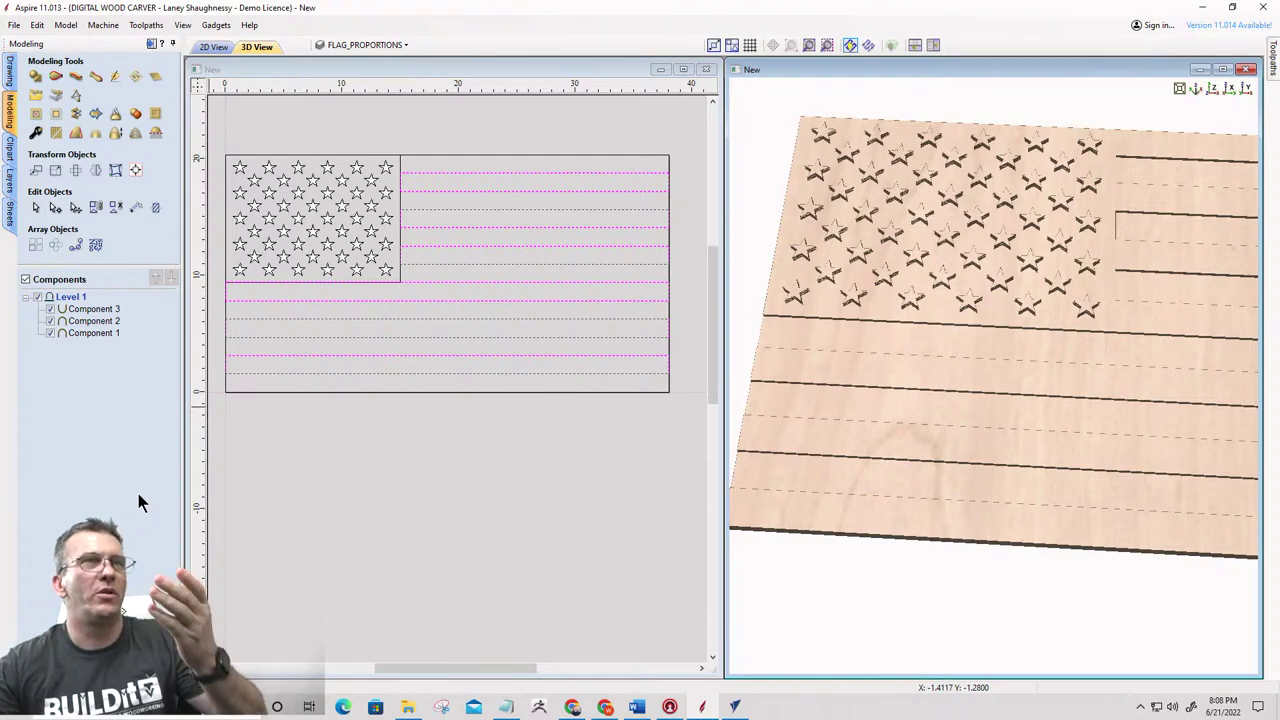
Set the star component's shape height to 0.125 inches and close its component properties
{"action": "left_click", "coordinate": [92, 321]}
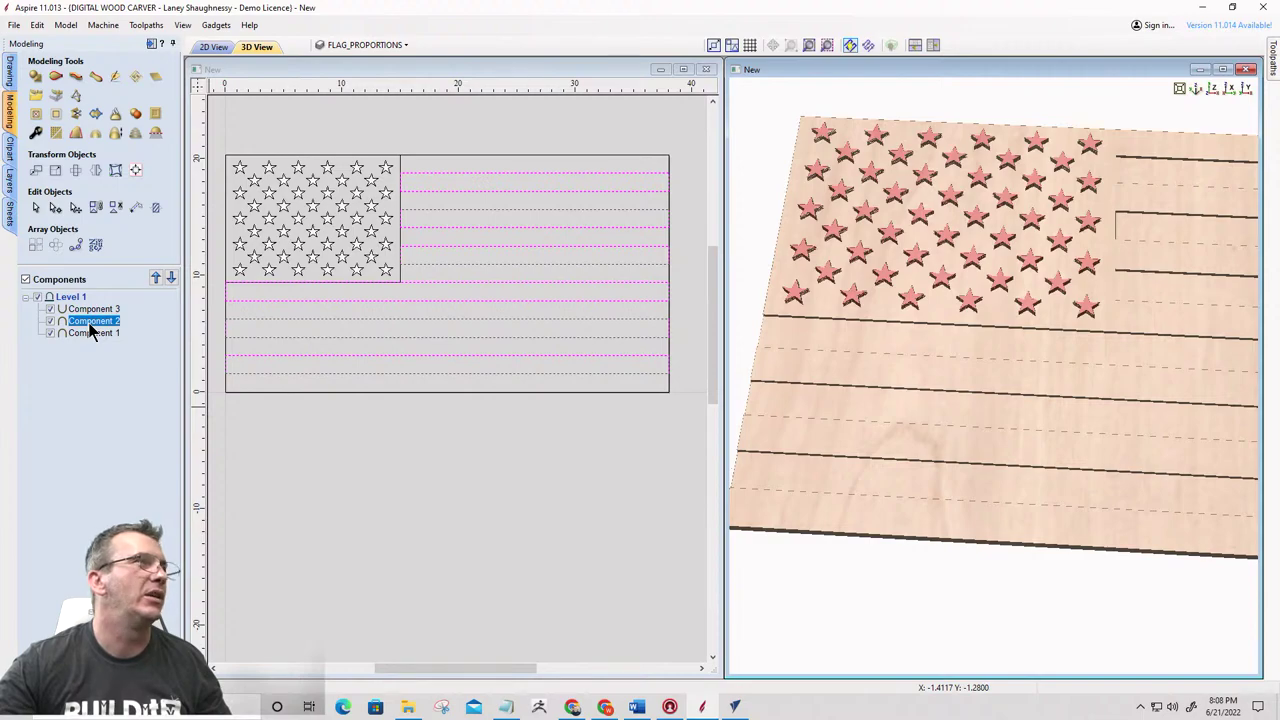
{"action": "right_click", "coordinate": [92, 329]}
{"action": "left_click", "coordinate": [34, 136]}
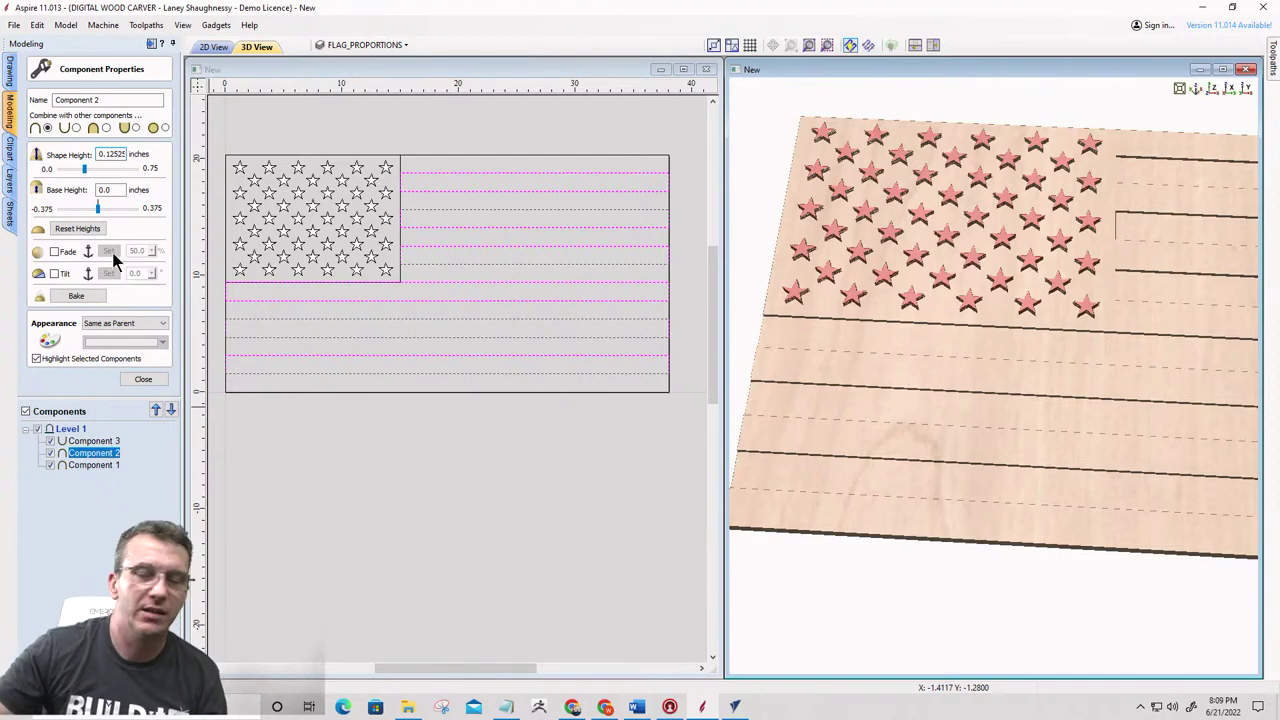
{"action": "key", "text": "BackSpace"}
{"action": "key", "text": "BackSpace"}
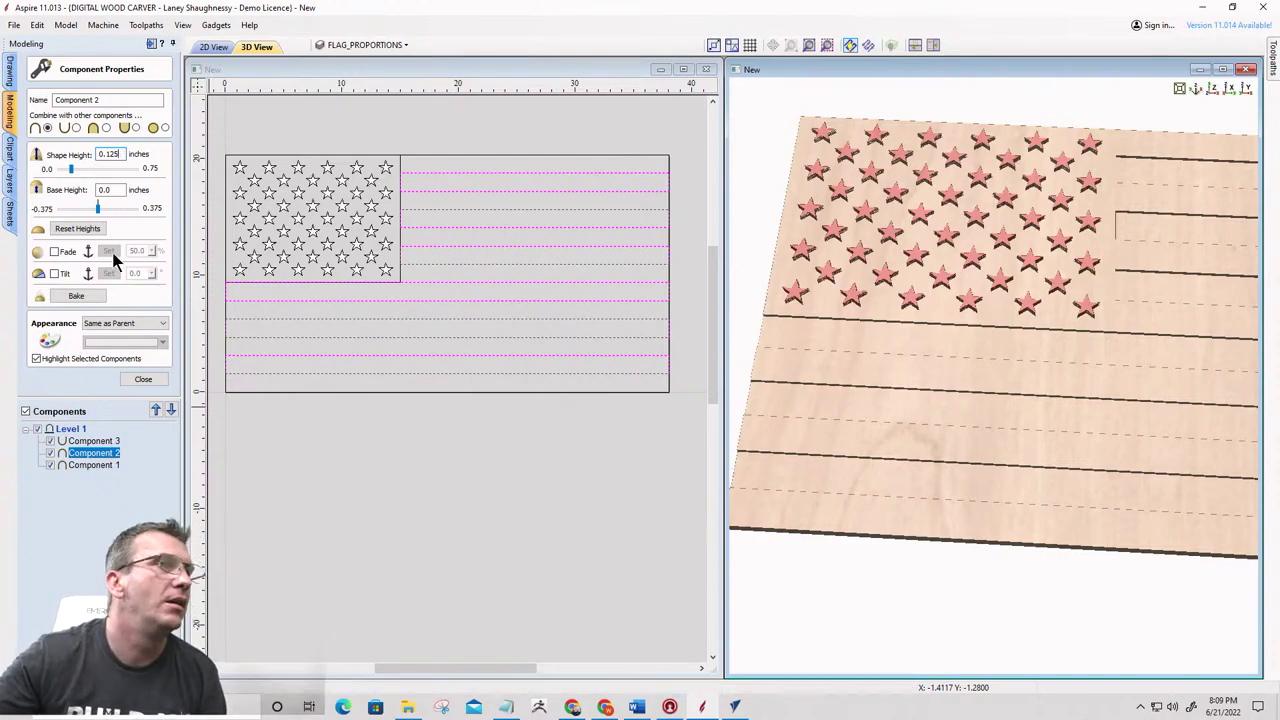
{"action": "key", "text": "Return"}
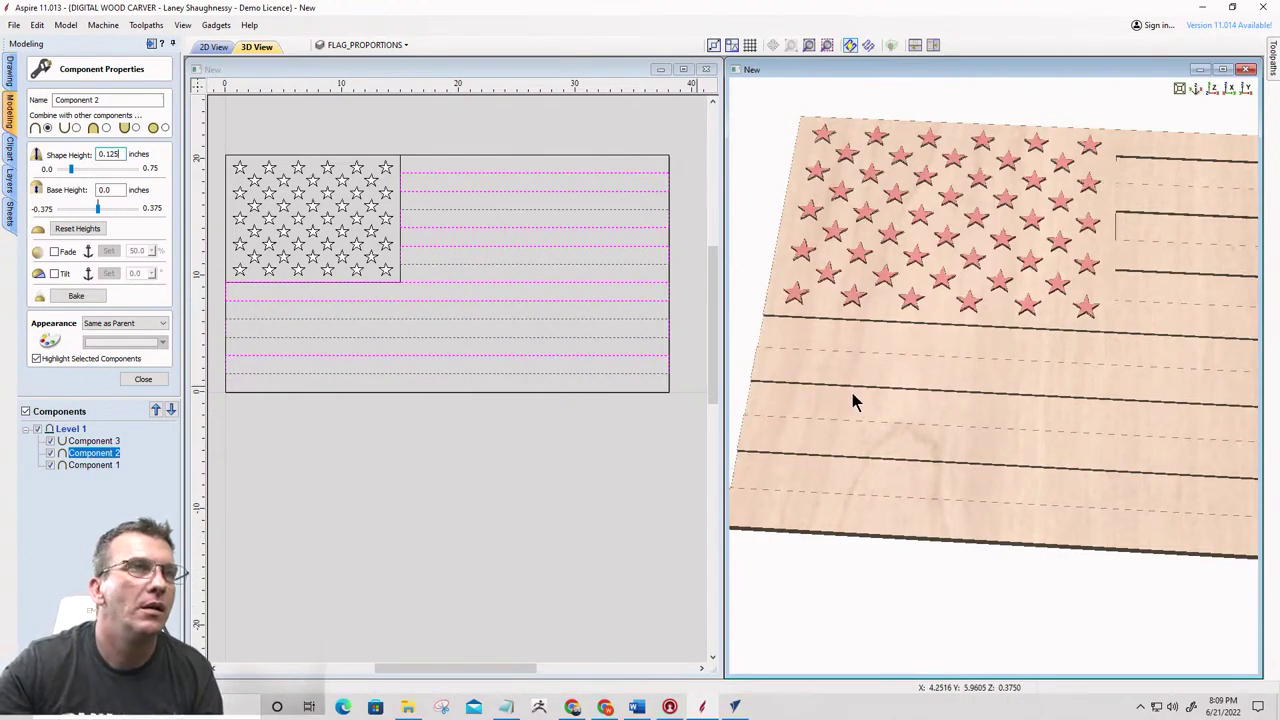
{"action": "left_click_drag", "start_coordinate": [925, 290], "coordinate": [895, 322]}
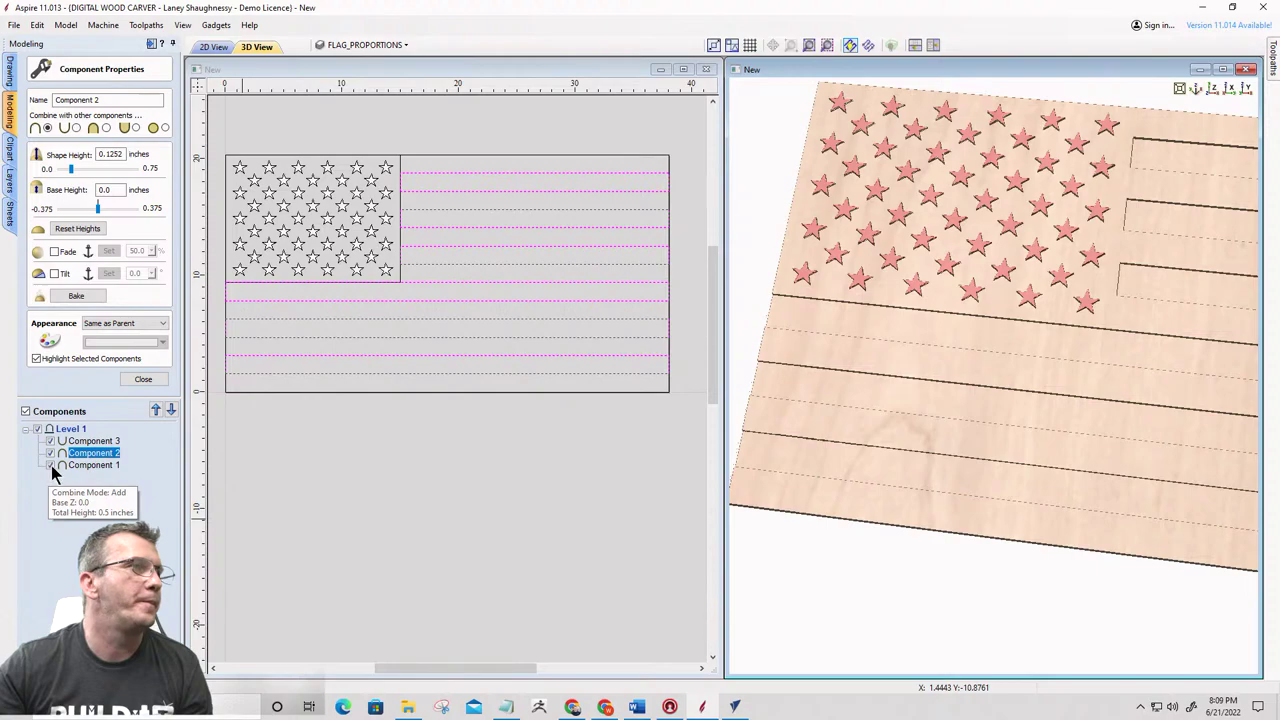
{"action": "left_click", "coordinate": [68, 429]}
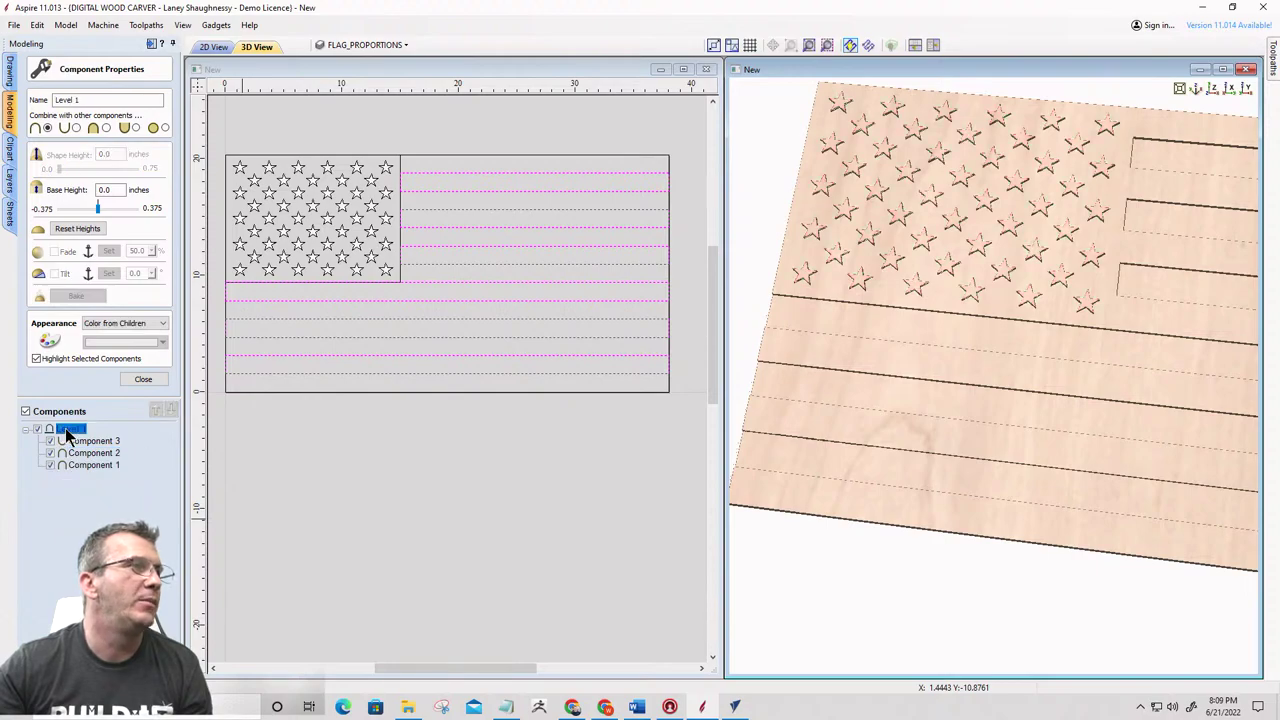
{"action": "left_click", "coordinate": [143, 379]}
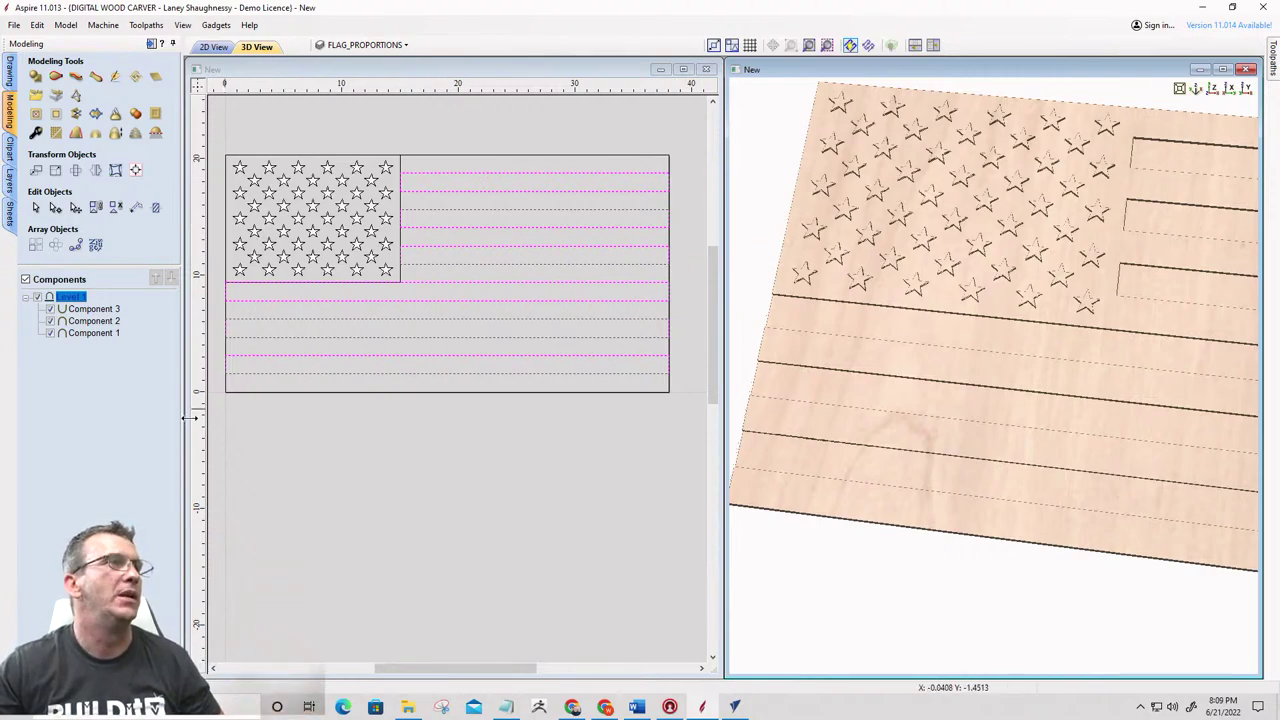
Copy the base, star and stripe components from Level 1 into a new level and hide Level 1
{"action": "right_click", "coordinate": [71, 301]}
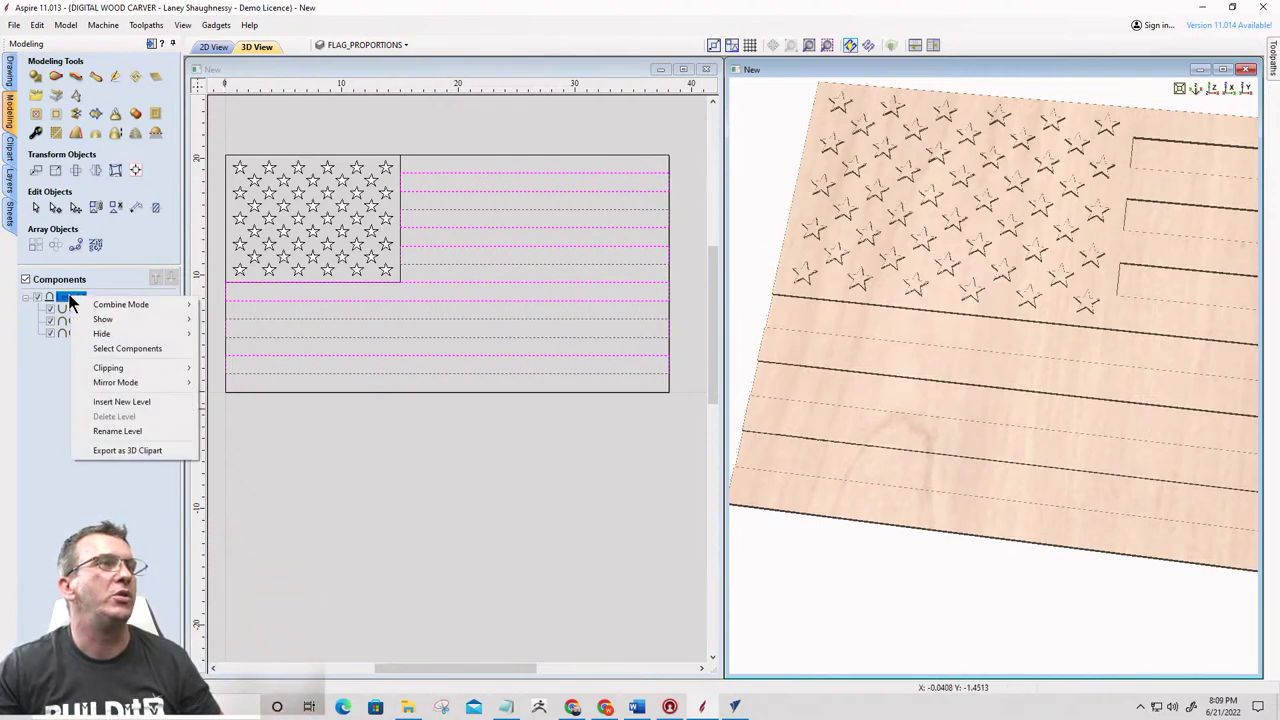
{"action": "left_click", "coordinate": [102, 401]}
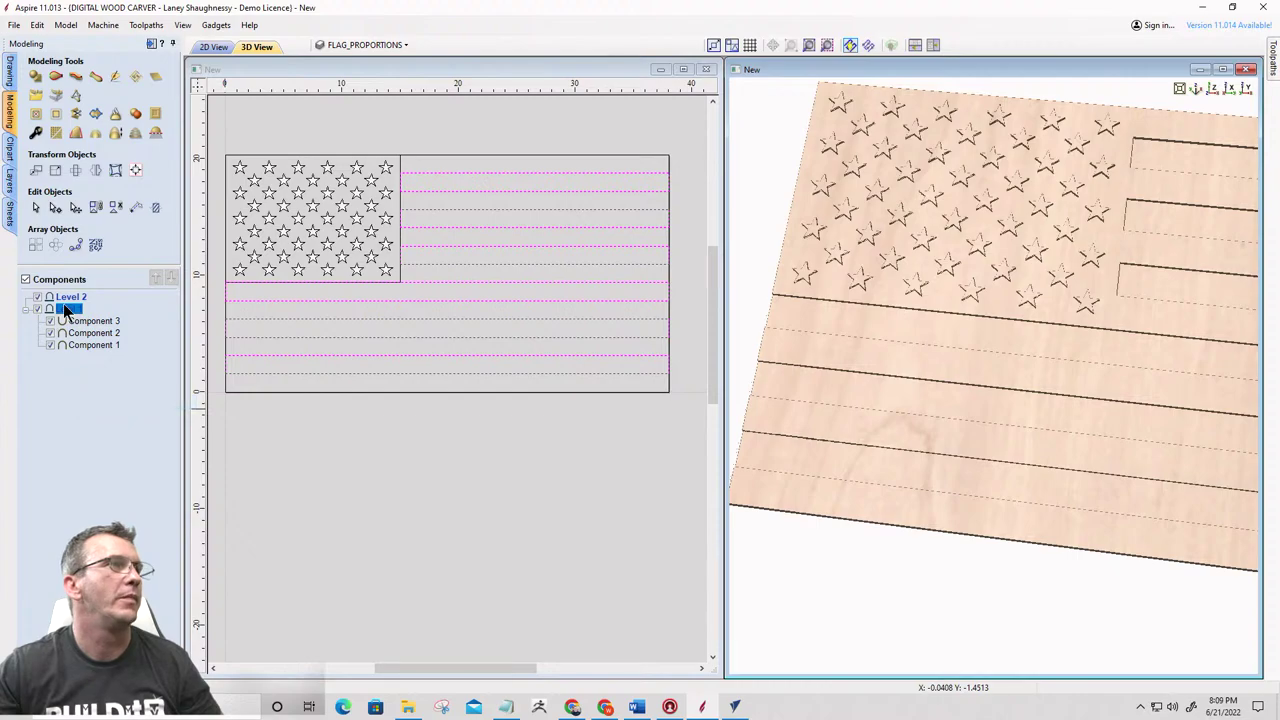
{"action": "left_click", "coordinate": [76, 333]}
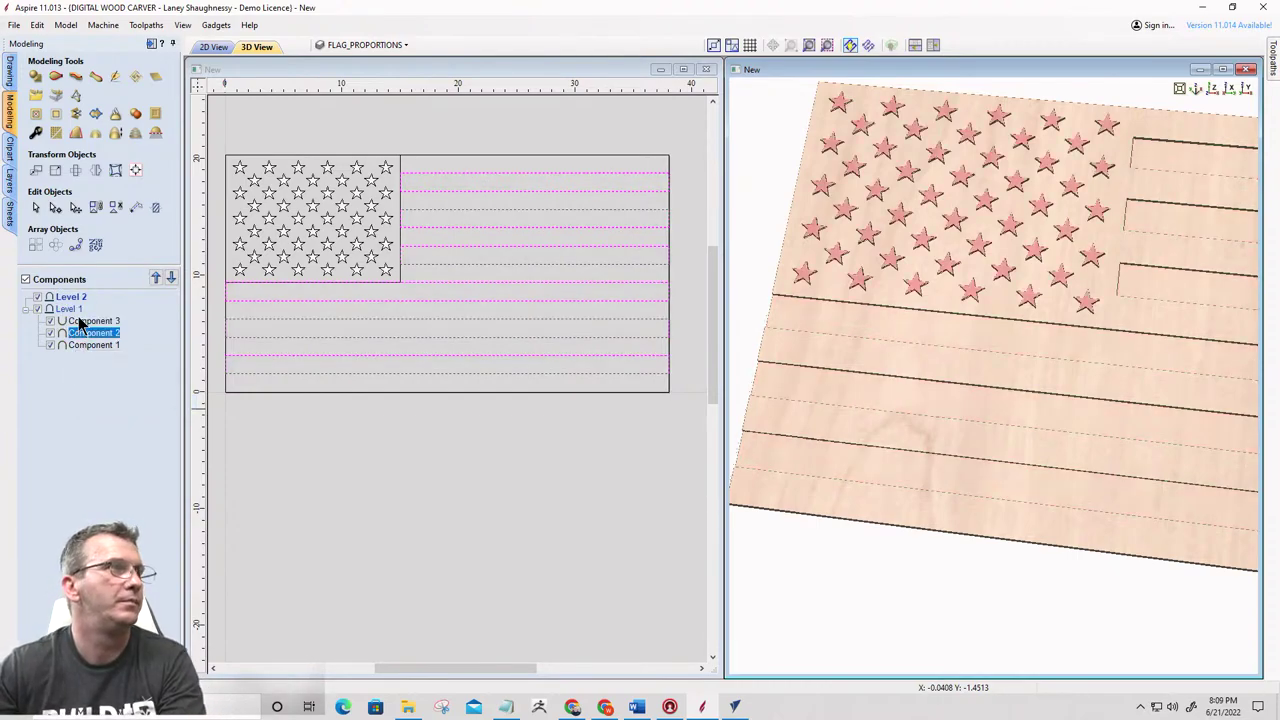
{"action": "left_click", "coordinate": [80, 321]}
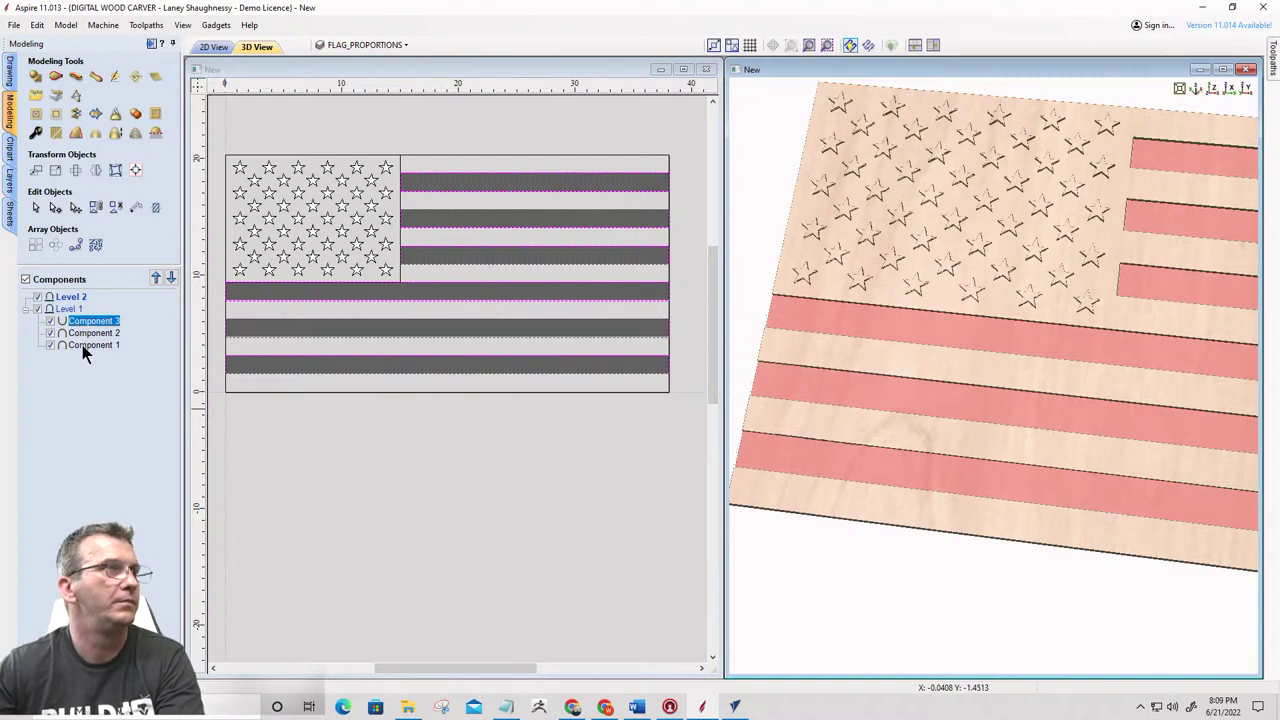
{"action": "left_click", "coordinate": [82, 345], "text": "shift"}
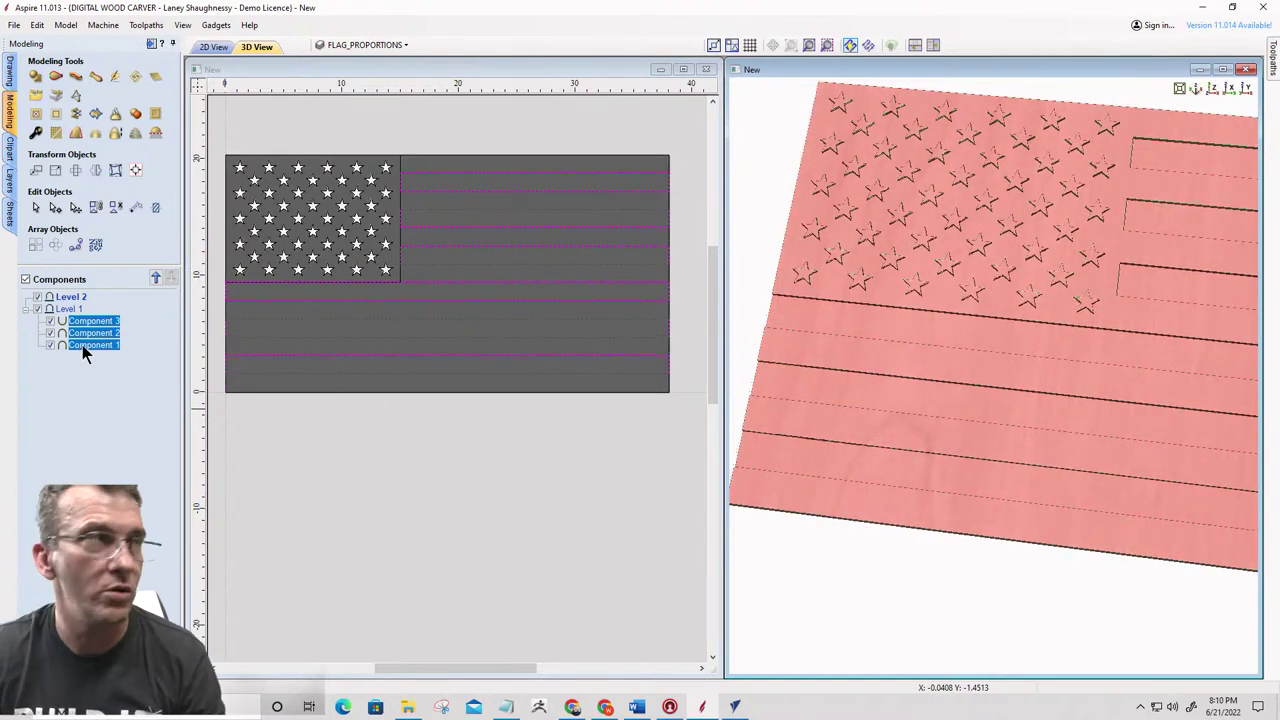
{"action": "left_click_drag", "start_coordinate": [82, 324], "coordinate": [82, 306]}
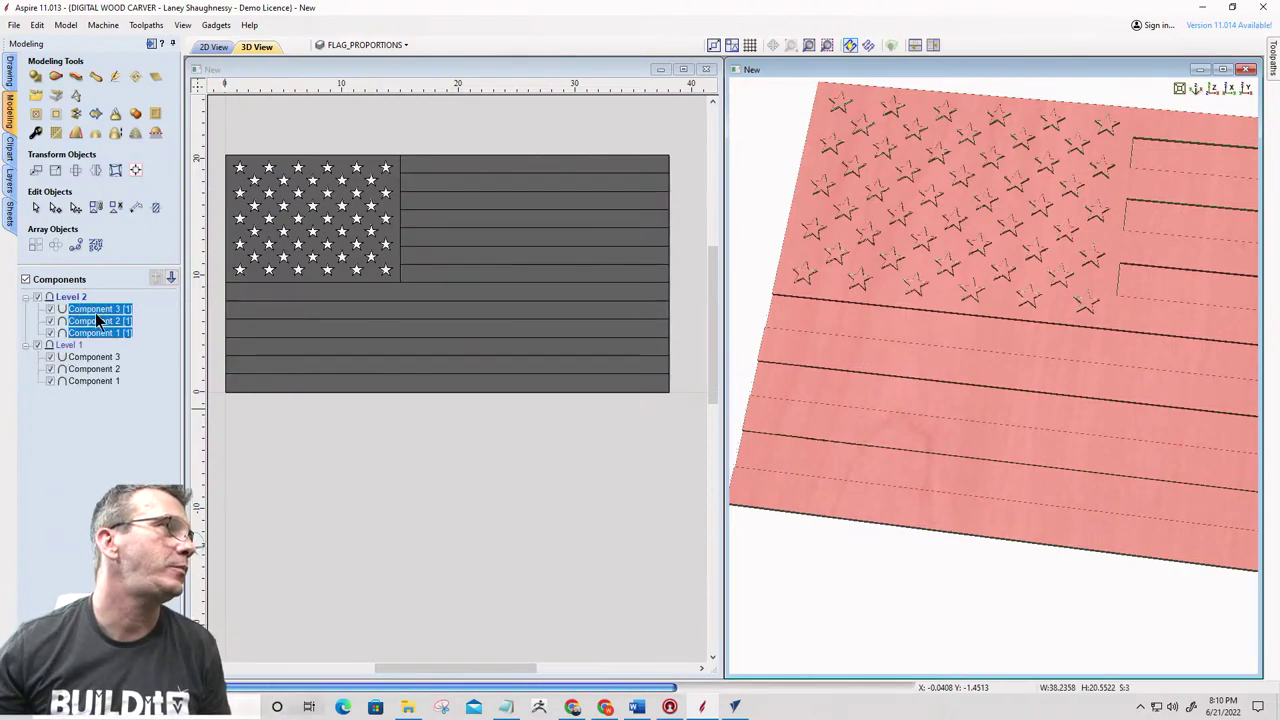
{"action": "left_click", "coordinate": [37, 345]}
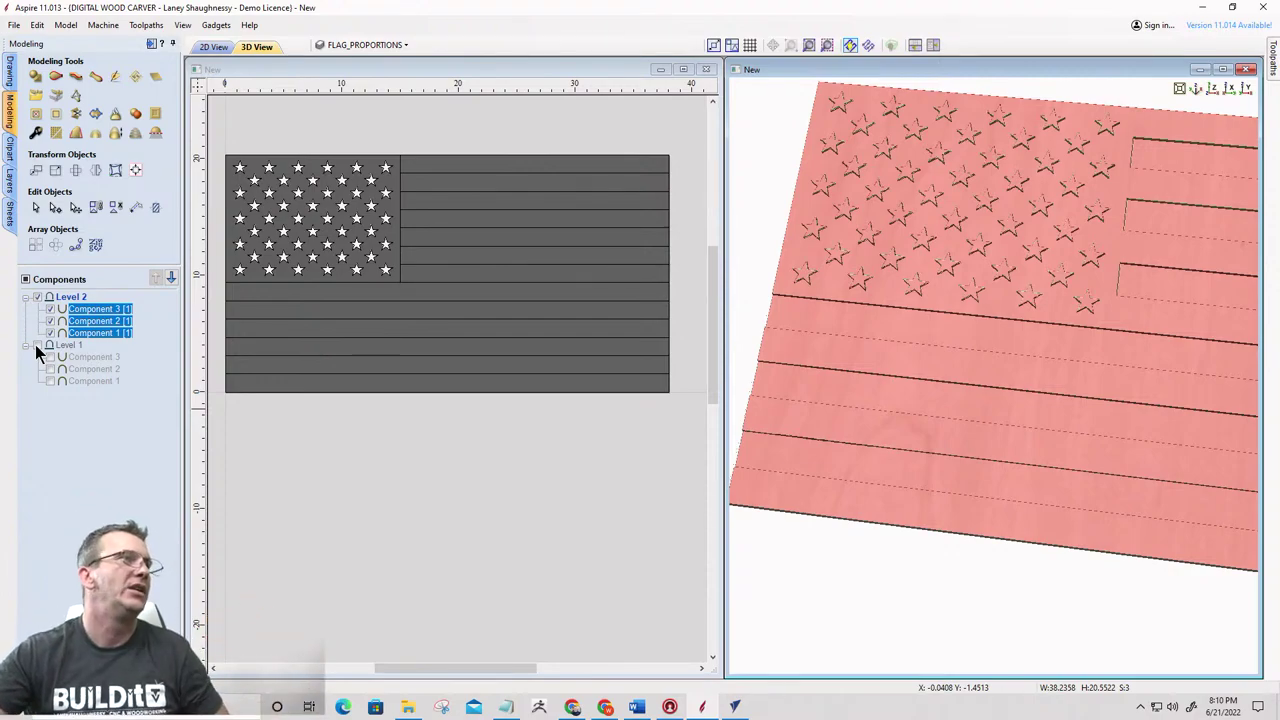
Add a 30-degree draft to the visible model and inspect the star and stripe edges in 3D
{"action": "mouse_move", "coordinate": [76, 318]}
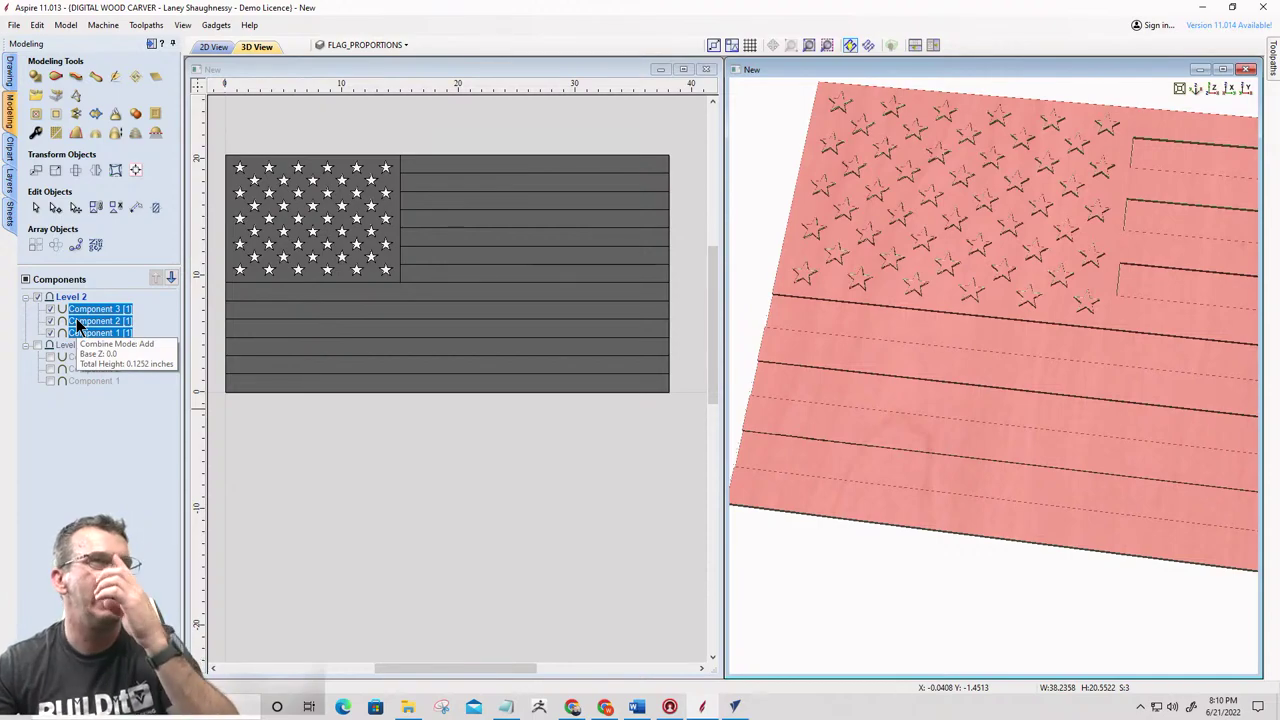
{"action": "left_click", "coordinate": [76, 136]}
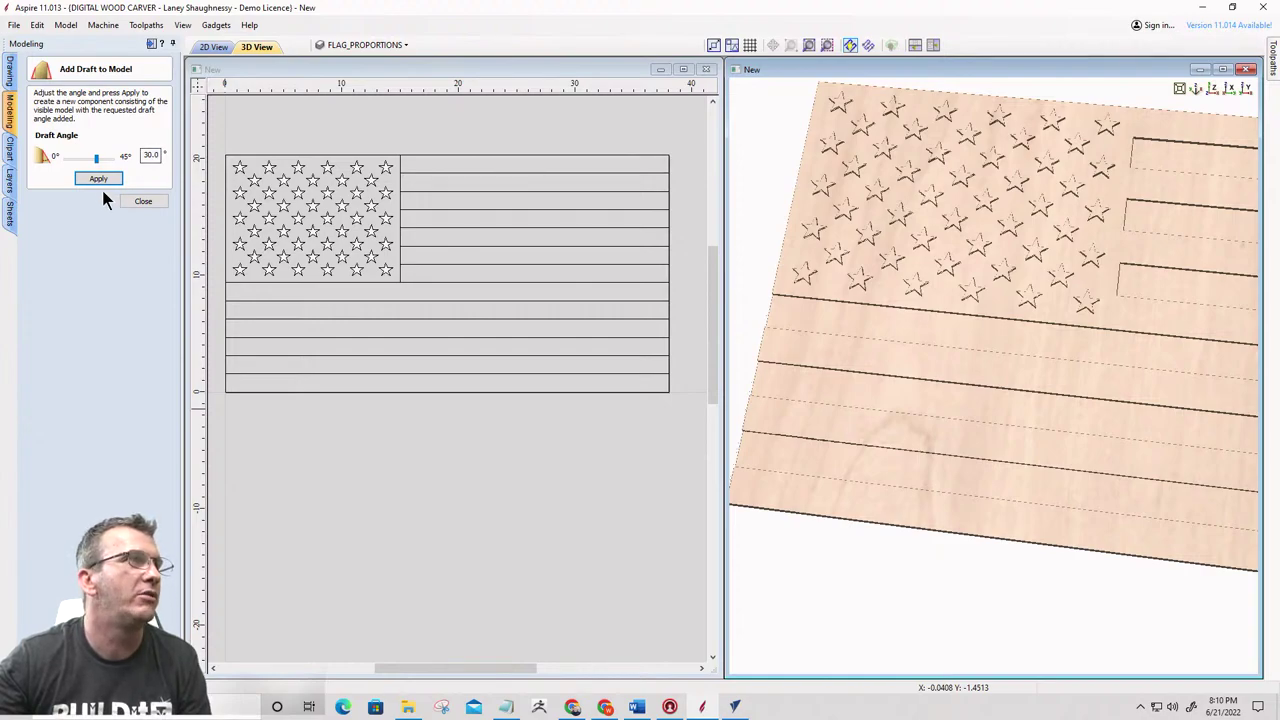
{"action": "left_click", "coordinate": [98, 180]}
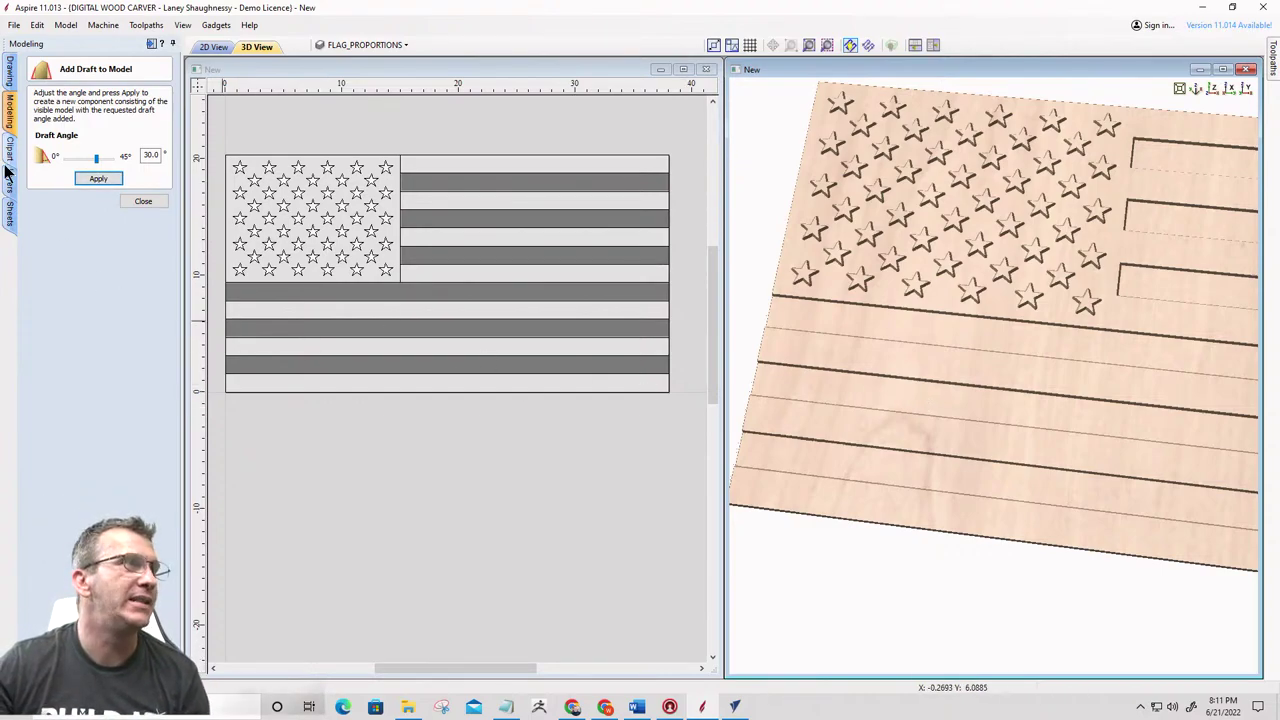
{"action": "left_click", "coordinate": [143, 201]}
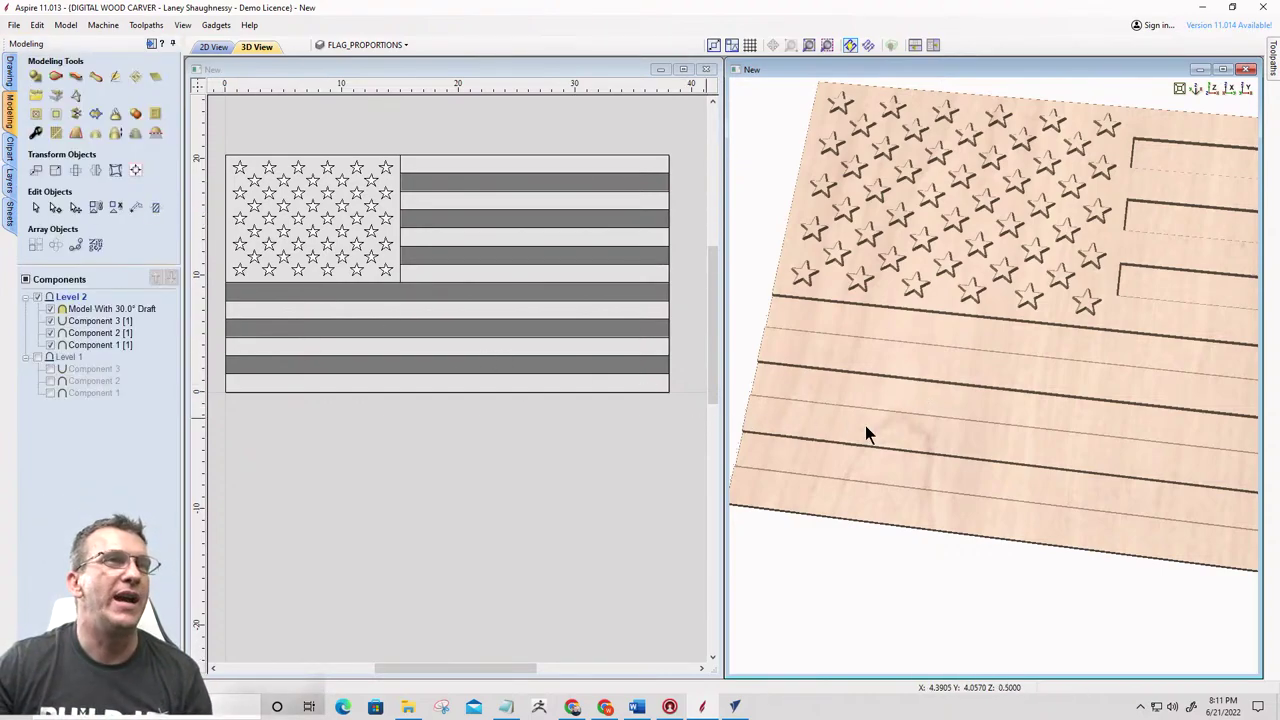
{"action": "left_click_drag", "start_coordinate": [922, 370], "coordinate": [963, 351]}
{"action": "scroll", "coordinate": [1049, 323], "scroll_direction": "up", "scroll_amount": 6}
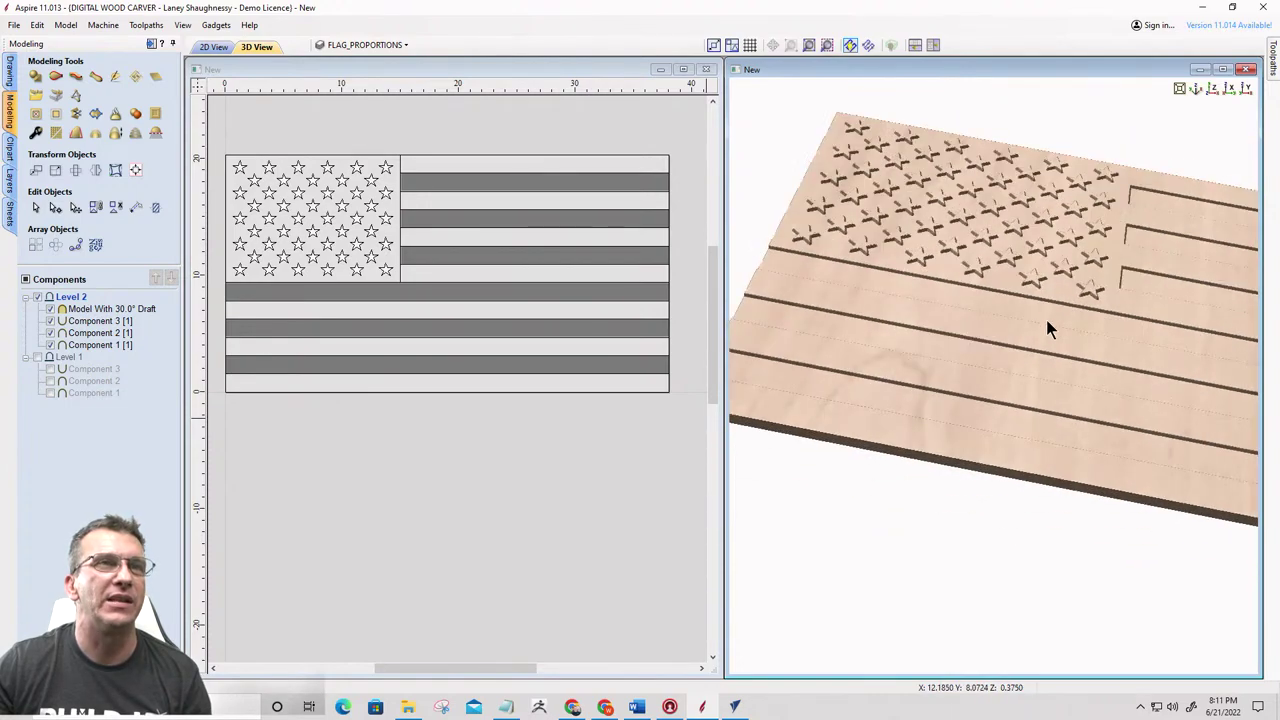
{"action": "scroll", "coordinate": [922, 227], "scroll_direction": "down", "scroll_amount": 5}
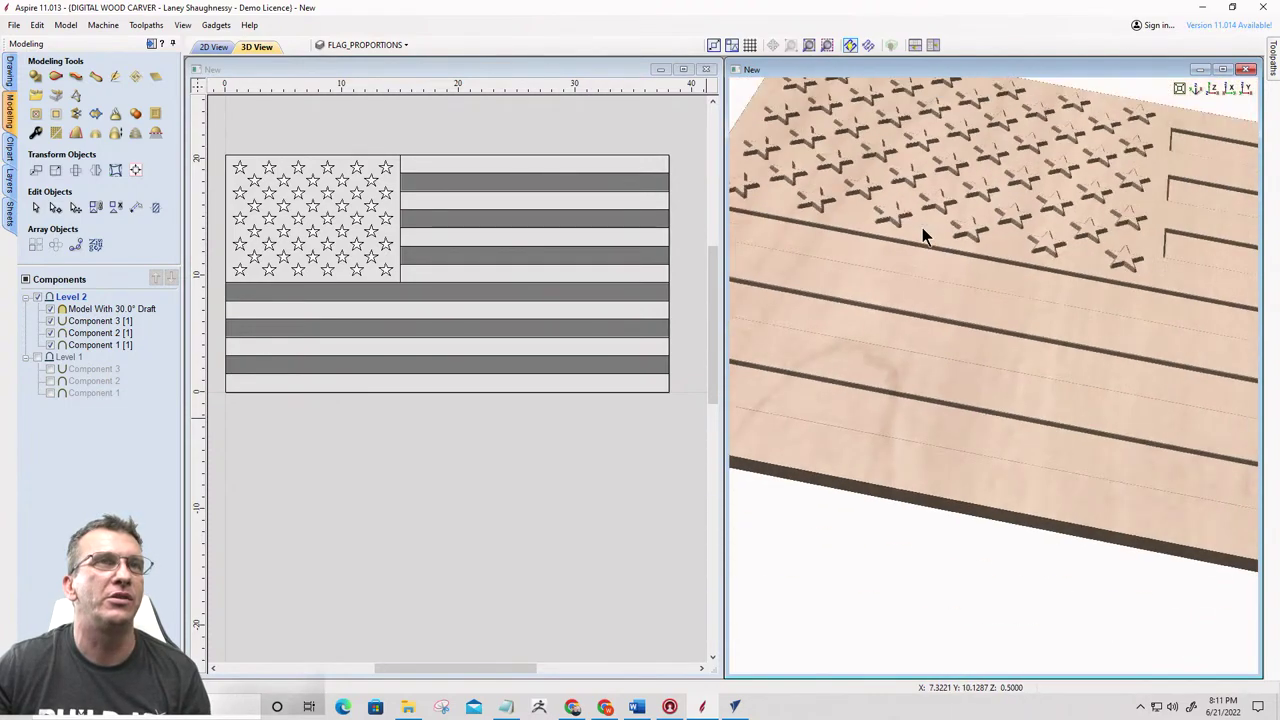
{"action": "scroll", "coordinate": [1010, 285], "scroll_direction": "up", "scroll_amount": 1}
{"action": "scroll", "coordinate": [1010, 285], "scroll_direction": "up", "scroll_amount": 5}
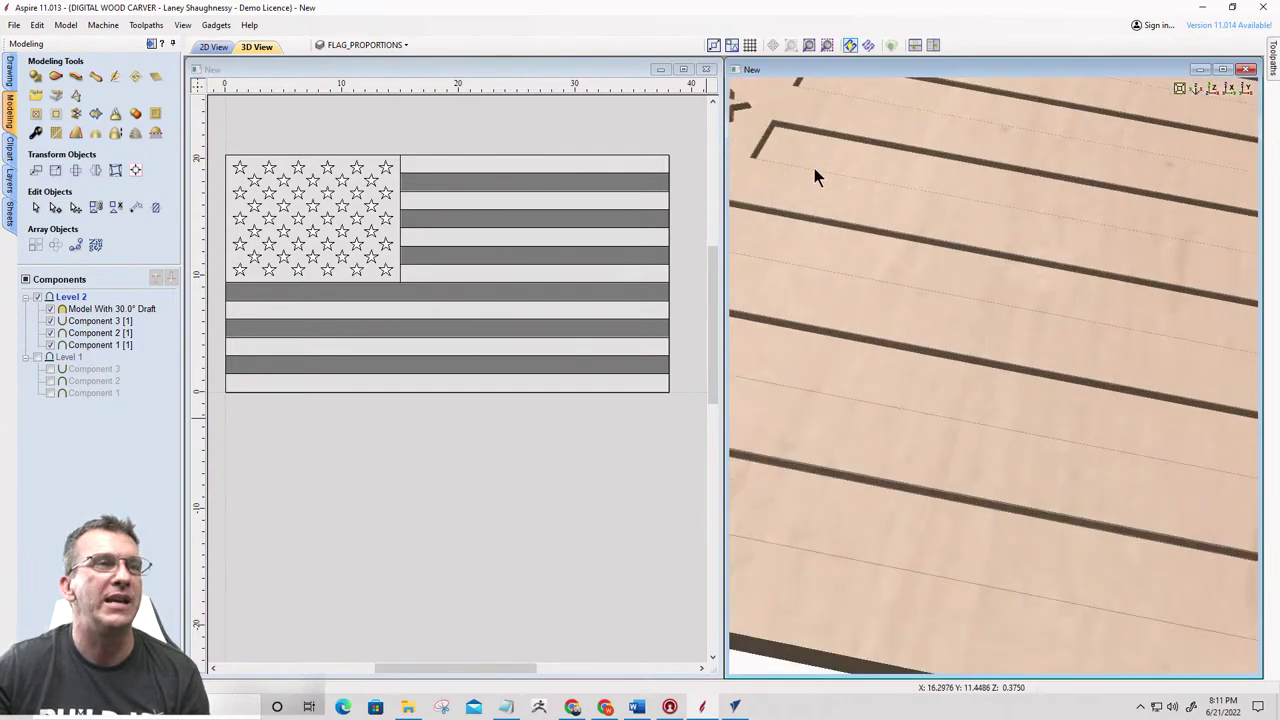
{"action": "scroll", "coordinate": [830, 200], "scroll_direction": "down", "scroll_amount": 4}
{"action": "scroll", "coordinate": [900, 380], "scroll_direction": "down", "scroll_amount": 2}
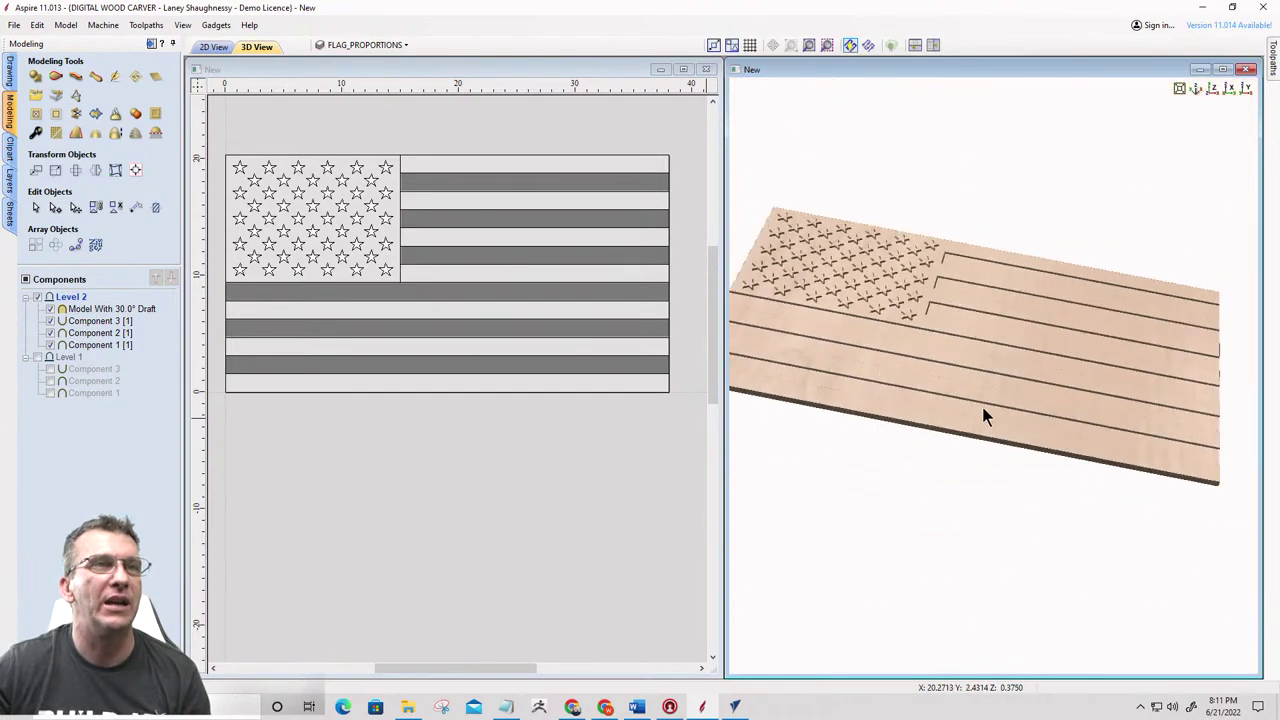
{"action": "mouse_move", "coordinate": [982, 407]}
{"action": "left_mouse_down"}
{"action": "mouse_move", "coordinate": [1172, 314]}
{"action": "mouse_move", "coordinate": [1066, 361]}
{"action": "mouse_move", "coordinate": [896, 371]}
{"action": "mouse_move", "coordinate": [788, 333]}
{"action": "mouse_move", "coordinate": [866, 349]}
{"action": "mouse_move", "coordinate": [1097, 314]}
{"action": "mouse_move", "coordinate": [1106, 297]}
{"action": "mouse_move", "coordinate": [957, 360]}
{"action": "mouse_move", "coordinate": [974, 431]}
{"action": "left_mouse_up"}
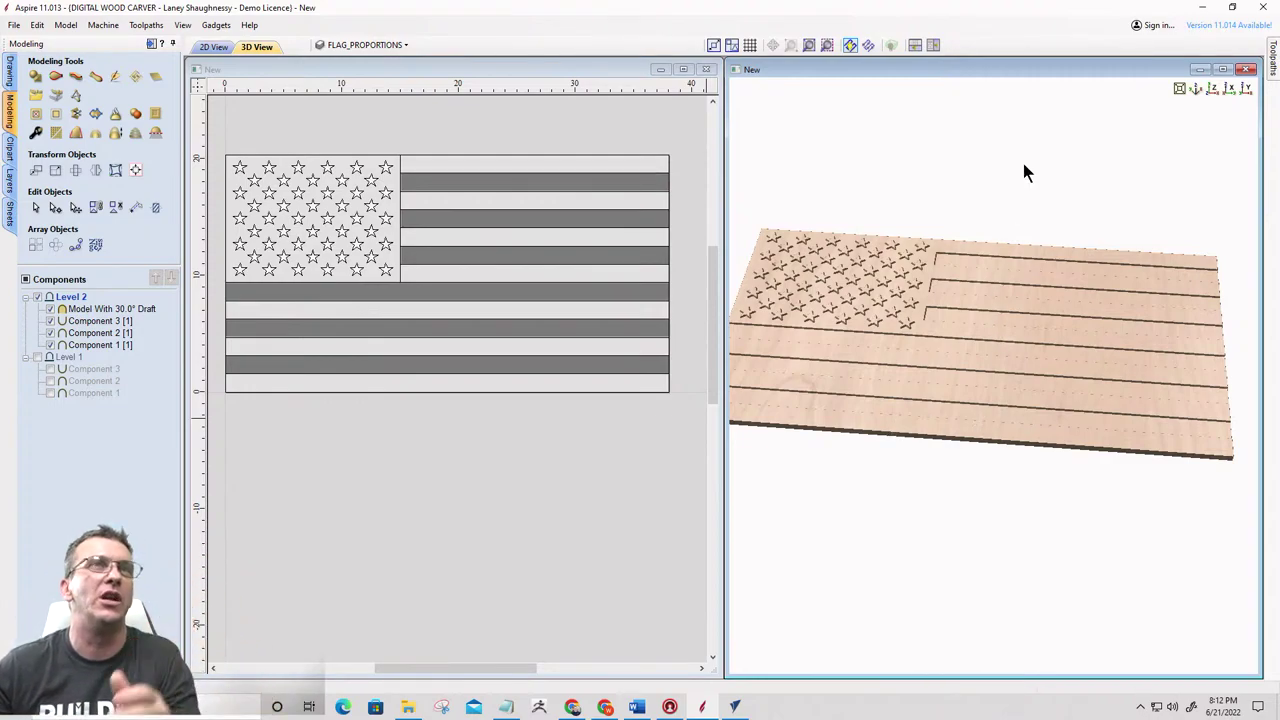
Minimize the open windows and browse in File Explorer to the Profiles folder of PlanetCNC_V2_2020 in the C: drive's Program Files
{"action": "left_click", "coordinate": [1205, 10]}
{"action": "left_click", "coordinate": [1205, 10]}
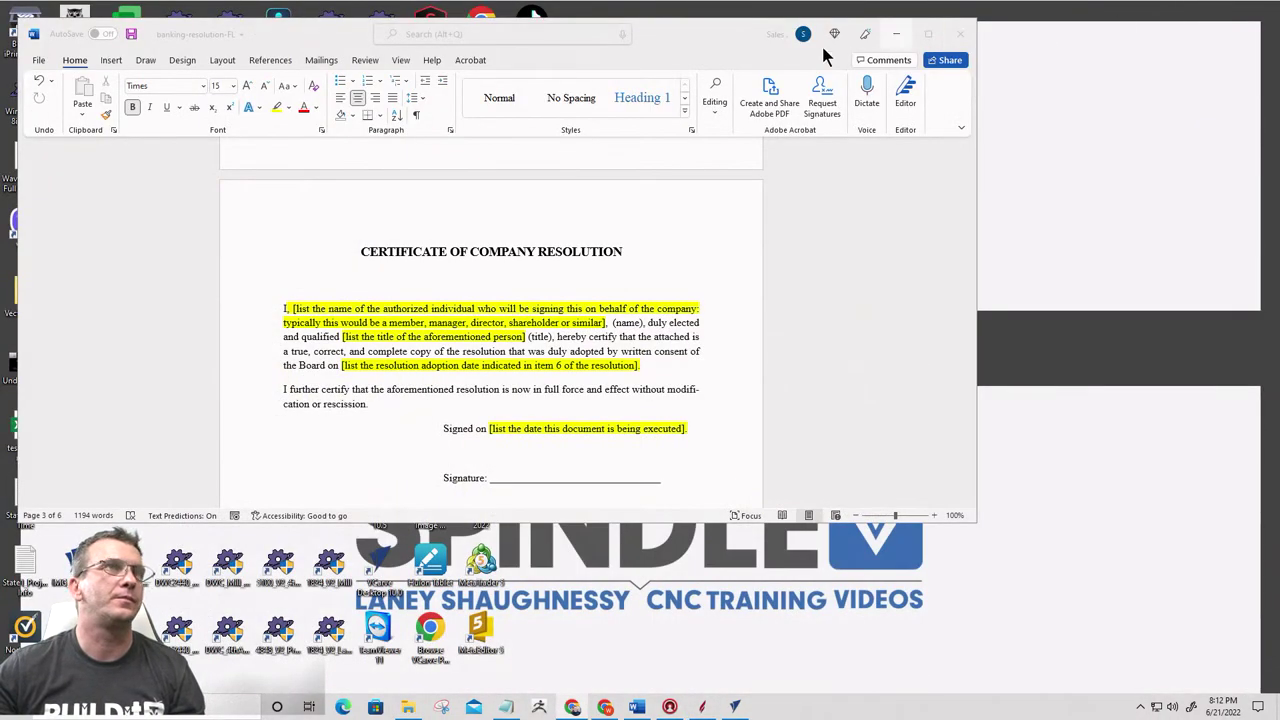
{"action": "left_click", "coordinate": [896, 38]}
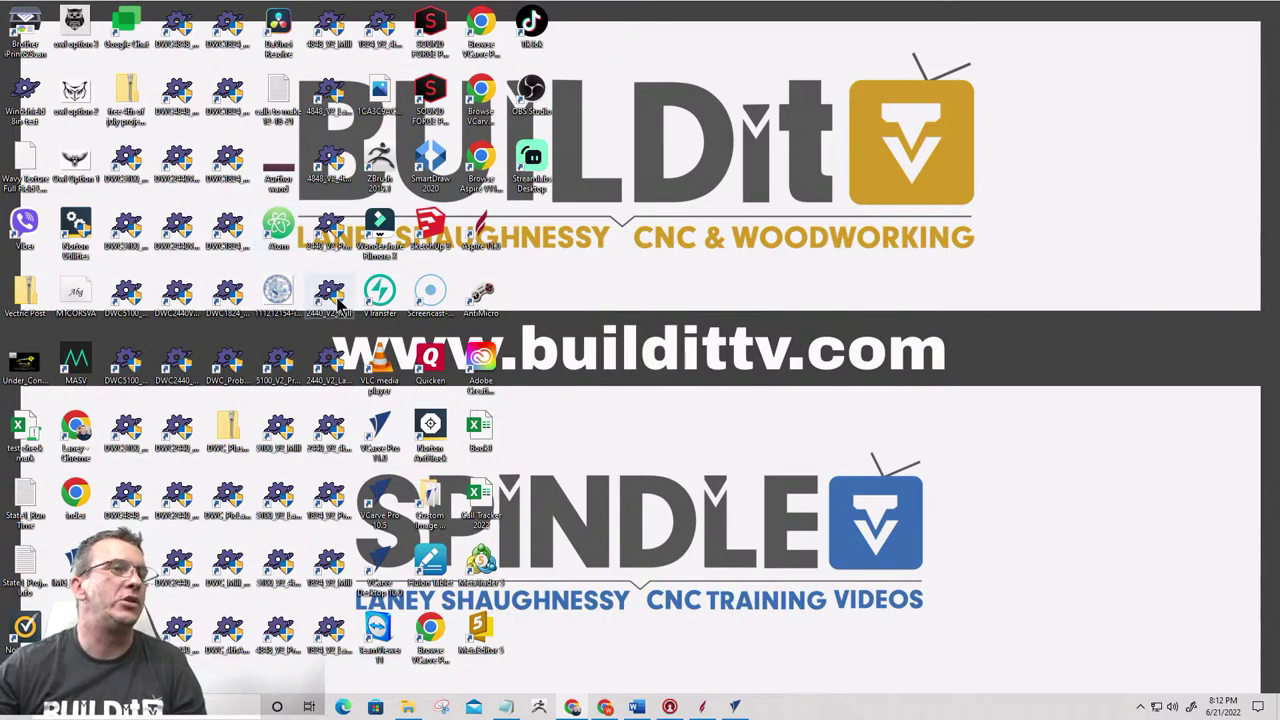
{"action": "left_click", "coordinate": [408, 707]}
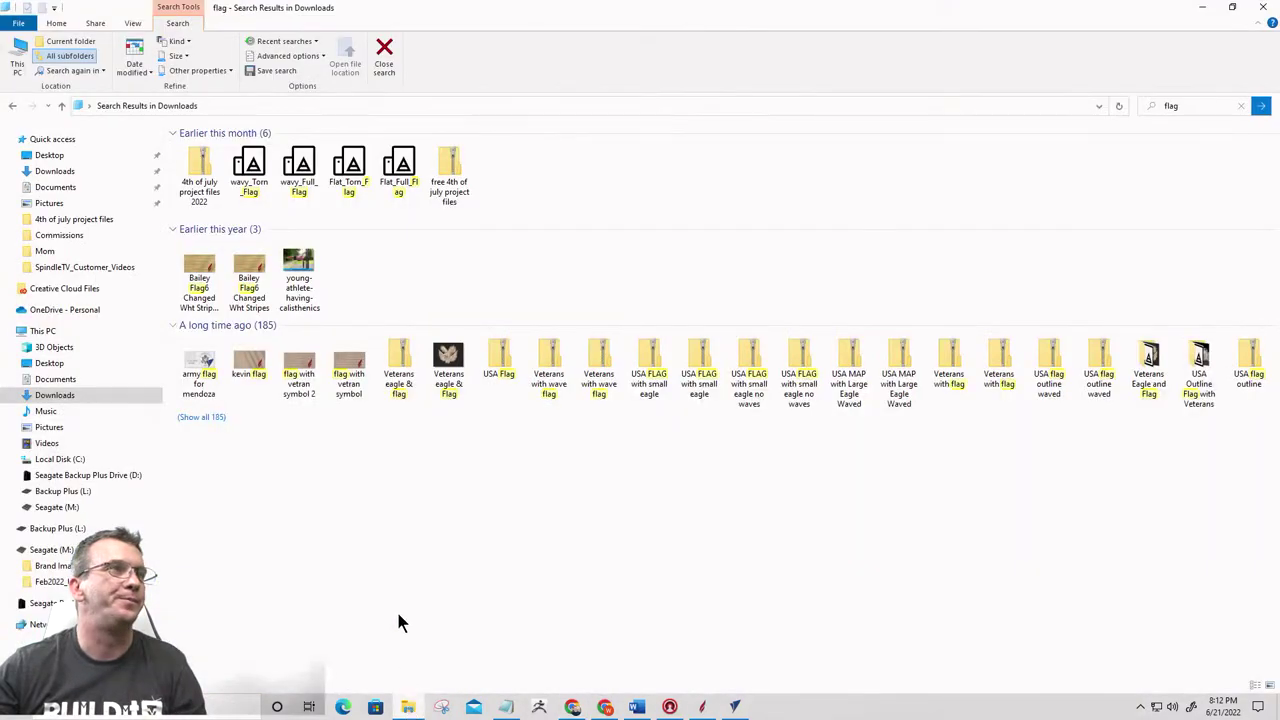
{"action": "left_click", "coordinate": [47, 459]}
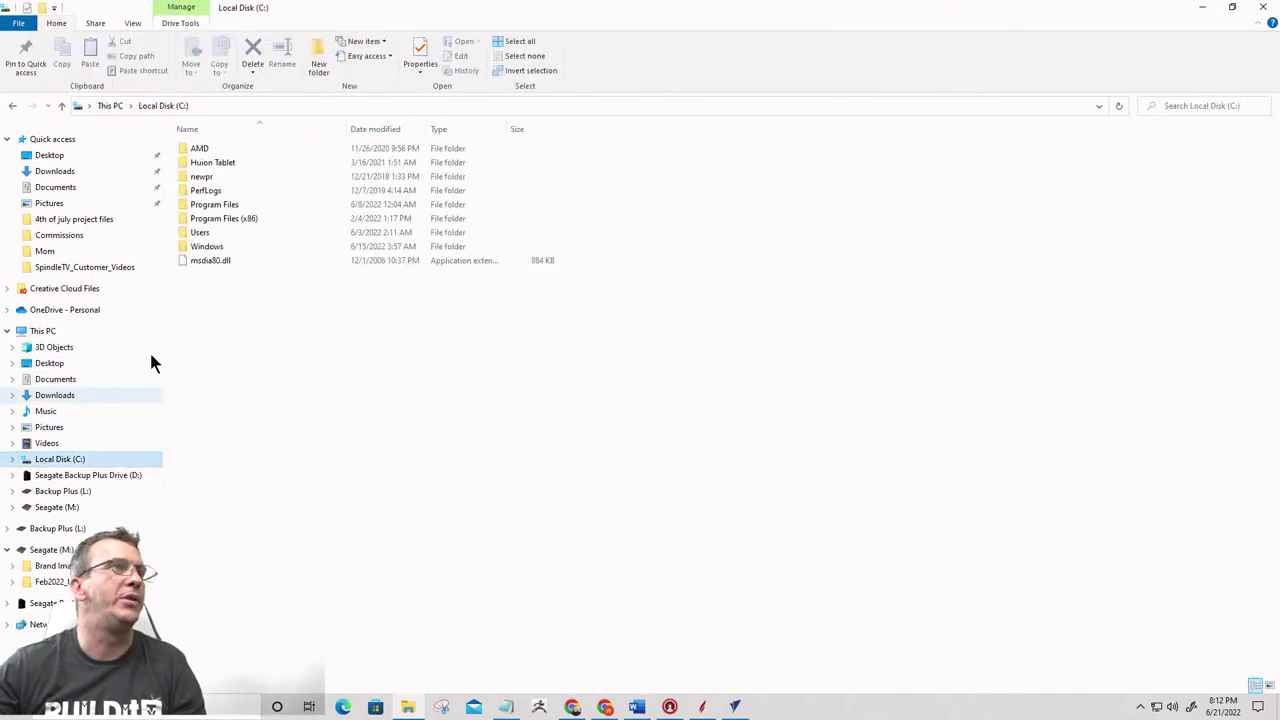
{"action": "double_click", "coordinate": [216, 205]}
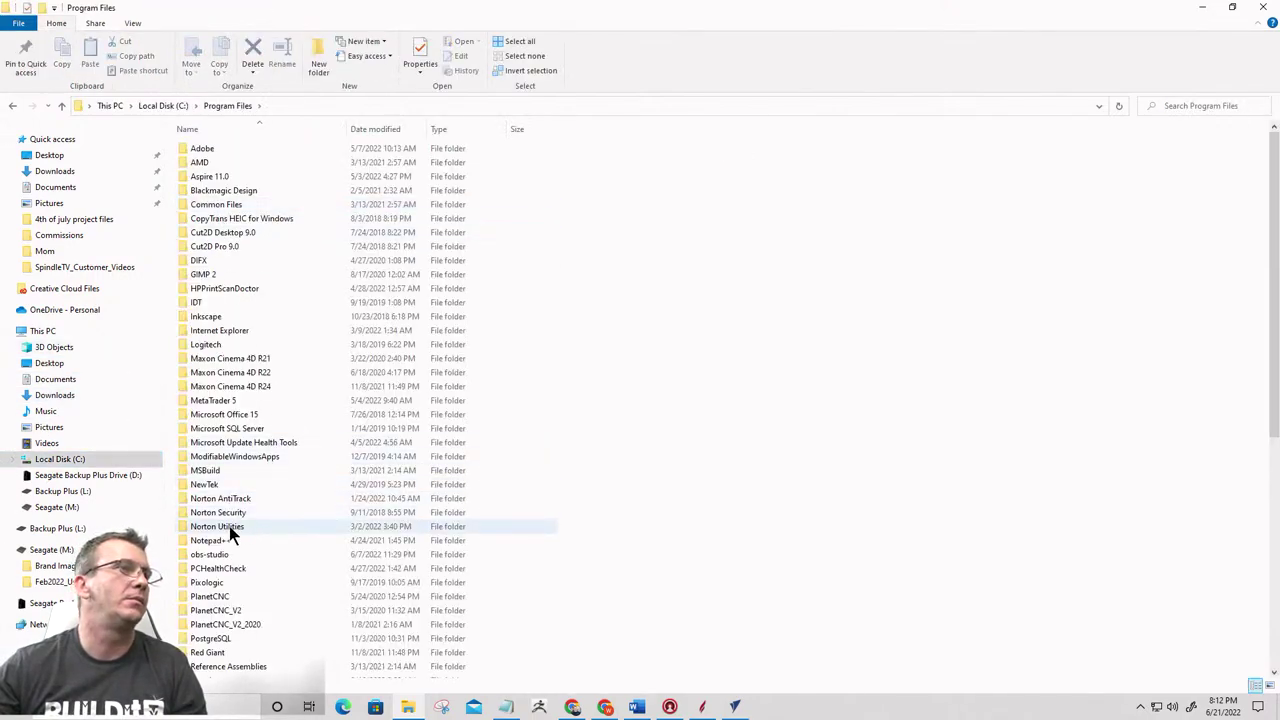
{"action": "scroll", "coordinate": [250, 493], "scroll_direction": "down", "scroll_amount": 2}
{"action": "scroll", "coordinate": [250, 500], "scroll_direction": "down", "scroll_amount": 1}
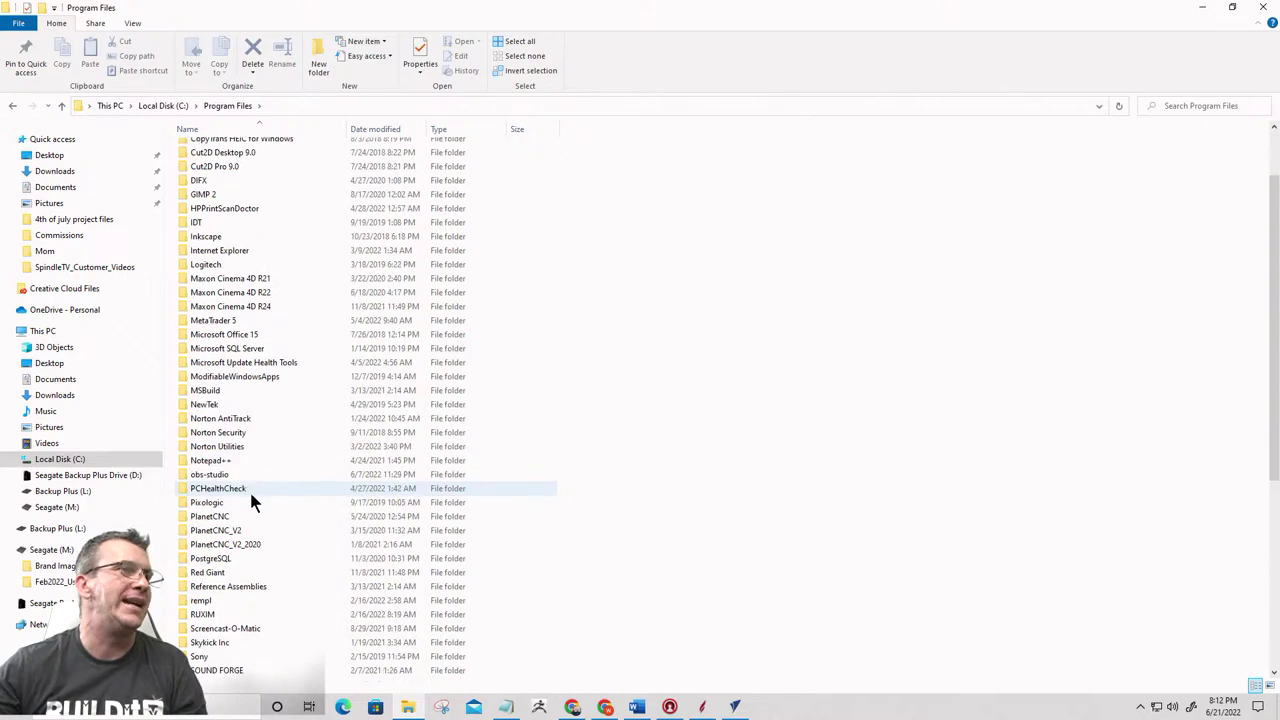
{"action": "double_click", "coordinate": [223, 541]}
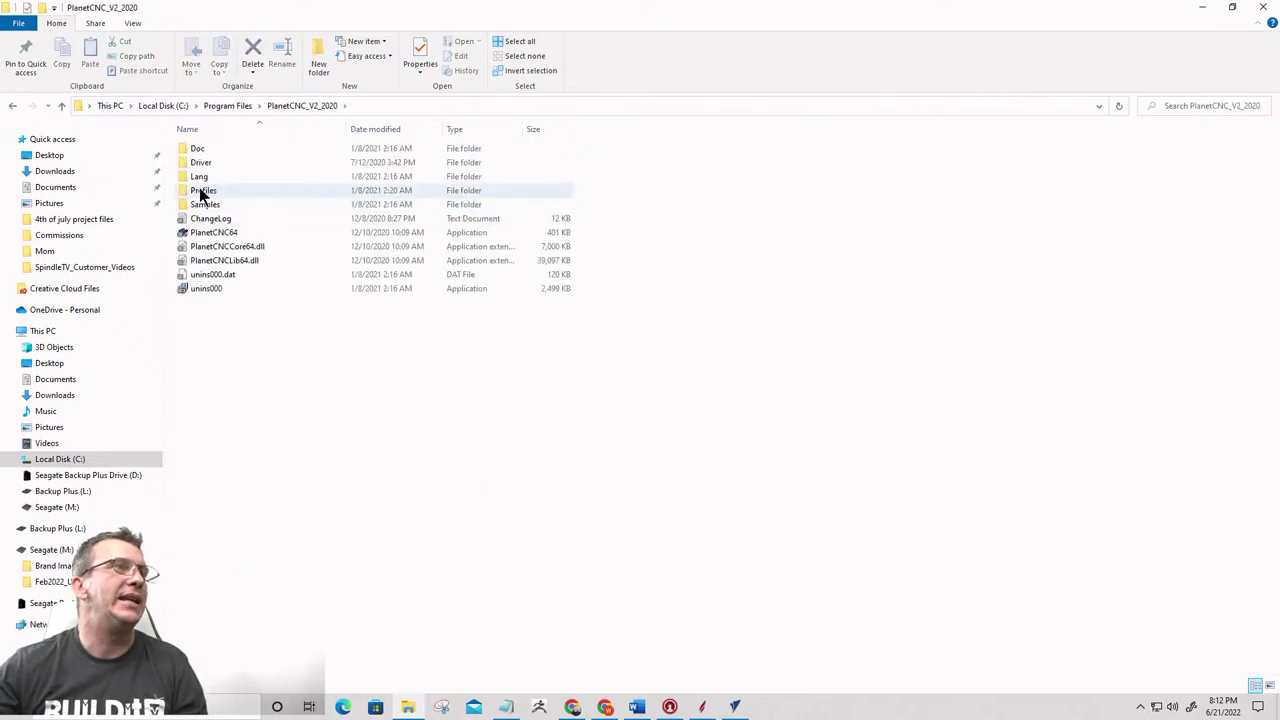
{"action": "double_click", "coordinate": [202, 190]}
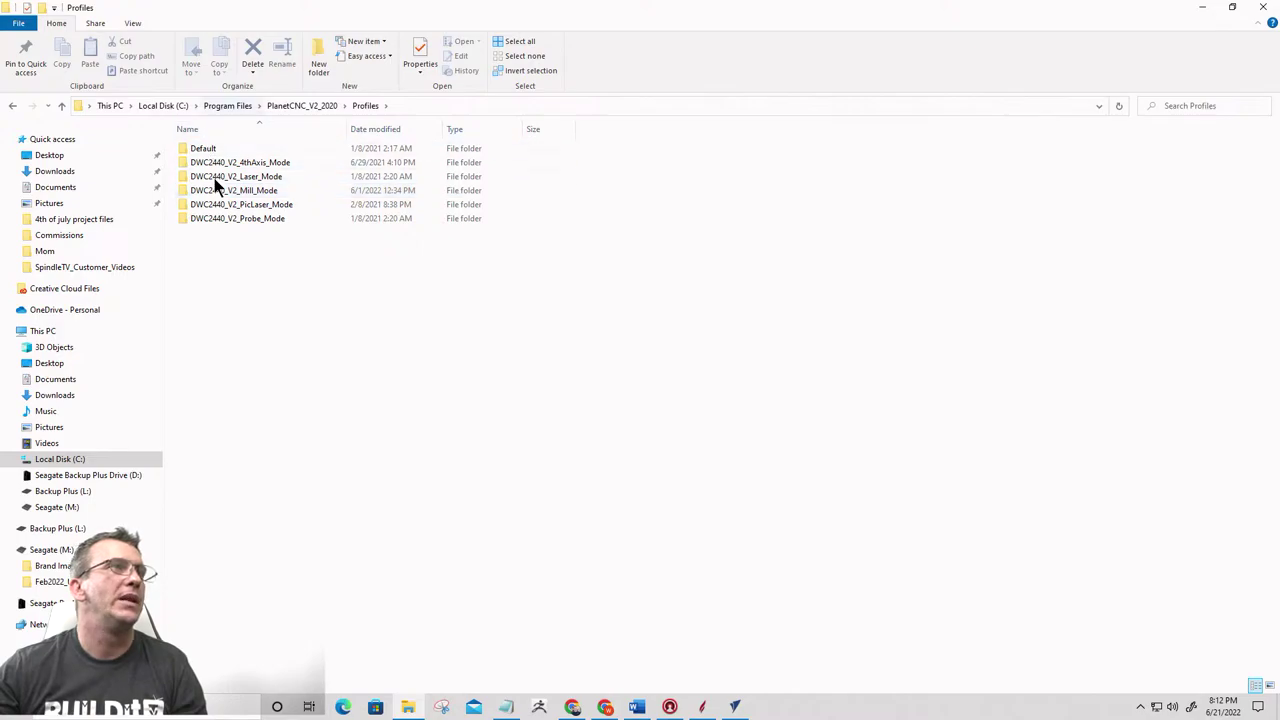
Duplicate the DWC2440_V2_Mill_Mode folder within Profiles, granting the permission needed to paste it there
{"action": "left_click", "coordinate": [228, 192]}
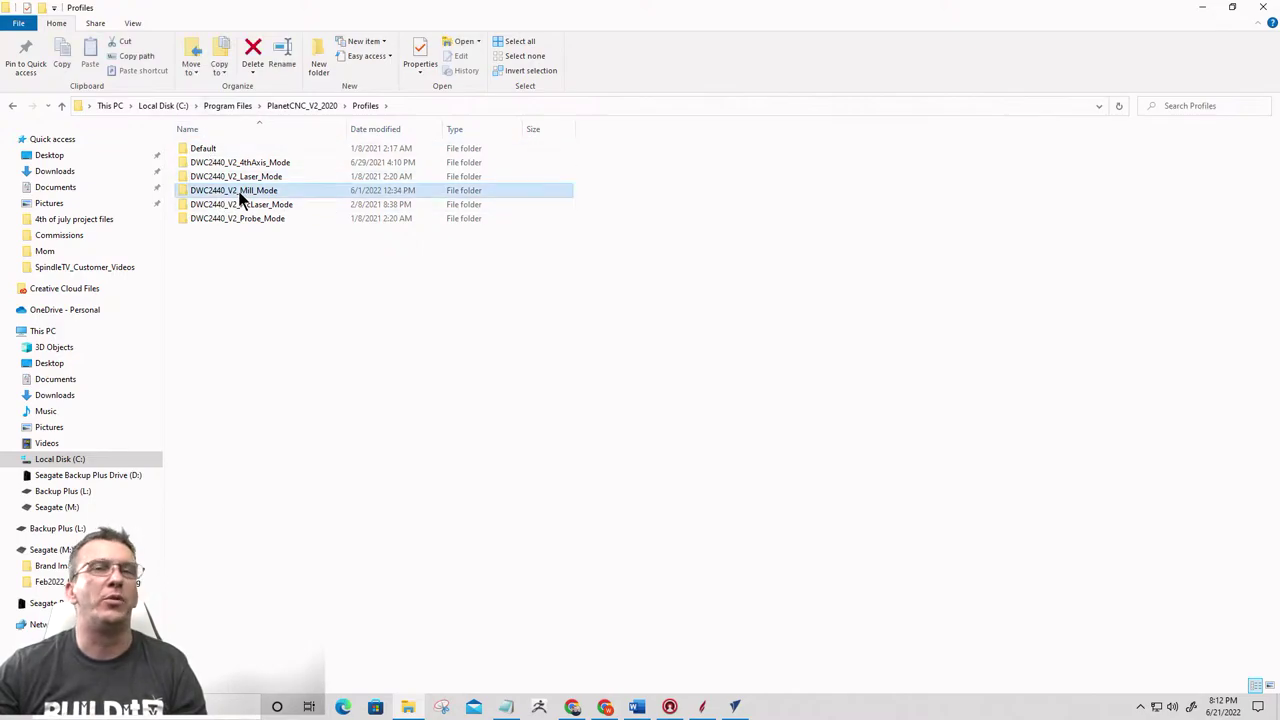
{"action": "right_click", "coordinate": [240, 196]}
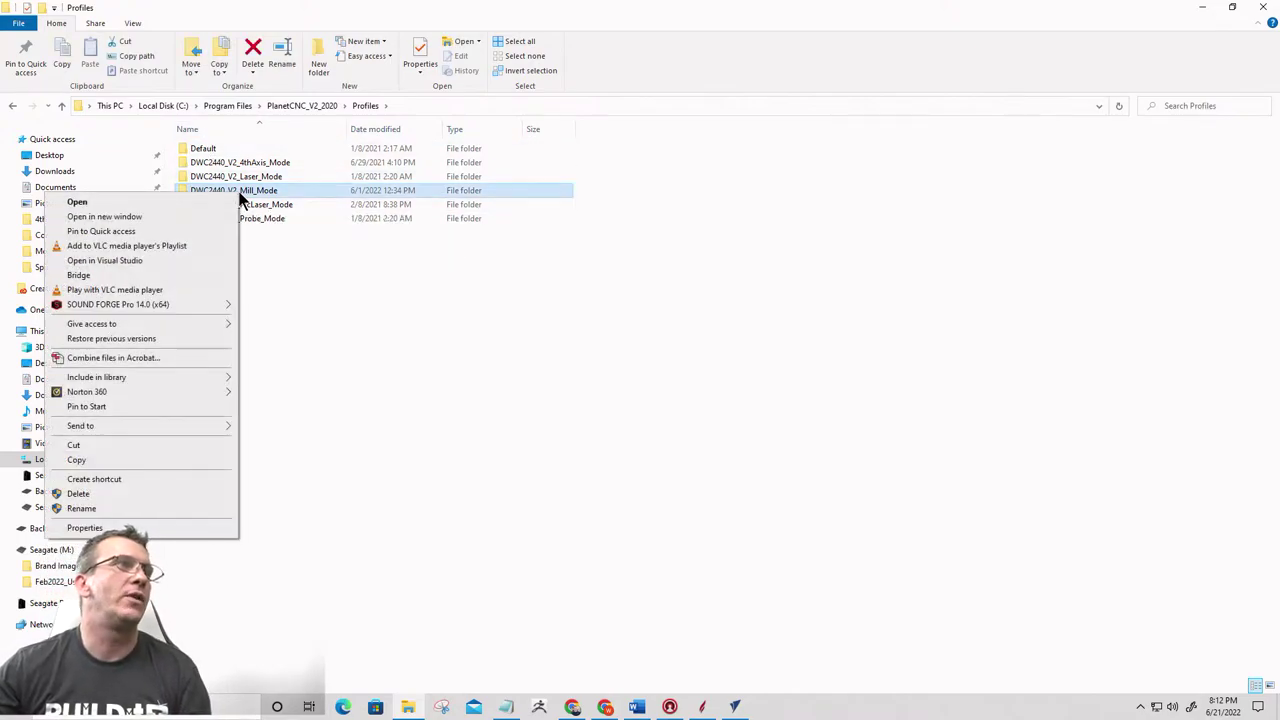
{"action": "left_click", "coordinate": [95, 459]}
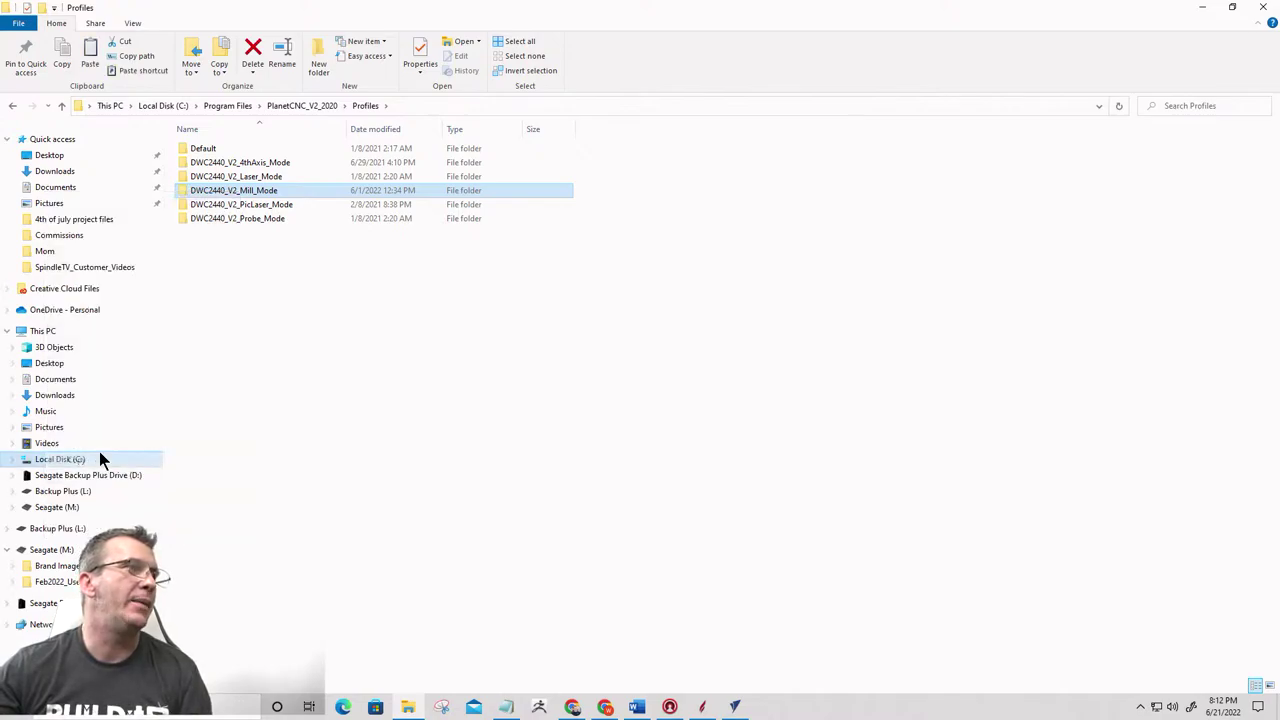
{"action": "right_click", "coordinate": [295, 252]}
{"action": "left_click", "coordinate": [207, 343]}
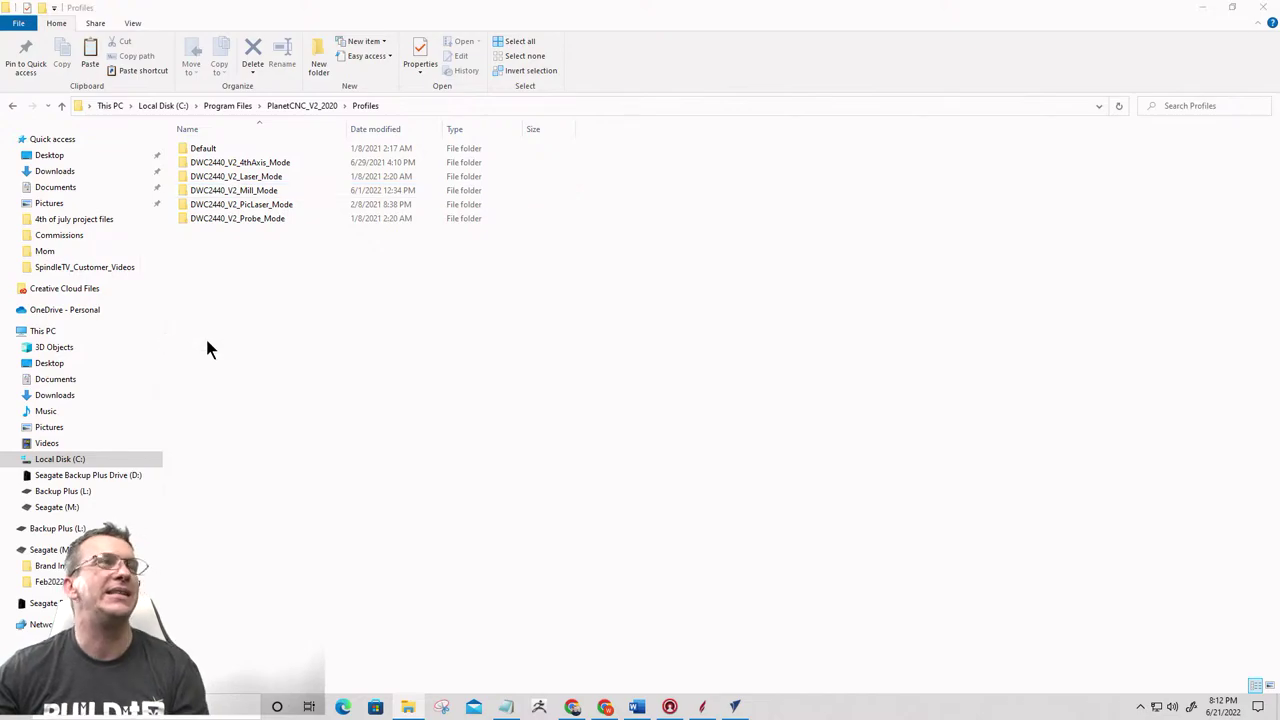
{"action": "left_click", "coordinate": [267, 264]}
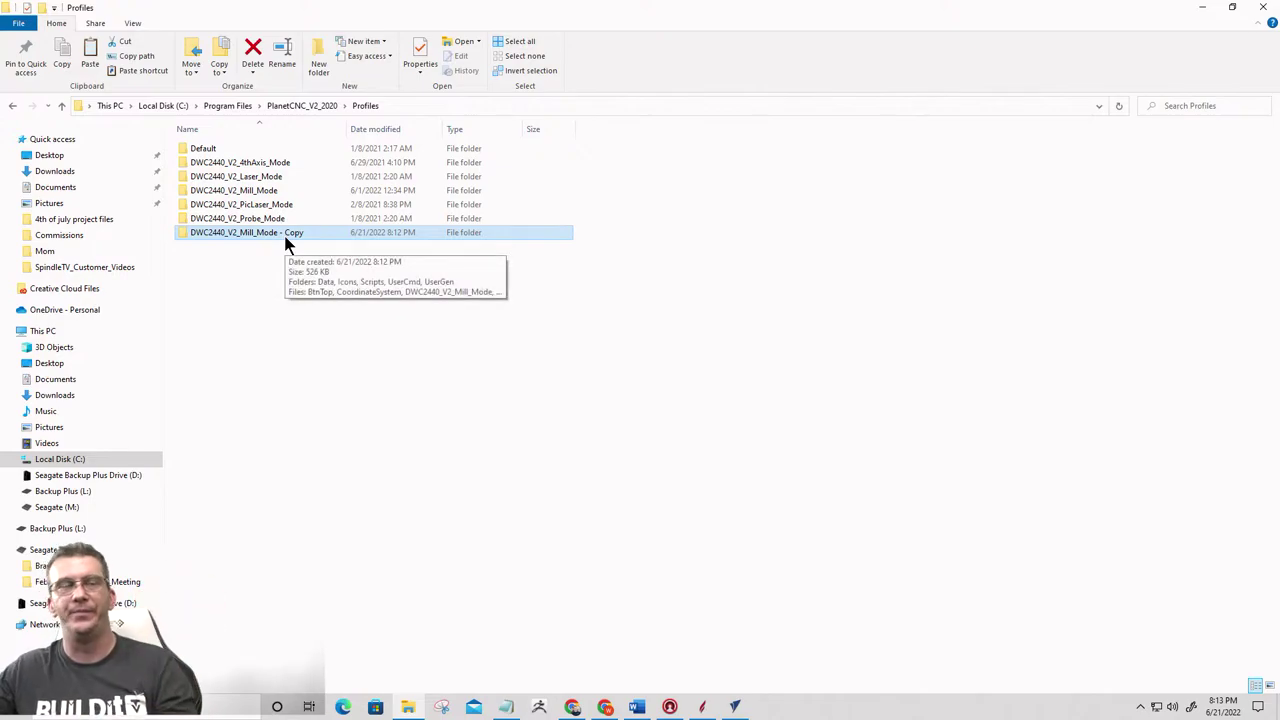
Rename the copied mill mode folder, replacing "Mill" with "Diamon" in its name
{"action": "right_click", "coordinate": [286, 240]}
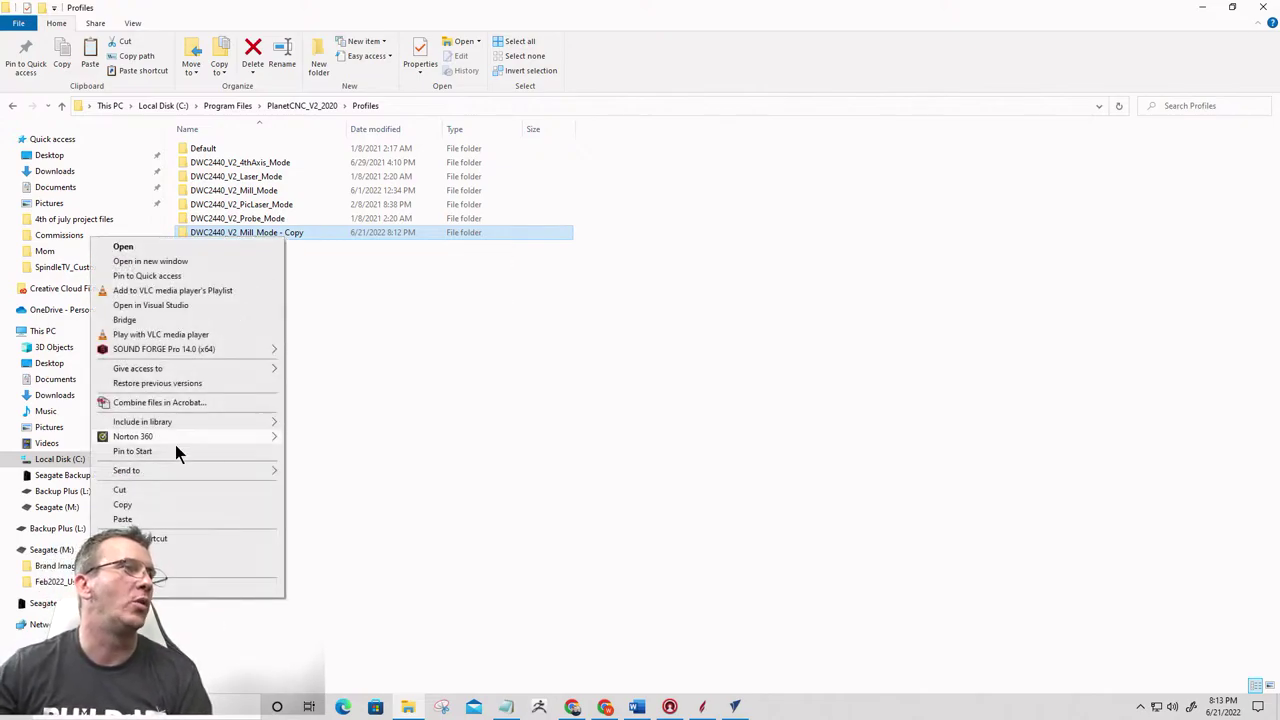
{"action": "left_click", "coordinate": [155, 569]}
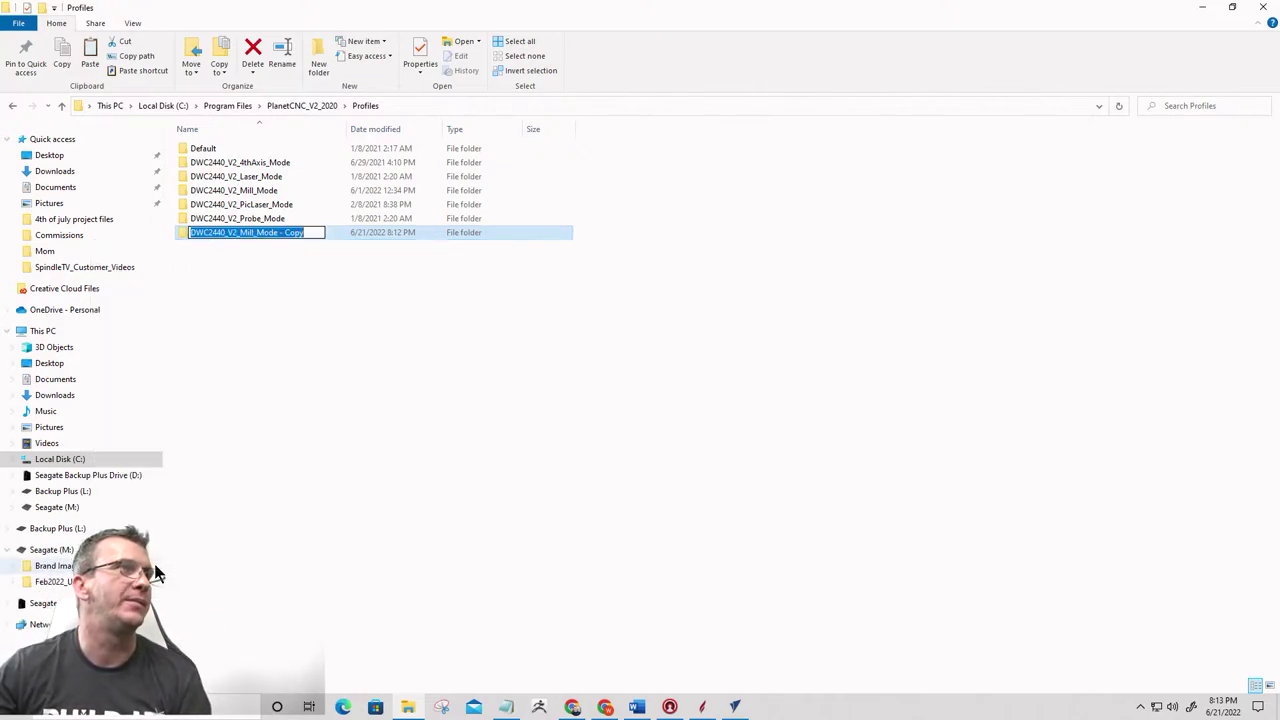
{"action": "left_click", "coordinate": [241, 232]}
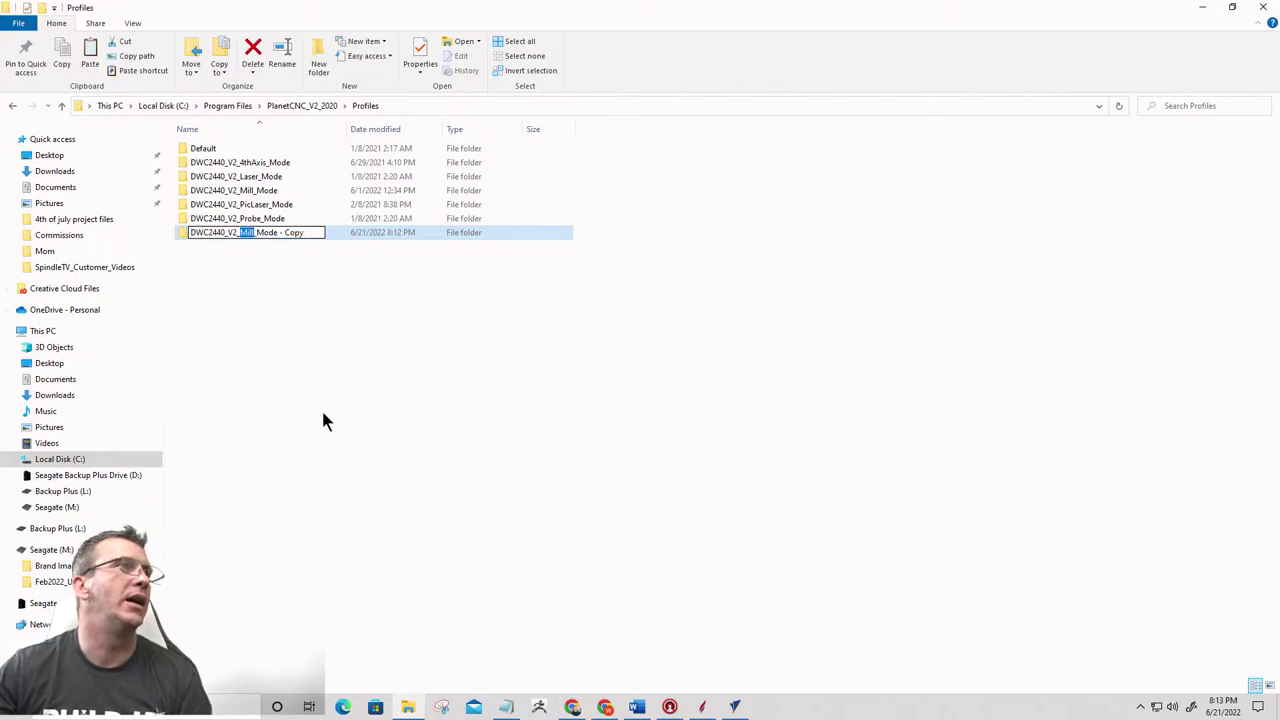
{"action": "type", "text": "Diamon"}
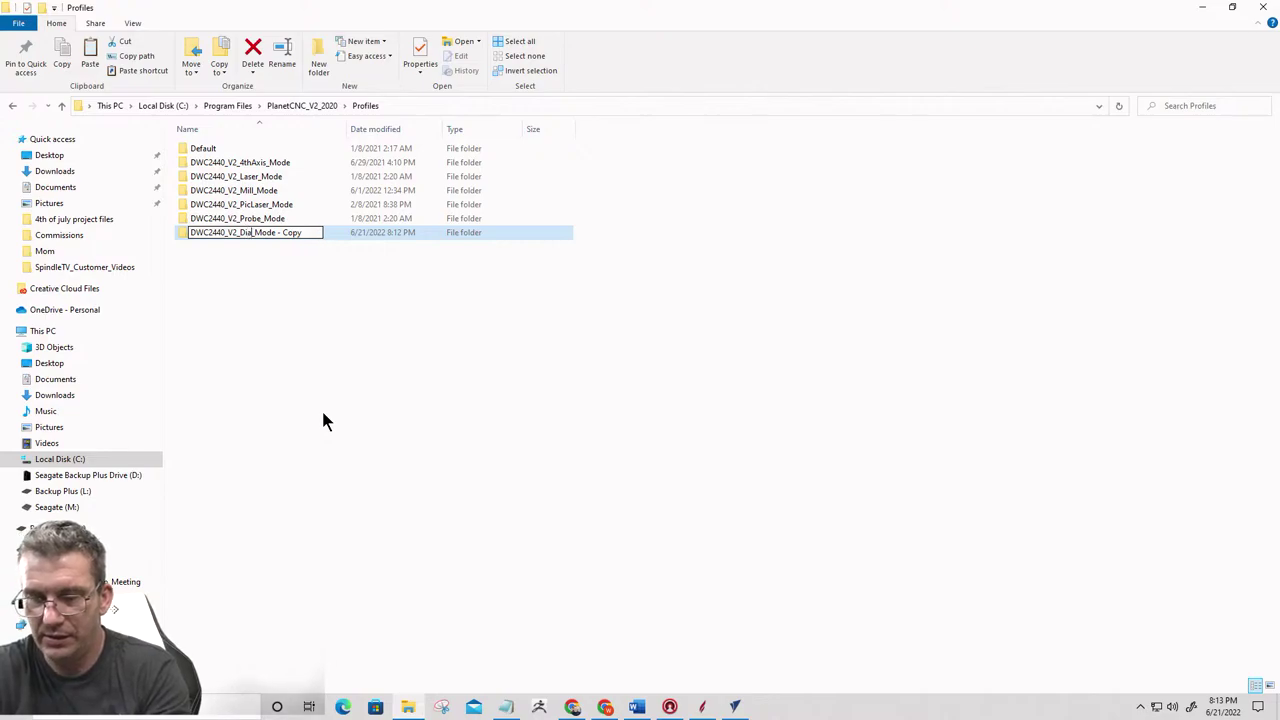
Rename the copied profile folder as DWC2440_V2_DiamondDrag_Mode
{"action": "type", "text": "dDra"}
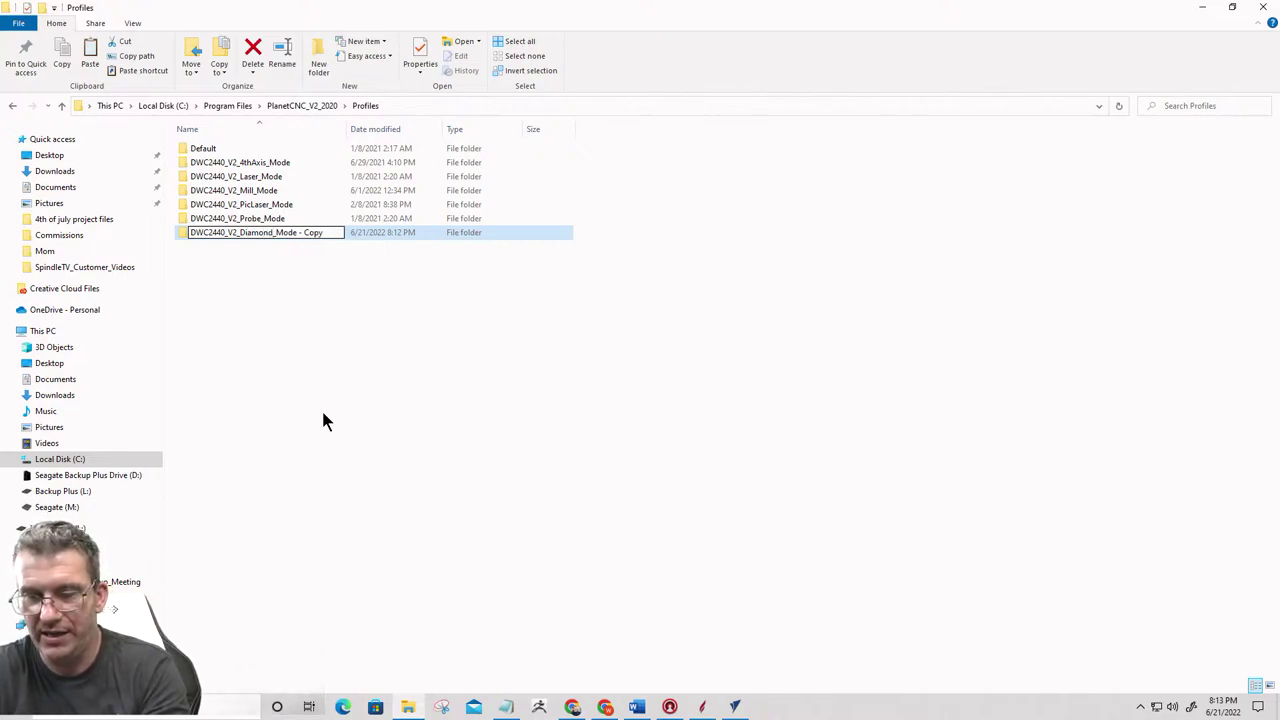
{"action": "type", "text": "g"}
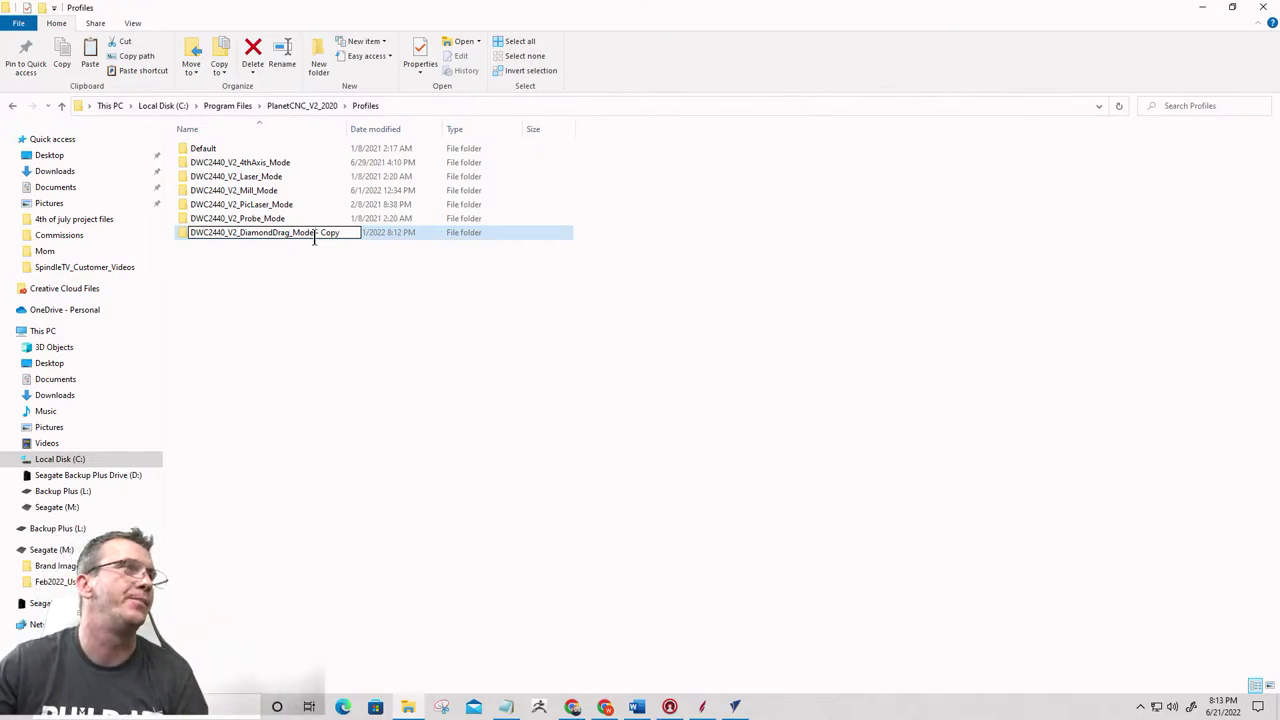
{"action": "left_click_drag", "start_coordinate": [315, 233], "coordinate": [366, 244]}
{"action": "key", "text": "Delete"}
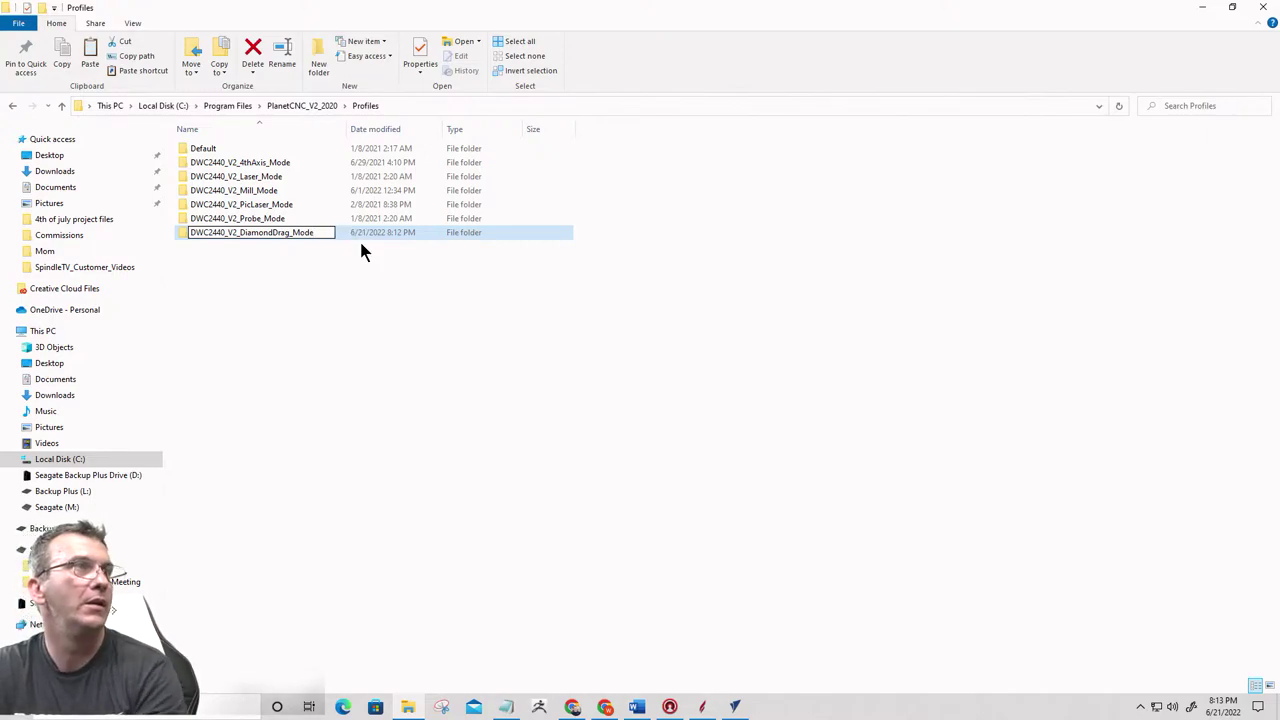
{"action": "key", "text": "Return"}
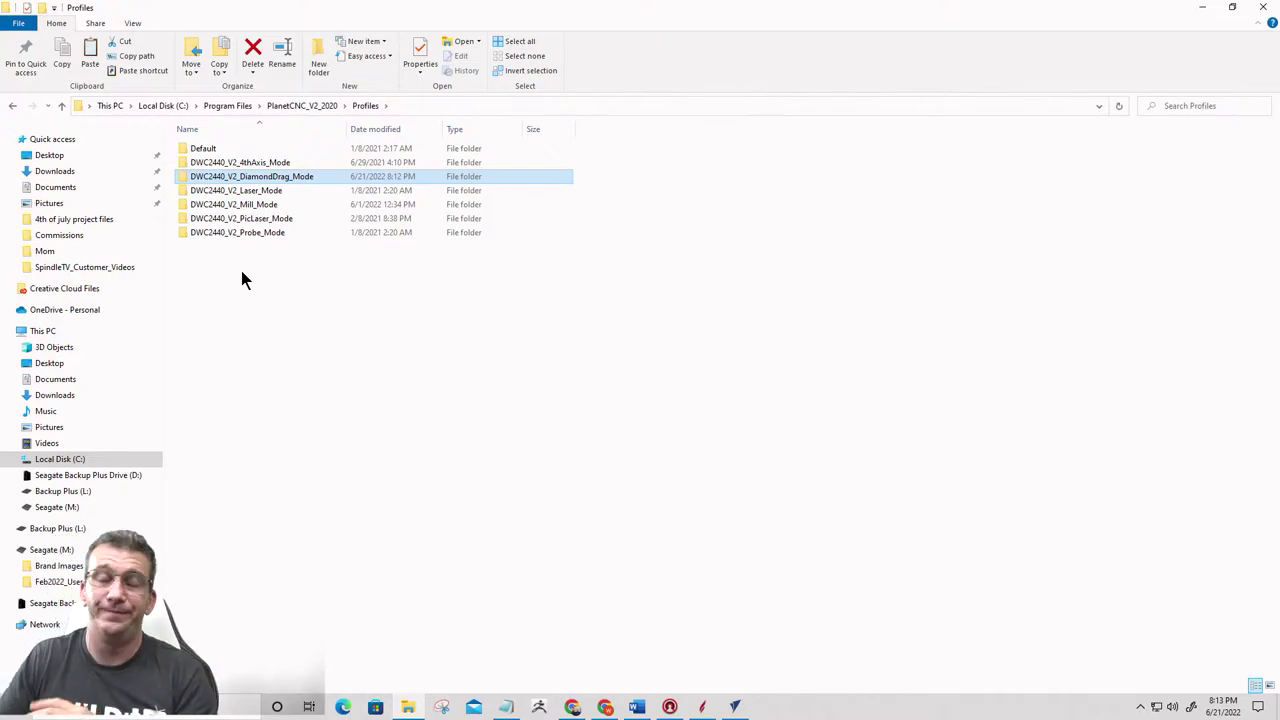
Minimize the Profiles folder window and start creating a new desktop shortcut, opening the browser for its target
{"action": "left_click", "coordinate": [1201, 8]}
{"action": "right_click", "coordinate": [687, 292]}
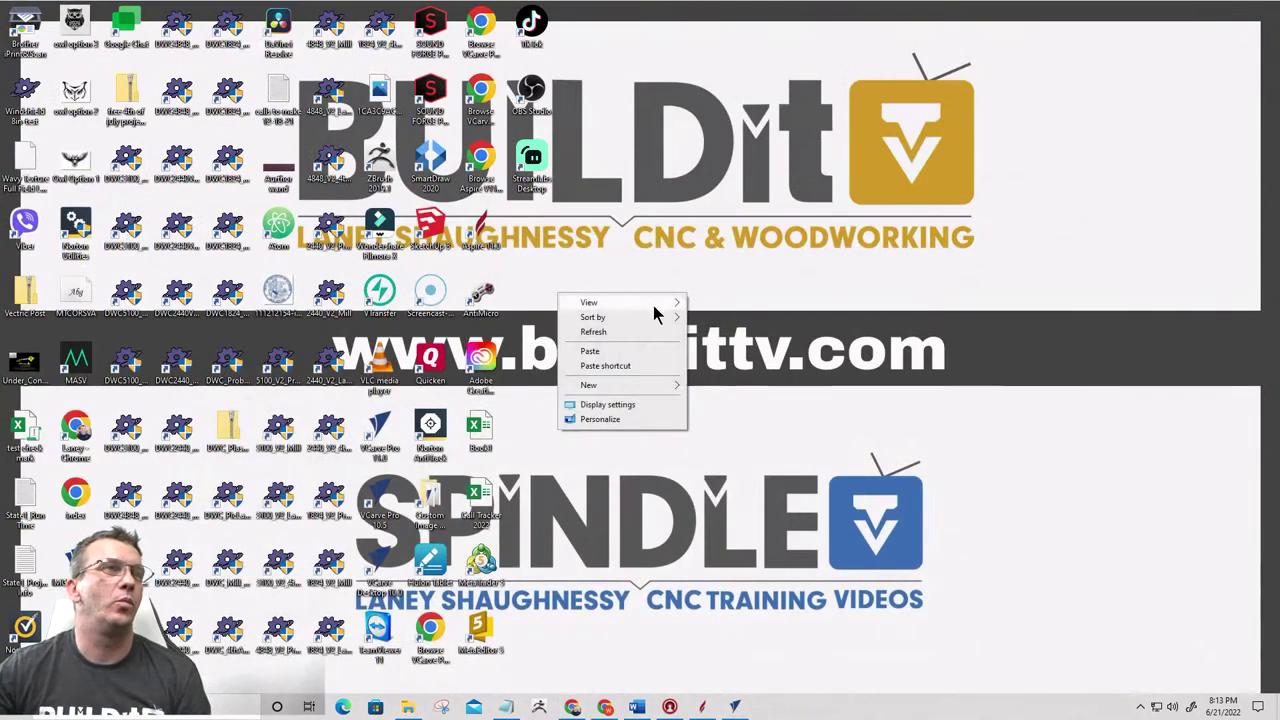
{"action": "mouse_move", "coordinate": [649, 386]}
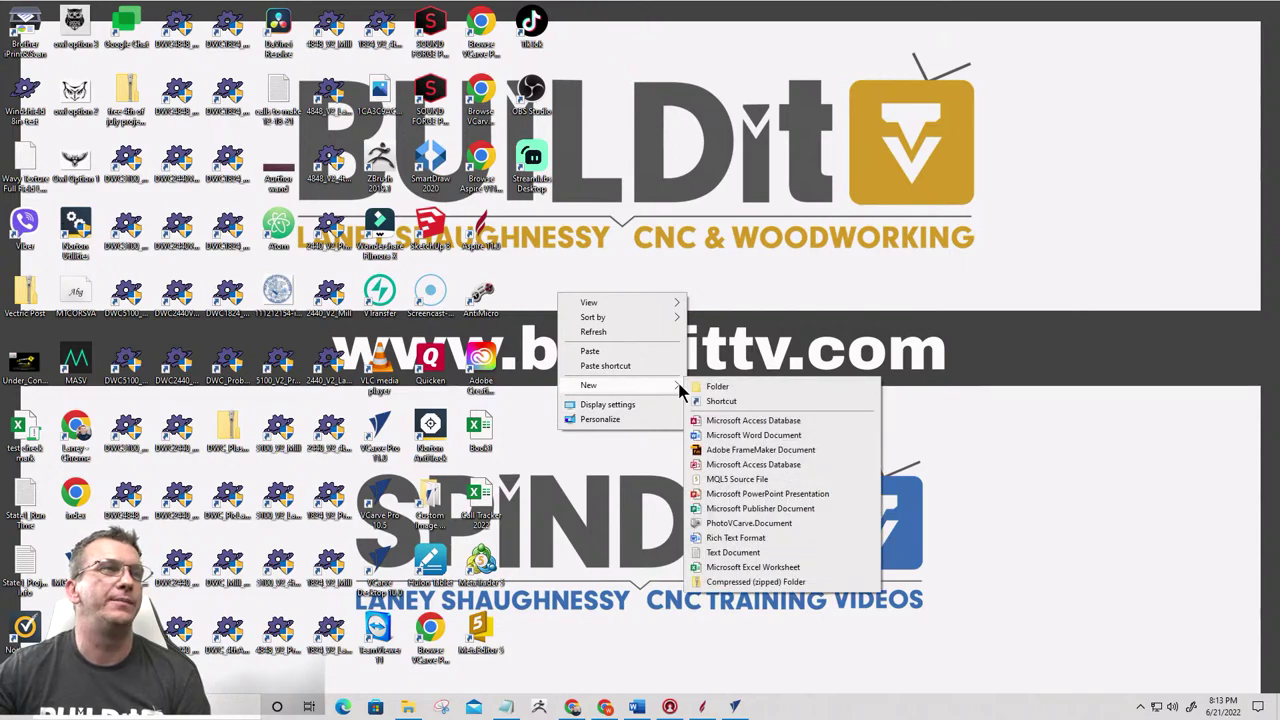
{"action": "left_click", "coordinate": [724, 402]}
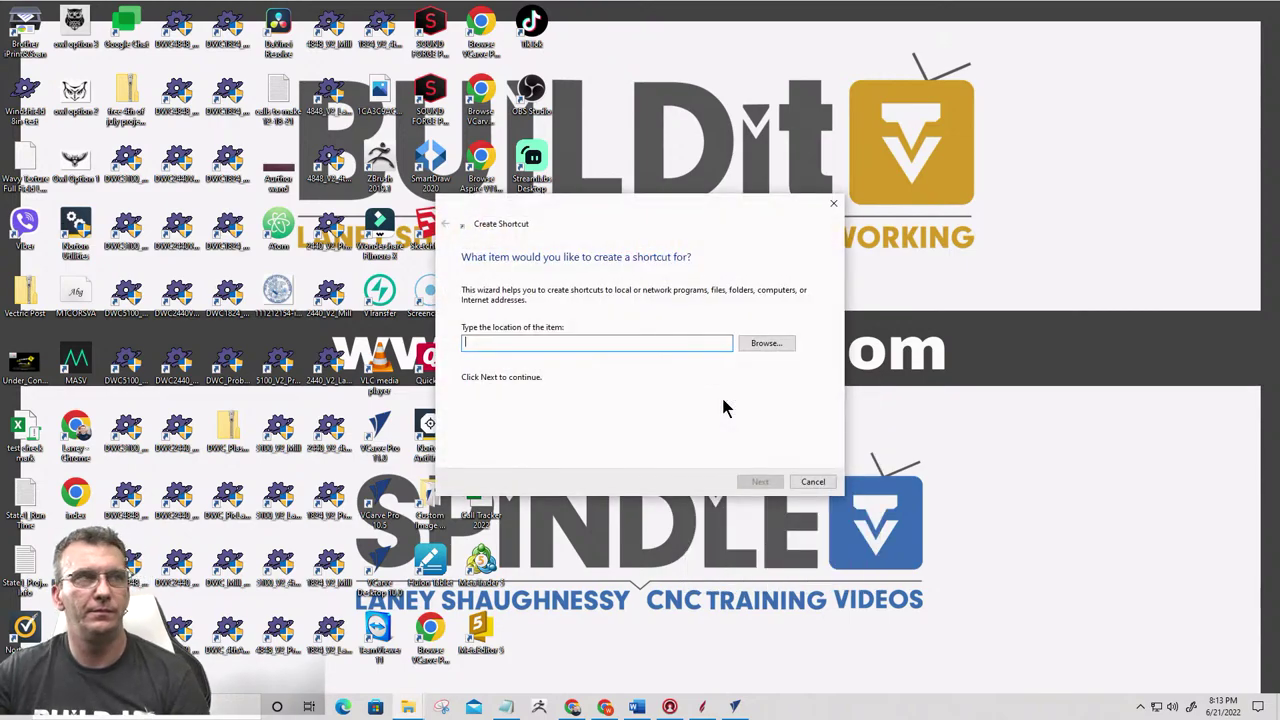
{"action": "left_click", "coordinate": [766, 343]}
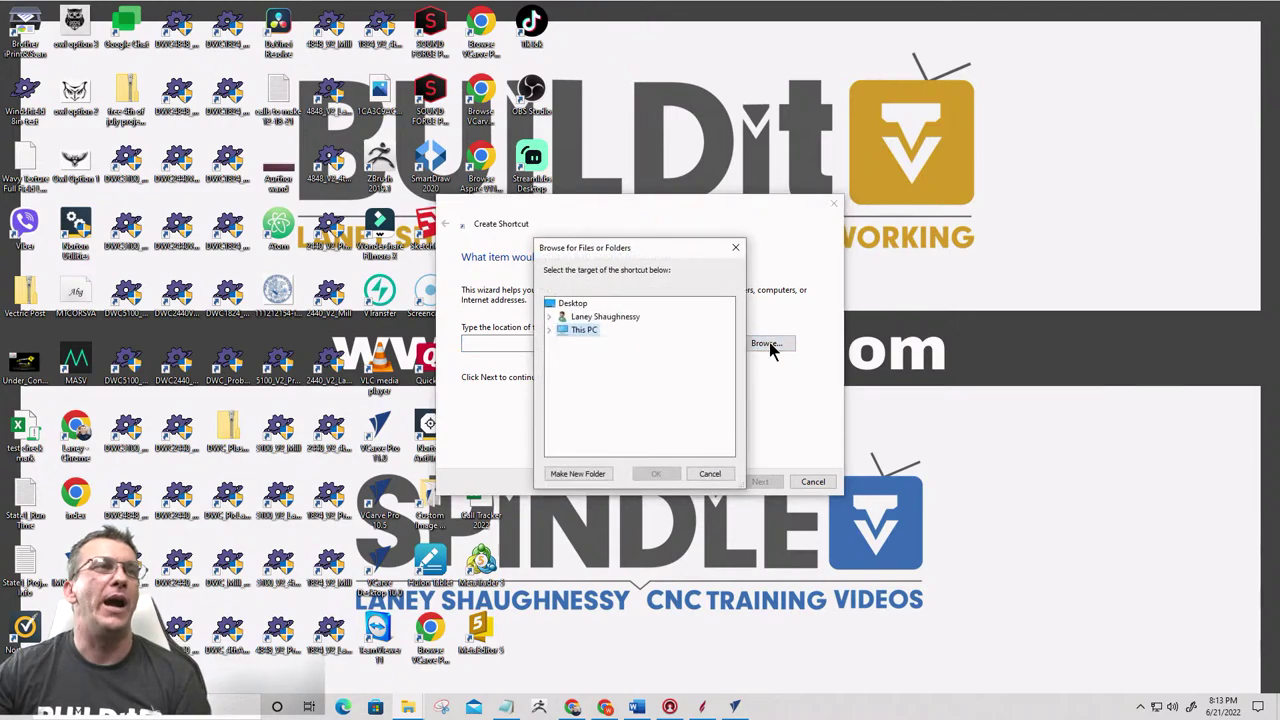
Set the shortcut's target to PlanetCNC64 in the PlanetCNC_V2_2020 folder under Program Files on Local Disk (C:)
{"action": "double_click", "coordinate": [581, 336]}
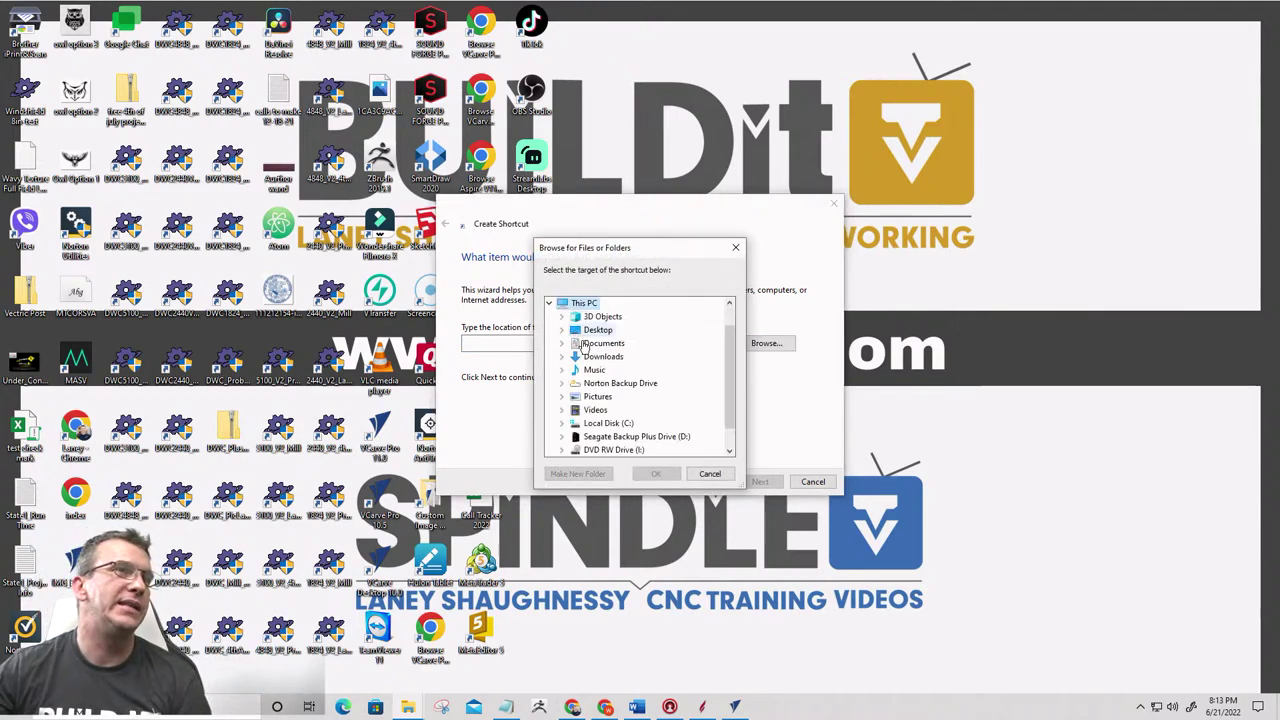
{"action": "double_click", "coordinate": [606, 422]}
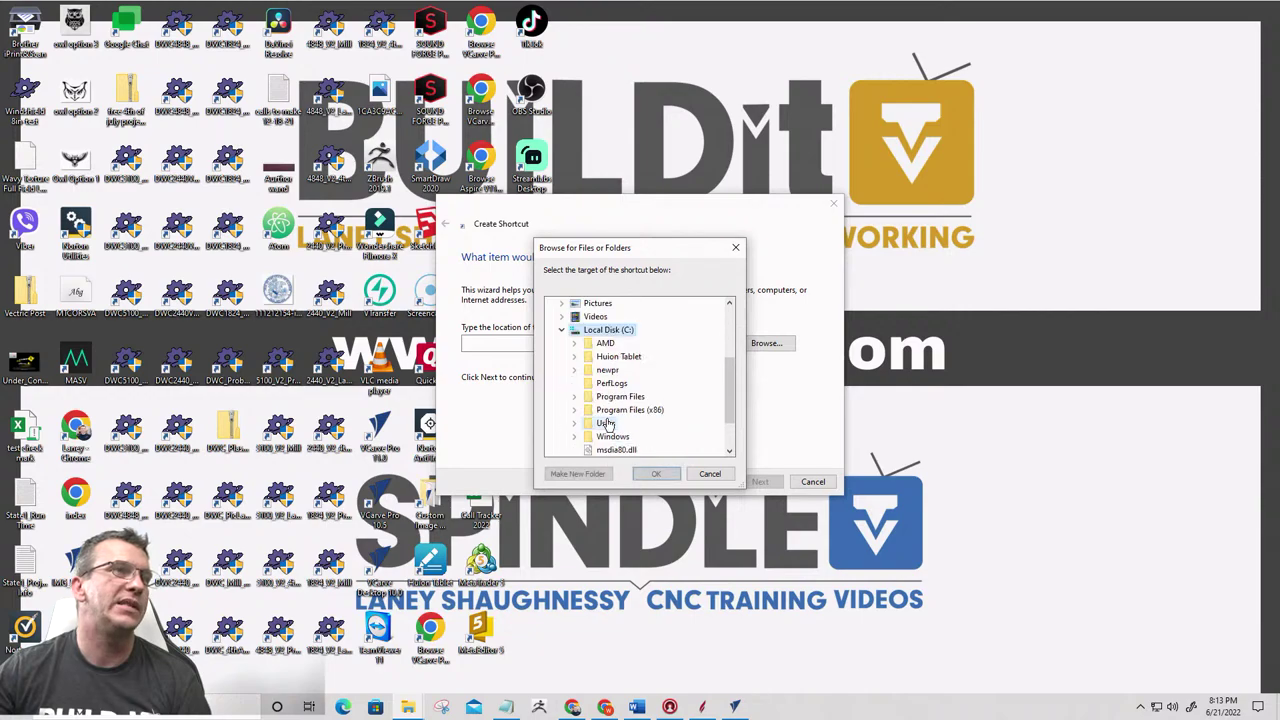
{"action": "double_click", "coordinate": [618, 396]}
{"action": "scroll", "coordinate": [614, 398], "scroll_direction": "down", "scroll_amount": 2}
{"action": "scroll", "coordinate": [614, 398], "scroll_direction": "down", "scroll_amount": 2}
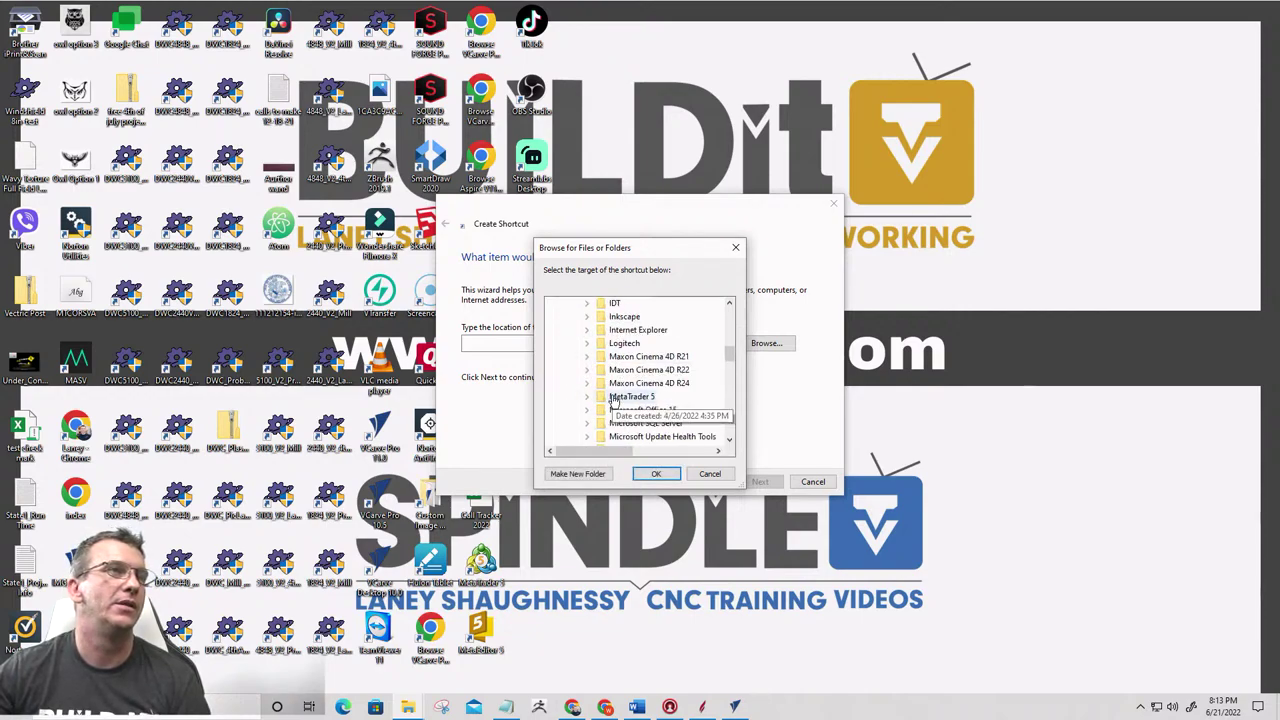
{"action": "scroll", "coordinate": [614, 398], "scroll_direction": "down", "scroll_amount": 3}
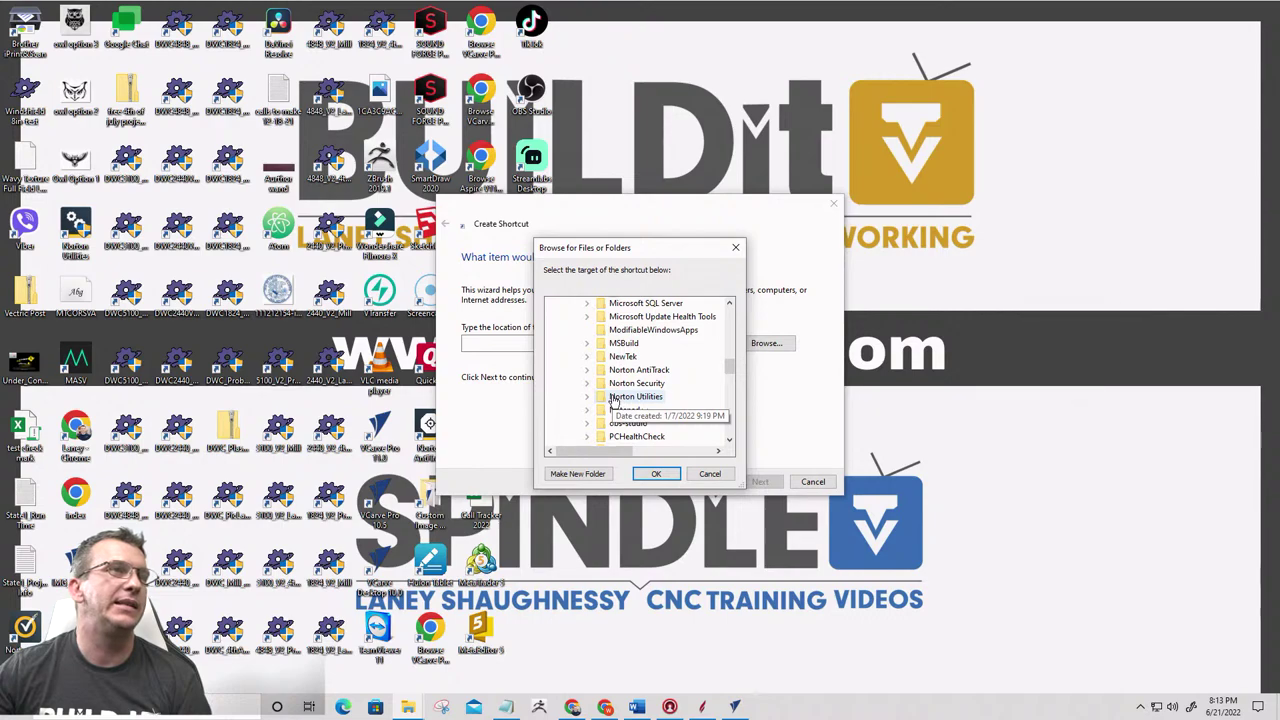
{"action": "scroll", "coordinate": [614, 398], "scroll_direction": "down", "scroll_amount": 2}
{"action": "left_click", "coordinate": [621, 411]}
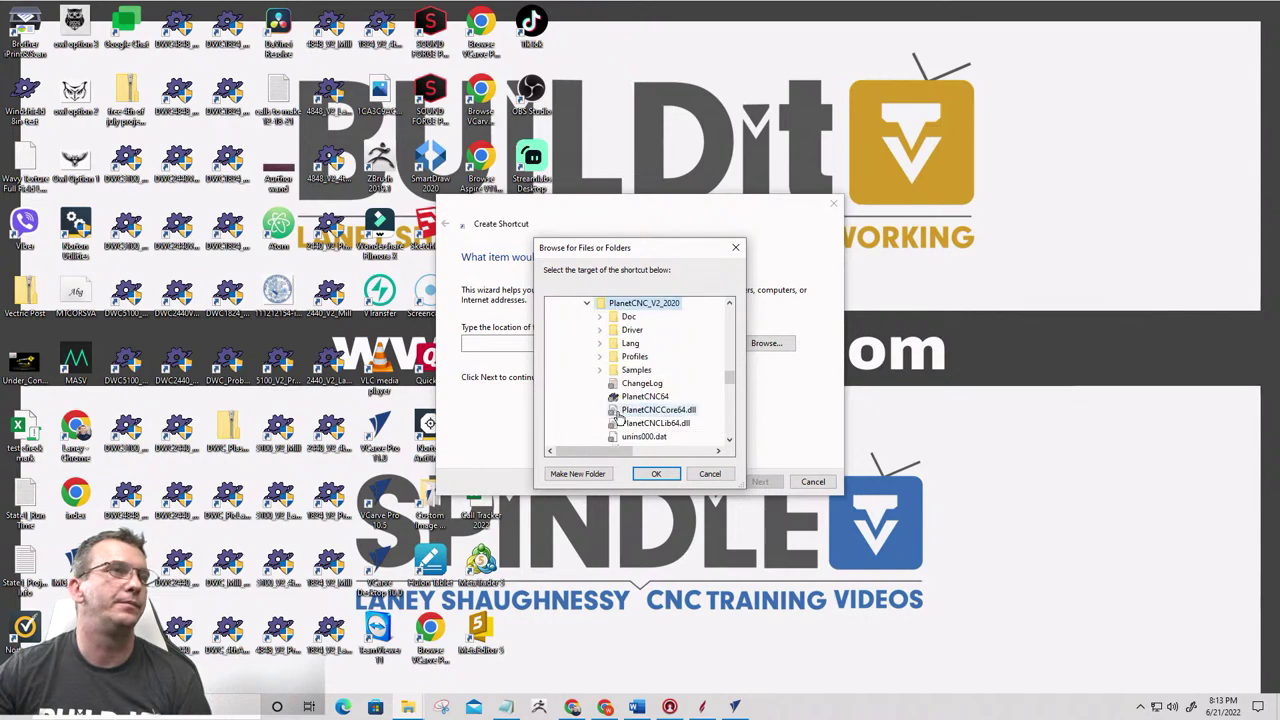
{"action": "left_click", "coordinate": [632, 357]}
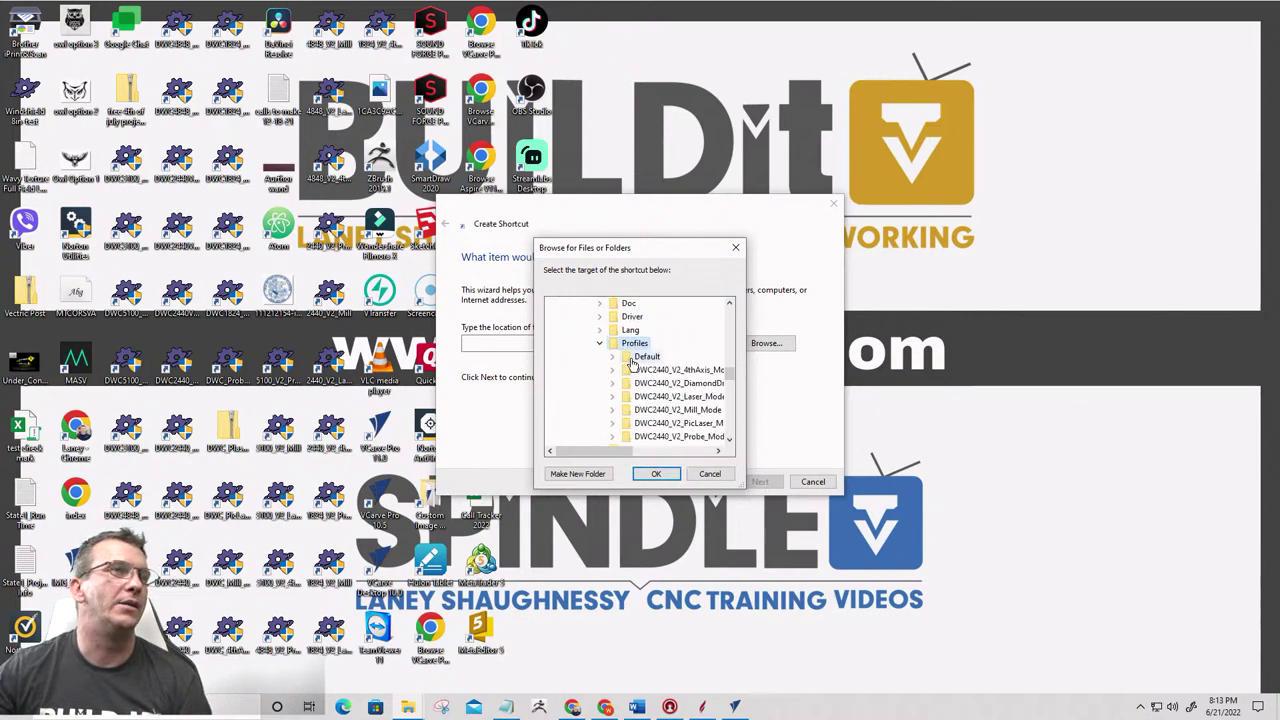
{"action": "left_click", "coordinate": [600, 342]}
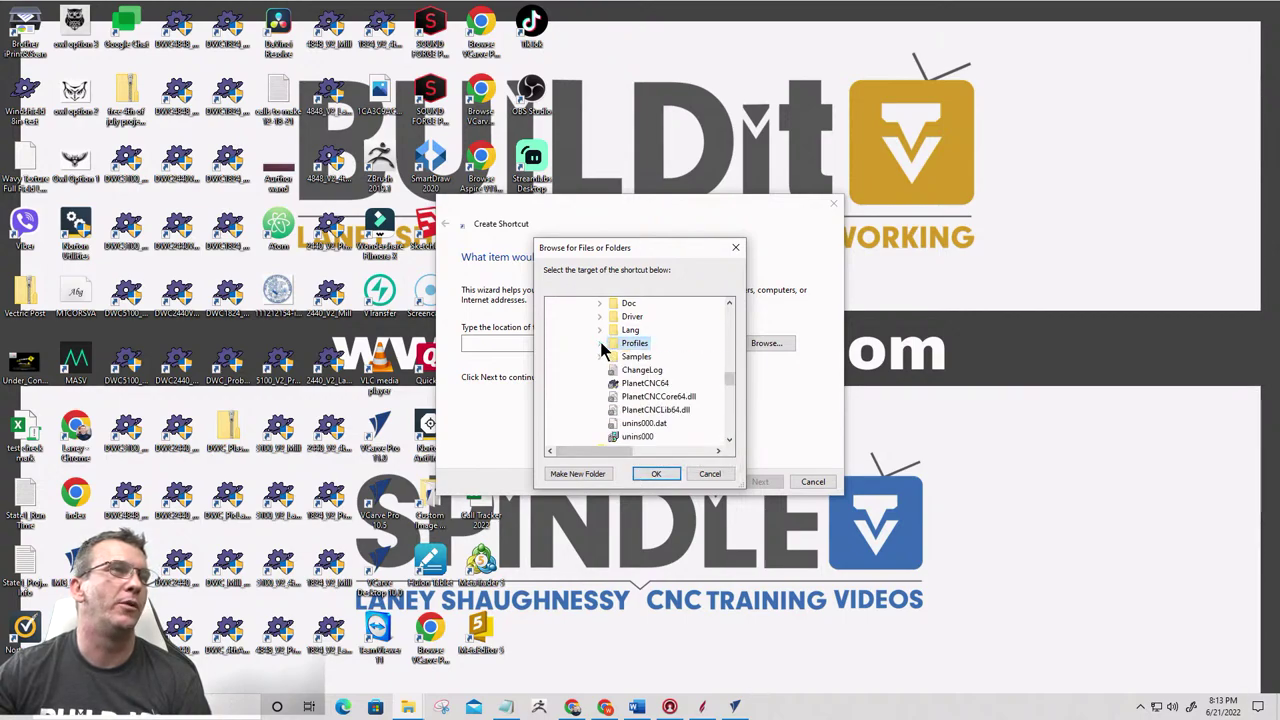
{"action": "left_click", "coordinate": [642, 384]}
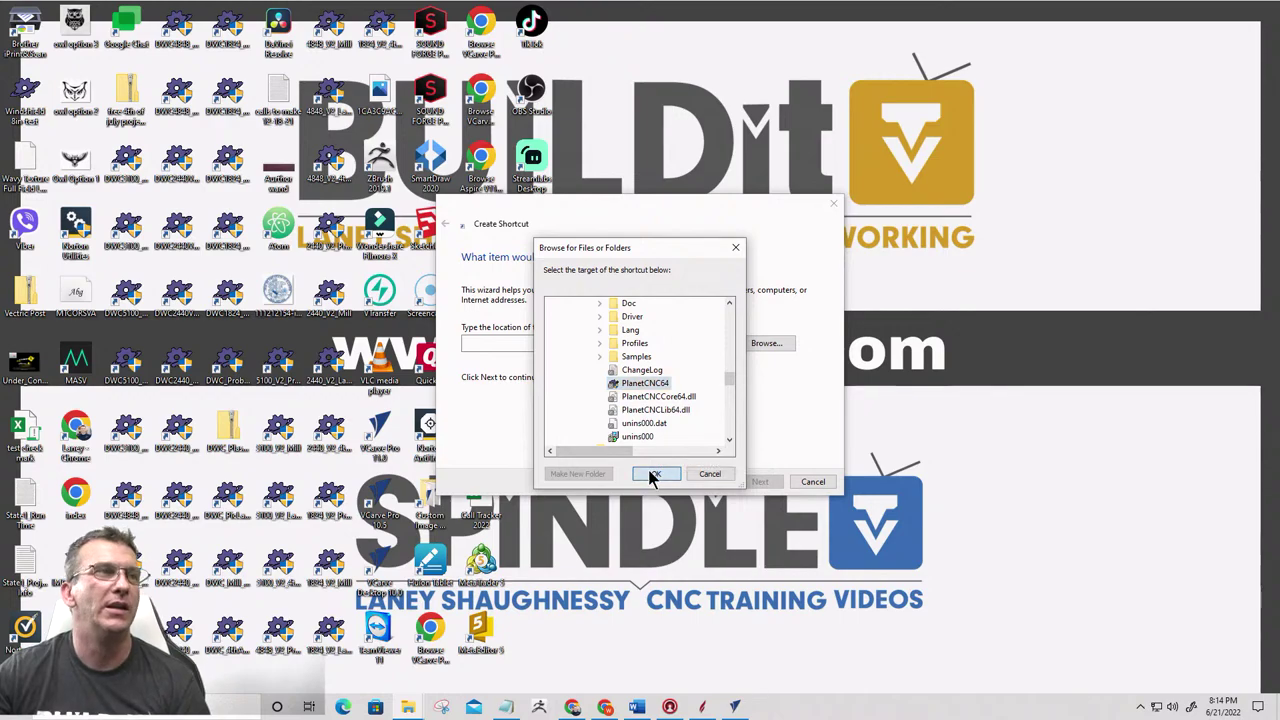
{"action": "left_click", "coordinate": [650, 473]}
{"action": "left_click", "coordinate": [760, 482]}
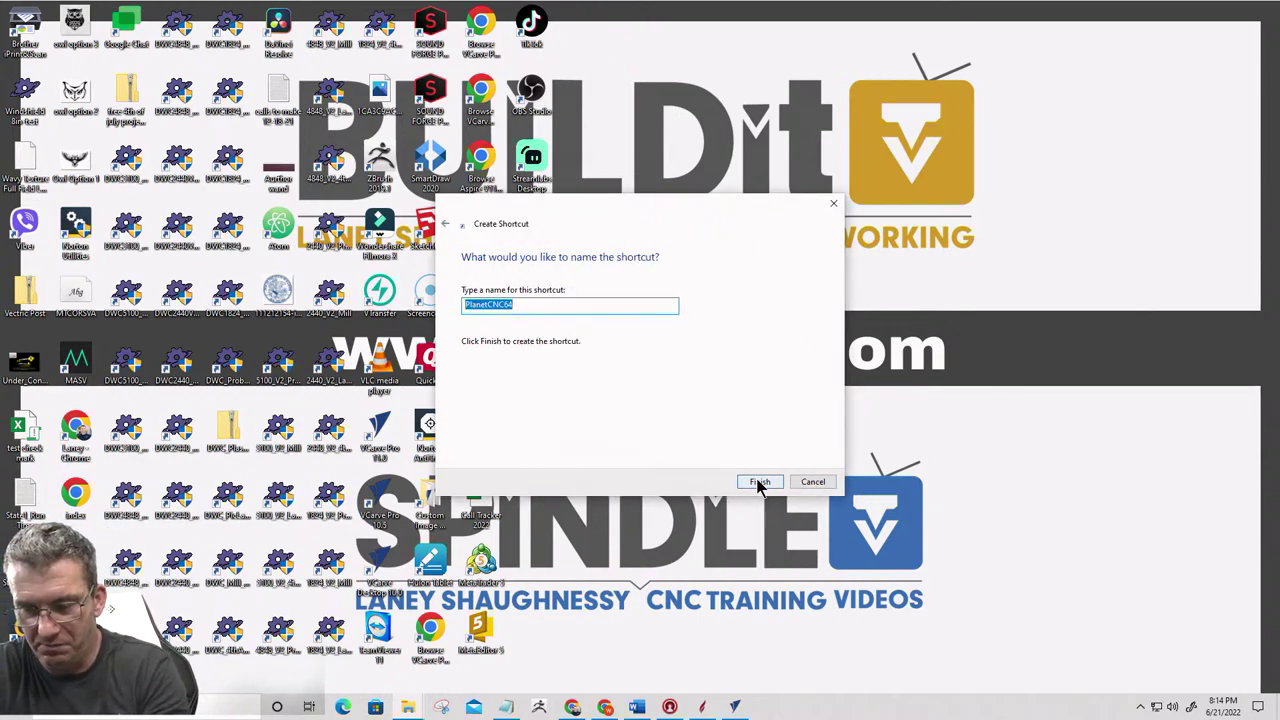
Name the shortcut DWC_DiamondDrag_Mode, create it, and move it to an empty area of the desktop beside the BUILDit logo
{"action": "type", "text": "DWC_DiamondDrag_Mode"}
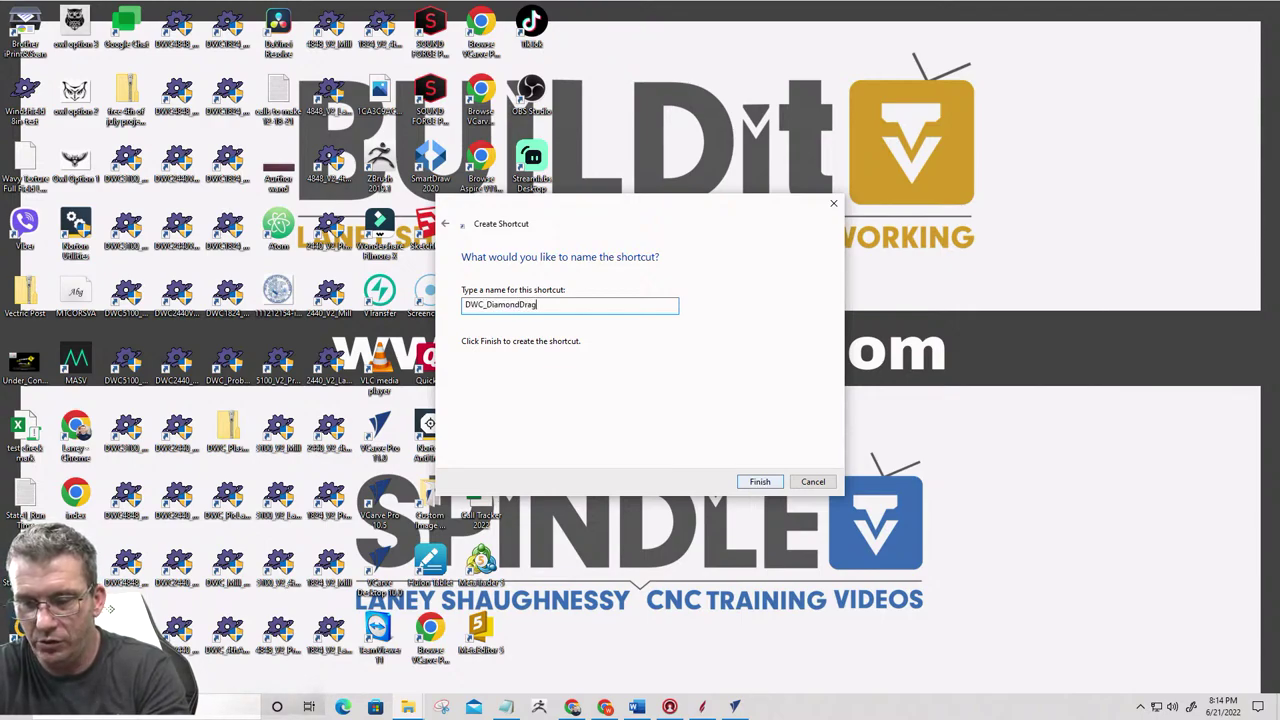
{"action": "left_click", "coordinate": [752, 483]}
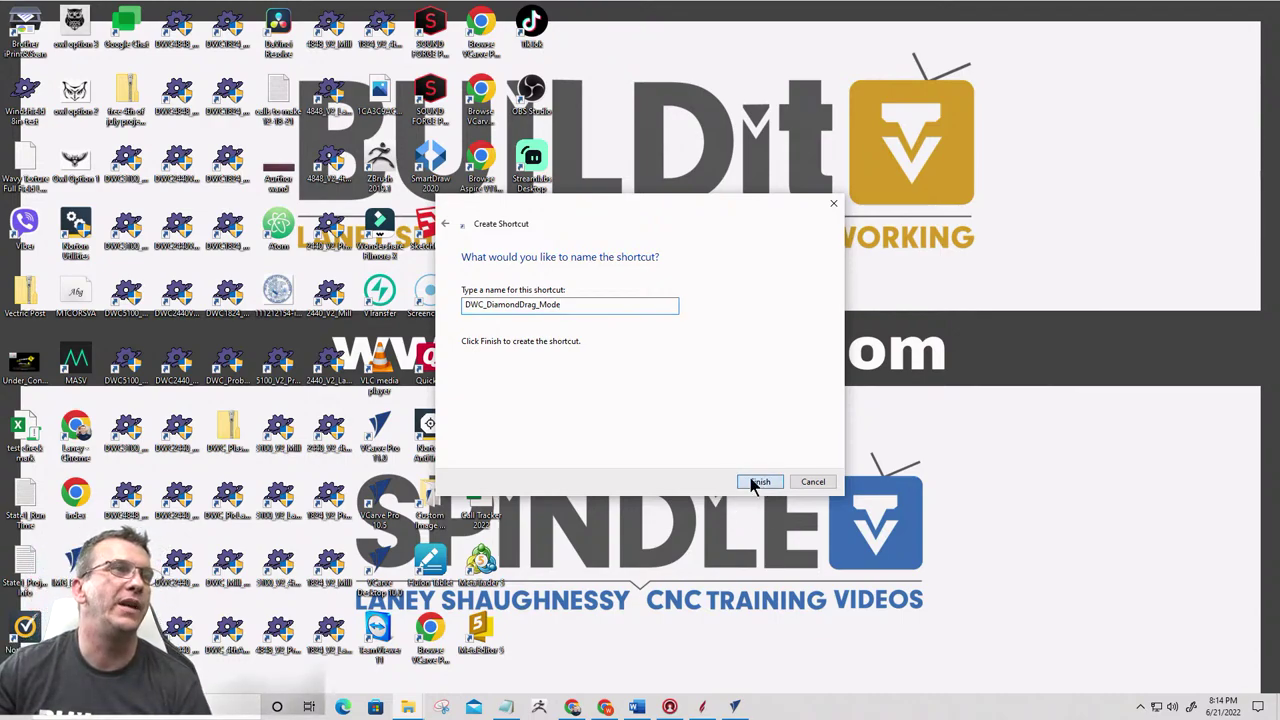
{"action": "left_click_drag", "start_coordinate": [668, 318], "coordinate": [1098, 168]}
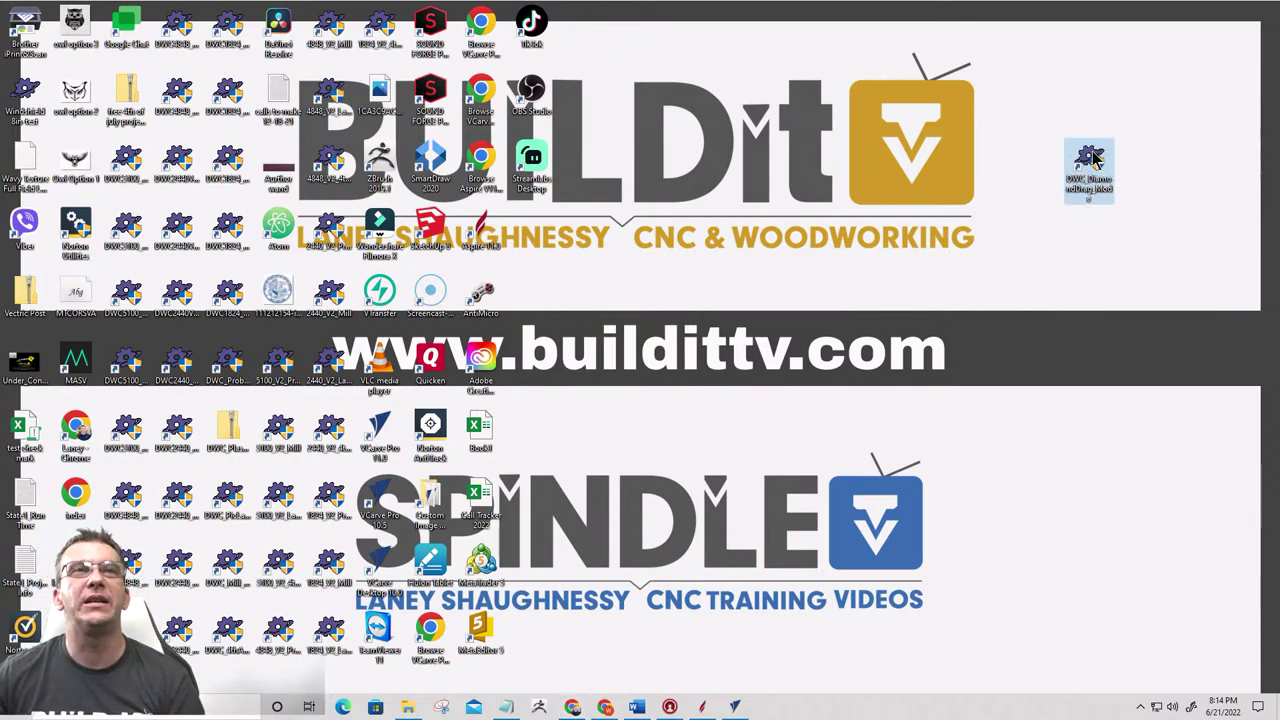
In the DWC_DiamondDrag_Mode shortcut's properties, append -p DWC2440_V2_DiamondDrag_Mode after the quoted target path, separated by a space, and apply it
{"action": "right_click", "coordinate": [1094, 160]}
{"action": "left_click", "coordinate": [963, 449]}
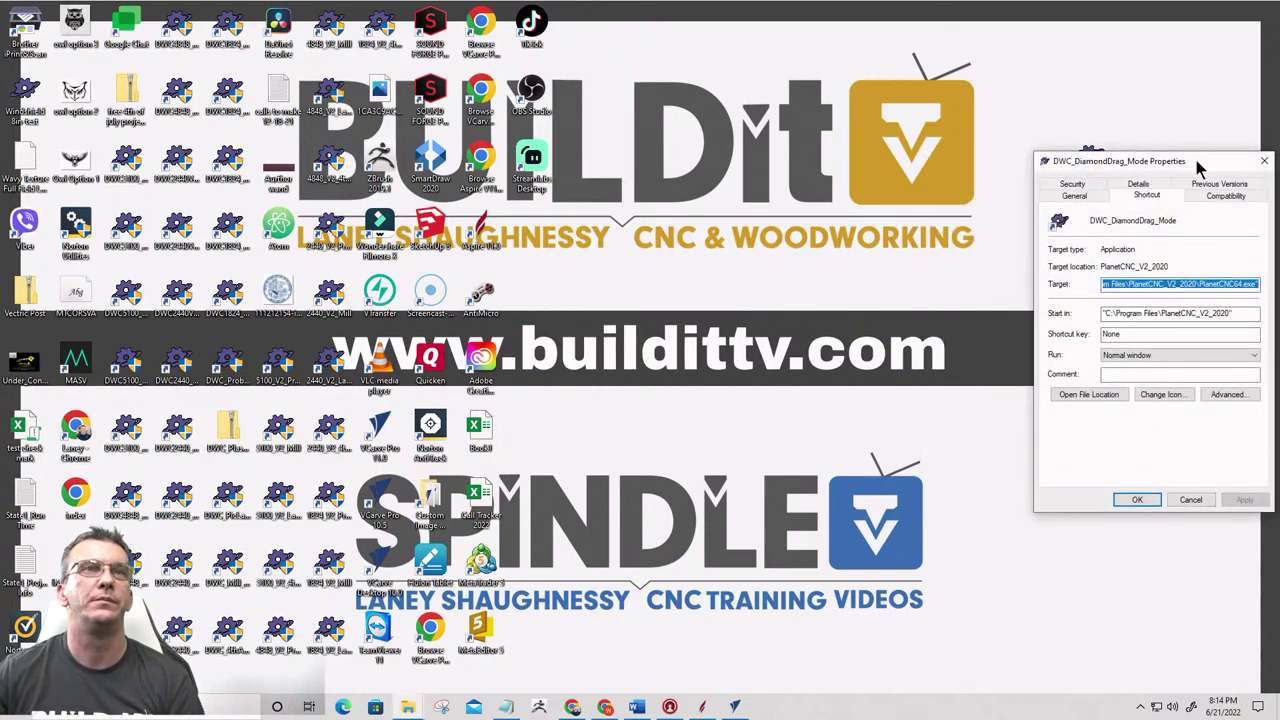
{"action": "left_click_drag", "start_coordinate": [1194, 160], "coordinate": [1066, 100]}
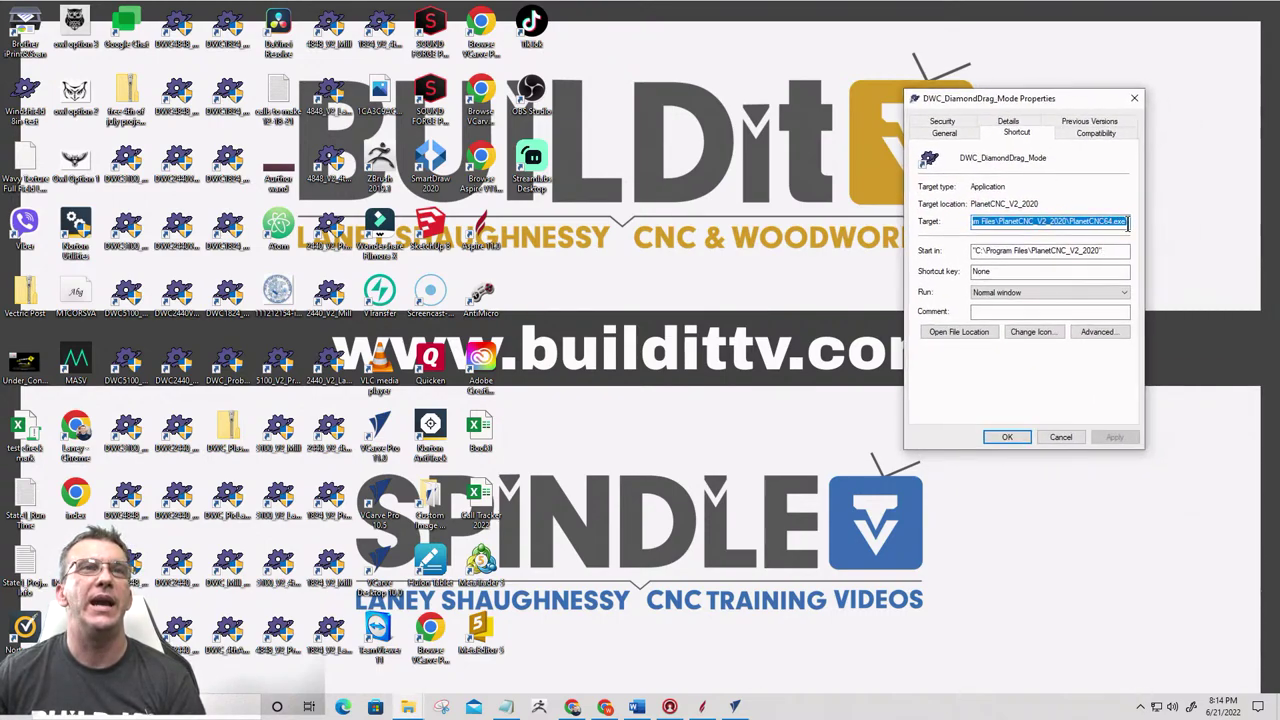
{"action": "left_click", "coordinate": [1128, 221]}
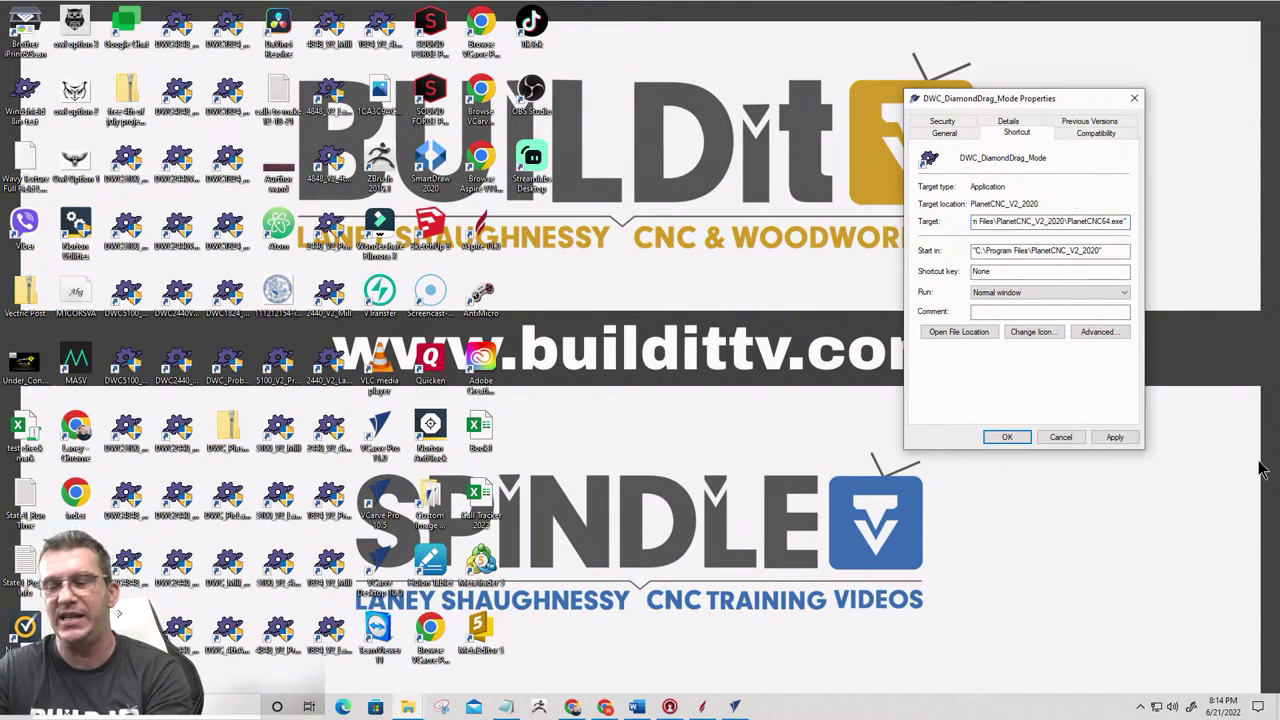
{"action": "type", "text": "-p"}
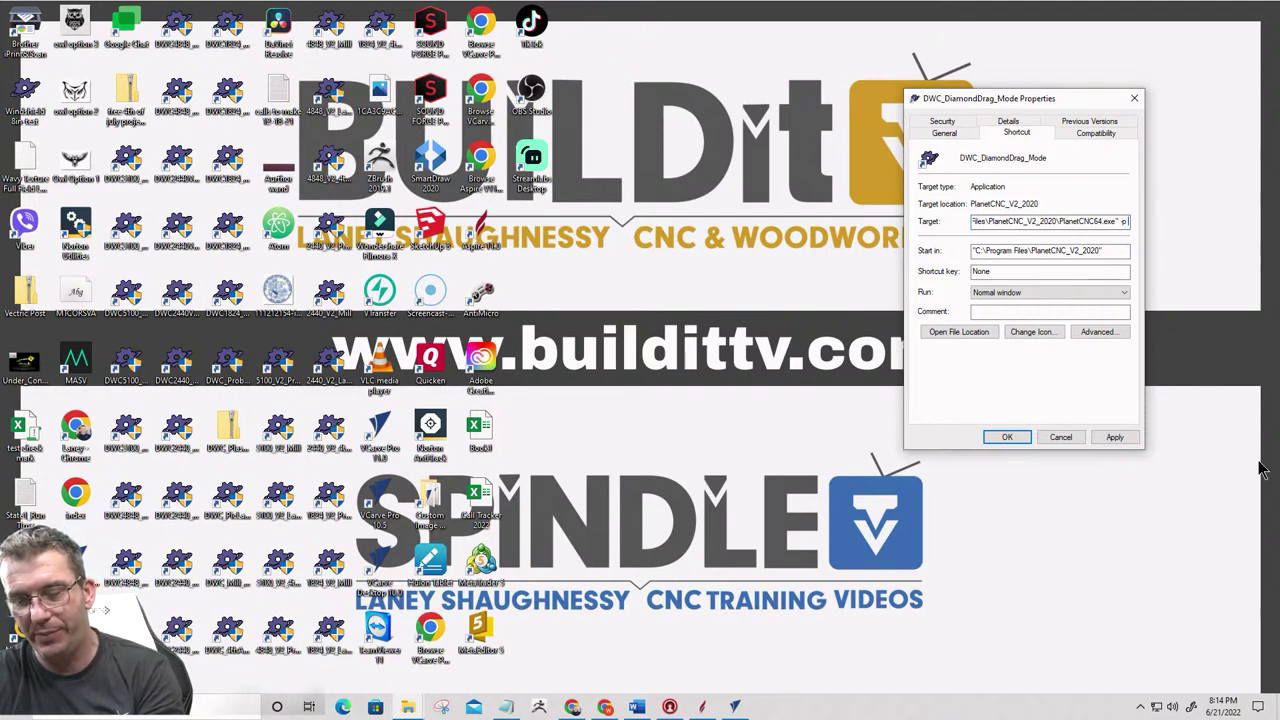
{"action": "type", "text": " DWC2440"}
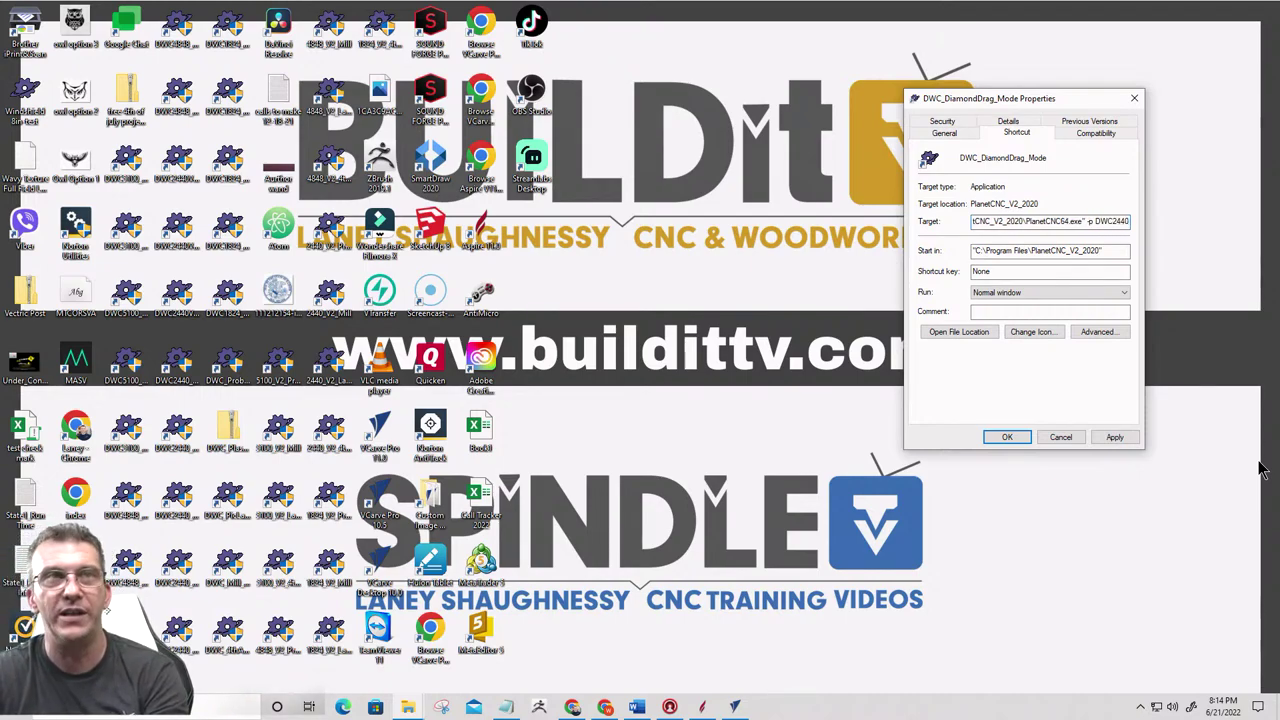
{"action": "type", "text": "_"}
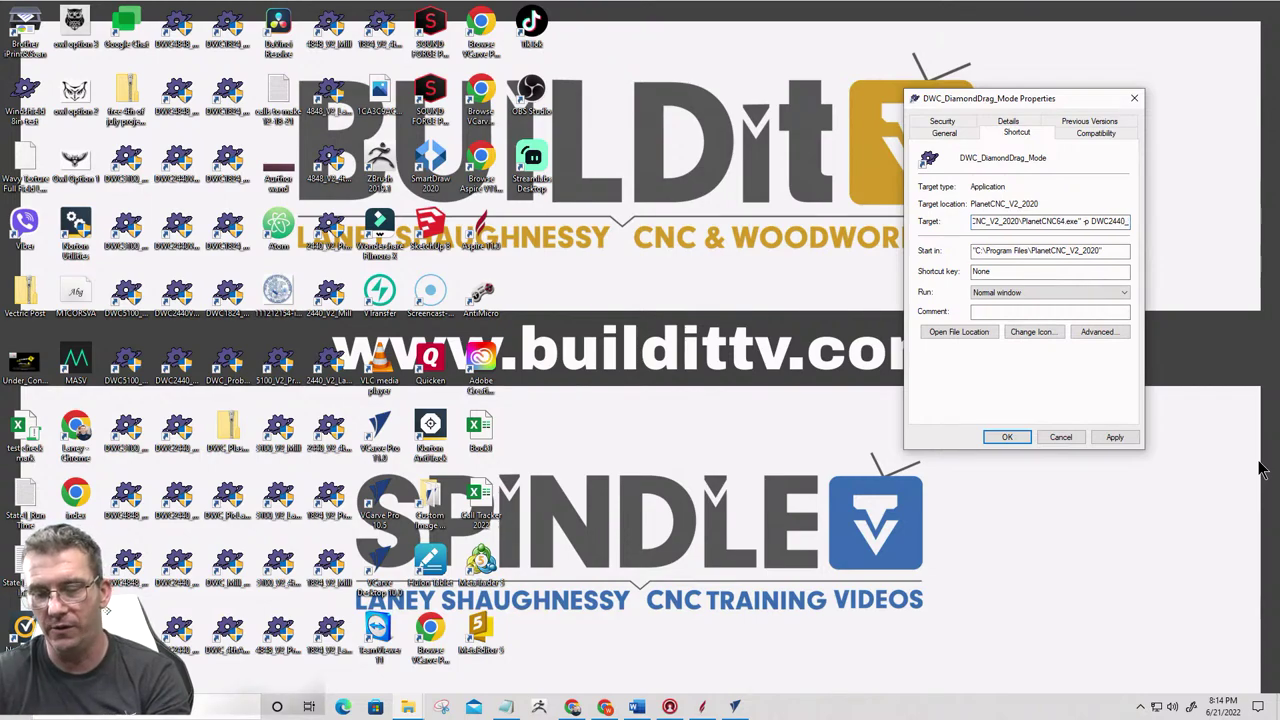
{"action": "type", "text": "V2"}
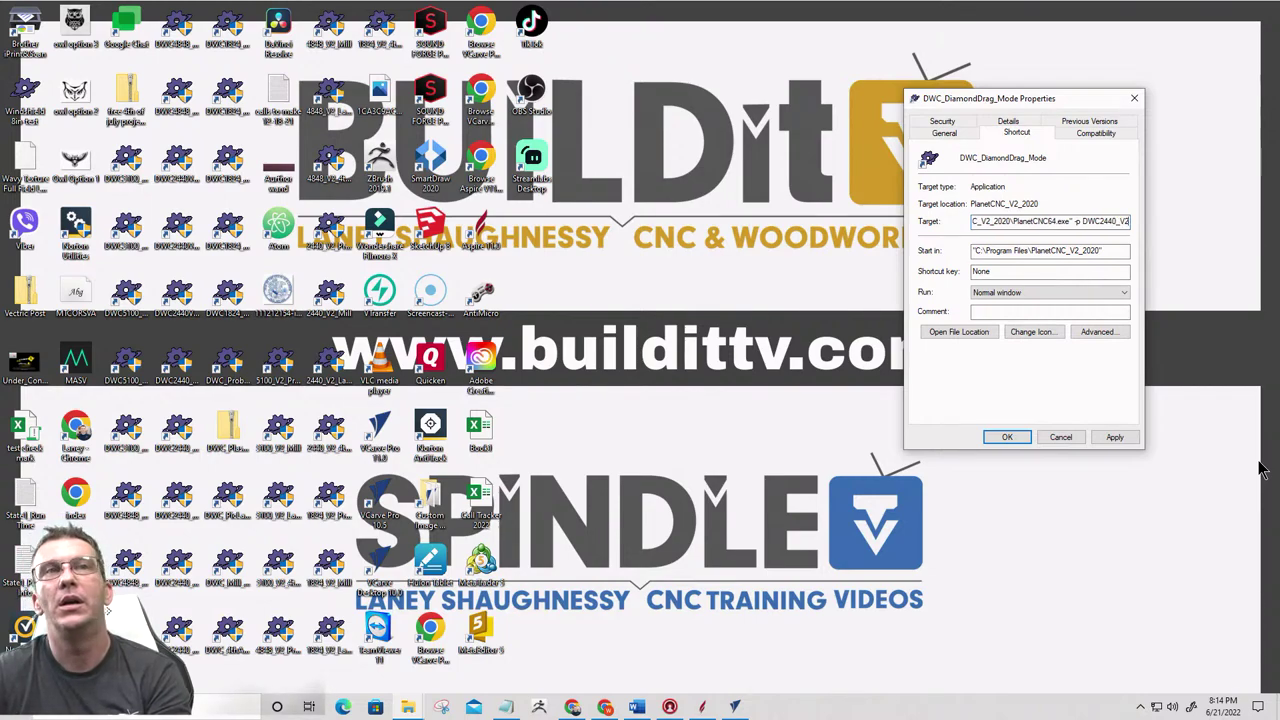
{"action": "type", "text": "_"}
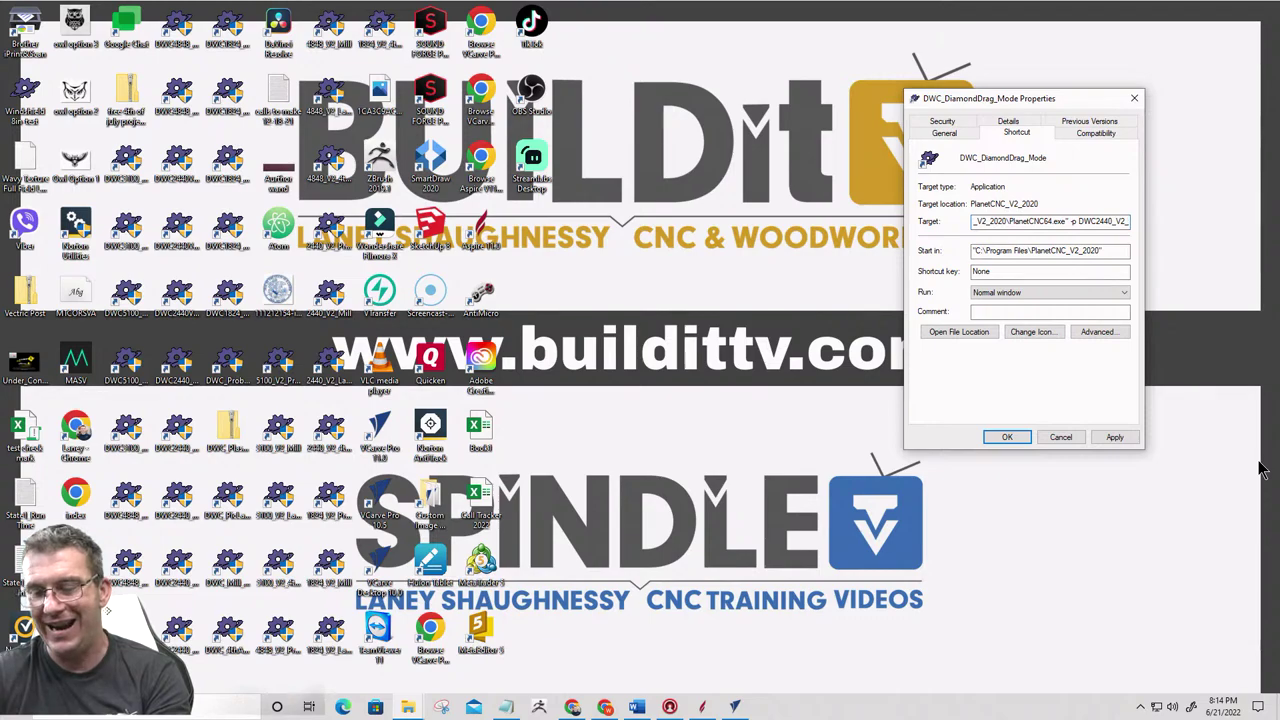
{"action": "type", "text": "Diamon"}
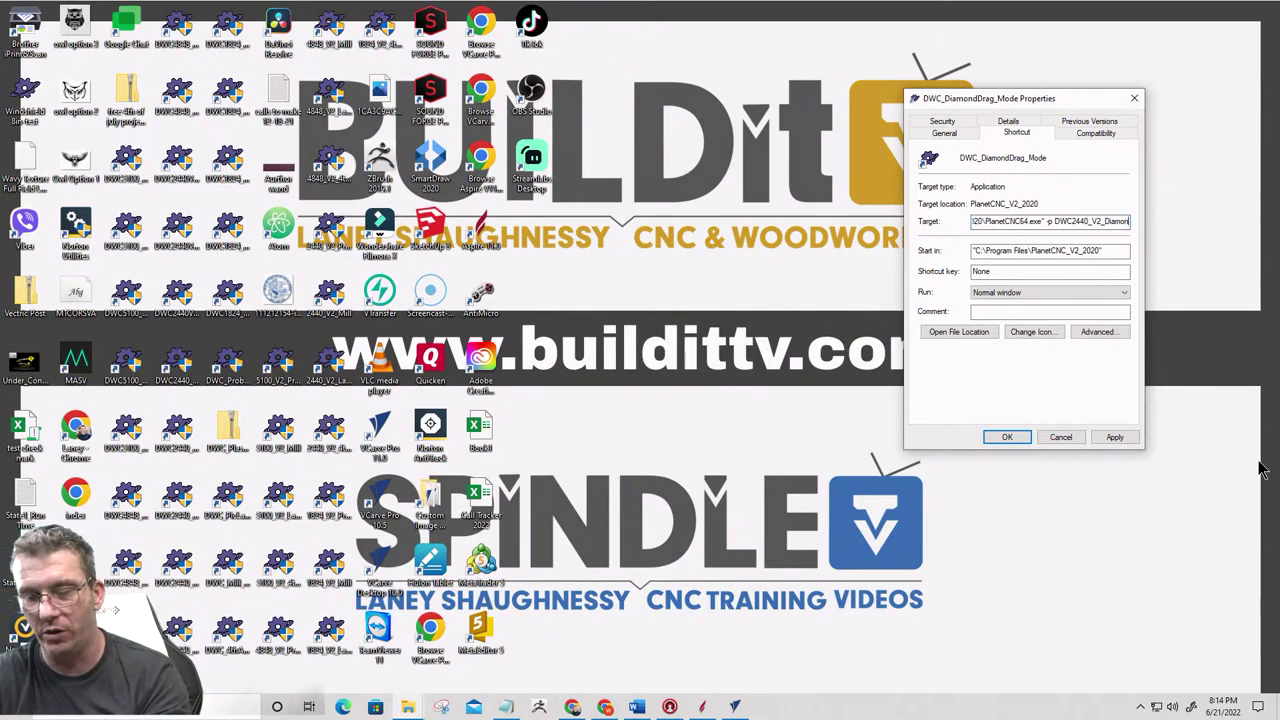
{"action": "type", "text": "dDrag"}
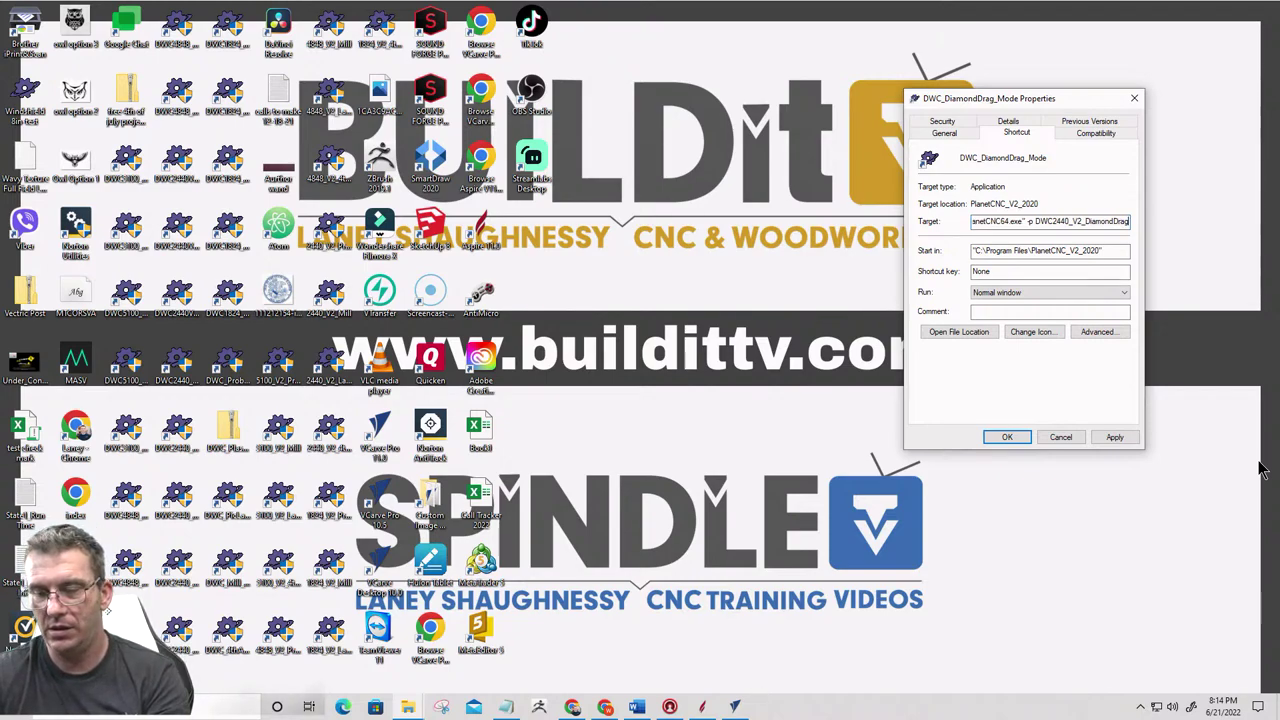
{"action": "type", "text": "_Mode"}
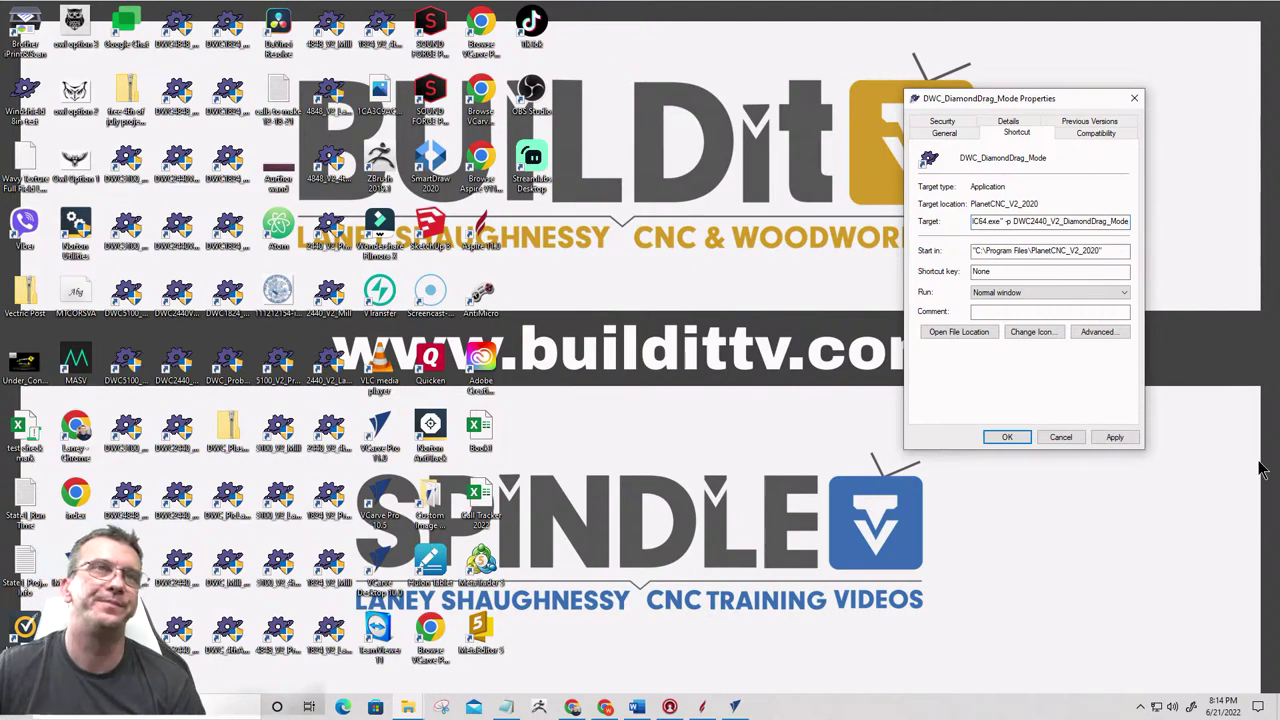
{"action": "left_click", "coordinate": [1111, 437]}
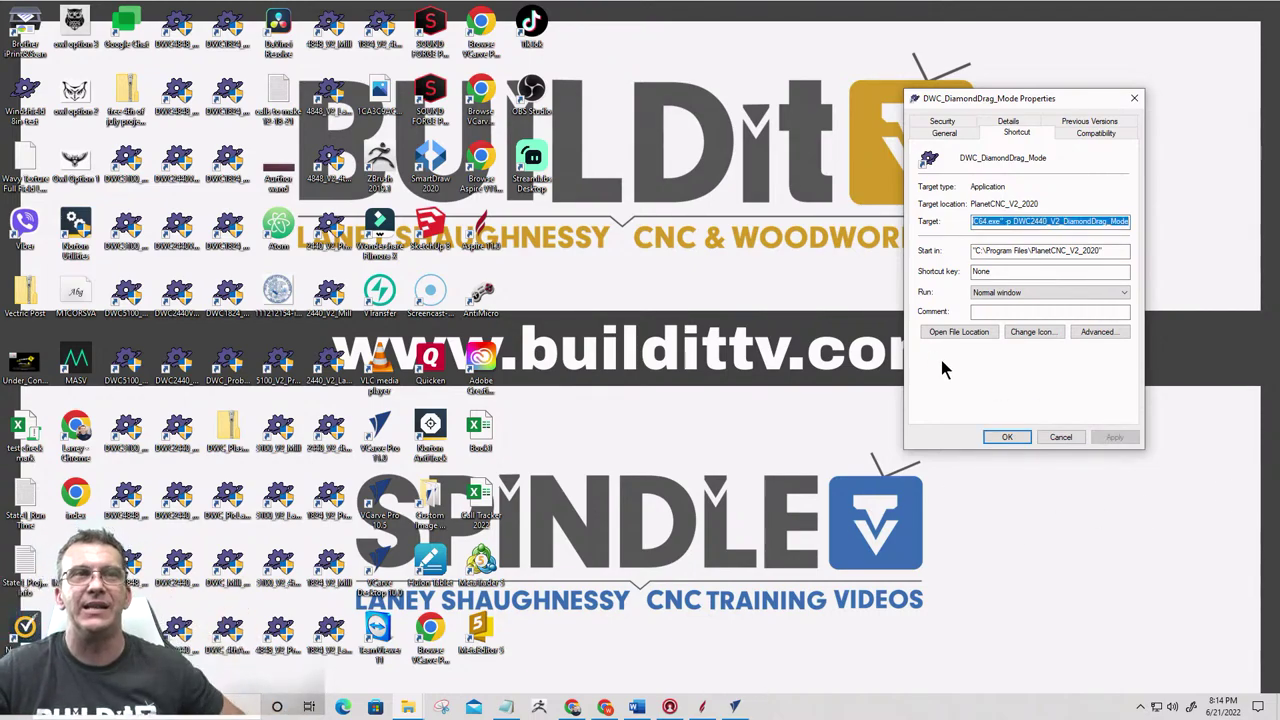
{"action": "left_click", "coordinate": [1006, 439]}
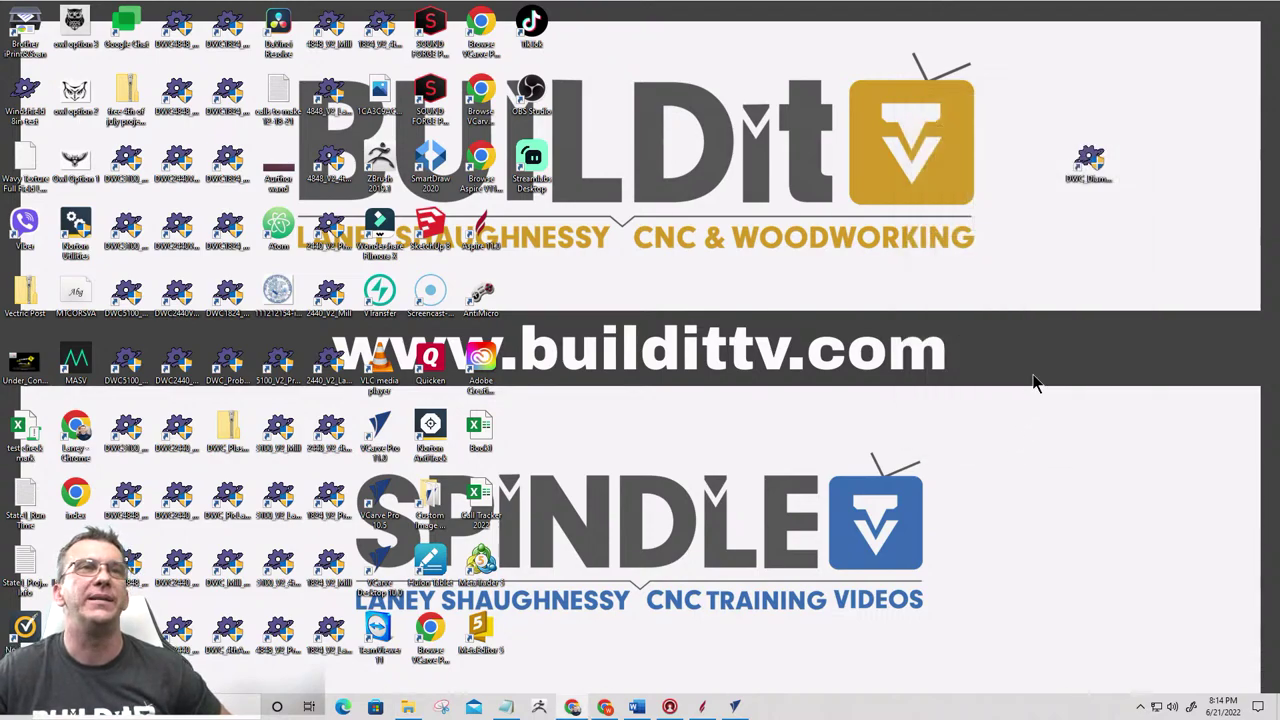
Launch PlanetCNC from the DWC_DiamondDrag_Mode desktop shortcut and allow it to make changes to the device
{"action": "left_click", "coordinate": [1095, 173]}
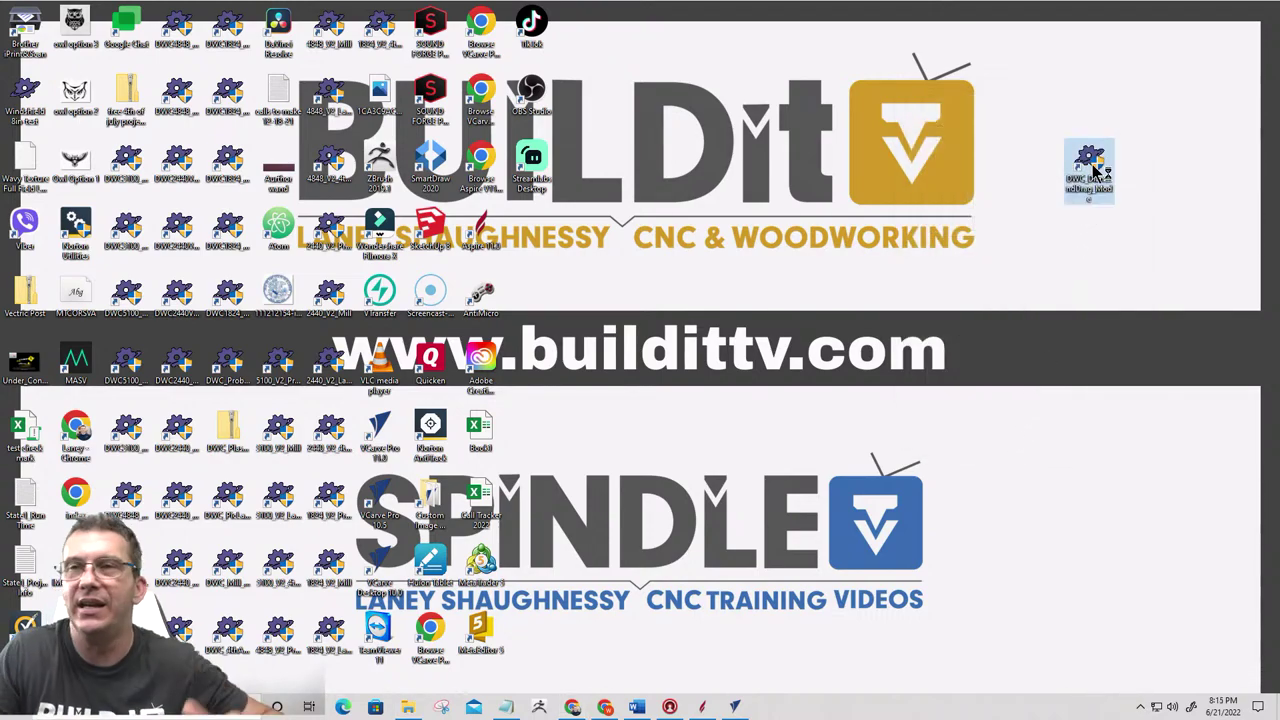
{"action": "double_click", "coordinate": [1095, 173]}
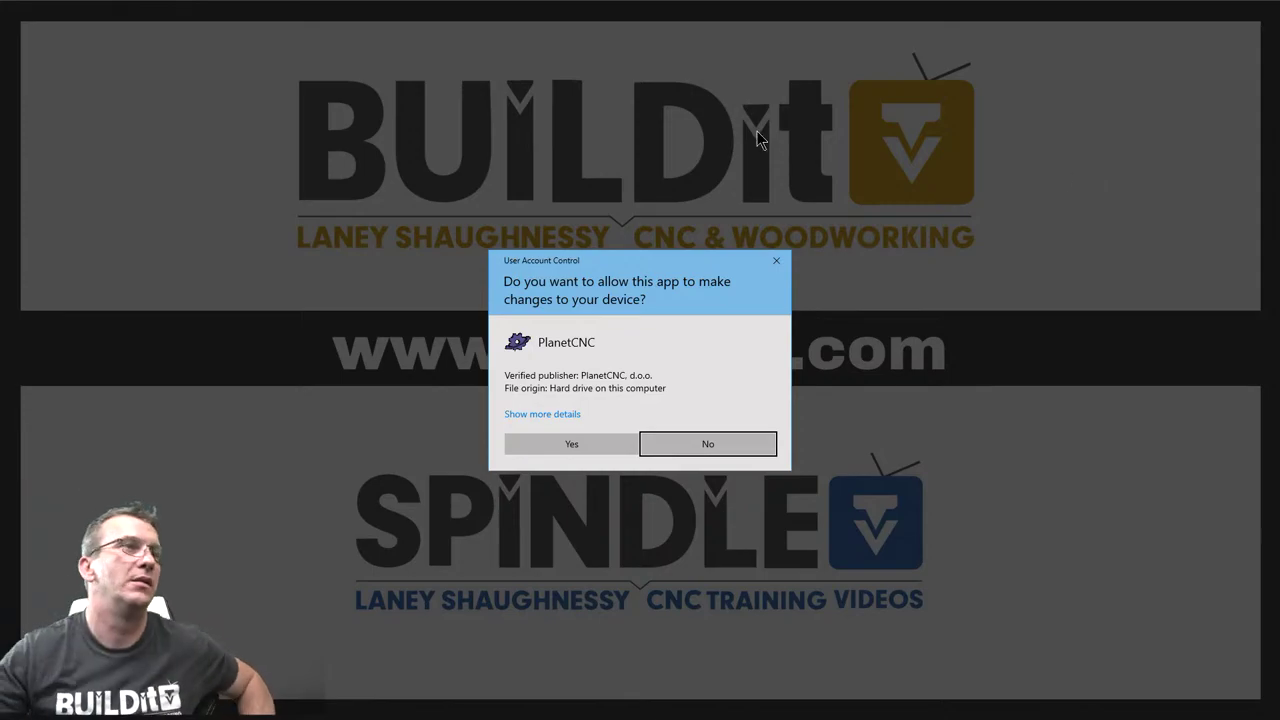
{"action": "left_click", "coordinate": [548, 444]}
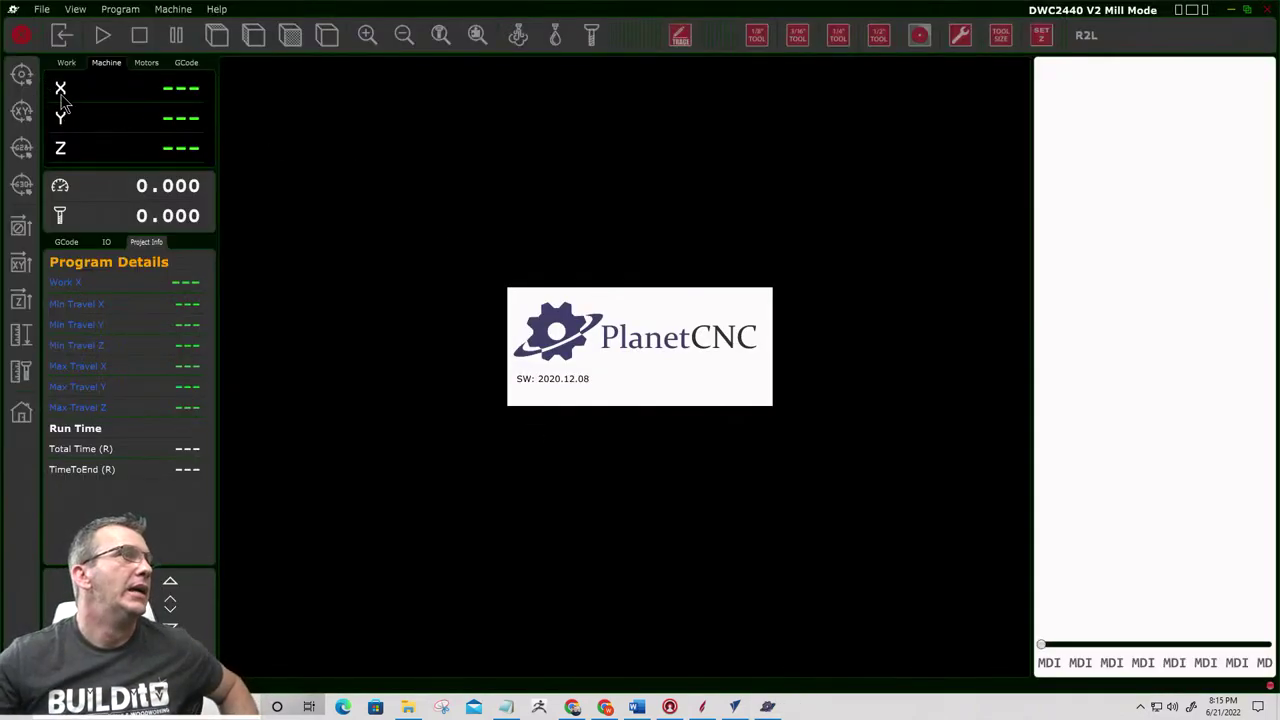
In the general settings, change the profile description to DWC2440 V2 Diamond Drag Mode
{"action": "left_click", "coordinate": [43, 10]}
{"action": "left_click", "coordinate": [62, 333]}
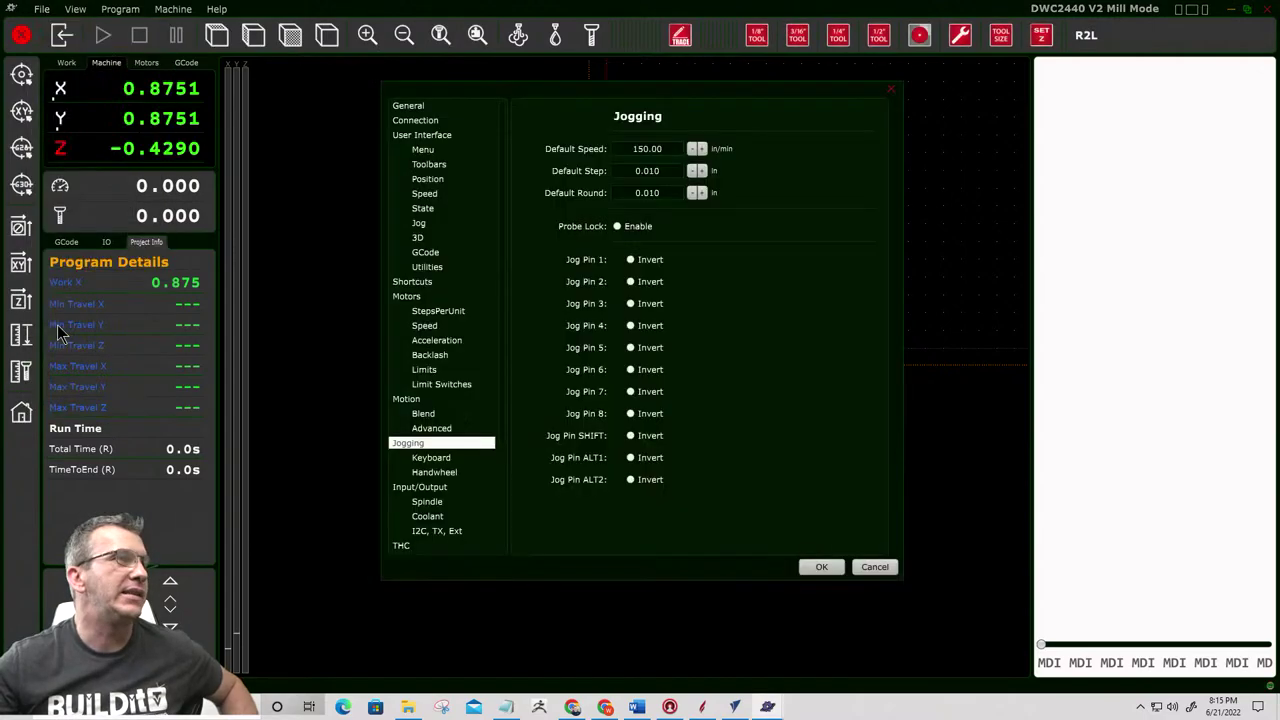
{"action": "left_click", "coordinate": [421, 107]}
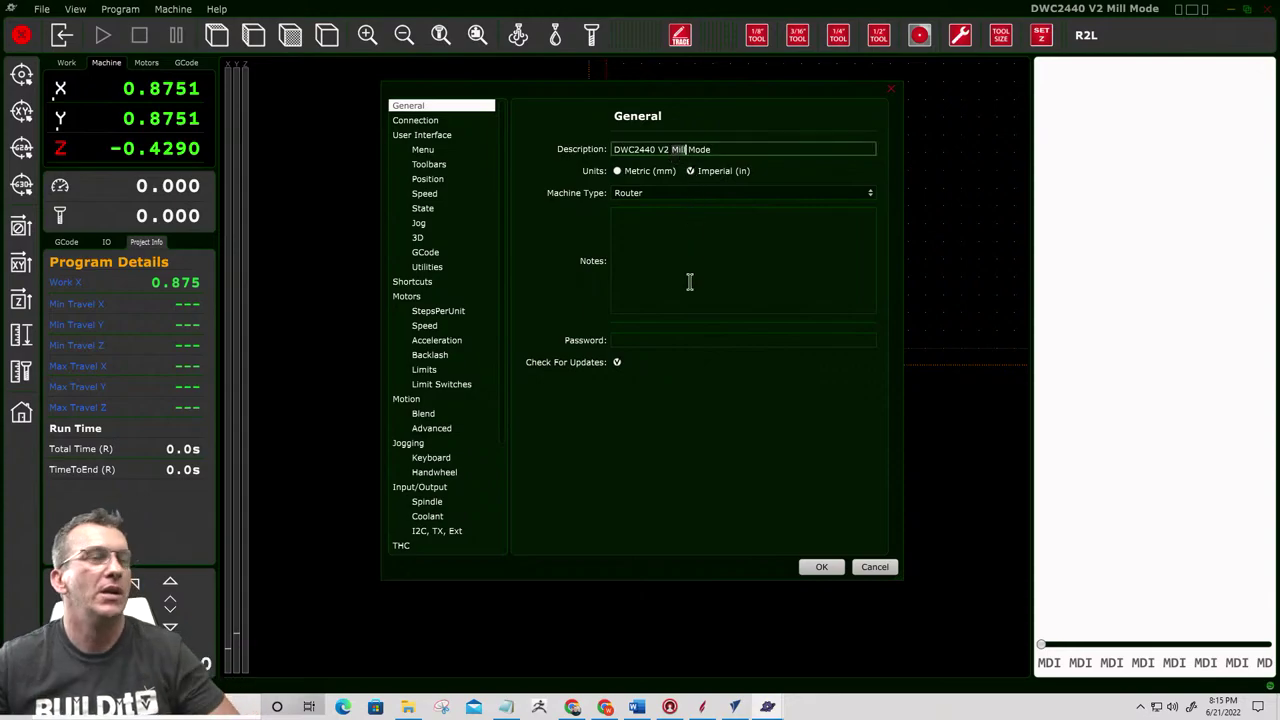
{"action": "key", "text": "BackSpace"}
{"action": "key", "text": "BackSpace"}
{"action": "key", "text": "BackSpace"}
{"action": "key", "text": "BackSpace"}
{"action": "key", "text": "BackSpace"}
{"action": "type", "text": "Diamond "}
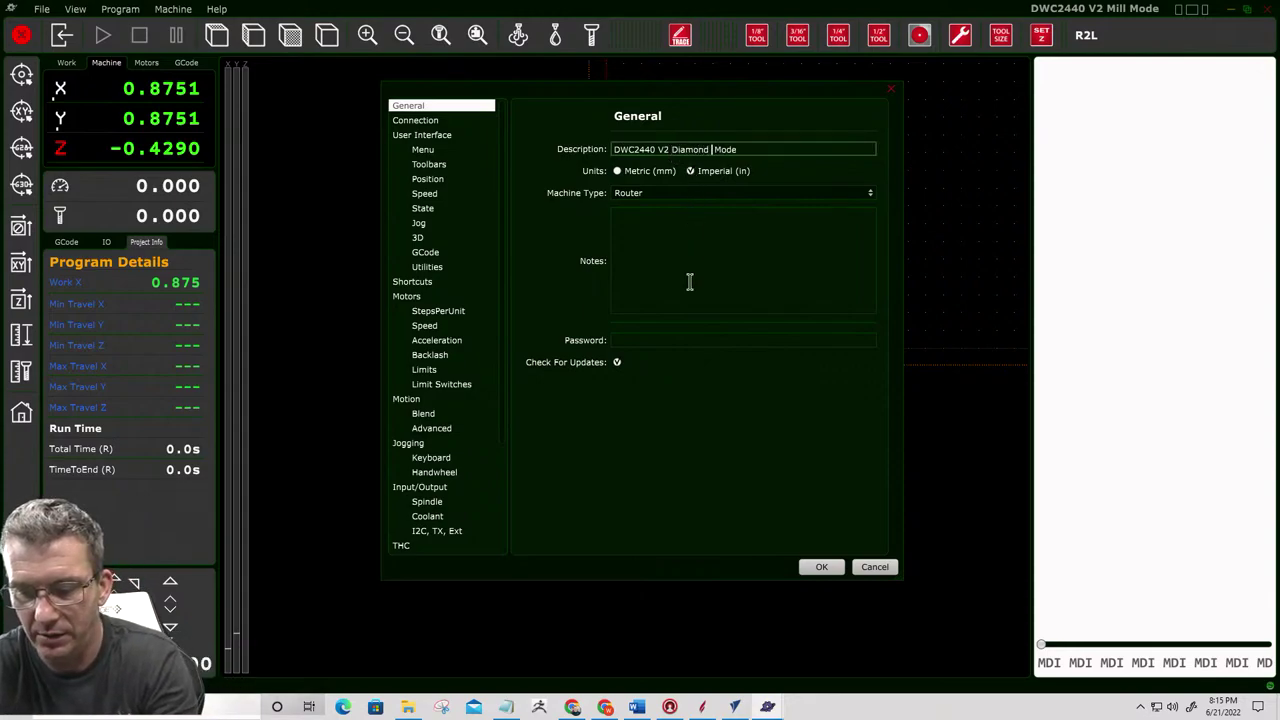
{"action": "type", "text": "Drag"}
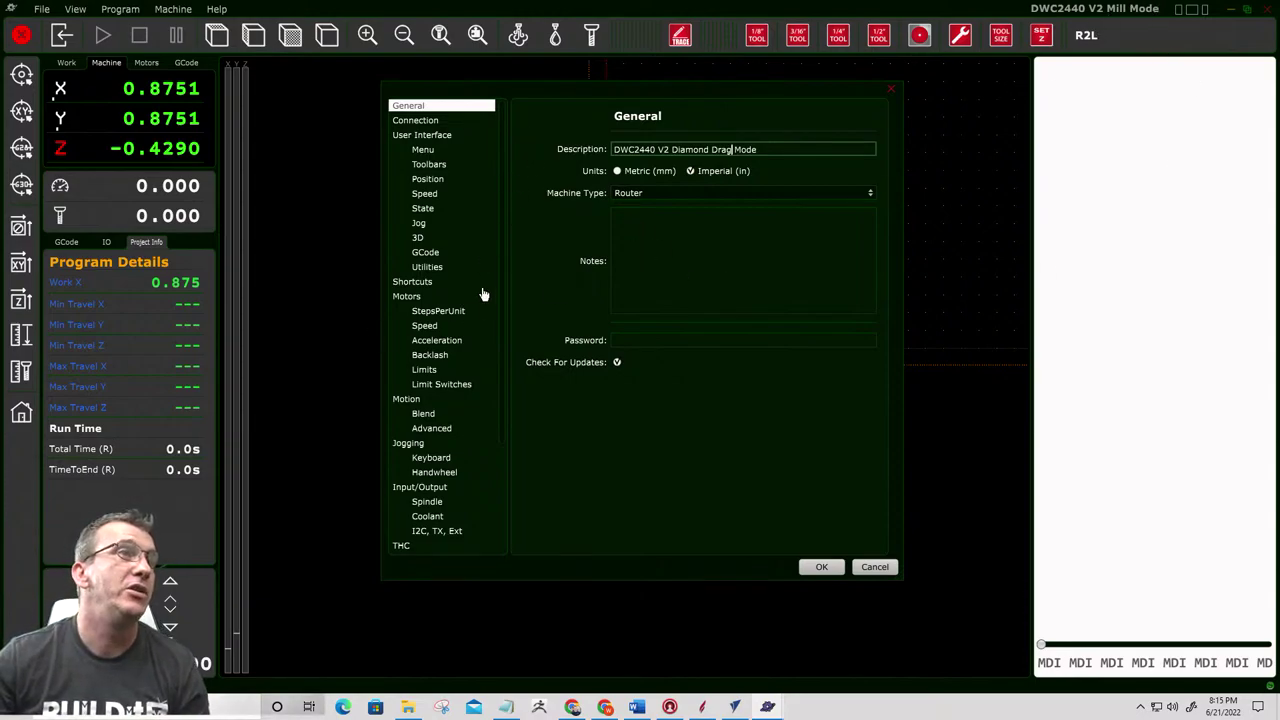
Set the main user interface colour to orange, red 212, green 116, blue 4, and apply the settings
{"action": "left_click", "coordinate": [409, 137]}
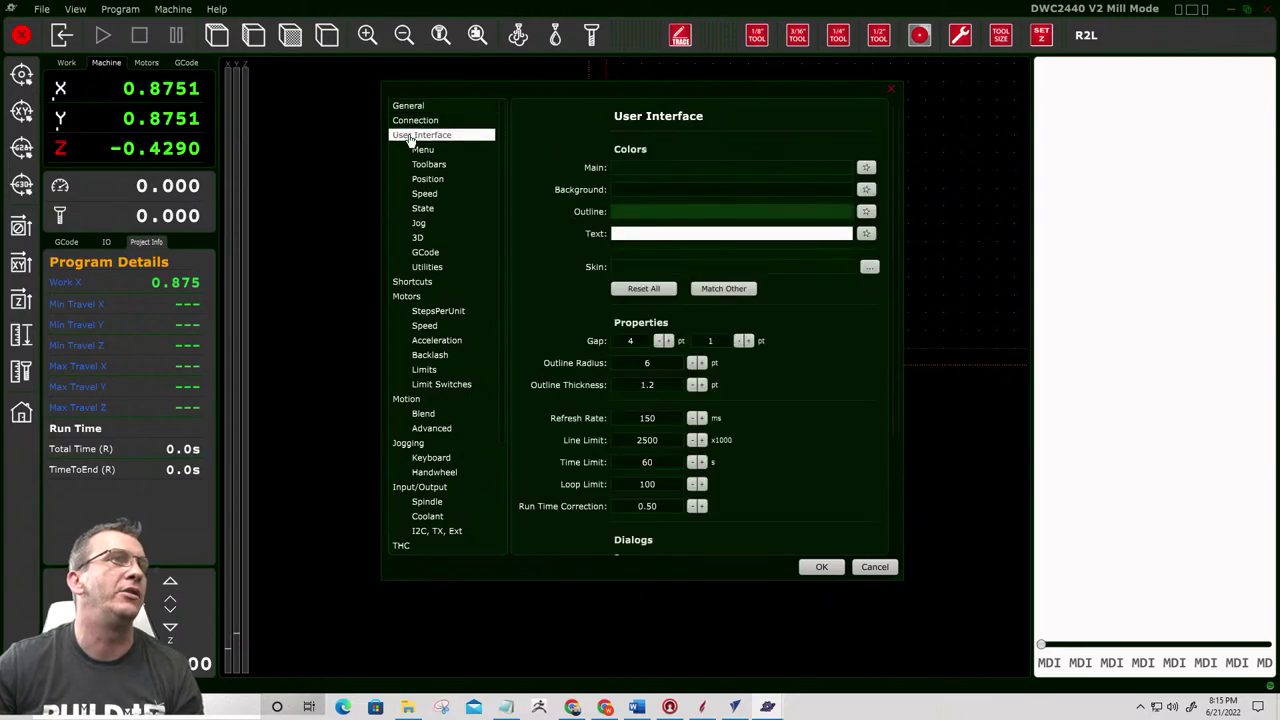
{"action": "left_click", "coordinate": [866, 168]}
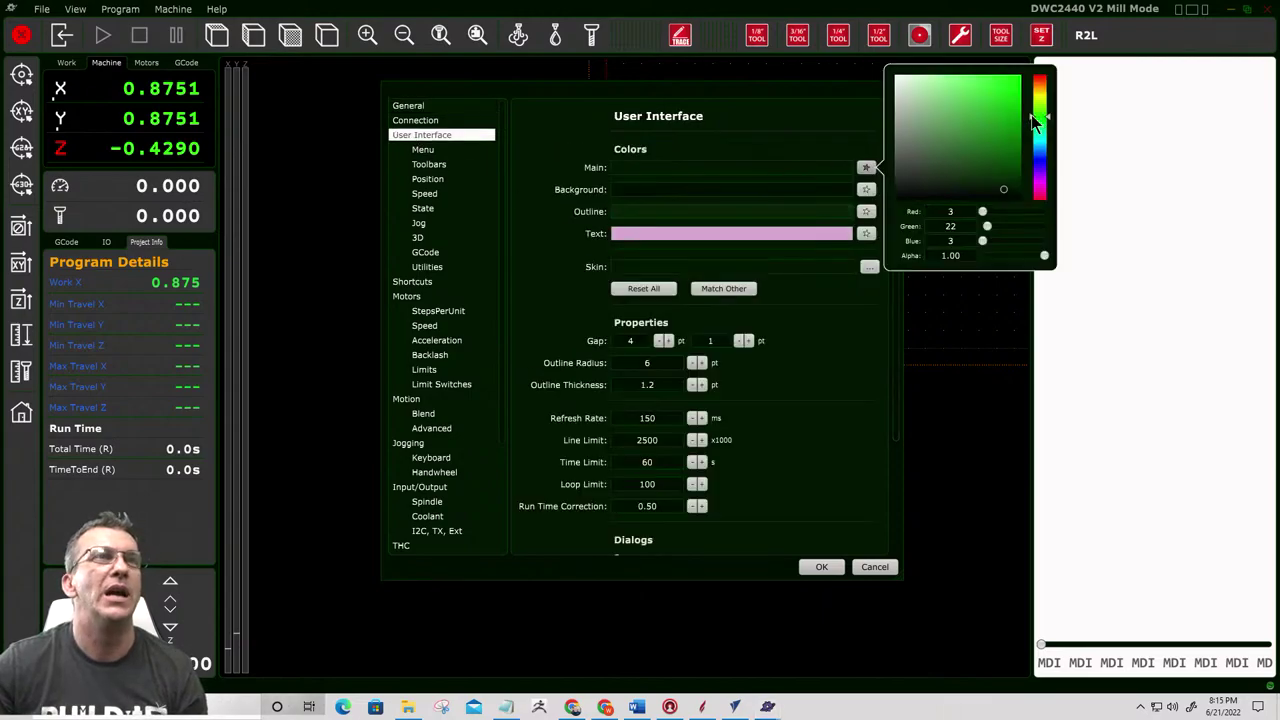
{"action": "left_click_drag", "start_coordinate": [1034, 120], "coordinate": [1034, 90]}
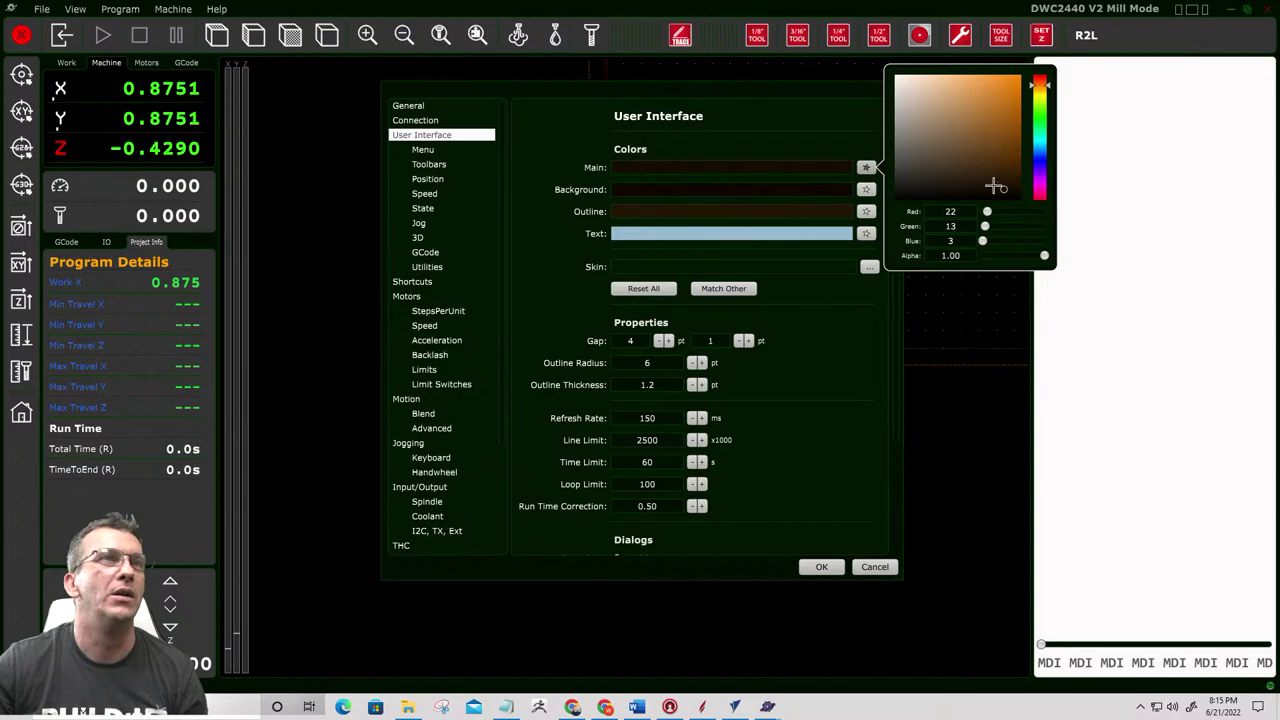
{"action": "left_click_drag", "start_coordinate": [995, 186], "coordinate": [1018, 96]}
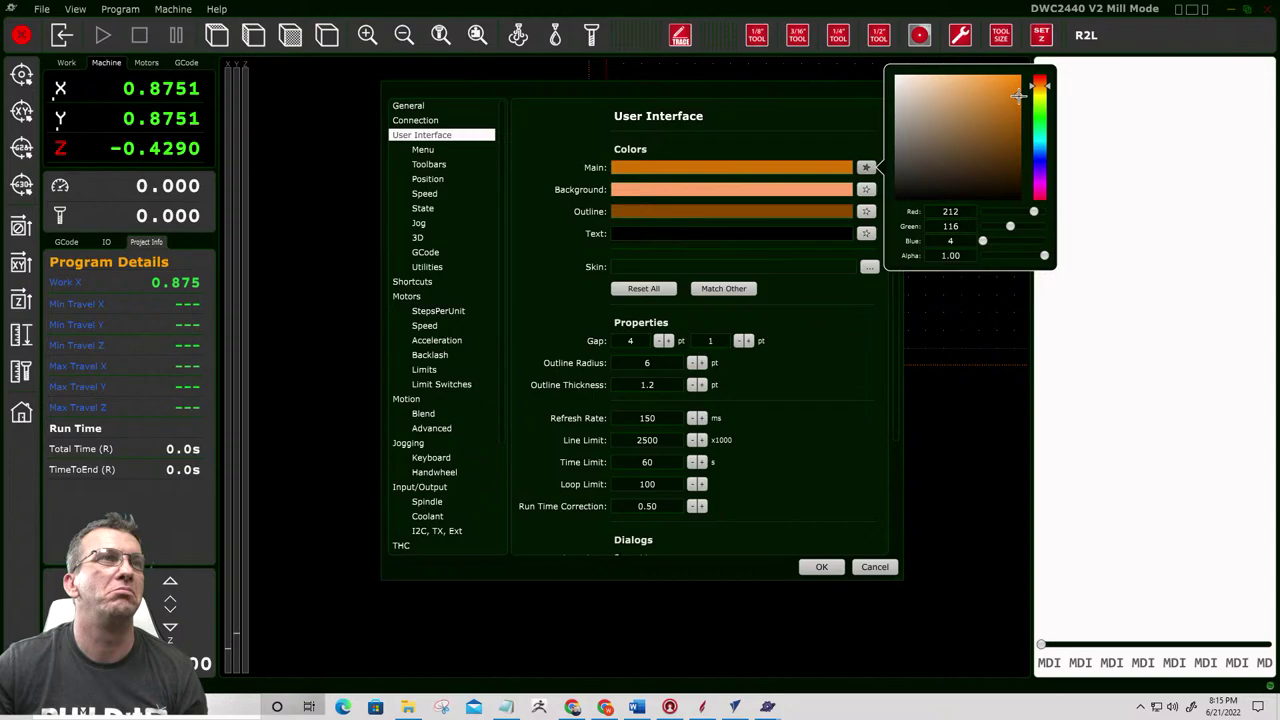
{"action": "left_click", "coordinate": [819, 567]}
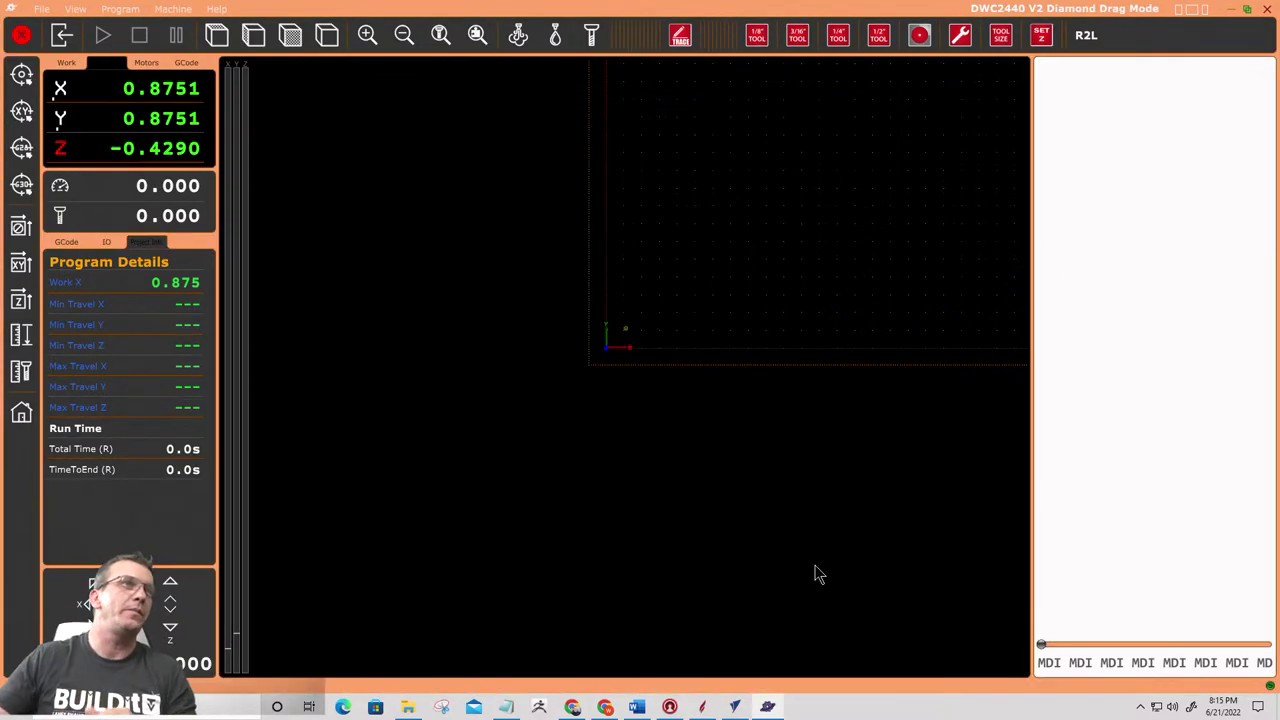
Reopen the settings and change the main interface colour to dark burnt orange, red 142, green 64, blue 1
{"action": "left_click", "coordinate": [41, 11]}
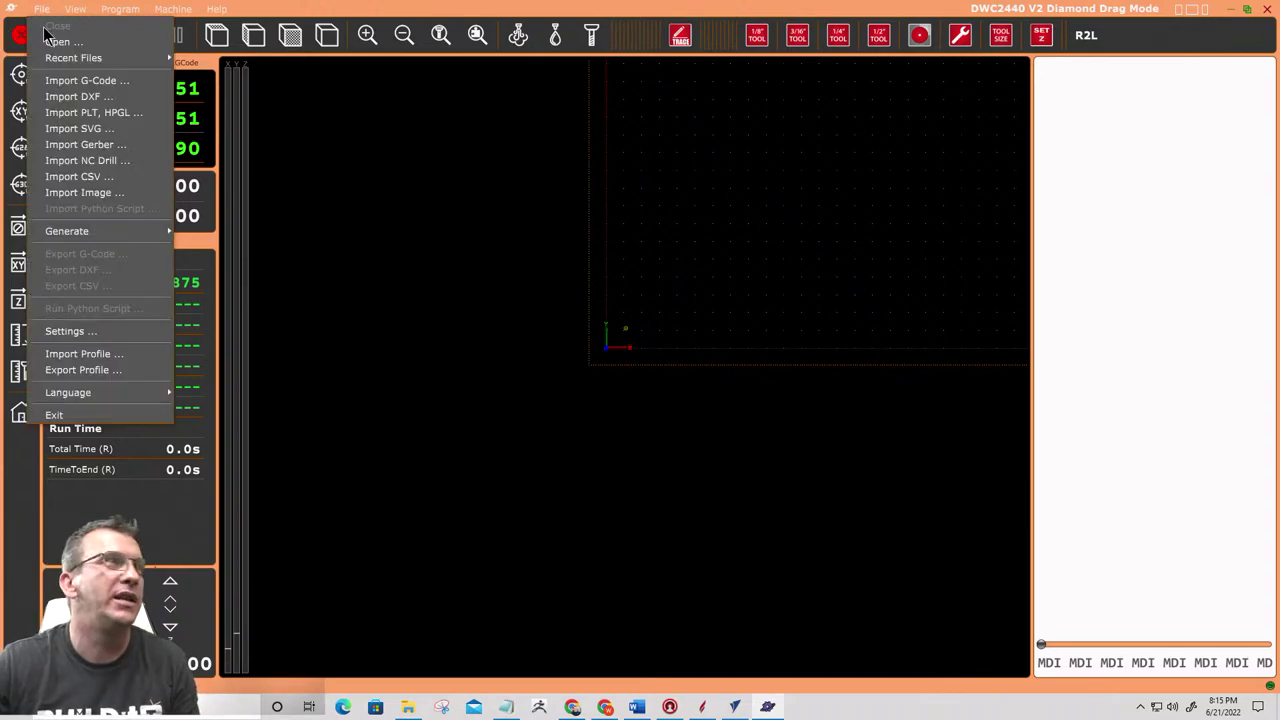
{"action": "left_click", "coordinate": [70, 331]}
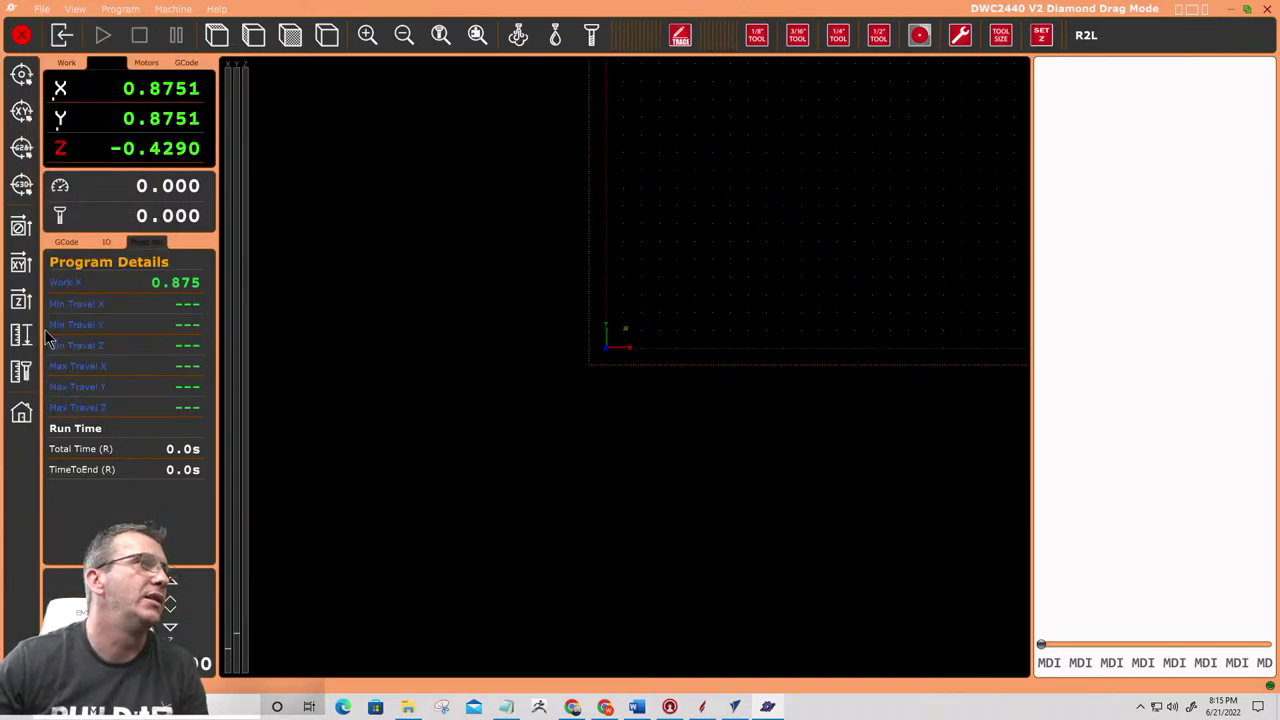
{"action": "left_click", "coordinate": [866, 167]}
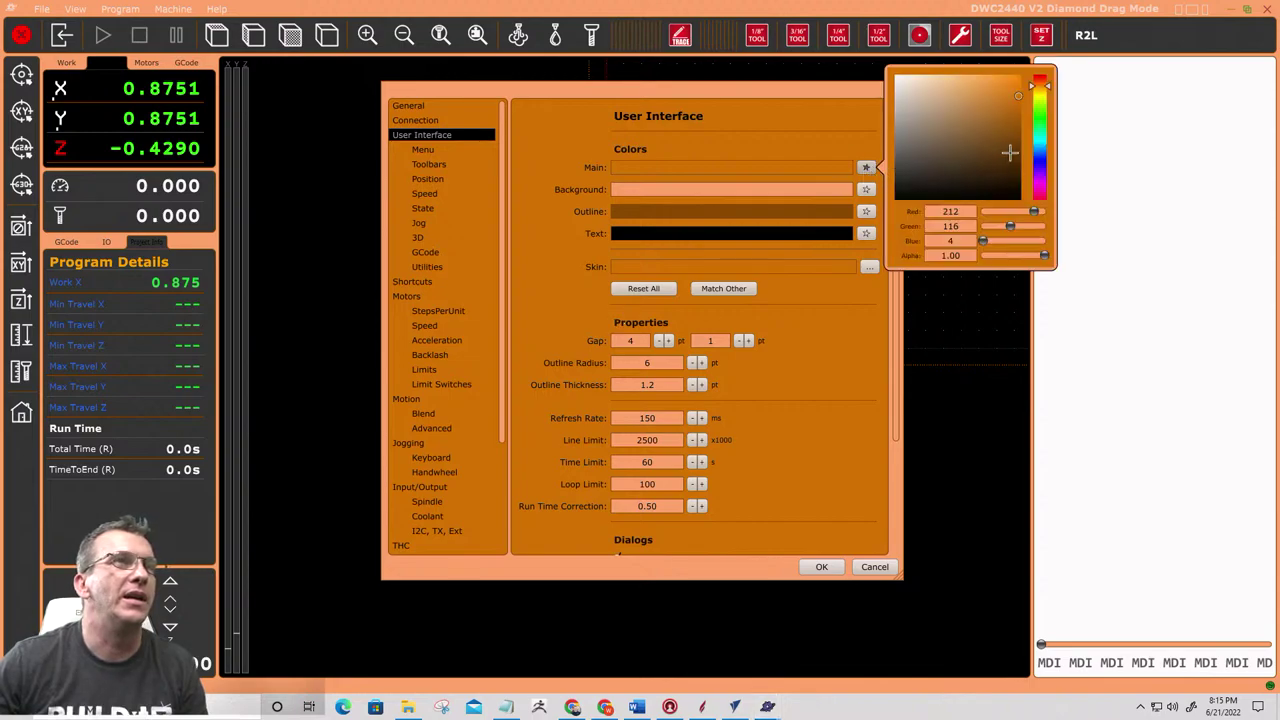
{"action": "left_click", "coordinate": [1035, 79]}
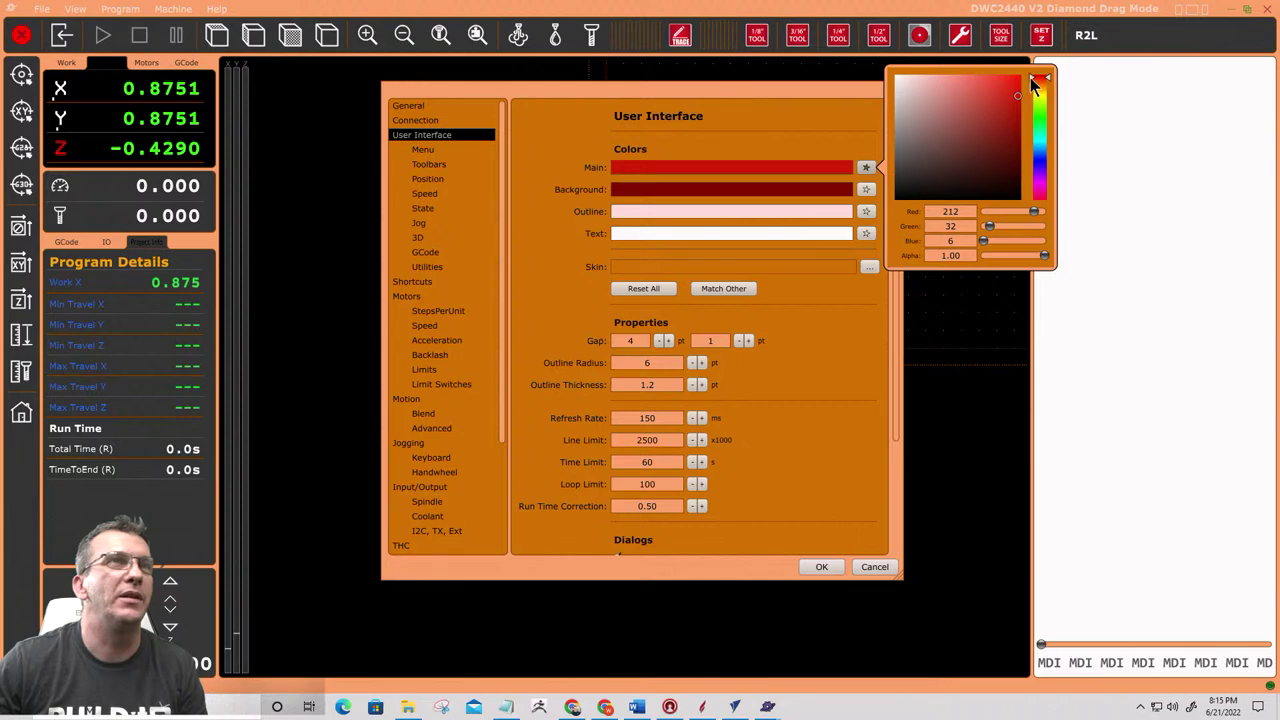
{"action": "left_click", "coordinate": [1031, 87]}
{"action": "left_click", "coordinate": [1035, 90]}
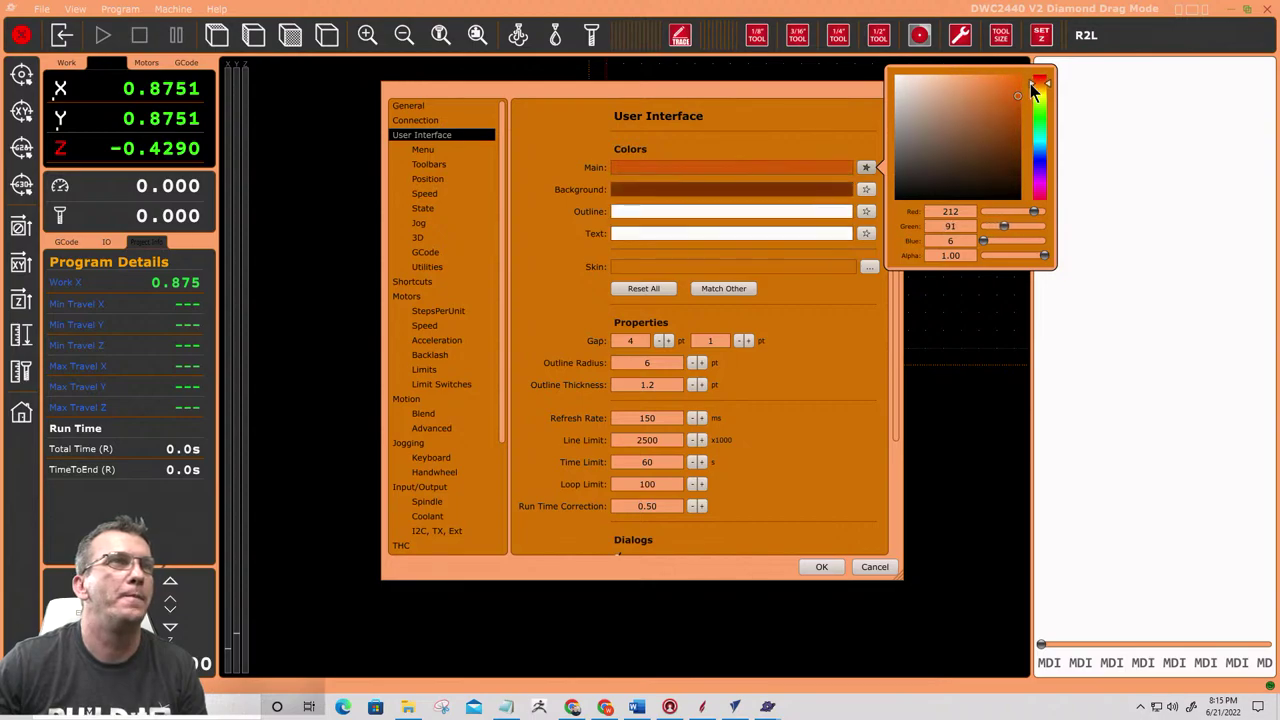
{"action": "left_click_drag", "start_coordinate": [1018, 97], "coordinate": [1017, 130]}
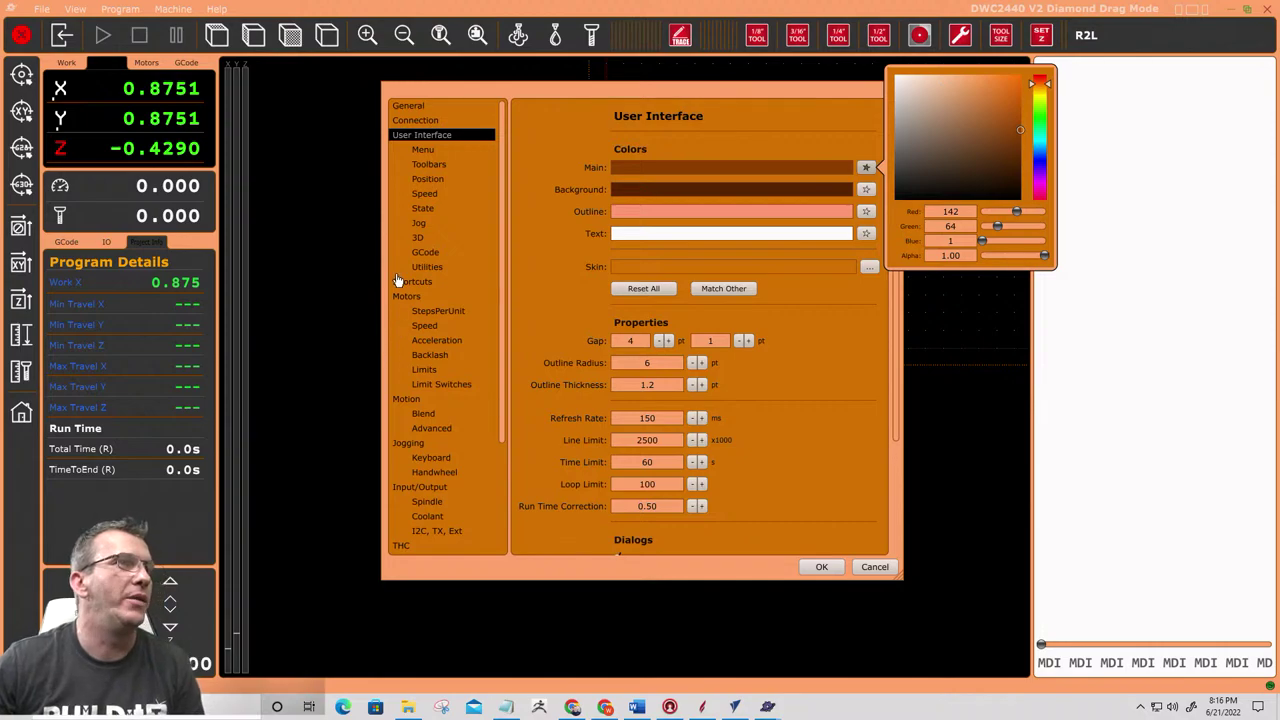
In the spindle settings, set the speed output pin to 6, its maximum to 24000 and the start delay to 15 s
{"action": "scroll", "coordinate": [405, 445], "scroll_direction": "down", "scroll_amount": 4}
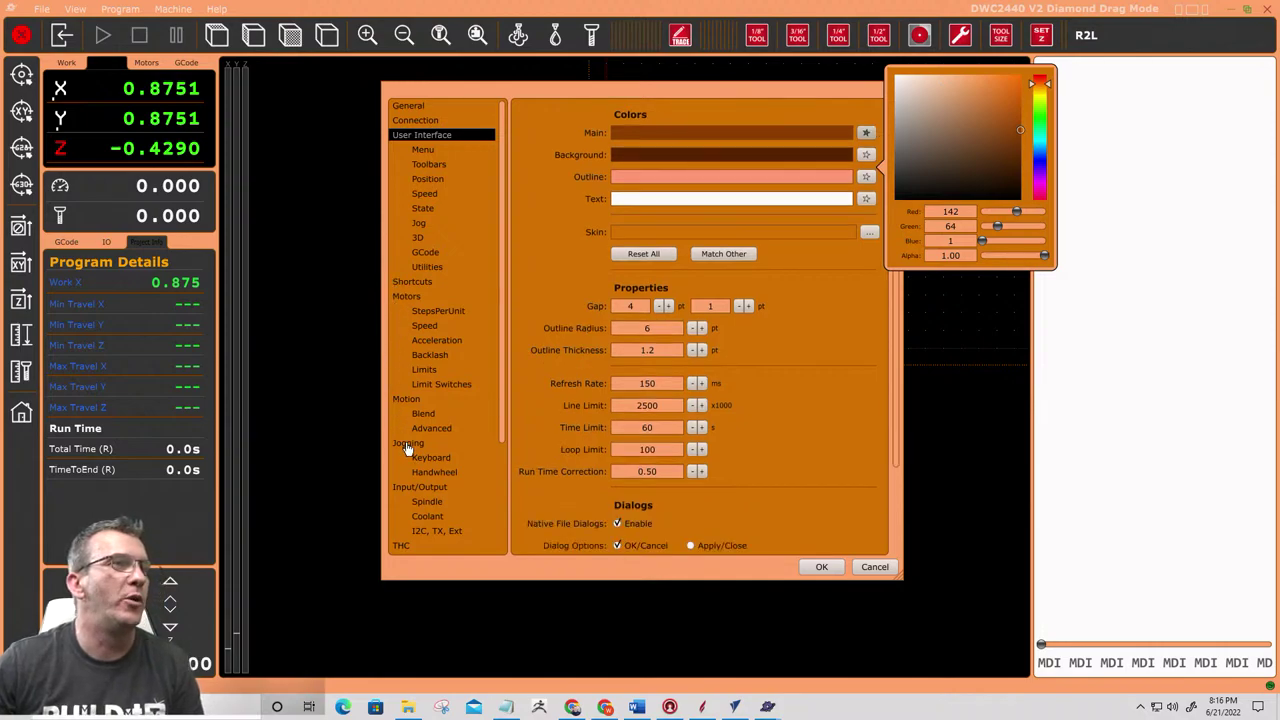
{"action": "left_click", "coordinate": [425, 502]}
{"action": "left_click", "coordinate": [630, 196]}
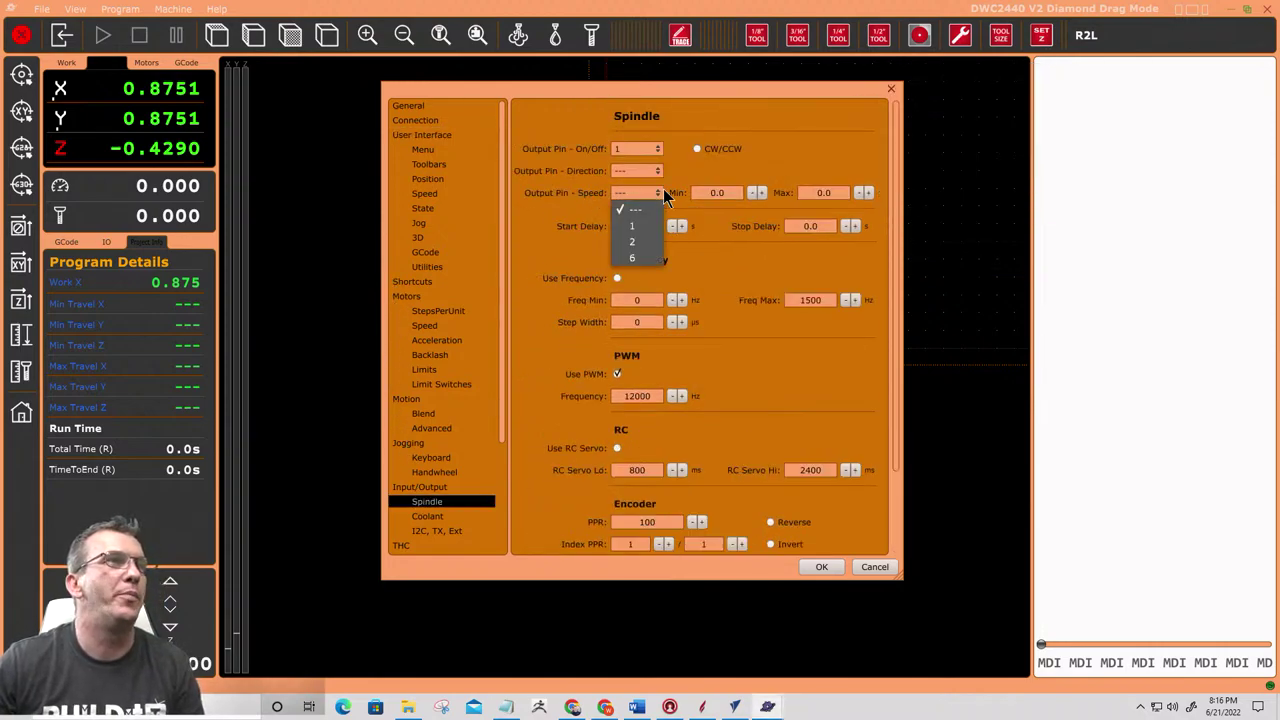
{"action": "left_click", "coordinate": [630, 268]}
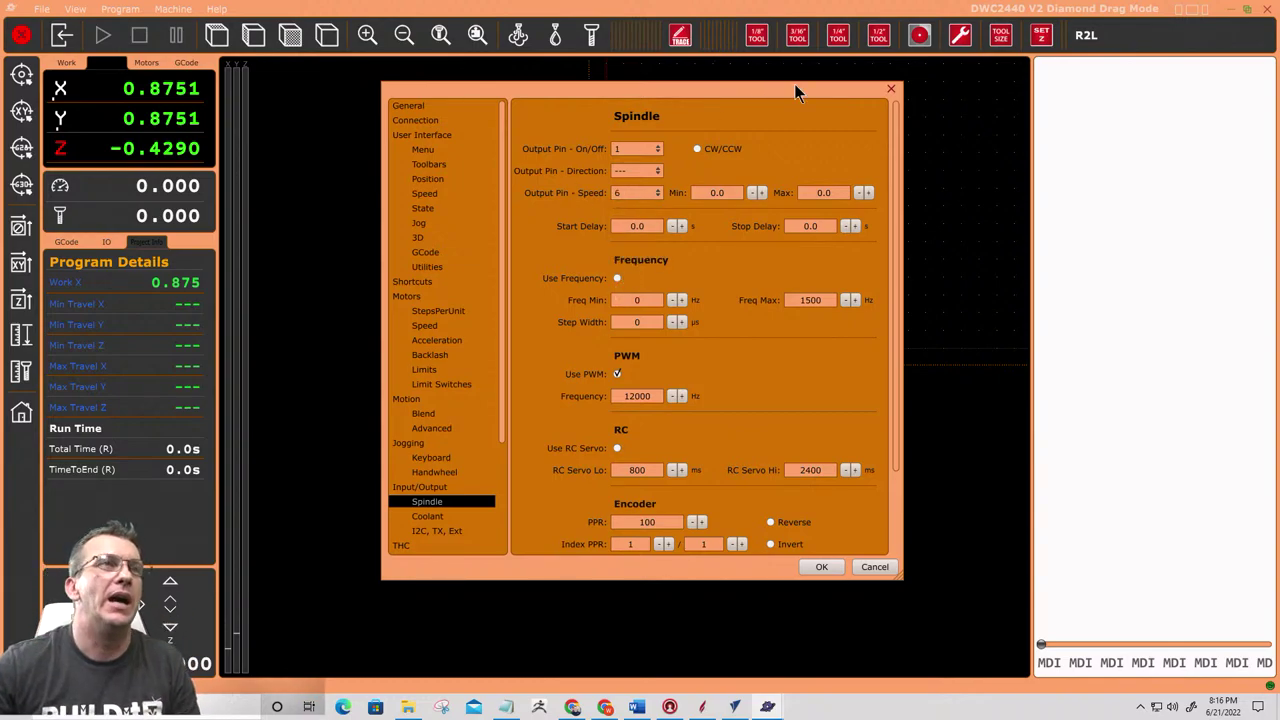
{"action": "double_click", "coordinate": [830, 193]}
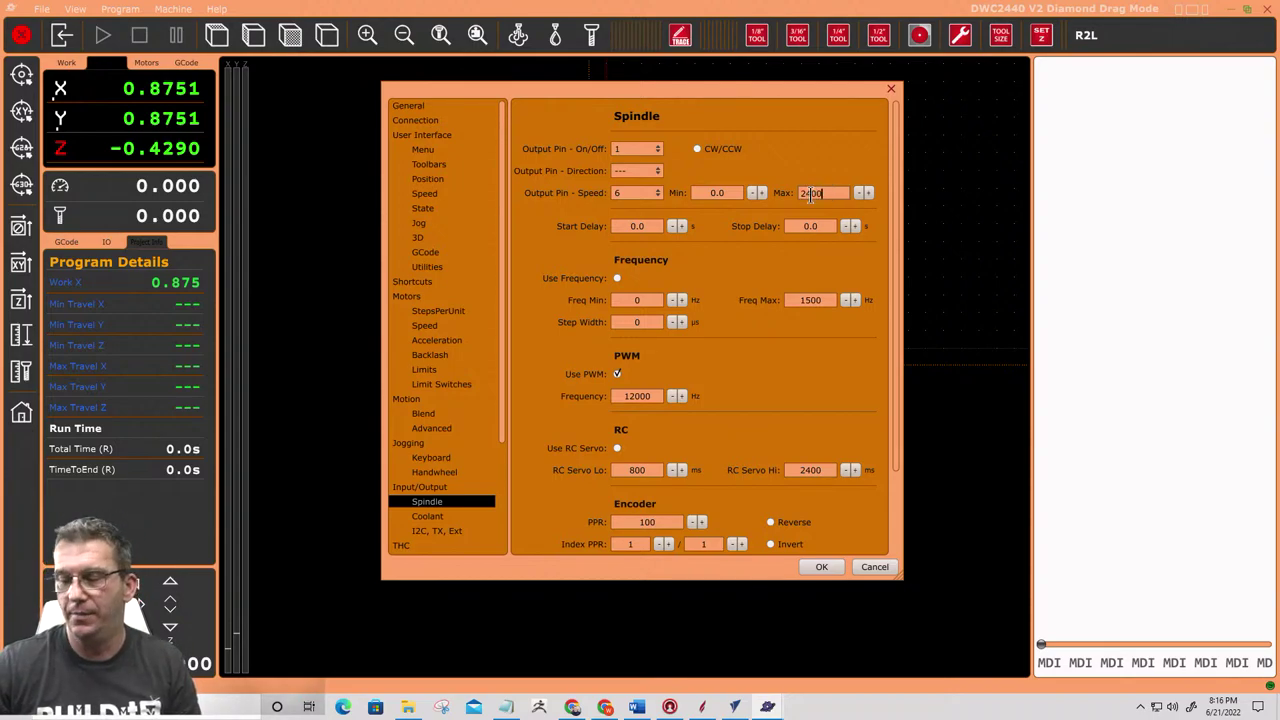
{"action": "double_click", "coordinate": [647, 224]}
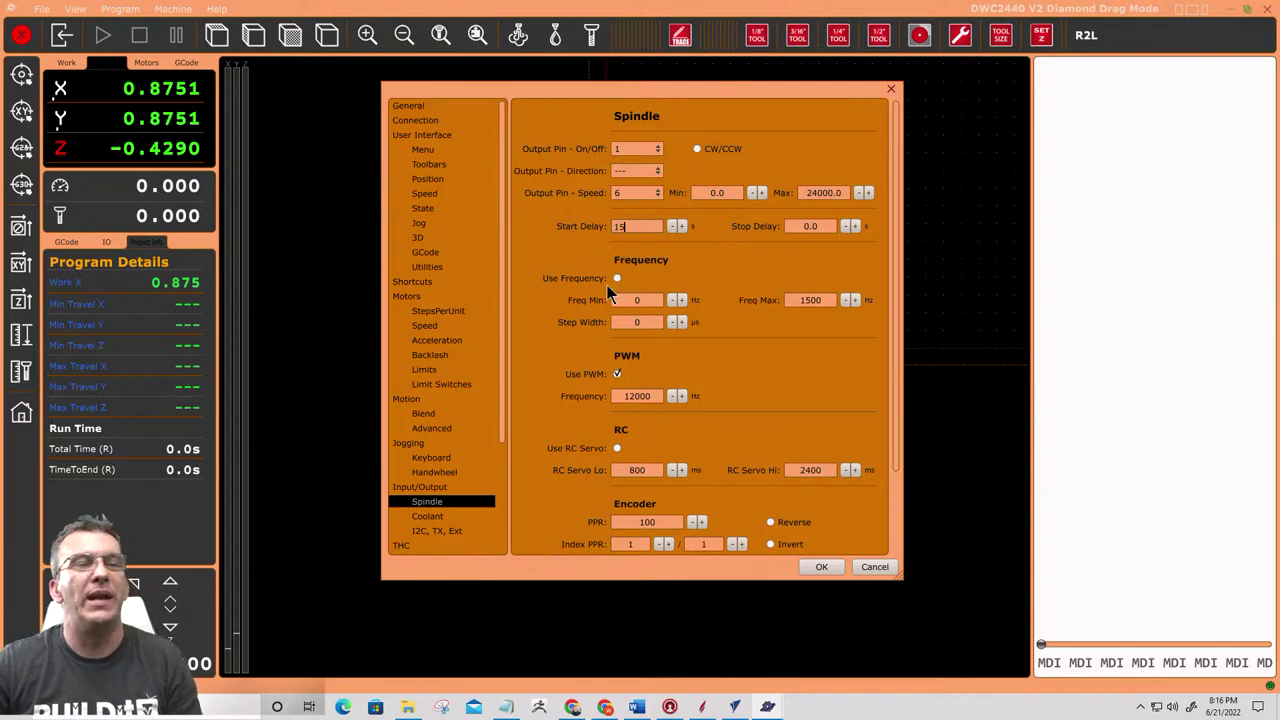
{"action": "type", "text": "15"}
Reset the spindle start delay and maximum speed to 0, set the speed output pin back to ---, and apply the settings
{"action": "key", "text": "BackSpace"}
{"action": "key", "text": "BackSpace"}
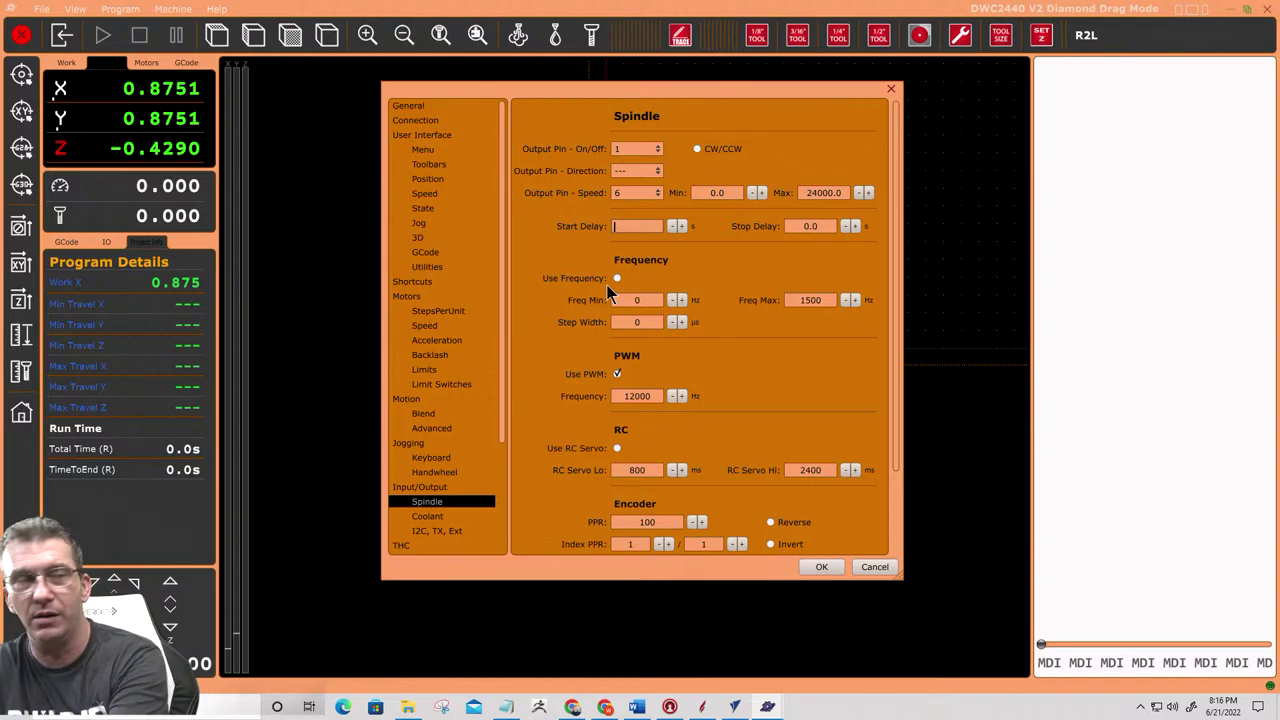
{"action": "type", "text": "0"}
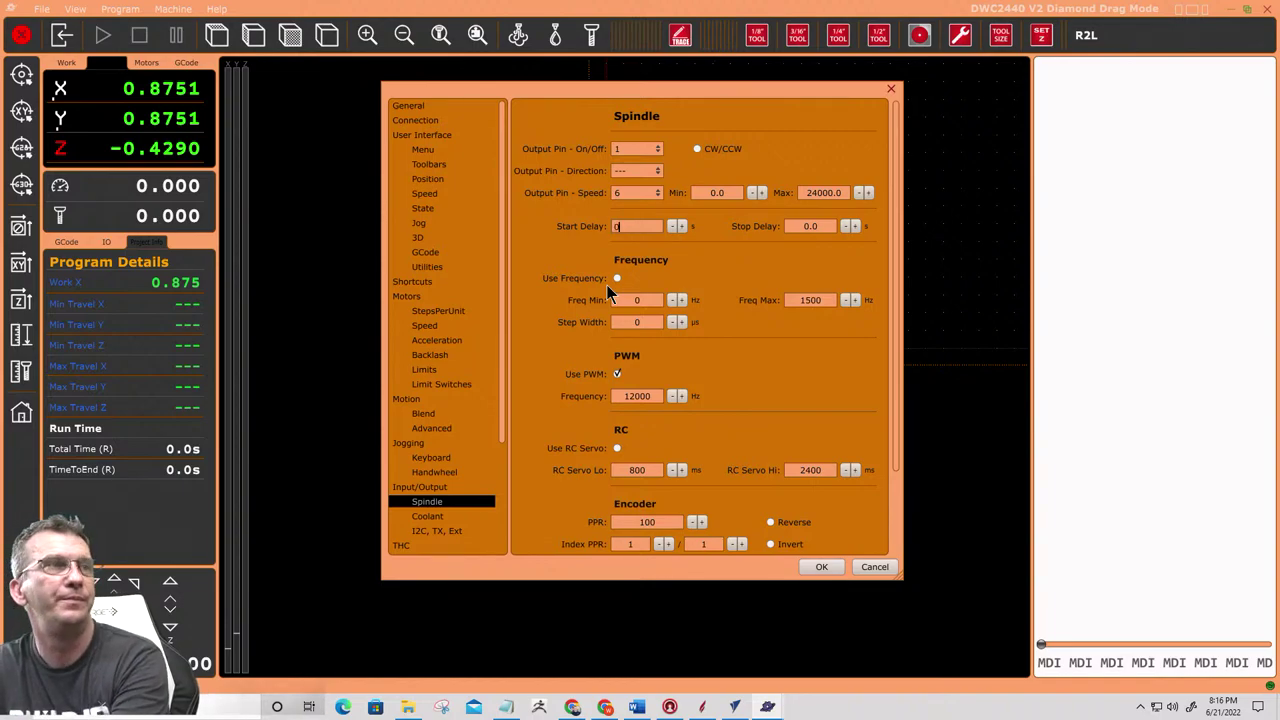
{"action": "double_click", "coordinate": [843, 194]}
{"action": "type", "text": "0"}
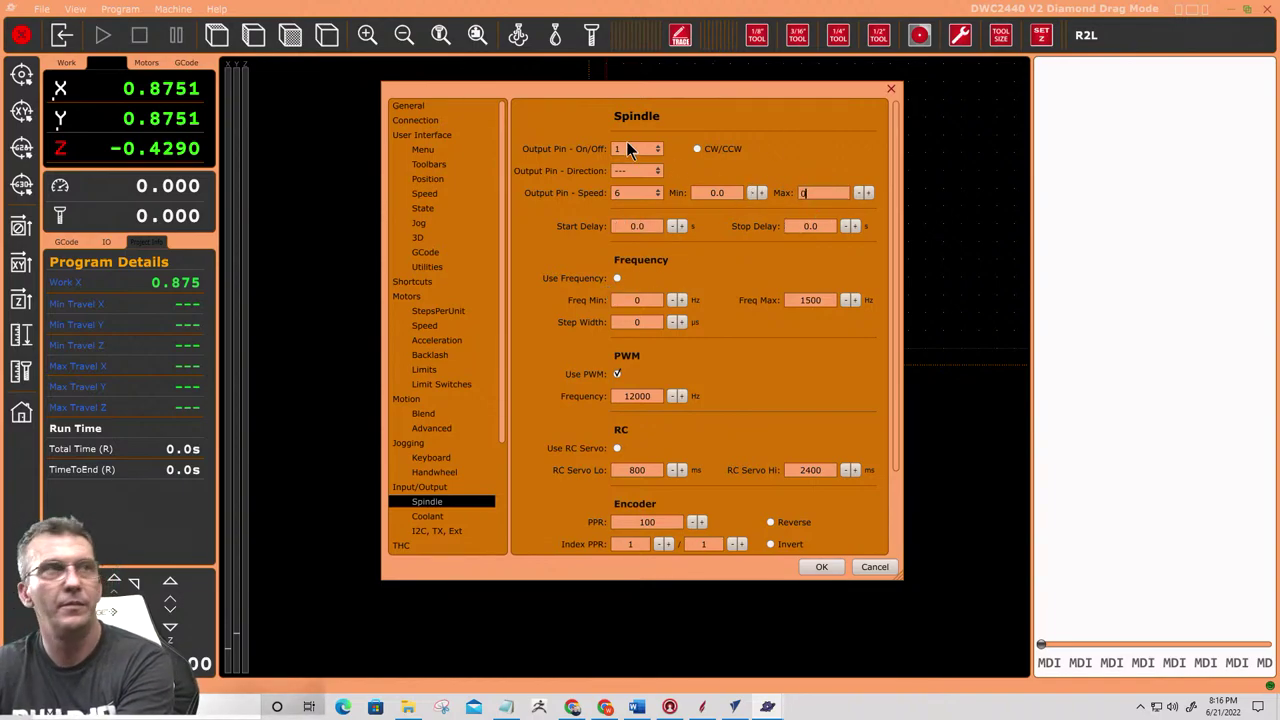
{"action": "left_click", "coordinate": [640, 193]}
{"action": "left_click", "coordinate": [637, 212]}
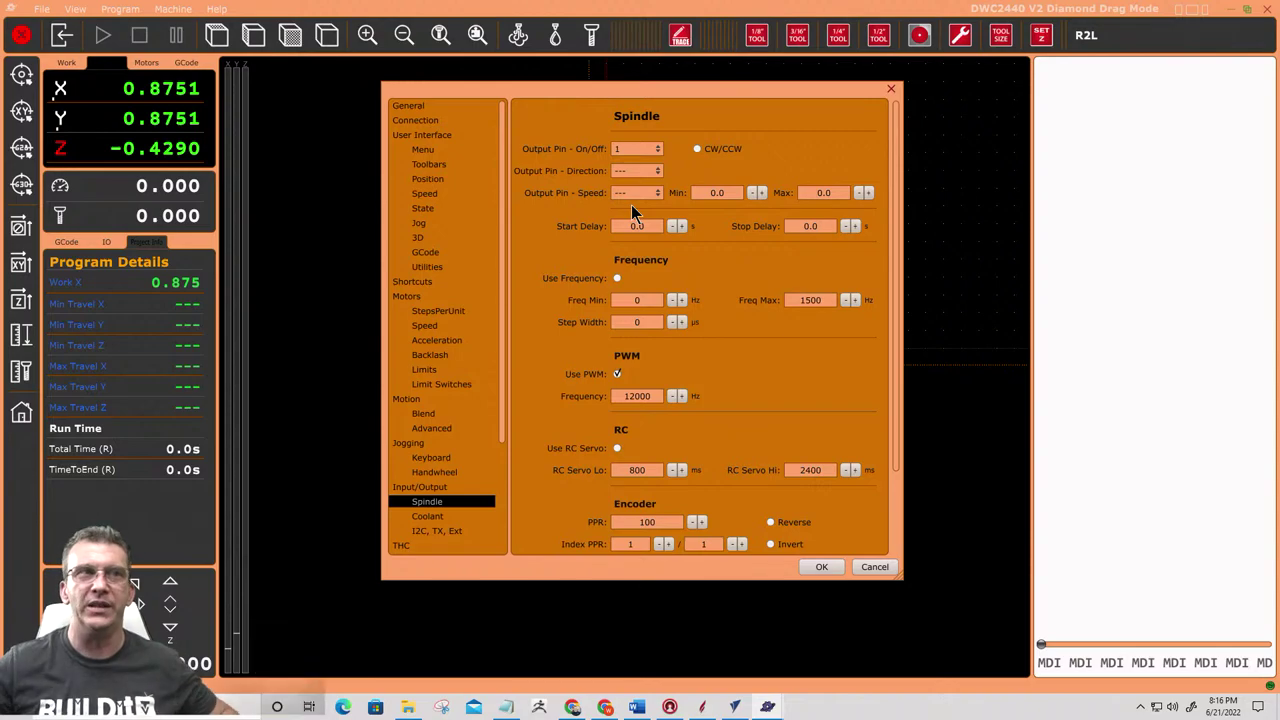
{"action": "left_click", "coordinate": [820, 568]}
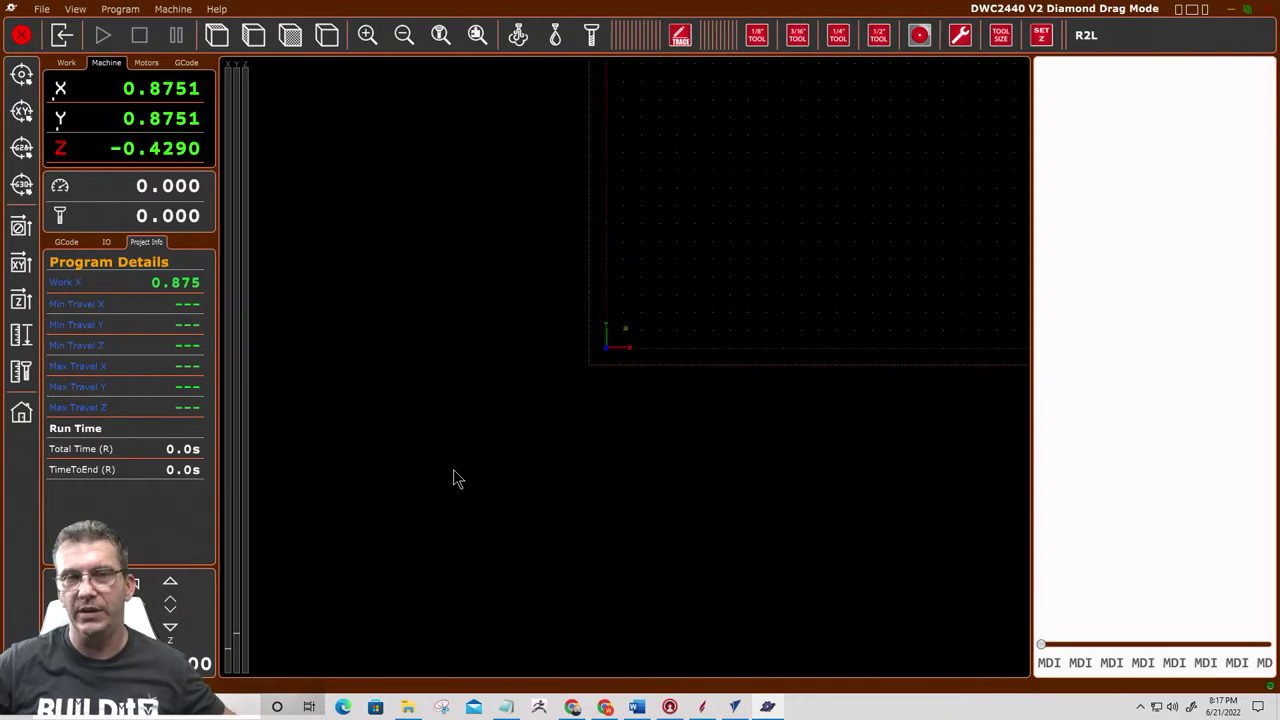
Close PlanetCNC and switch to the flag project in Aspire
{"action": "left_click", "coordinate": [1272, 11]}
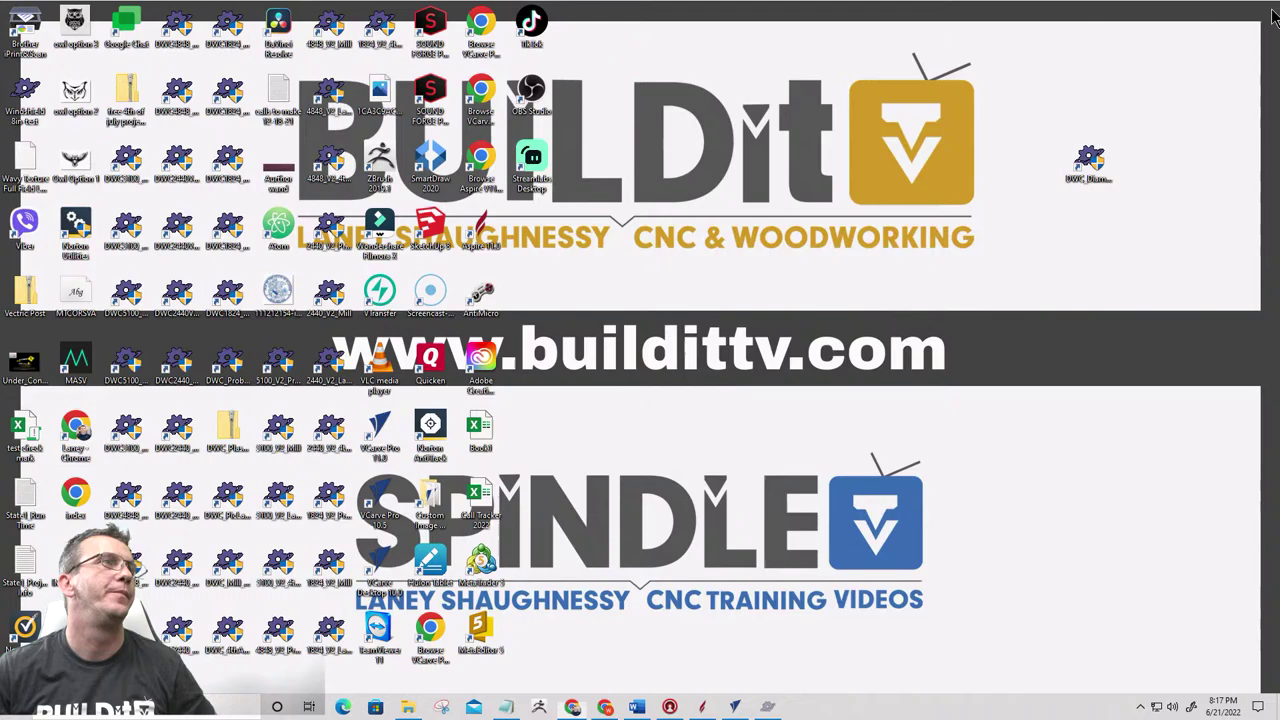
{"action": "left_click", "coordinate": [704, 707]}
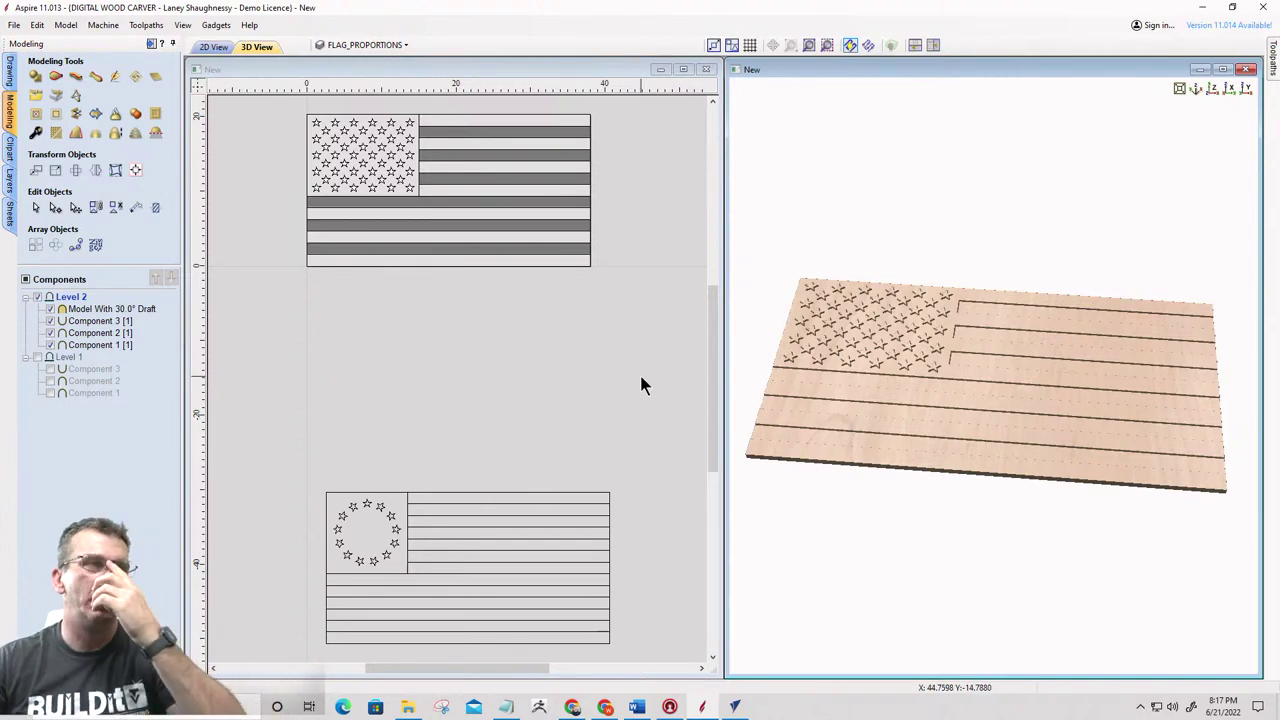
Draw a straight slanted line just outside the upper flag's left edge, about 13.9 inches wide and 38 inches high
{"action": "scroll", "coordinate": [455, 345], "scroll_direction": "down", "scroll_amount": 2}
{"action": "scroll", "coordinate": [400, 218], "scroll_direction": "up", "scroll_amount": 2}
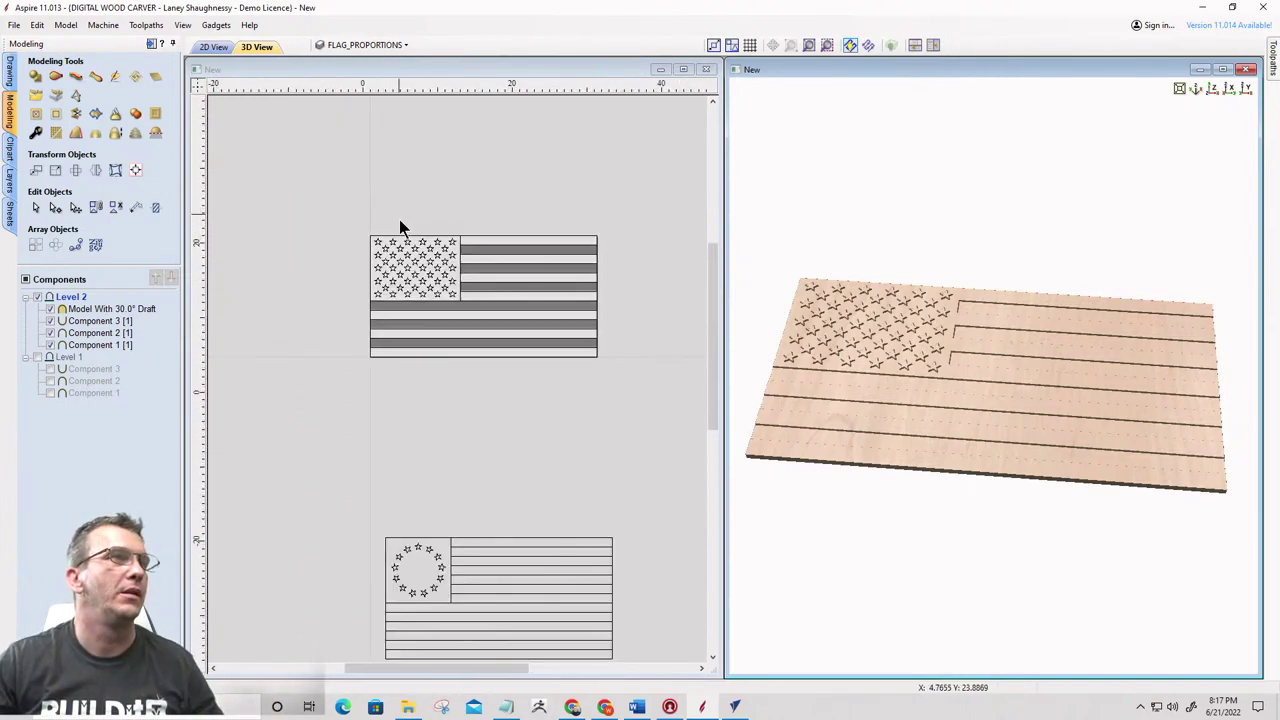
{"action": "scroll", "coordinate": [580, 350], "scroll_direction": "down", "scroll_amount": 1}
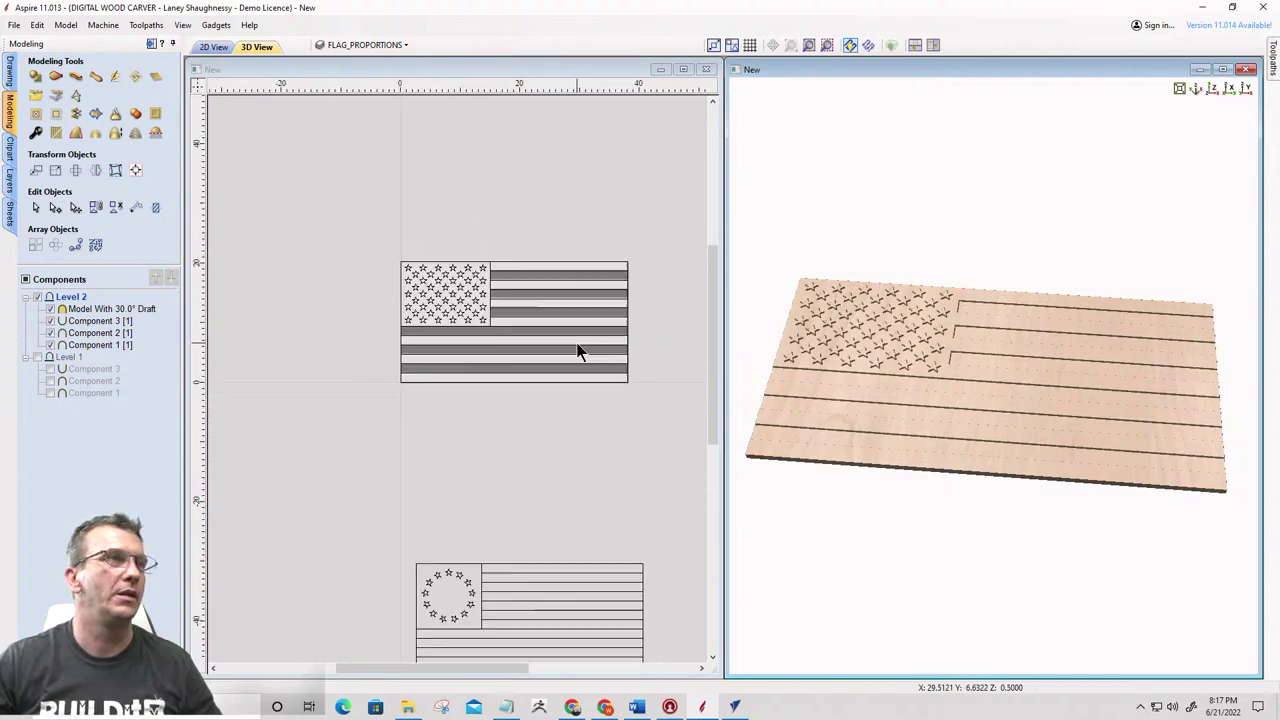
{"action": "scroll", "coordinate": [572, 350], "scroll_direction": "up", "scroll_amount": 1}
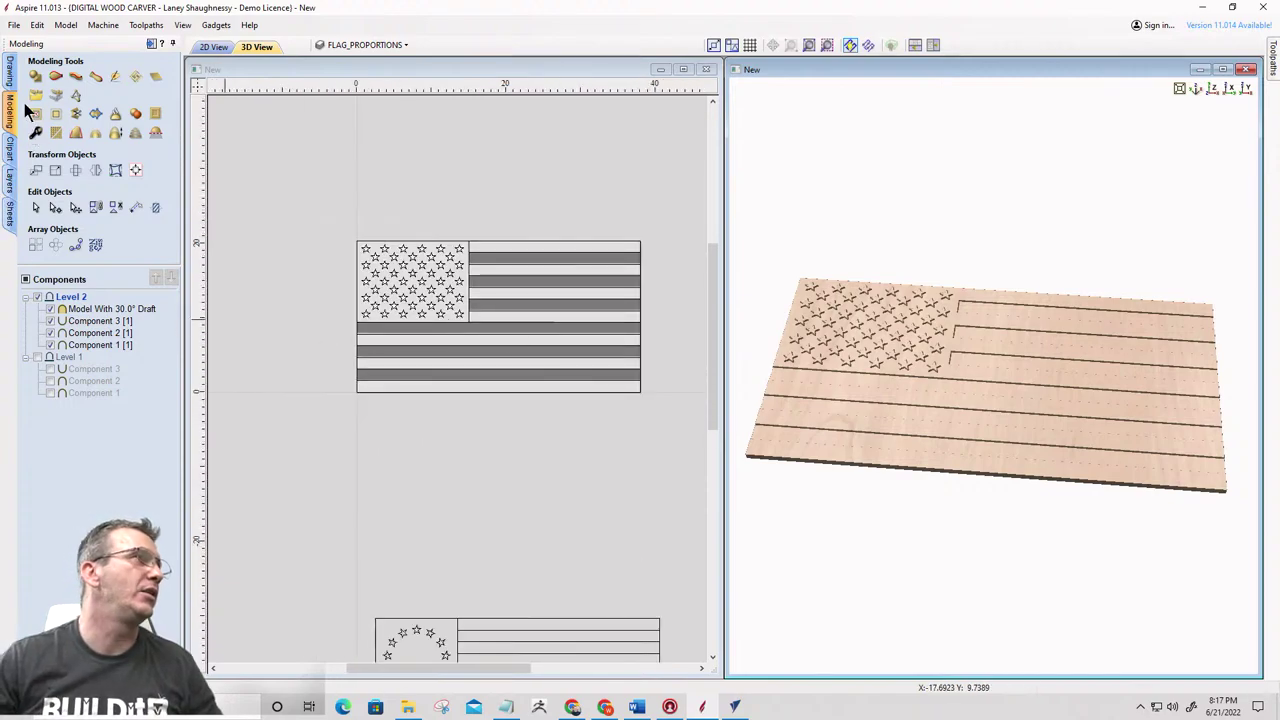
{"action": "left_click", "coordinate": [10, 70]}
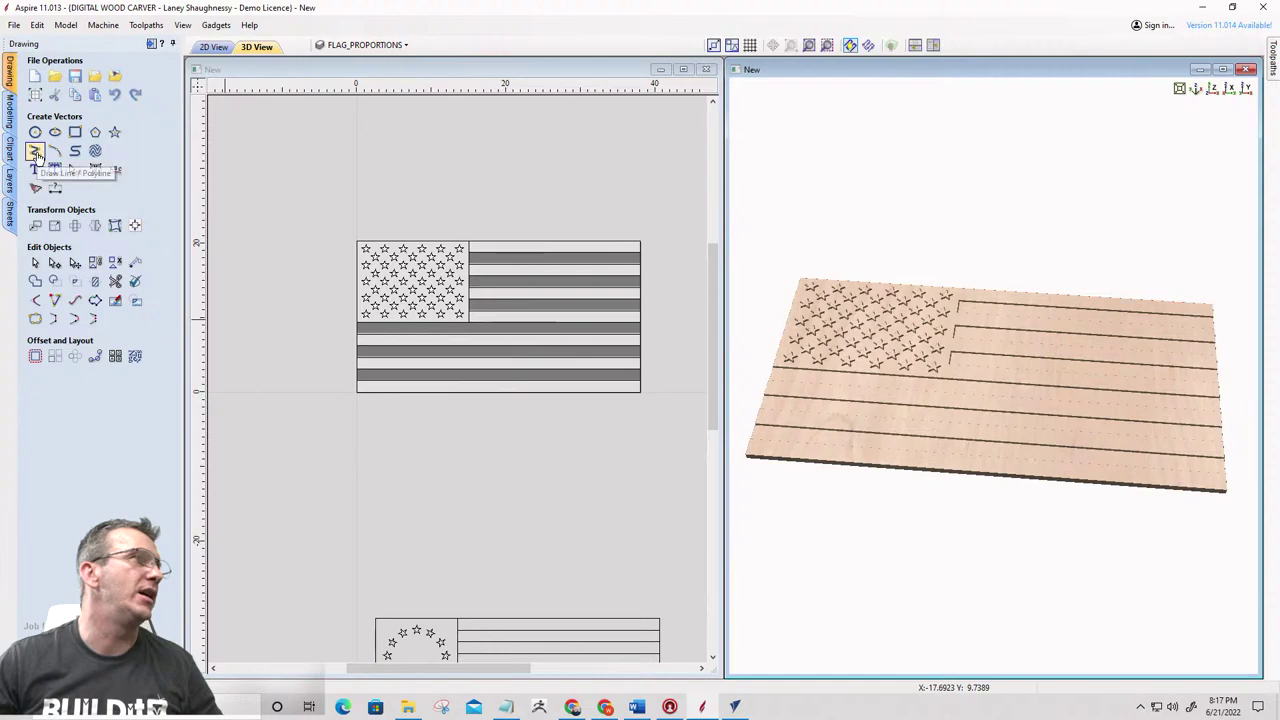
{"action": "left_click", "coordinate": [35, 152]}
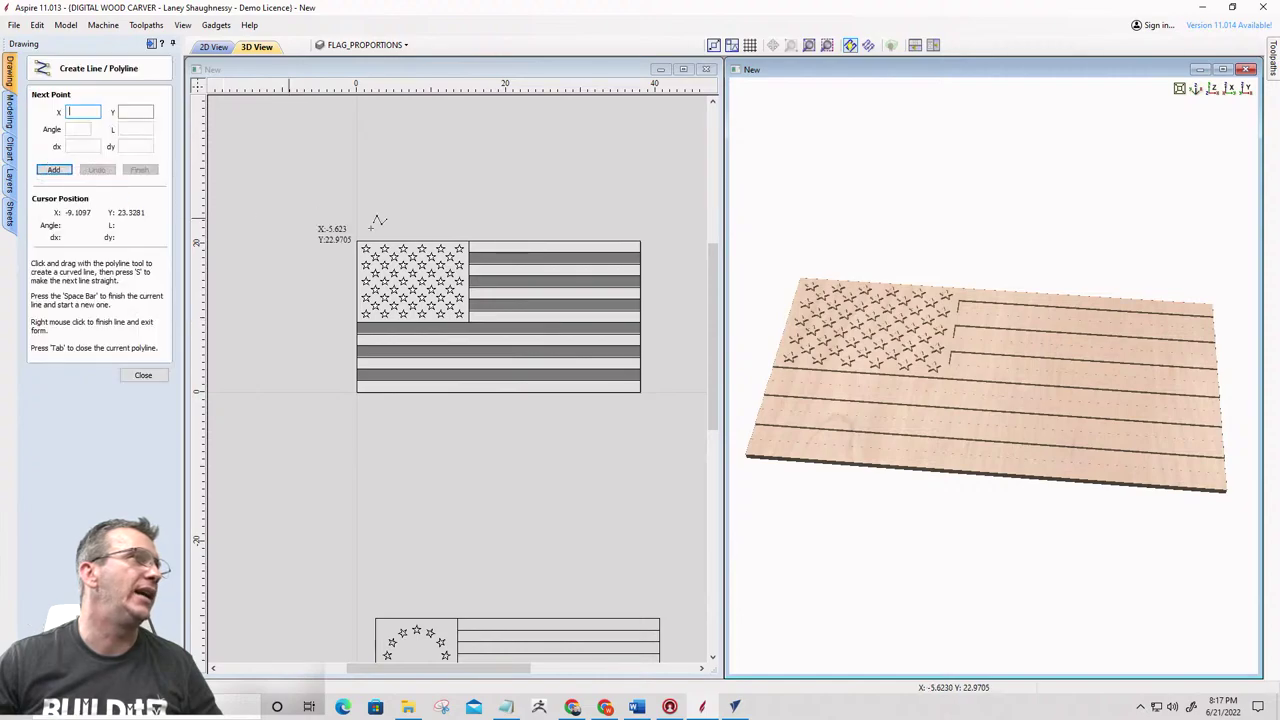
{"action": "left_click", "coordinate": [377, 164]}
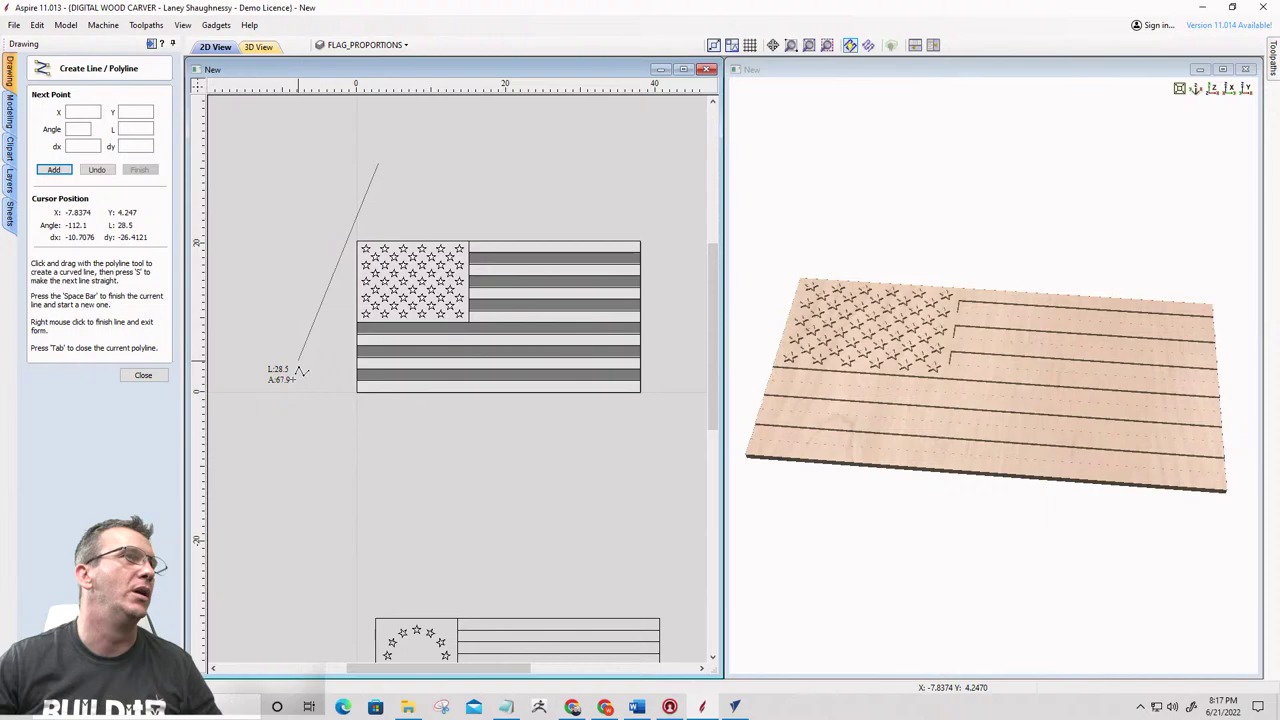
{"action": "left_click", "coordinate": [275, 443]}
{"action": "left_click", "coordinate": [145, 375]}
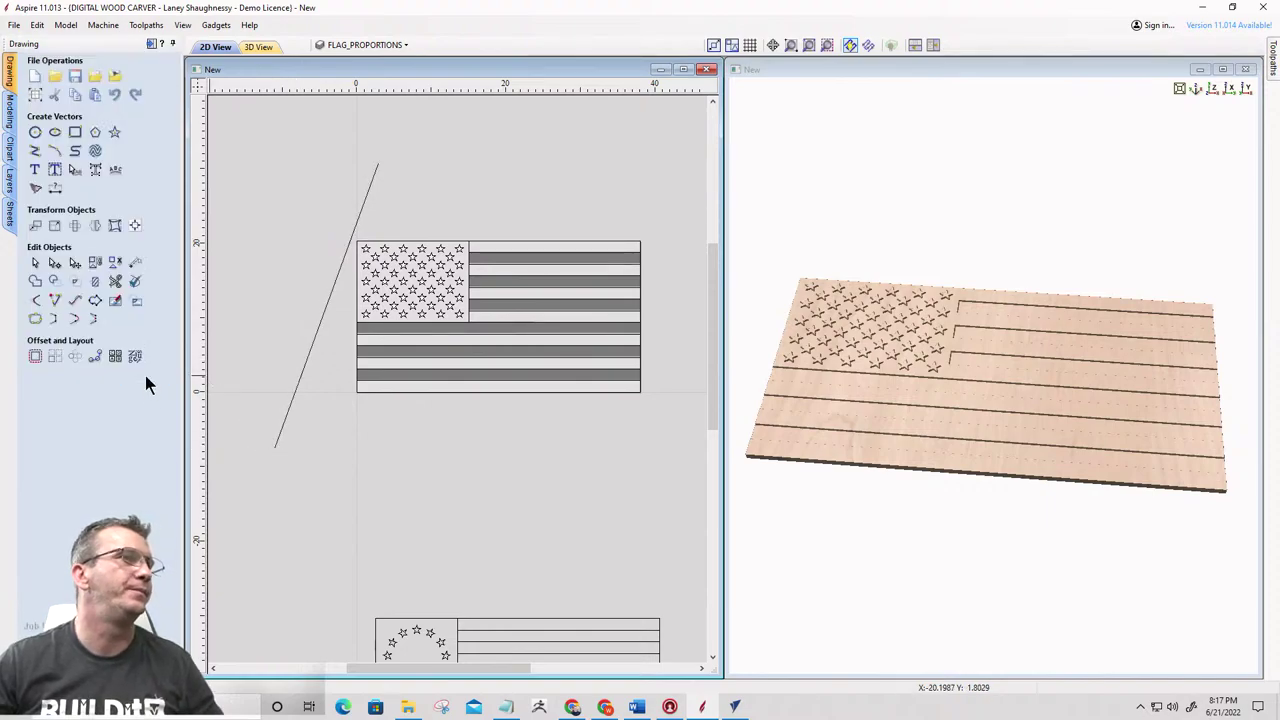
Duplicate the slanted line and place the copy just outside the upper flag's right edge
{"action": "left_click", "coordinate": [293, 399]}
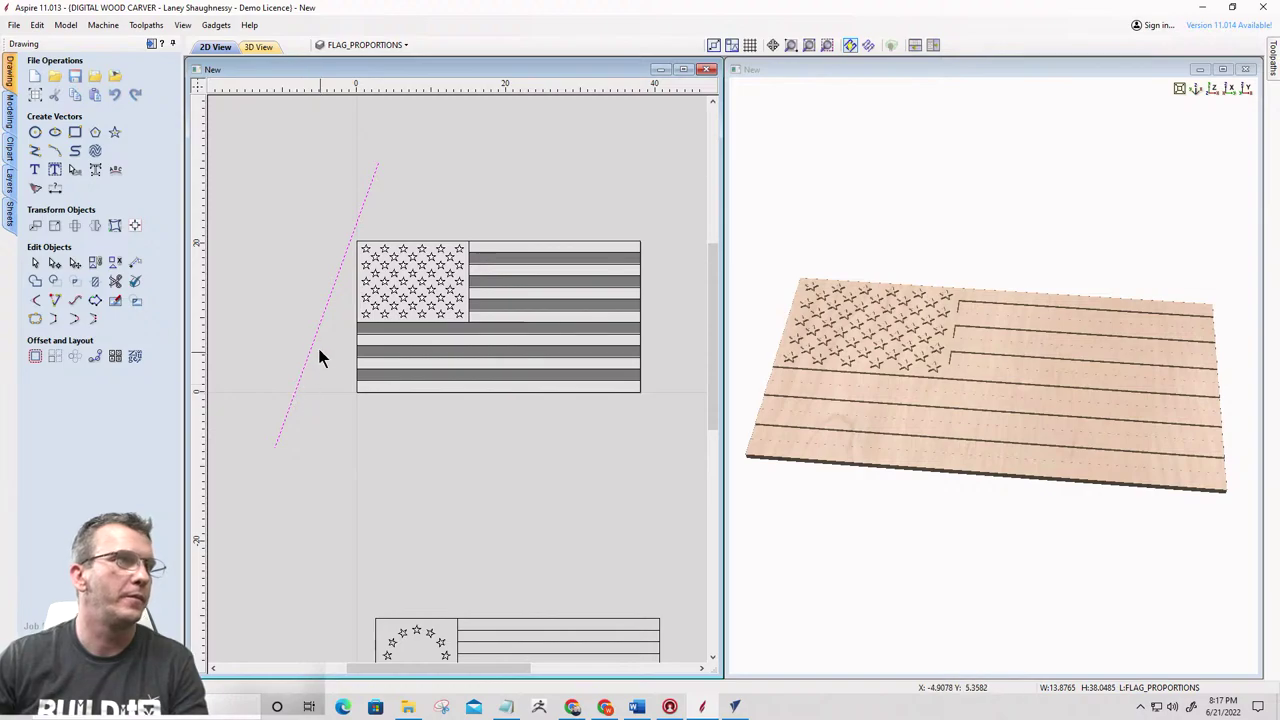
{"action": "left_click", "coordinate": [314, 341]}
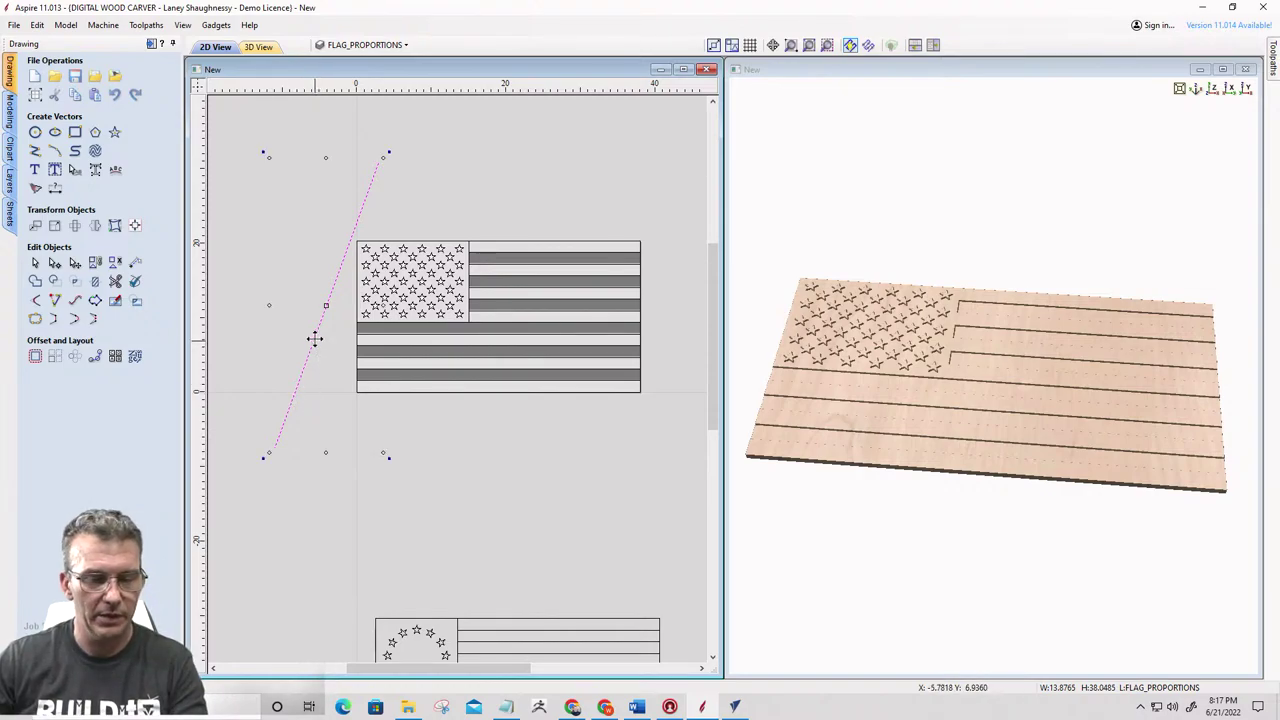
{"action": "left_click_drag", "start_coordinate": [579, 351], "coordinate": [664, 383]}
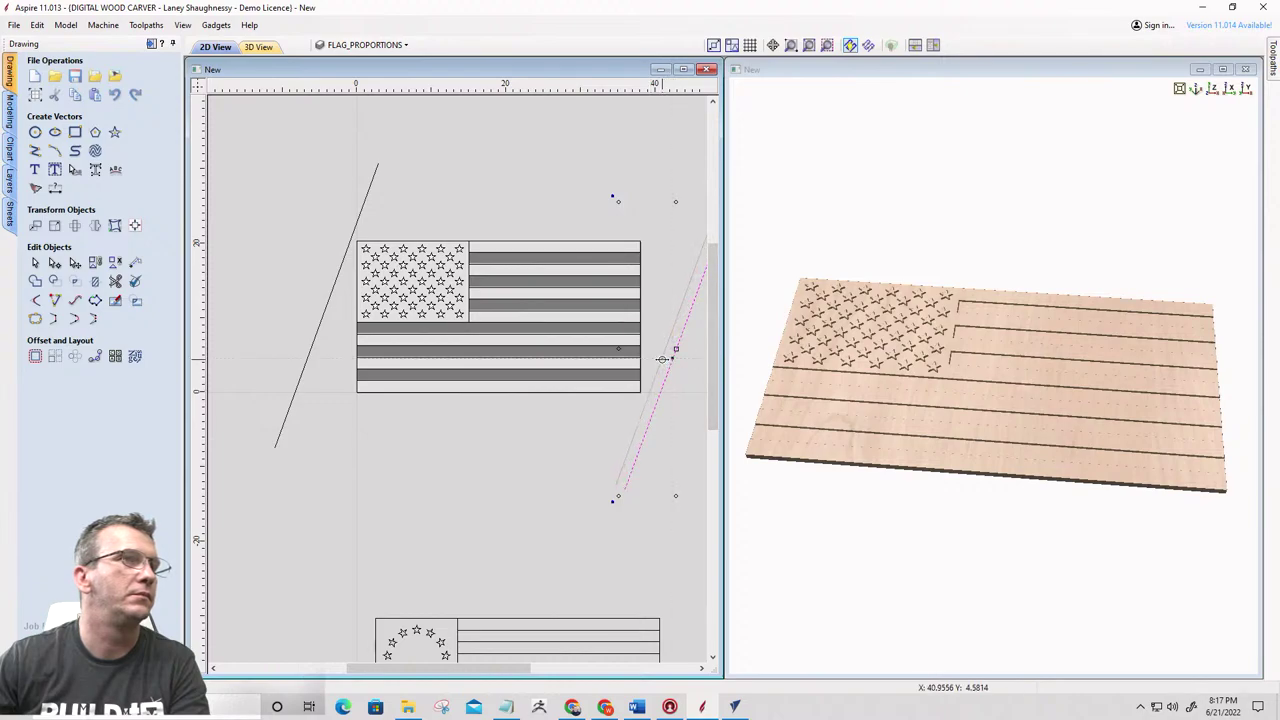
{"action": "left_click_drag", "start_coordinate": [663, 358], "coordinate": [652, 358]}
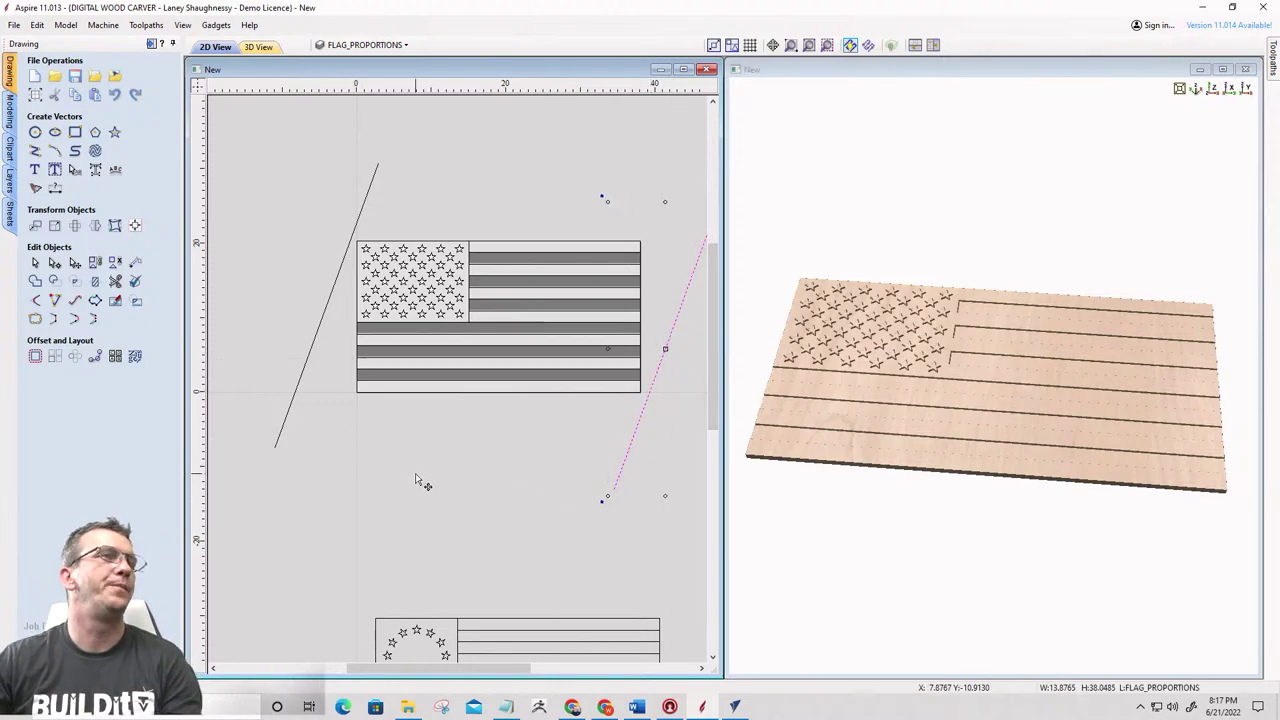
{"action": "scroll", "coordinate": [418, 470], "scroll_direction": "down", "scroll_amount": 3}
{"action": "scroll", "coordinate": [414, 475], "scroll_direction": "up", "scroll_amount": 3}
{"action": "scroll", "coordinate": [410, 440], "scroll_direction": "down", "scroll_amount": 2}
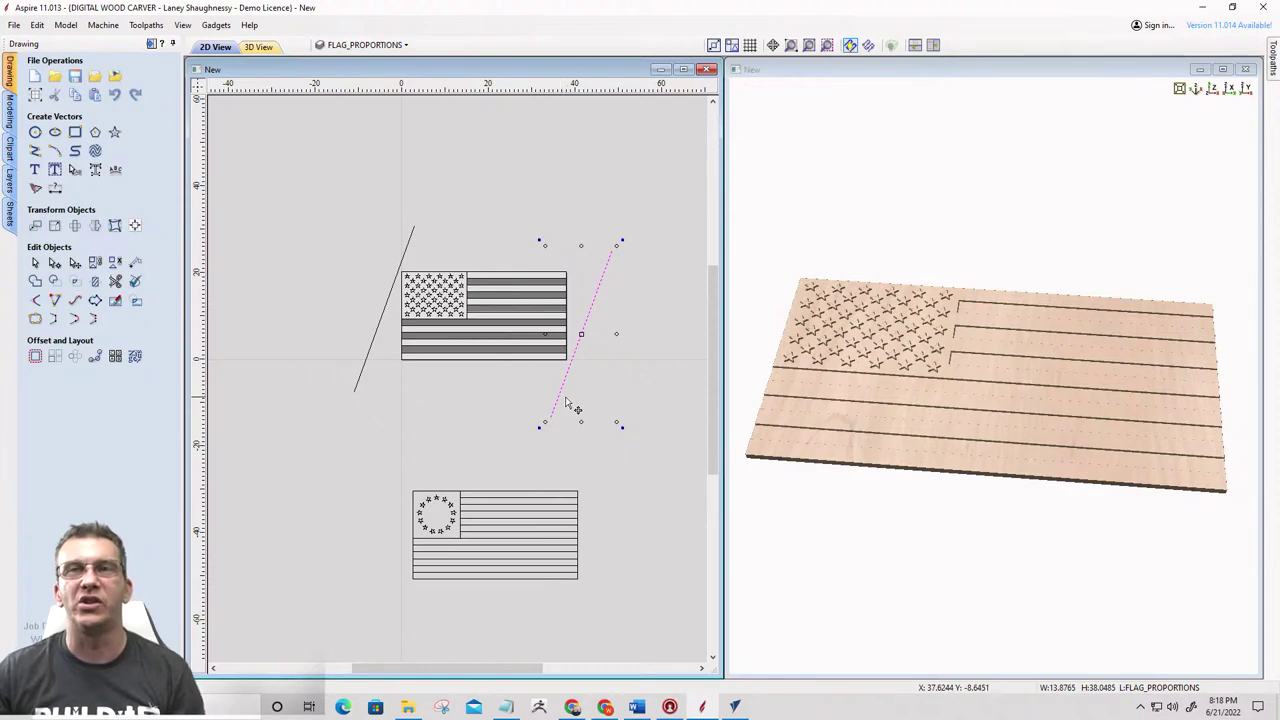
{"action": "left_click", "coordinate": [432, 427]}
Draw an open wavy curve beneath the upper flag, between the slanted lines, about 40.8 inches wide and 2.1 inches high
{"action": "scroll", "coordinate": [300, 406], "scroll_direction": "up", "scroll_amount": 2}
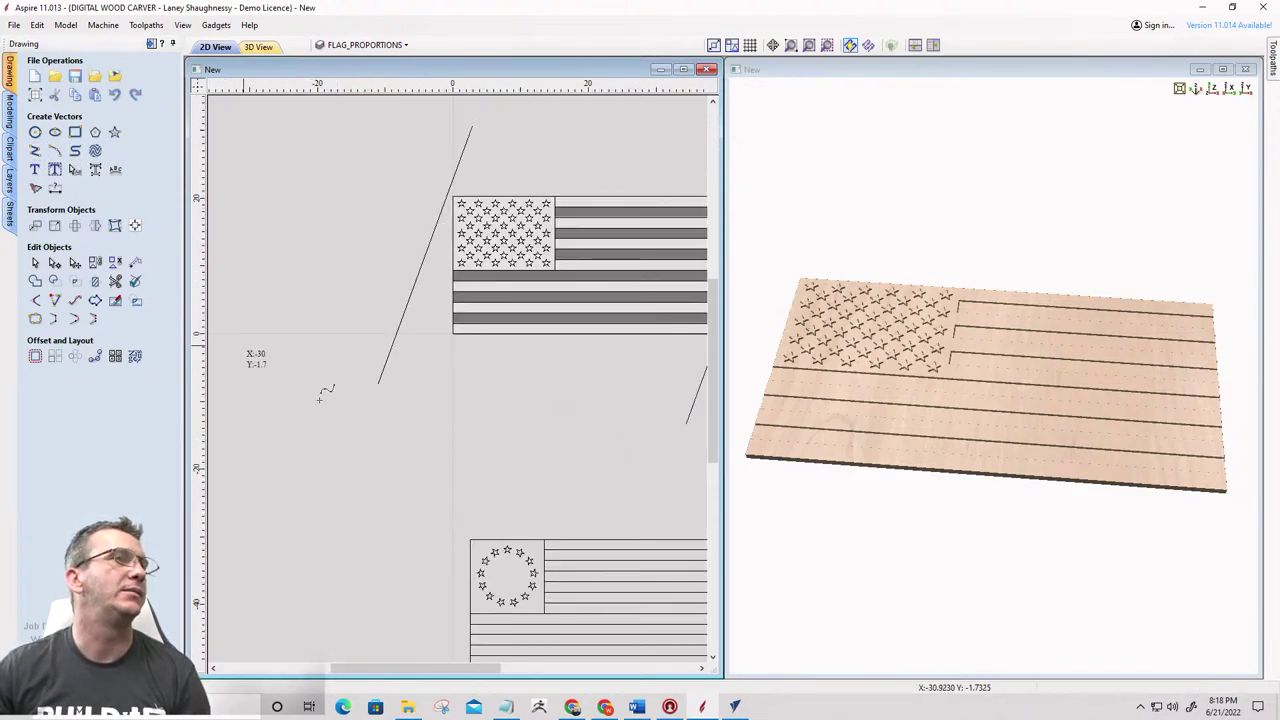
{"action": "scroll", "coordinate": [380, 366], "scroll_direction": "down", "scroll_amount": 3}
{"action": "scroll", "coordinate": [400, 390], "scroll_direction": "up", "scroll_amount": 4}
{"action": "scroll", "coordinate": [372, 397], "scroll_direction": "down", "scroll_amount": 1}
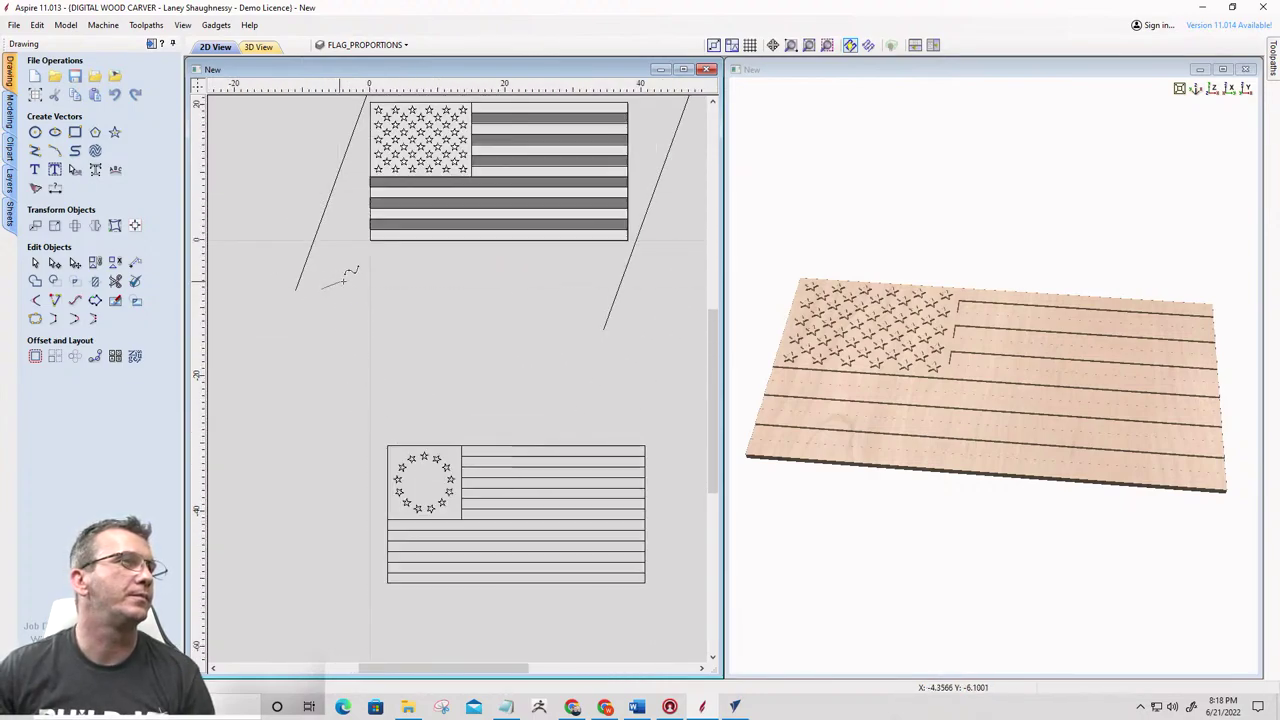
{"action": "left_click", "coordinate": [321, 288]}
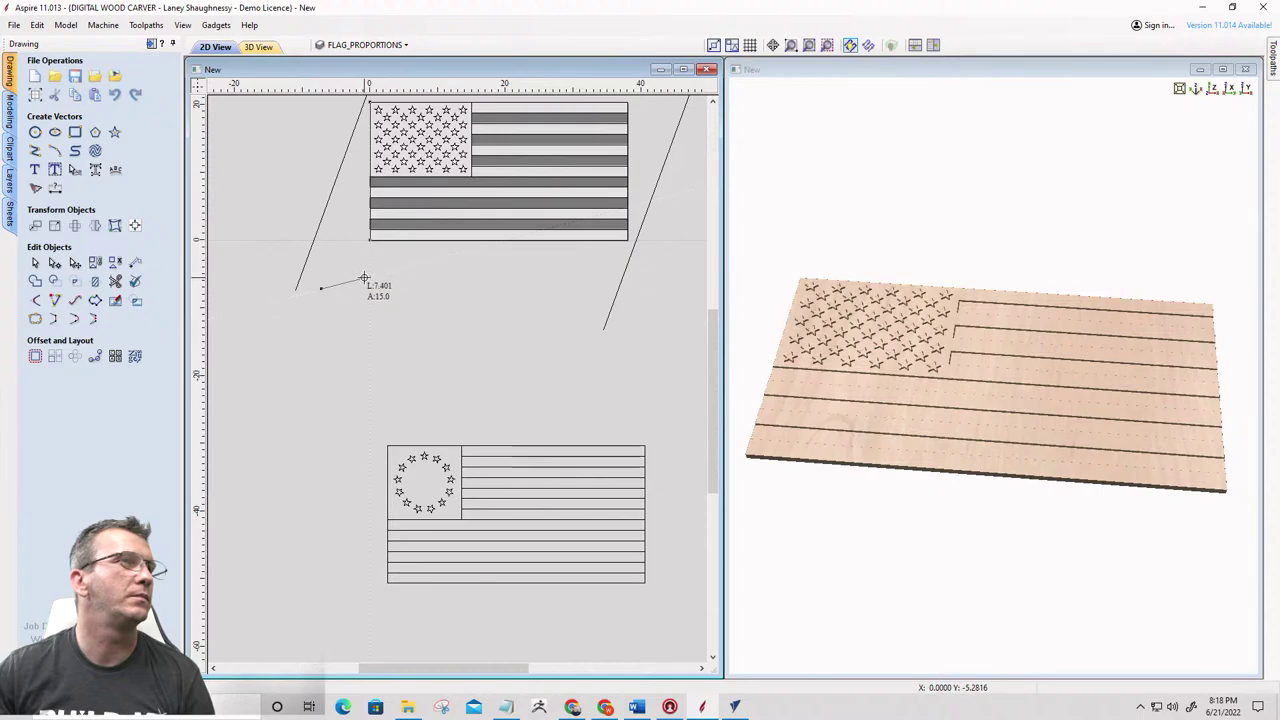
{"action": "left_click", "coordinate": [370, 277]}
{"action": "left_click", "coordinate": [443, 284]}
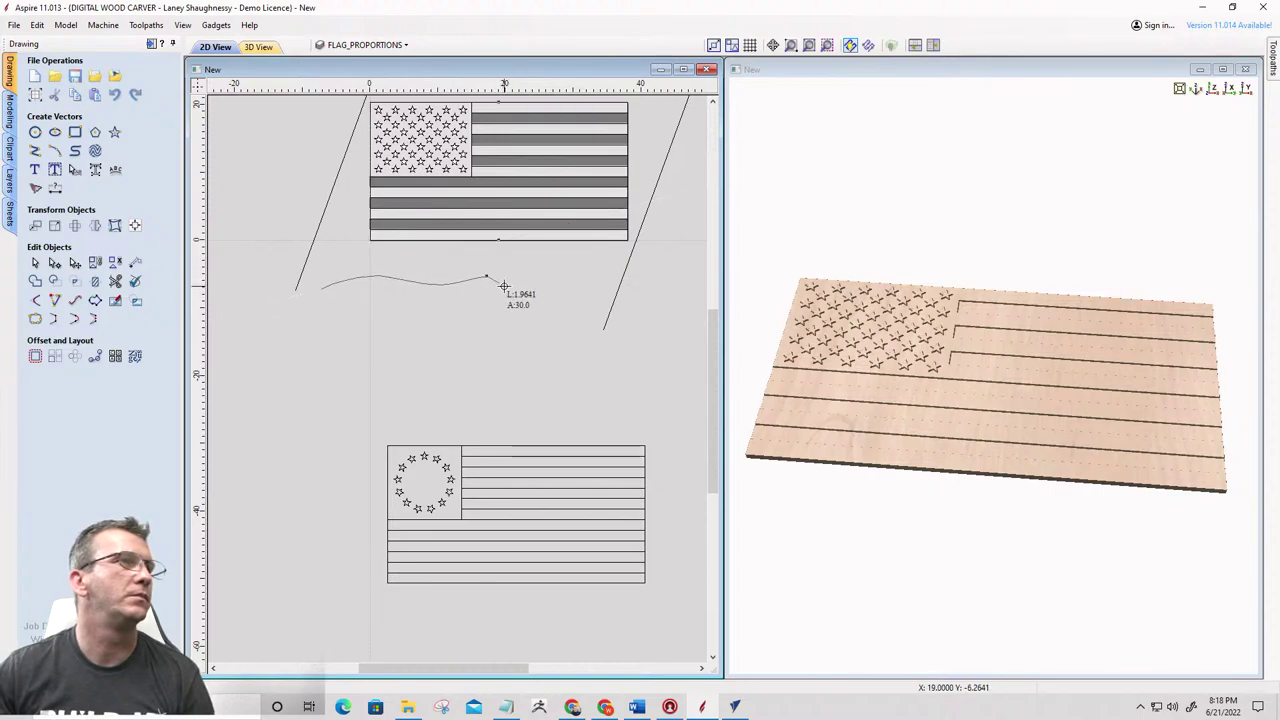
{"action": "left_click", "coordinate": [504, 285]}
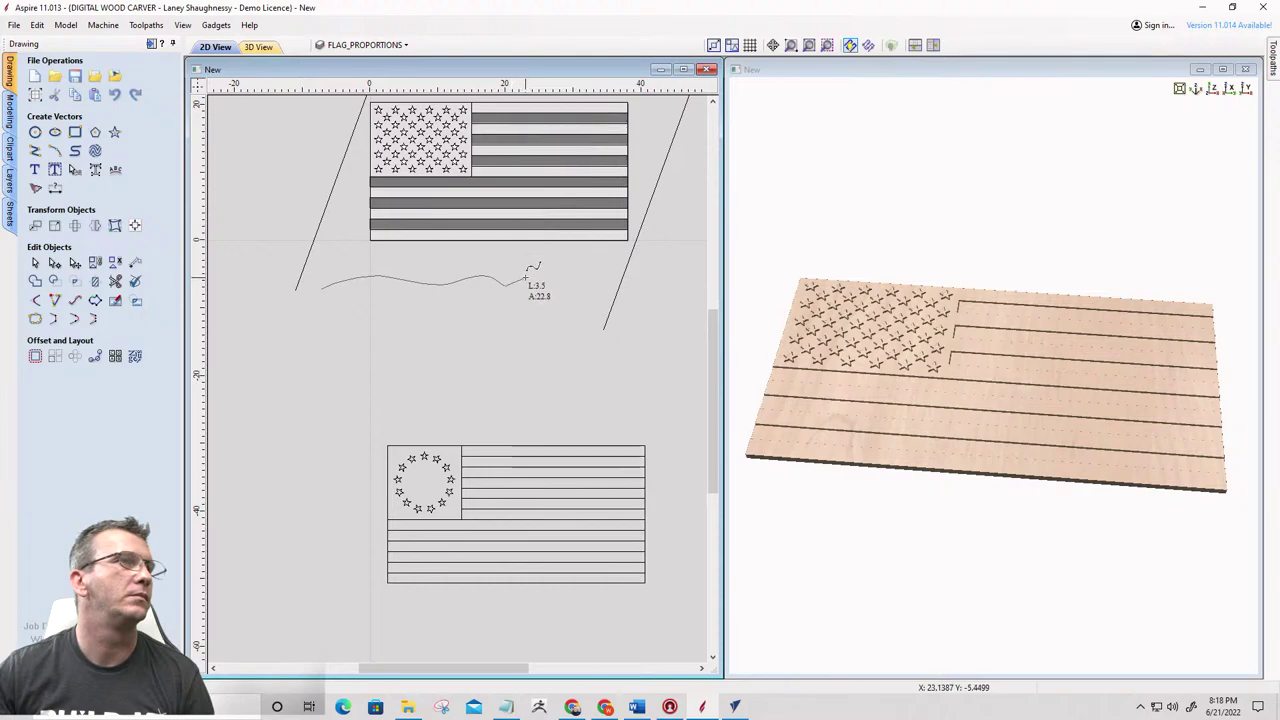
{"action": "left_click", "coordinate": [558, 276]}
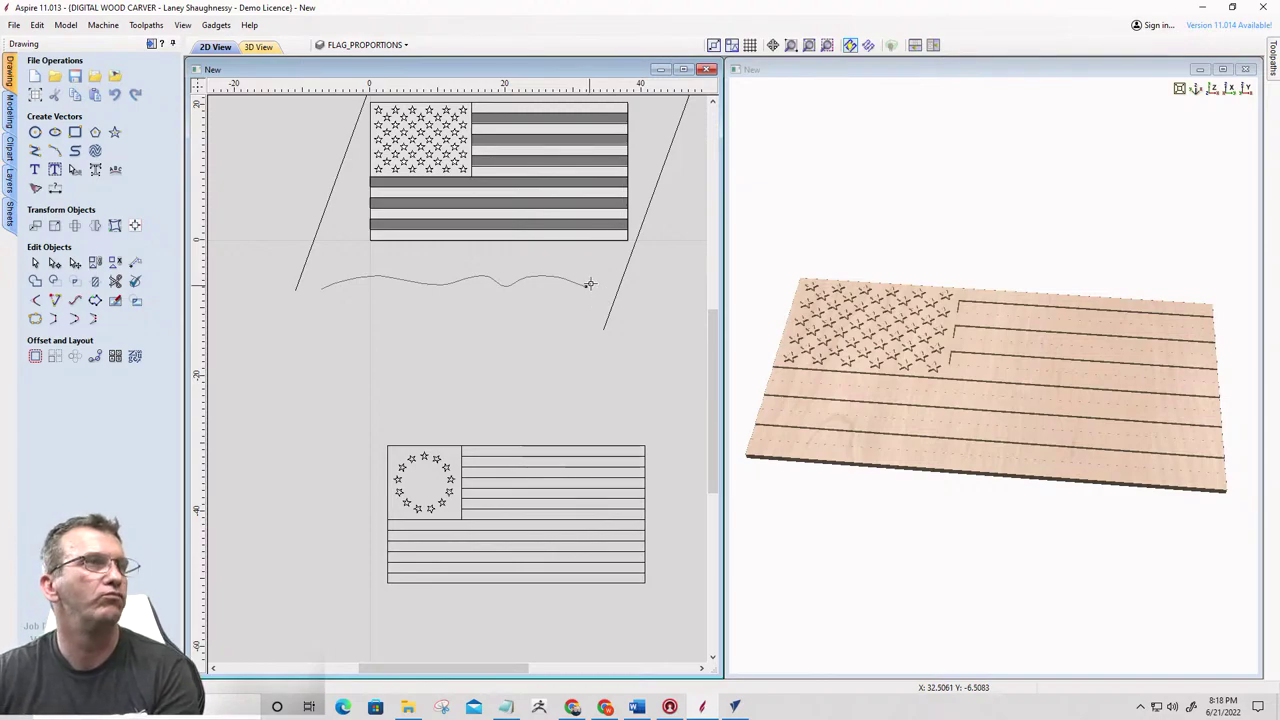
{"action": "left_click", "coordinate": [586, 285]}
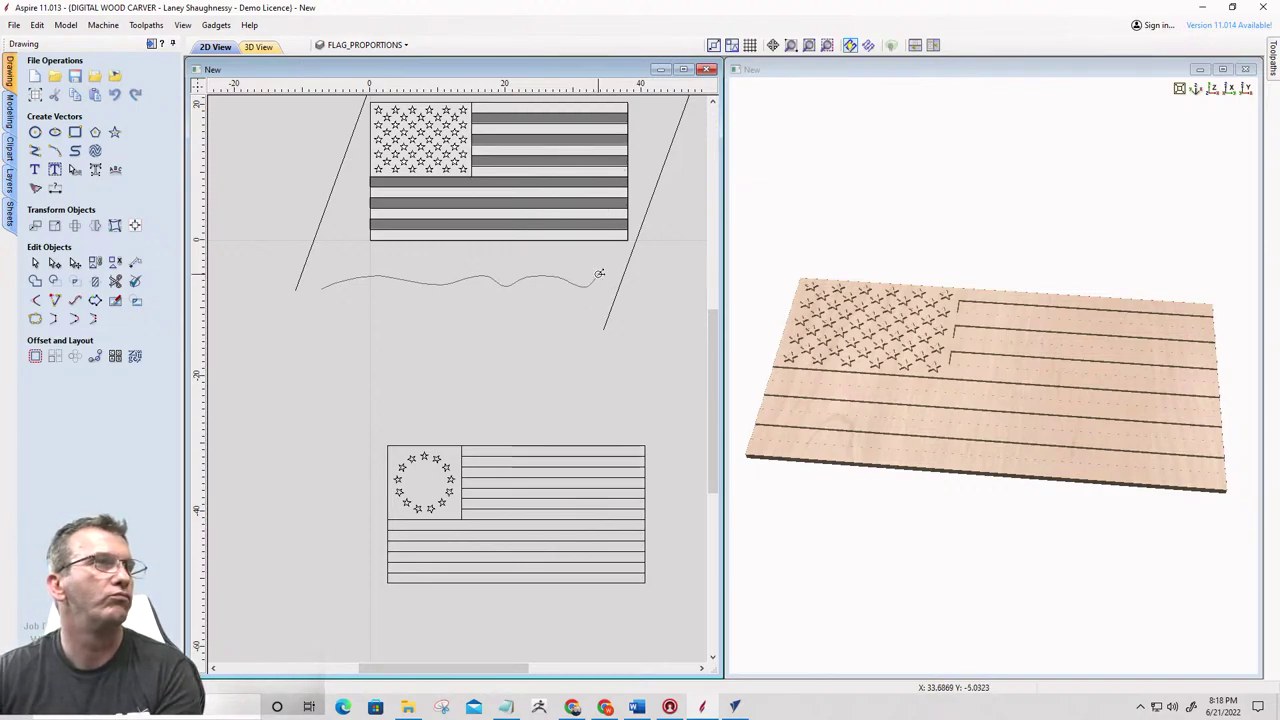
{"action": "left_click", "coordinate": [598, 276]}
{"action": "key", "text": "Escape"}
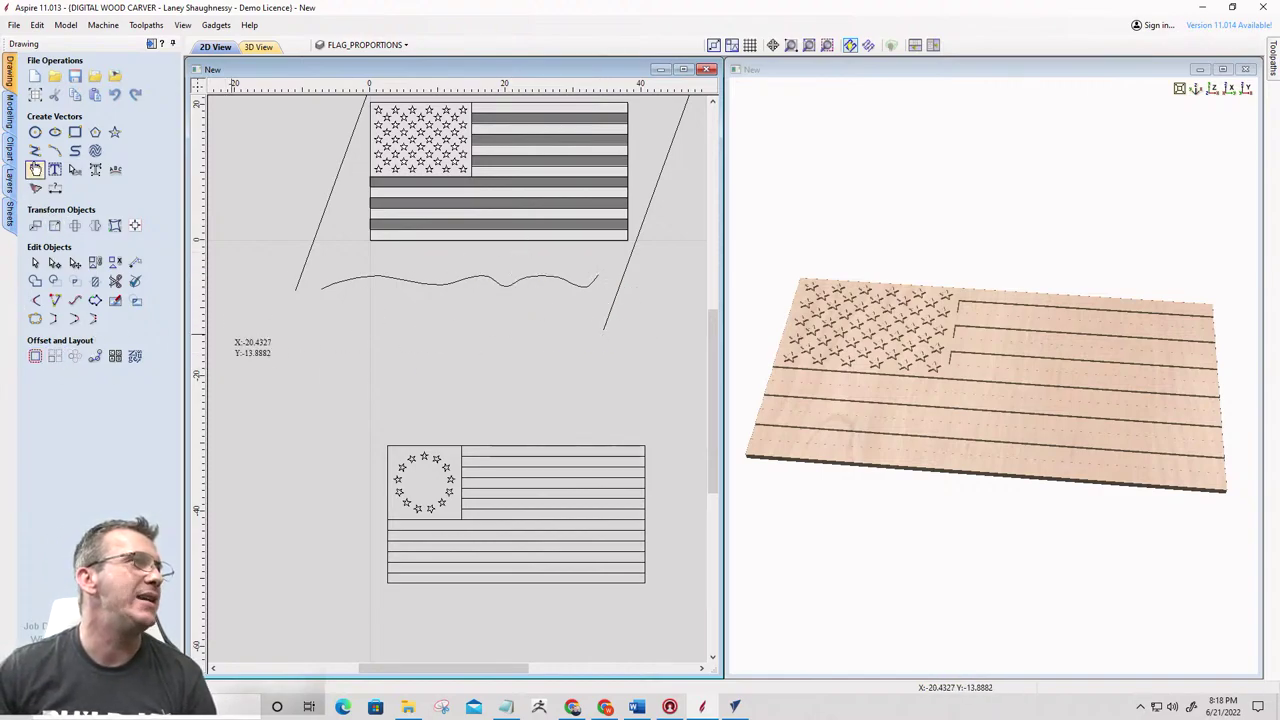
Scale the wavy curve to a height of 0.625 inches with width and height linked, and undo the resize
{"action": "left_click", "coordinate": [55, 225]}
{"action": "left_click", "coordinate": [454, 283]}
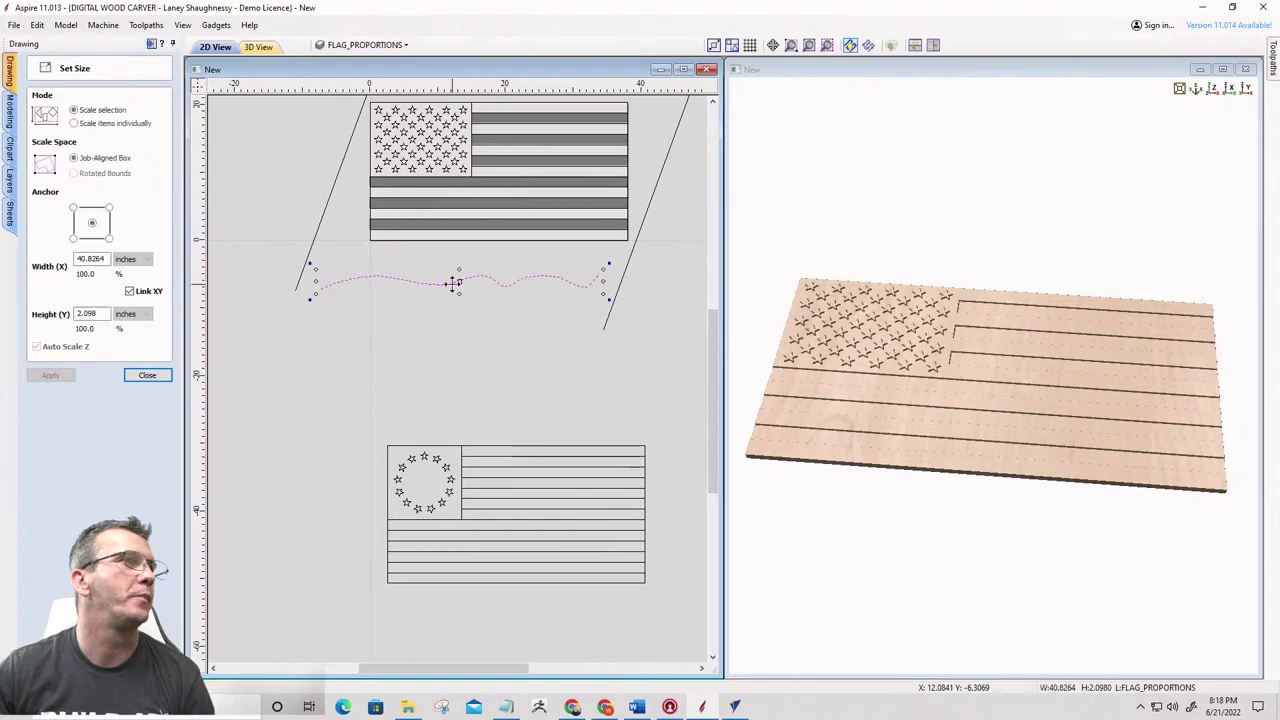
{"action": "double_click", "coordinate": [99, 316]}
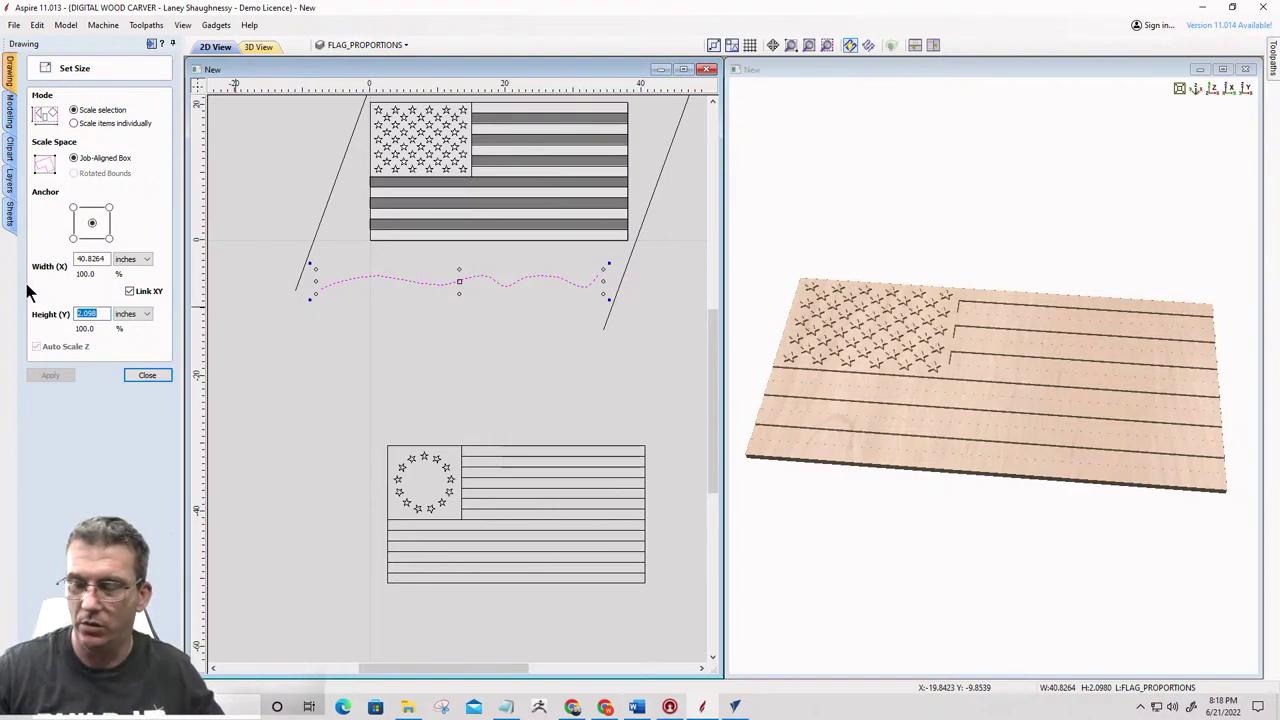
{"action": "type", "text": ".625"}
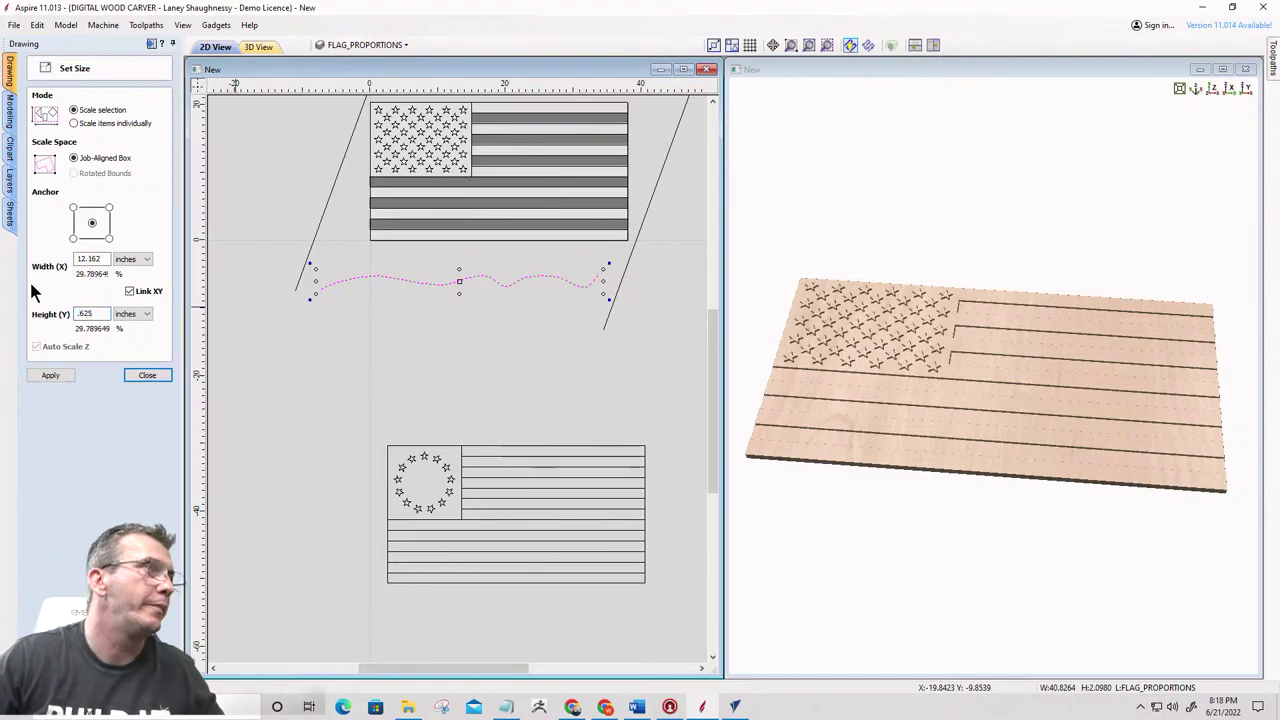
{"action": "left_click", "coordinate": [55, 374]}
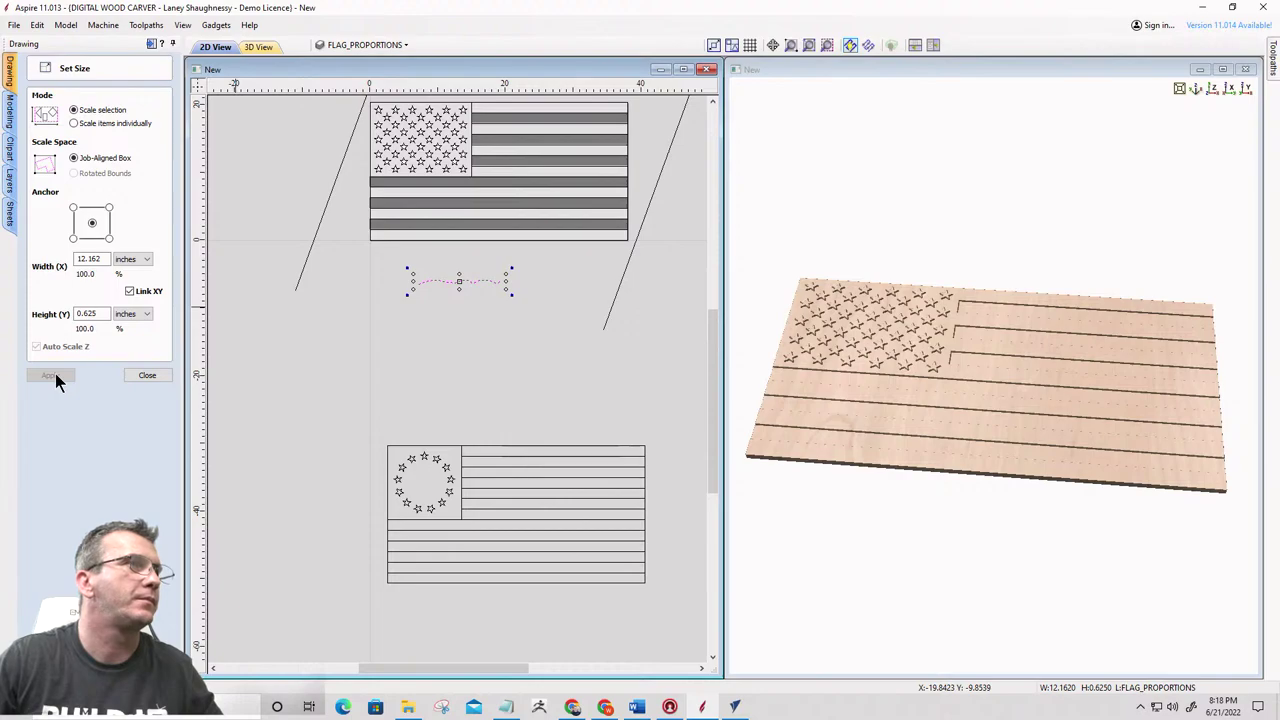
{"action": "key", "text": "ctrl+z"}
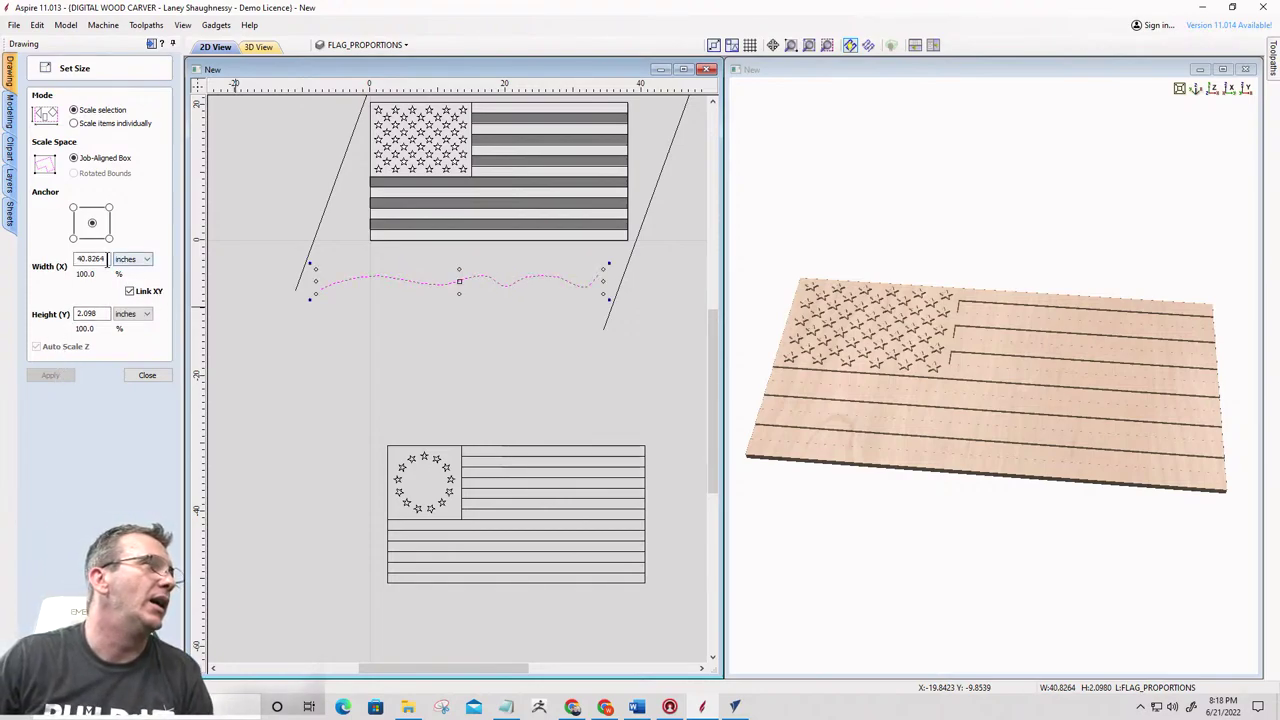
Unlink the wavy curve's width and height and resize it to 38 inches wide by 0.625 inches high
{"action": "double_click", "coordinate": [90, 259]}
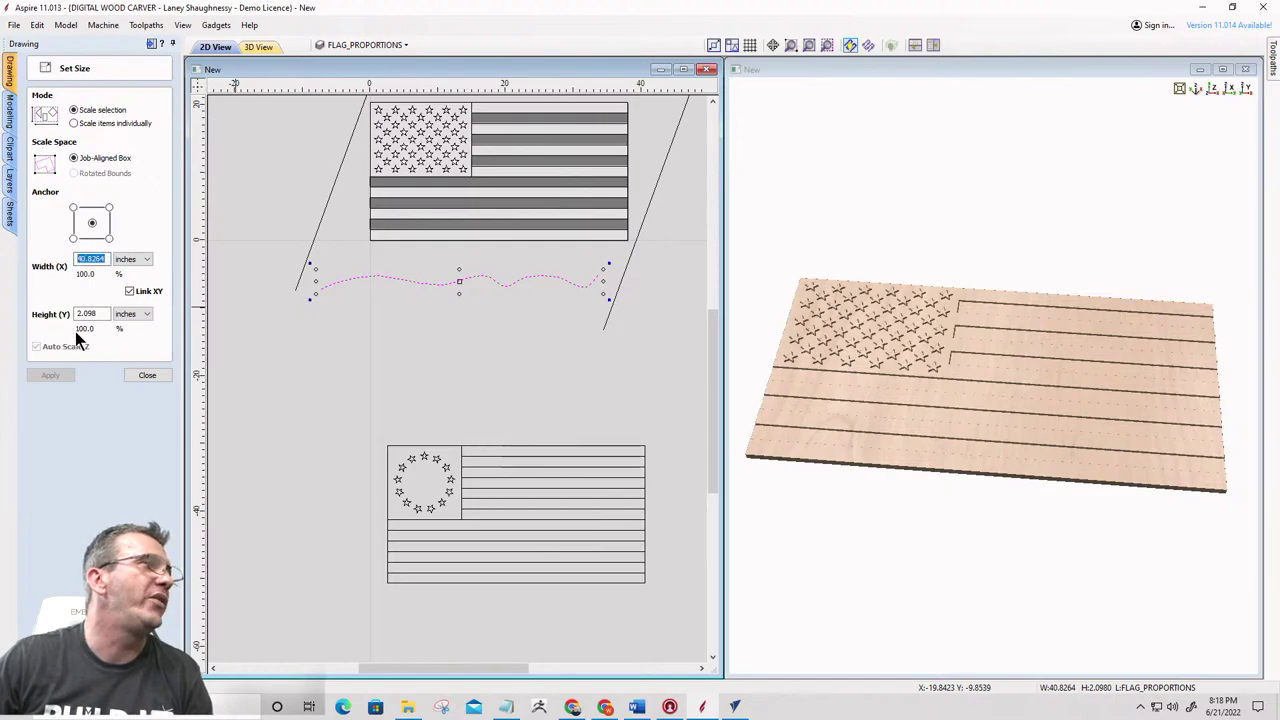
{"action": "left_click", "coordinate": [129, 291]}
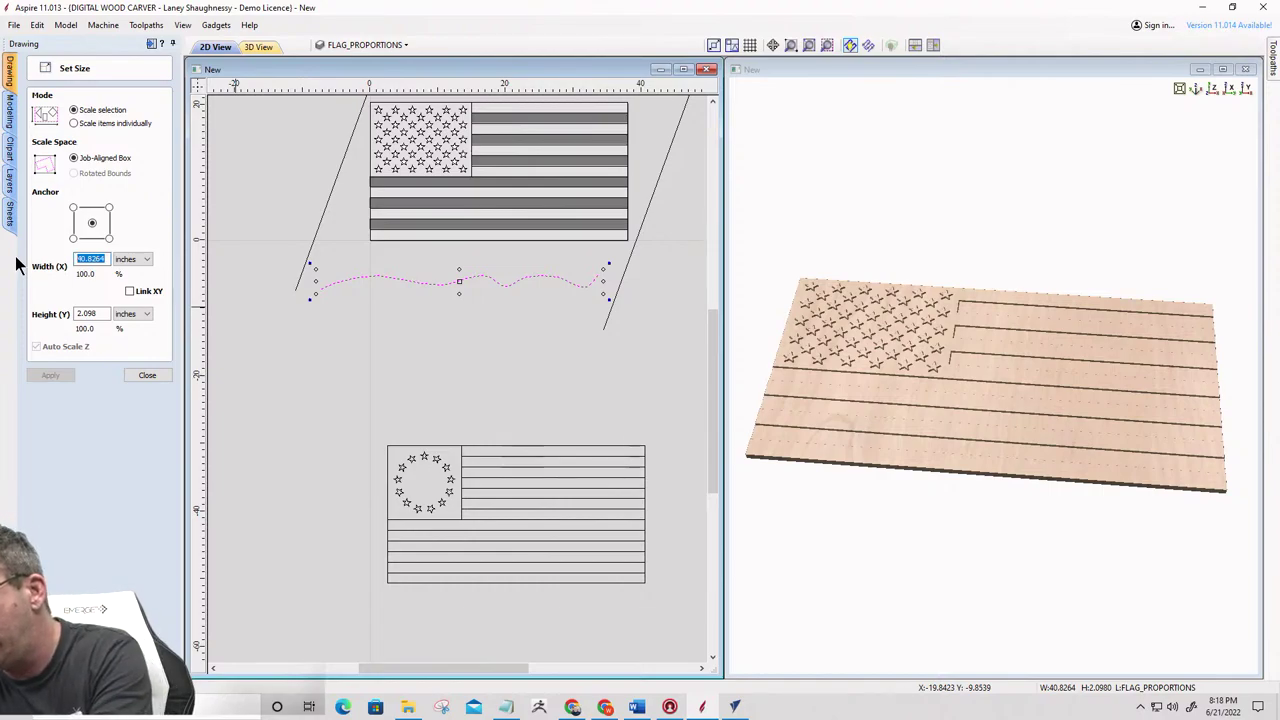
{"action": "type", "text": "38"}
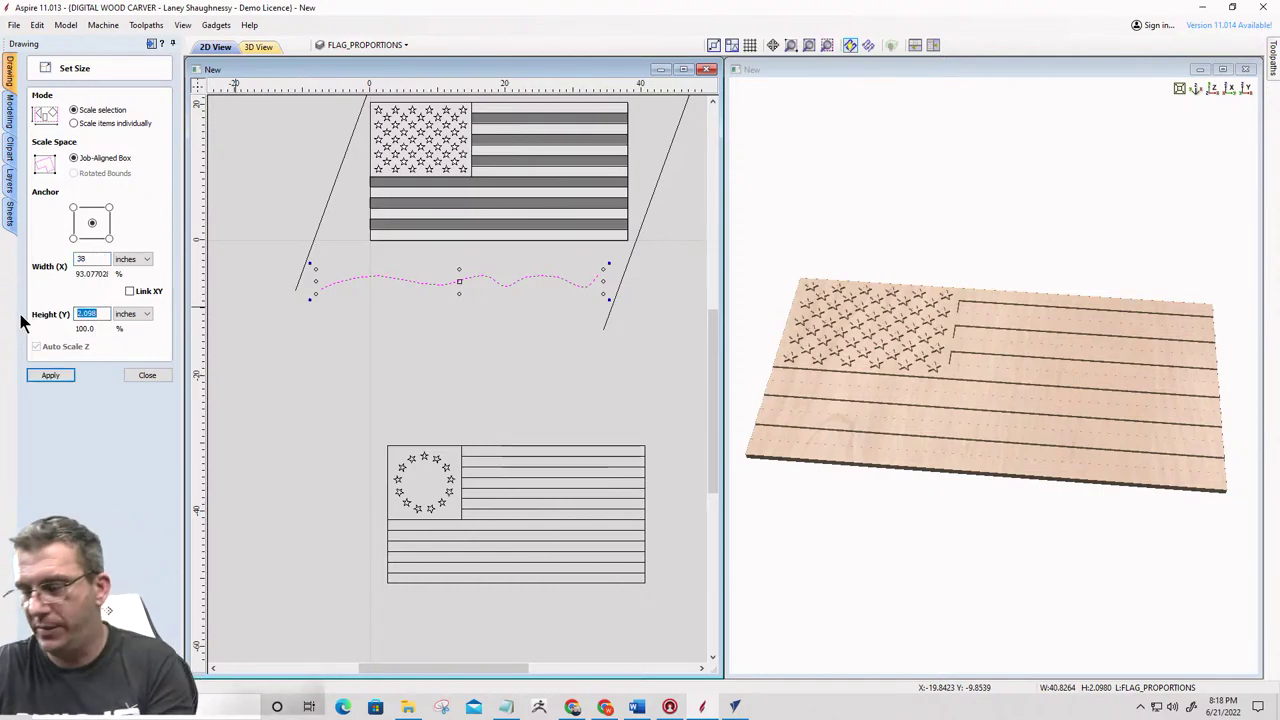
{"action": "type", "text": ".625"}
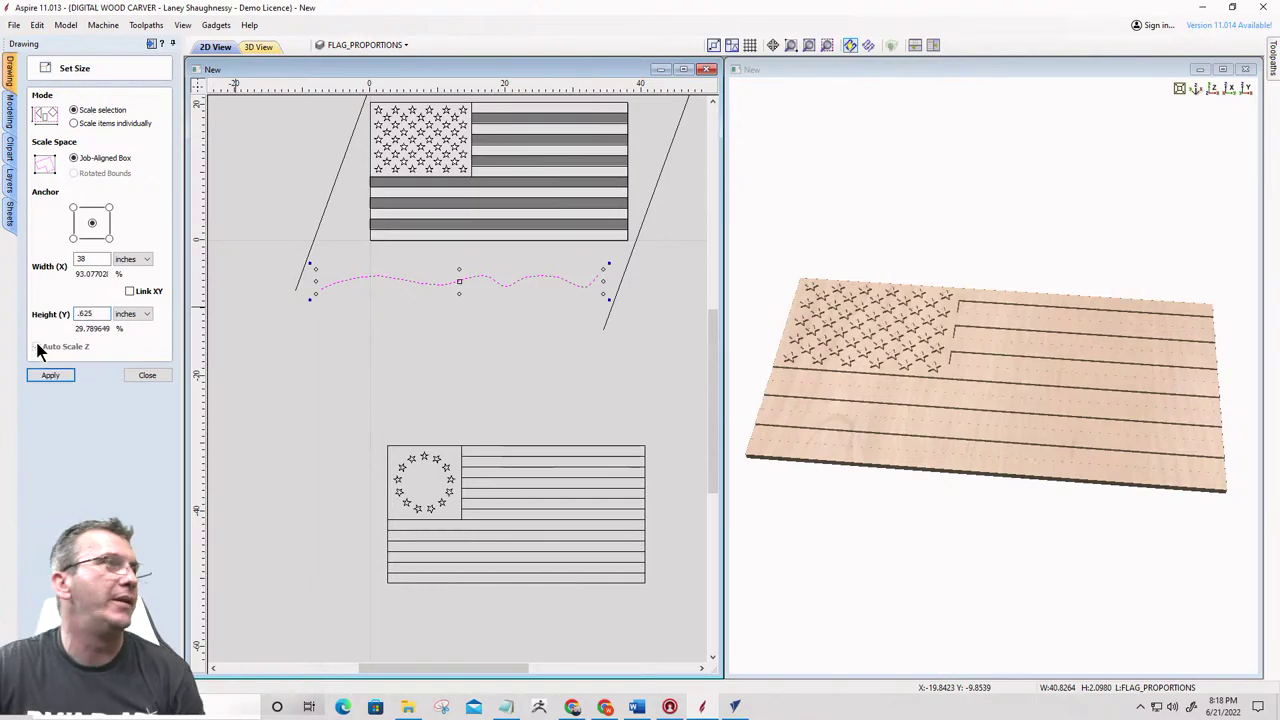
{"action": "left_click", "coordinate": [45, 375]}
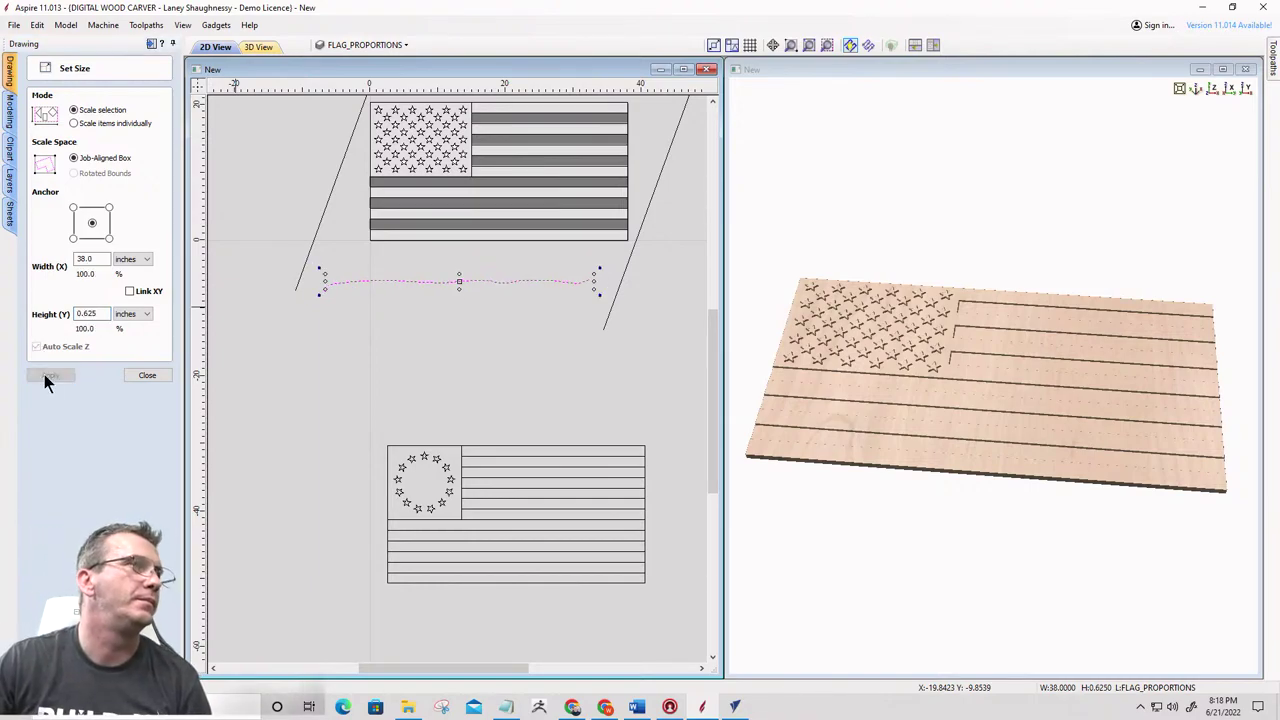
{"action": "left_click", "coordinate": [147, 375]}
Edit the wavy curve's nodes, moving its right end node slightly down and outward, for a size of about 38.08 by 0.59 inches
{"action": "scroll", "coordinate": [419, 279], "scroll_direction": "up", "scroll_amount": 5}
{"action": "scroll", "coordinate": [535, 210], "scroll_direction": "down", "scroll_amount": 8}
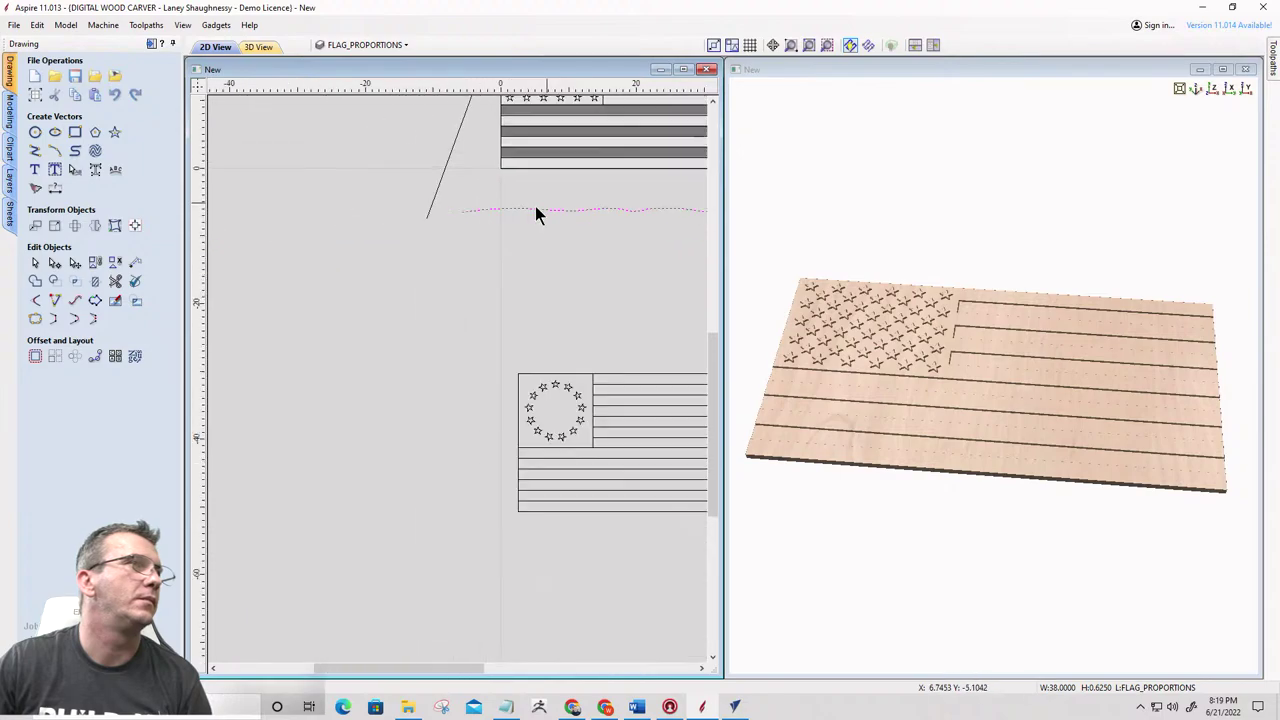
{"action": "scroll", "coordinate": [456, 316], "scroll_direction": "up", "scroll_amount": 5}
{"action": "scroll", "coordinate": [458, 320], "scroll_direction": "down", "scroll_amount": 2}
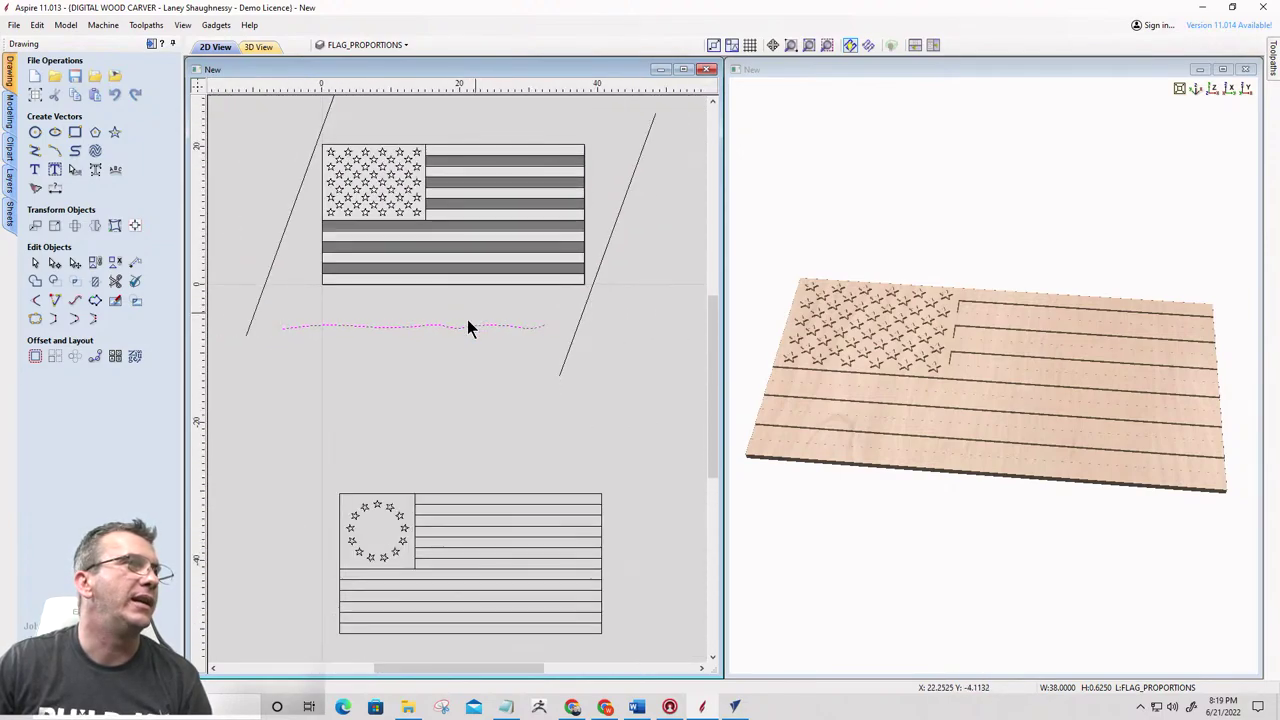
{"action": "scroll", "coordinate": [295, 323], "scroll_direction": "up", "scroll_amount": 1}
{"action": "scroll", "coordinate": [559, 331], "scroll_direction": "up", "scroll_amount": 5}
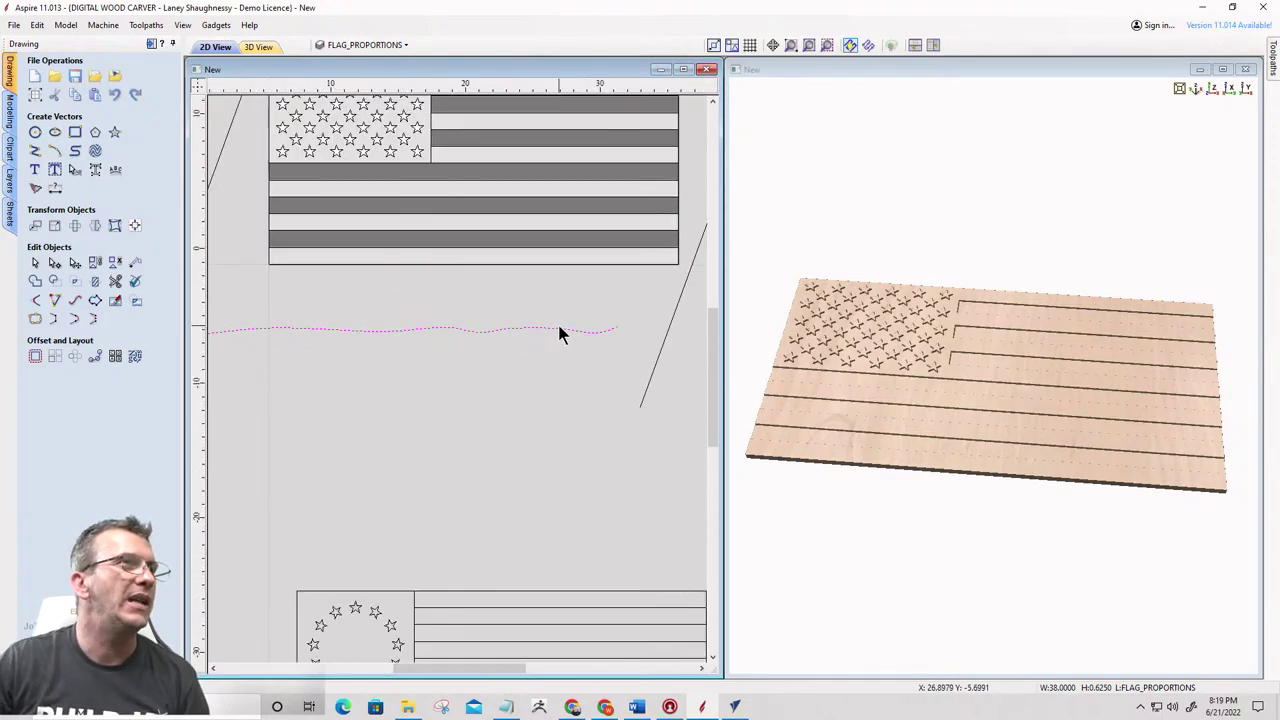
{"action": "scroll", "coordinate": [400, 175], "scroll_direction": "down", "scroll_amount": 3}
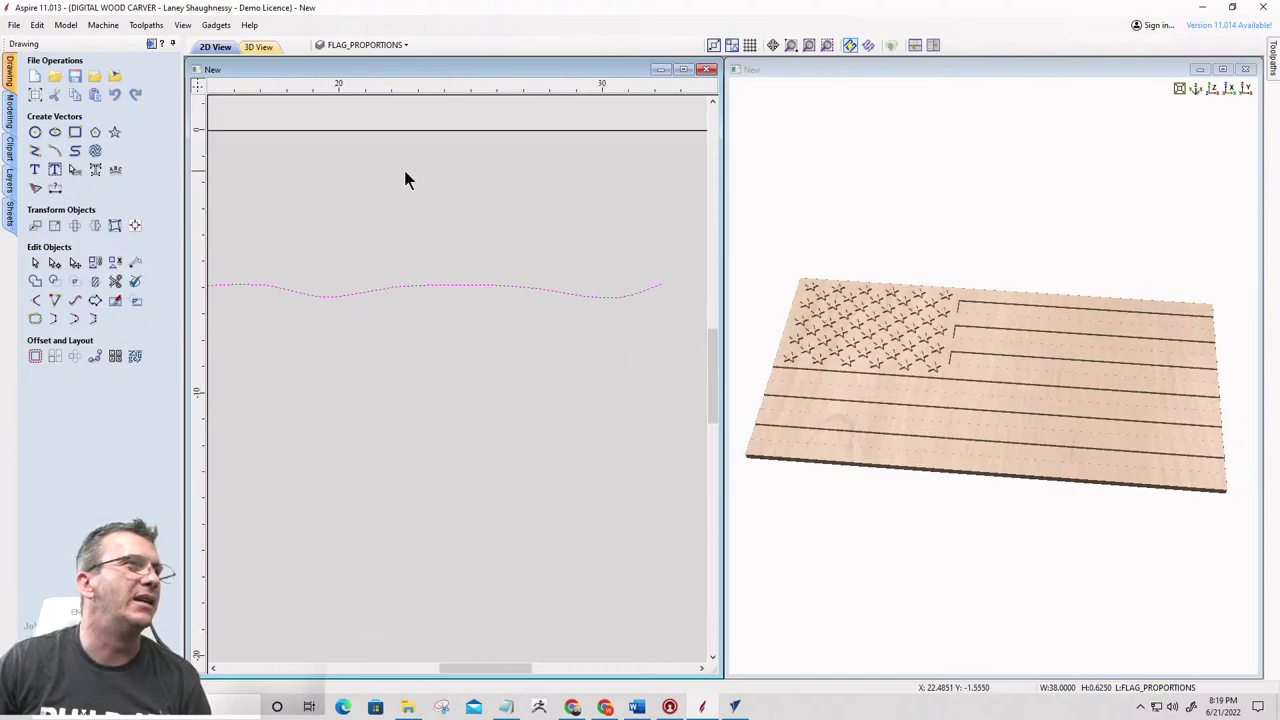
{"action": "left_click", "coordinate": [54, 262]}
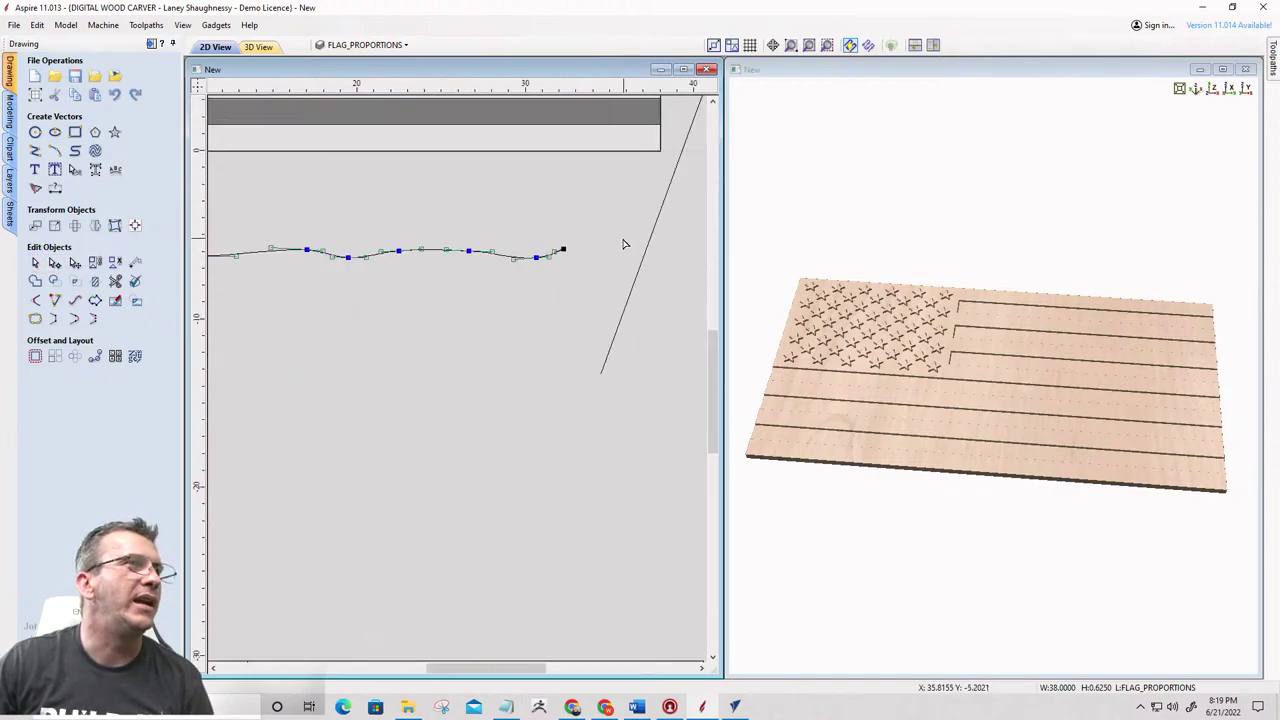
{"action": "scroll", "coordinate": [620, 244], "scroll_direction": "up", "scroll_amount": 4}
{"action": "left_click_drag", "start_coordinate": [439, 268], "coordinate": [447, 284]}
{"action": "left_click", "coordinate": [413, 296]}
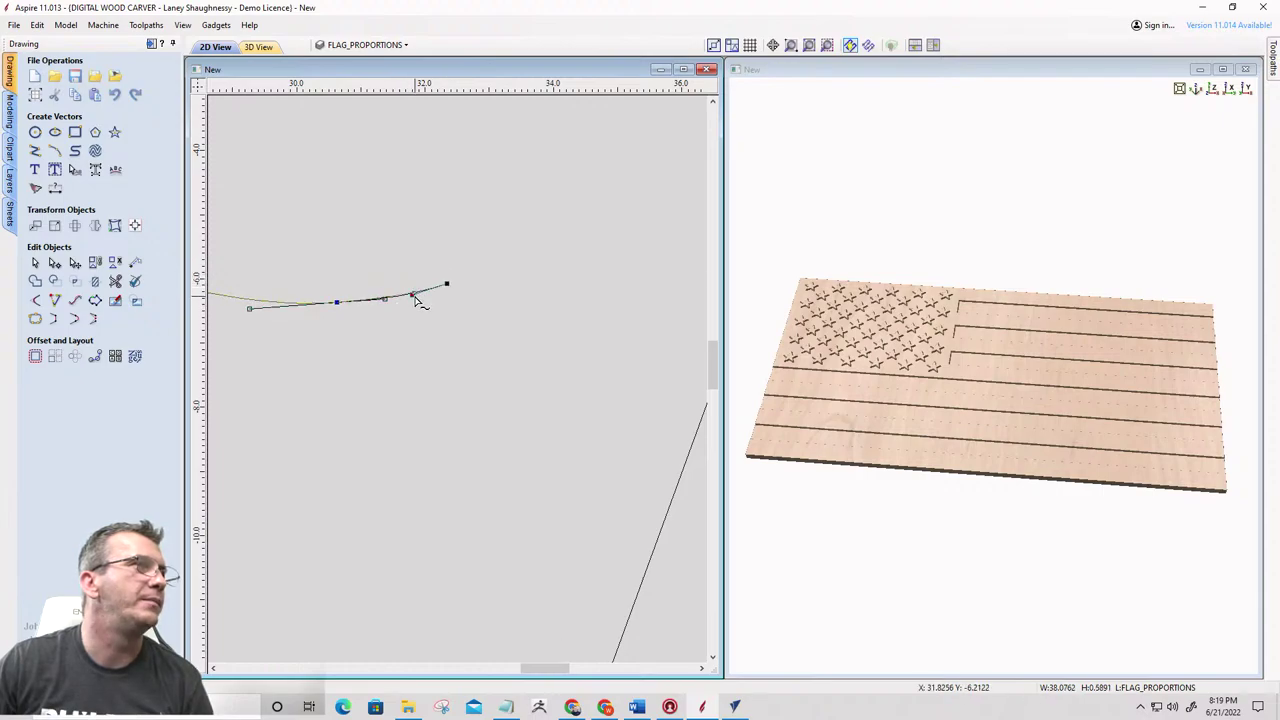
{"action": "scroll", "coordinate": [491, 249], "scroll_direction": "down", "scroll_amount": 6}
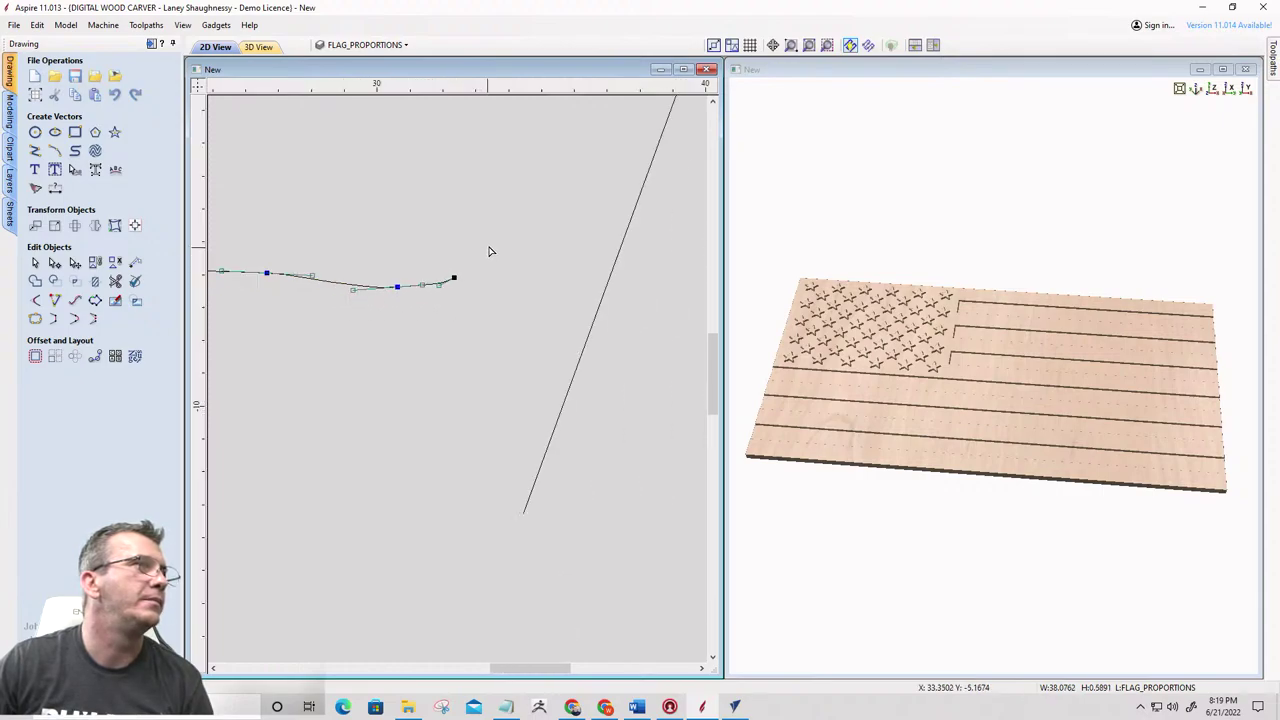
{"action": "scroll", "coordinate": [534, 238], "scroll_direction": "down", "scroll_amount": 2}
{"action": "left_click", "coordinate": [400, 269]}
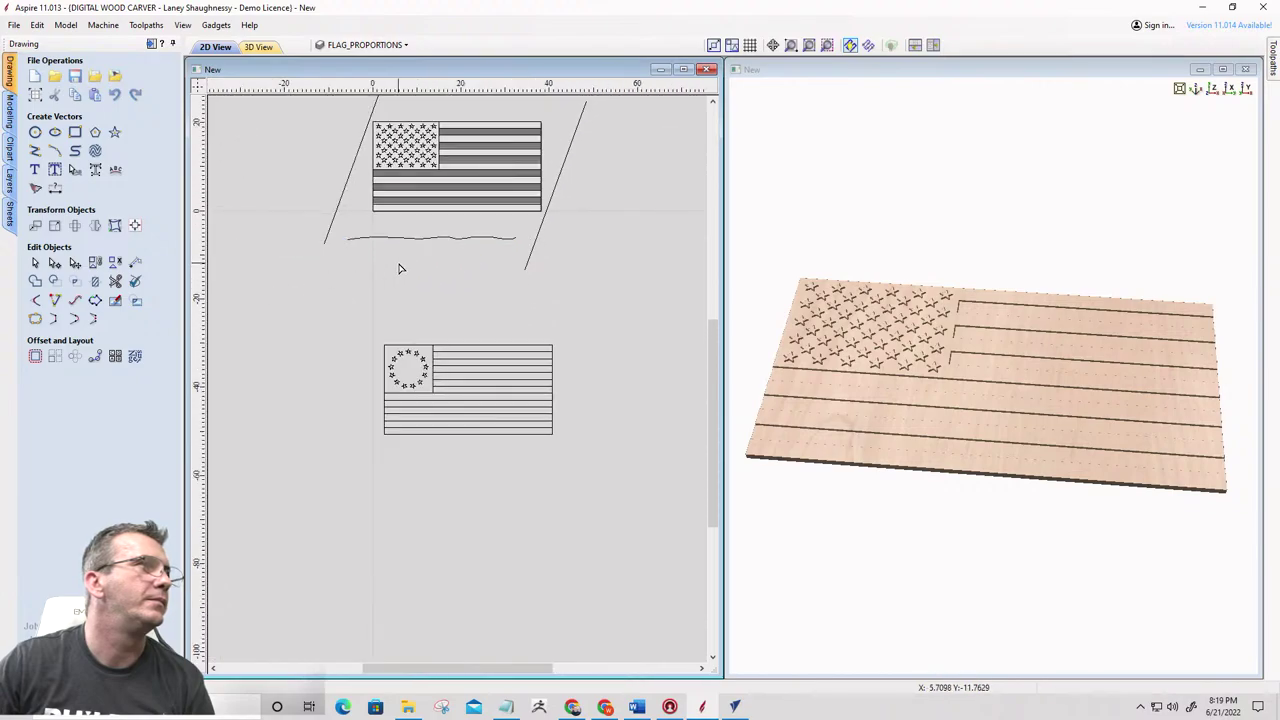
Start a Two Rail Sweep and set the slanted lines on both sides of the upper flag as the drive rails
{"action": "scroll", "coordinate": [382, 261], "scroll_direction": "up", "scroll_amount": 2}
{"action": "scroll", "coordinate": [390, 265], "scroll_direction": "down", "scroll_amount": 2}
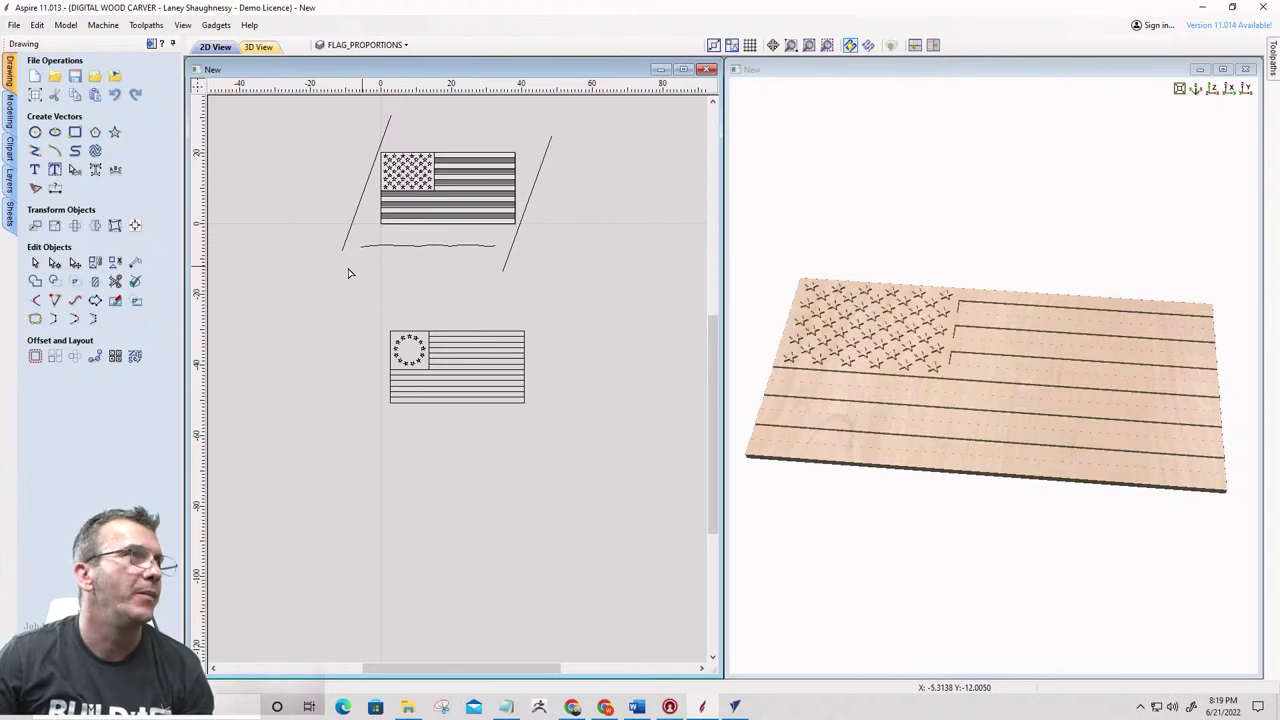
{"action": "left_click", "coordinate": [10, 110]}
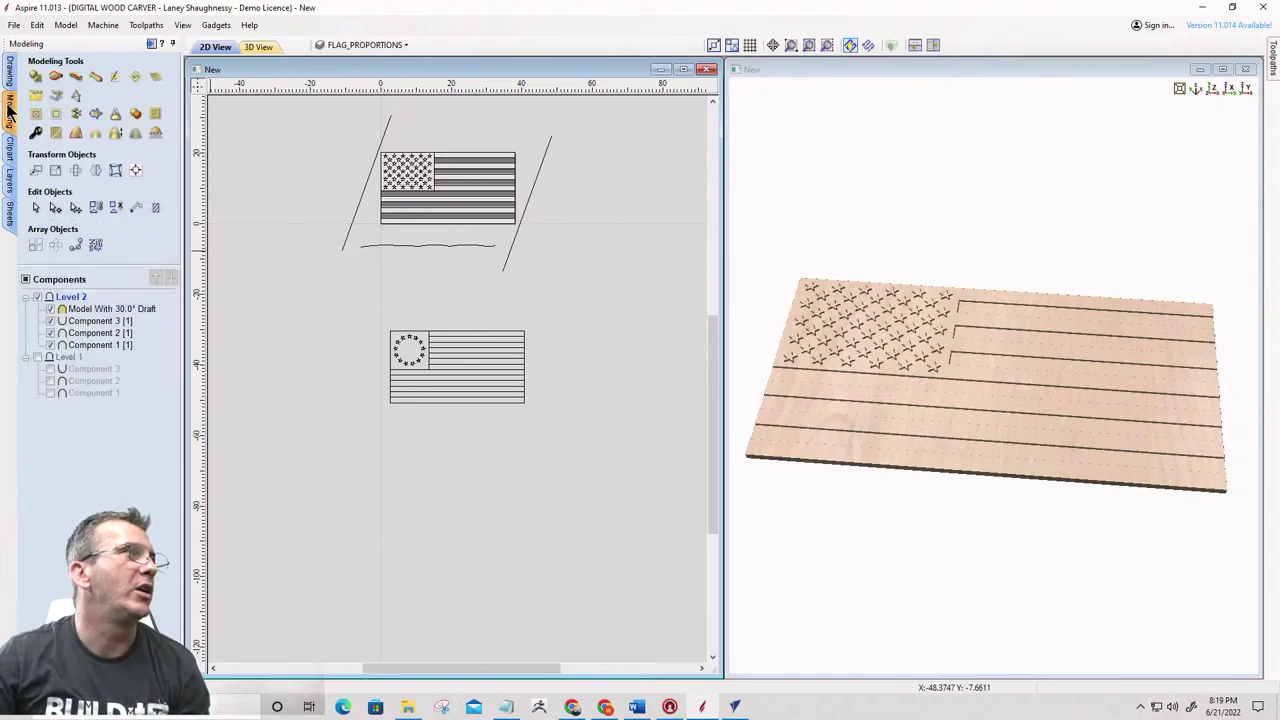
{"action": "left_click", "coordinate": [56, 76]}
{"action": "left_click", "coordinate": [355, 224]}
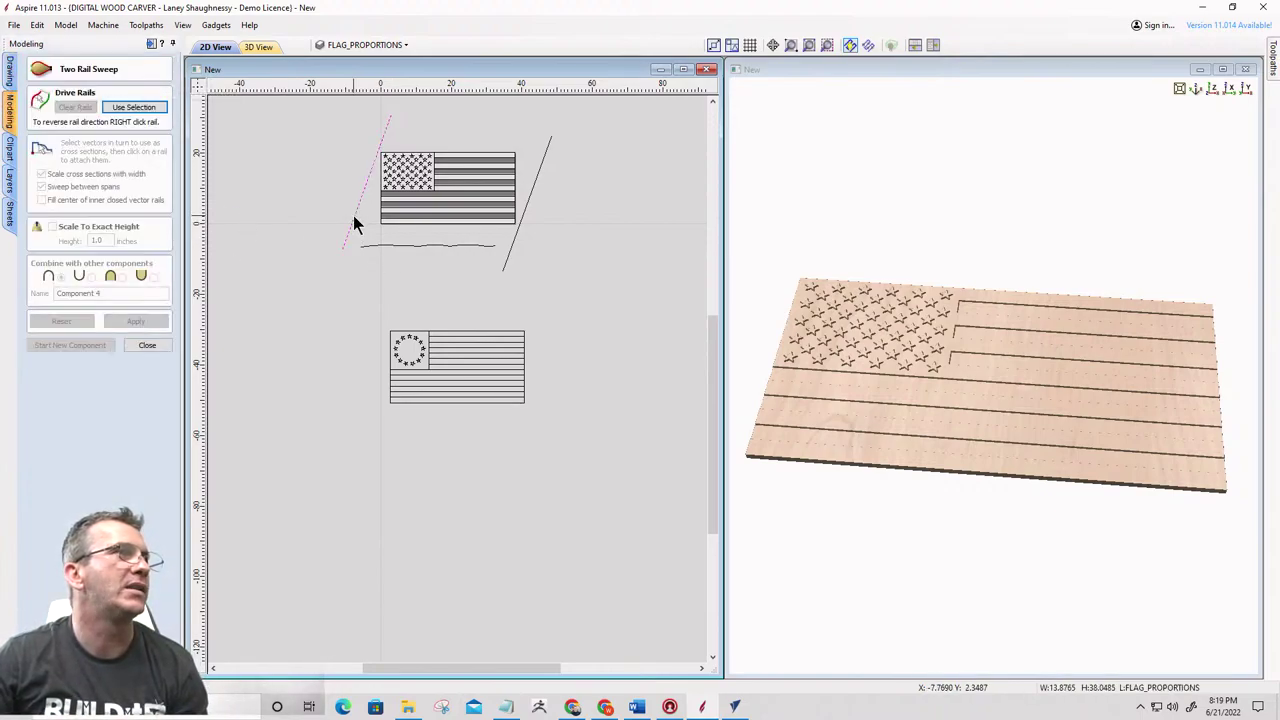
{"action": "left_click", "coordinate": [525, 210], "text": "shift"}
{"action": "left_click", "coordinate": [114, 108]}
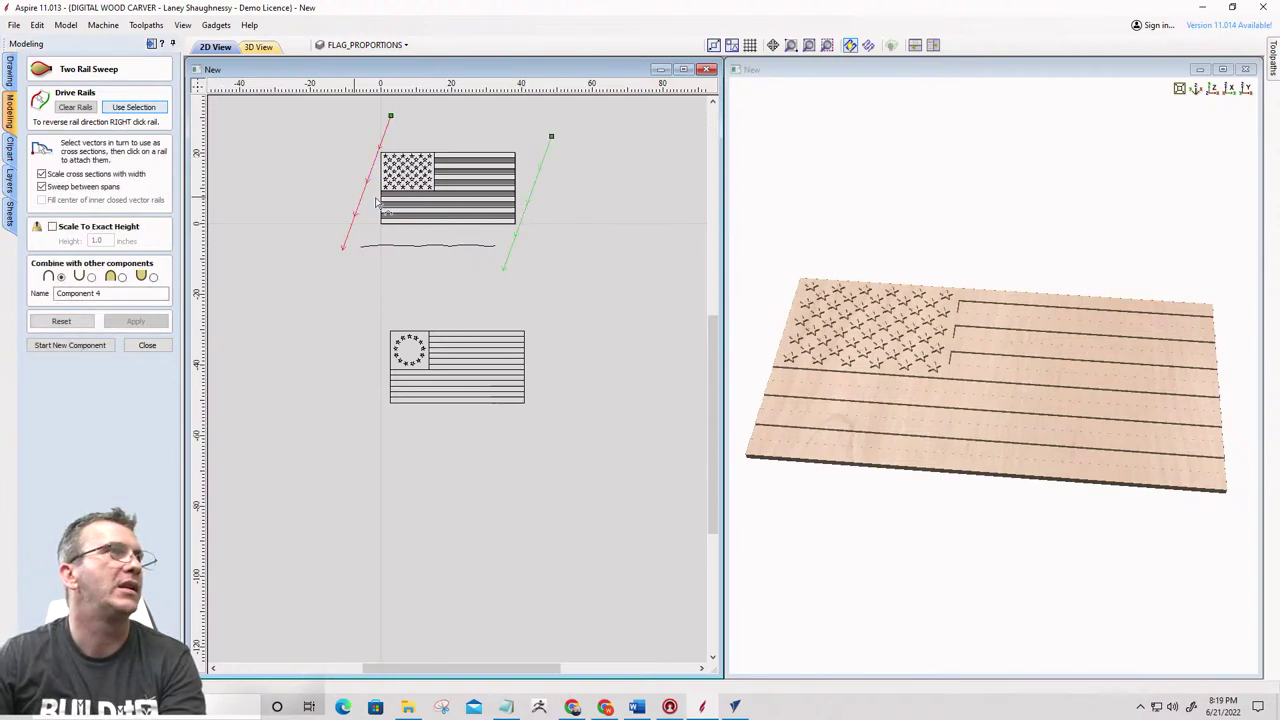
Sweep the wavy curve along the rails as the cross section, adding the result as Component 4 to the upper flag
{"action": "scroll", "coordinate": [383, 208], "scroll_direction": "up", "scroll_amount": 3}
{"action": "scroll", "coordinate": [325, 313], "scroll_direction": "down", "scroll_amount": 1}
{"action": "scroll", "coordinate": [325, 313], "scroll_direction": "down", "scroll_amount": 1}
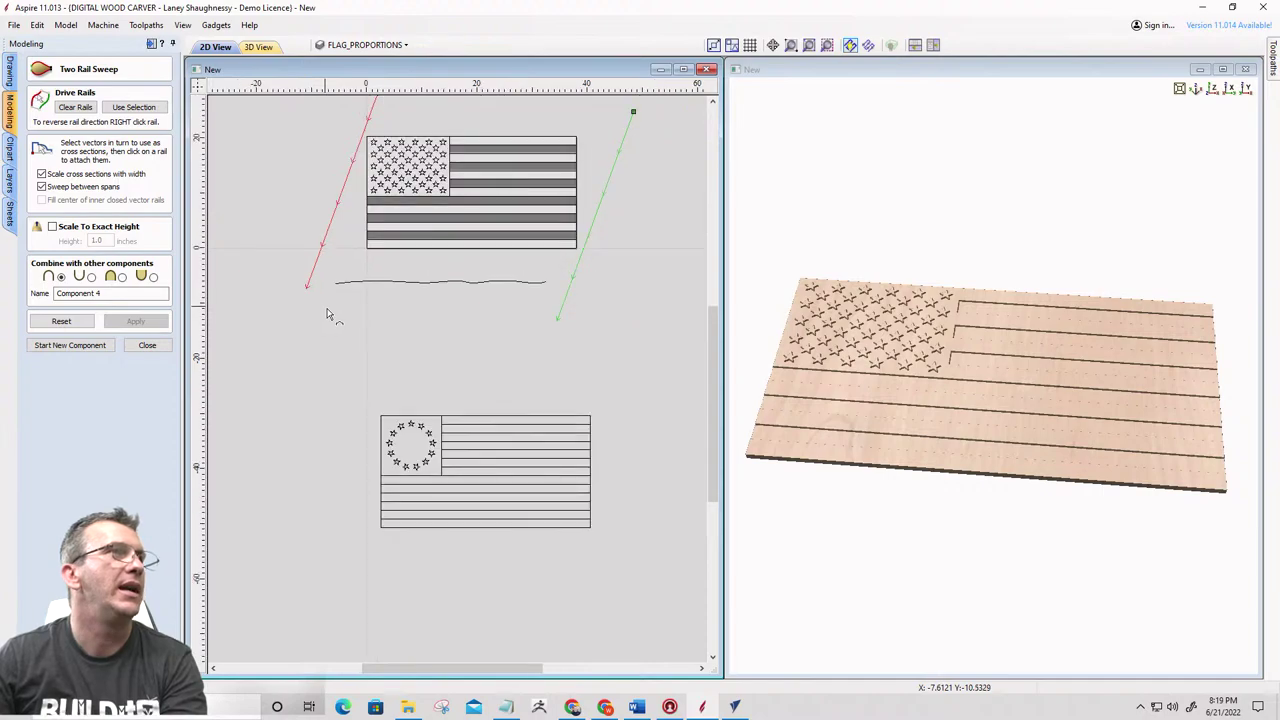
{"action": "left_click", "coordinate": [420, 287]}
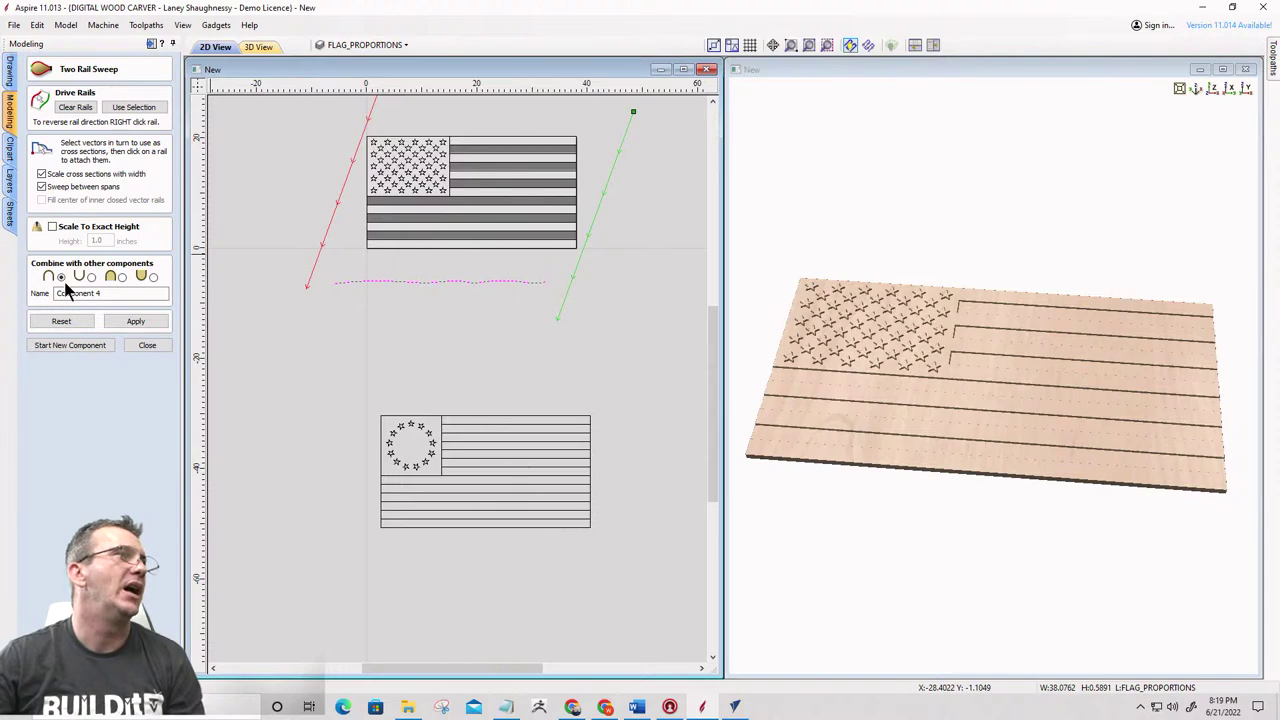
{"action": "left_click", "coordinate": [136, 322]}
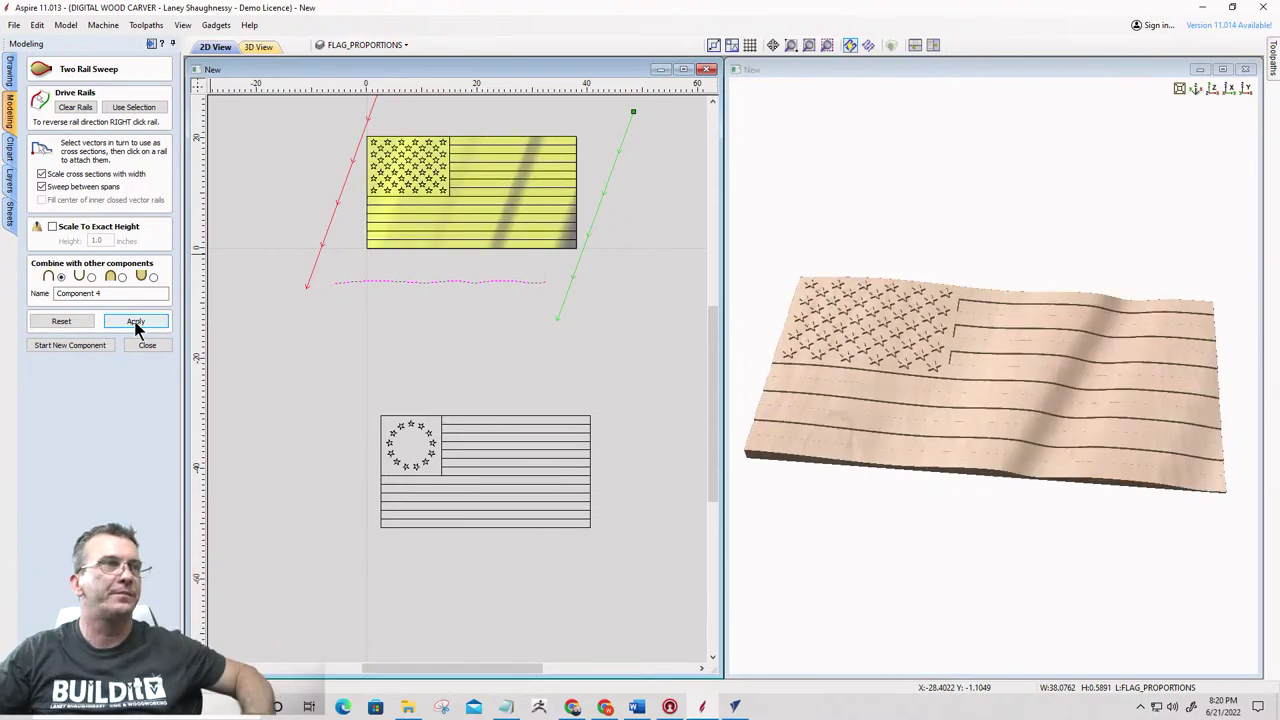
{"action": "left_click_drag", "start_coordinate": [1048, 449], "coordinate": [1043, 331]}
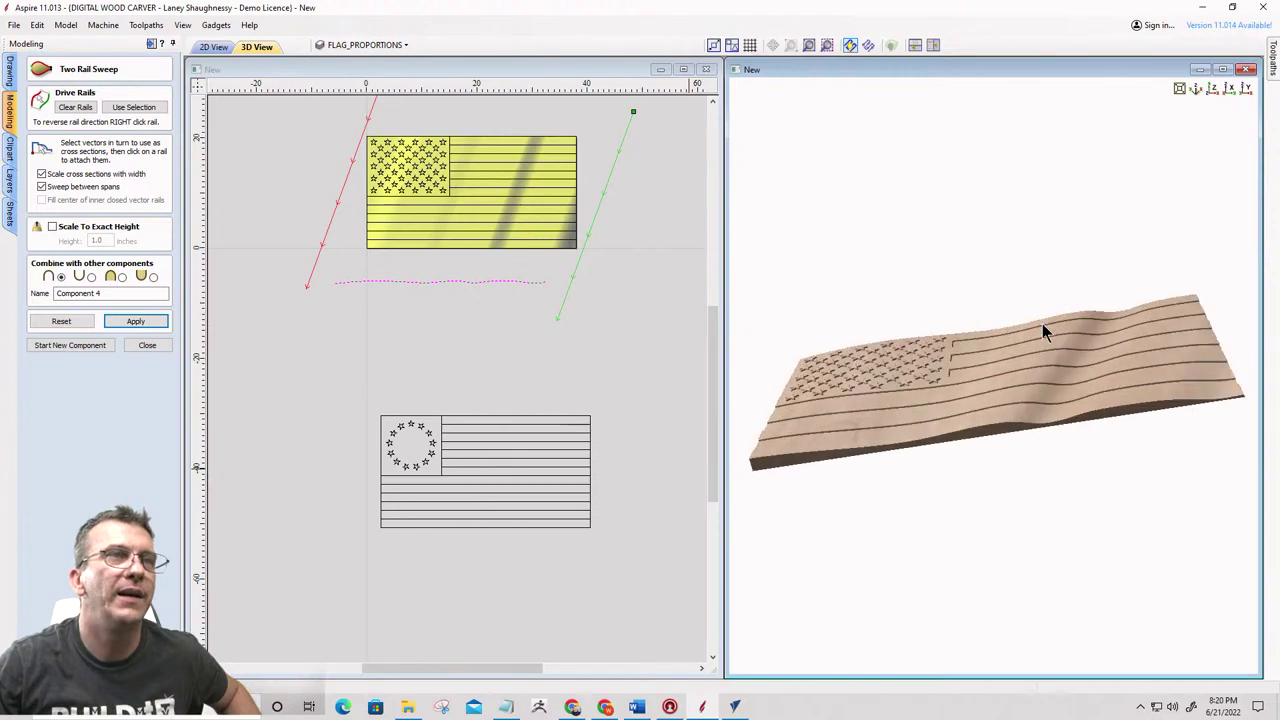
{"action": "left_click", "coordinate": [146, 346]}
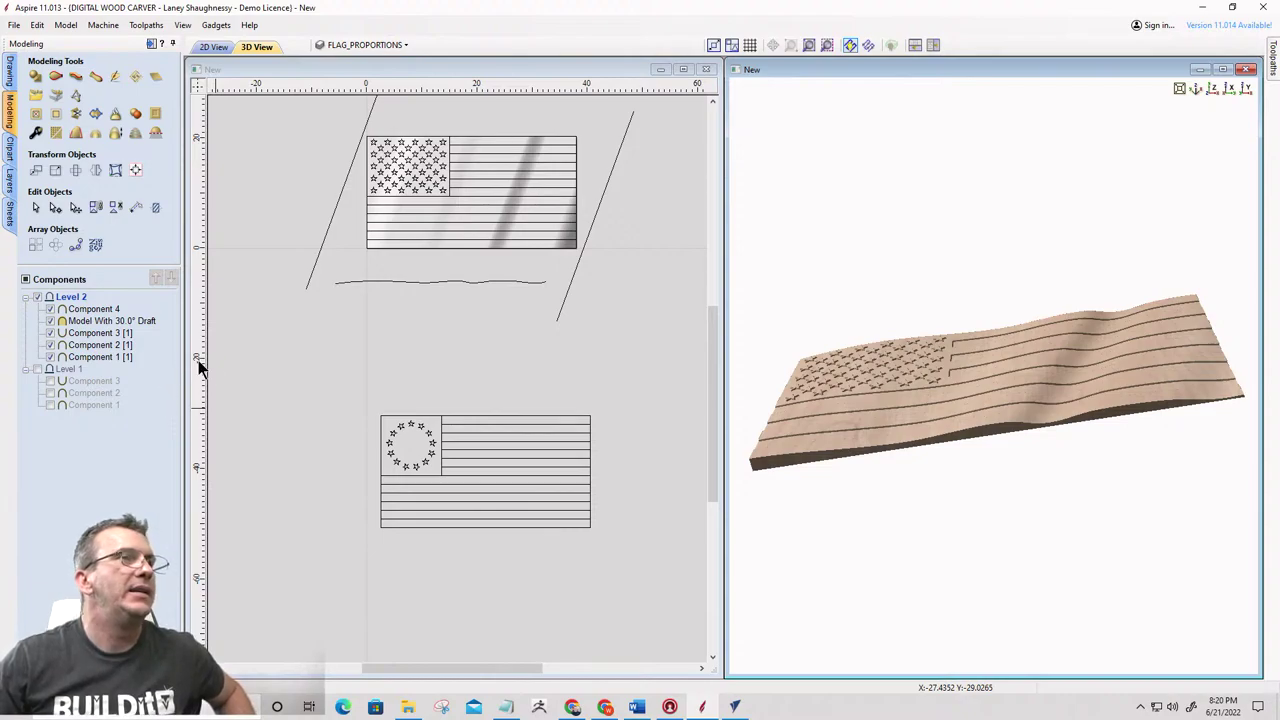
Set Component 4's shape height to 0.625 inches in its component properties
{"action": "left_click", "coordinate": [88, 309]}
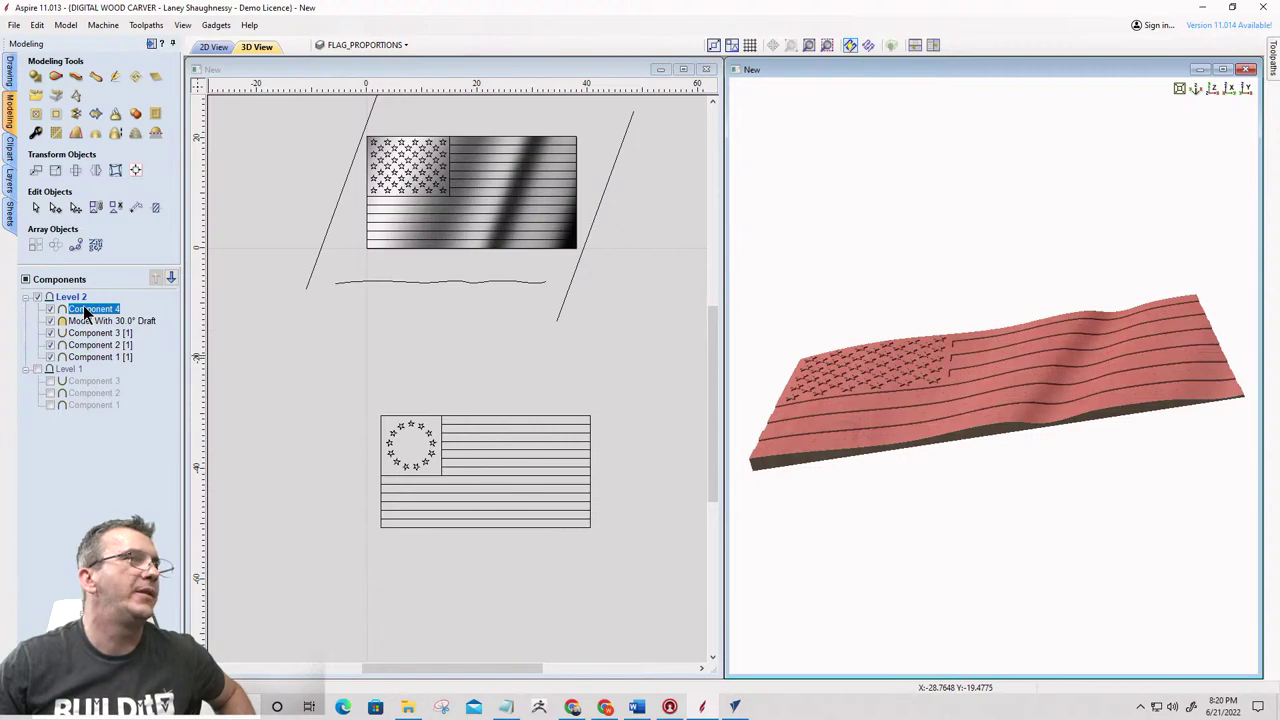
{"action": "left_click", "coordinate": [36, 133]}
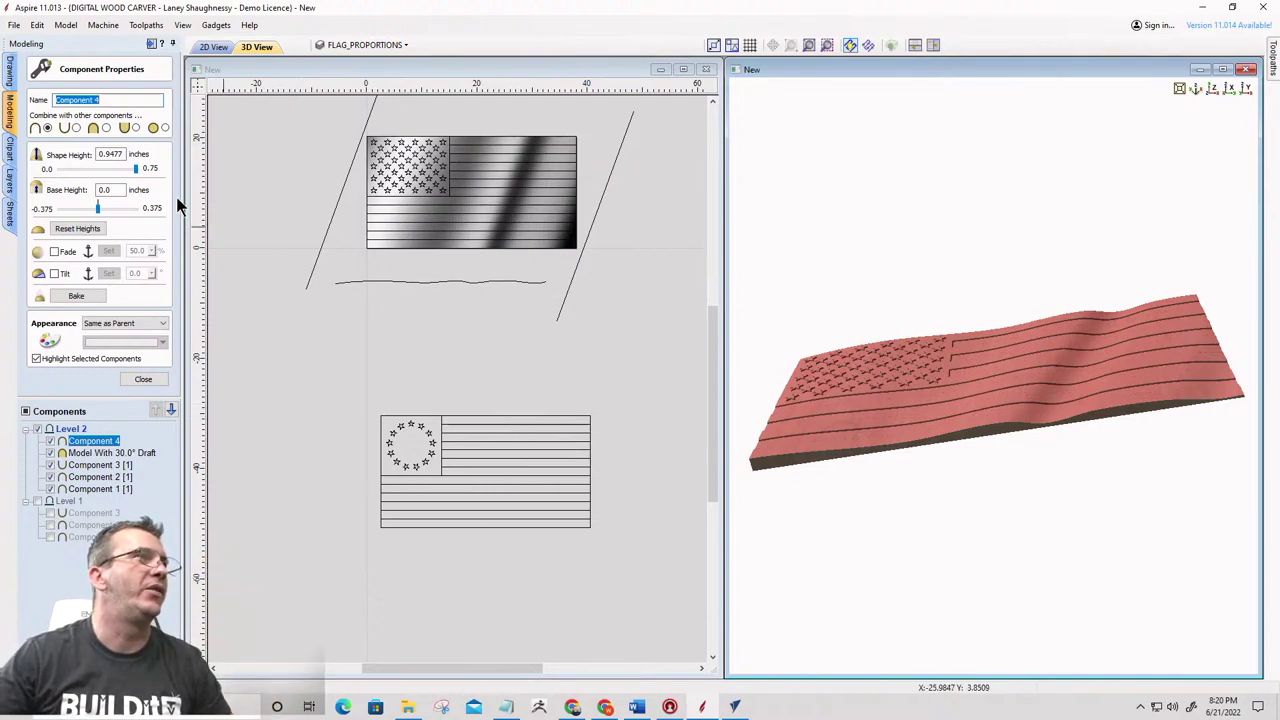
{"action": "left_click", "coordinate": [110, 155]}
{"action": "left_click_drag", "start_coordinate": [131, 151], "coordinate": [118, 154]}
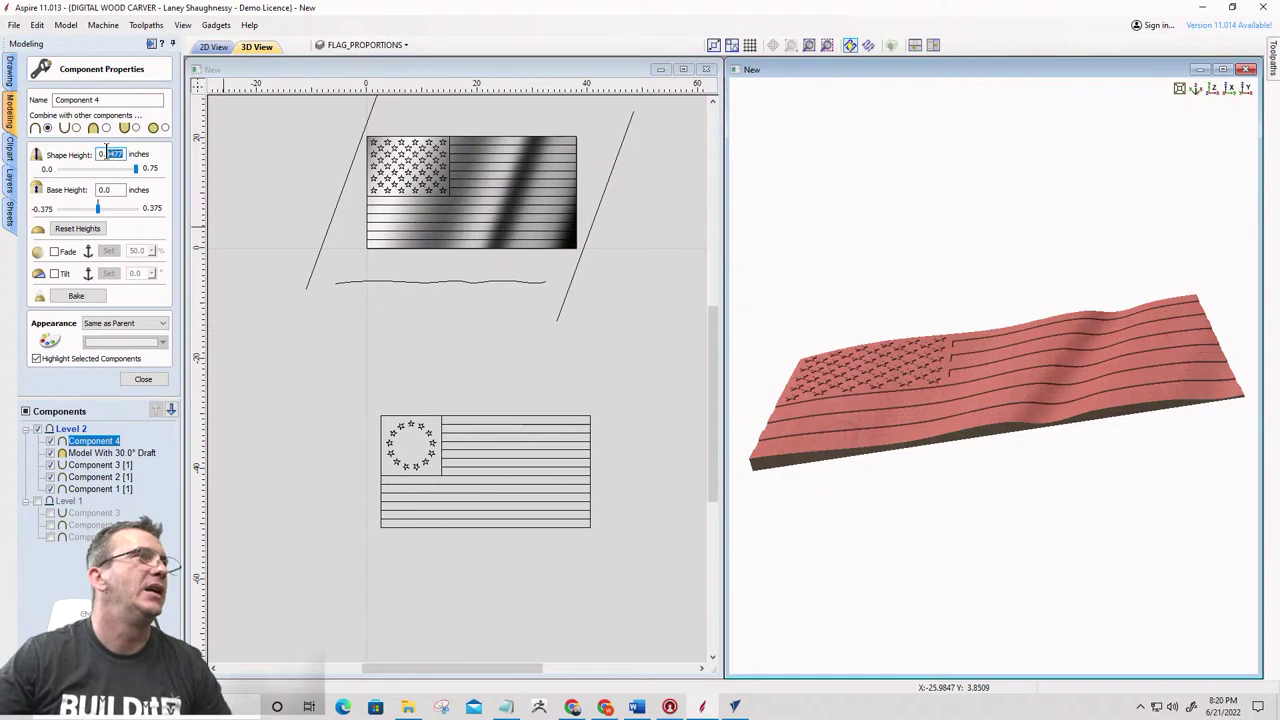
{"action": "type", "text": "6"}
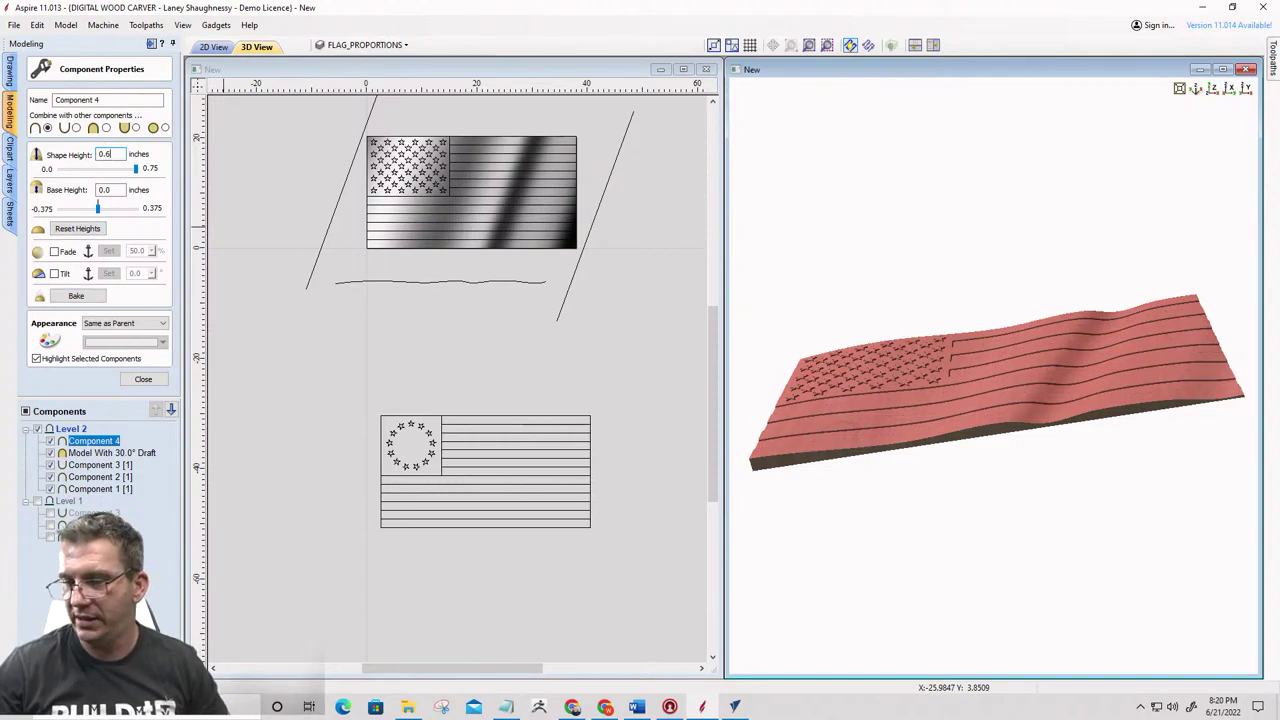
{"action": "type", "text": "25"}
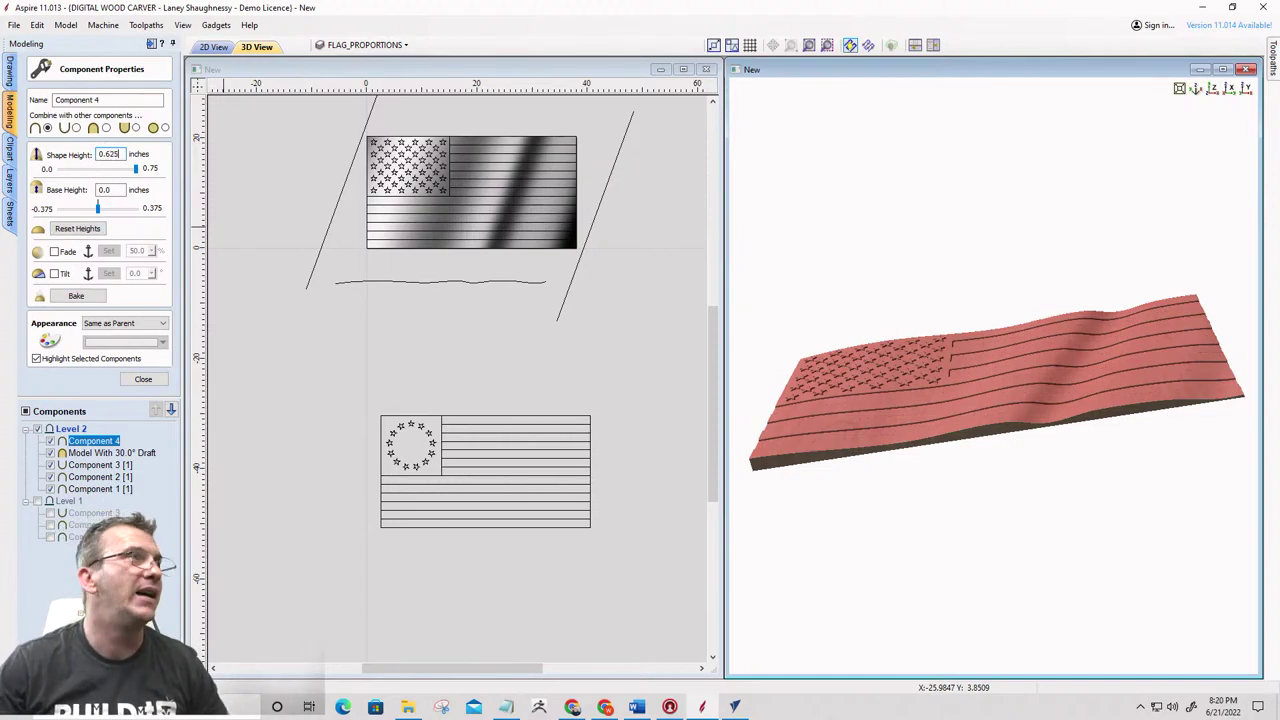
{"action": "left_click", "coordinate": [140, 381]}
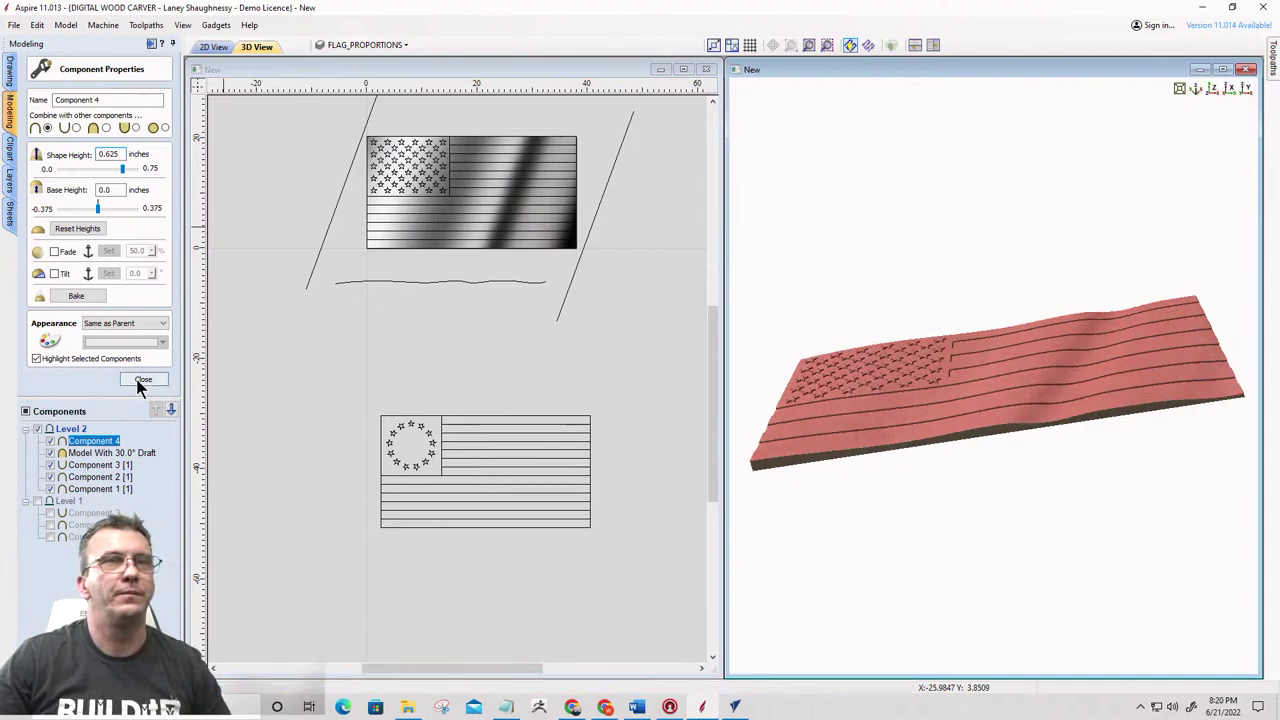
Inspect the waved flag from several angles and hide Components 3, 2 and 1 in Level 2
{"action": "left_click_drag", "start_coordinate": [1013, 400], "coordinate": [1156, 462]}
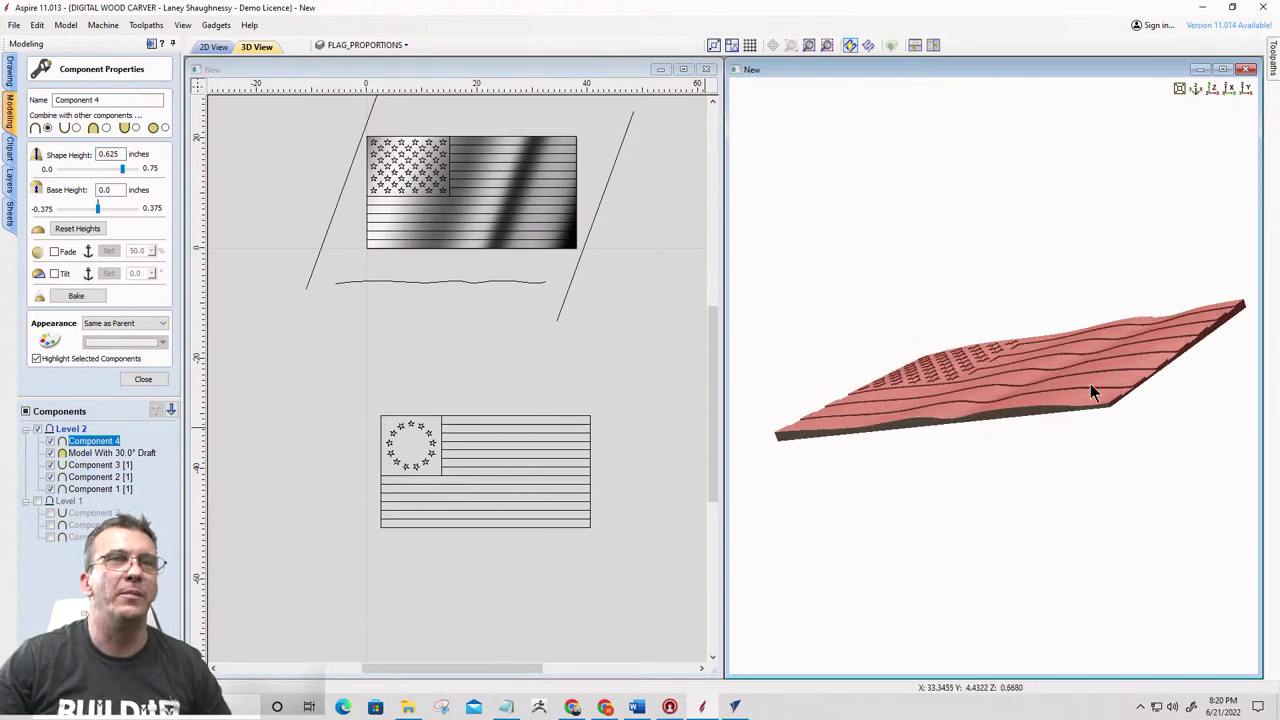
{"action": "left_click_drag", "start_coordinate": [1077, 395], "coordinate": [1200, 394]}
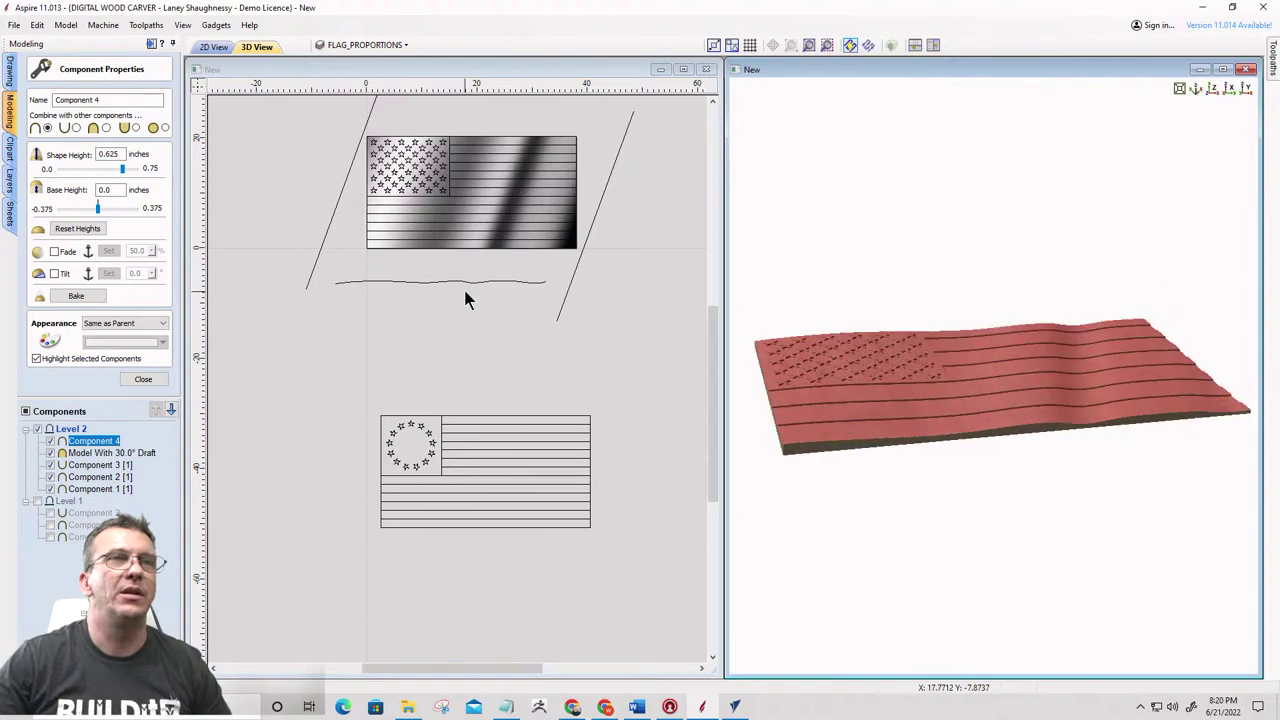
{"action": "left_click_drag", "start_coordinate": [920, 393], "coordinate": [1015, 435]}
{"action": "scroll", "coordinate": [1008, 436], "scroll_direction": "up", "scroll_amount": 2}
{"action": "scroll", "coordinate": [974, 413], "scroll_direction": "down", "scroll_amount": 3}
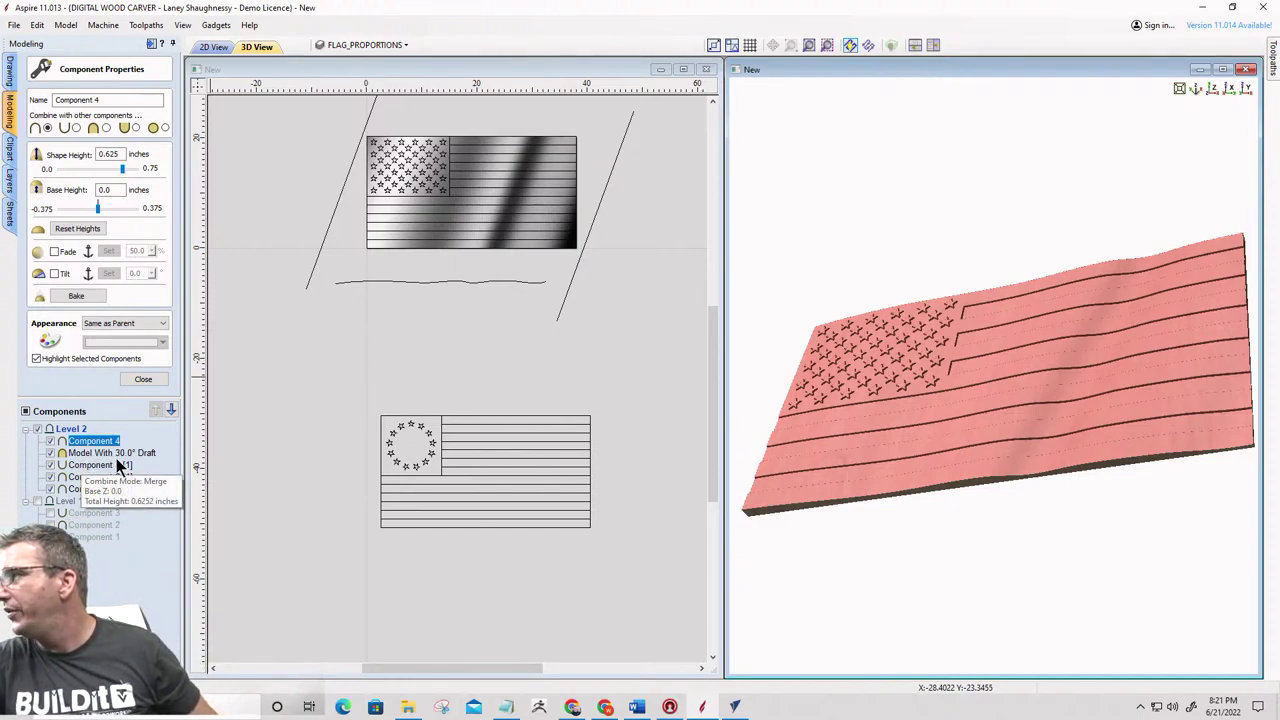
{"action": "left_click", "coordinate": [50, 465]}
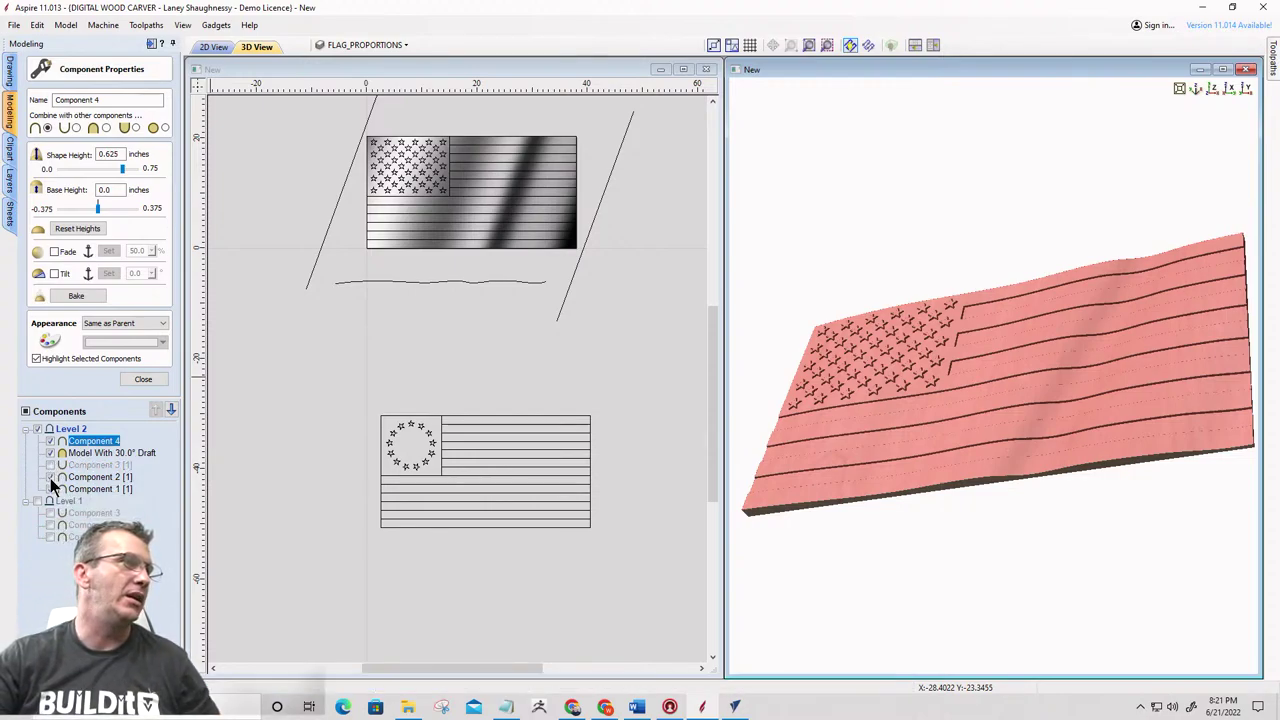
{"action": "left_click", "coordinate": [50, 478]}
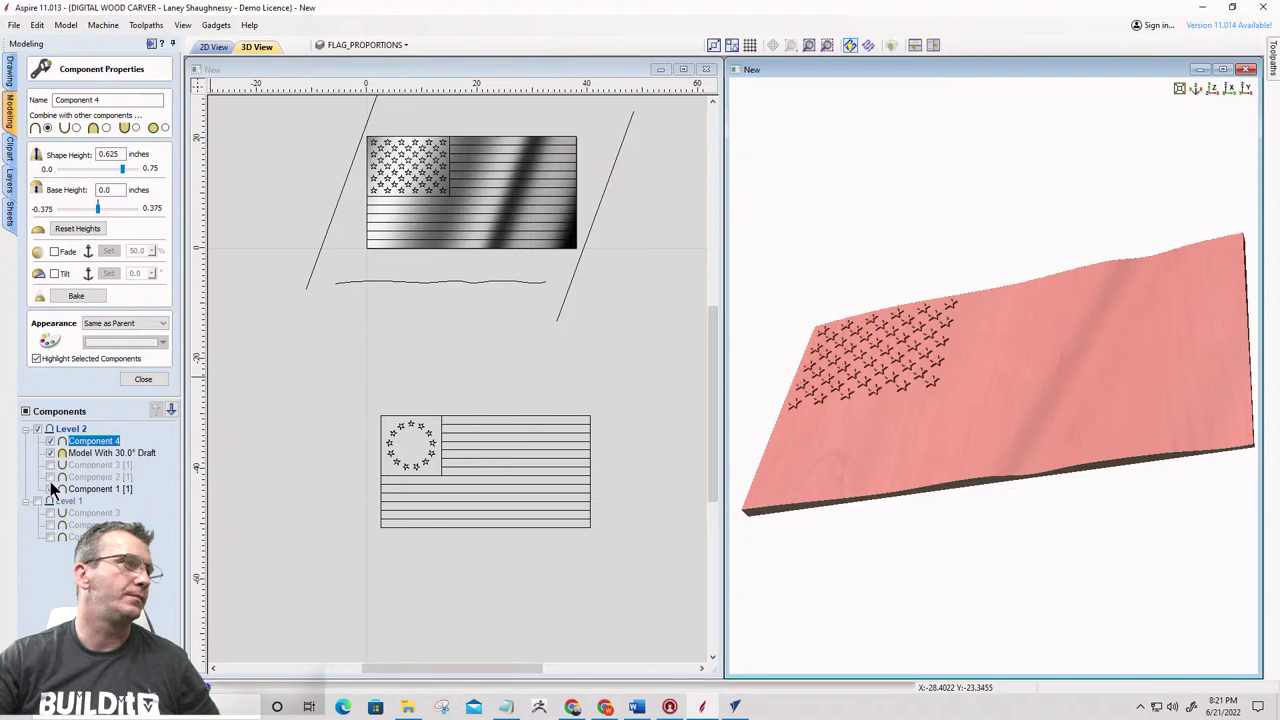
{"action": "left_click", "coordinate": [50, 489]}
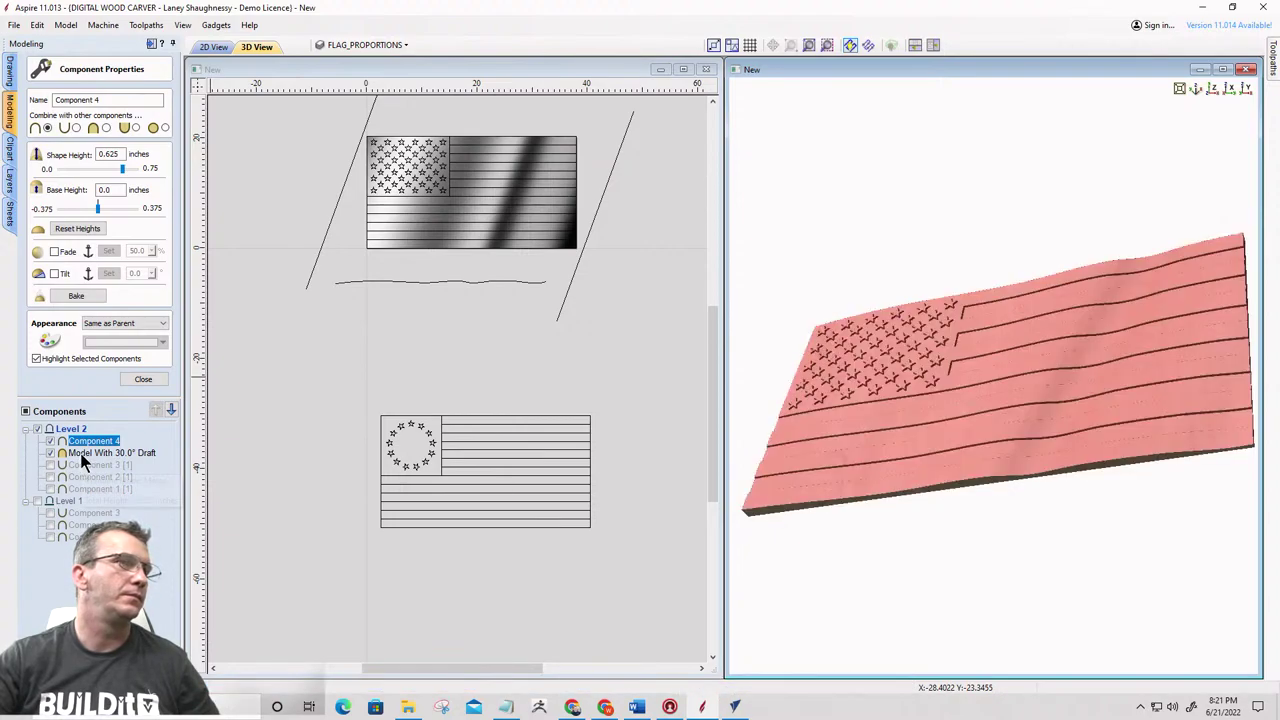
Compare the two visible Level 2 components and move Component 4 below Model With 30.0° Draft in the component order
{"action": "left_click", "coordinate": [126, 455]}
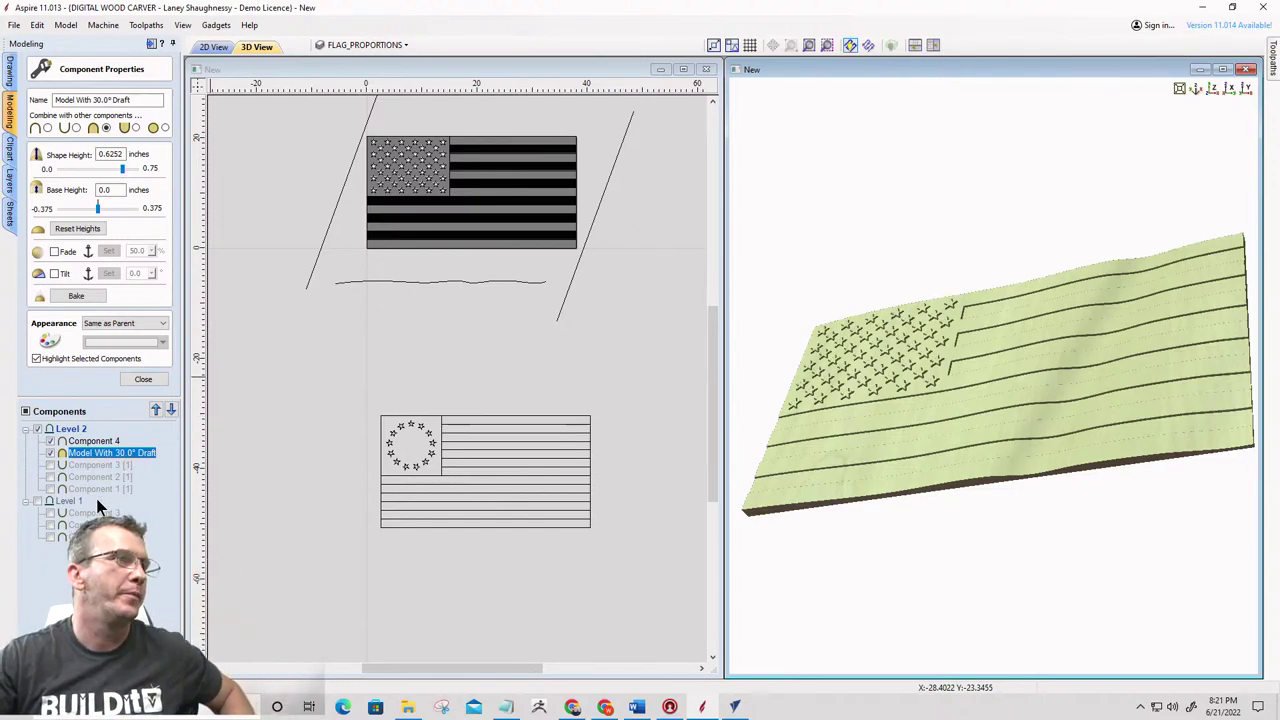
{"action": "left_click", "coordinate": [104, 442]}
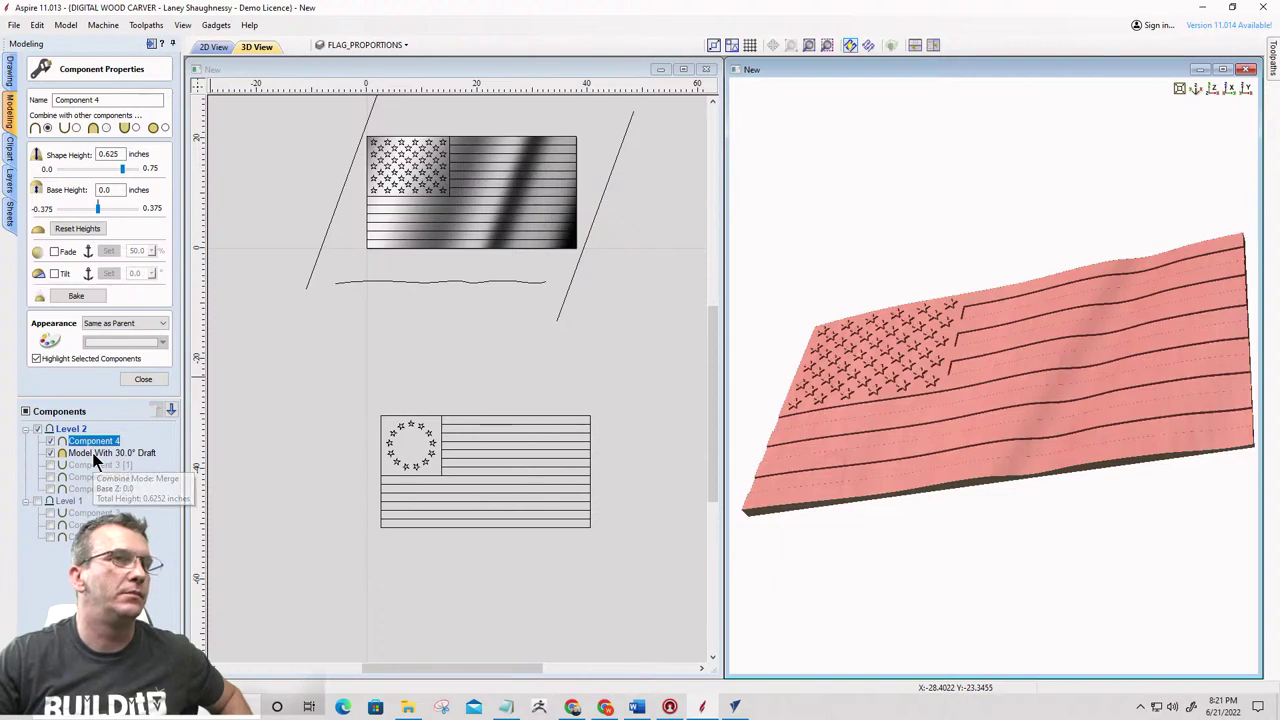
{"action": "left_click", "coordinate": [94, 455]}
{"action": "left_click", "coordinate": [93, 453]}
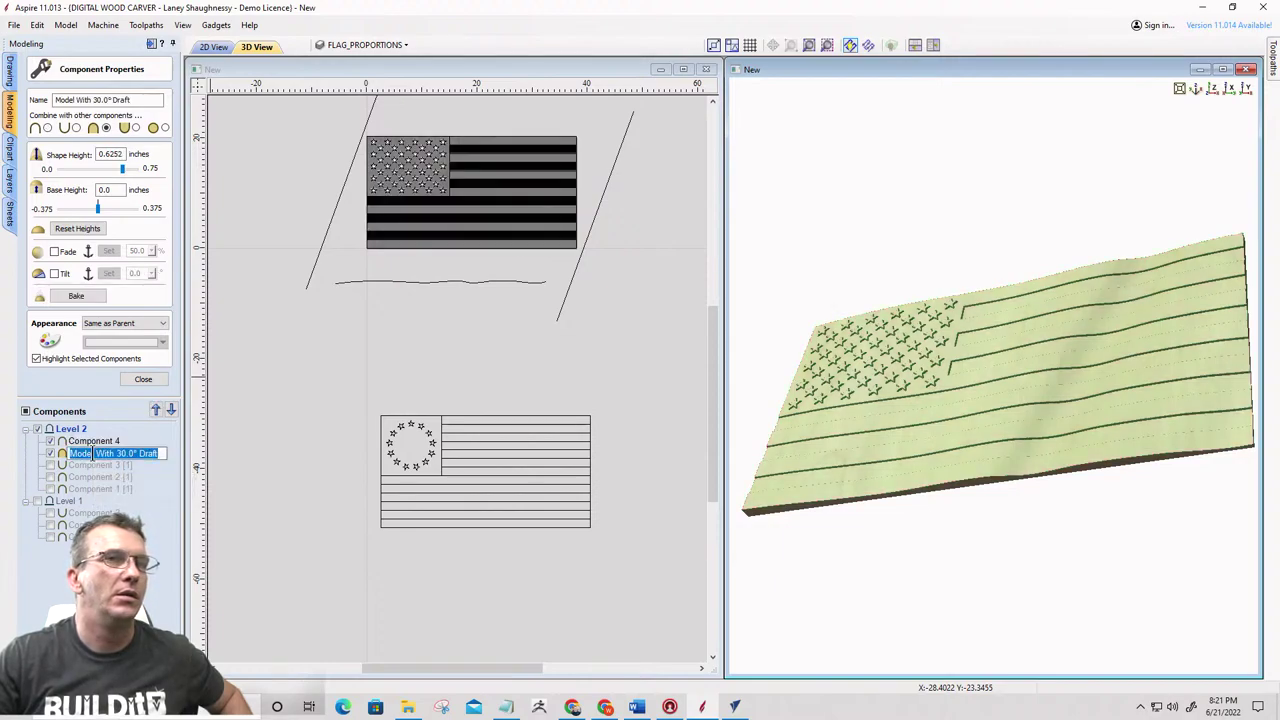
{"action": "left_click", "coordinate": [62, 456]}
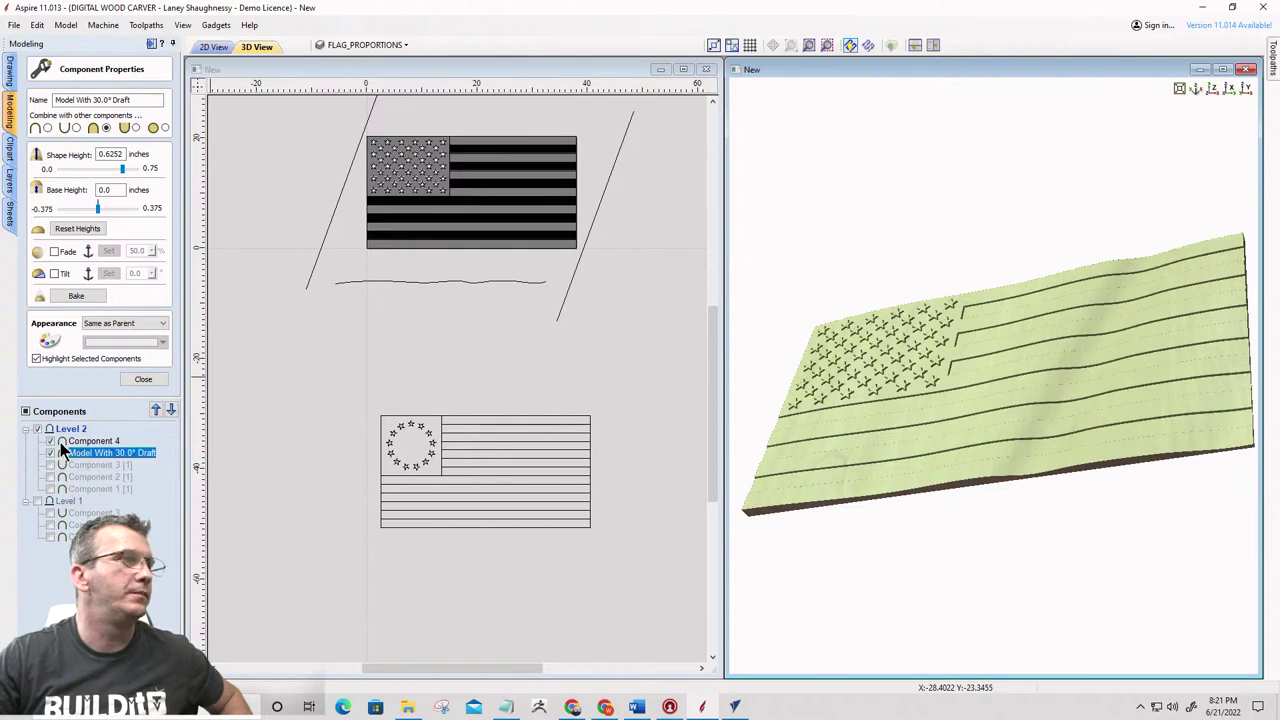
{"action": "left_click", "coordinate": [64, 441]}
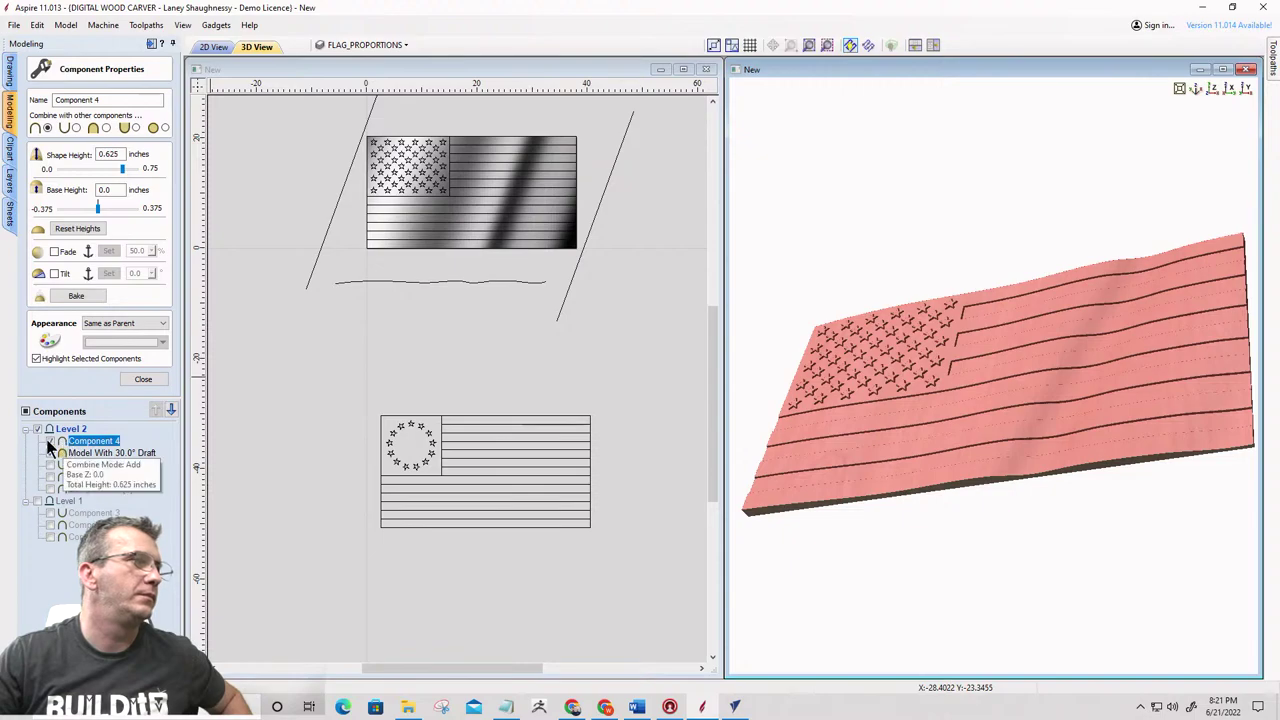
{"action": "left_click", "coordinate": [172, 412]}
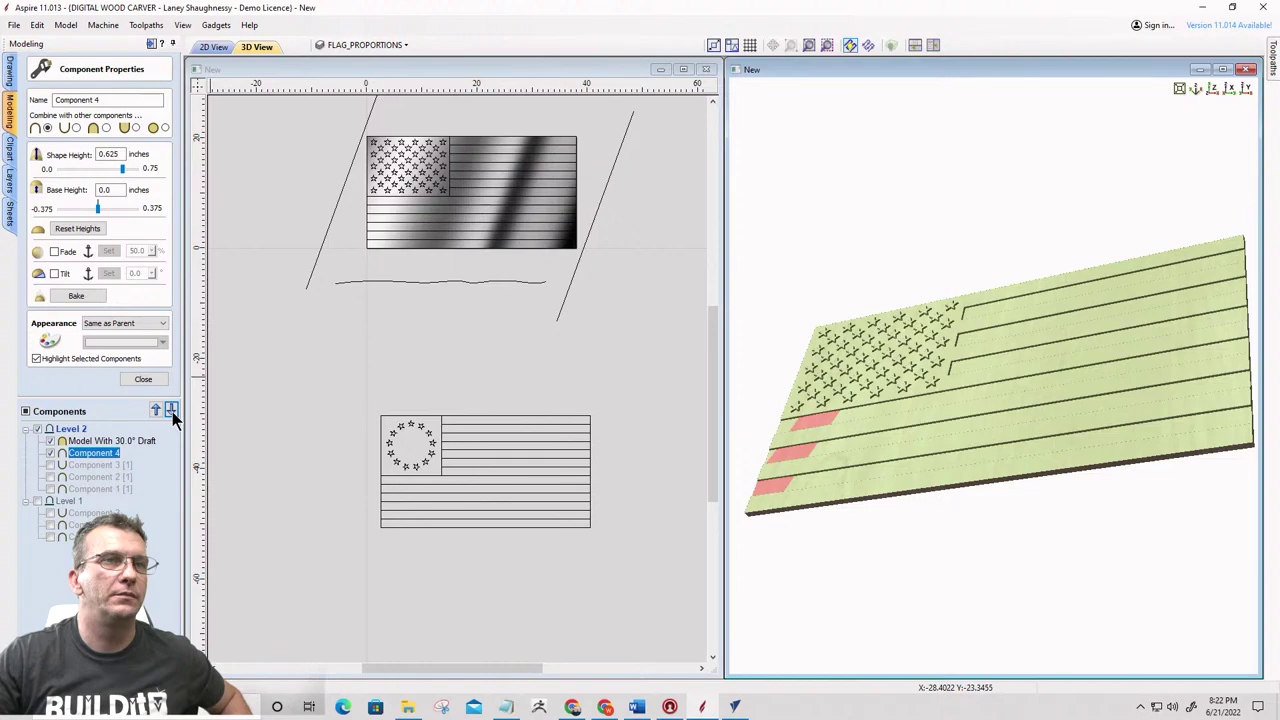
Move Component 4 back above Model With 30.0° Draft in the component order and inspect the waved flag in both views
{"action": "left_click", "coordinate": [155, 410]}
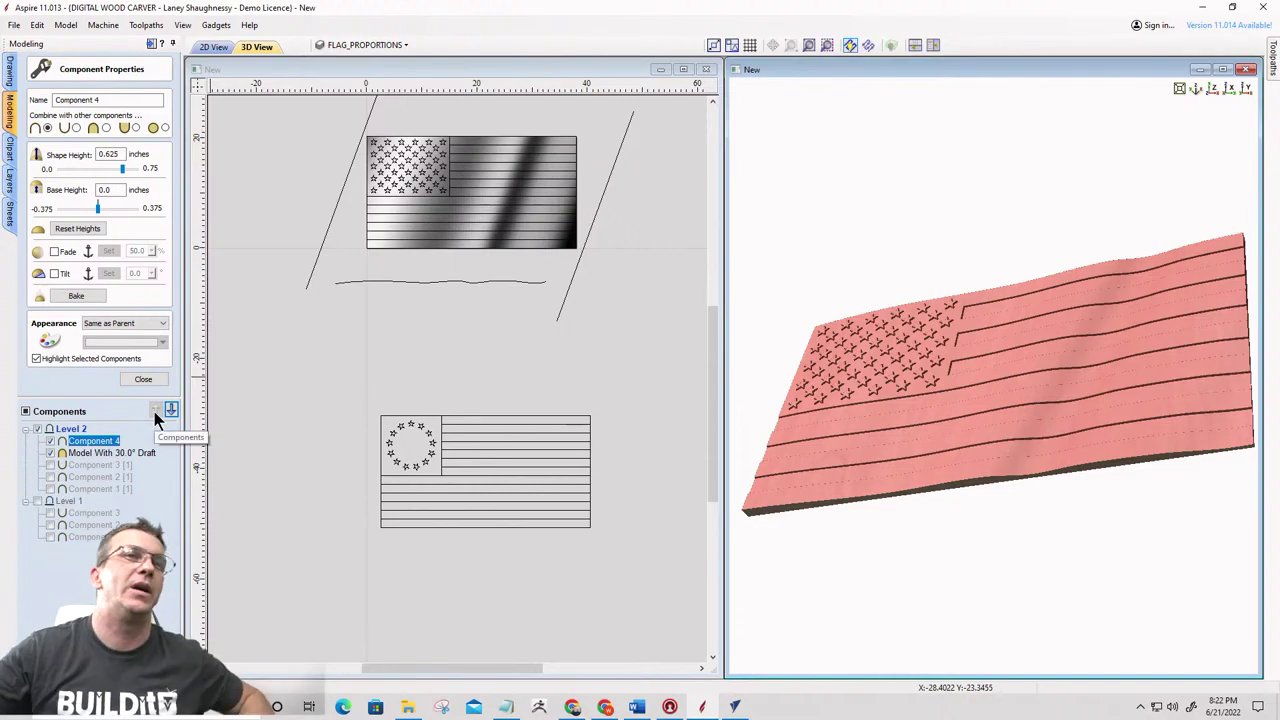
{"action": "left_click_drag", "start_coordinate": [874, 407], "coordinate": [856, 359]}
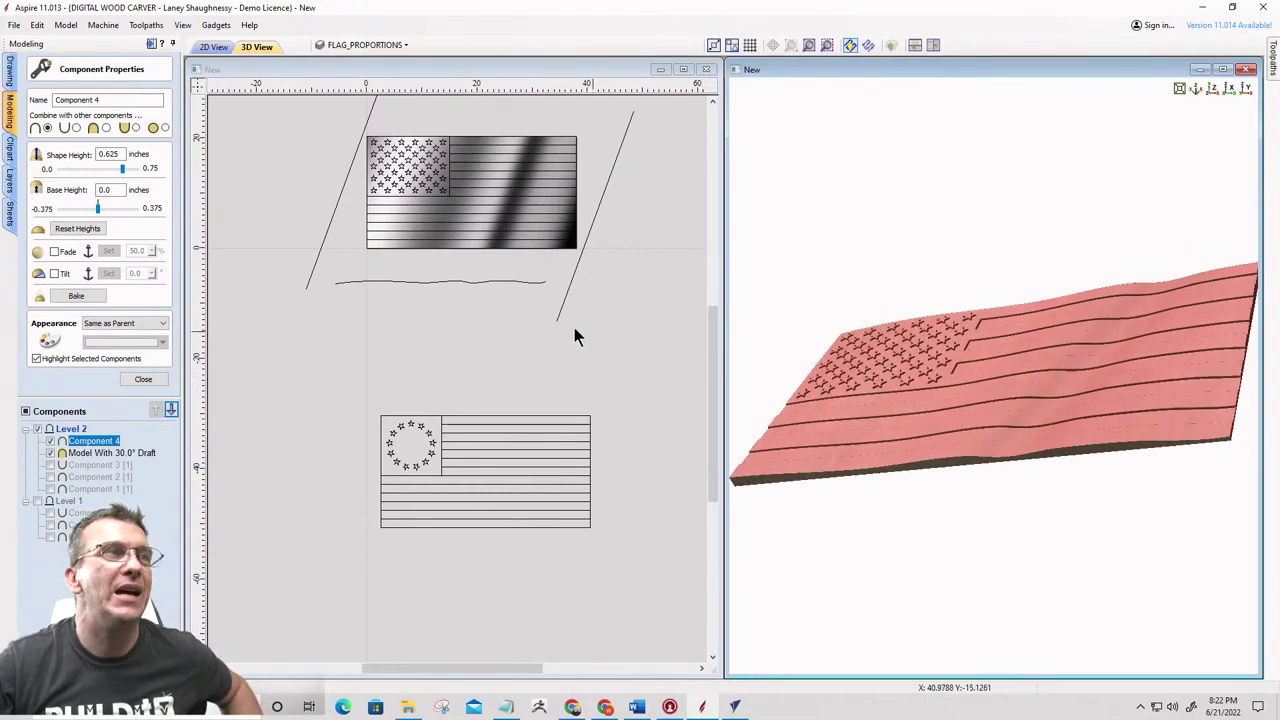
{"action": "scroll", "coordinate": [544, 163], "scroll_direction": "up", "scroll_amount": 3}
{"action": "scroll", "coordinate": [549, 370], "scroll_direction": "down", "scroll_amount": 2}
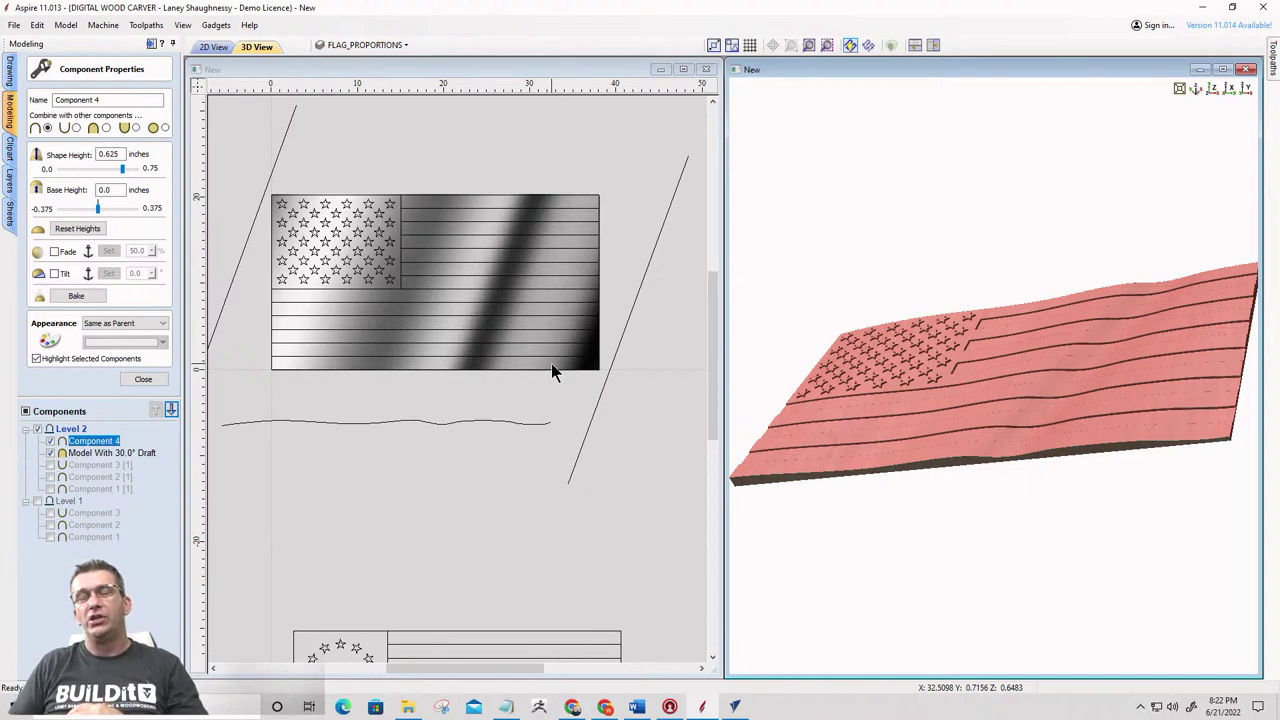
Switch to Chrome and search Google for "Crack Vector"
{"action": "left_click", "coordinate": [606, 707]}
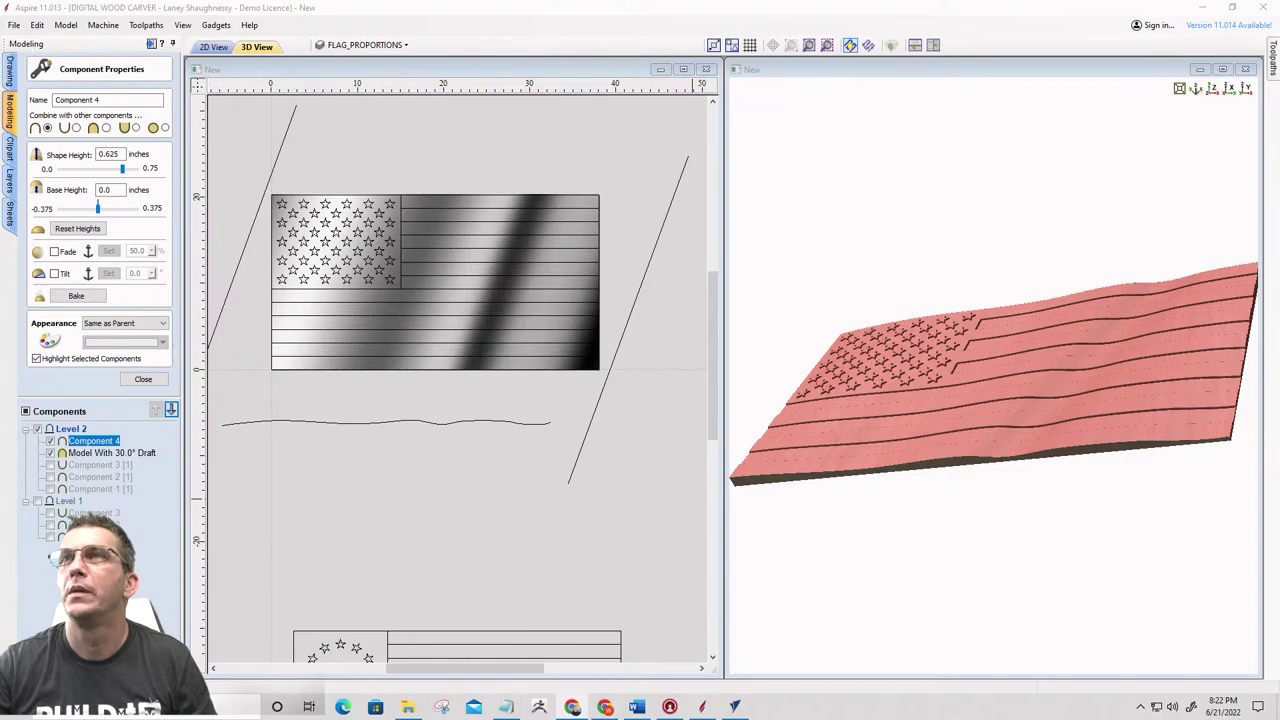
{"action": "left_click", "coordinate": [572, 707]}
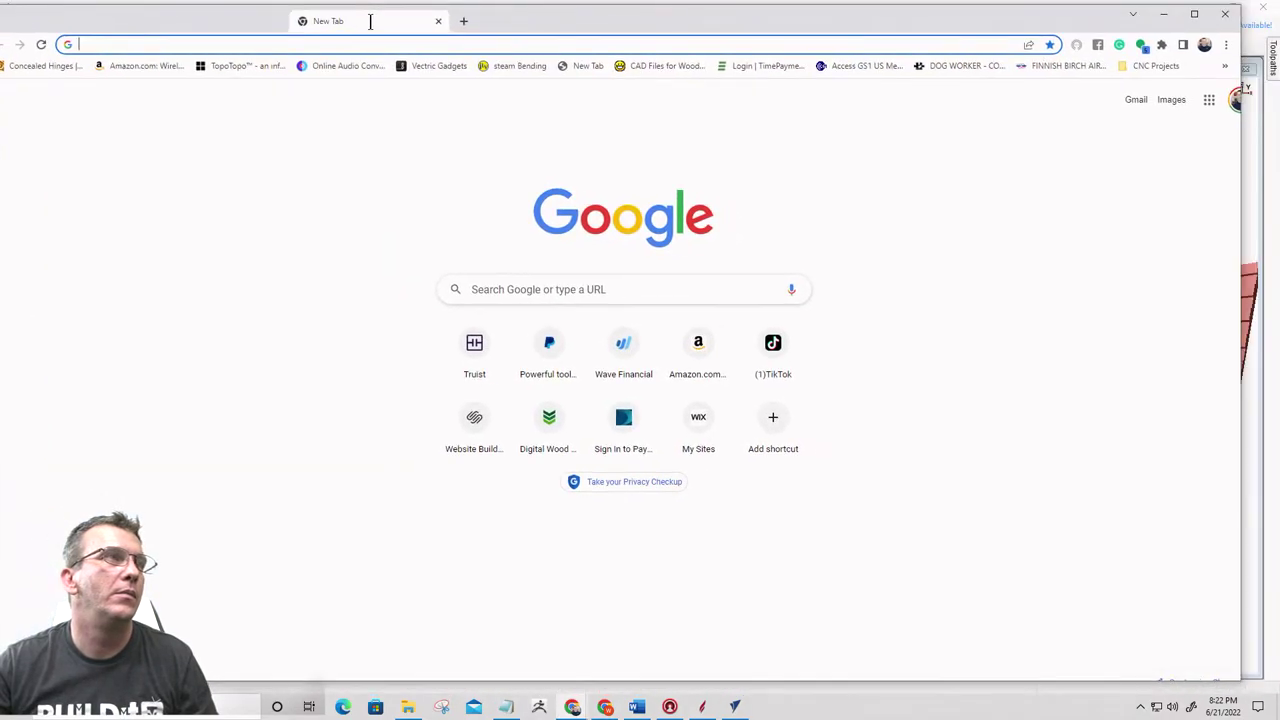
{"action": "mouse_move", "coordinate": [370, 21]}
{"action": "left_mouse_down"}
{"action": "mouse_move", "coordinate": [423, 20]}
{"action": "mouse_move", "coordinate": [380, 20]}
{"action": "mouse_move", "coordinate": [383, 2]}
{"action": "left_mouse_up"}
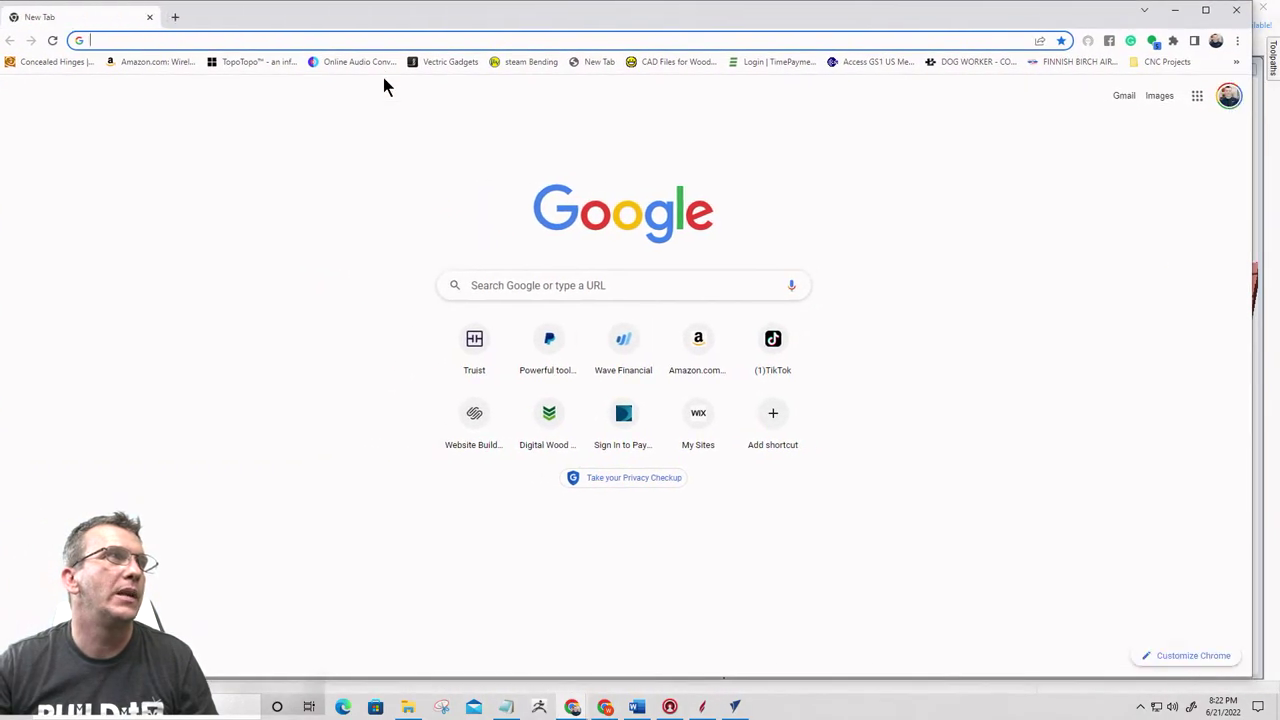
{"action": "left_click", "coordinate": [150, 41]}
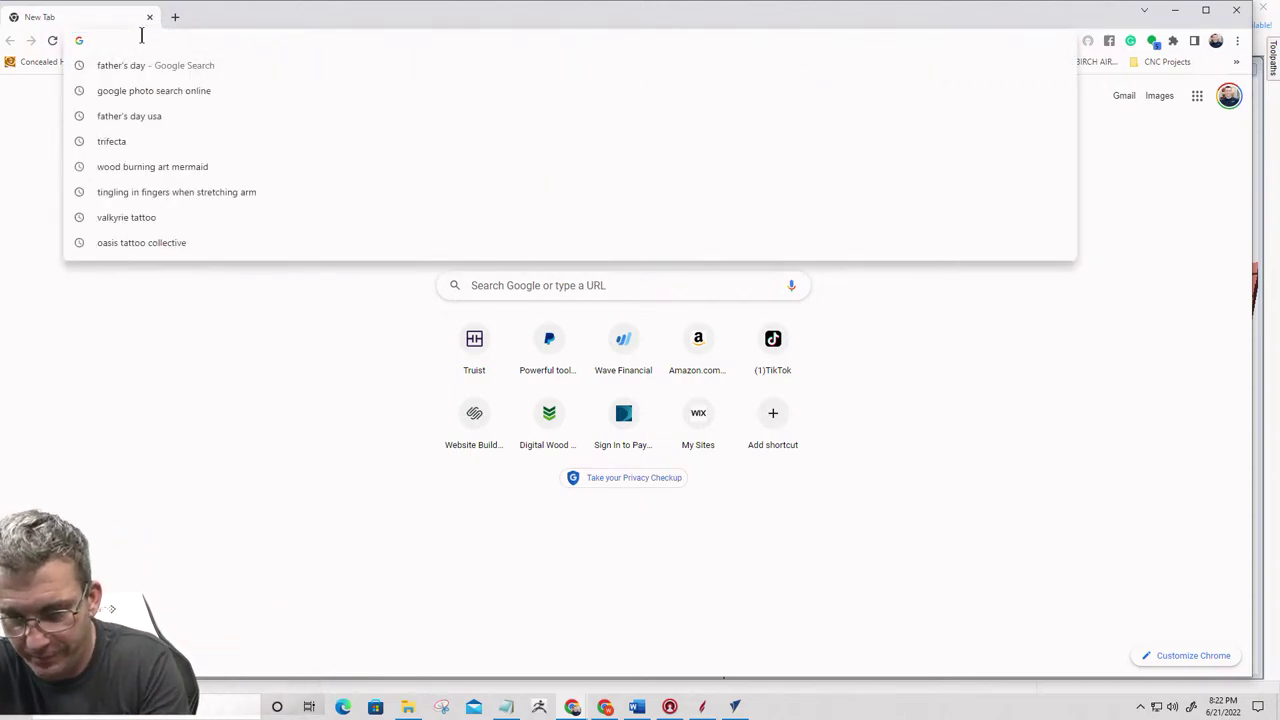
{"action": "type", "text": "Crack "}
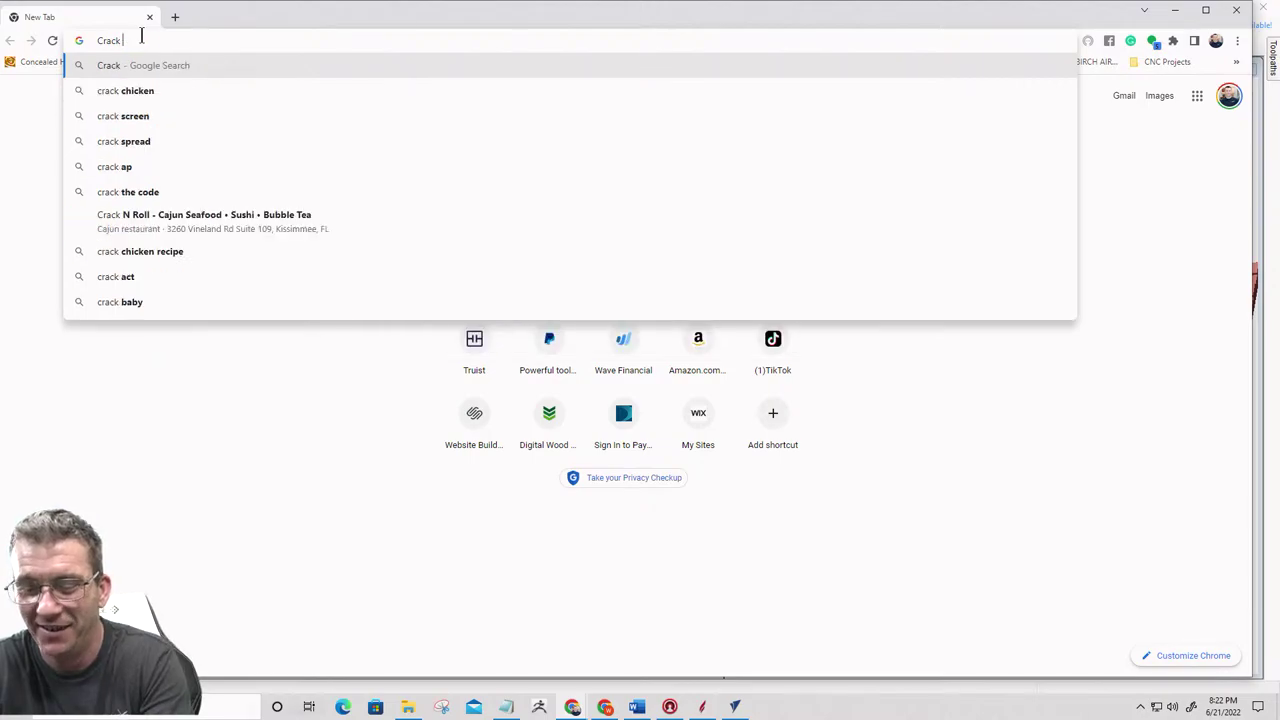
{"action": "type", "text": "Vector"}
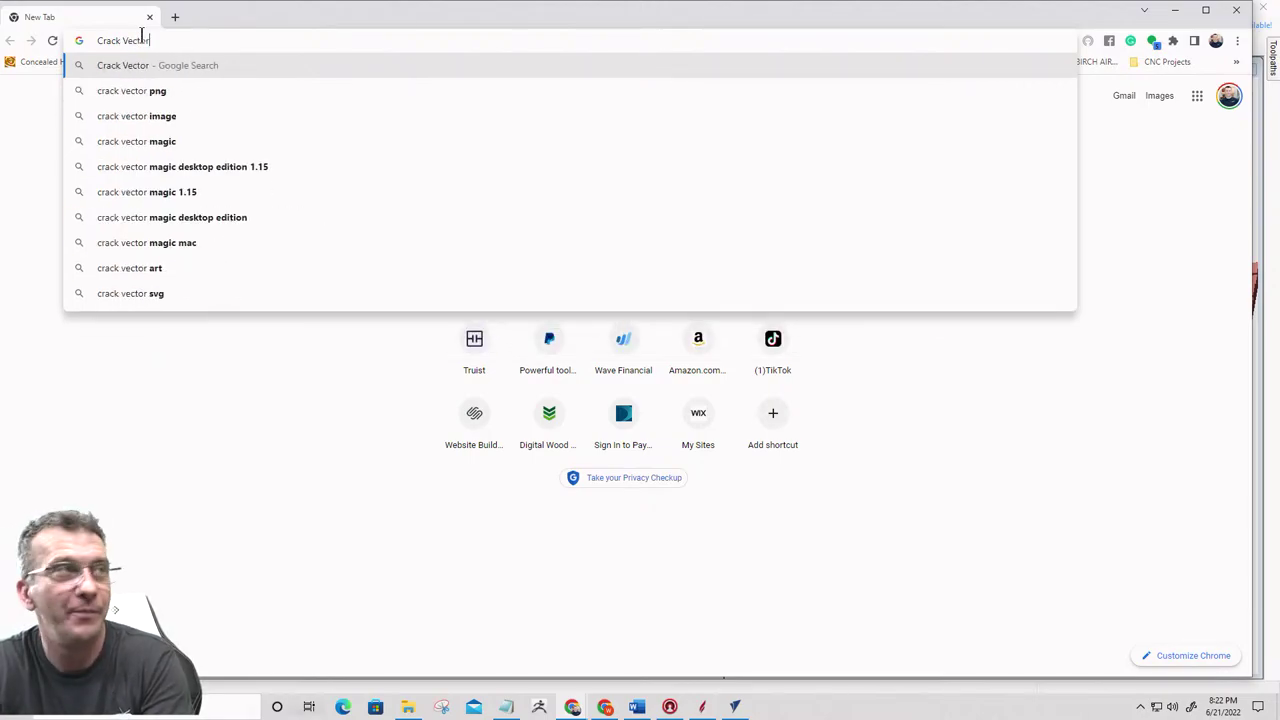
{"action": "key", "text": "Return"}
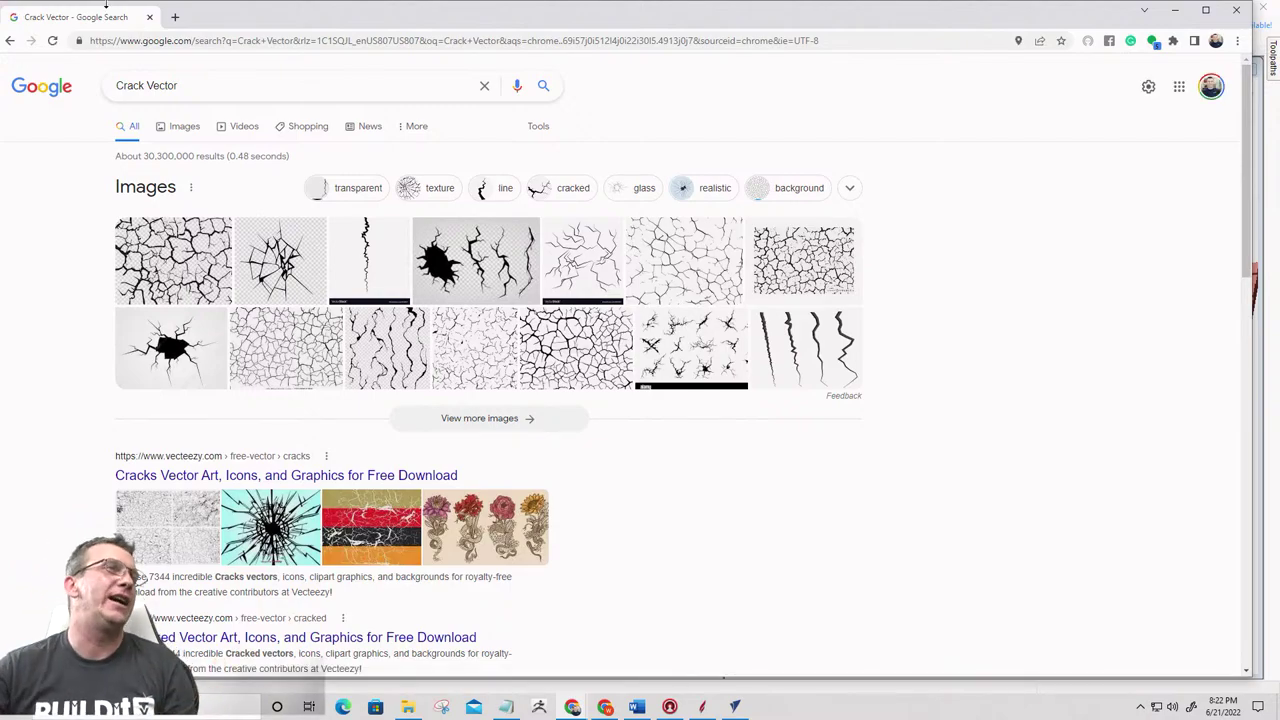
Change the Google search to "Torn Paper Vector" and browse the image results for a suitable torn edge
{"action": "left_click_drag", "start_coordinate": [147, 88], "coordinate": [73, 92]}
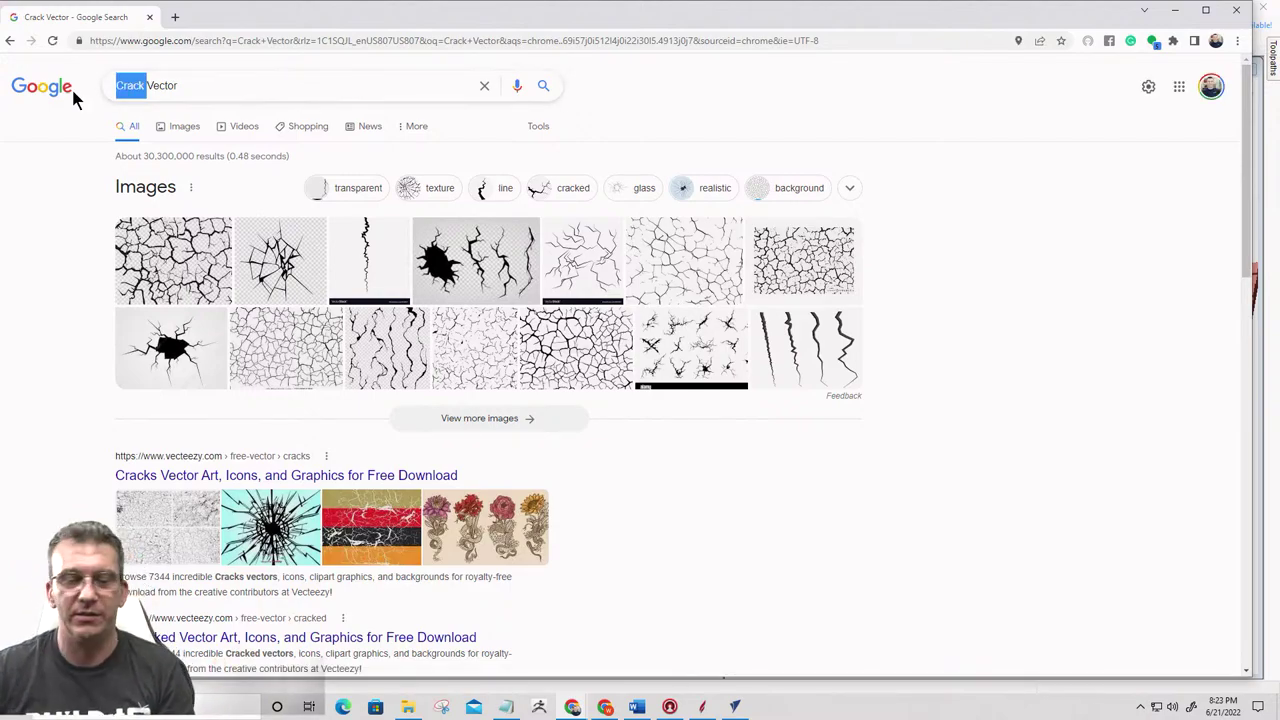
{"action": "type", "text": "Torn "}
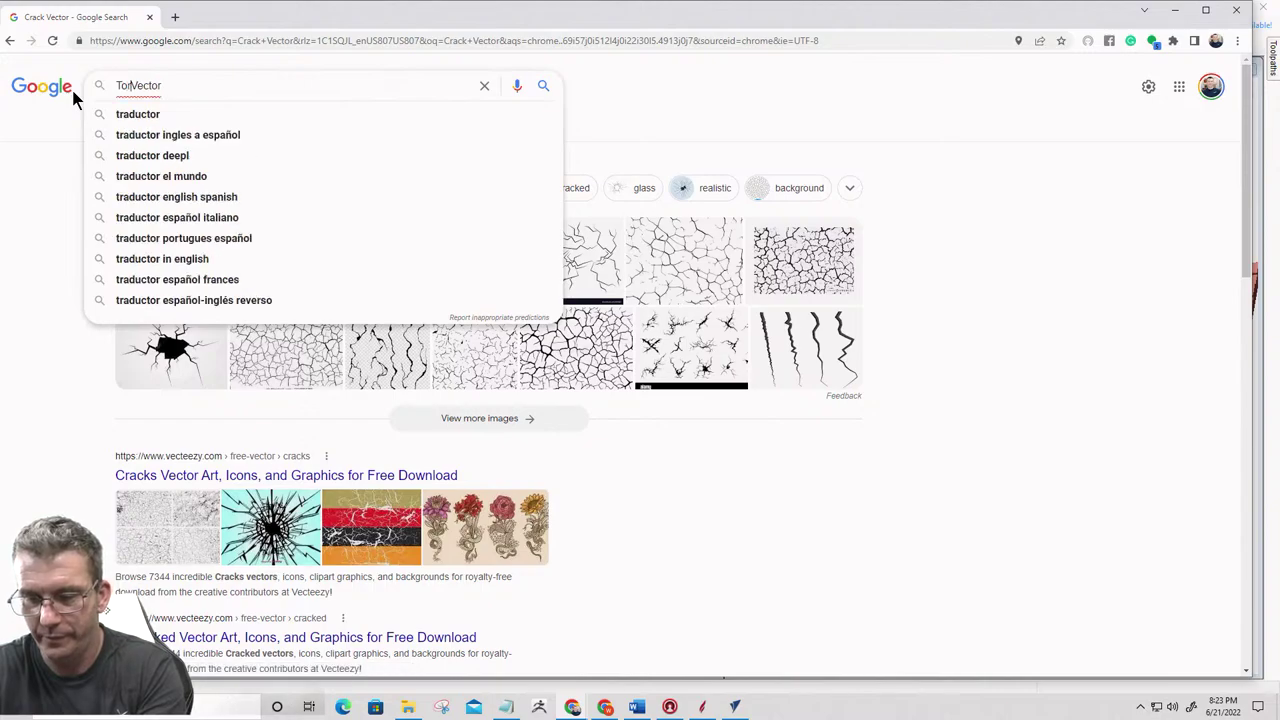
{"action": "type", "text": "Paper"}
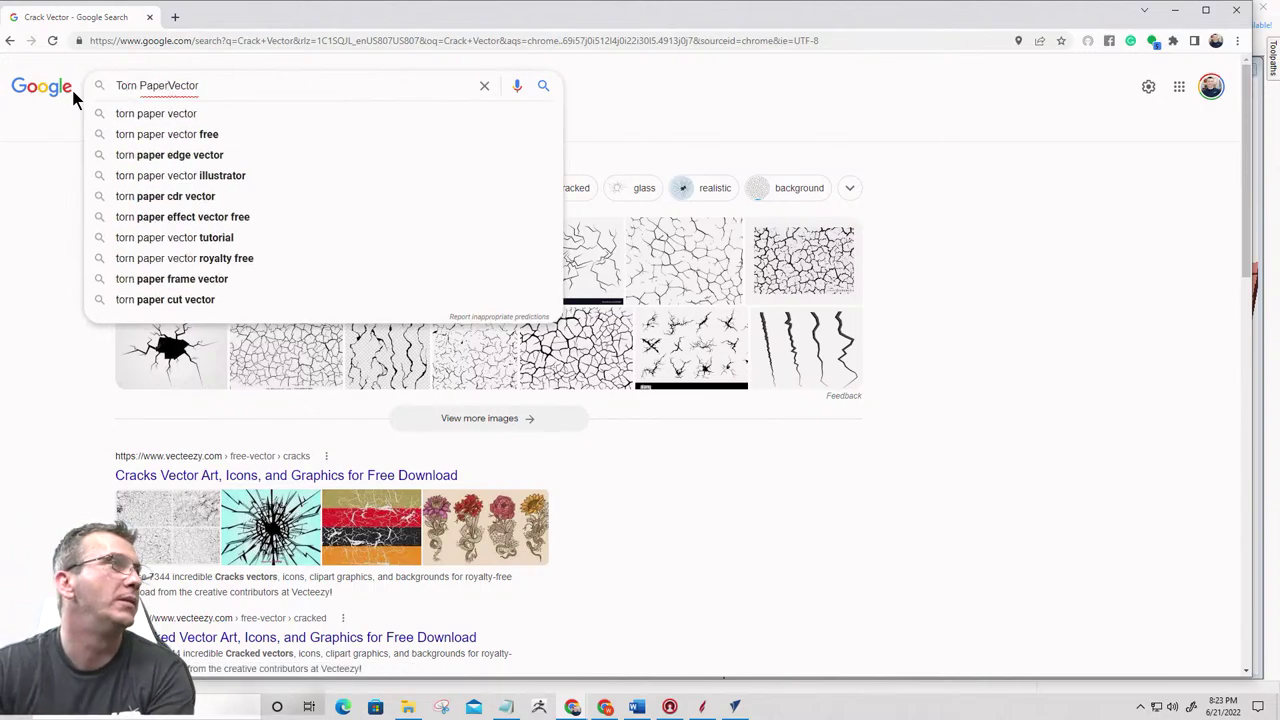
{"action": "key", "text": "Return"}
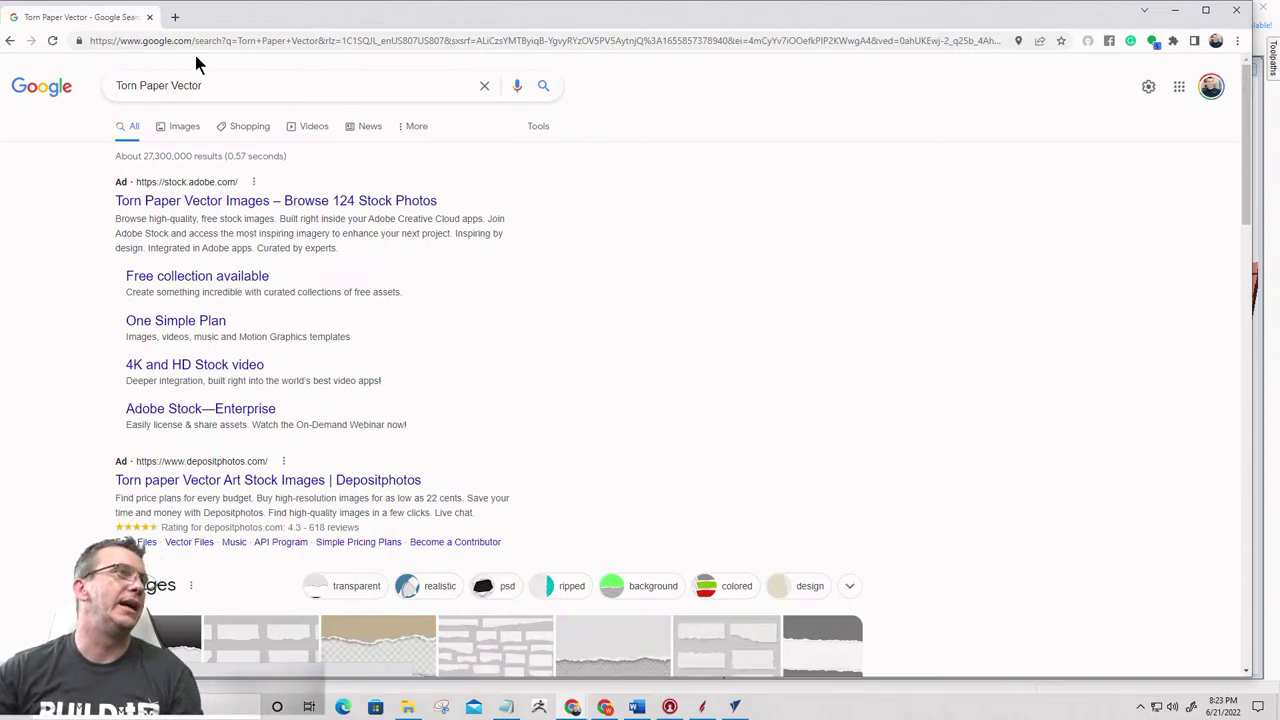
{"action": "left_click", "coordinate": [186, 137]}
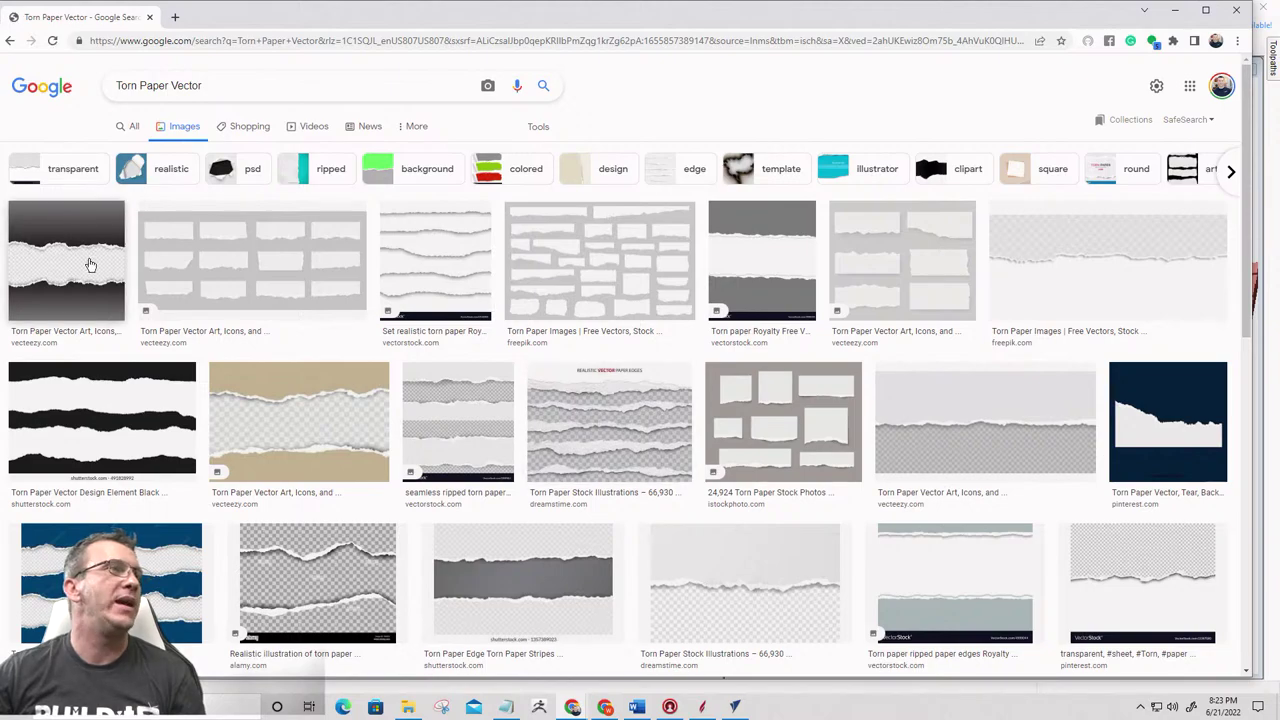
{"action": "scroll", "coordinate": [580, 420], "scroll_direction": "down", "scroll_amount": 3}
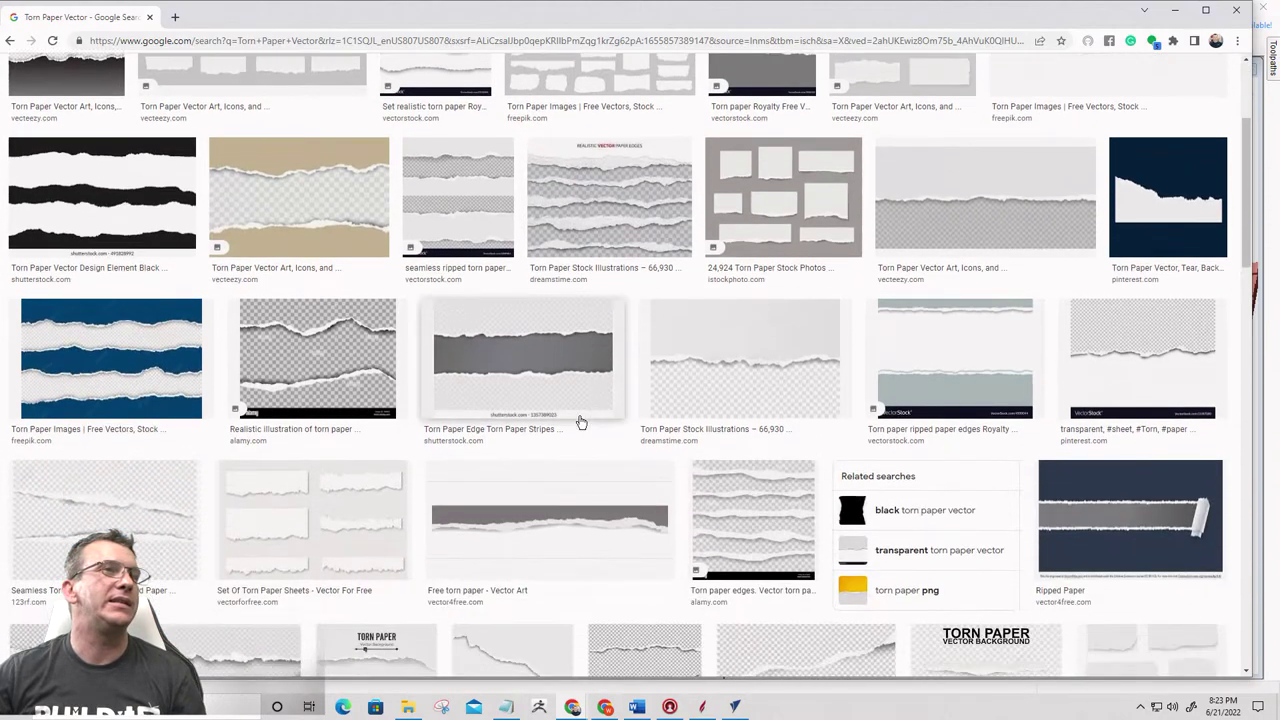
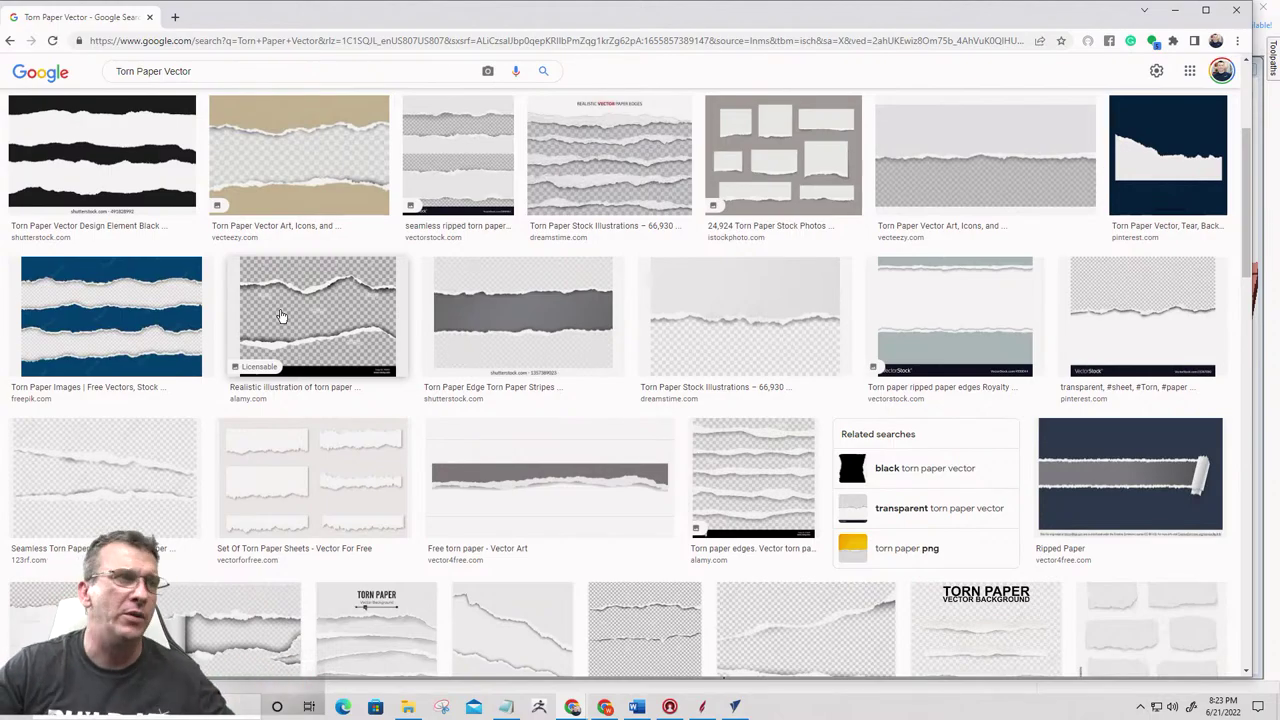
{"action": "scroll", "coordinate": [340, 260], "scroll_direction": "down", "scroll_amount": 2}
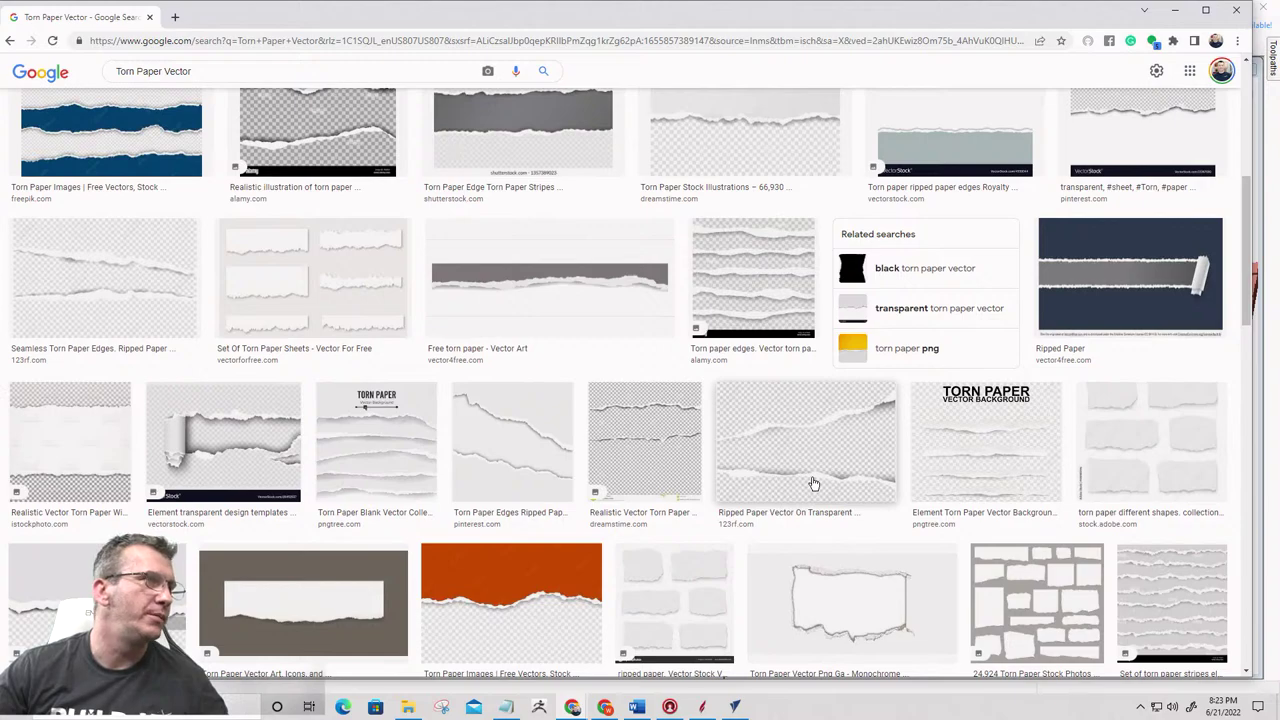
Save the 123RF seamless torn paper edges image to the Downloads folder as a WEBP file
{"action": "left_click", "coordinate": [71, 289]}
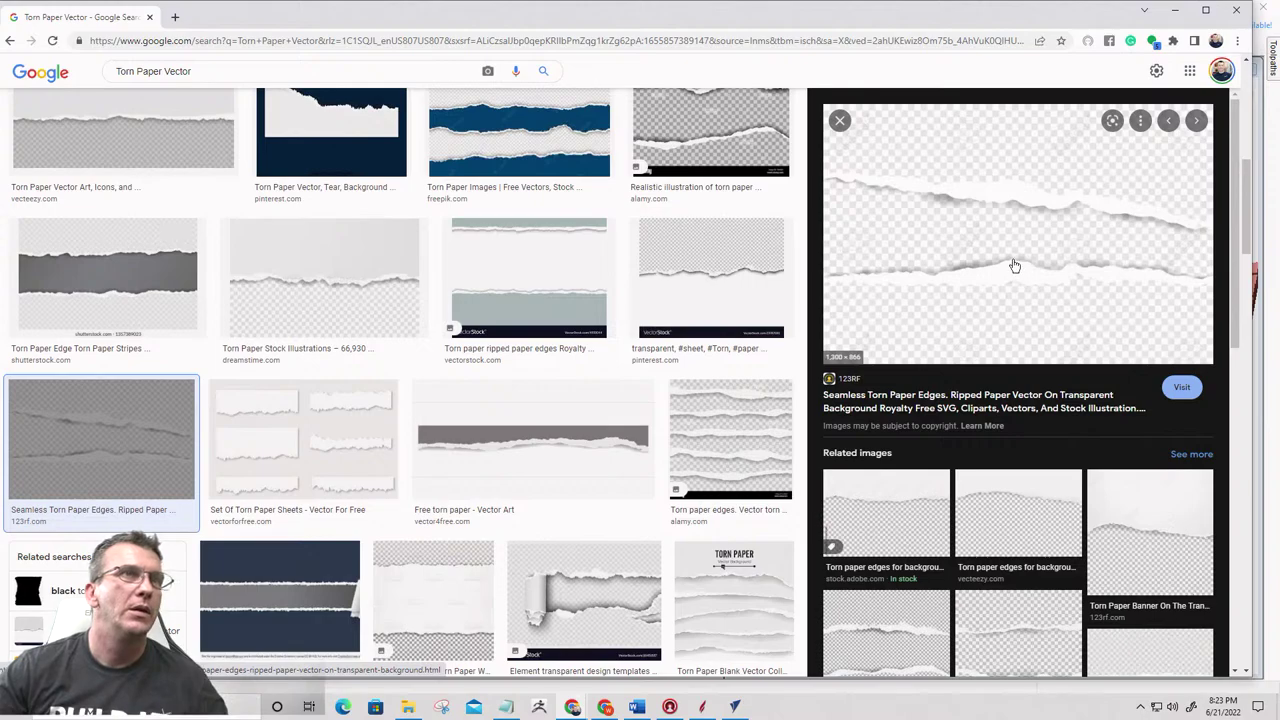
{"action": "scroll", "coordinate": [1013, 265], "scroll_direction": "down", "scroll_amount": 2}
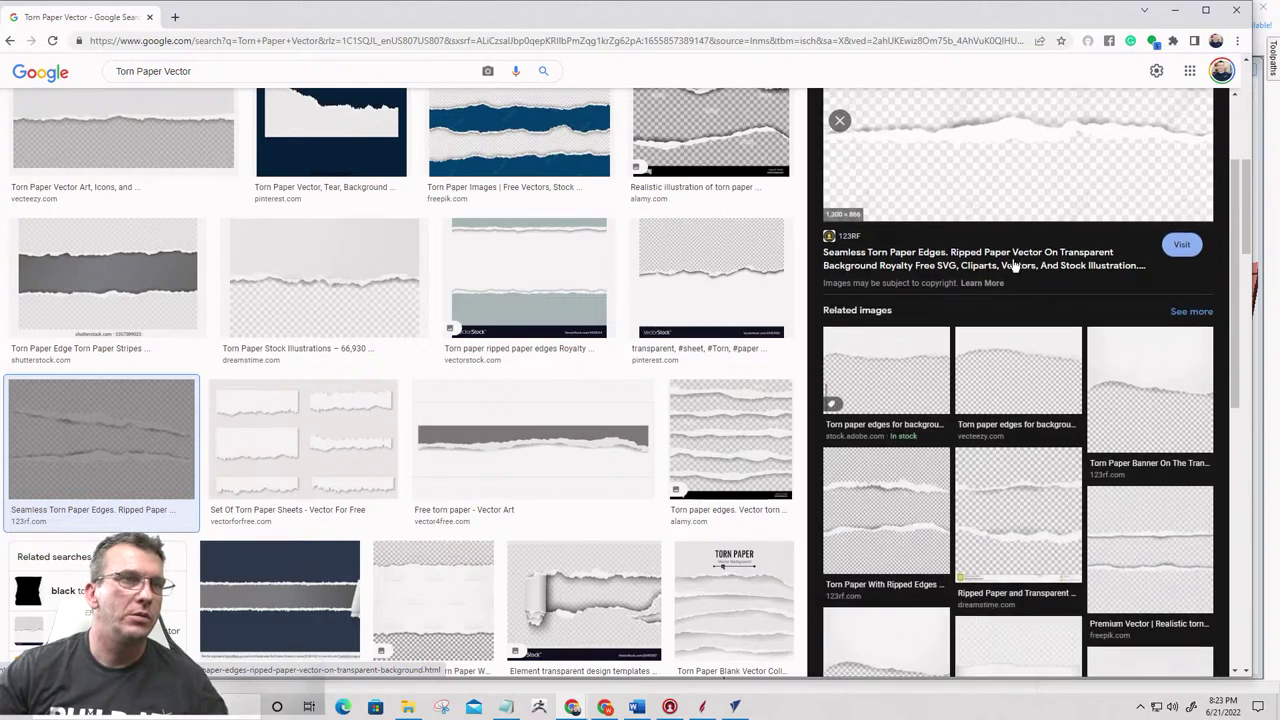
{"action": "scroll", "coordinate": [1013, 265], "scroll_direction": "up", "scroll_amount": 2}
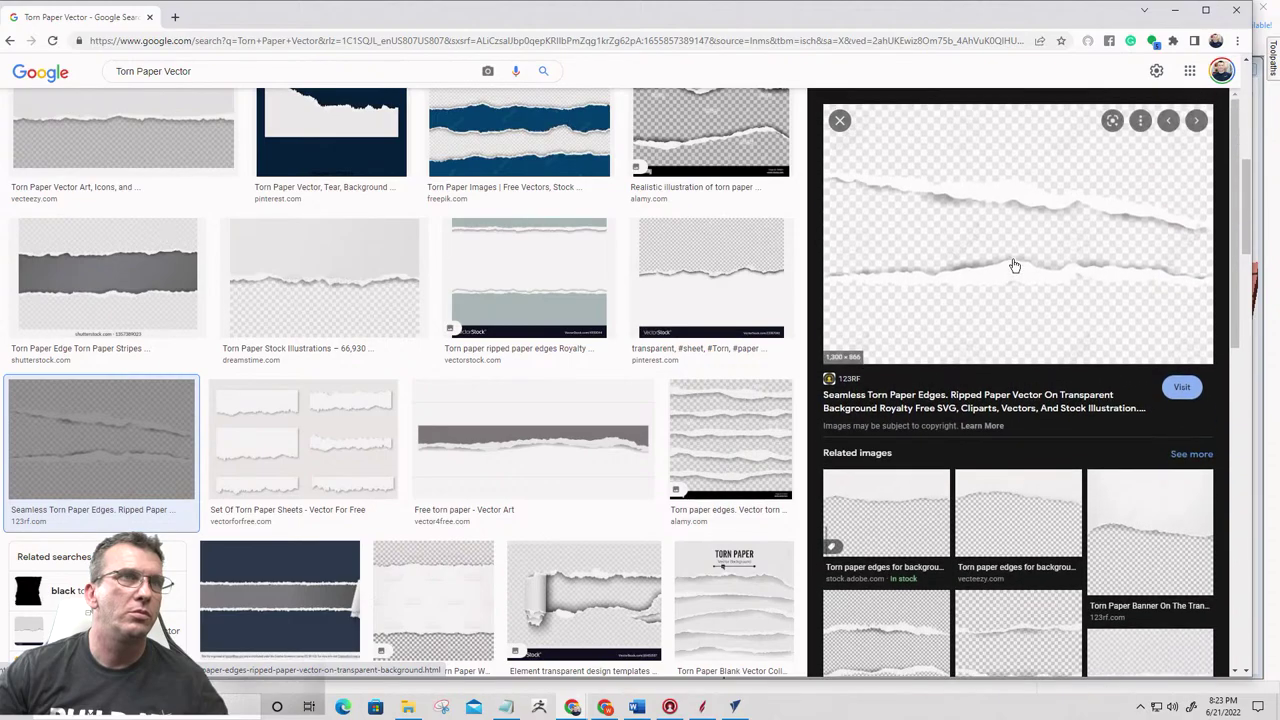
{"action": "right_click", "coordinate": [1010, 273]}
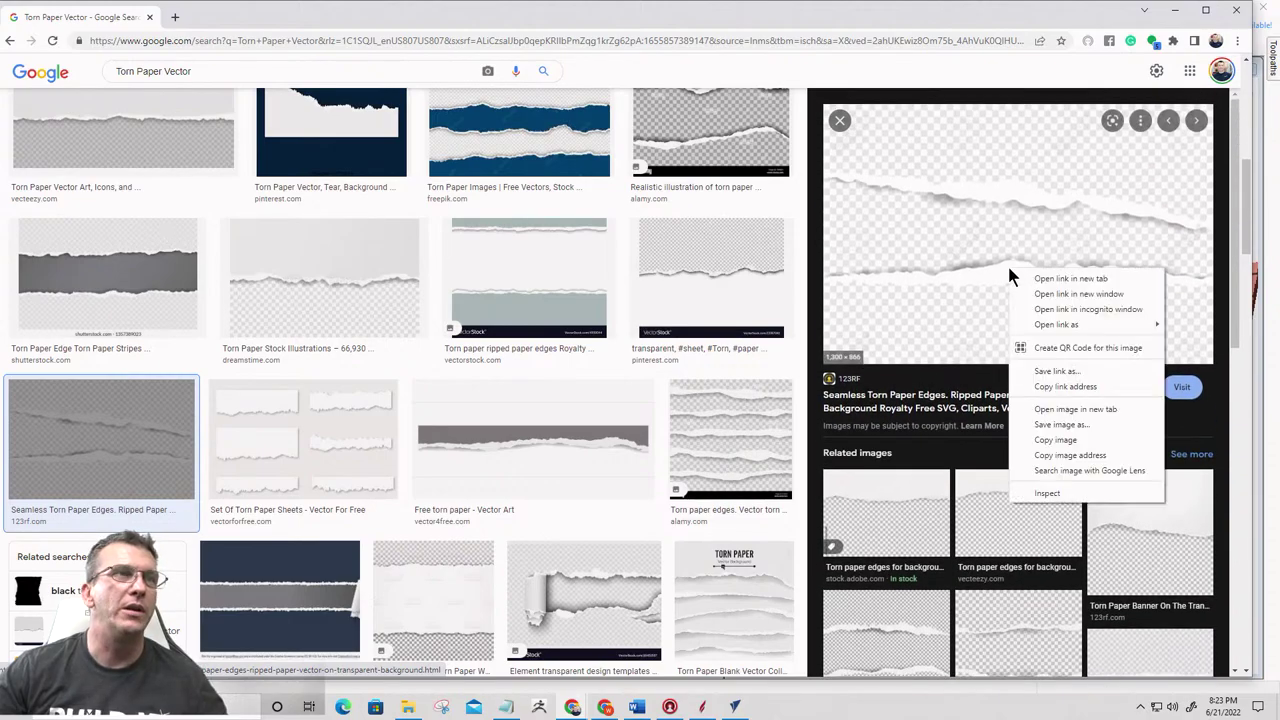
{"action": "left_click", "coordinate": [1046, 434]}
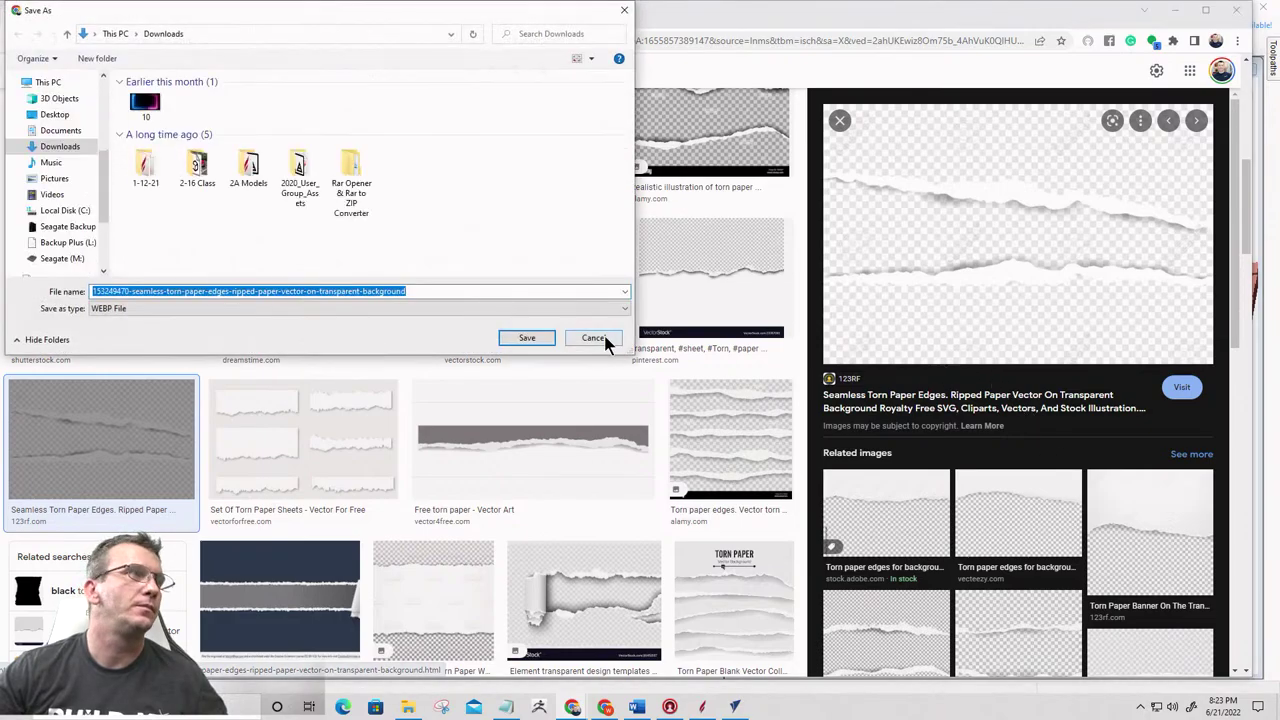
{"action": "left_click", "coordinate": [527, 338]}
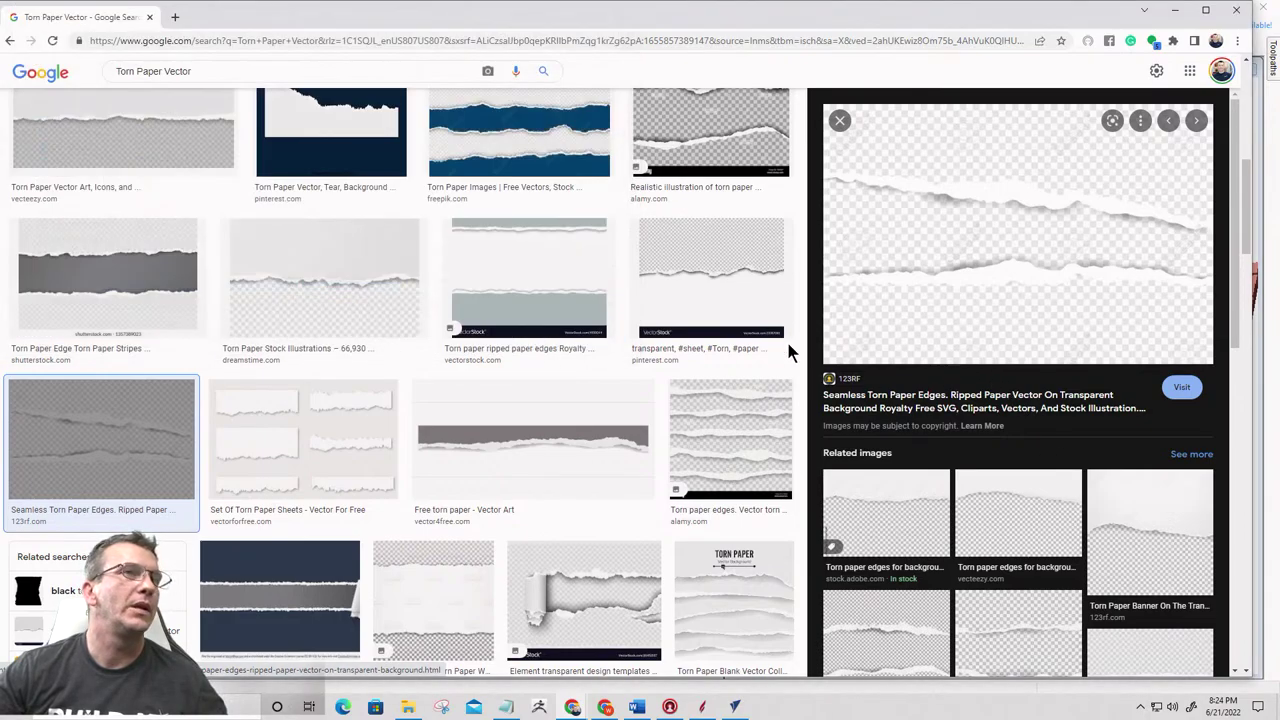
Save the related VectorStock image as torn-paper-with-ripped-edges-vector-21560190, a JPEG in Downloads, and close the search page
{"action": "scroll", "coordinate": [950, 450], "scroll_direction": "down", "scroll_amount": 1}
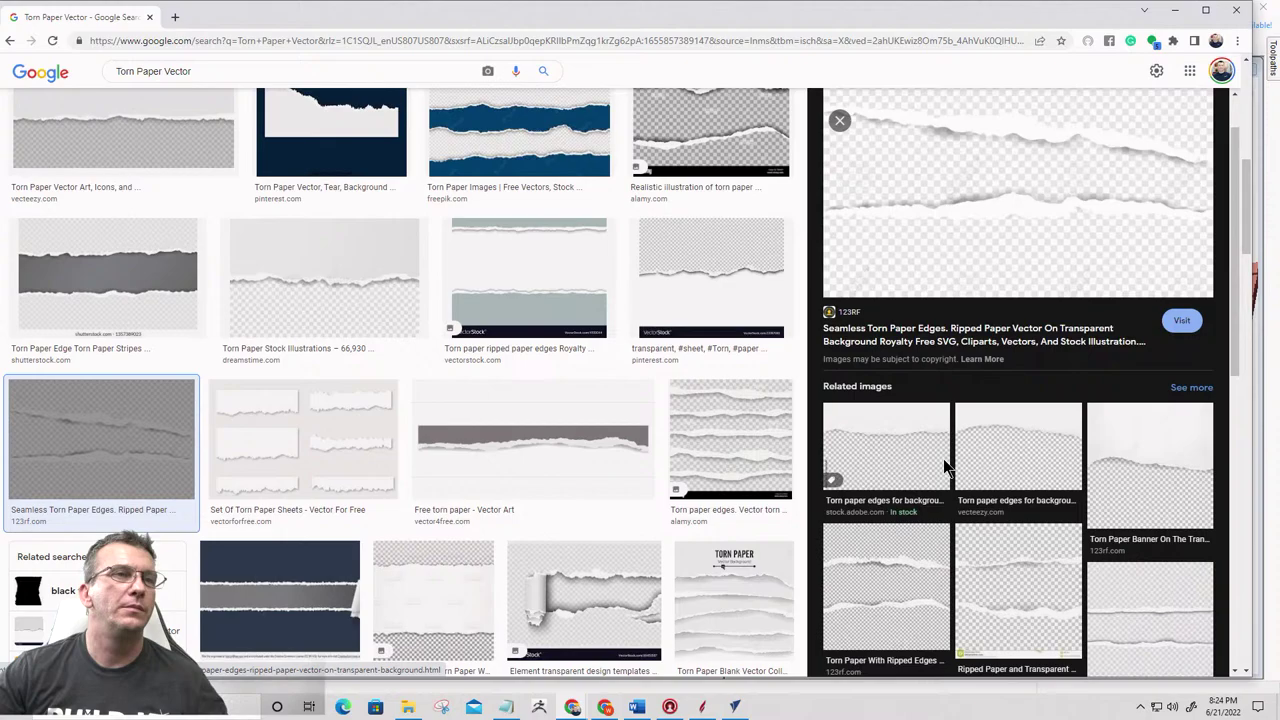
{"action": "left_click", "coordinate": [864, 580]}
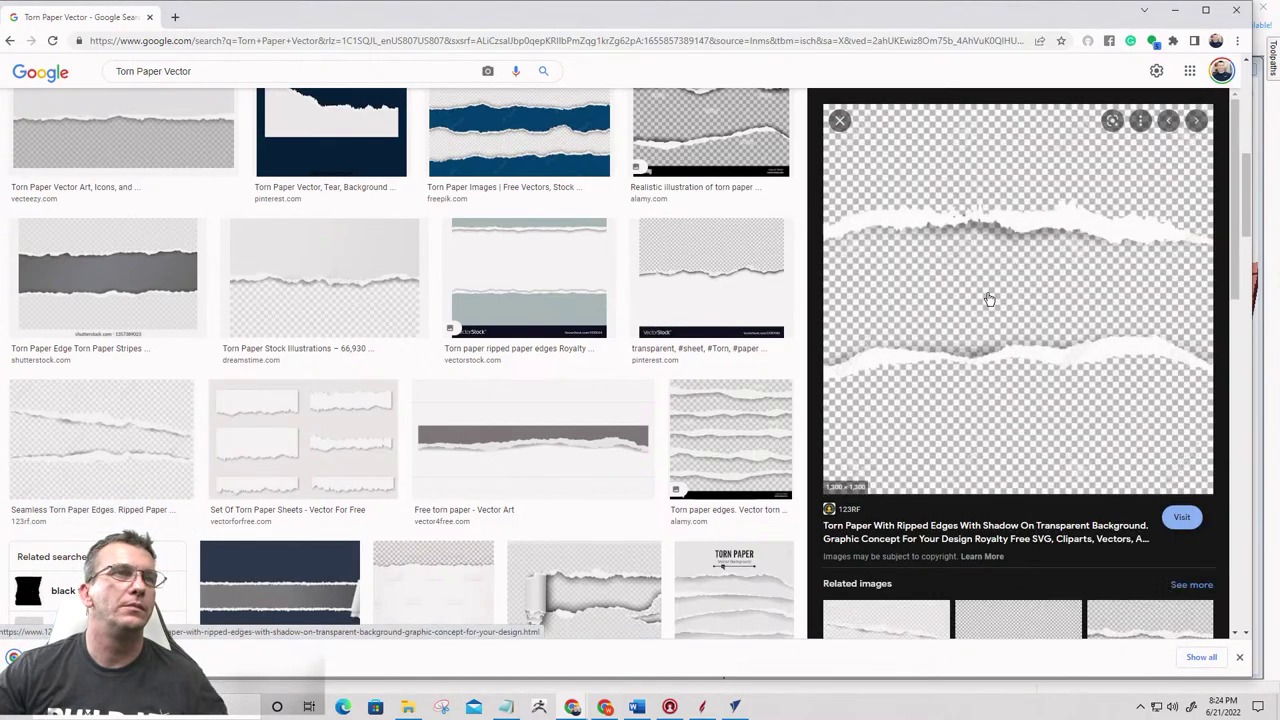
{"action": "scroll", "coordinate": [988, 299], "scroll_direction": "down", "scroll_amount": 3}
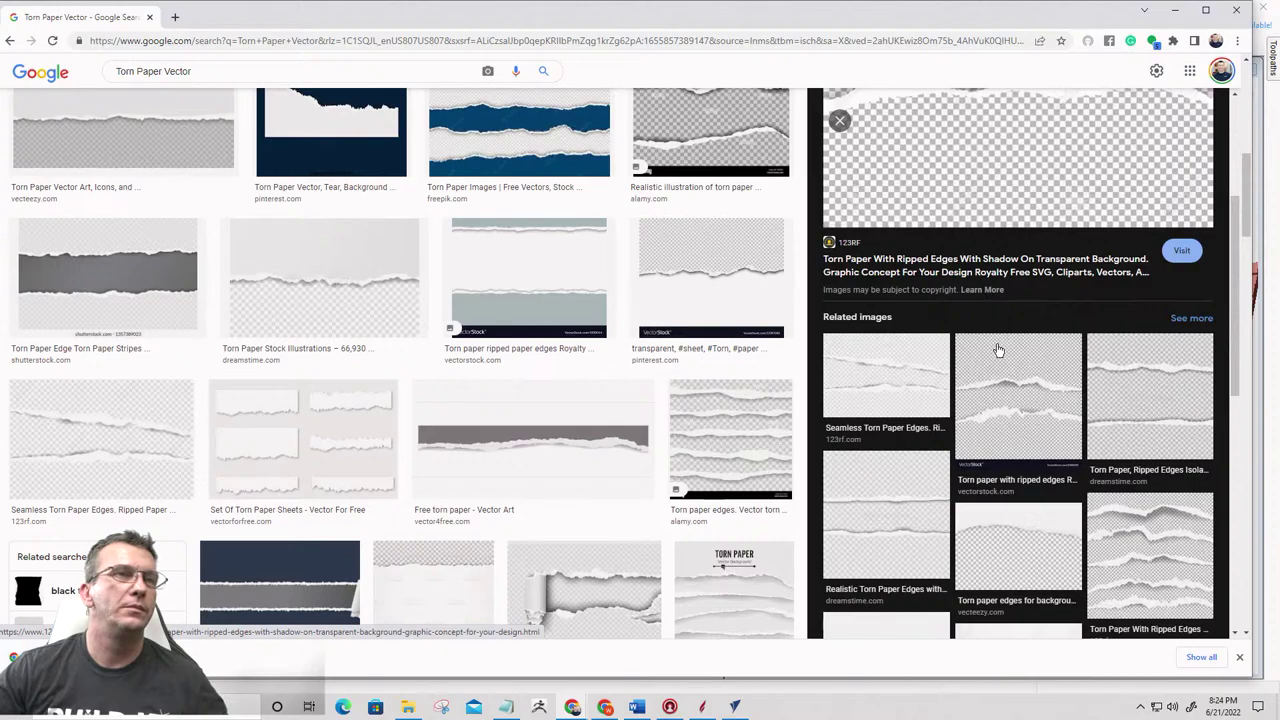
{"action": "left_click", "coordinate": [997, 428]}
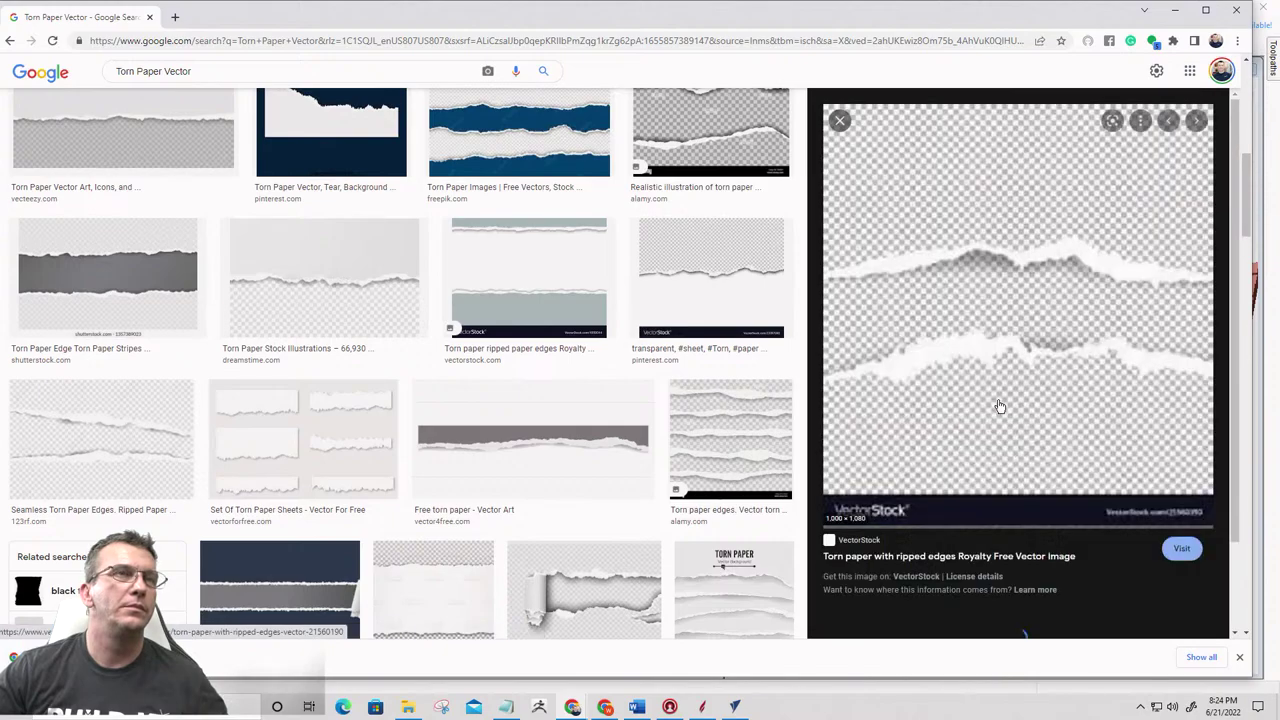
{"action": "right_click", "coordinate": [980, 227]}
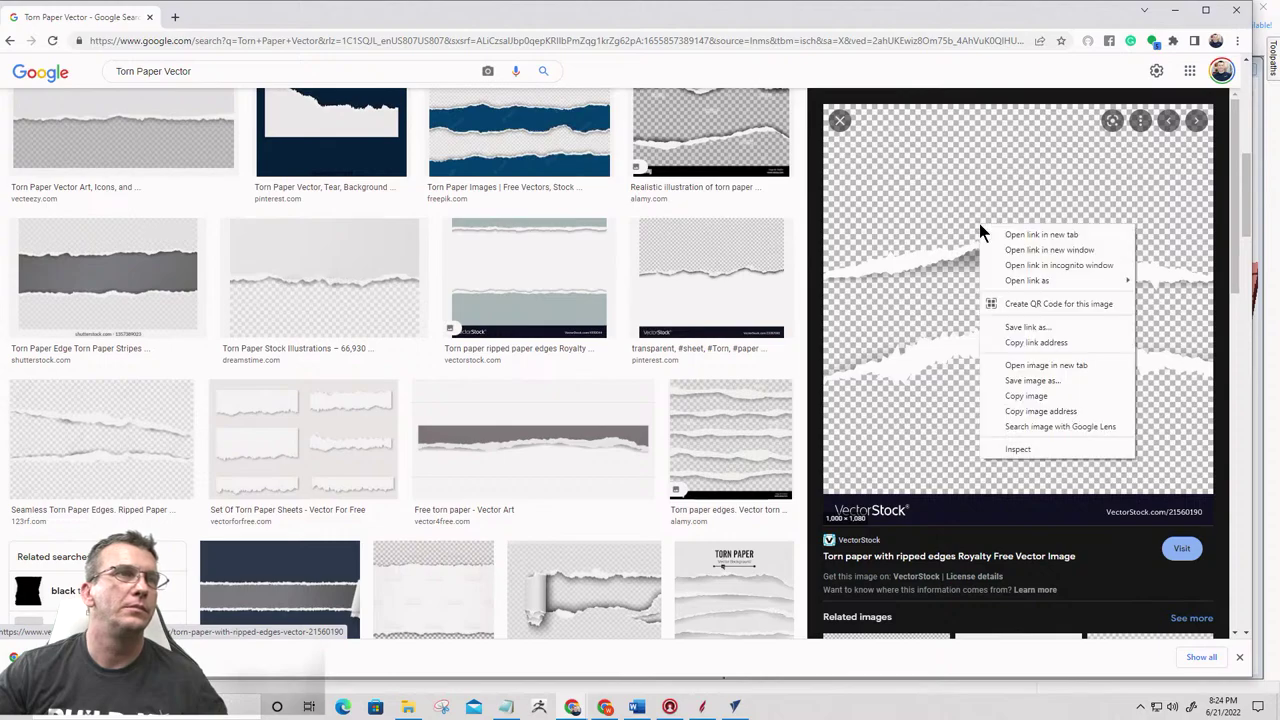
{"action": "left_click", "coordinate": [1020, 381]}
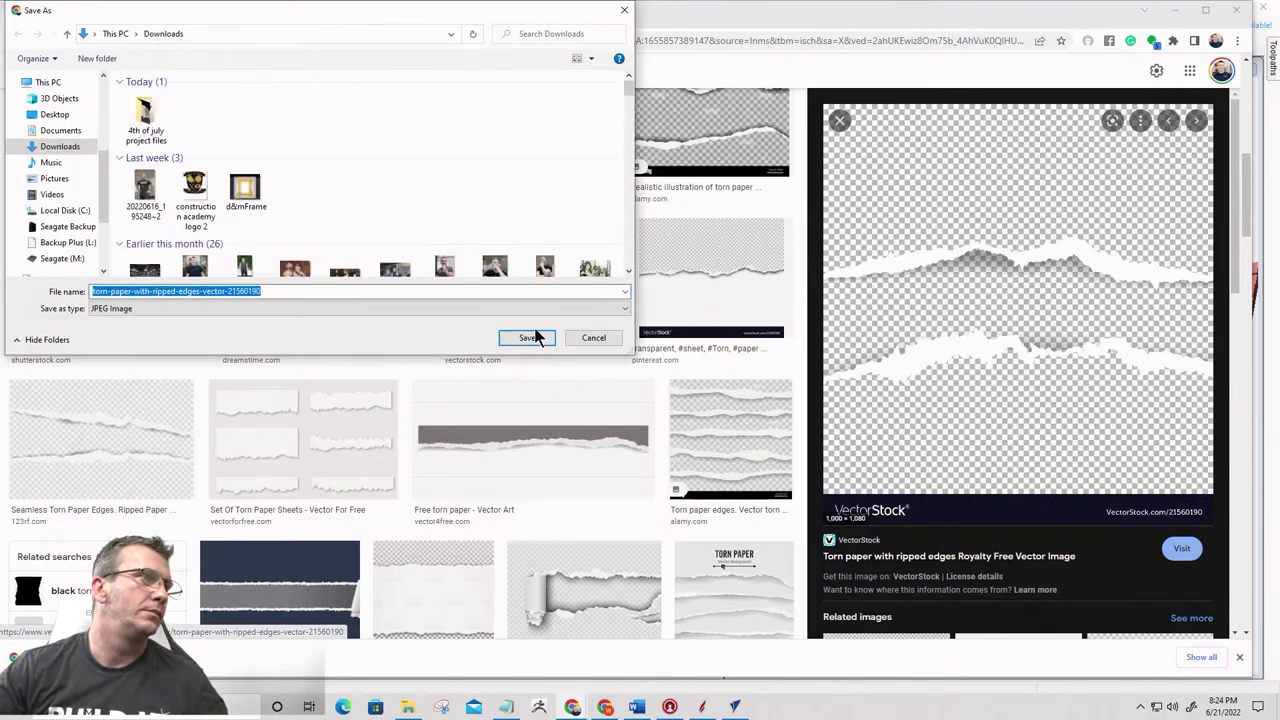
{"action": "left_click", "coordinate": [529, 338]}
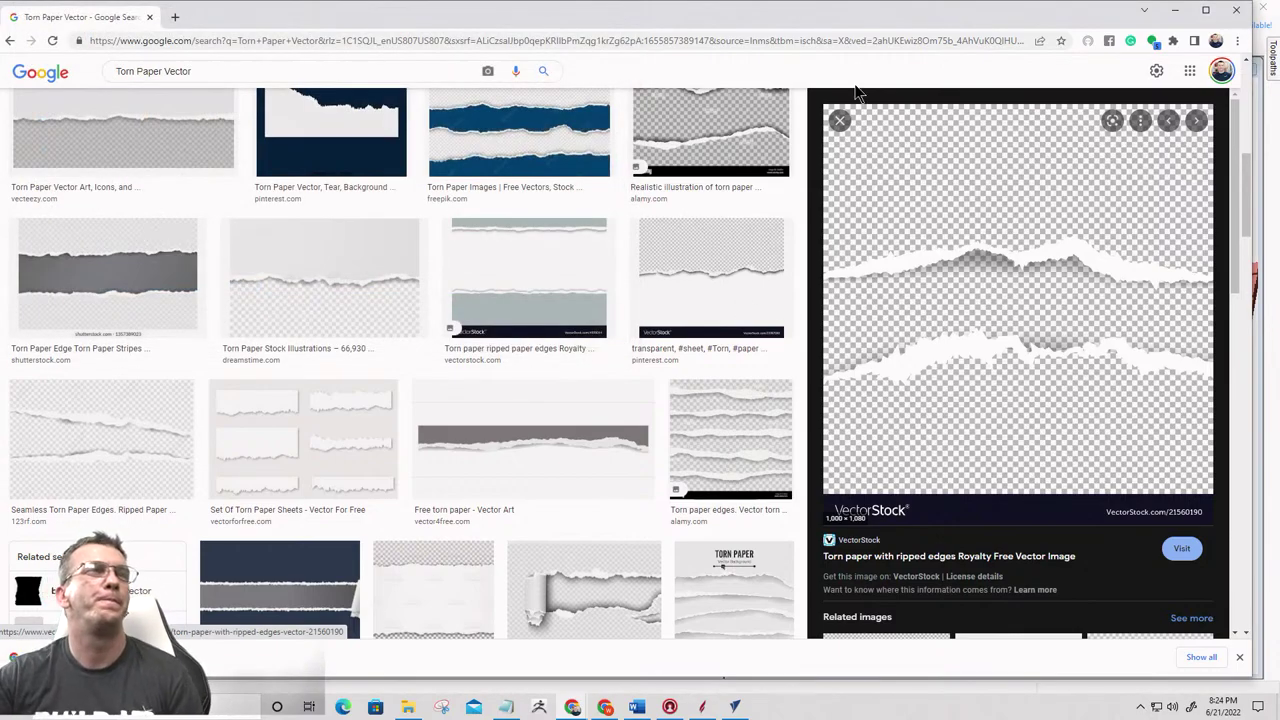
{"action": "left_click", "coordinate": [151, 17]}
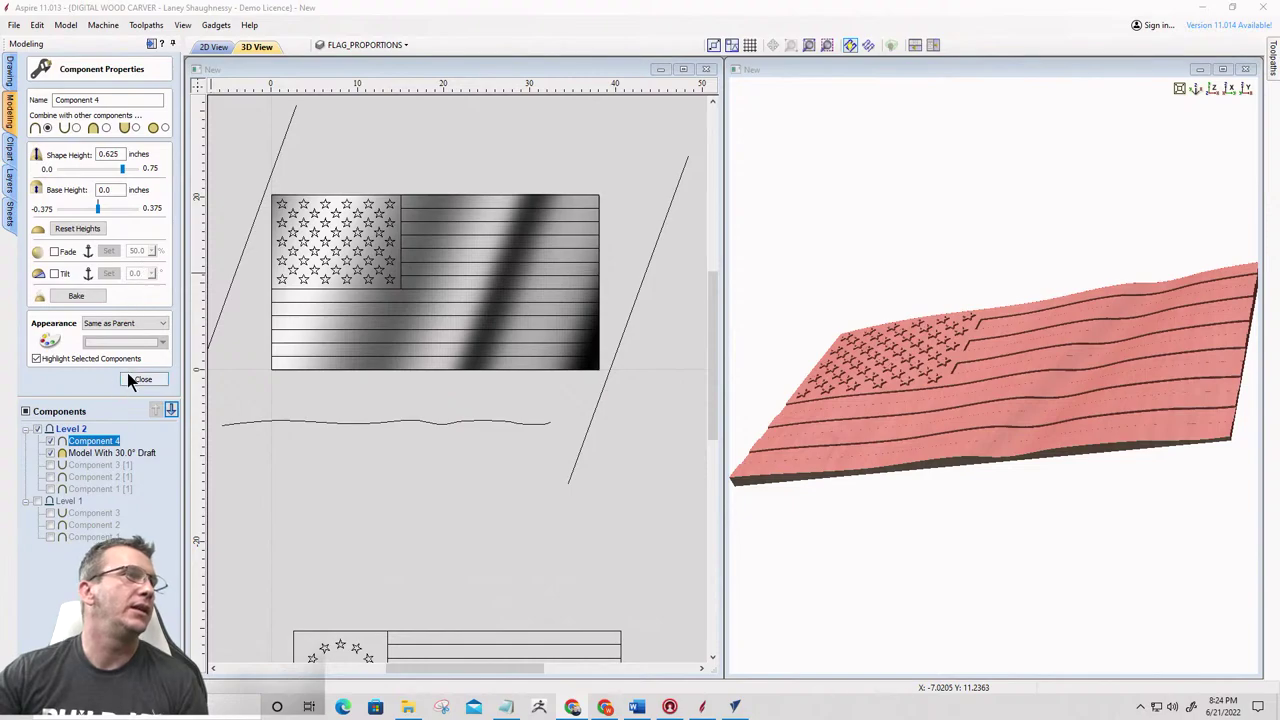
Close the component properties and import the torn-paper-with-ripped-edges-vector image from the Downloads folder as a bitmap
{"action": "left_click", "coordinate": [134, 380]}
{"action": "left_click", "coordinate": [11, 76]}
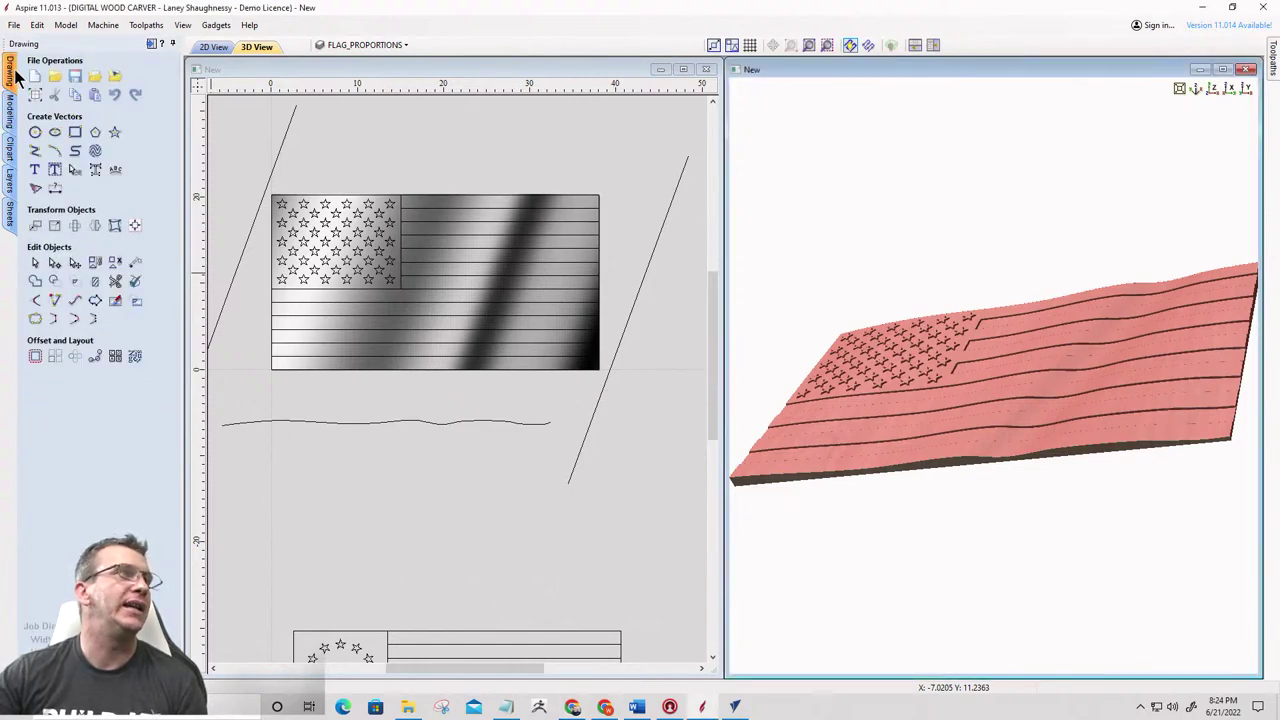
{"action": "left_click", "coordinate": [116, 79]}
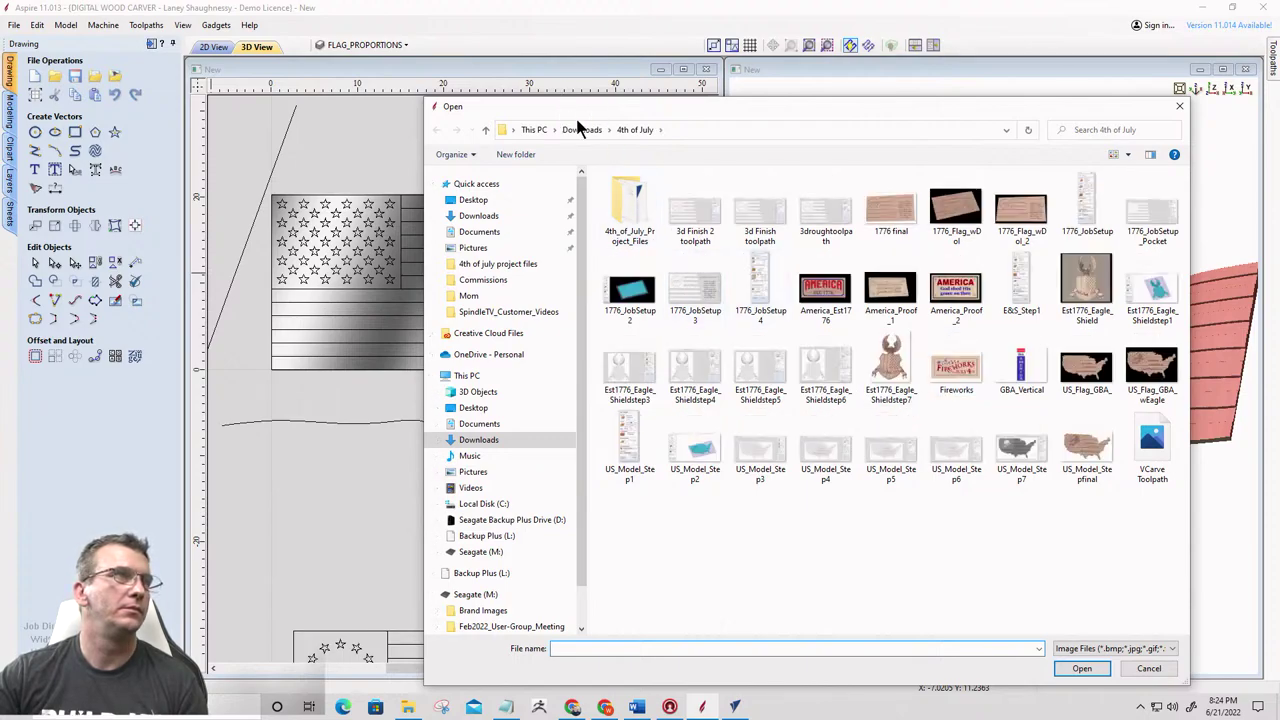
{"action": "left_click", "coordinate": [580, 130]}
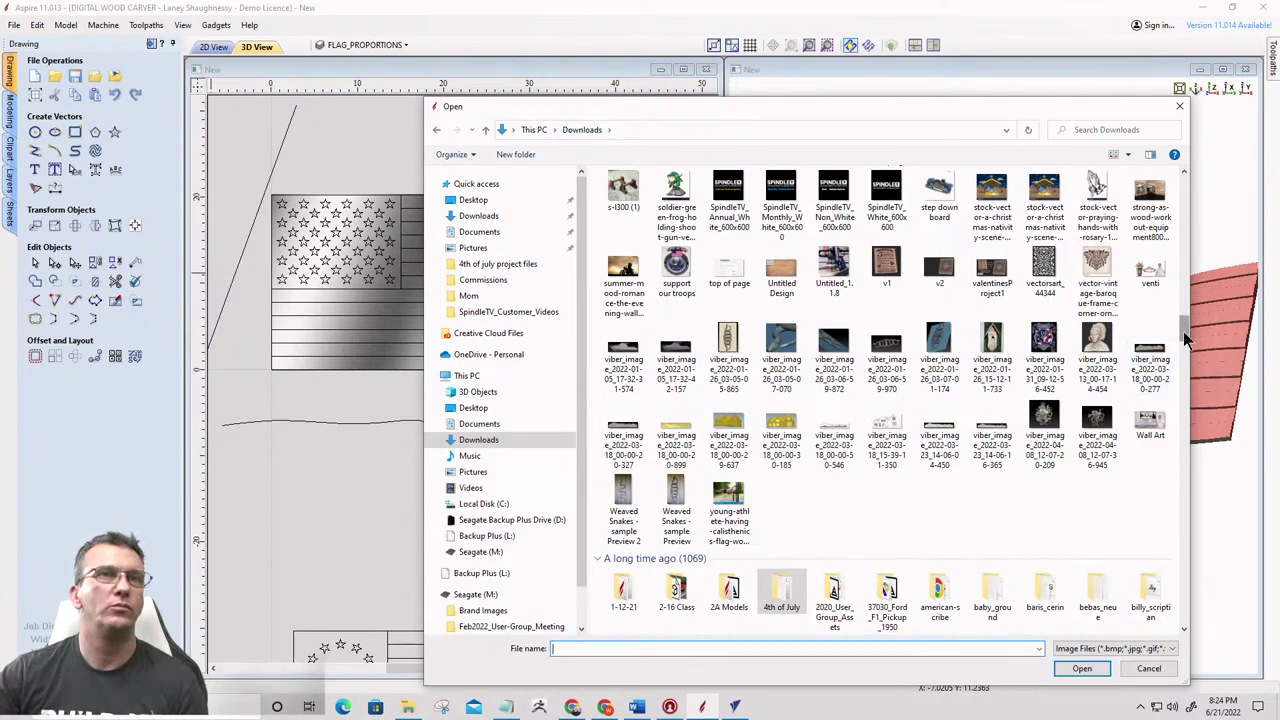
{"action": "left_click_drag", "start_coordinate": [1183, 331], "coordinate": [1178, 168]}
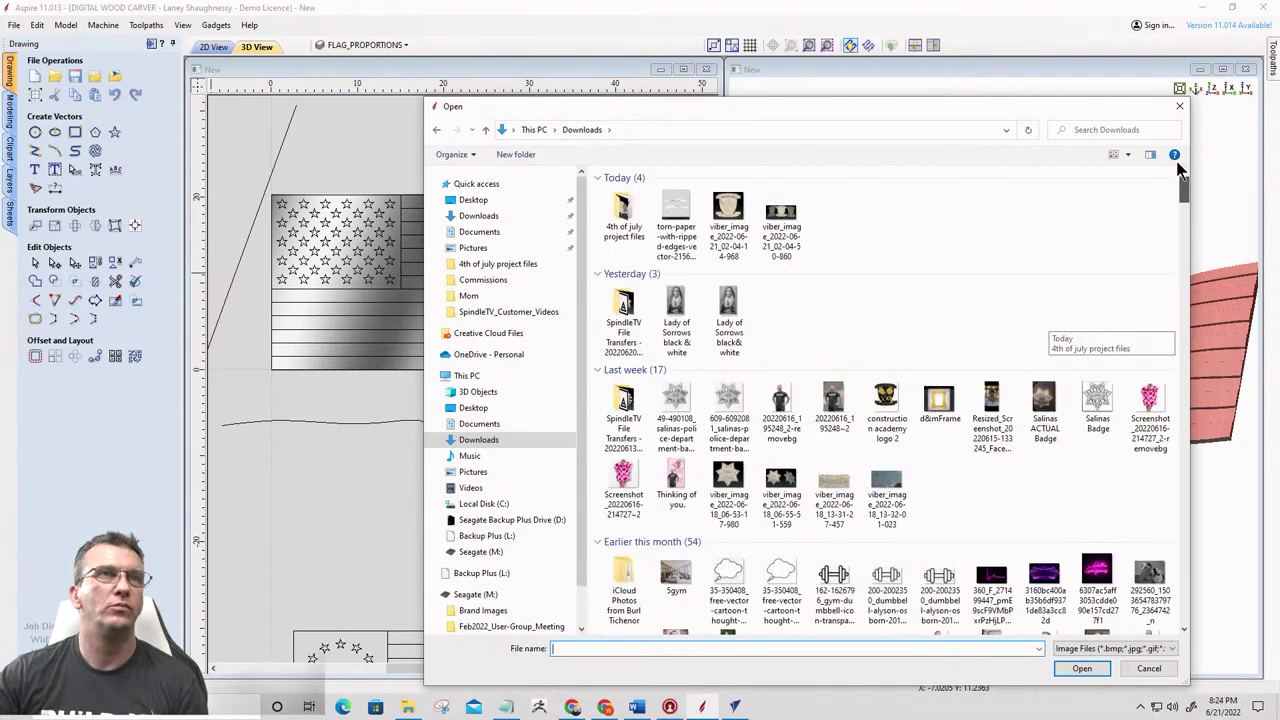
{"action": "double_click", "coordinate": [670, 210]}
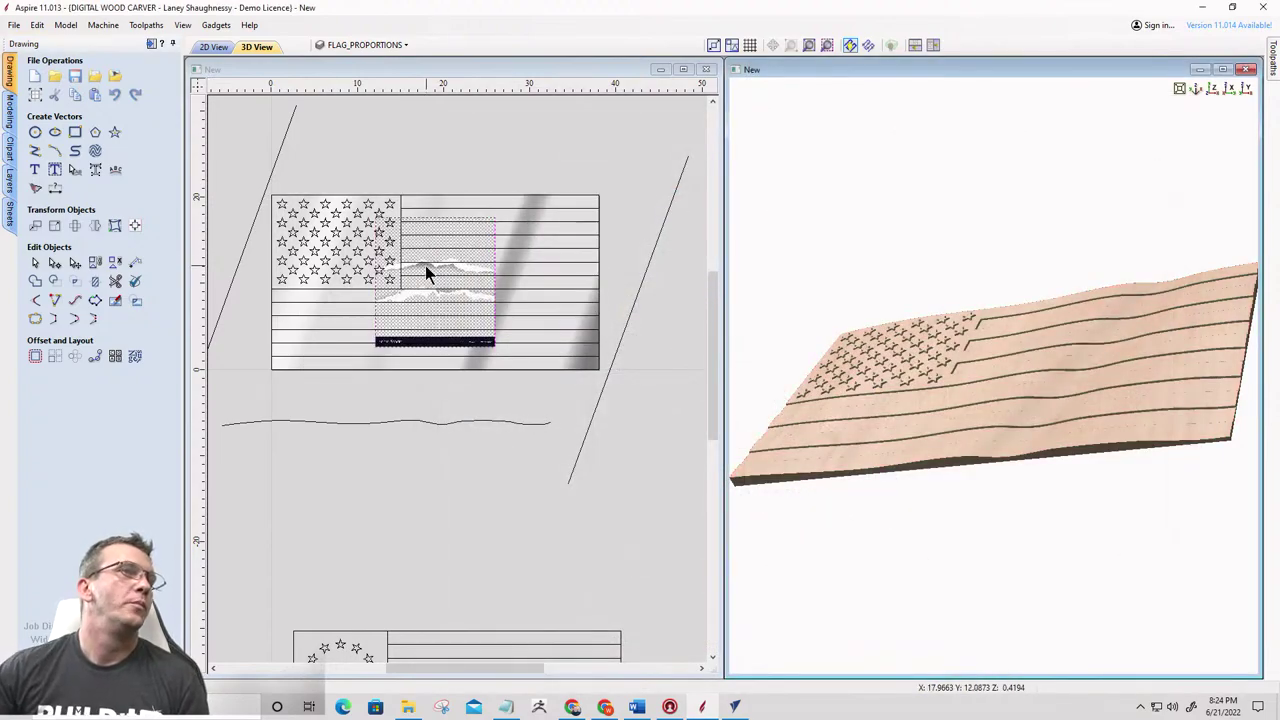
Make the Bitmap Layer the active layer
{"action": "left_click", "coordinate": [444, 288]}
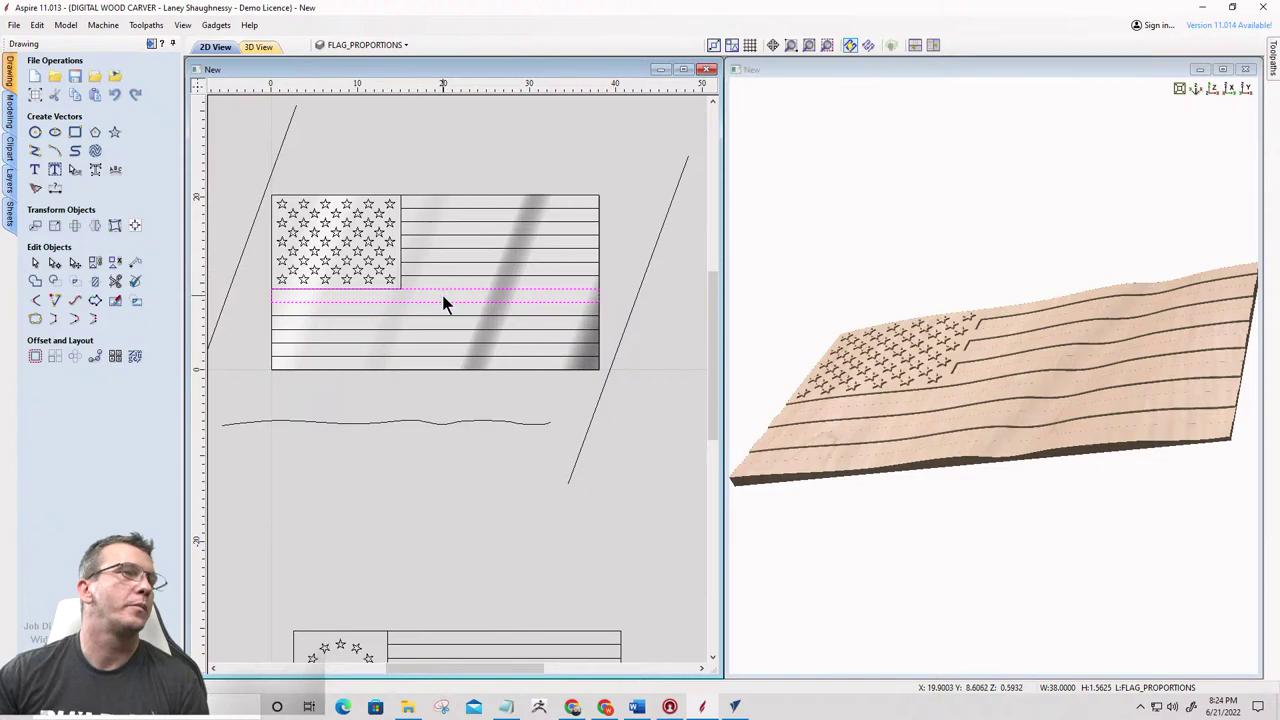
{"action": "left_click", "coordinate": [359, 44]}
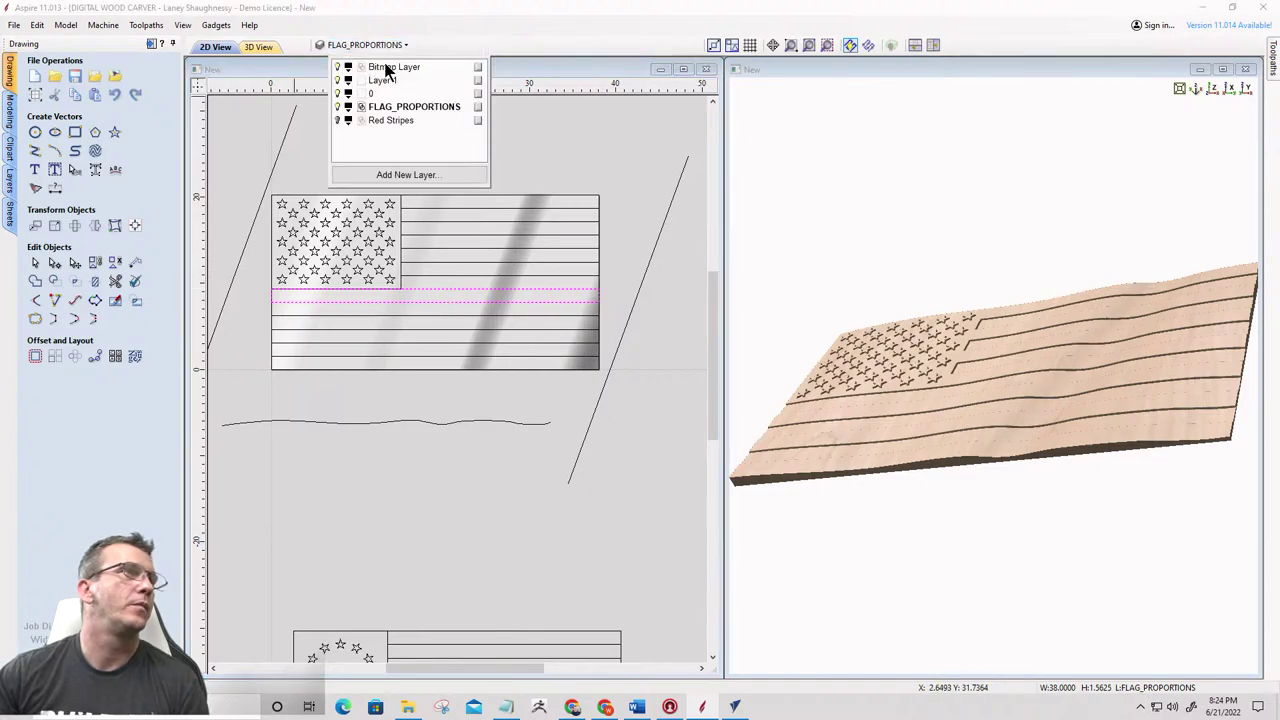
{"action": "left_click", "coordinate": [390, 67]}
{"action": "left_click", "coordinate": [431, 408]}
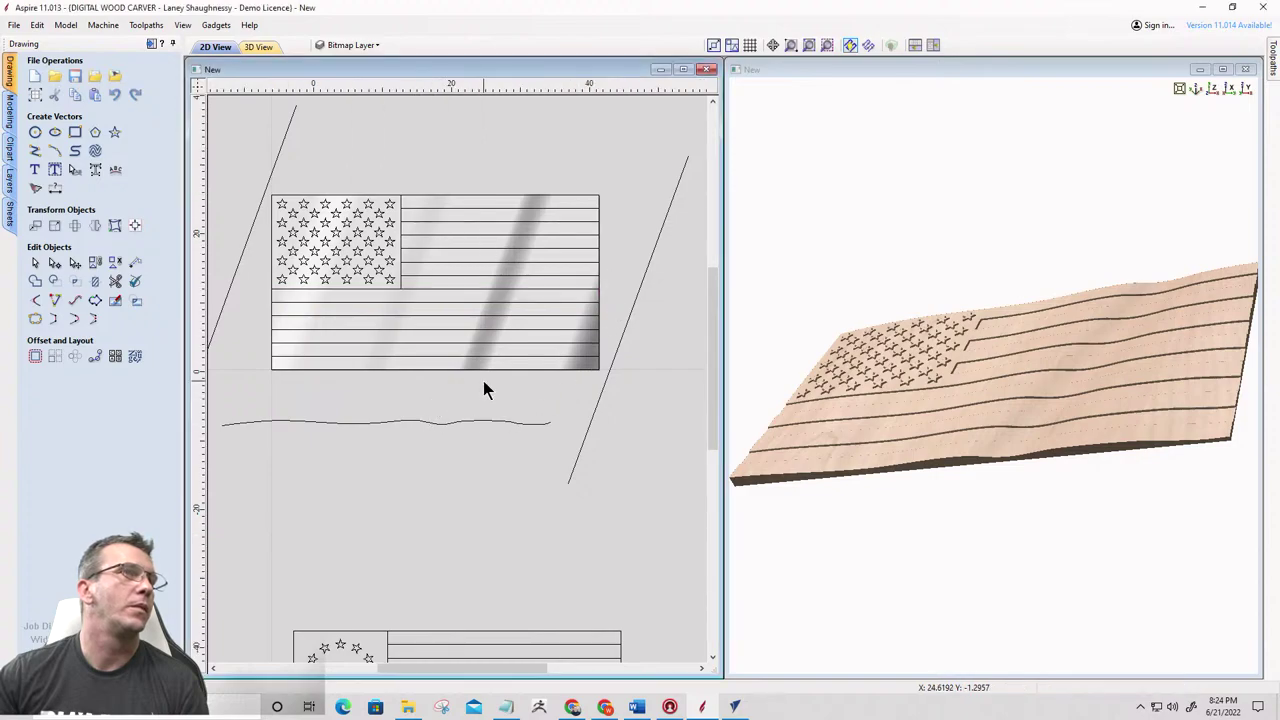
{"action": "scroll", "coordinate": [486, 375], "scroll_direction": "down", "scroll_amount": 3}
{"action": "scroll", "coordinate": [424, 418], "scroll_direction": "up", "scroll_amount": 3}
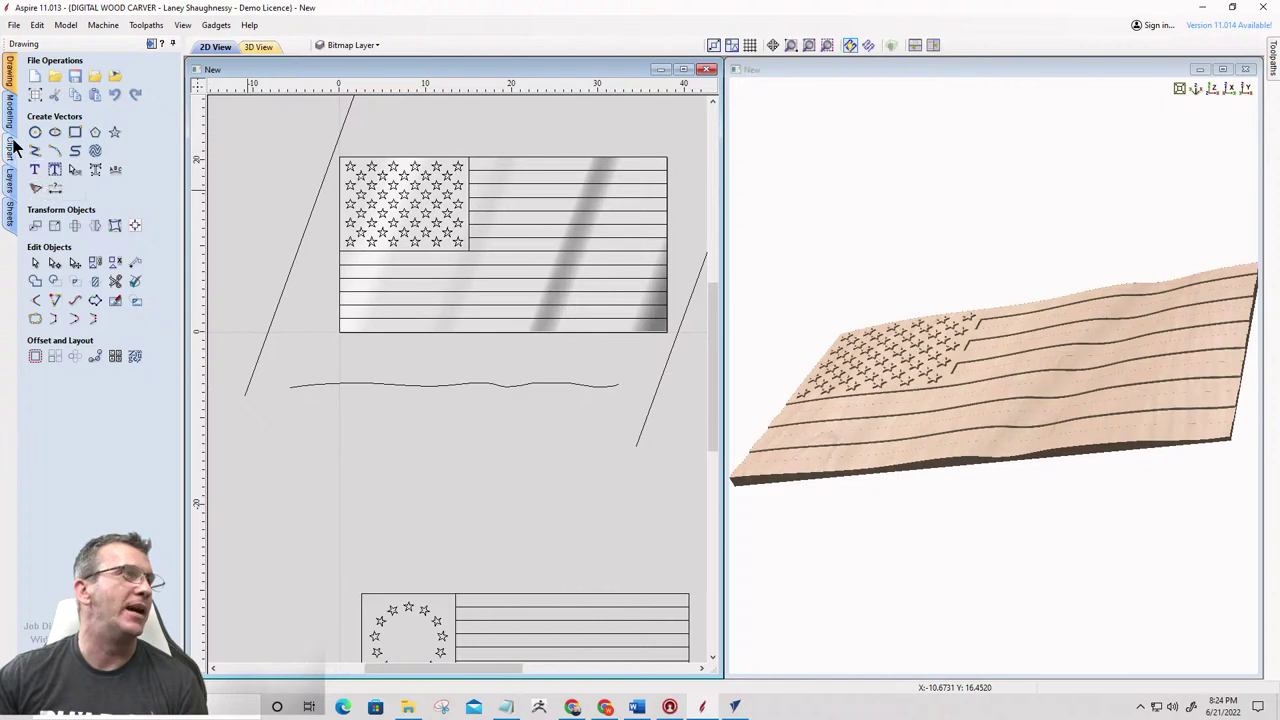
Move the torn-paper image below the flag and the wavy line, hiding the Level 2 components only during the move
{"action": "left_click", "coordinate": [7, 110]}
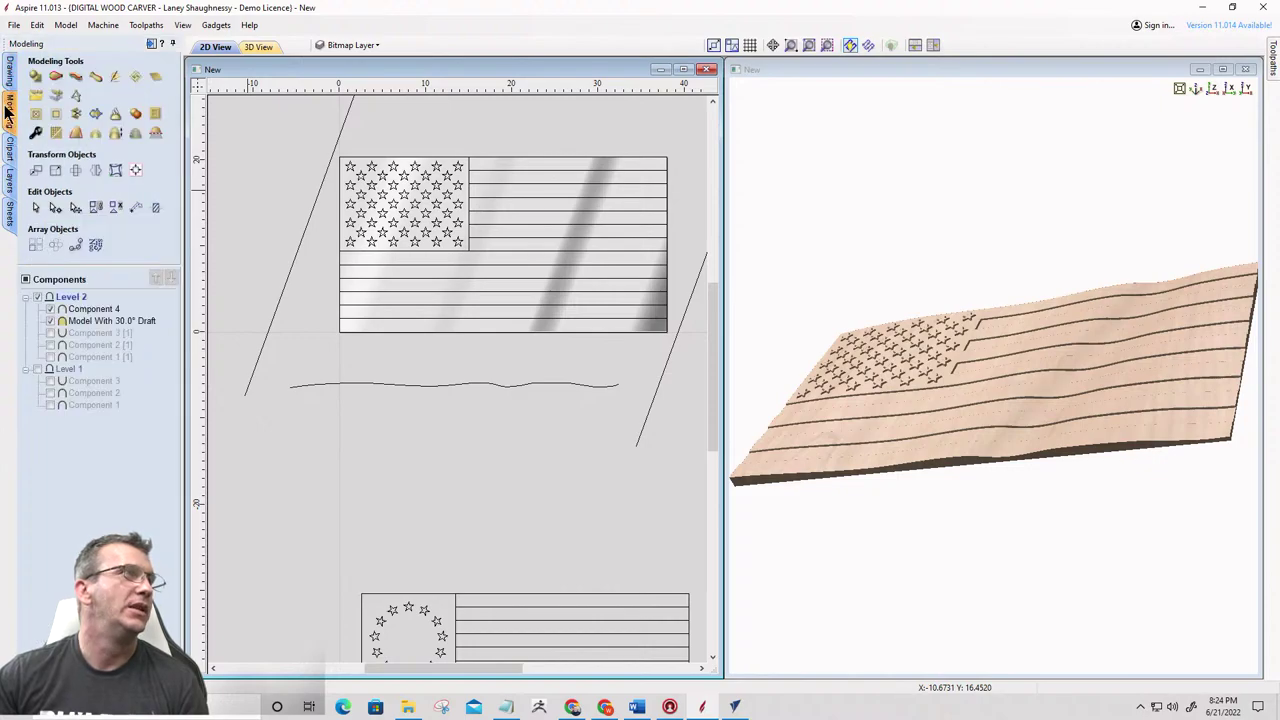
{"action": "left_click", "coordinate": [37, 297]}
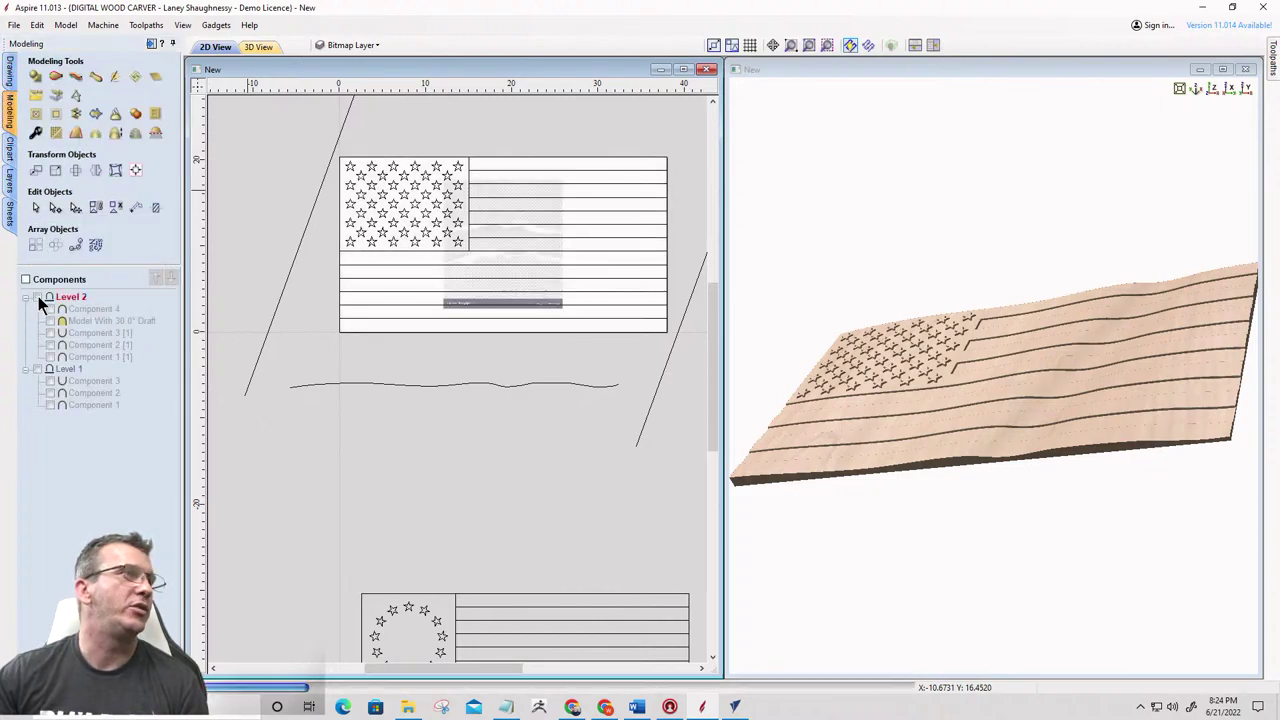
{"action": "left_click", "coordinate": [536, 277]}
{"action": "mouse_move", "coordinate": [536, 268]}
{"action": "left_mouse_down"}
{"action": "mouse_move", "coordinate": [399, 492]}
{"action": "mouse_move", "coordinate": [564, 508]}
{"action": "mouse_move", "coordinate": [536, 501]}
{"action": "left_mouse_up"}
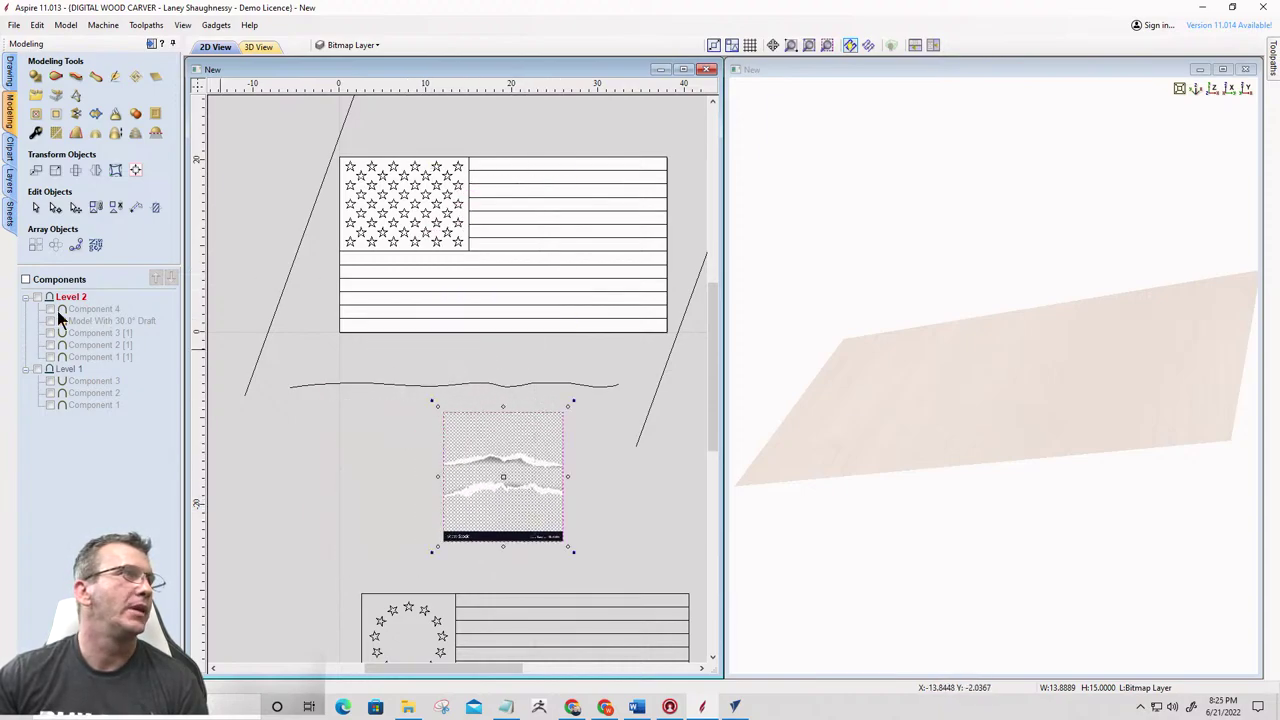
{"action": "left_click", "coordinate": [37, 297]}
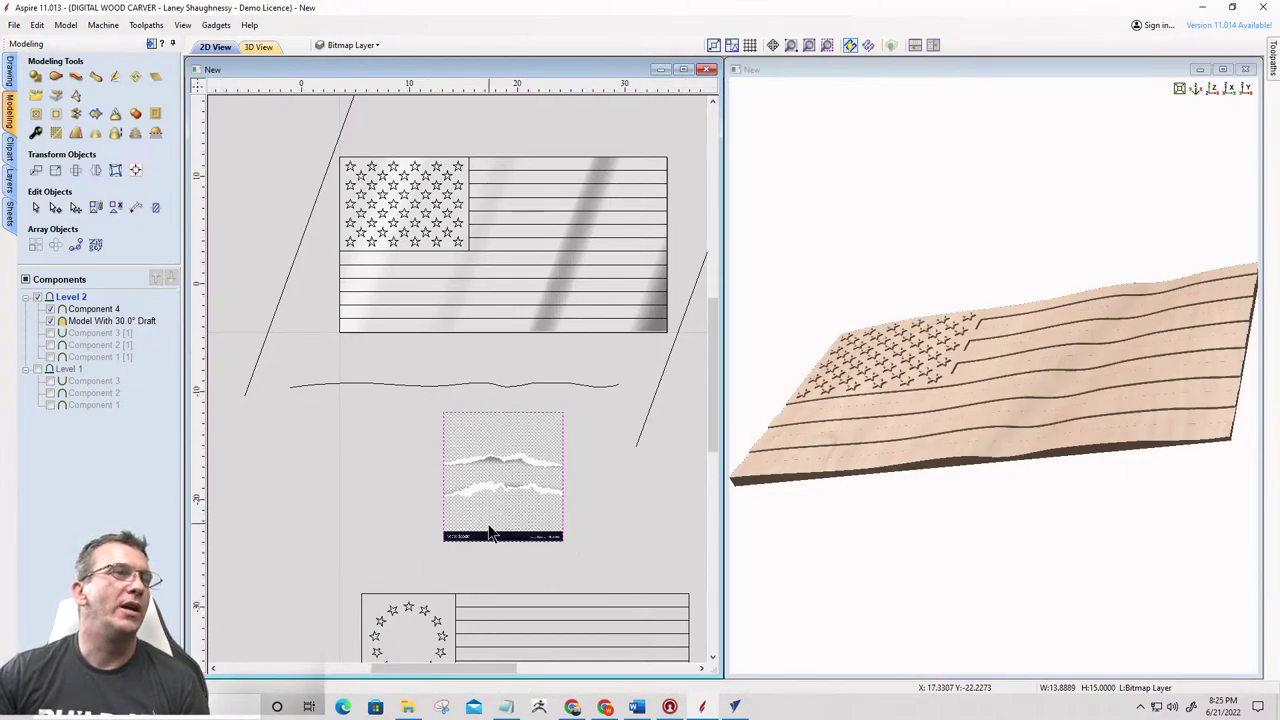
Start tracing the torn-paper bitmap and set the bitmap fading to 0%
{"action": "scroll", "coordinate": [494, 522], "scroll_direction": "up", "scroll_amount": 5}
{"action": "scroll", "coordinate": [386, 386], "scroll_direction": "down", "scroll_amount": 3}
{"action": "scroll", "coordinate": [537, 424], "scroll_direction": "up", "scroll_amount": 3}
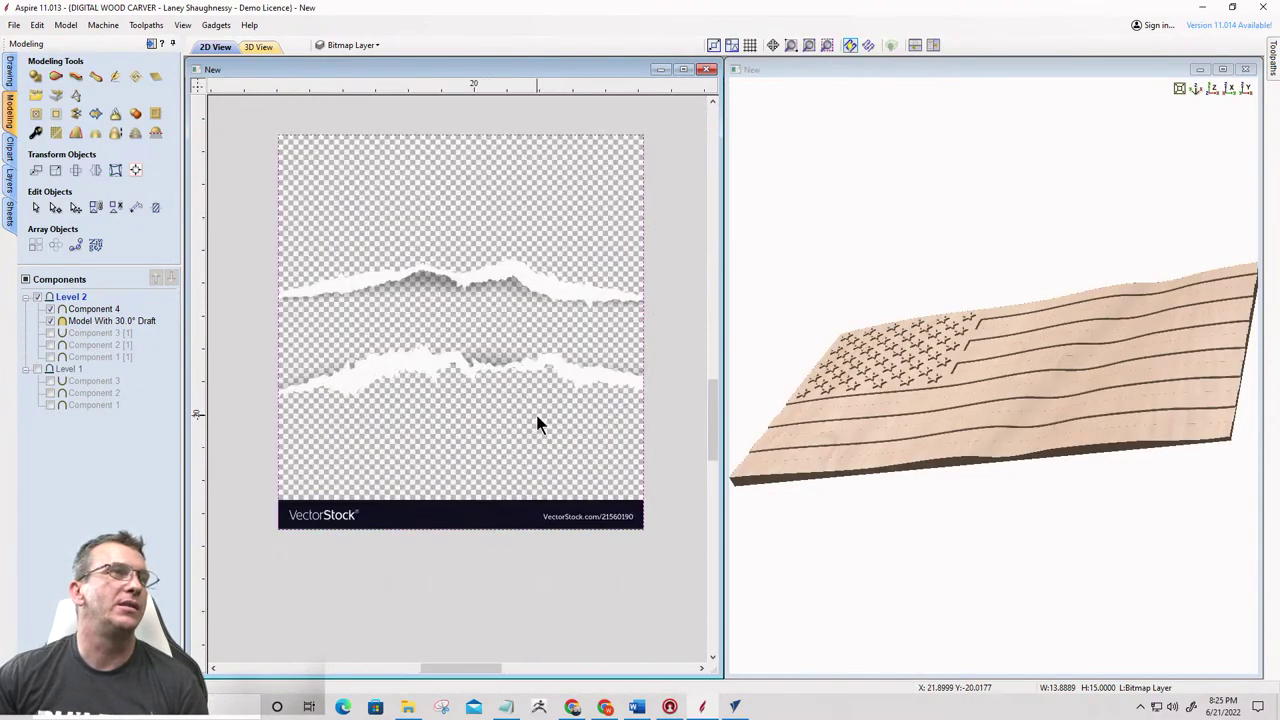
{"action": "scroll", "coordinate": [346, 326], "scroll_direction": "up", "scroll_amount": 1}
{"action": "scroll", "coordinate": [346, 326], "scroll_direction": "down", "scroll_amount": 1}
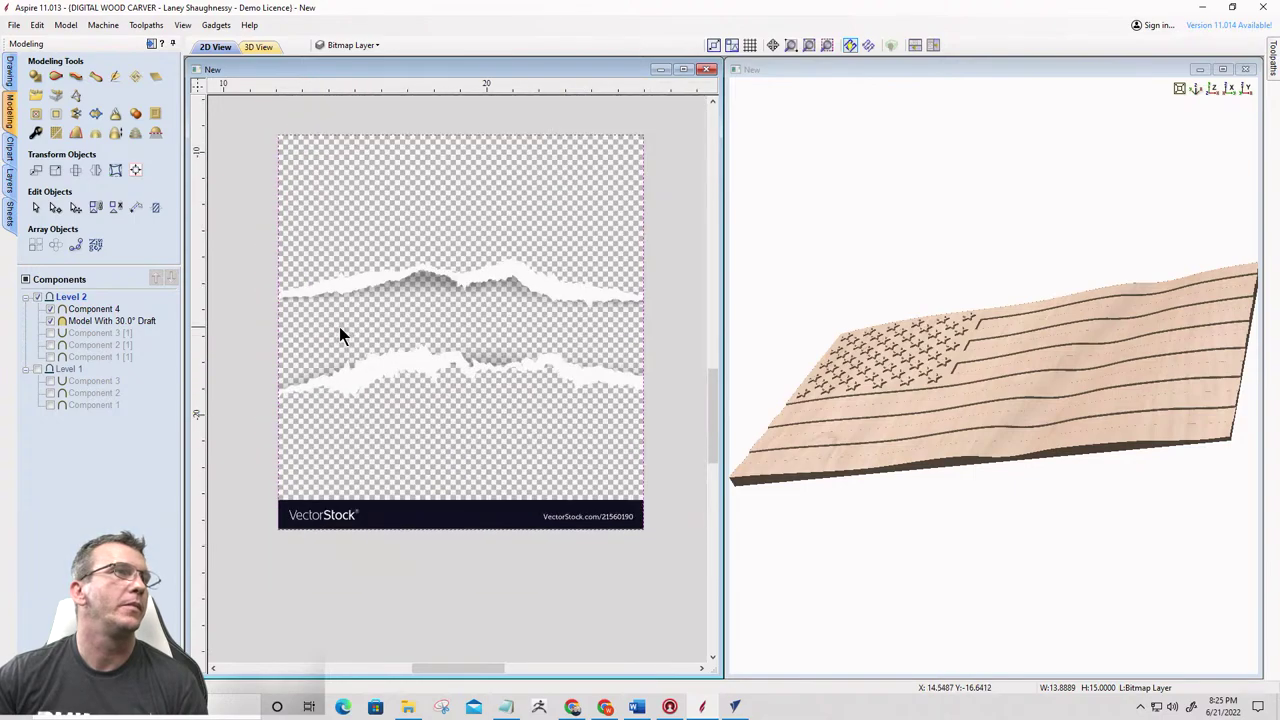
{"action": "left_click", "coordinate": [9, 72]}
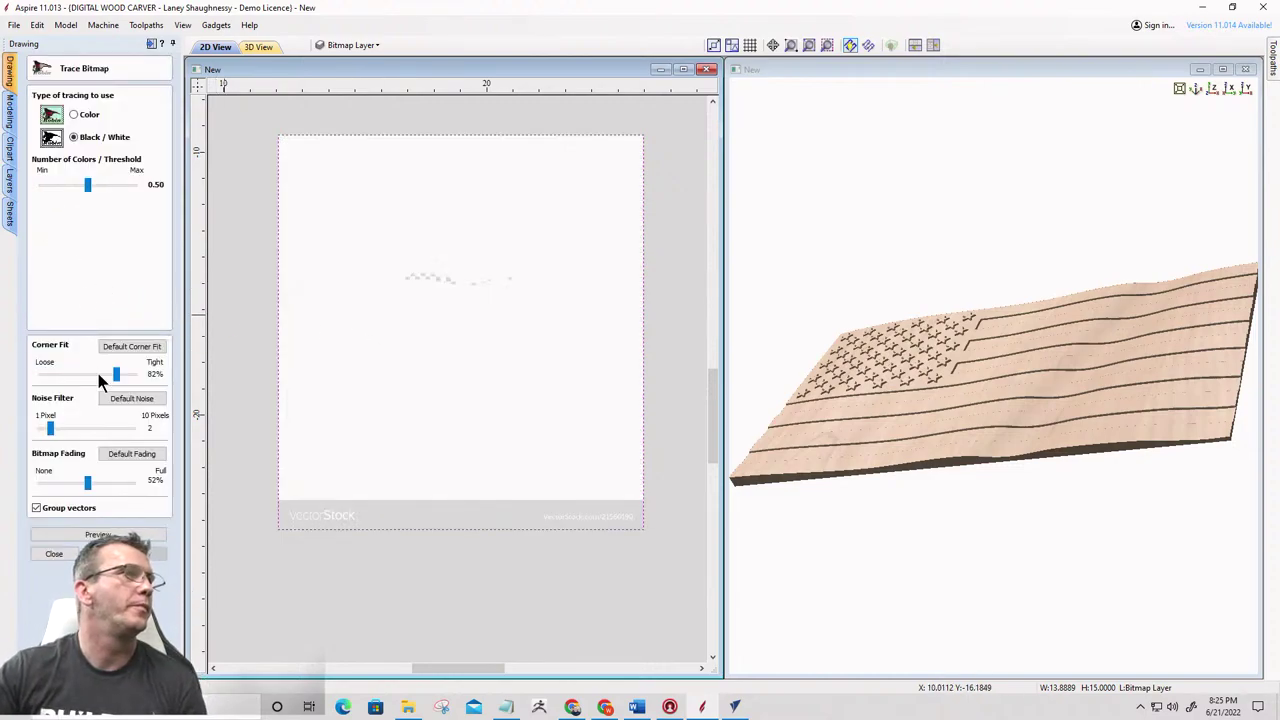
{"action": "left_click_drag", "start_coordinate": [87, 482], "coordinate": [40, 482]}
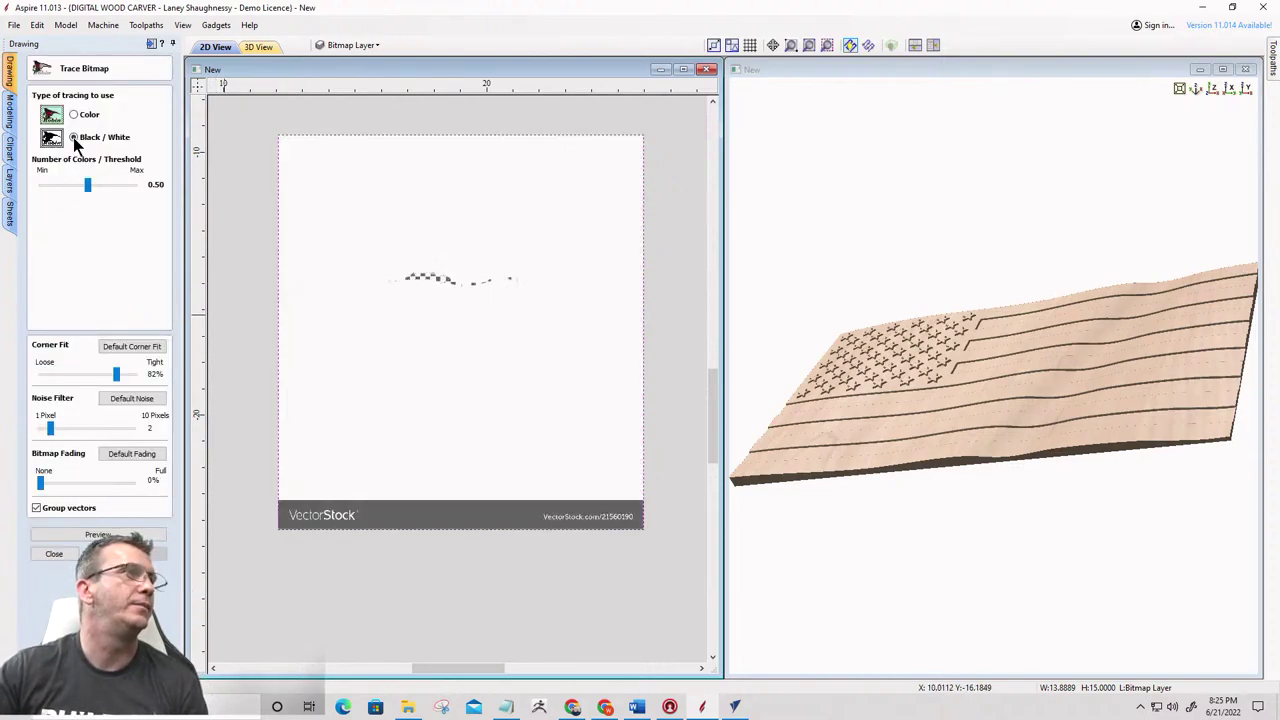
Trace the torn-paper image in black and white with a threshold of 0.89
{"action": "left_click_drag", "start_coordinate": [108, 187], "coordinate": [137, 197]}
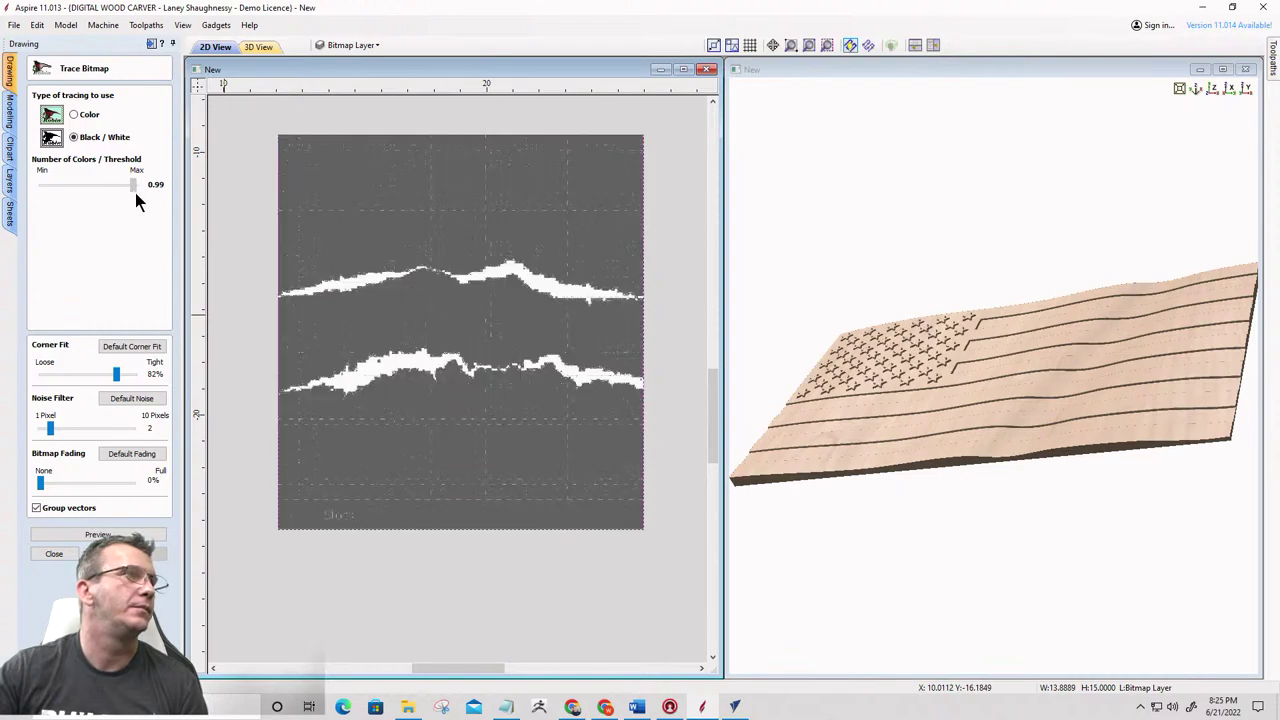
{"action": "left_click", "coordinate": [131, 193]}
{"action": "left_click_drag", "start_coordinate": [129, 195], "coordinate": [123, 194]}
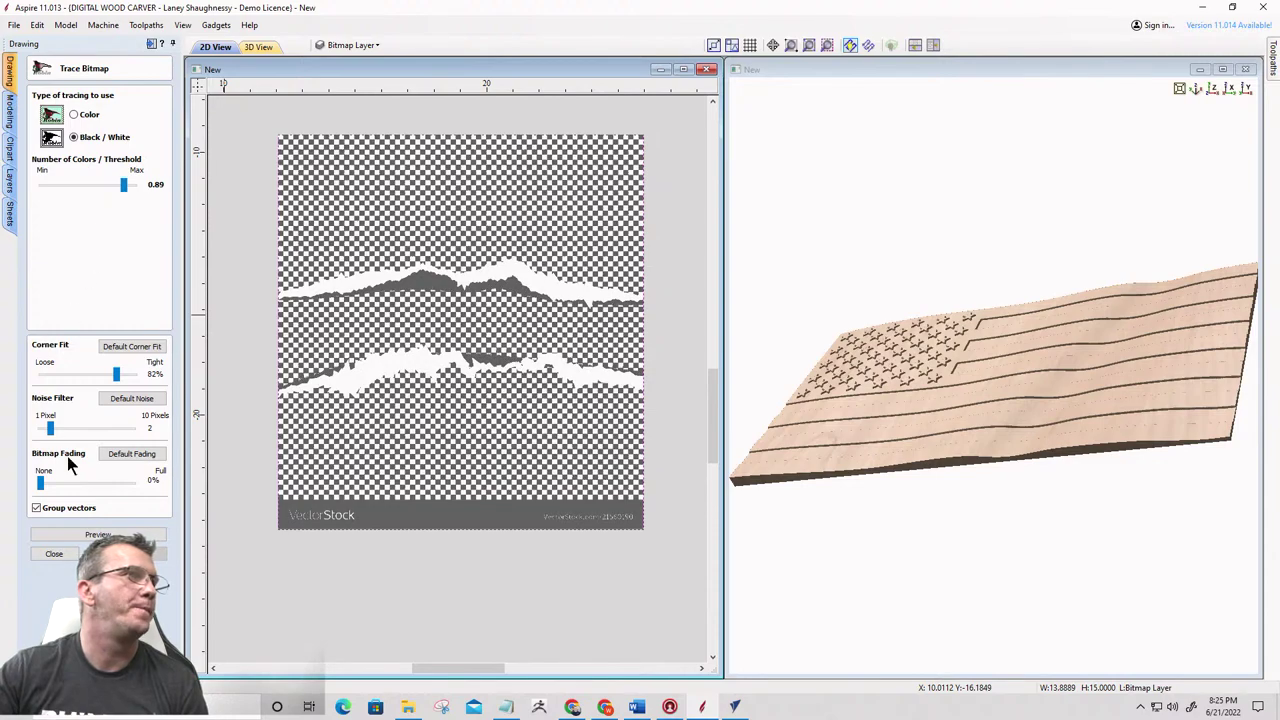
{"action": "left_click", "coordinate": [90, 535]}
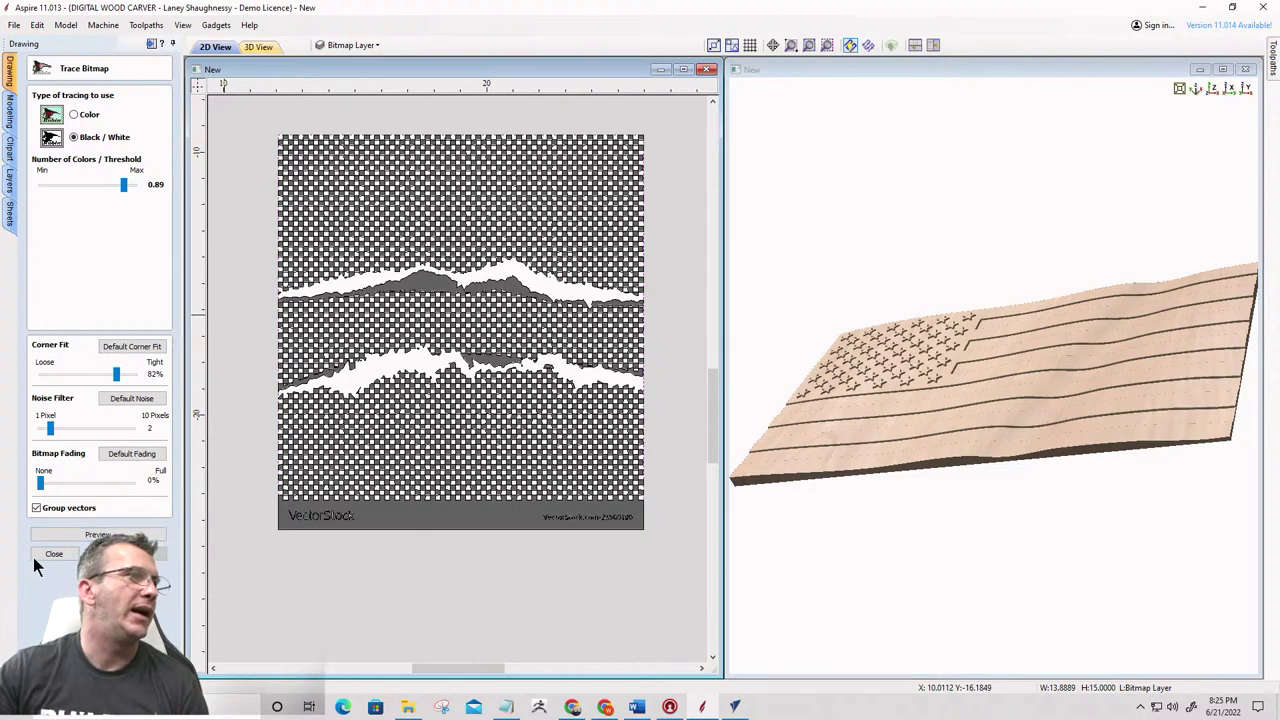
{"action": "left_click", "coordinate": [52, 553]}
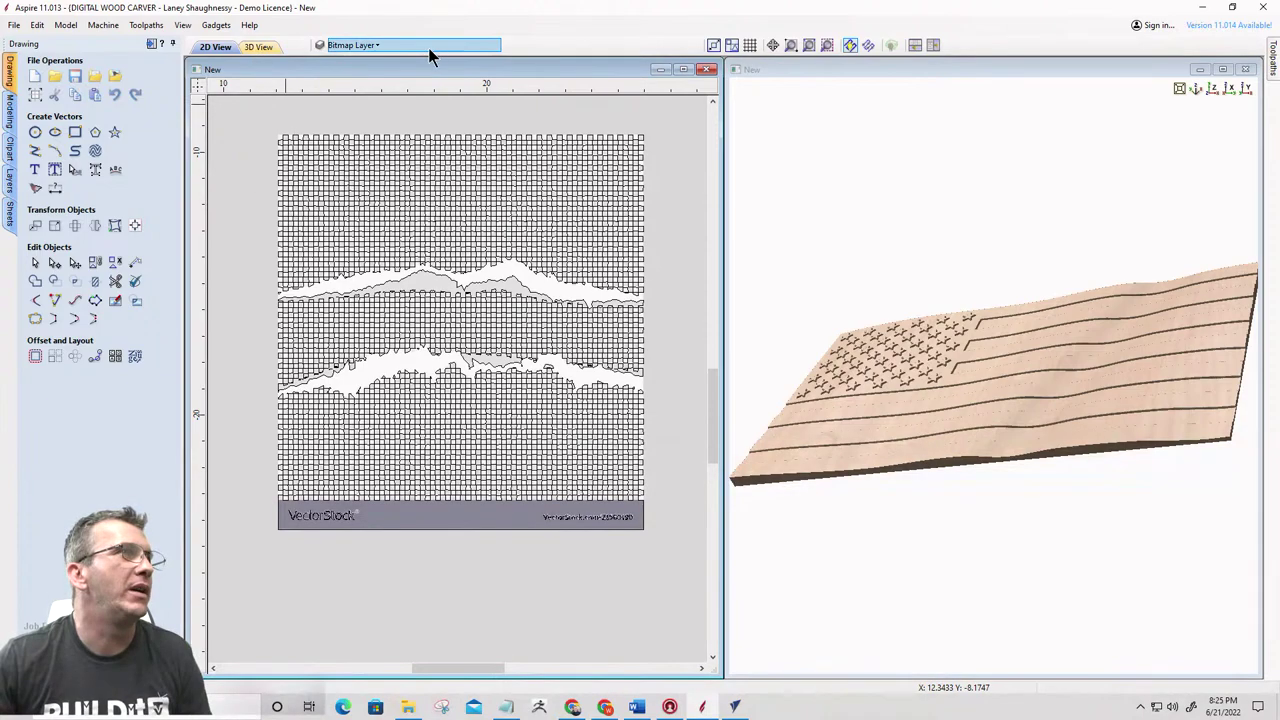
Move the traced vector group from the Bitmap Layer to Layer 1 and hide the Bitmap Layer
{"action": "left_click", "coordinate": [355, 45]}
{"action": "left_click", "coordinate": [337, 66]}
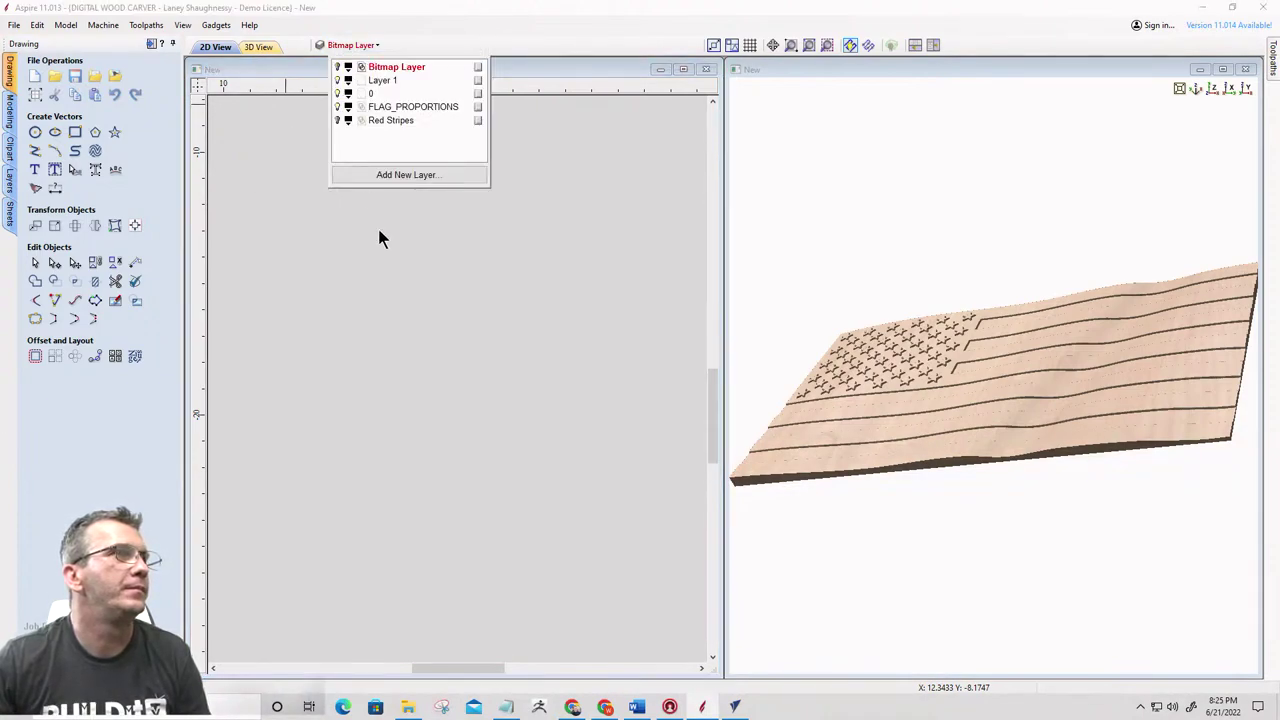
{"action": "left_click", "coordinate": [338, 67]}
{"action": "left_click", "coordinate": [484, 435]}
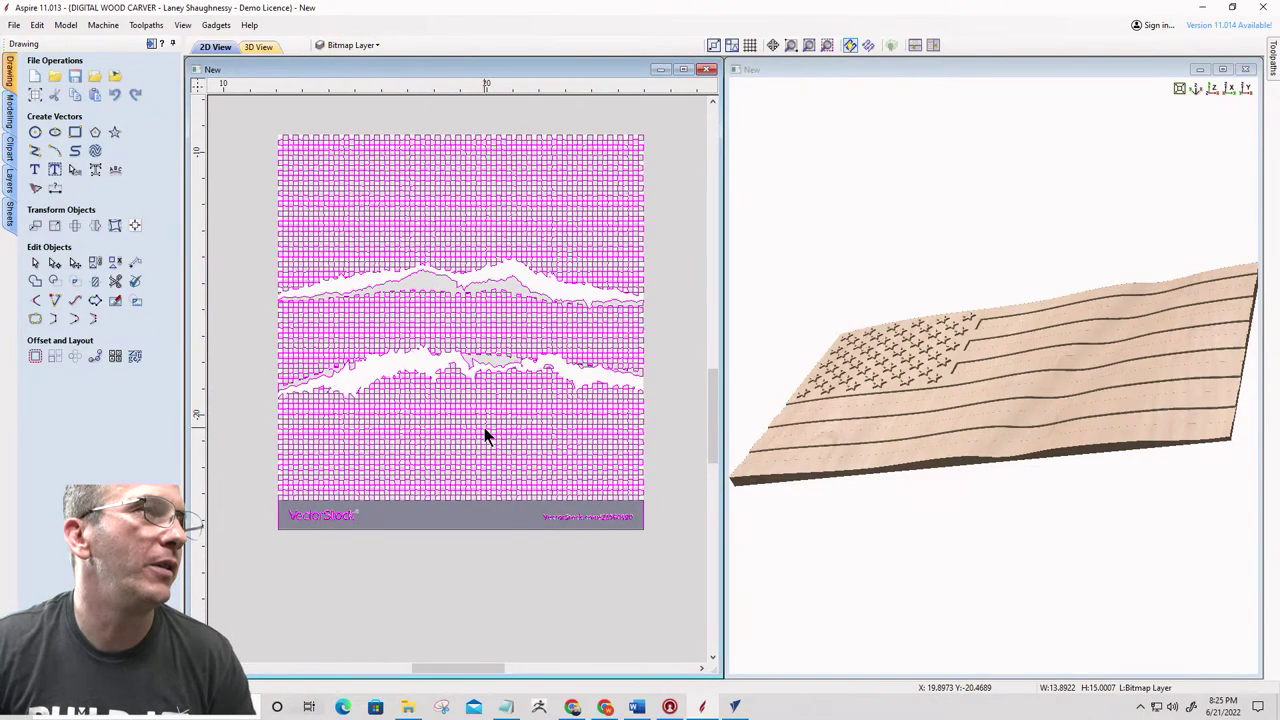
{"action": "right_click", "coordinate": [484, 436]}
{"action": "mouse_move", "coordinate": [558, 430]}
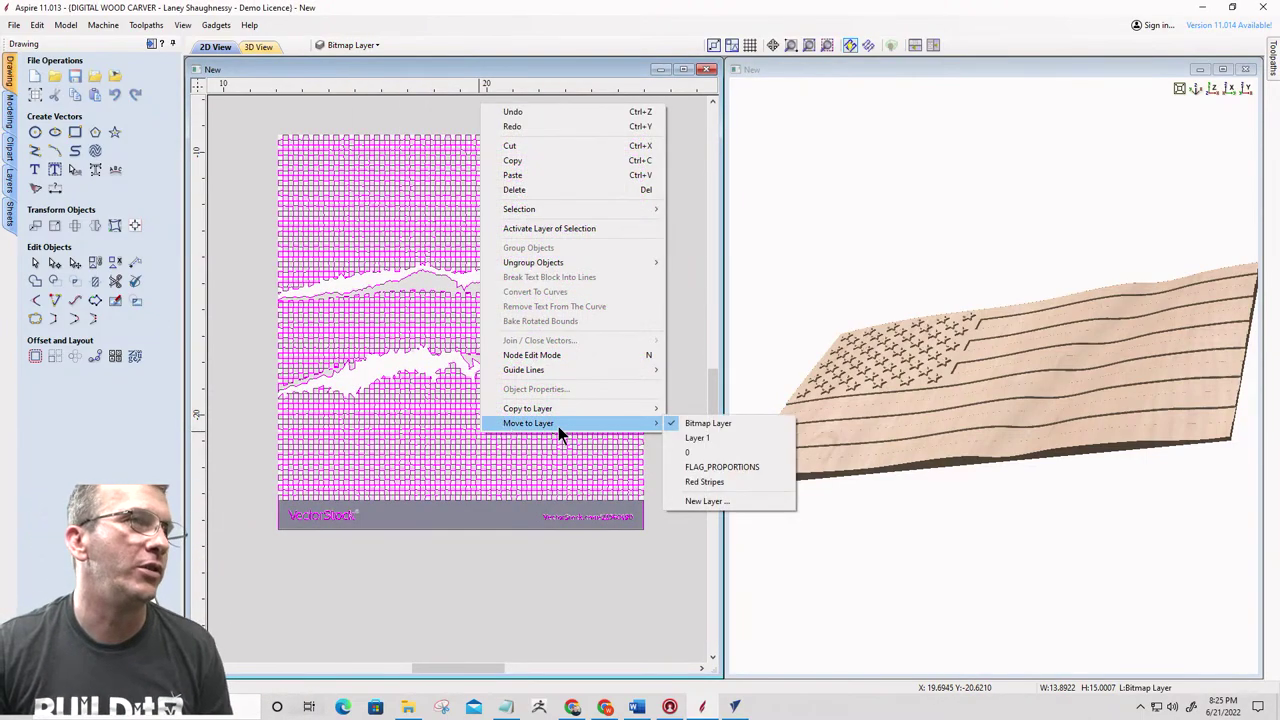
{"action": "left_click", "coordinate": [705, 438]}
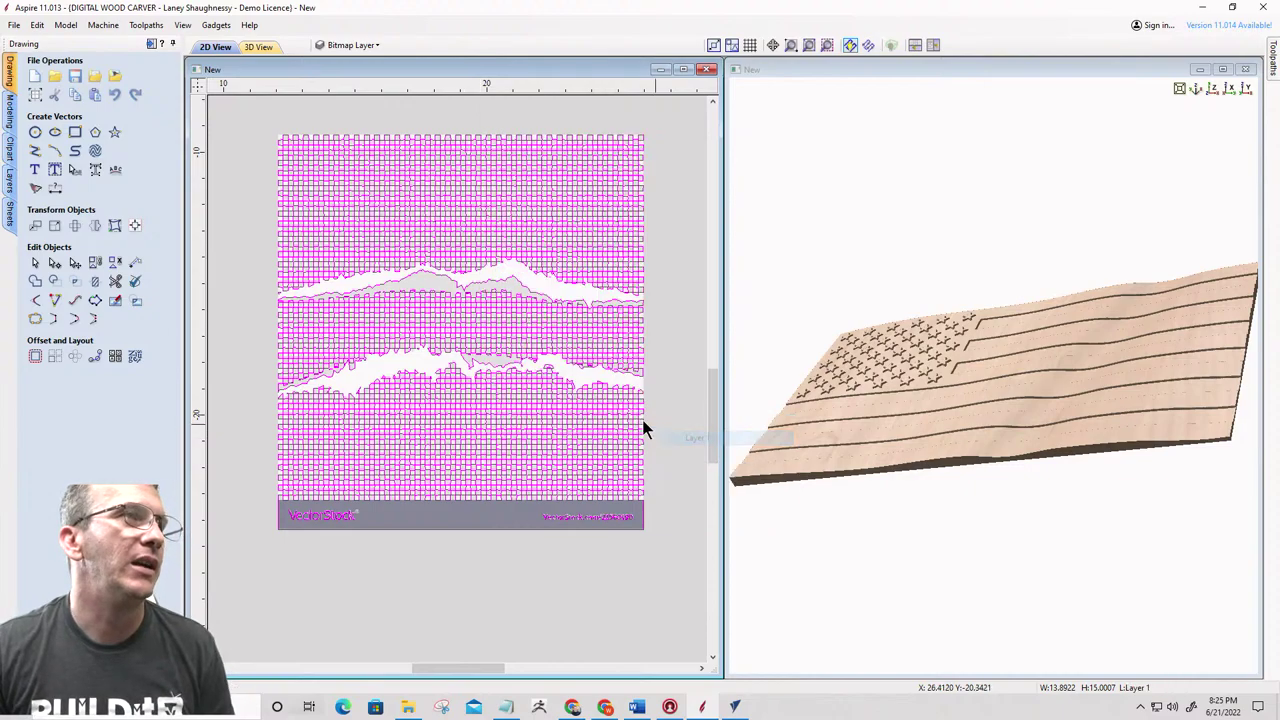
{"action": "left_click", "coordinate": [330, 46]}
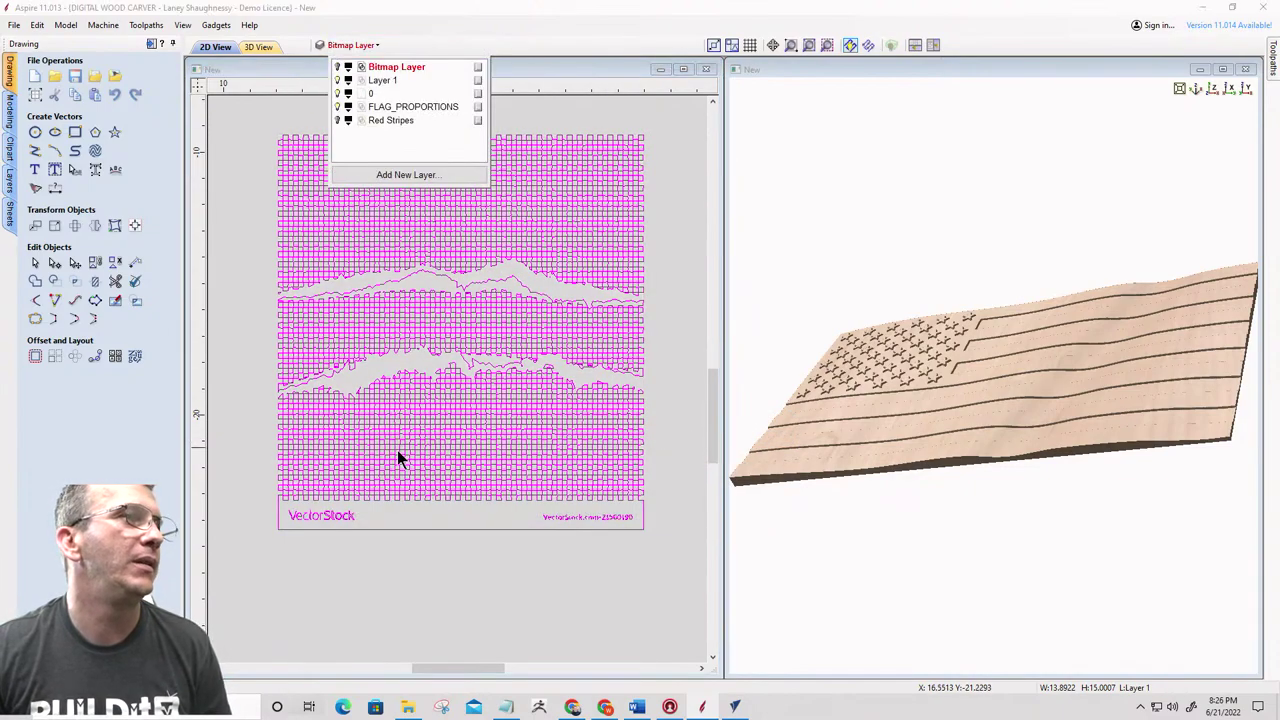
{"action": "left_click", "coordinate": [397, 458]}
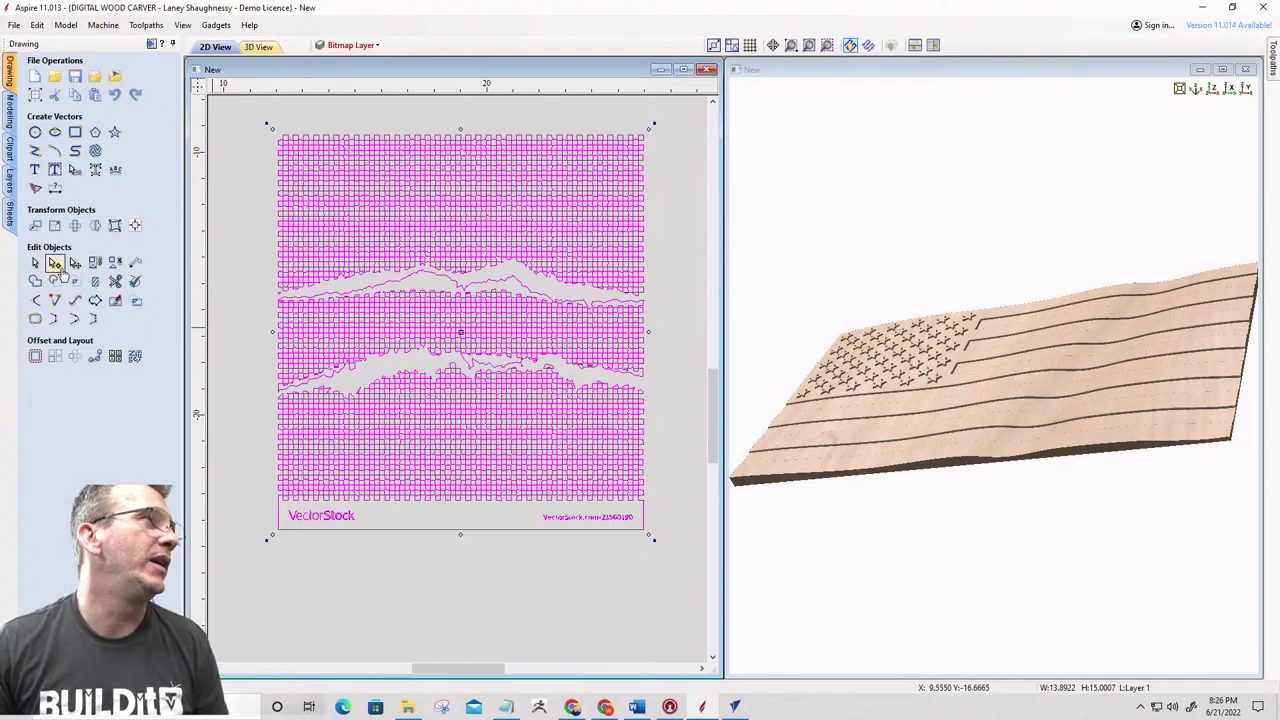
Ungroup the traced torn-paper vectors
{"action": "left_click", "coordinate": [134, 263]}
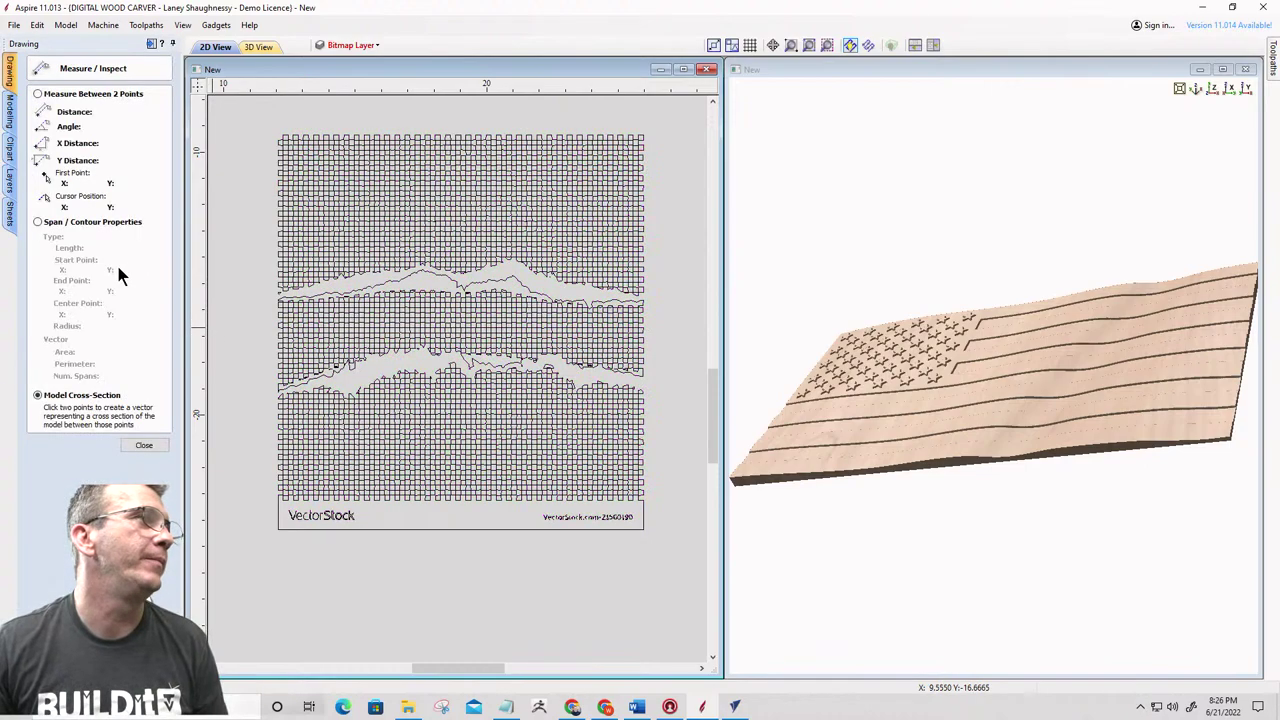
{"action": "left_click", "coordinate": [144, 446]}
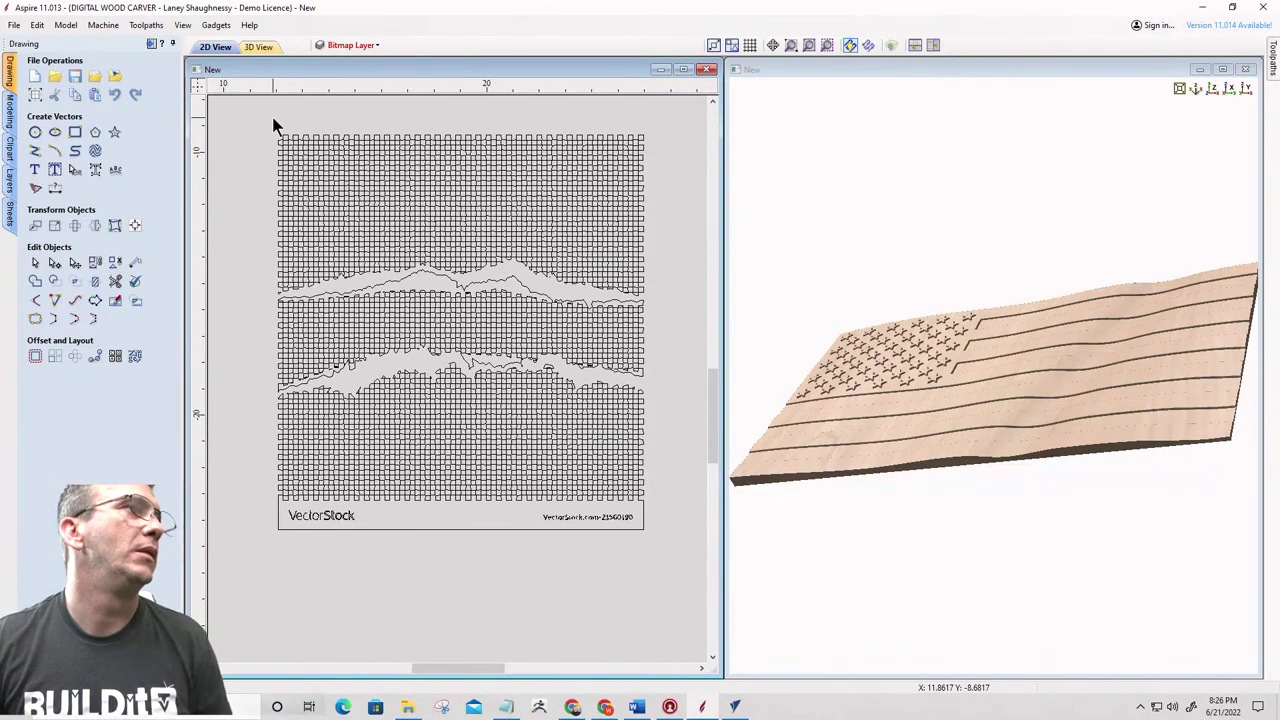
{"action": "left_click", "coordinate": [340, 224]}
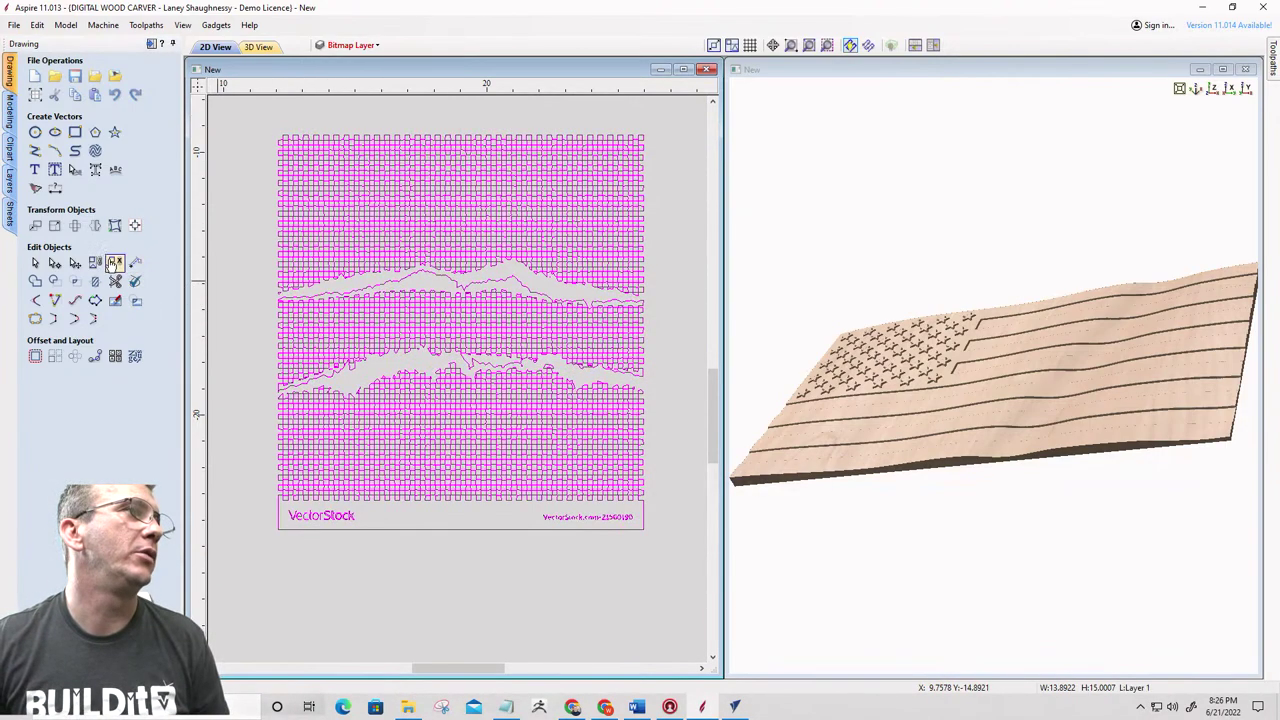
{"action": "left_click", "coordinate": [115, 262]}
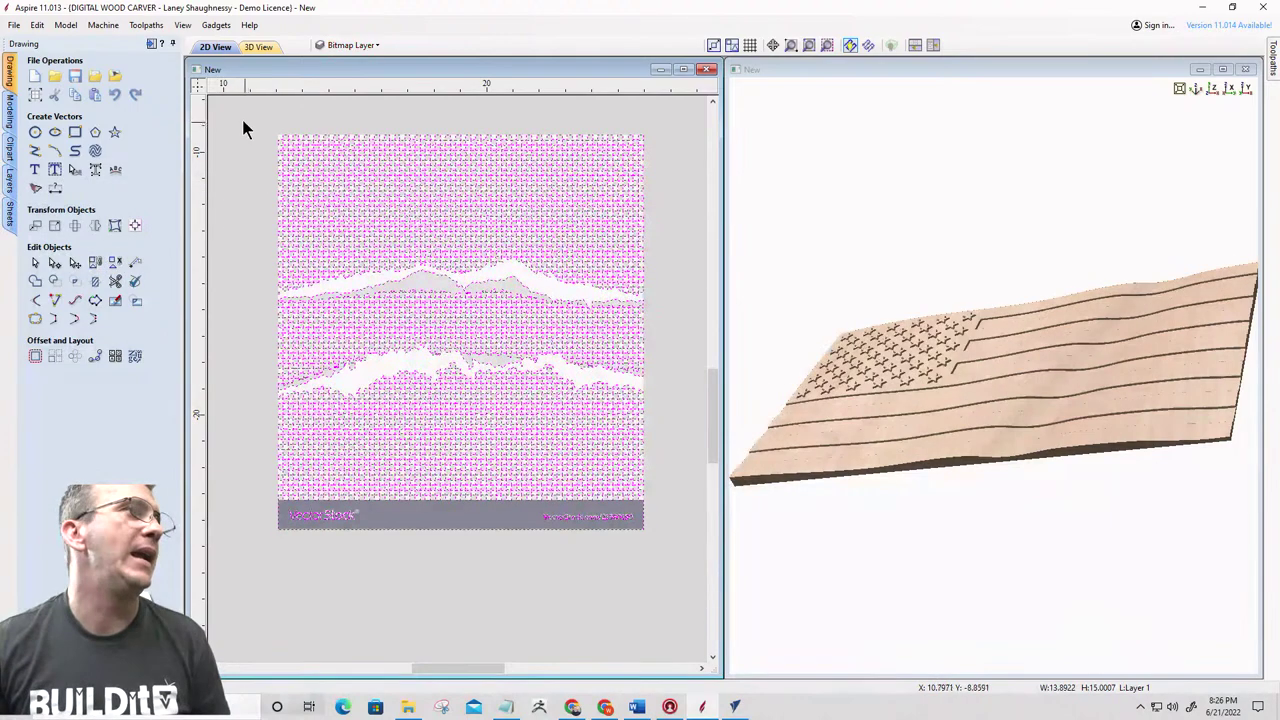
Delete the block of traced checkerboard squares above the upper tear and select the outline that surrounds that area
{"action": "left_click_drag", "start_coordinate": [242, 118], "coordinate": [673, 279]}
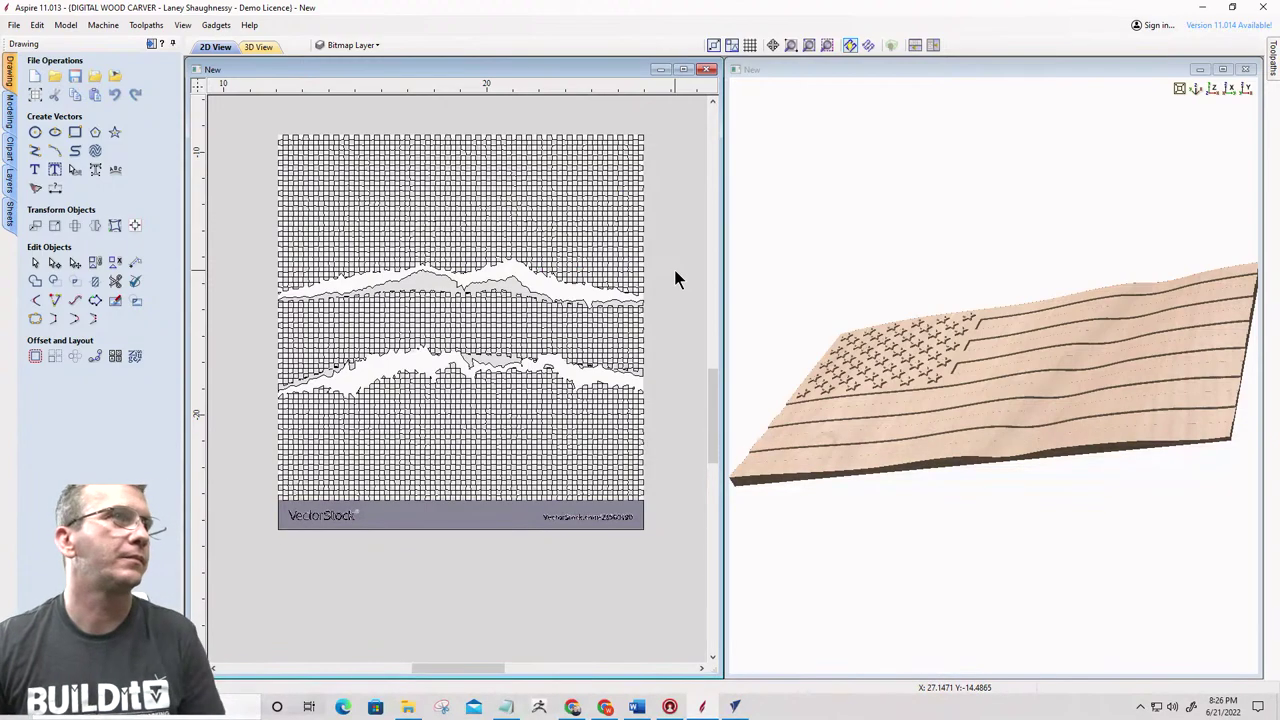
{"action": "left_click_drag", "start_coordinate": [246, 114], "coordinate": [650, 326]}
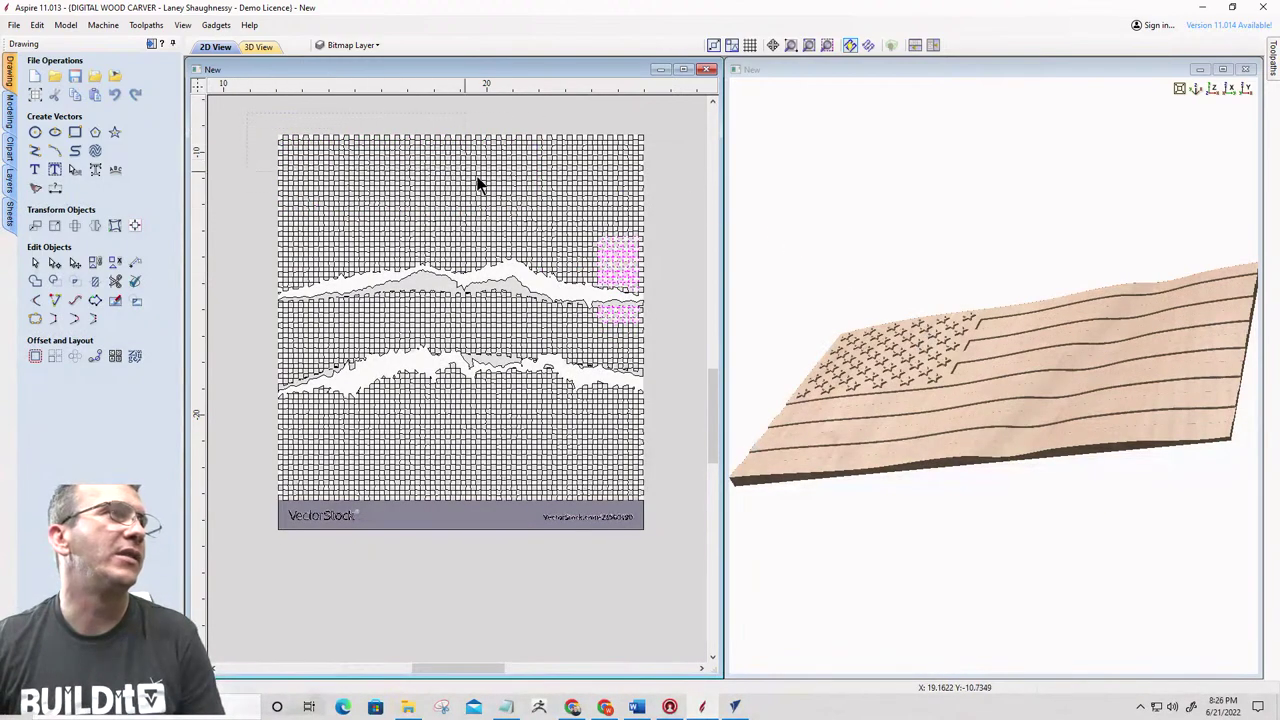
{"action": "left_click_drag", "start_coordinate": [667, 238], "coordinate": [670, 244]}
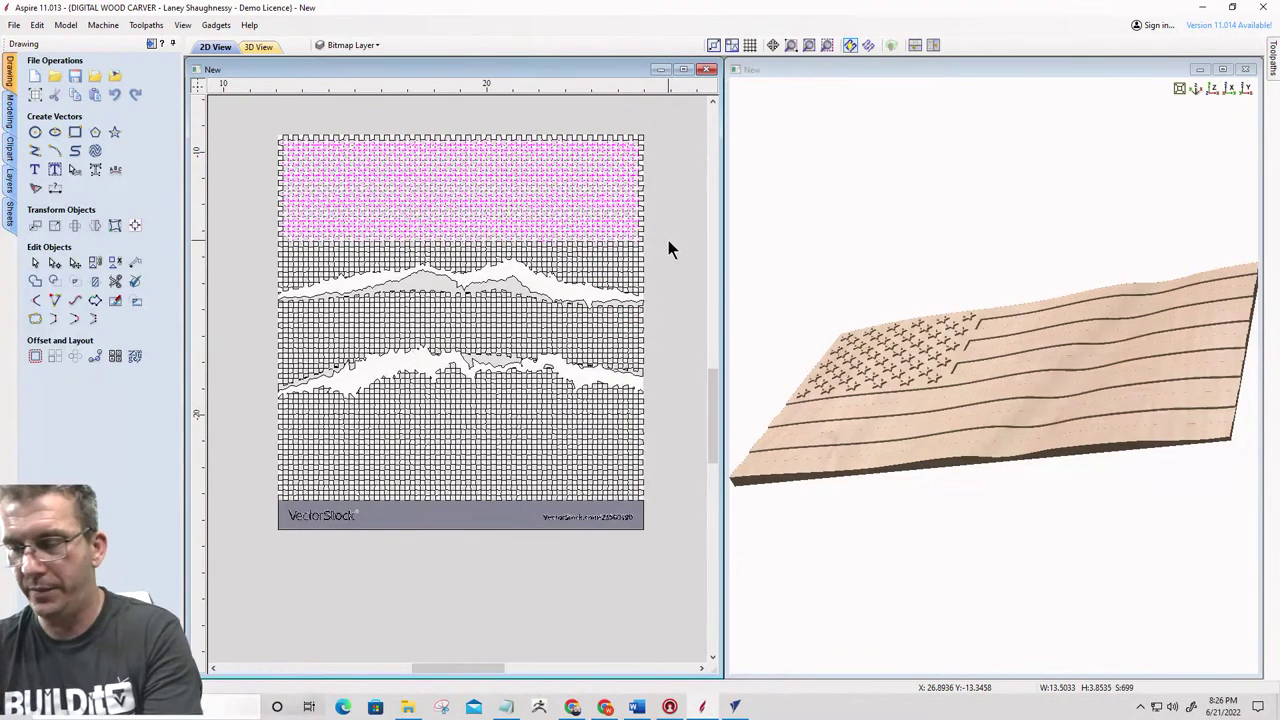
{"action": "key", "text": "Delete"}
{"action": "left_click", "coordinate": [642, 227]}
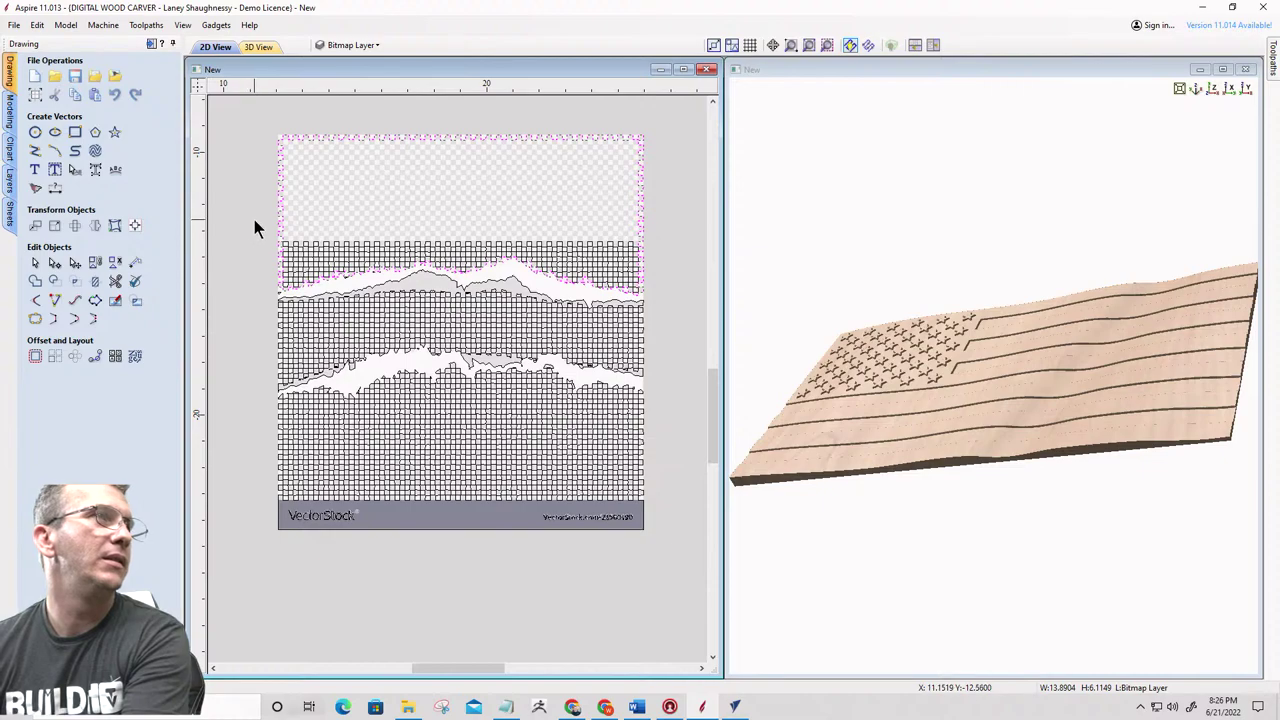
Delete the remaining blocks of traced checkerboard squares around and between the tears, including those over the image's lower caption strip
{"action": "left_click_drag", "start_coordinate": [663, 295], "coordinate": [673, 298]}
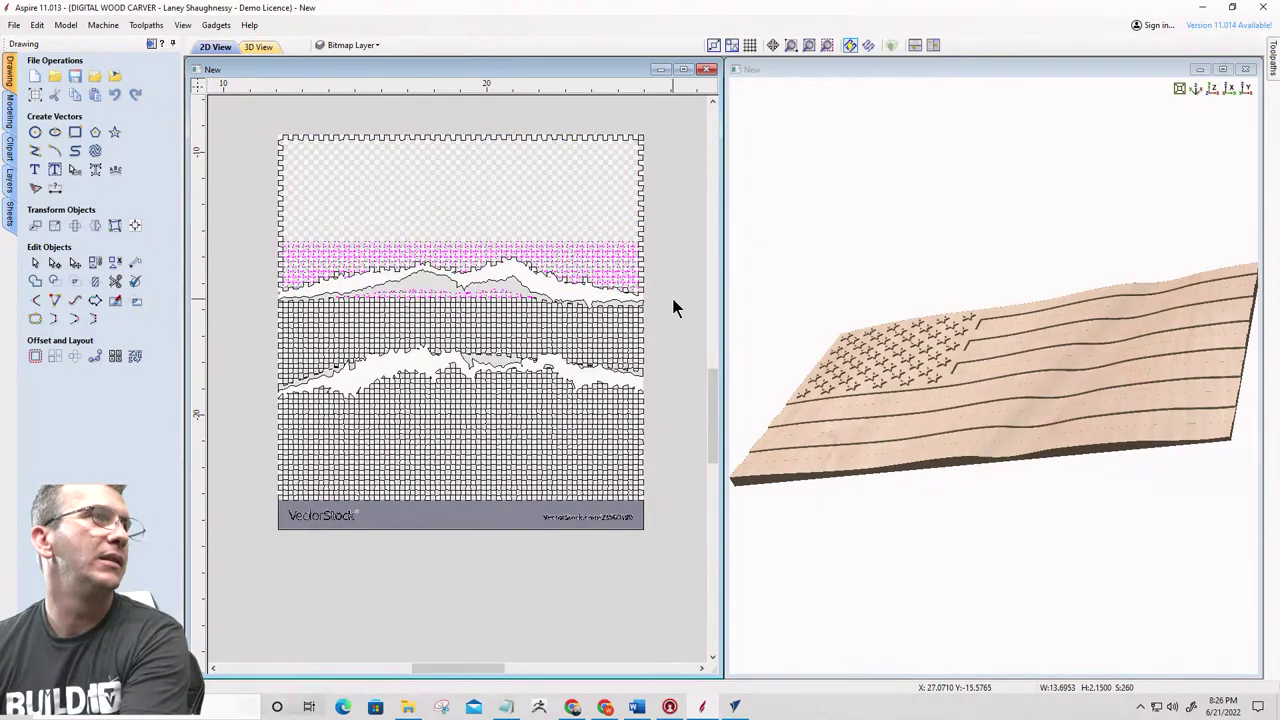
{"action": "key", "text": "Delete"}
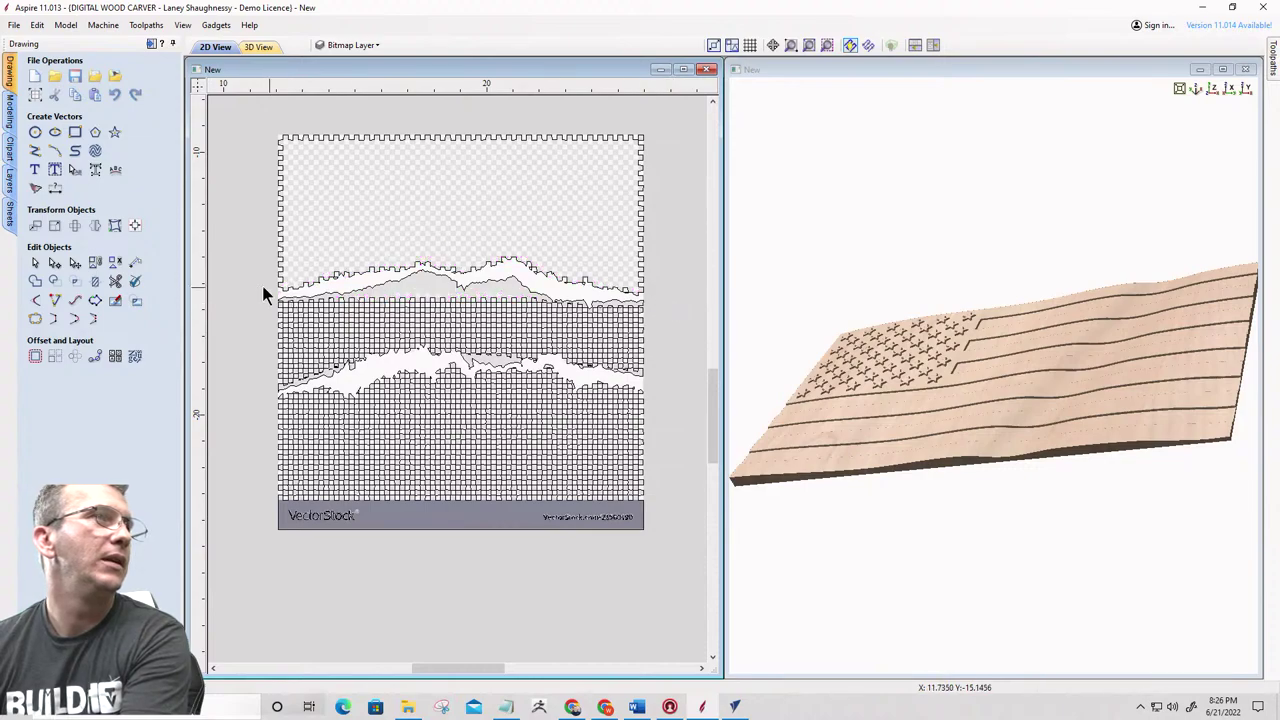
{"action": "left_click_drag", "start_coordinate": [689, 388], "coordinate": [689, 388]}
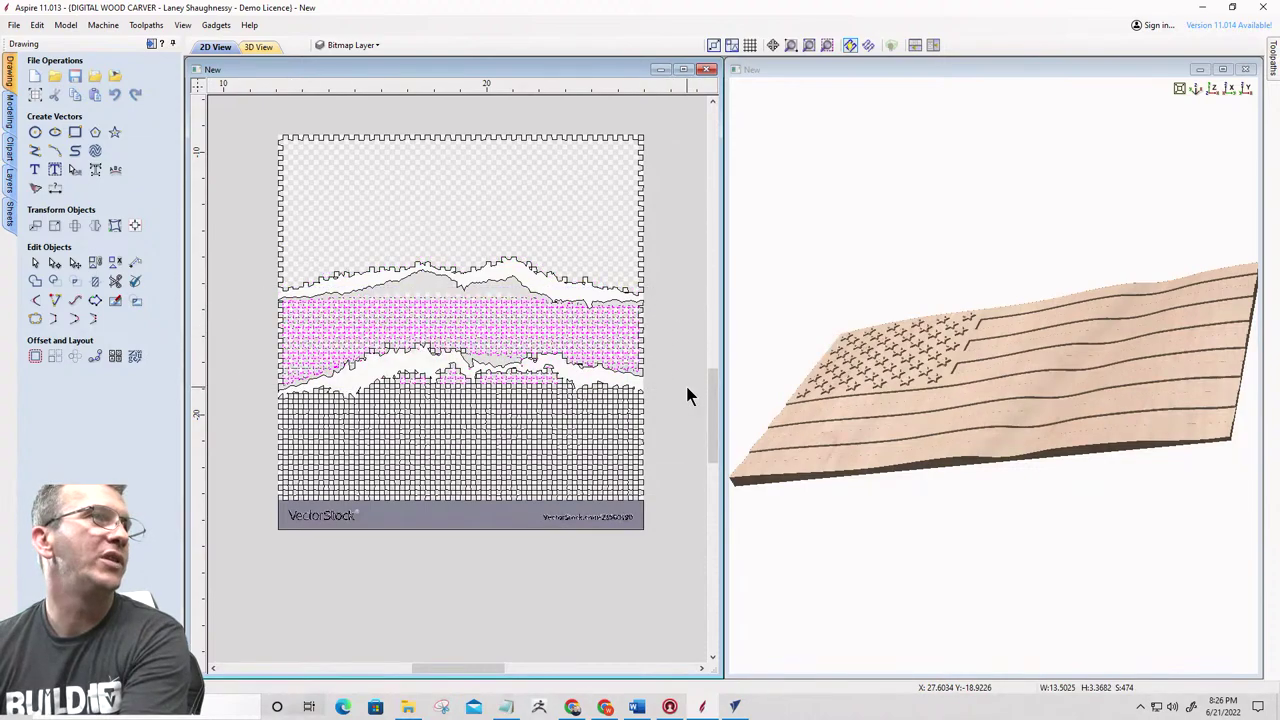
{"action": "key", "text": "Delete"}
{"action": "left_click_drag", "start_coordinate": [252, 379], "coordinate": [686, 540]}
{"action": "key", "text": "Delete"}
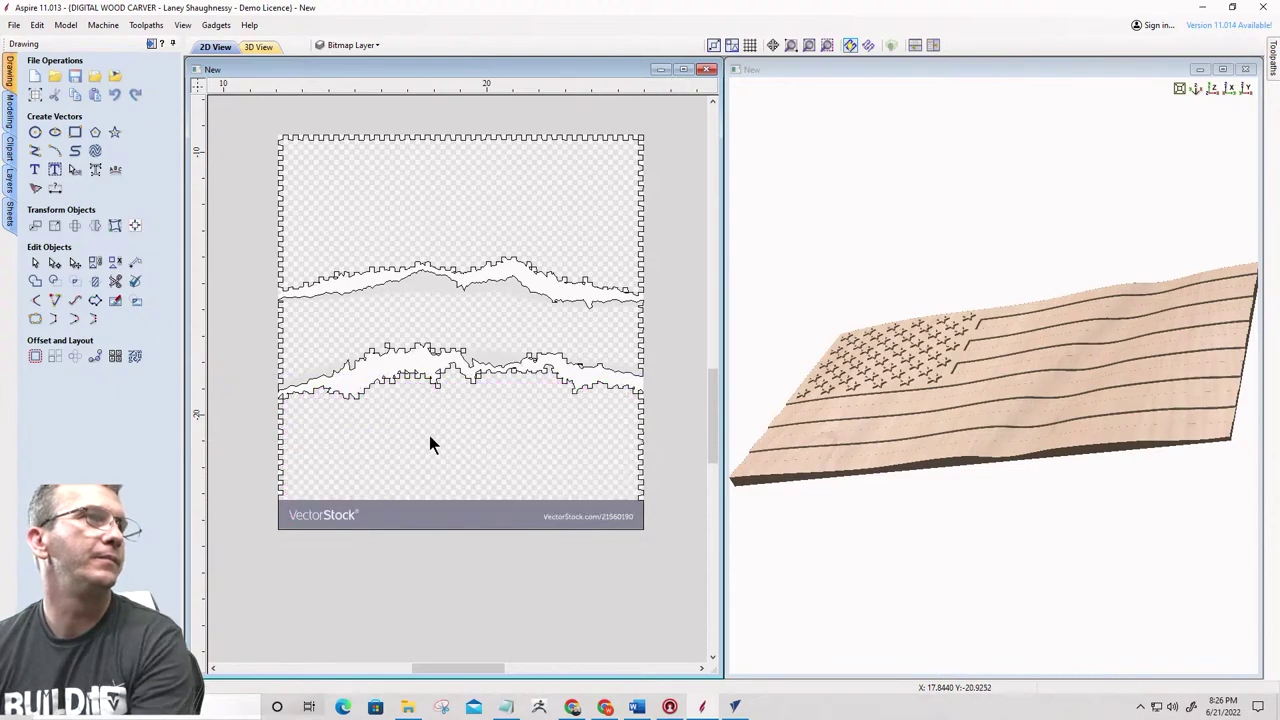
Open the outline between the two tears for node editing and cut the vector at the upper tear's left end
{"action": "scroll", "coordinate": [455, 298], "scroll_direction": "up", "scroll_amount": 2}
{"action": "scroll", "coordinate": [434, 360], "scroll_direction": "down", "scroll_amount": 4}
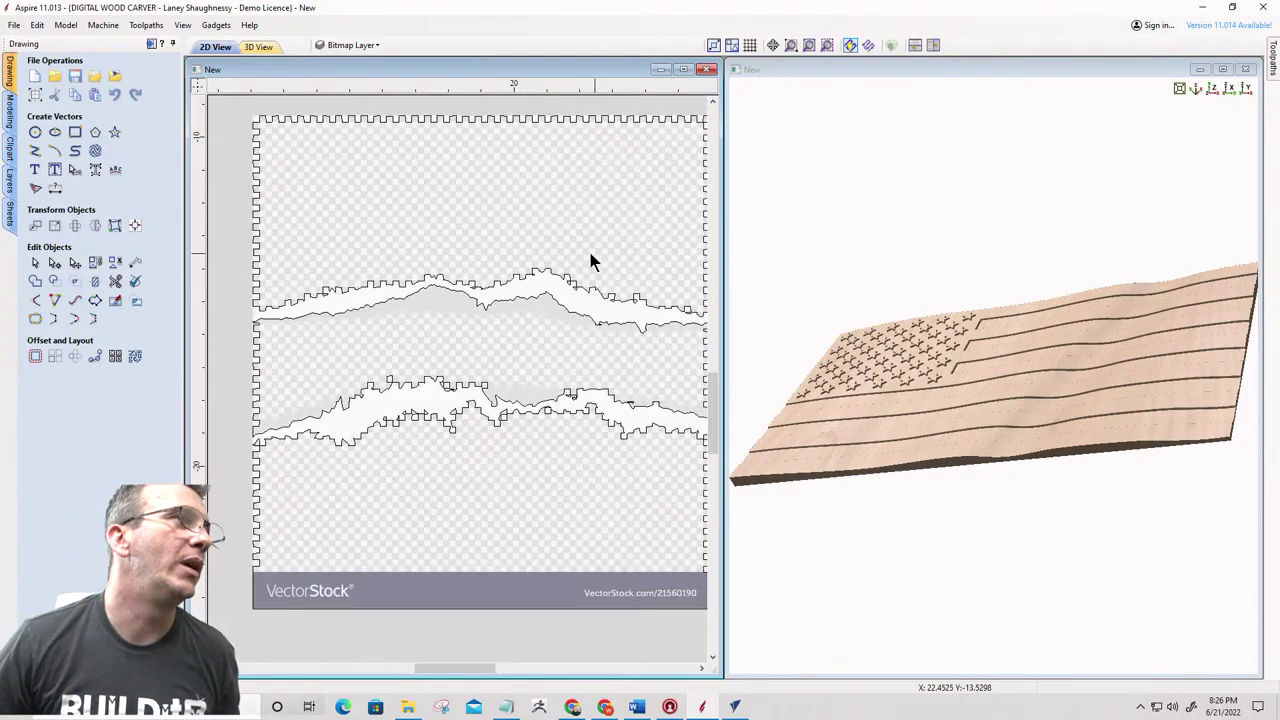
{"action": "scroll", "coordinate": [478, 305], "scroll_direction": "up", "scroll_amount": 4}
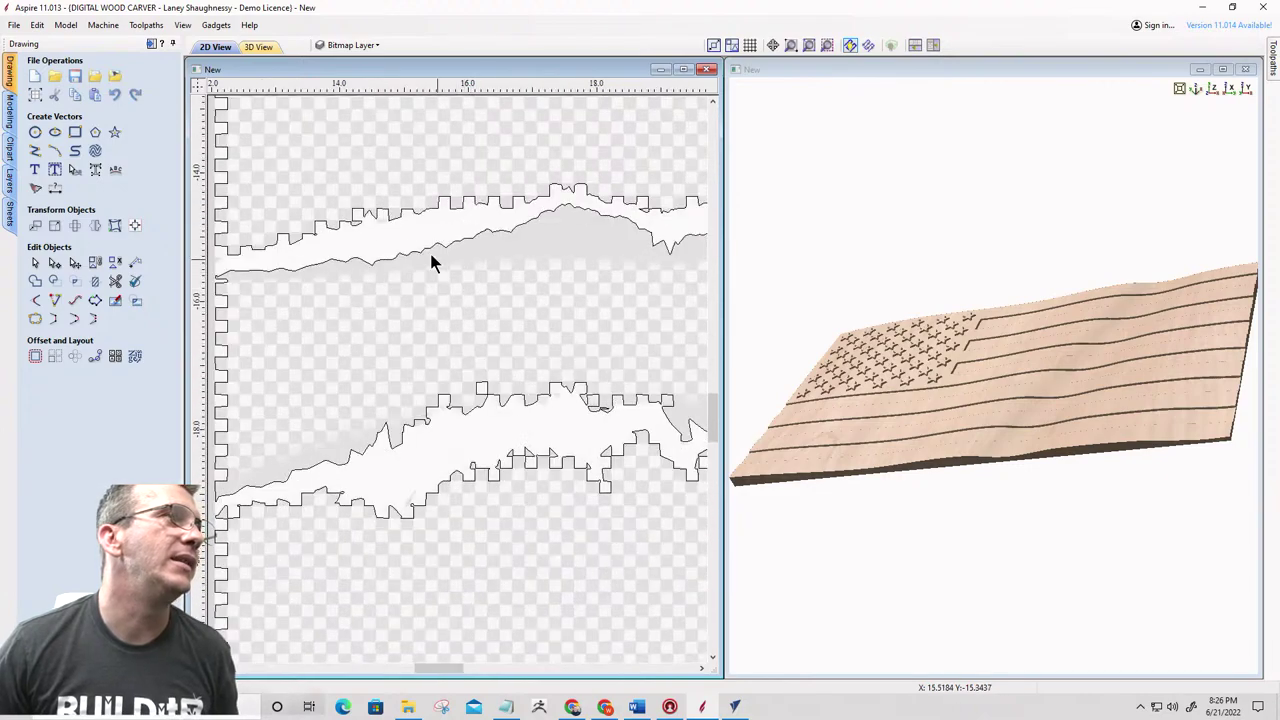
{"action": "left_click", "coordinate": [315, 270]}
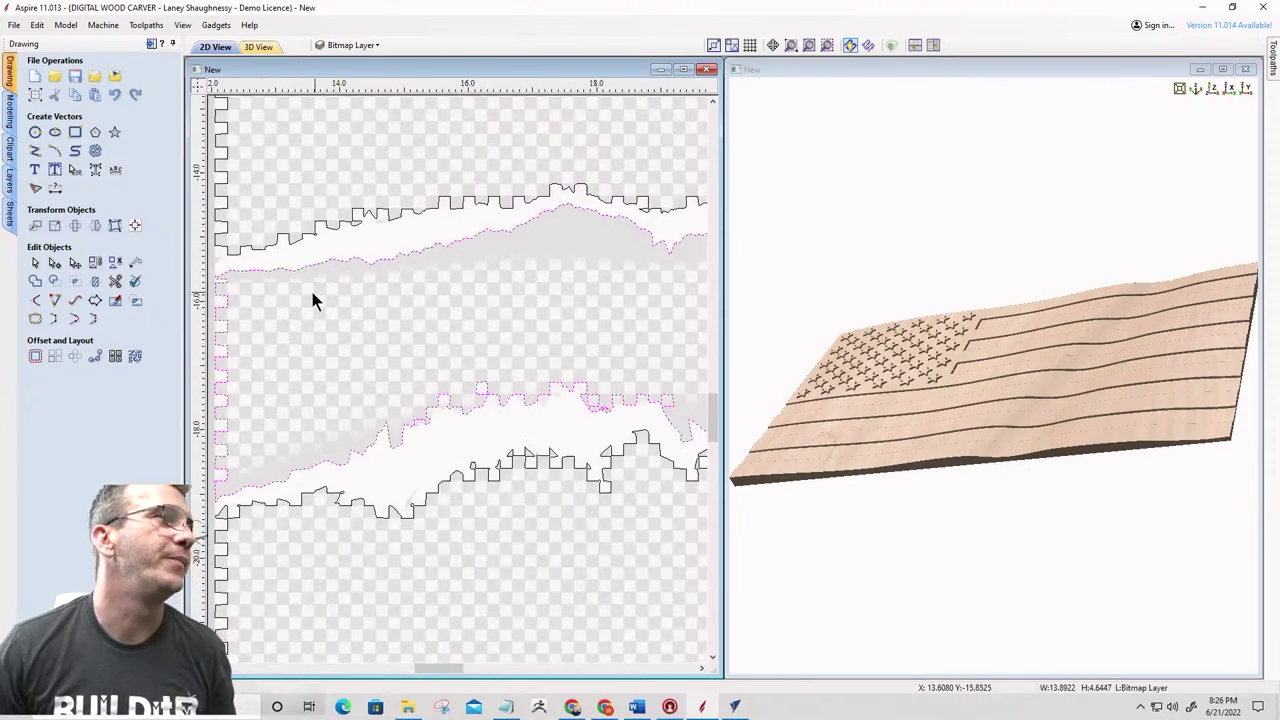
{"action": "left_click", "coordinate": [55, 262]}
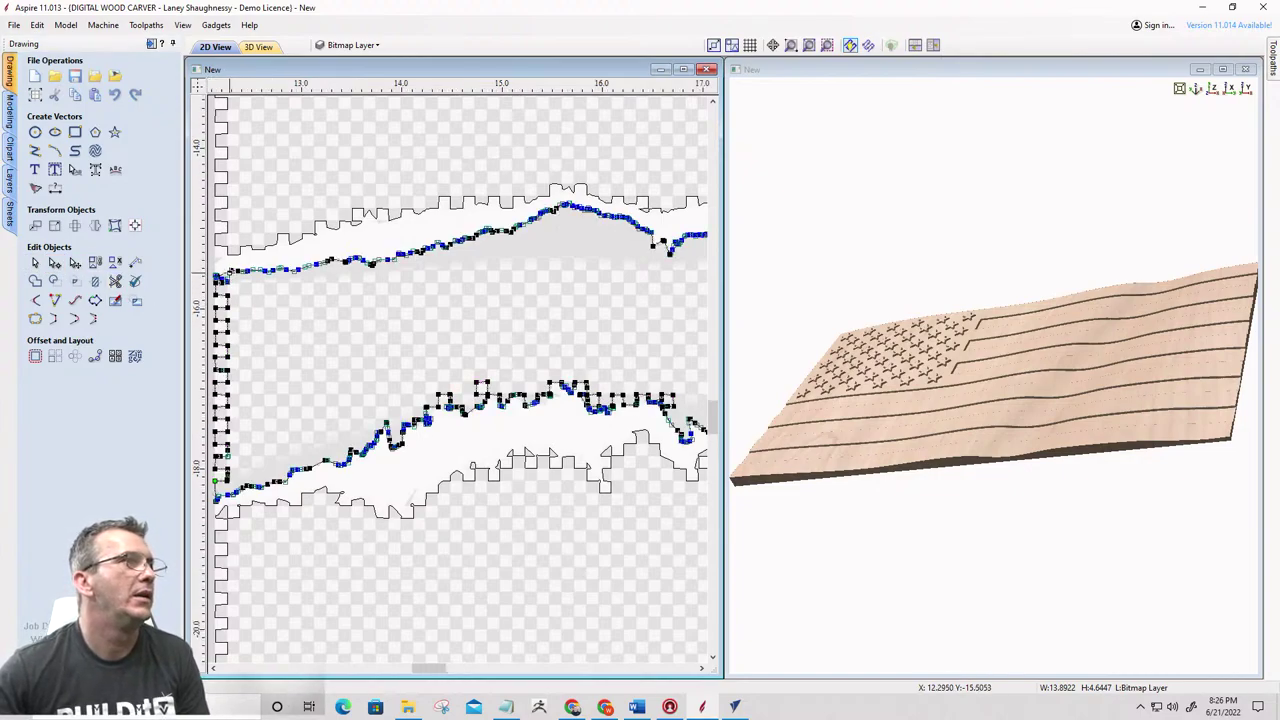
{"action": "scroll", "coordinate": [208, 295], "scroll_direction": "up", "scroll_amount": 4}
{"action": "scroll", "coordinate": [208, 295], "scroll_direction": "down", "scroll_amount": 3}
{"action": "scroll", "coordinate": [317, 278], "scroll_direction": "up", "scroll_amount": 3}
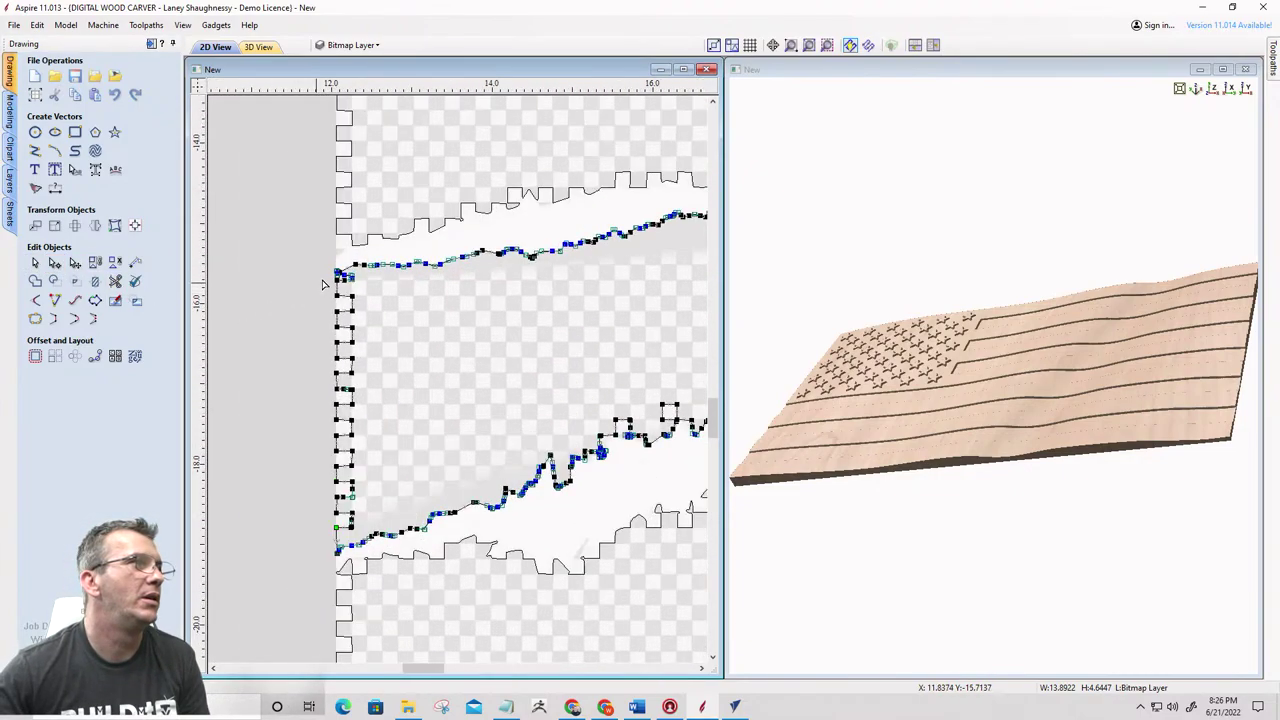
{"action": "scroll", "coordinate": [317, 278], "scroll_direction": "up", "scroll_amount": 4}
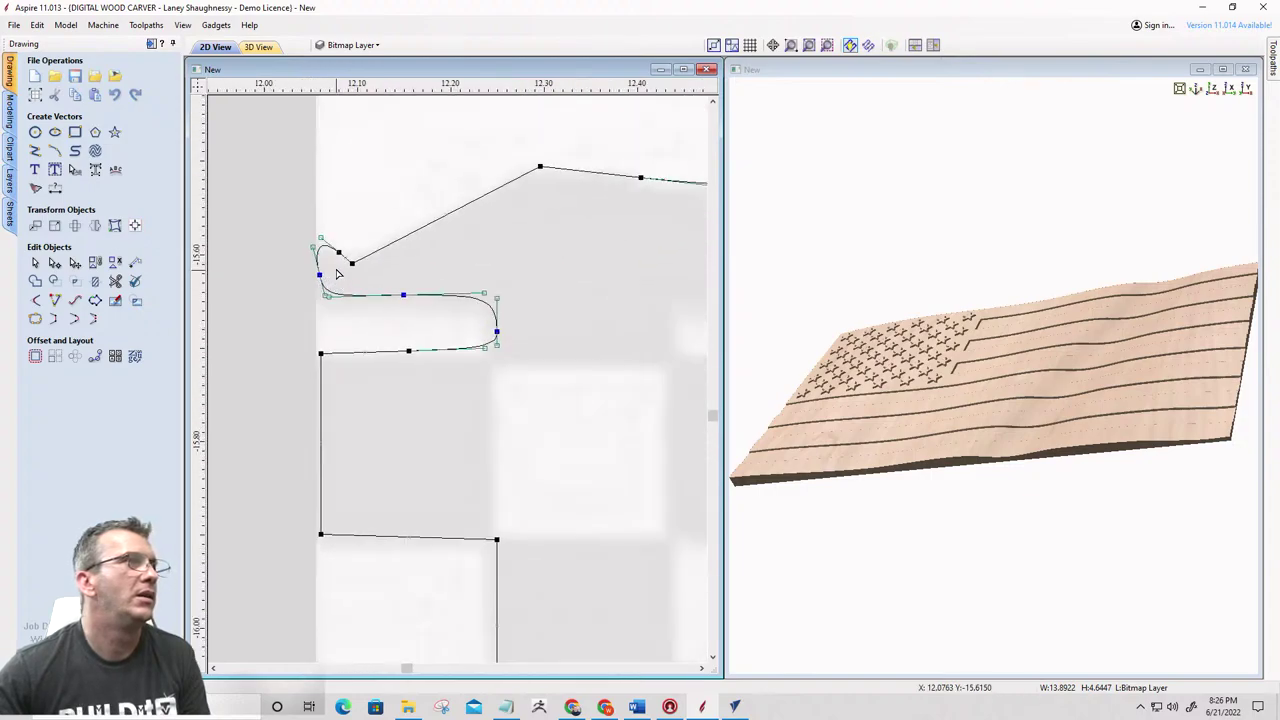
{"action": "right_click", "coordinate": [351, 261]}
{"action": "left_click", "coordinate": [374, 303]}
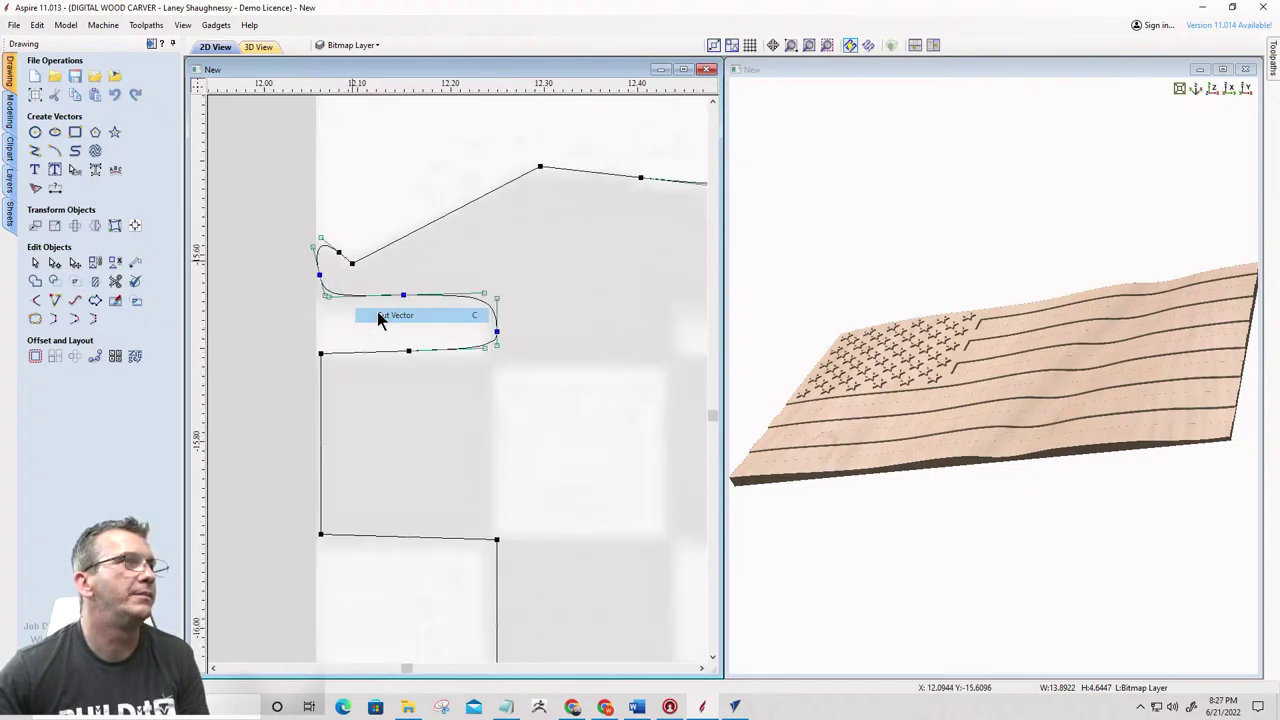
Cut the same outline at the upper tear's right end to separate the torn line from its jagged side
{"action": "scroll", "coordinate": [255, 255], "scroll_direction": "down", "scroll_amount": 1}
{"action": "scroll", "coordinate": [350, 287], "scroll_direction": "down", "scroll_amount": 8}
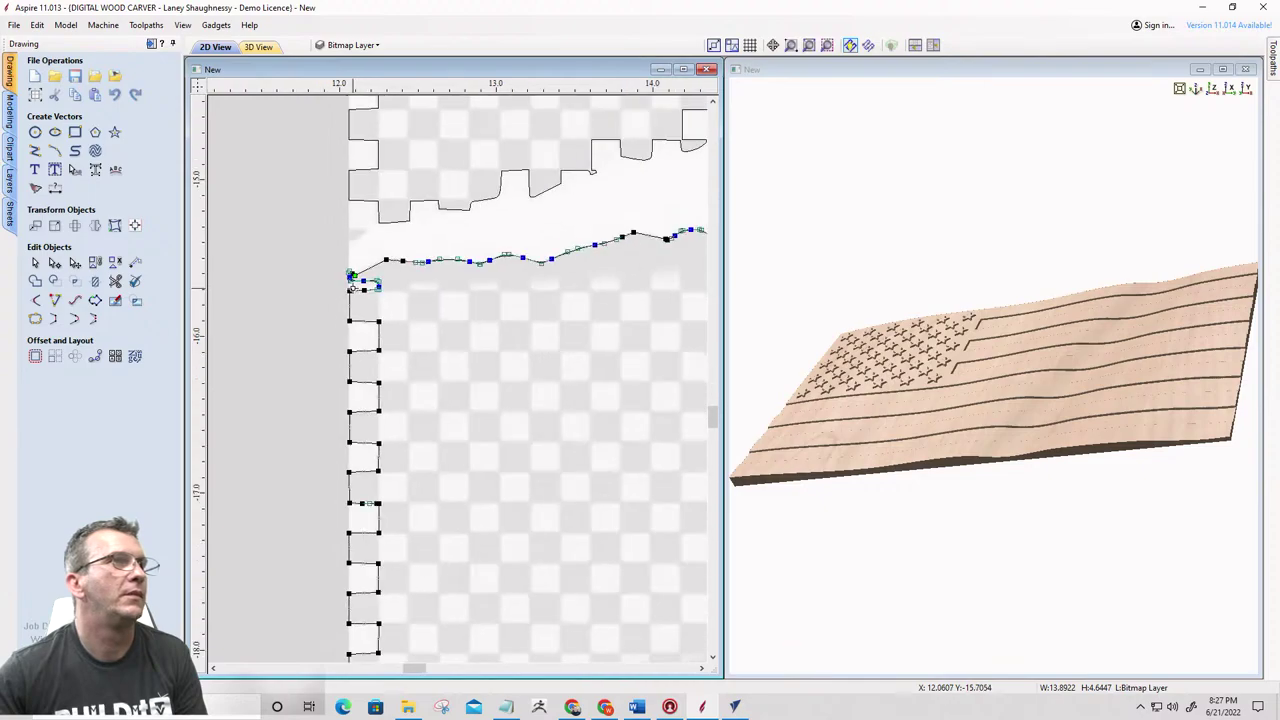
{"action": "scroll", "coordinate": [350, 287], "scroll_direction": "down", "scroll_amount": 6}
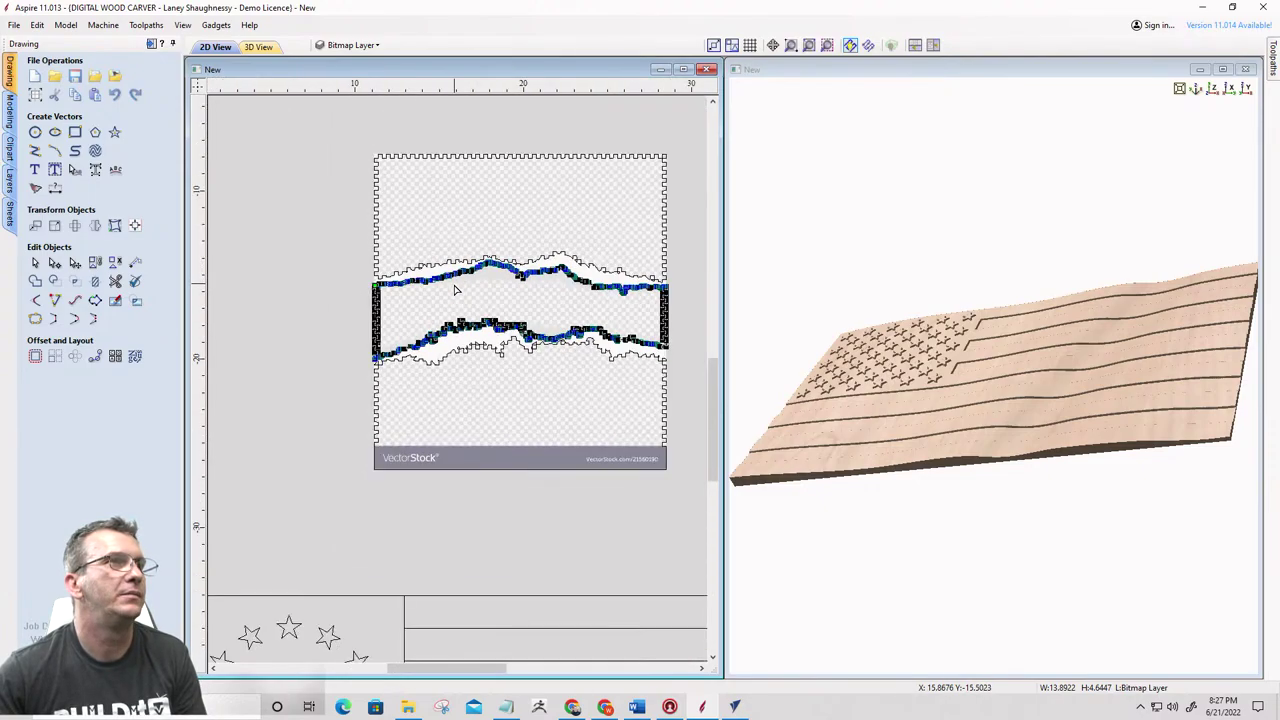
{"action": "scroll", "coordinate": [624, 292], "scroll_direction": "up", "scroll_amount": 10}
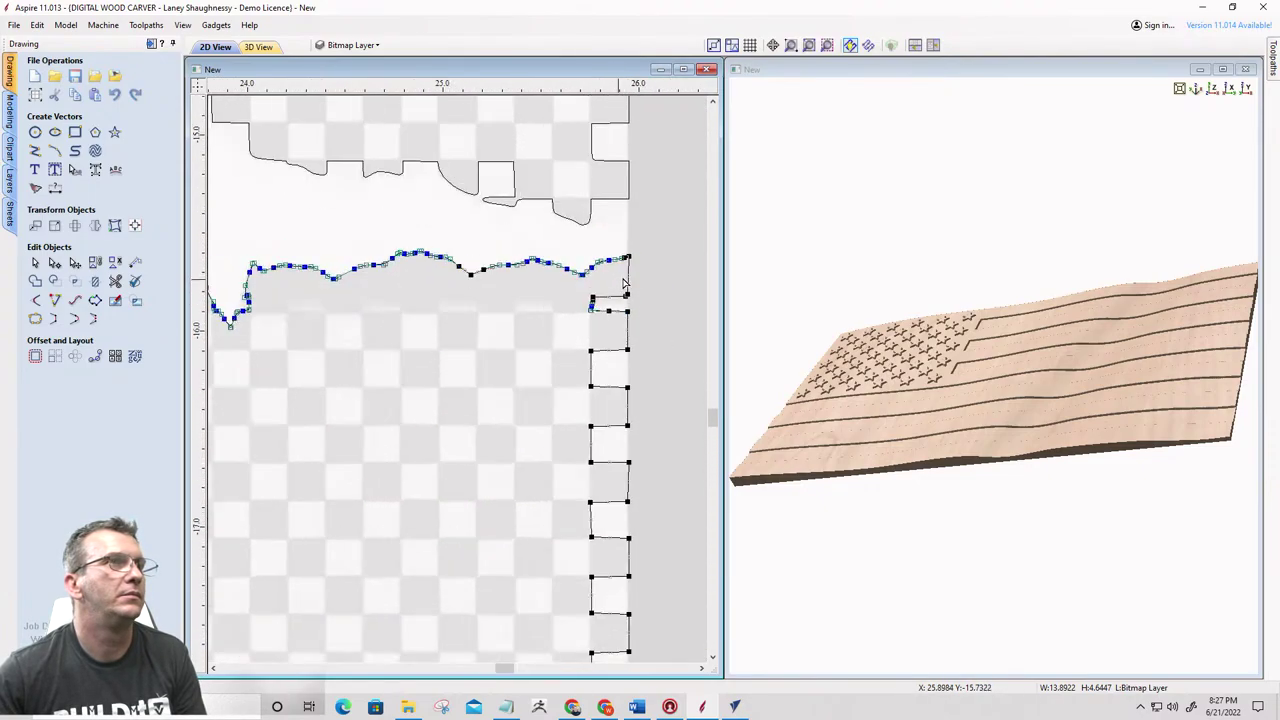
{"action": "scroll", "coordinate": [641, 213], "scroll_direction": "up", "scroll_amount": 2}
{"action": "right_click", "coordinate": [641, 216]}
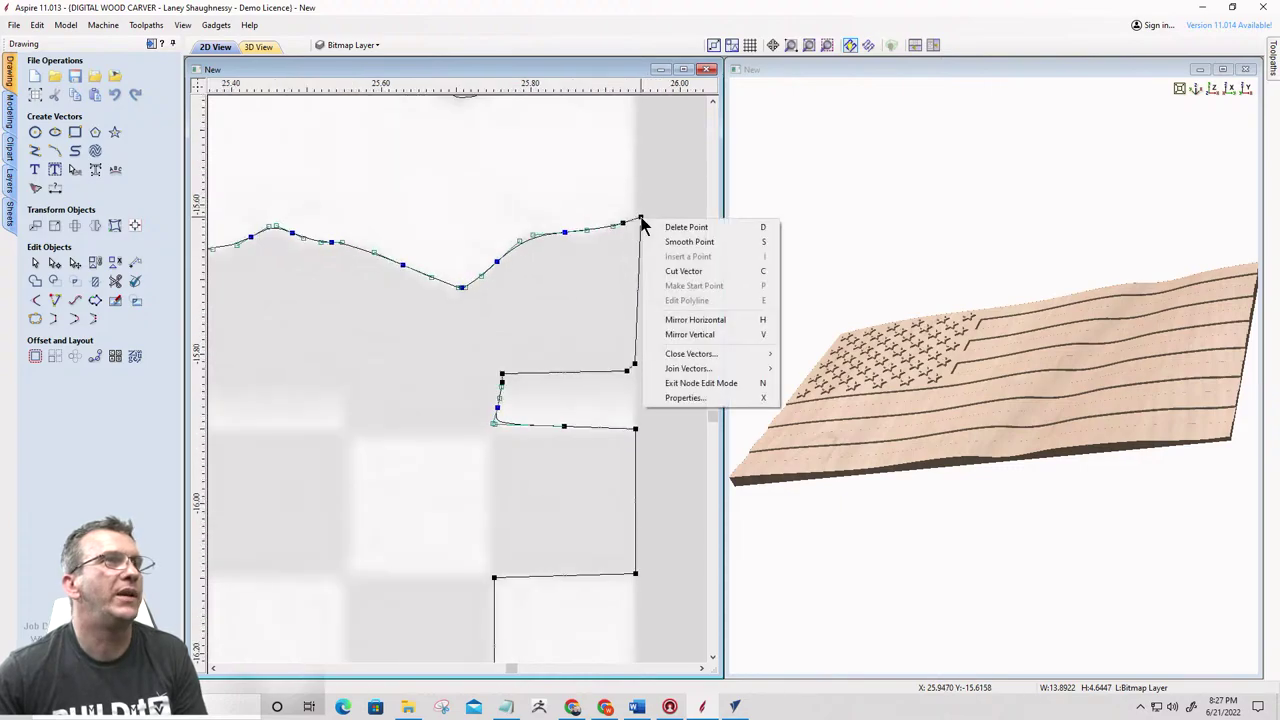
{"action": "left_click", "coordinate": [658, 267]}
Delete the traced outlines above the upper tear and below the lower tear
{"action": "scroll", "coordinate": [661, 265], "scroll_direction": "down", "scroll_amount": 1}
{"action": "scroll", "coordinate": [662, 264], "scroll_direction": "down", "scroll_amount": 6}
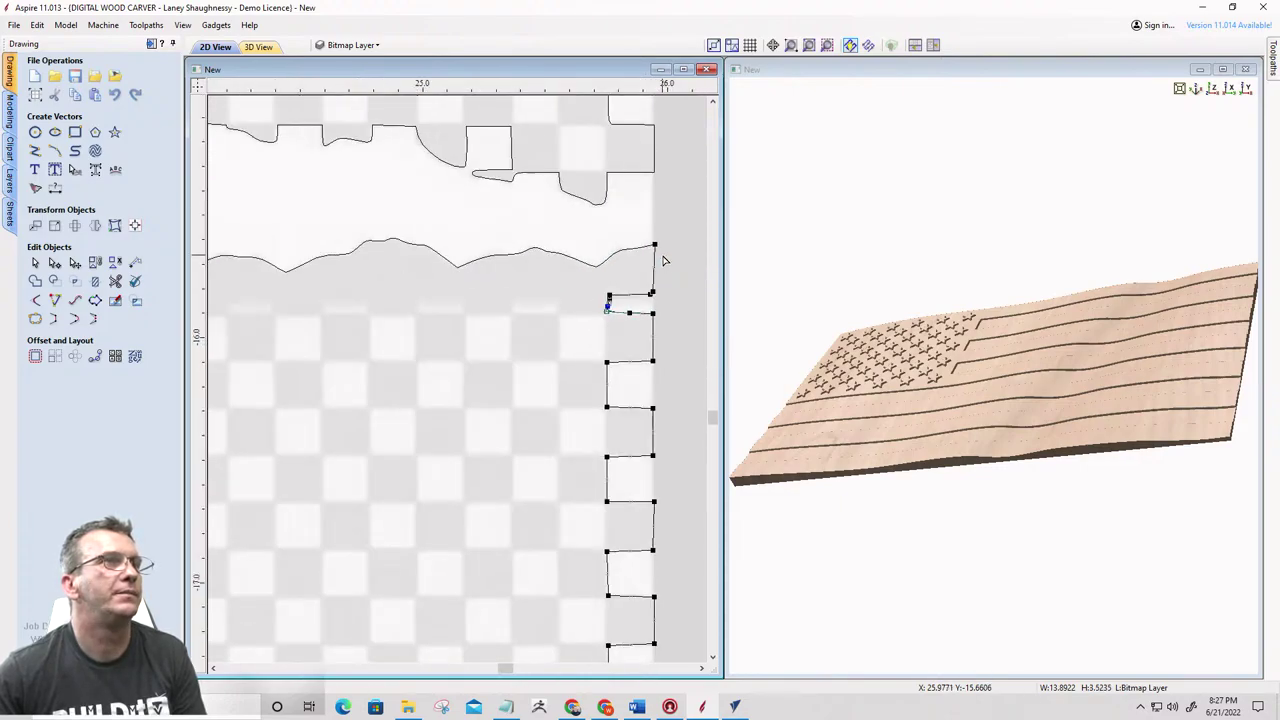
{"action": "scroll", "coordinate": [661, 262], "scroll_direction": "down", "scroll_amount": 1}
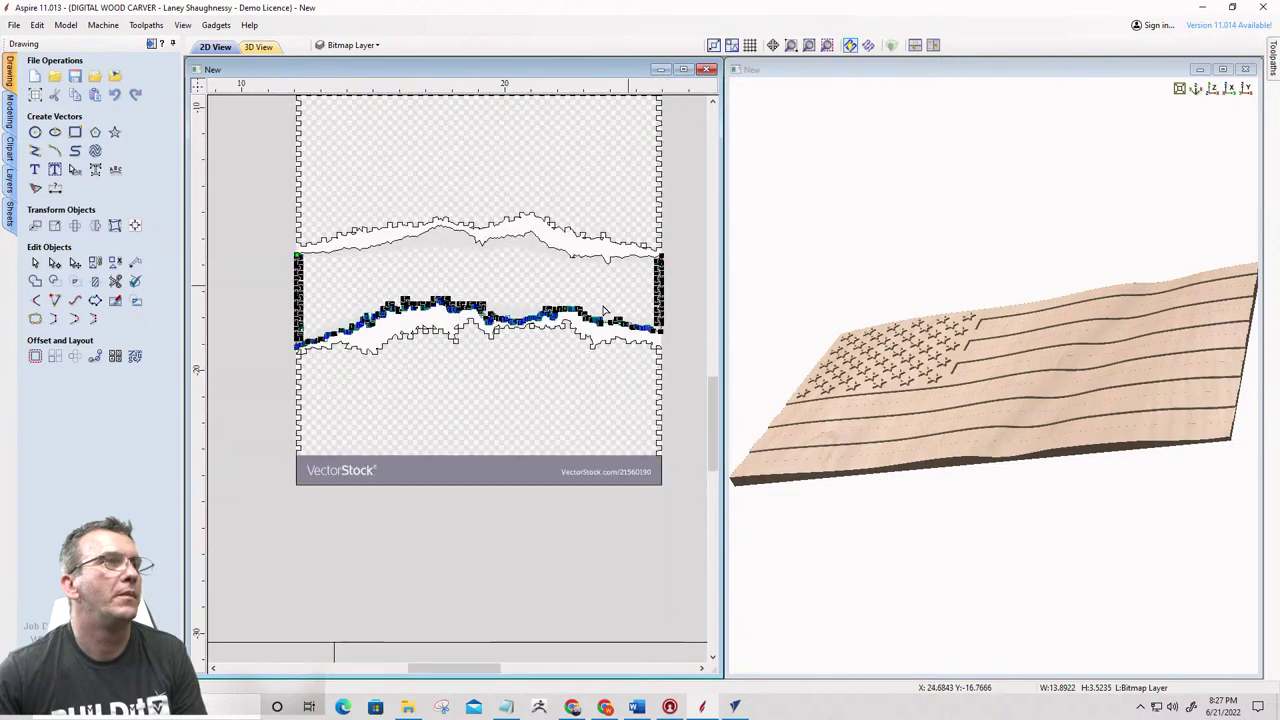
{"action": "scroll", "coordinate": [292, 263], "scroll_direction": "down", "scroll_amount": 3}
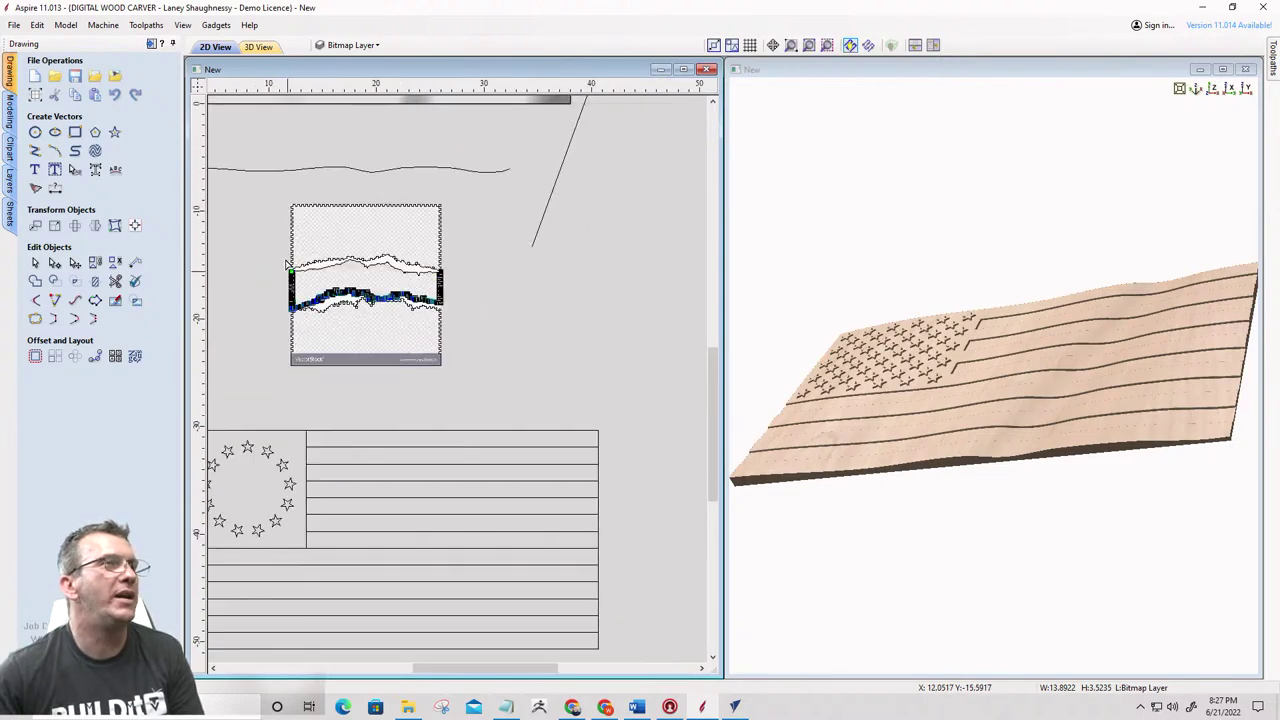
{"action": "left_click", "coordinate": [440, 239]}
{"action": "key", "text": "Delete"}
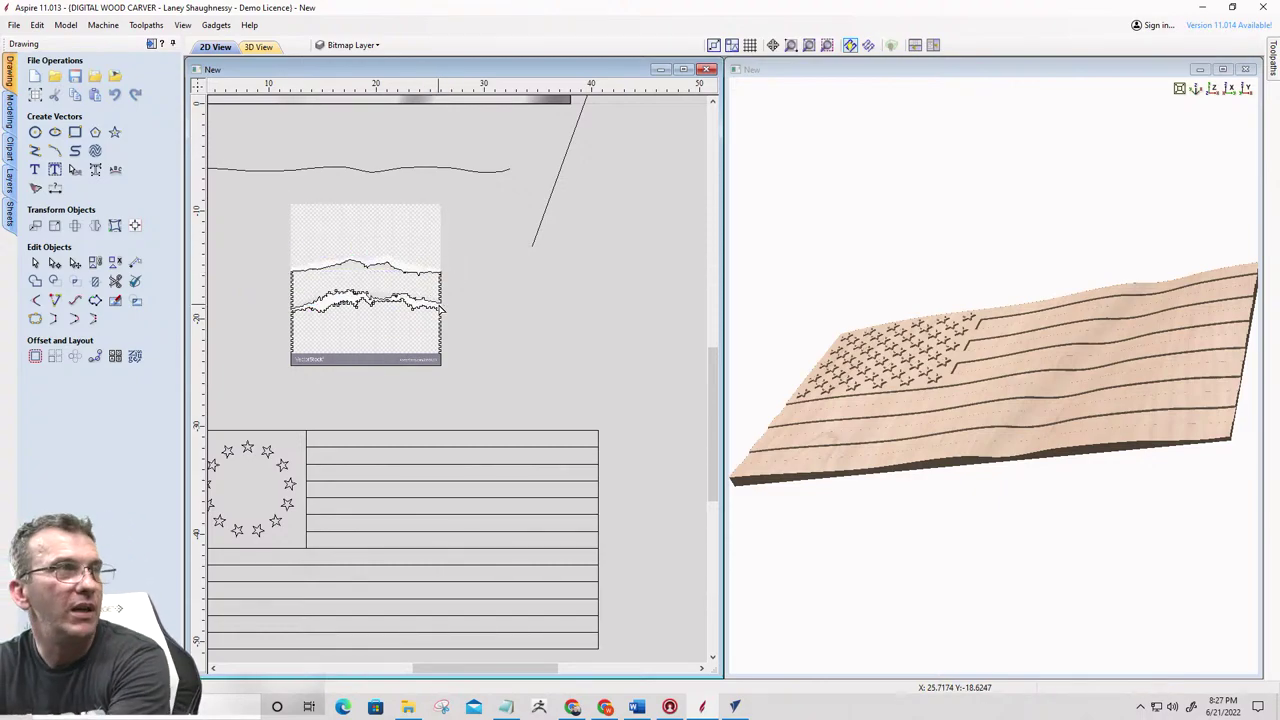
{"action": "left_click", "coordinate": [441, 329]}
{"action": "key", "text": "Delete"}
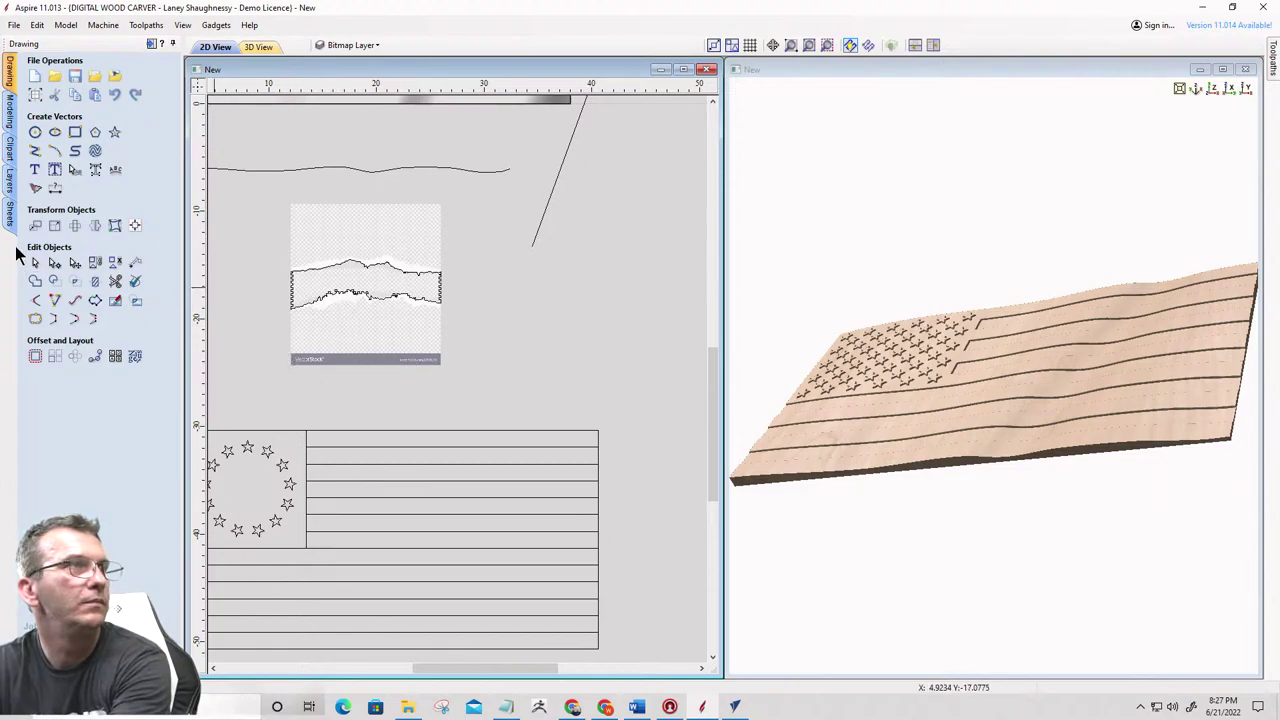
Delete the torn-paper image and the leftover side-and-bottom outline, keeping only the upper tear line
{"action": "left_click", "coordinate": [377, 338]}
{"action": "key", "text": "Delete"}
{"action": "left_click", "coordinate": [359, 291]}
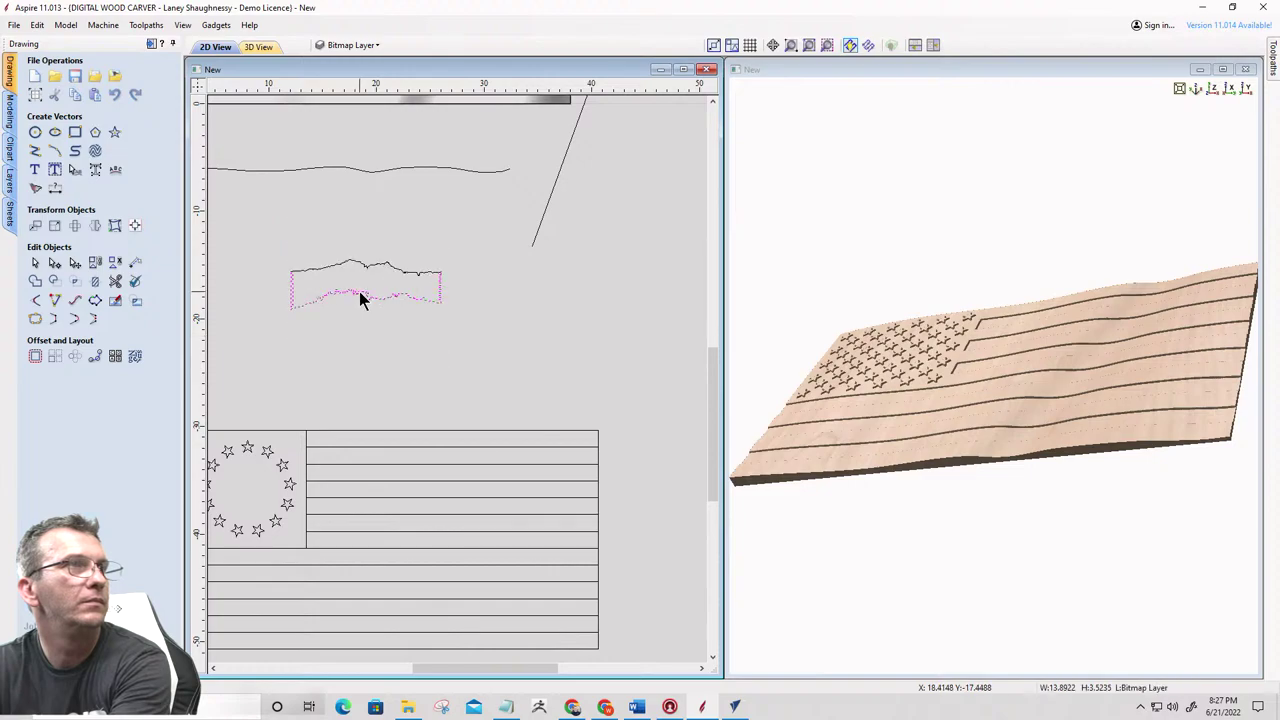
{"action": "key", "text": "Delete"}
Select the horizontal tear line and rotate it 90 degrees so it stands vertically
{"action": "scroll", "coordinate": [361, 285], "scroll_direction": "up", "scroll_amount": 5}
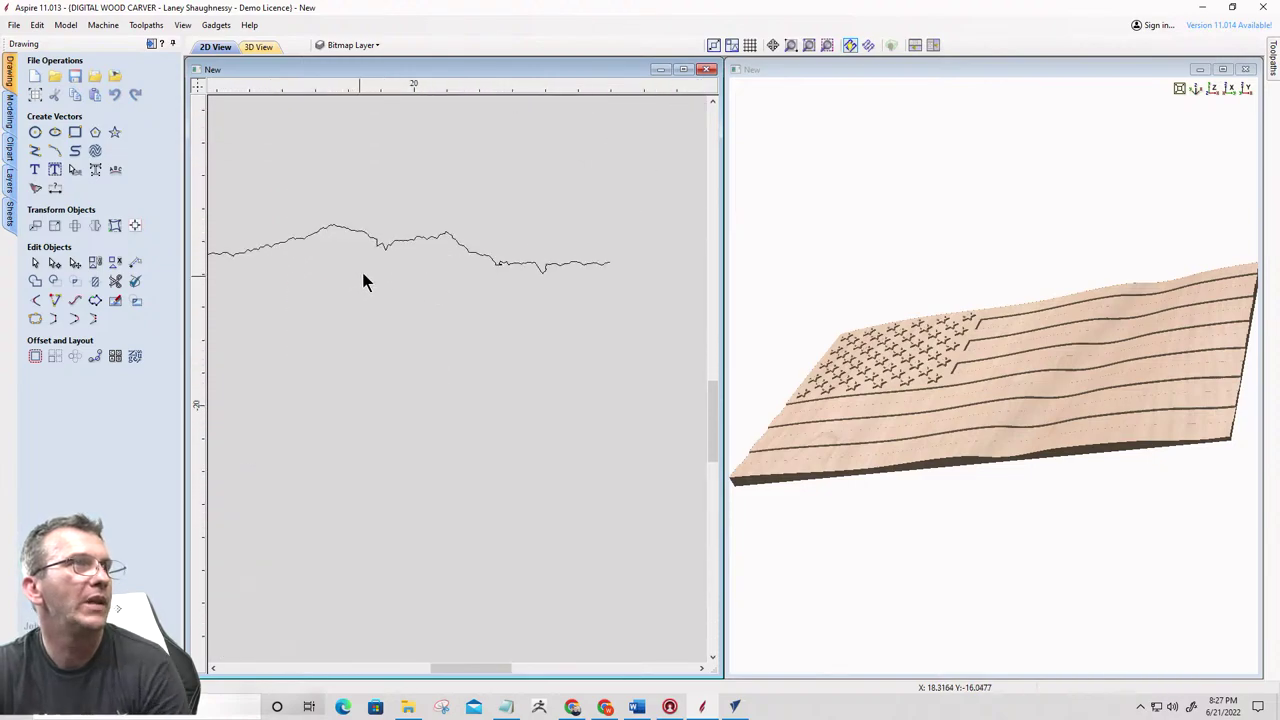
{"action": "left_click", "coordinate": [459, 232]}
{"action": "scroll", "coordinate": [509, 297], "scroll_direction": "down", "scroll_amount": 3}
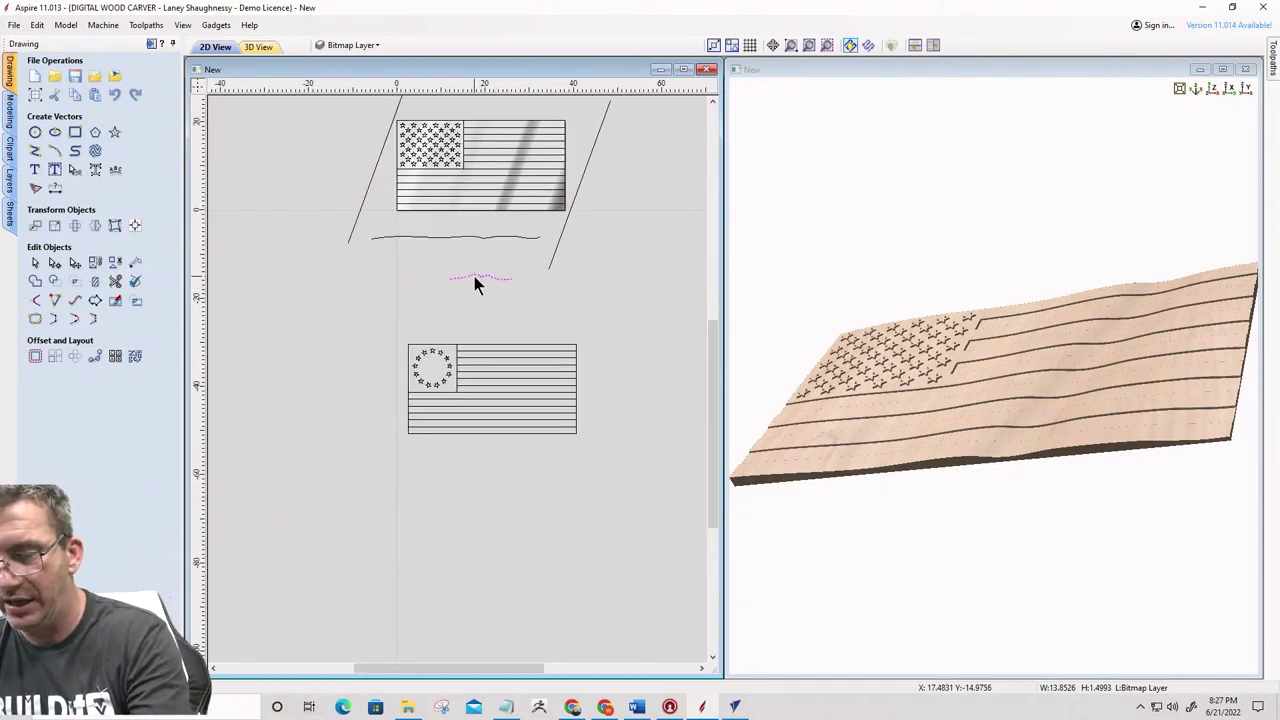
{"action": "key", "text": "ctrl+z"}
{"action": "key", "text": "ctrl+z"}
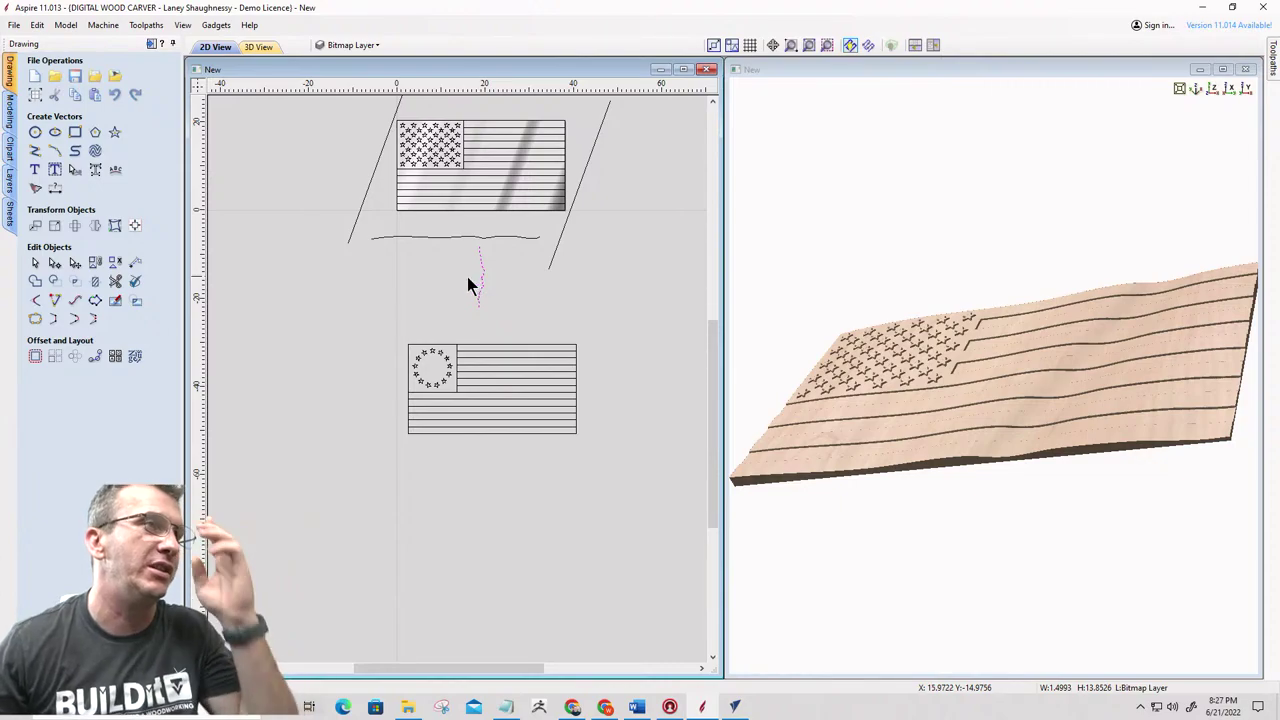
Move the vertical tear line onto the striped area of the upper flag, right of the stars
{"action": "left_click", "coordinate": [481, 281]}
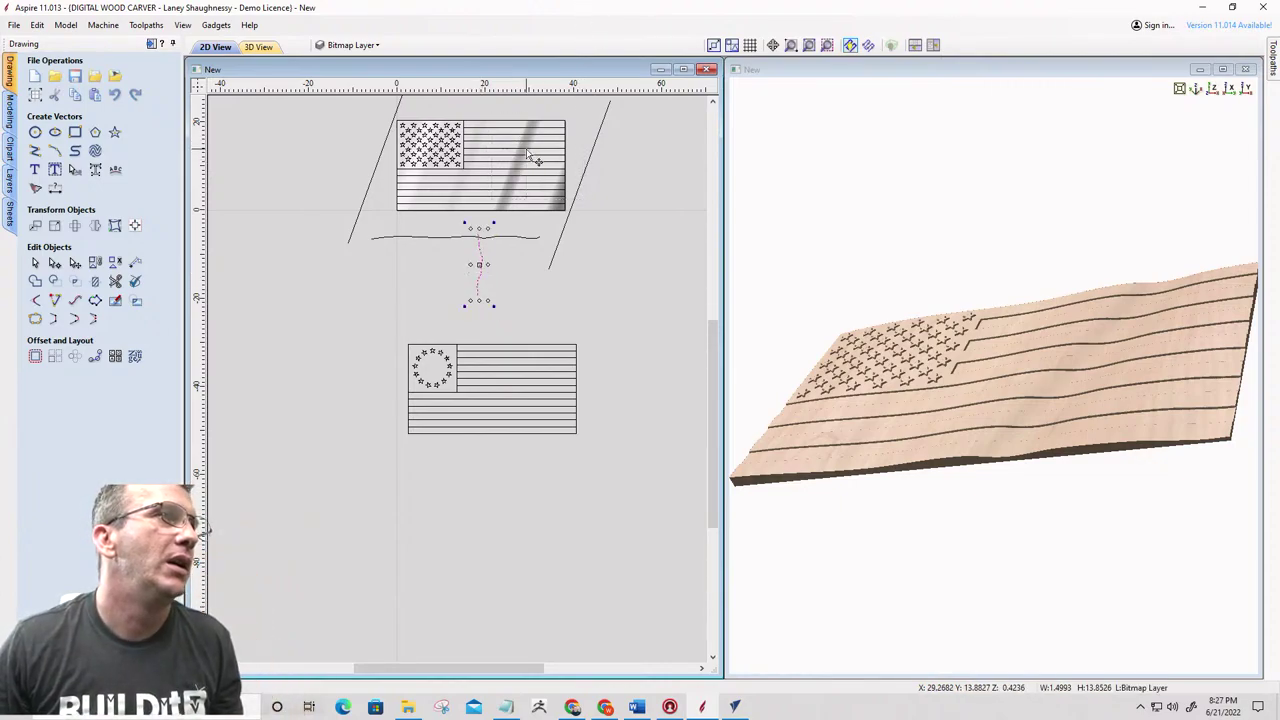
{"action": "key", "text": "Escape"}
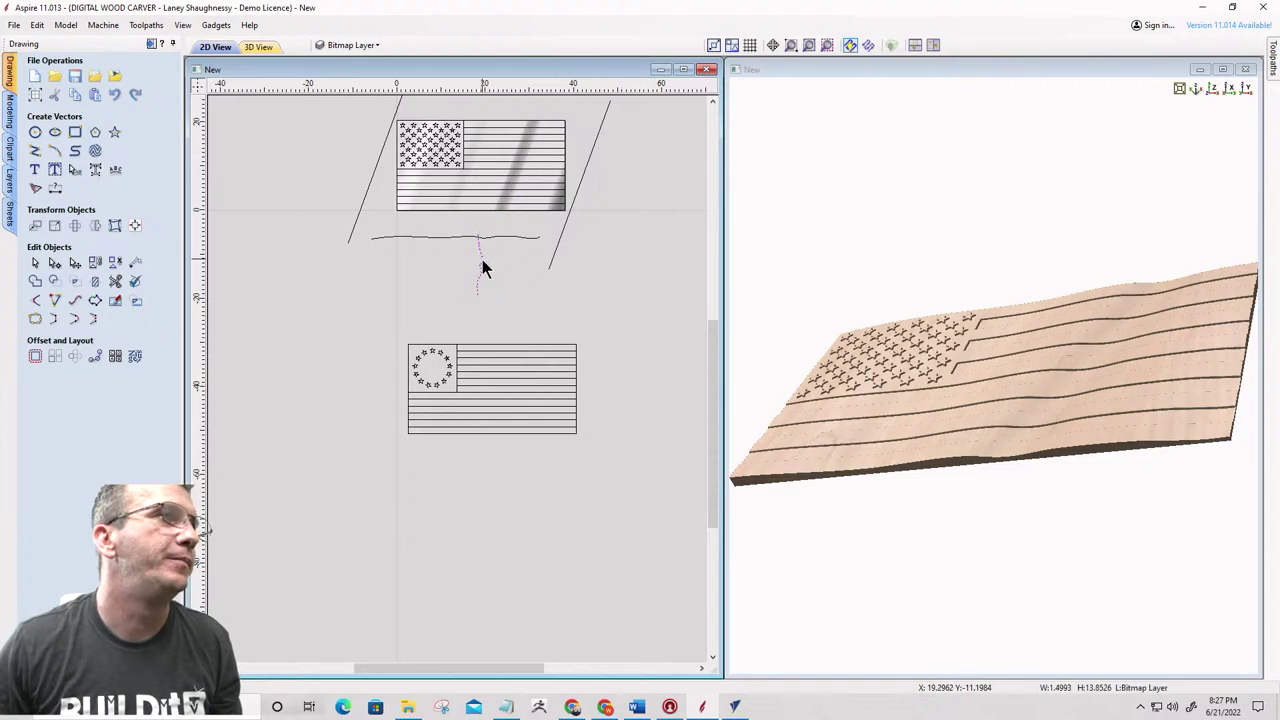
{"action": "left_click", "coordinate": [484, 258]}
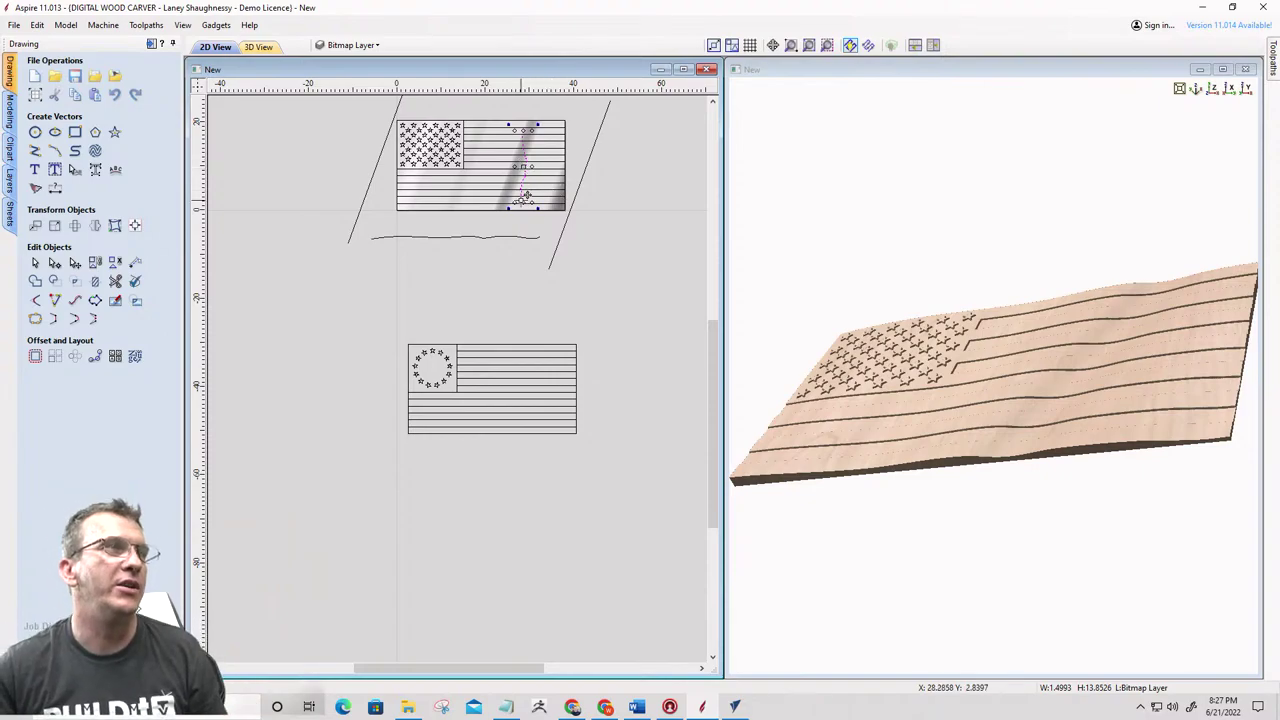
Stretch the tear line vertically past the flag's lower and upper edges, to a height of about 21.67
{"action": "scroll", "coordinate": [524, 197], "scroll_direction": "up", "scroll_amount": 5}
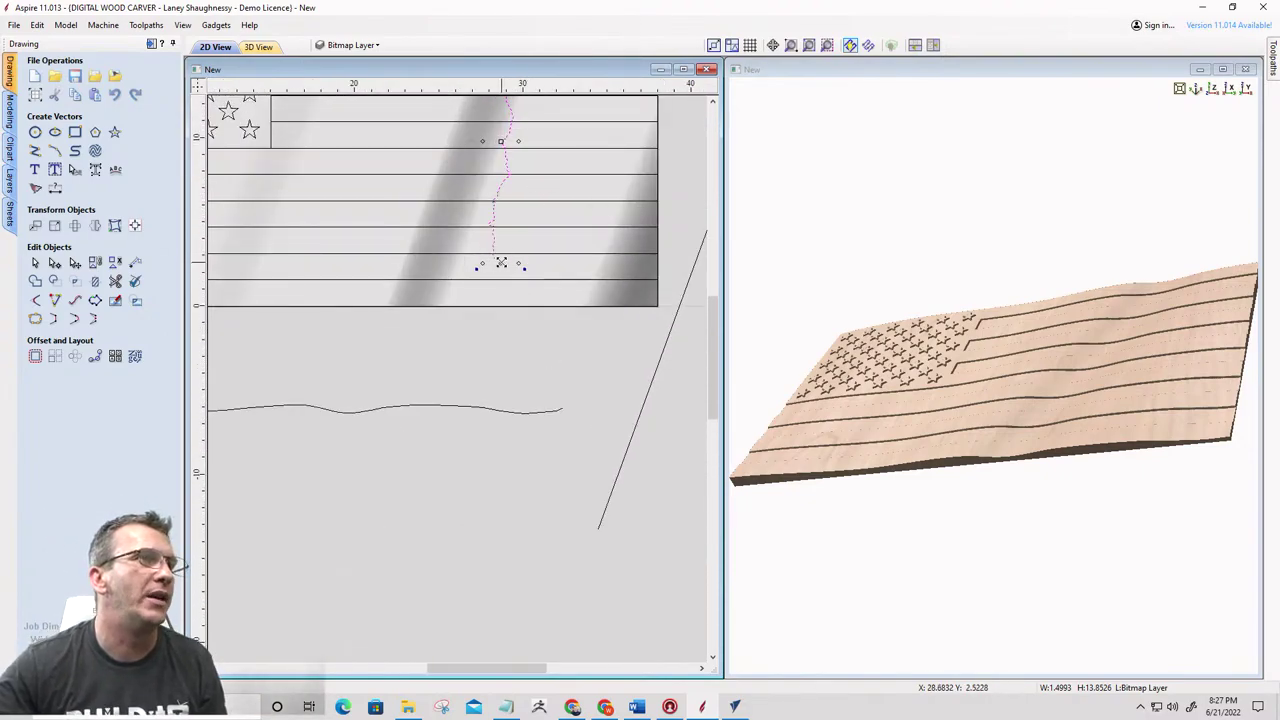
{"action": "left_click_drag", "start_coordinate": [501, 262], "coordinate": [511, 307]}
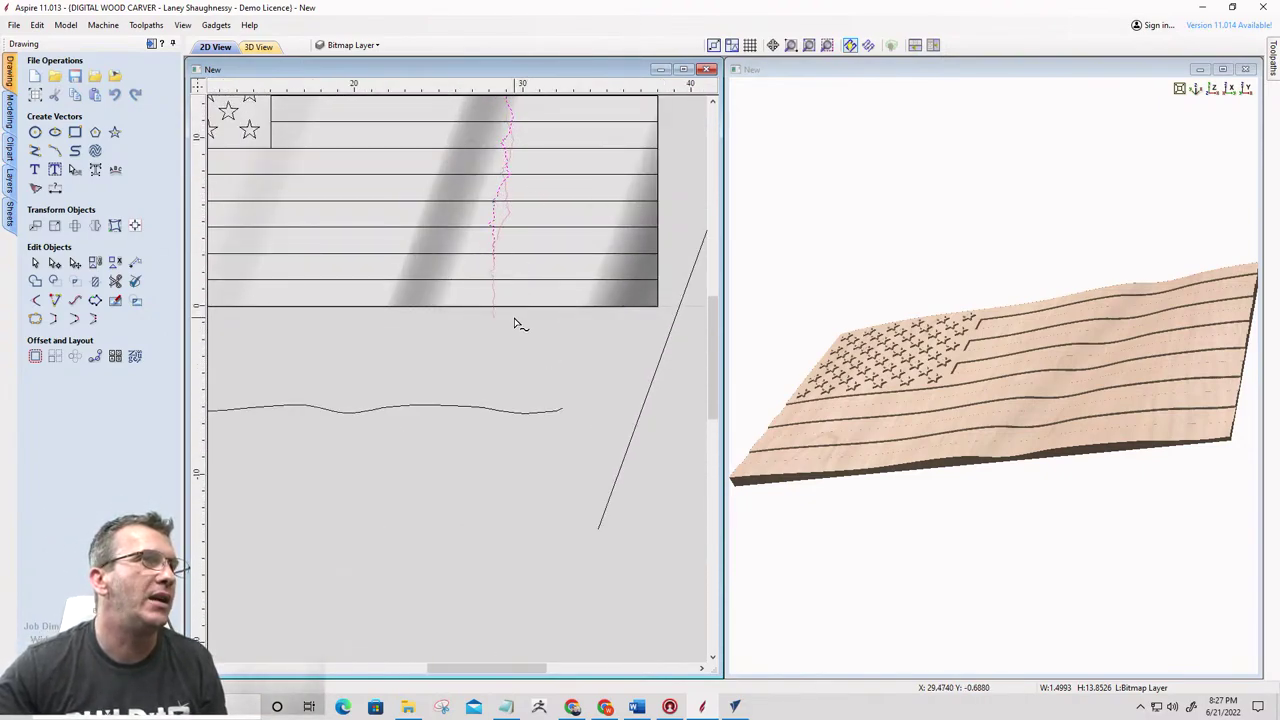
{"action": "scroll", "coordinate": [514, 322], "scroll_direction": "down", "scroll_amount": 3}
{"action": "scroll", "coordinate": [508, 284], "scroll_direction": "up", "scroll_amount": 4}
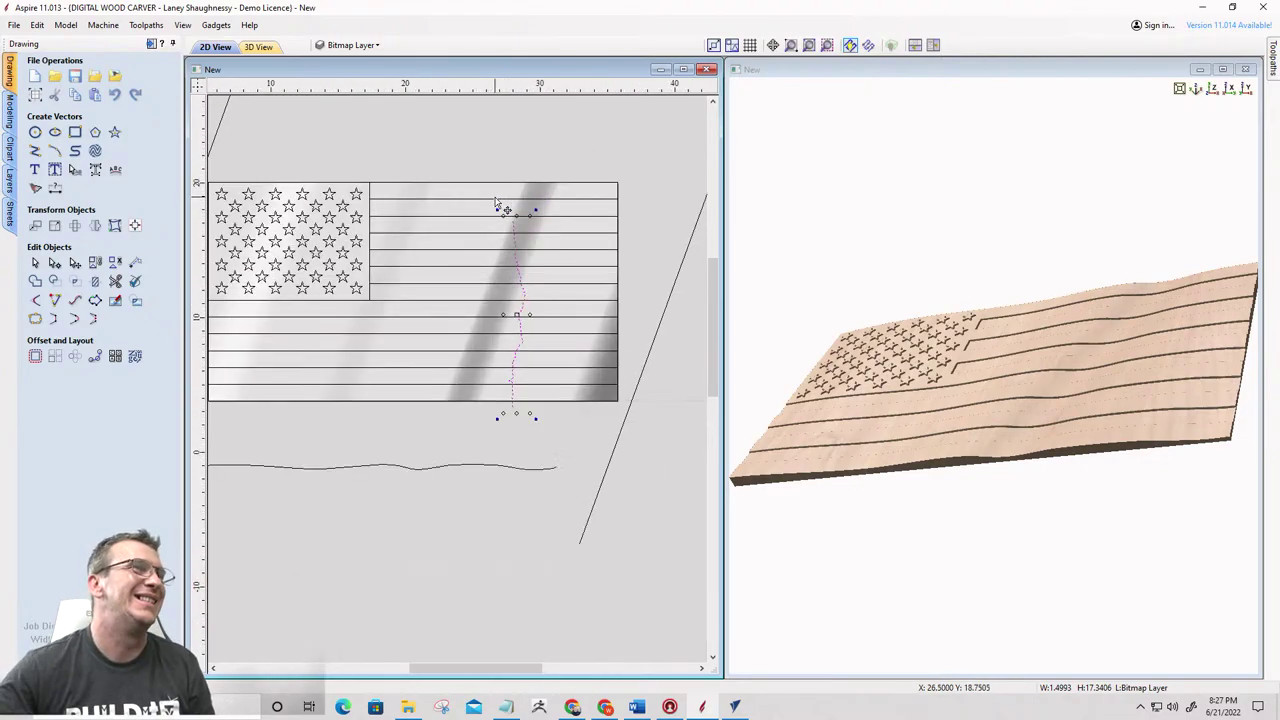
{"action": "left_click_drag", "start_coordinate": [537, 240], "coordinate": [537, 146]}
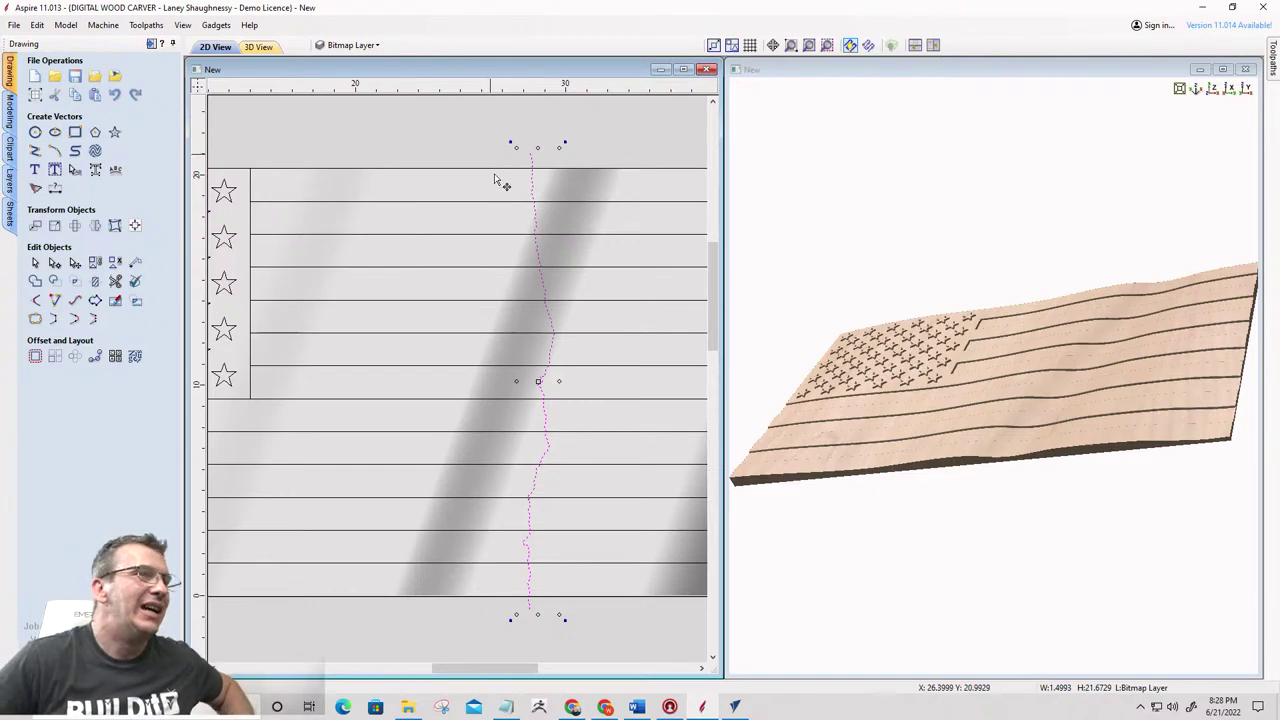
Rotate the tear line slightly counterclockwise, then shift it left toward the flag's middle and nudge it up
{"action": "scroll", "coordinate": [507, 293], "scroll_direction": "down", "scroll_amount": 3}
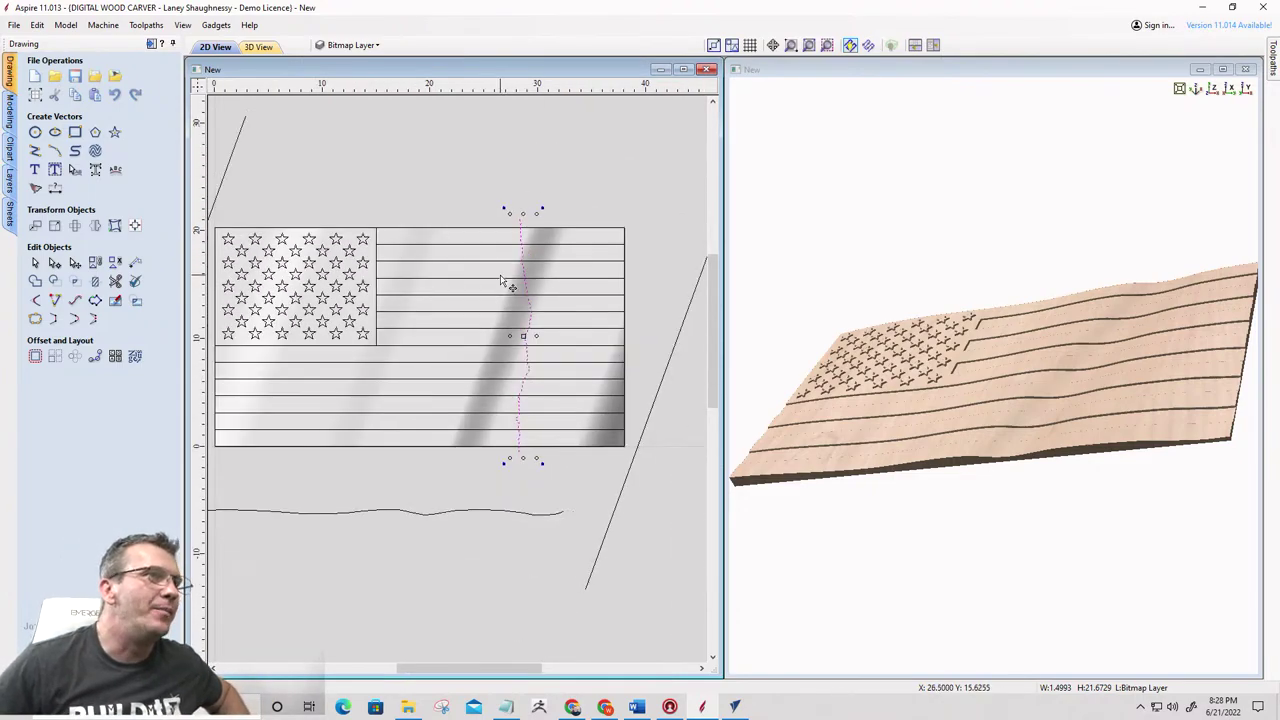
{"action": "left_click", "coordinate": [495, 206]}
{"action": "left_click", "coordinate": [530, 310]}
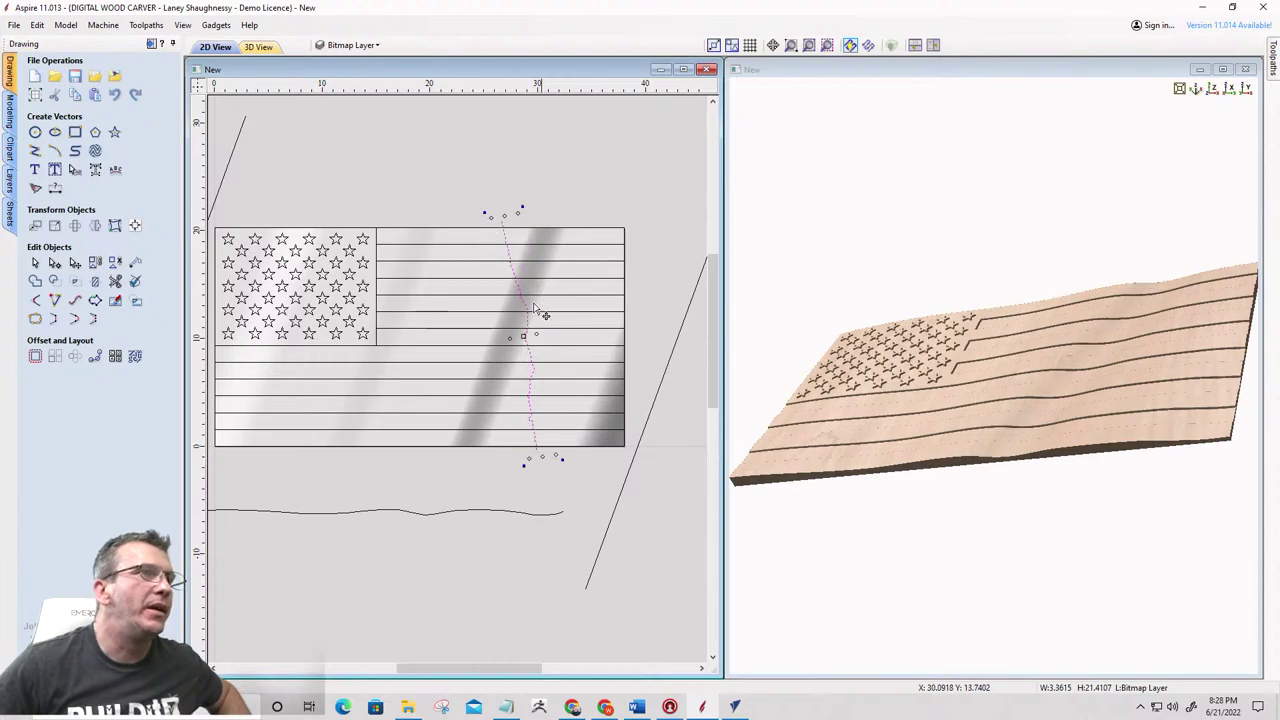
{"action": "left_click_drag", "start_coordinate": [511, 314], "coordinate": [499, 312]}
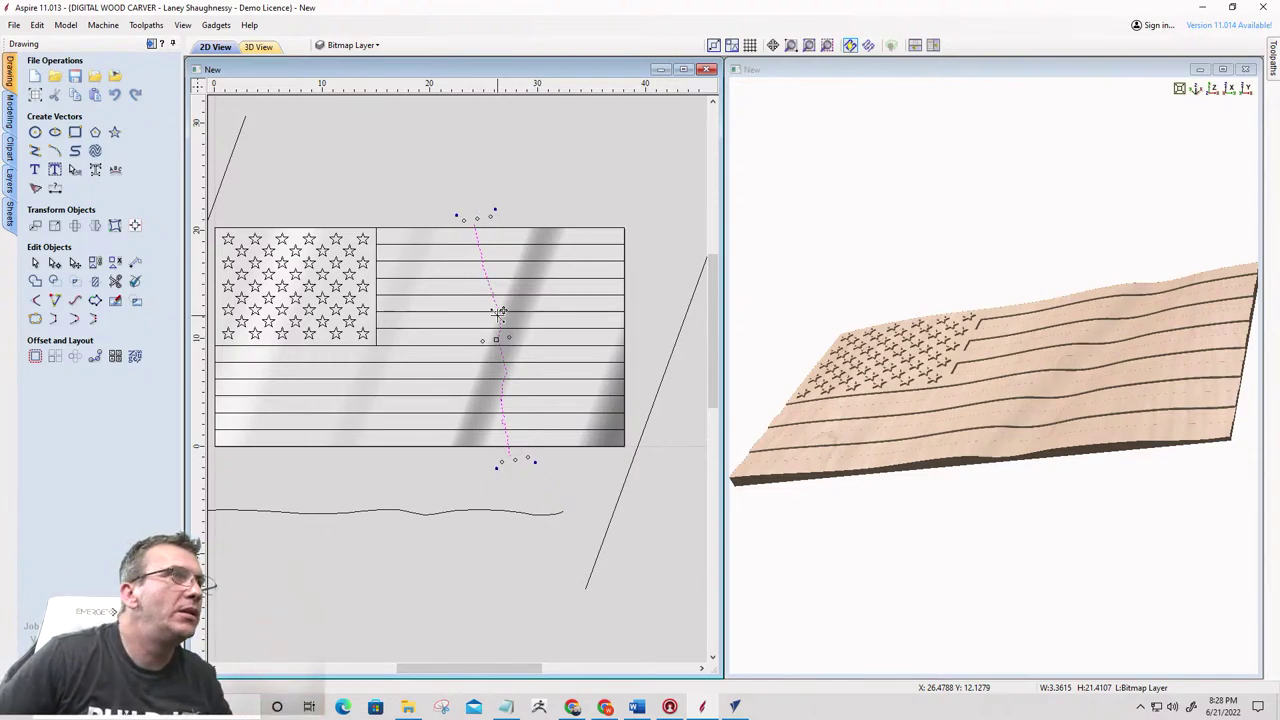
{"action": "key", "text": "Up"}
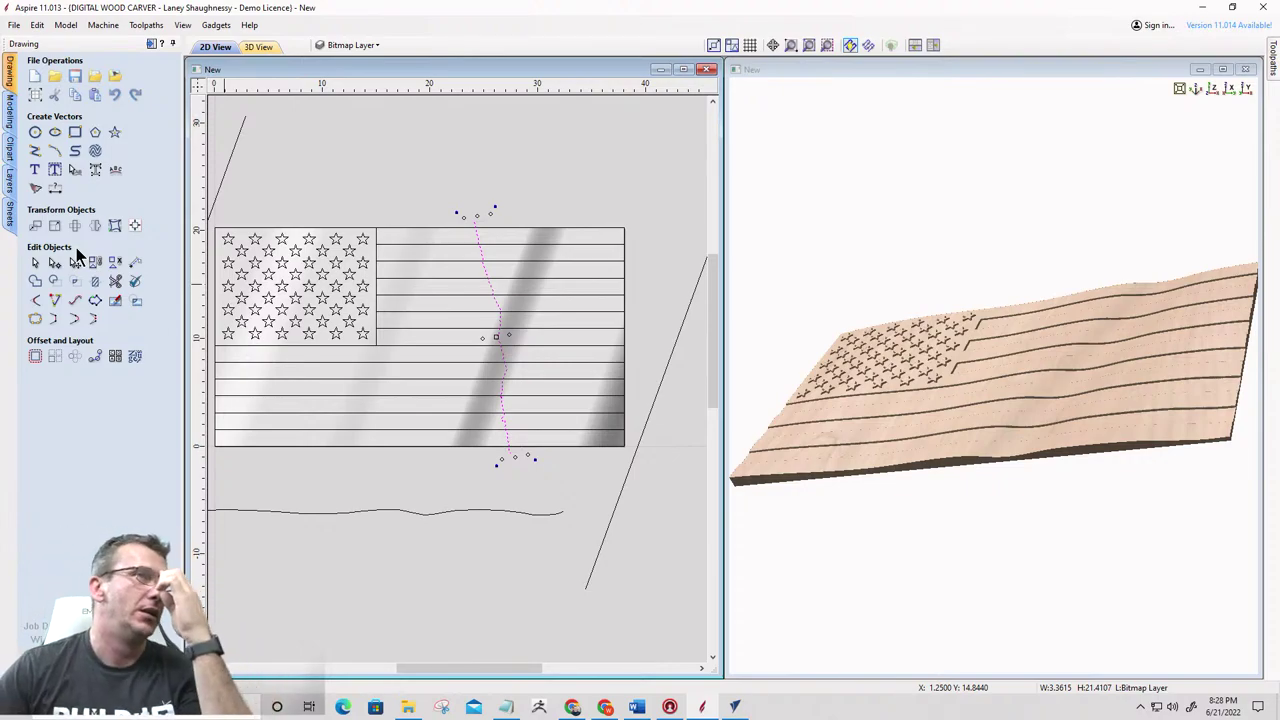
Draw a three-segment polyline, about 15.5 by 21.5 inches, around the flag's end opposite the stars, linking the tear line's upper and lower ends
{"action": "left_click", "coordinate": [35, 150]}
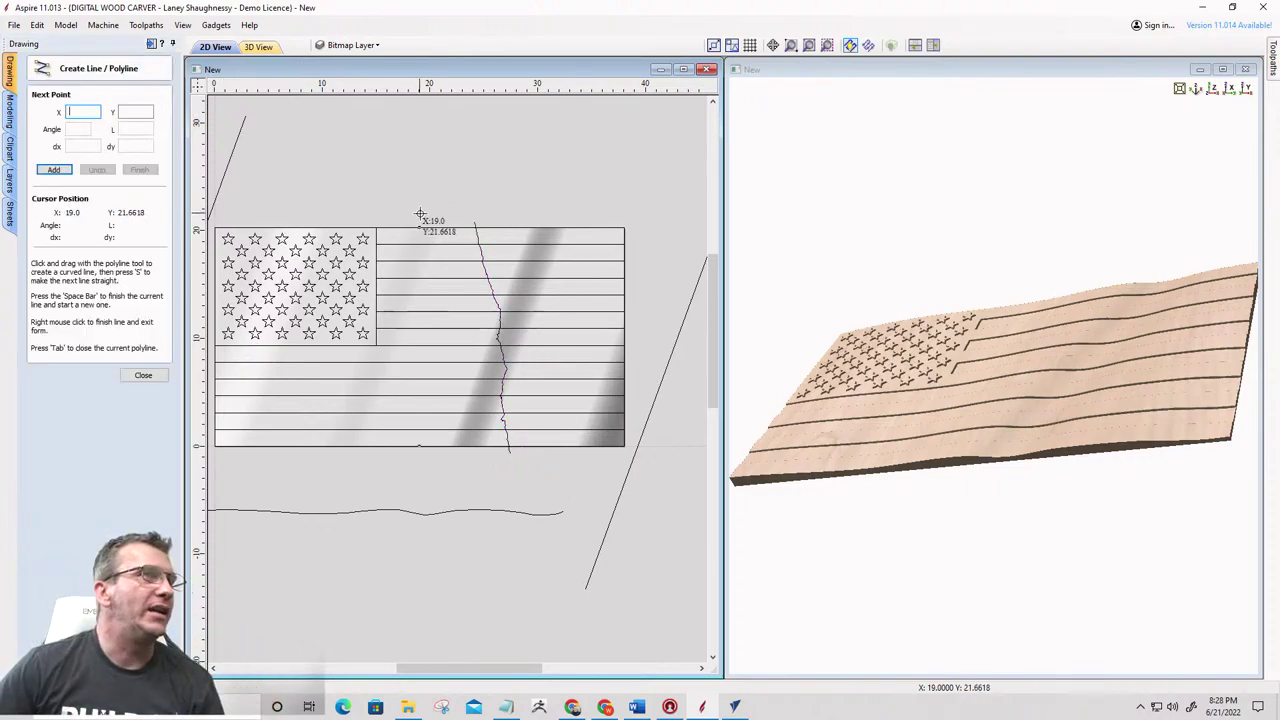
{"action": "left_click", "coordinate": [476, 221]}
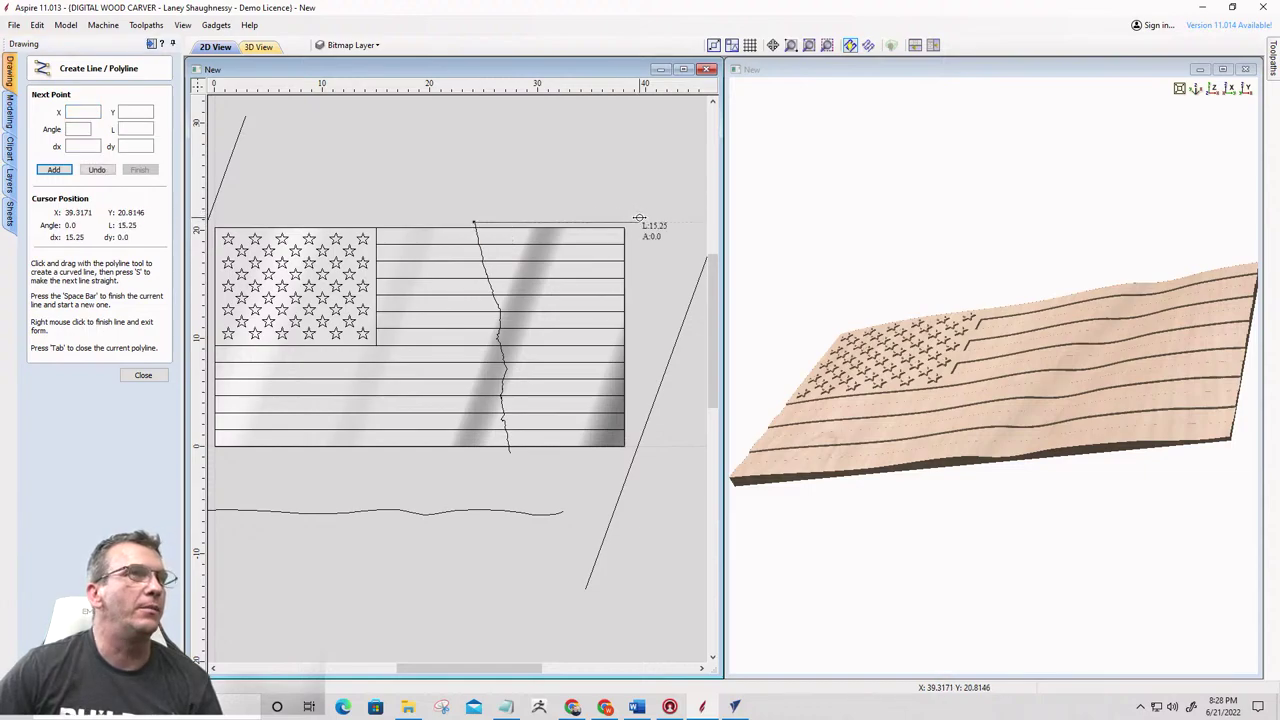
{"action": "left_click", "coordinate": [640, 219]}
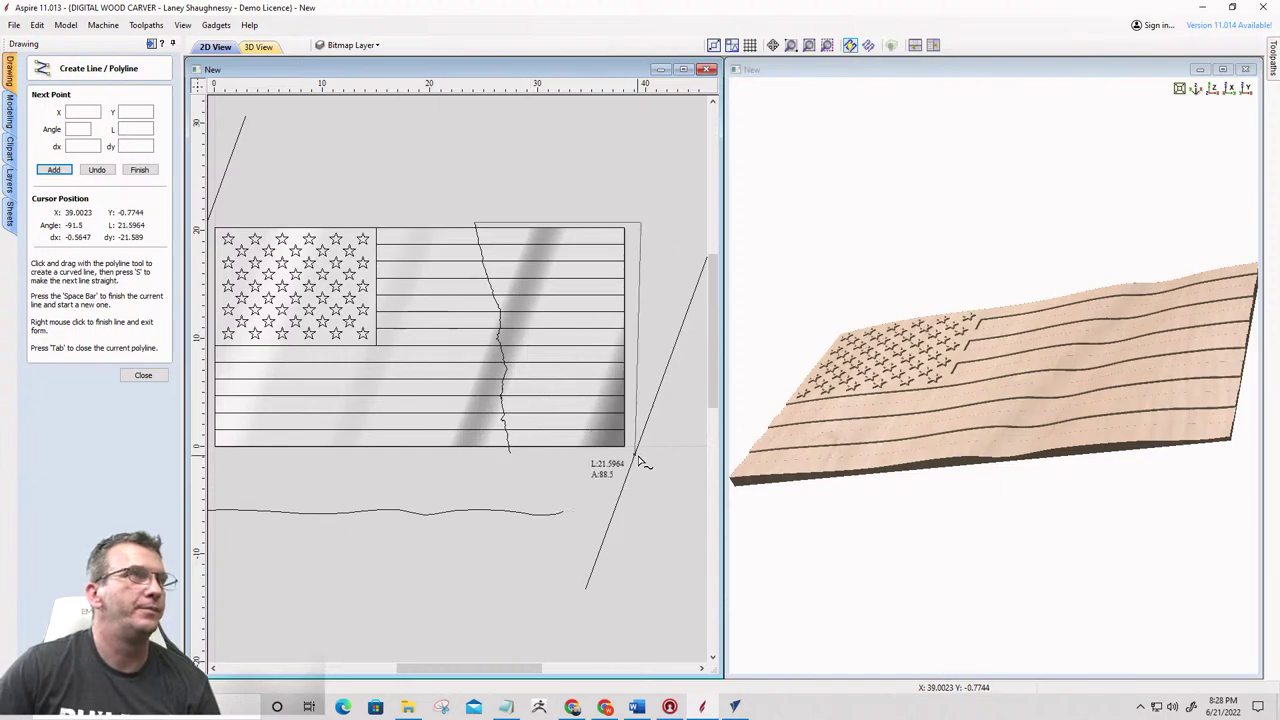
{"action": "scroll", "coordinate": [644, 450], "scroll_direction": "up", "scroll_amount": 3}
{"action": "scroll", "coordinate": [644, 450], "scroll_direction": "up", "scroll_amount": 1}
{"action": "scroll", "coordinate": [657, 440], "scroll_direction": "down", "scroll_amount": 3}
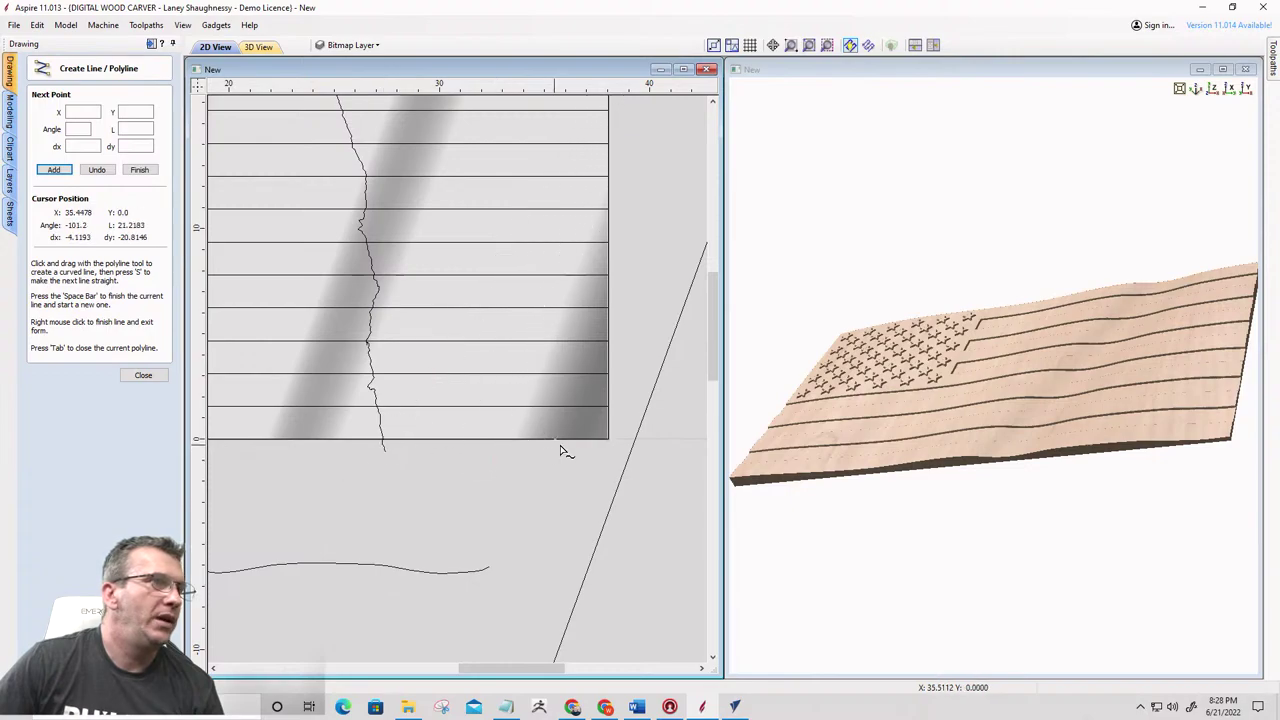
{"action": "left_click", "coordinate": [639, 452]}
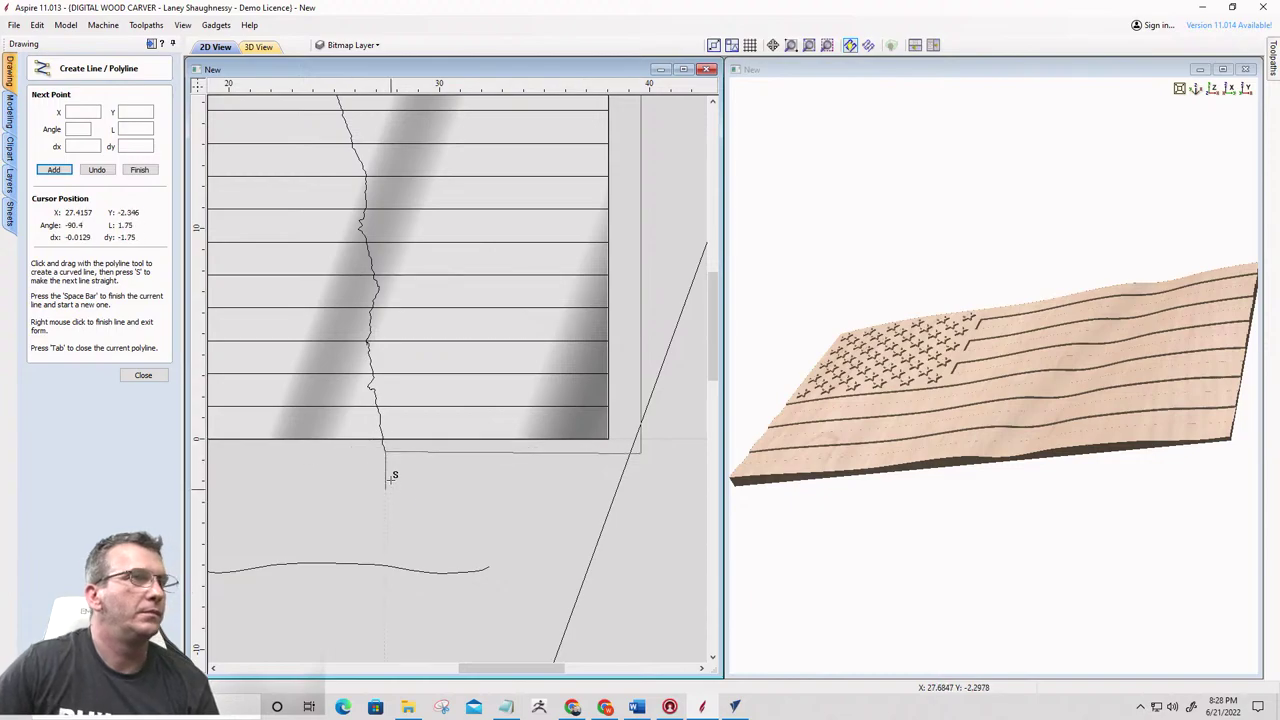
{"action": "left_click", "coordinate": [385, 454]}
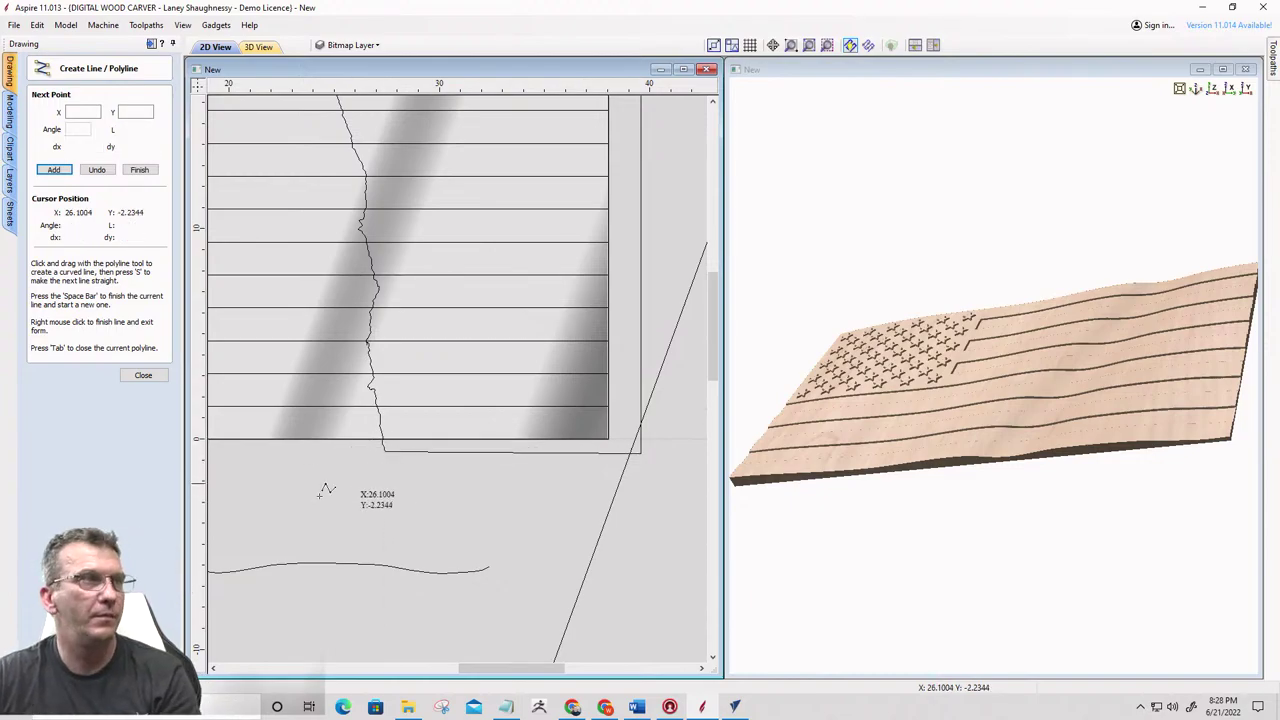
{"action": "left_click", "coordinate": [140, 375]}
Select the new polyline together with the tear line and join them into one closed vector
{"action": "left_click", "coordinate": [384, 451]}
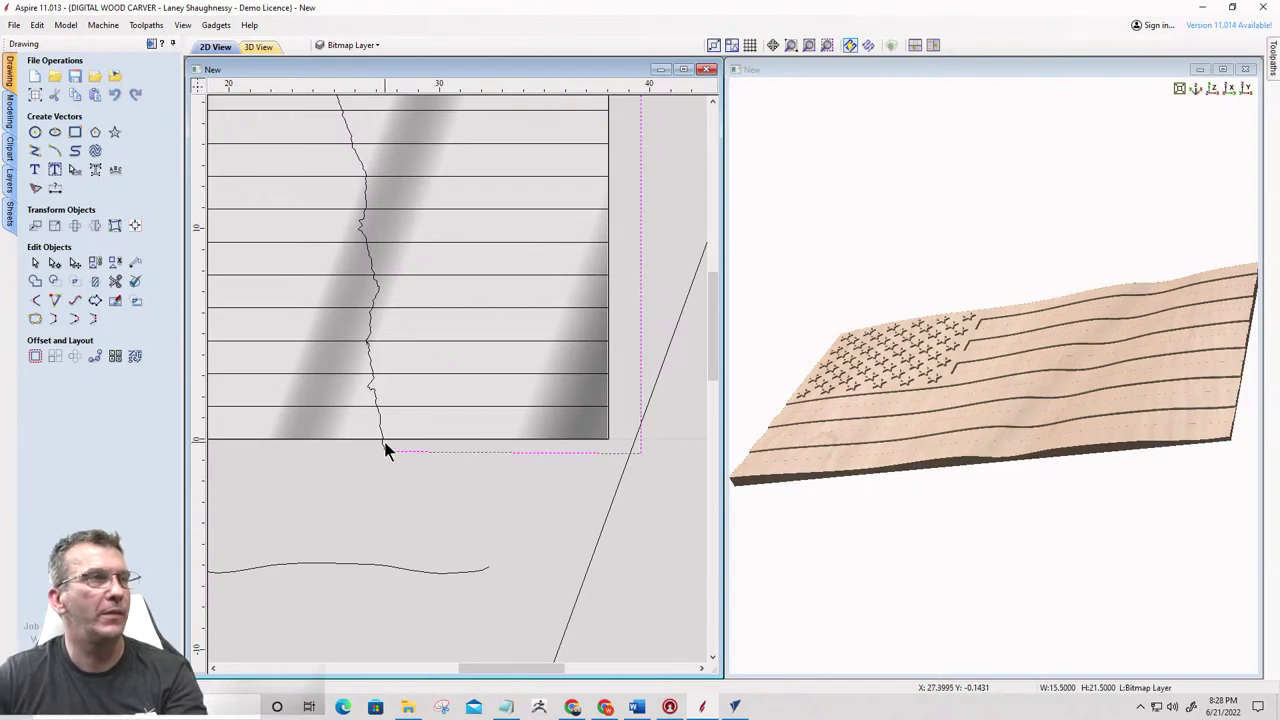
{"action": "left_click", "coordinate": [383, 442], "text": "shift"}
{"action": "left_click", "coordinate": [380, 441], "text": "shift"}
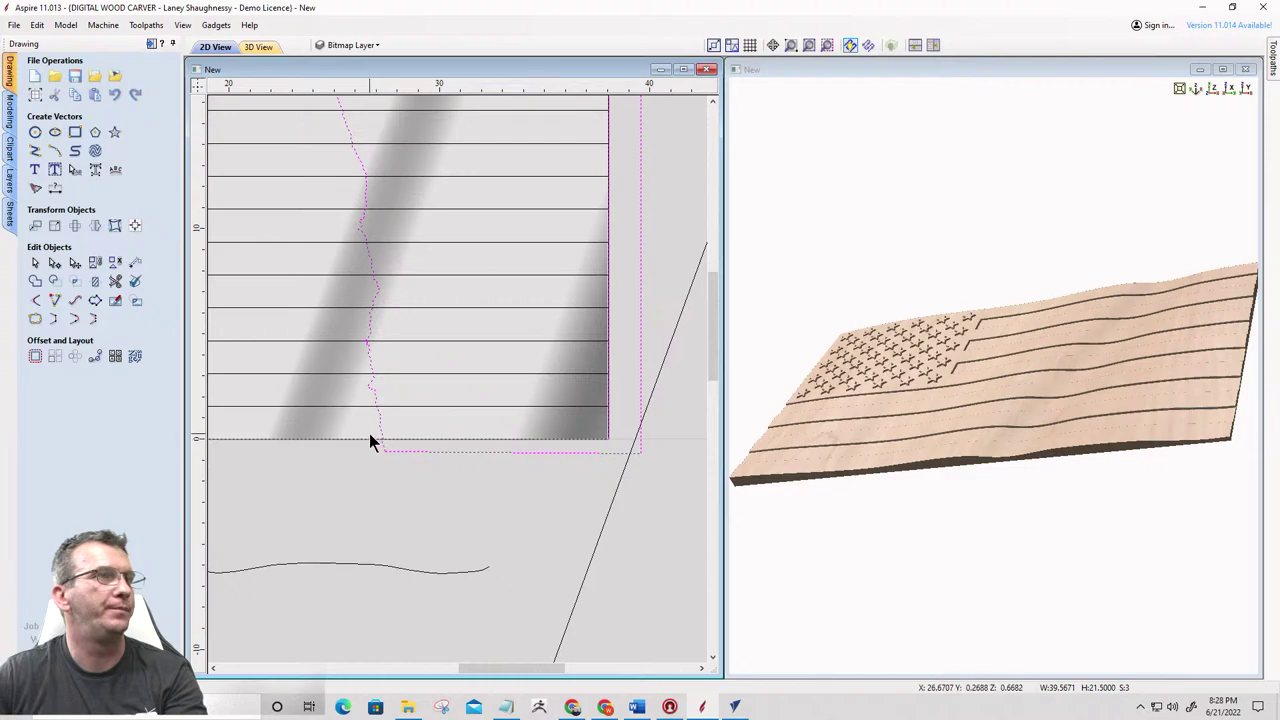
{"action": "left_click", "coordinate": [366, 438], "text": "shift"}
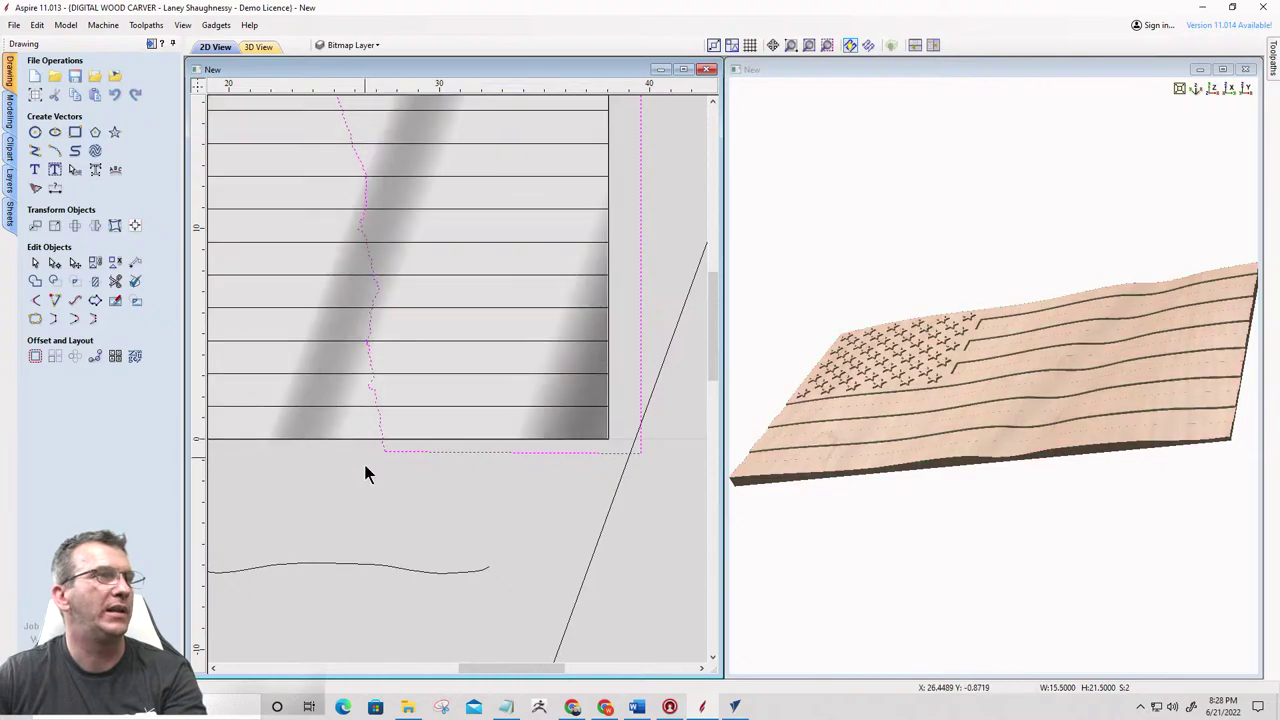
{"action": "scroll", "coordinate": [366, 471], "scroll_direction": "down", "scroll_amount": 5}
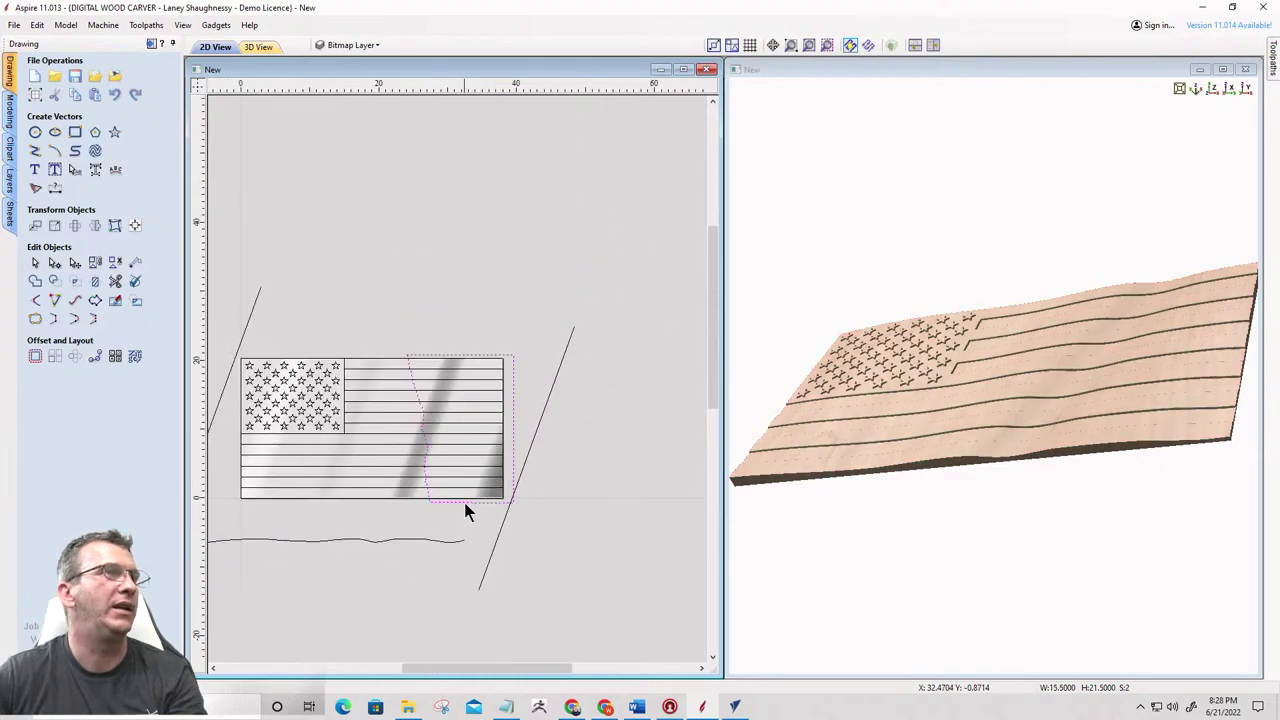
{"action": "left_click", "coordinate": [35, 319]}
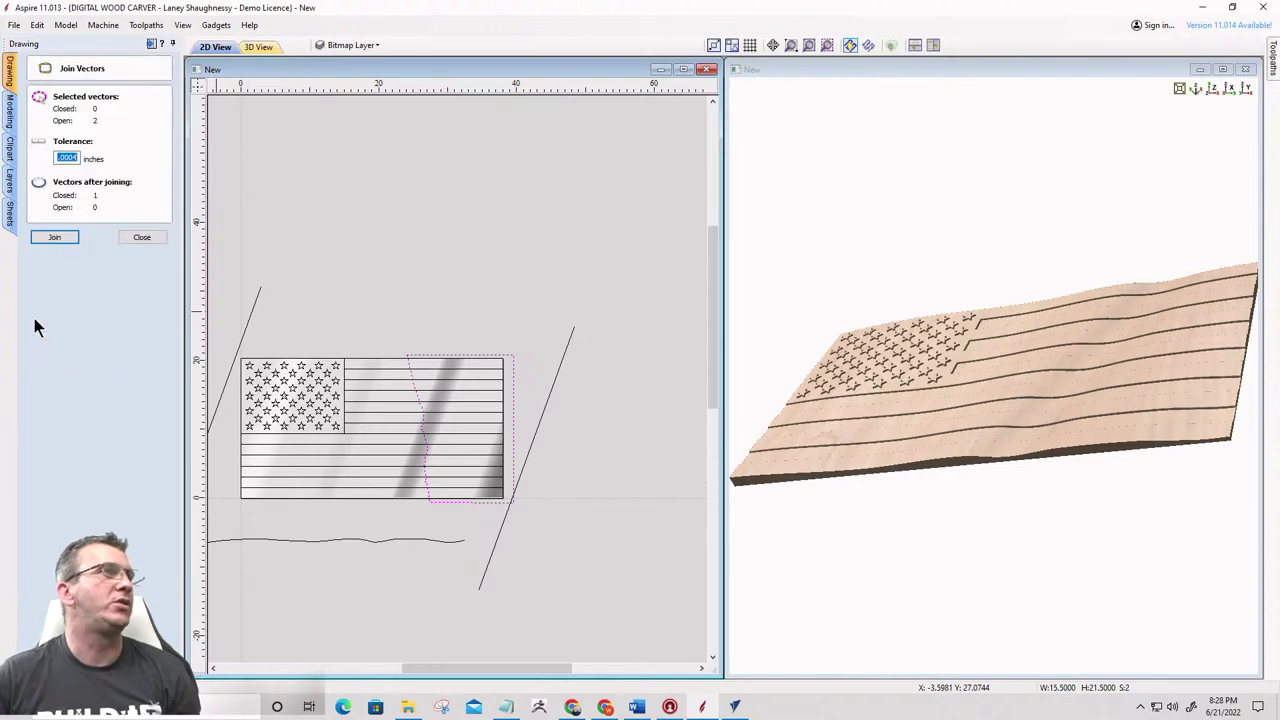
{"action": "left_click", "coordinate": [60, 236]}
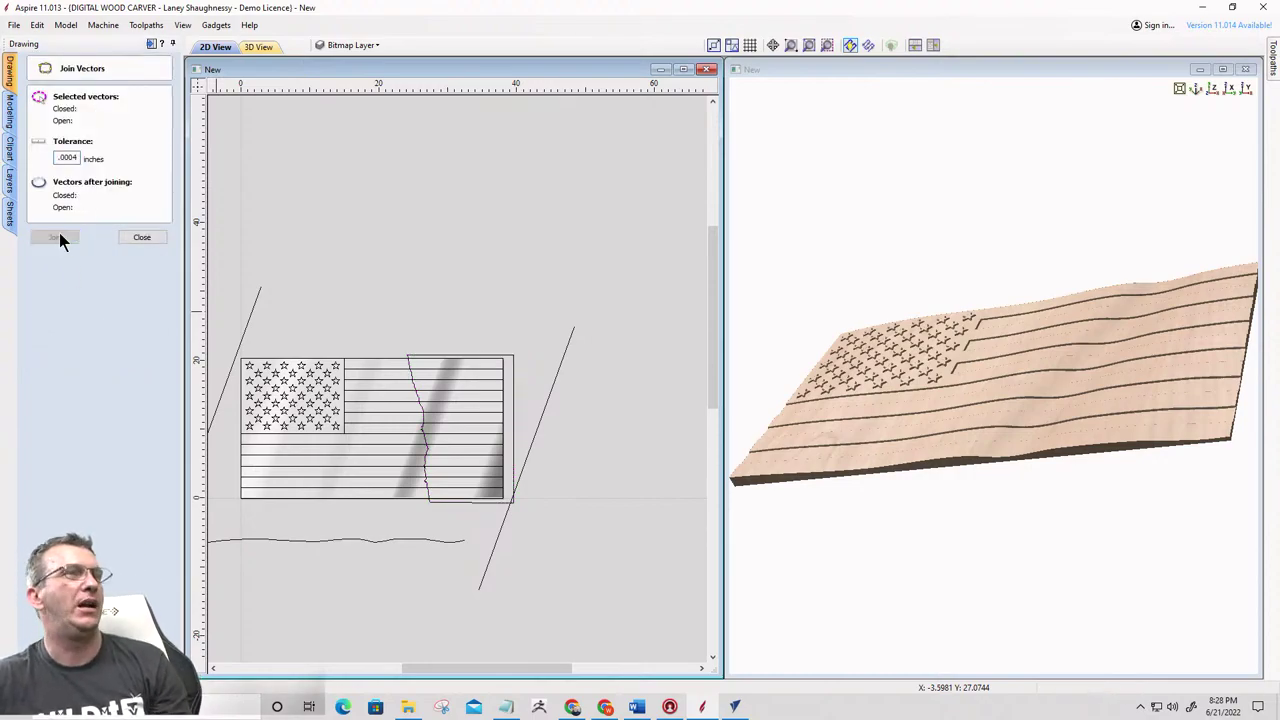
Select the joined outline, check that it fully encloses the flag's torn-off end, and leave the Join Vectors tool
{"action": "left_click", "coordinate": [505, 356]}
{"action": "scroll", "coordinate": [506, 362], "scroll_direction": "up", "scroll_amount": 3}
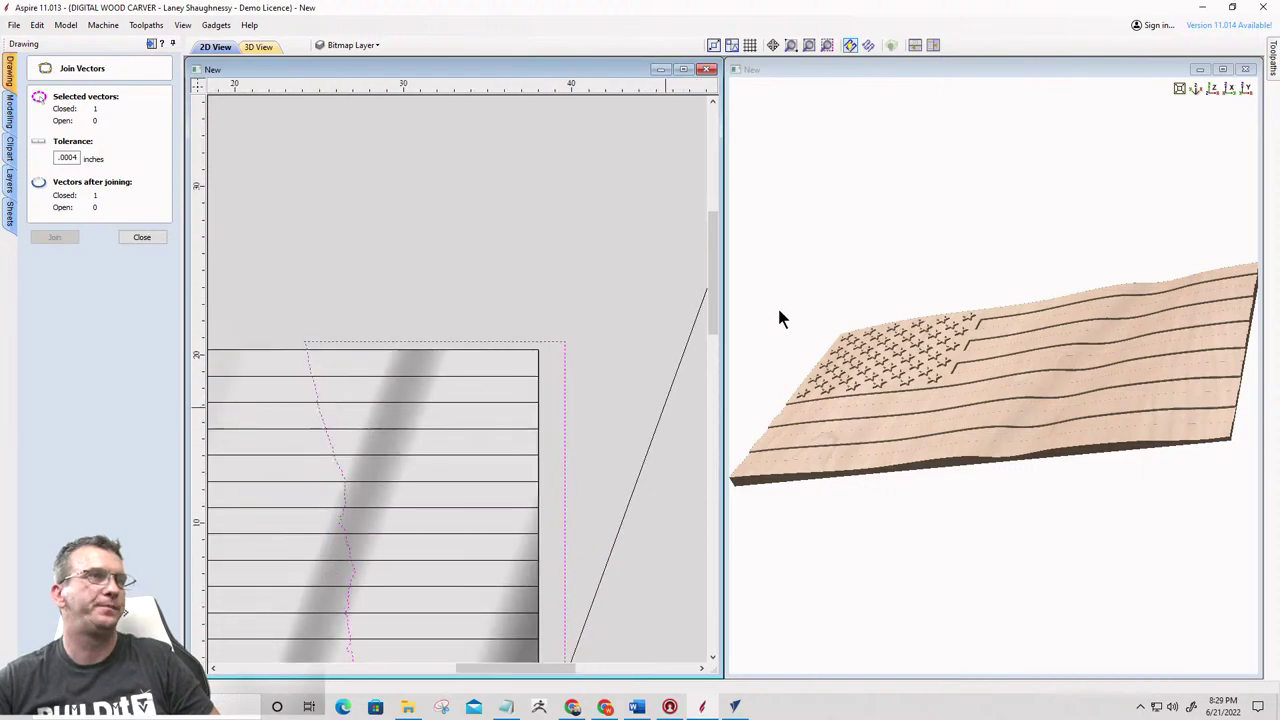
{"action": "scroll", "coordinate": [777, 310], "scroll_direction": "down", "scroll_amount": 2}
{"action": "scroll", "coordinate": [472, 532], "scroll_direction": "down", "scroll_amount": 1}
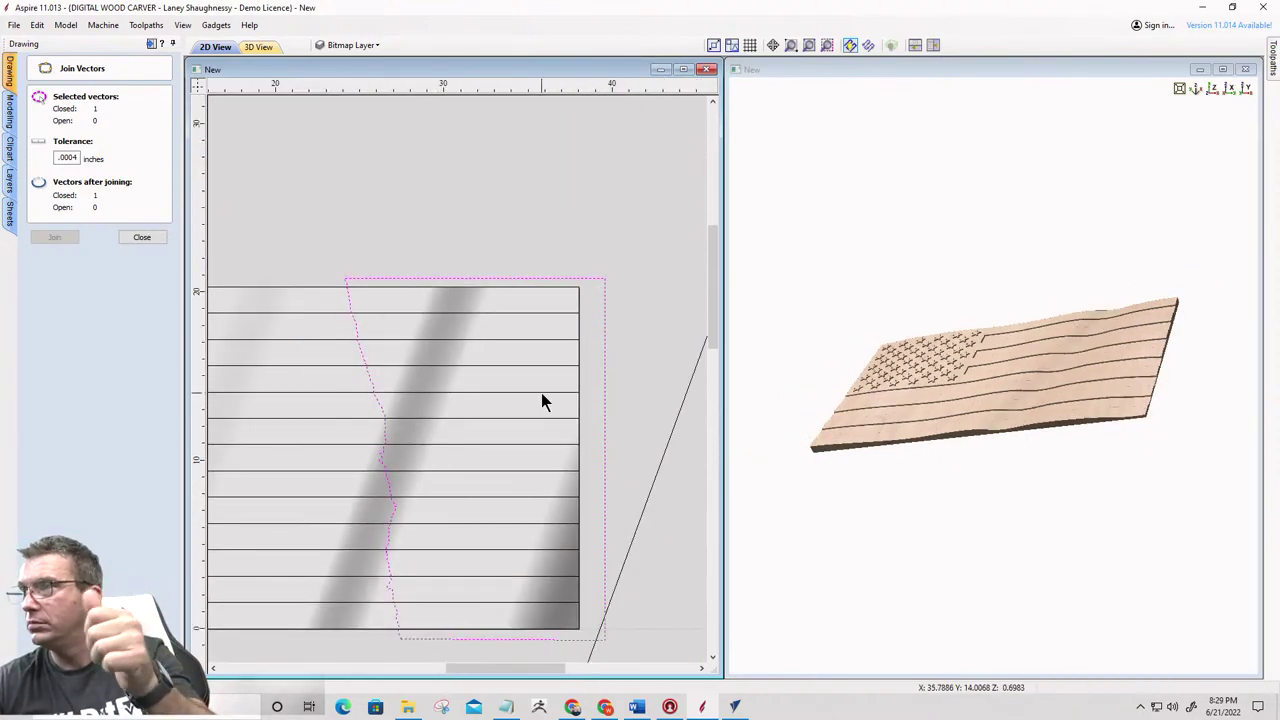
{"action": "scroll", "coordinate": [400, 291], "scroll_direction": "down", "scroll_amount": 2}
{"action": "scroll", "coordinate": [429, 403], "scroll_direction": "up", "scroll_amount": 2}
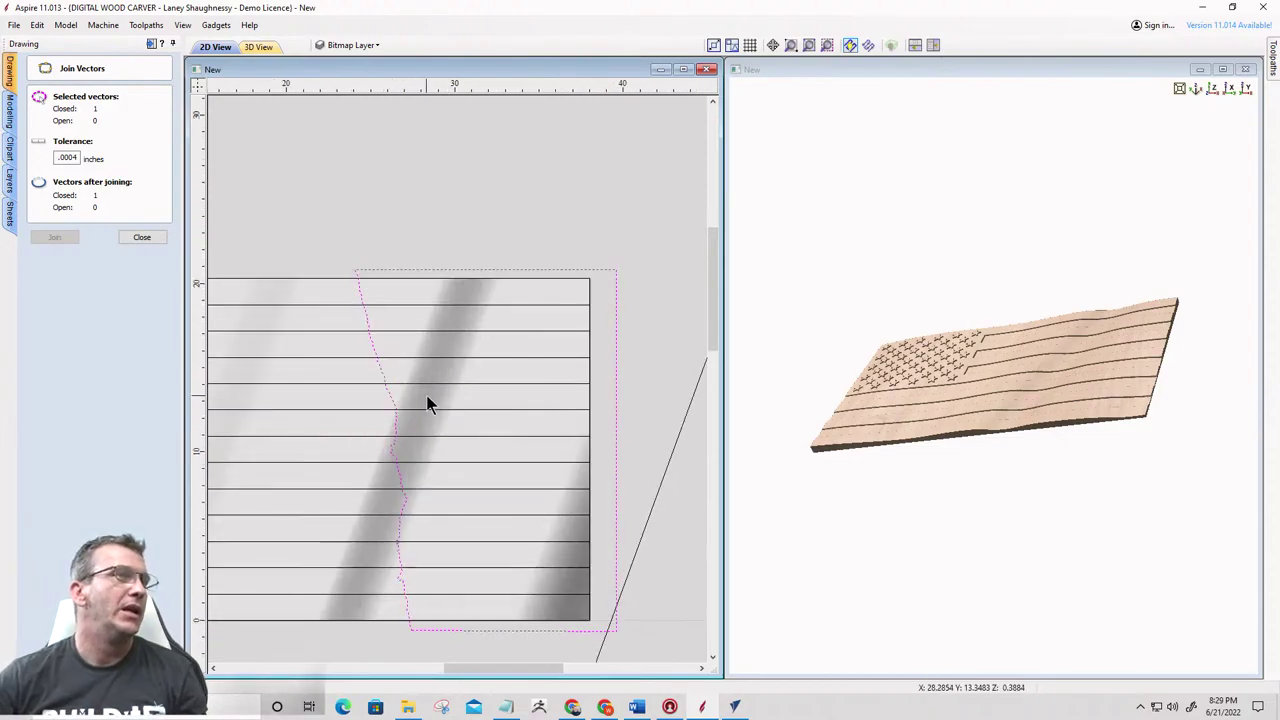
{"action": "left_click", "coordinate": [141, 238]}
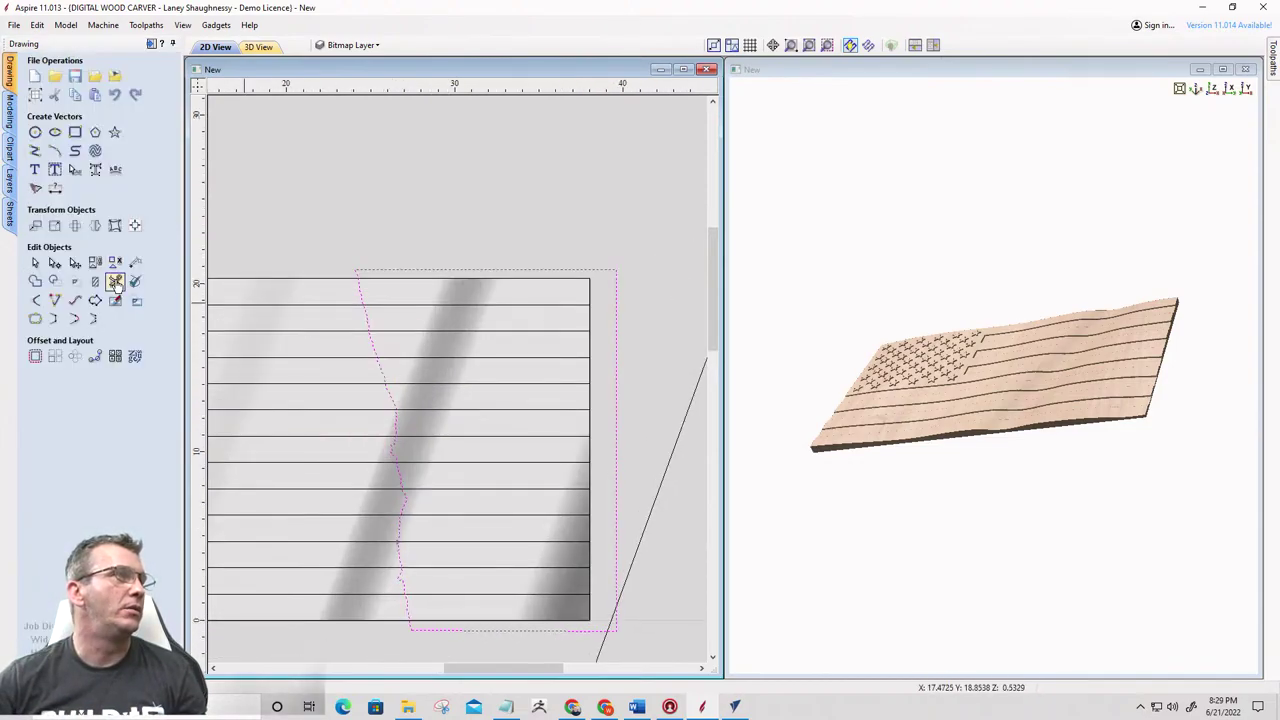
Clear the area of the Model With 30.0° Draft component inside the selected torn-edge outline
{"action": "left_click", "coordinate": [9, 110]}
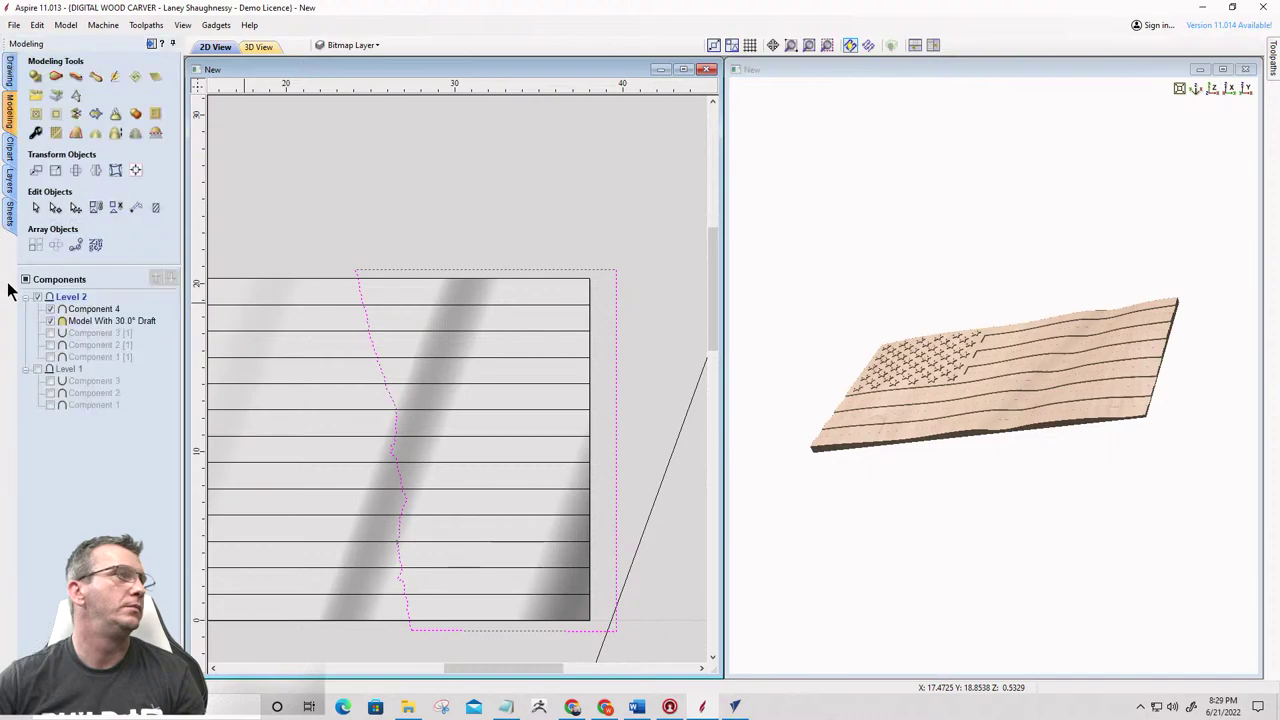
{"action": "left_click", "coordinate": [76, 309]}
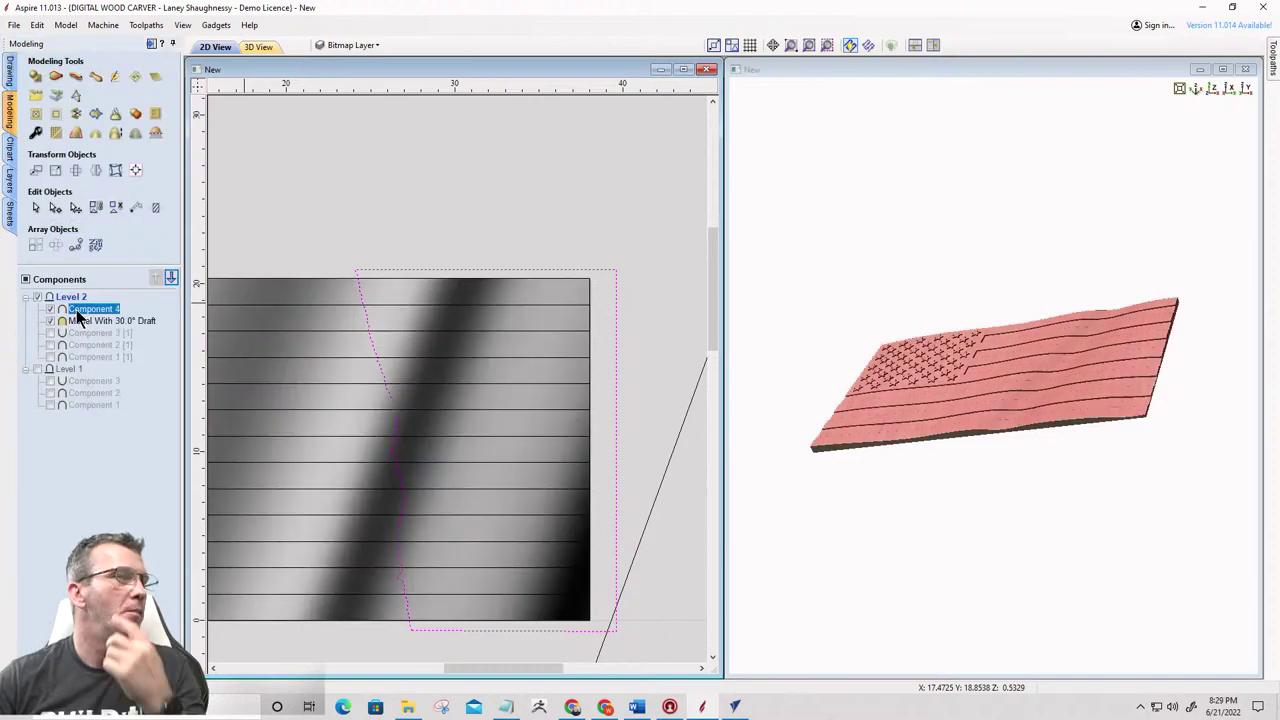
{"action": "left_click", "coordinate": [79, 318]}
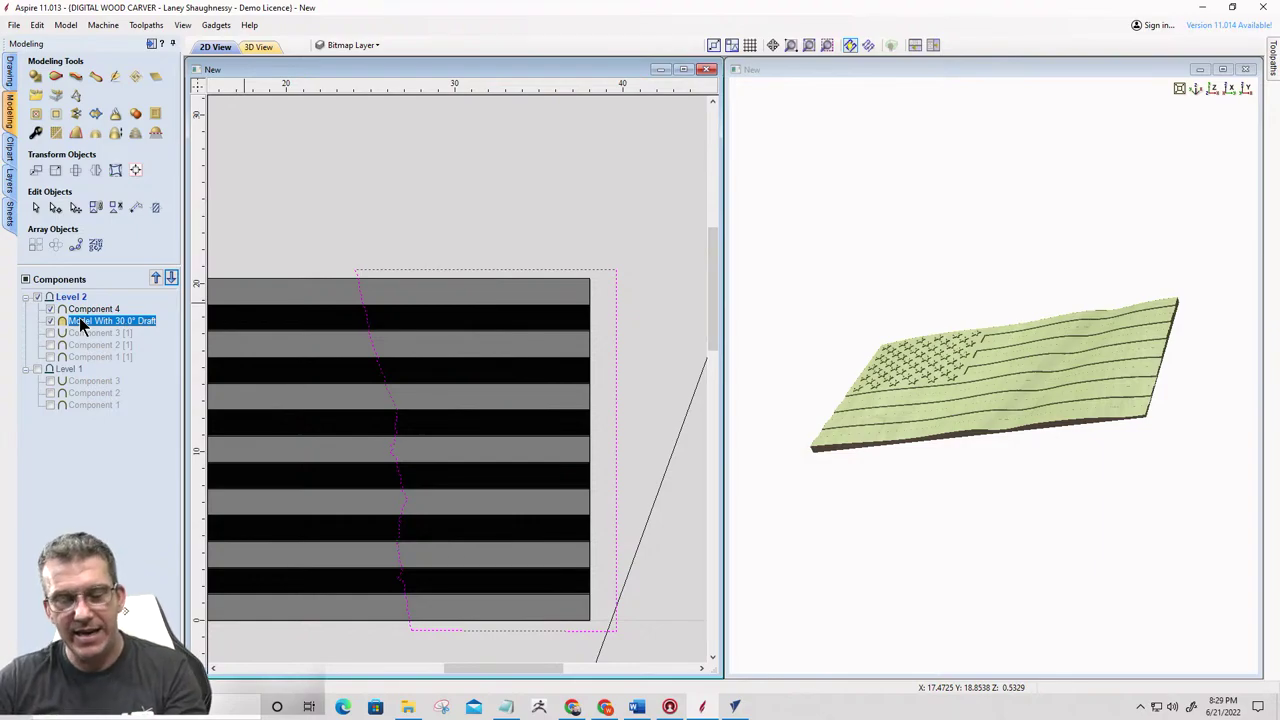
{"action": "left_click", "coordinate": [491, 270]}
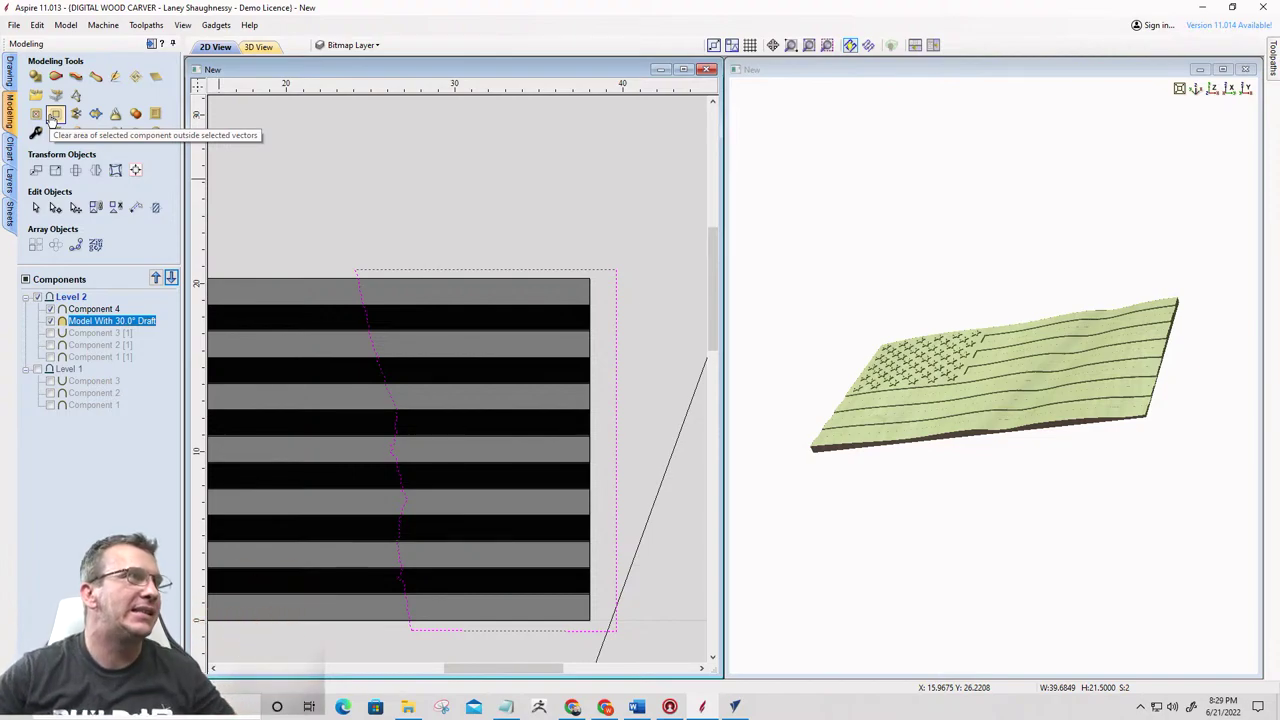
{"action": "left_click", "coordinate": [34, 116]}
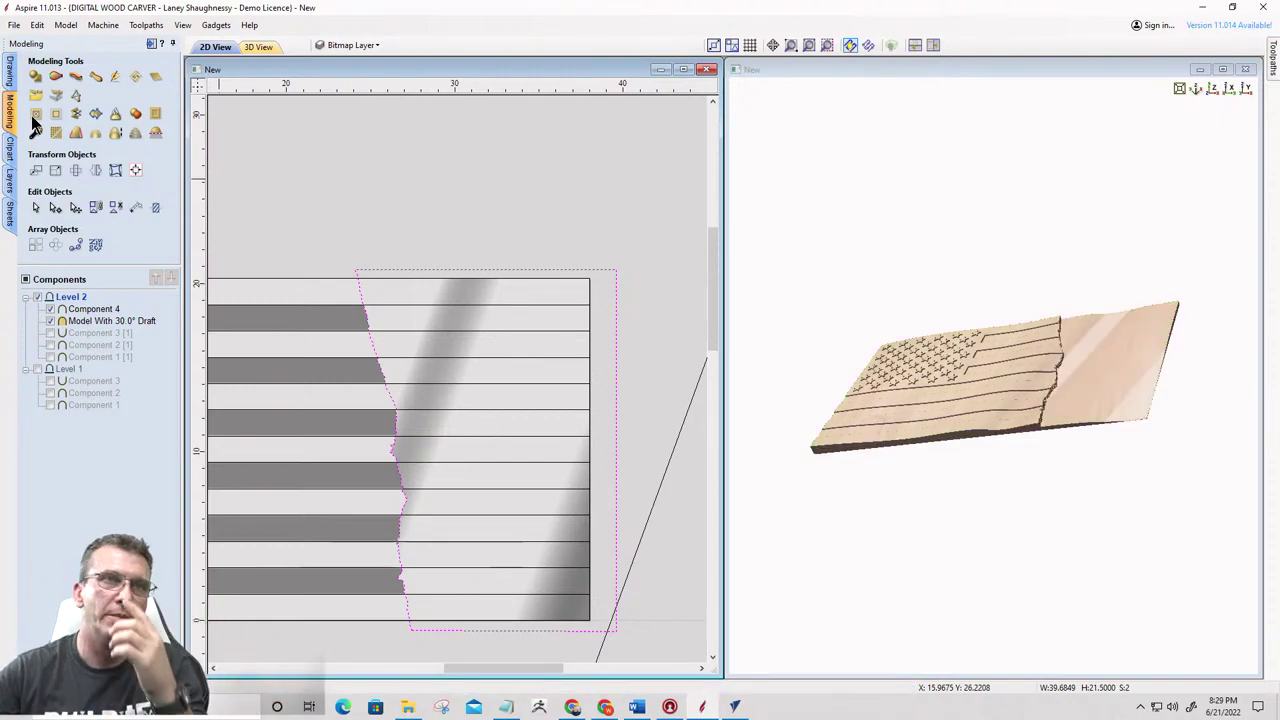
Create a flat-profile component from the torn-edge outline with a 0.125 inch base height, added to the other components
{"action": "scroll", "coordinate": [1111, 366], "scroll_direction": "up", "scroll_amount": 5}
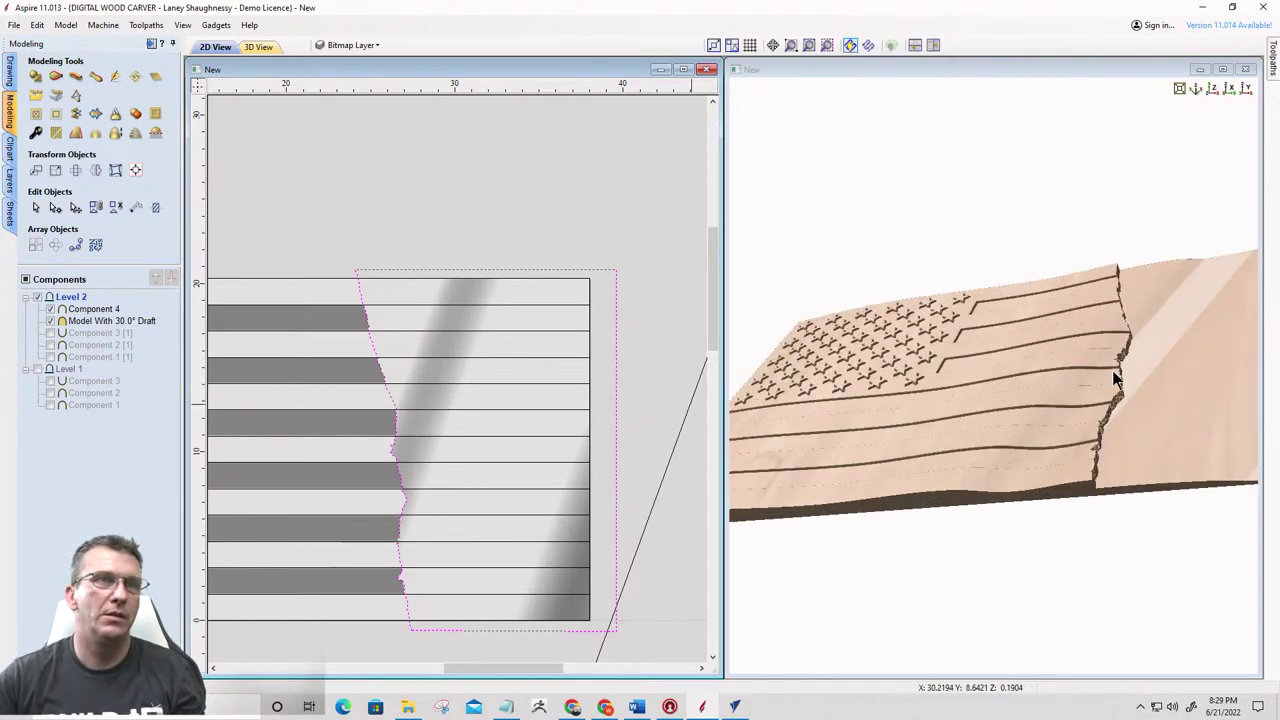
{"action": "left_click_drag", "start_coordinate": [932, 340], "coordinate": [838, 487]}
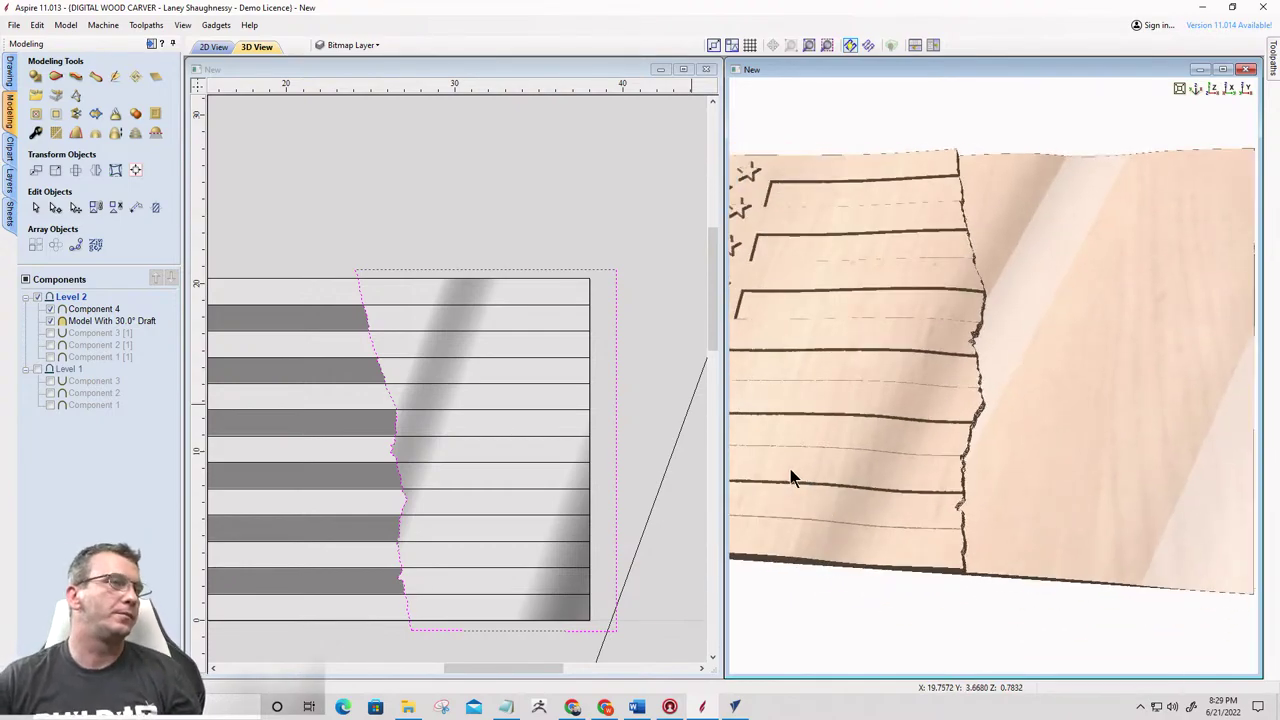
{"action": "scroll", "coordinate": [547, 410], "scroll_direction": "down", "scroll_amount": 1}
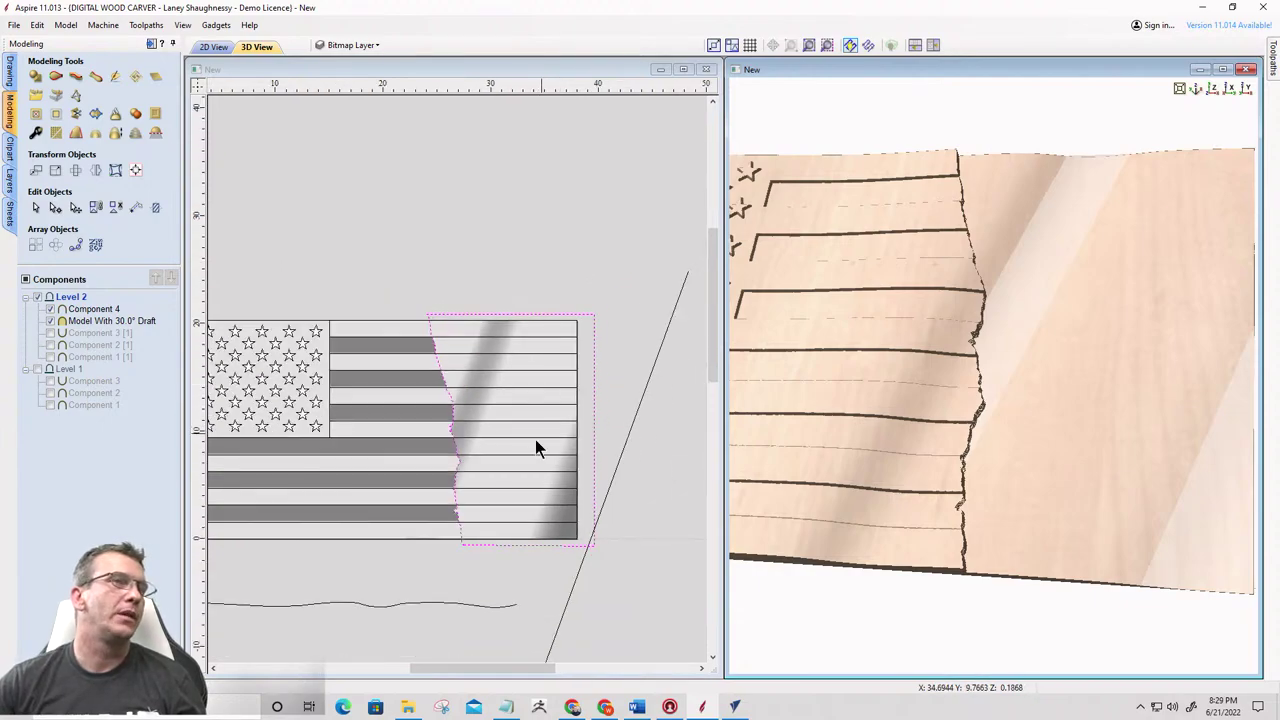
{"action": "left_click", "coordinate": [384, 494]}
{"action": "left_click", "coordinate": [393, 435]}
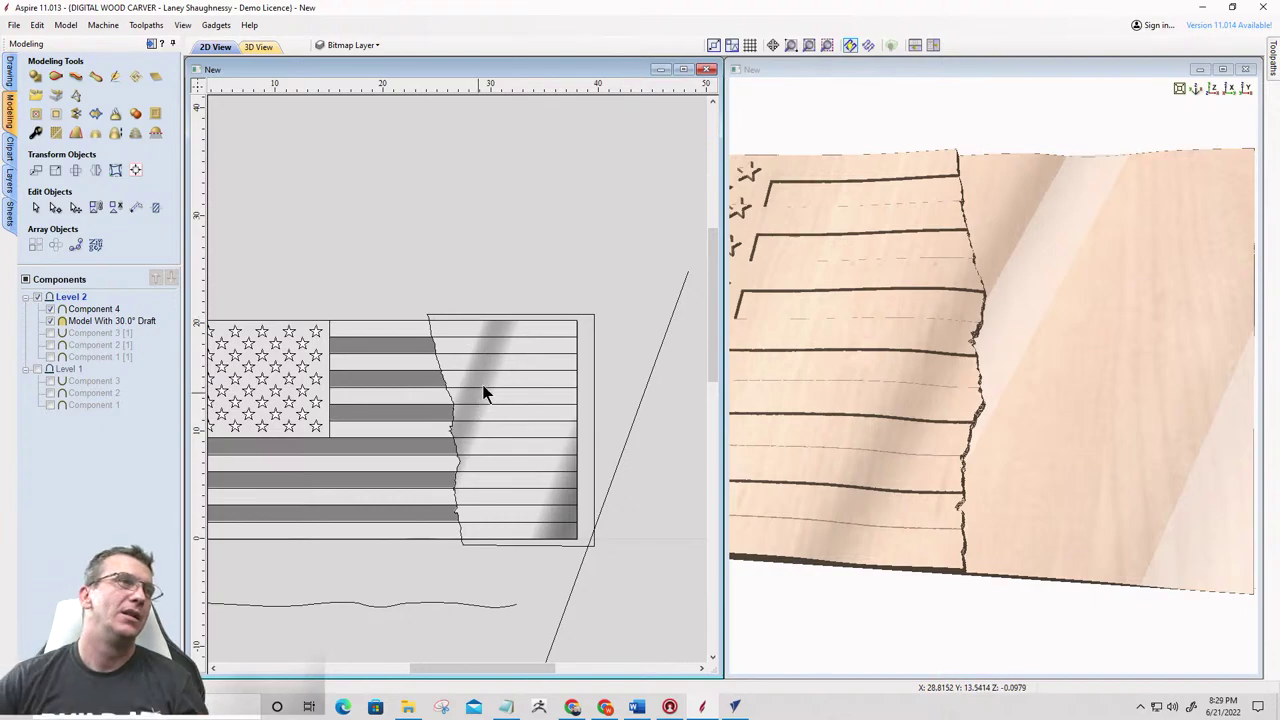
{"action": "left_click_drag", "start_coordinate": [916, 490], "coordinate": [920, 367]}
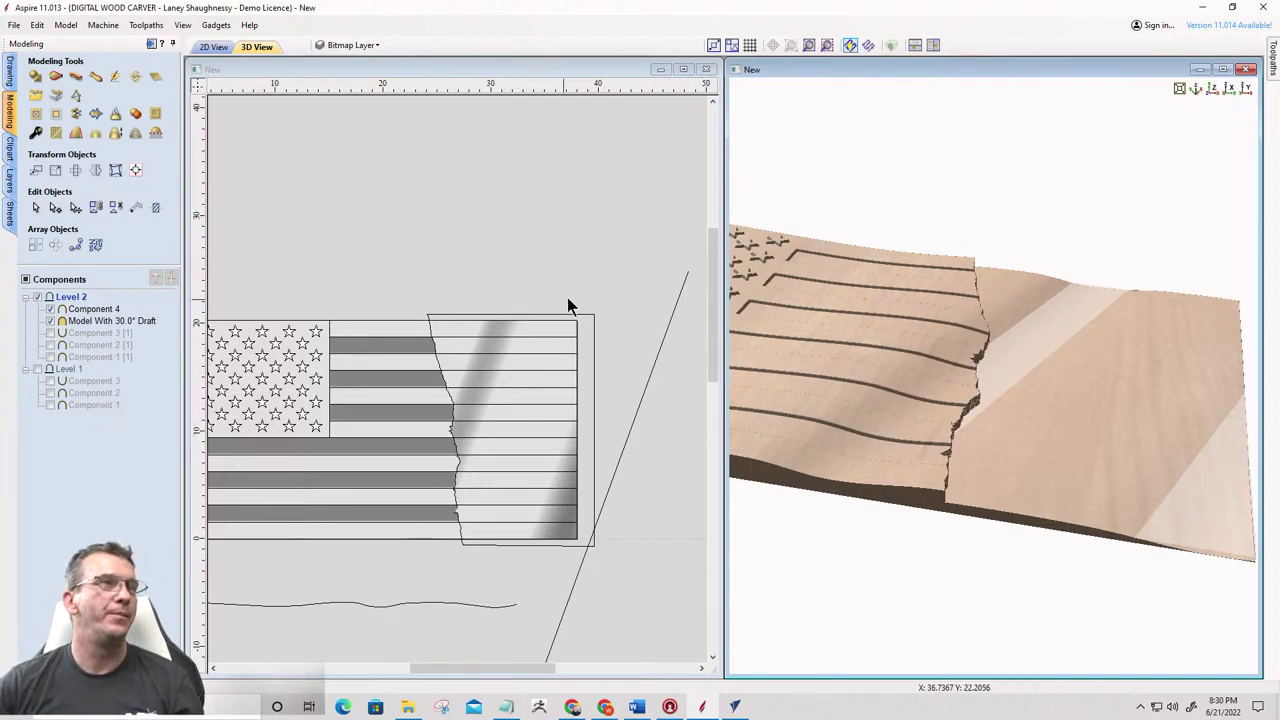
{"action": "left_click", "coordinate": [588, 322]}
{"action": "left_click", "coordinate": [592, 322]}
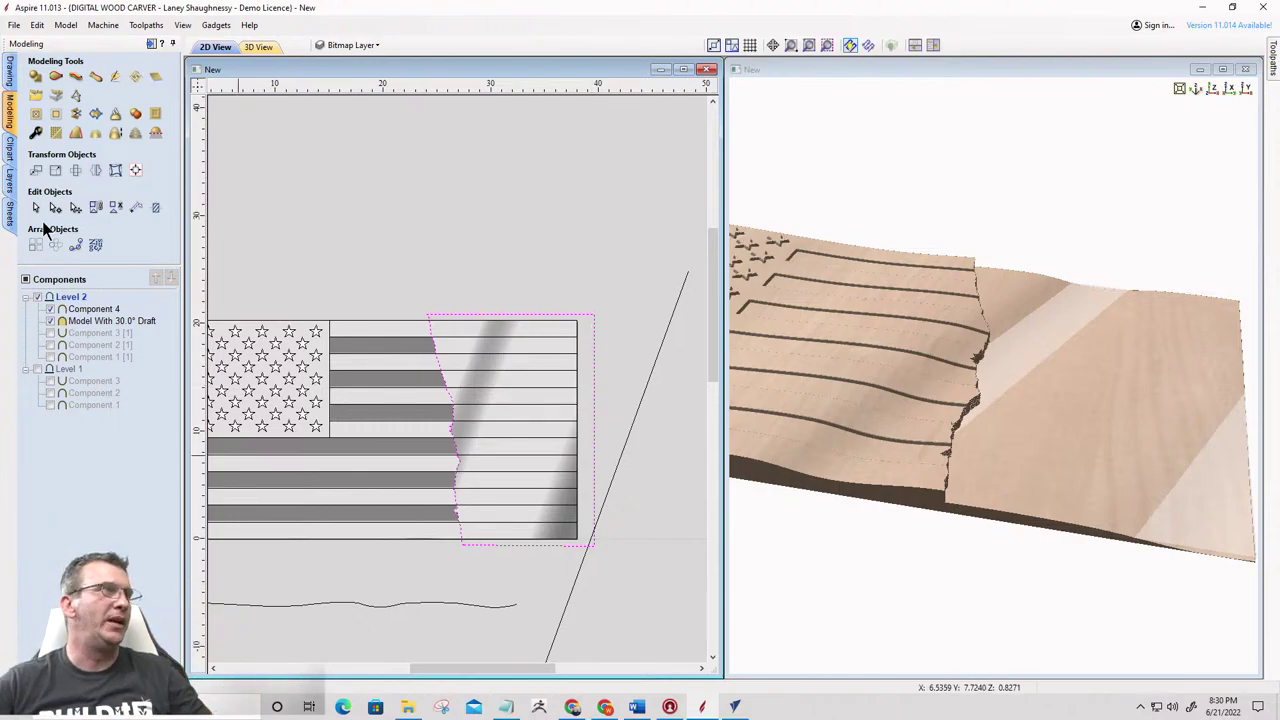
{"action": "left_click", "coordinate": [36, 77]}
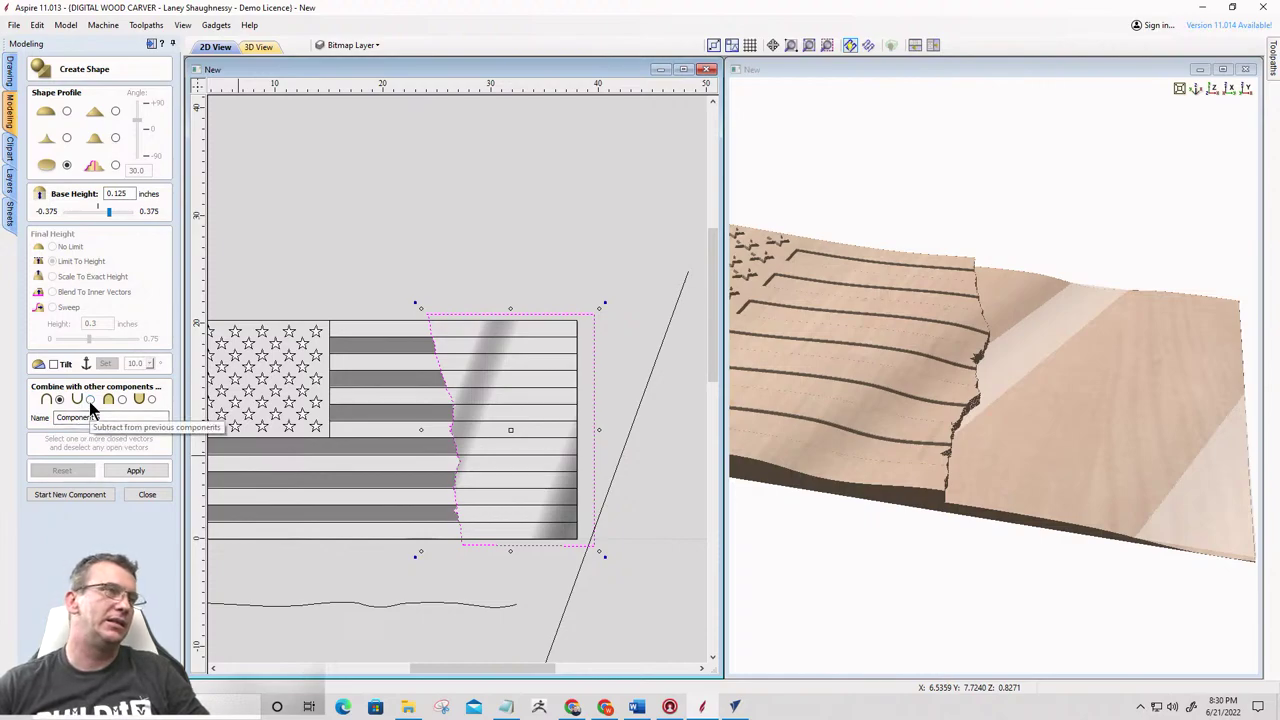
{"action": "left_click", "coordinate": [148, 469]}
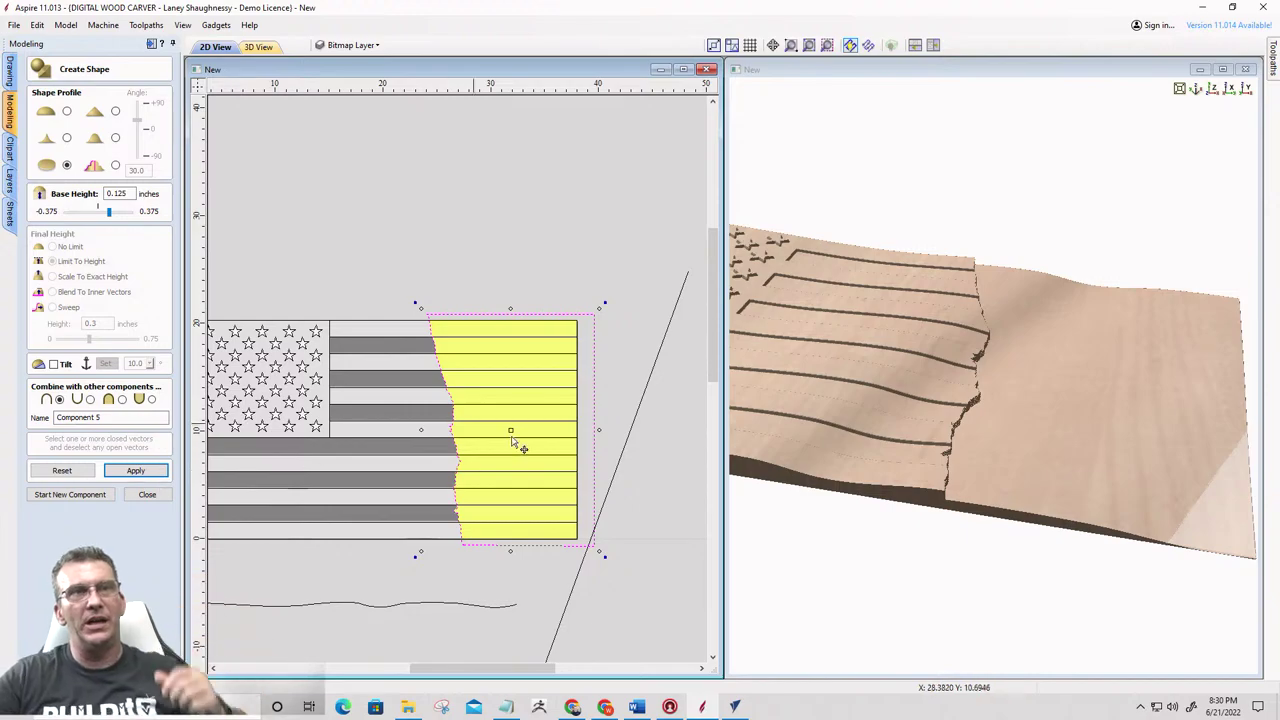
Set the flat component's base height to 0.25 inches, apply it, and check the torn edge's step in 3D
{"action": "left_click_drag", "start_coordinate": [1052, 472], "coordinate": [1008, 408]}
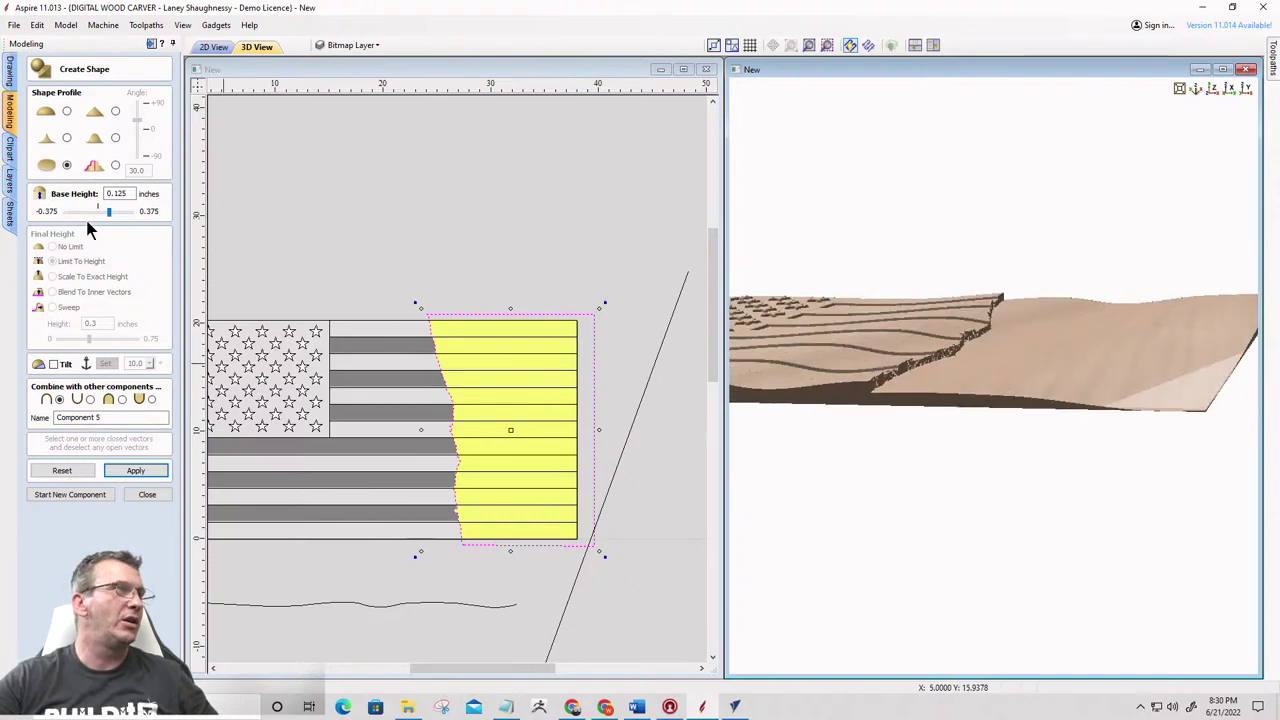
{"action": "left_click", "coordinate": [117, 194]}
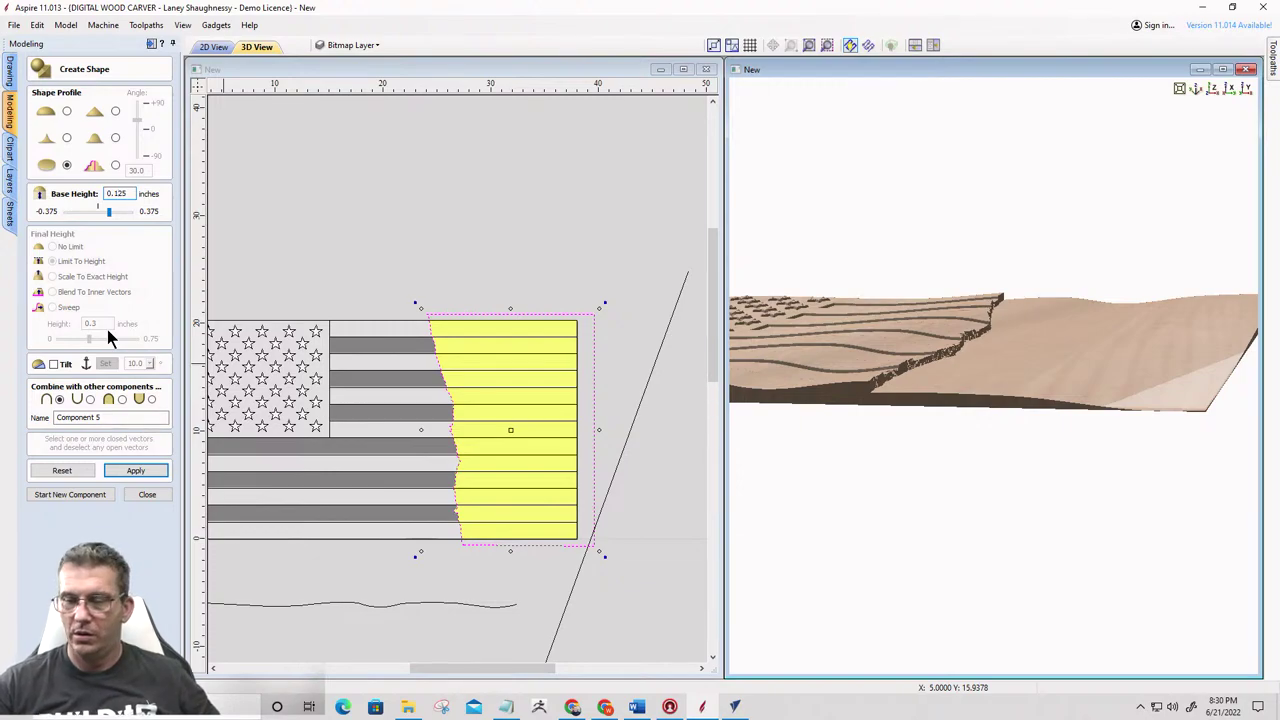
{"action": "key", "text": "BackSpace"}
{"action": "type", "text": "2"}
{"action": "key", "text": "Return"}
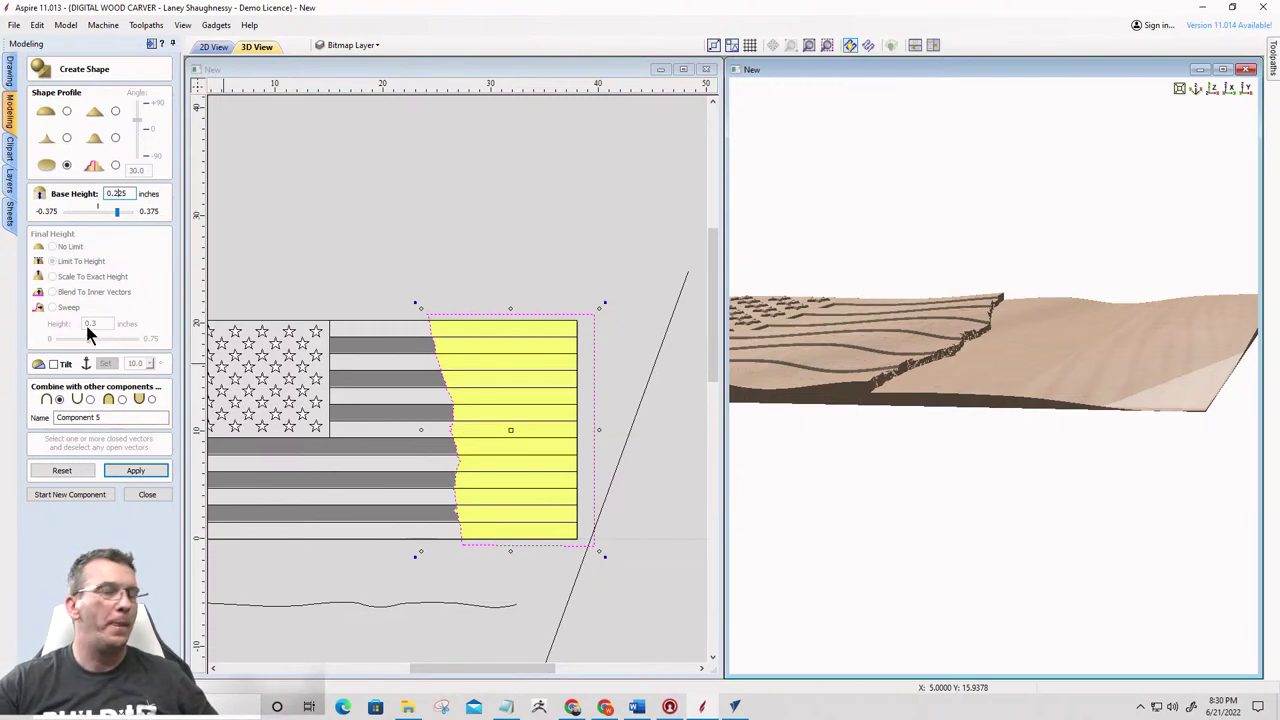
{"action": "key", "text": "BackSpace"}
{"action": "key", "text": "Return"}
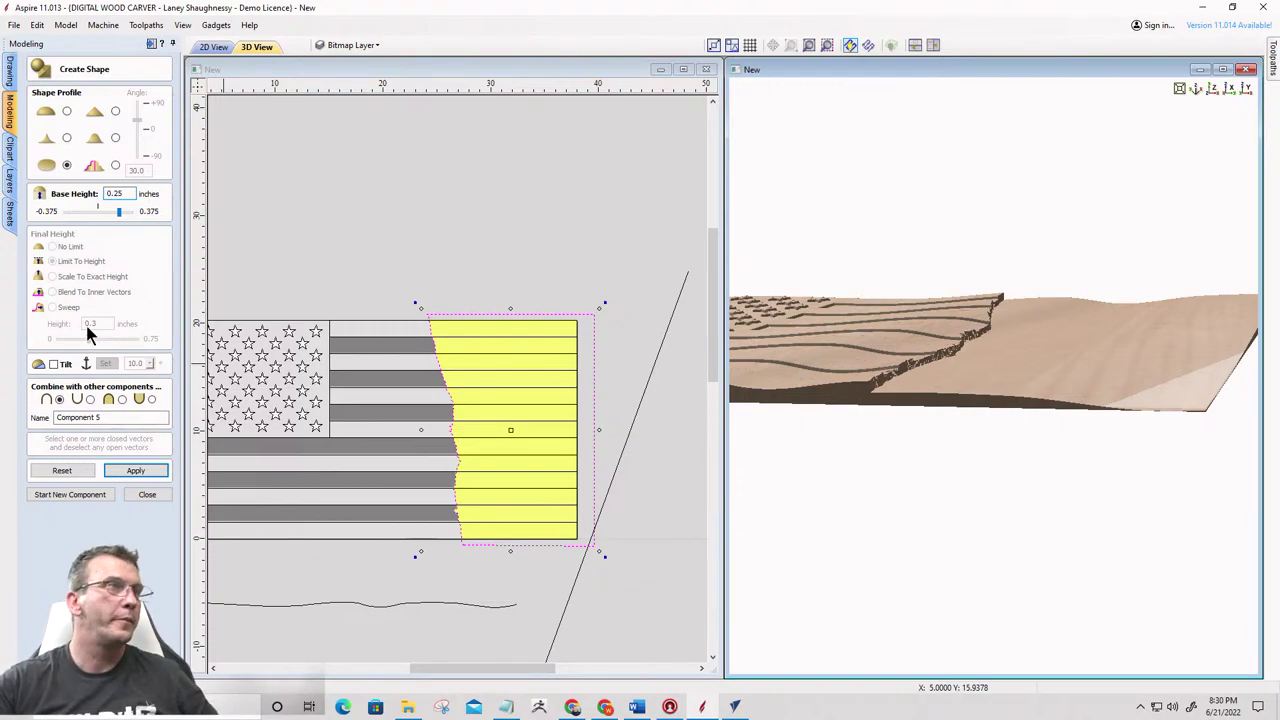
{"action": "left_click", "coordinate": [135, 471]}
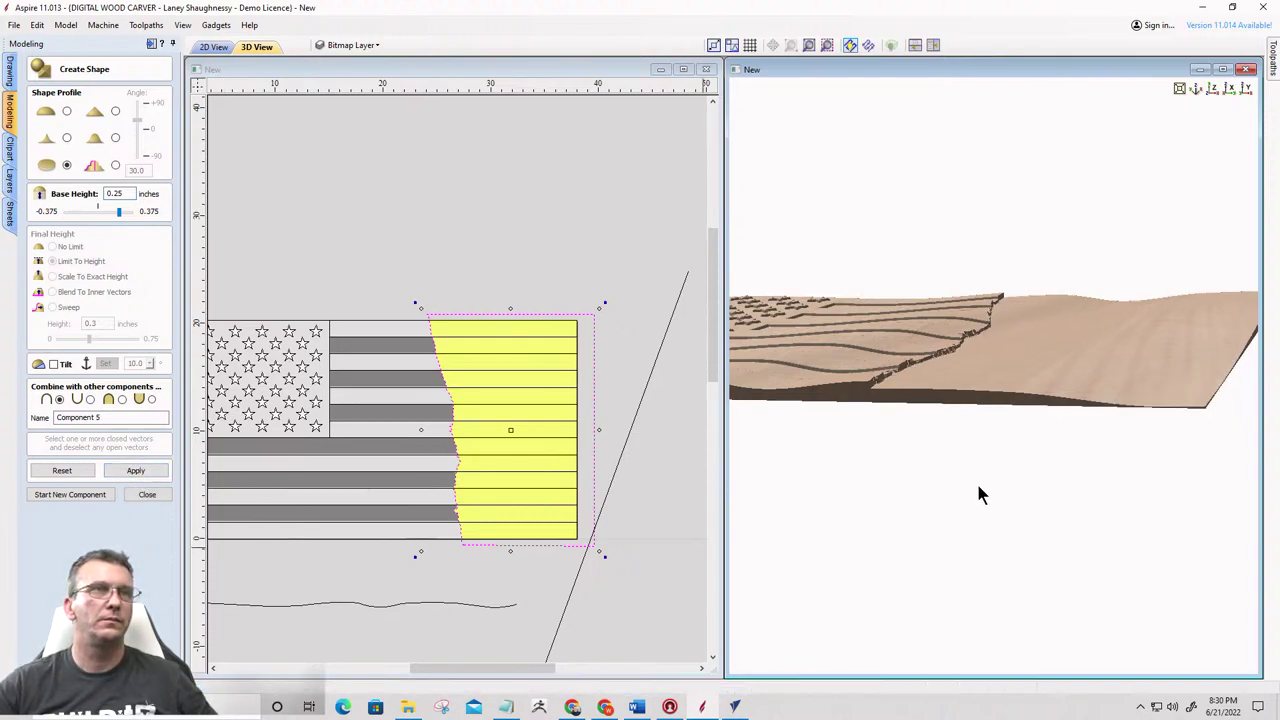
{"action": "scroll", "coordinate": [985, 452], "scroll_direction": "up", "scroll_amount": 2}
{"action": "left_click_drag", "start_coordinate": [1080, 440], "coordinate": [914, 446]}
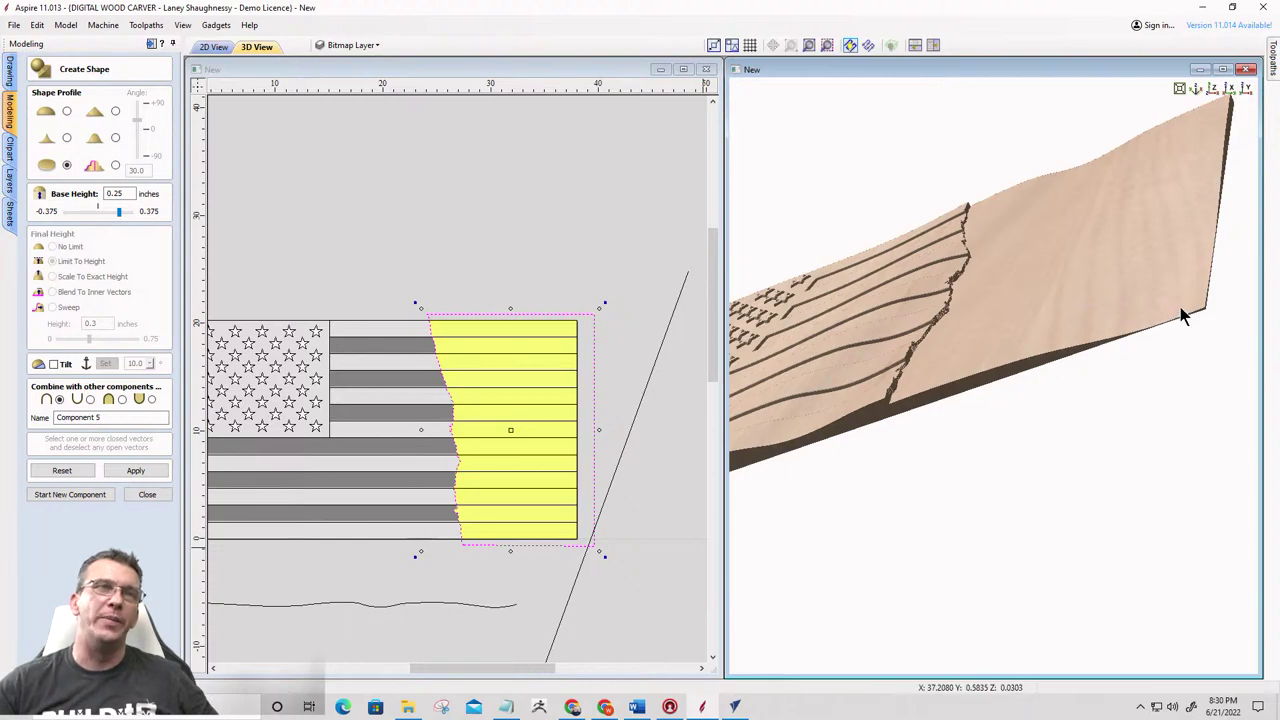
Inspect the torn edge and smooth raised end from both sides in 3D, and leave the Create Shape tool
{"action": "left_click_drag", "start_coordinate": [1180, 314], "coordinate": [1097, 242]}
{"action": "left_click_drag", "start_coordinate": [979, 307], "coordinate": [1035, 440]}
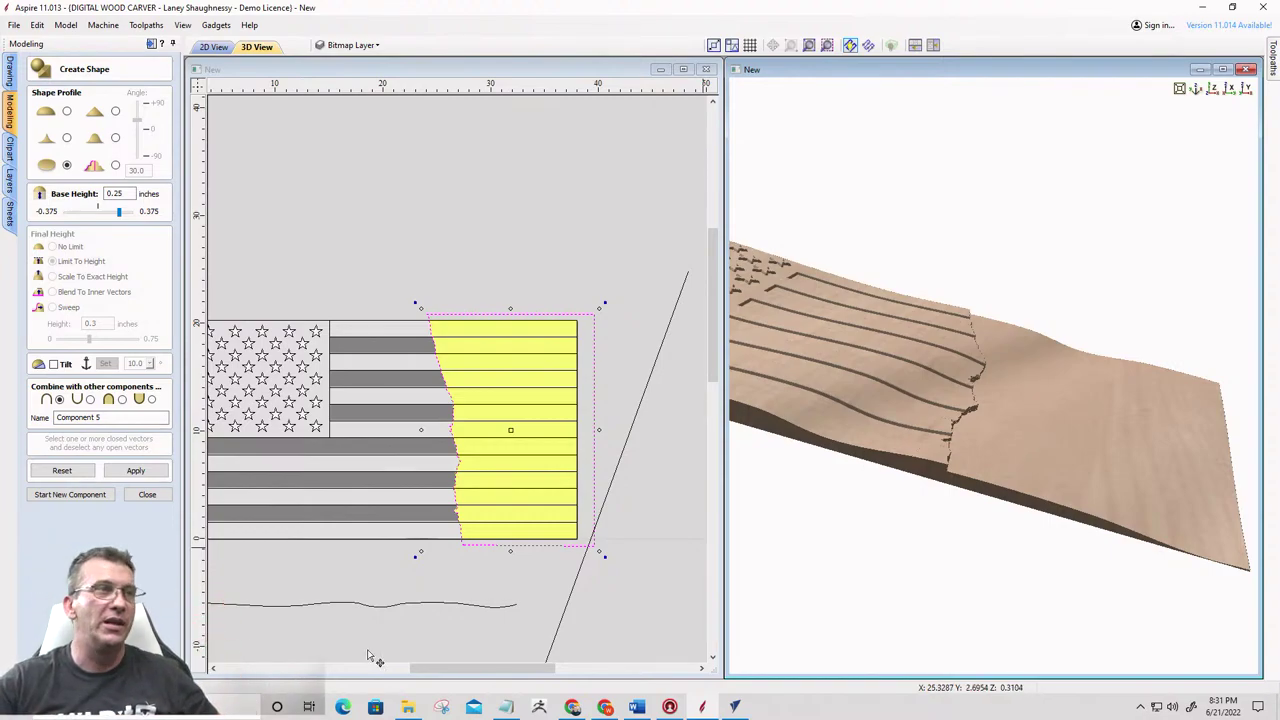
{"action": "left_click", "coordinate": [137, 495]}
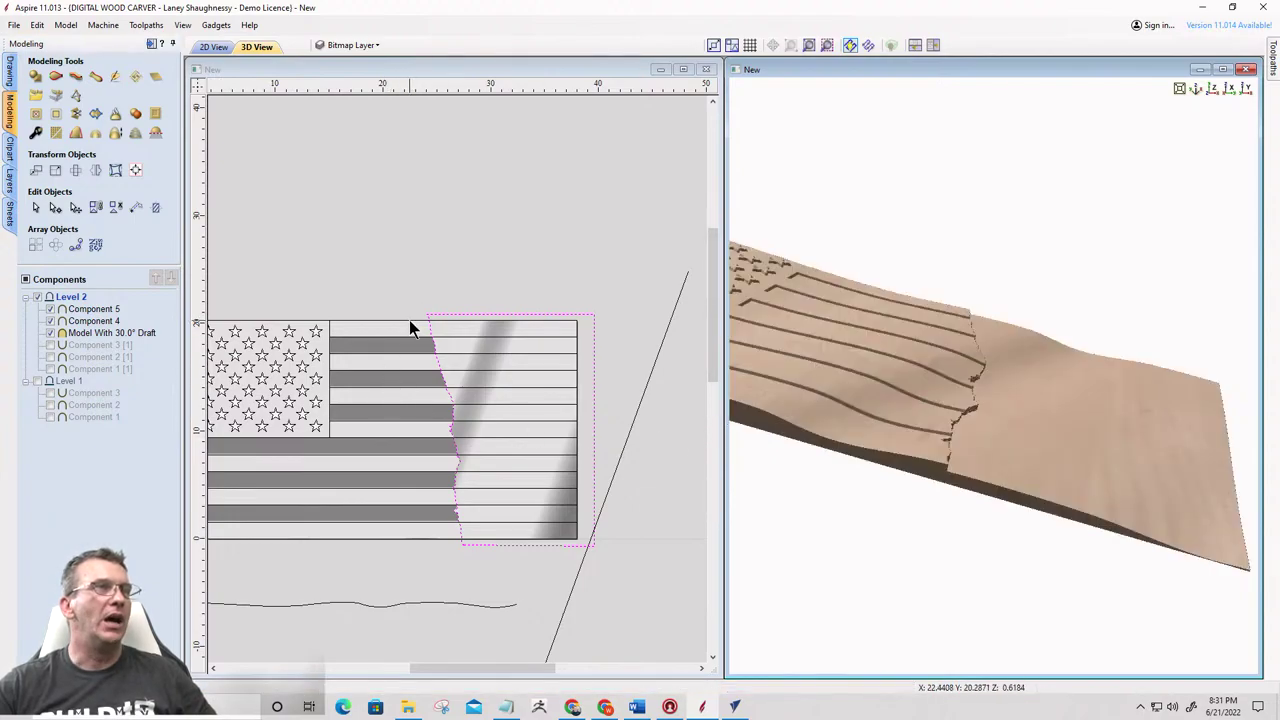
Select the flag's outer rectangular border and insert a new component level above Level 2
{"action": "left_click", "coordinate": [409, 320]}
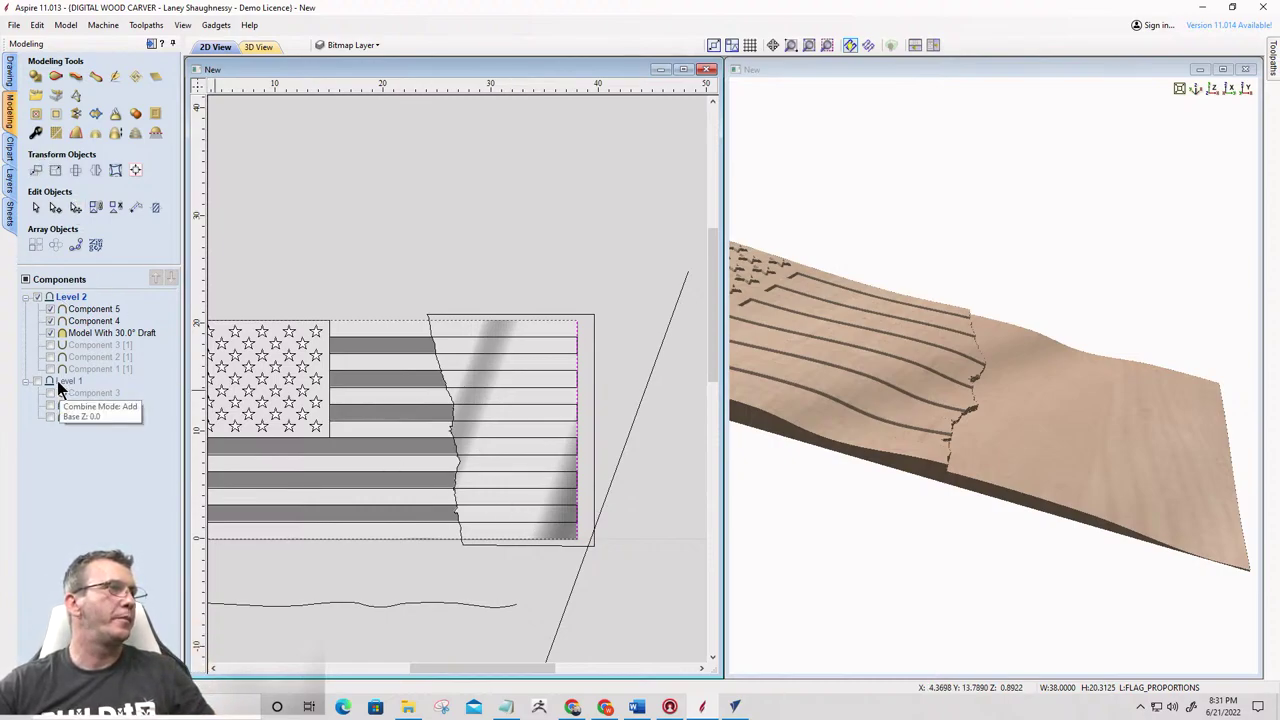
{"action": "left_click", "coordinate": [74, 301]}
{"action": "right_click", "coordinate": [74, 301]}
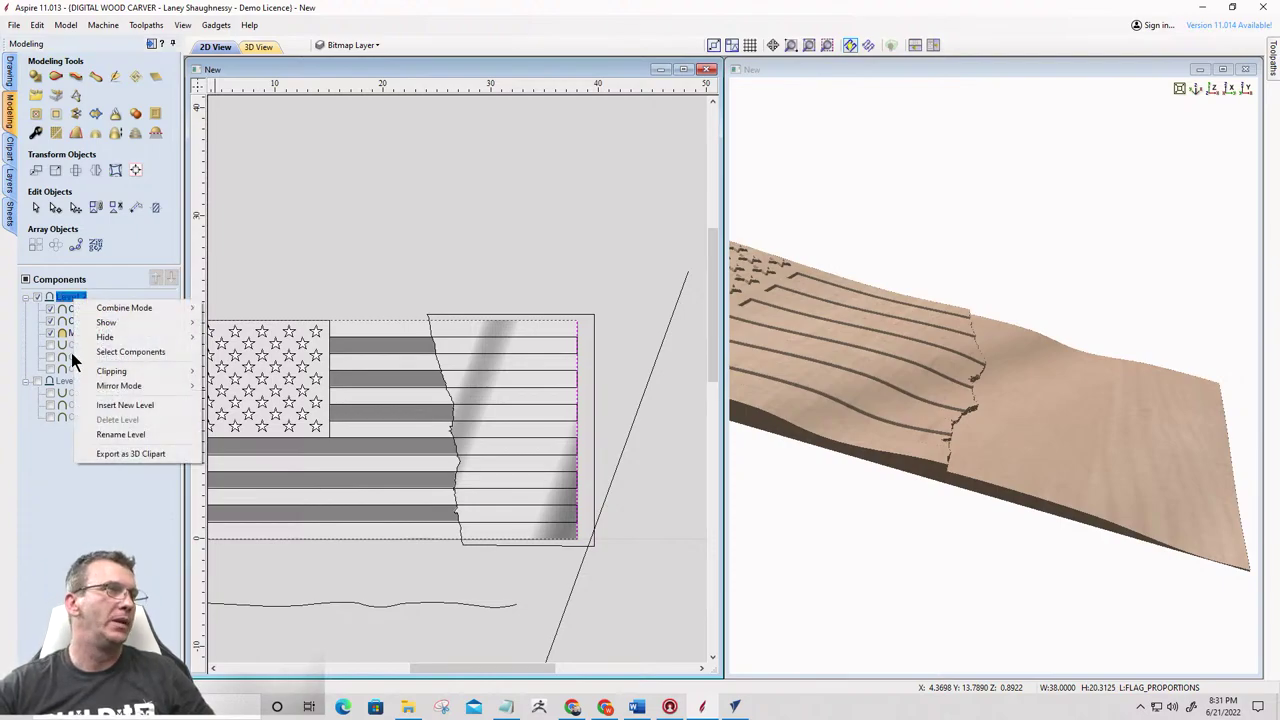
{"action": "left_click", "coordinate": [124, 405]}
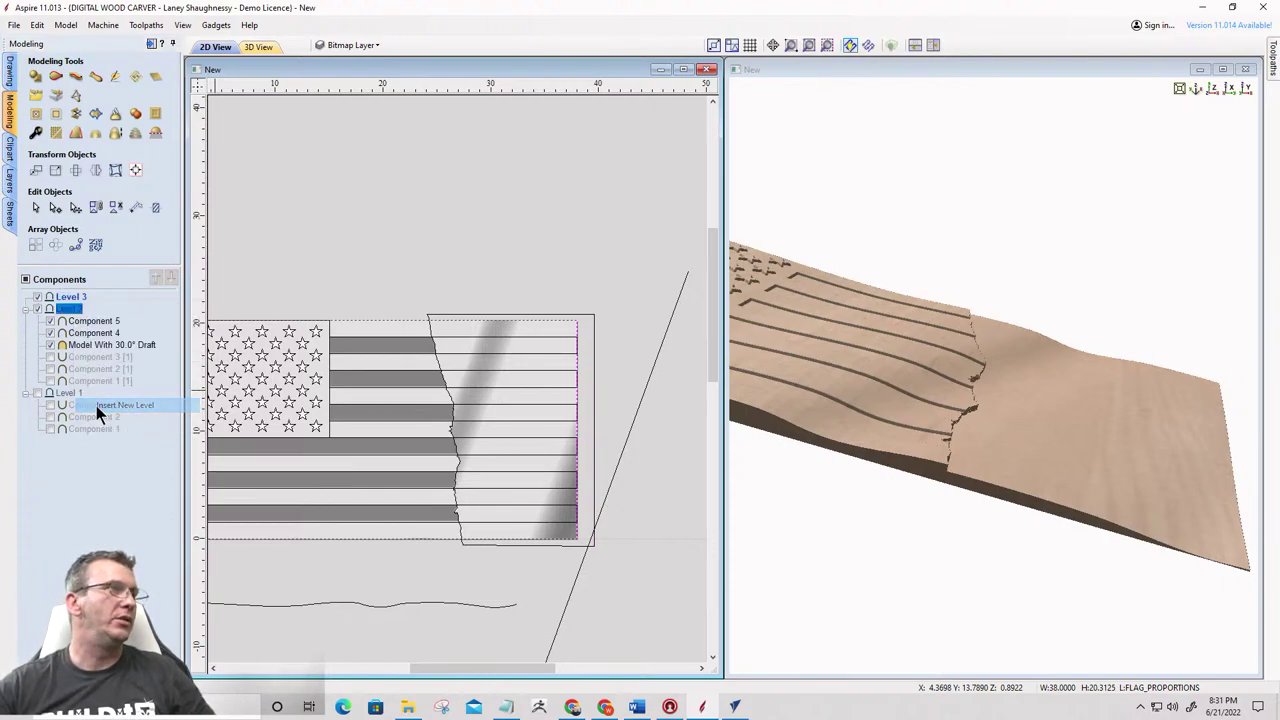
Create a flat-profile component from the flag's border with a 0.25 inch base height, added to the other components
{"action": "left_click", "coordinate": [35, 76]}
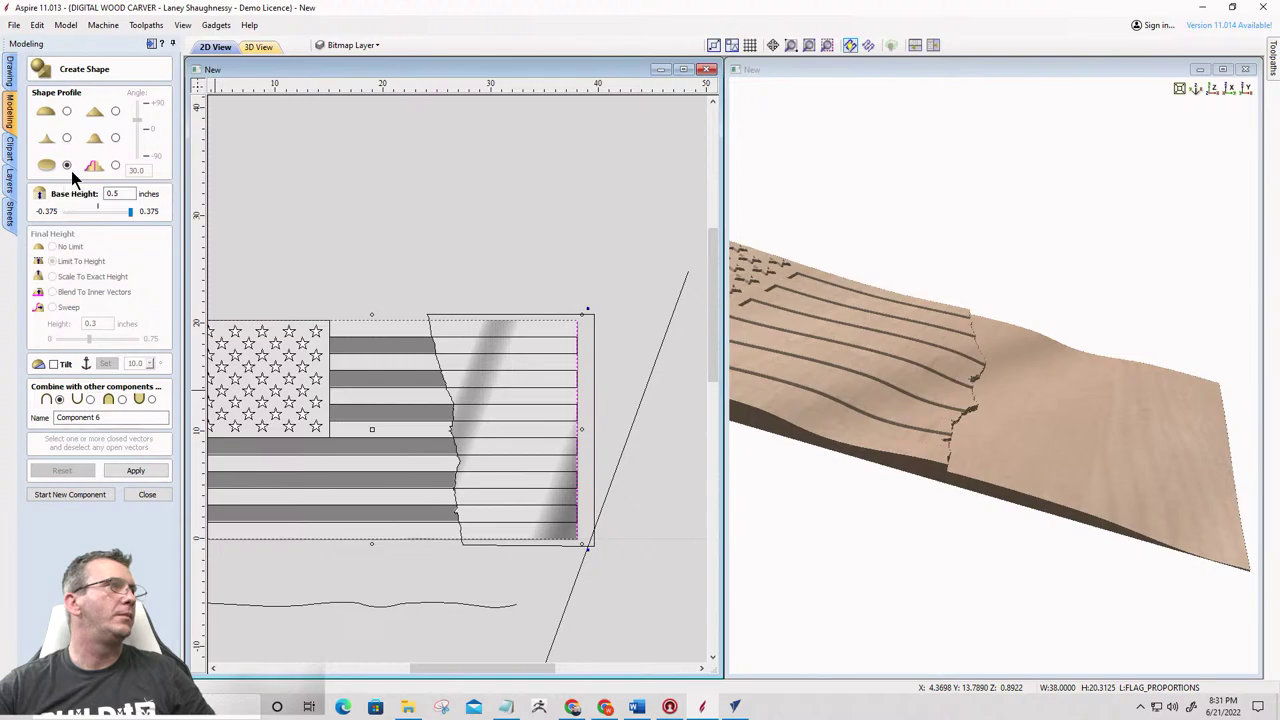
{"action": "type", "text": "2"}
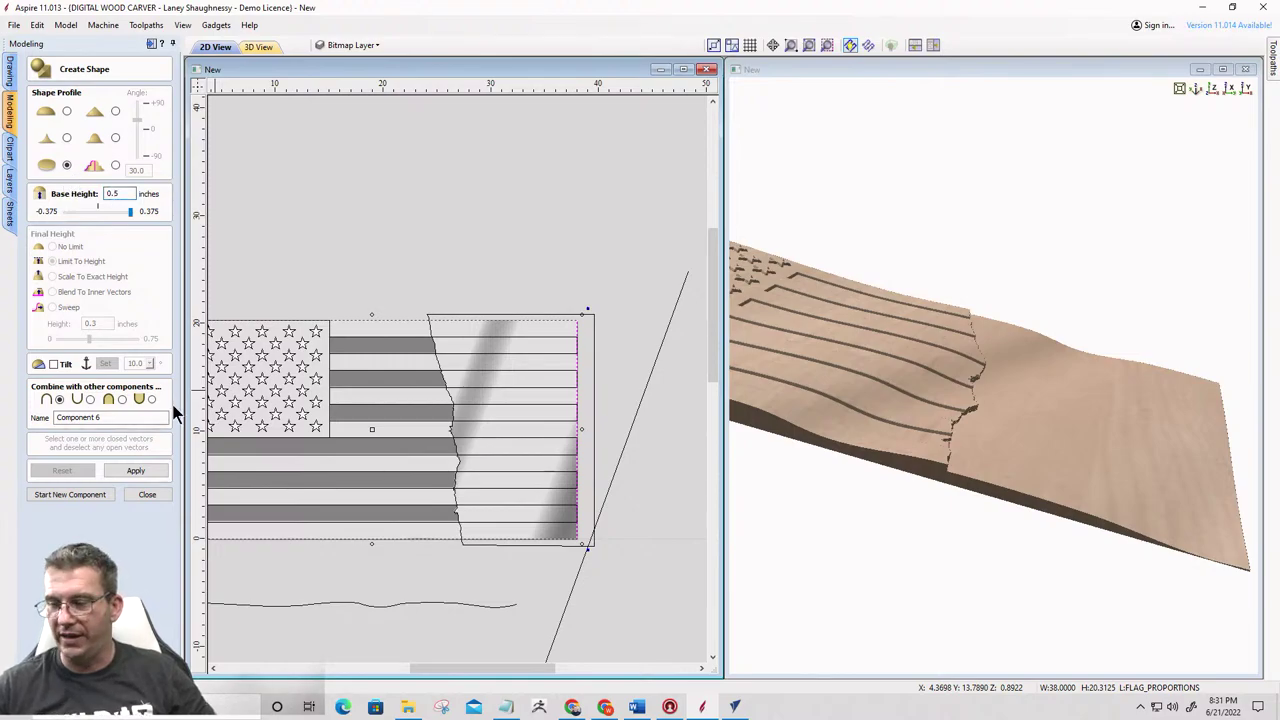
{"action": "left_click", "coordinate": [127, 474]}
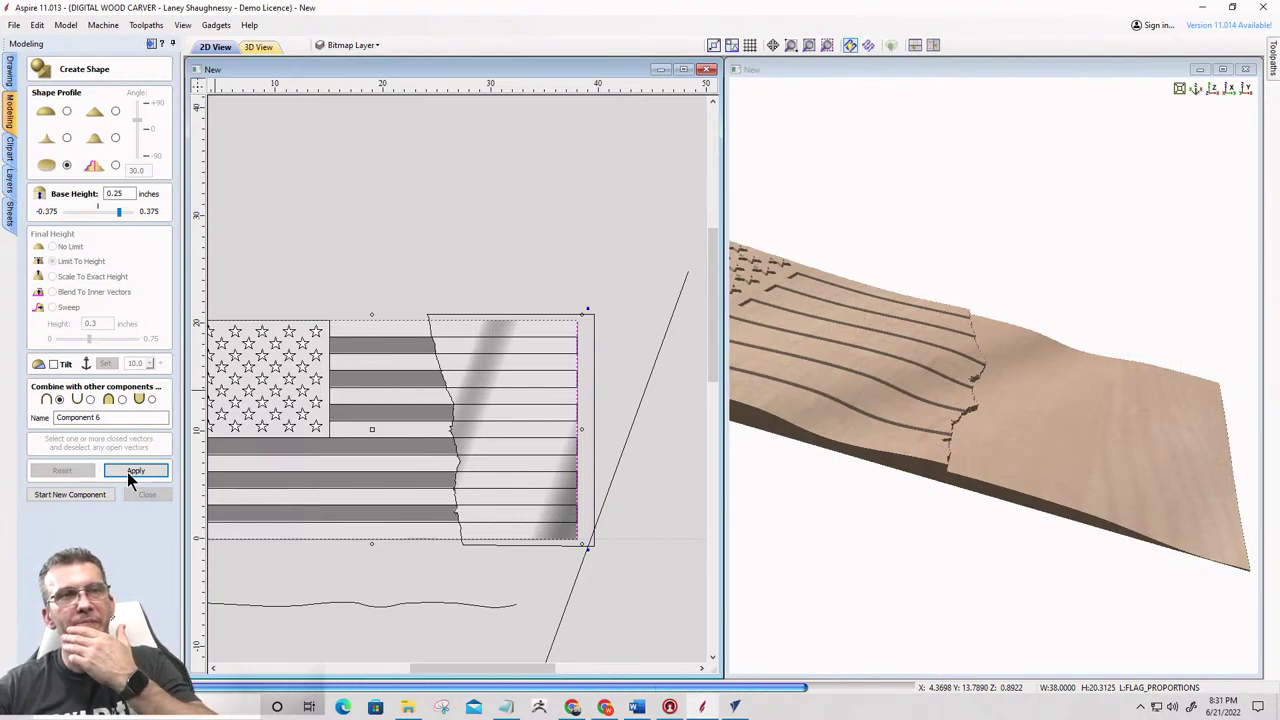
Examine the thickened flag in 3D, checking the torn edge, the smooth end and the wavy lower side
{"action": "left_click_drag", "start_coordinate": [1040, 490], "coordinate": [836, 519]}
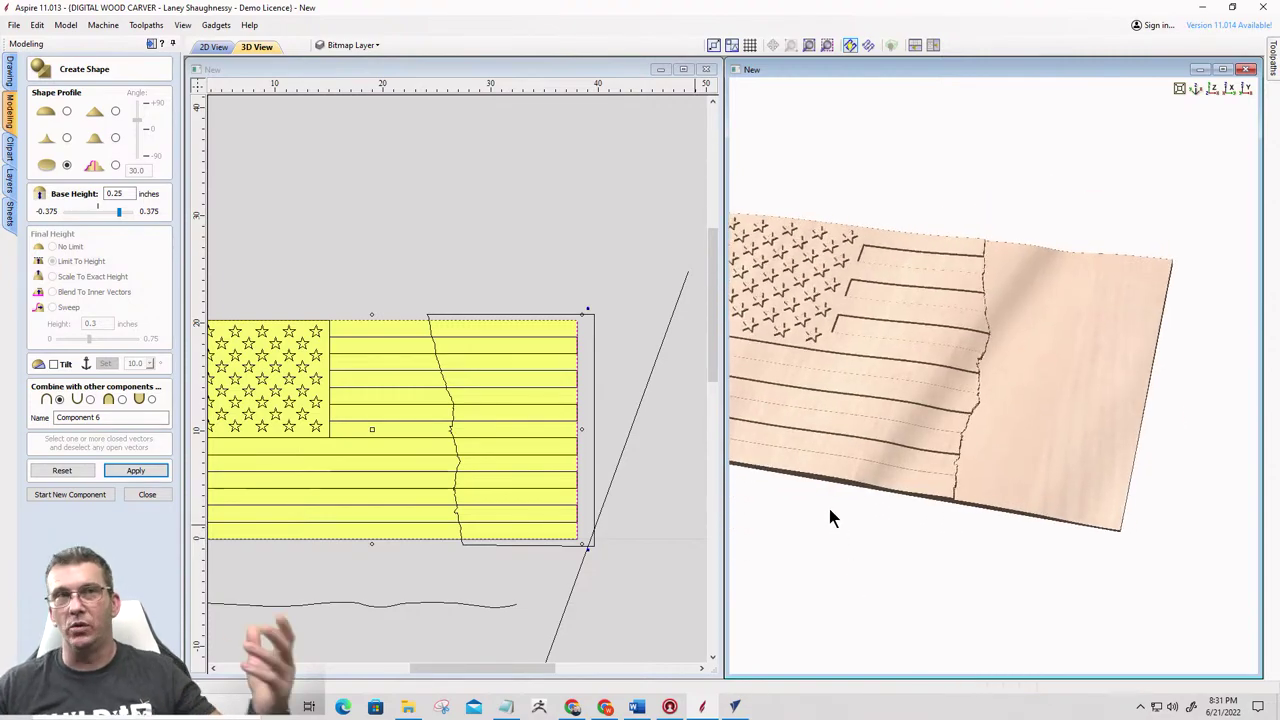
{"action": "scroll", "coordinate": [931, 408], "scroll_direction": "down", "scroll_amount": 4}
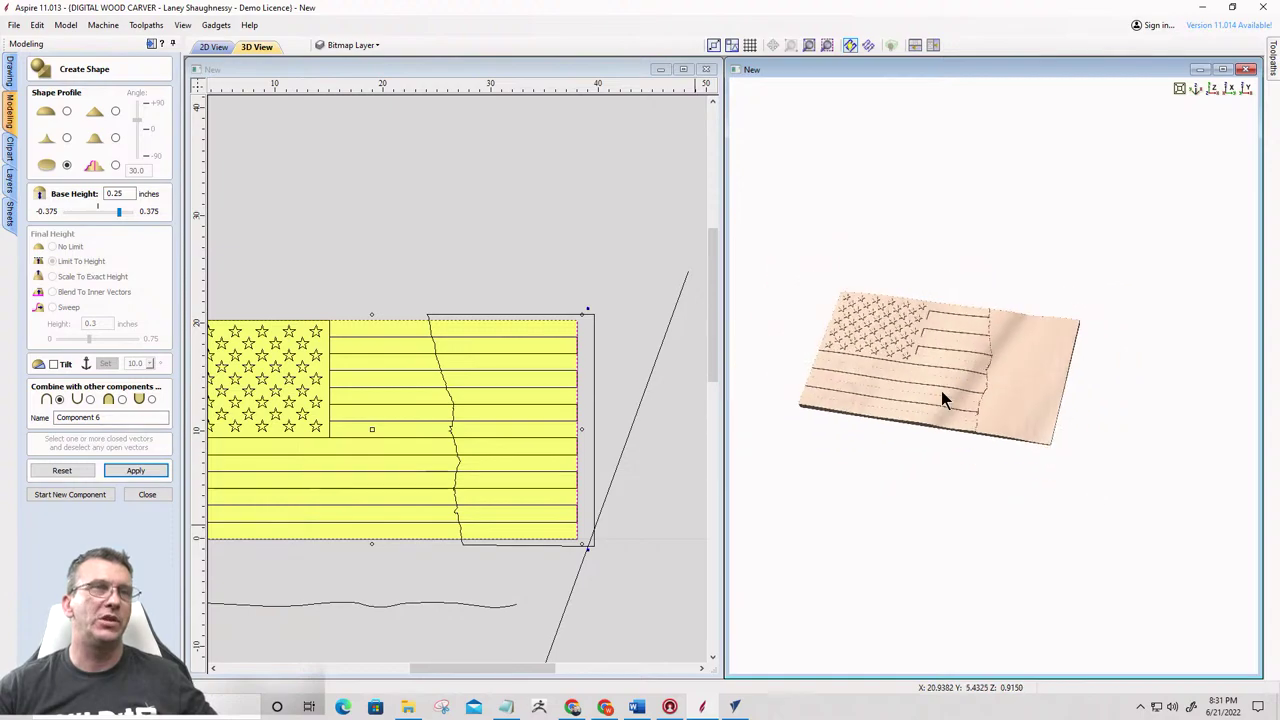
{"action": "scroll", "coordinate": [803, 381], "scroll_direction": "up", "scroll_amount": 5}
{"action": "scroll", "coordinate": [986, 366], "scroll_direction": "up", "scroll_amount": 2}
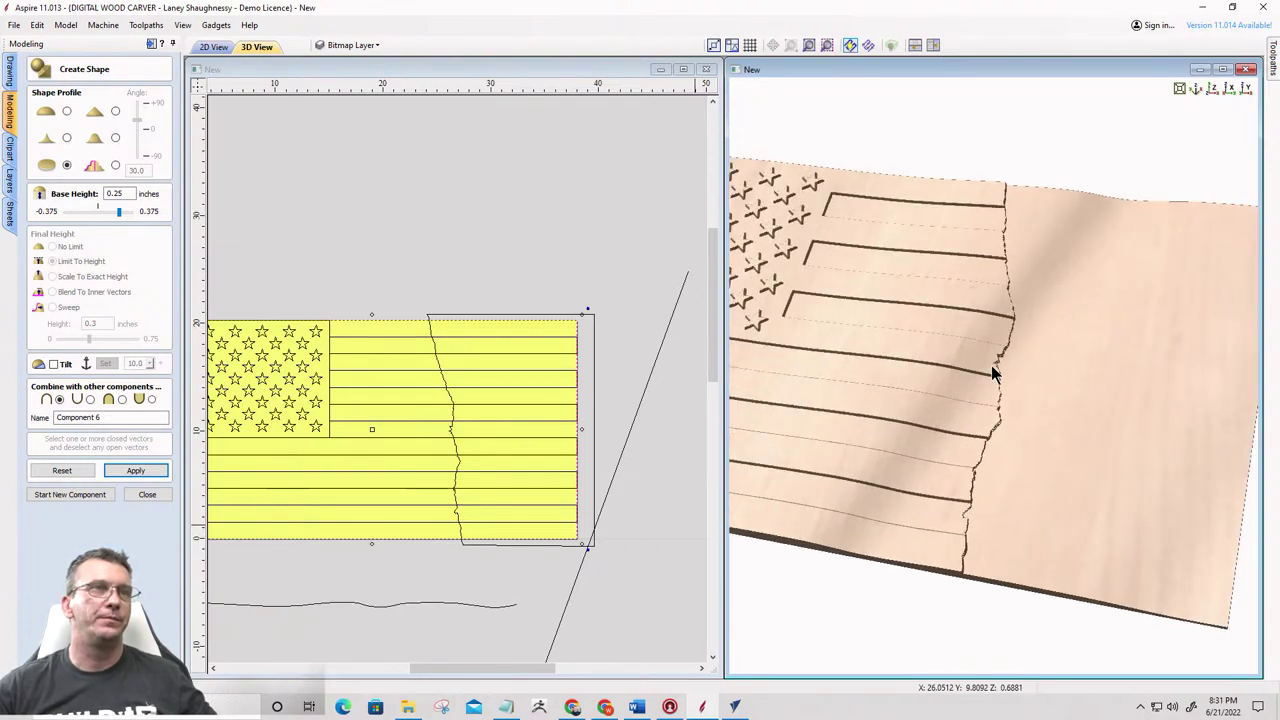
{"action": "left_click_drag", "start_coordinate": [1008, 364], "coordinate": [1048, 286]}
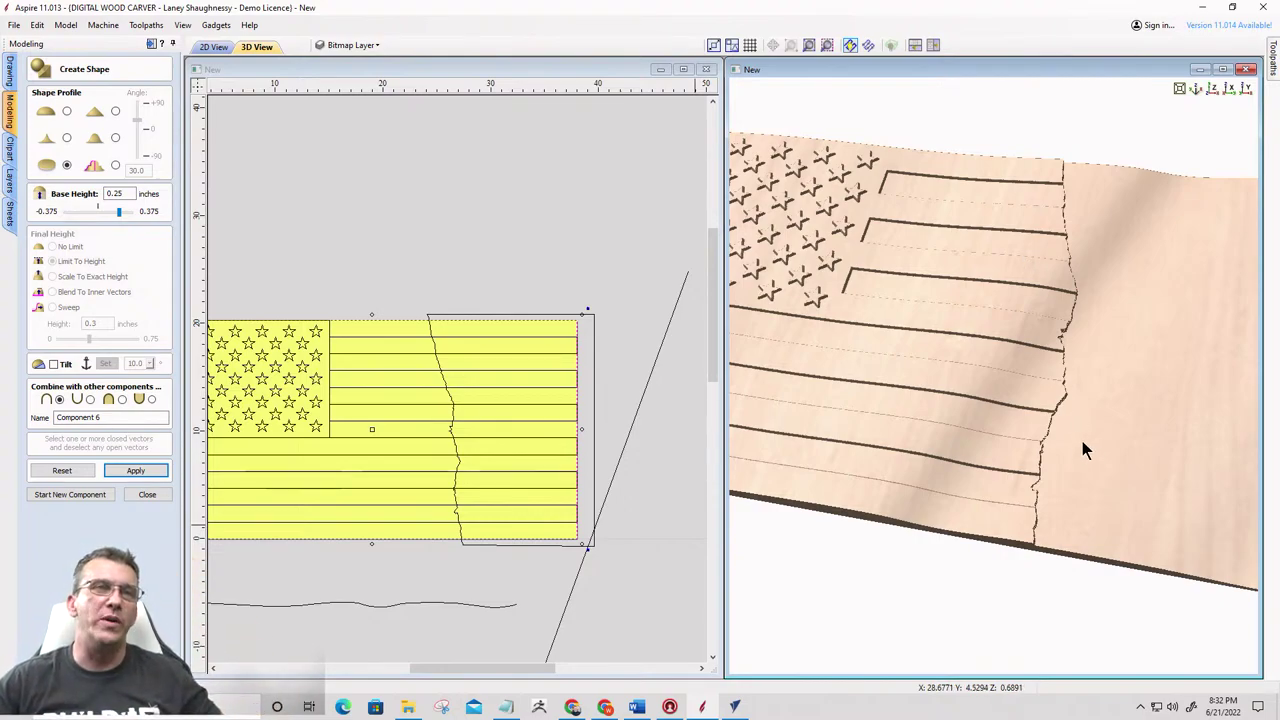
{"action": "left_click_drag", "start_coordinate": [1083, 446], "coordinate": [952, 357]}
{"action": "left_click_drag", "start_coordinate": [1053, 428], "coordinate": [1099, 343]}
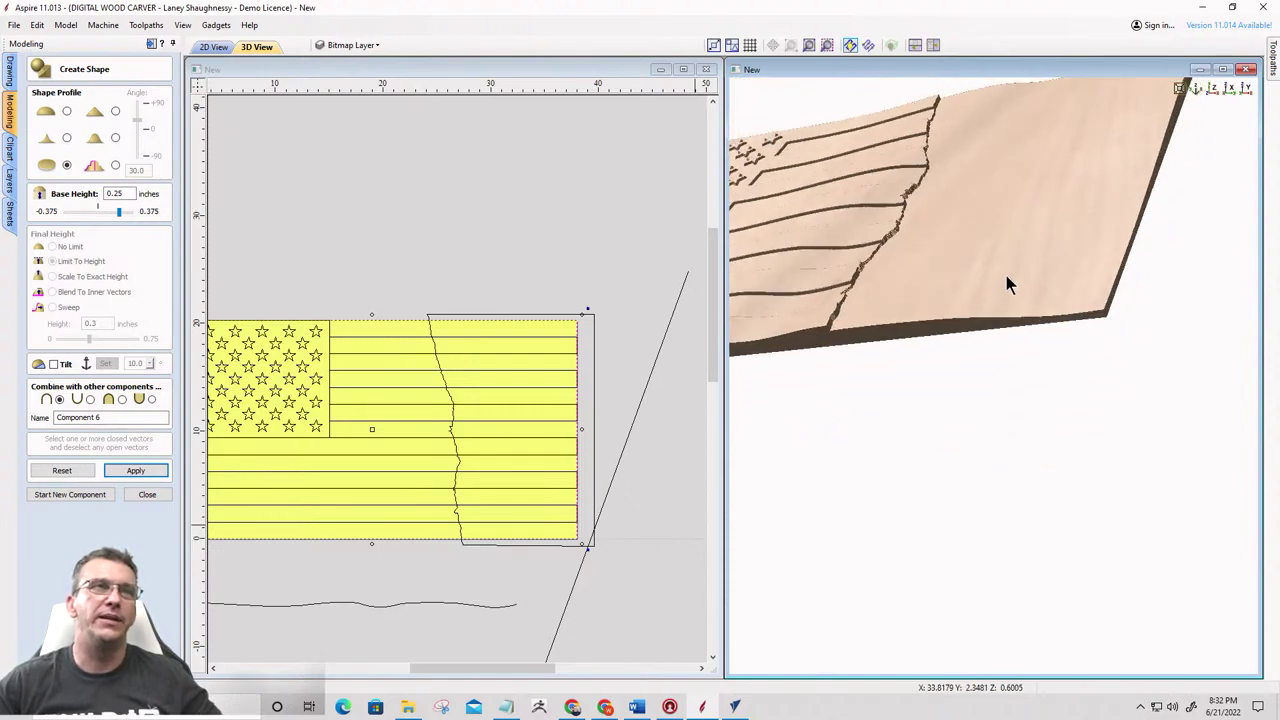
{"action": "left_click_drag", "start_coordinate": [1006, 286], "coordinate": [1060, 297]}
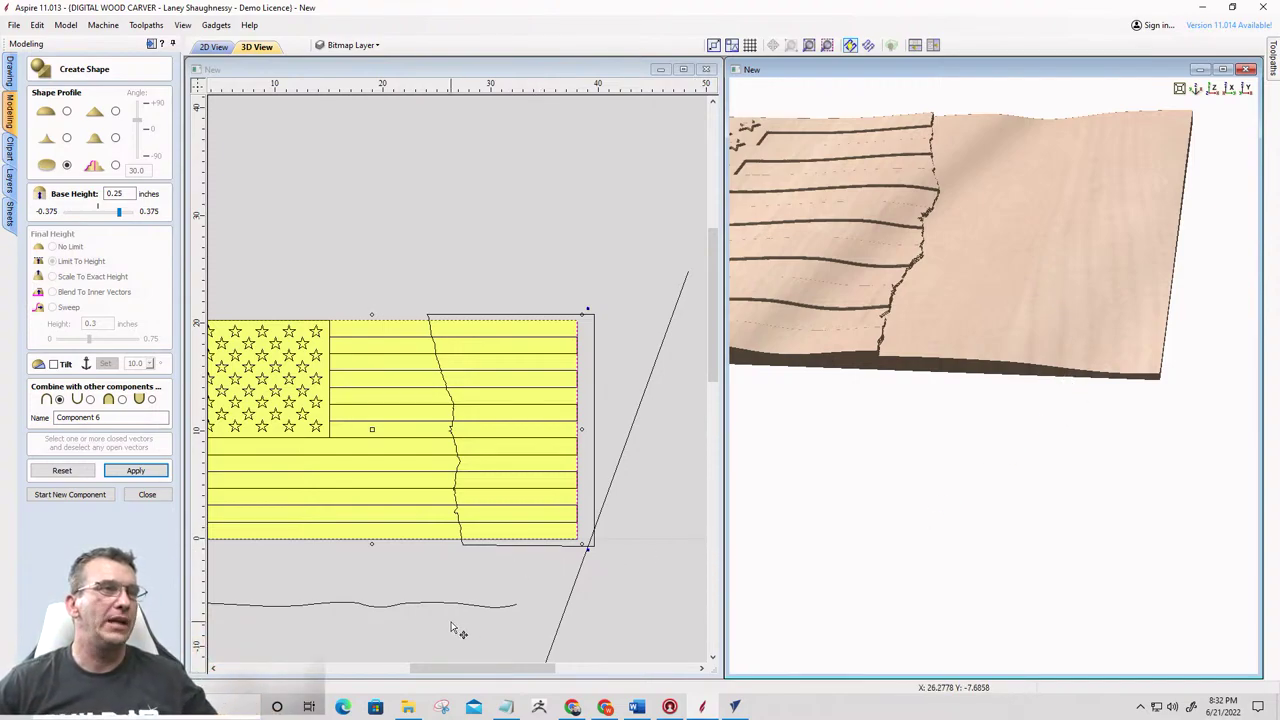
Compare the end of the wave profile curve with the flag's lower outer corner in 2D, and select the wave curve
{"action": "scroll", "coordinate": [460, 635], "scroll_direction": "up", "scroll_amount": 5}
{"action": "scroll", "coordinate": [480, 617], "scroll_direction": "down", "scroll_amount": 1}
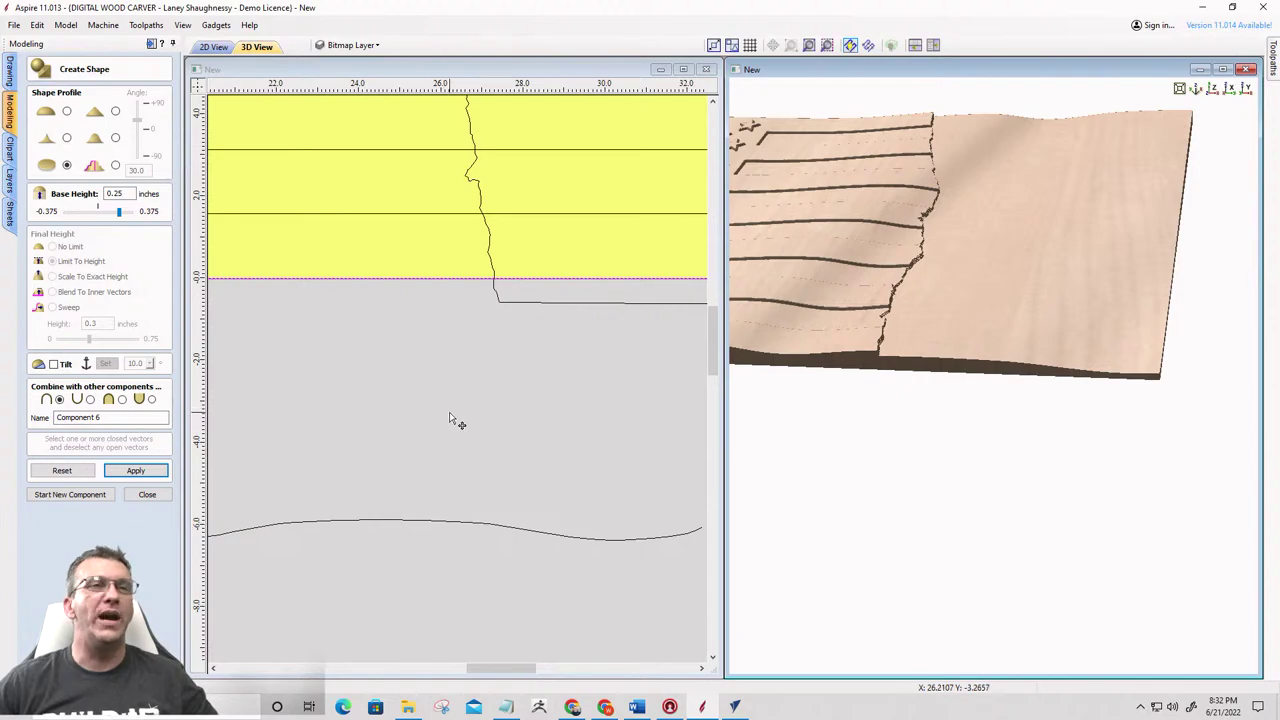
{"action": "scroll", "coordinate": [450, 420], "scroll_direction": "down", "scroll_amount": 1}
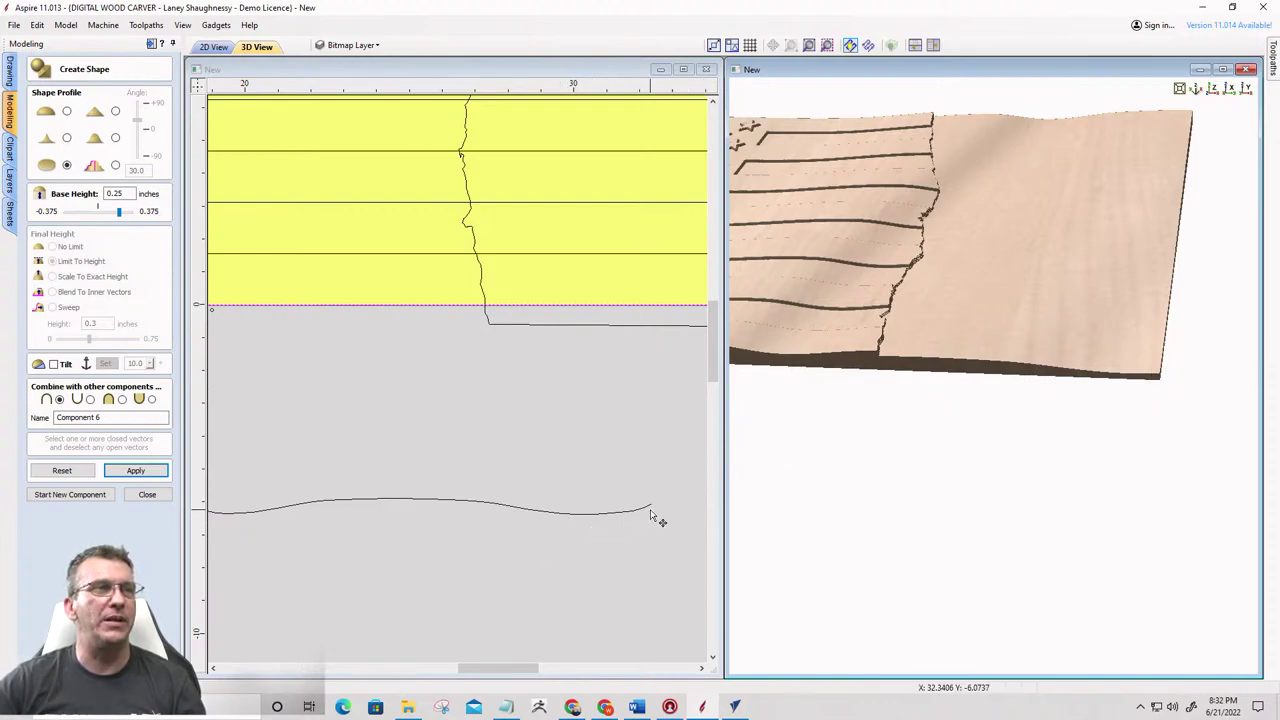
{"action": "scroll", "coordinate": [651, 519], "scroll_direction": "up", "scroll_amount": 3}
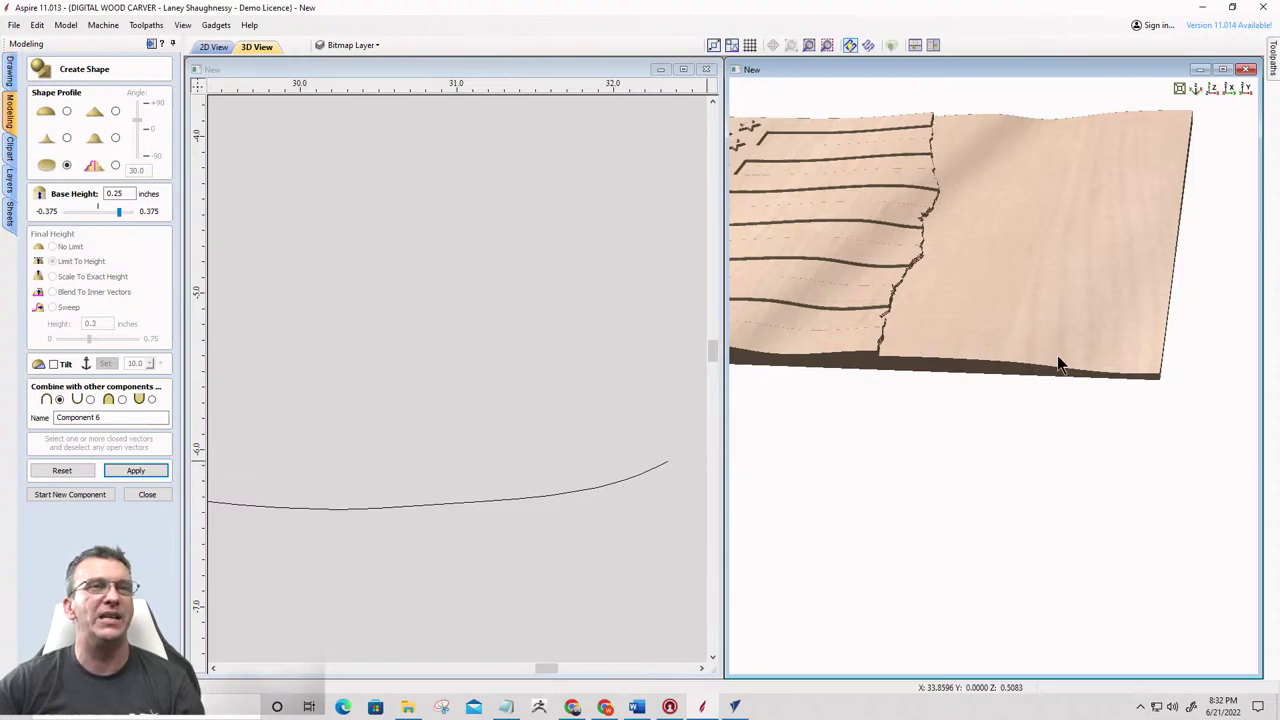
{"action": "scroll", "coordinate": [529, 454], "scroll_direction": "down", "scroll_amount": 6}
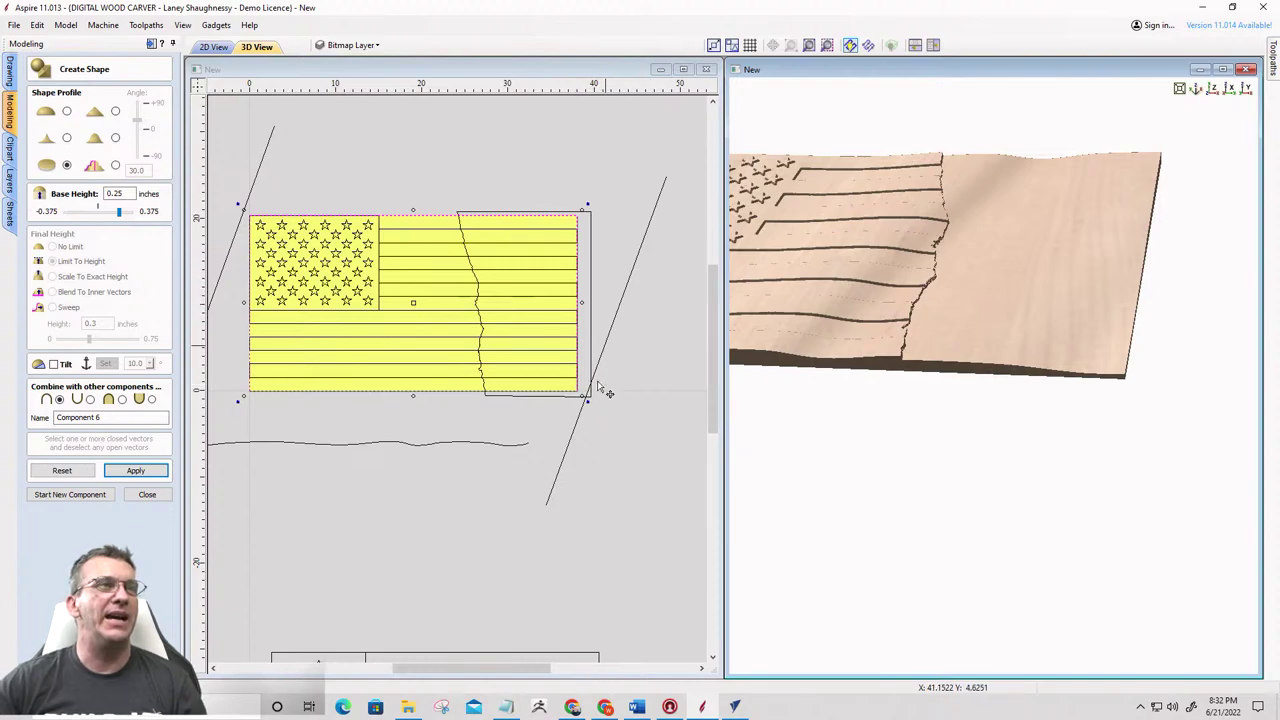
{"action": "scroll", "coordinate": [598, 386], "scroll_direction": "up", "scroll_amount": 5}
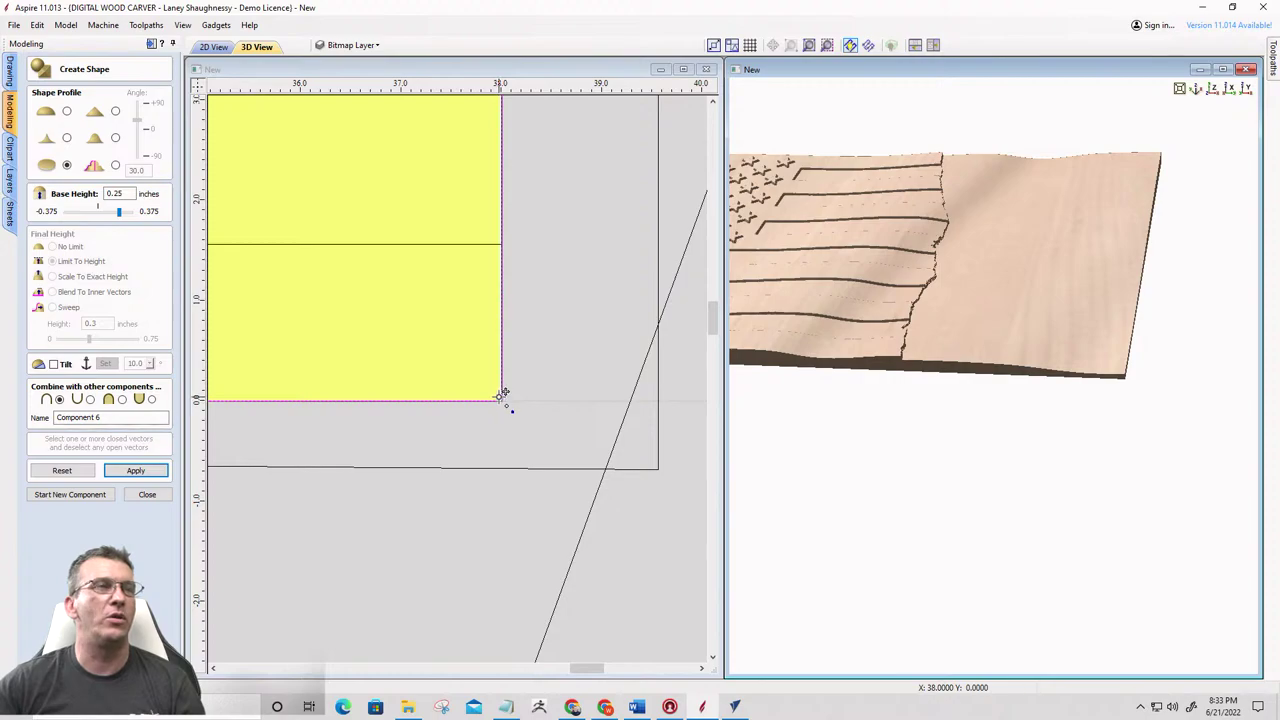
{"action": "scroll", "coordinate": [543, 406], "scroll_direction": "down", "scroll_amount": 3}
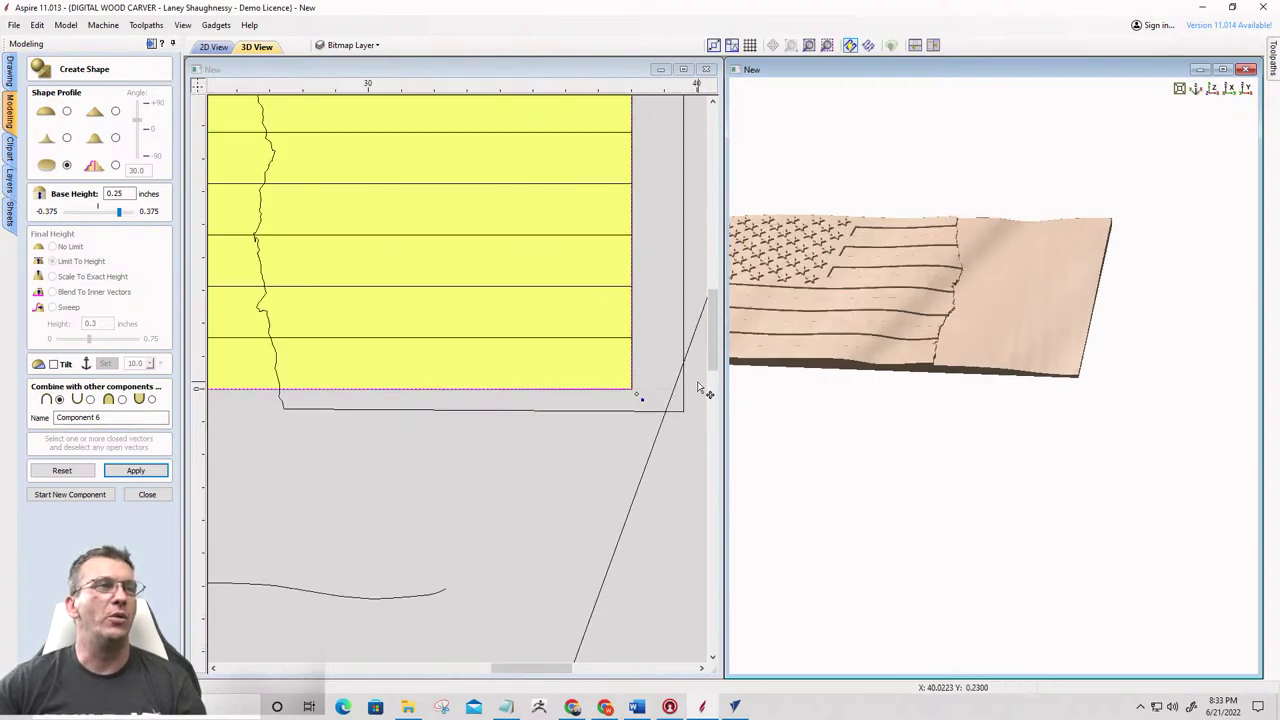
{"action": "scroll", "coordinate": [557, 494], "scroll_direction": "down", "scroll_amount": 3}
{"action": "scroll", "coordinate": [593, 460], "scroll_direction": "up", "scroll_amount": 3}
{"action": "scroll", "coordinate": [565, 380], "scroll_direction": "down", "scroll_amount": 4}
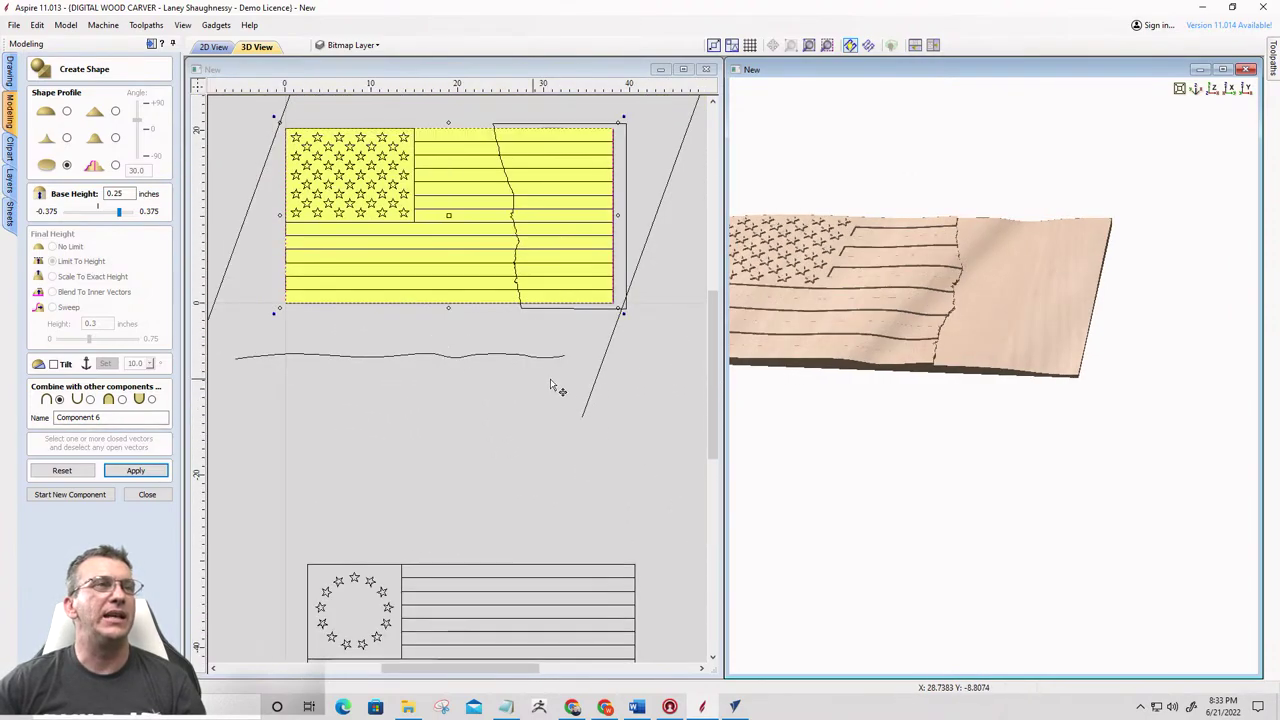
{"action": "scroll", "coordinate": [557, 370], "scroll_direction": "up", "scroll_amount": 3}
{"action": "left_click", "coordinate": [548, 361]}
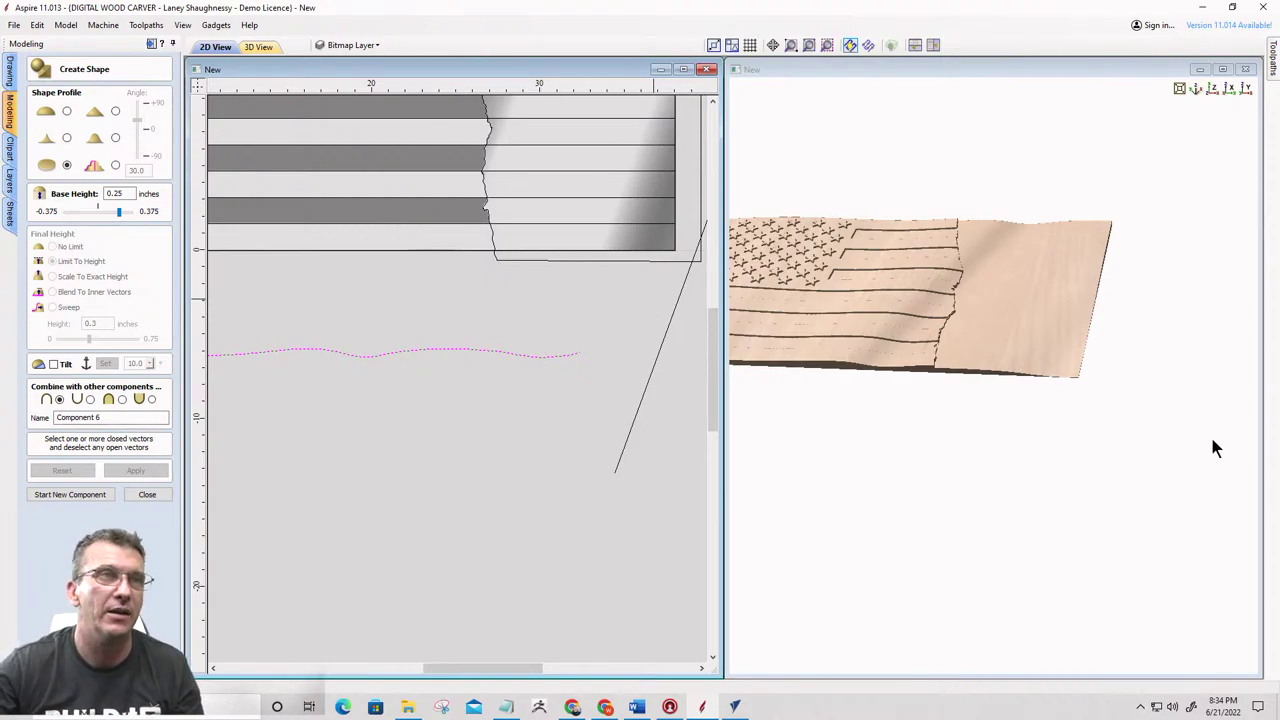
{"action": "scroll", "coordinate": [886, 280], "scroll_direction": "up", "scroll_amount": 3}
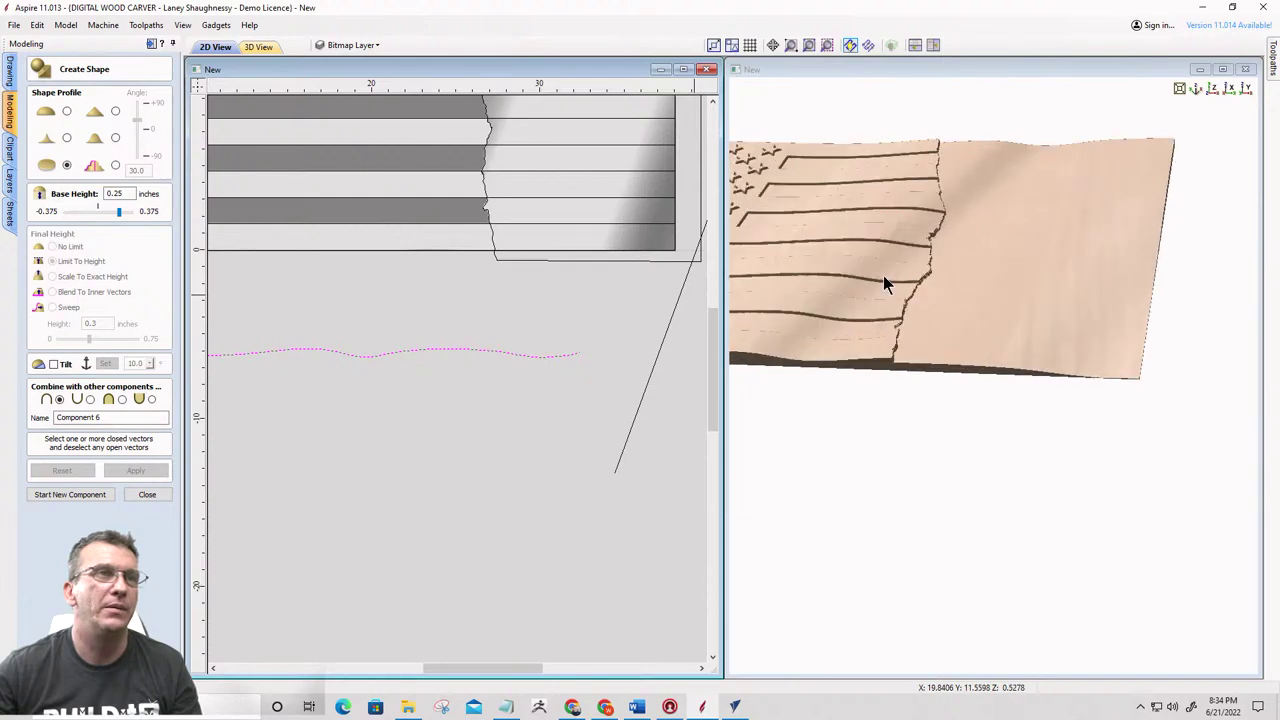
{"action": "scroll", "coordinate": [971, 323], "scroll_direction": "up", "scroll_amount": 3}
{"action": "scroll", "coordinate": [1108, 428], "scroll_direction": "down", "scroll_amount": 2}
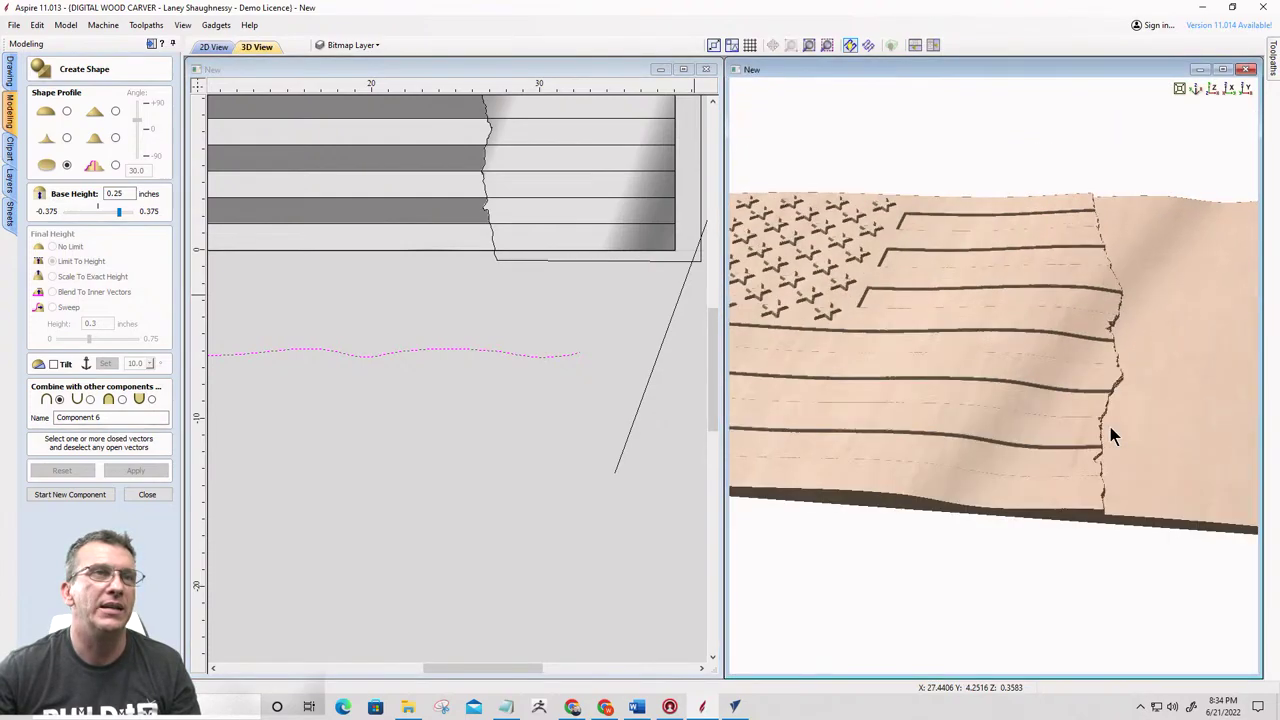
{"action": "scroll", "coordinate": [966, 426], "scroll_direction": "down", "scroll_amount": 2}
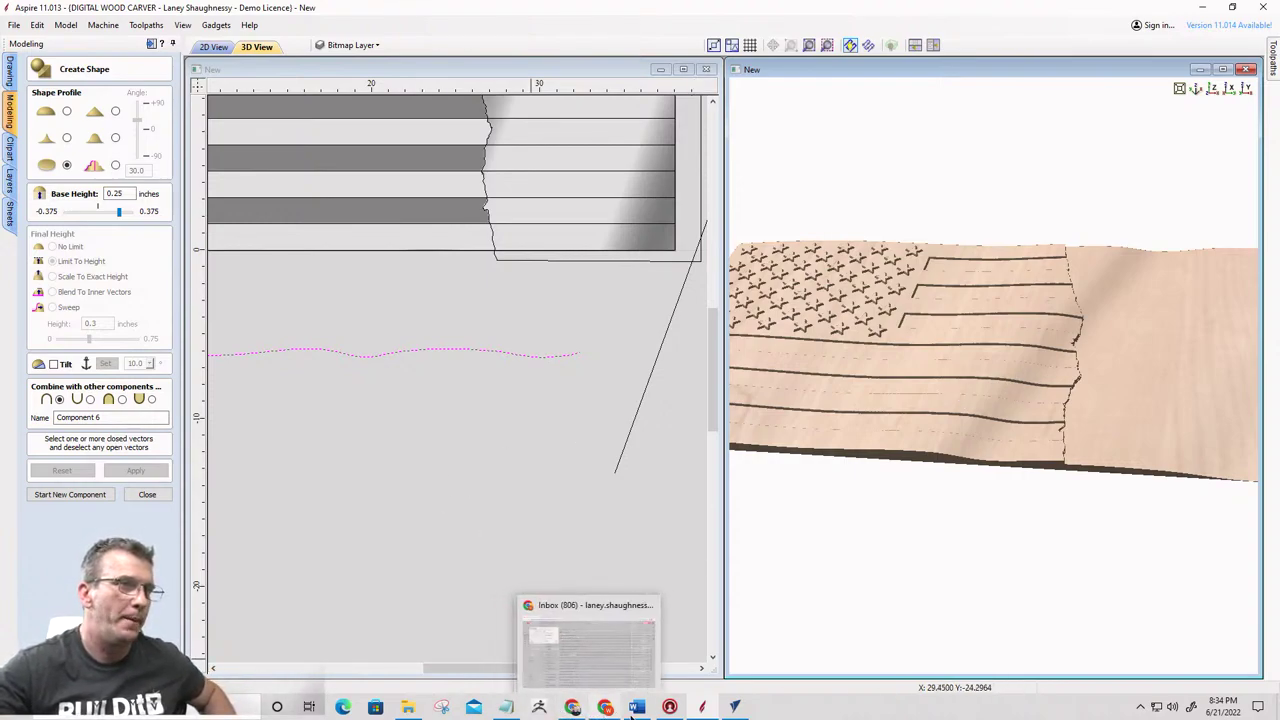
Switch to File Explorer and open the "4th of july project files" folder in Downloads
{"action": "mouse_move", "coordinate": [409, 710]}
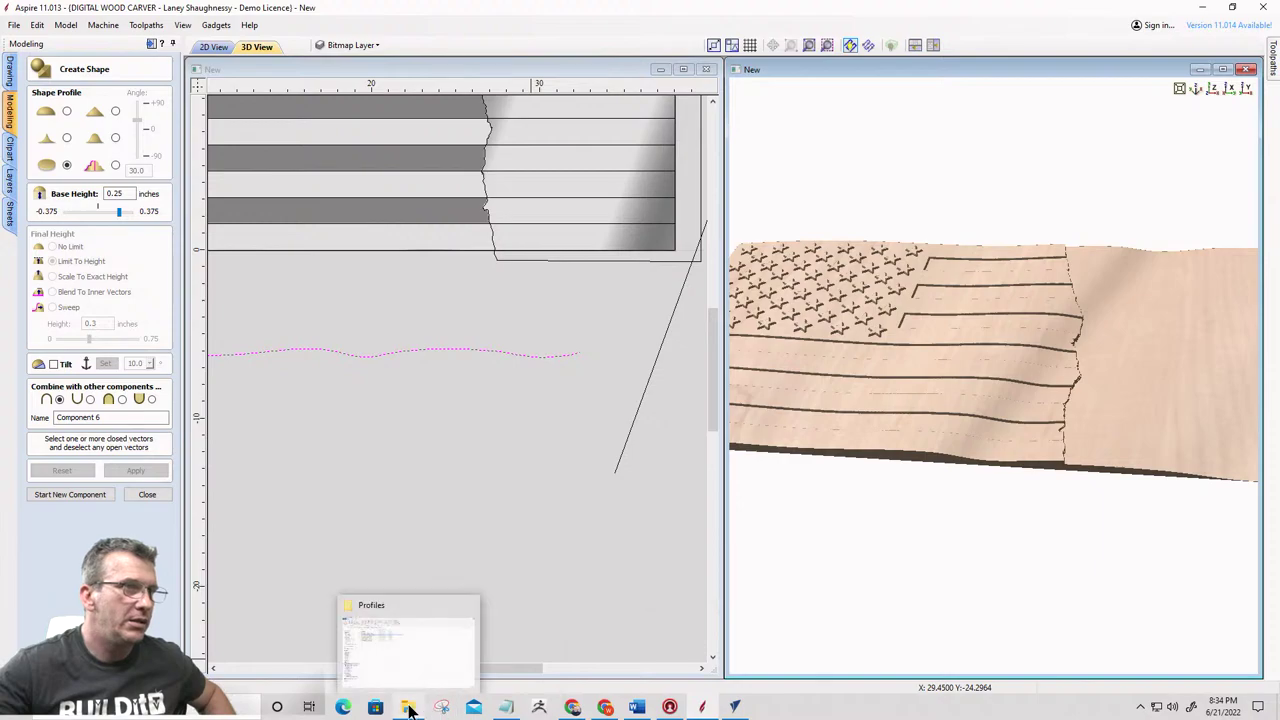
{"action": "left_click", "coordinate": [403, 664]}
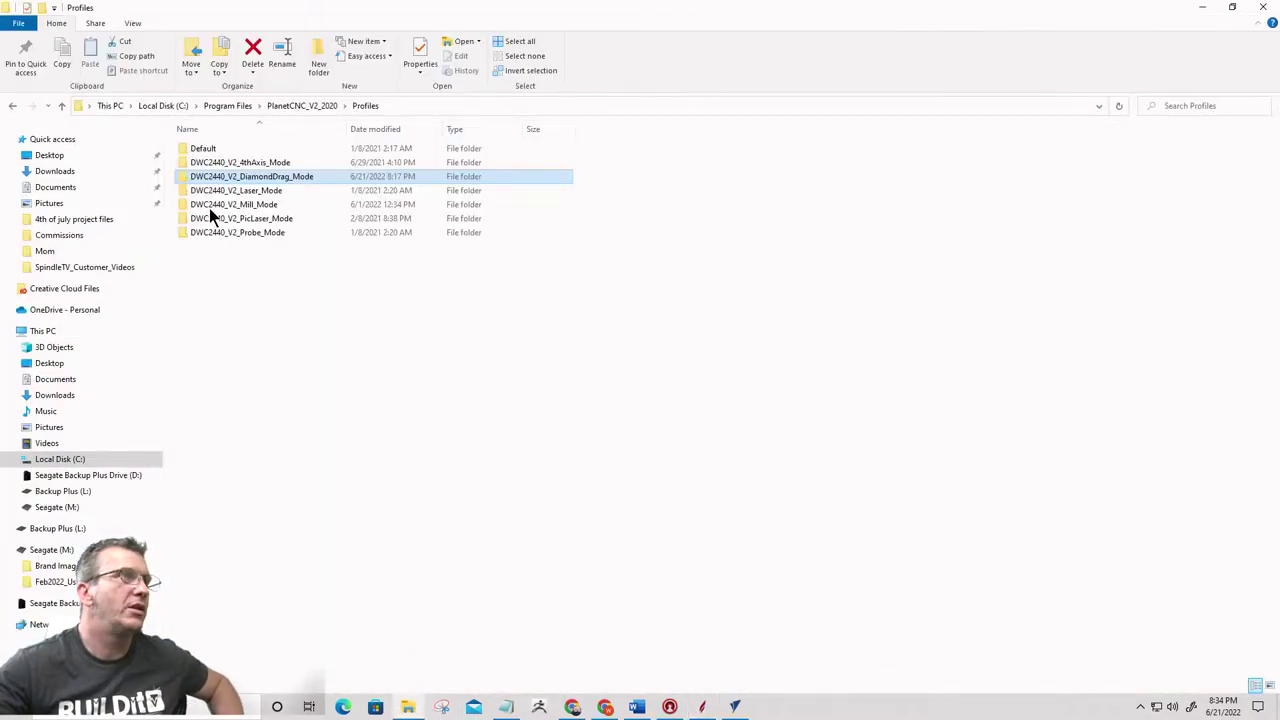
{"action": "left_click", "coordinate": [50, 171]}
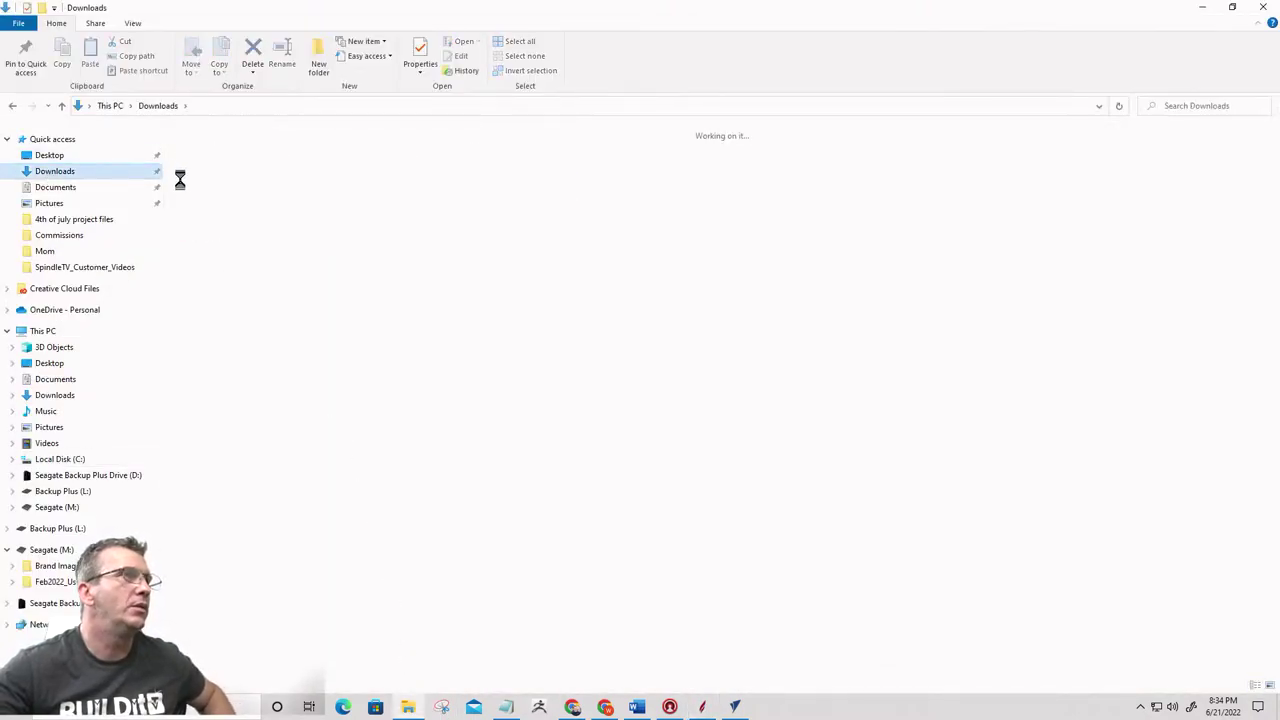
{"action": "double_click", "coordinate": [211, 177]}
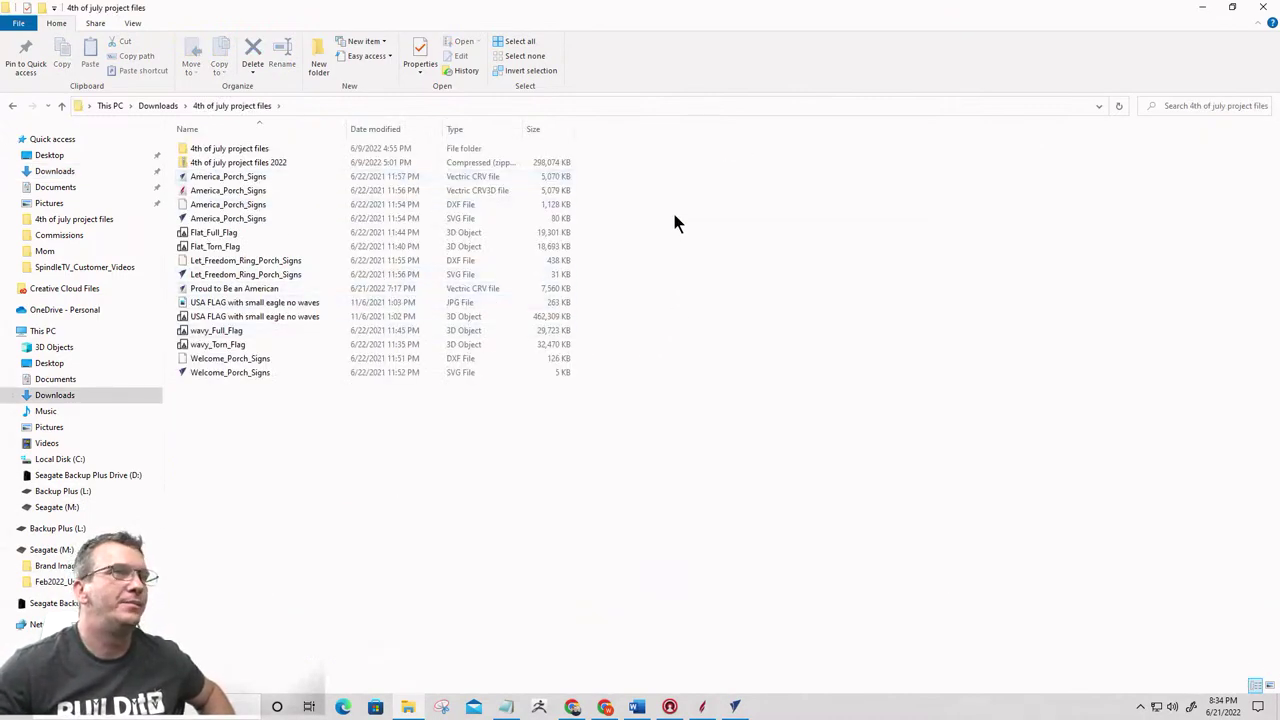
Show the project folder's files as extra large icons to preview the flag and porch sign designs
{"action": "right_click", "coordinate": [674, 216]}
{"action": "mouse_move", "coordinate": [591, 224]}
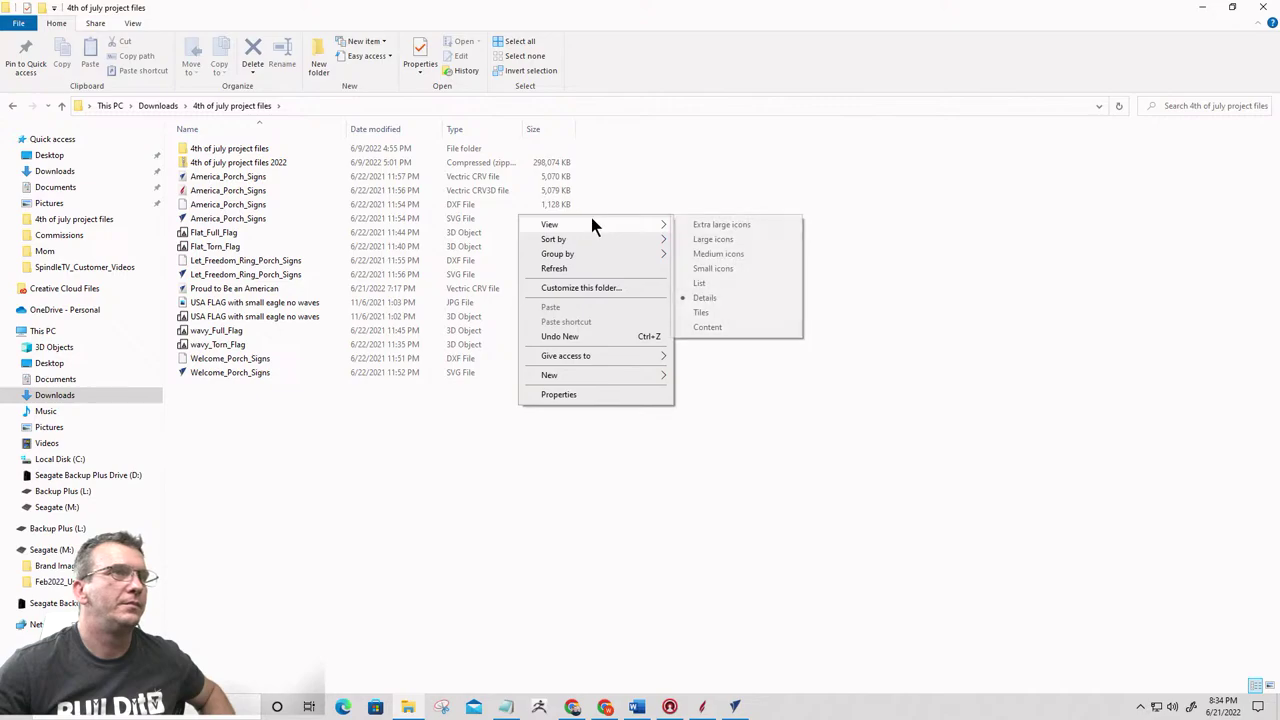
{"action": "left_click", "coordinate": [721, 225]}
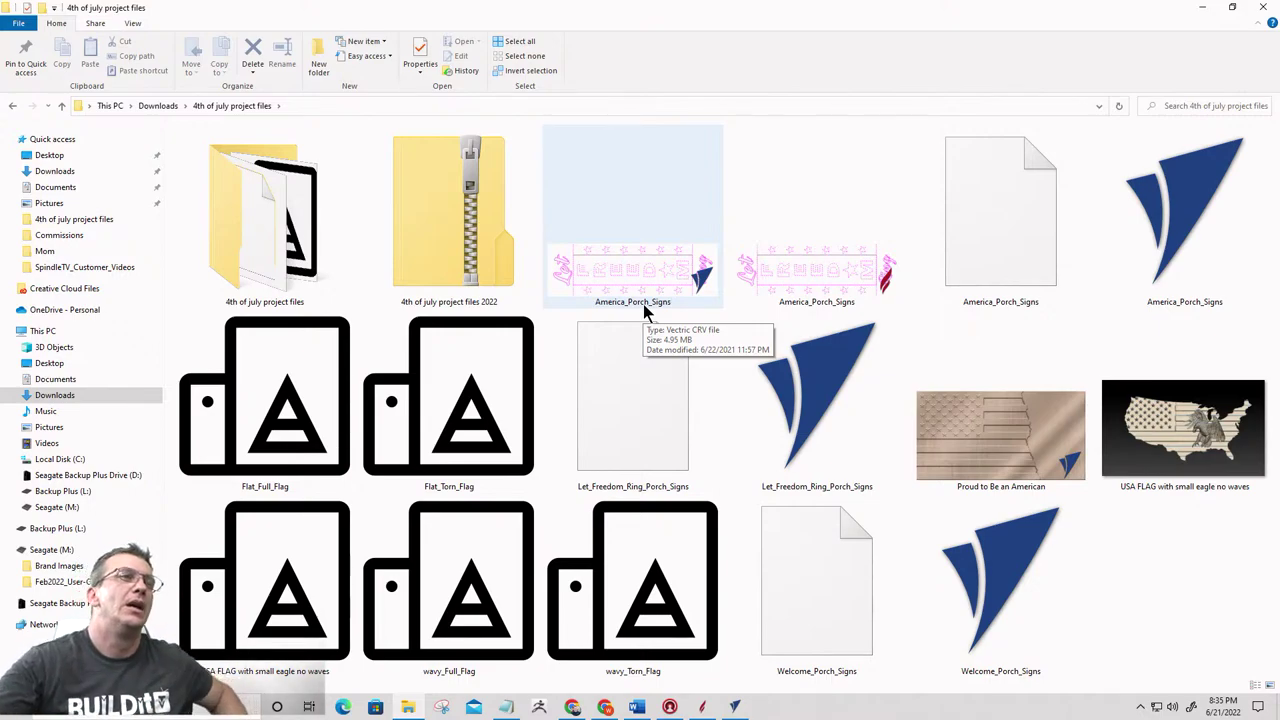
{"action": "key", "text": "Down"}
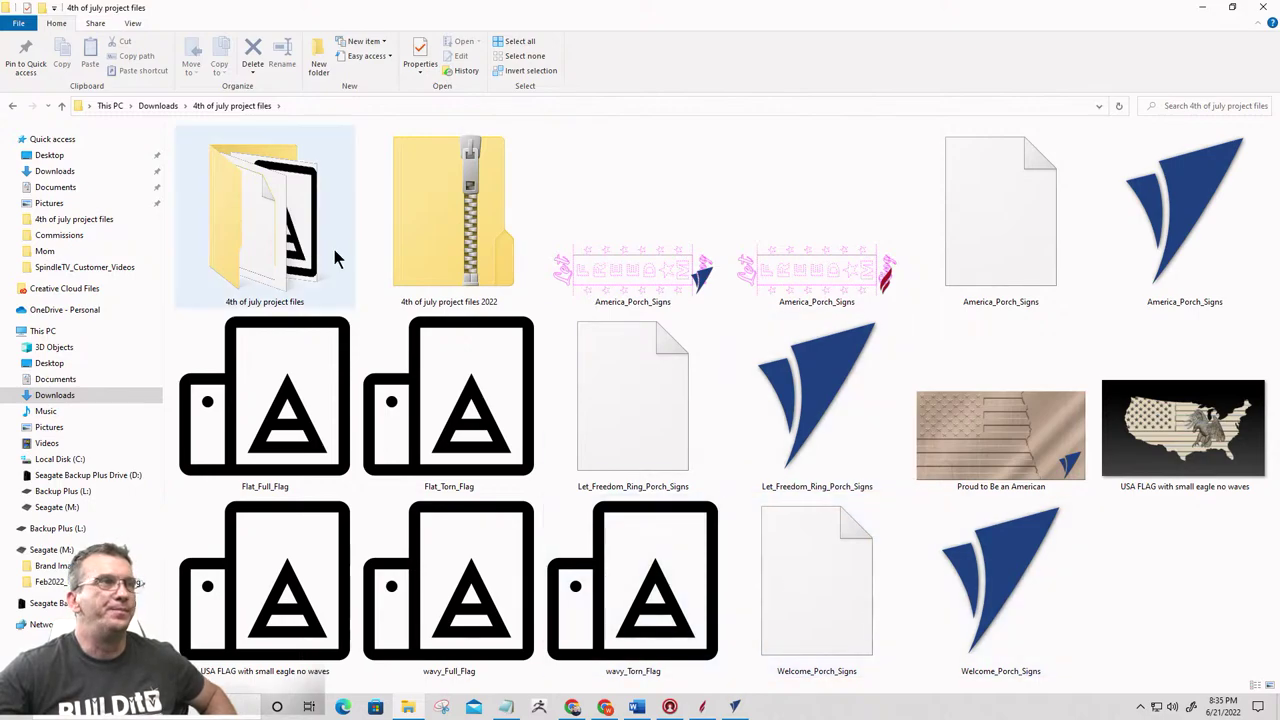
Look through the nested "4th of july project files" subfolder, go back to its parent folder, and return to Aspire
{"action": "double_click", "coordinate": [272, 240]}
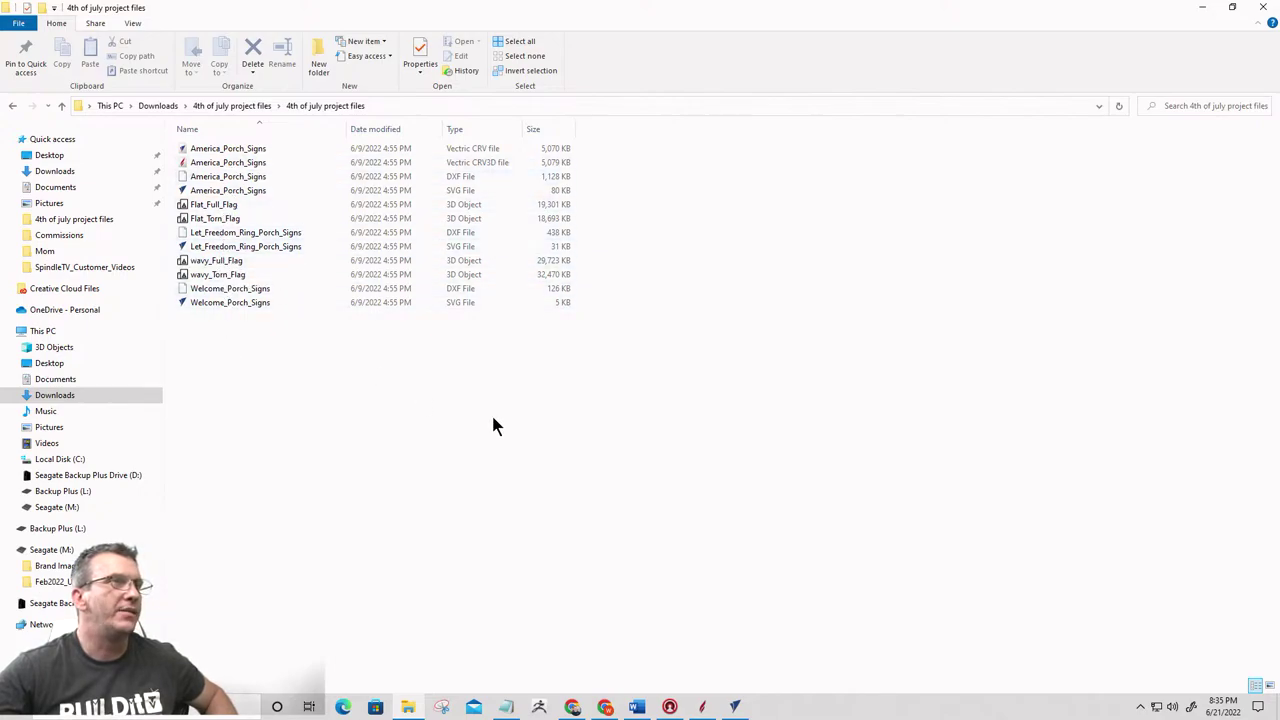
{"action": "left_click", "coordinate": [65, 104]}
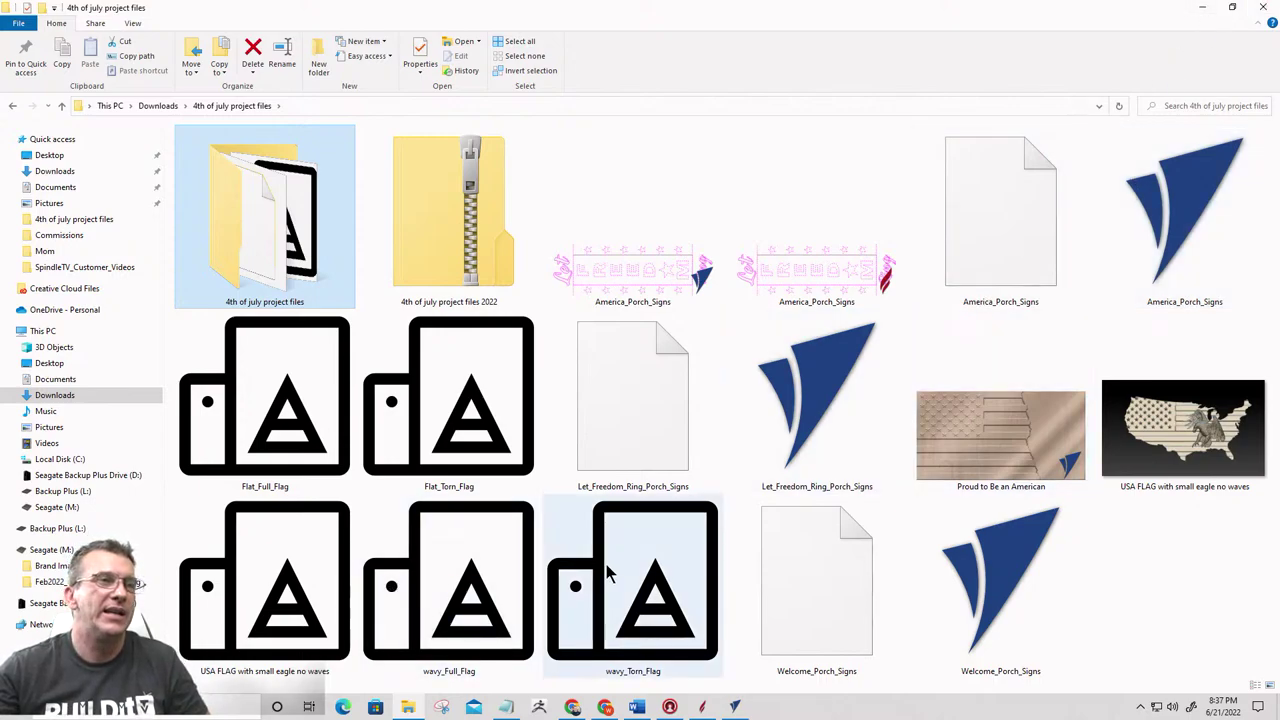
{"action": "left_click", "coordinate": [1203, 10]}
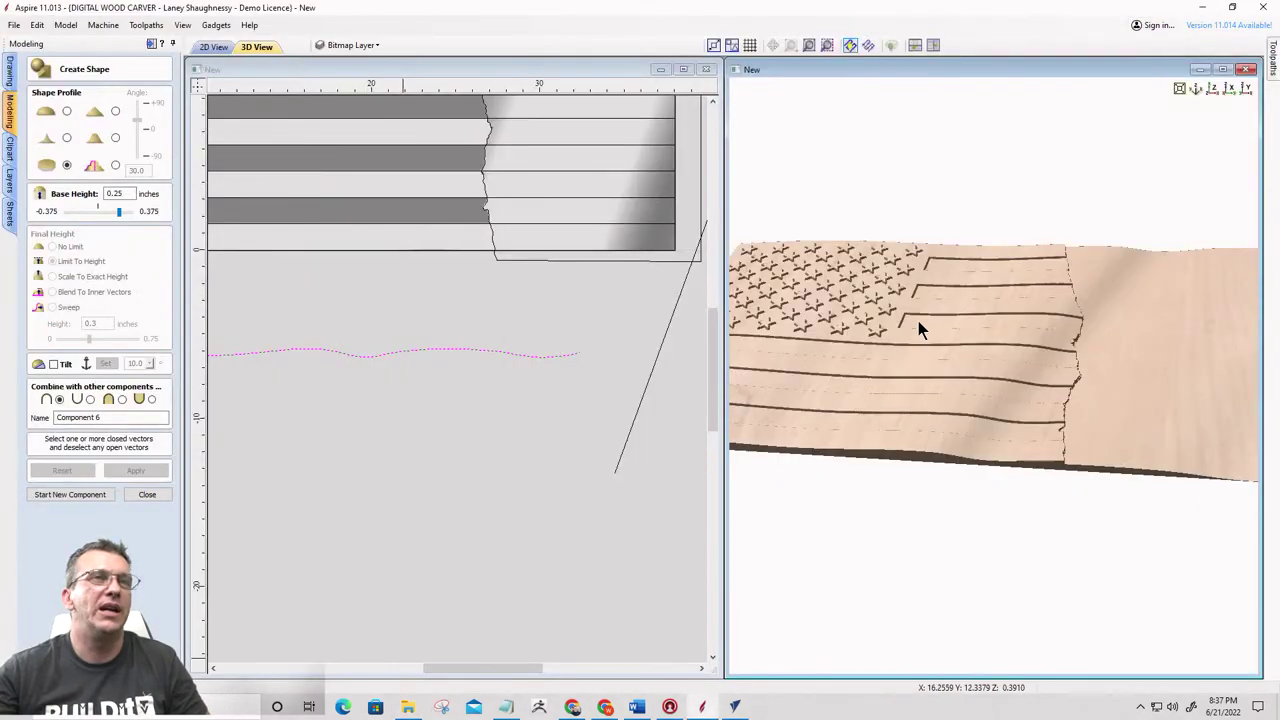
Examine the waving torn flag and its raised smooth end from several angles in 3D, and close the Create Shape form
{"action": "left_click_drag", "start_coordinate": [970, 375], "coordinate": [842, 407]}
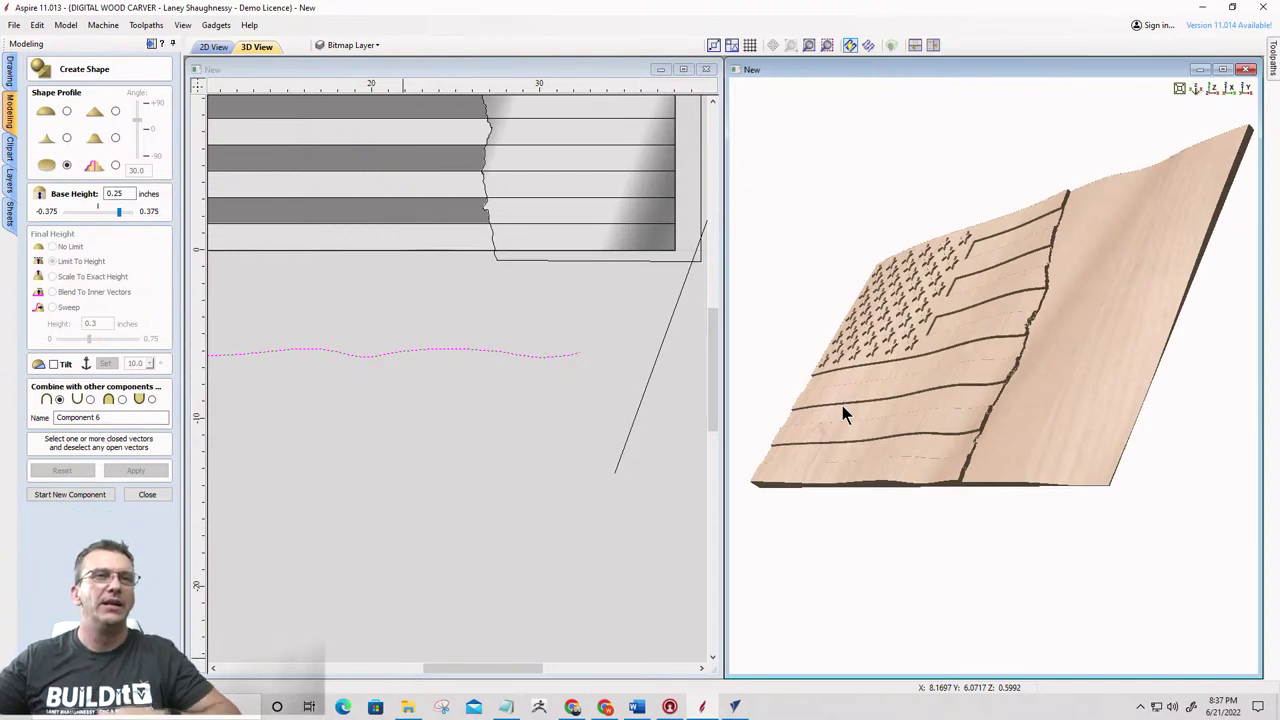
{"action": "left_click_drag", "start_coordinate": [1022, 325], "coordinate": [1157, 320]}
{"action": "left_click_drag", "start_coordinate": [991, 406], "coordinate": [929, 346]}
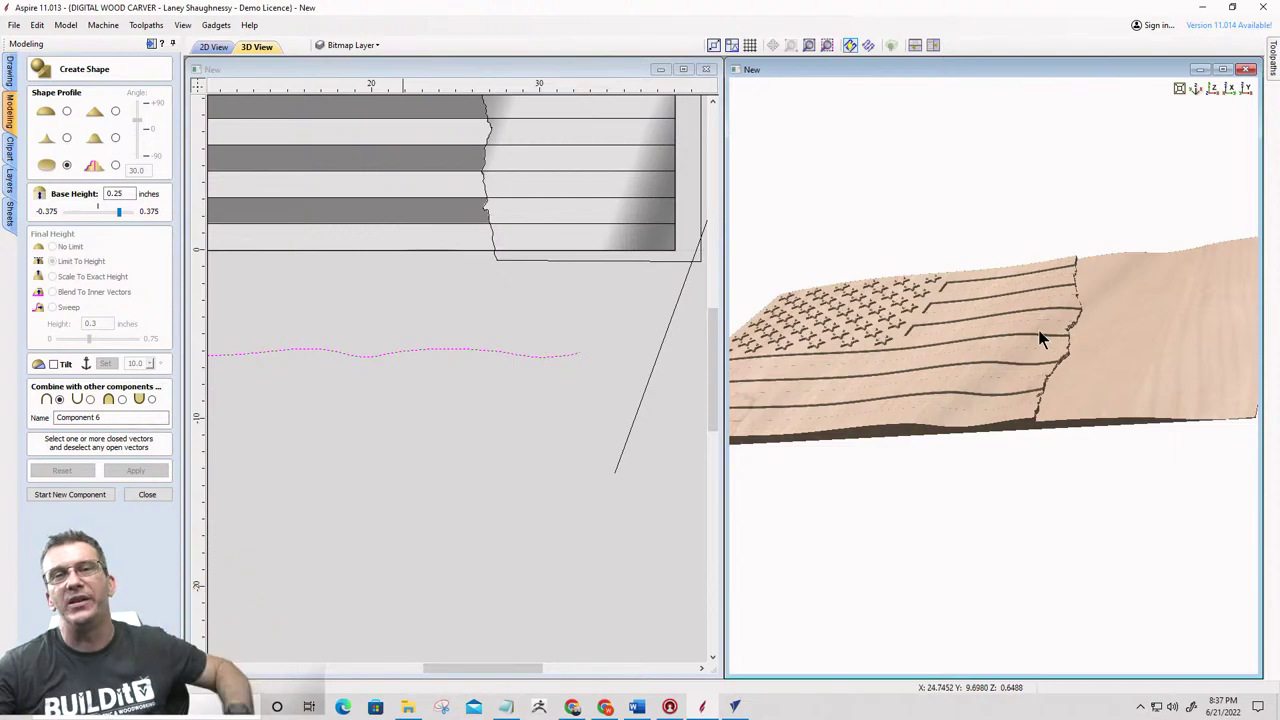
{"action": "left_click_drag", "start_coordinate": [986, 380], "coordinate": [1060, 398]}
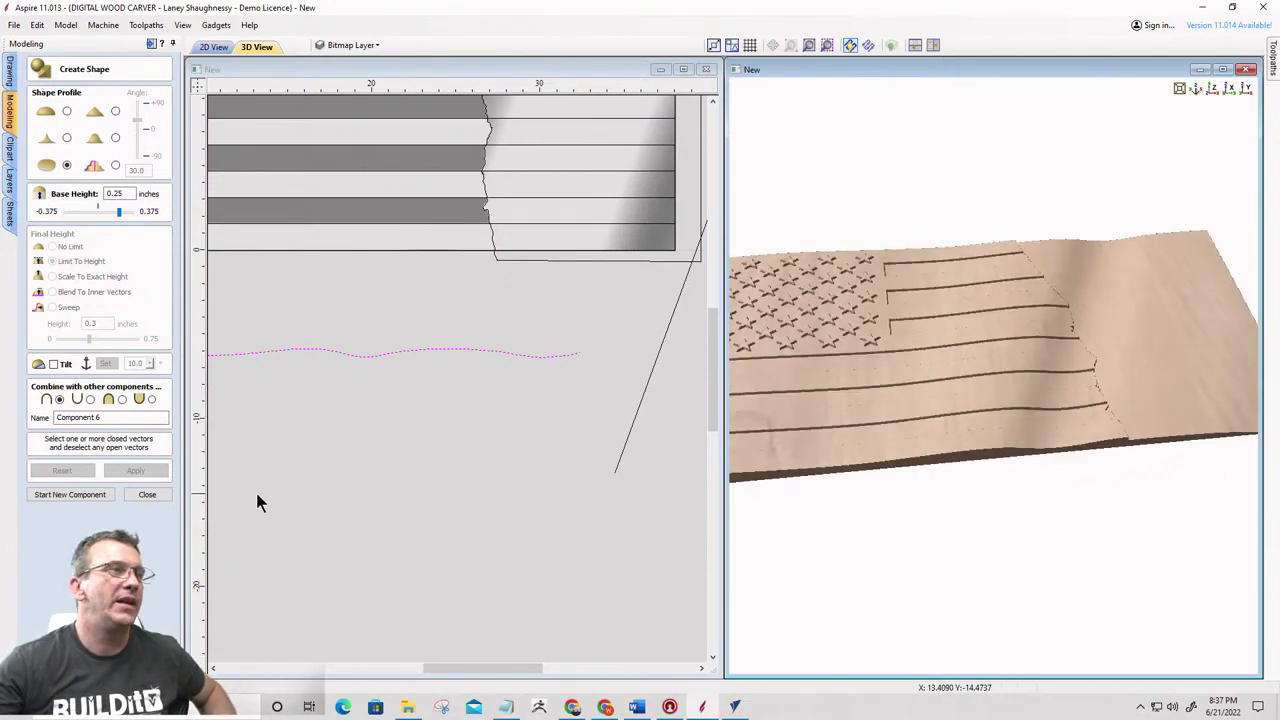
{"action": "left_click", "coordinate": [150, 494]}
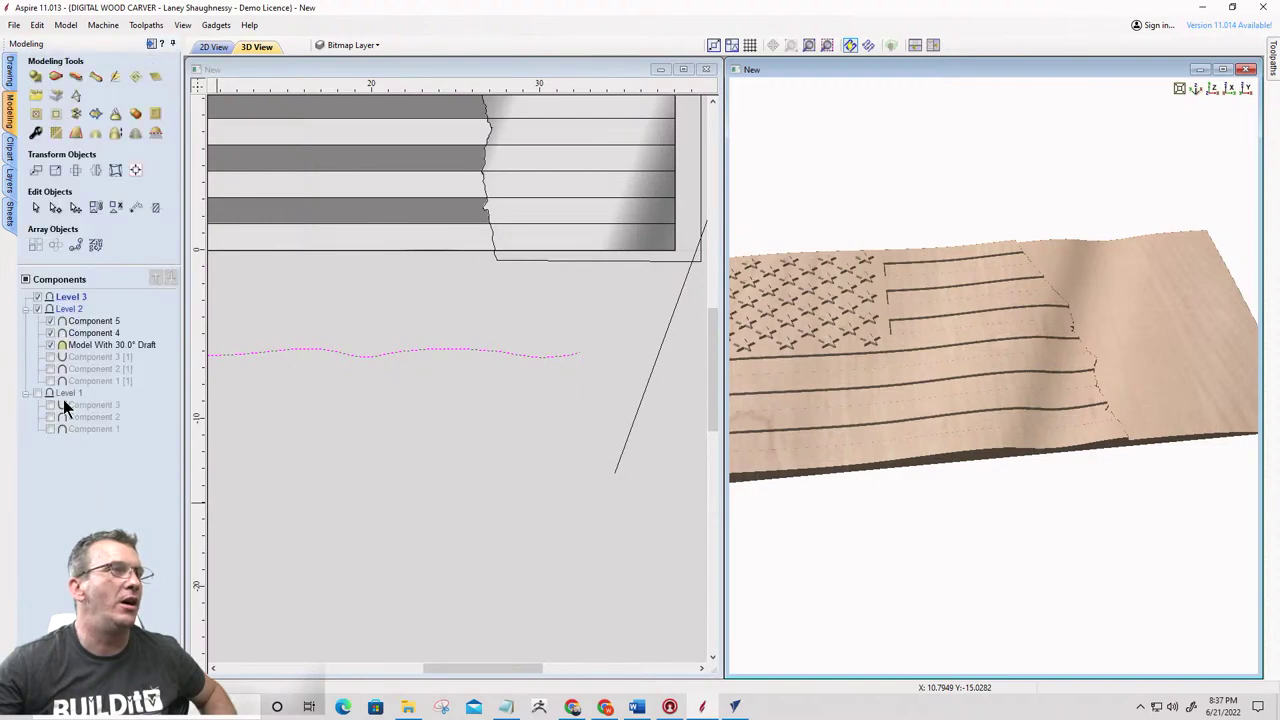
Make Level 1 the only visible level, and hide its Component 3, Component 2 and Component 1 one by one
{"action": "left_click", "coordinate": [36, 308]}
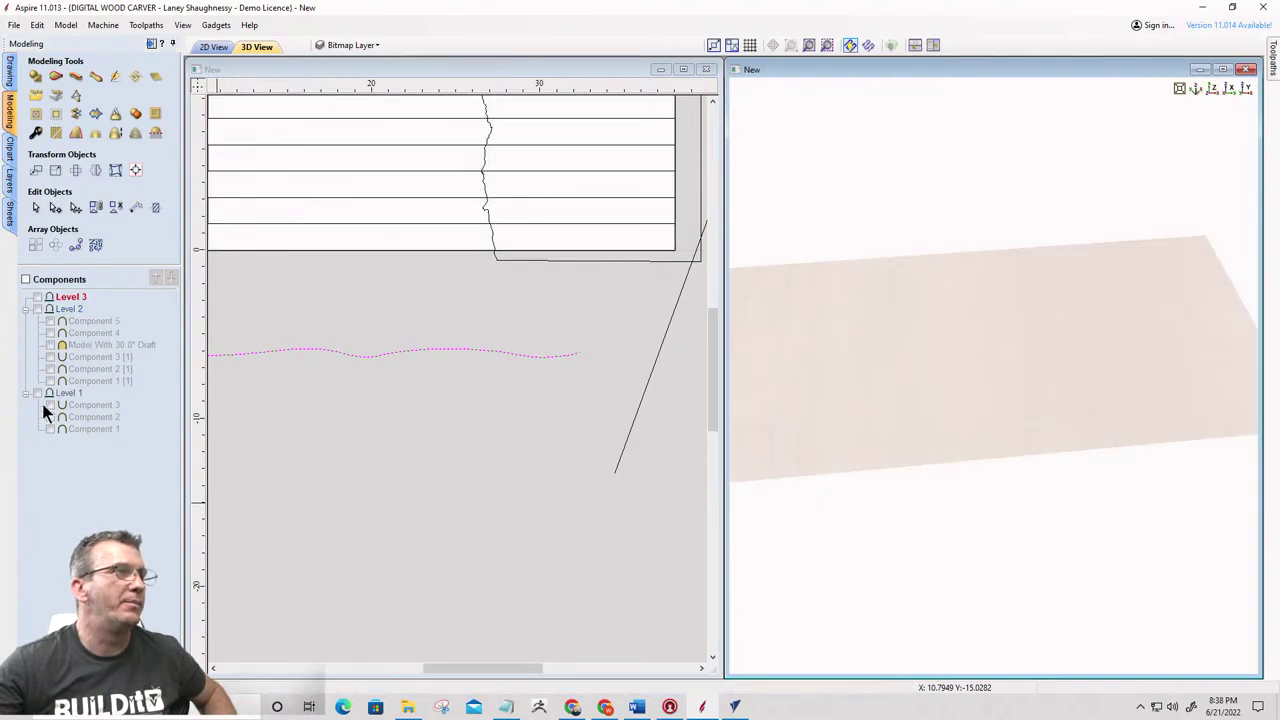
{"action": "left_click", "coordinate": [38, 394]}
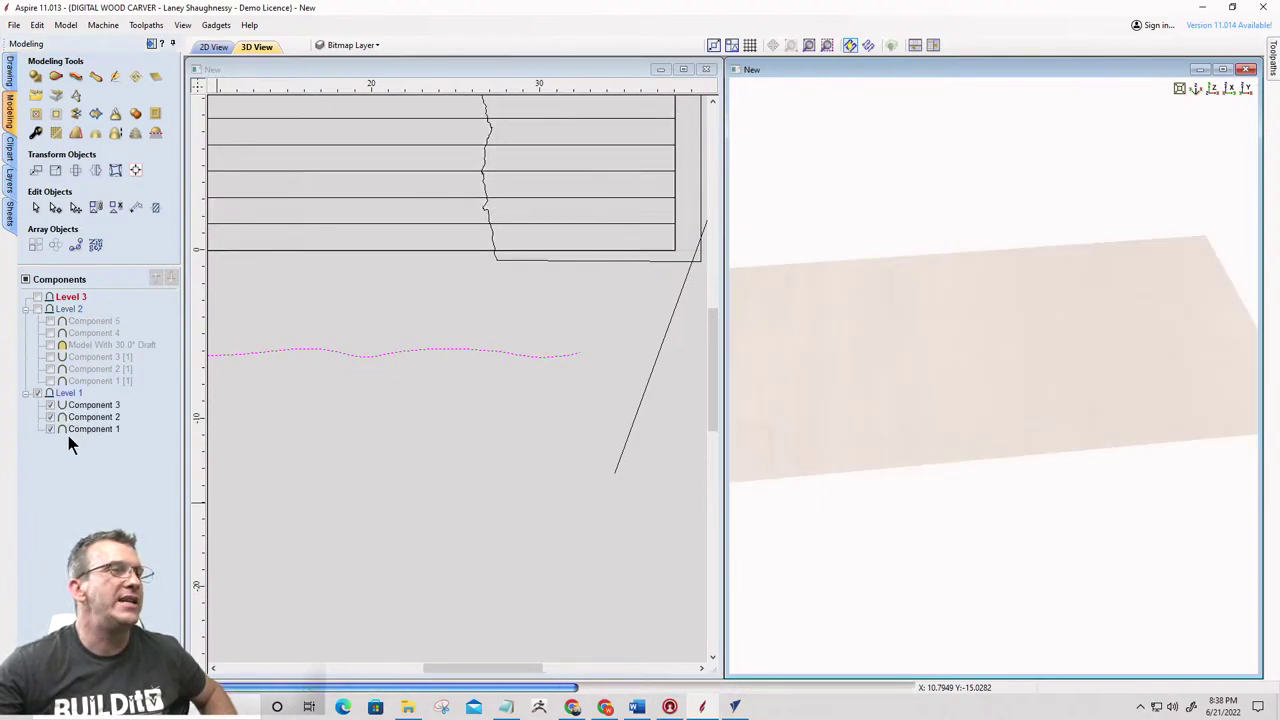
{"action": "left_click", "coordinate": [50, 406]}
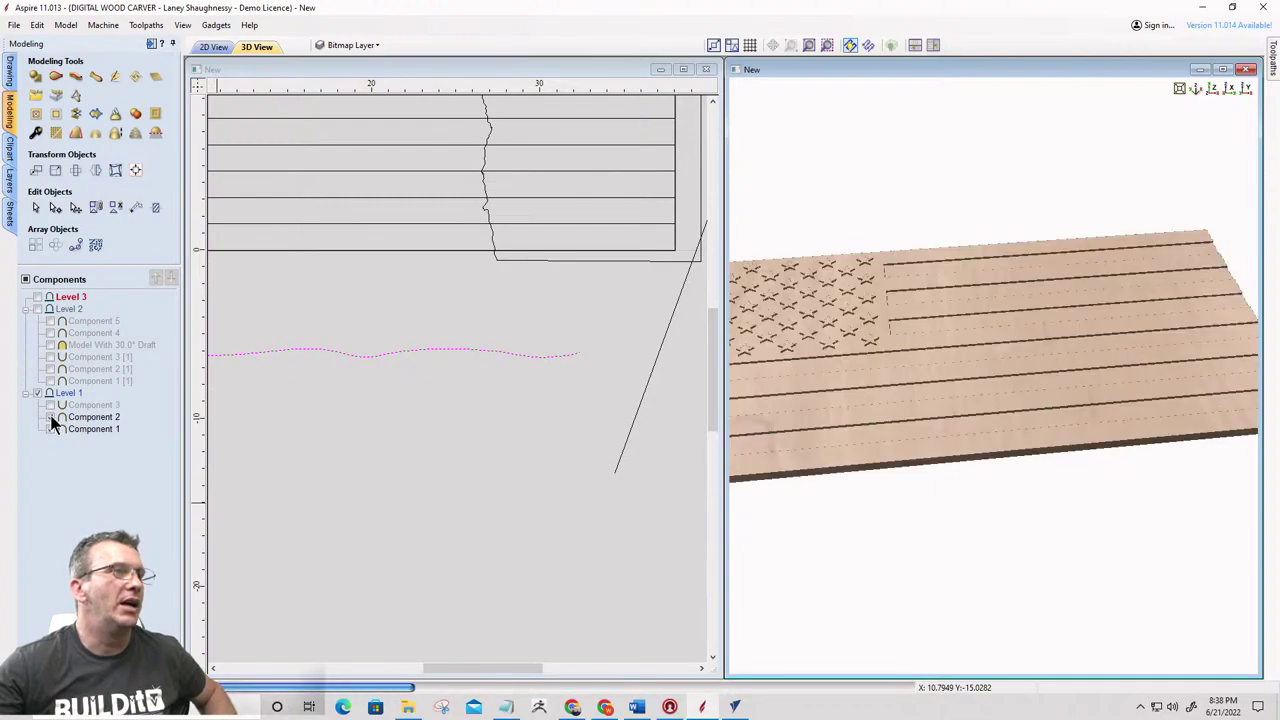
{"action": "left_click", "coordinate": [50, 416]}
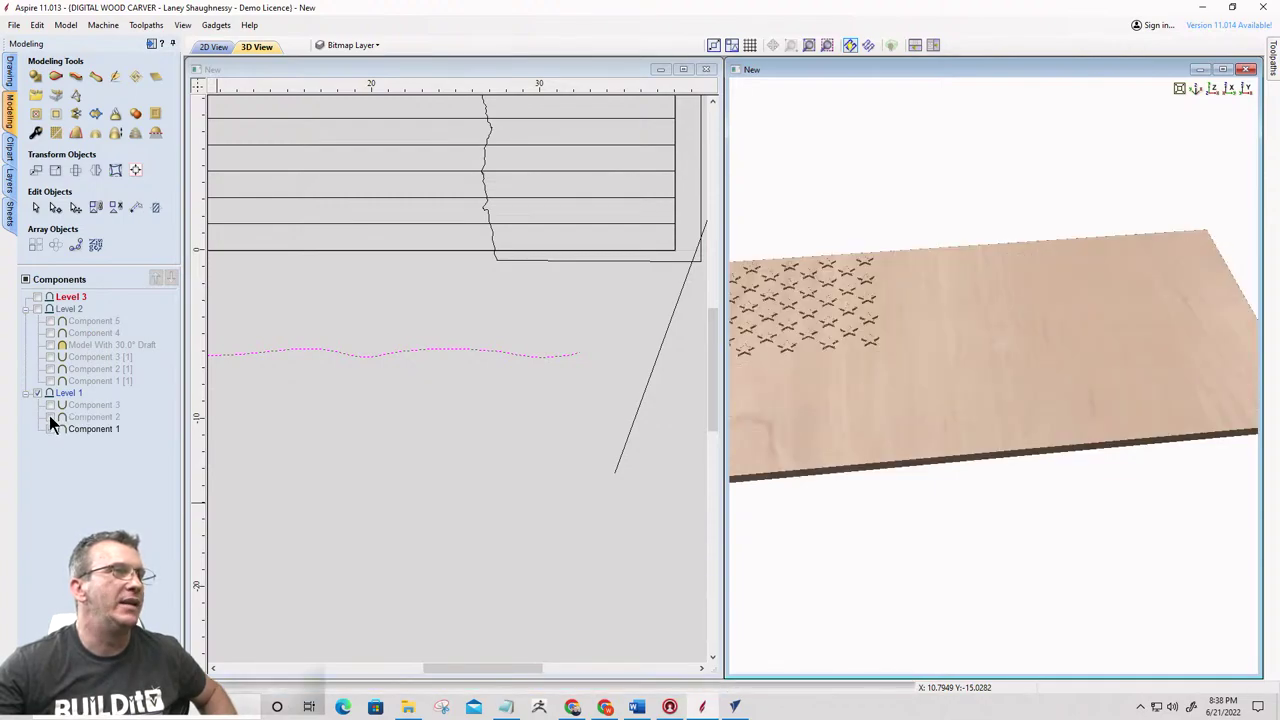
{"action": "left_click", "coordinate": [48, 429]}
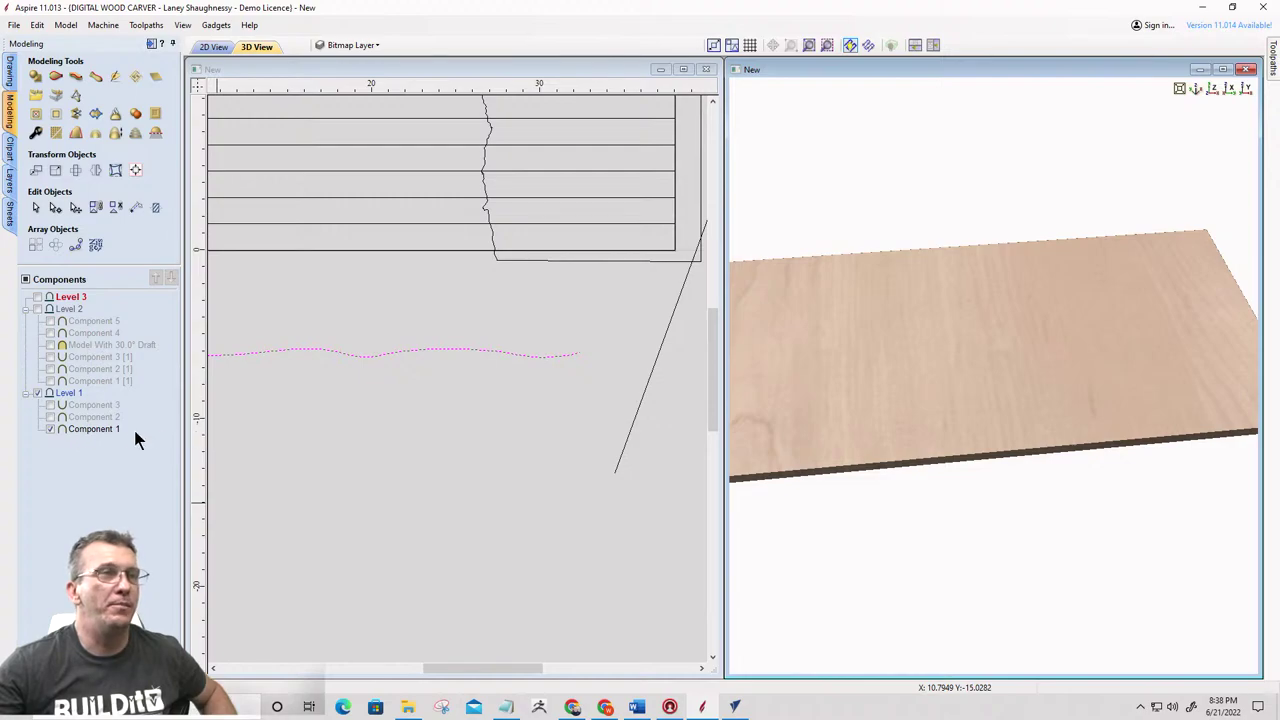
{"action": "left_click", "coordinate": [50, 428]}
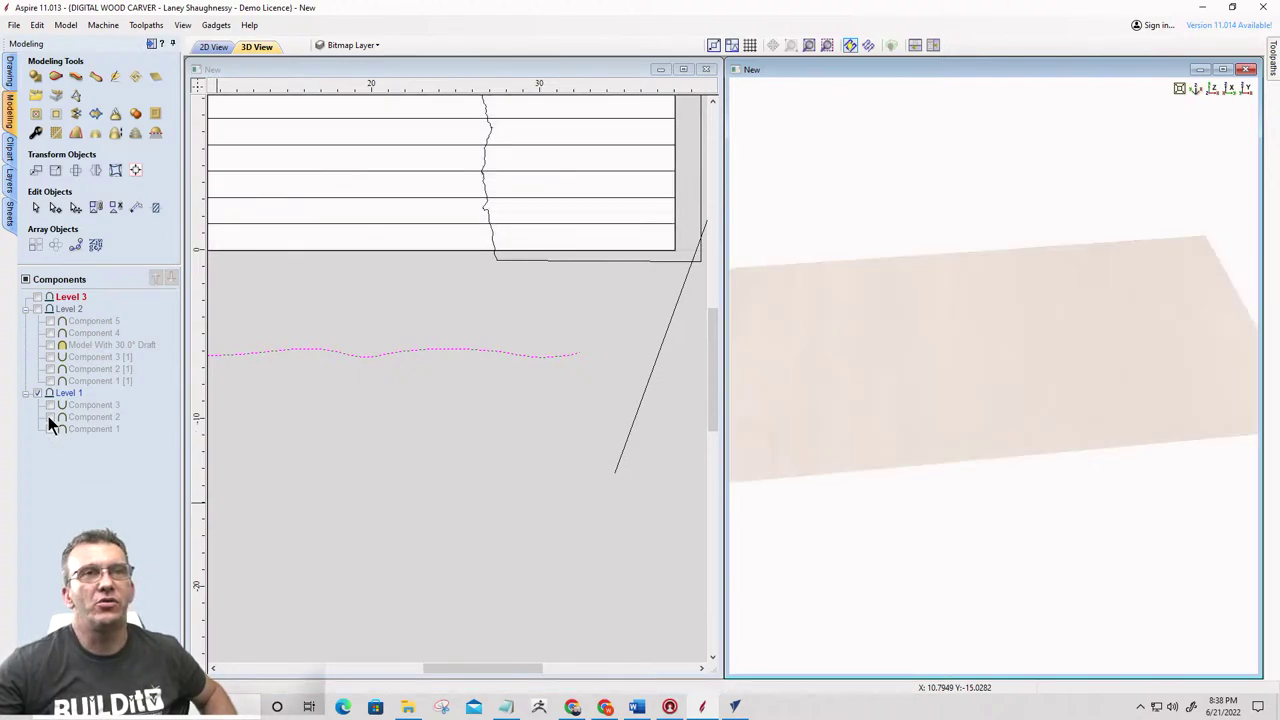
Show Level 1's Component 2, Component 3 and Component 1 again one by one to rebuild the flat flag
{"action": "left_click", "coordinate": [50, 417]}
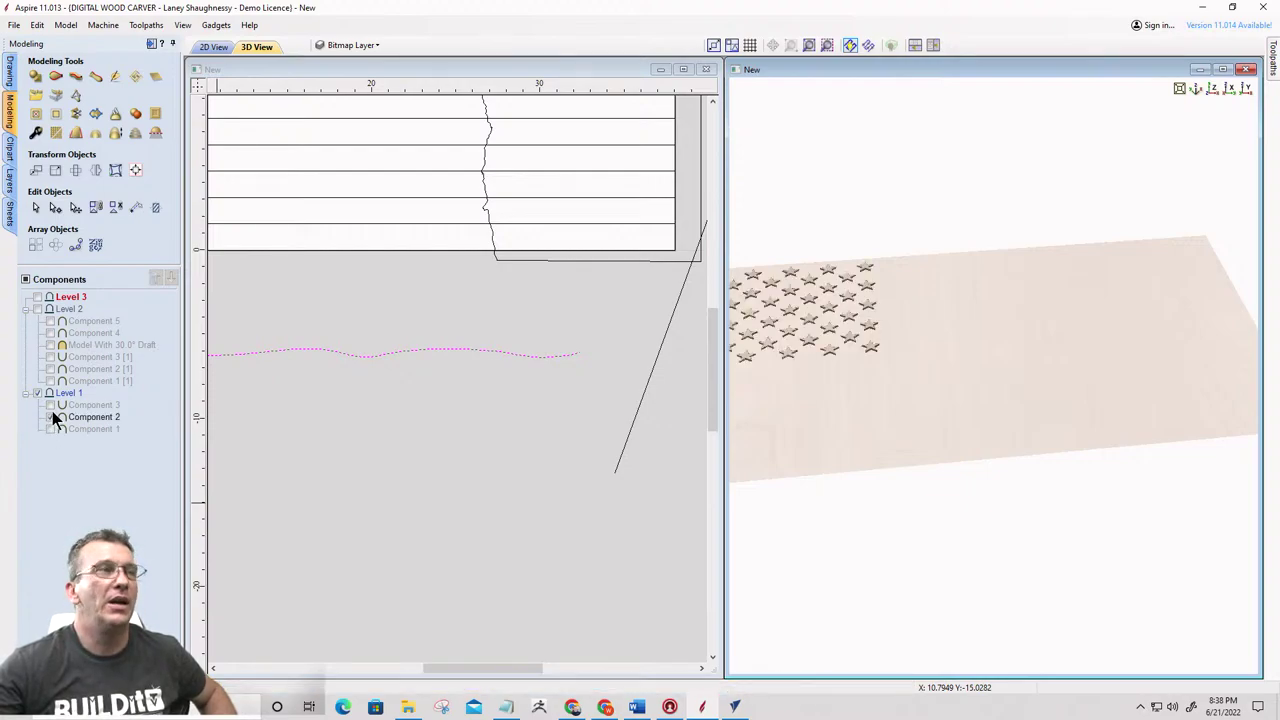
{"action": "left_click", "coordinate": [50, 404]}
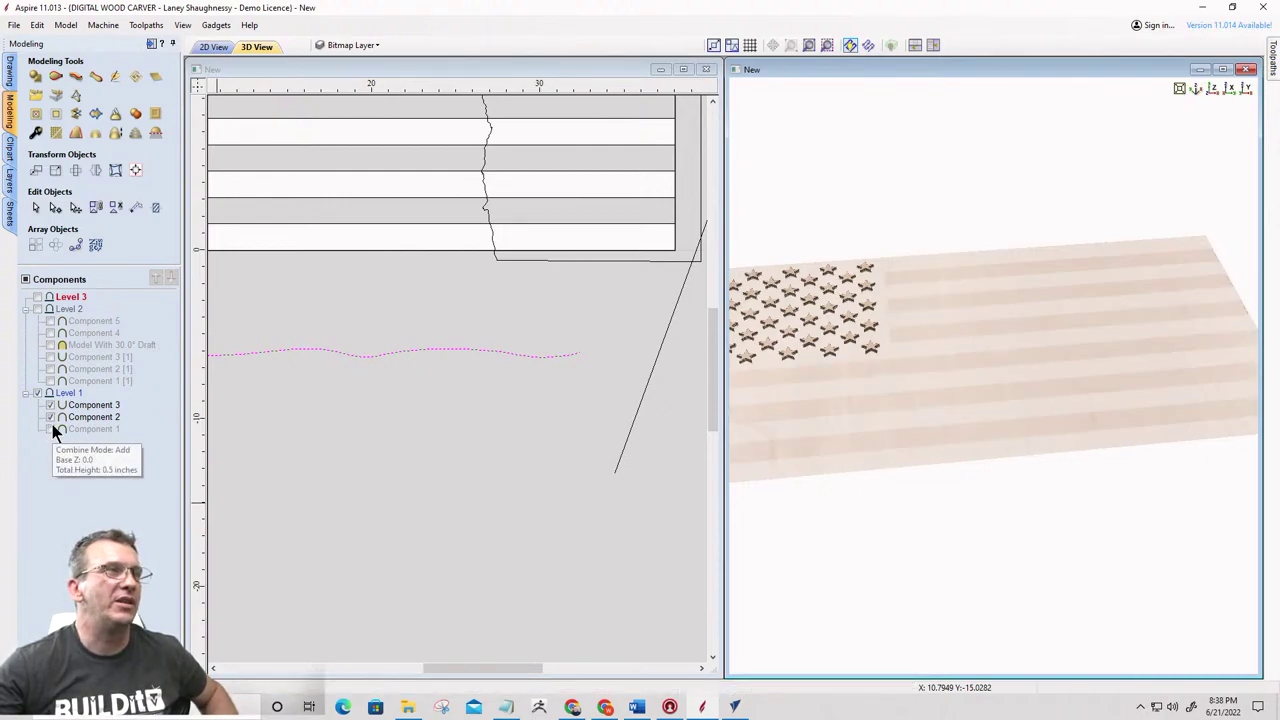
{"action": "left_click", "coordinate": [52, 425]}
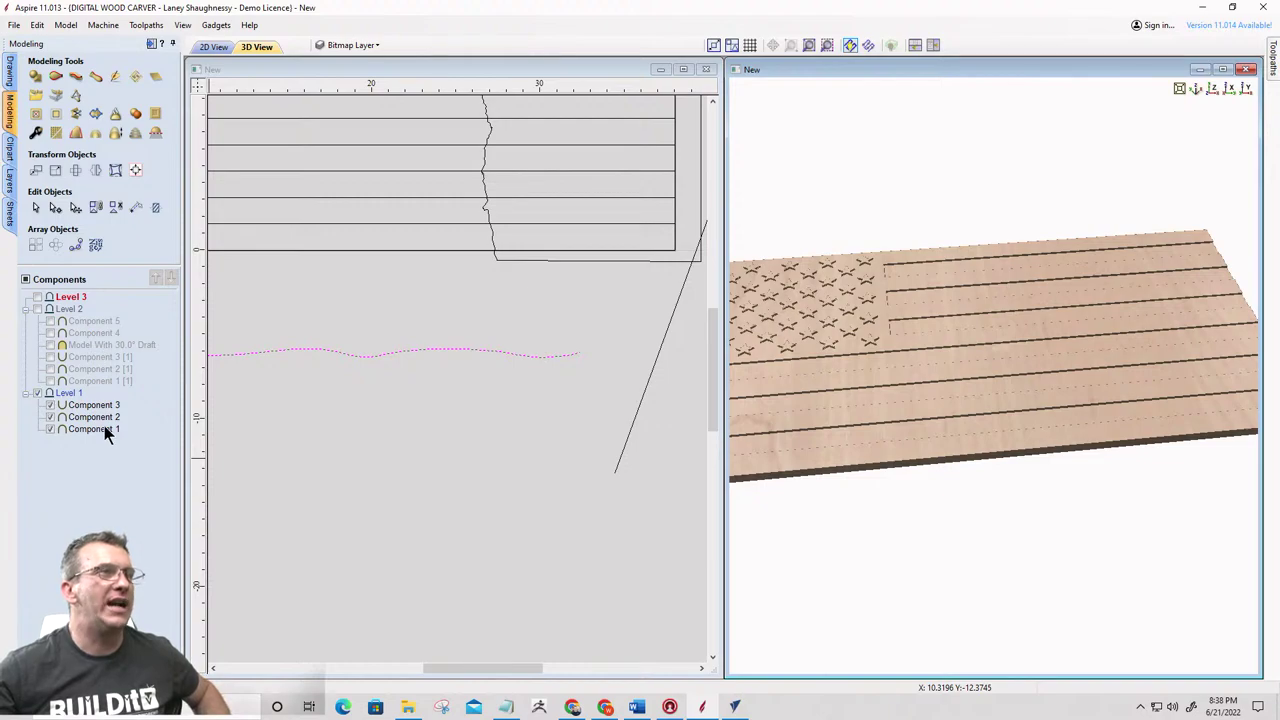
Select Model With 30.0° Draft, replace Level 1 with Level 2 as the visible level, and hide its Component 4 and Component 5
{"action": "left_click", "coordinate": [71, 345]}
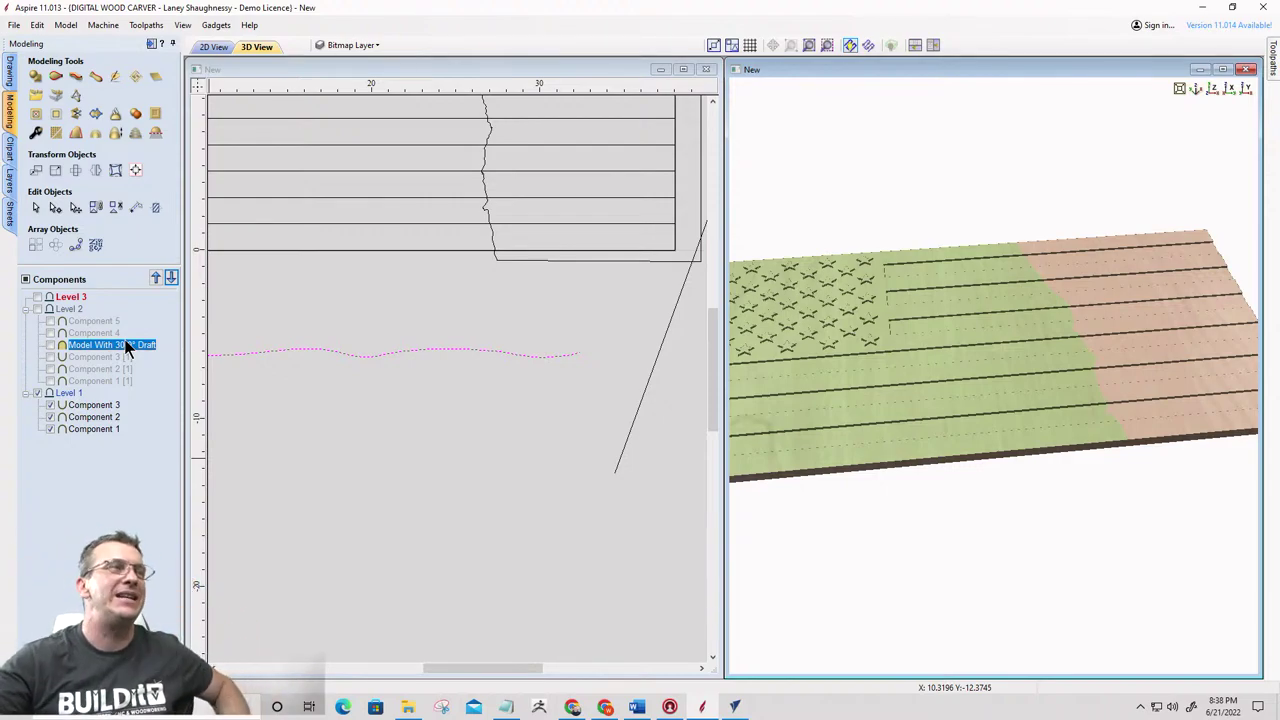
{"action": "left_click", "coordinate": [35, 392]}
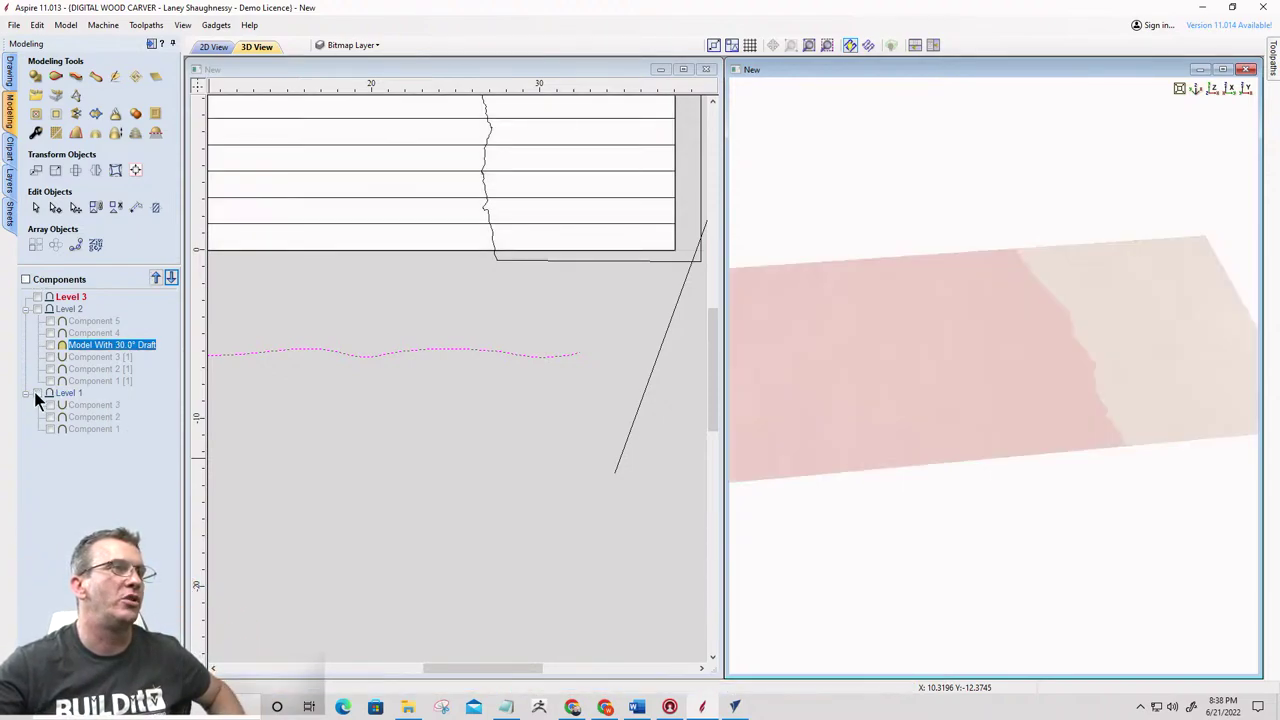
{"action": "left_click", "coordinate": [36, 310]}
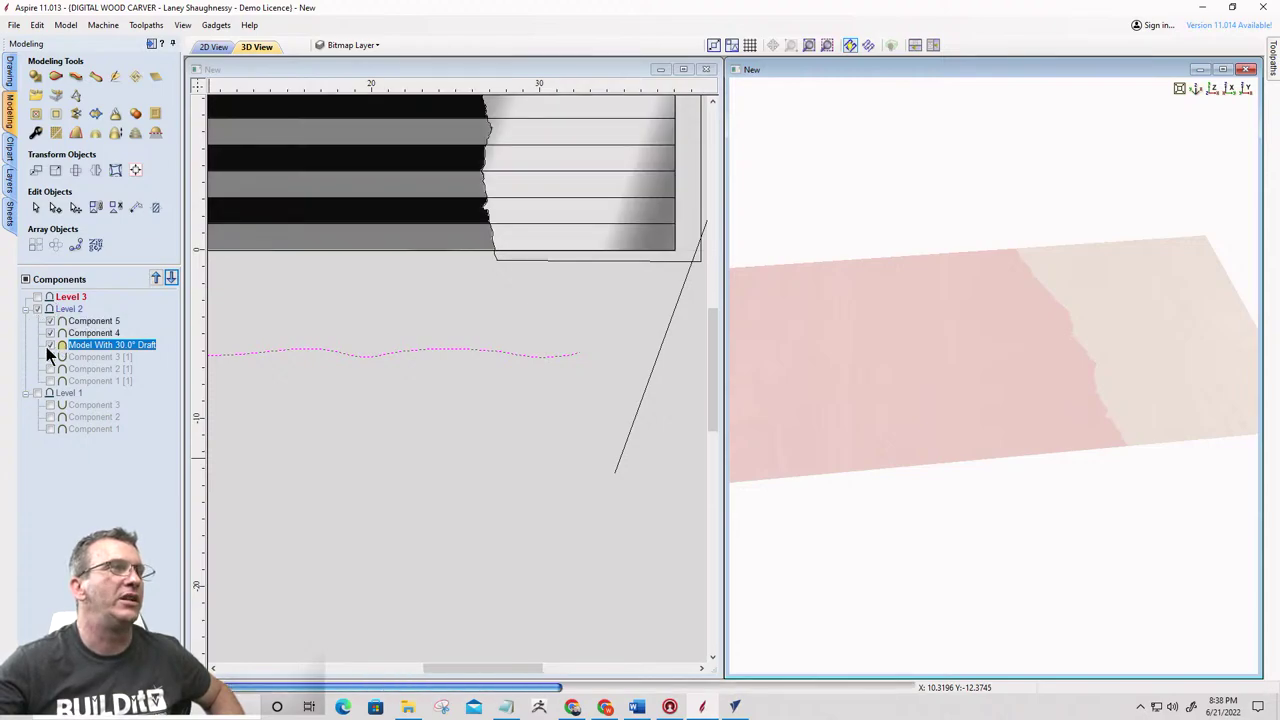
{"action": "left_click", "coordinate": [49, 344]}
{"action": "left_click", "coordinate": [49, 333]}
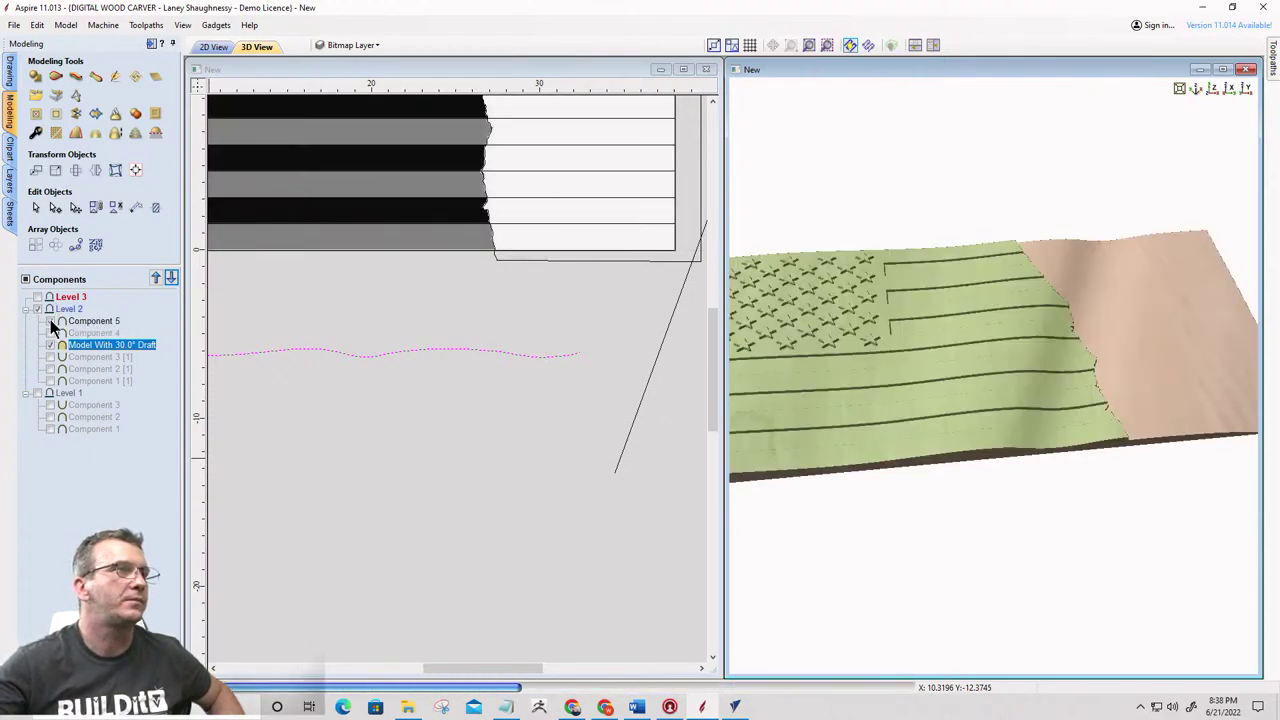
{"action": "left_click", "coordinate": [49, 320]}
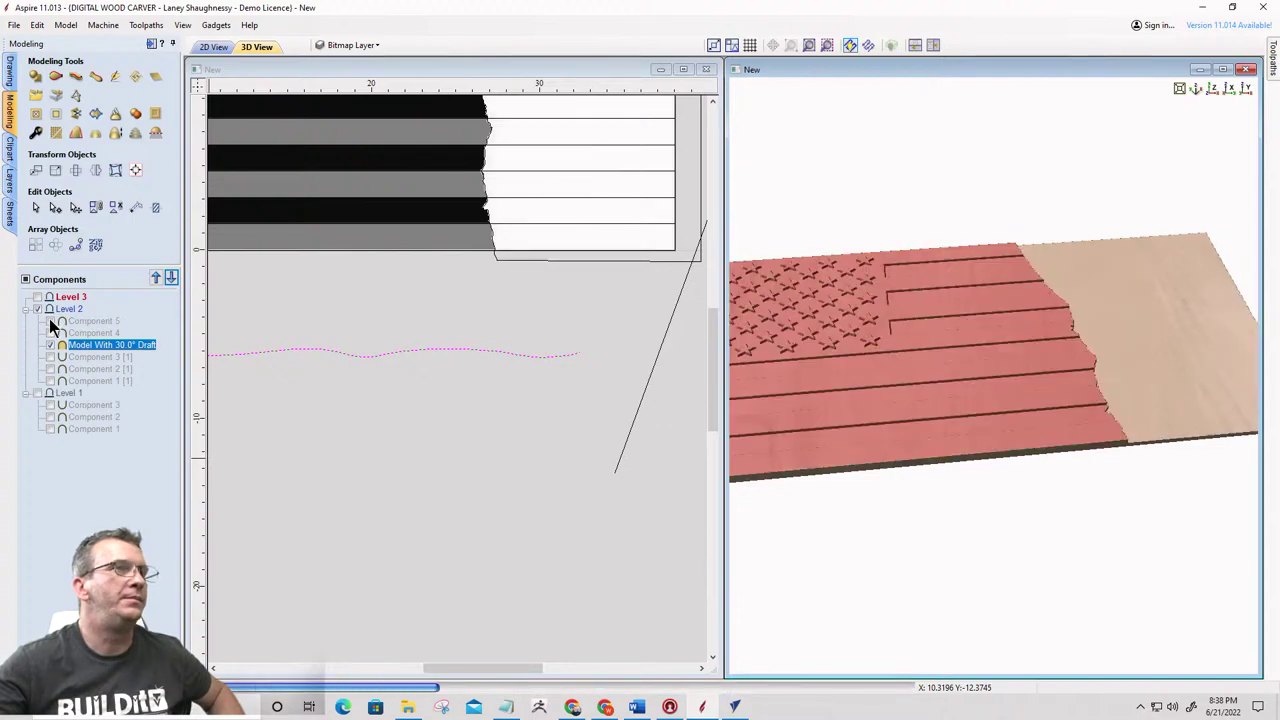